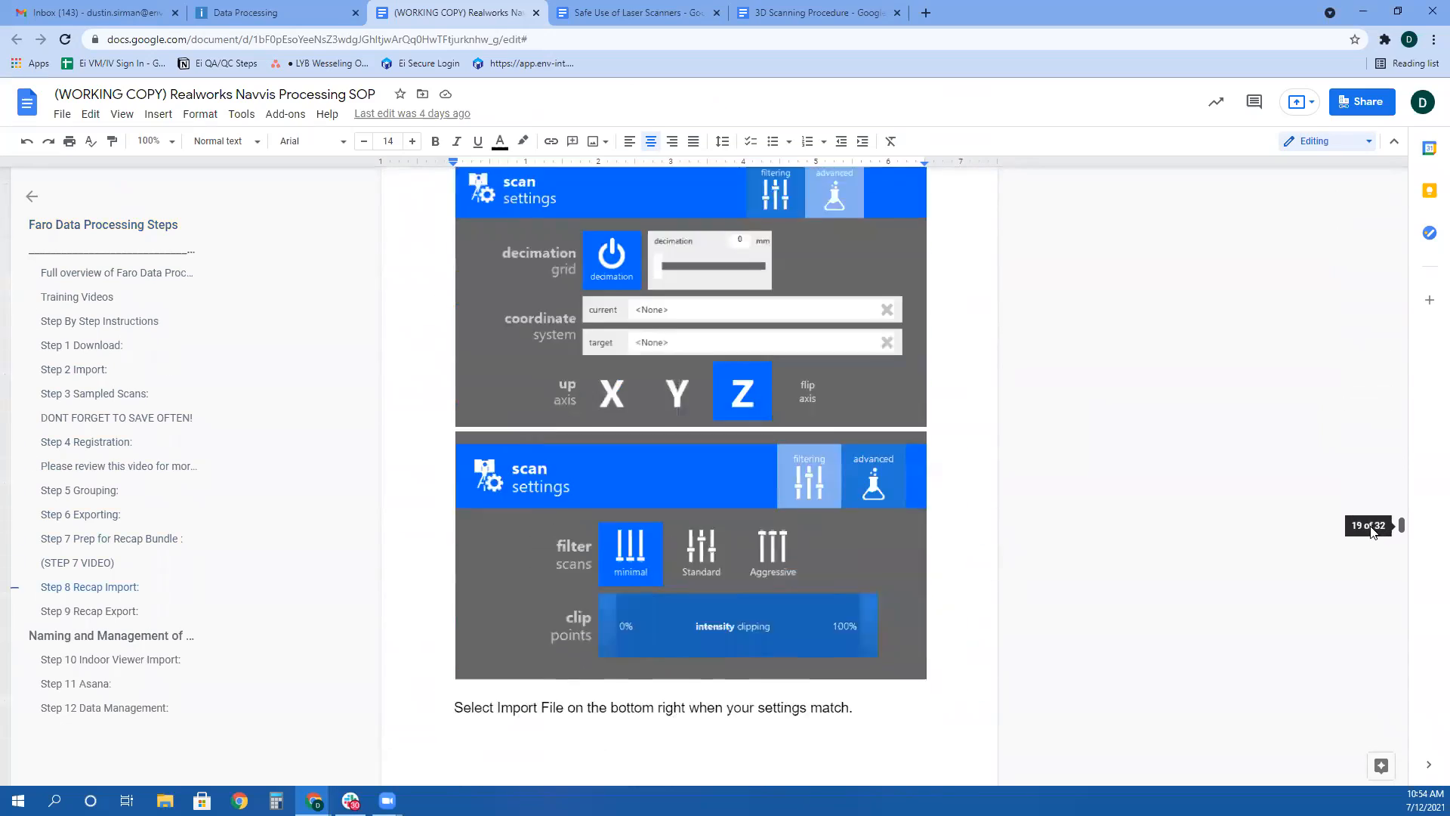
Review the SOP's Recap export, bundle file naming and Step 10 Indoor Viewer import sections
scroll(1143, 491, "down", 20)
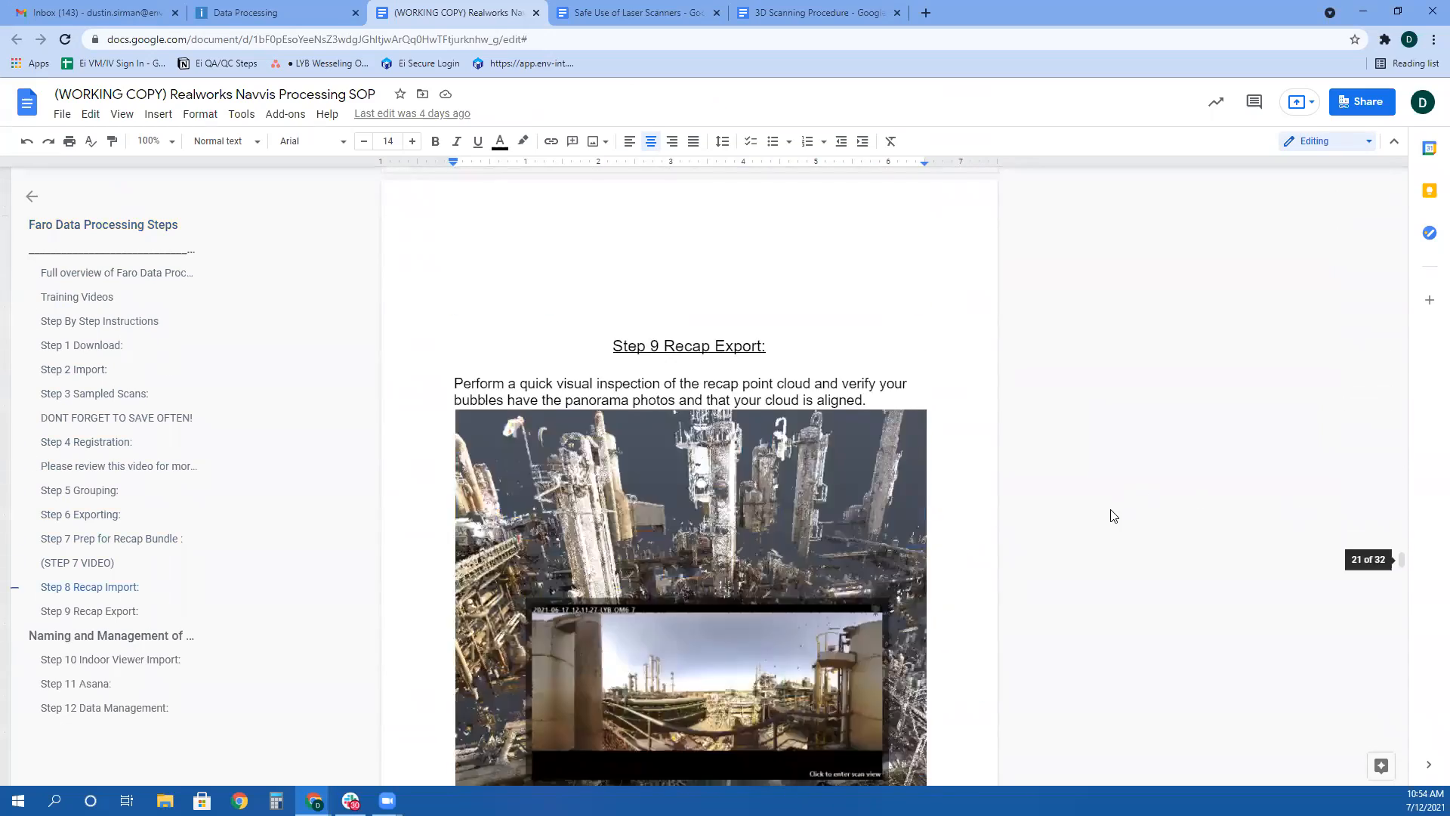
scroll(1109, 516, "down", 8)
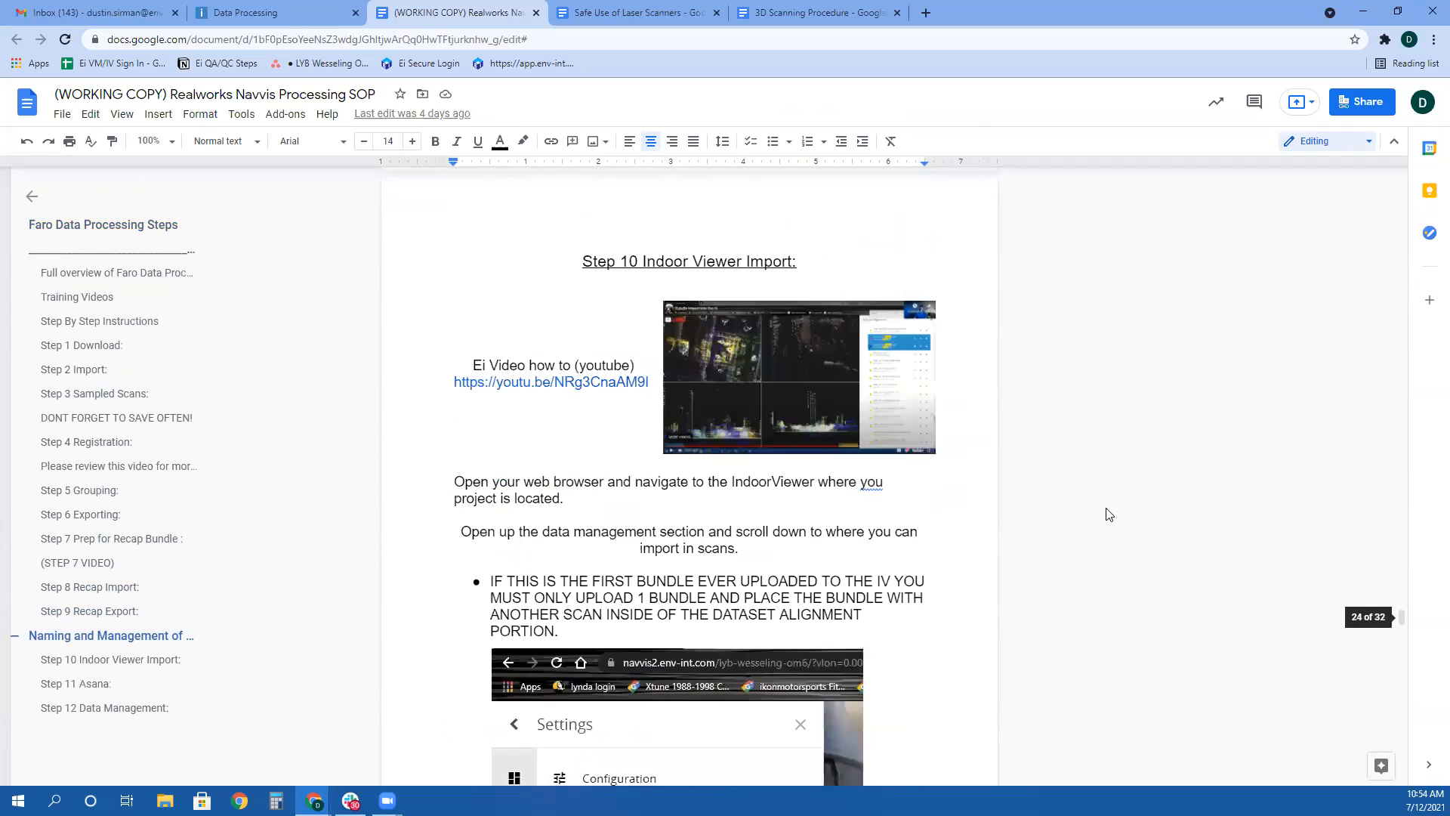
scroll(874, 529, "up", 7)
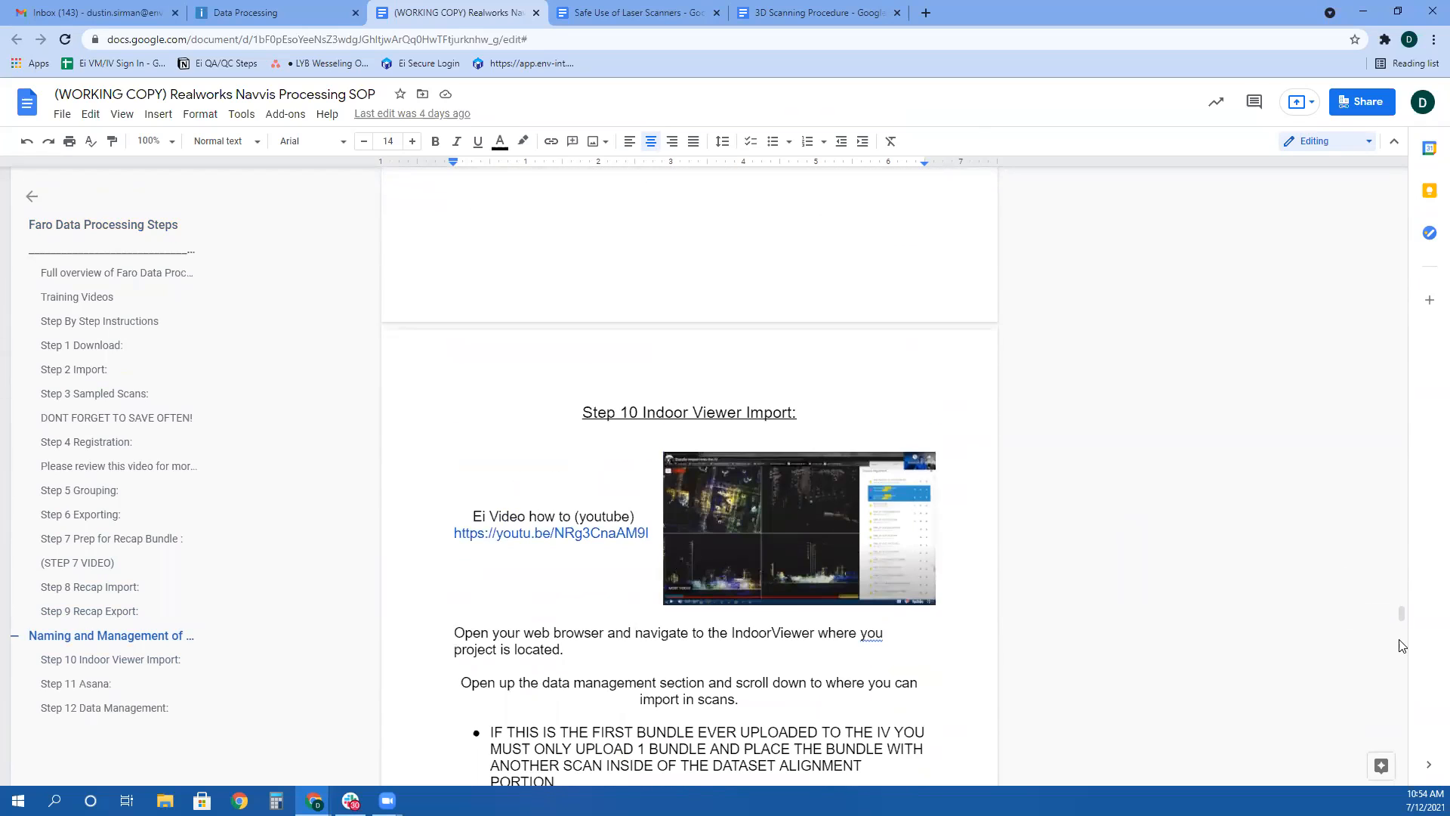
scroll(1402, 616, "up", 2)
scroll(1402, 616, "up", 3)
scroll(1401, 605, "down", 3)
scroll(1096, 597, "up", 5)
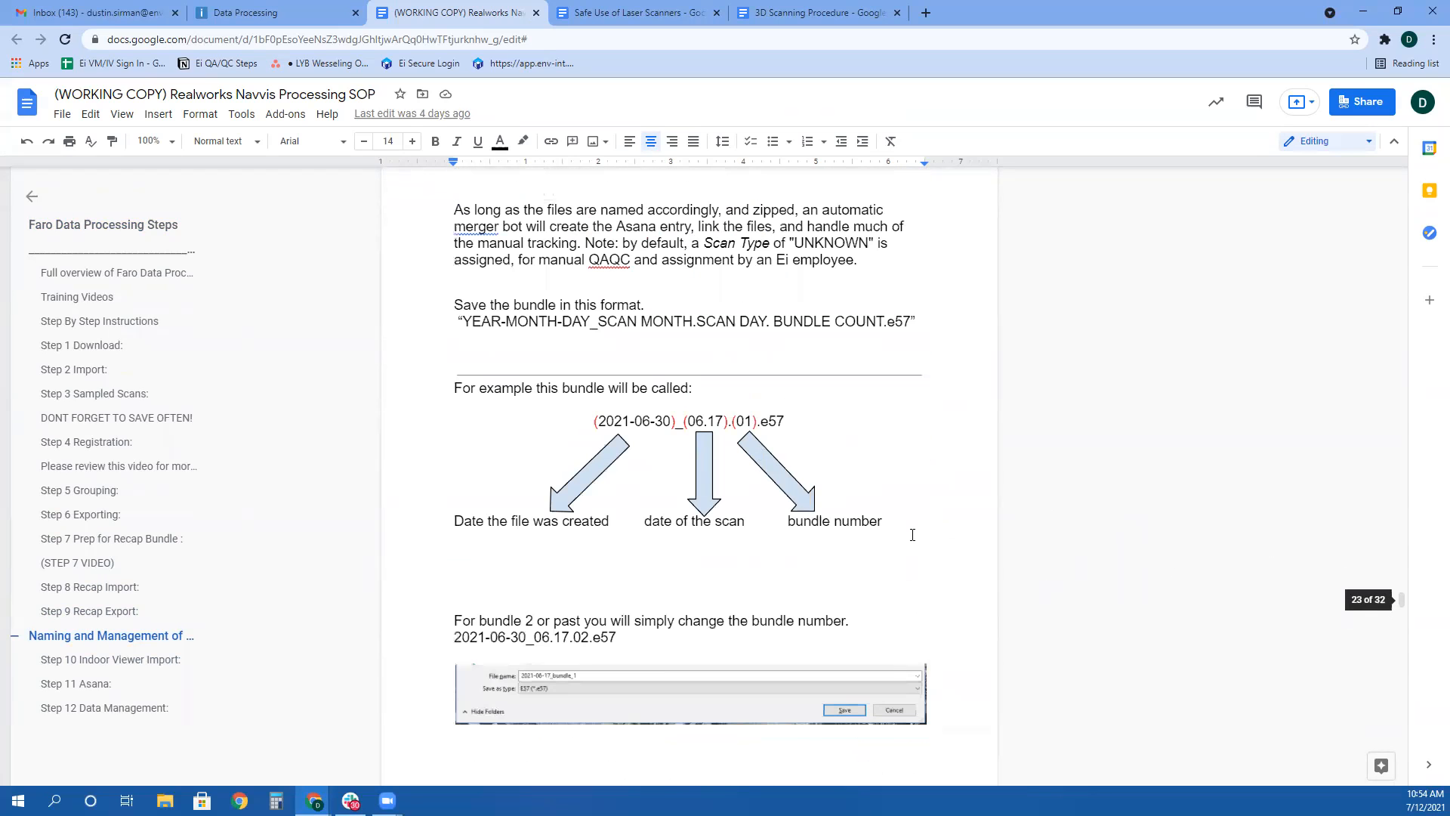
scroll(910, 569, "down", 8)
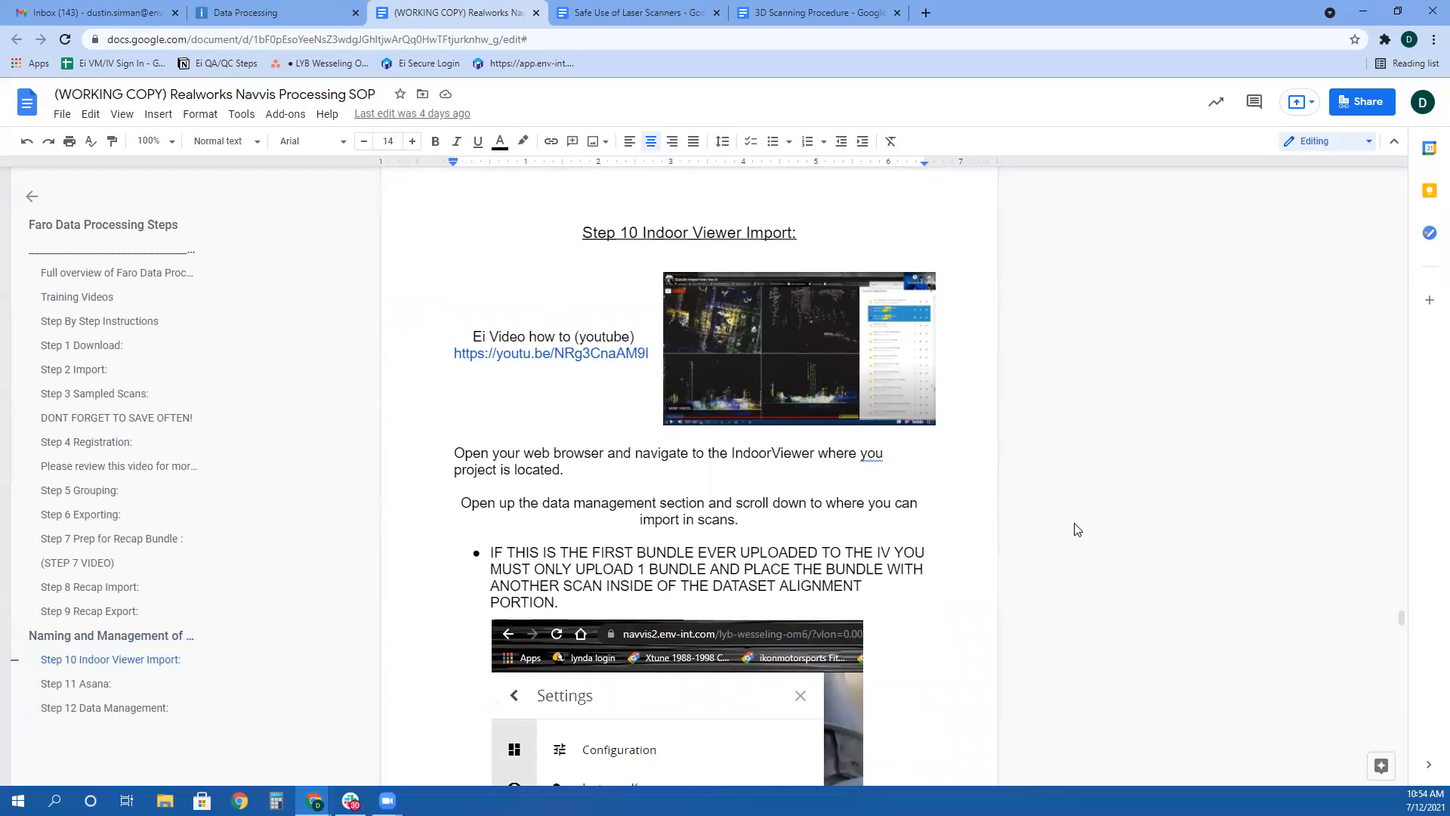
scroll(1020, 609, "up", 8)
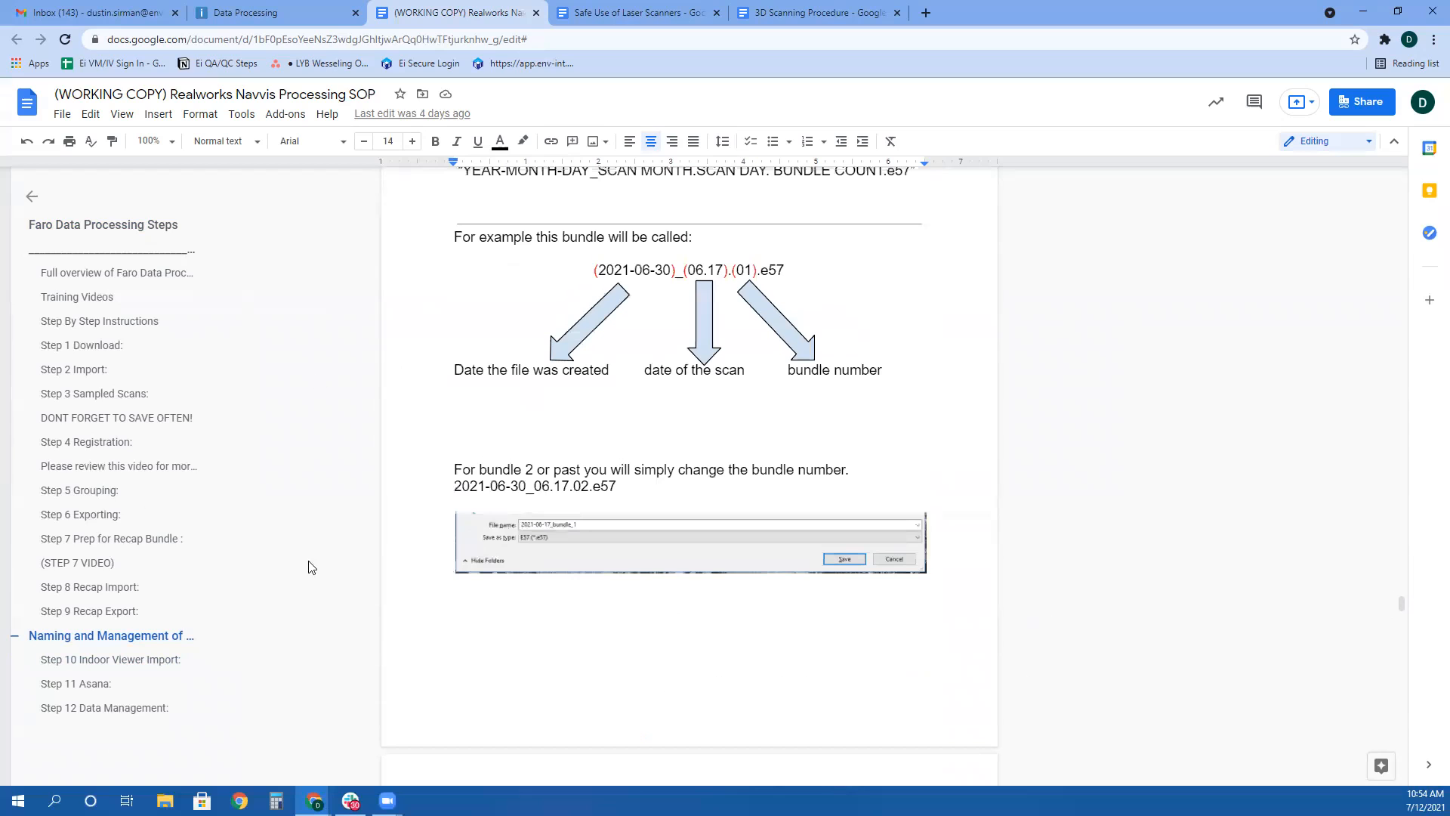
scroll(739, 586, "up", 6)
scroll(574, 680, "down", 4)
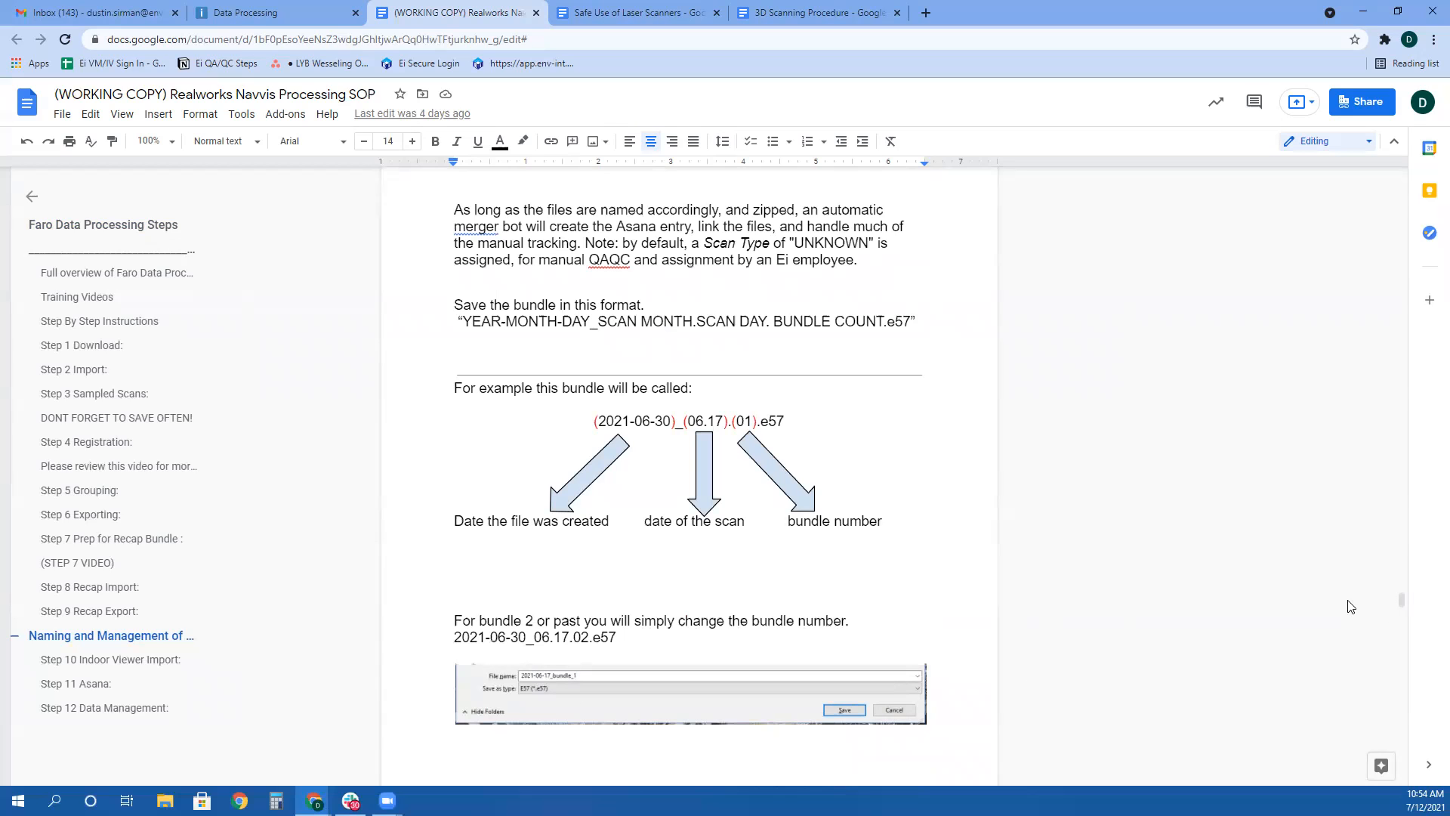
Return to the beginning of the SOP and read the Step 1 Download instructions
left_click_drag(1399, 600, 1375, 140)
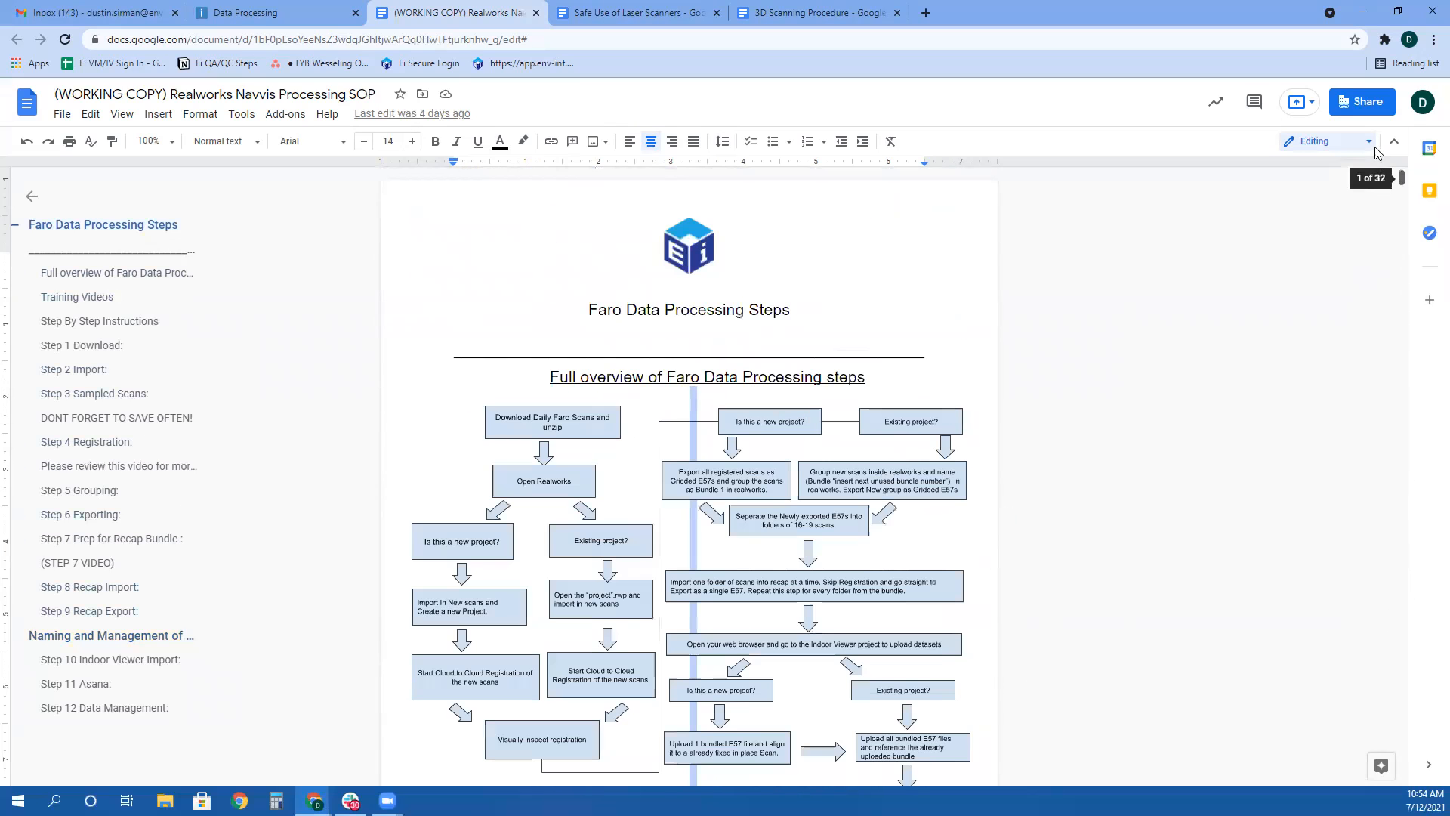
scroll(1173, 445, "down", 10)
scroll(1174, 448, "down", 6)
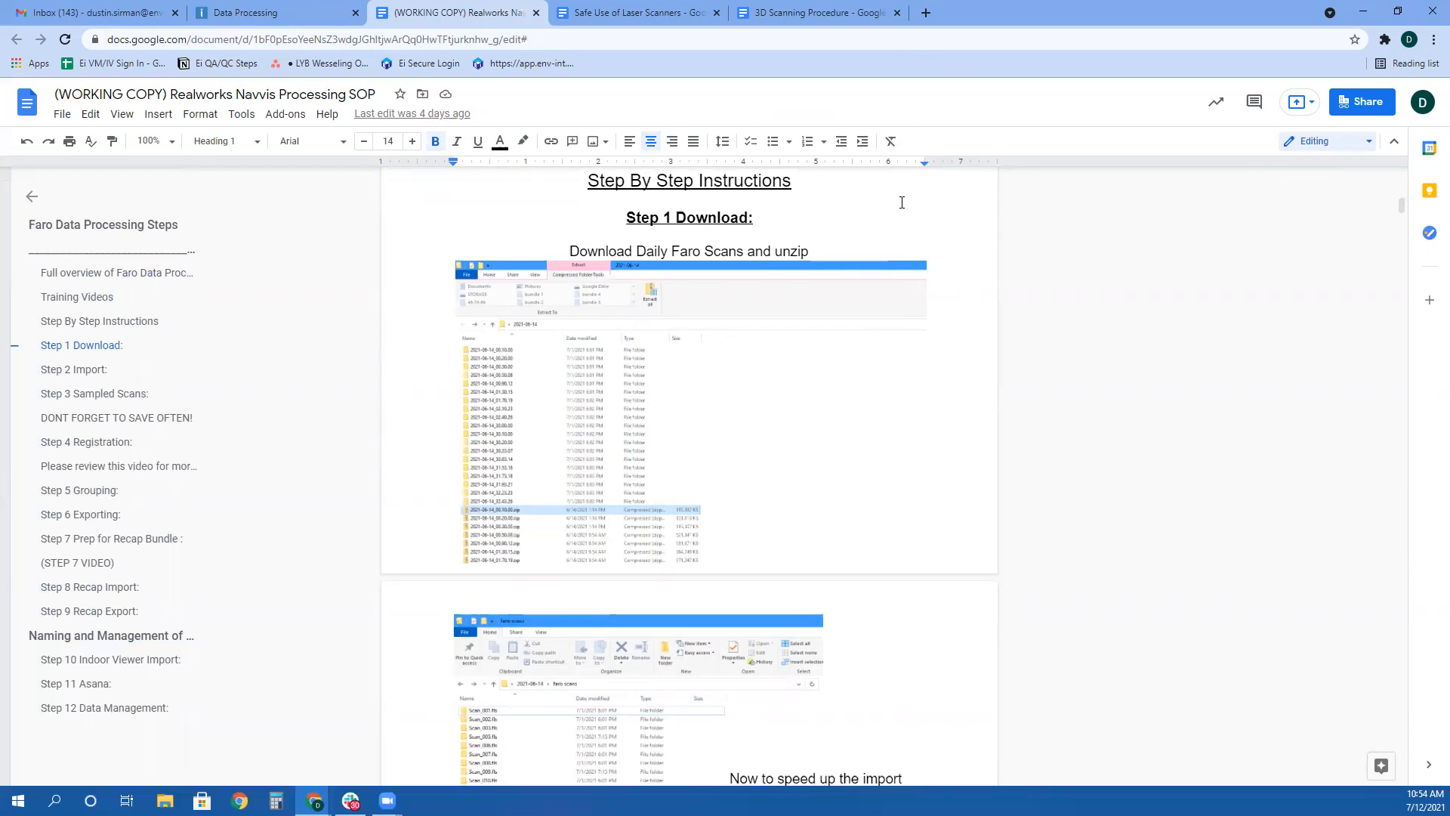
Open Google Drive in a new browser tab and go to the shared drive 104-10-02 LYB WEO OM6 - Wesseling Germany
left_click(926, 13)
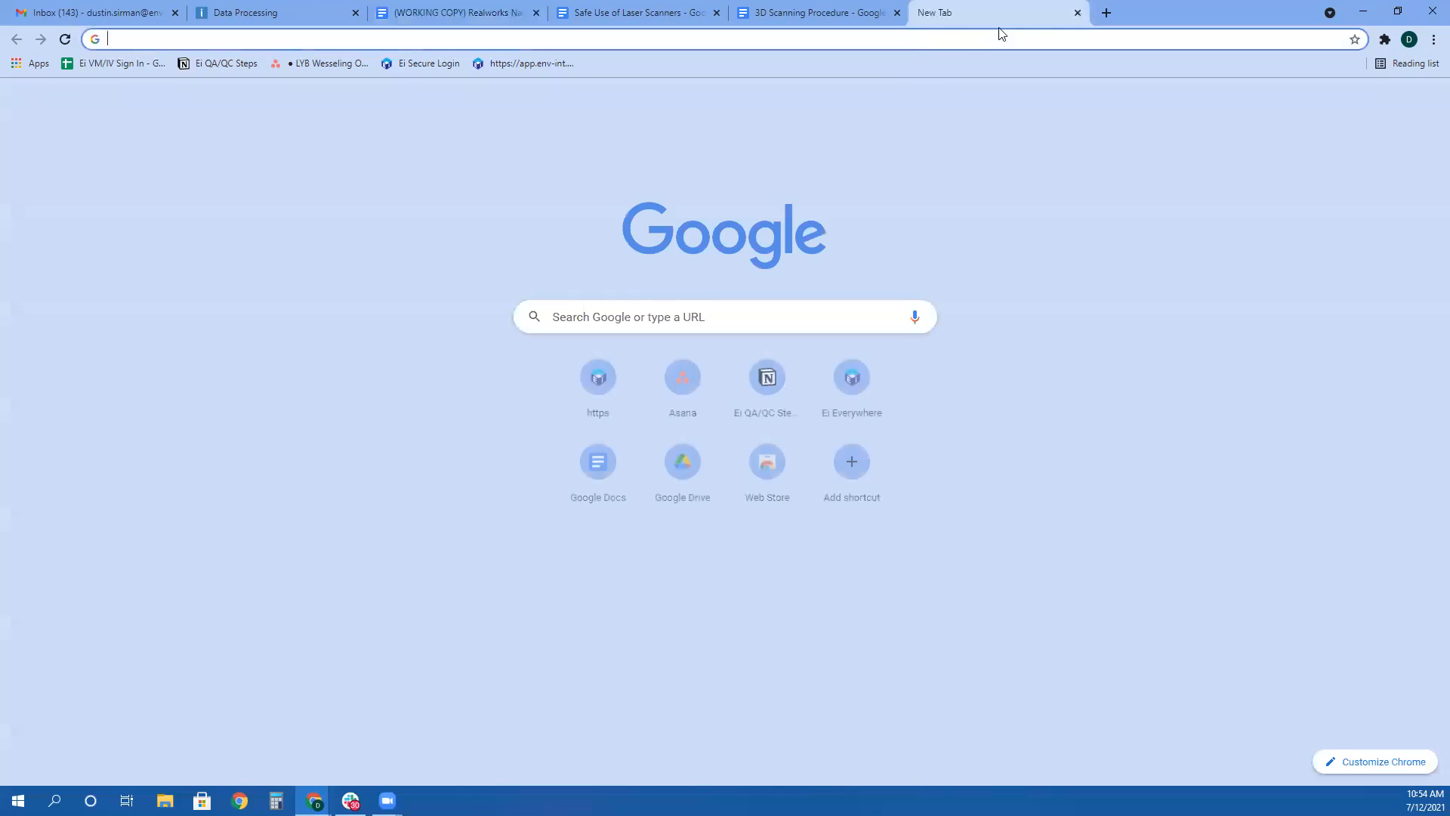
left_click(1389, 101)
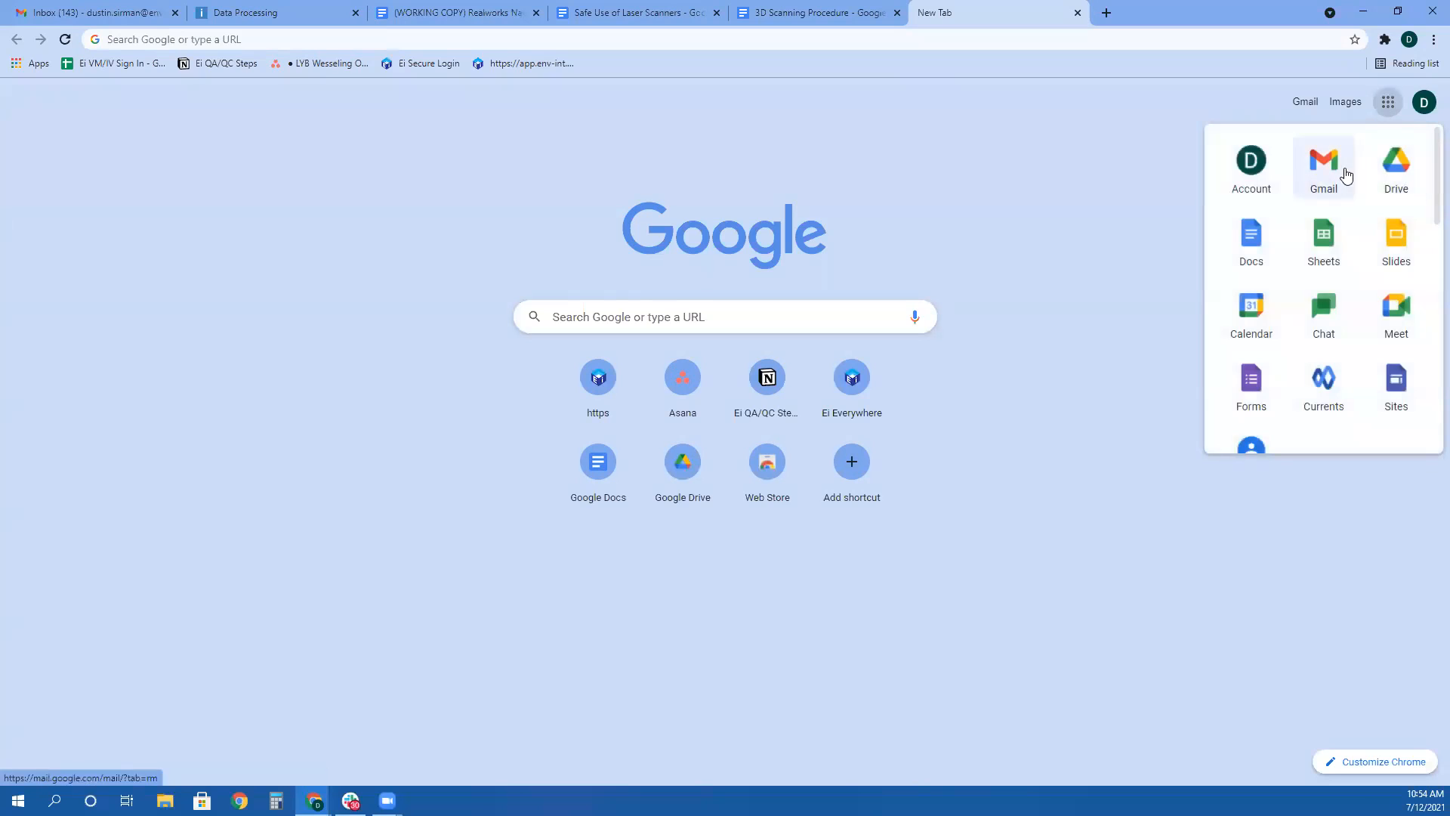
left_click(1396, 164)
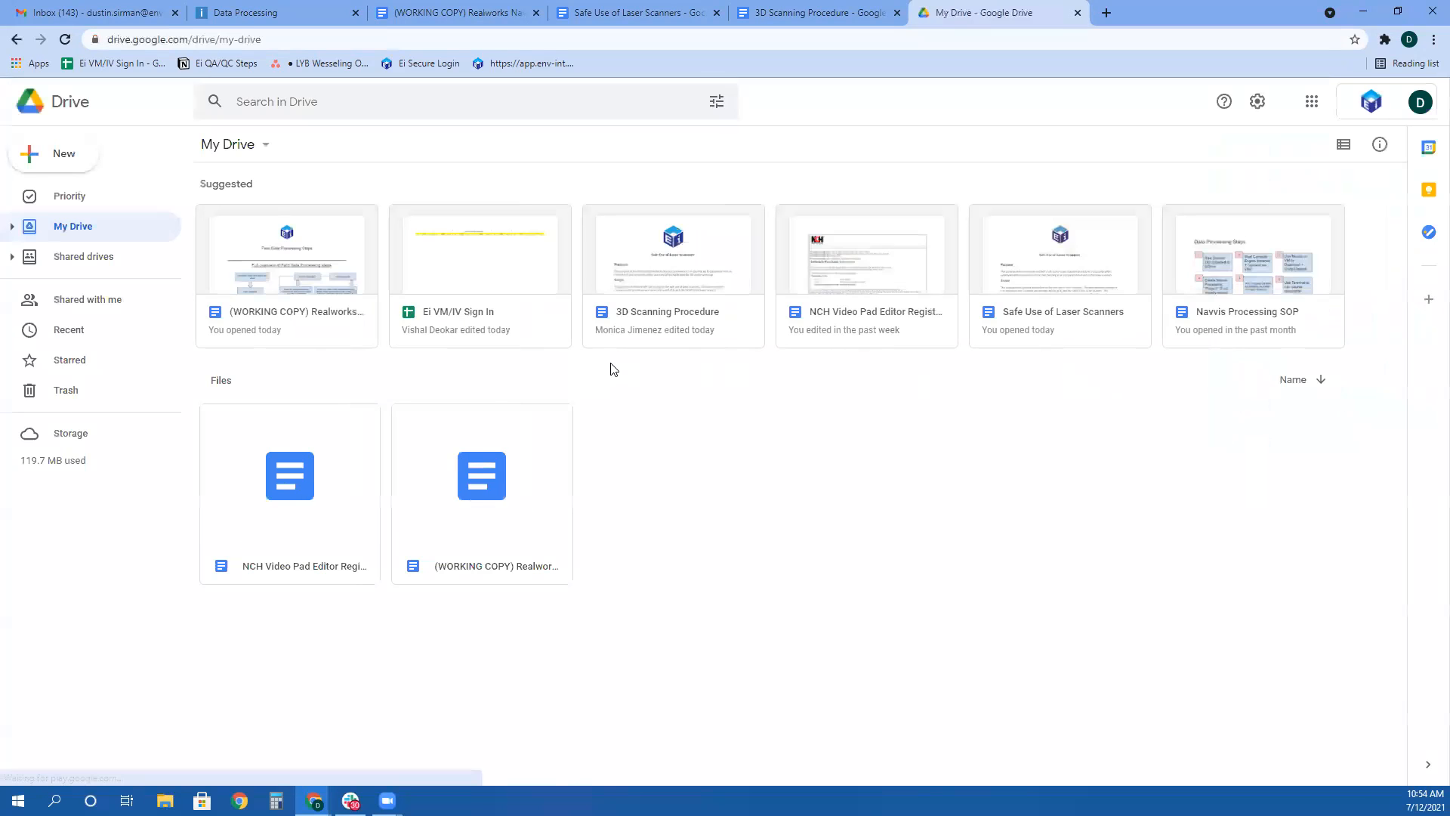
left_click(45, 257)
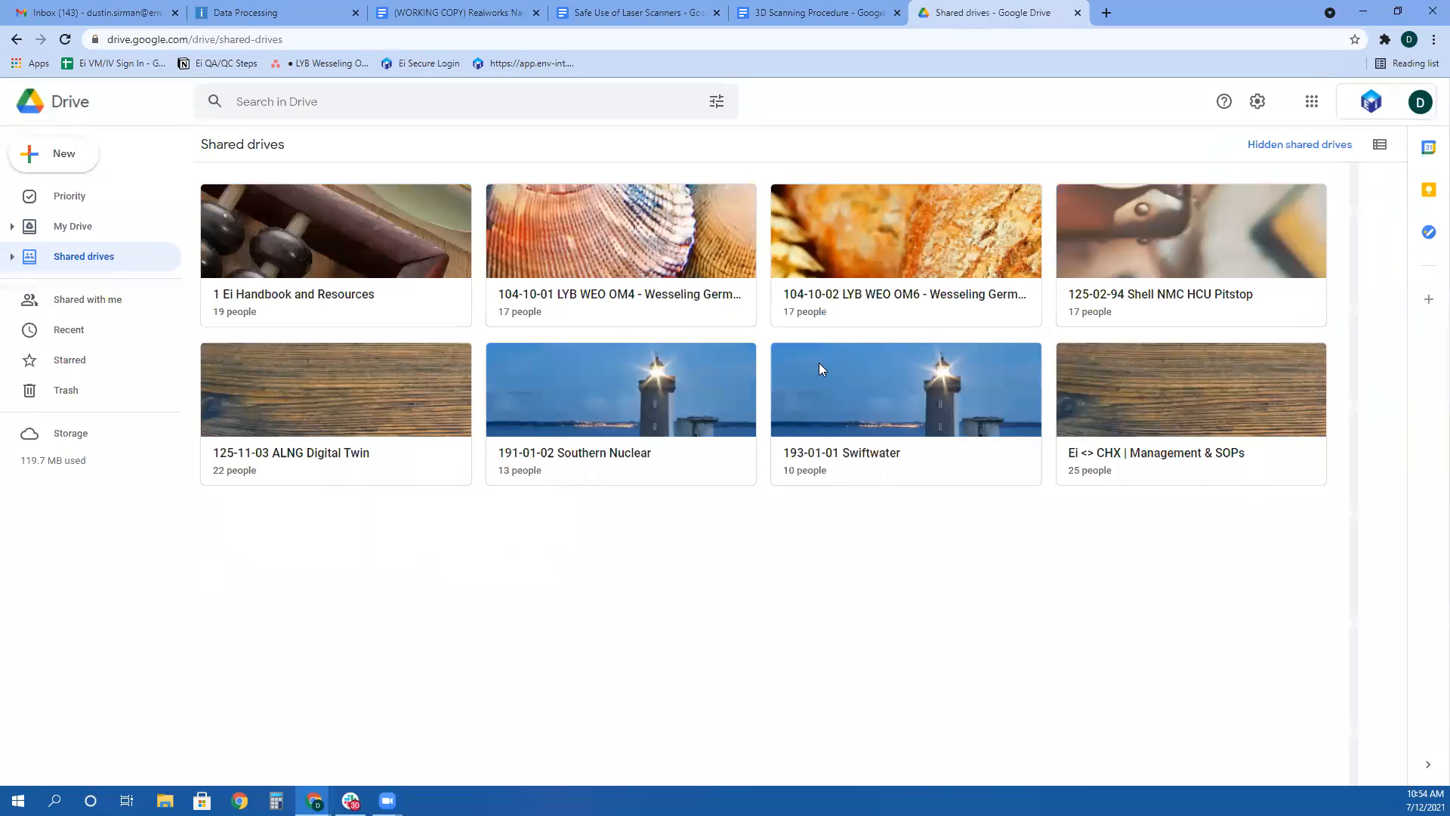
left_click(910, 314)
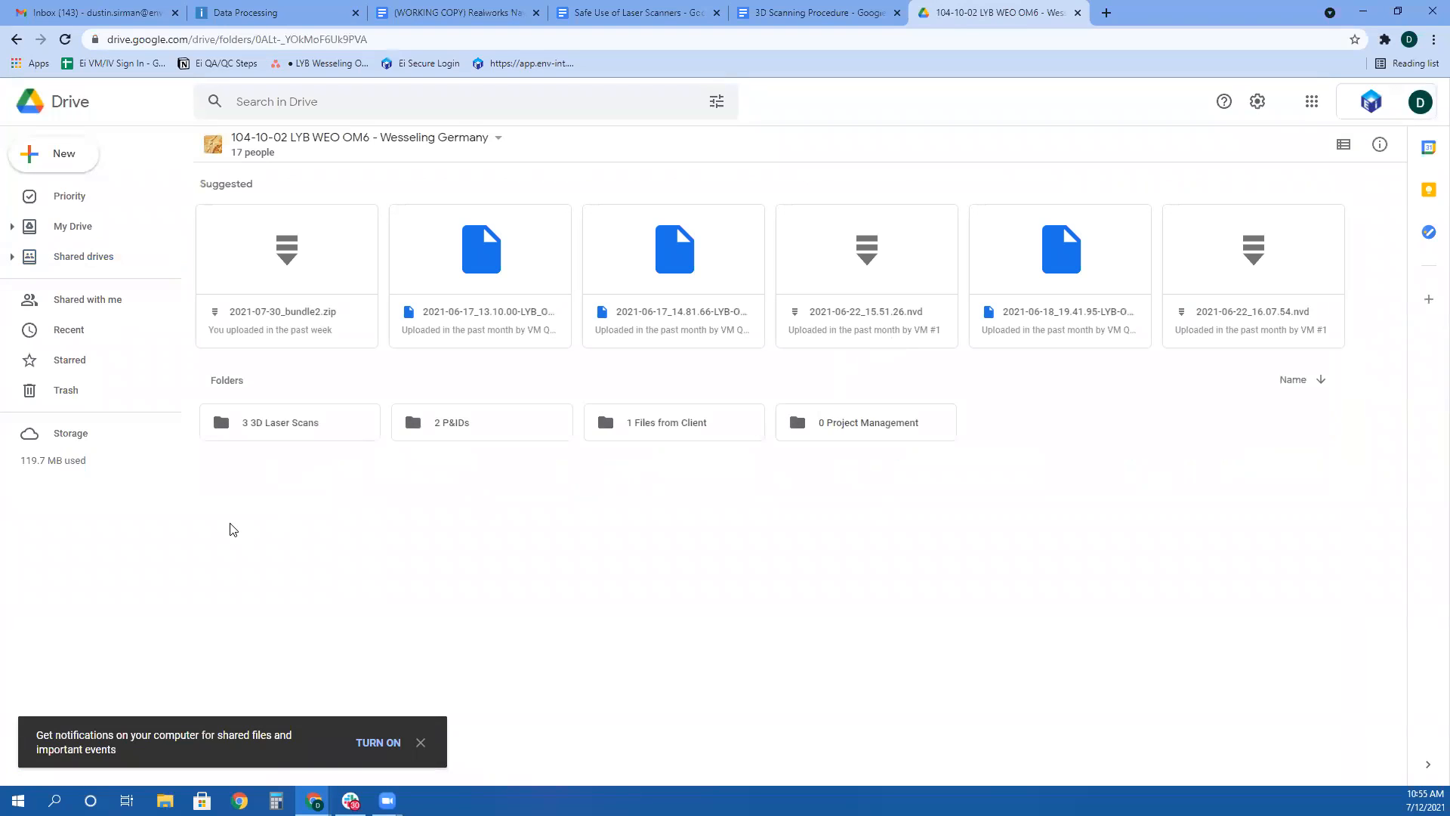
Navigate through 3 3D Laser Scans and 1 Daily Raw Scans to the FARO folder
double_click(291, 425)
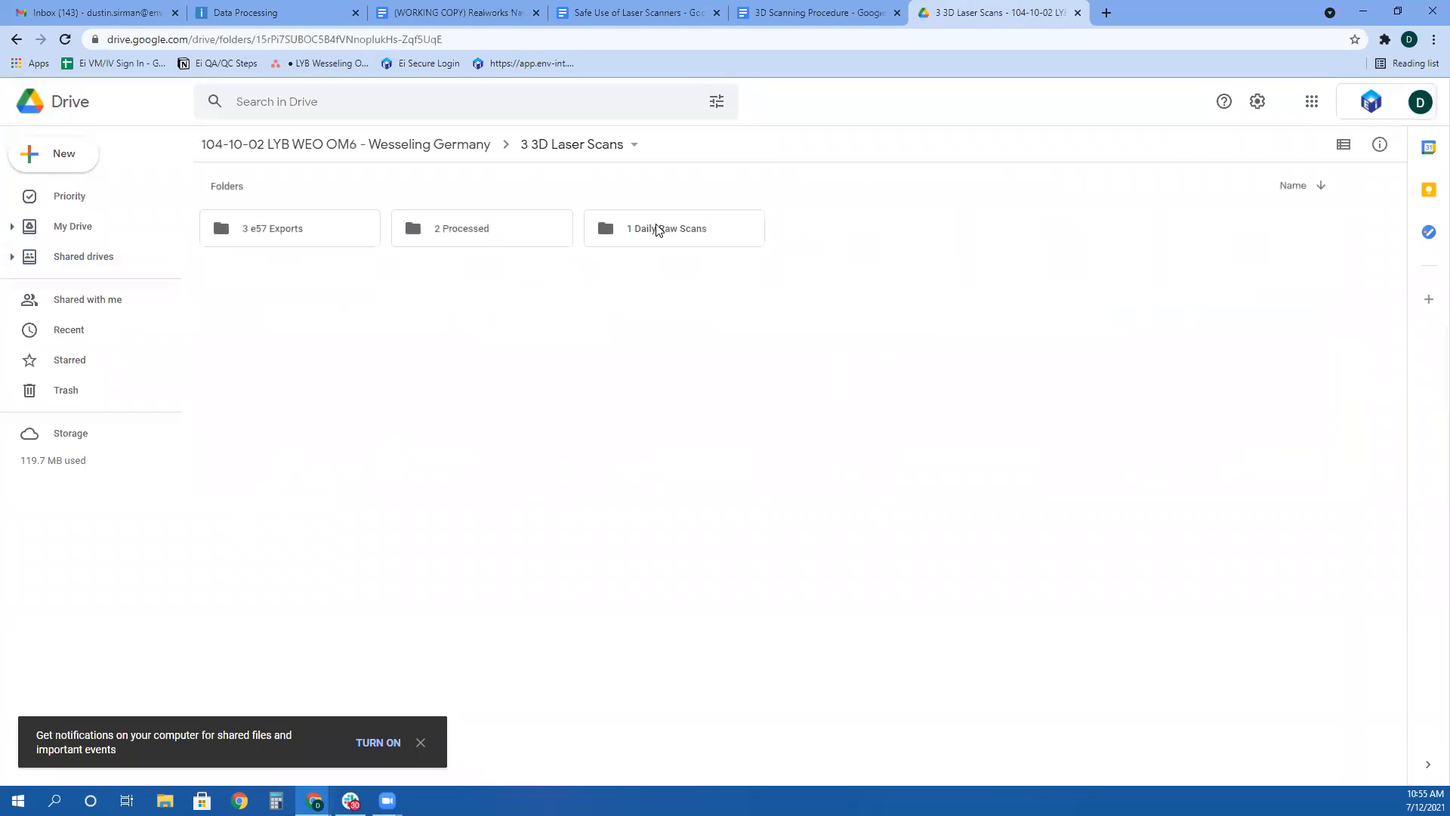
double_click(657, 231)
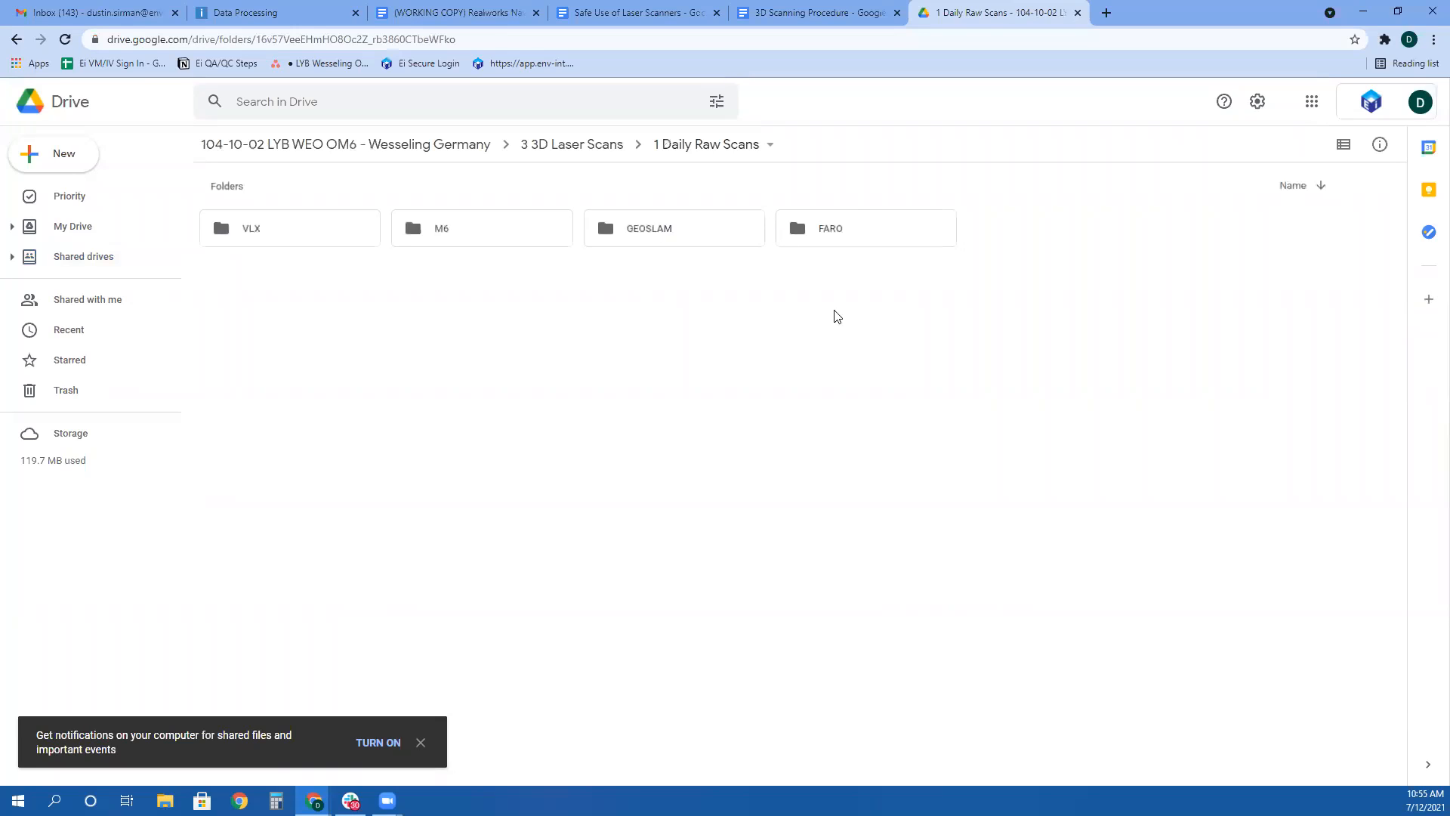
double_click(846, 231)
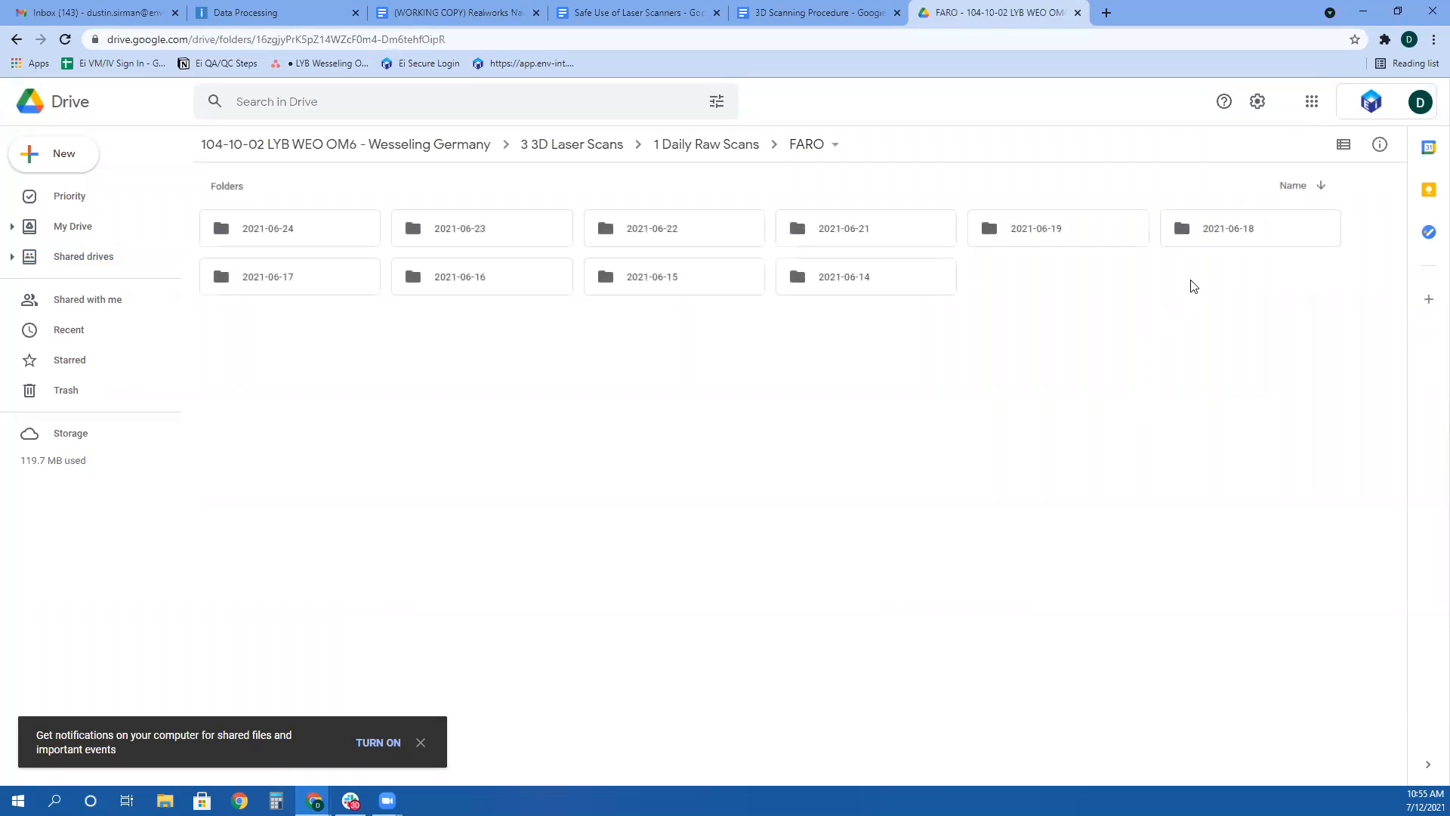
Open the 2021-06-18 scan folder and look through its zip files
left_click(1208, 228)
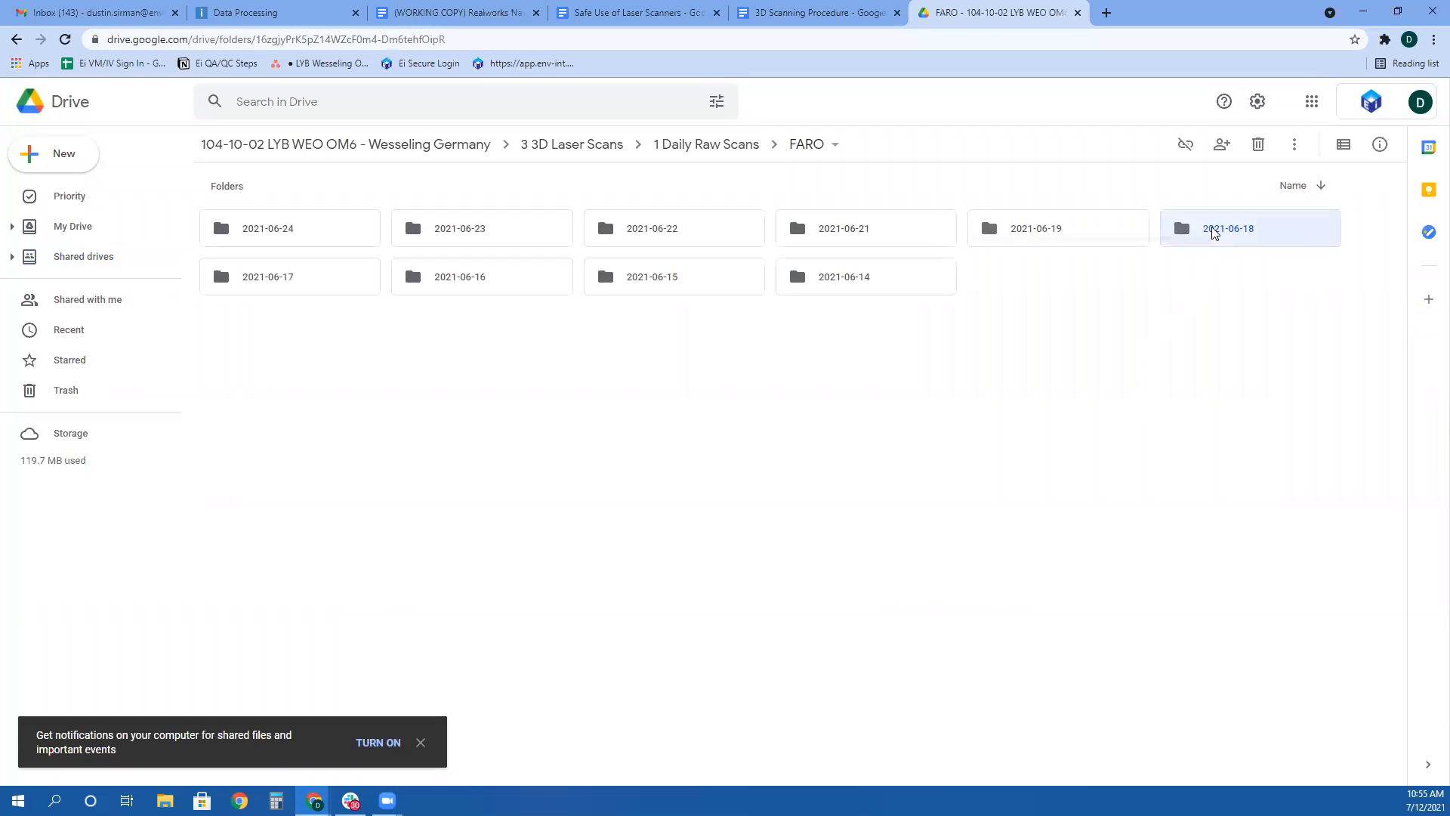
right_click(1214, 232)
left_click(1214, 233)
left_click(1227, 235)
double_click(1257, 229)
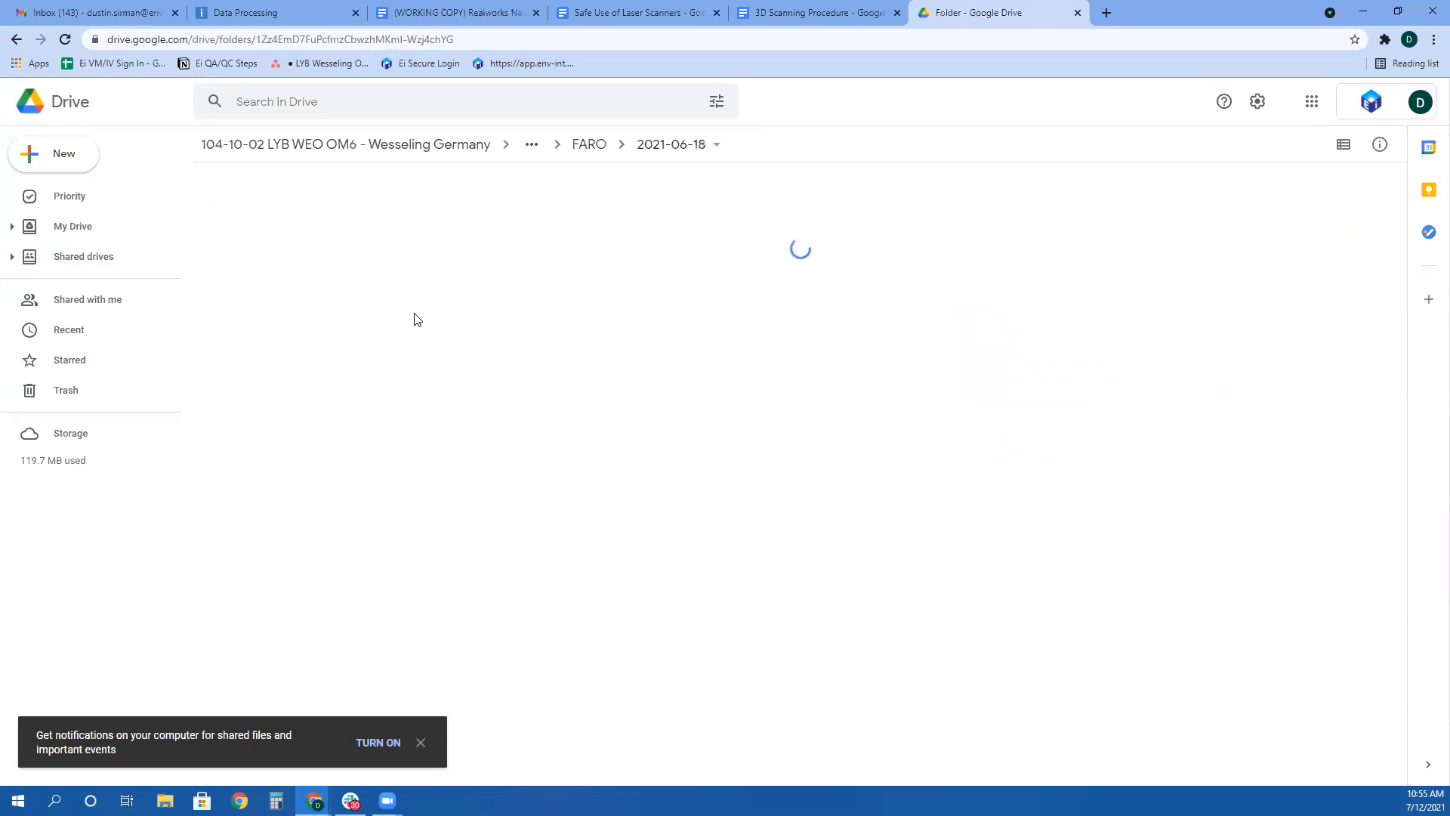
scroll(355, 529, "down", 3)
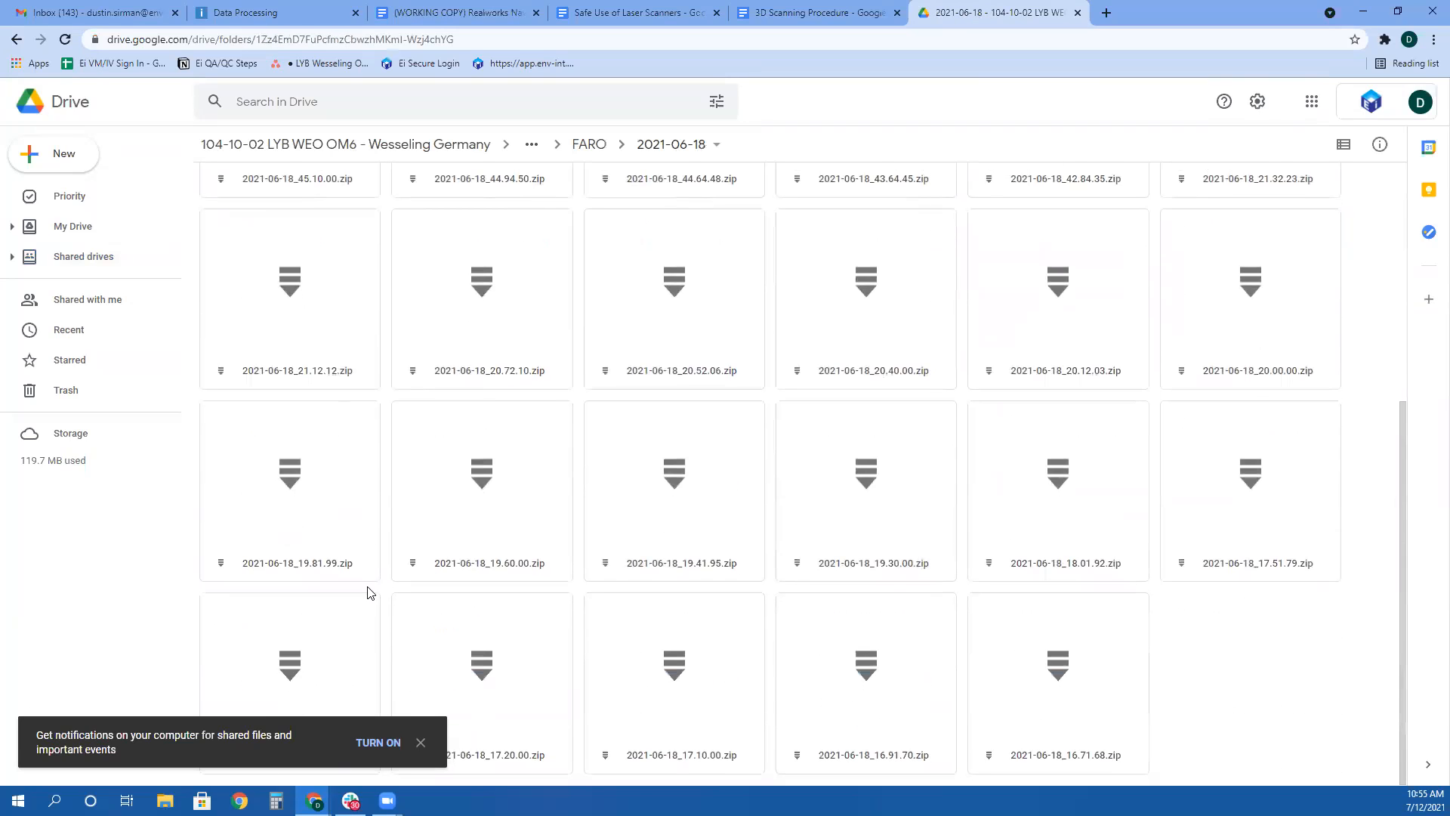
scroll(367, 589, "up", 3)
Go back to the FARO folder and download the whole 2021-06-18 folder
left_click(585, 145)
left_click(1235, 236)
right_click(1236, 235)
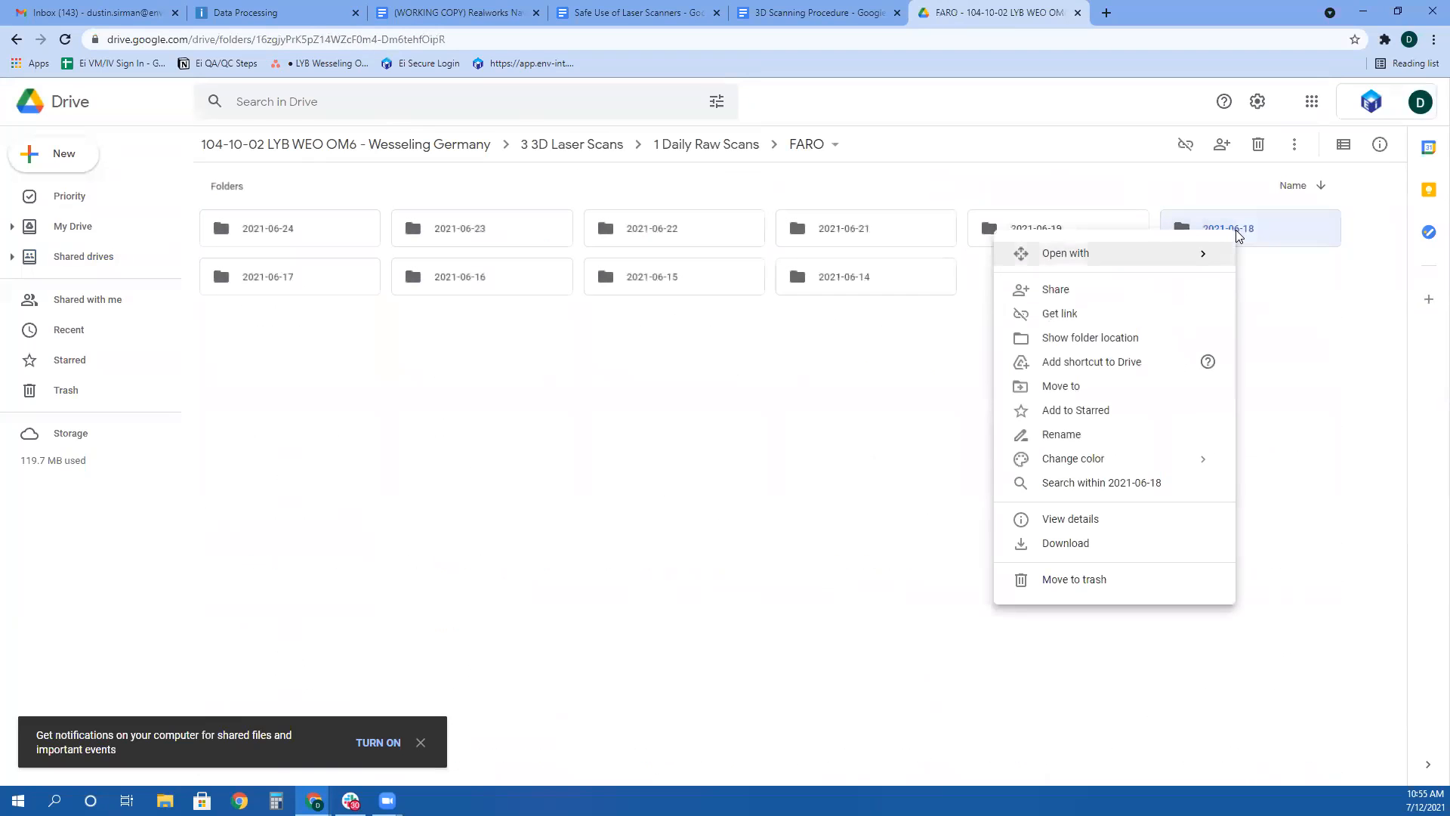
left_click(1119, 545)
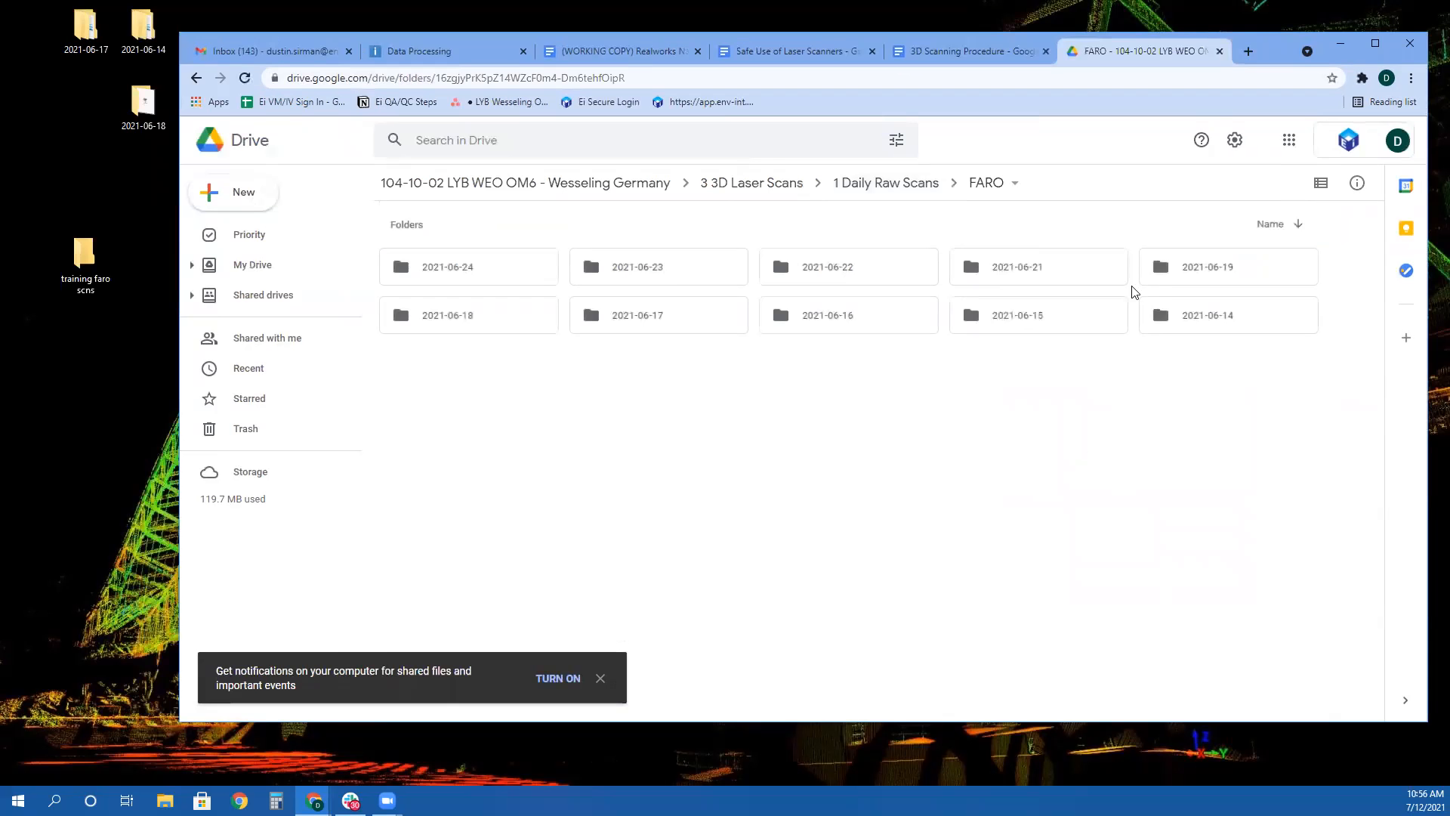
right_click(447, 323)
left_click(514, 632)
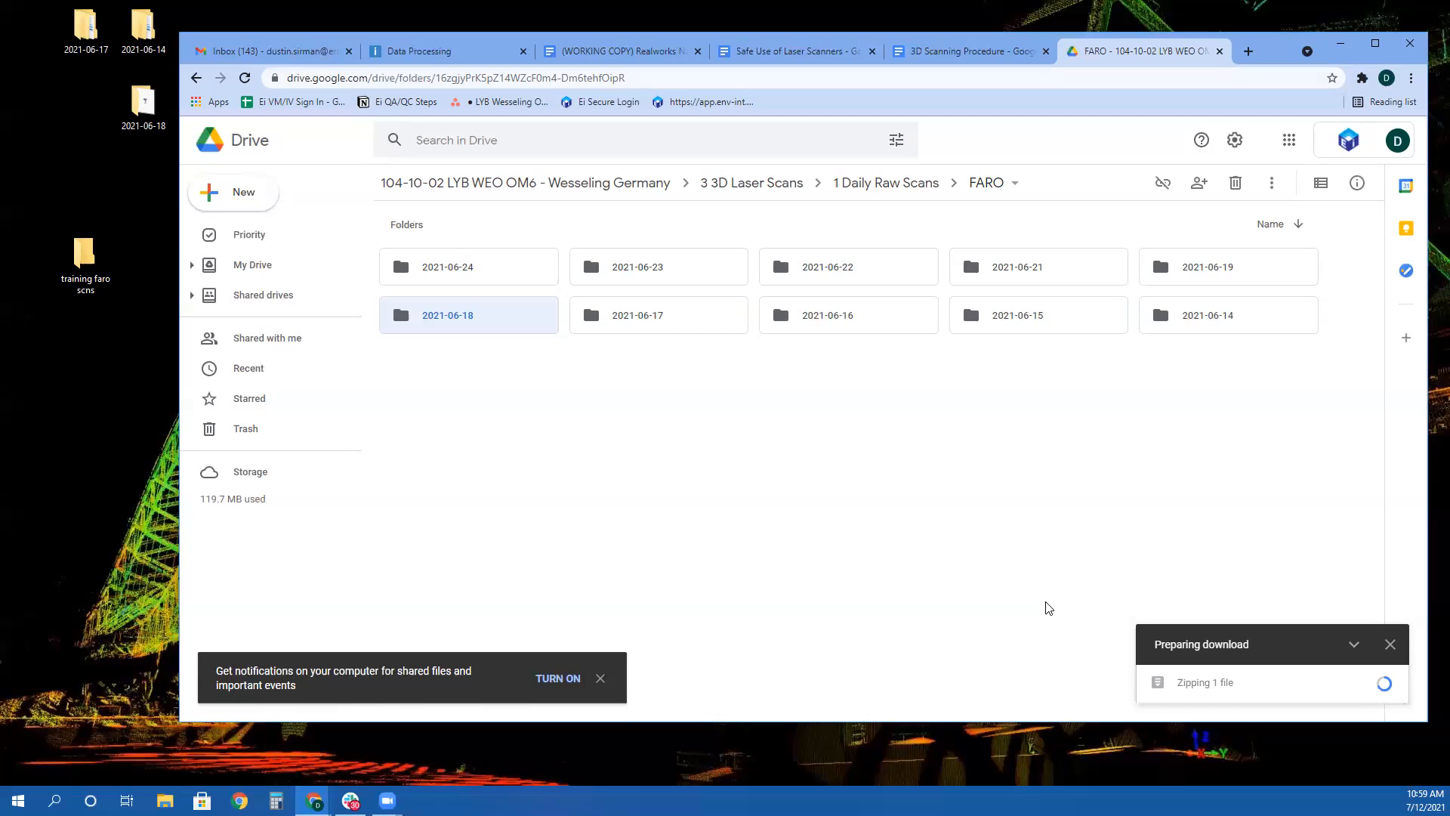
Turn on Drive's notifications and allow the site to download multiple files
left_click(578, 680)
left_click(412, 162)
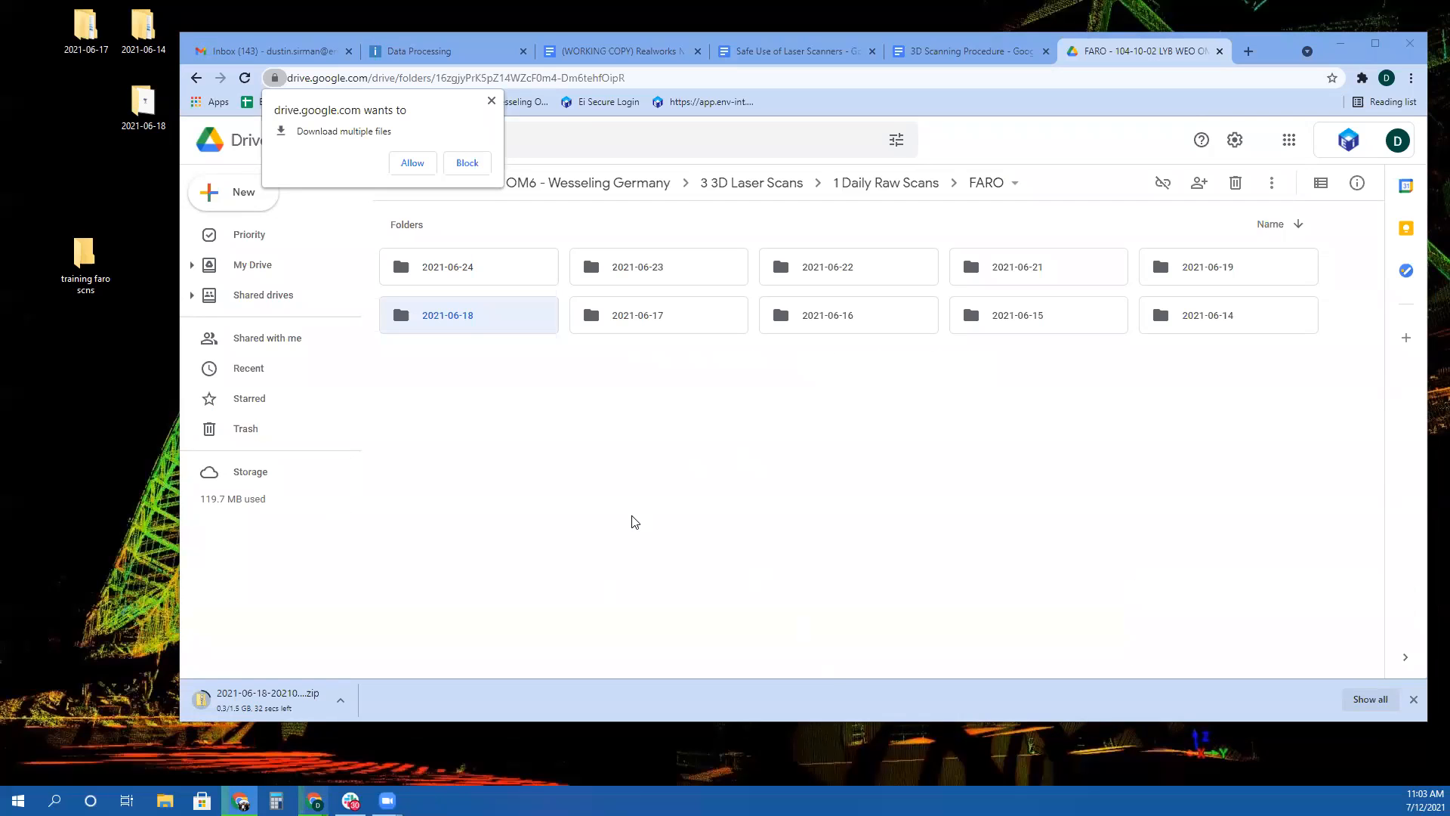
left_click(413, 162)
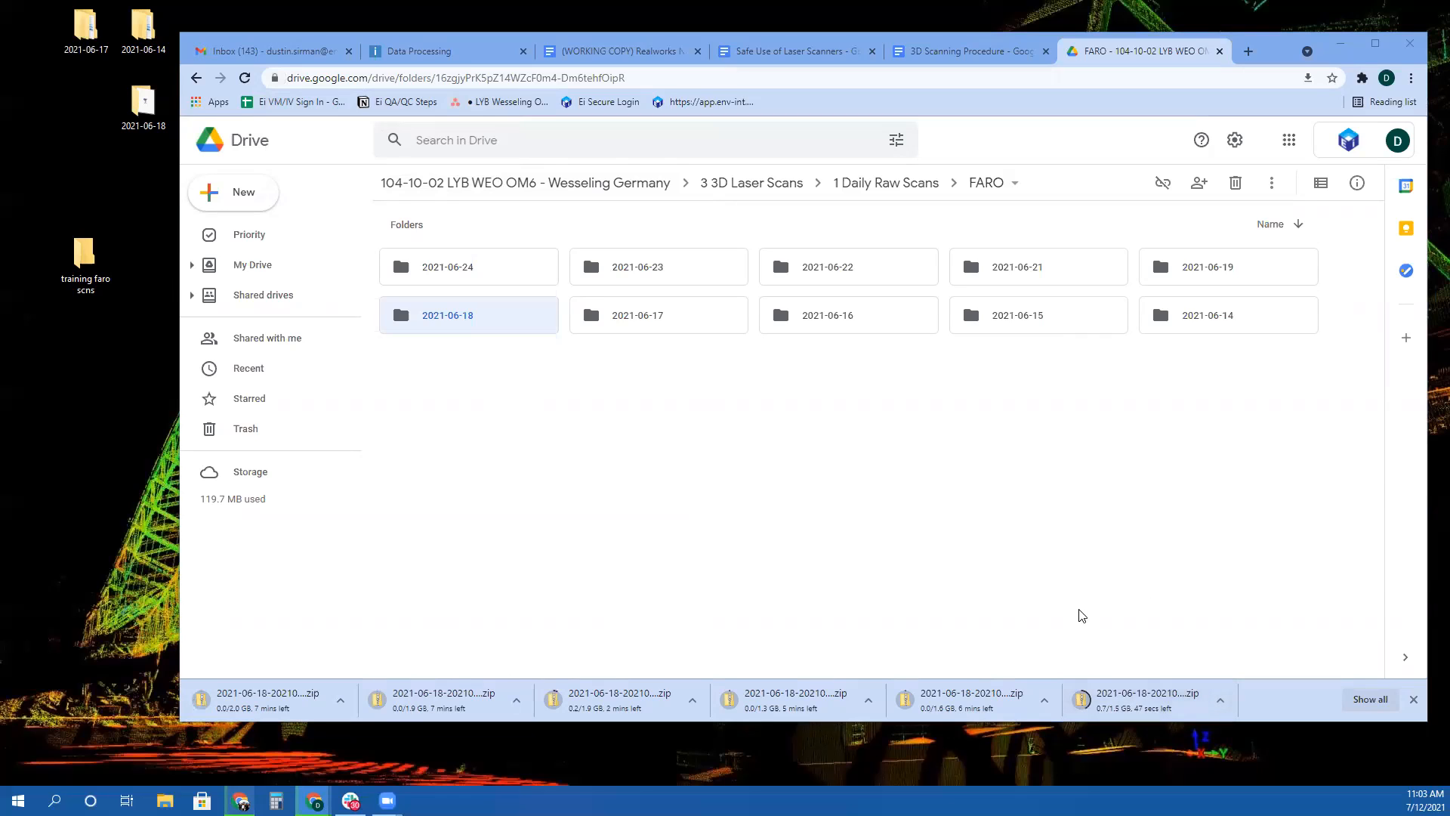
Show the full list of downloads and check the progress of the 2021-06-18 zip files
left_click(1370, 700)
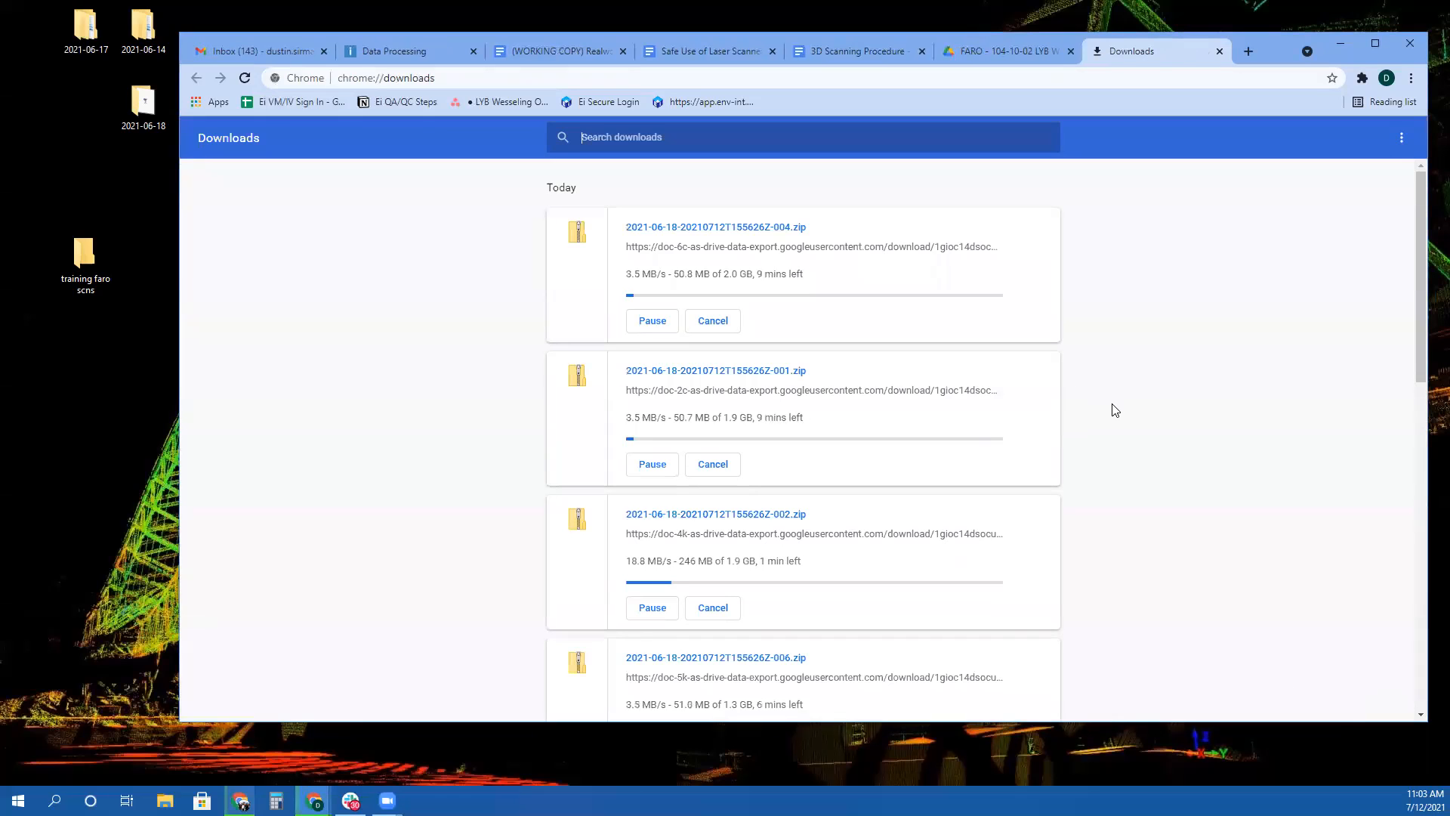
scroll(1111, 412, "down", 2)
scroll(1111, 415, "down", 6)
scroll(1113, 492, "up", 2)
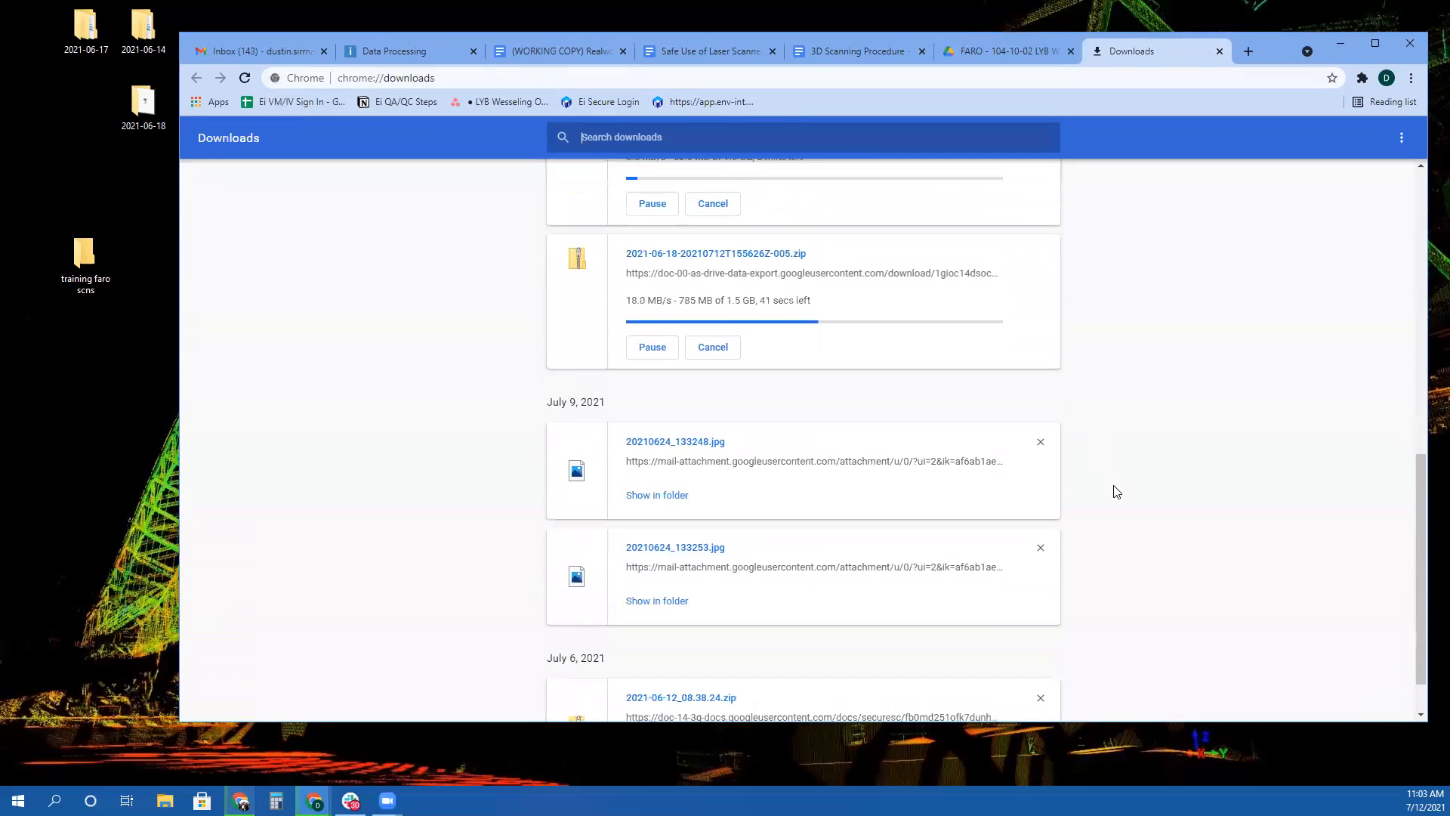
scroll(1120, 501, "up", 10)
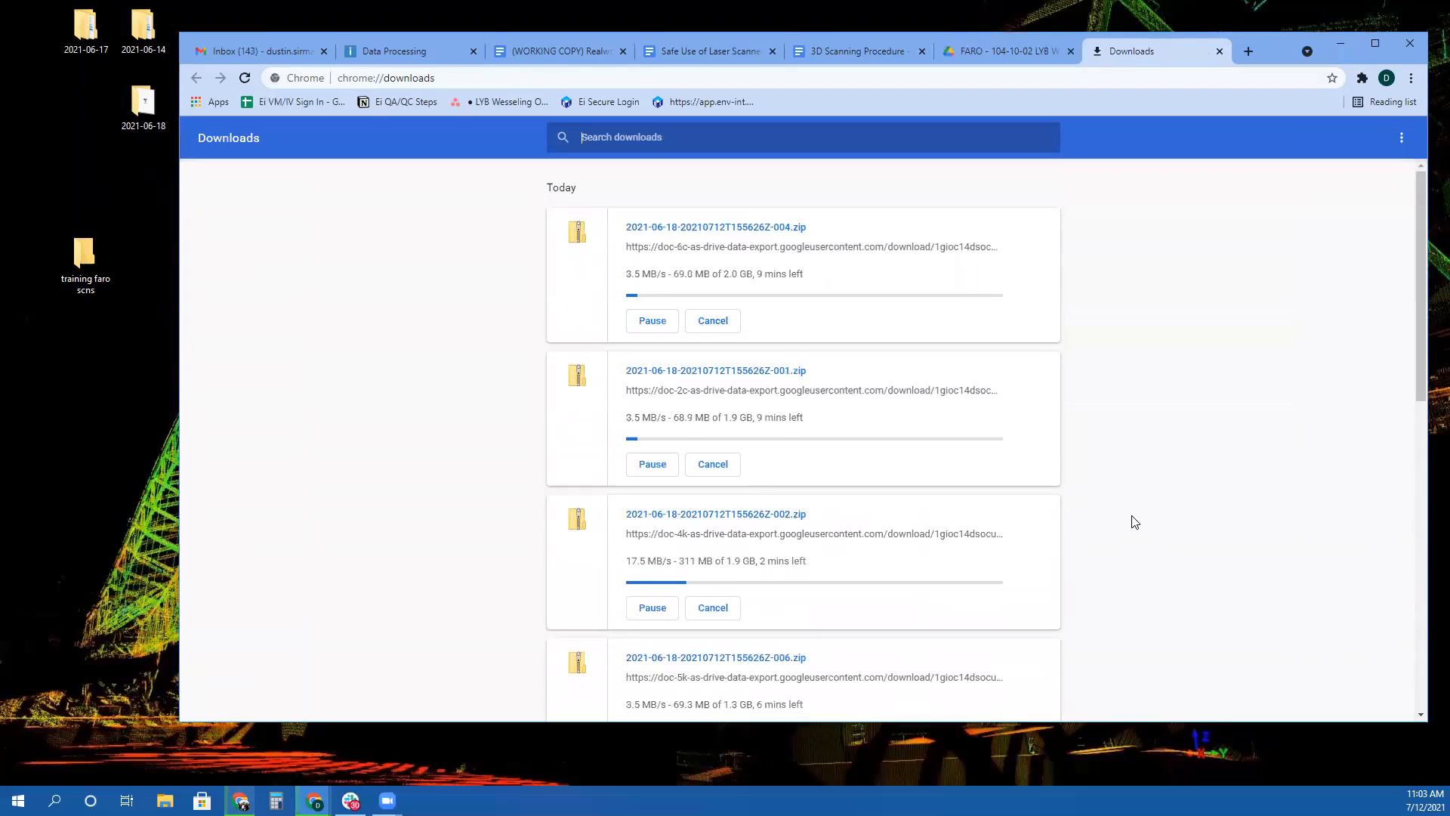
Check the contents of the desktop folder "training faro scns" and close its window
double_click(83, 257)
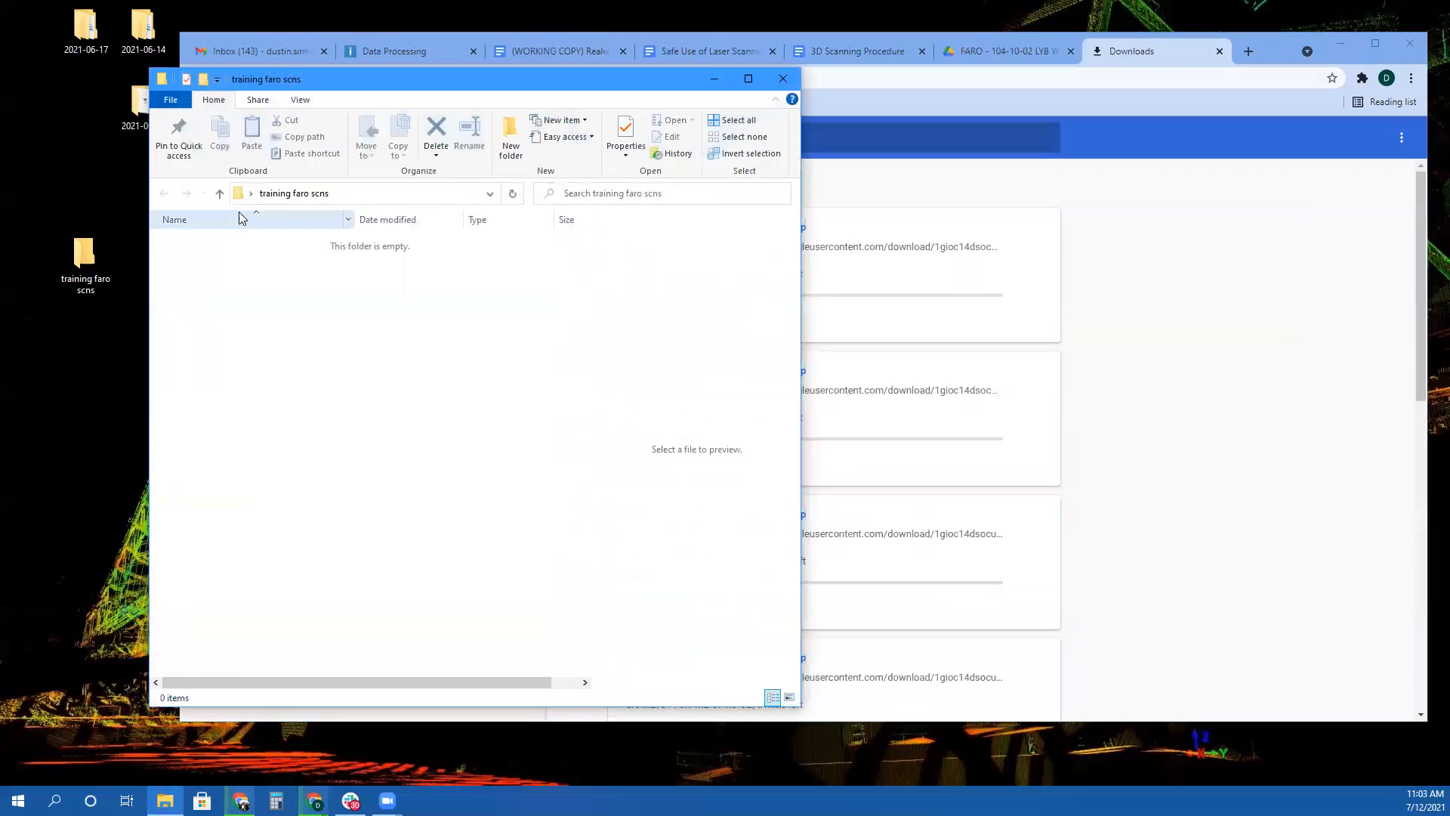
left_click_drag(549, 85, 422, 126)
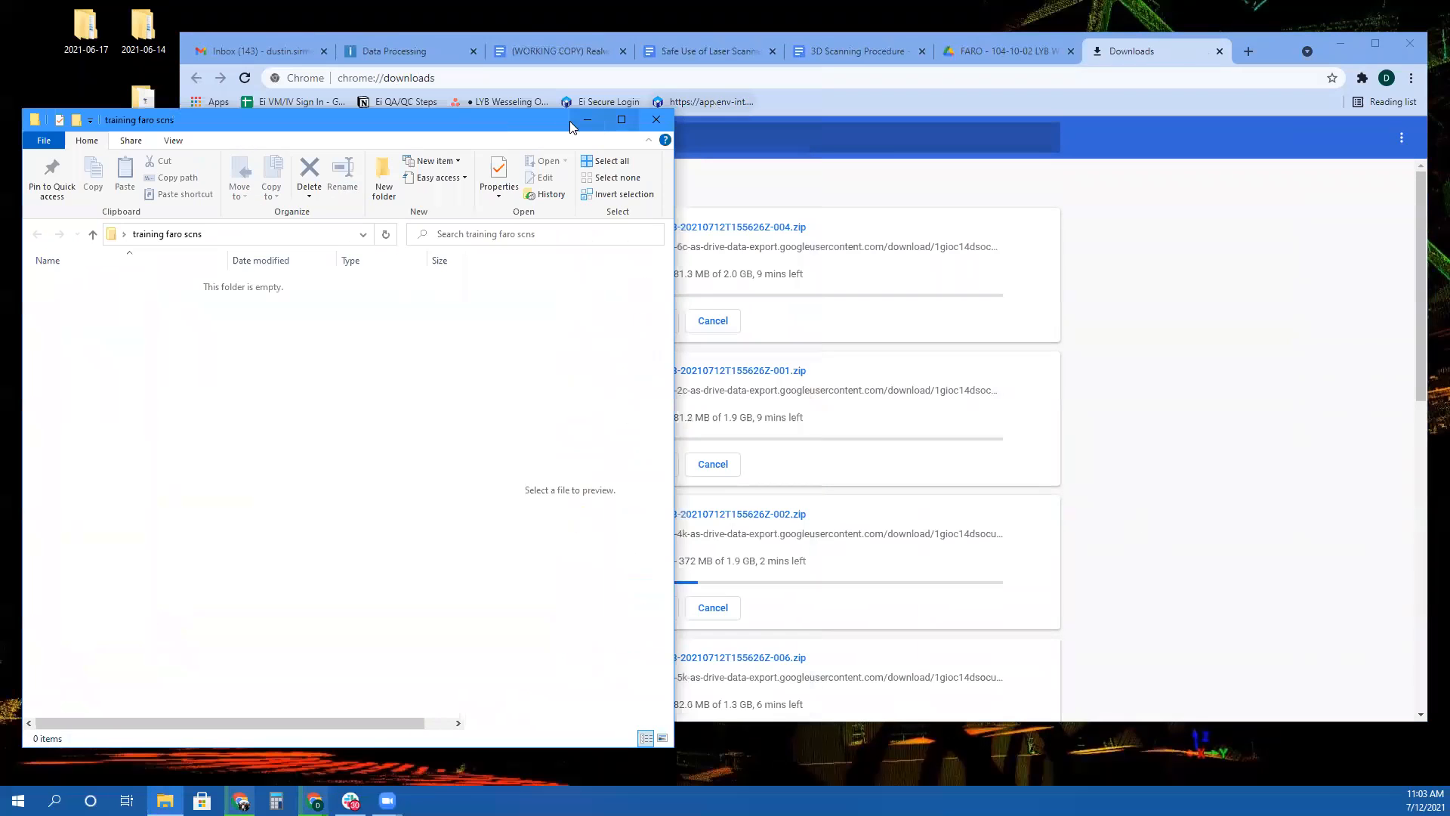
left_click(648, 120)
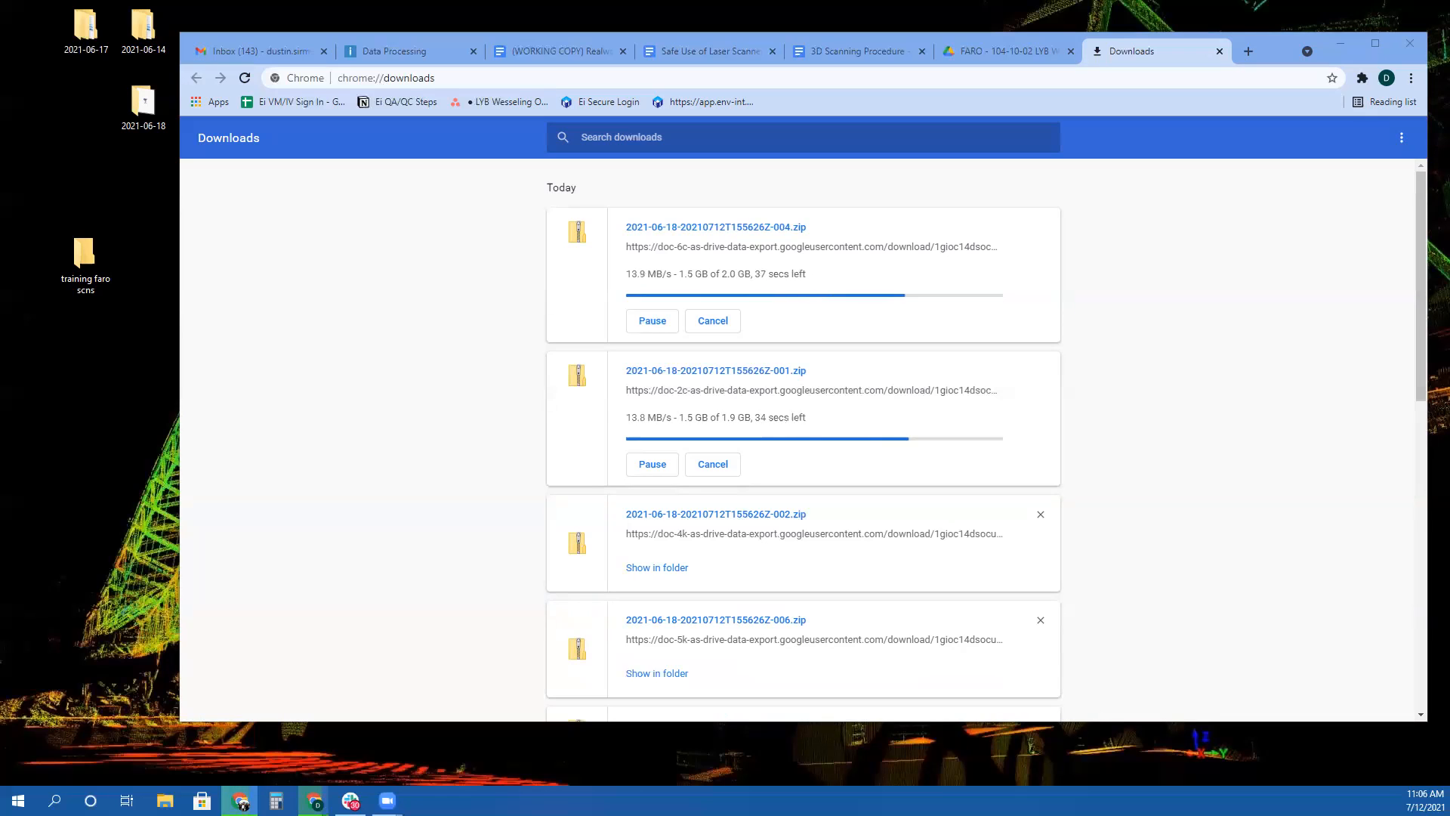
Move the six downloaded 2021-06-18 zip files from Downloads into the desktop folder "training faro scns"
scroll(836, 437, "down", 3)
scroll(868, 317, "up", 3)
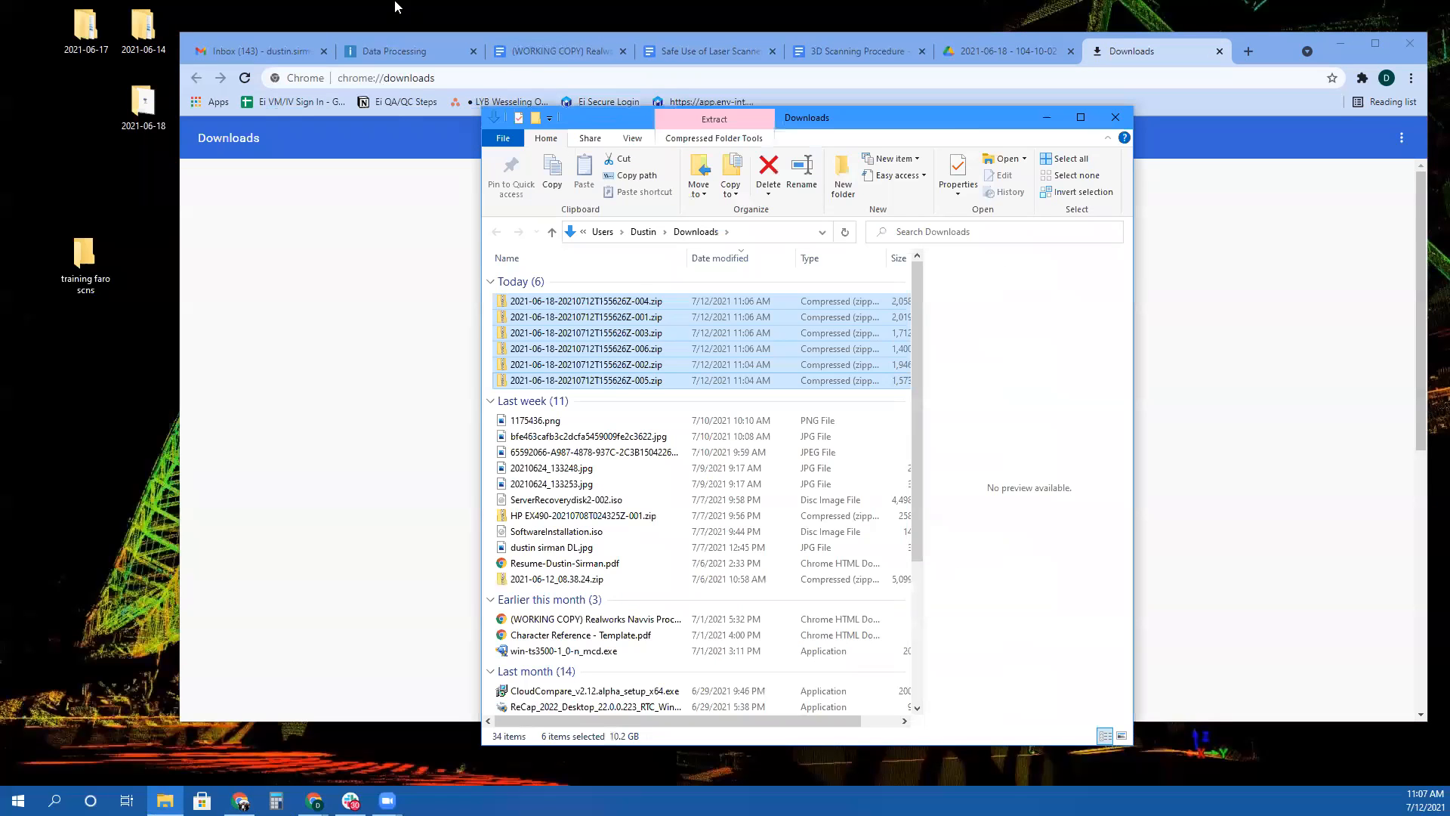
left_click_drag(543, 348, 81, 270)
In the "training faro scns" folder, extract the zip file ending in 001 to a folder of the same name
double_click(83, 260)
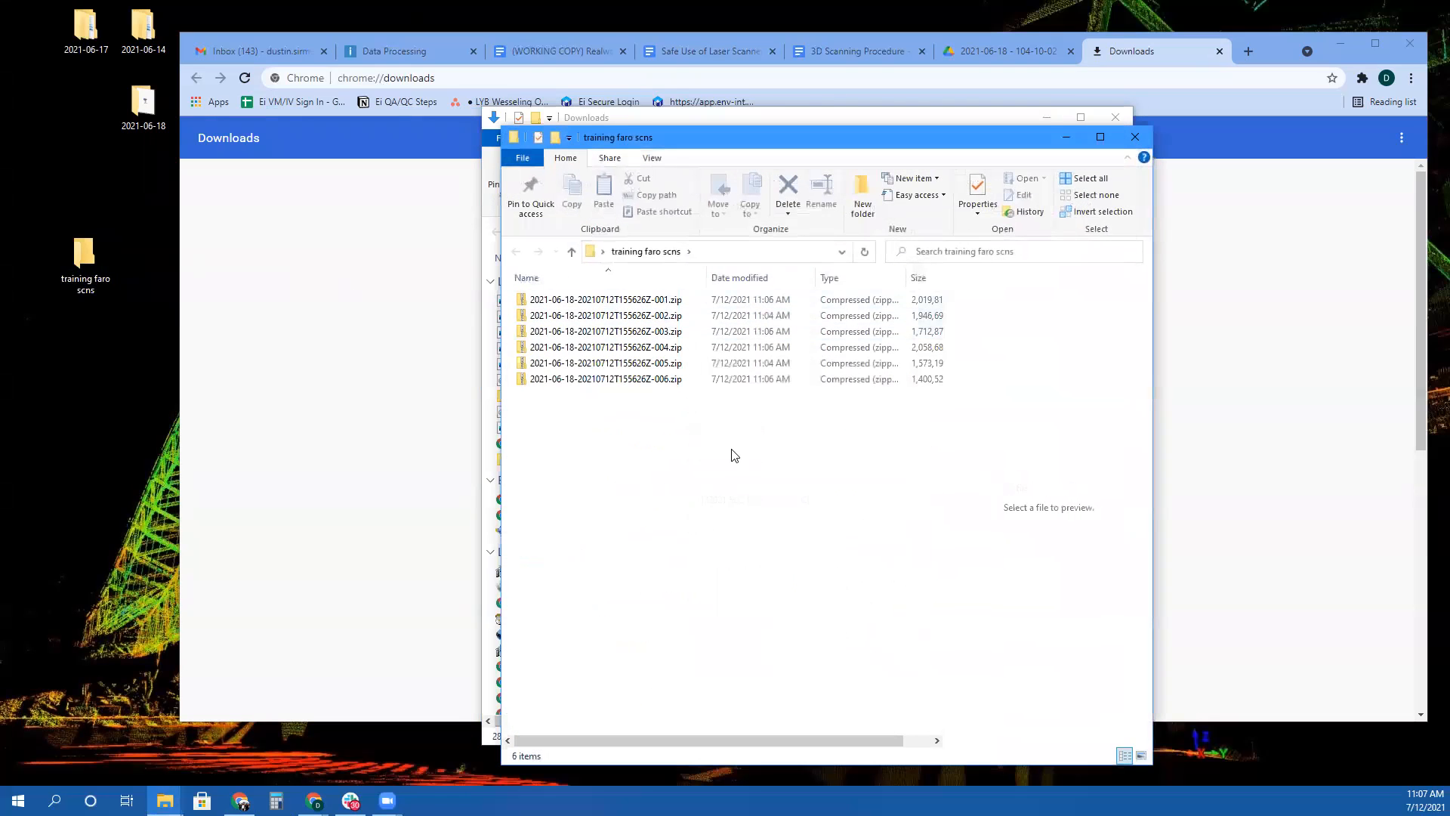
left_click(639, 300)
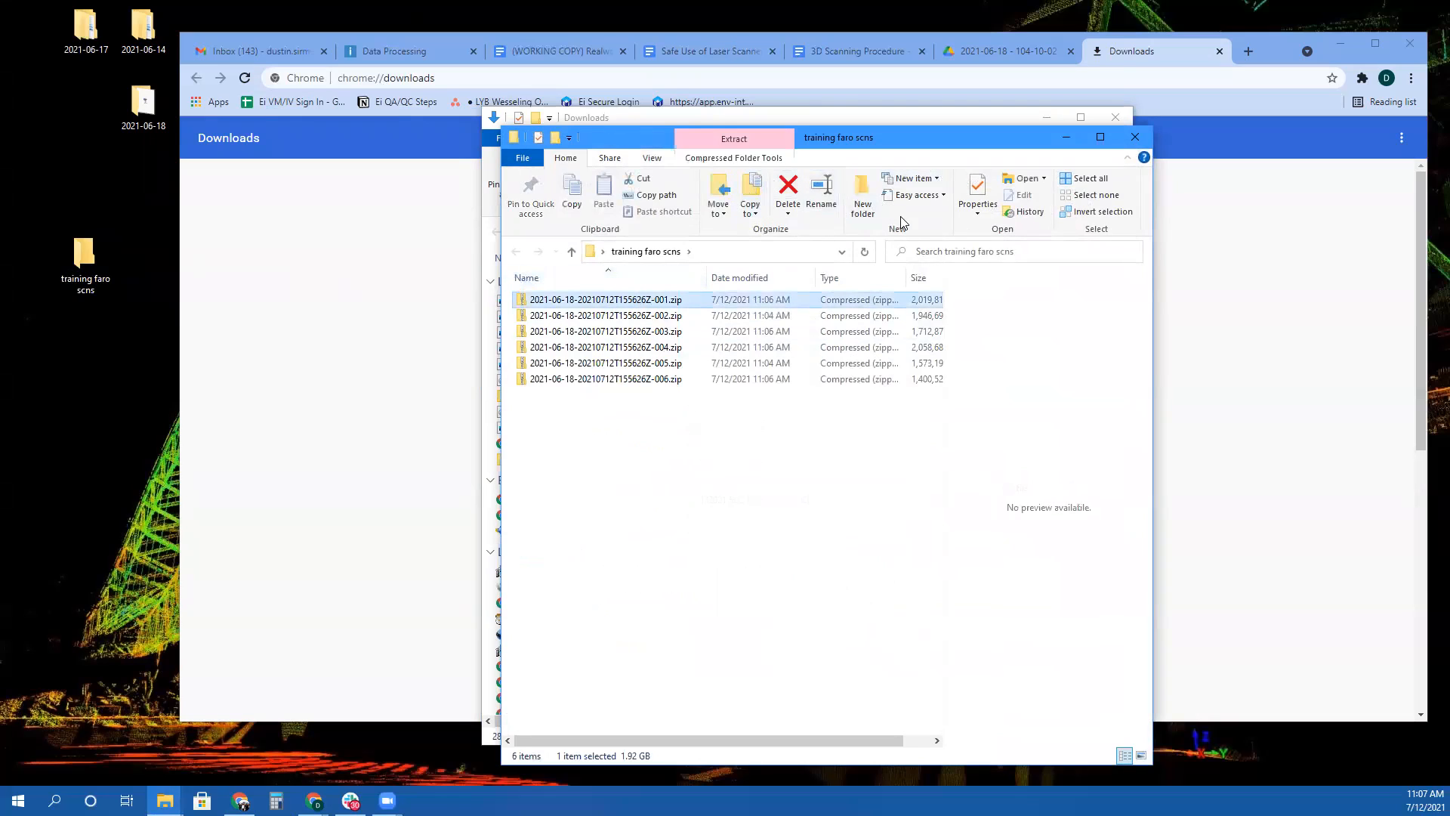
left_click(732, 158)
left_click(804, 195)
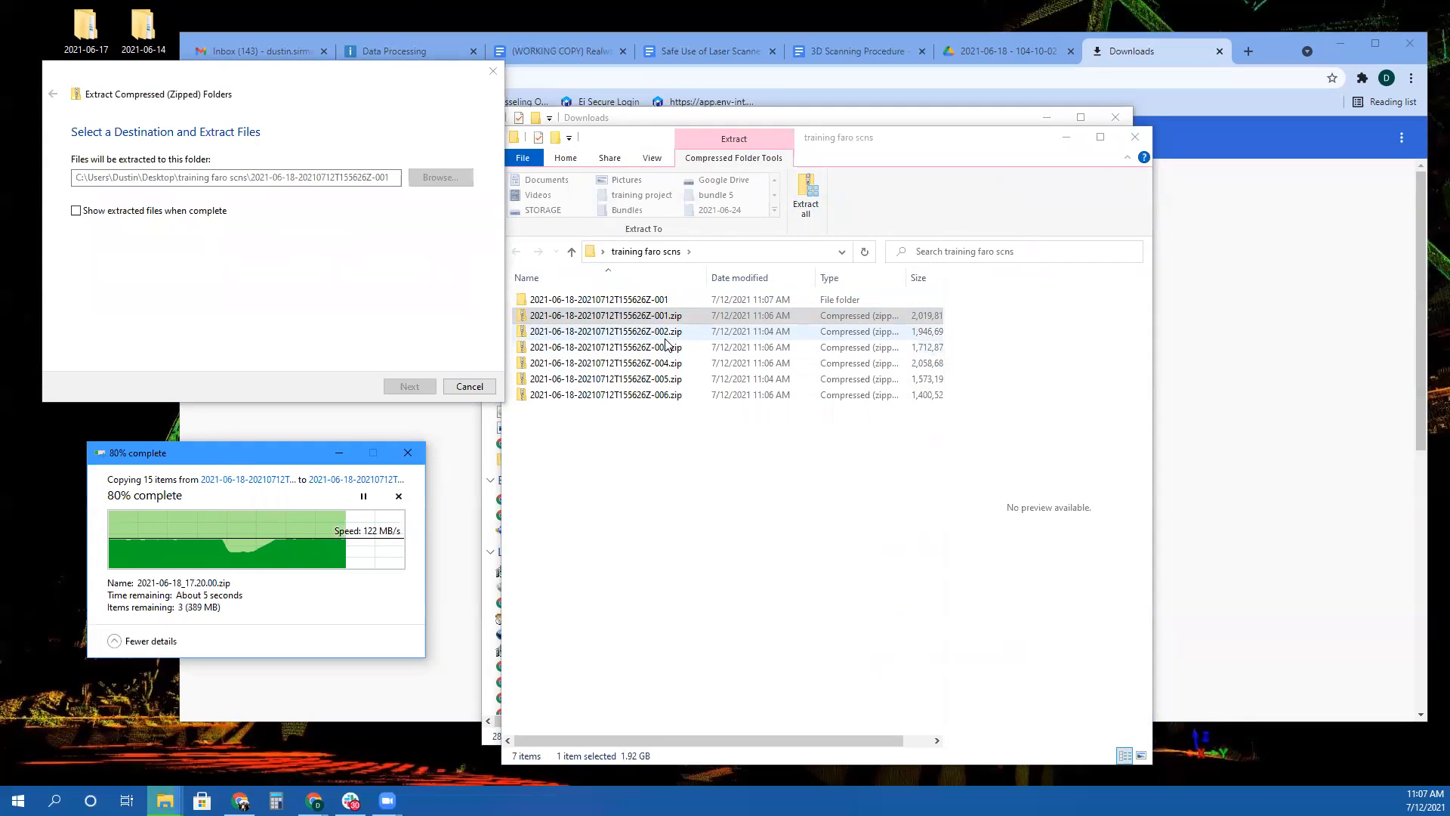
Look inside the extracted folder ending in 001, and extract the zip file ending in 002 to a folder of the same name
double_click(644, 300)
double_click(644, 301)
left_click(516, 251)
left_click(516, 251)
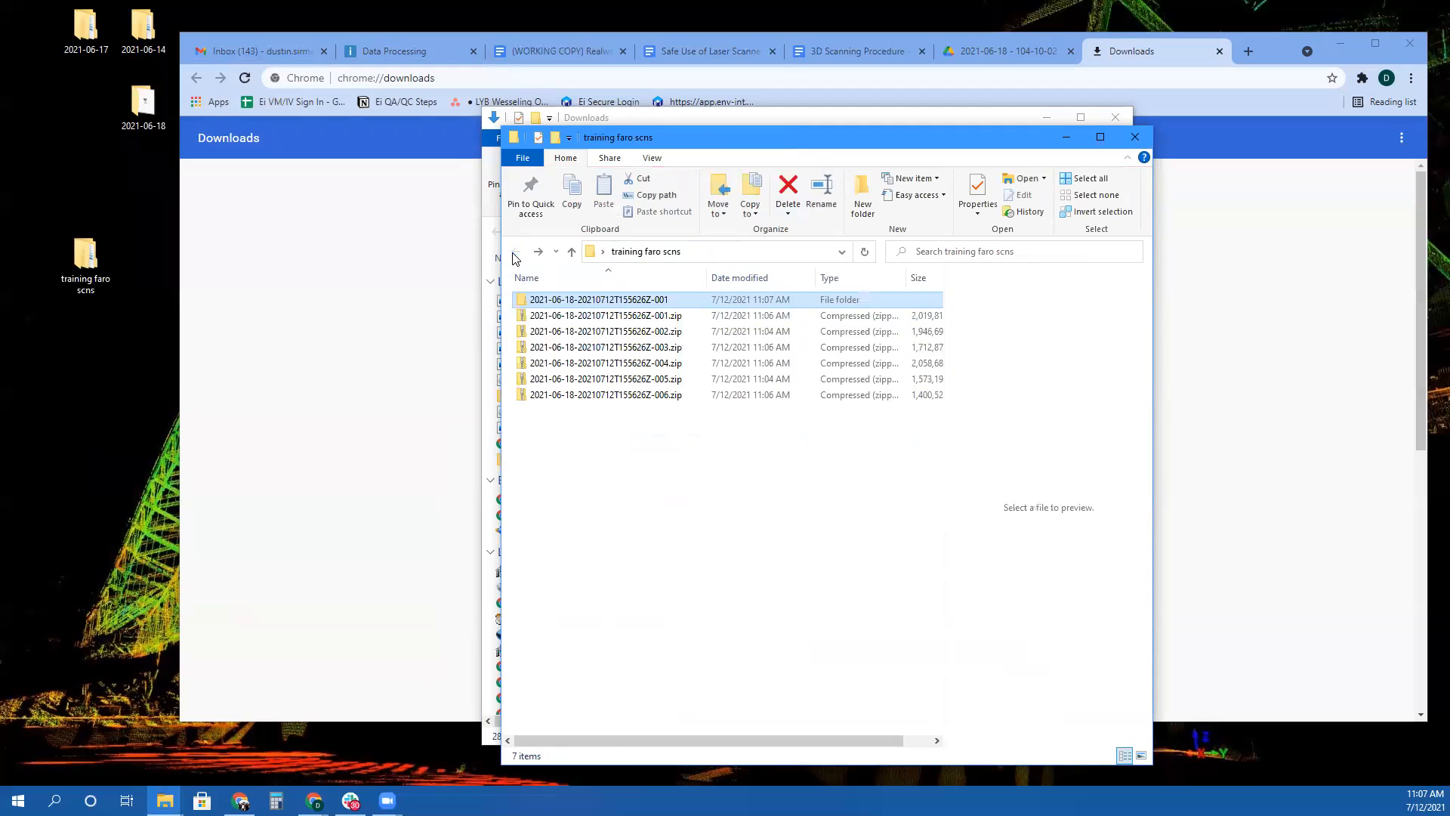
left_click(785, 331)
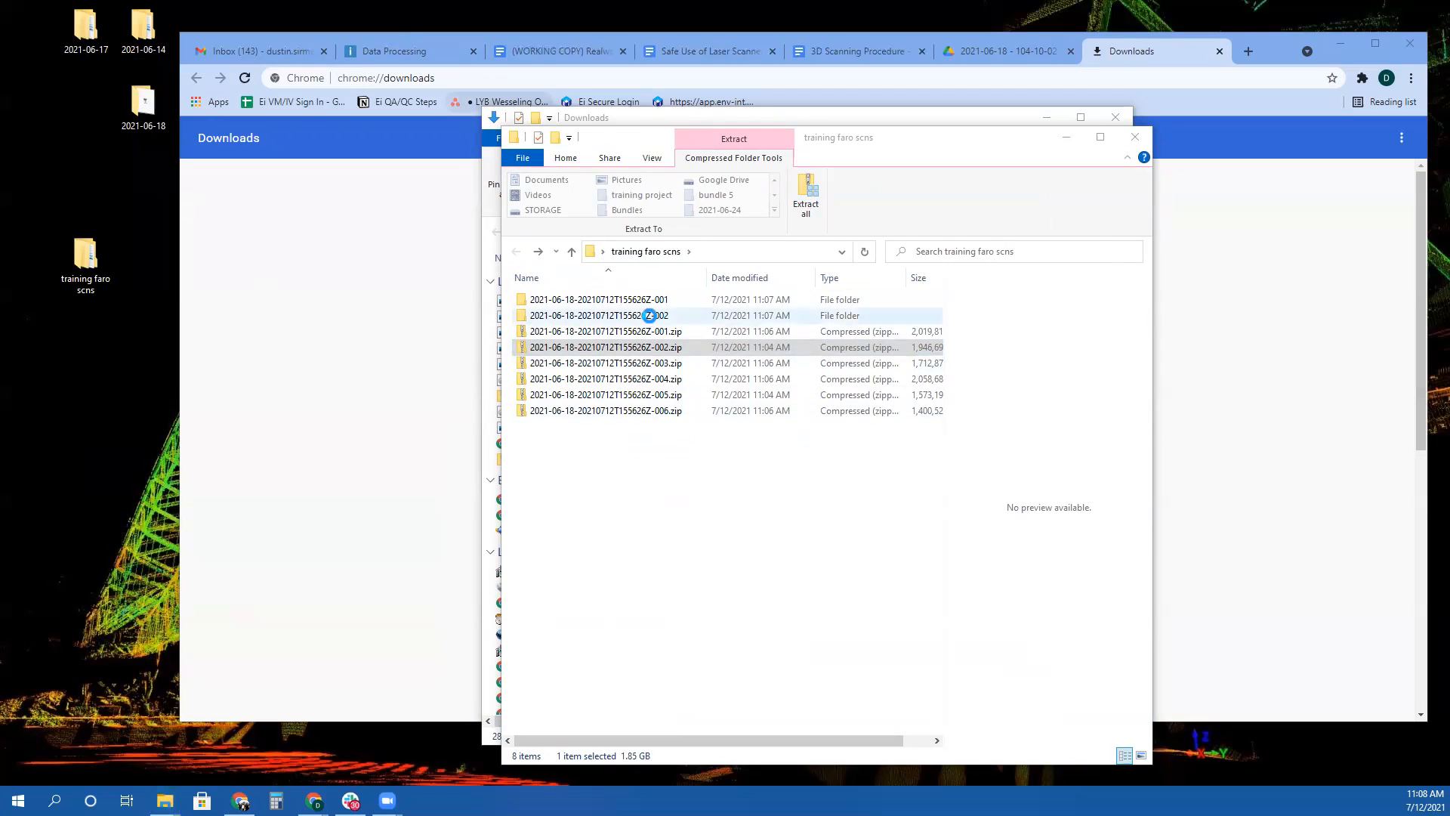
Examine the scan zip files inside the 2021-06-18 subfolders of the extracted 001 and 002 folders, returning to "training faro scns"
double_click(650, 315)
double_click(604, 300)
key("alt+Left")
key("alt+Left")
double_click(602, 300)
double_click(602, 301)
key("alt+Left")
key("alt+Left")
double_click(592, 316)
double_click(604, 301)
key("alt+Left")
key("alt+Left")
double_click(596, 301)
double_click(585, 300)
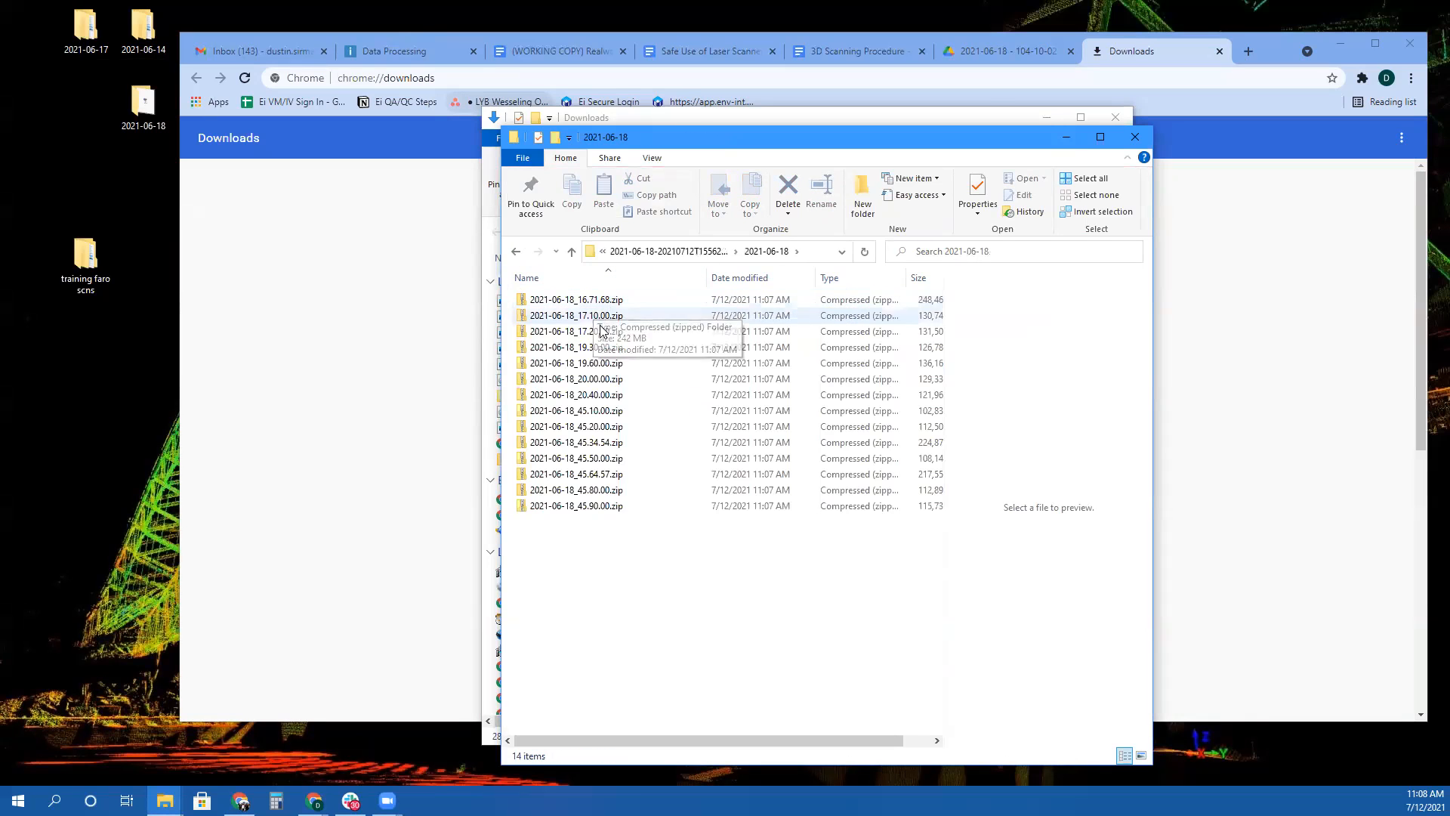
key("alt+Left")
key("alt+Left")
Extract the zip files ending in 003 and 004 to folders of the same names
right_click(588, 363)
left_click(627, 400)
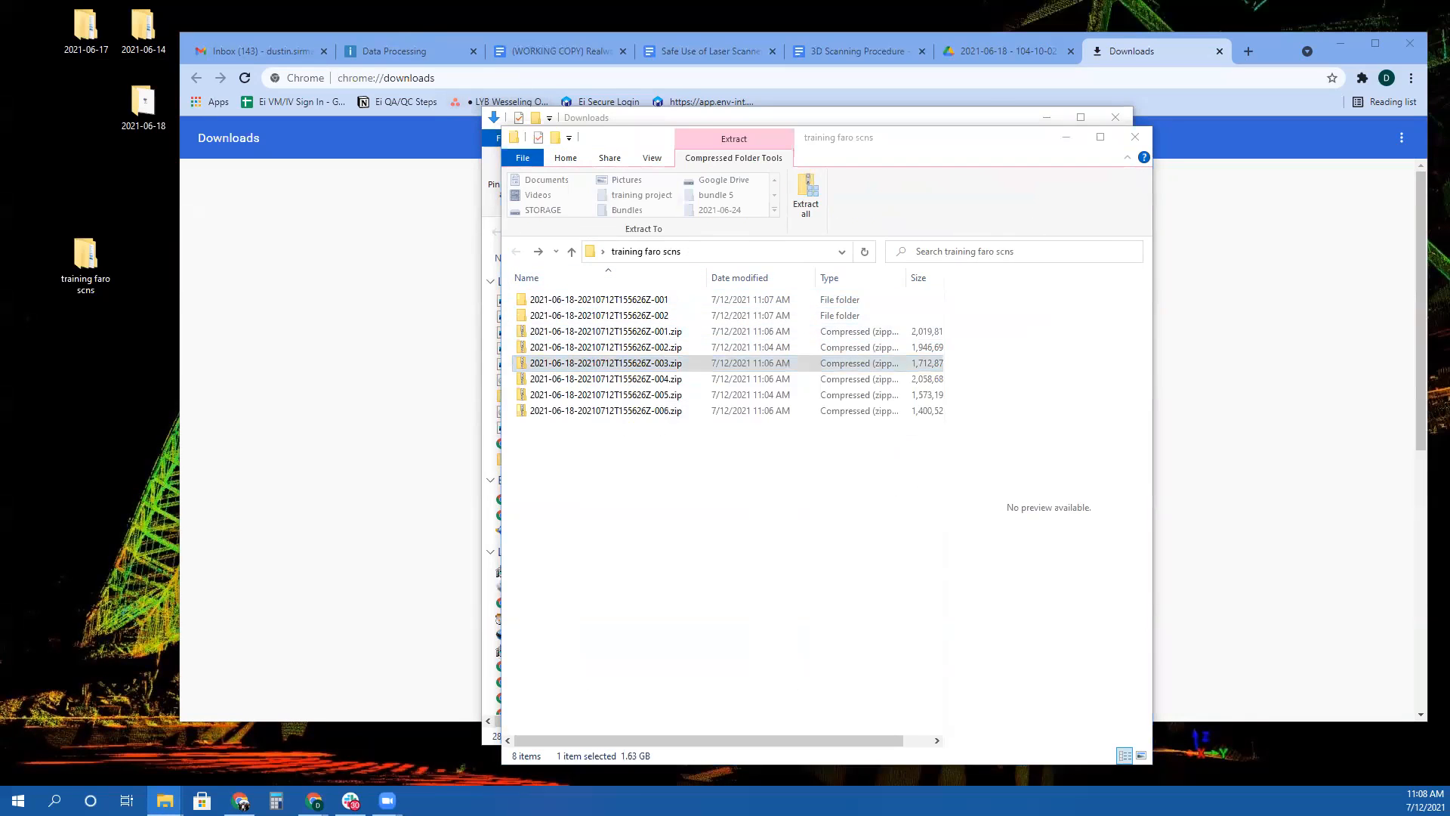
left_click(373, 624)
left_click_drag(683, 198, 280, 132)
right_click(623, 395)
left_click(678, 467)
key("Return")
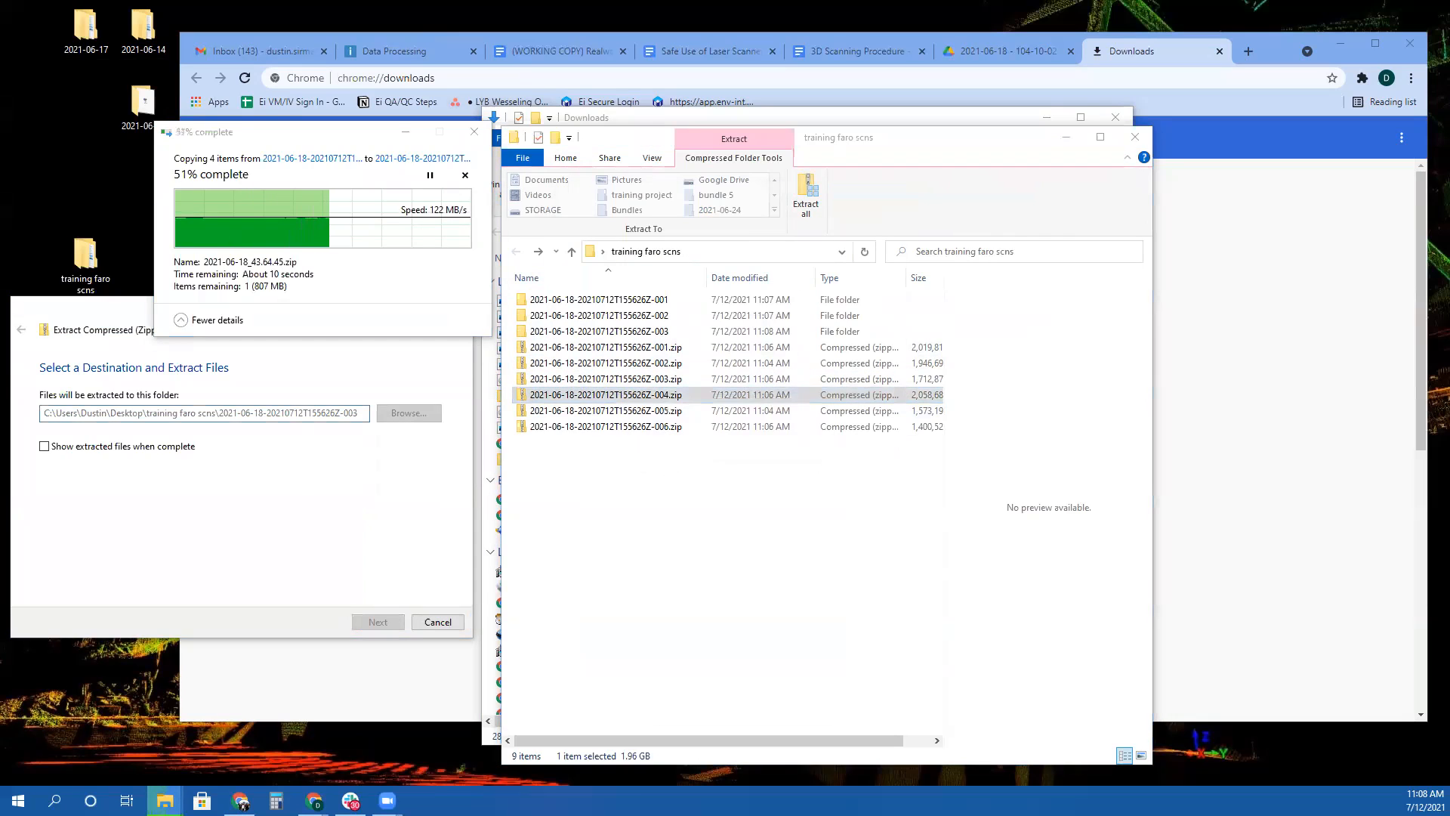
Extract the zip files ending in 005 and 006 to folders of the same names
right_click(629, 425)
left_click(678, 488)
key("Return")
right_click(627, 462)
left_click(678, 524)
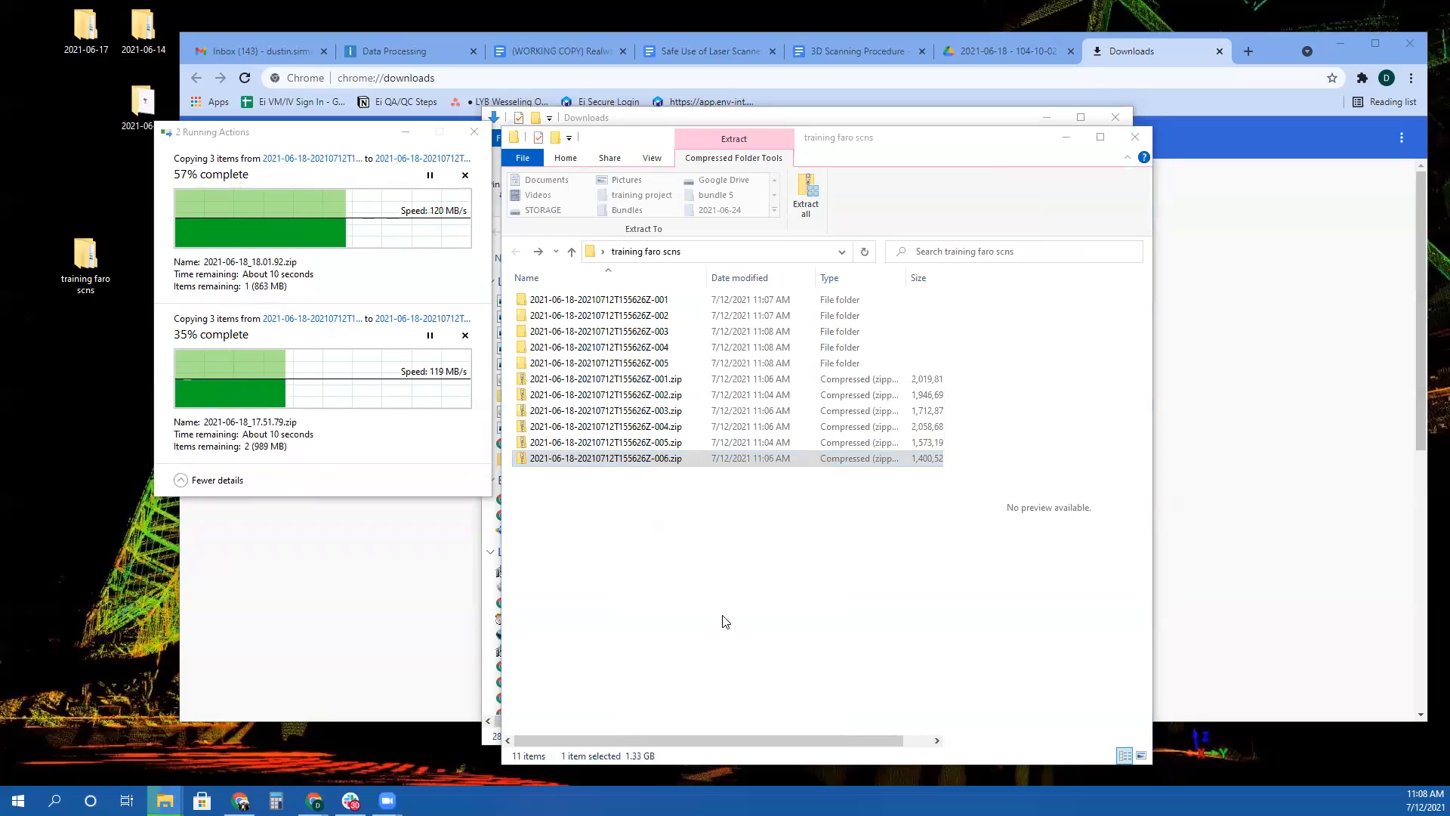
key("Return")
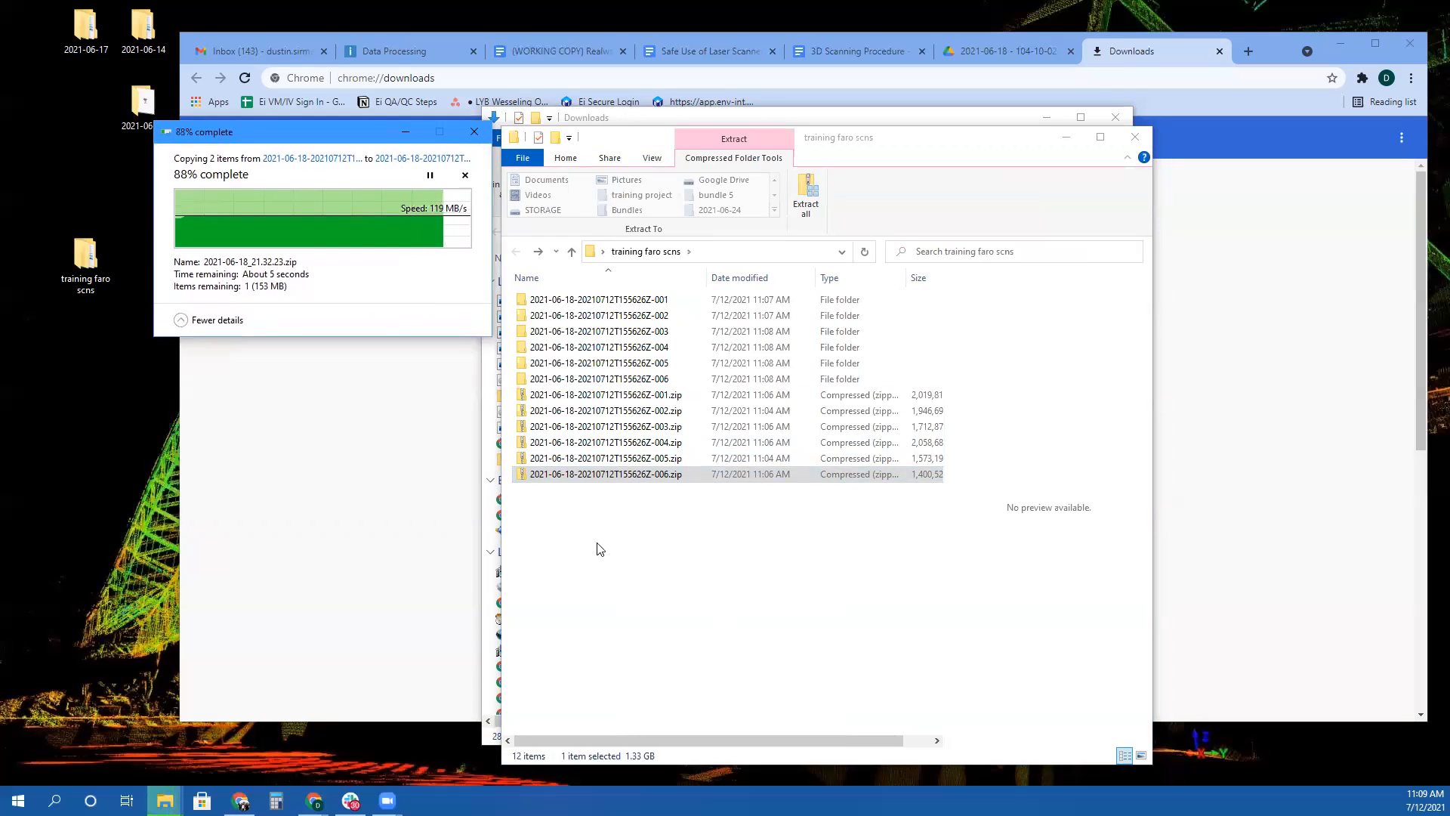
Check the contents of the extracted 006 folder and return to "training faro scns"
double_click(579, 378)
double_click(571, 300)
left_click(516, 251)
left_click(515, 251)
Open the 006 folder in a separate window and move 2021-06-18_21.32.23.zip from its 2021-06-18 subfolder into "training faro scns"
right_click(579, 379)
left_click(635, 405)
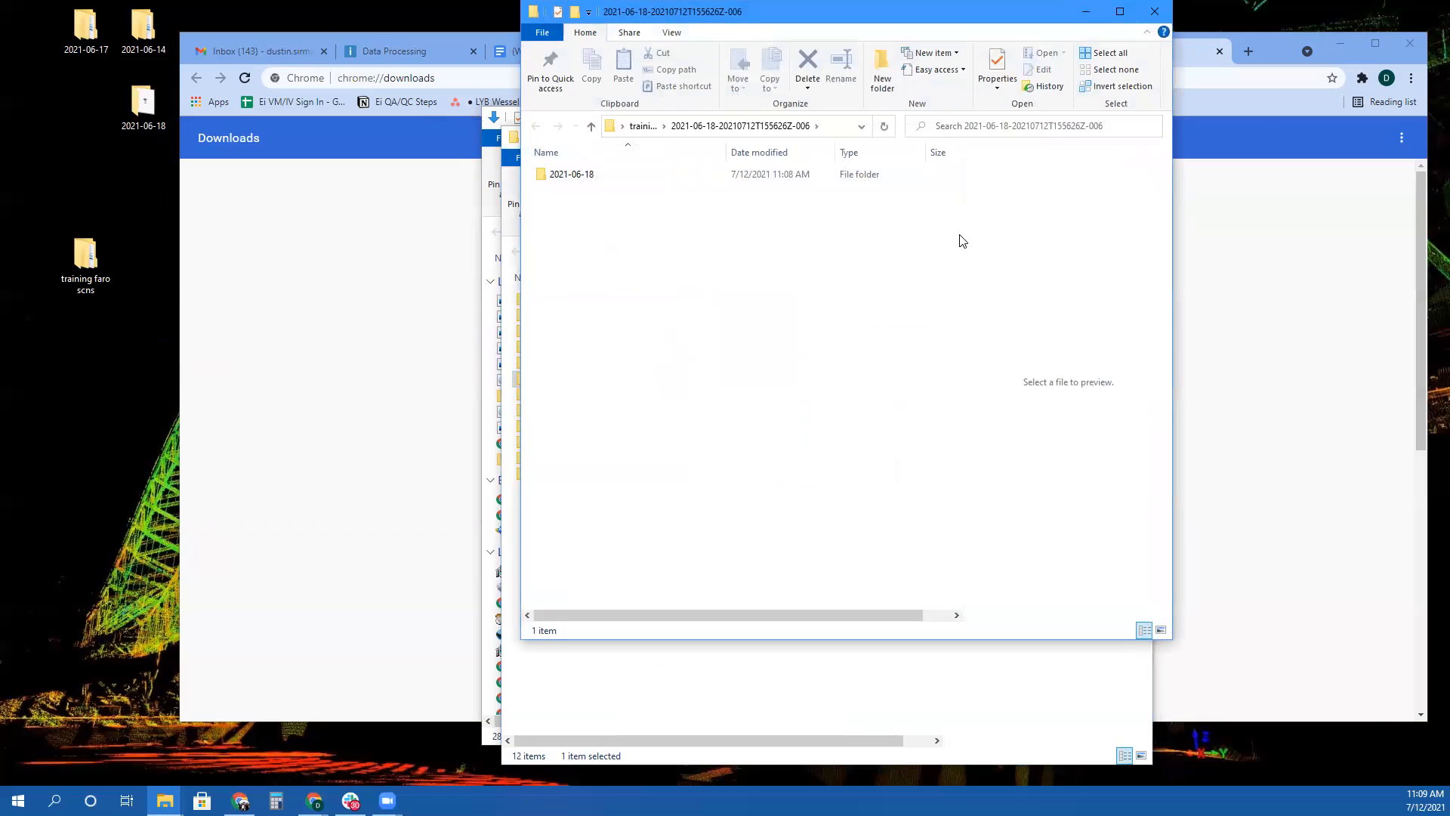
left_click_drag(869, 12, 1069, 125)
double_click(799, 286)
left_click(795, 288)
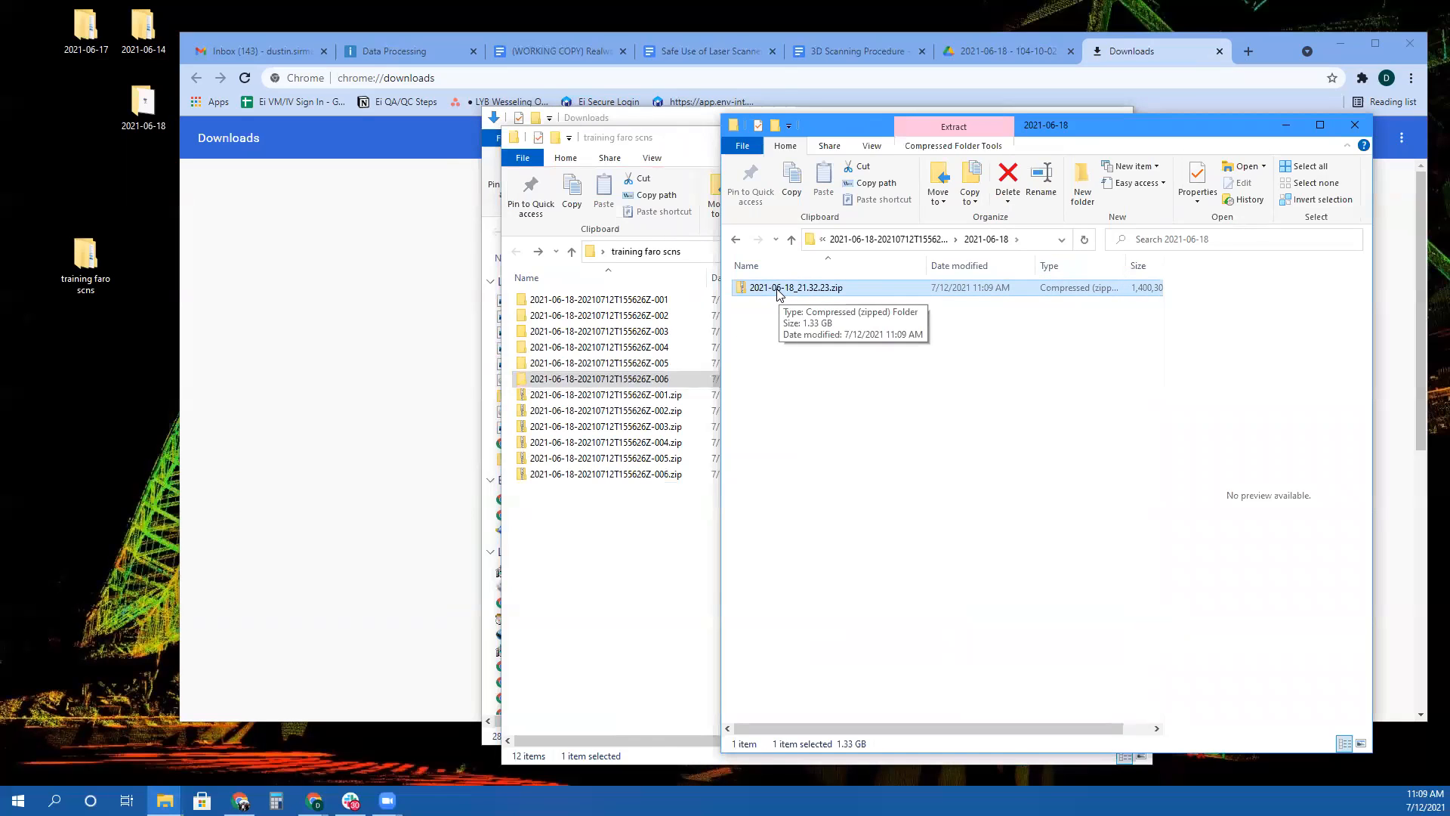
left_click_drag(778, 290, 638, 583)
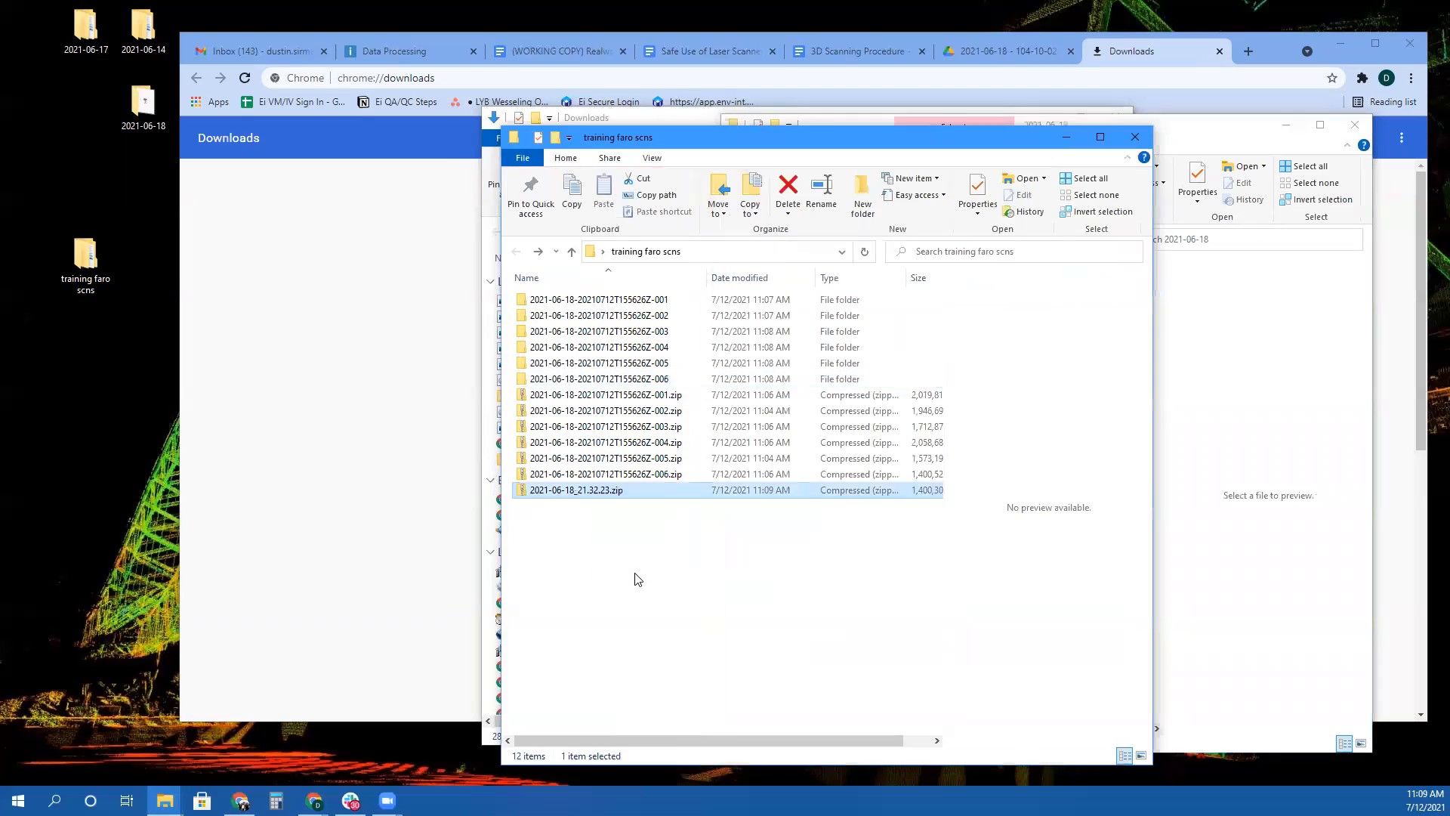
Move 2021-06-18_17.51.79.zip and 2021-06-18_42.84.35.zip from the 005 folder's 2021-06-18 subfolder into "training faro scns"
left_click(1206, 422)
left_click(927, 243)
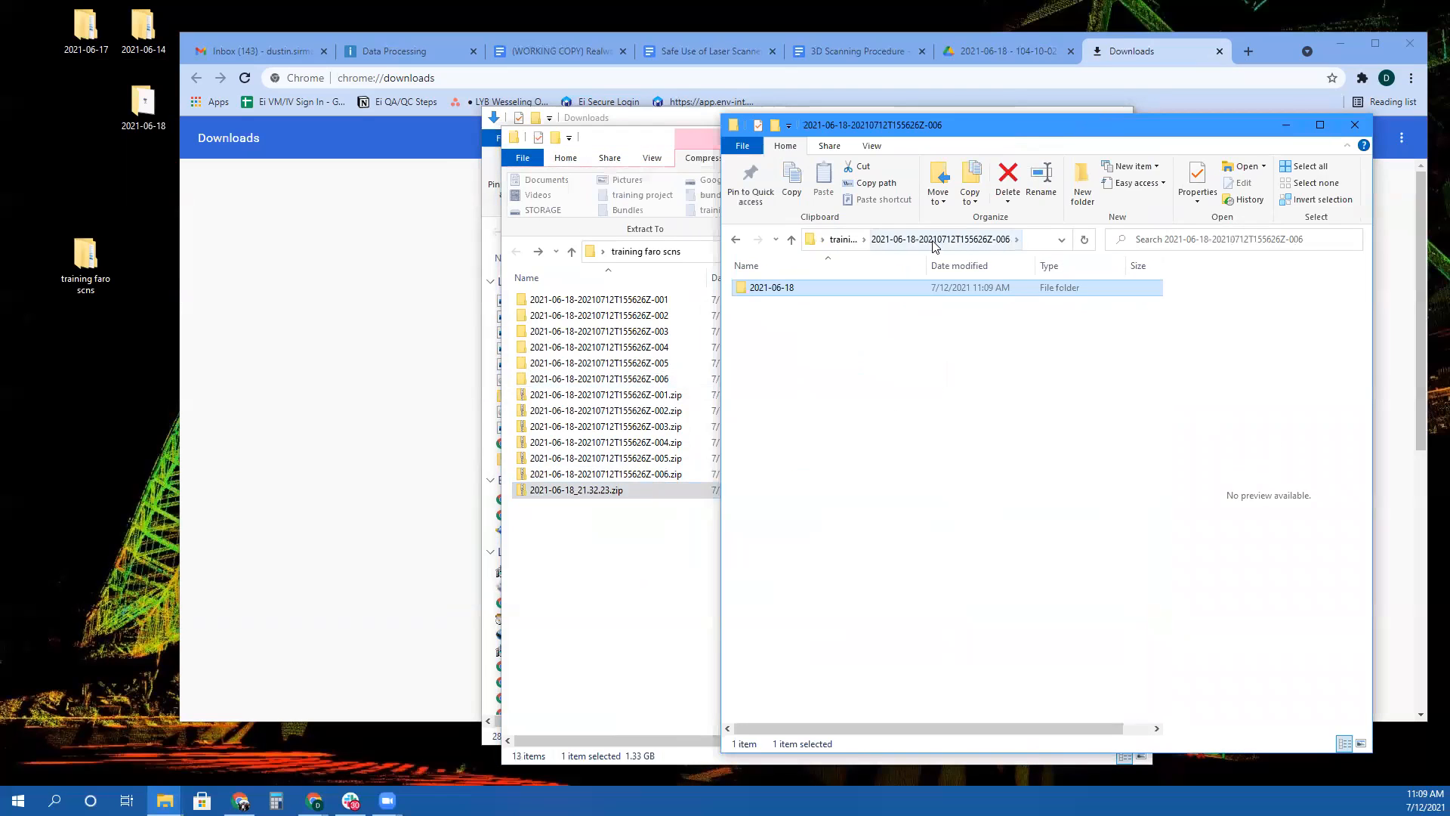
left_click(856, 240)
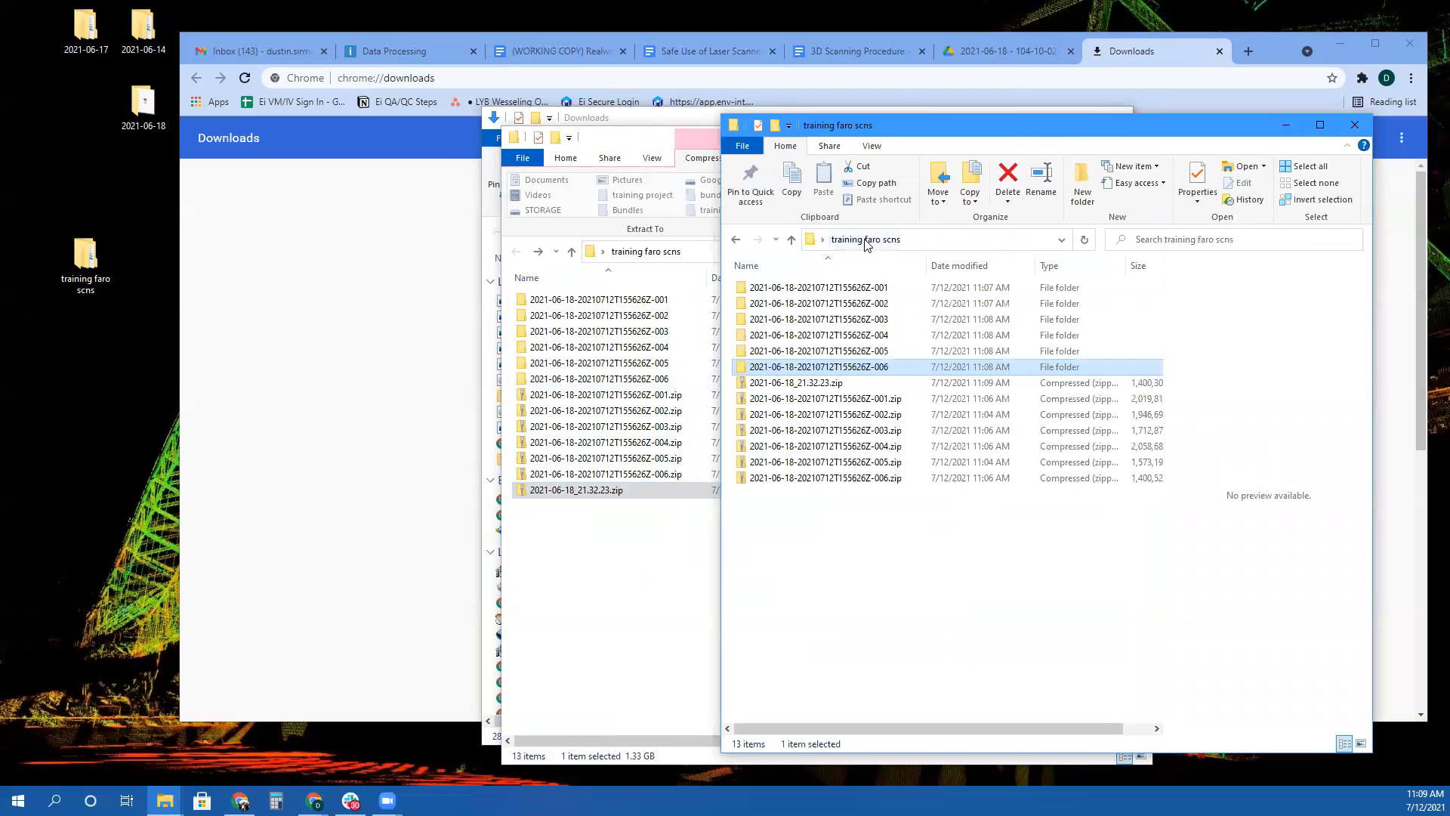
double_click(820, 364)
double_click(812, 295)
left_click_drag(890, 412, 627, 529)
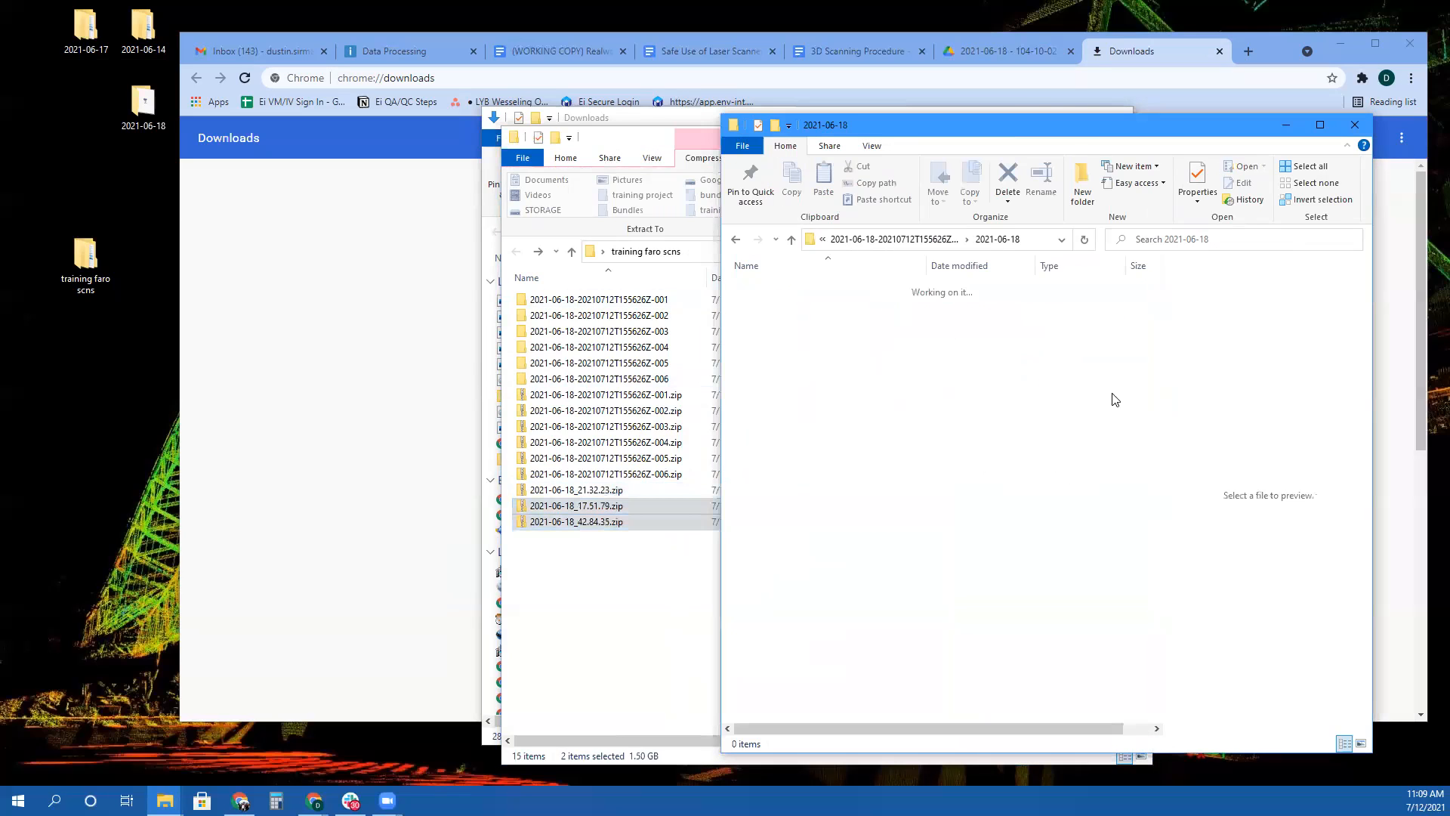
Move 2021-06-18_18.01.92.zip and 2021-06-18_20.72.10.zip from the 004 folder's 2021-06-18 subfolder into "training faro scns"
left_click(923, 242)
left_click(852, 239)
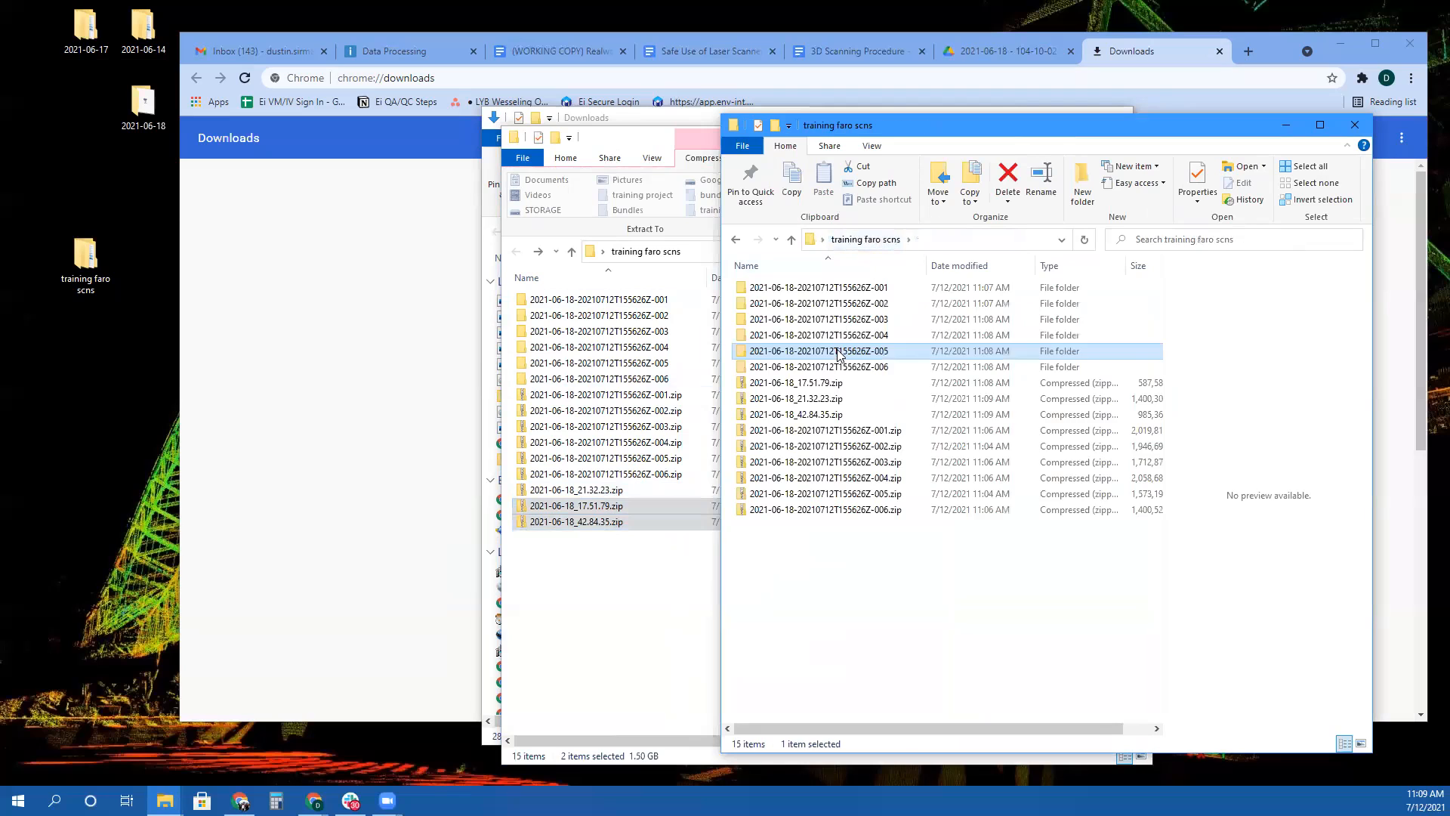
double_click(831, 334)
left_click_drag(900, 377, 793, 292)
double_click(786, 288)
left_click_drag(894, 418, 624, 607)
Move the 19.41.95, 21.12.12 and 43.64.45 scan zips from the 003 folder's 2021-06-18 subfolder into "training faro scns"
left_click(1204, 405)
left_click(868, 239)
left_click(846, 240)
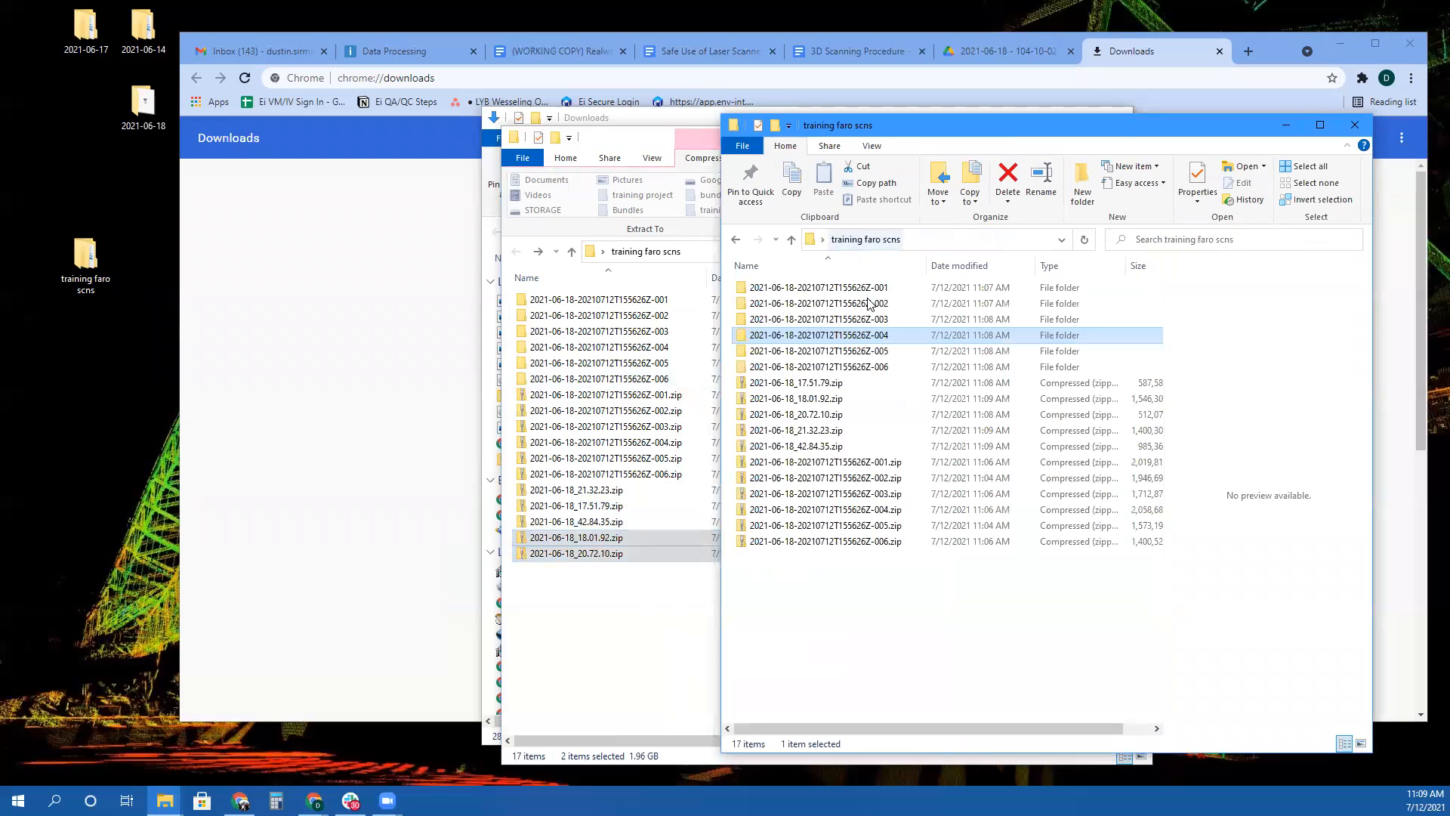
double_click(826, 333)
double_click(780, 290)
left_click_drag(916, 448, 772, 273)
left_click_drag(782, 302, 593, 683)
Move all seven scan zips from the 002 folder's 2021-06-18 subfolder into "training faro scns"
left_click(1188, 413)
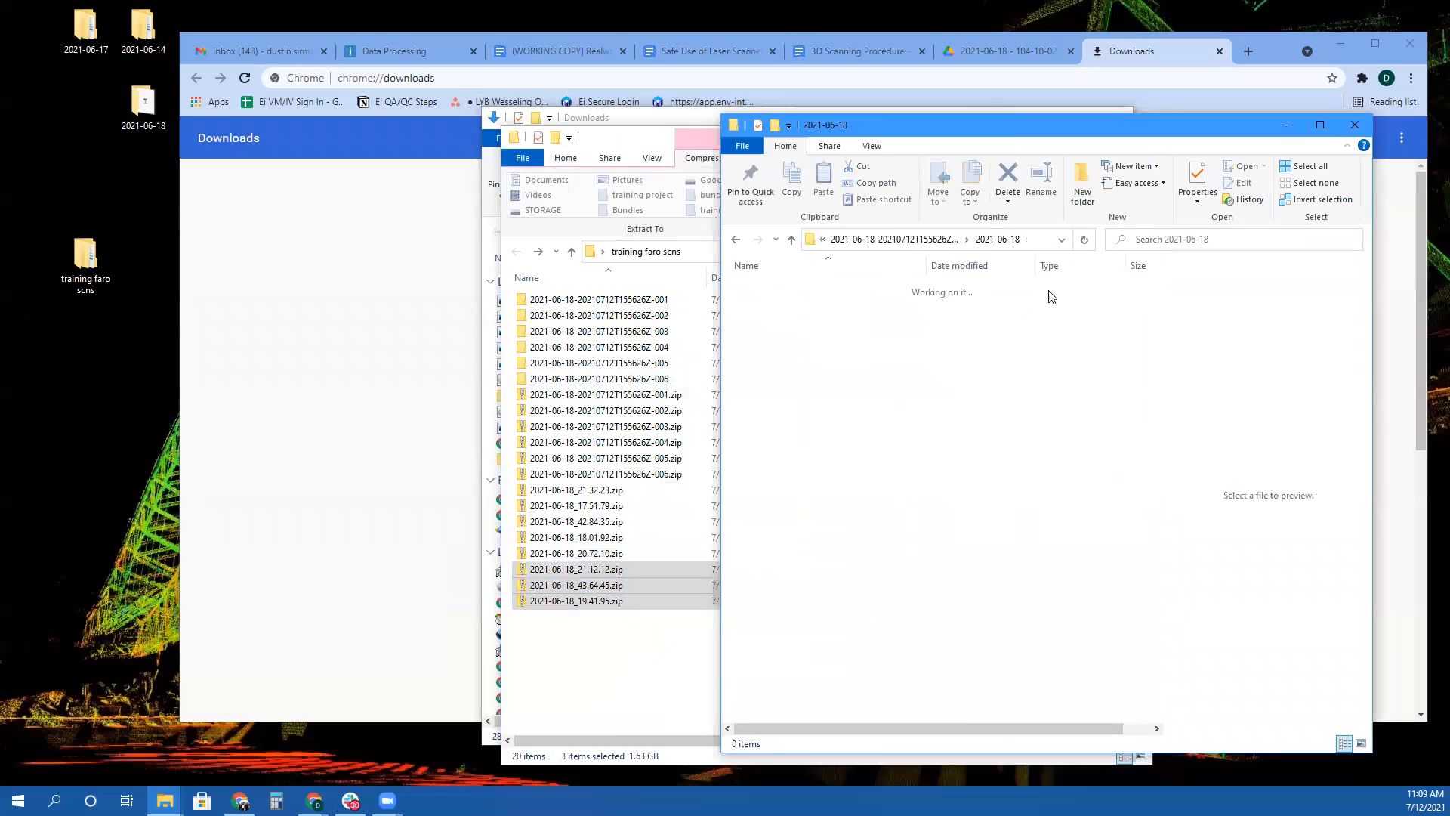
left_click(869, 239)
left_click(844, 239)
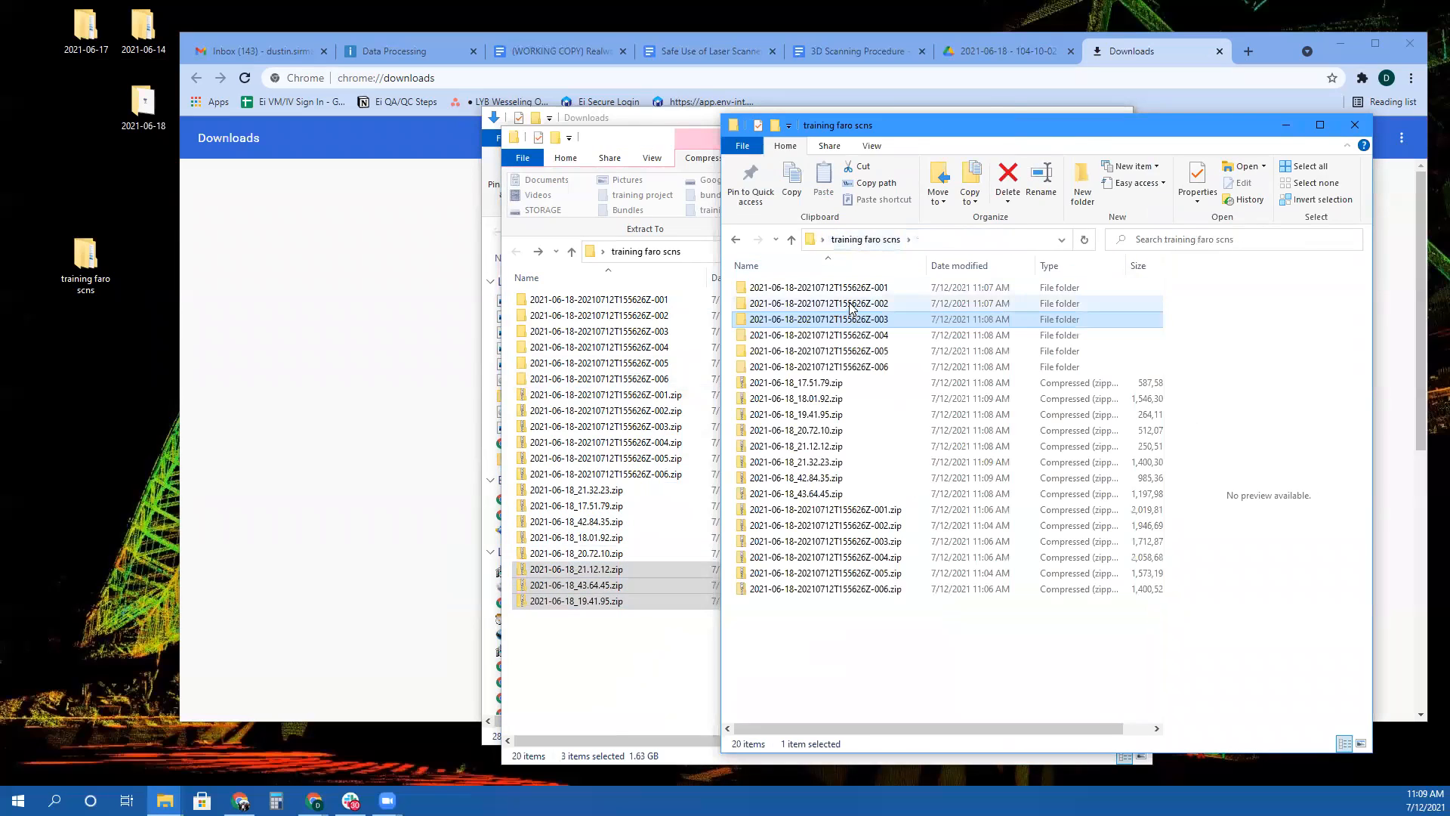
double_click(852, 304)
double_click(848, 287)
left_click_drag(920, 457, 742, 257)
left_click_drag(786, 317, 600, 633)
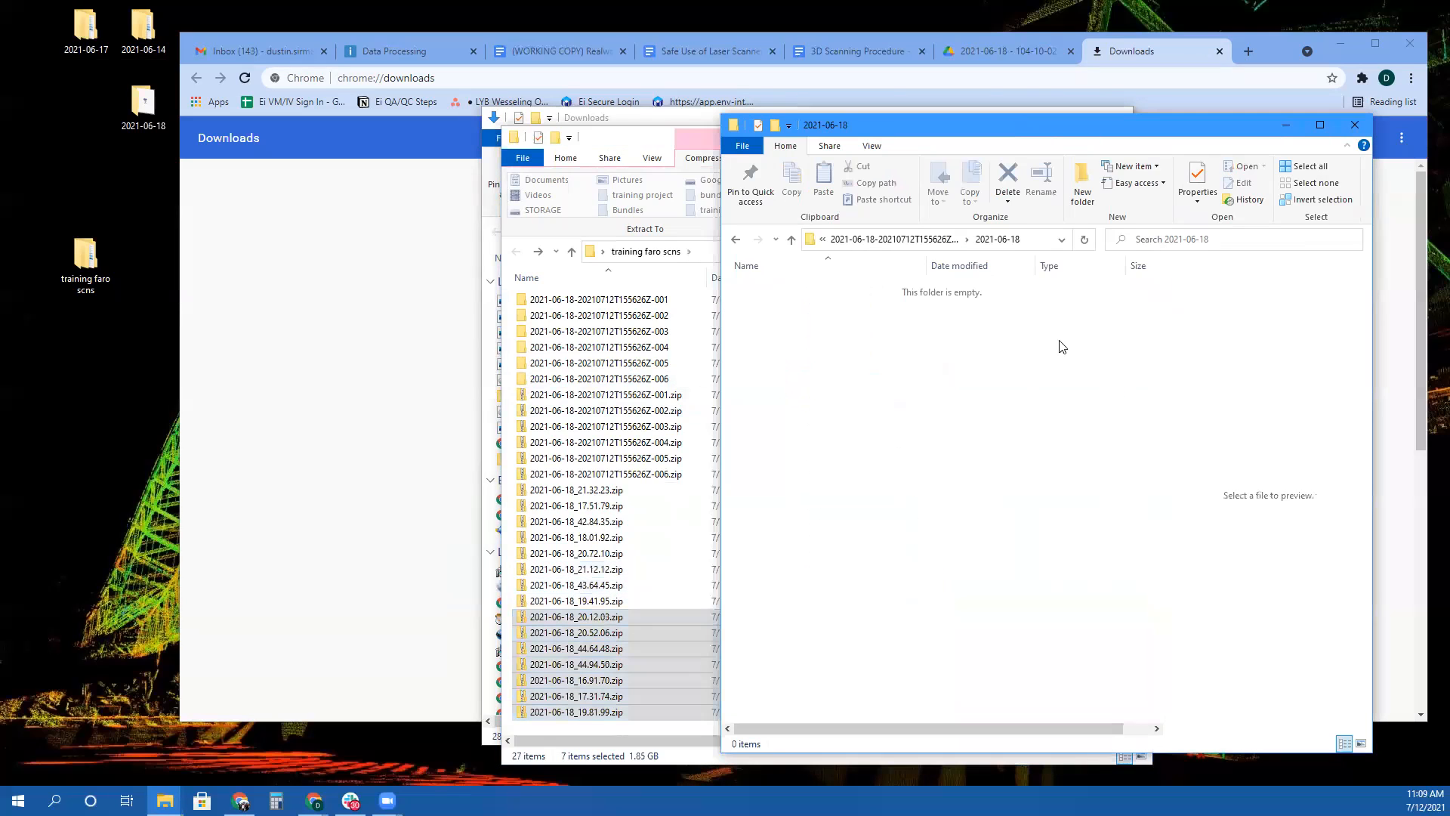
Move all 14 scan zips from the 001 folder's 2021-06-18 subfolder into "training faro scns" and close the second window
left_click(737, 238)
left_click(738, 237)
left_click(737, 237)
left_click(759, 240)
double_click(778, 288)
double_click(785, 288)
left_click_drag(958, 611, 622, 692)
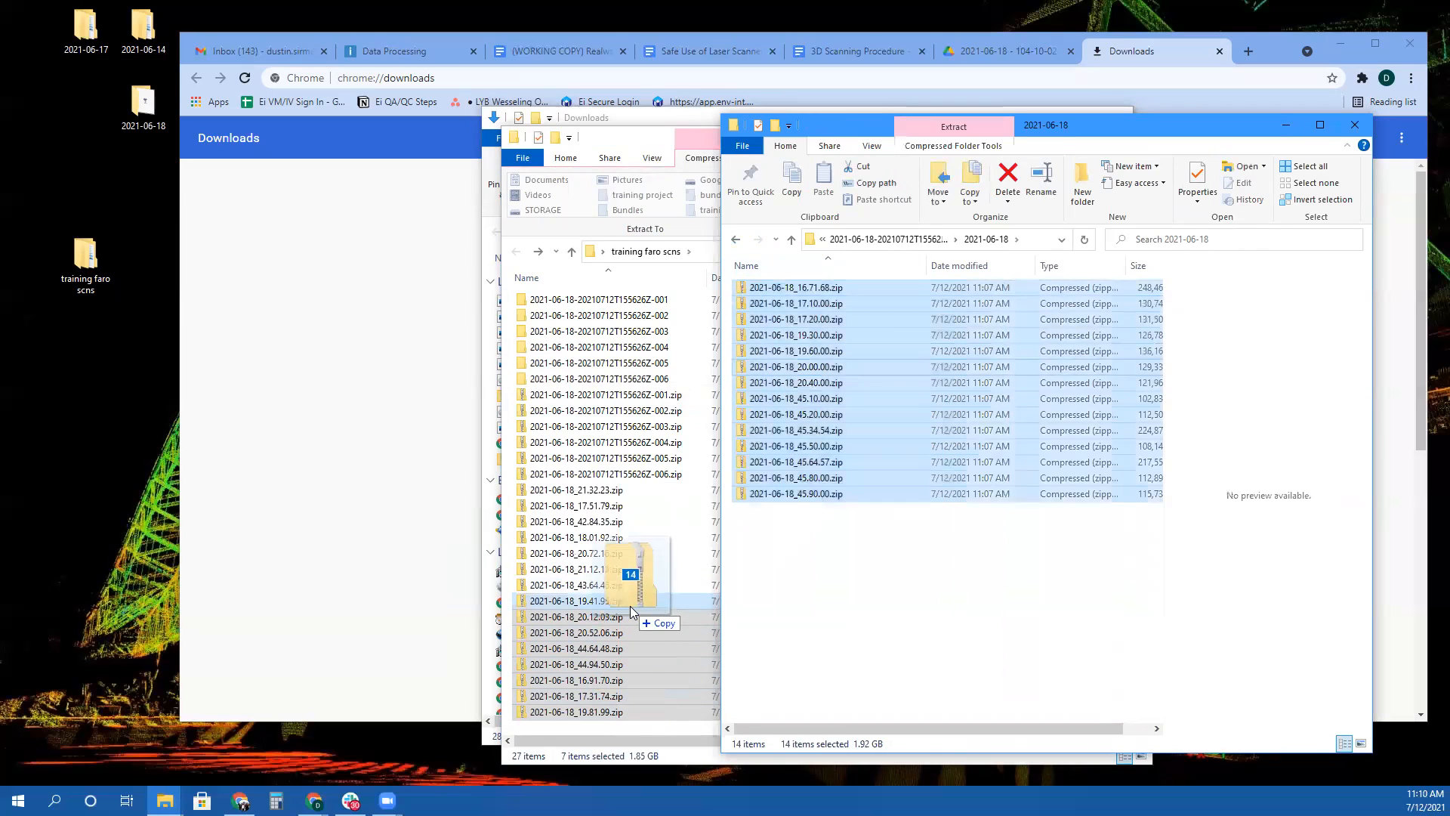
left_click_drag(630, 606, 521, 608)
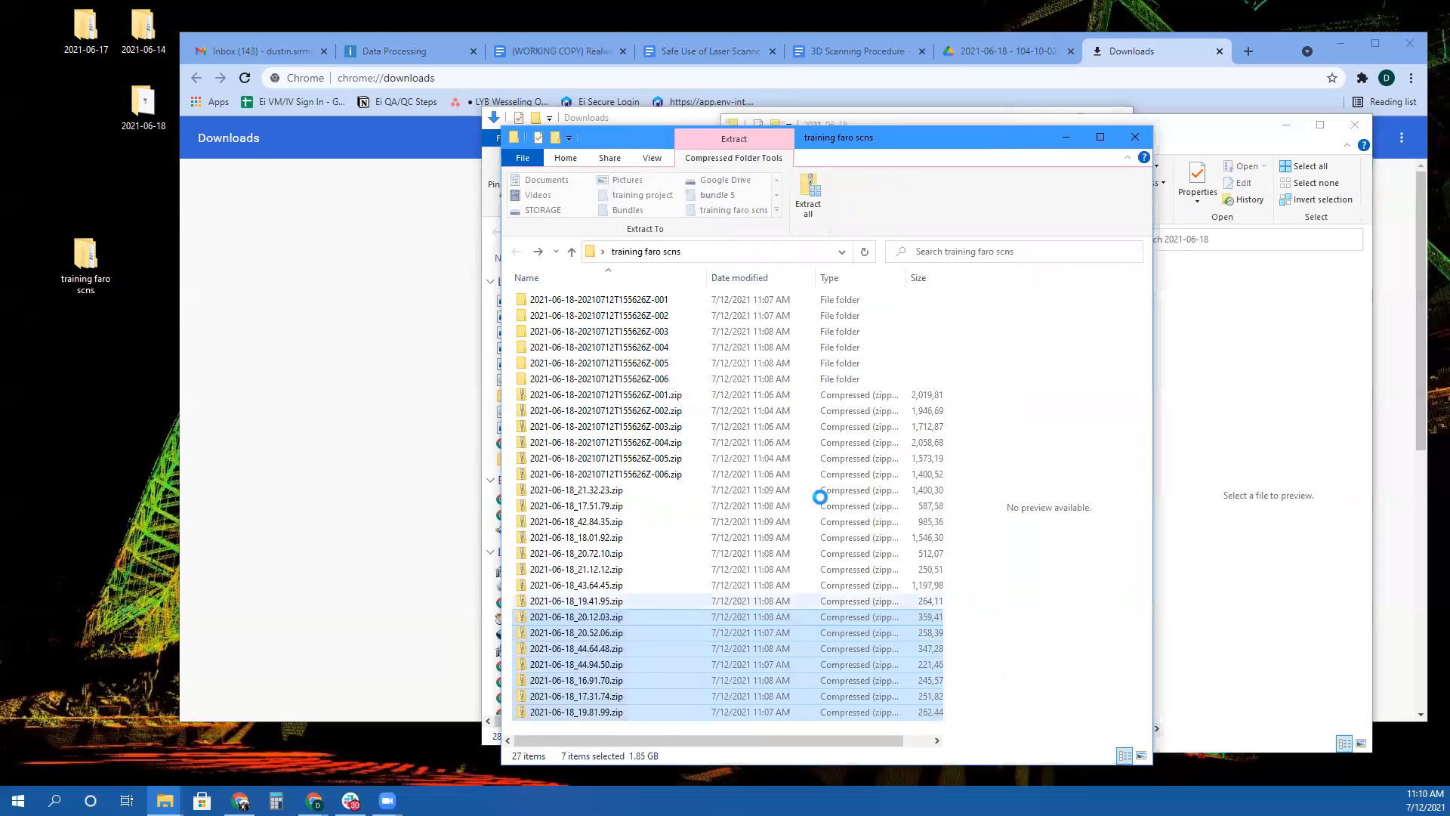
left_click(1260, 466)
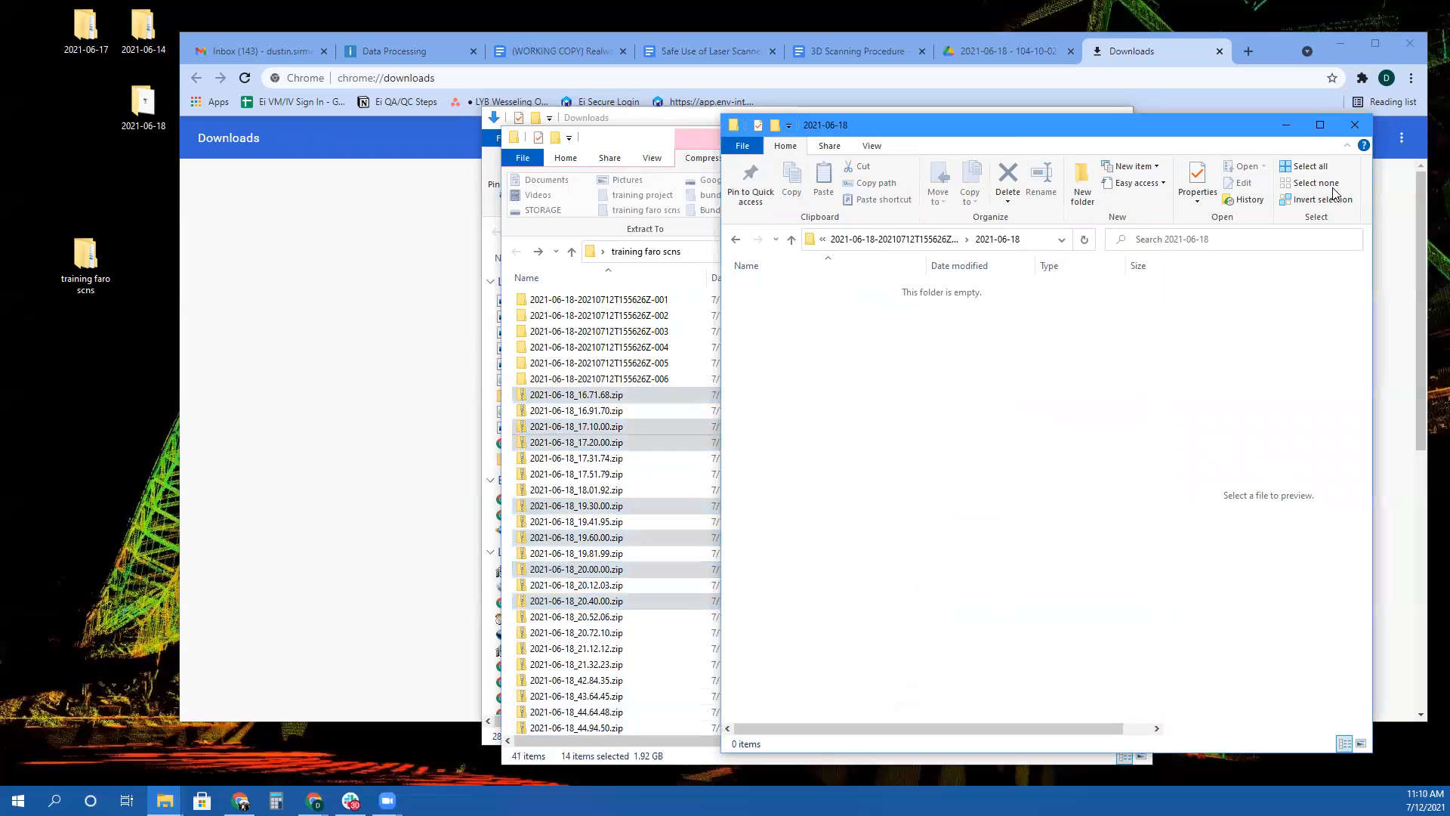
left_click(1355, 127)
Open the extracted 006 folder to check what is left in it, and return to "training faro scns"
left_click(608, 379)
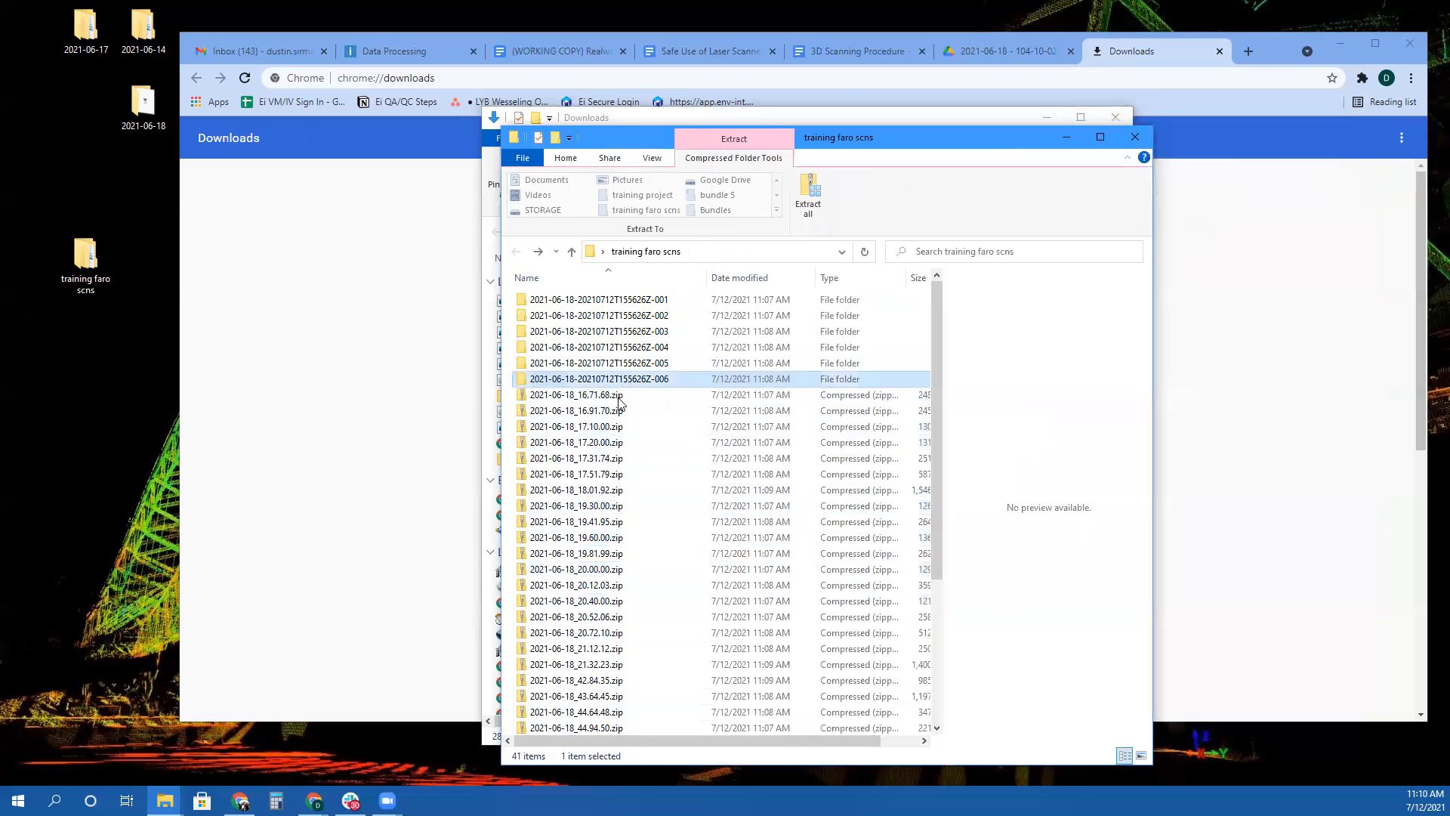
key("Return")
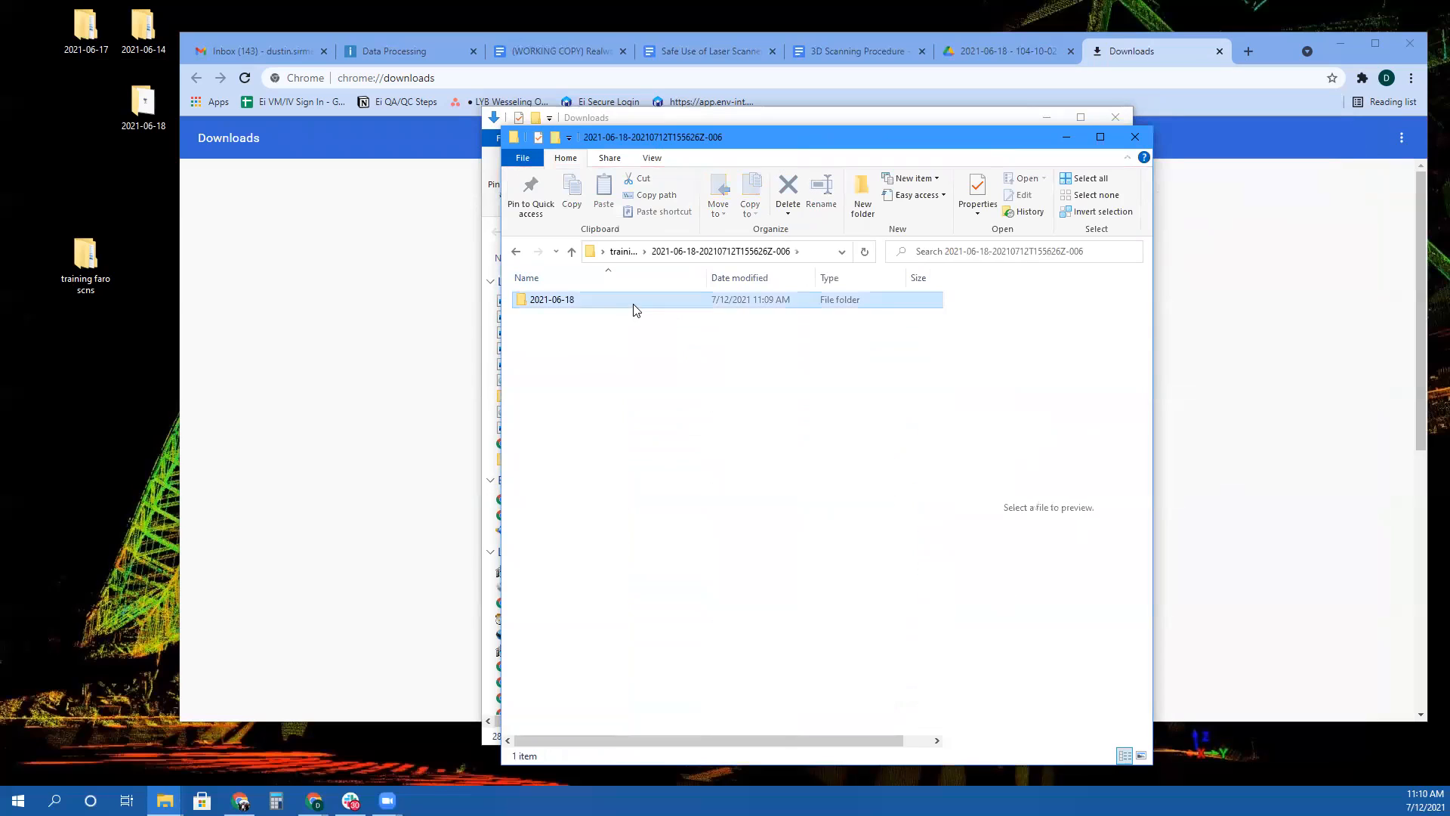
left_click(517, 250)
Delete the six original downloaded zip files ending in 001 to 006 from "training faro scns"
scroll(670, 450, "down", 3)
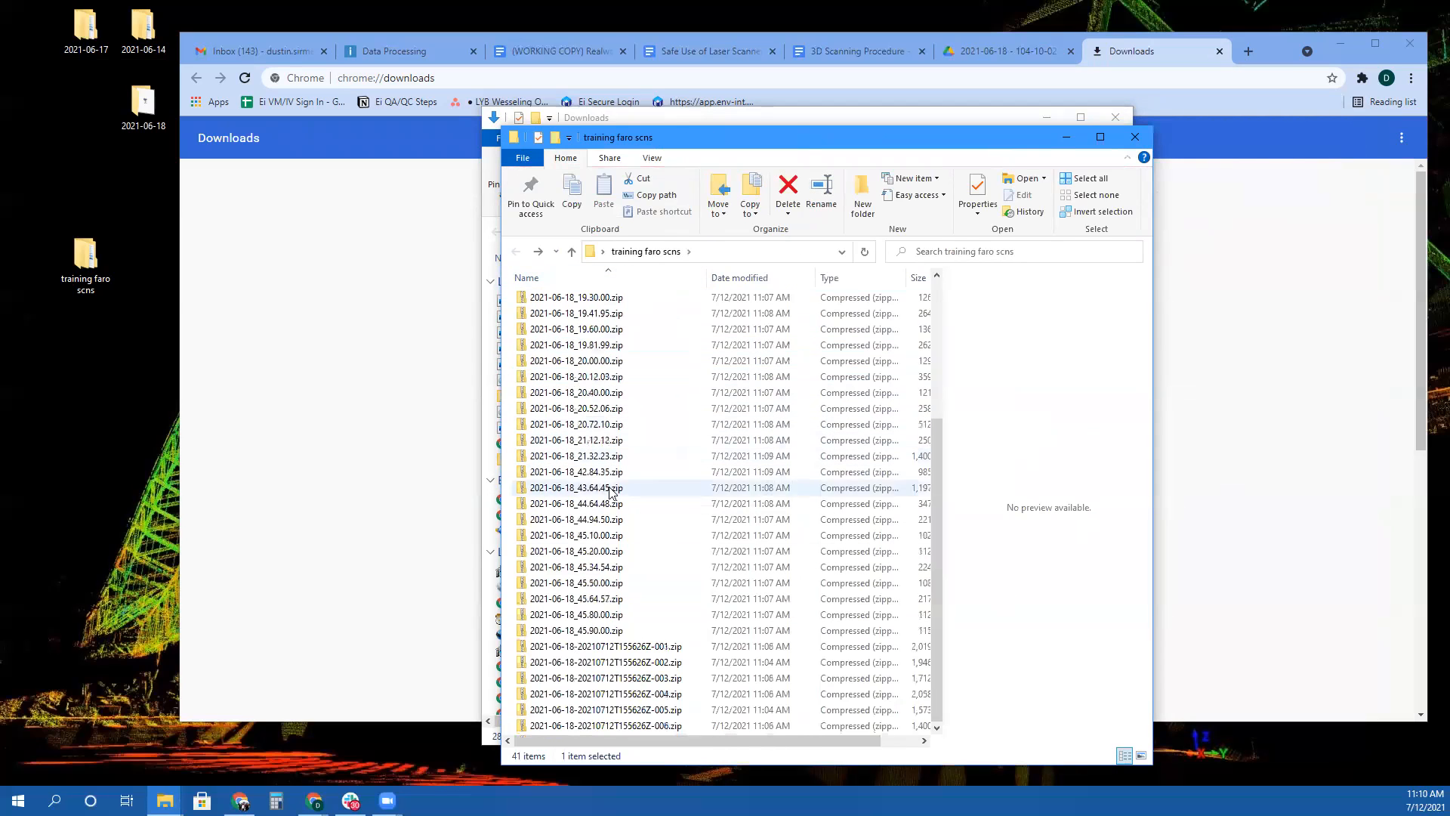
left_click(604, 646)
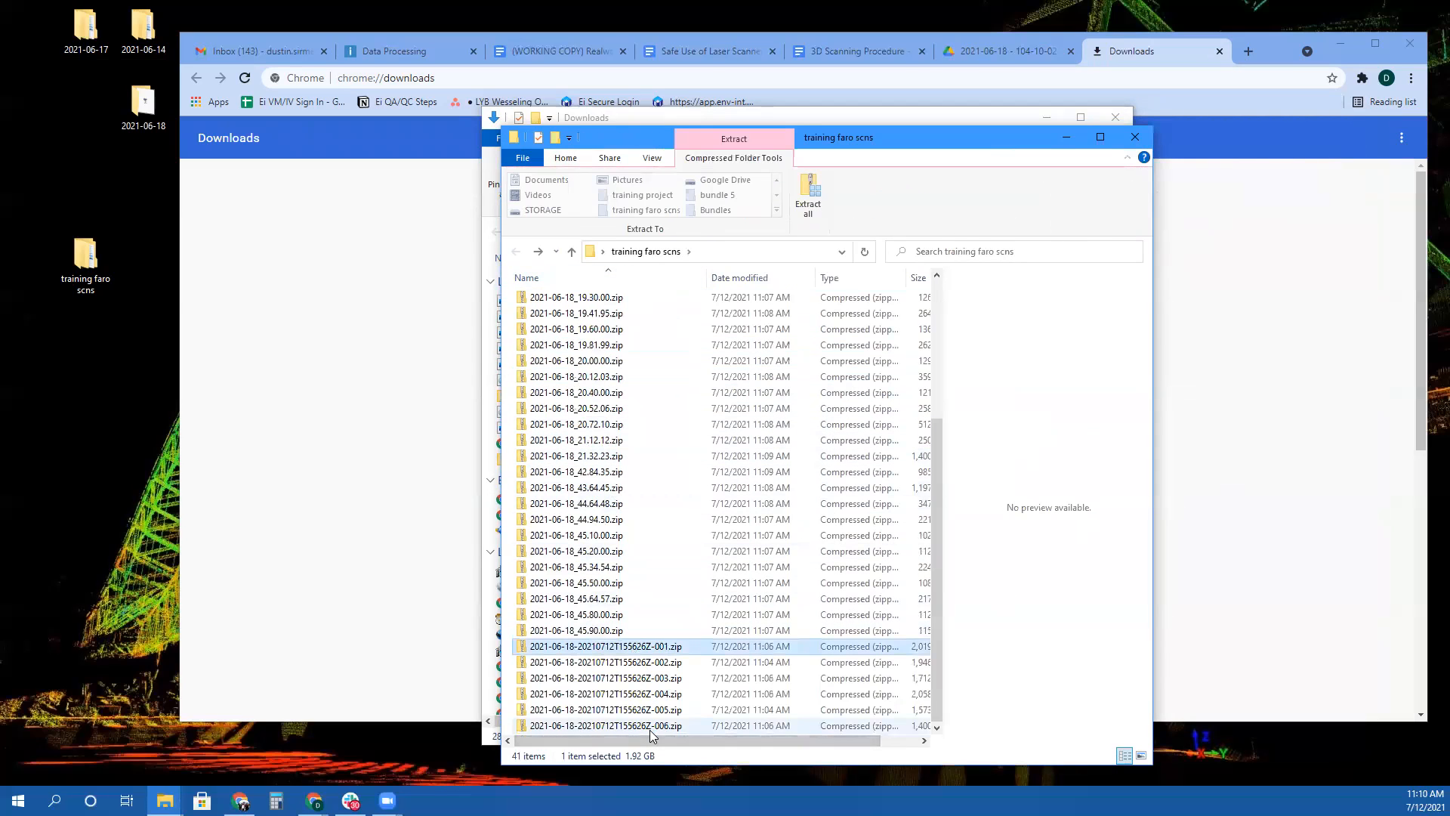
left_click(650, 727, "shift")
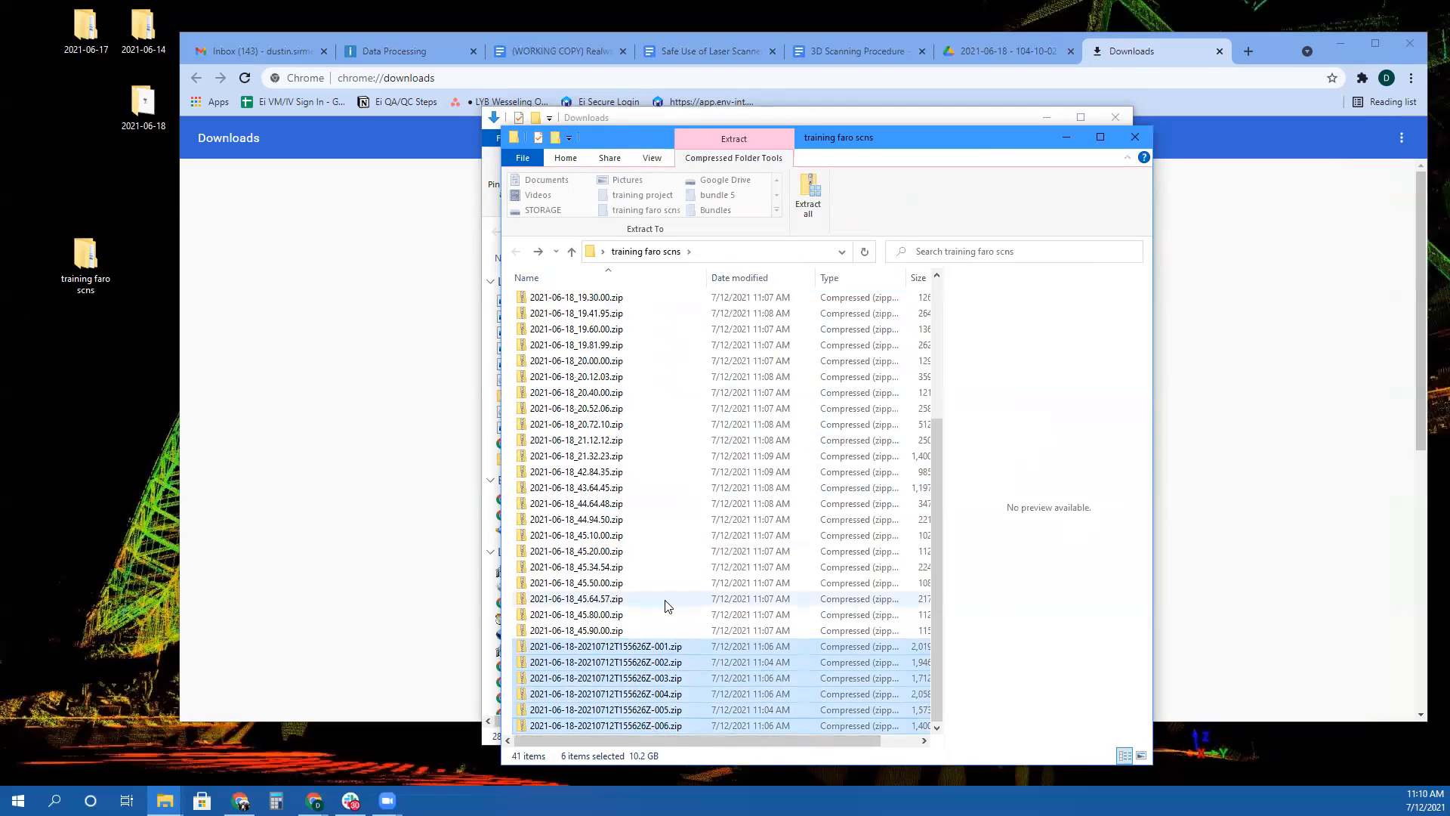
key("Delete")
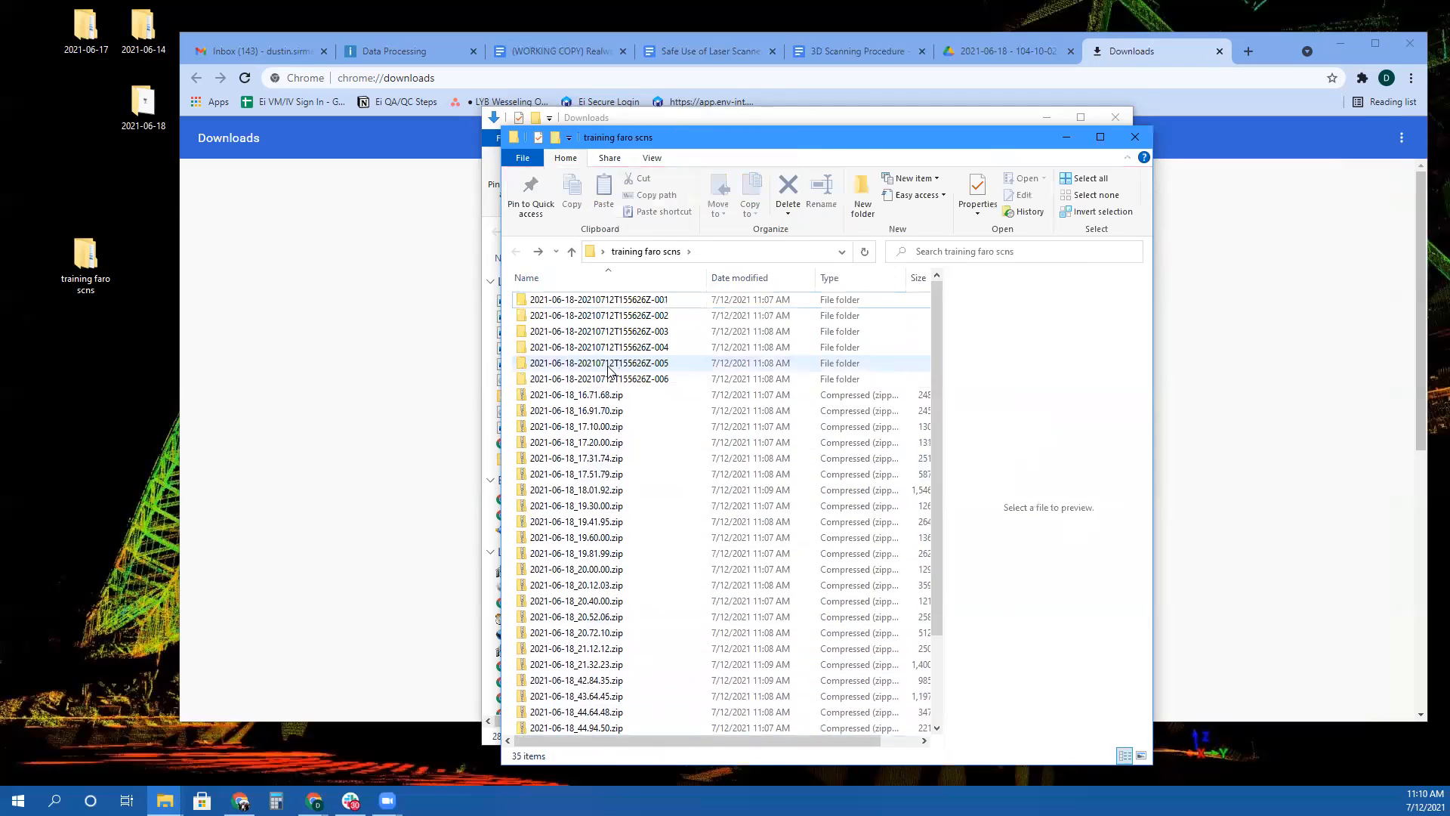
Delete the six extracted folders ending in 001 to 006 from "training faro scns"
left_click(582, 313, "shift")
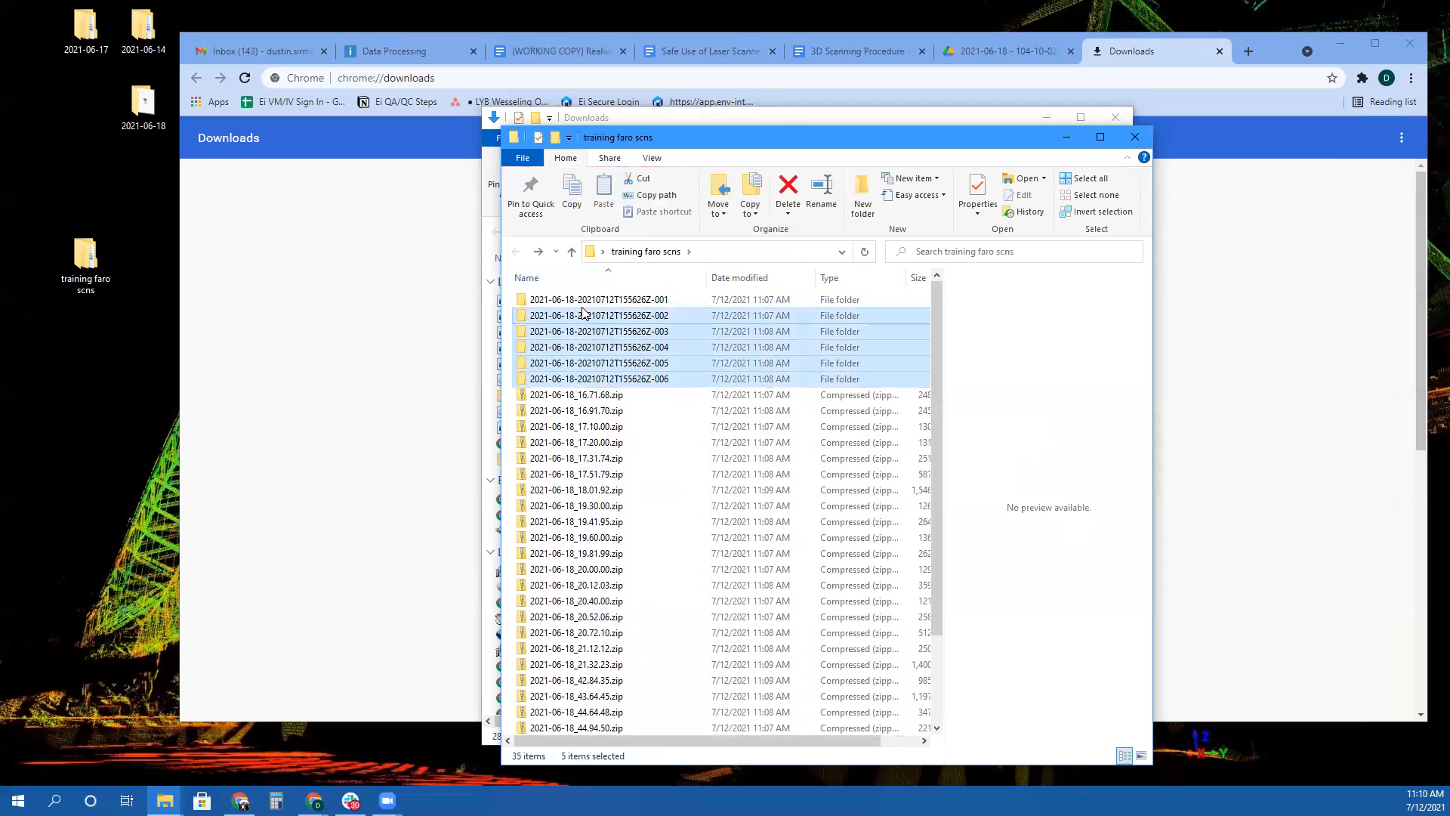
left_click(583, 301, "shift")
key("Delete")
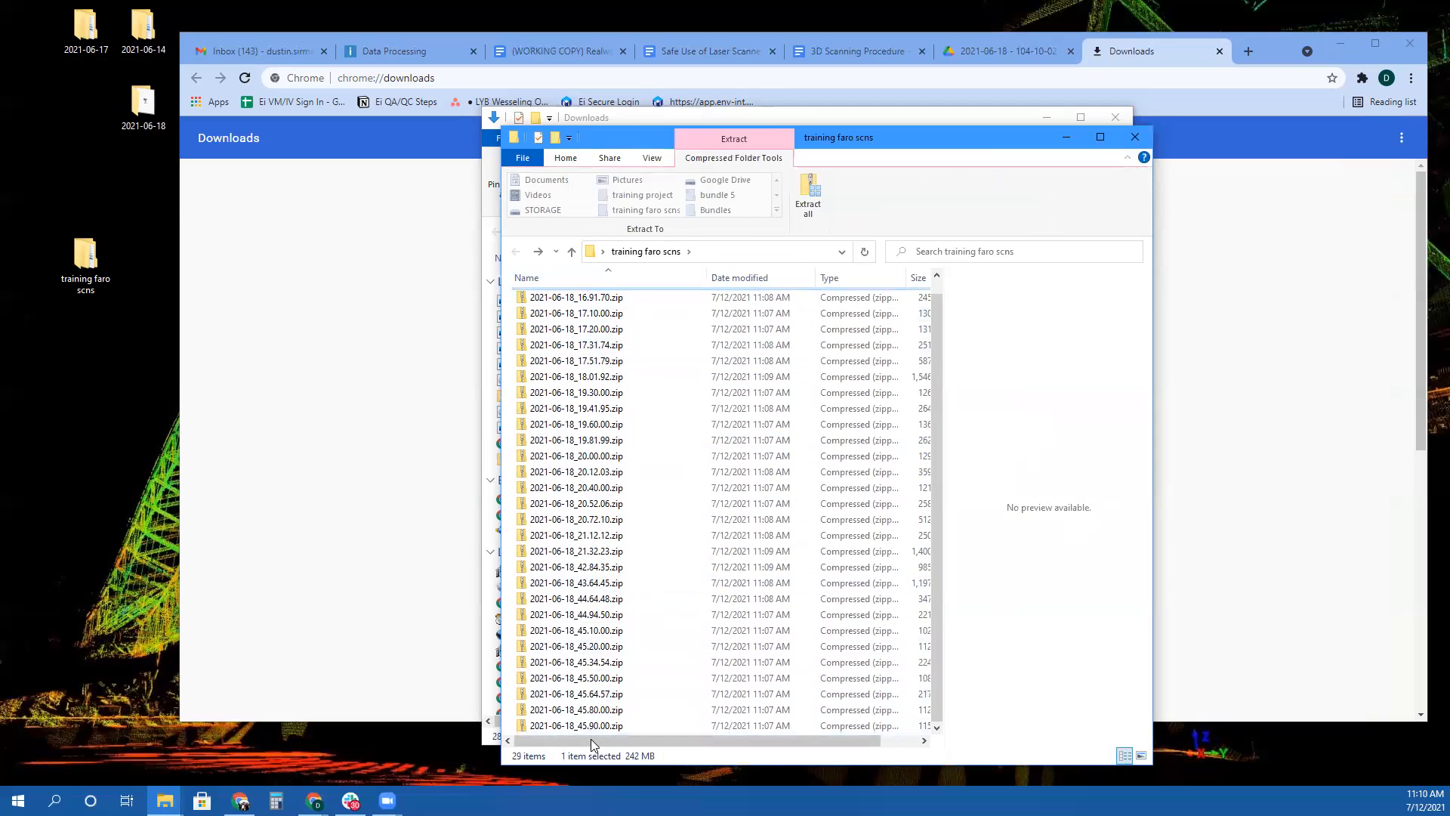
Try to extract all the scan zip files in "training faro scns" at once
key("ctrl+a")
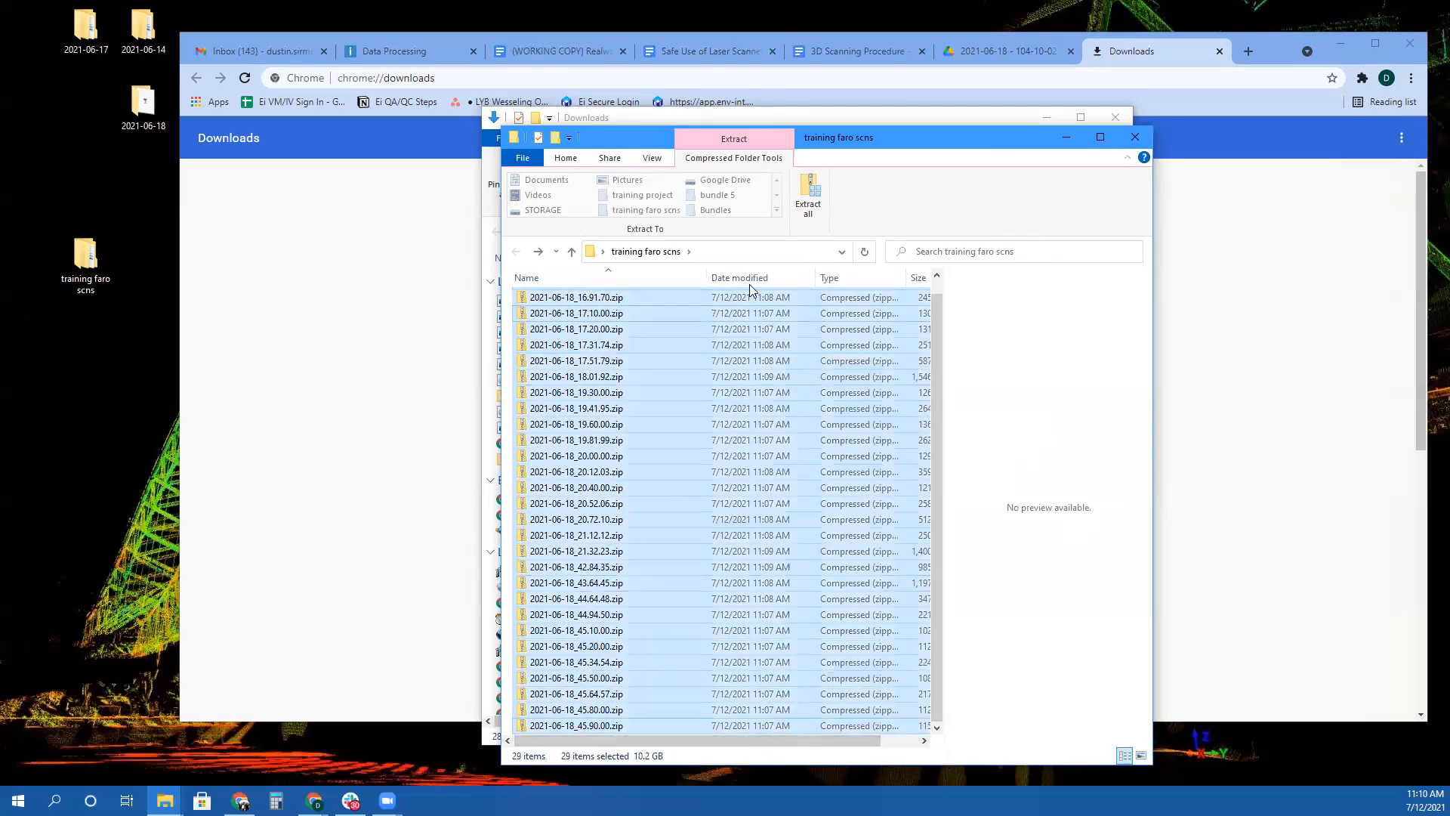
left_click(809, 202)
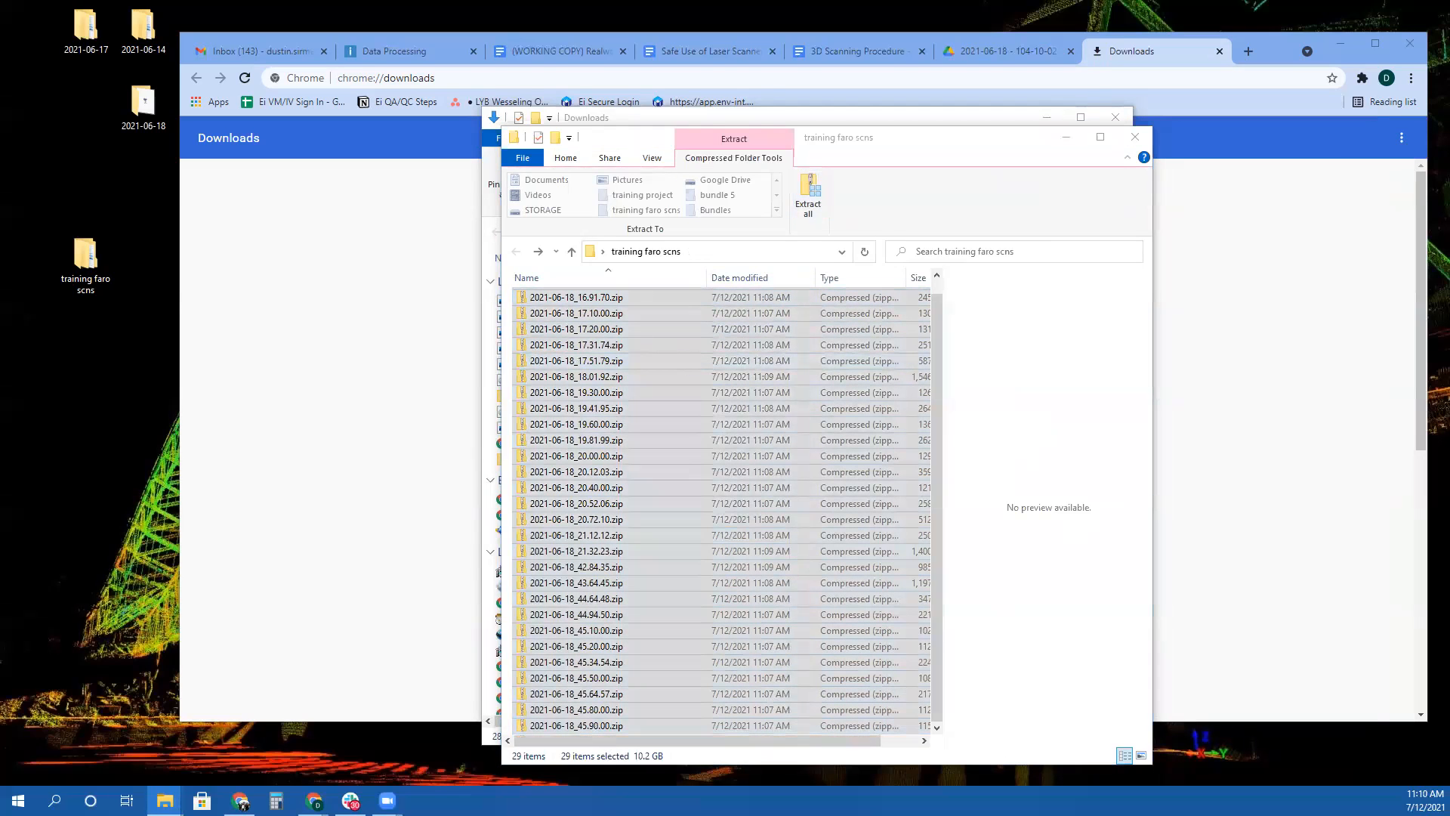
left_click(642, 374)
Extract 2021-06-18_16.71.68.zip to a folder of the same name in "training faro scns"
scroll(642, 374, "up", 1)
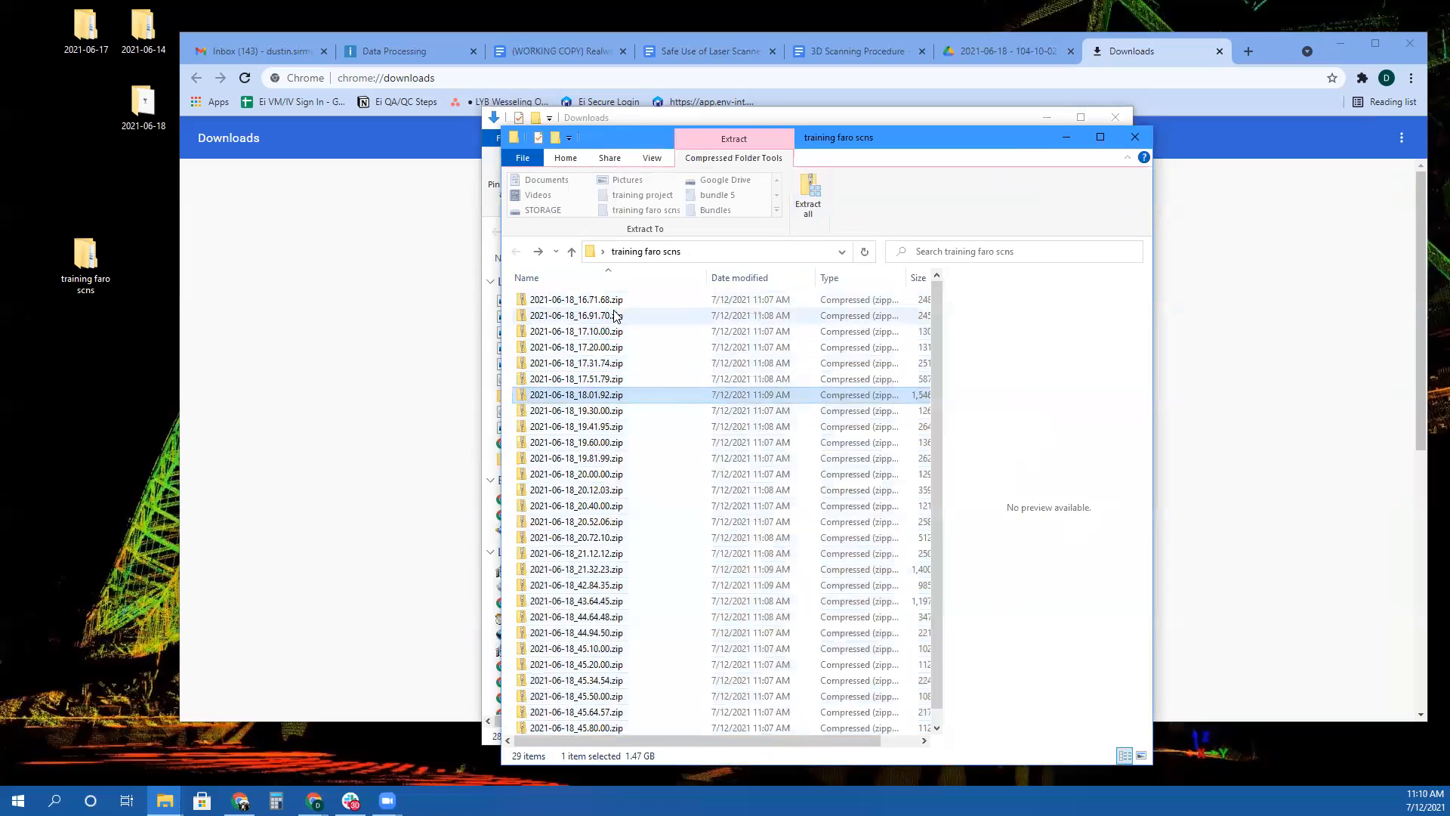
left_click(624, 299)
right_click(624, 299)
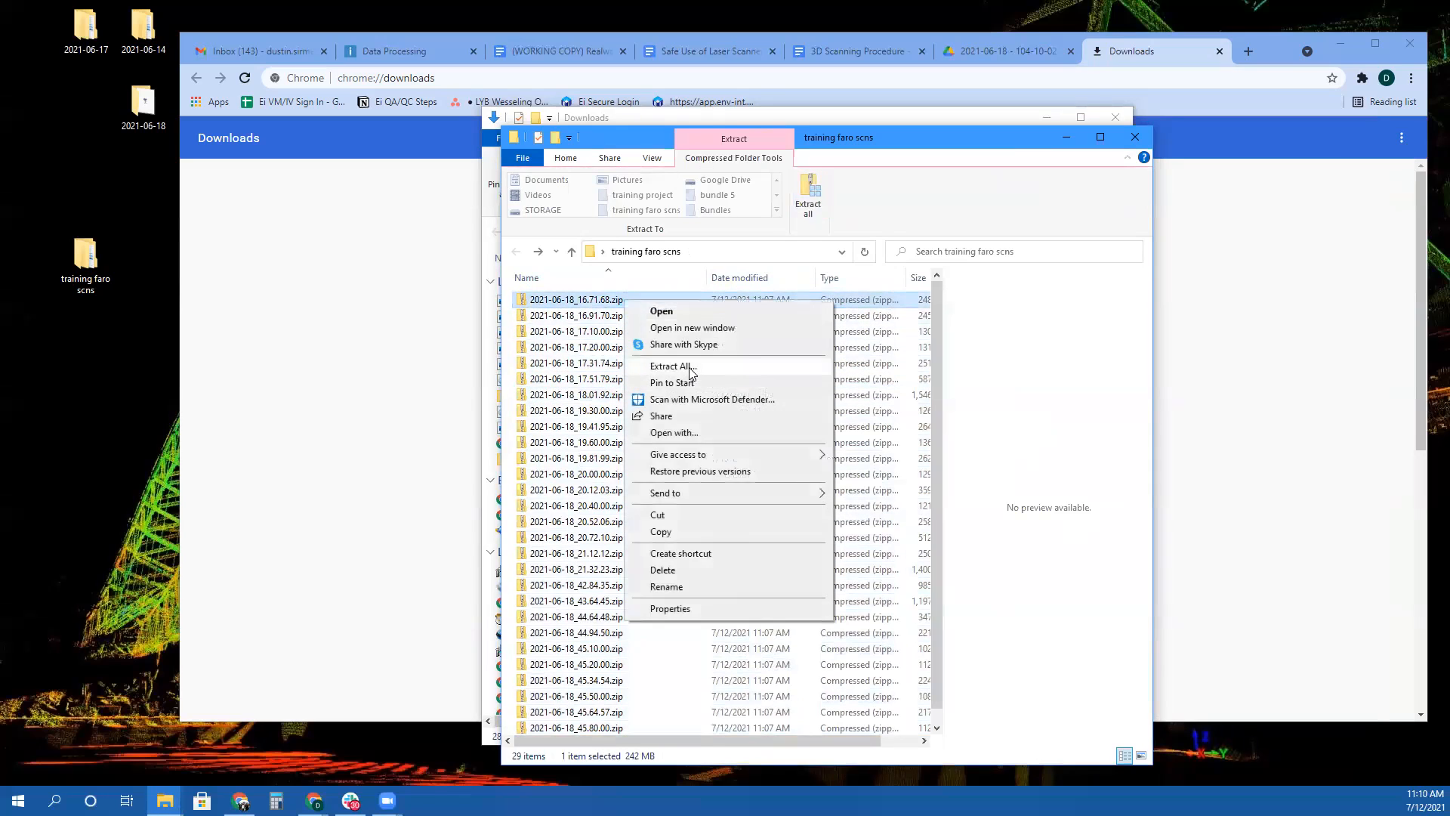
left_click(689, 367)
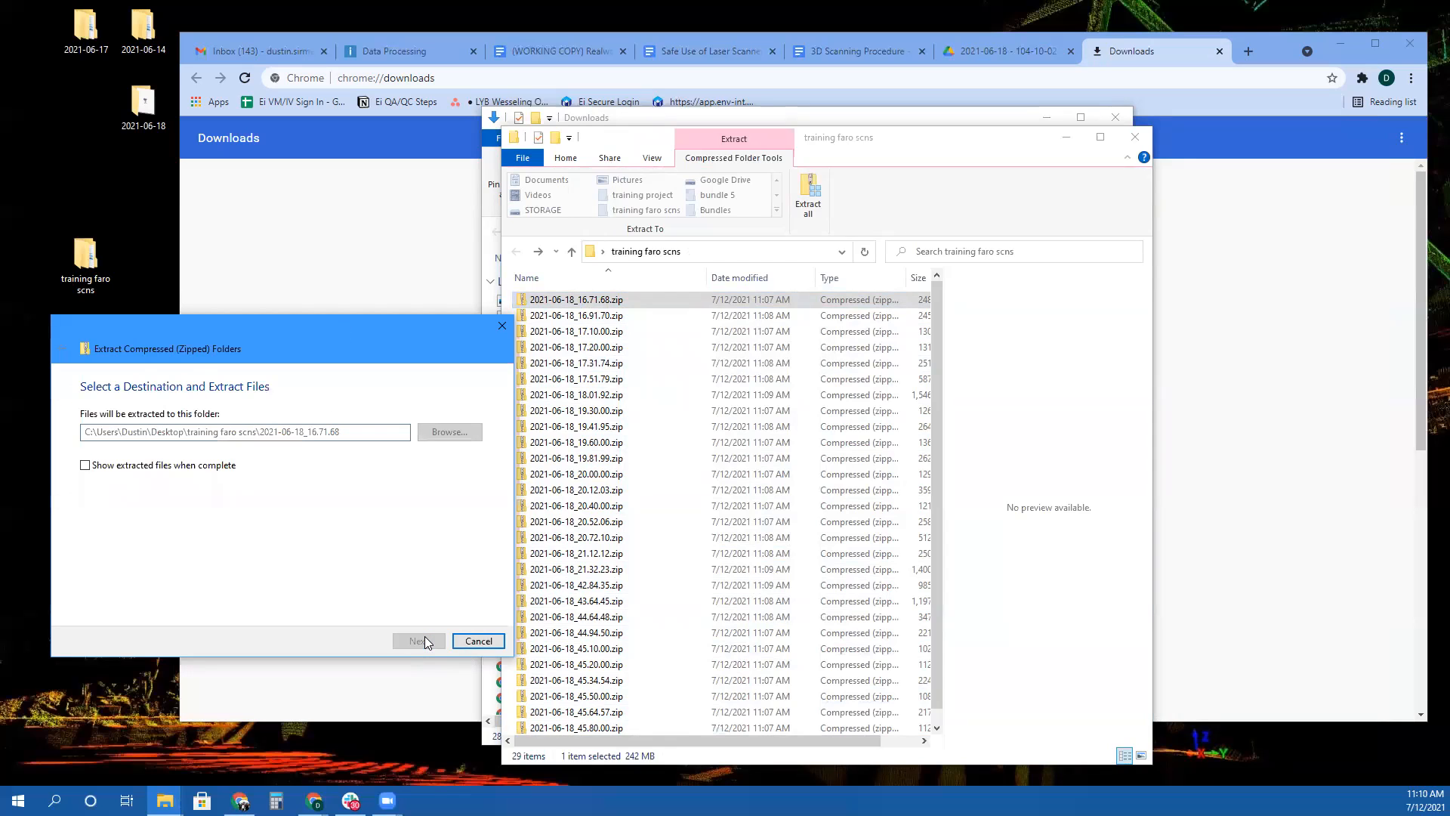
Extract 2021-06-18_16.91.70.zip and 2021-06-18_17.10.00.zip to folders of the same names in "training faro scns"
right_click(551, 331)
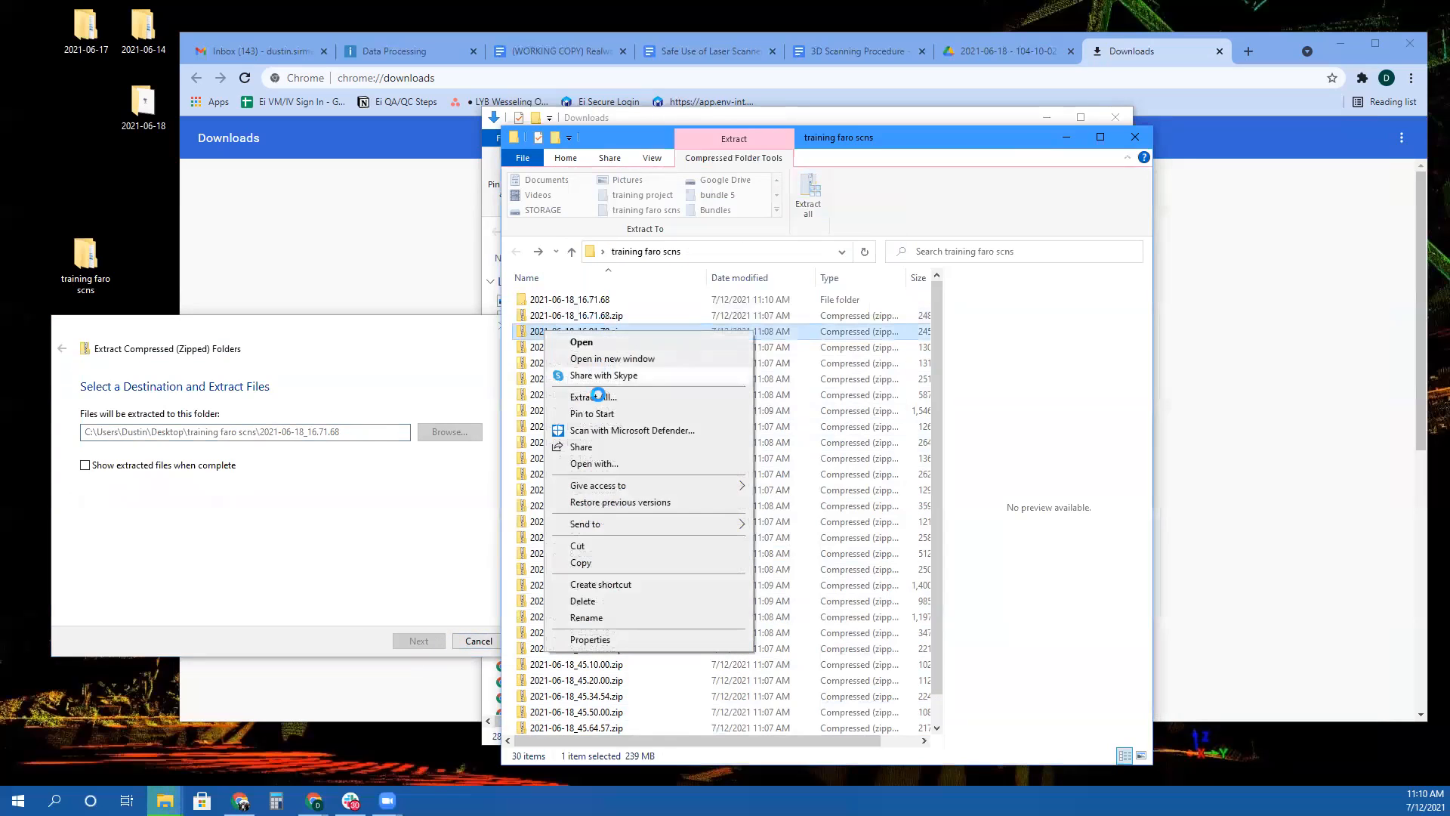
left_click(591, 397)
right_click(589, 349)
right_click(571, 365)
left_click(628, 432)
Extract the scan zips 17.20.00, 17.31.74 and 17.51.79 to folders of the same names in "training faro scns"
right_click(594, 381)
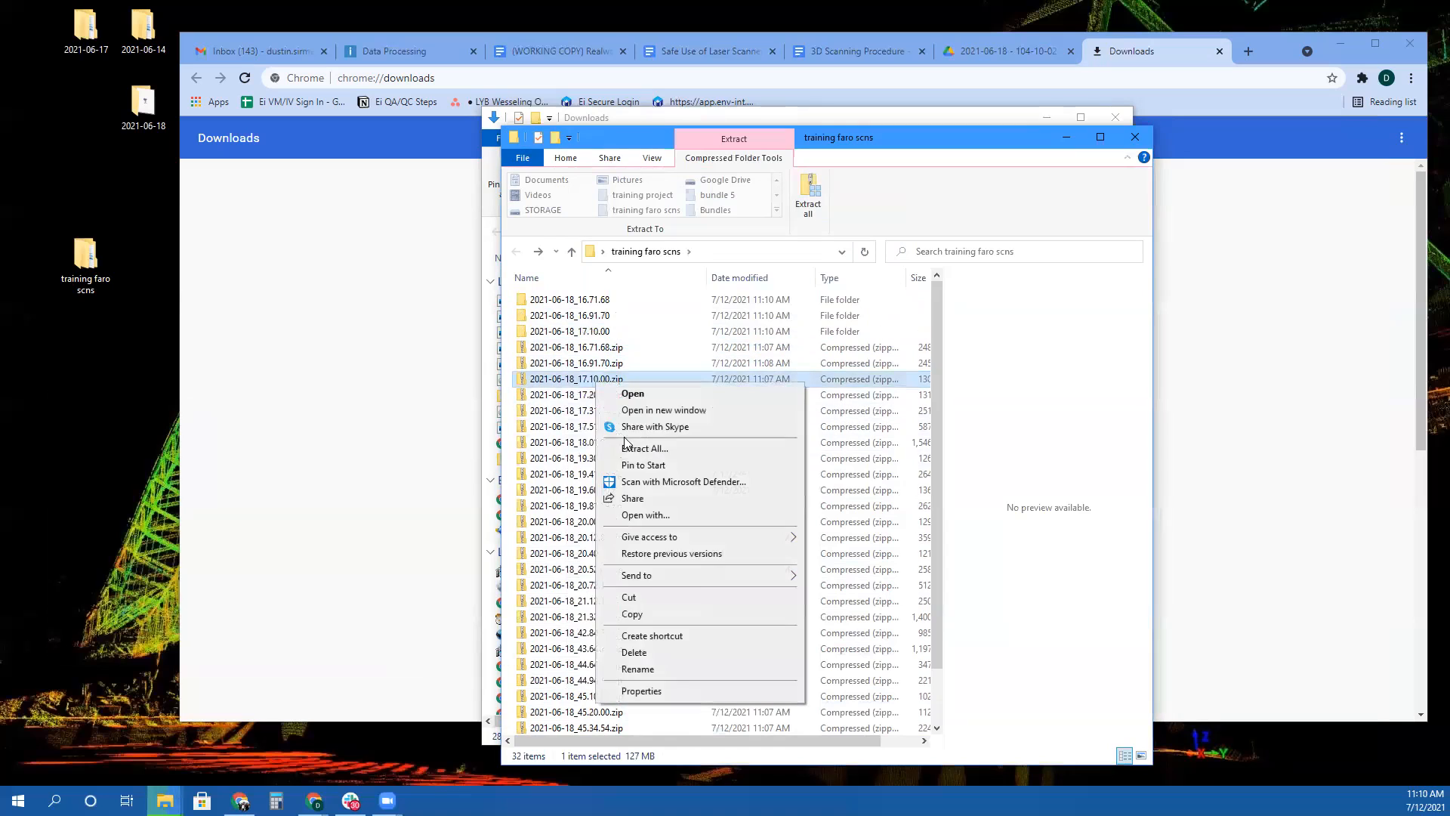
right_click(583, 399)
left_click(634, 462)
right_click(596, 426)
left_click(647, 490)
right_click(599, 454)
left_click(649, 528)
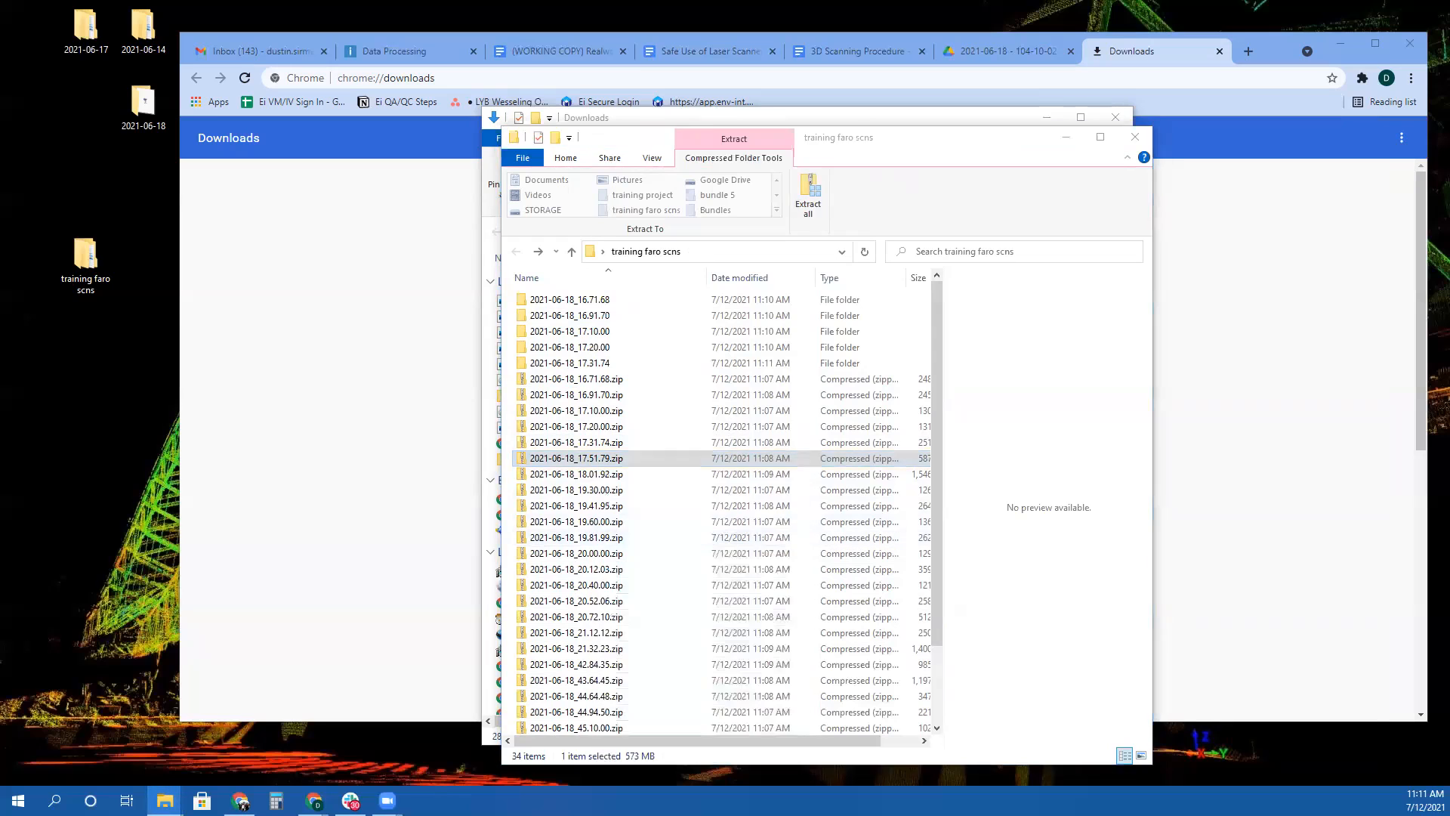
Extract the scan zips 18.01.92, 19.30.00 and 19.41.95 to folders of the same names
right_click(590, 492)
left_click(641, 241)
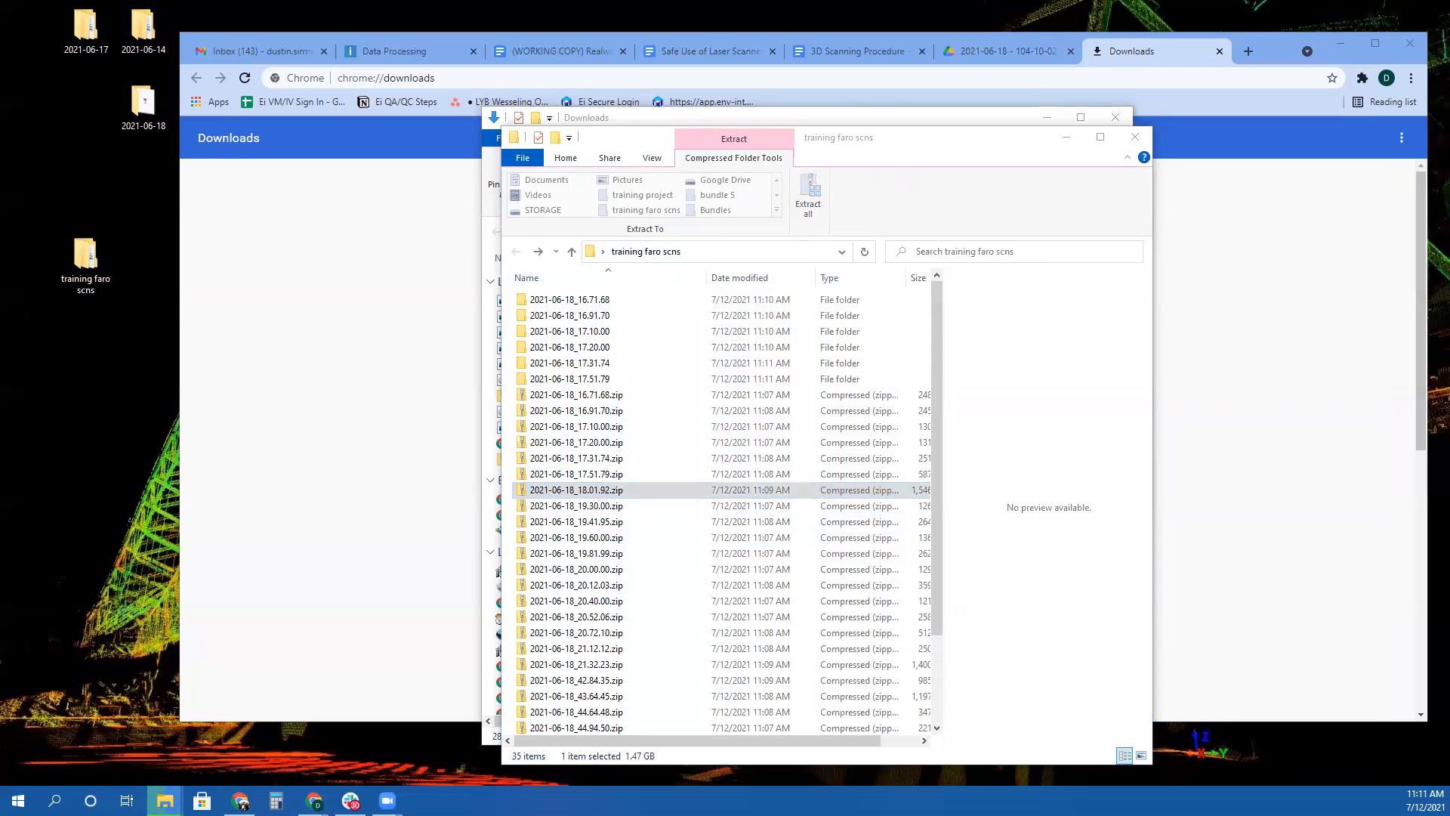
right_click(584, 506)
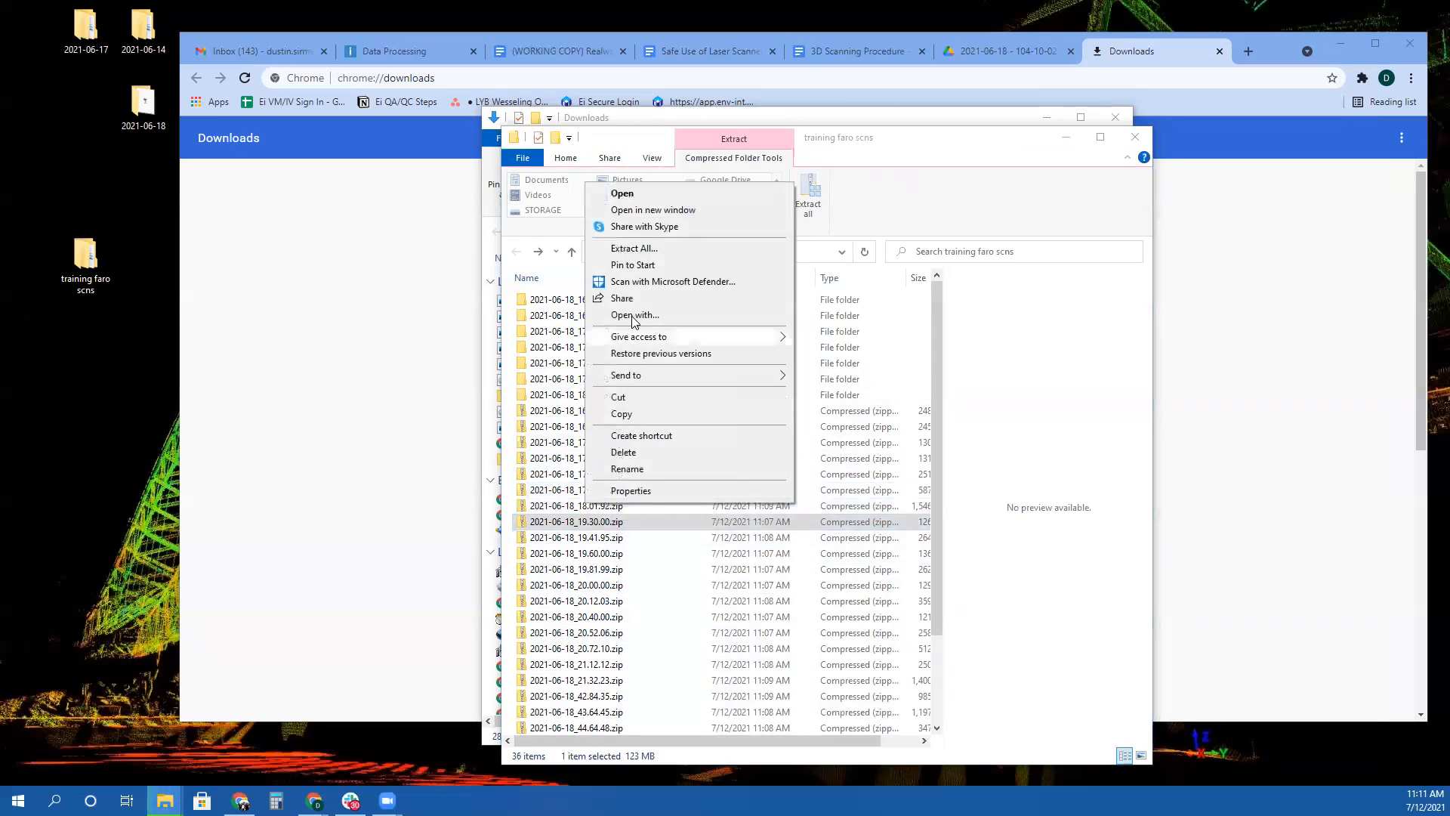
left_click(638, 249)
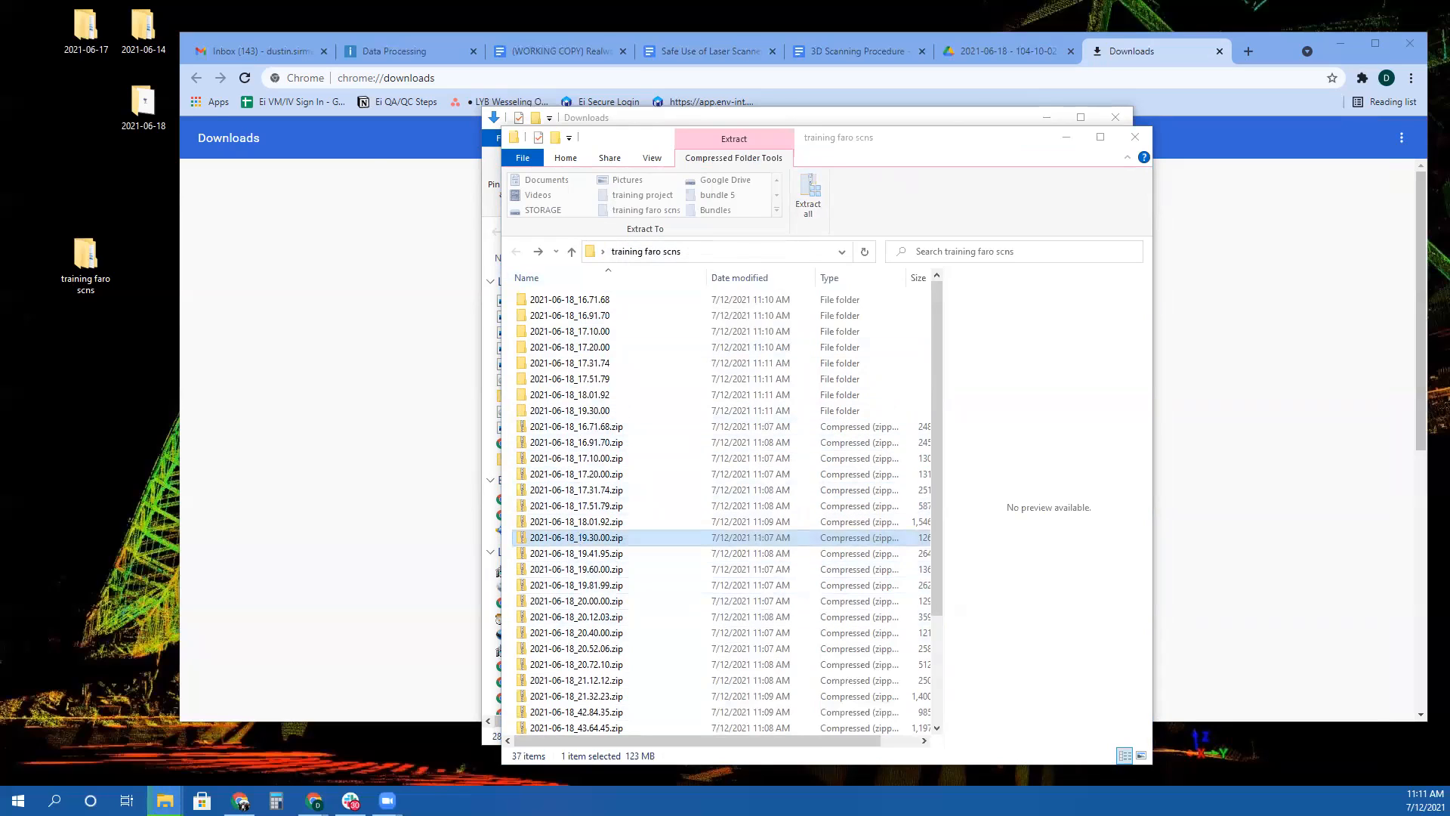
right_click(577, 557)
left_click(642, 303)
left_click(392, 728)
Extract the scan zips 19.60.00, 19.81.99, 20.00.00 and 20.12.03 to folders of the same names
right_click(580, 589)
right_click(621, 617)
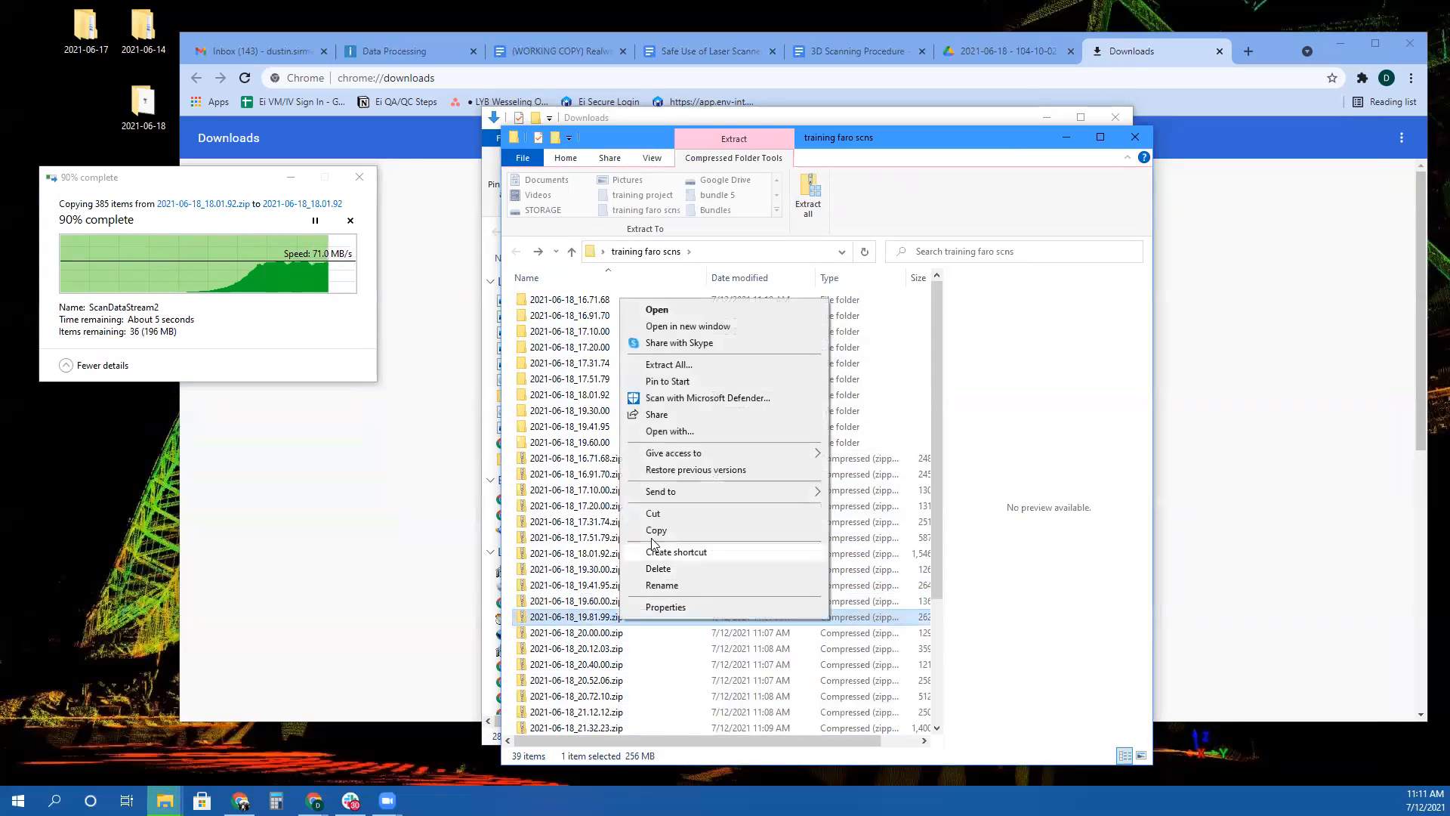
left_click(672, 364)
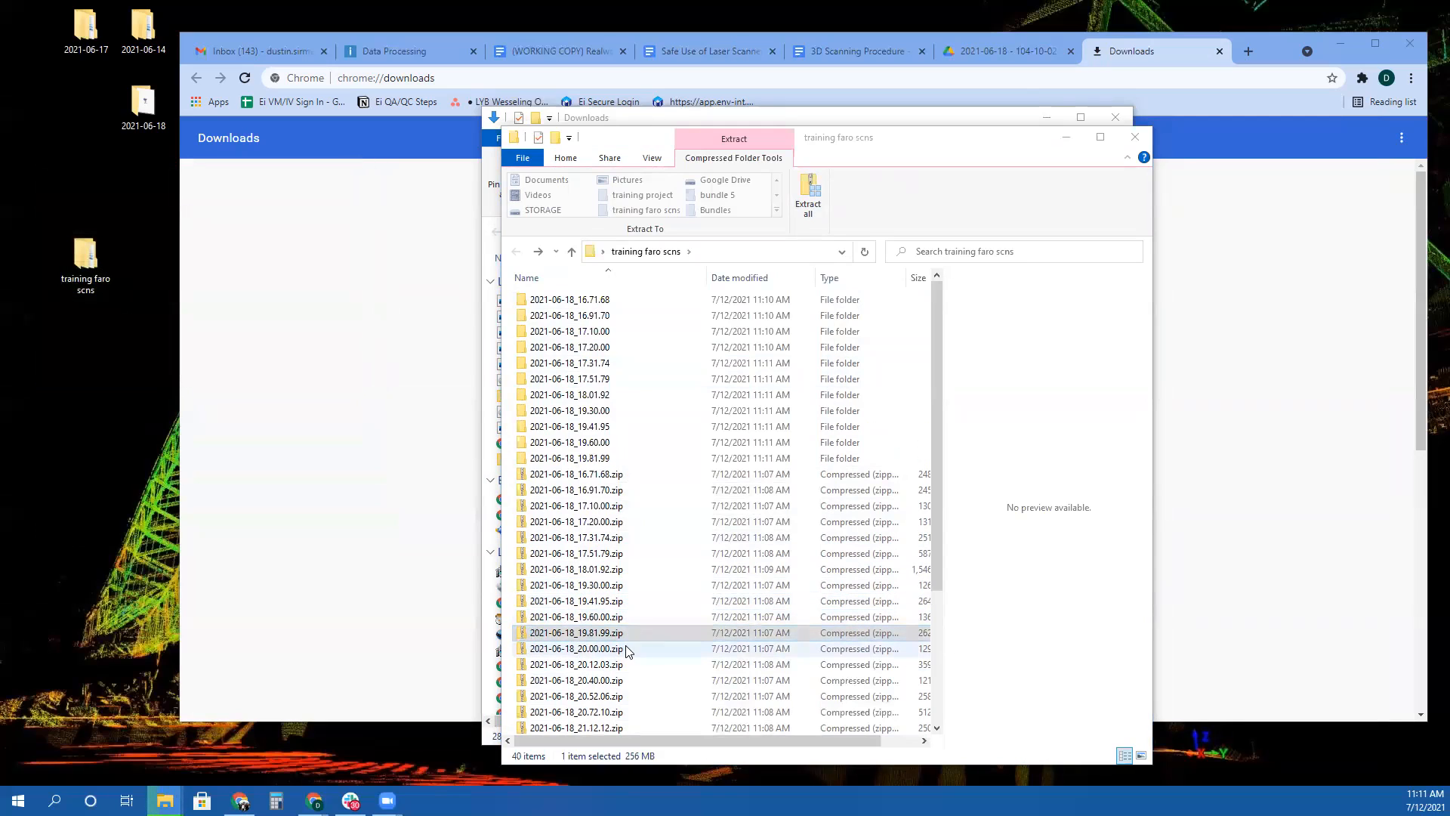
right_click(611, 654)
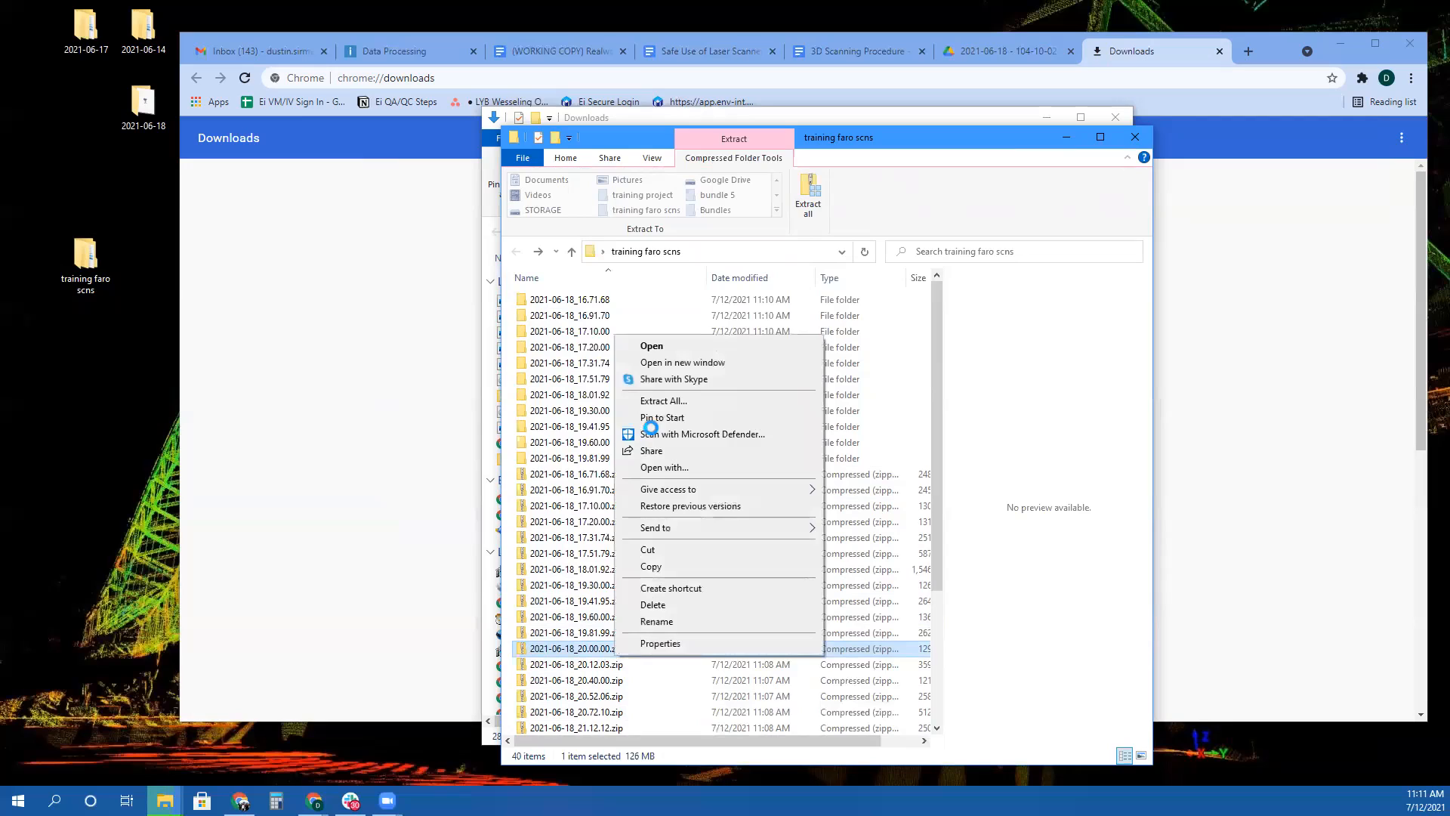
left_click(669, 405)
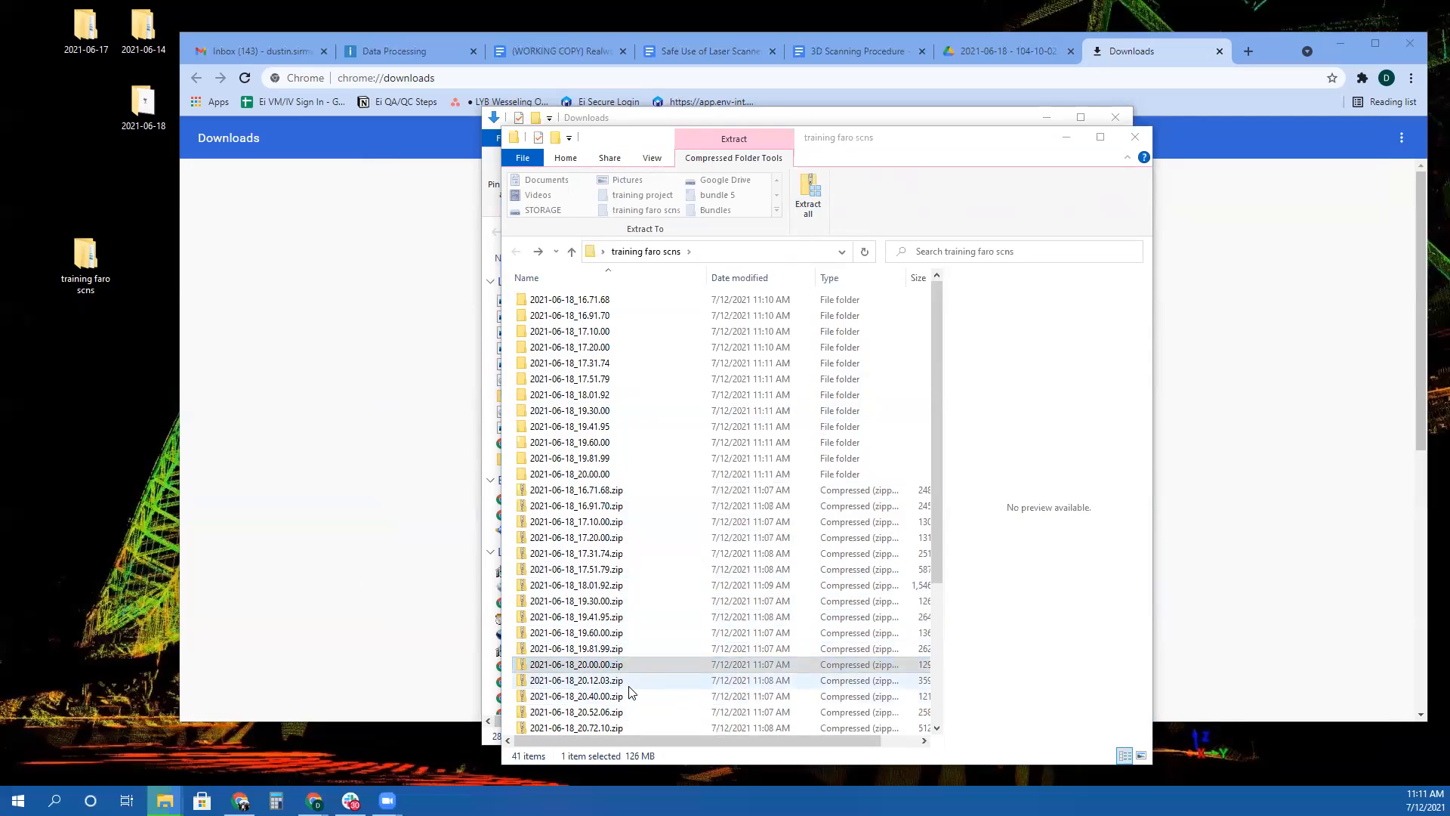
right_click(630, 688)
left_click(668, 408)
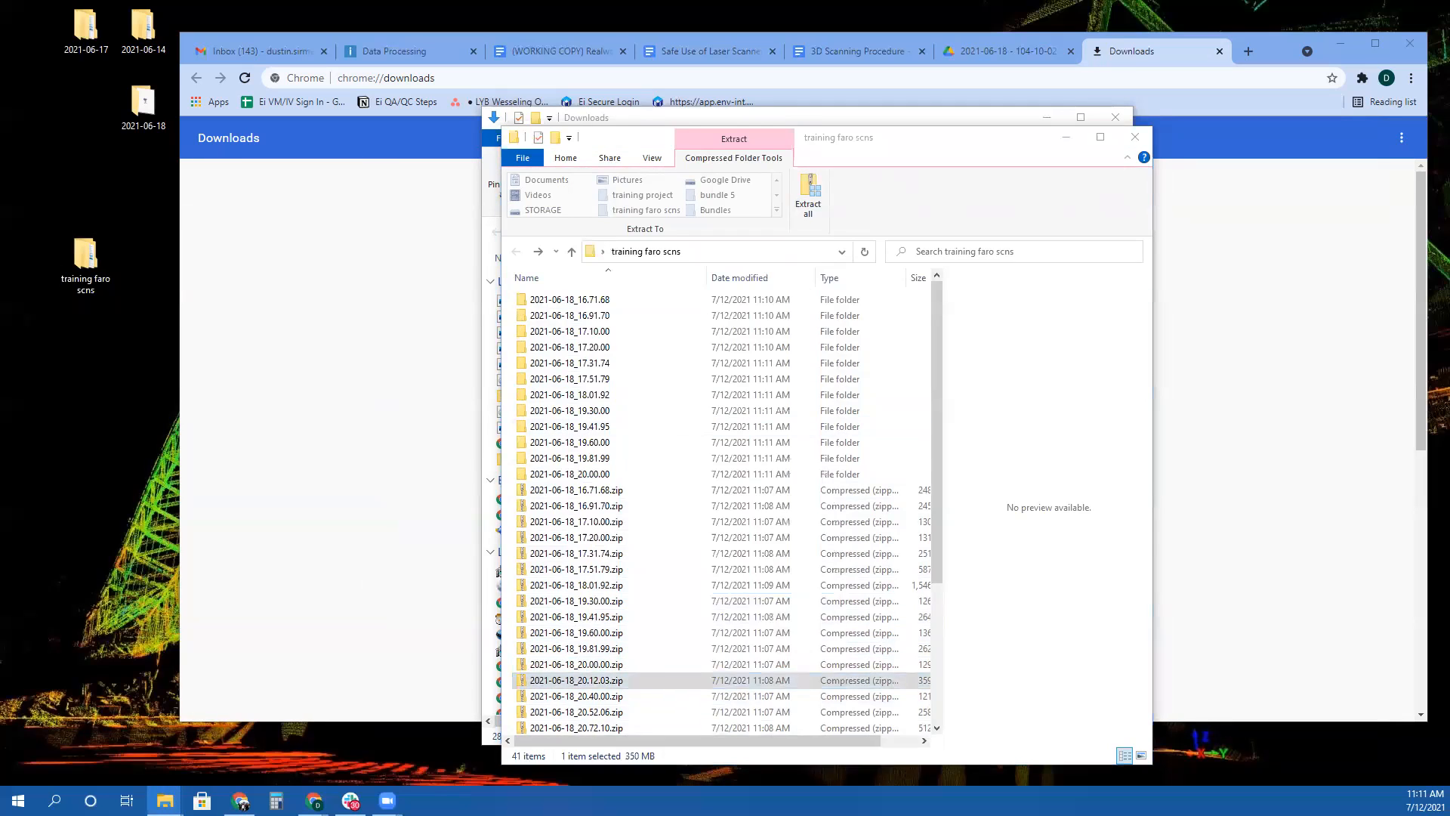
Extract the scan zips from 20.40.00 through 21.32.23 one by one to folders of the same names
scroll(624, 489, "down", 5)
right_click(624, 489)
left_click(624, 504)
left_click(813, 192)
left_click(626, 550)
left_click(812, 195)
left_click(630, 583)
left_click(808, 196)
left_click(627, 613)
left_click(806, 198)
Extract 2021-06-18_42.84.35.zip and 2021-06-18_43.64.45.zip to folders of the same names
scroll(633, 570, "down", 7)
left_click(627, 567)
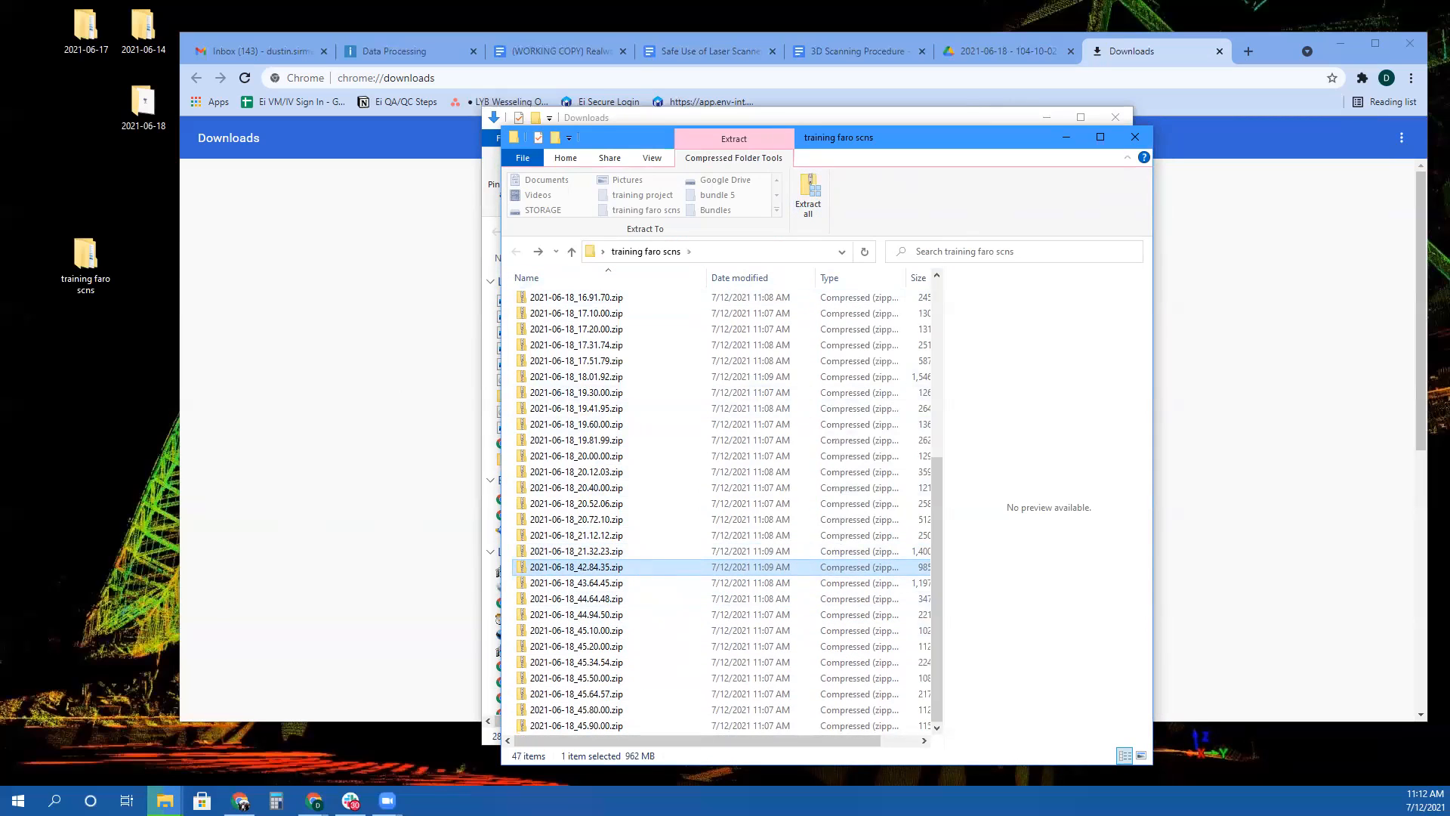
scroll(614, 570, "down", 7)
left_click(807, 205)
left_click(627, 583)
left_click(808, 201)
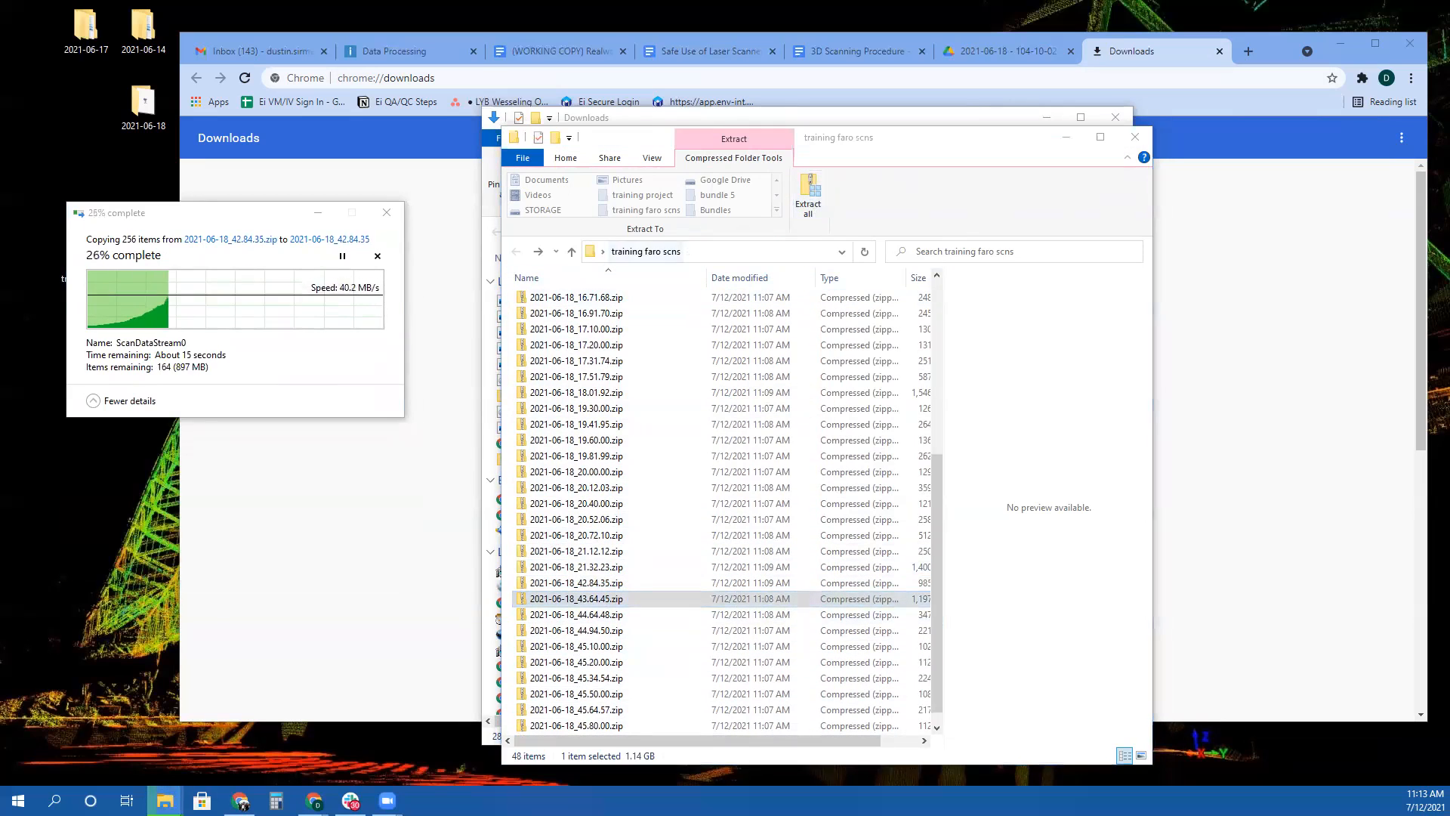
Extract the scan zips 44.64.48, 44.94.50 and 45.10.00 to folders of the same names
left_click(627, 614)
left_click(810, 201)
left_click(636, 646)
left_click(807, 198)
left_click(663, 682)
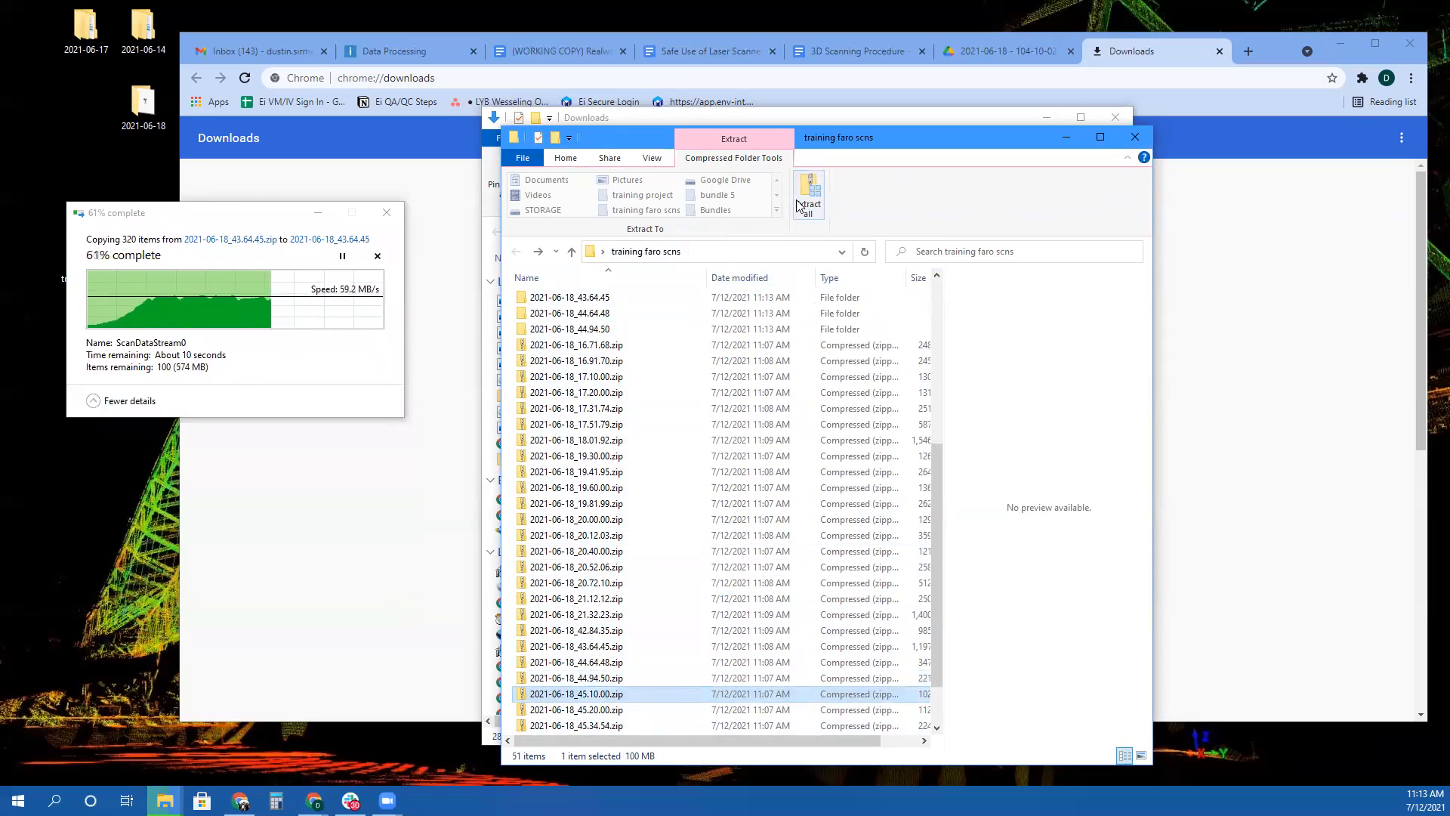
left_click(809, 198)
Extract the remaining scan zips from 45.20.00 through 45.90.00 one by one to folders of the same names
scroll(663, 655, "down", 2)
left_click(663, 648)
left_click(807, 198)
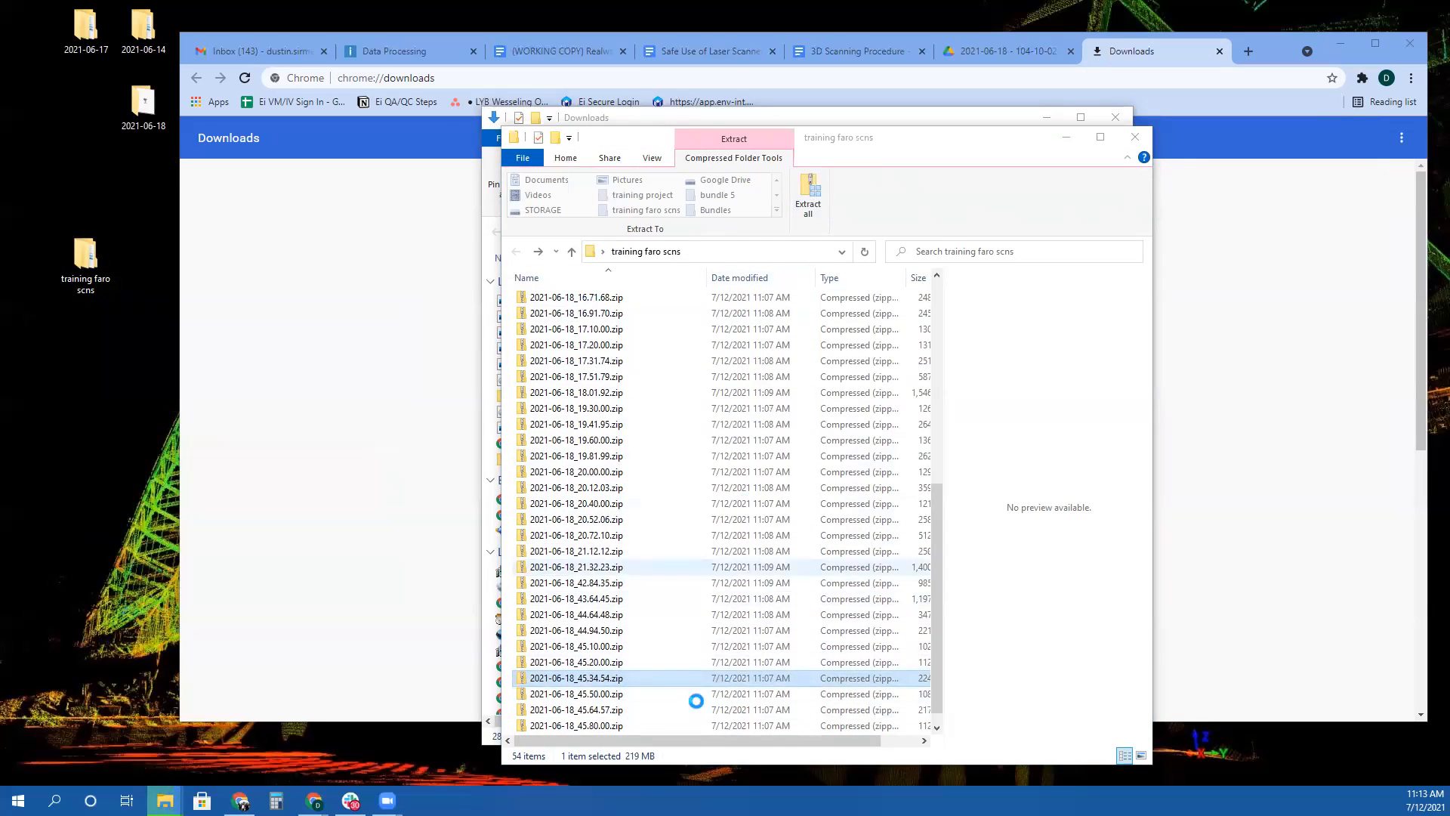
left_click(680, 694)
left_click(810, 205)
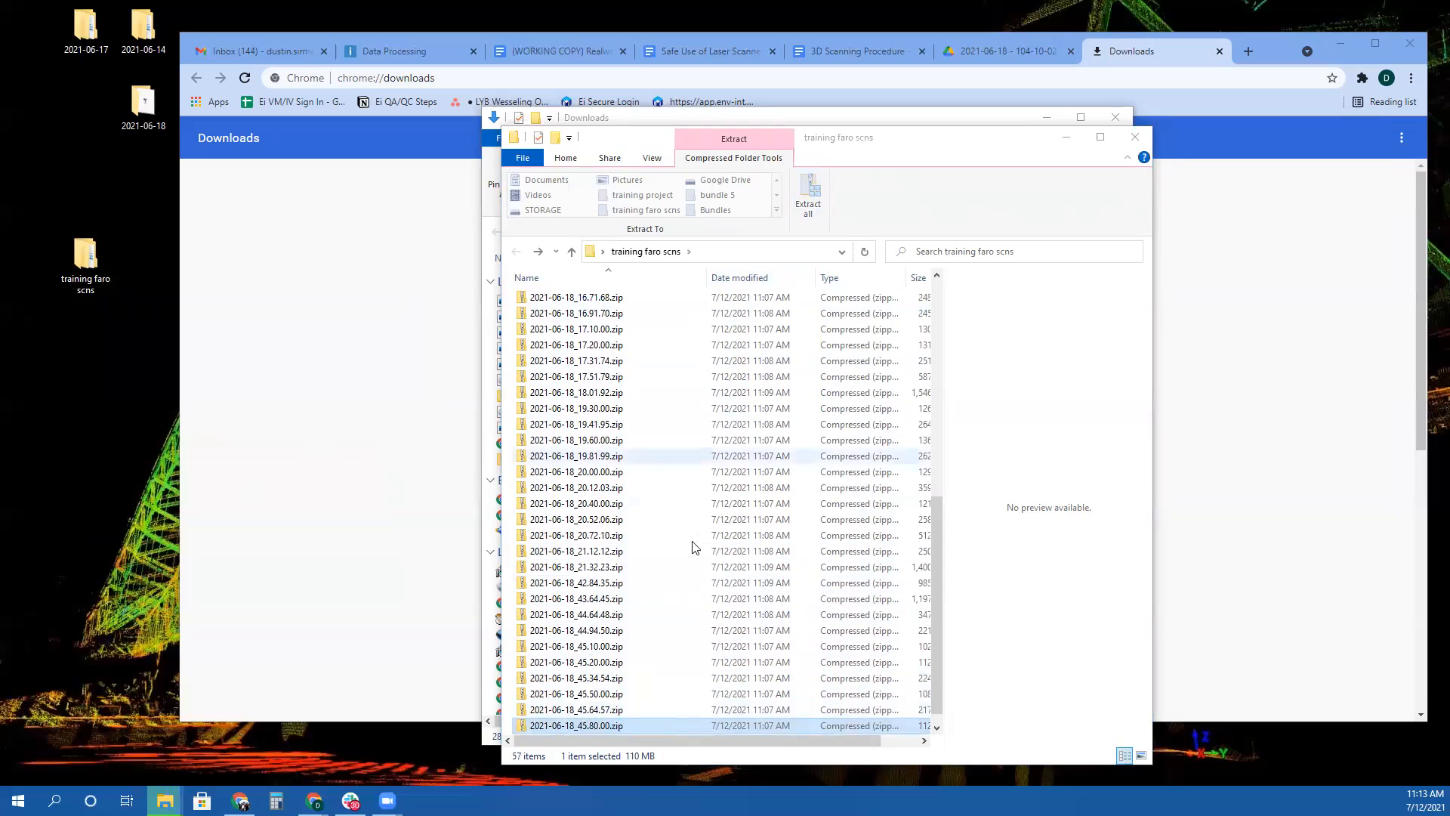
scroll(657, 706, "down", 1)
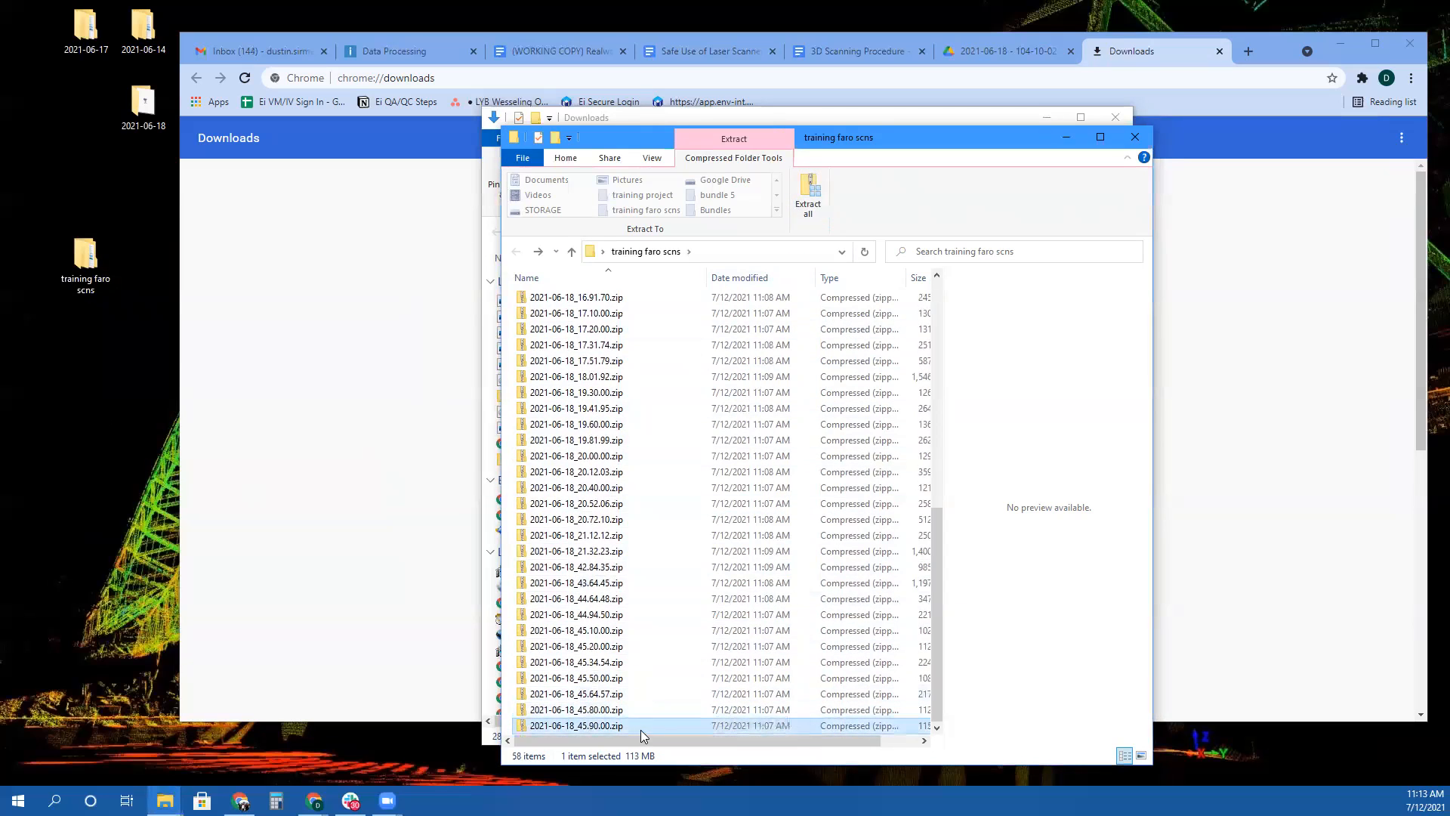
Select all the scan zip files from 16.71.68 to 45.90.00 to check how many there are
scroll(643, 664, "up", 6)
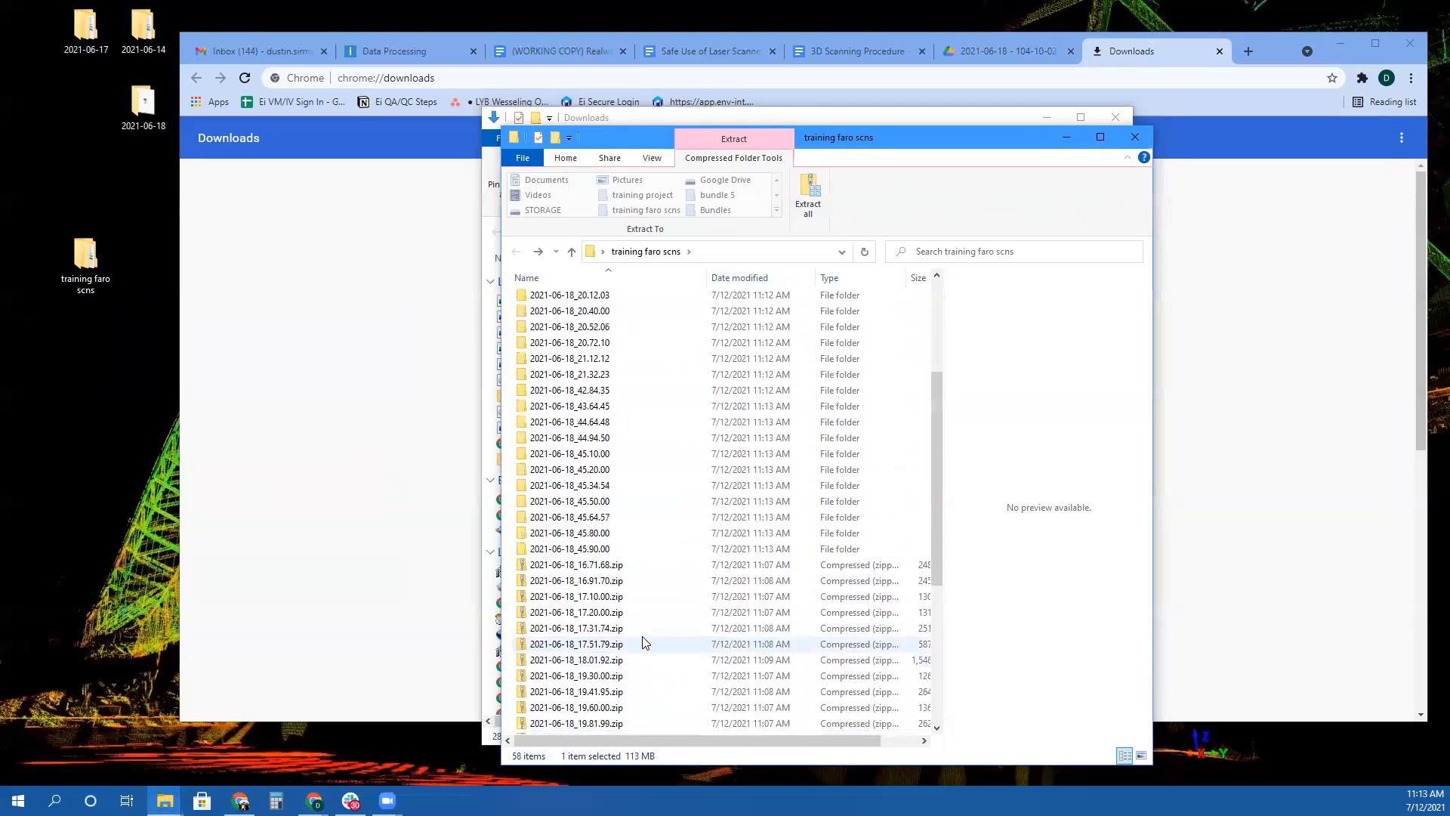
left_click(632, 565, "shift")
scroll(646, 710, "down", 6)
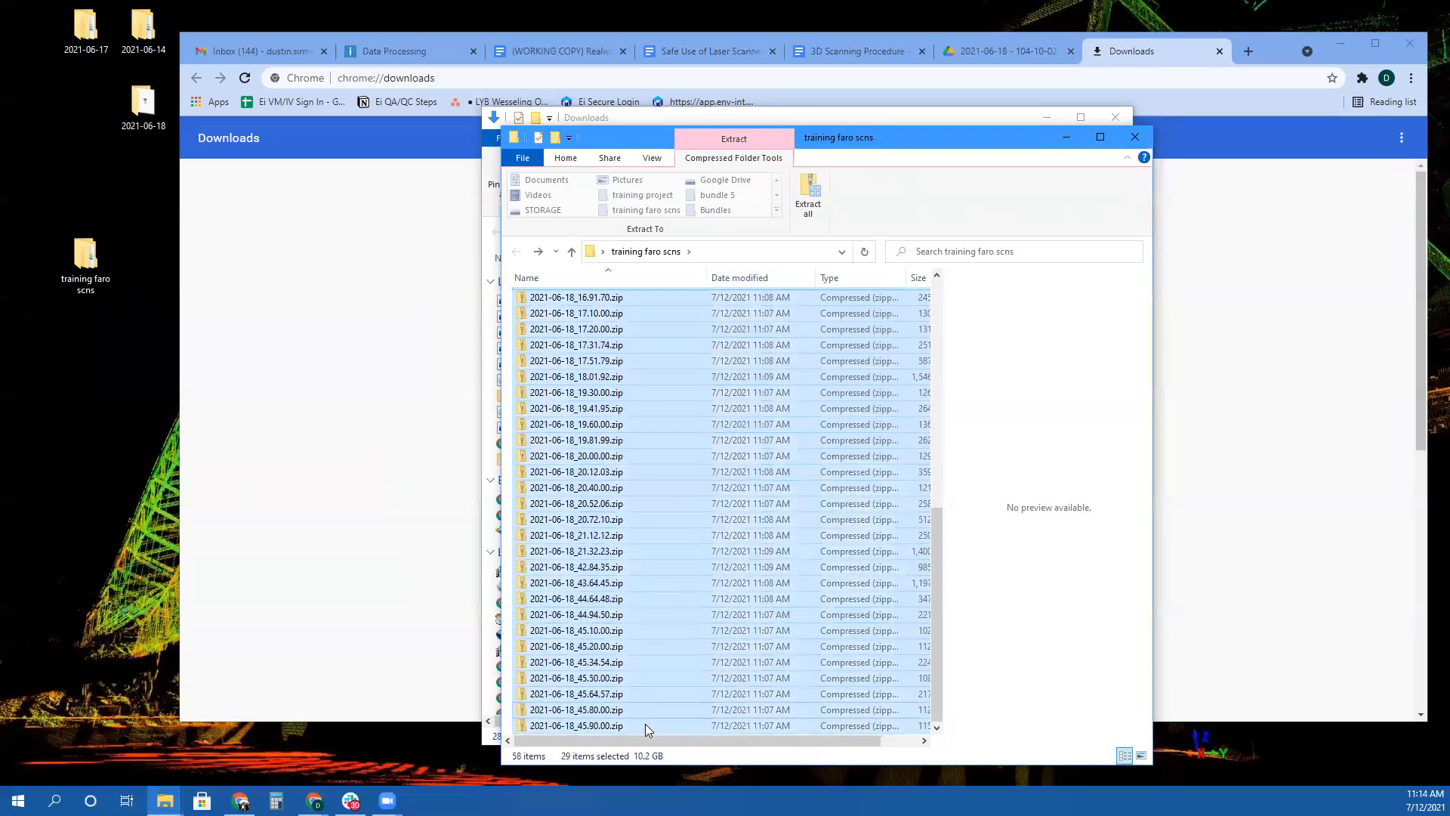
scroll(630, 724, "up", 4)
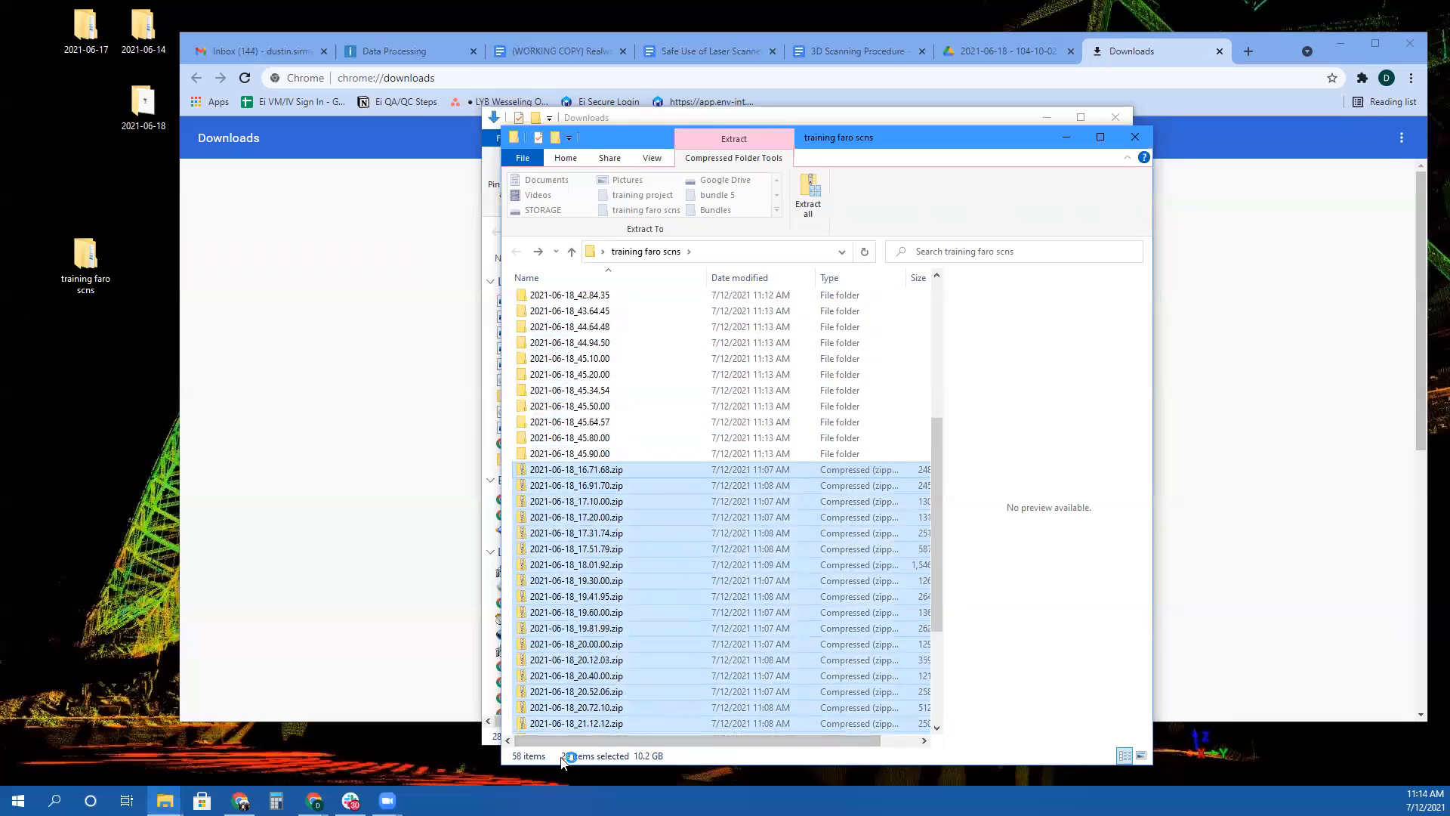
Select all the extracted scan folders to compare their number with that of the zip files
left_click(609, 455)
scroll(619, 431, "up", 6)
key("ctrl+a")
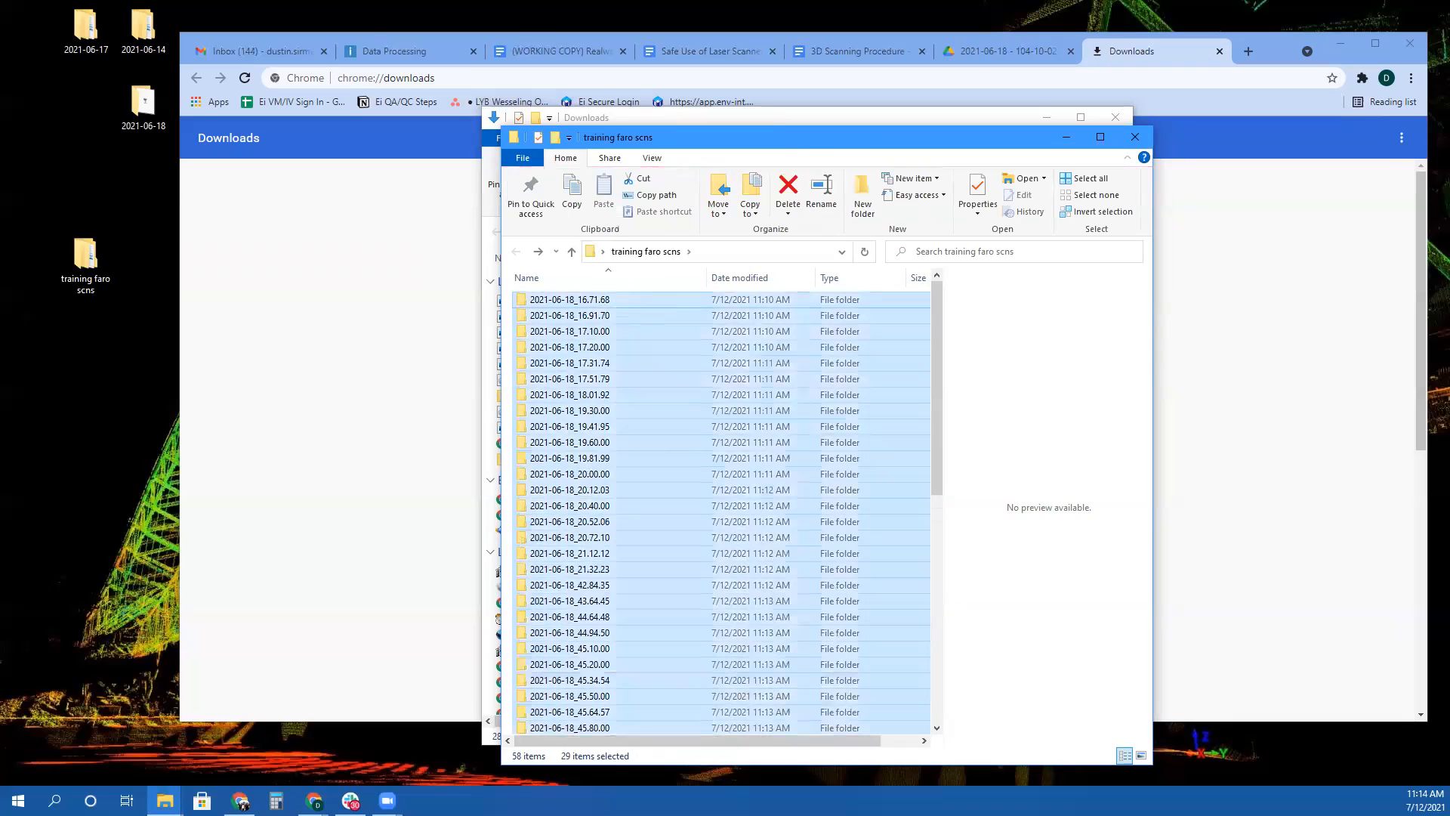
scroll(638, 569, "down", 4)
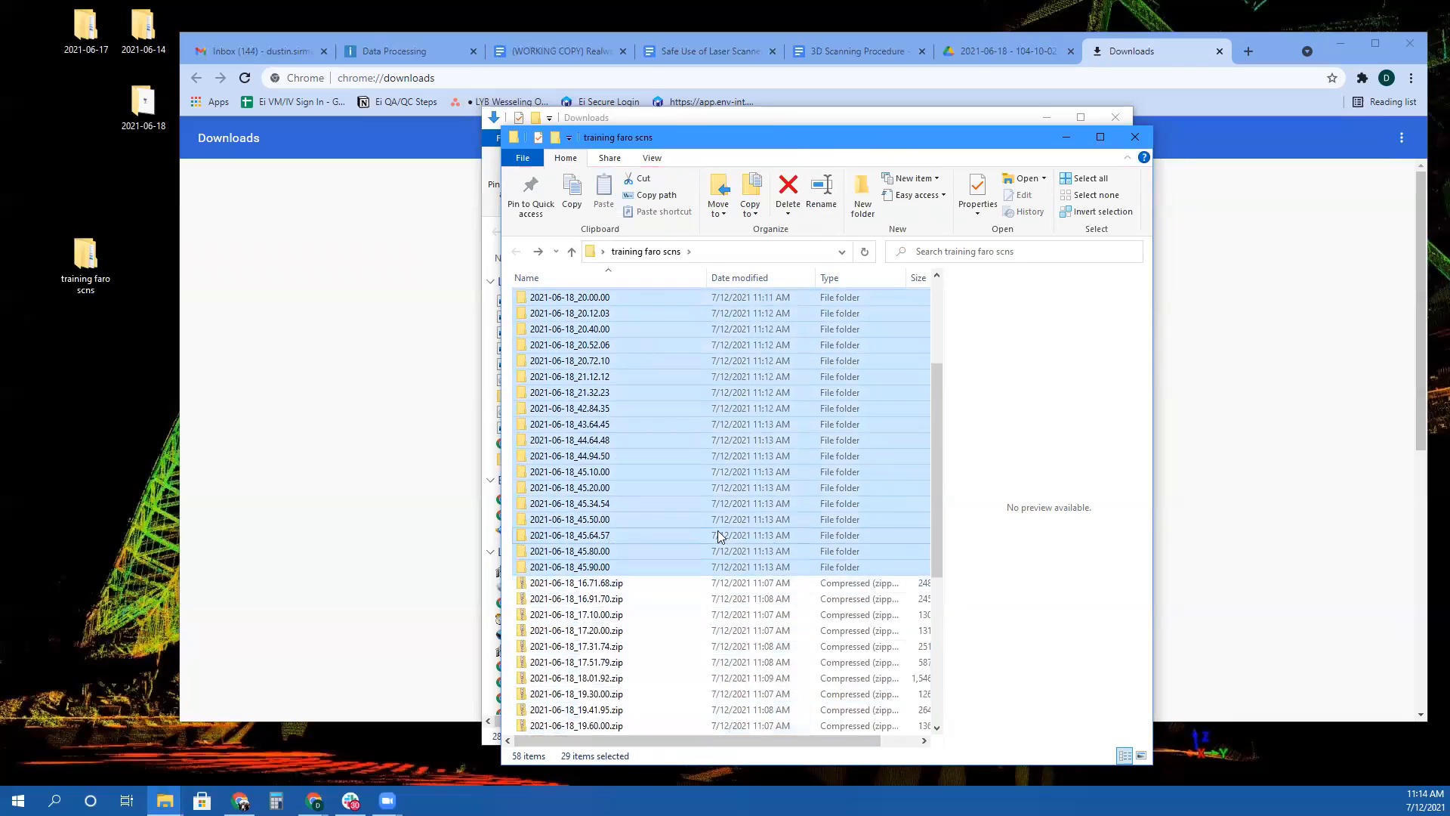
scroll(680, 491, "up", 4)
Check which scans the extracted folders 2021-06-18_16.71.68 and 2021-06-18_16.91.70 contain
left_click(663, 296)
double_click(656, 295)
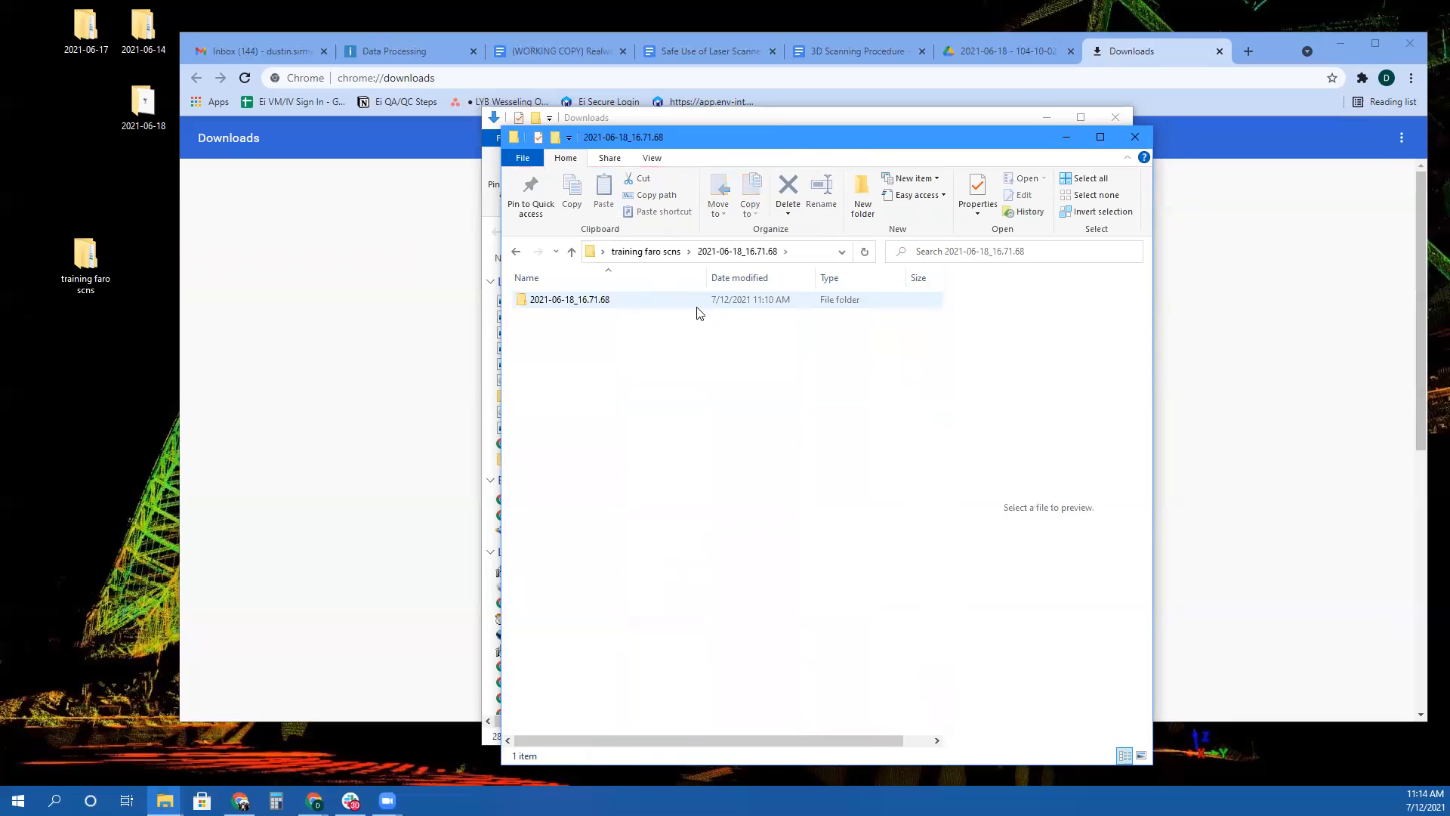
double_click(656, 300)
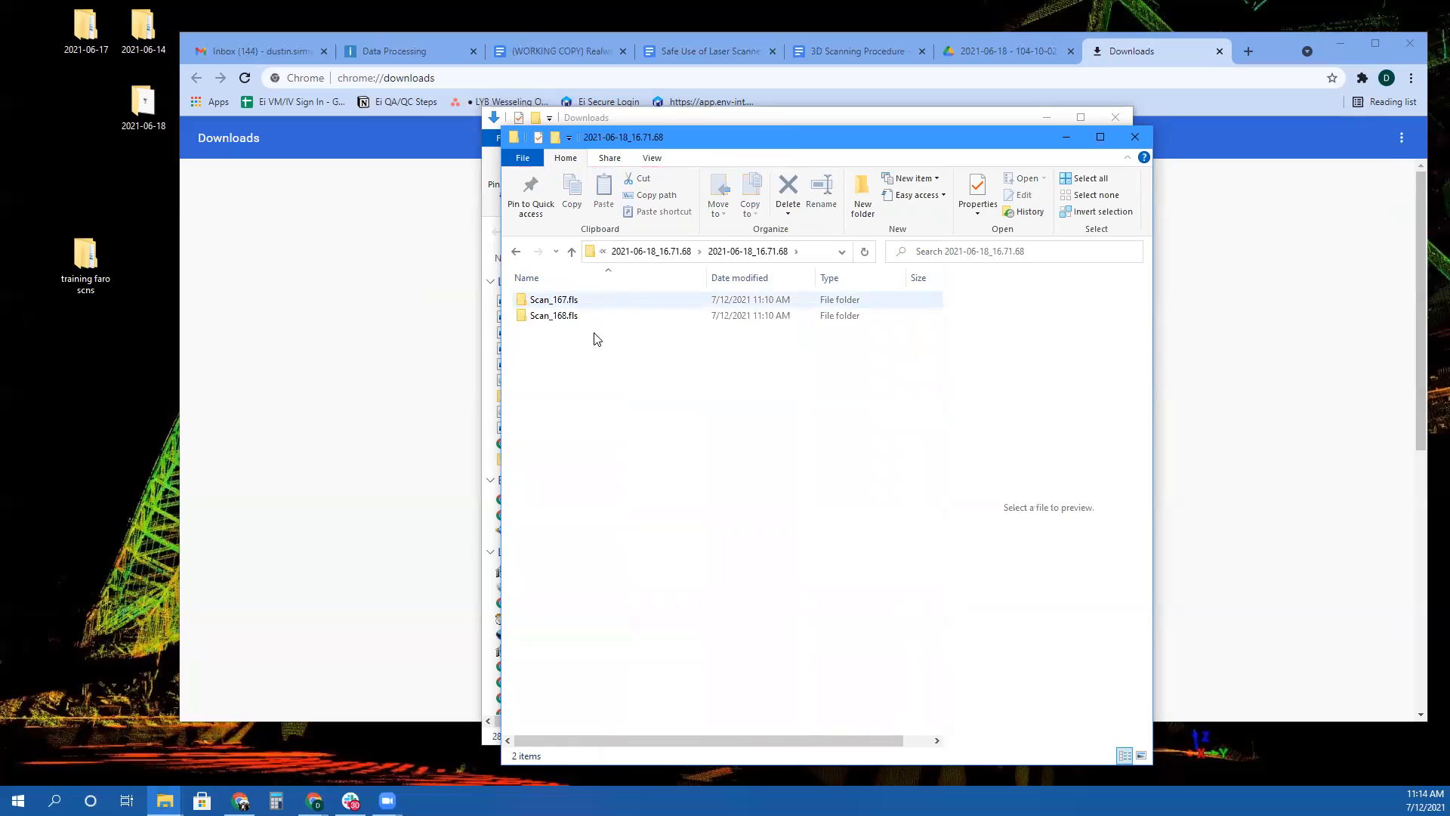
key("alt+Left")
double_click(566, 315)
left_click(576, 304)
double_click(576, 303)
key("alt+Left")
key("alt+Left")
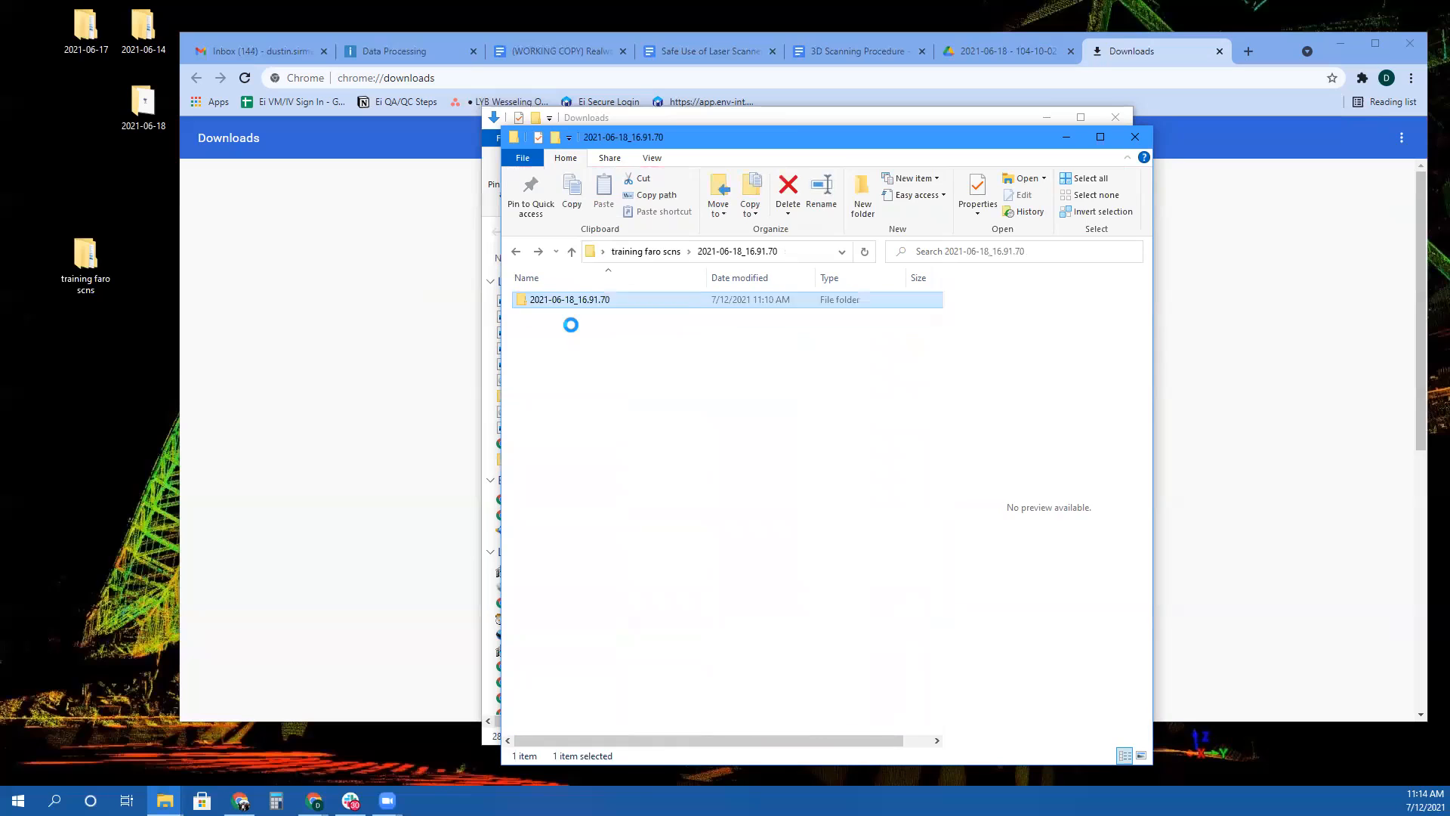
Check the scans inside the extracted folders 2021-06-18_17.10.00 and 2021-06-18_17.20.00
double_click(570, 334)
double_click(576, 302)
key("alt+Left")
key("alt+Left")
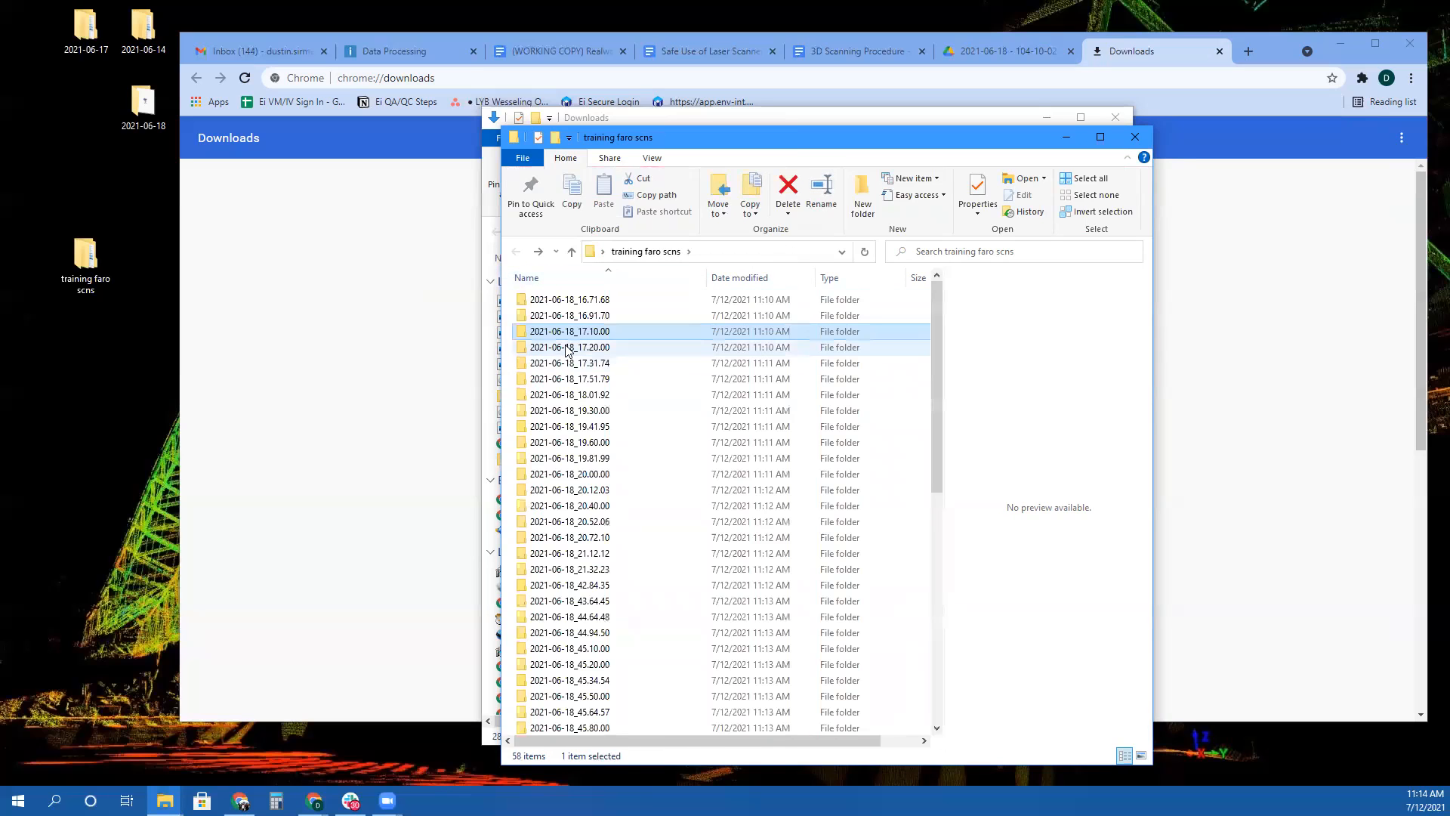
double_click(564, 336)
double_click(566, 301)
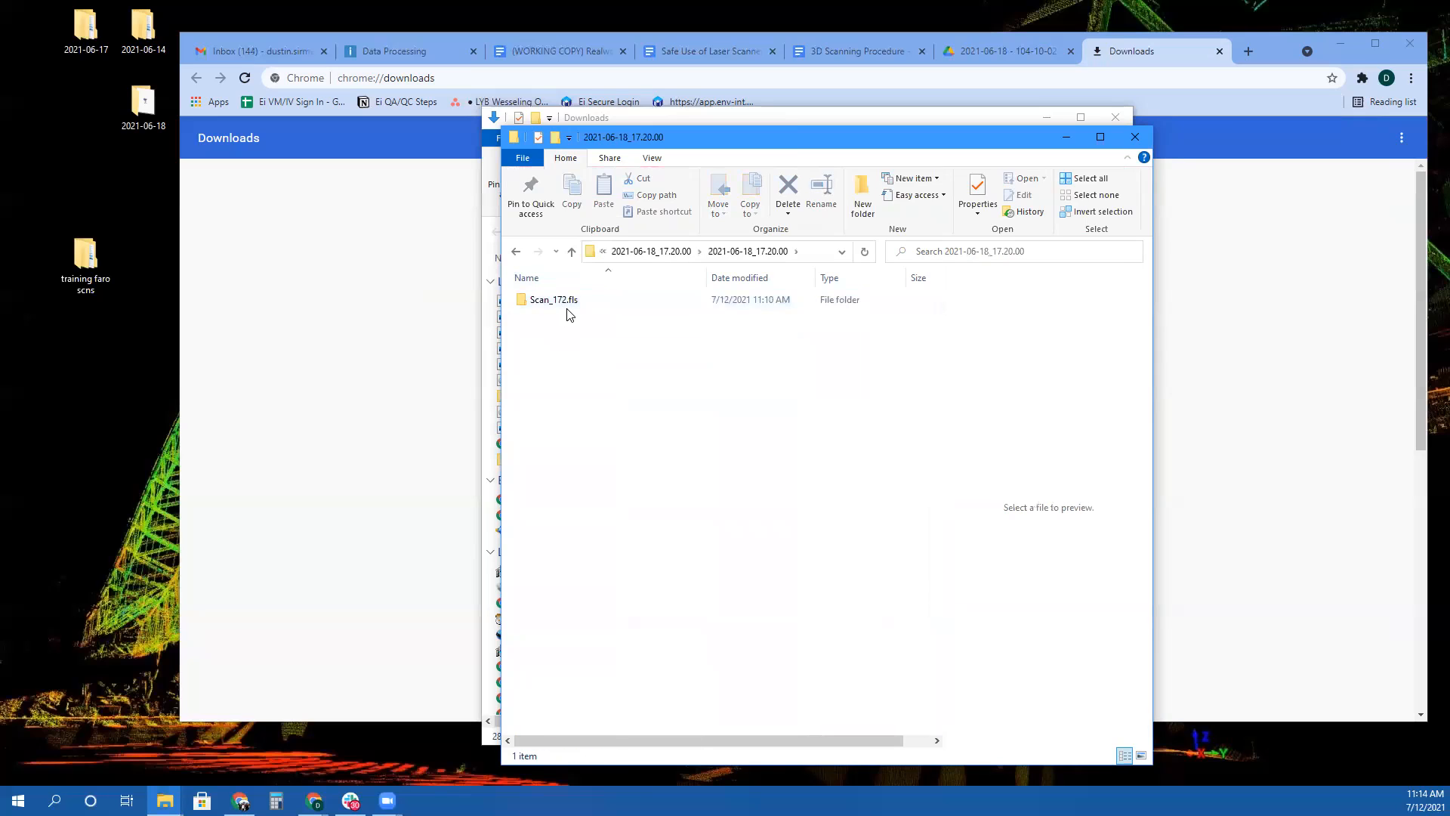
key("alt+Left")
key("alt+Left")
Check the scans inside the extracted folders 17.31.74 and 17.51.79, including the contents of Scan_179.fls
double_click(567, 364)
double_click(568, 306)
key("alt+Left")
key("alt+Left")
double_click(563, 380)
double_click(570, 302)
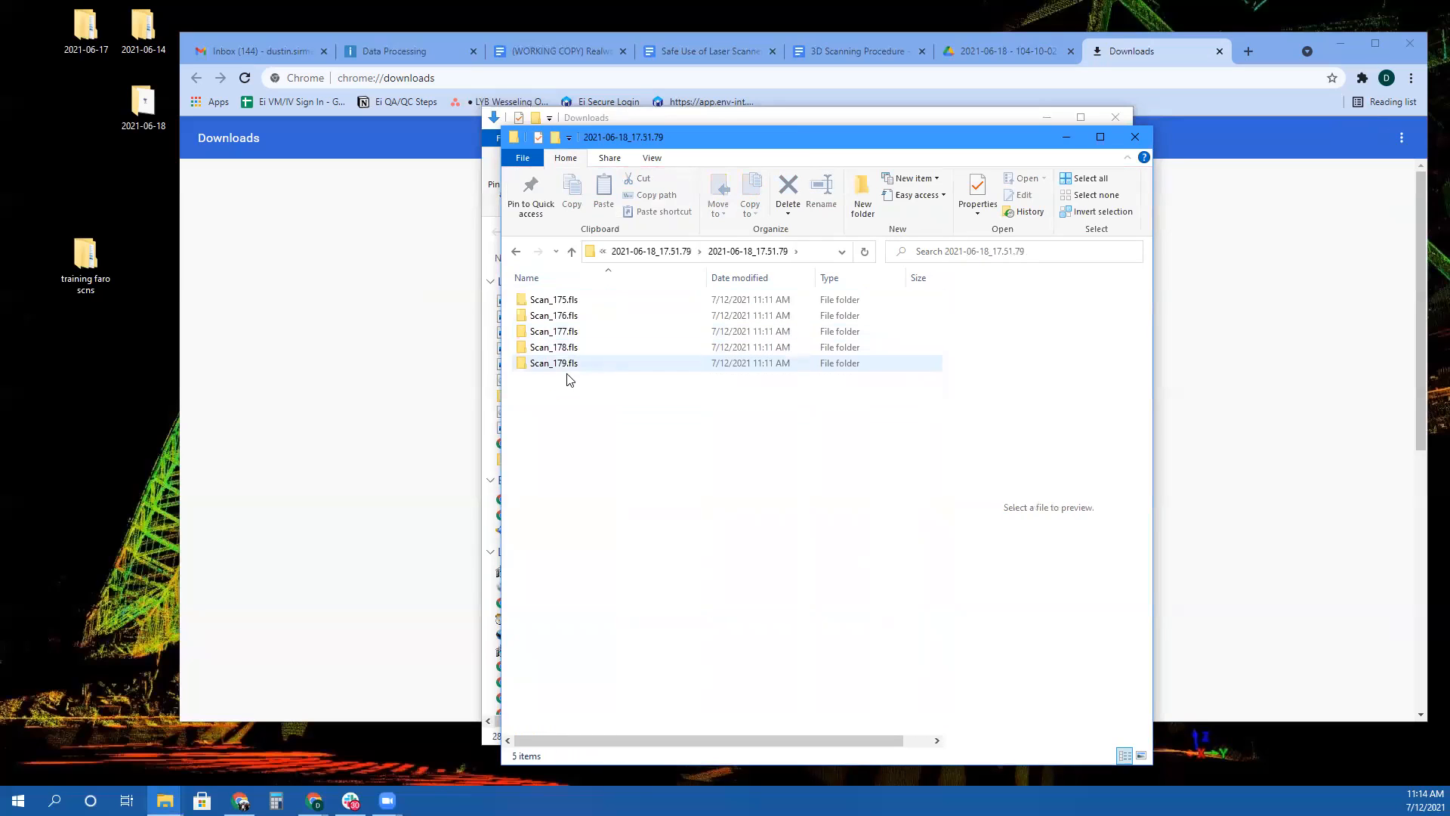
double_click(560, 365)
left_click_drag(642, 438, 530, 296)
key("alt+Left")
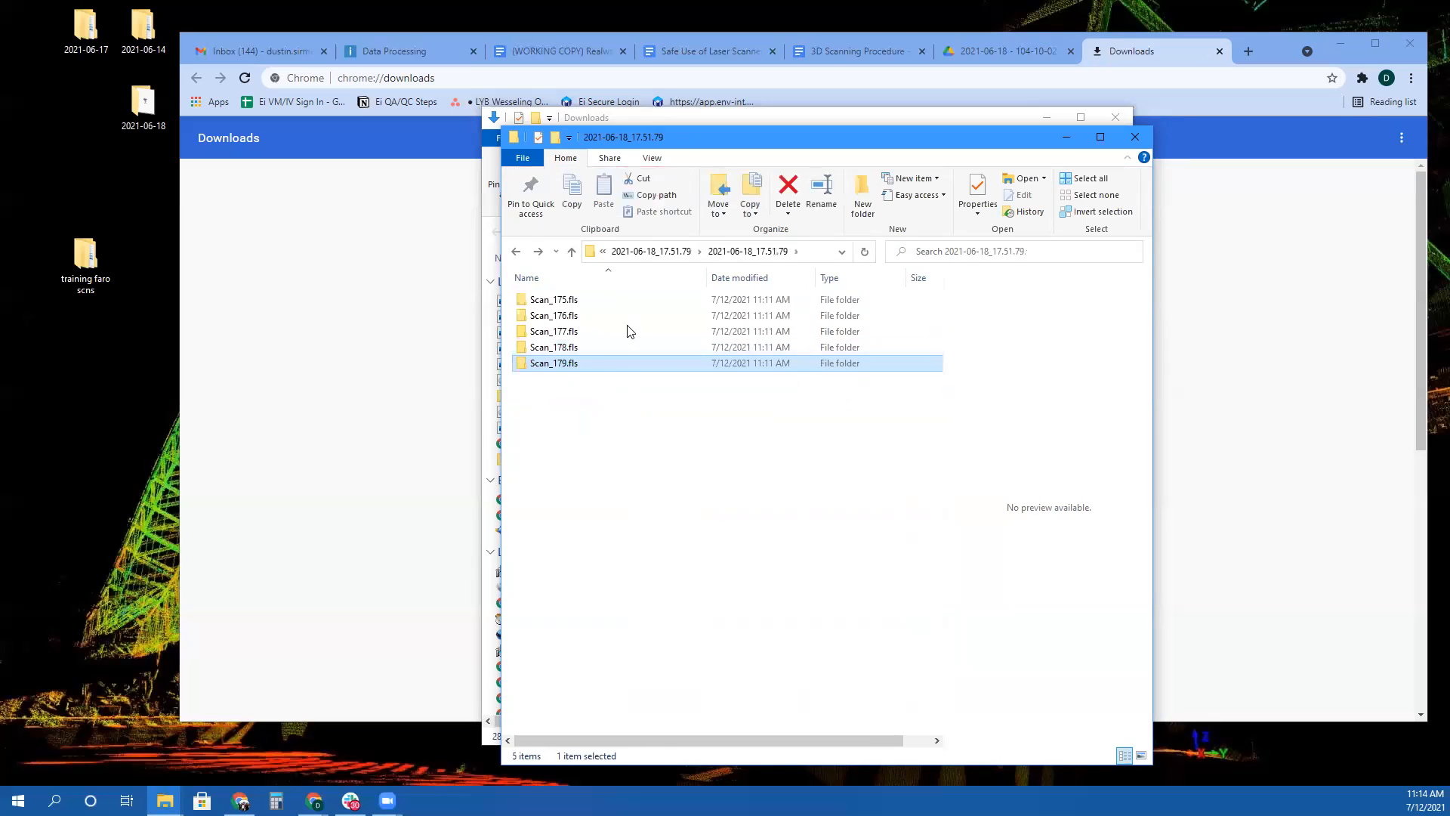
key("alt+Left")
key("alt+Left")
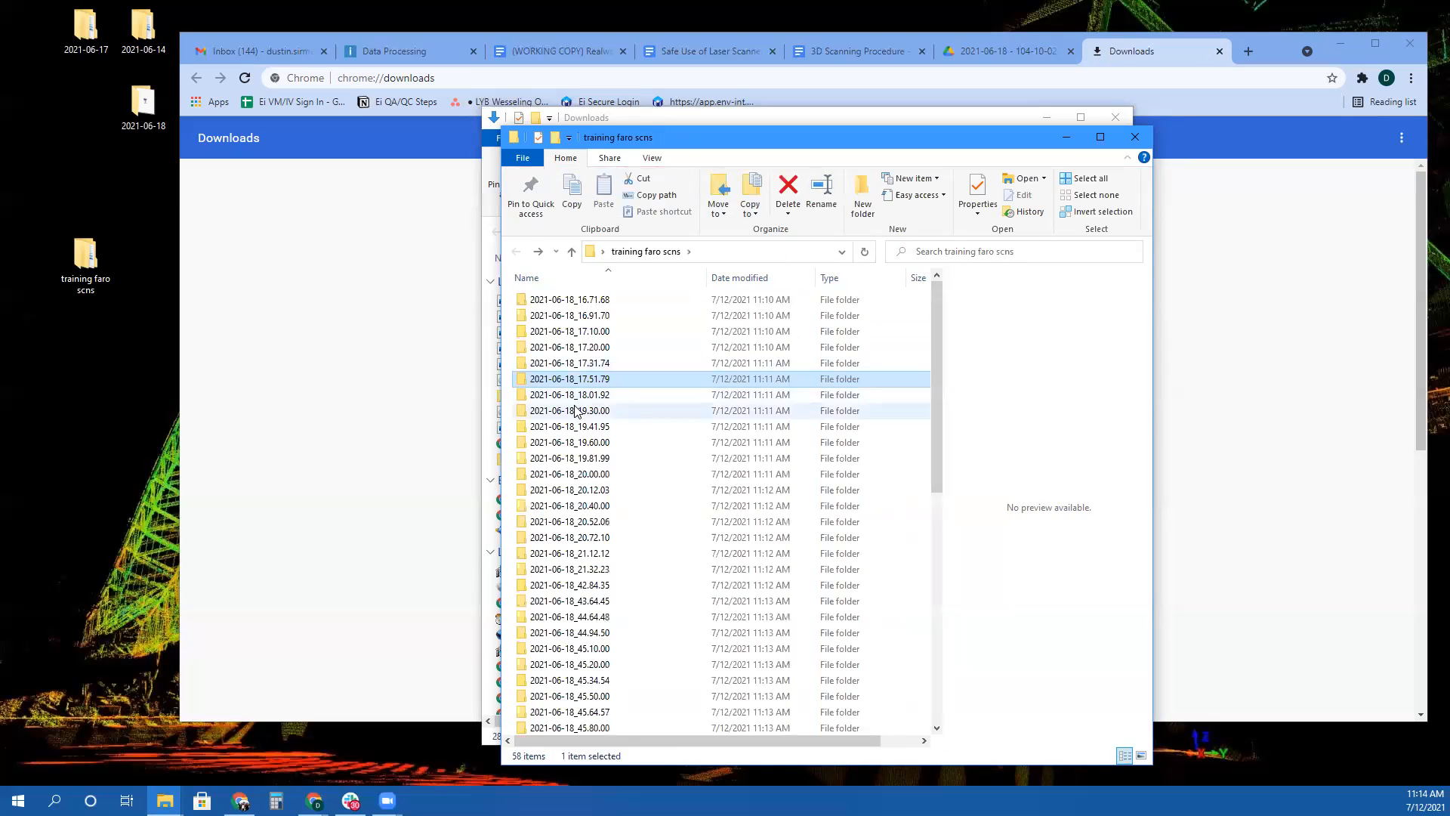
Check the scans inside the extracted folders 2021-06-18_18.01.92 and 2021-06-18_19.30.00
left_click(576, 396)
double_click(574, 396)
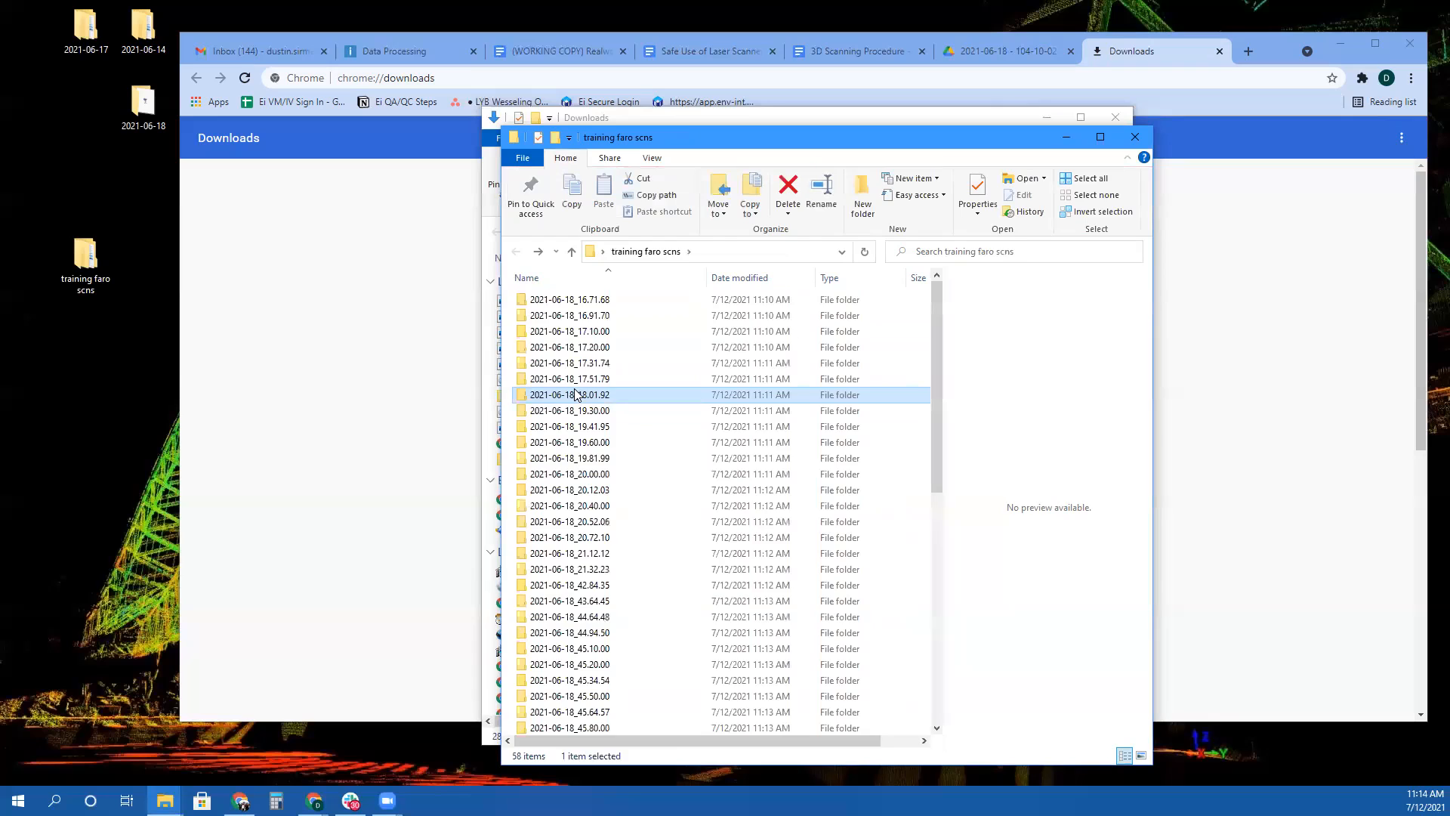
double_click(574, 395)
key("Down")
key("Return")
key("alt+Left")
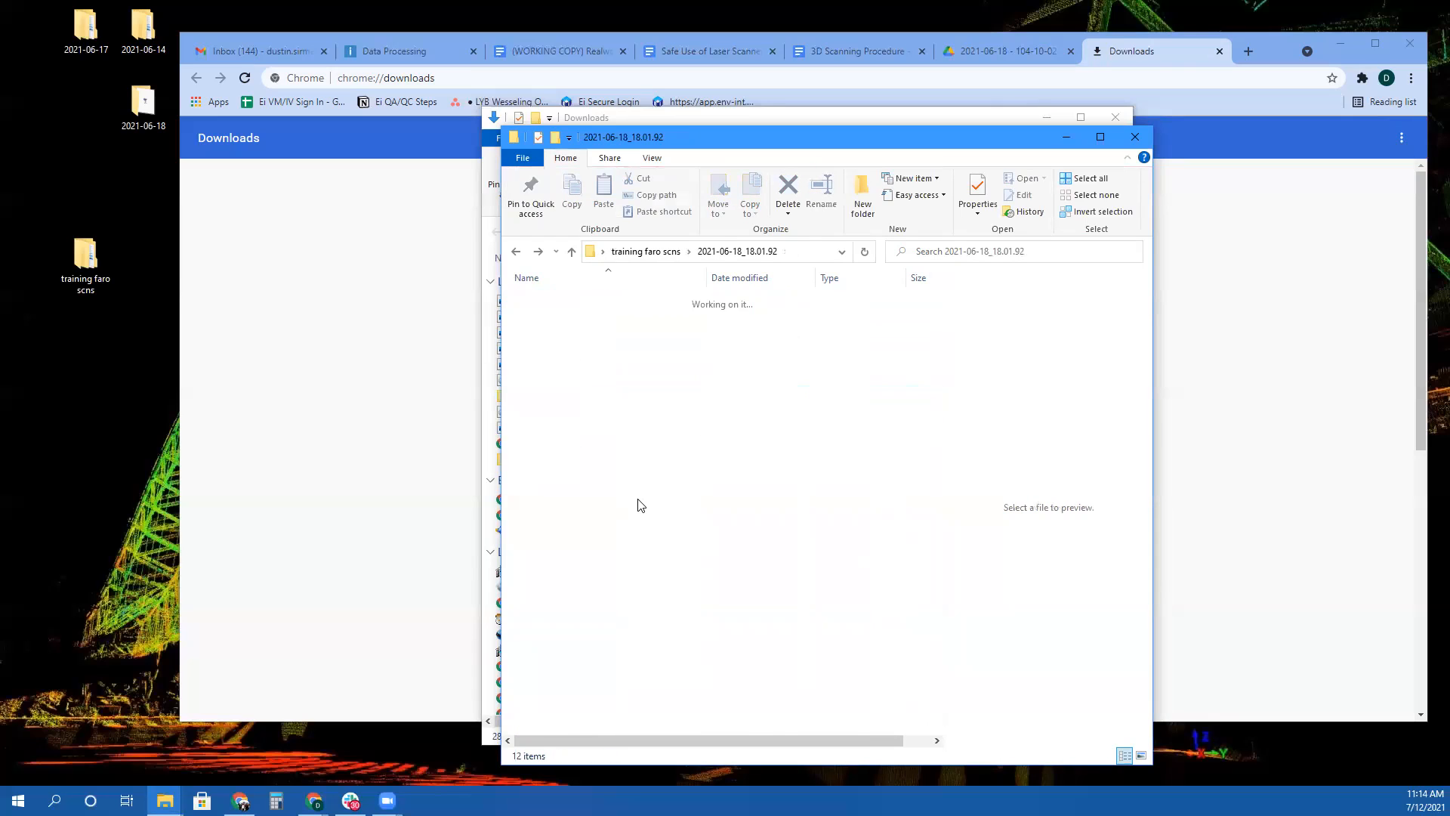
key("alt+Left")
key("Down")
key("Return")
key("Down")
key("Return")
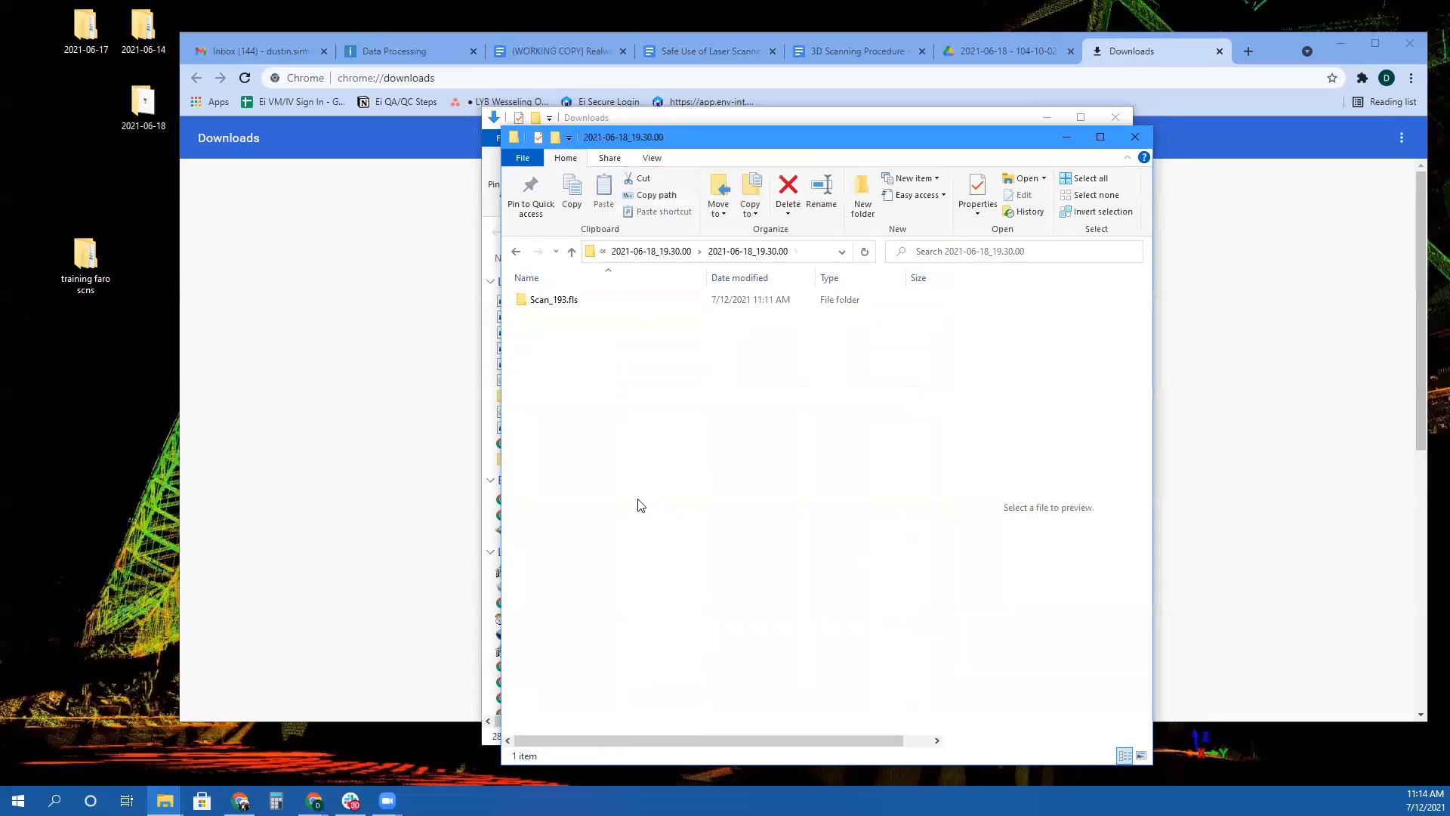
Check the scans inside the extracted folders 2021-06-18_19.41.95 and 2021-06-18_19.60.00
key("alt+Left")
key("alt+Right")
key("alt+Right")
key("alt+Left")
key("alt+Left")
key("alt+Right")
key("alt+Right")
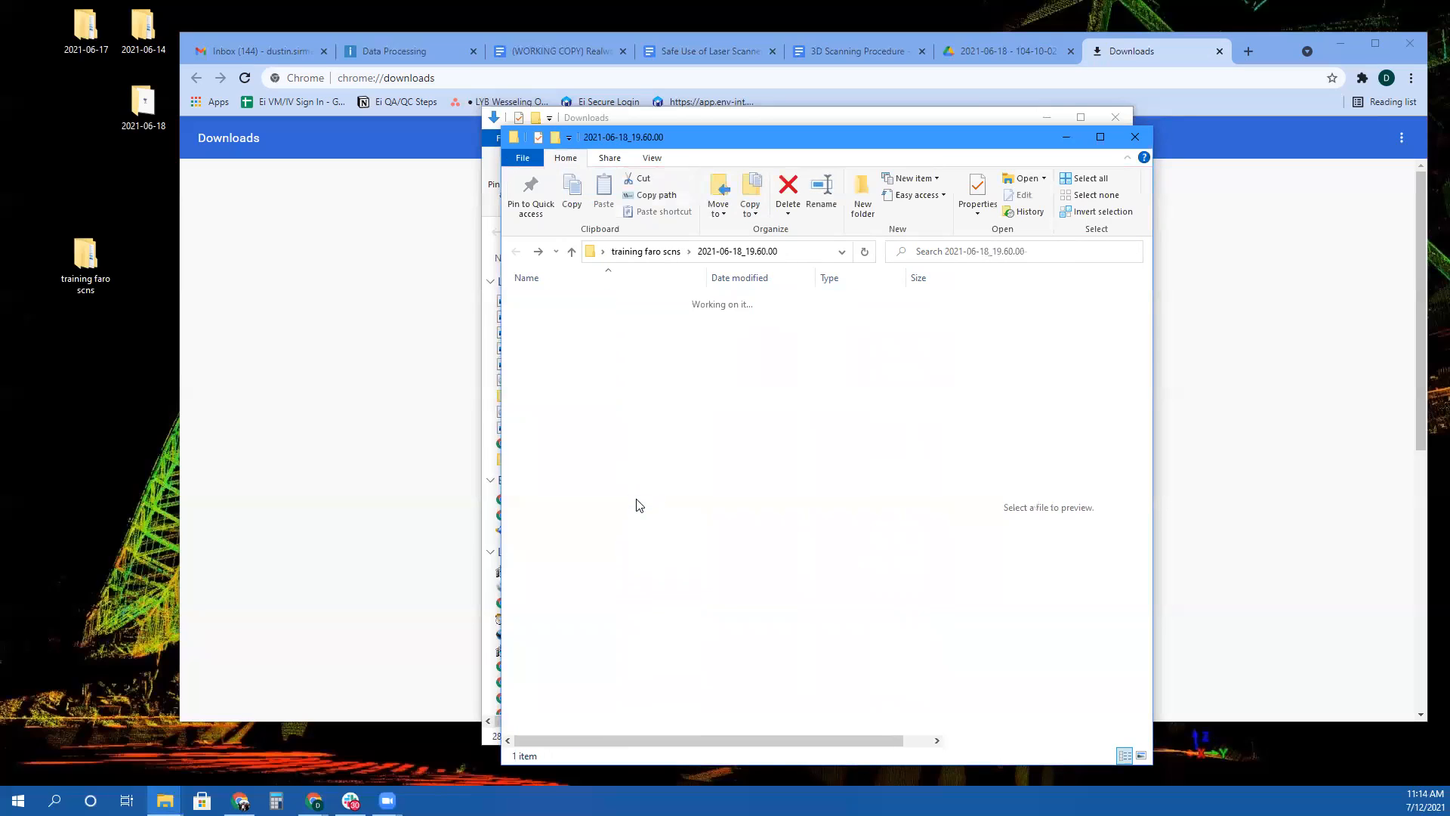
key("BackSpace")
Check the scans inside the extracted folders 2021-06-18_19.81.99 and 2021-06-18_20.00.00
key("Down")
key("Return")
key("Down")
key("Return")
key("BackSpace")
key("BackSpace")
key("Down")
key("Return")
key("Down")
key("Return")
key("BackSpace")
key("BackSpace")
Check the scans inside the extracted folders 2021-06-18_20.12.03 and 2021-06-18_20.40.00
key("Down")
key("Return")
key("Down")
key("Return")
key("BackSpace")
key("BackSpace")
key("Down")
key("Return")
key("Down")
key("Return")
key("BackSpace")
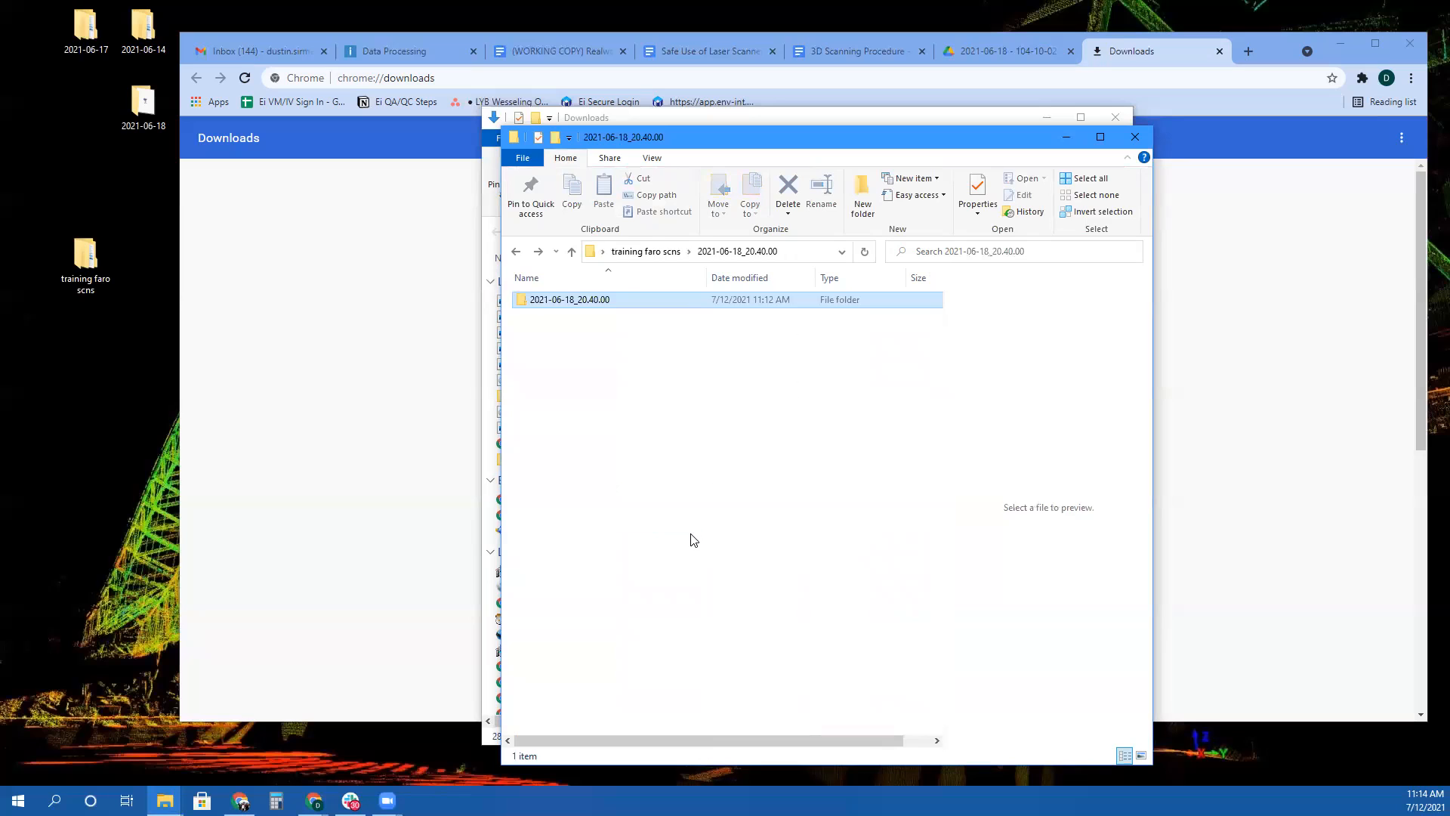
Check the scans inside the extracted folders 2021-06-18_20.52.06 and 2021-06-18_20.72.10
key("BackSpace")
key("Down")
key("Return")
key("Down")
key("Return")
key("BackSpace")
key("BackSpace")
key("Down")
key("Return")
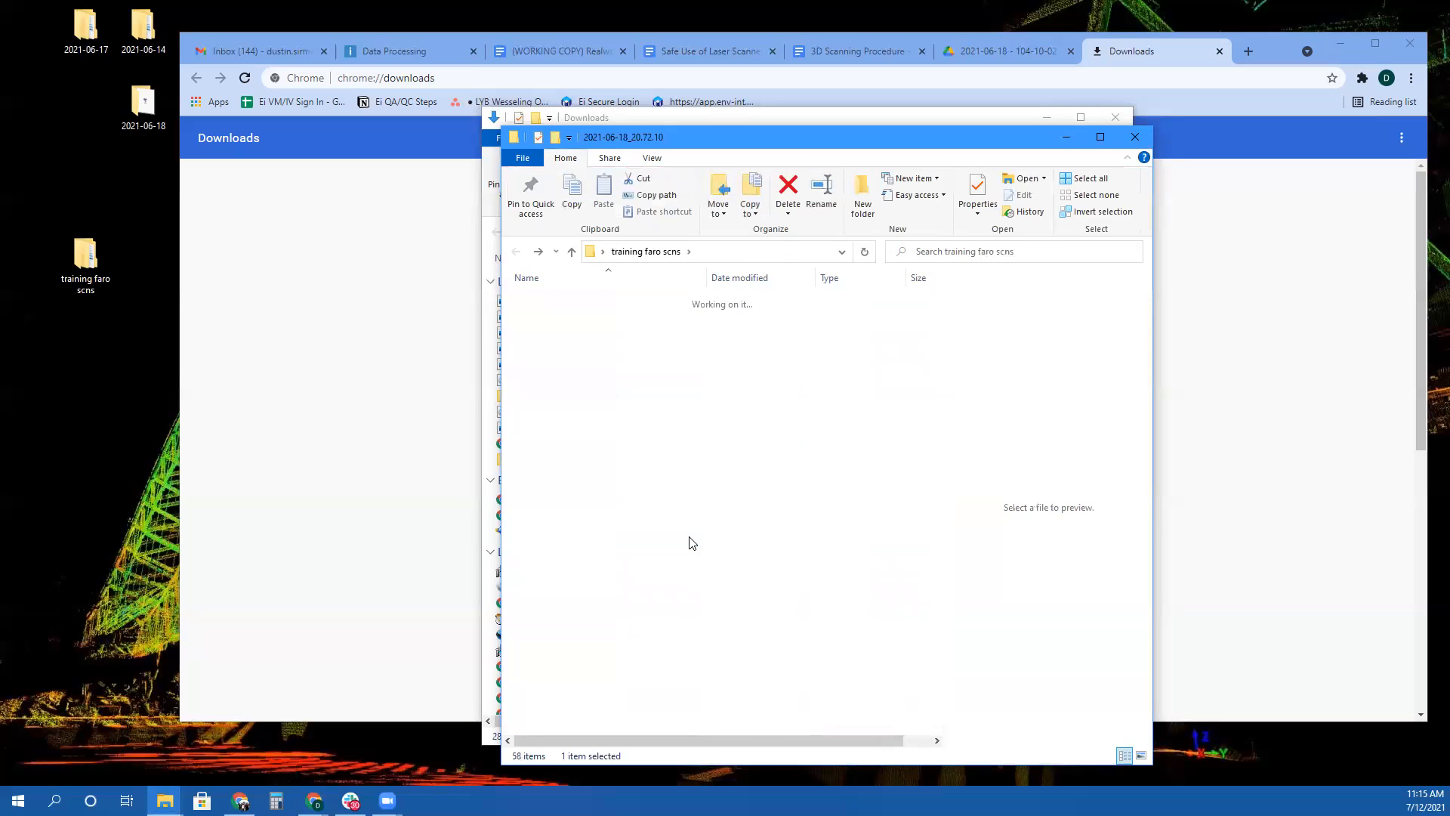
key("Down")
key("Return")
Check the scans inside the extracted folders 2021-06-18_21.12.12 and 2021-06-18_21.32.23
key("BackSpace")
key("BackSpace")
key("Down")
key("Return")
key("Down")
key("Return")
key("BackSpace")
key("Down")
key("Return")
key("Return")
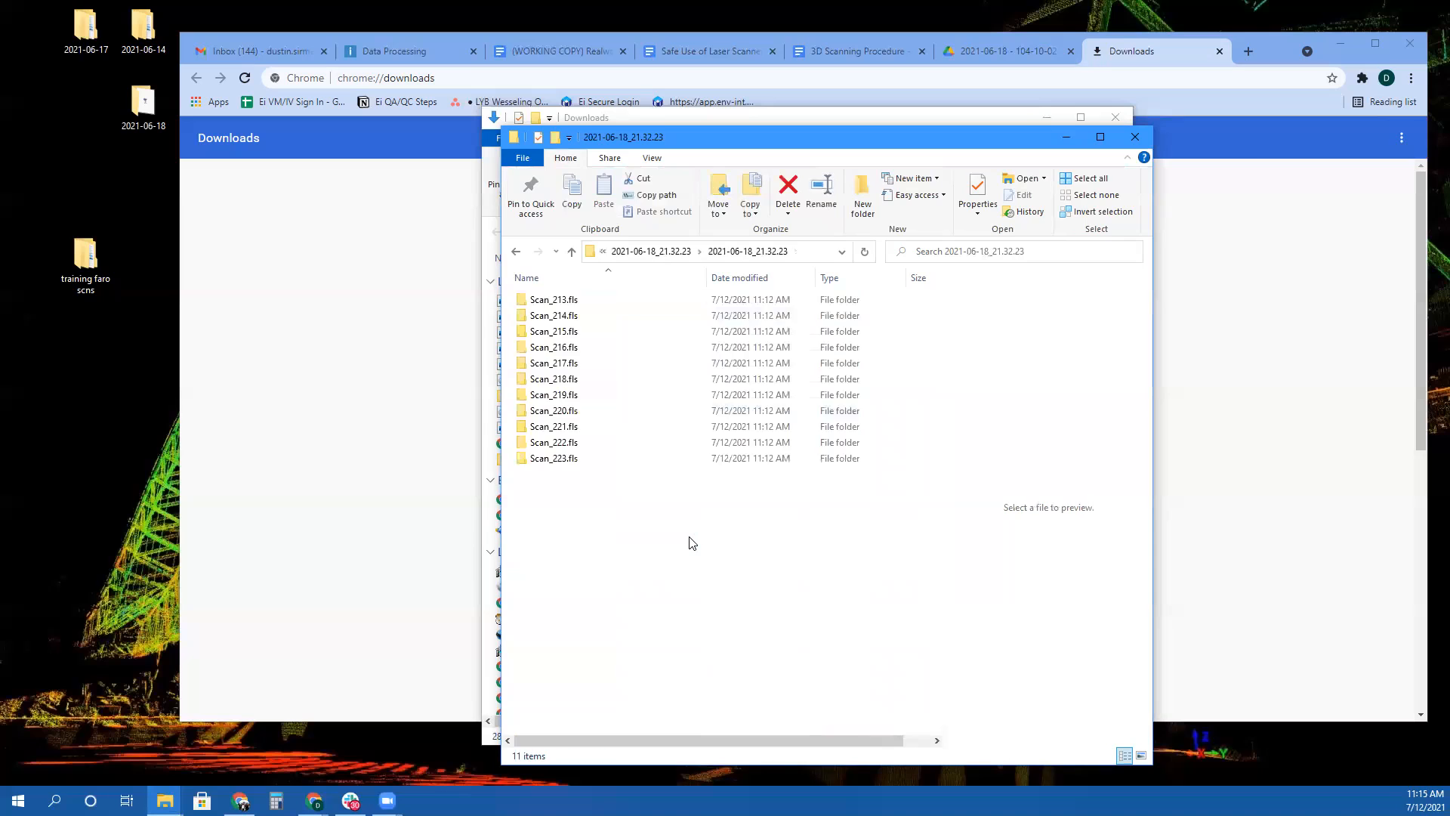
Open the nested folder 2021-06-18_42.84.35 and check whether every scan has its own folder
key("BackSpace")
key("BackSpace")
key("Down")
key("Return")
key("BackSpace")
key("Down")
key("Up")
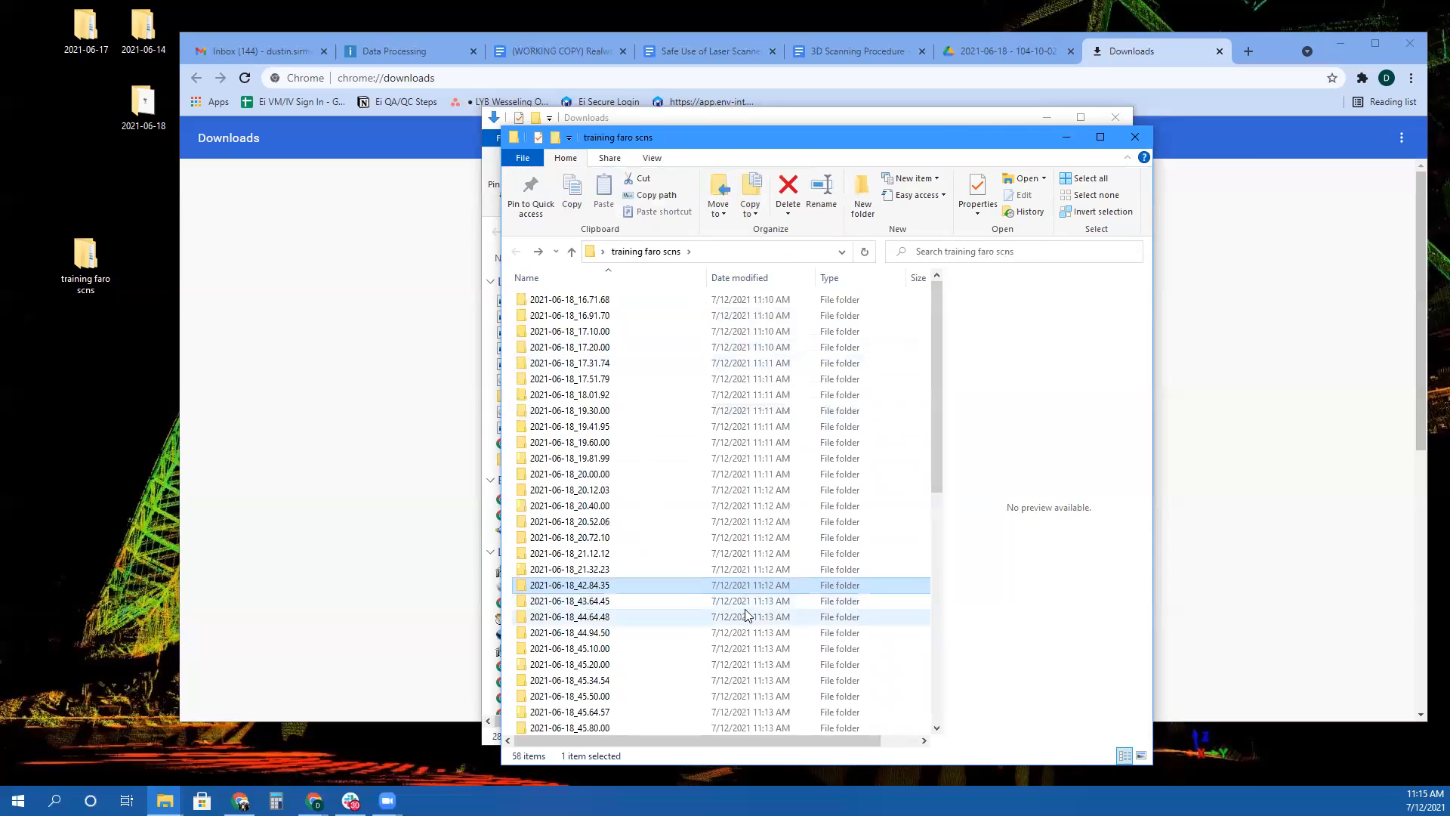
key("Return")
key("Down")
key("Return")
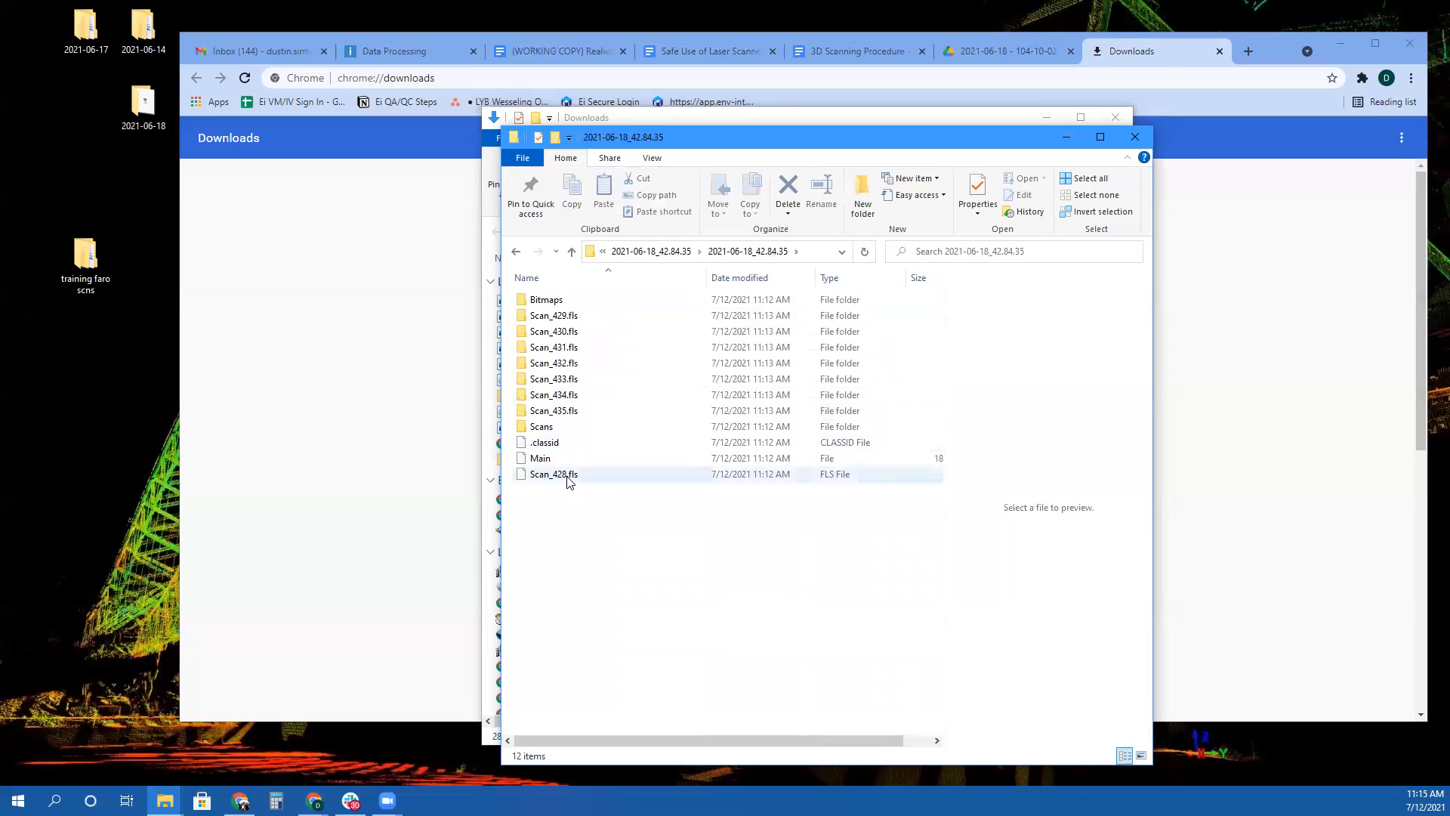
Create a new folder in the nested 2021-06-18_42.84.35 folder and try to name it Scan_428.fls
right_click(552, 523)
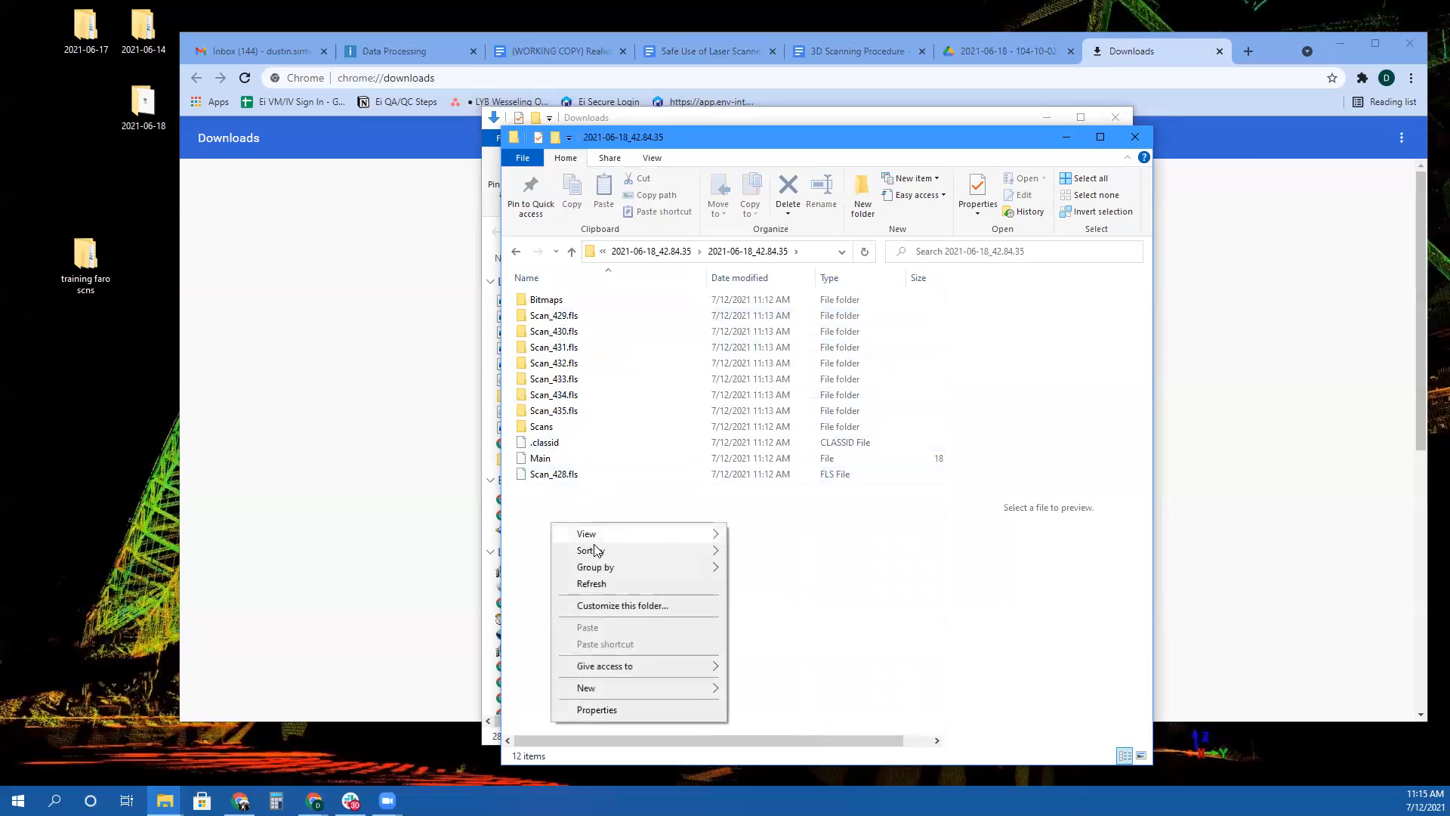
mouse_move(641, 695)
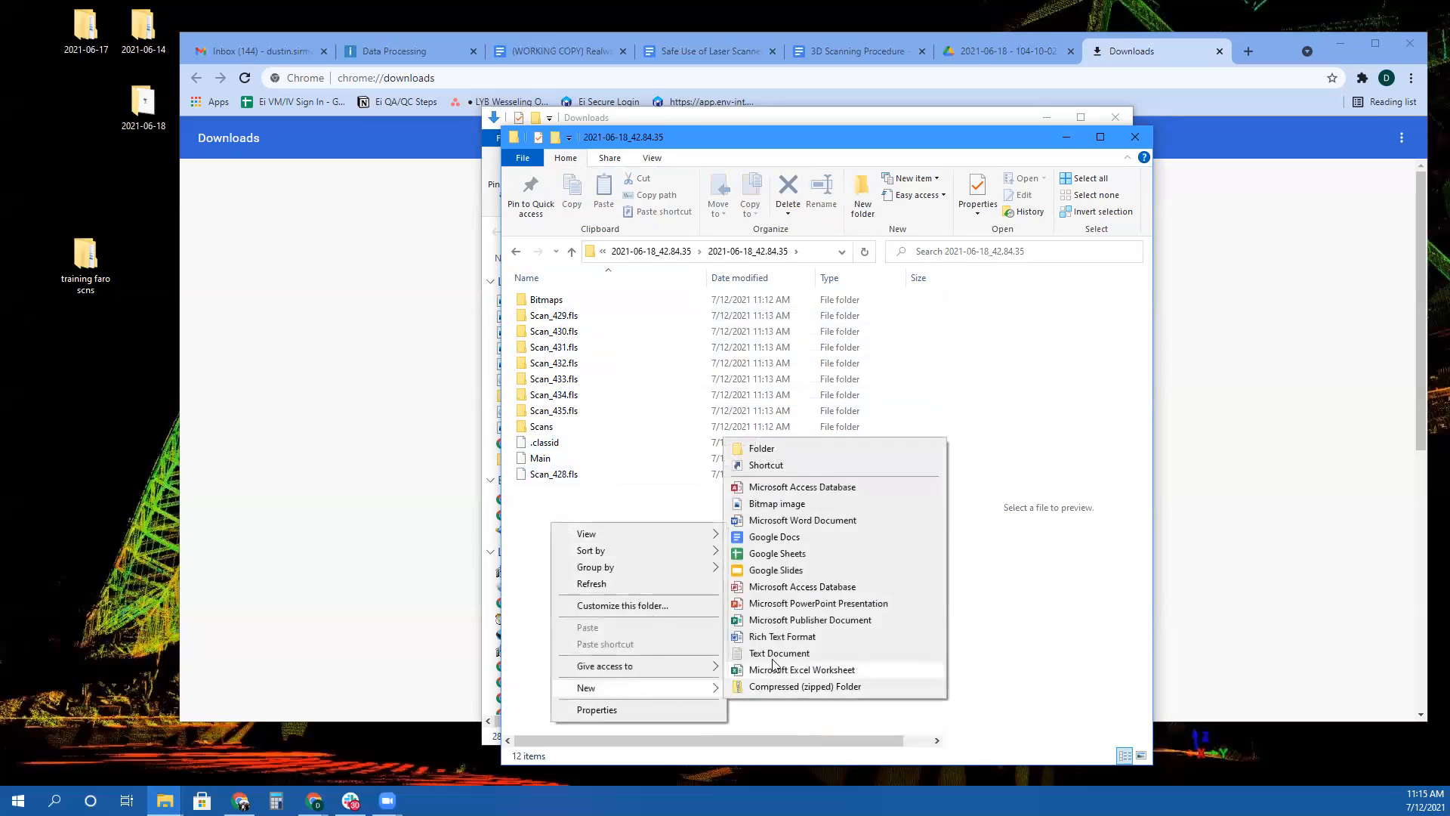
left_click(759, 451)
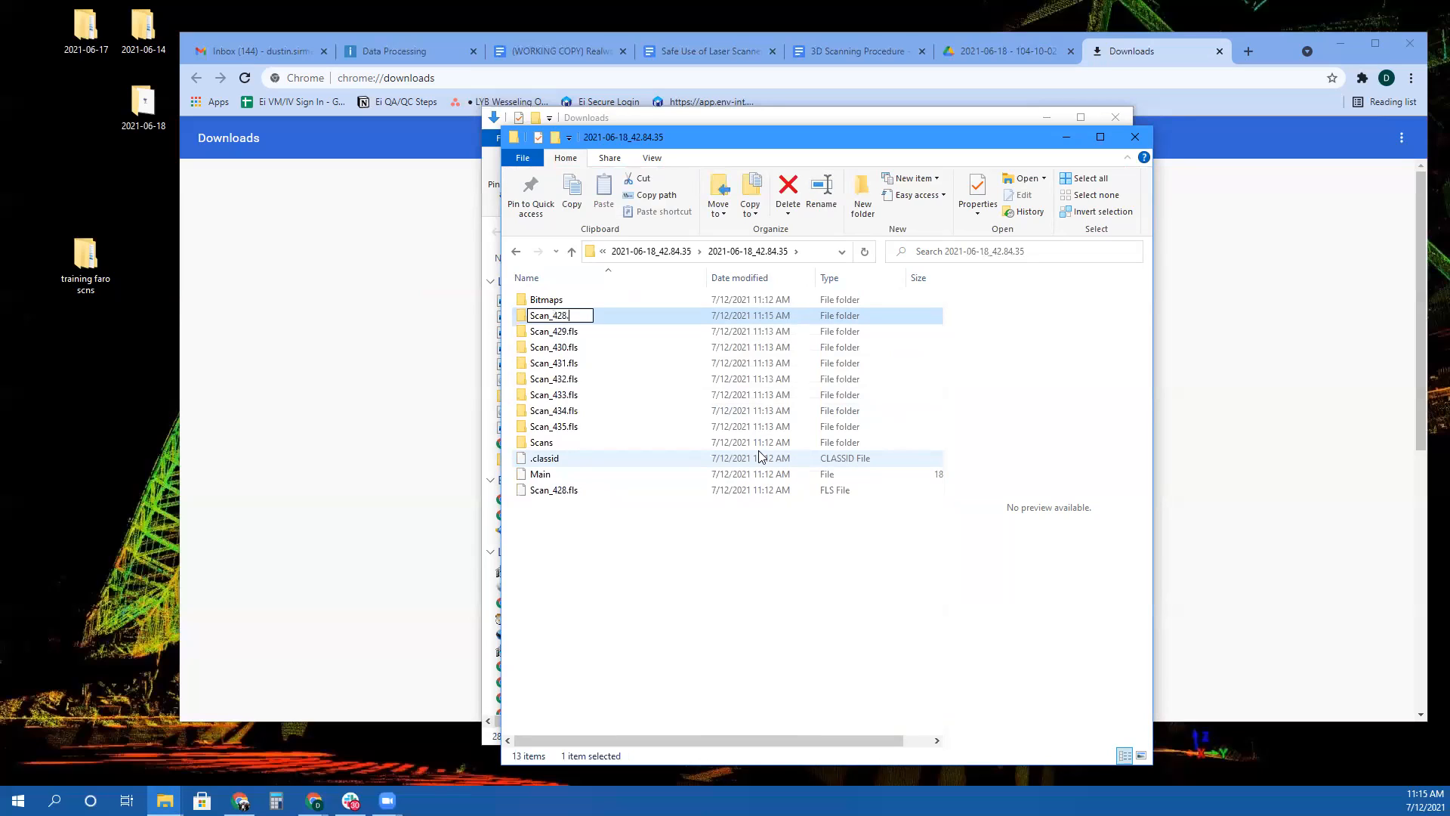
left_click(625, 563)
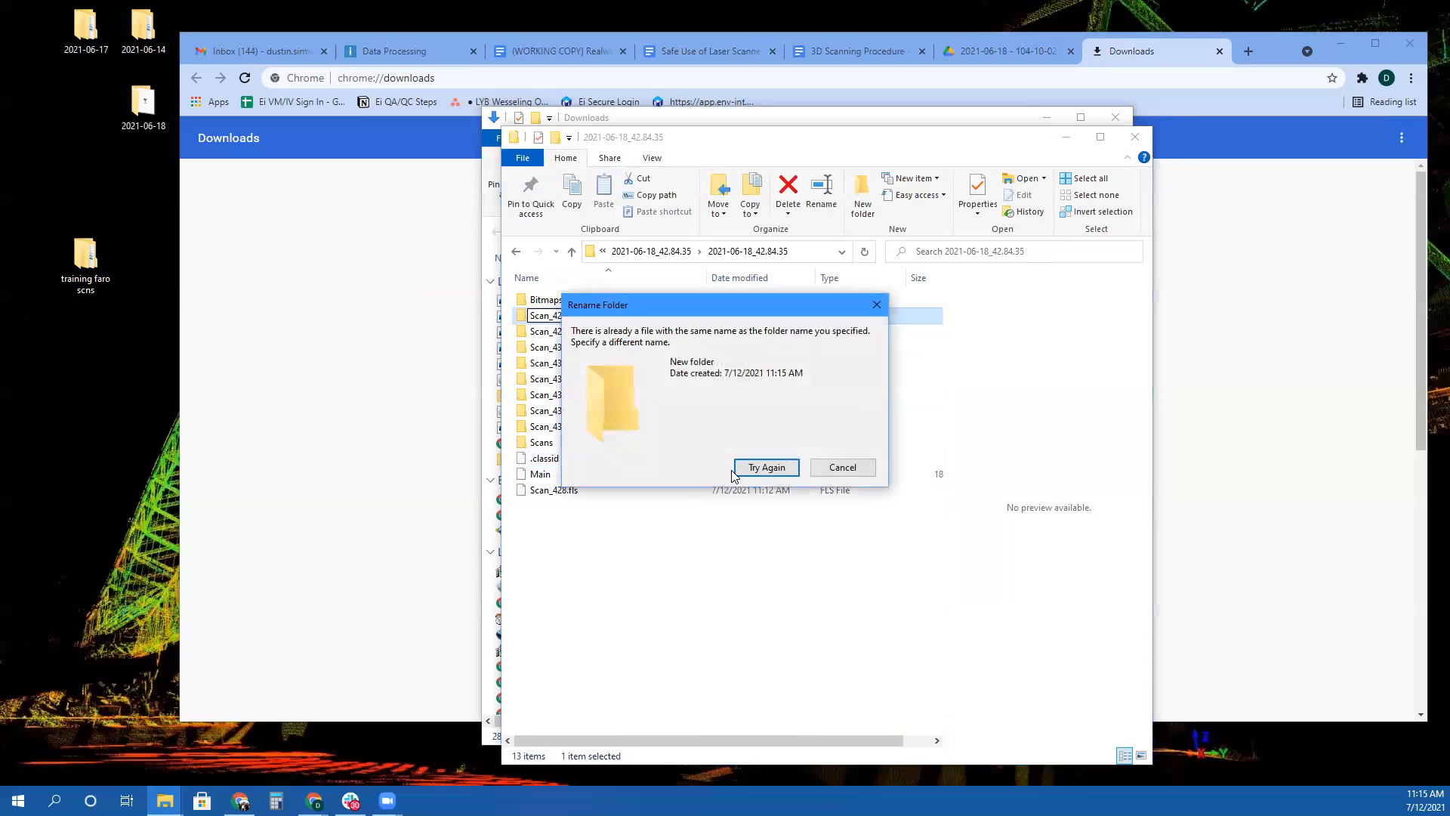
left_click(841, 467)
Move the loose Bitmaps, Scans, .classid, Main and Scan_428.fls items into the new folder
left_click_drag(617, 550, 561, 434)
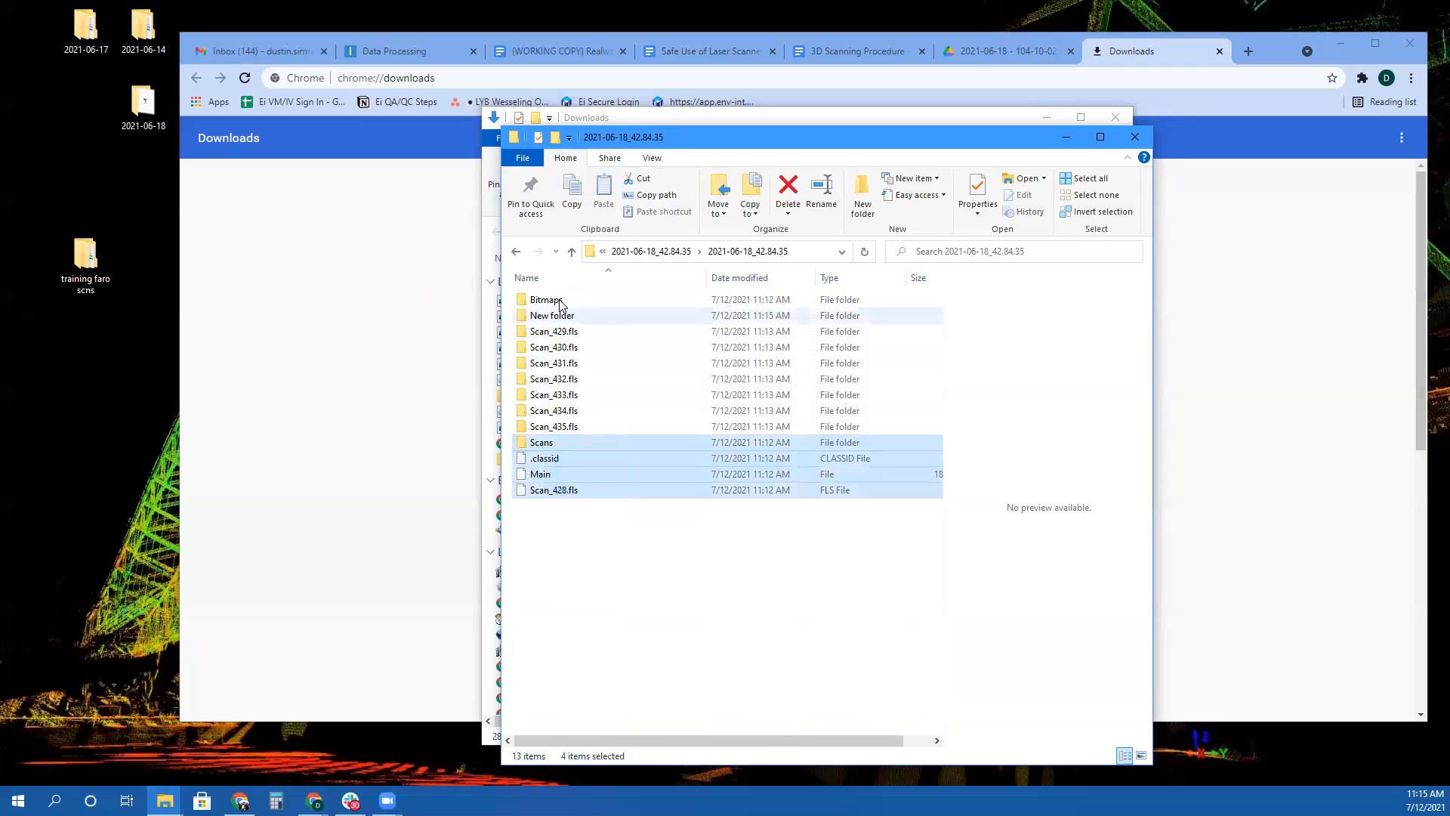
left_click(565, 303, "ctrl")
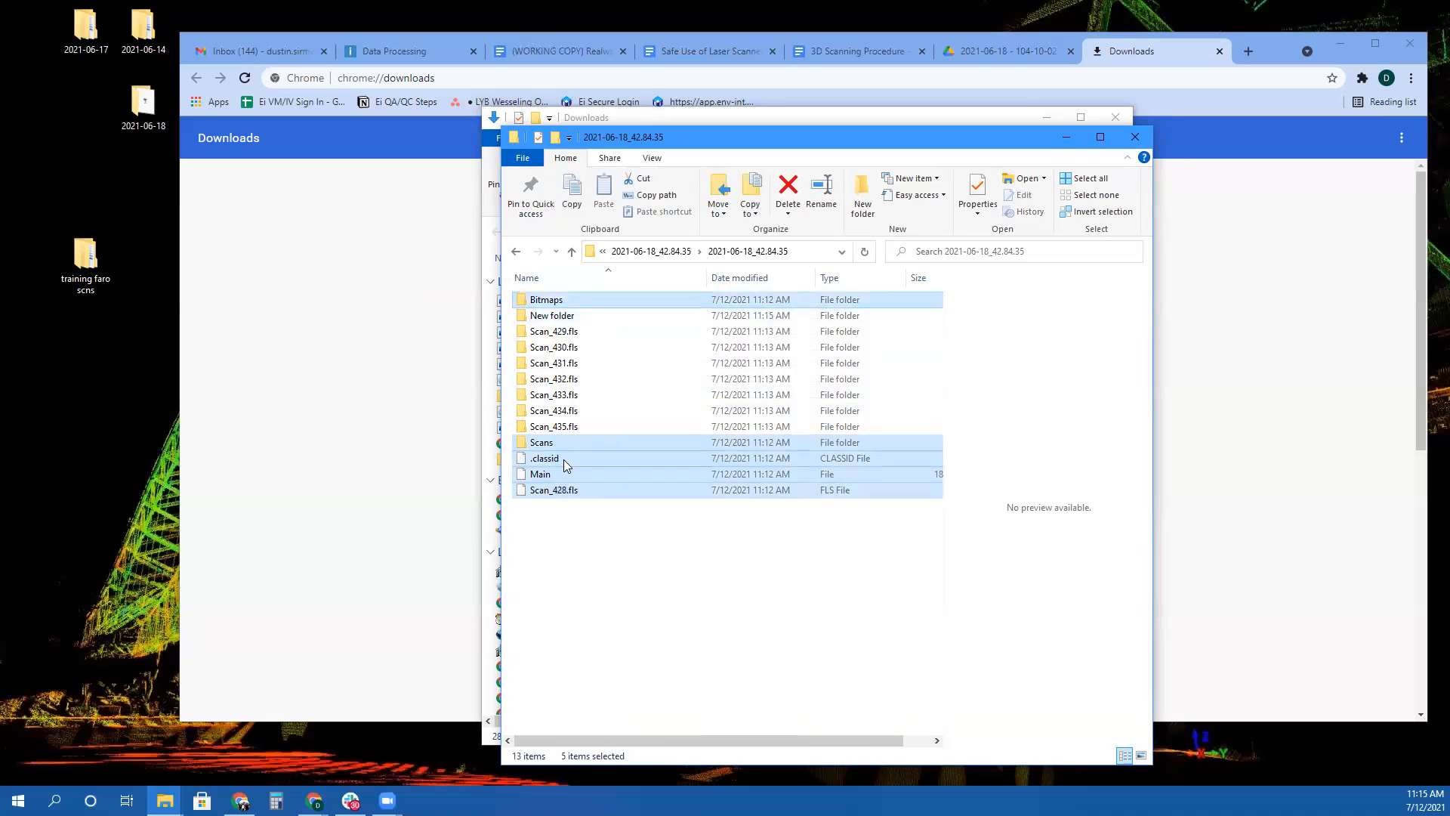
left_click_drag(564, 456, 579, 310)
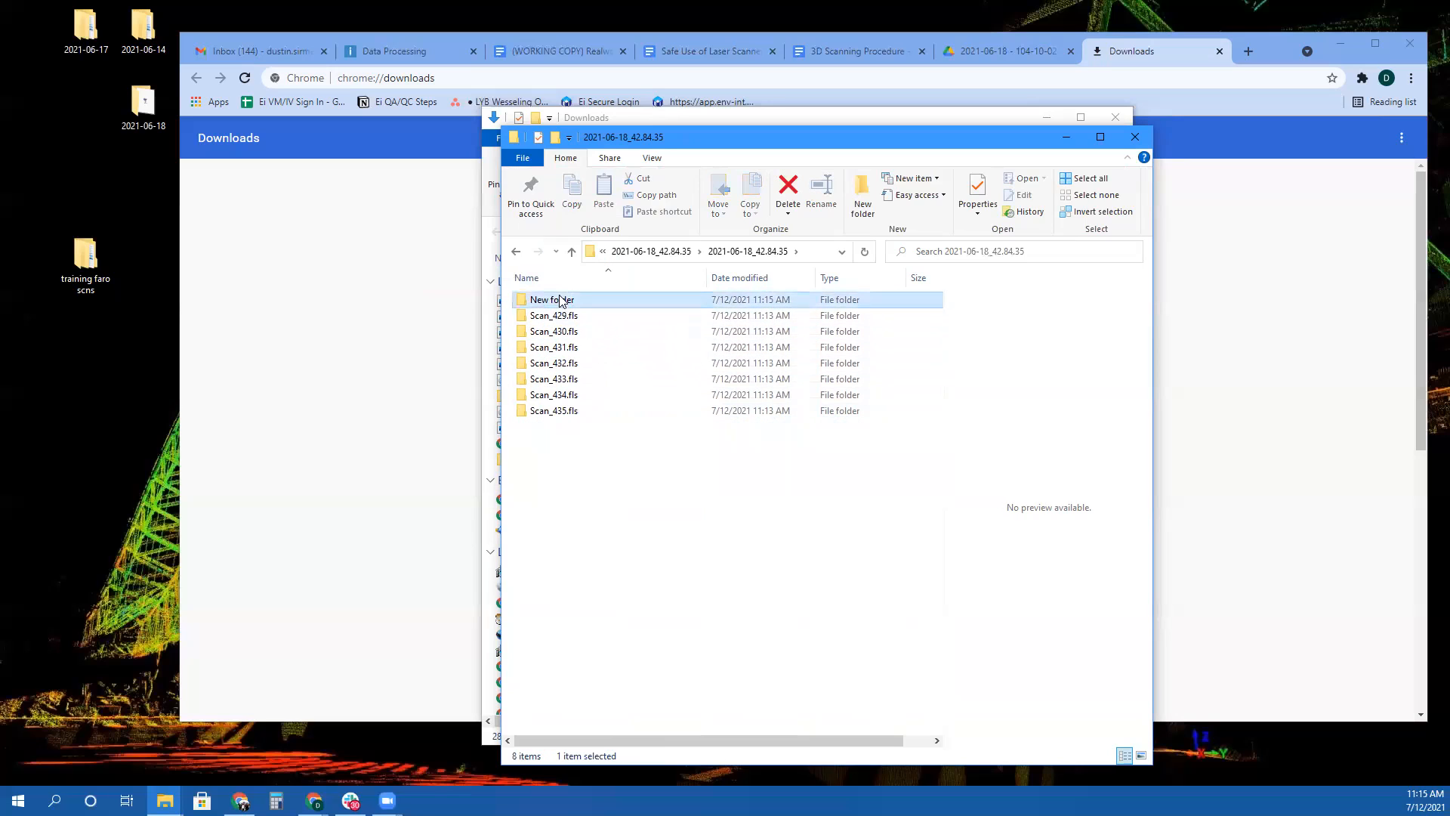
right_click(560, 300)
left_click(604, 527)
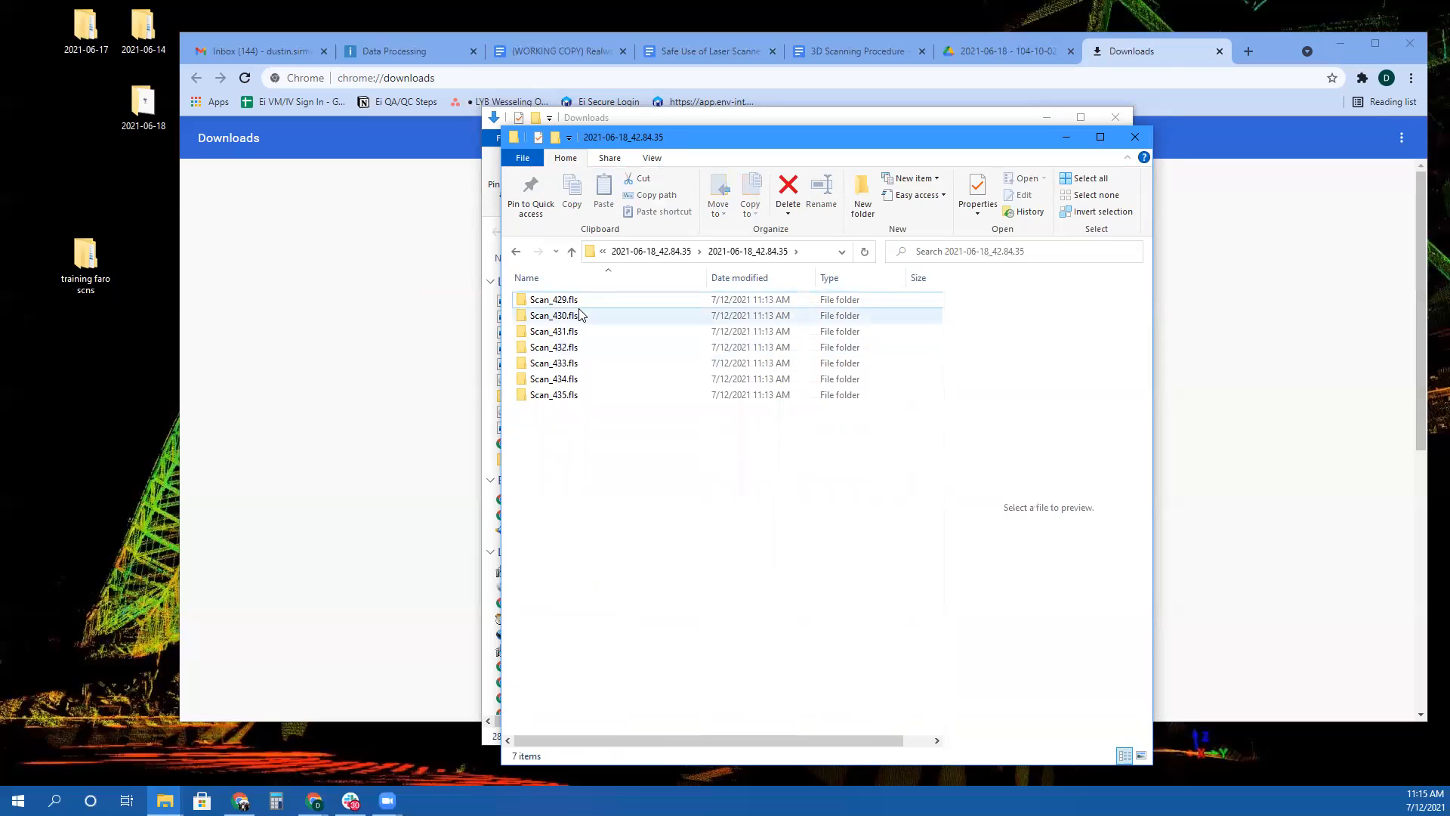
key("ctrl+z")
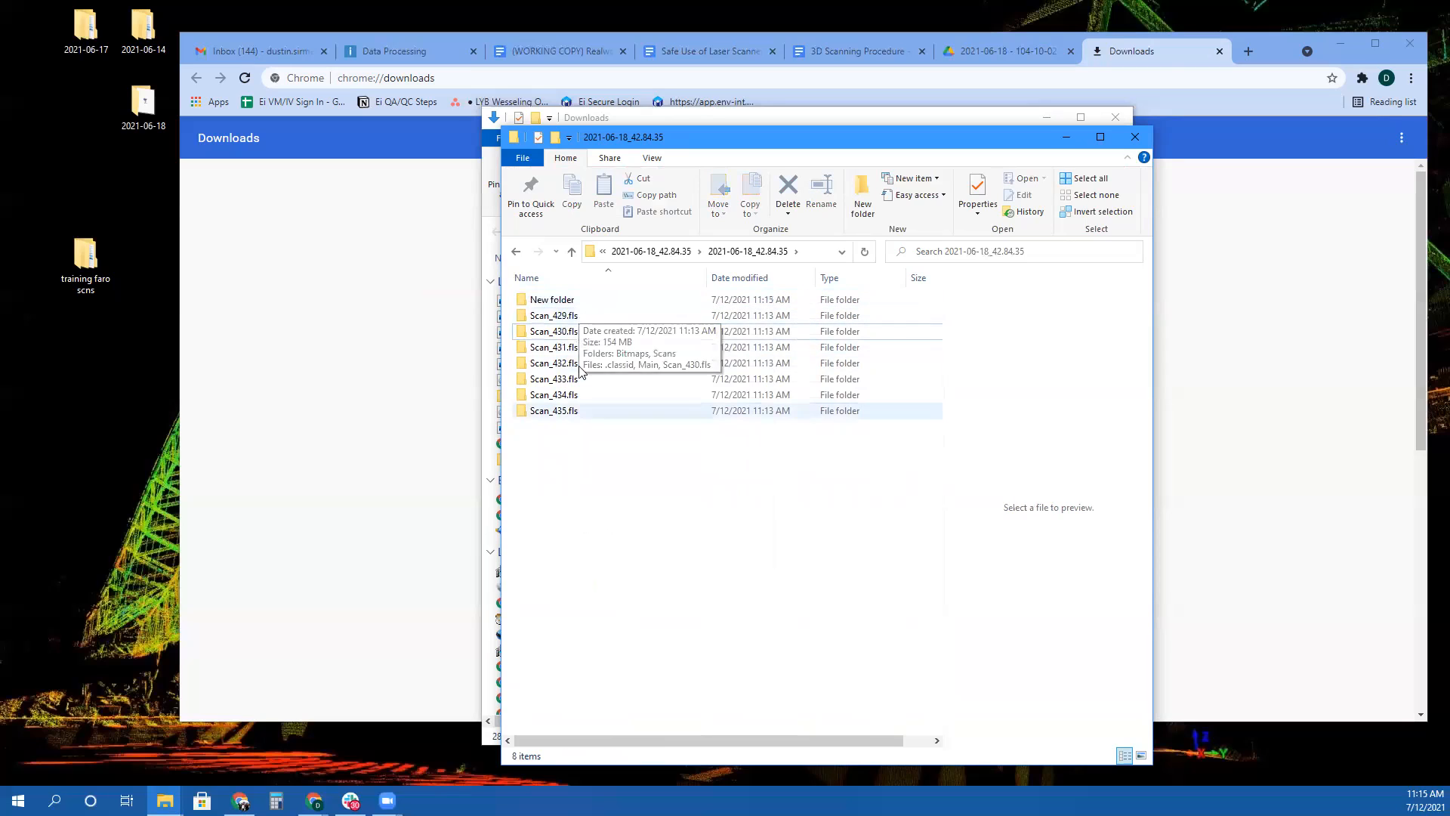
Rename the new folder in 2021-06-18_42.84.35 as Scan_428.fls
right_click(564, 303)
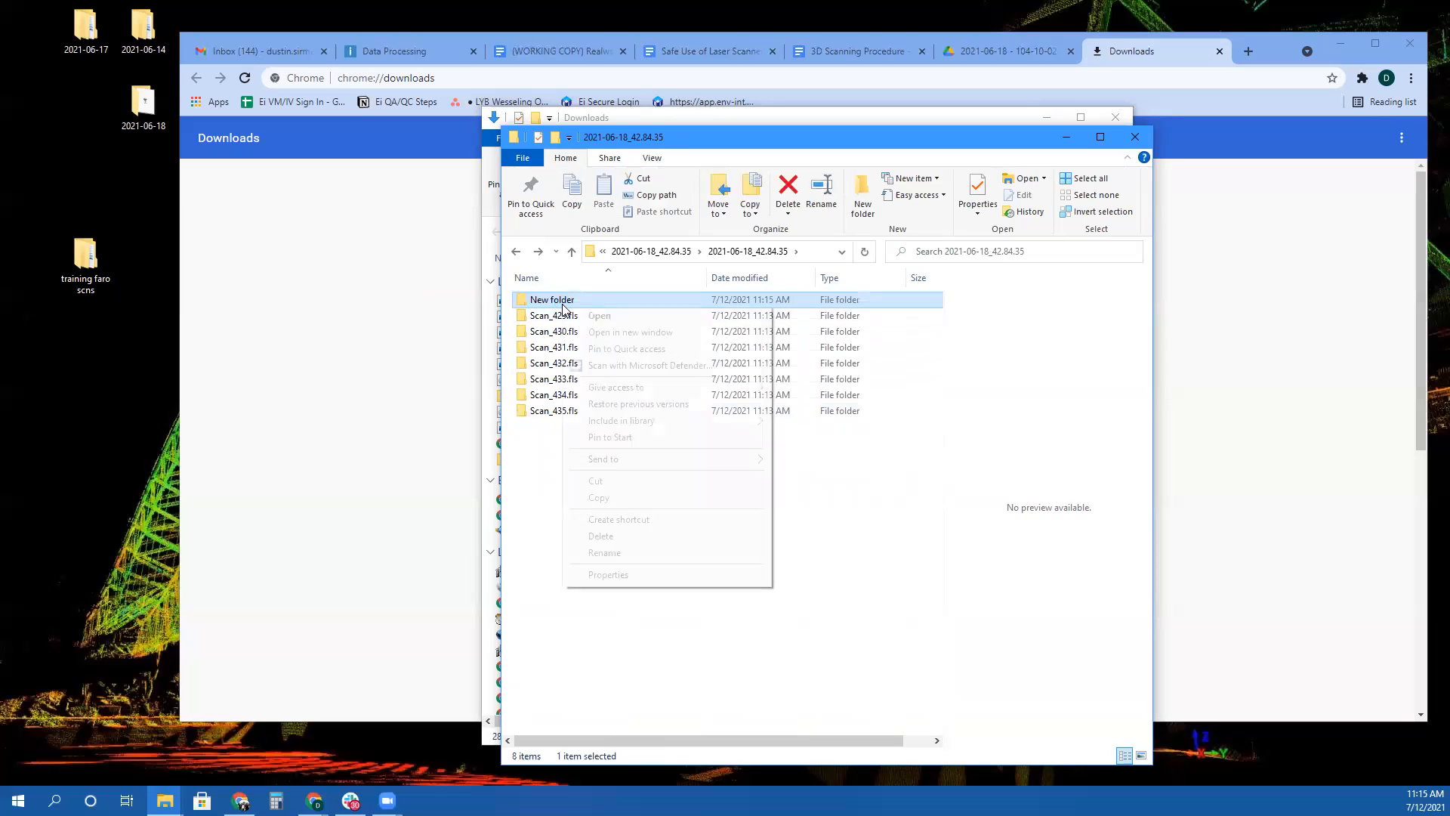
left_click(624, 552)
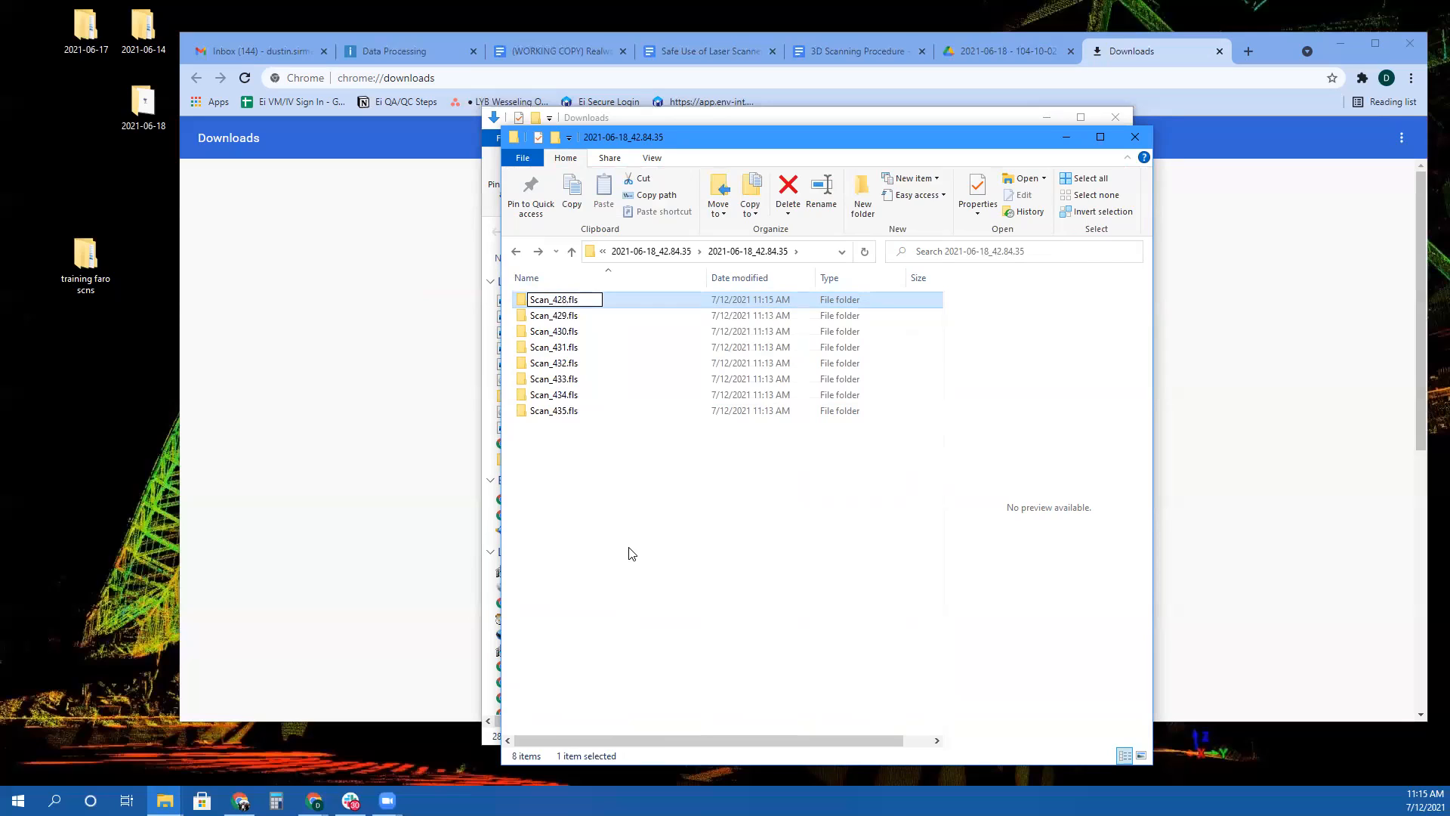
left_click(631, 554)
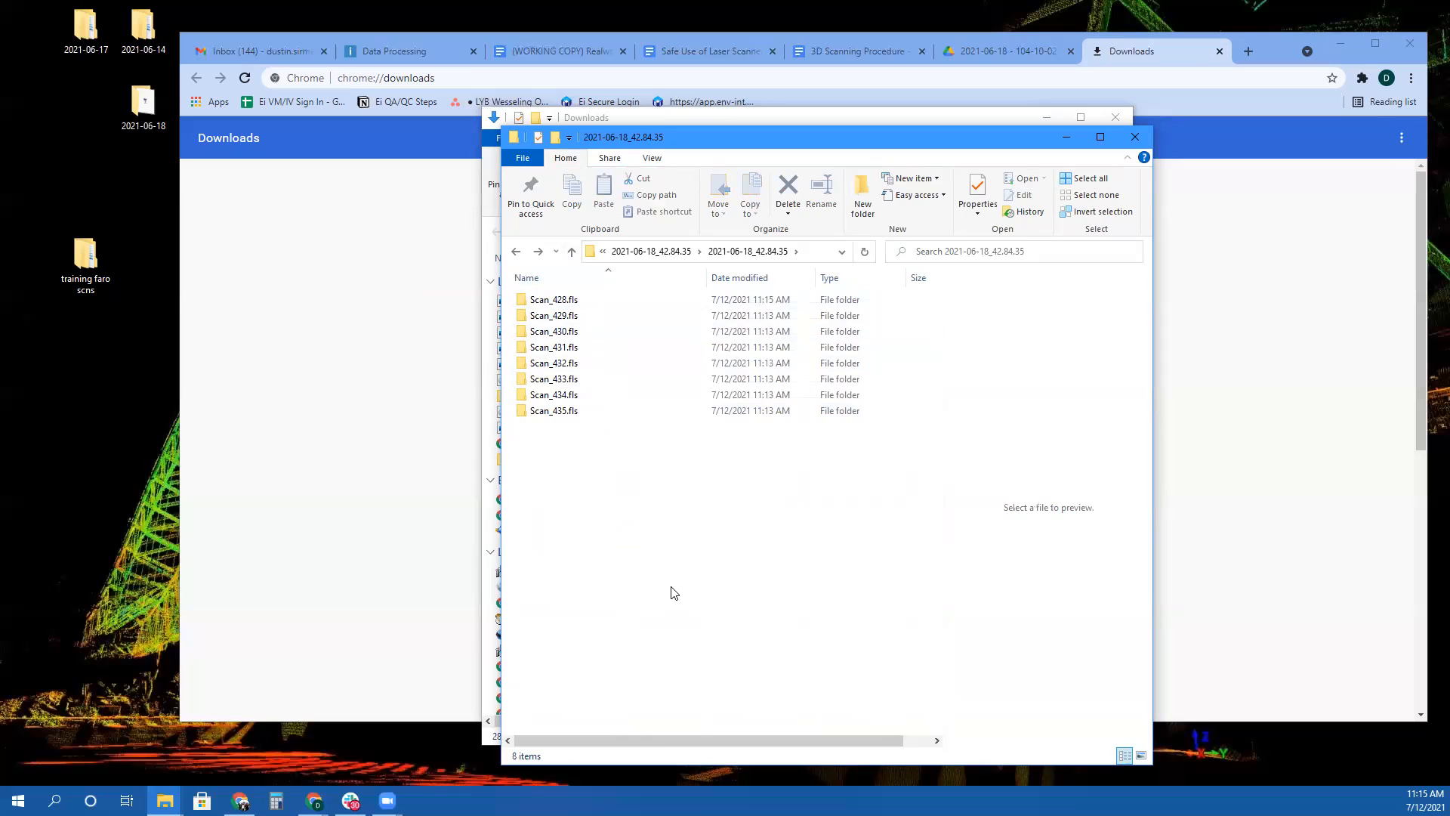
Create a new folder inside the nested 2021-06-18_43.64.45 folder, keeping its default name
key("BackSpace")
key("BackSpace")
key("Down")
key("Return")
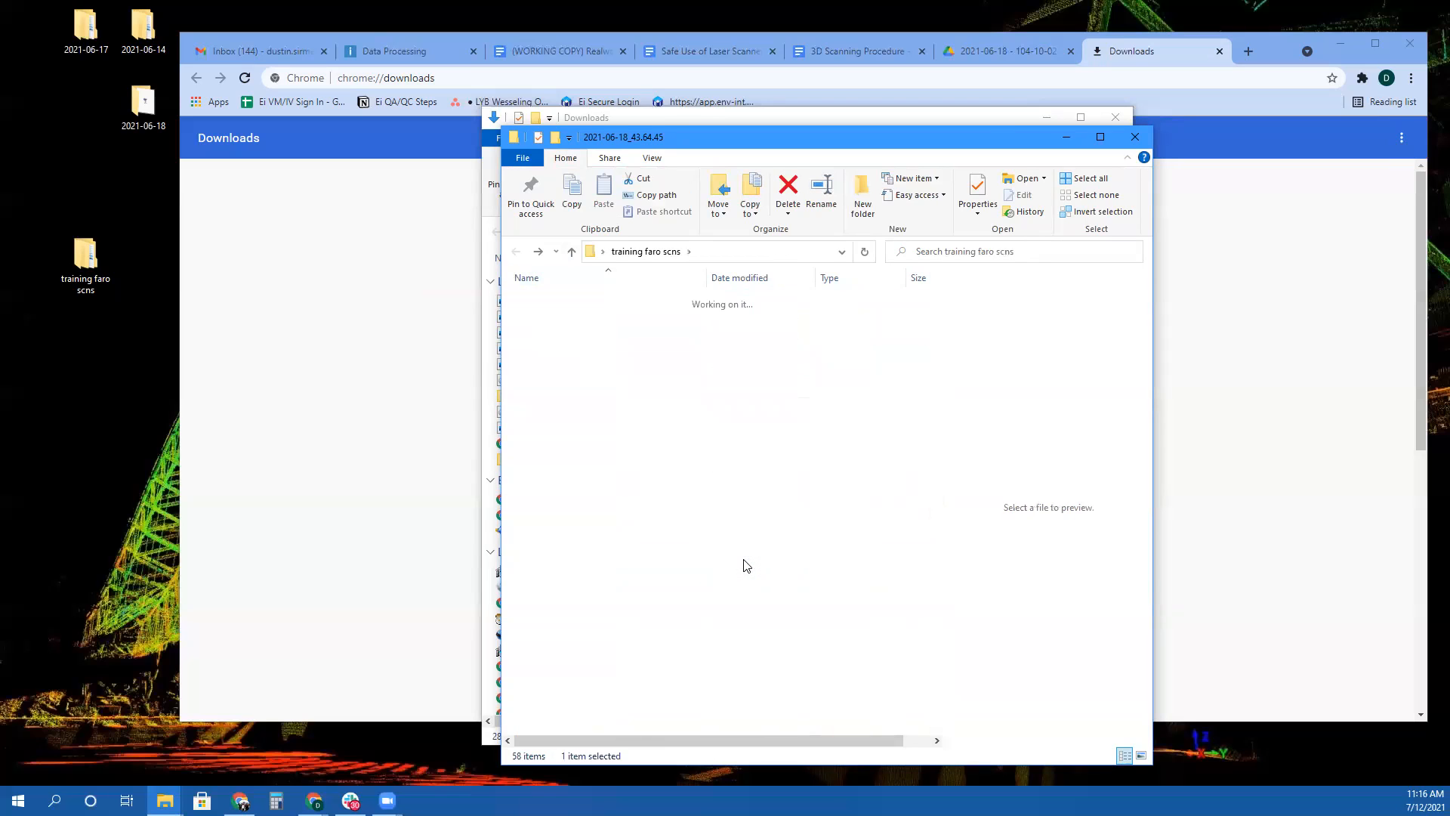
key("Return")
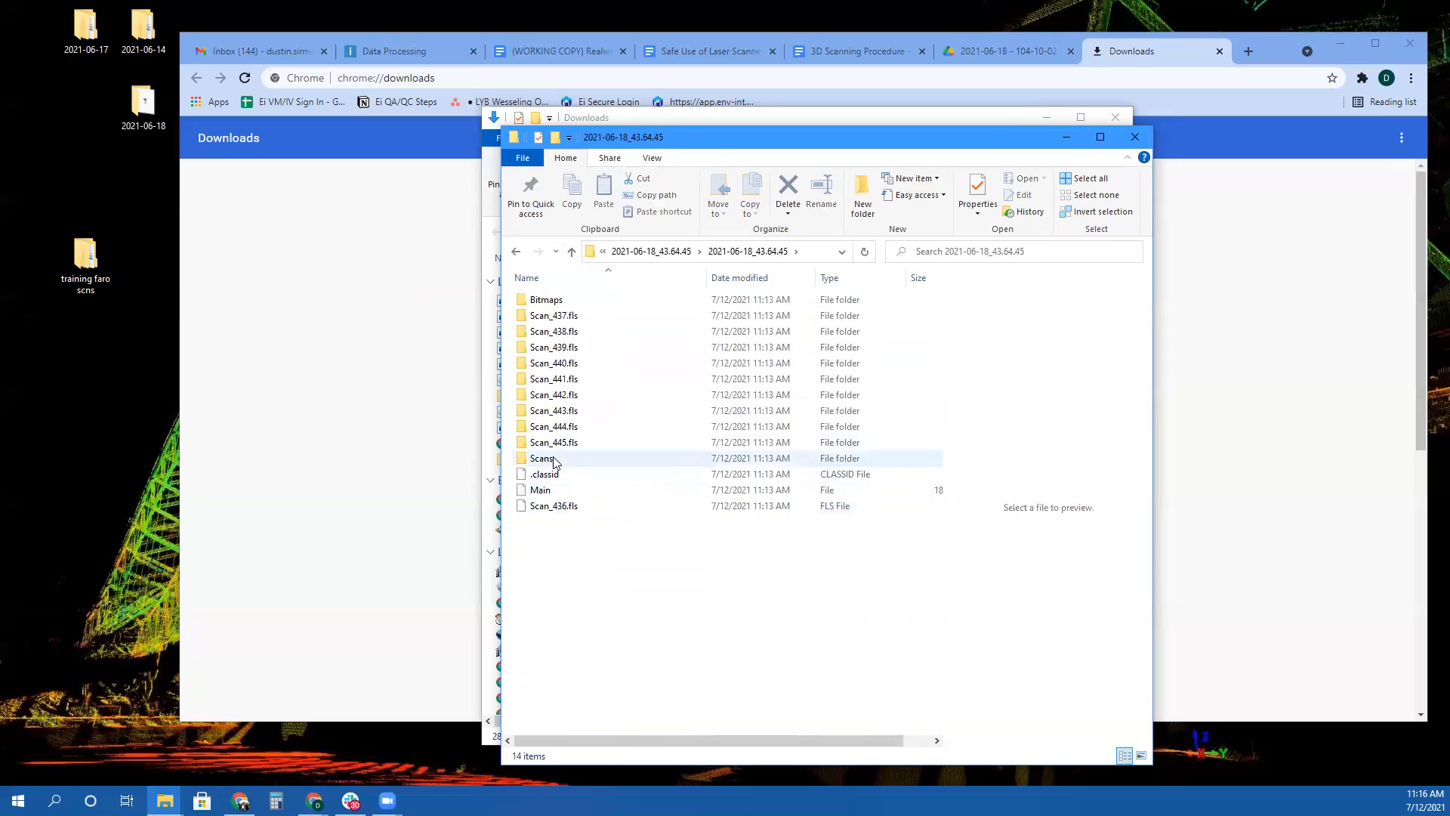
right_click(597, 556)
mouse_move(671, 736)
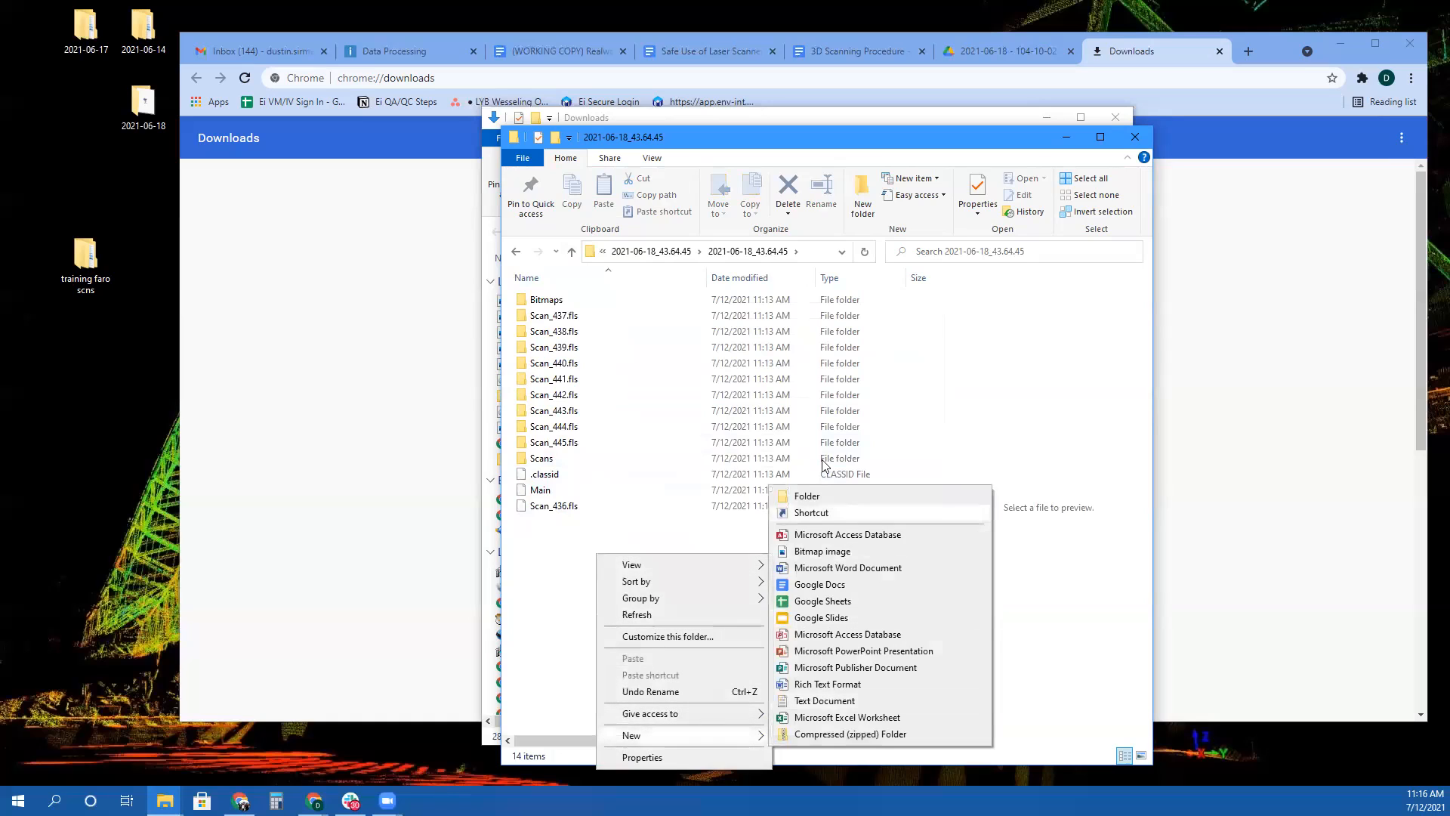
left_click(807, 496)
left_click(592, 566)
Copy the Scan_436.fls file name, then move Bitmaps, Scans, .classid, Main and Scan_436.fls into the new folder
left_click_drag(617, 556, 567, 521)
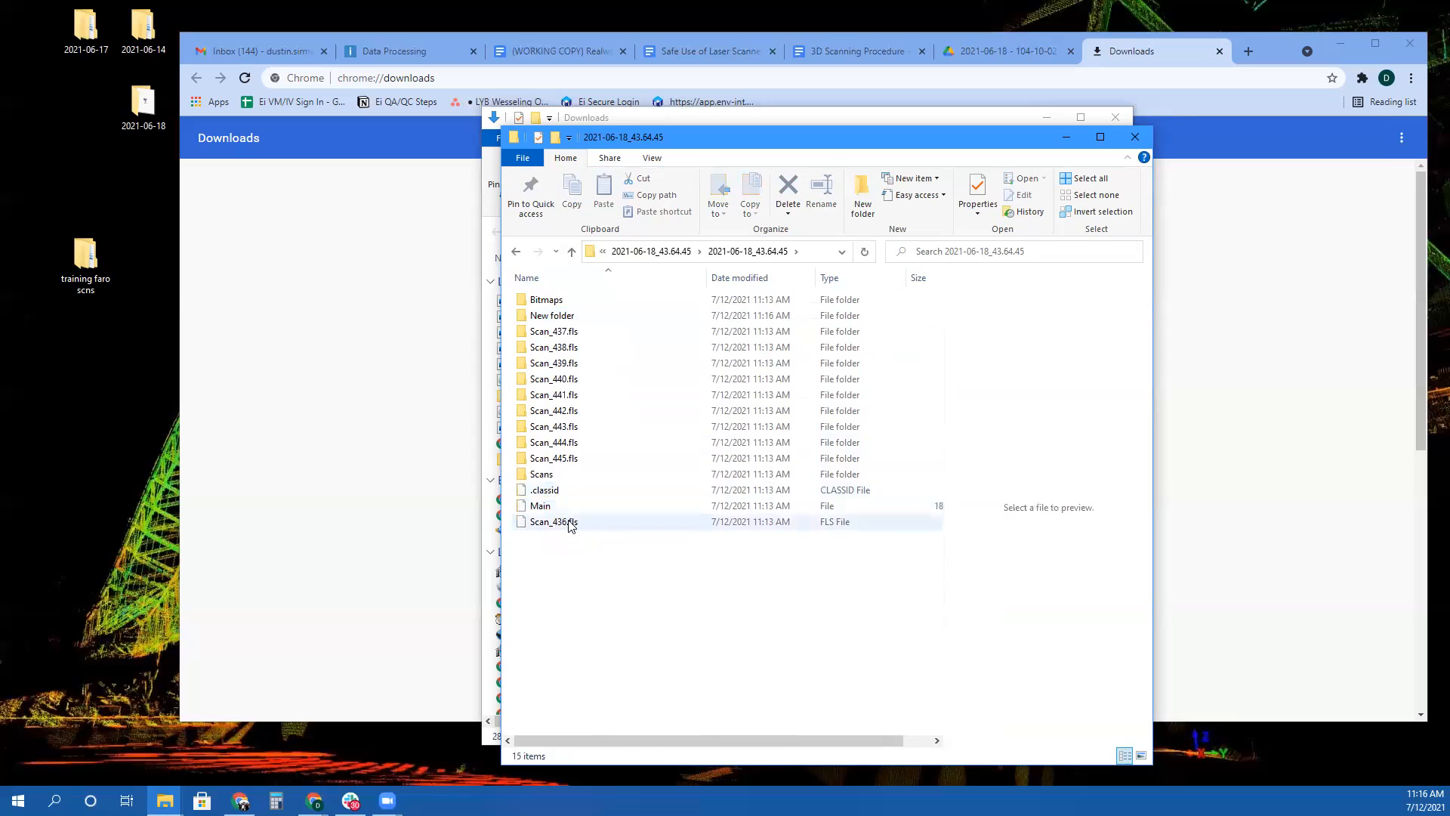
right_click(566, 521)
left_click(619, 735)
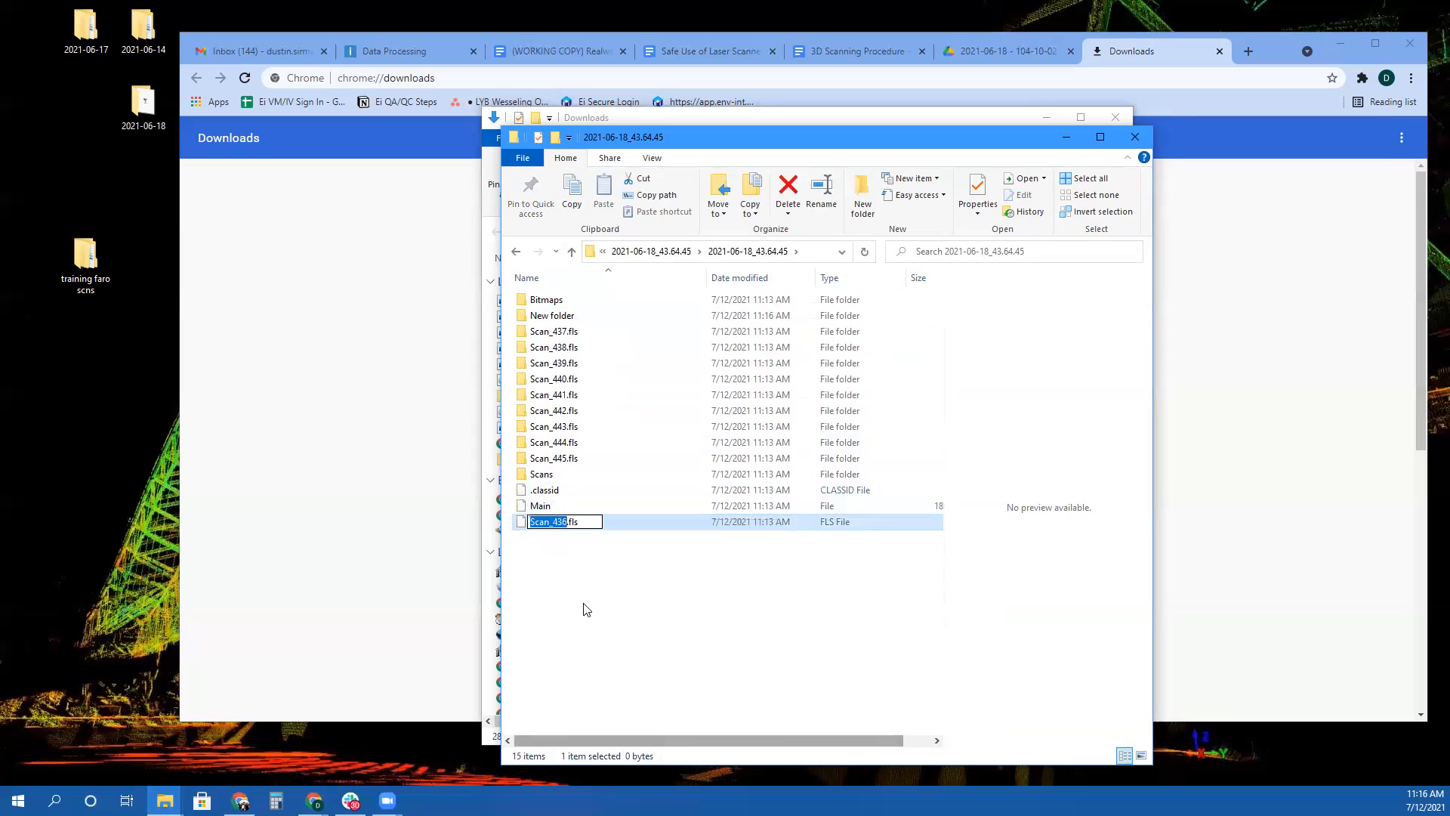
left_click_drag(636, 568, 559, 475)
left_click_drag(559, 474, 571, 316)
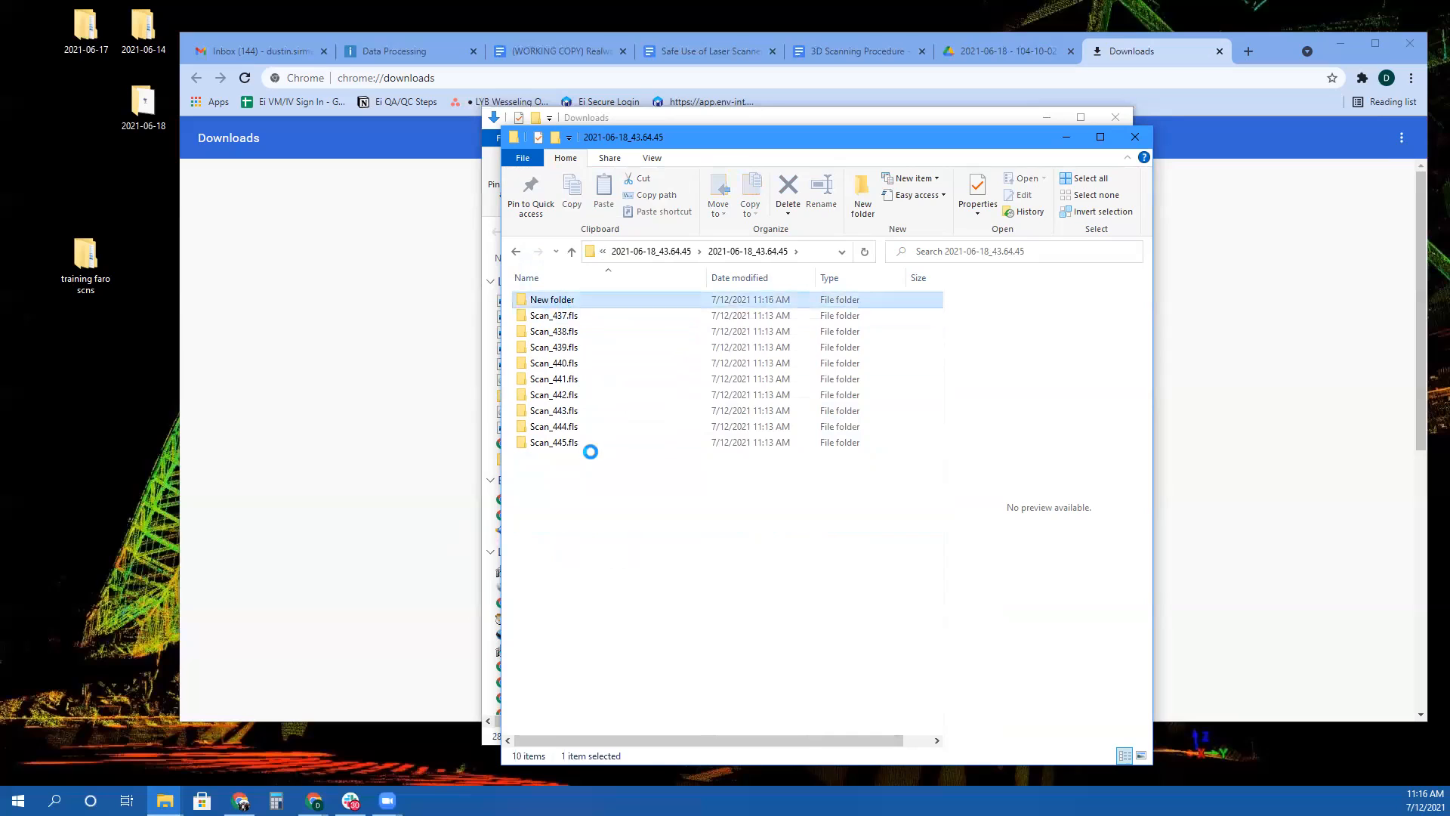
Rename the new folder in 2021-06-18_43.64.45 as Scan_436.fls
right_click(568, 300)
left_click(620, 539)
type("Scan_436.fls")
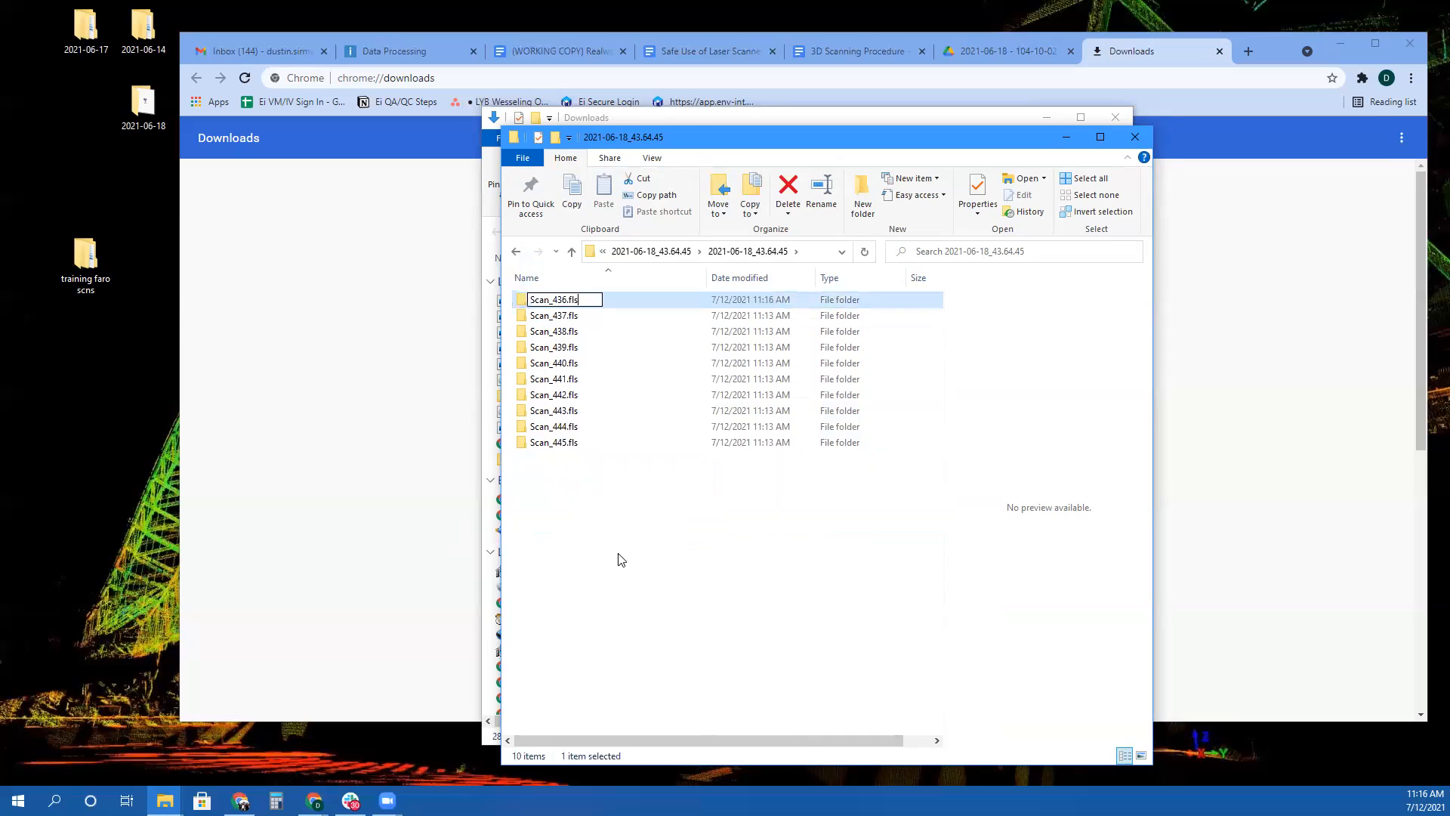
left_click(631, 576)
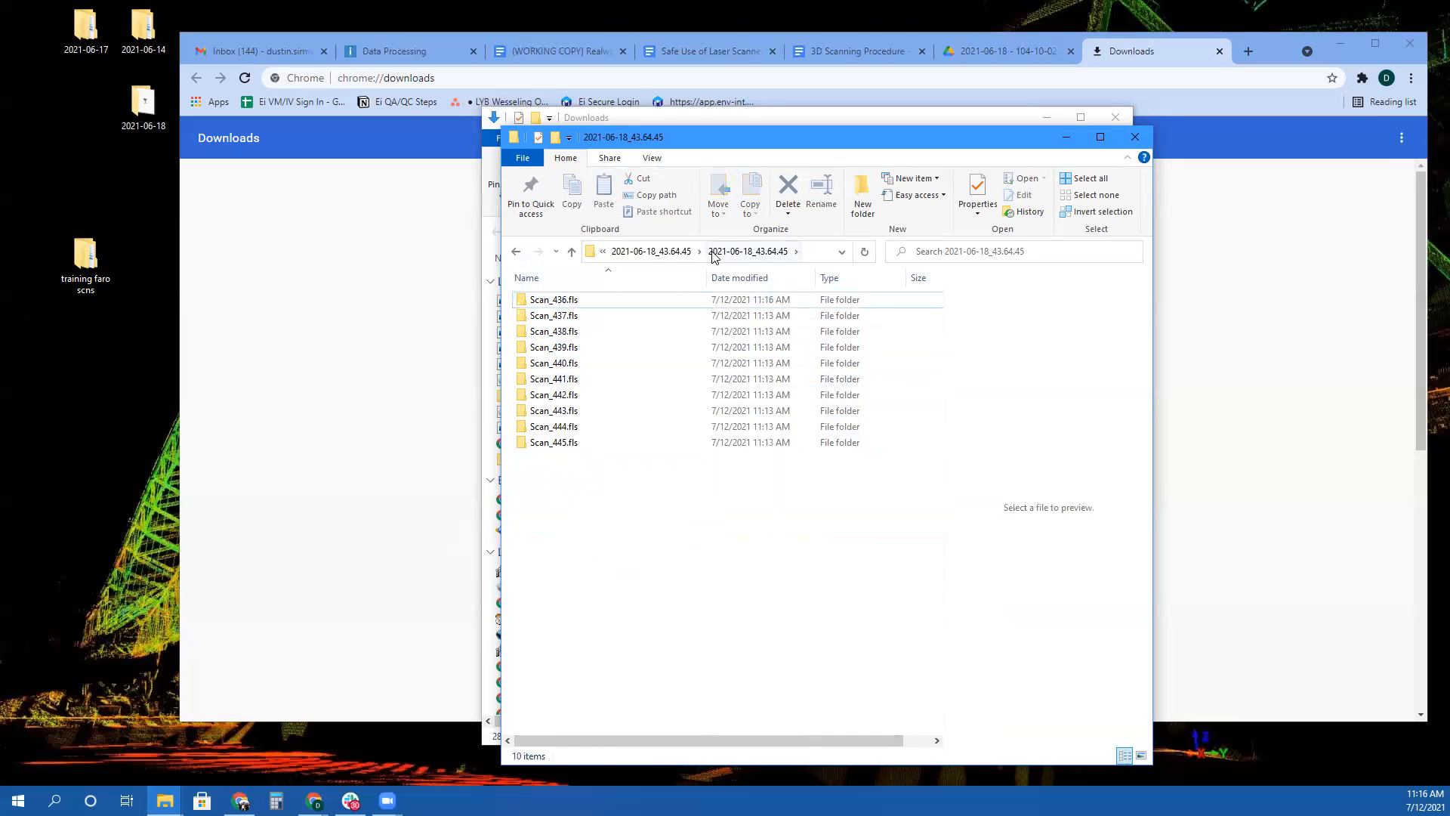
Create a new folder inside the nested 2021-06-18_44.64.48 folder
left_click(666, 254)
left_click(611, 420)
key("alt+Left")
key("alt+Left")
key("alt+Left")
key("Down")
key("Return")
key("Down")
key("Return")
right_click(575, 446)
mouse_move(703, 627)
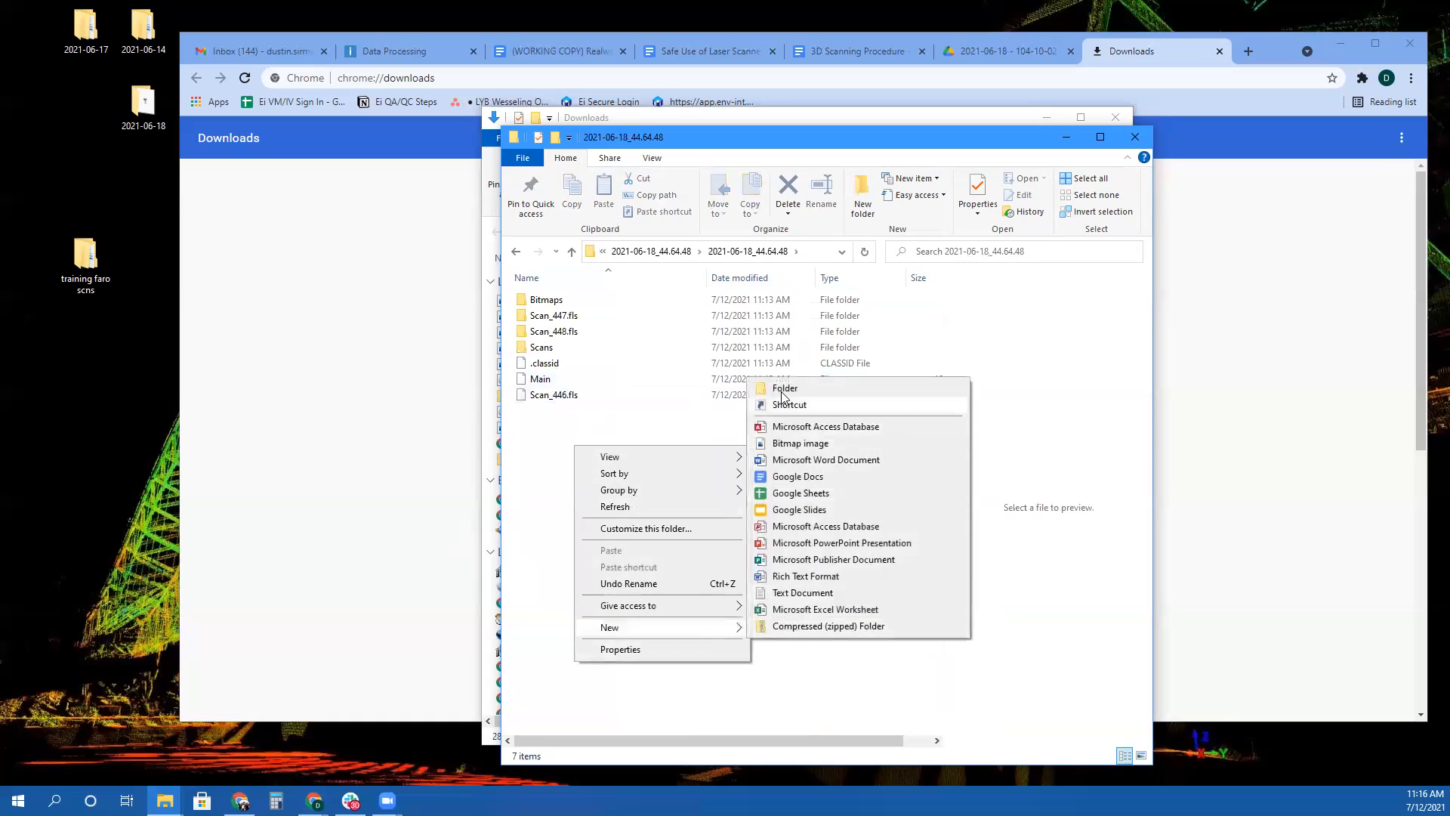
left_click(786, 387)
Move the loose Bitmaps, Scans, .classid, Main and Scan_446.fls items into the new folder
left_click_drag(609, 539, 537, 356)
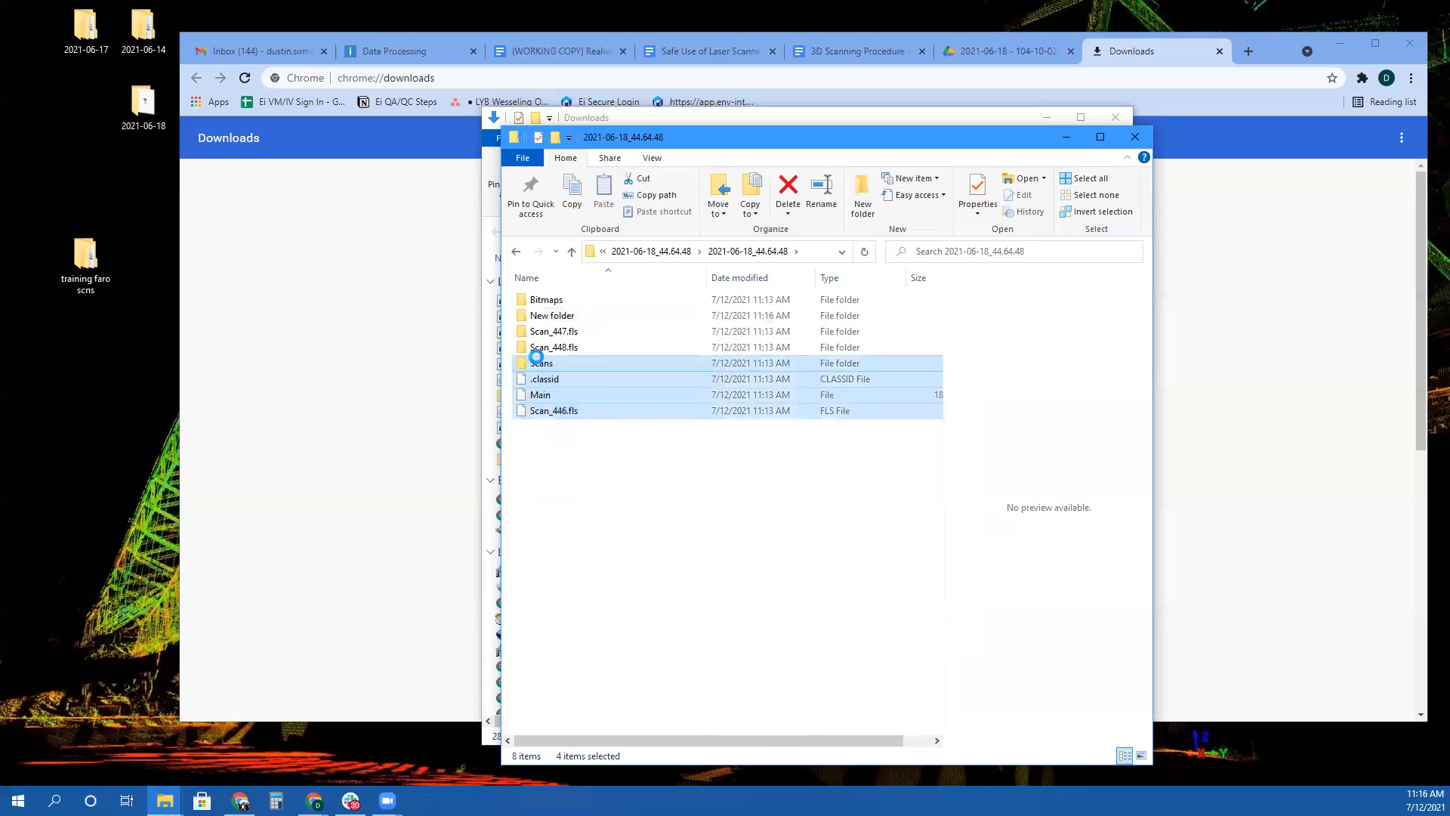
left_click(555, 305, "ctrl")
left_click_drag(567, 304, 582, 315)
Rename the new folder in 2021-06-18_44.64.48 as Scan_446.fls
right_click(555, 303)
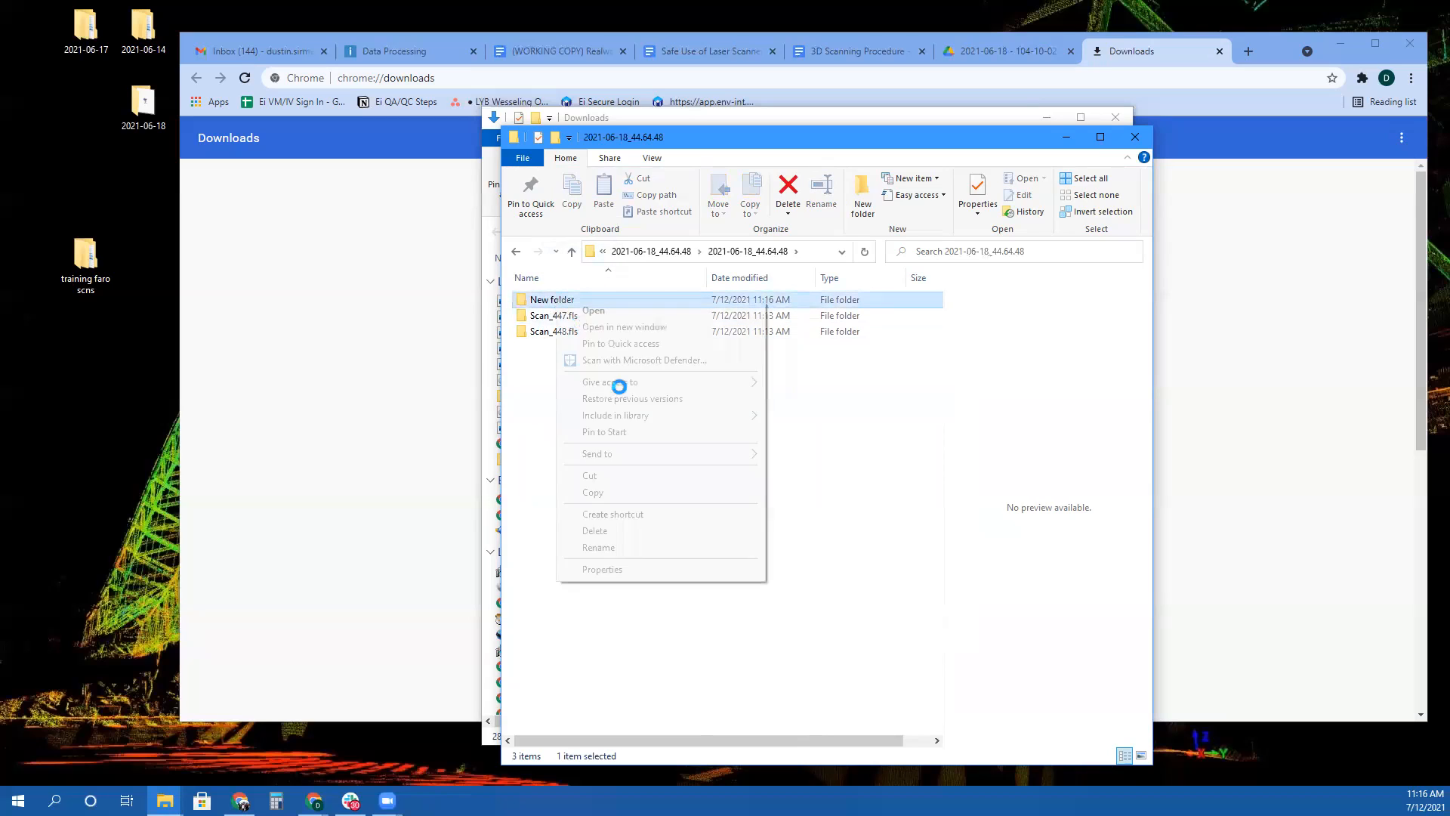
left_click(607, 552)
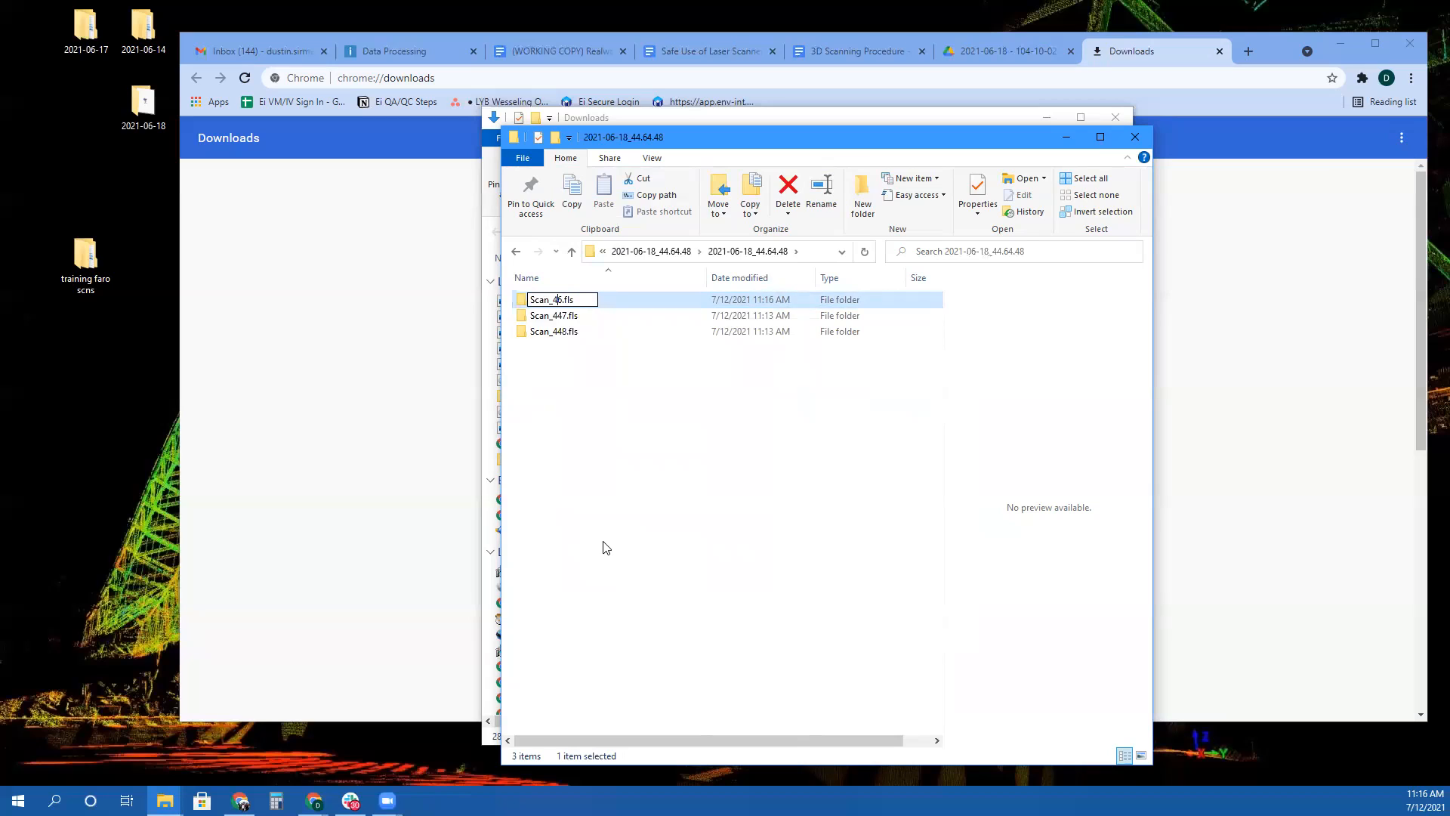
left_click(597, 538)
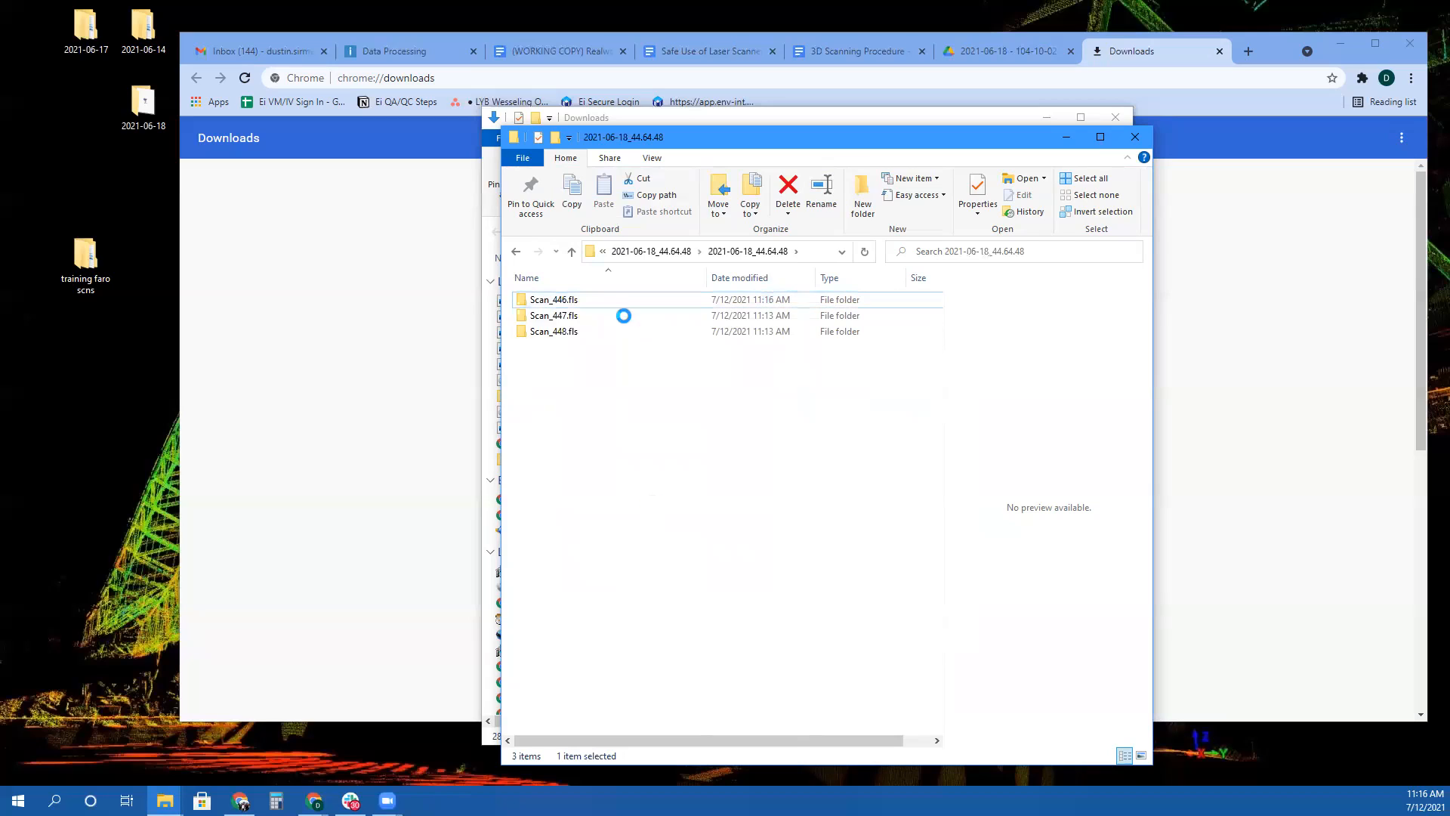
Create a new folder inside the nested 2021-06-18_44.94.50 folder, keeping its default name
key("alt+Left")
key("alt+Left")
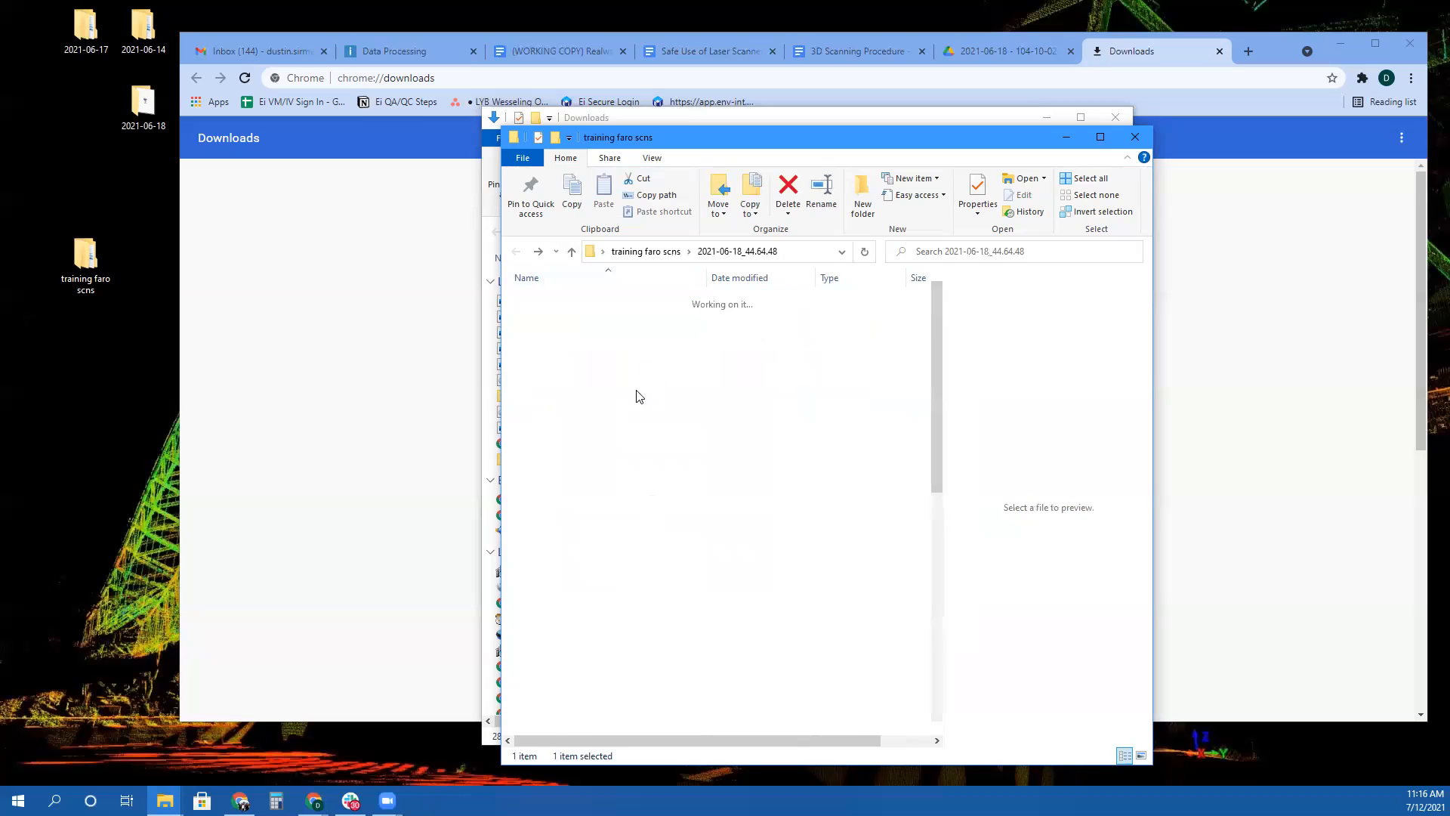
double_click(638, 417)
key("Down")
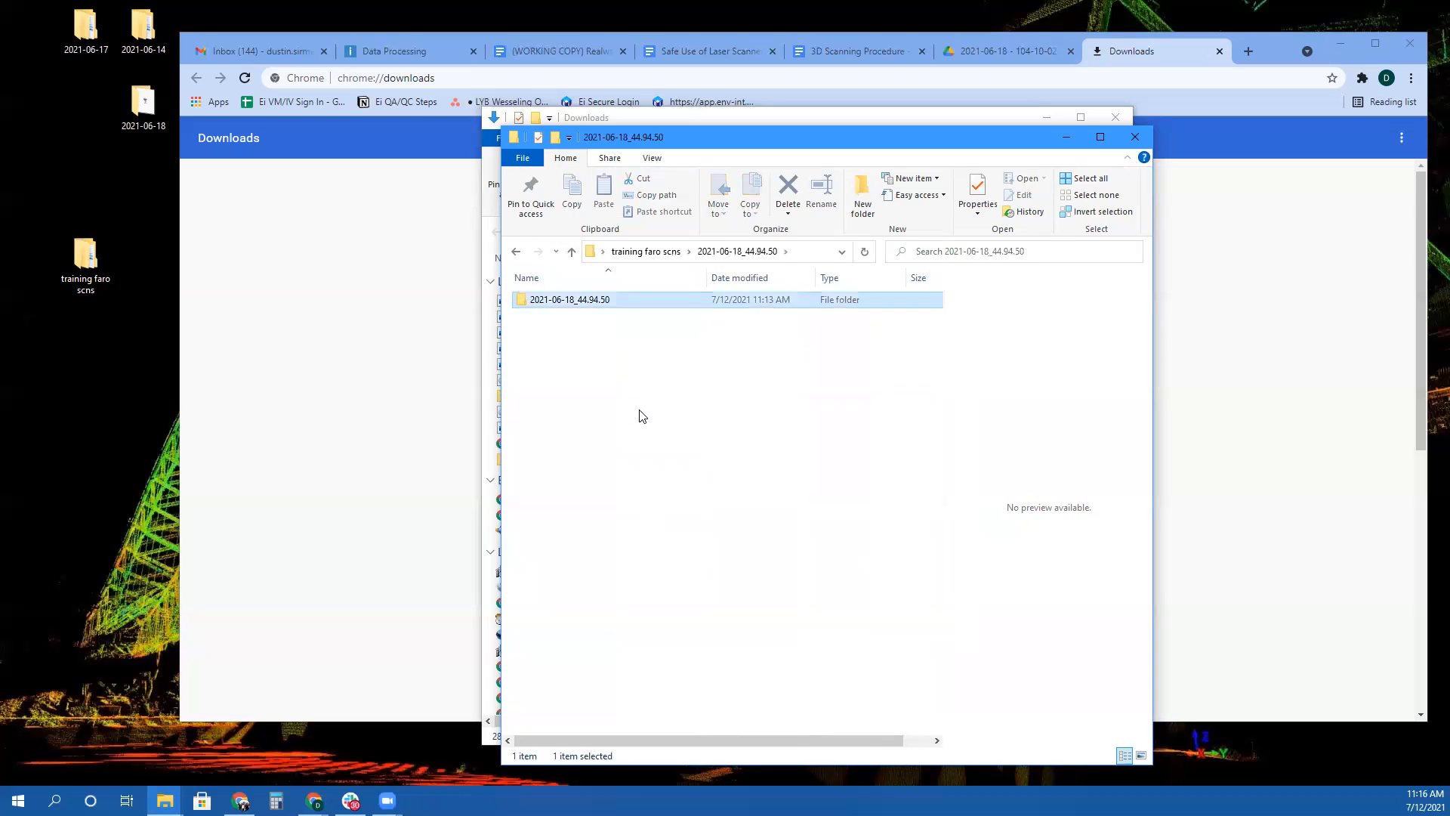
key("Return")
right_click(603, 477)
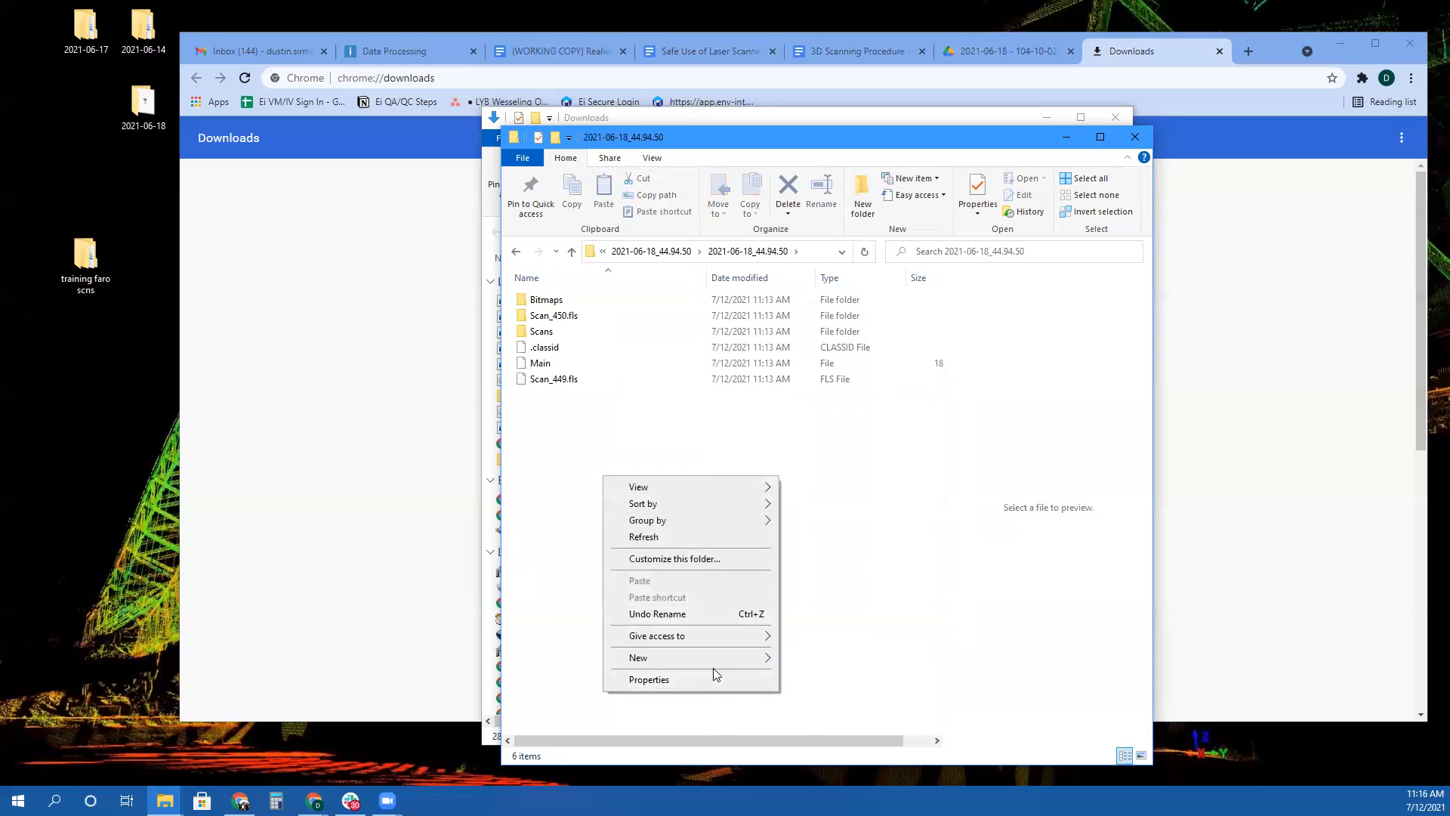
mouse_move(737, 659)
left_click(813, 418)
key("Return")
Move the loose Bitmaps, Scans, .classid, Main and Scan_449.fls items into the new folder
left_click_drag(622, 467, 545, 351)
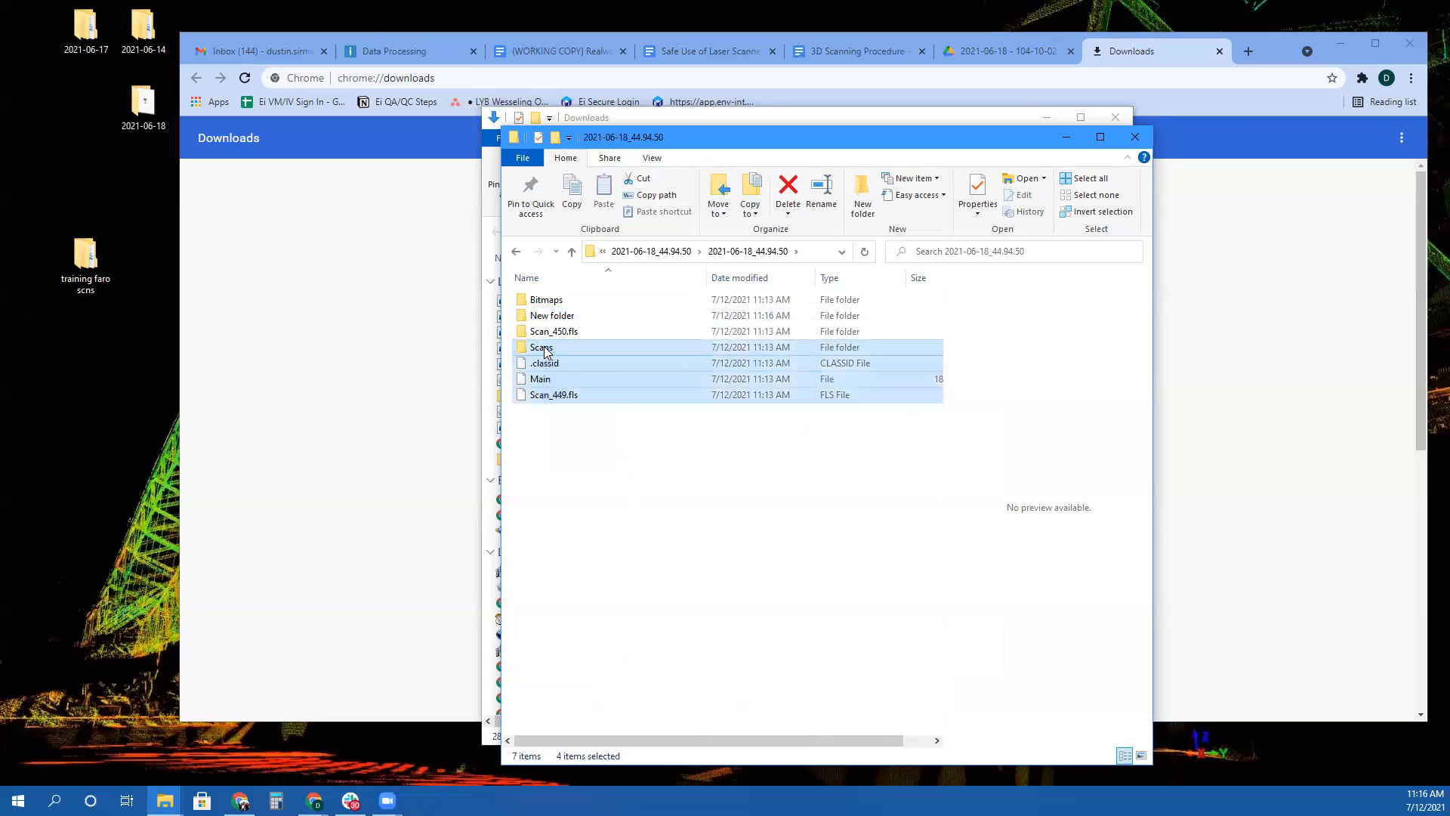
left_click_drag(583, 301, 563, 316)
left_click(561, 304)
Rename the new folder in 2021-06-18_44.94.50 to match the scan file it contains
right_click(562, 304)
left_click(623, 550)
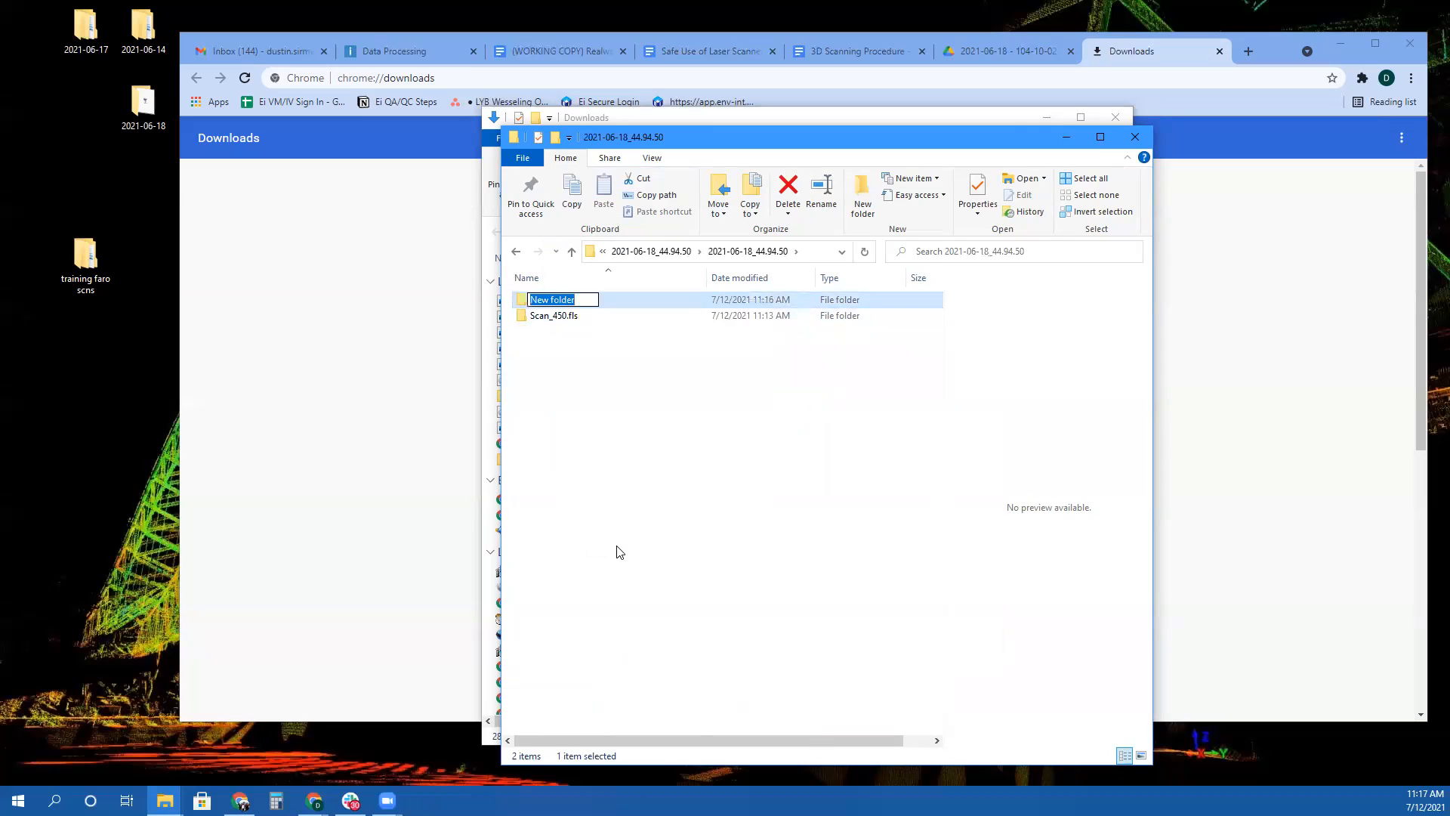
type("Scan_436.fls")
left_click(651, 377)
Create a new folder inside the nested 2021-06-18_45.10.00 folder
key("BackSpace")
key("BackSpace")
key("Down")
key("Return")
key("Down")
key("Return")
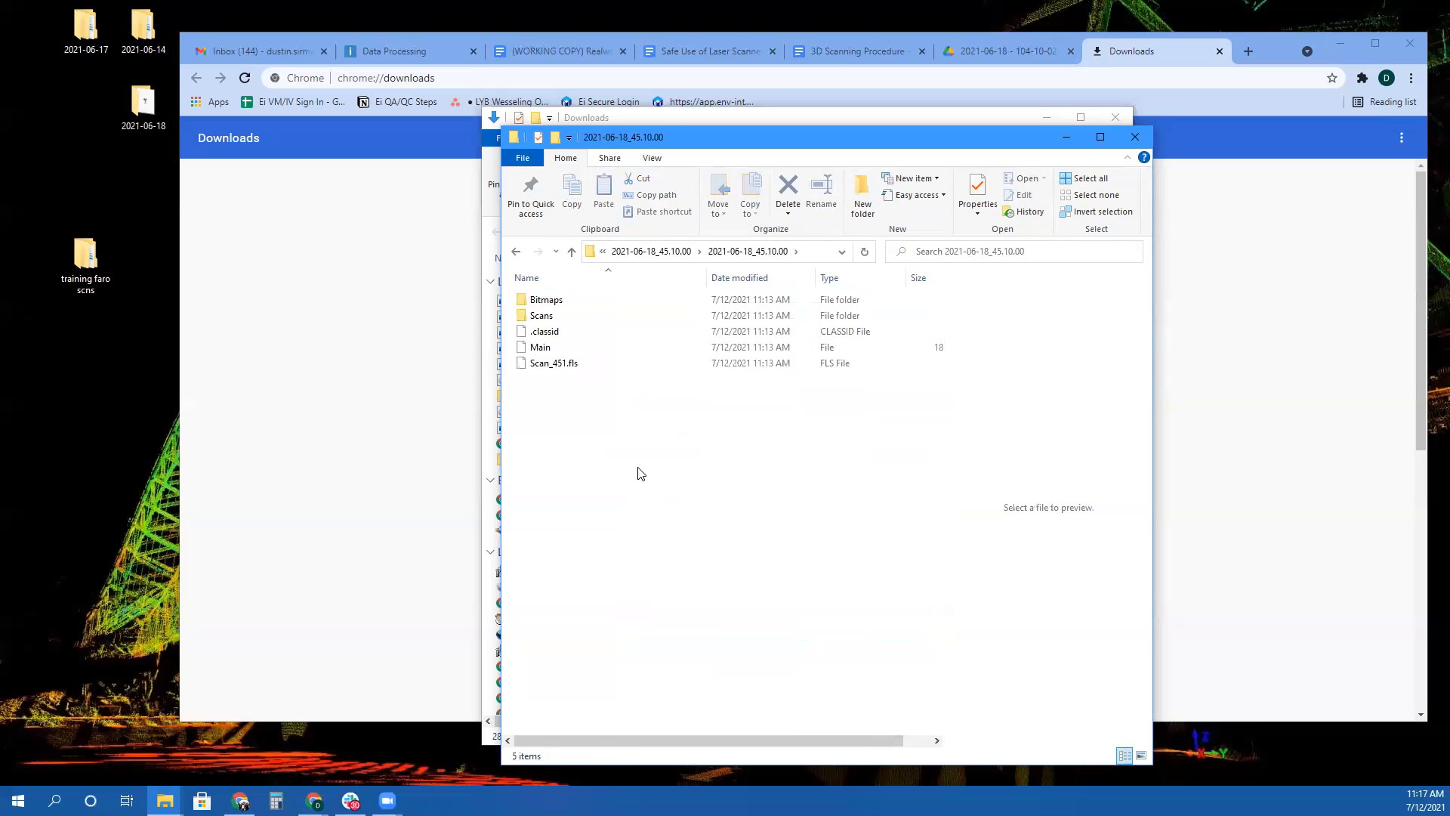
right_click(638, 469)
mouse_move(768, 654)
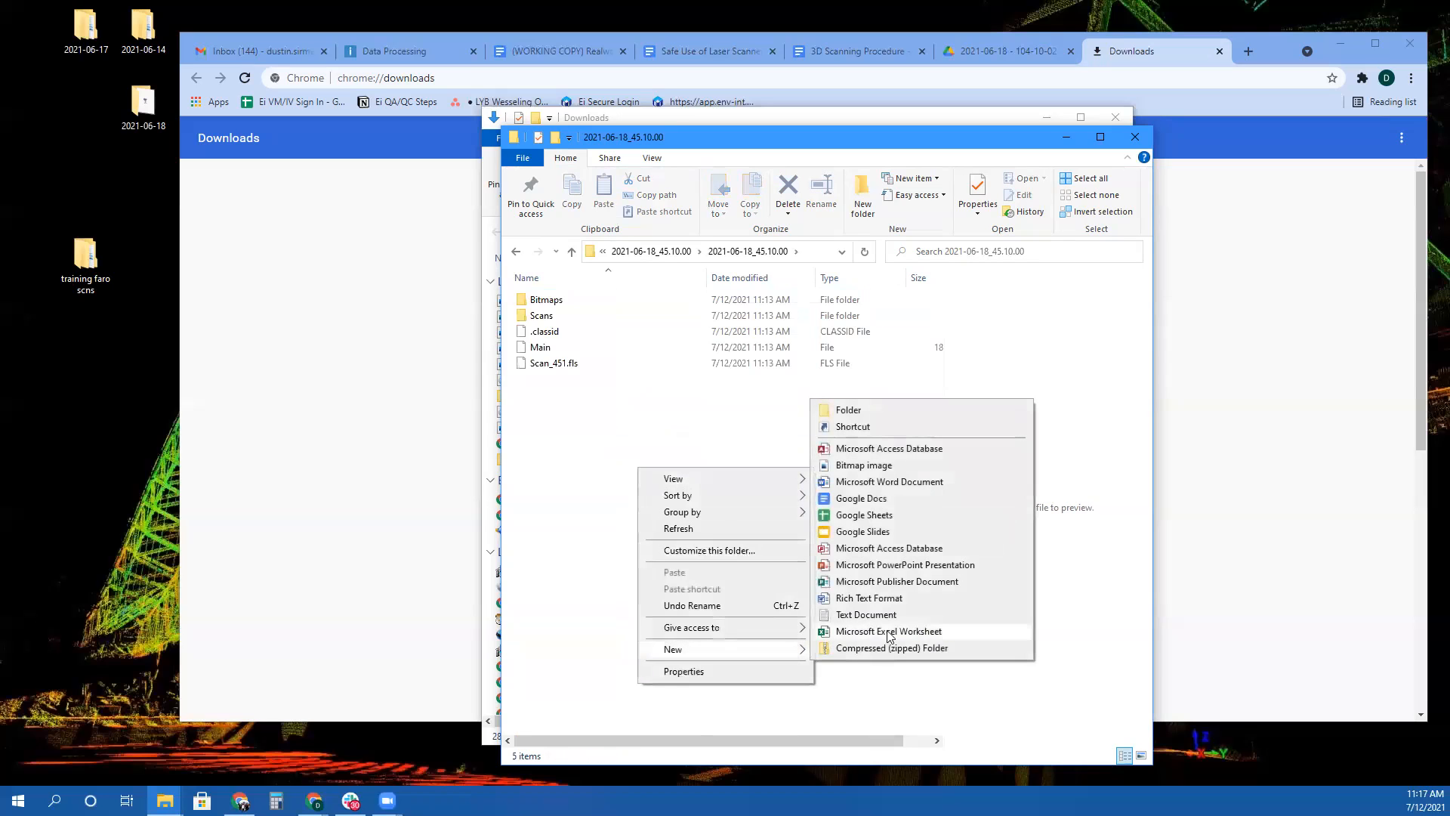
left_click(863, 411)
Move the loose Bitmaps, Scans, .classid, Main and Scan_451.fls items into the new folder and rename it Scan_451.fls
left_click(625, 464)
left_click_drag(625, 464, 552, 315)
right_click(559, 314)
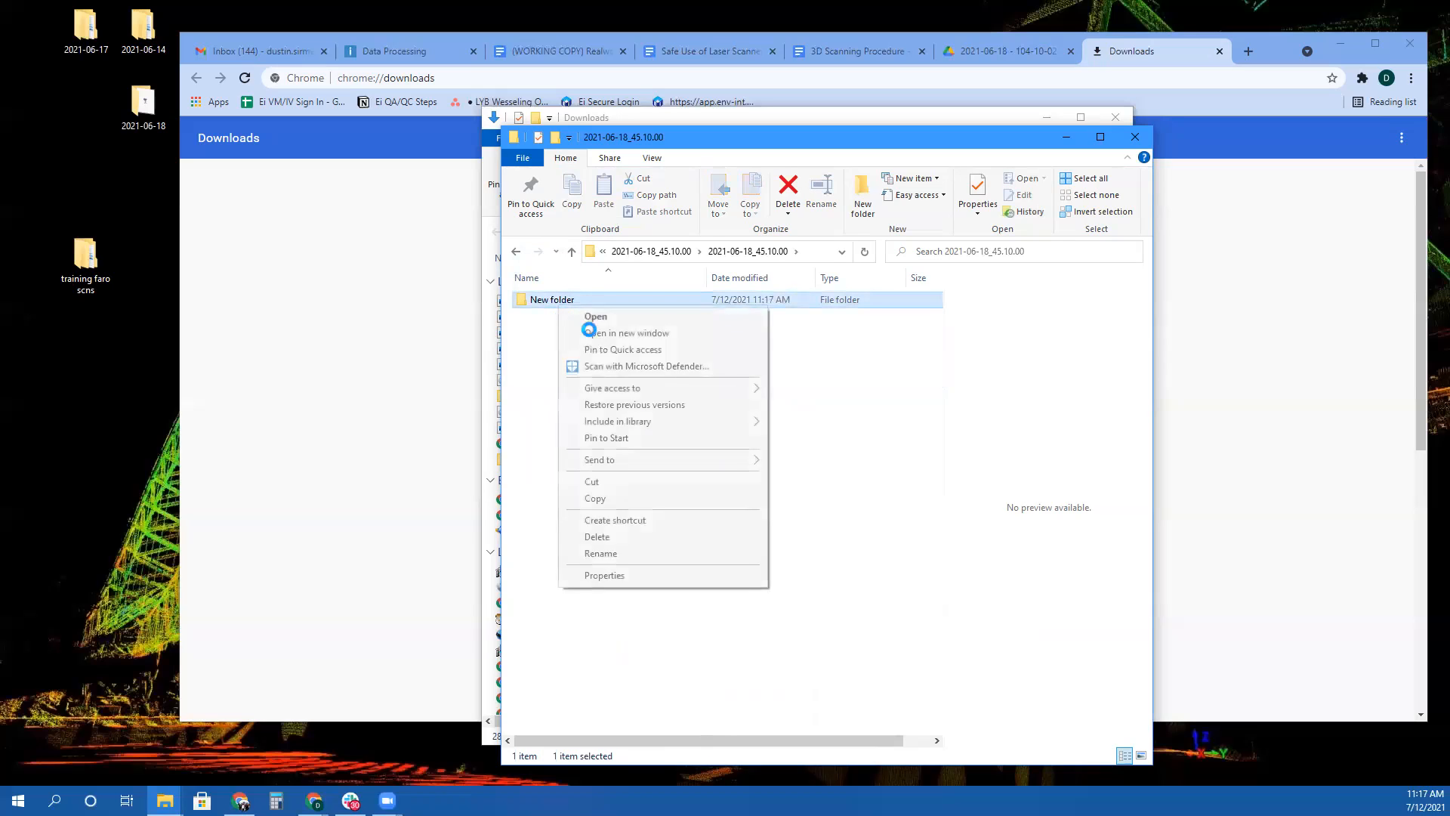
left_click(650, 556)
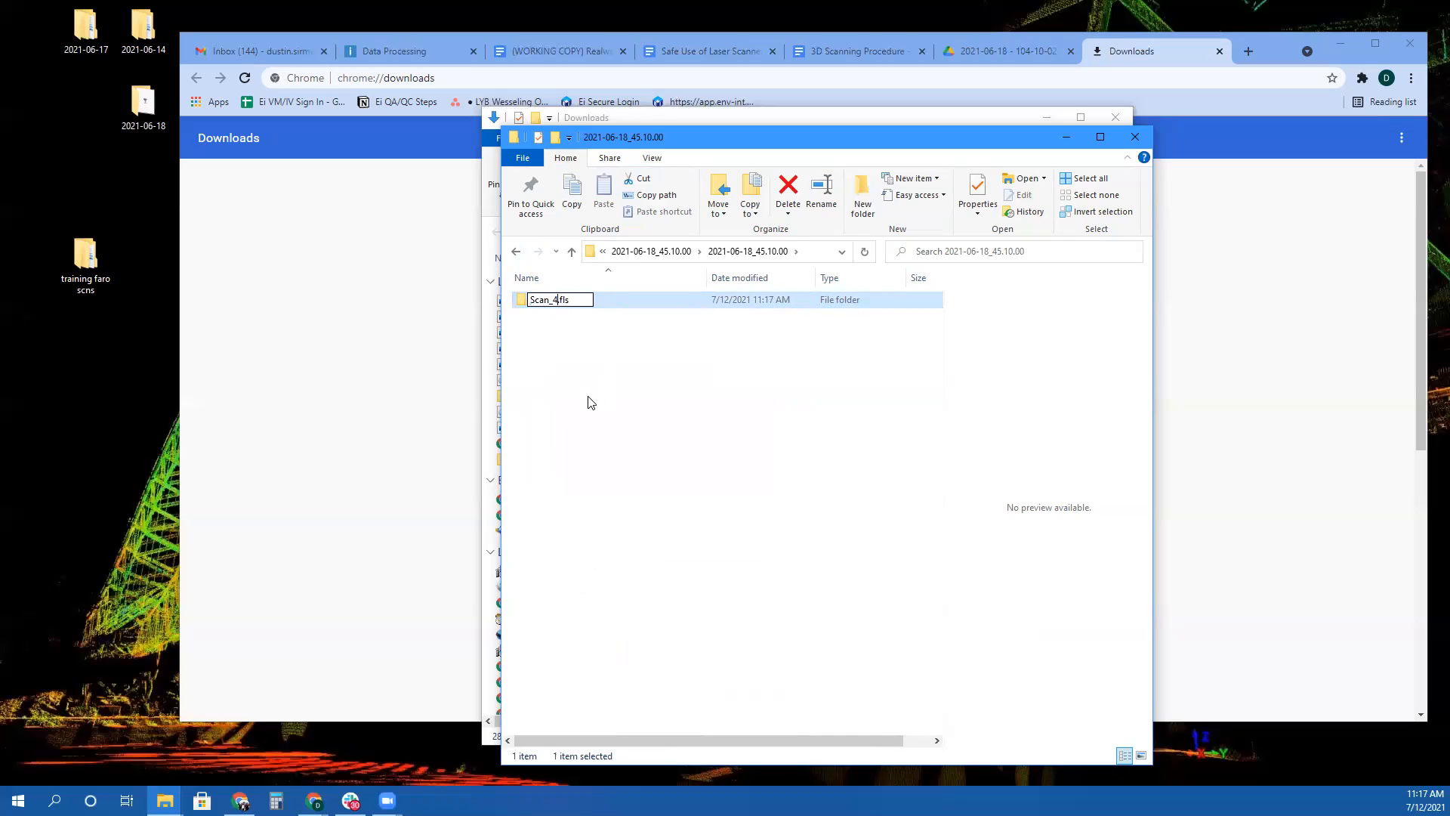
double_click(601, 300)
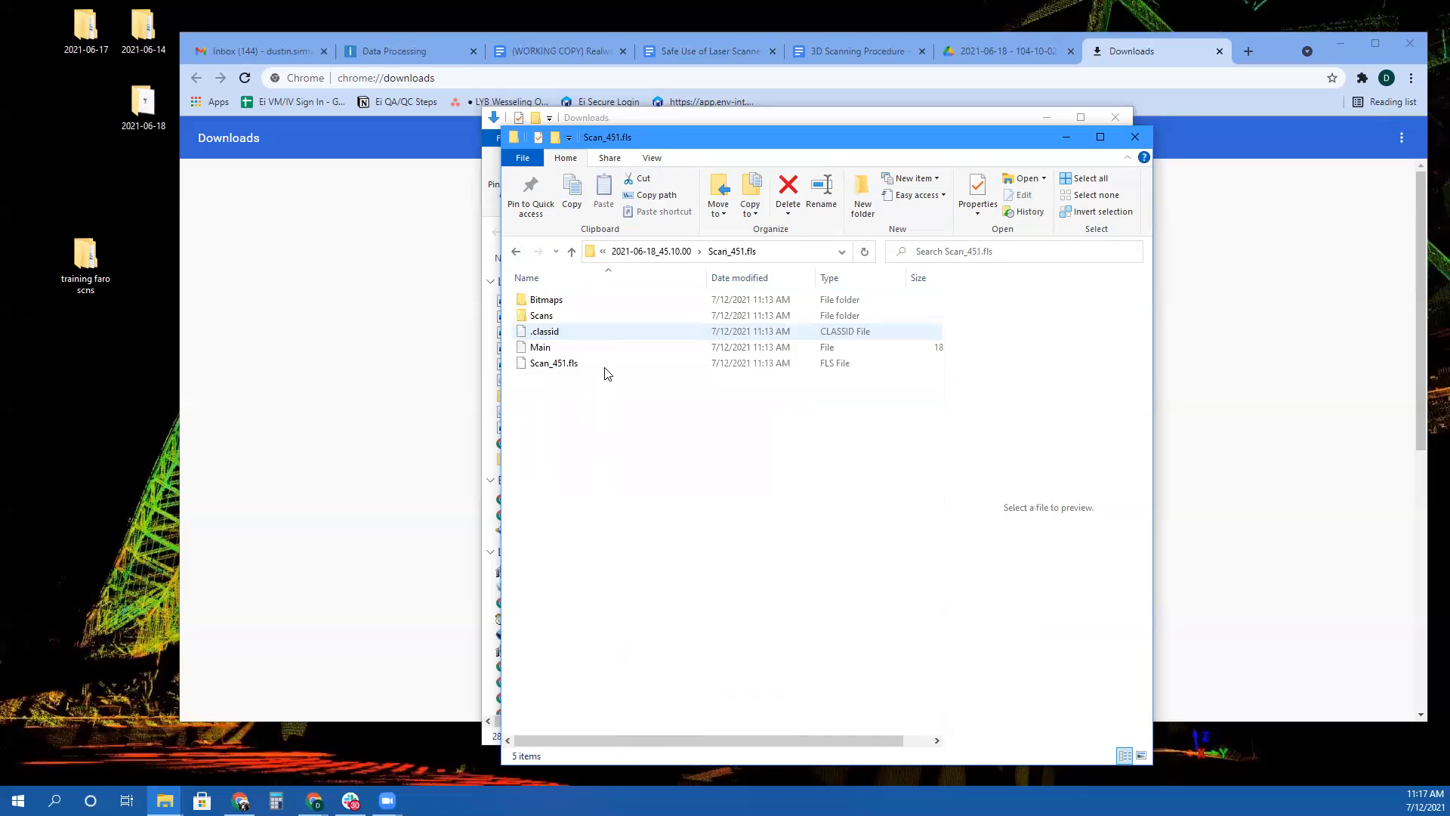
Return to training faro scns and recheck the 2021-06-18_20.00.00 and 2021-06-18_45.10.00 folders
left_click(571, 252)
left_click(571, 252)
left_click(571, 251)
left_click(571, 251)
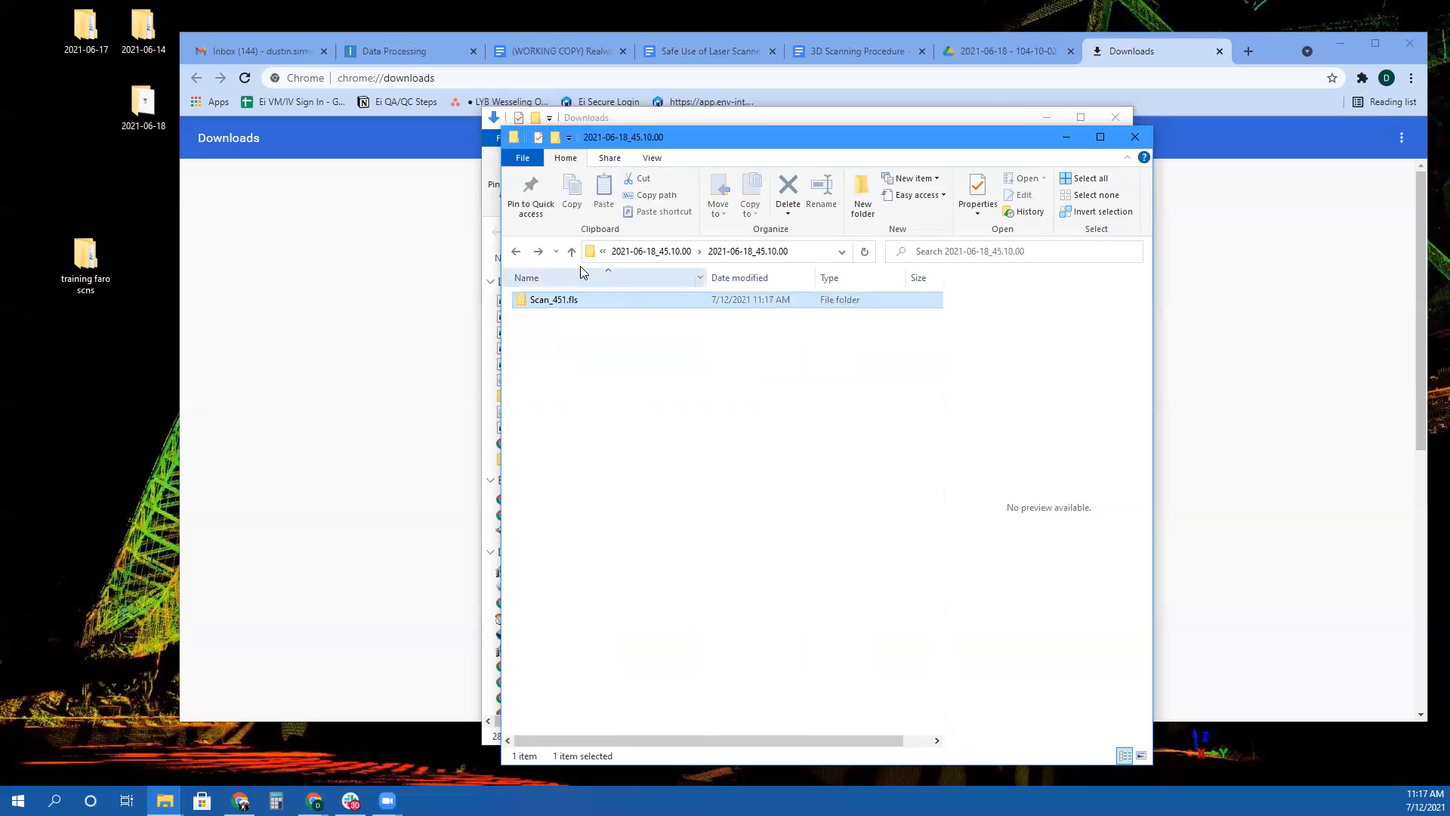
double_click(747, 724)
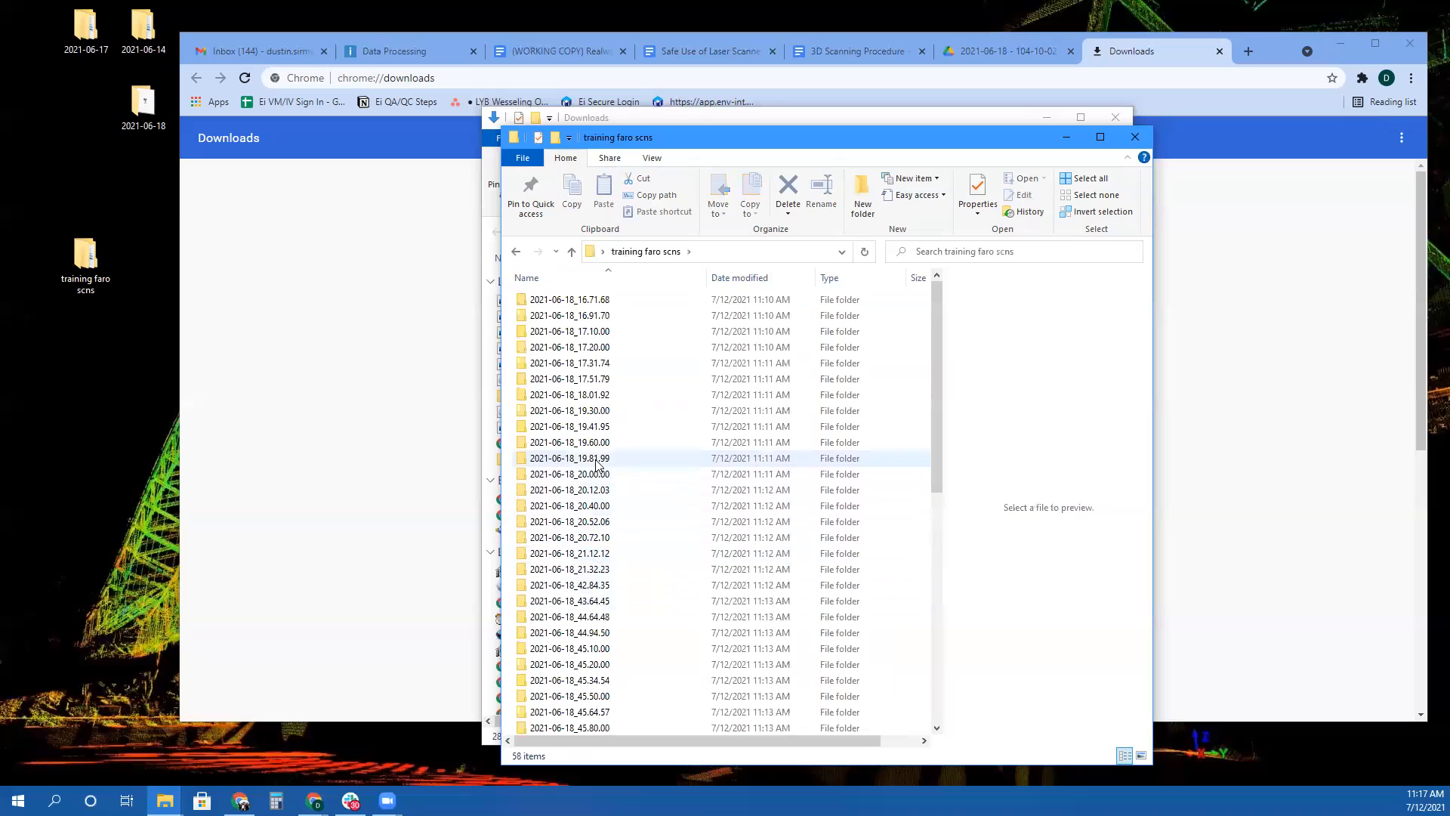
left_click(601, 476)
key("Return")
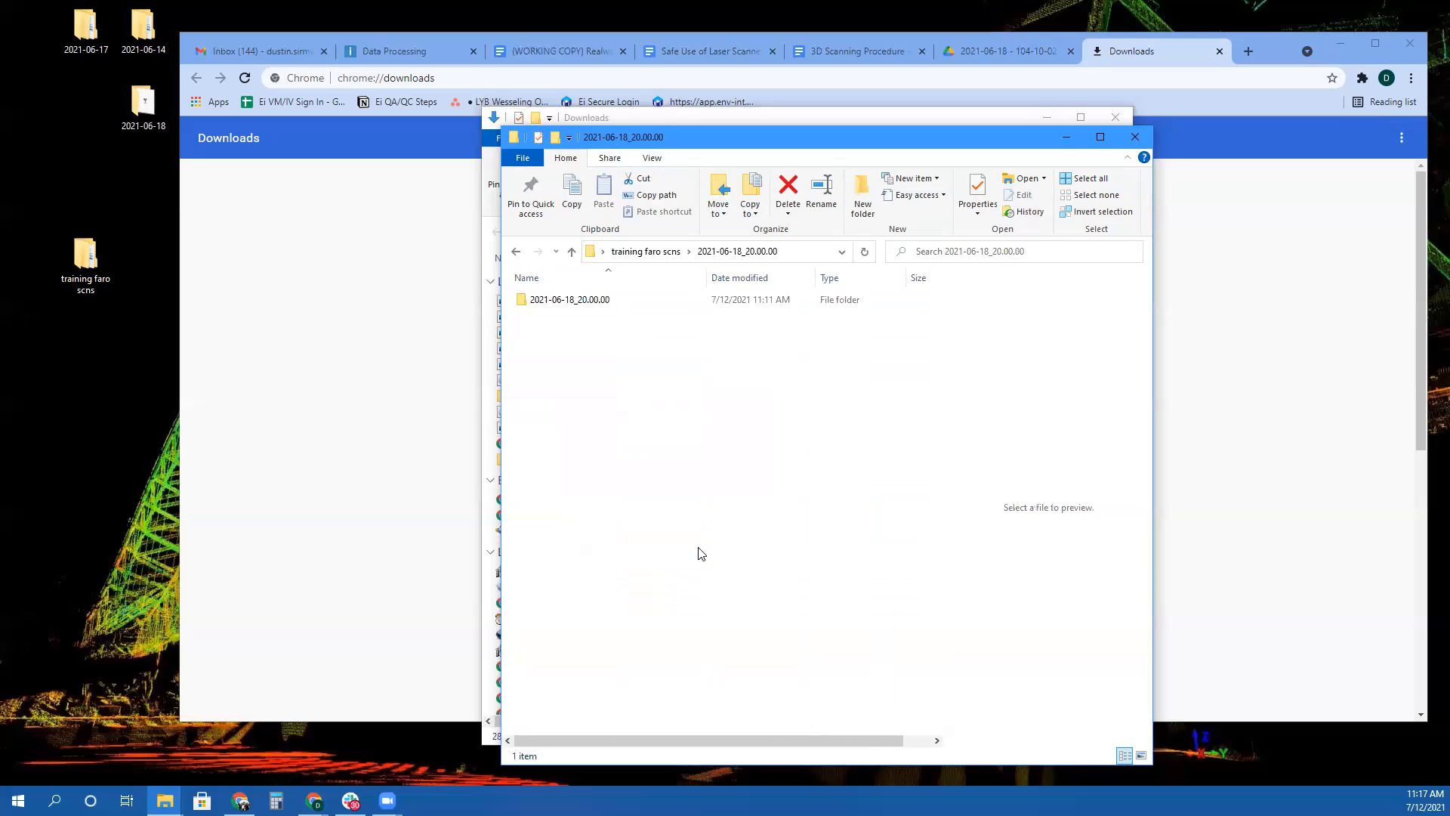
key("BackSpace")
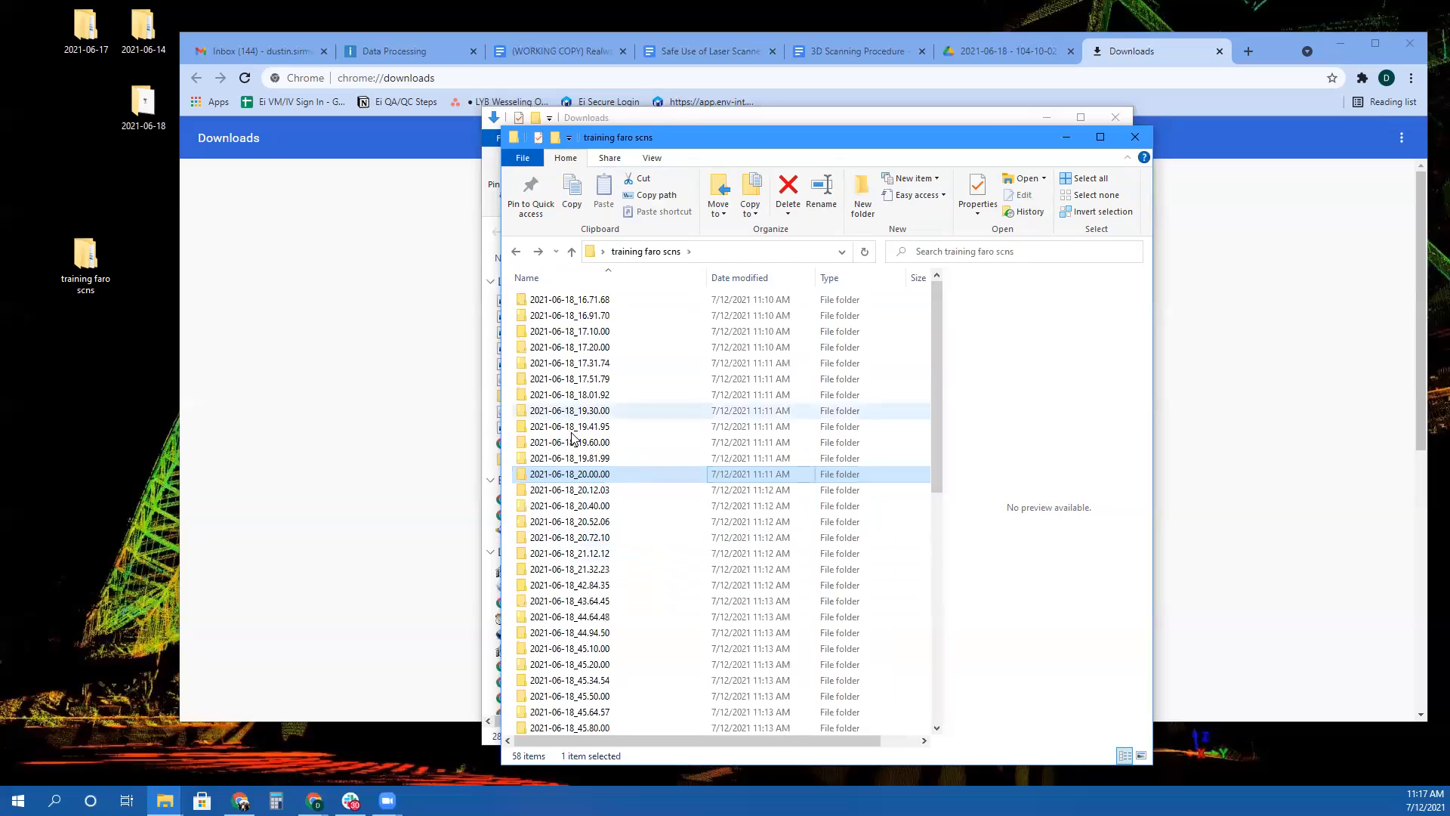
double_click(590, 652)
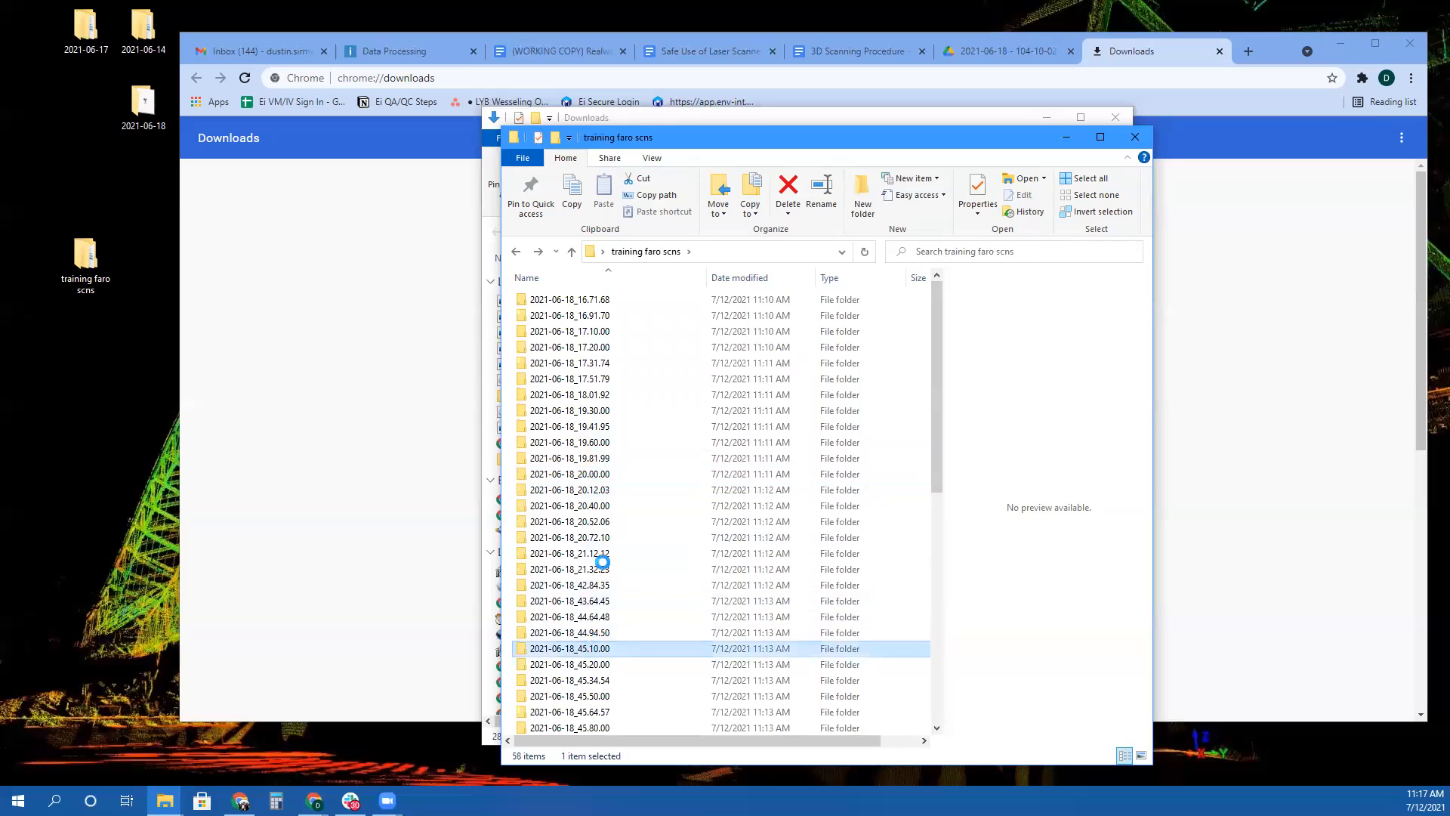
double_click(576, 299)
key("BackSpace")
key("BackSpace")
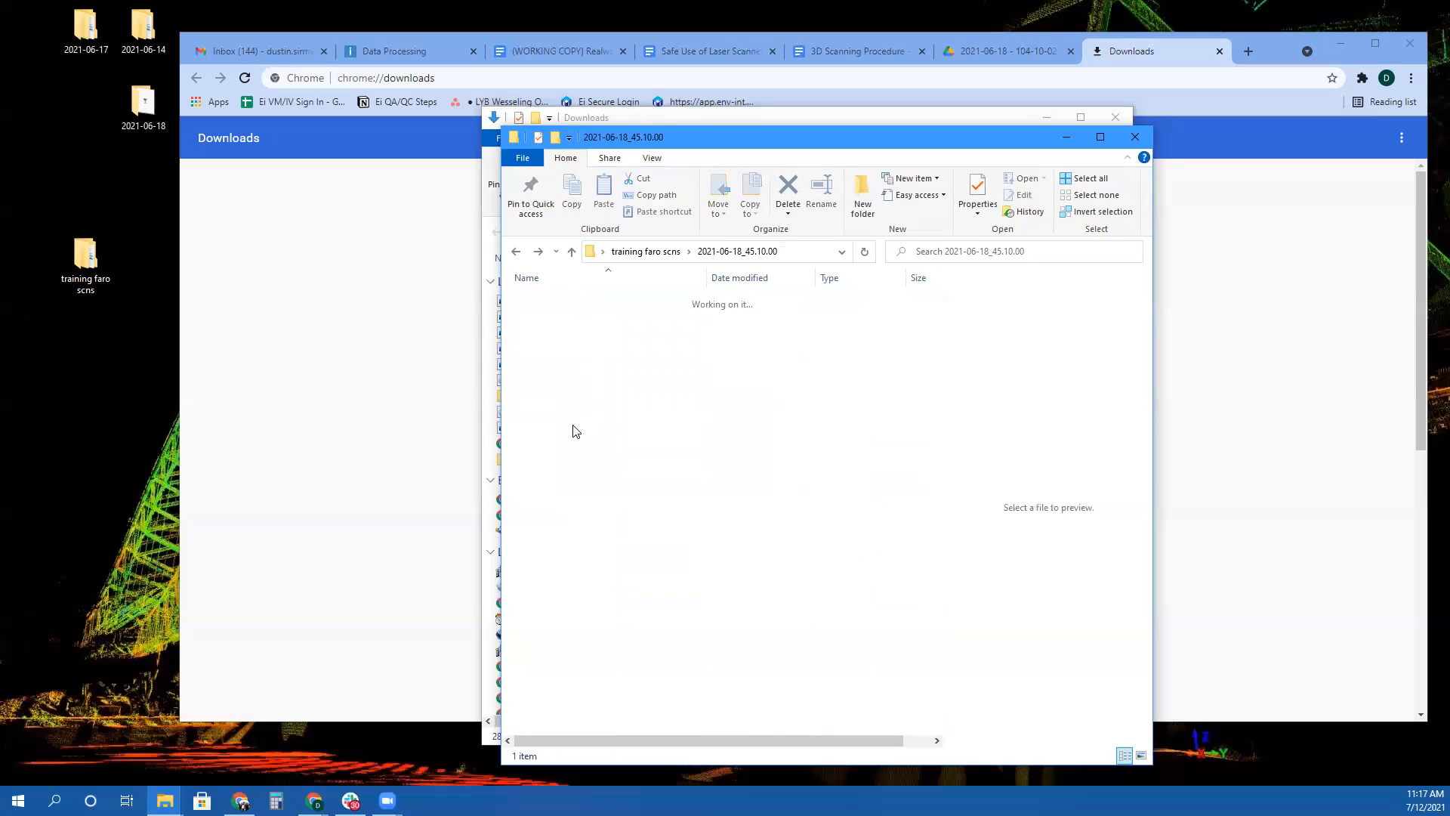
Create a new folder inside the nested 2021-06-18_45.20.00 folder, keeping its default name
double_click(595, 578)
key("Down")
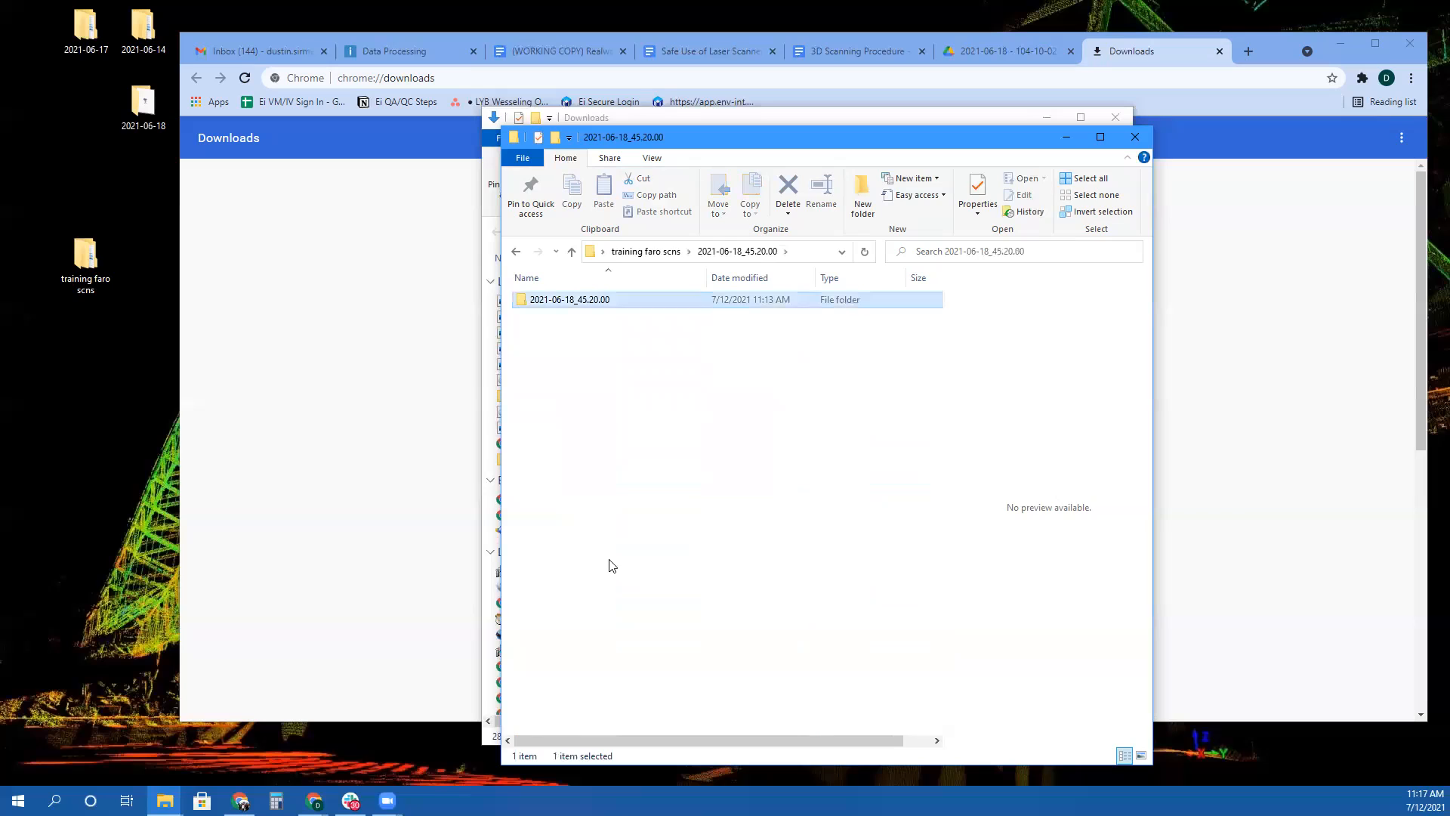
key("Return")
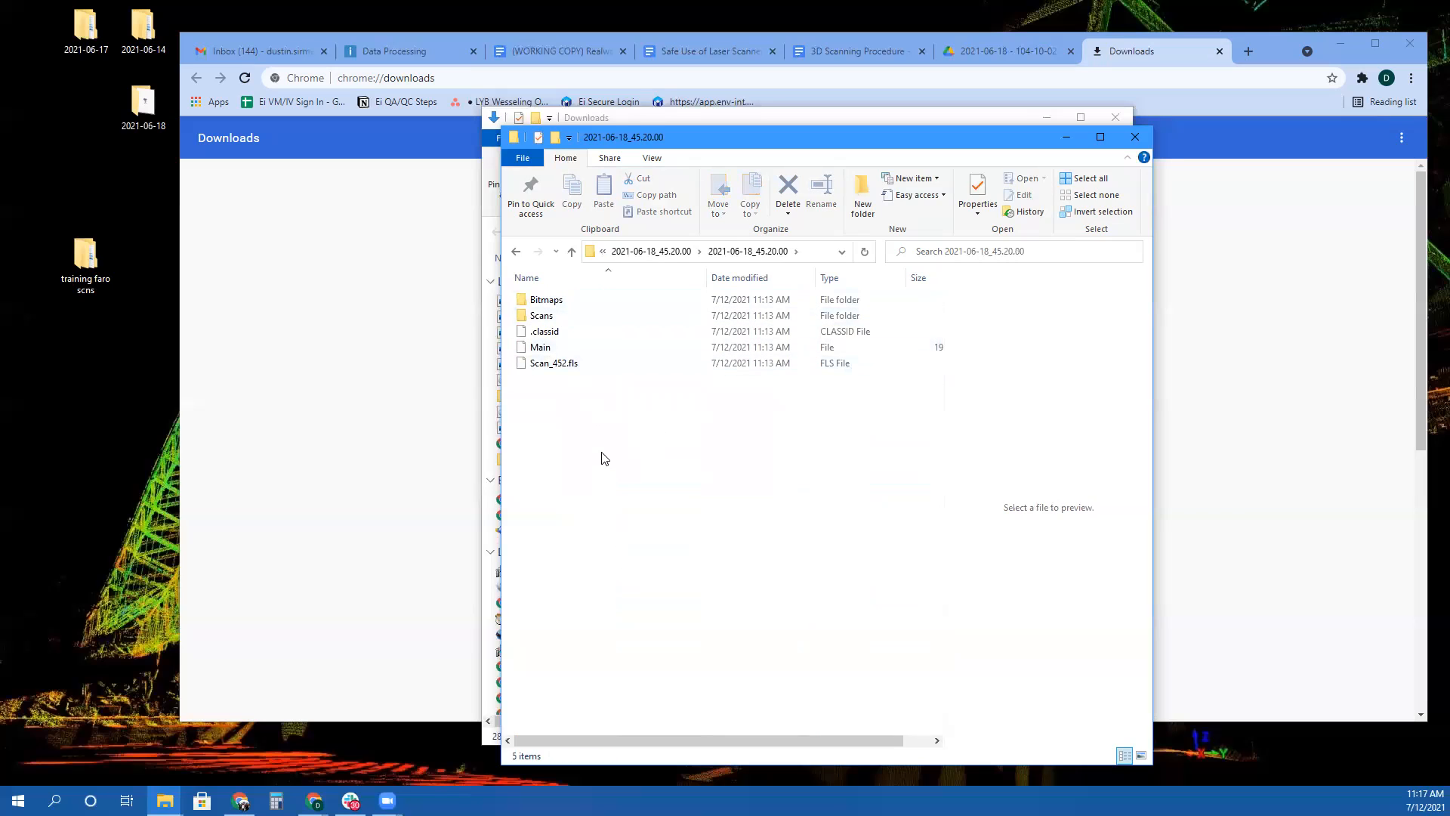
right_click(604, 457)
mouse_move(683, 630)
left_click(819, 395)
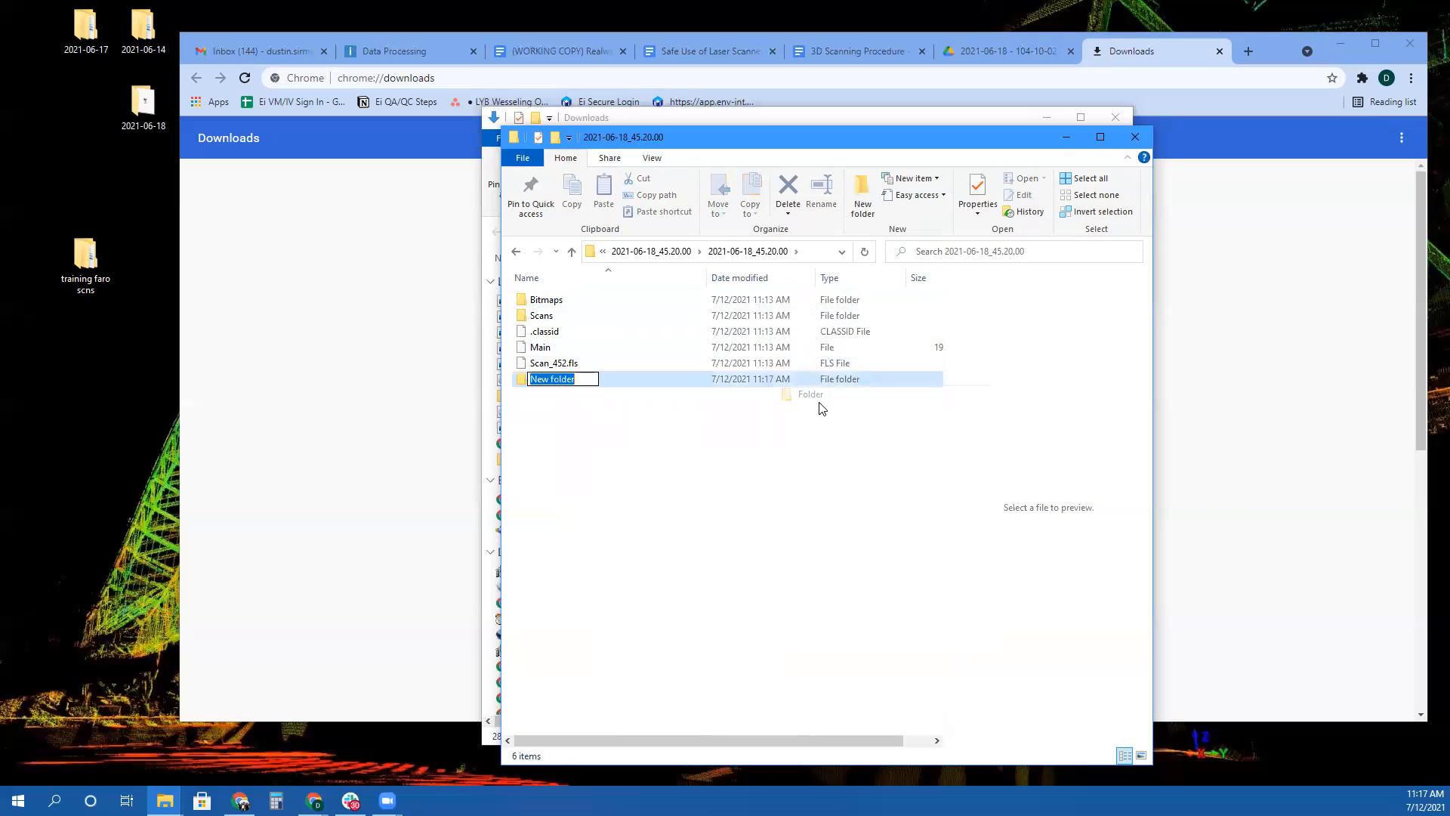
left_click(828, 416)
Move the loose Bitmaps, Scans, .classid, Main and Scan_452.fls items into the new folder and rename it Scan_452.fls
left_click_drag(808, 444, 580, 312)
left_click(570, 301, "ctrl")
right_click(573, 301)
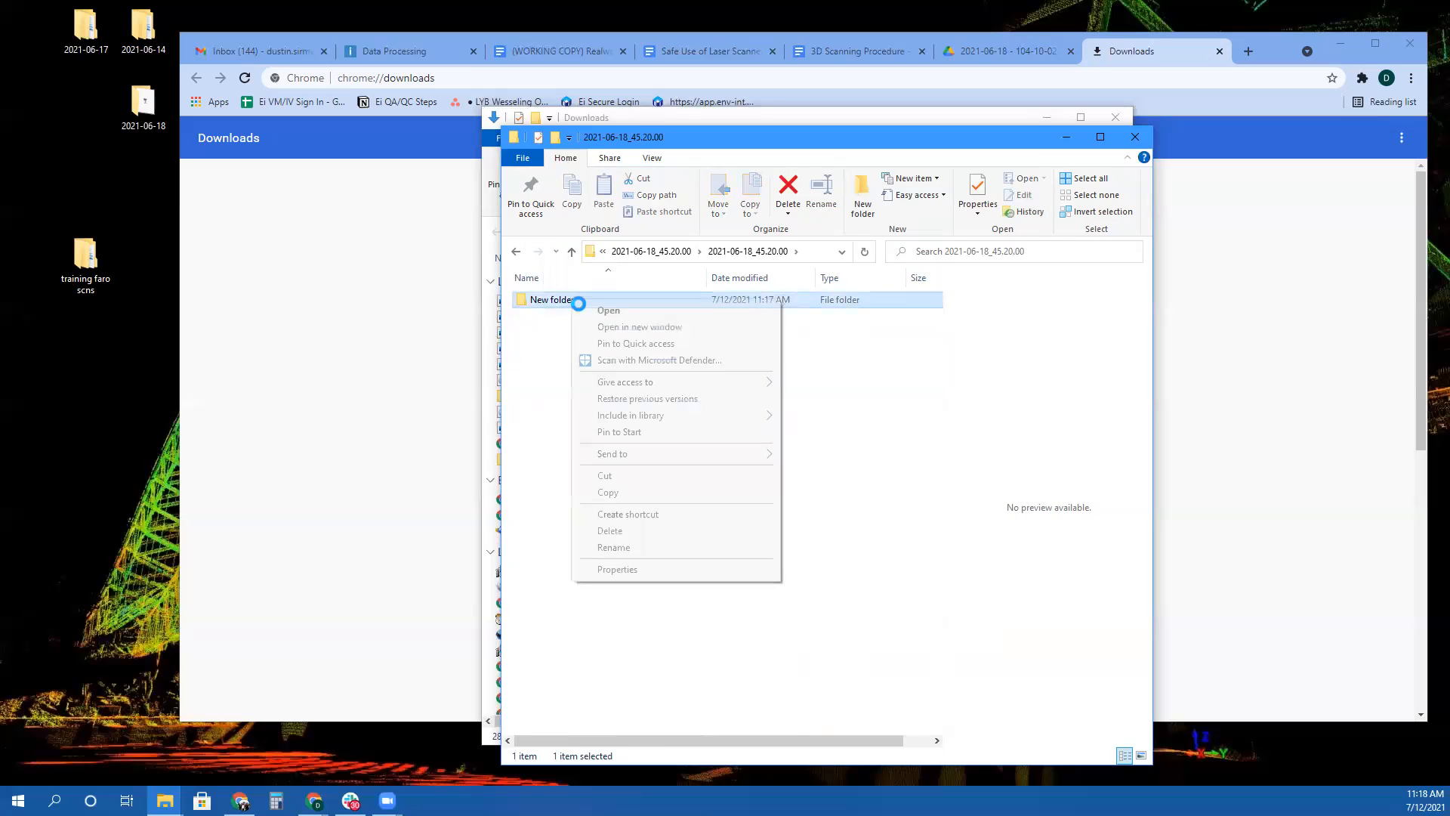
left_click(687, 552)
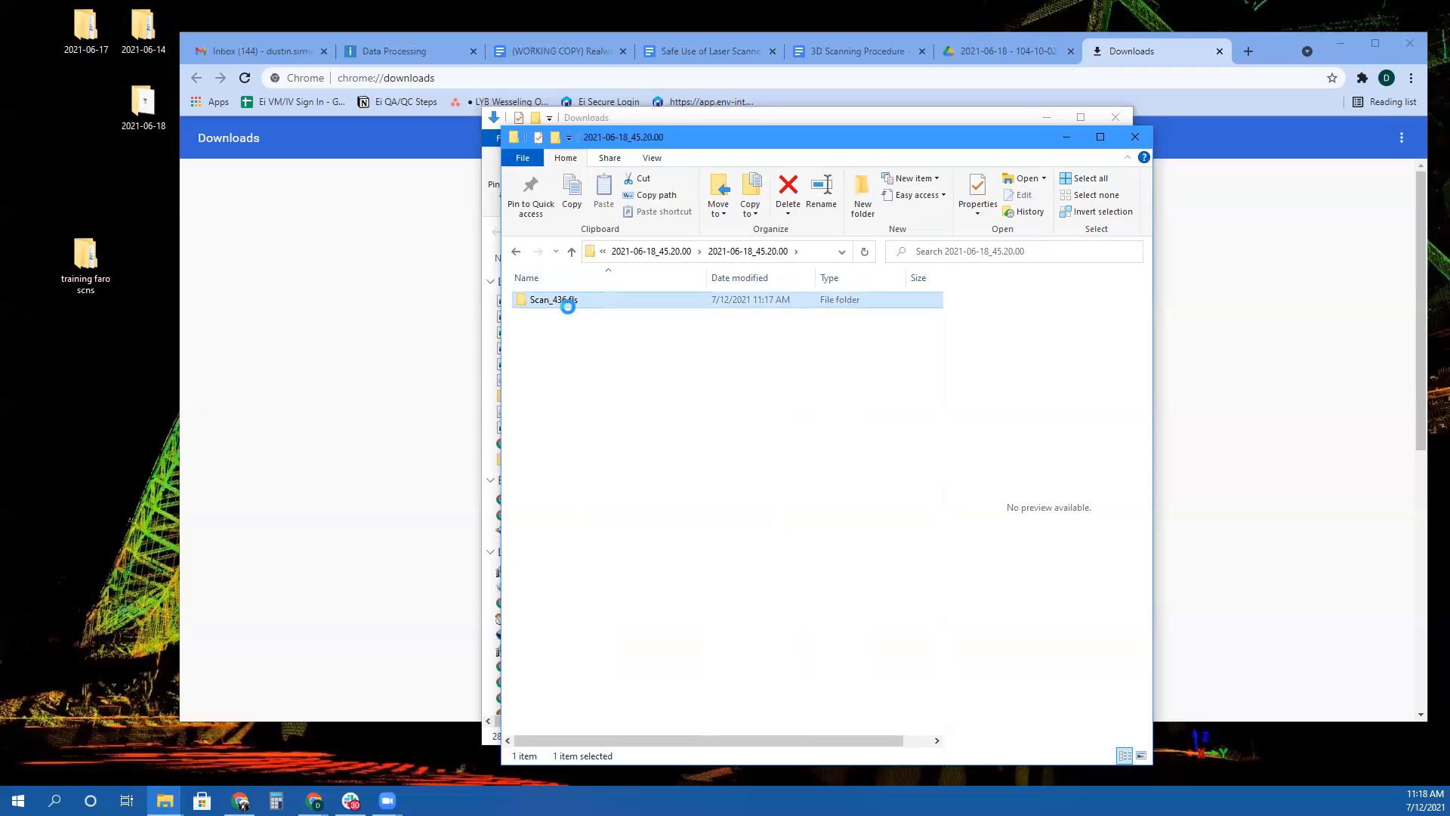
right_click(567, 305)
left_click(544, 376)
right_click(568, 303)
left_click(602, 554)
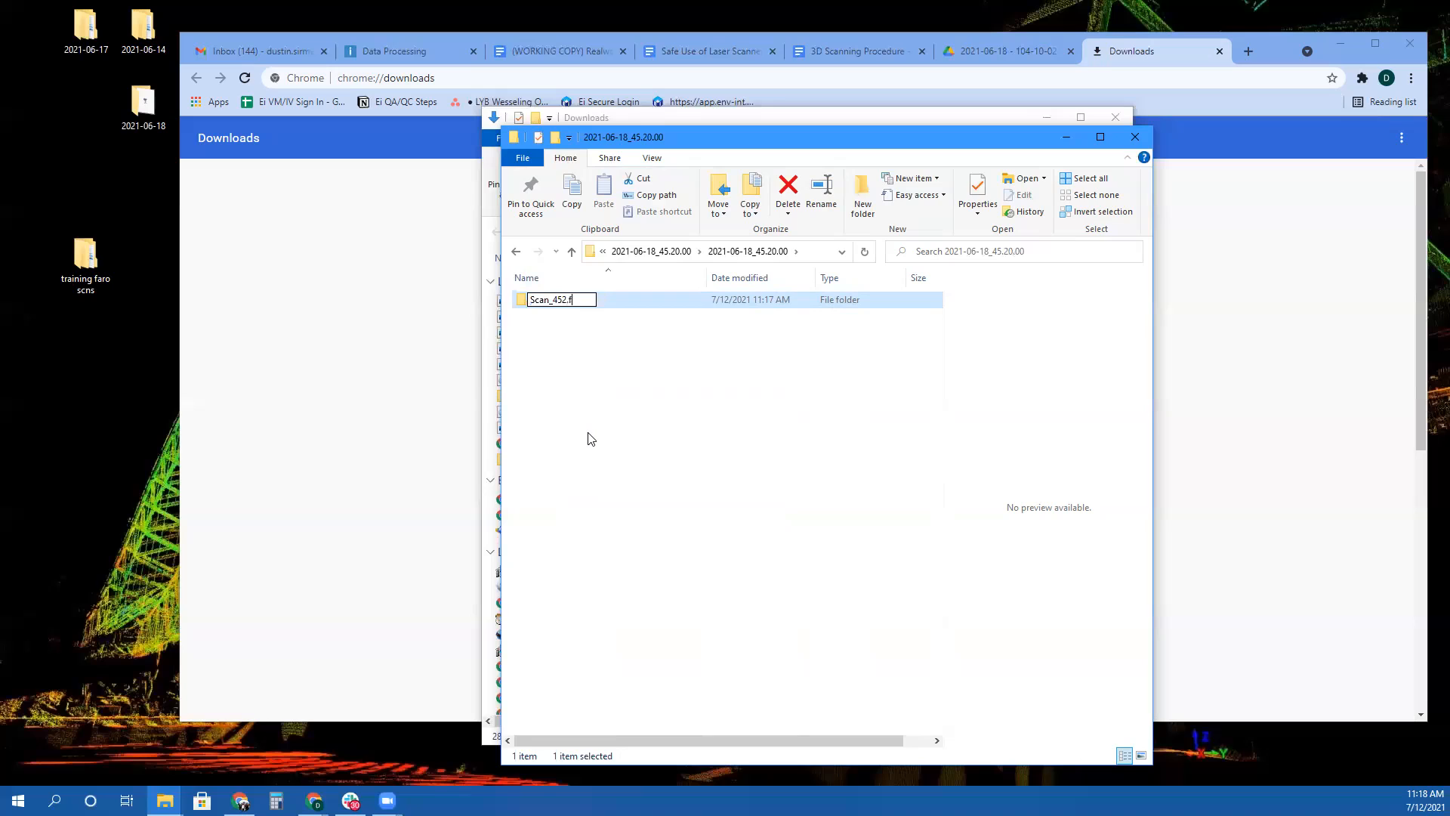
left_click(589, 383)
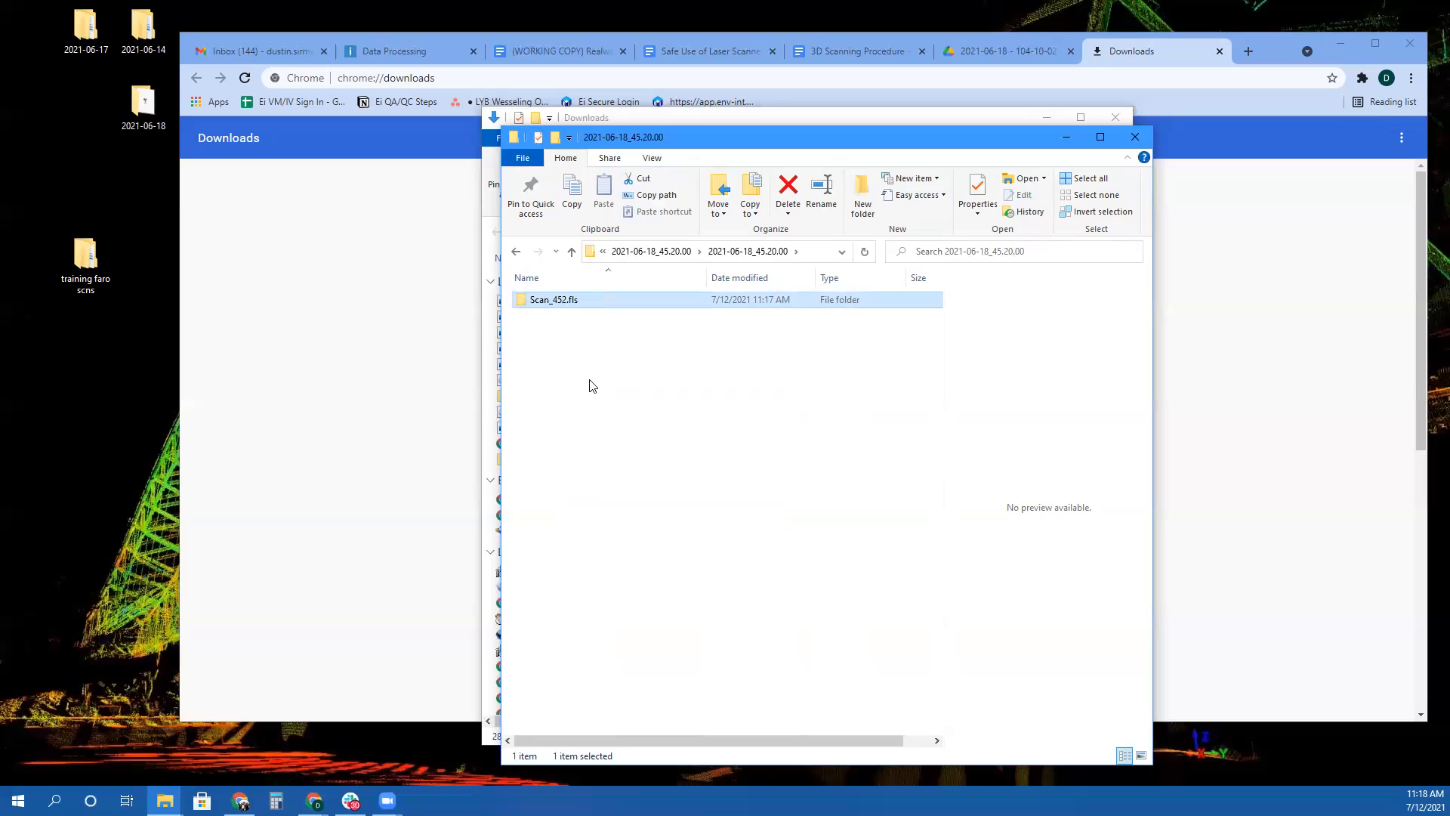
Check the Scan_452.fls folder's contents and create a new folder inside the nested 2021-06-18_45.34.54 folder
double_click(592, 299)
key("BackSpace")
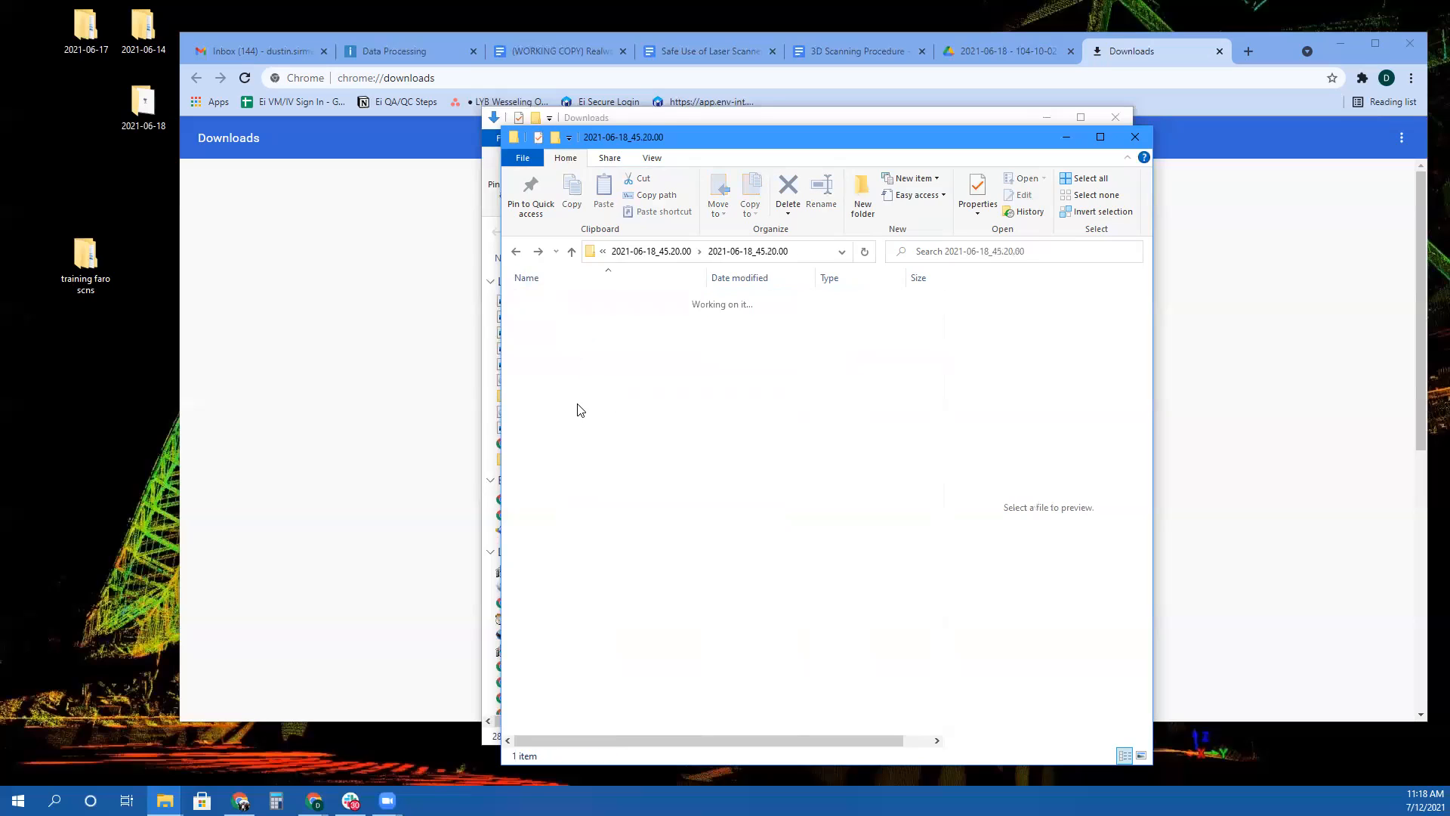
key("BackSpace")
scroll(619, 650, "down", 4)
double_click(600, 504)
double_click(586, 301)
right_click(582, 413)
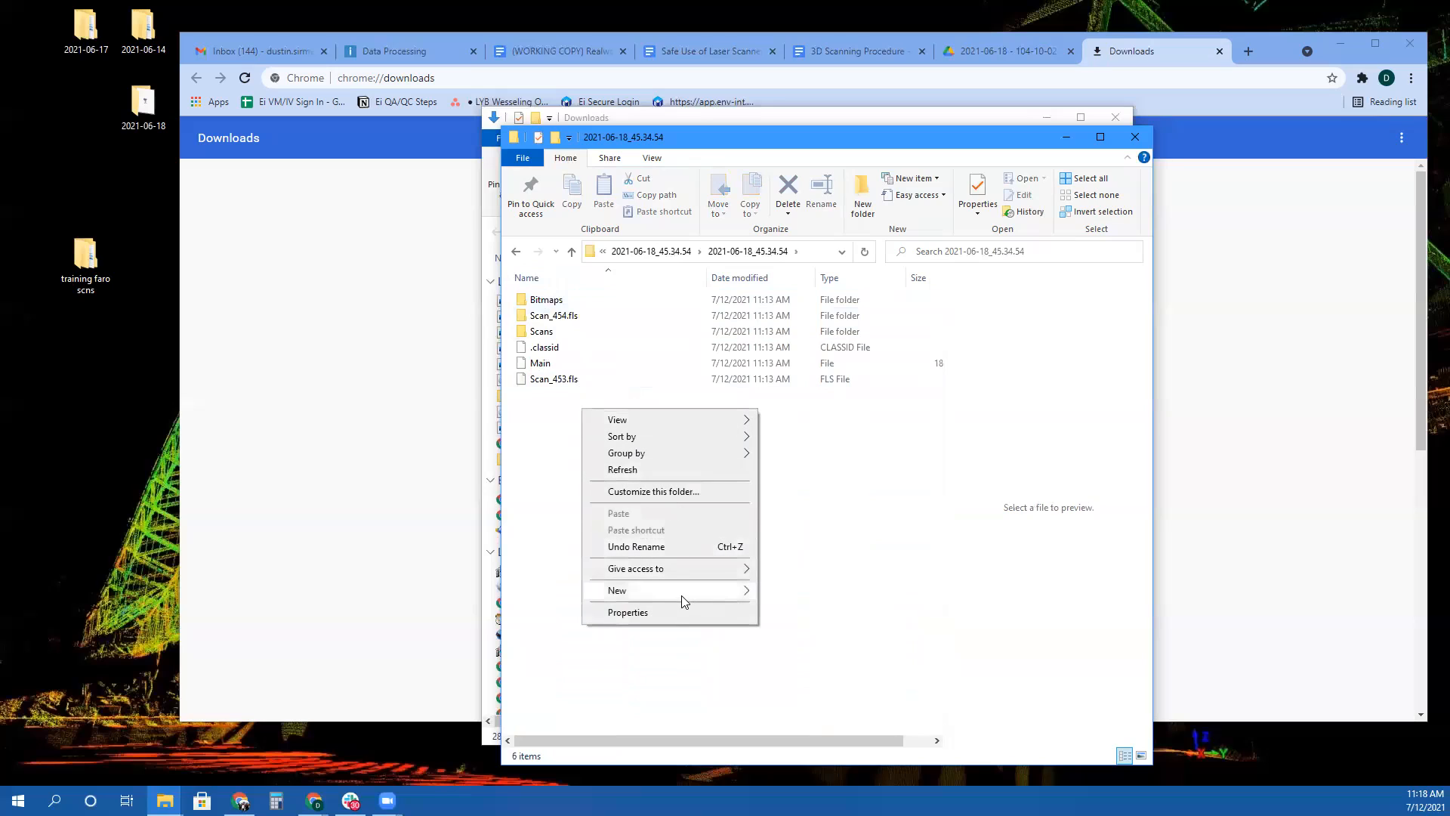
mouse_move(682, 595)
left_click(783, 358)
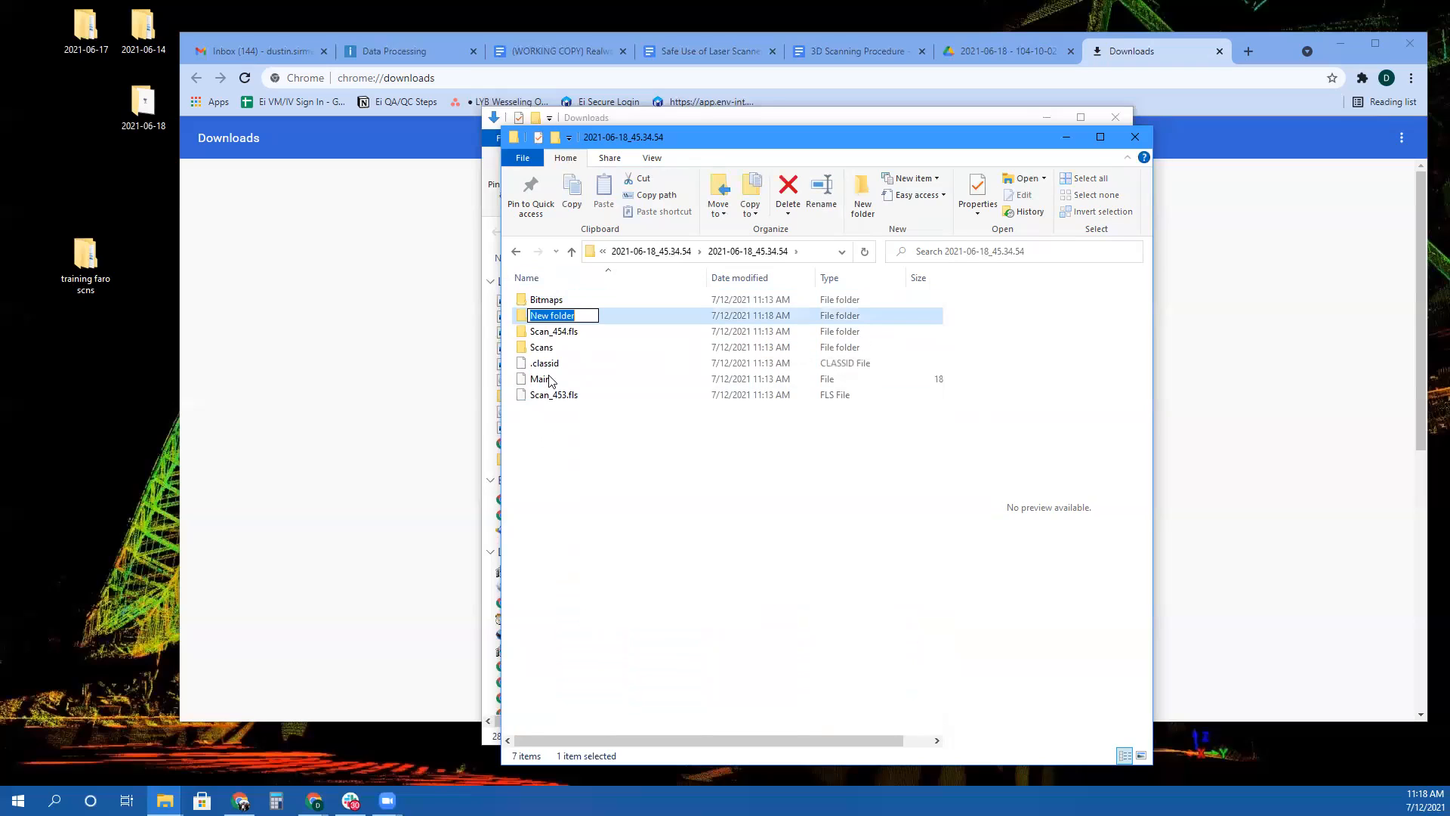
Move the loose Bitmaps, Scans, .classid, Main and Scan_453.fls items into the new folder, leaving out Scan_454.fls
left_click_drag(647, 446, 557, 348)
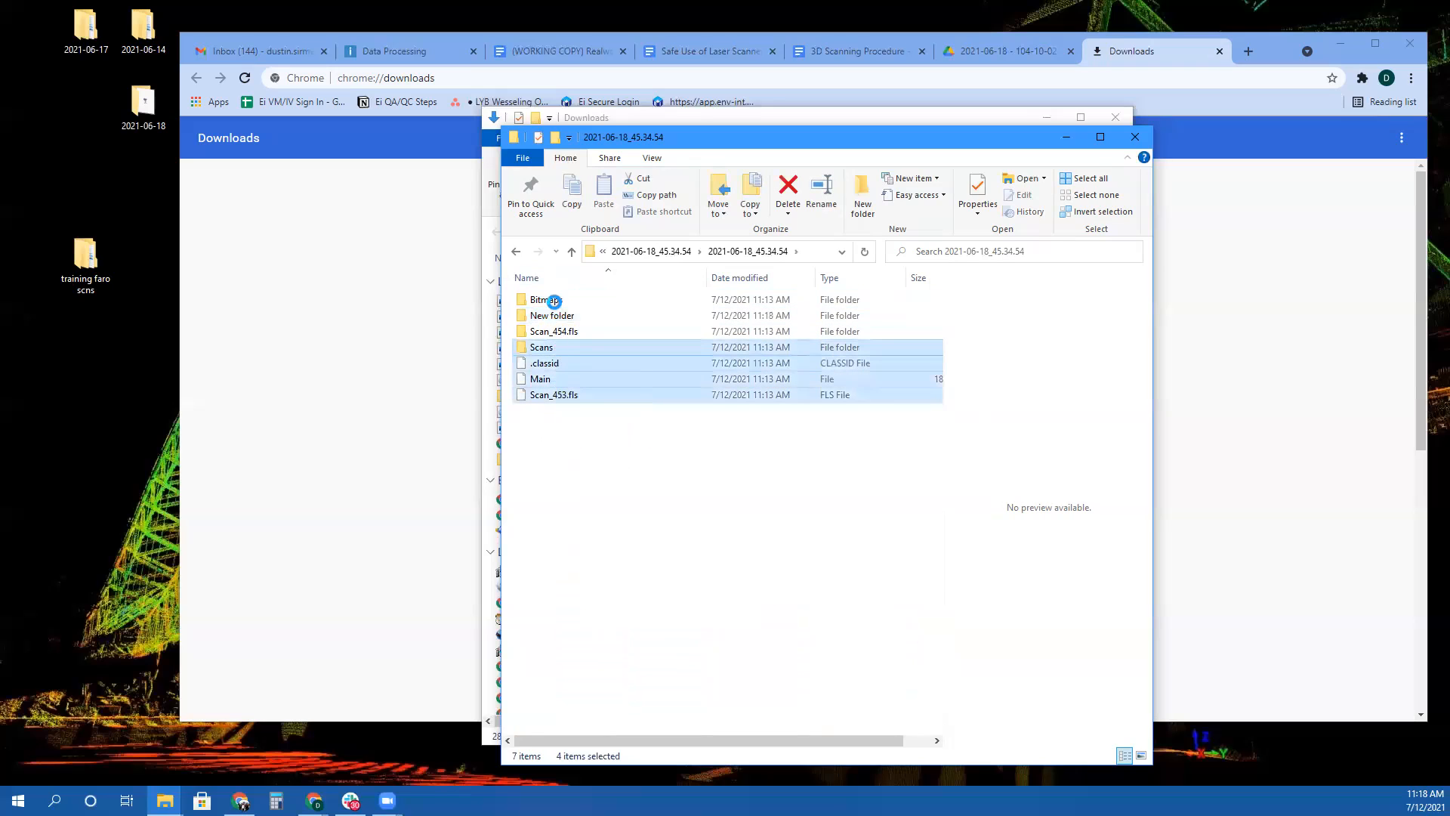
left_click(557, 303, "ctrl")
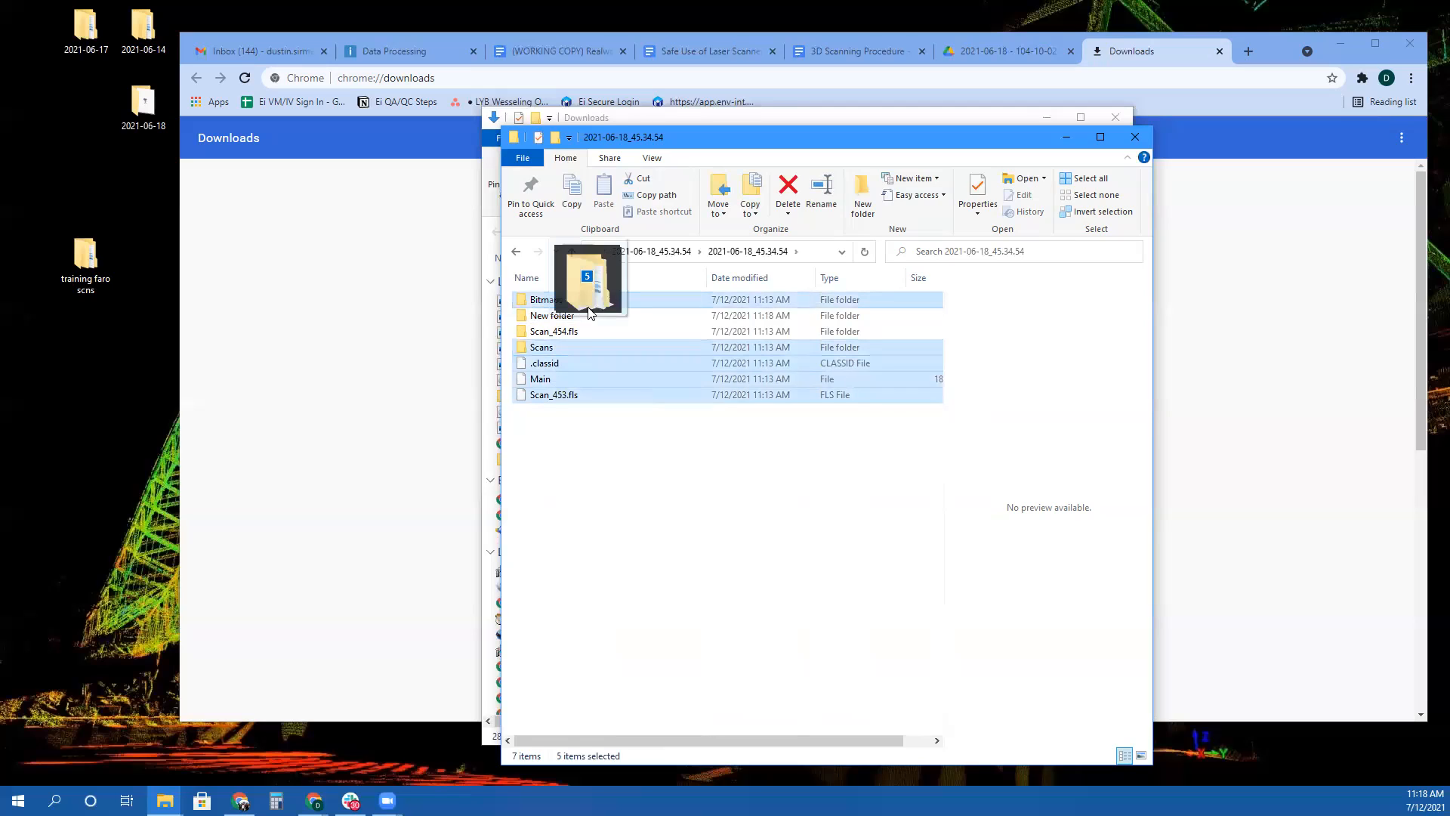
left_click_drag(559, 300, 565, 316)
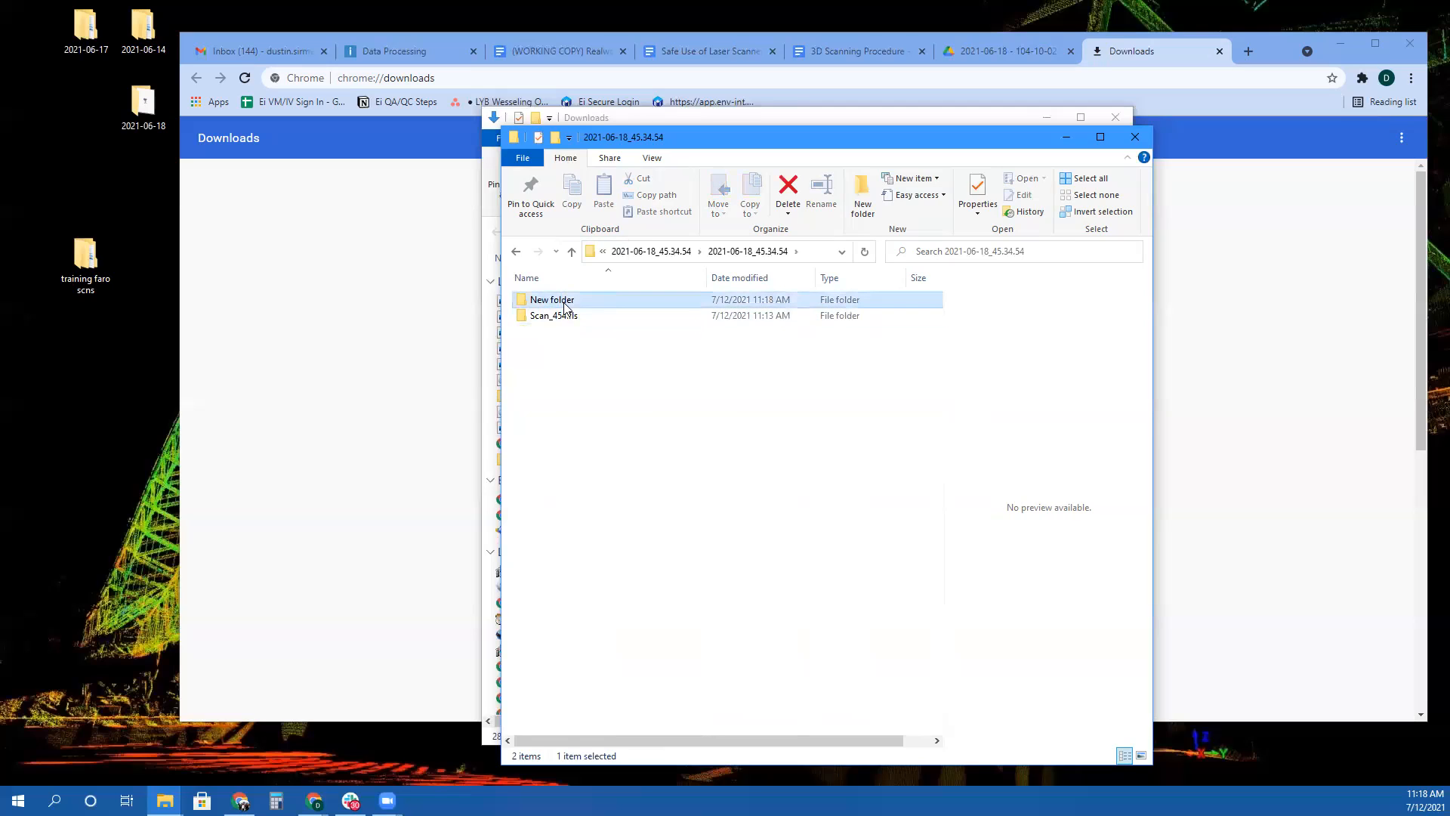
Rename the new folder in 2021-06-18_45.34.54 as Scan_453.fls and open it to check its contents
right_click(565, 306)
left_click(646, 552)
type("Scan_456.fls")
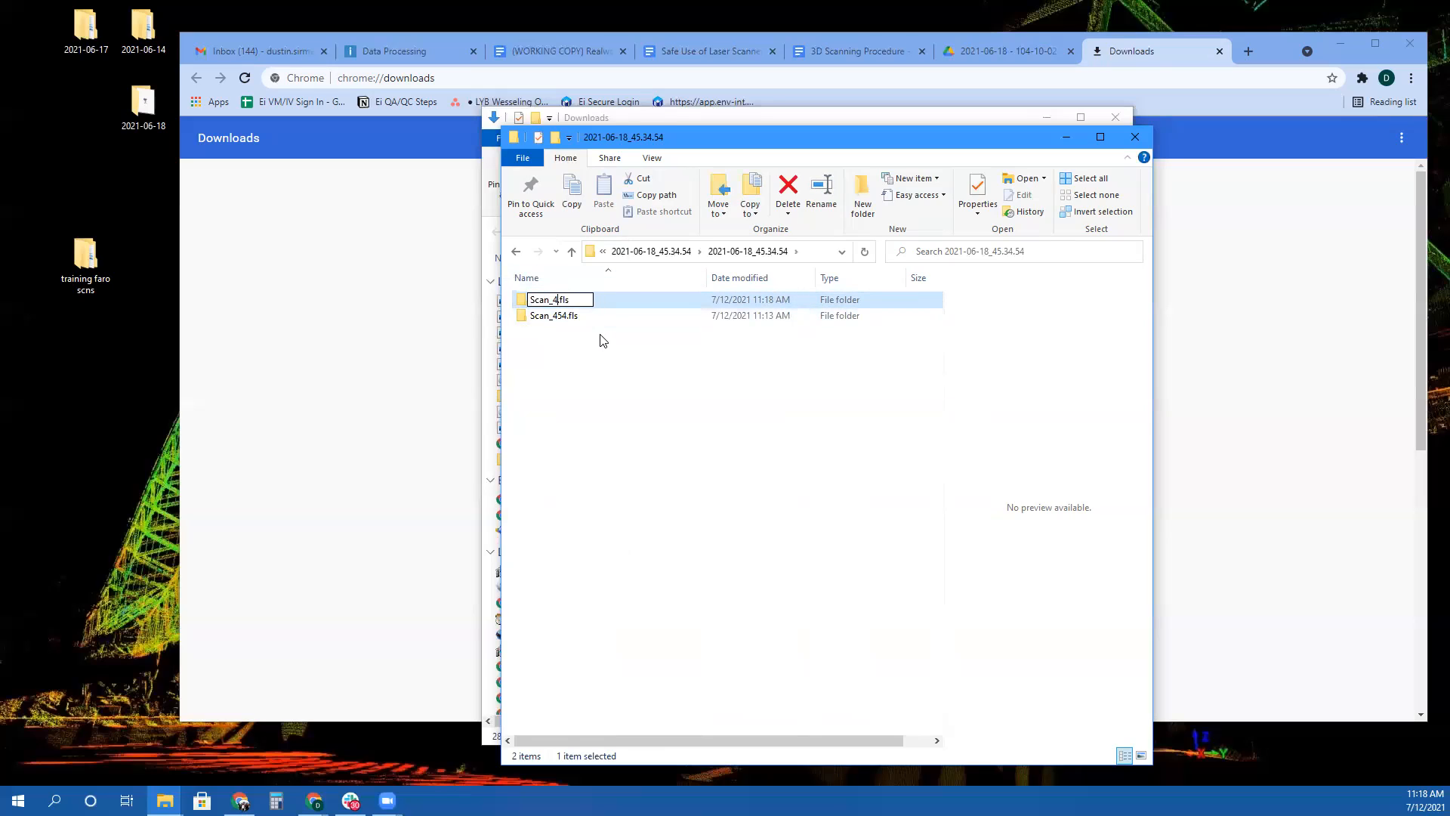
type("3")
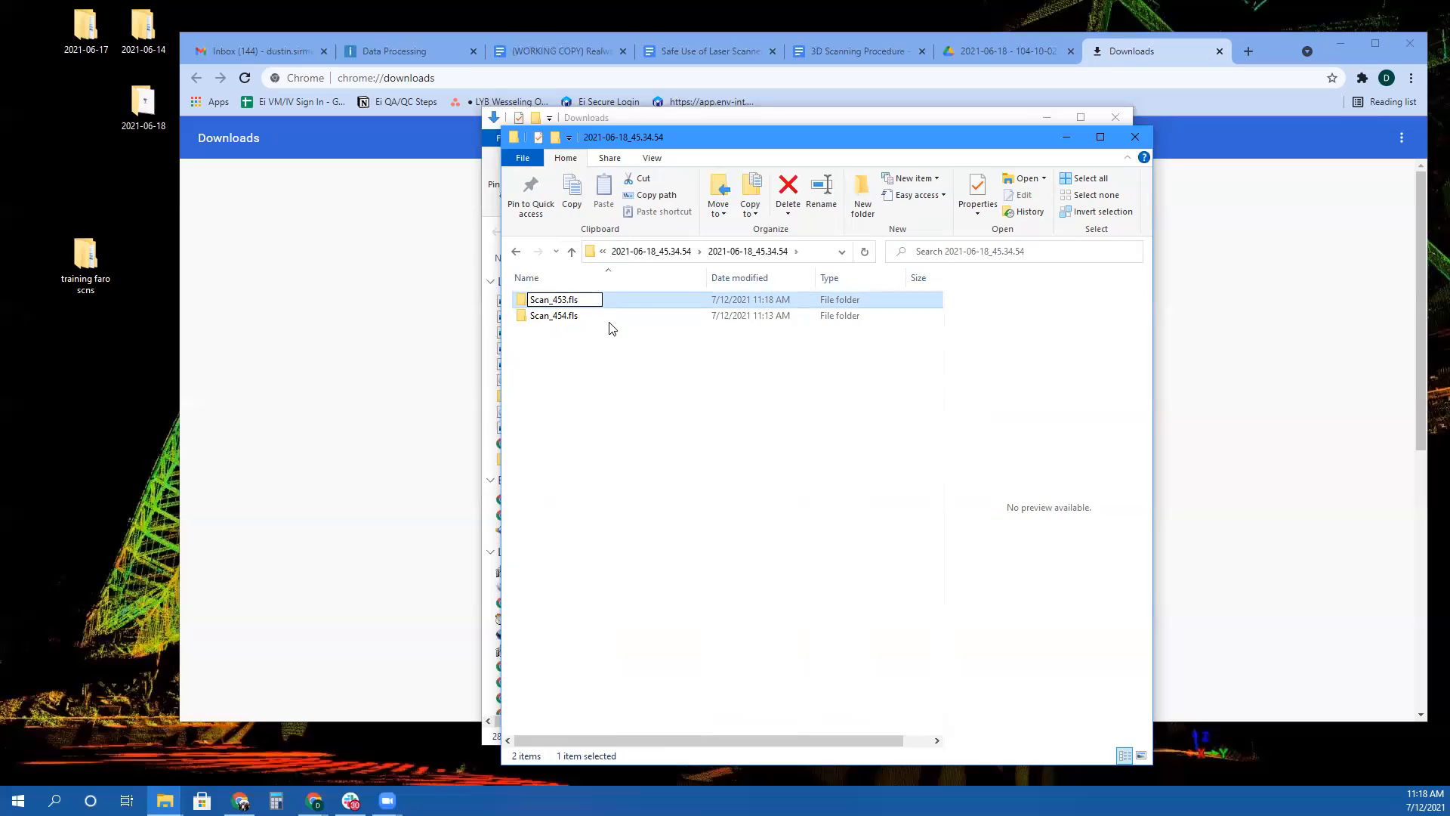
key("Return")
double_click(599, 299)
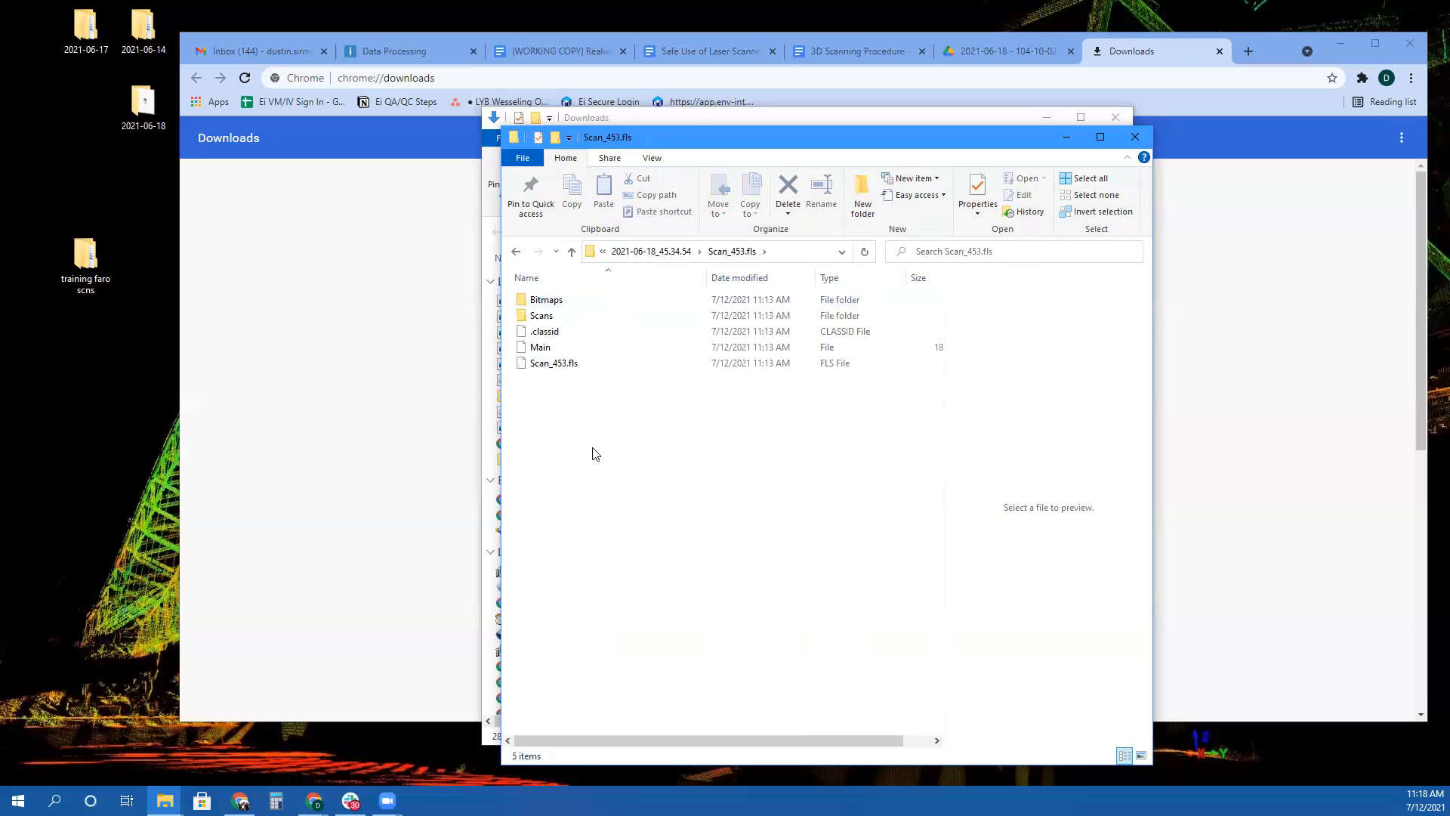
Create a new folder inside the nested 2021-06-18_45.50.00 folder, keeping its default name
key("BackSpace")
key("BackSpace")
key("BackSpace")
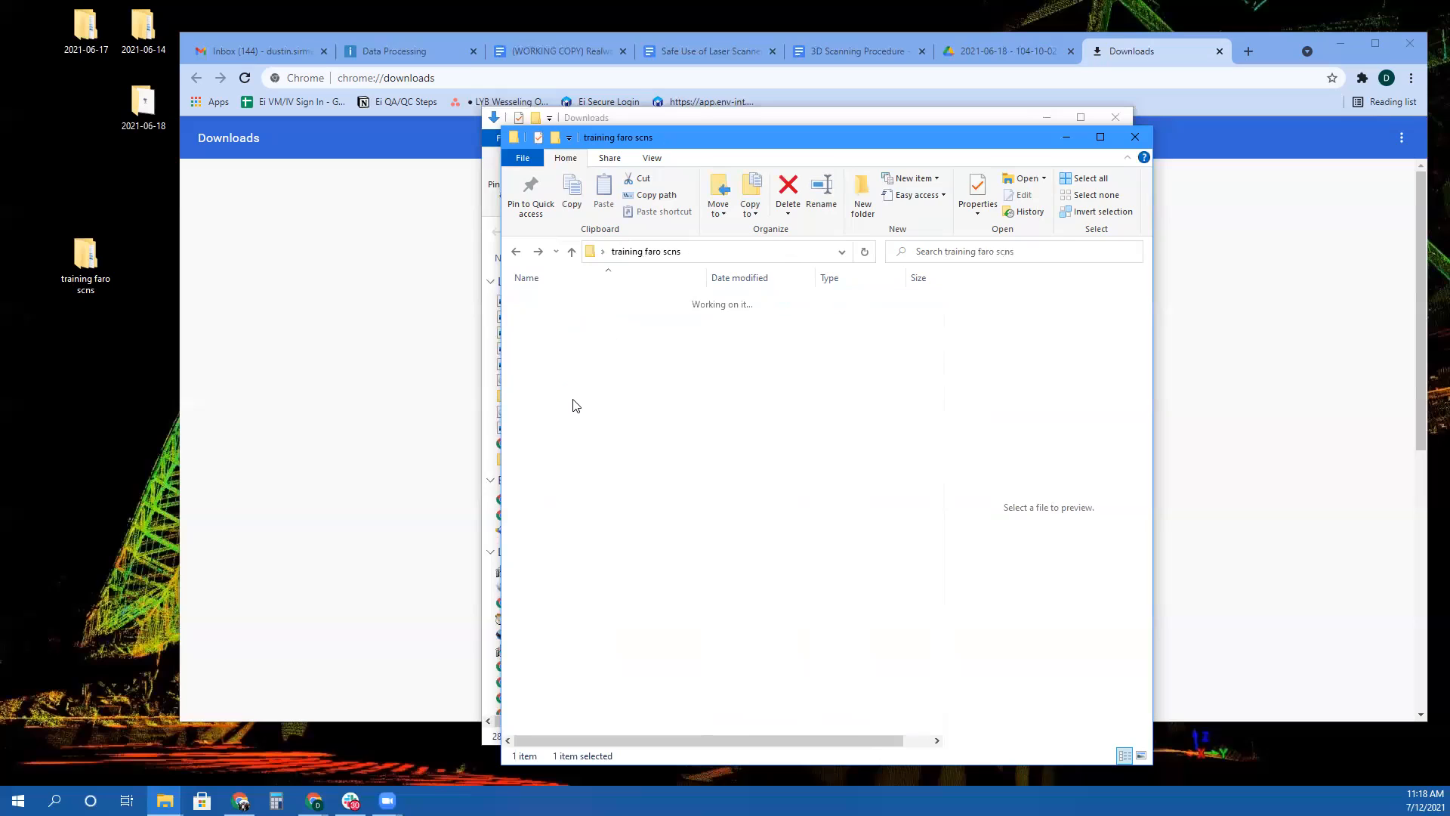
key("Return")
double_click(597, 314)
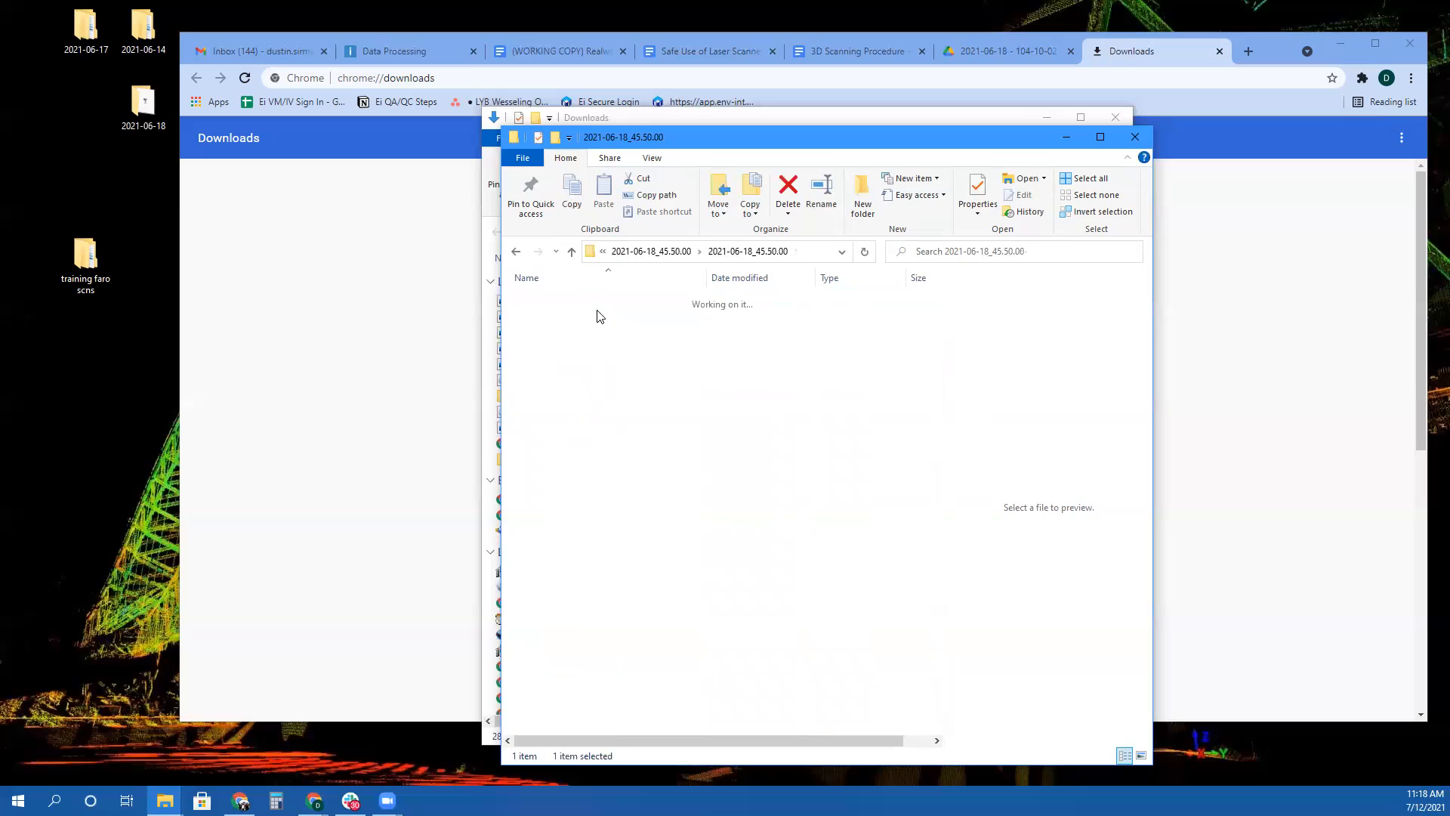
right_click(574, 406)
mouse_move(738, 577)
left_click(786, 347)
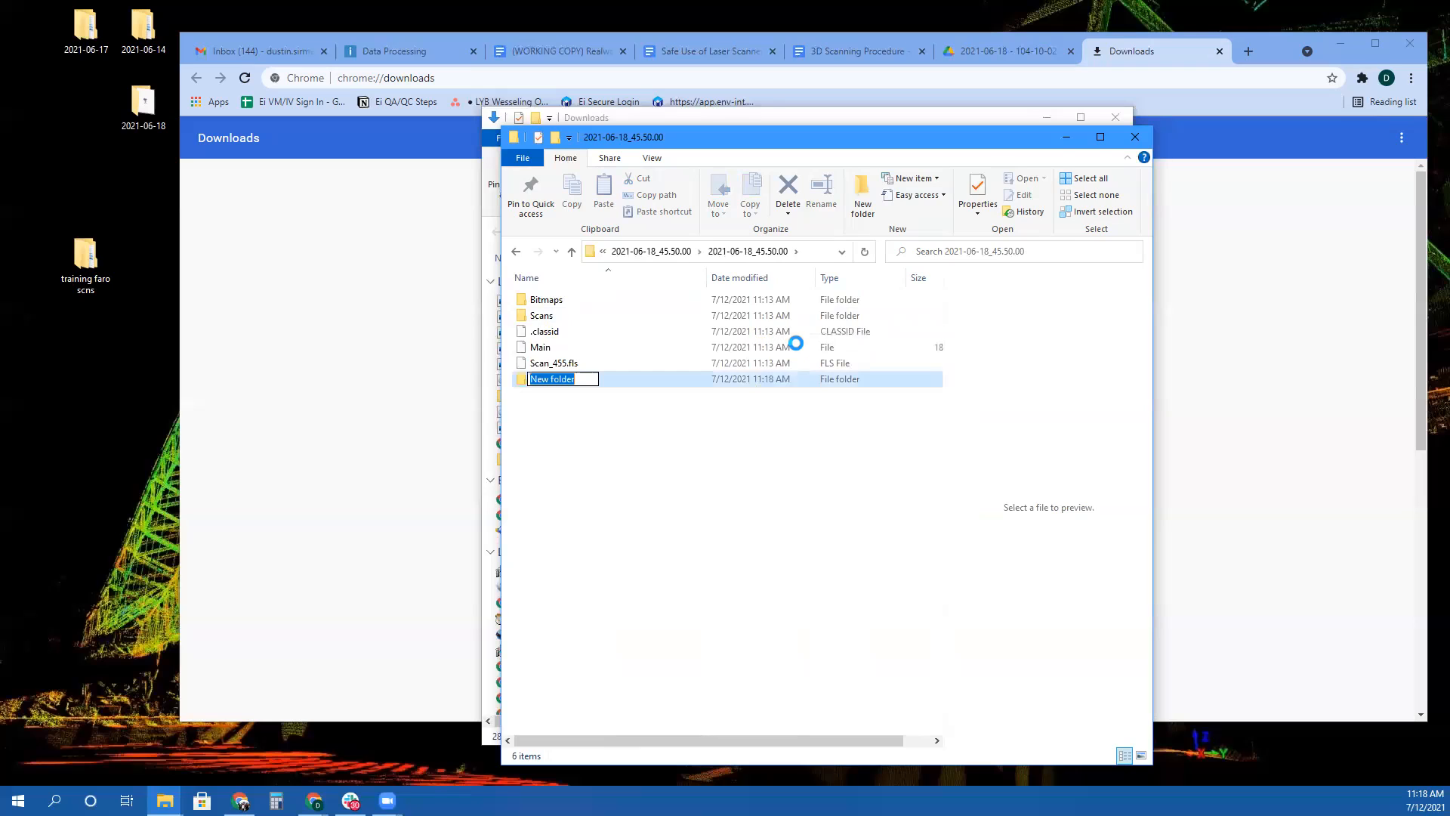
key("Return")
Move the loose Bitmaps, Scans, .classid, Main and Scan_455.fls items into the new folder and rename it Scan_455.fls
left_click_drag(696, 482, 578, 322)
left_click(542, 300, "ctrl")
right_click(558, 306)
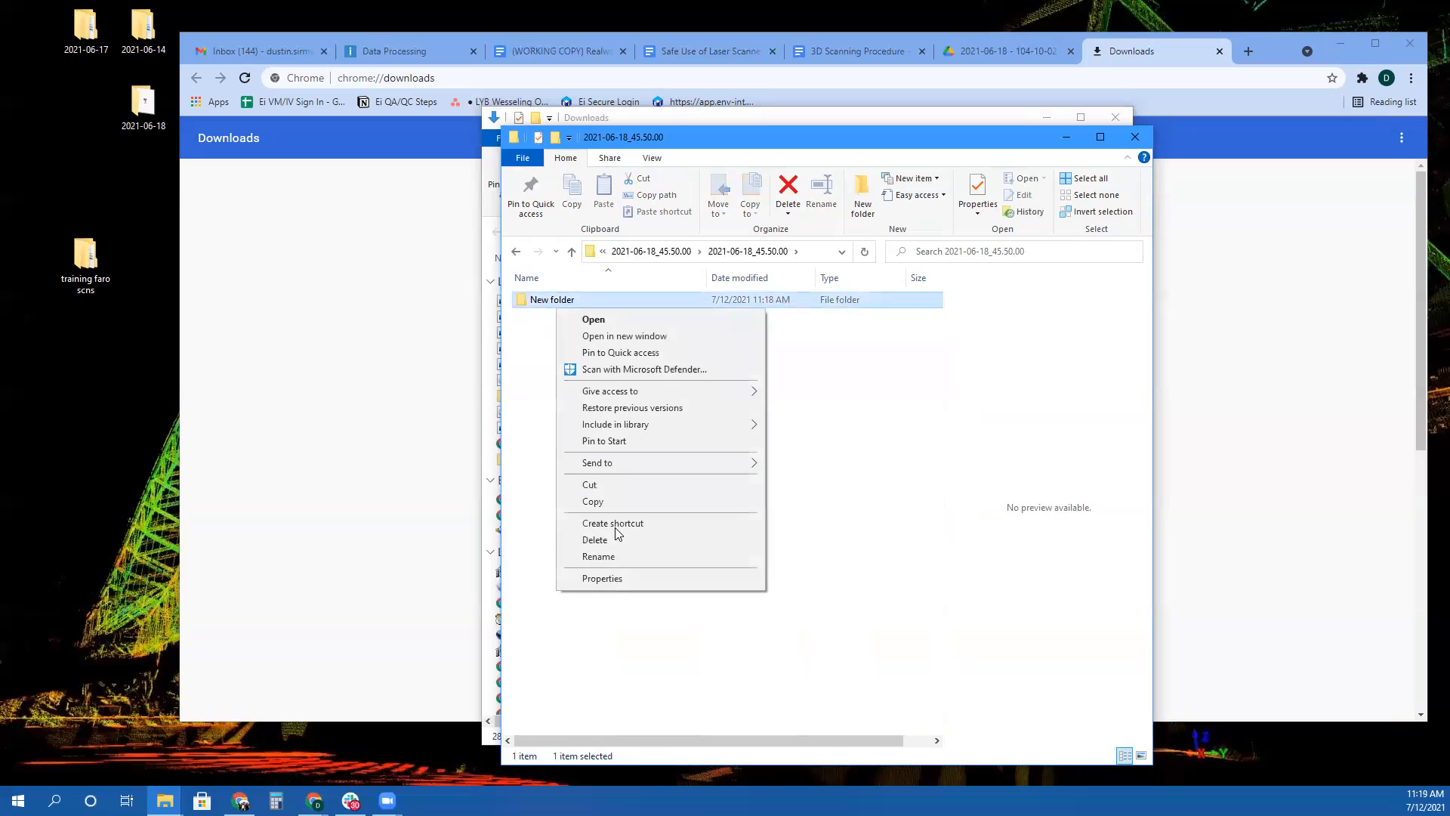
left_click(599, 557)
type("Scan_456.fls")
left_click(561, 299)
key("Delete")
key("shift+semicolon")
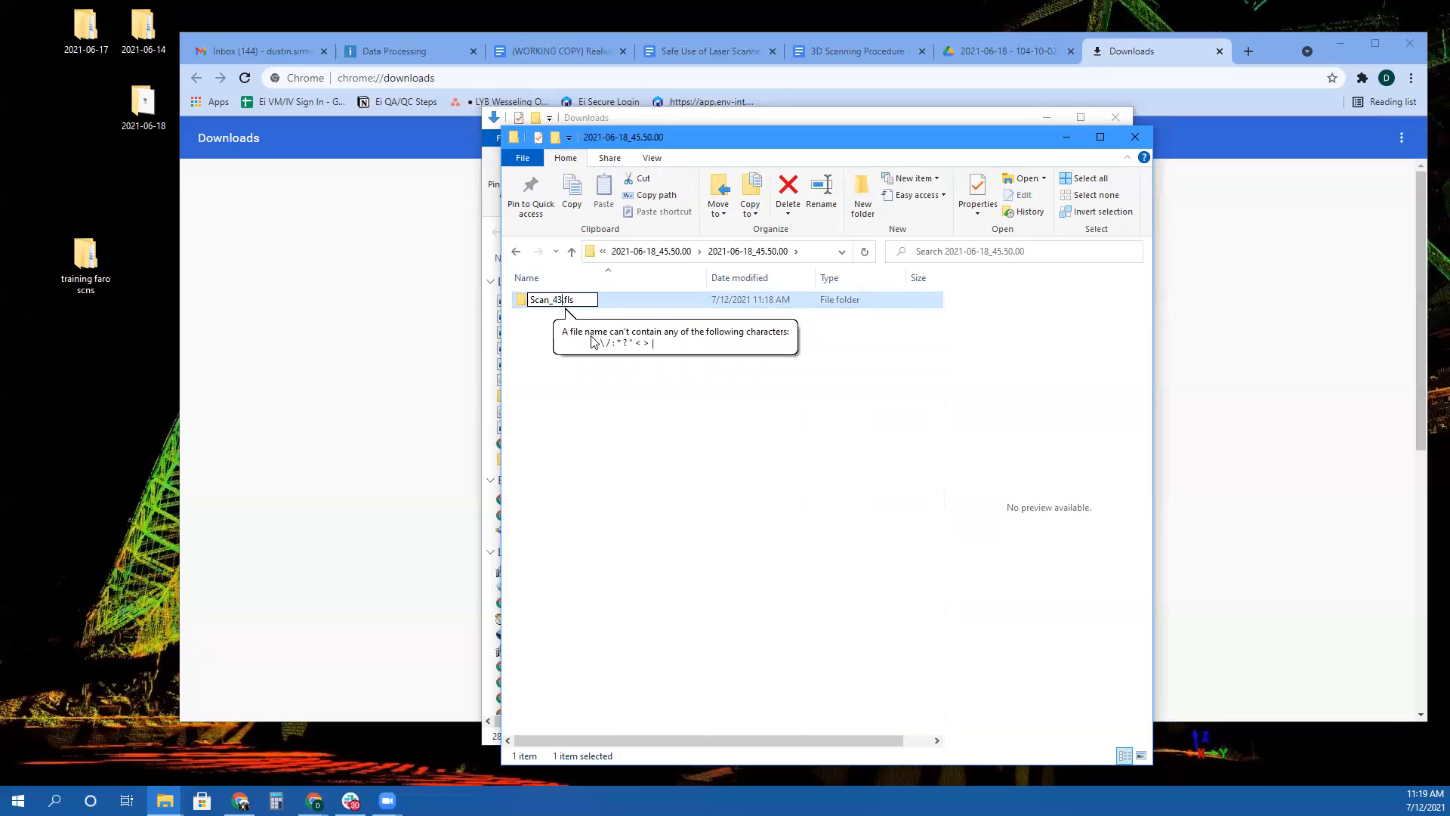
key("BackSpace")
type("55")
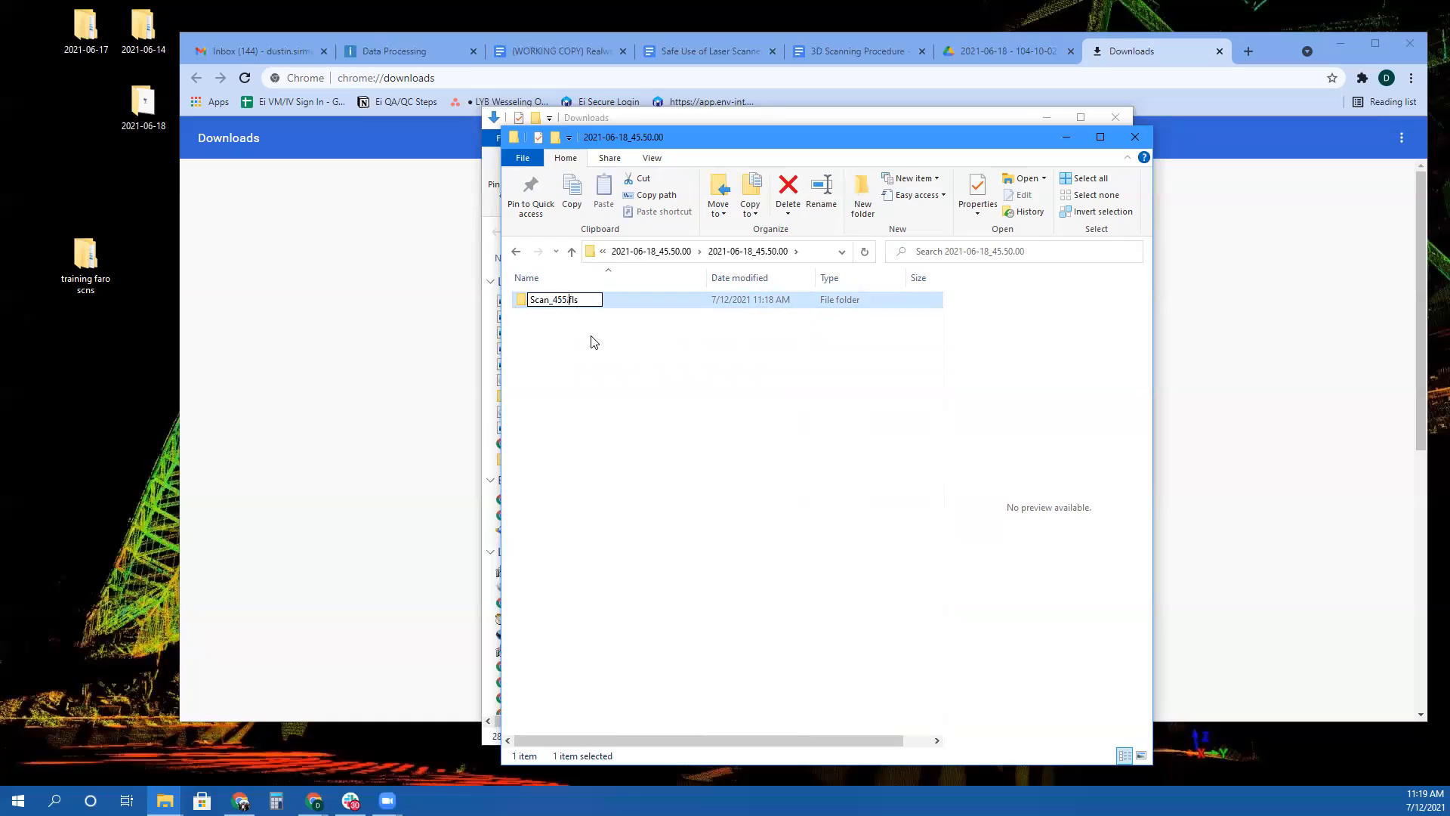
left_click(579, 331)
Check the Scan_455.fls folder's contents and create a new folder inside the nested 2021-06-18_45.64.57 folder
double_click(605, 306)
key("BackSpace")
key("BackSpace")
key("Down")
key("Return")
key("Down")
key("Return")
right_click(613, 447)
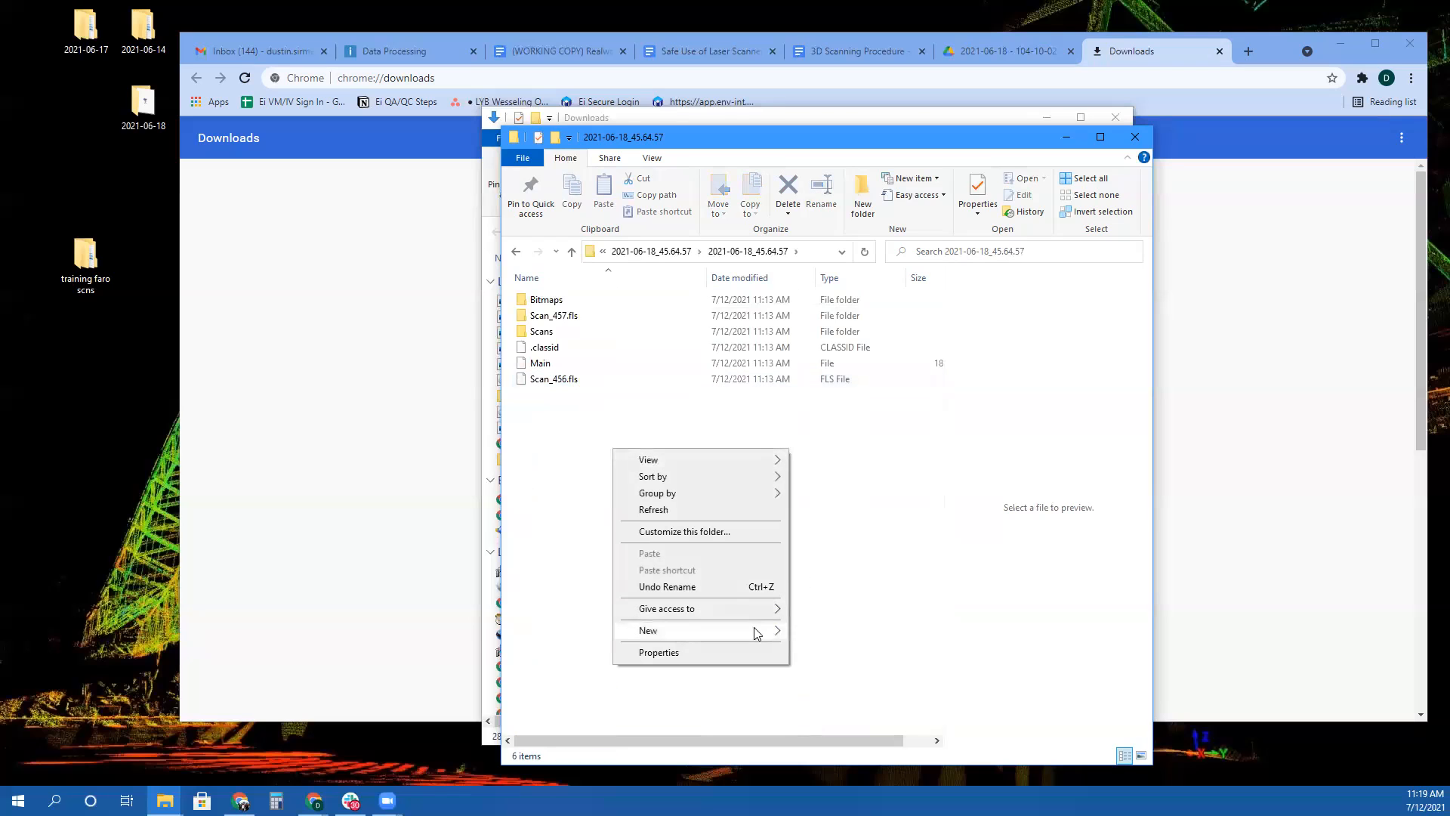
mouse_move(755, 630)
left_click(830, 395)
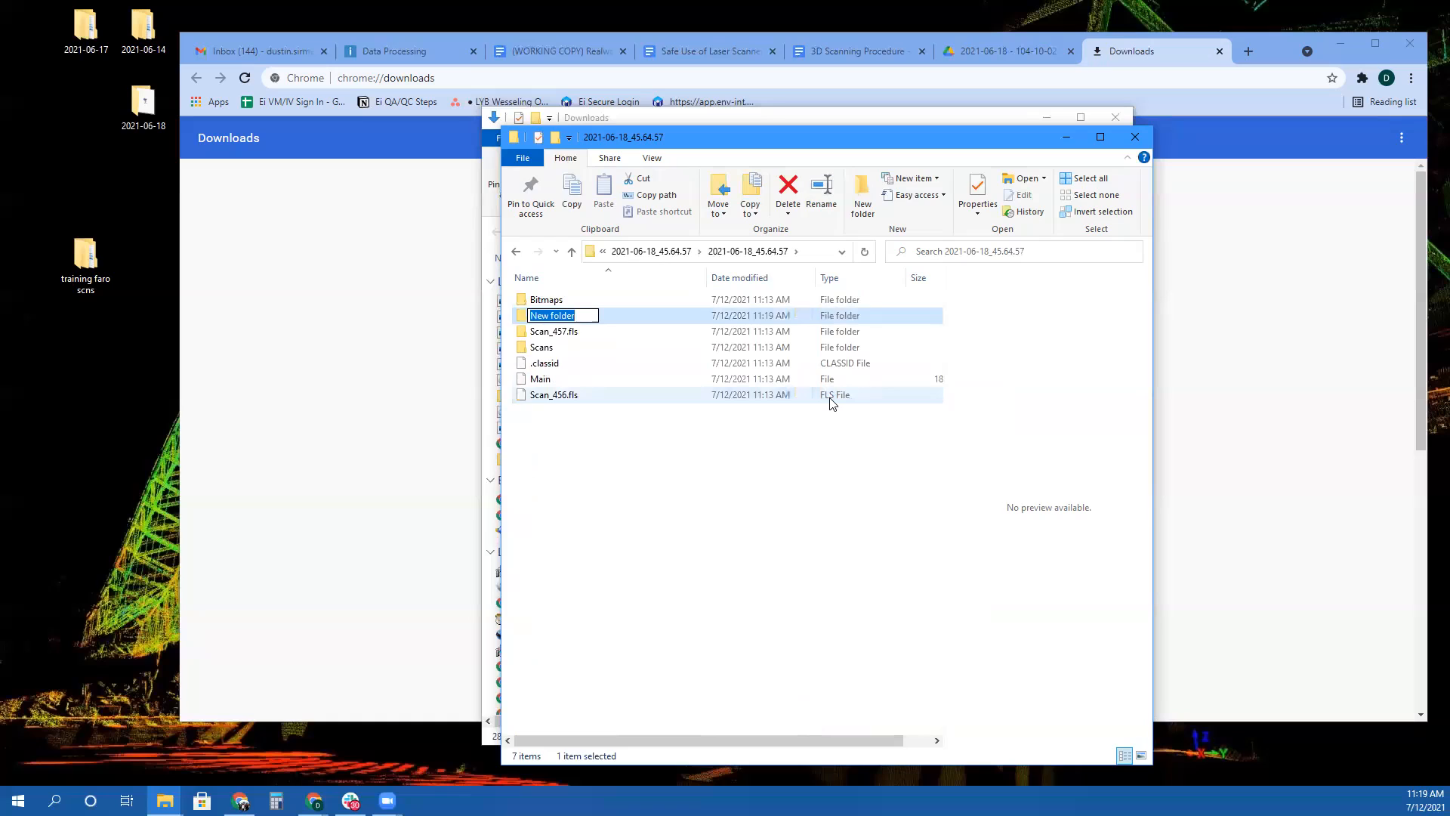
Move the loose Bitmaps, Scans, .classid, Main and Scan_456.fls items into the new folder and rename it Scan_456.fls
left_click(792, 441)
left_click_drag(608, 462, 572, 315)
right_click(544, 300)
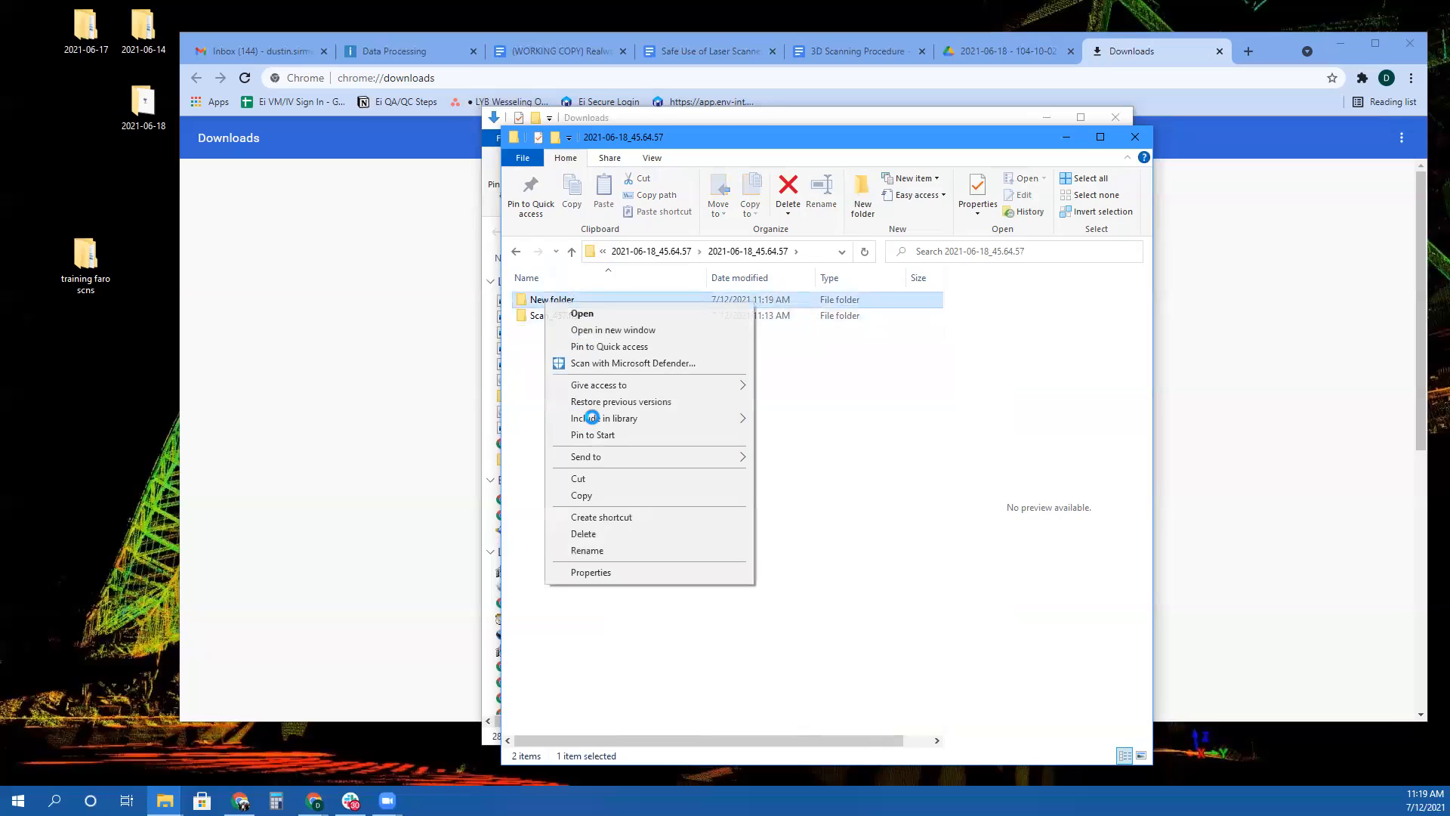
left_click(600, 552)
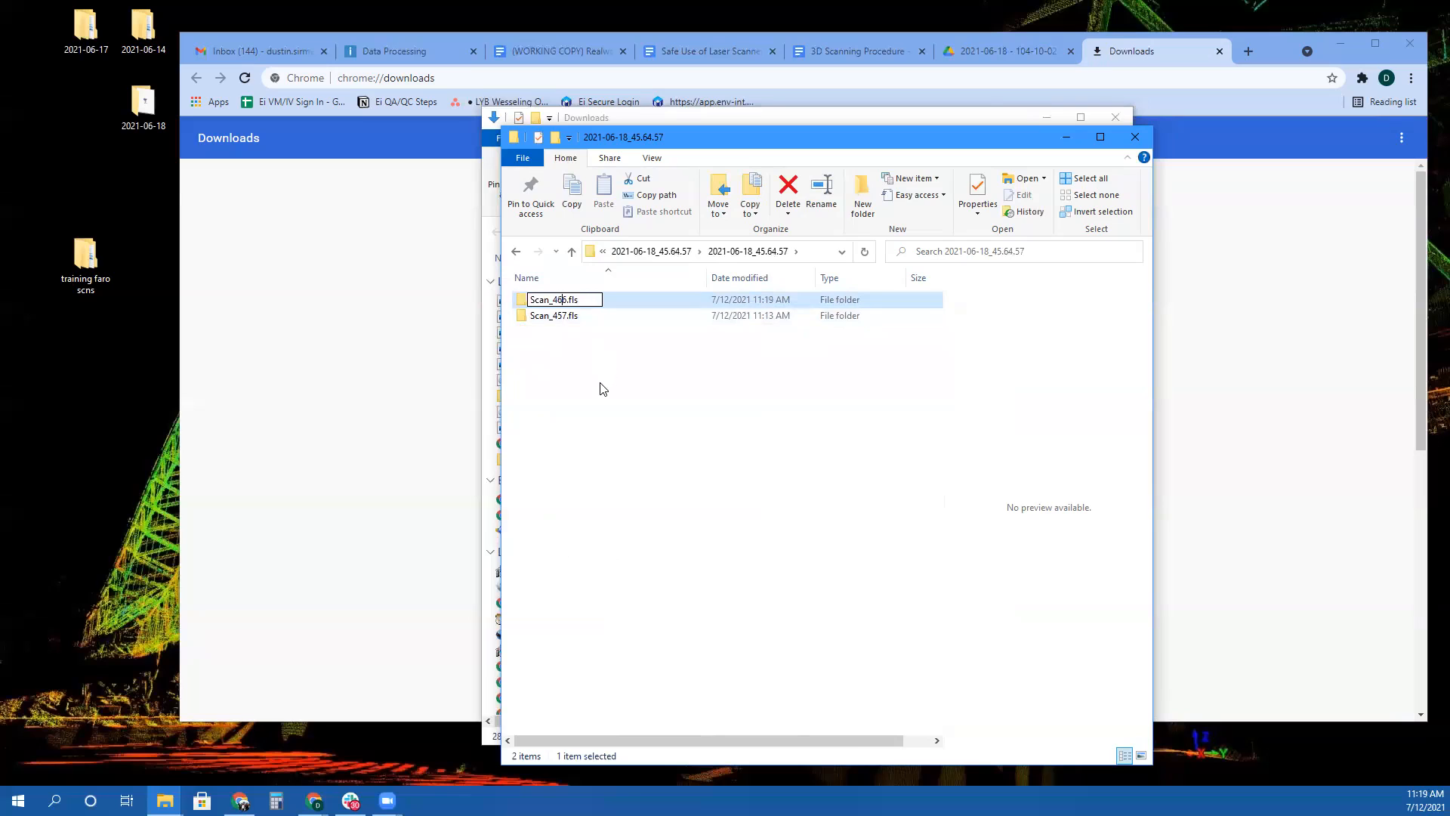
key("Return")
right_click(572, 316)
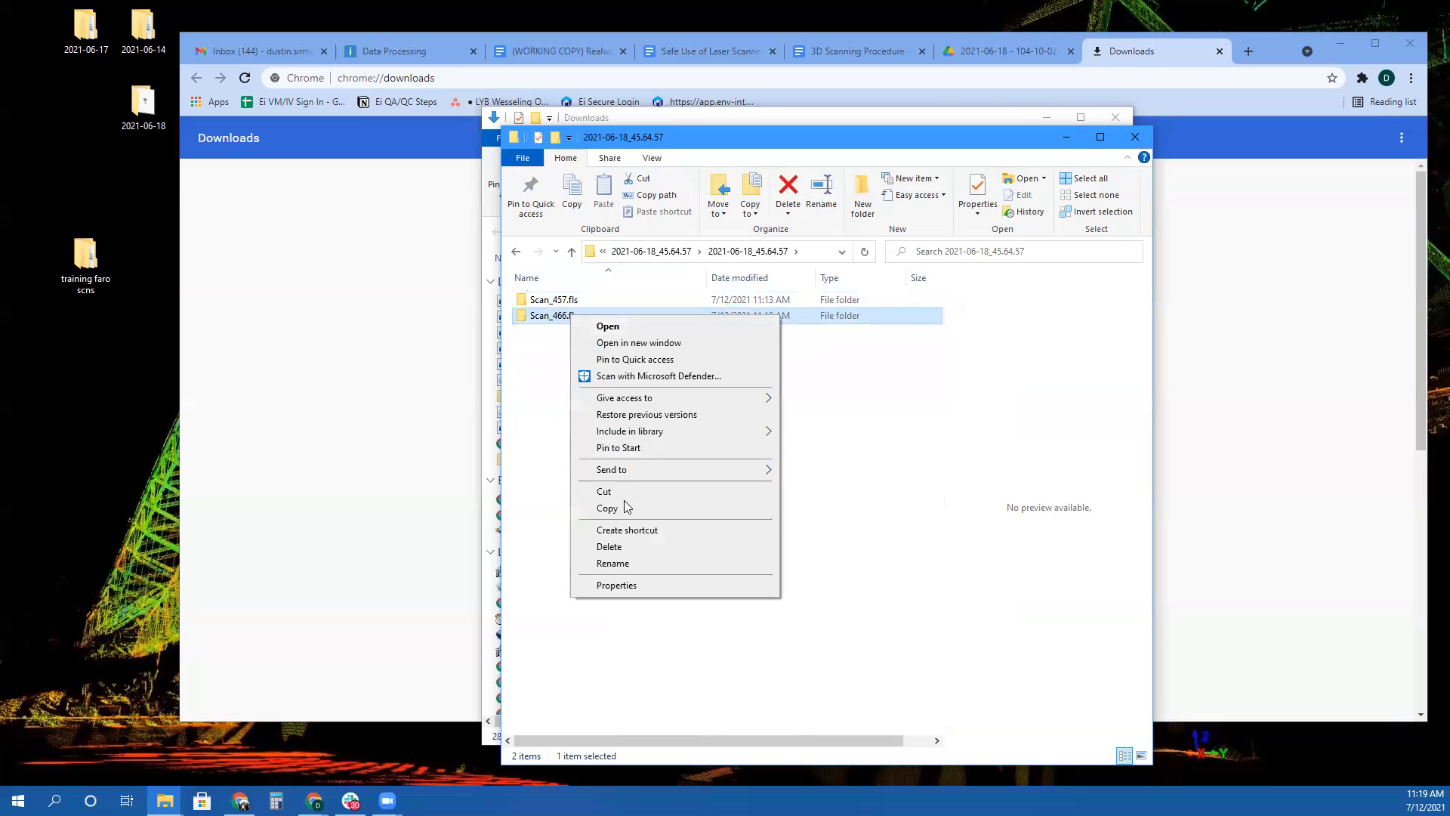
left_click(627, 563)
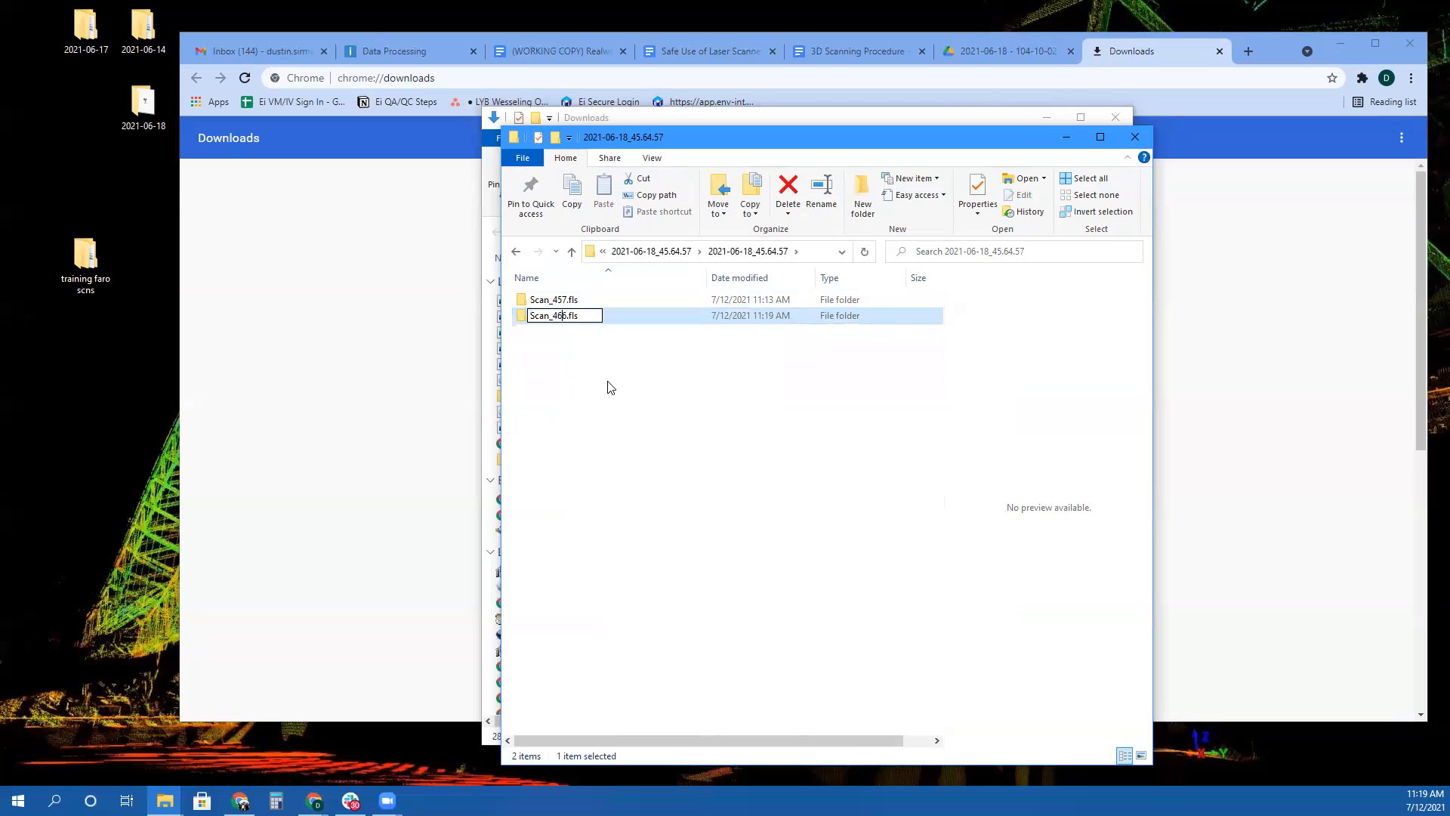
key("Return")
Open the Scan_456.fls folder to check its contents and return to the training faro scns folder
double_click(592, 300)
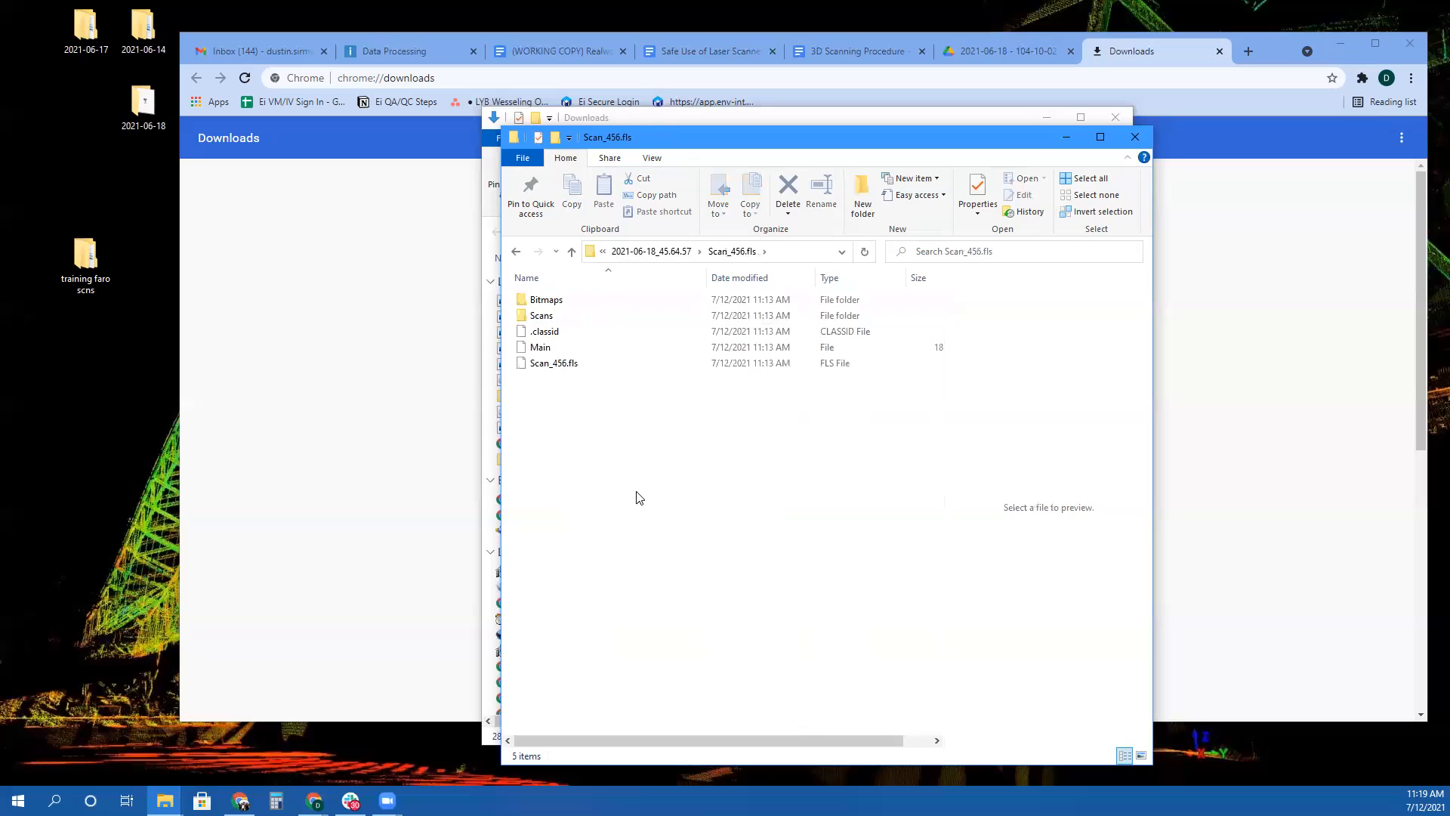
key("BackSpace")
key("BackSpace")
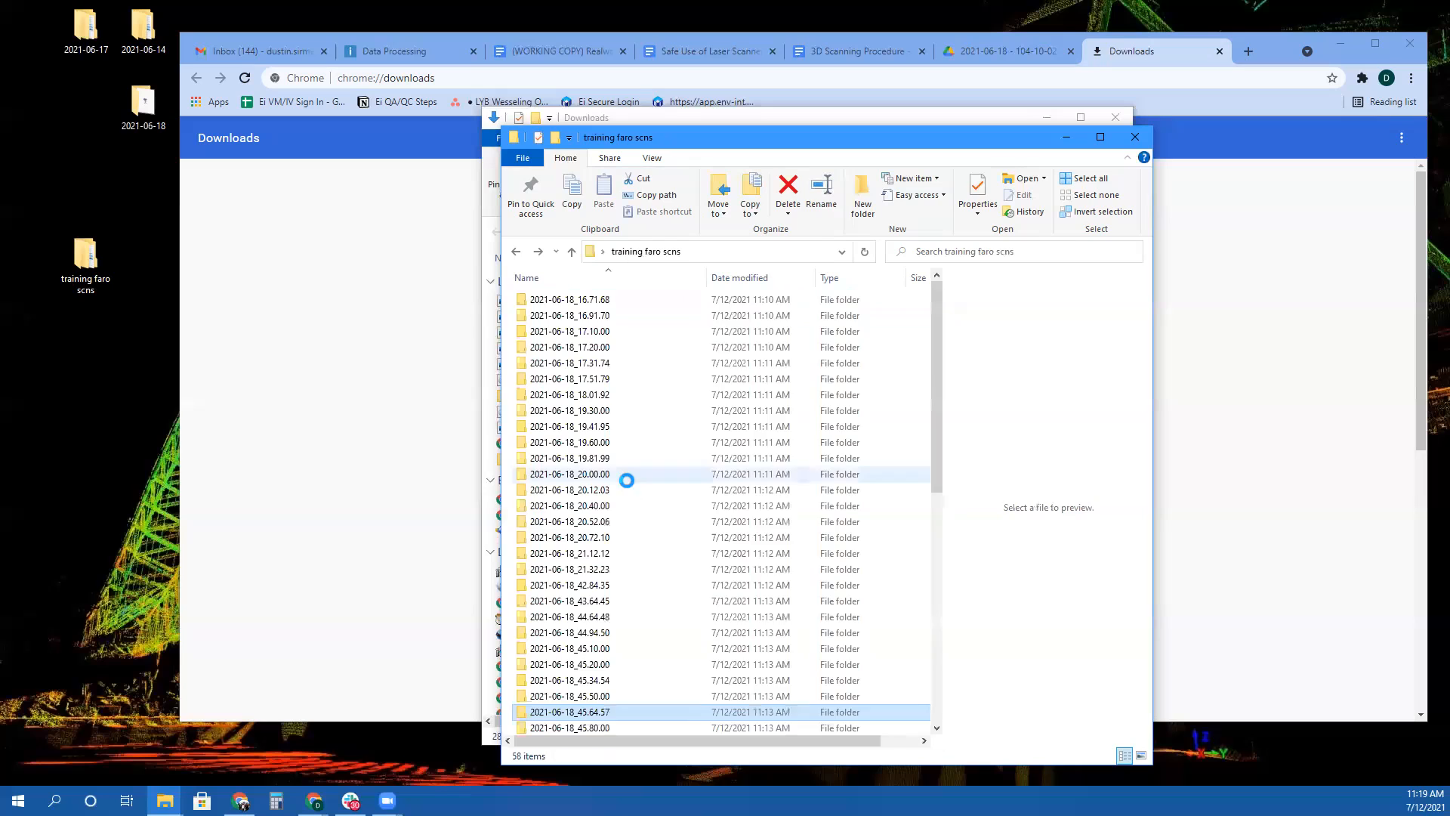
Create a new folder inside the nested 2021-06-18_45.80.00 folder, keeping its default name
key("Return")
key("Down")
key("Return")
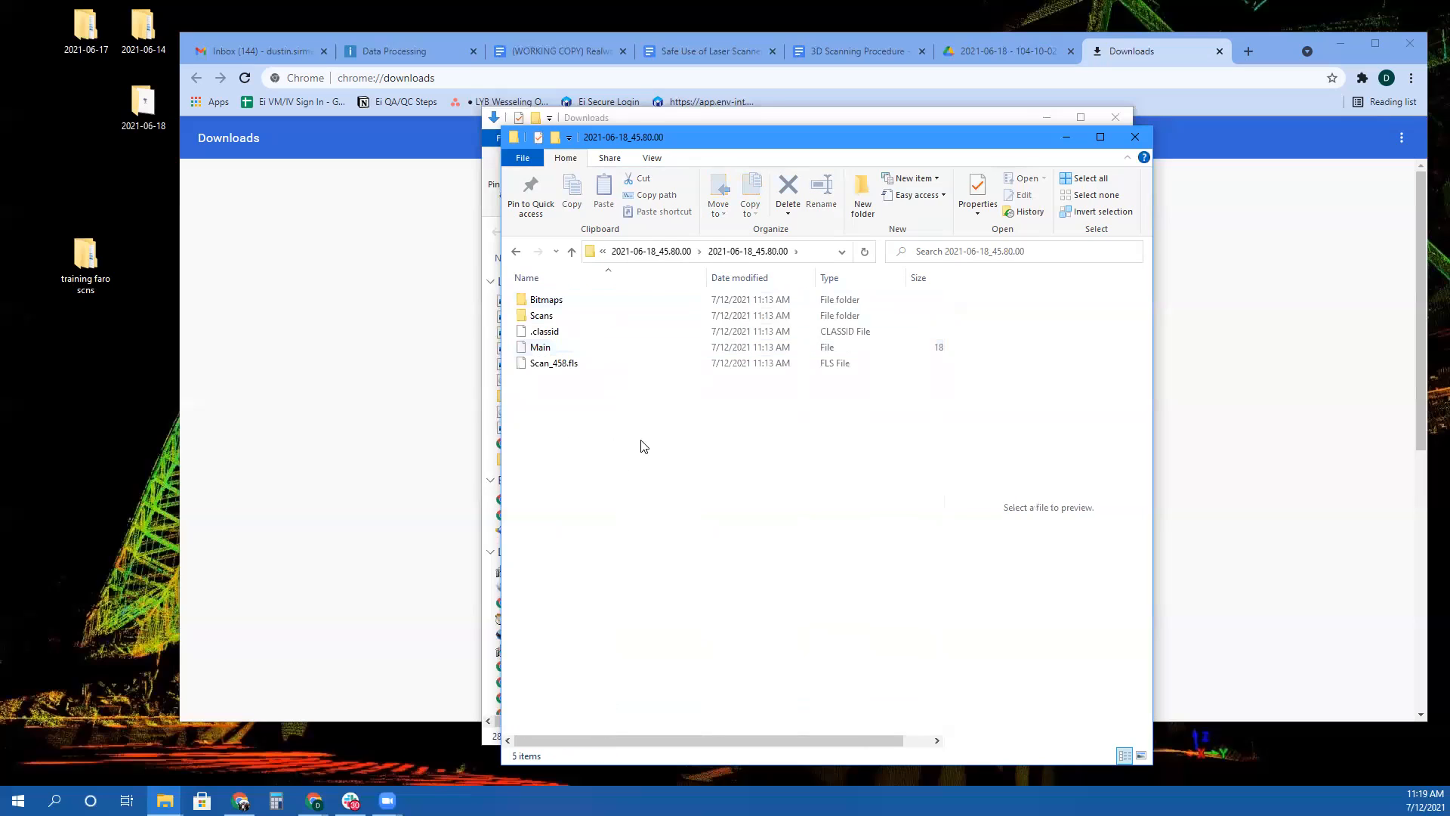
right_click(631, 448)
mouse_move(741, 632)
left_click(837, 389)
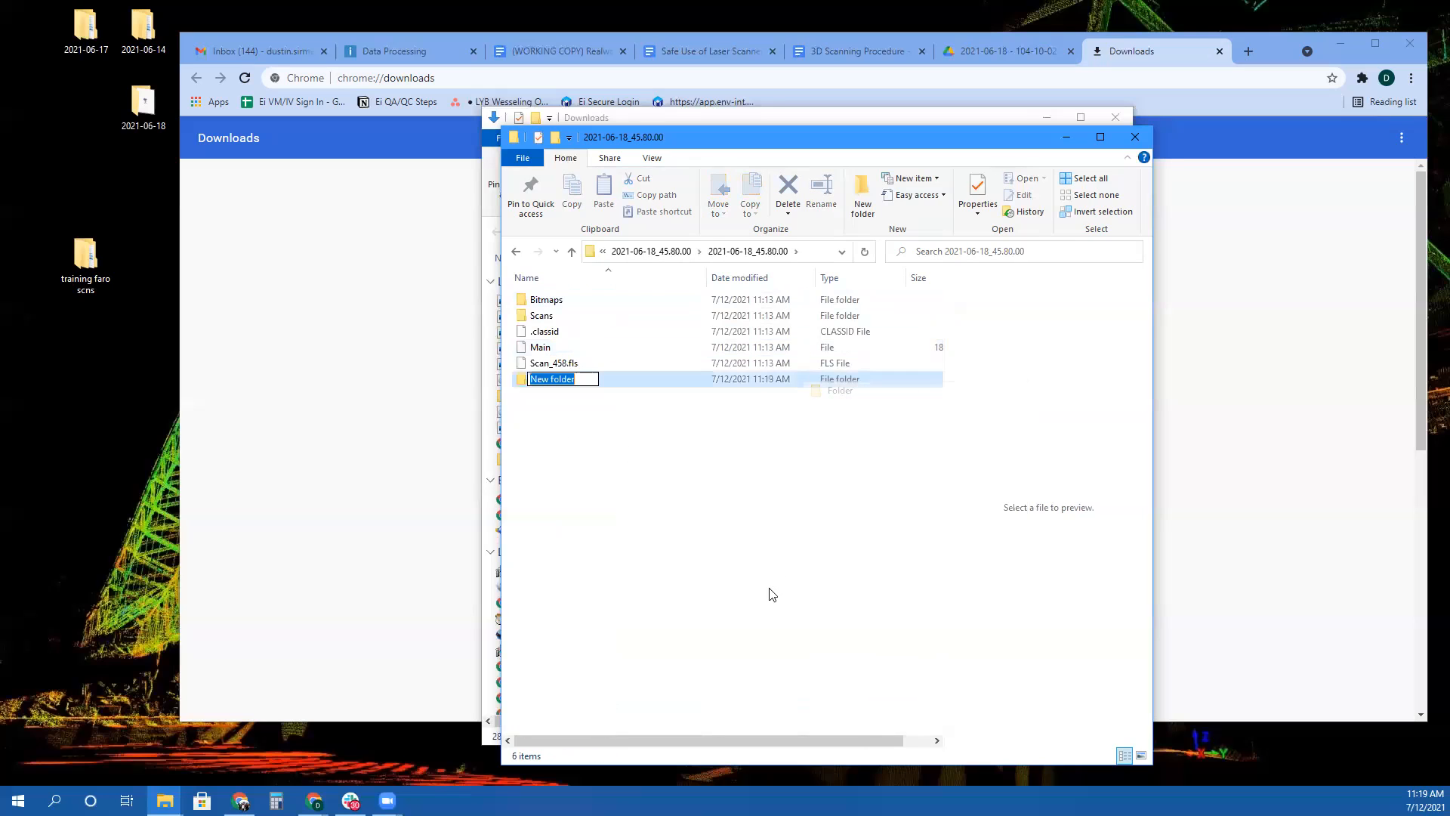
key("Return")
Move the loose Bitmaps, Scans, .classid, Main and Scan_458.fls items into the new folder and rename it Scan_458.fls
left_click_drag(683, 507, 576, 303)
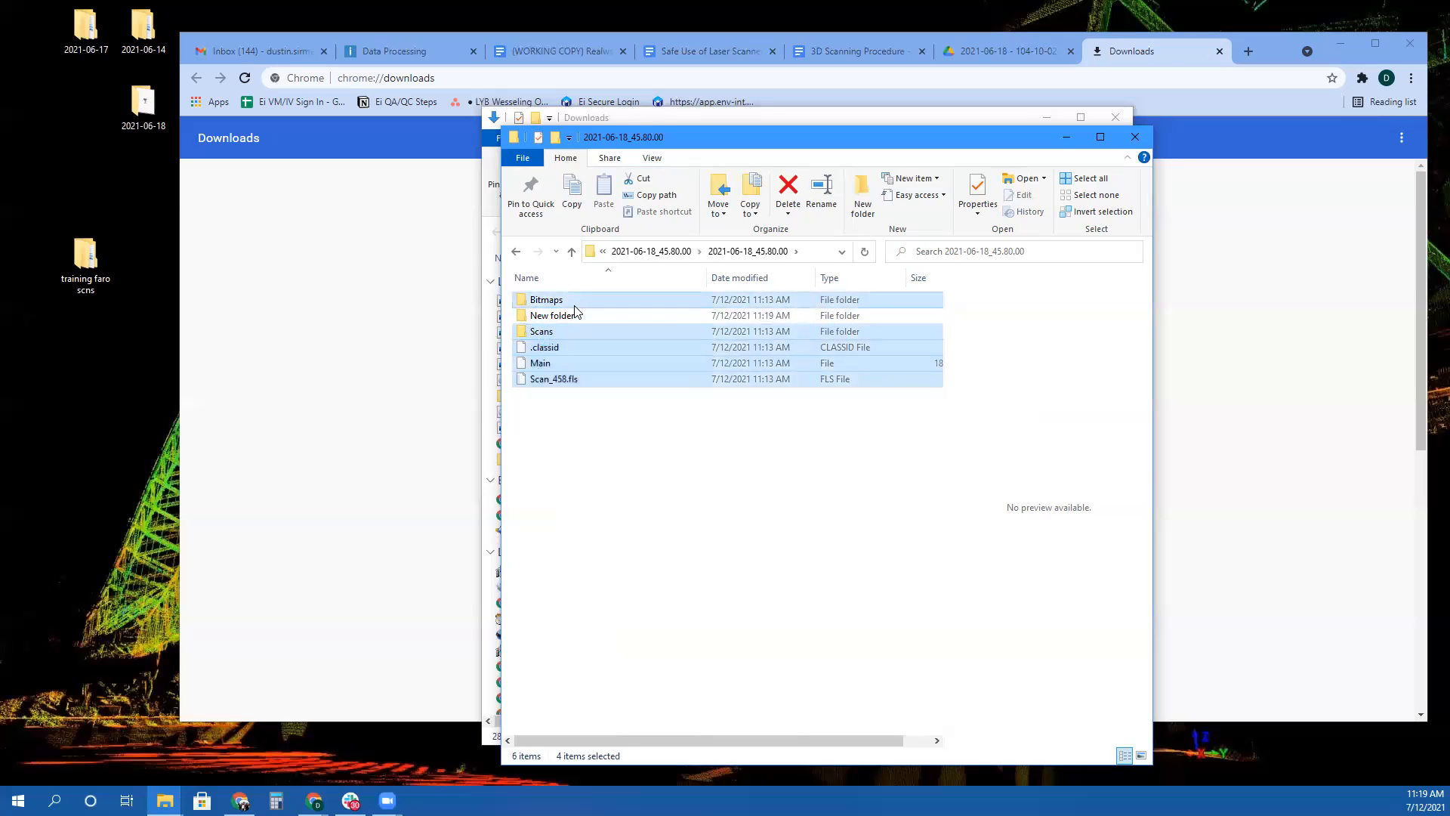
left_click_drag(514, 348, 565, 317)
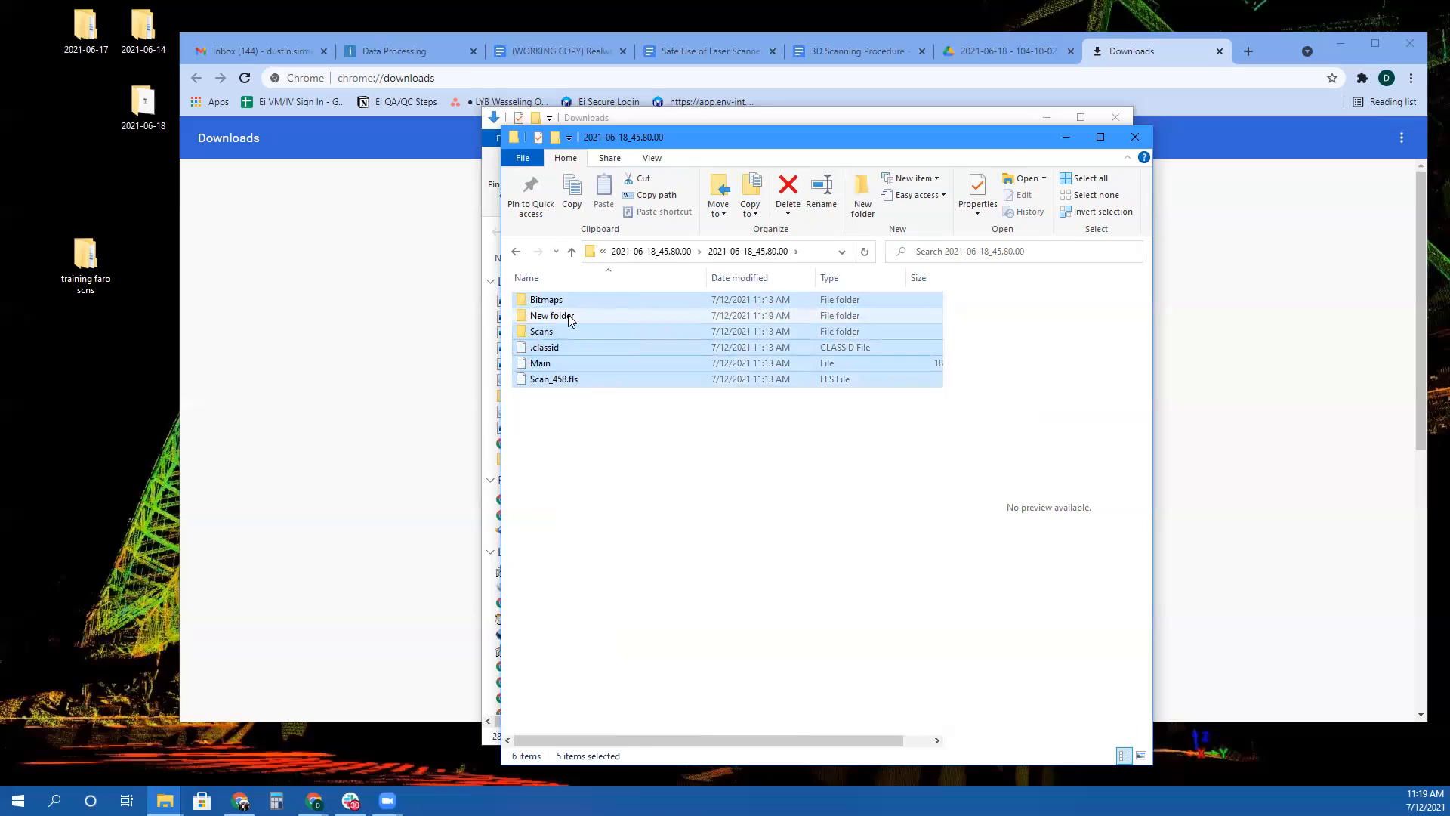
right_click(559, 298)
left_click(634, 553)
type("Scan_436.fls")
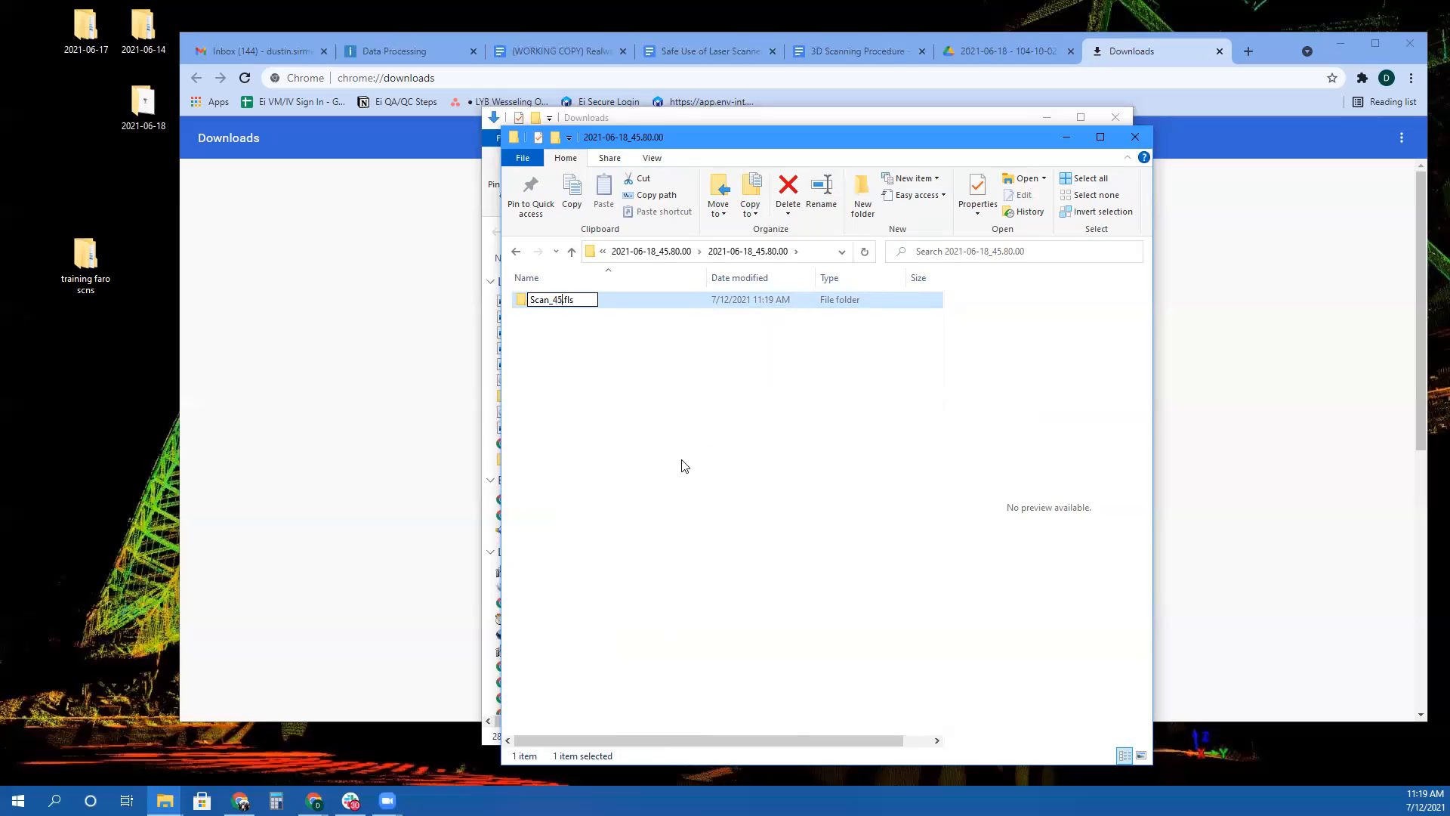
left_click(633, 299)
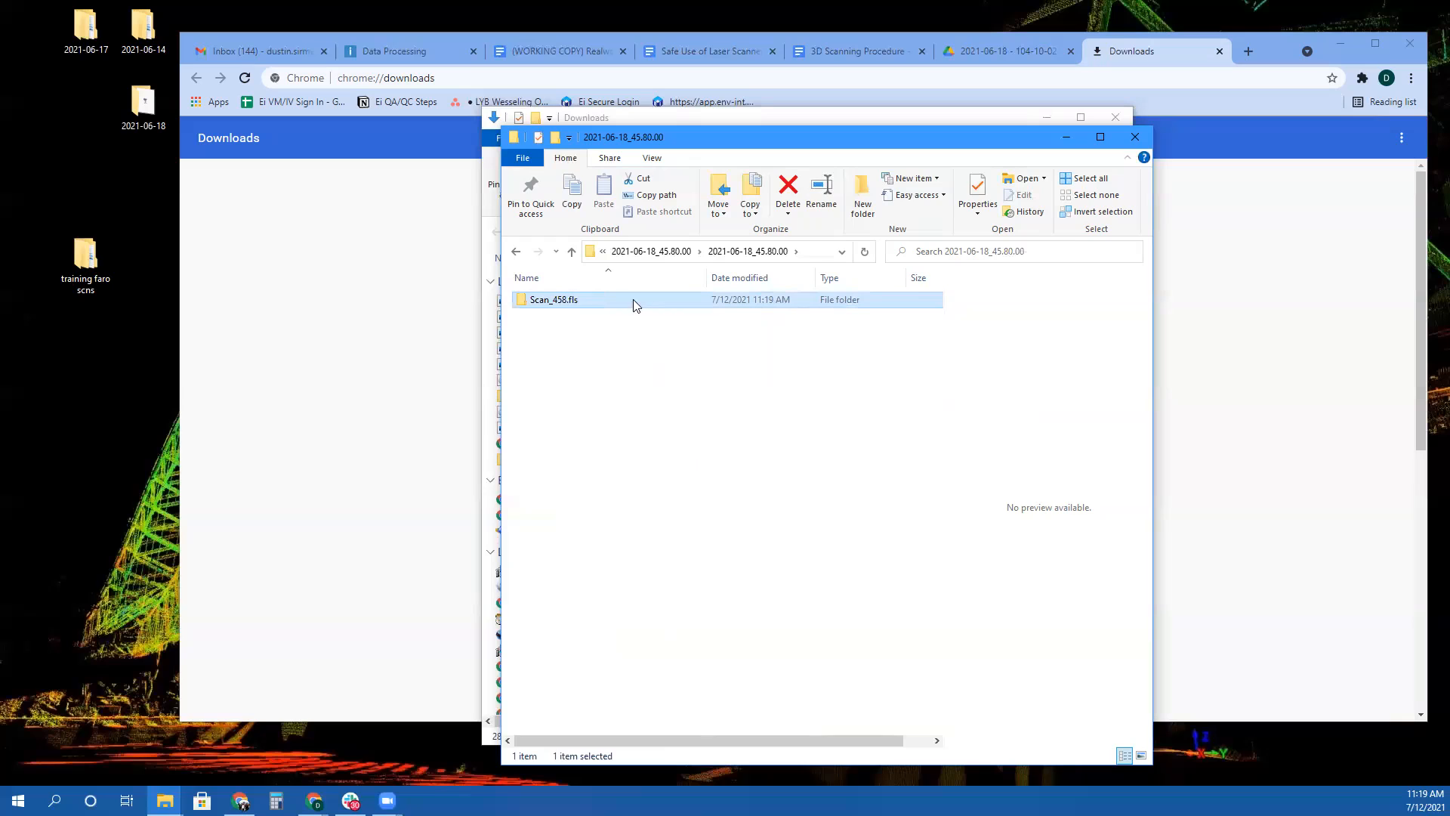
Check the contents of the Scan_458.fls folder and go back to the training faro scns folder
double_click(594, 299)
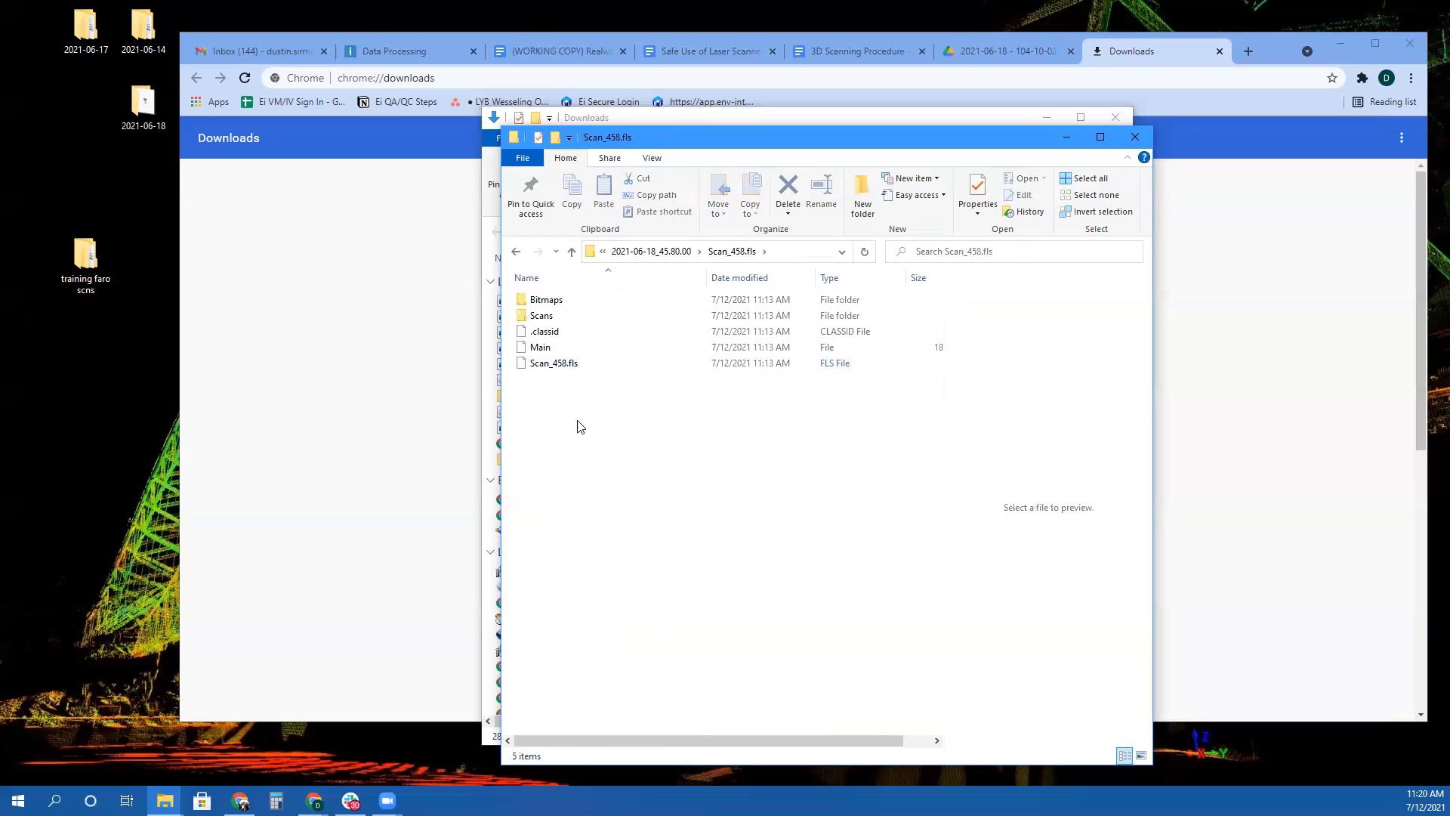
key("alt+Left")
key("alt+Left")
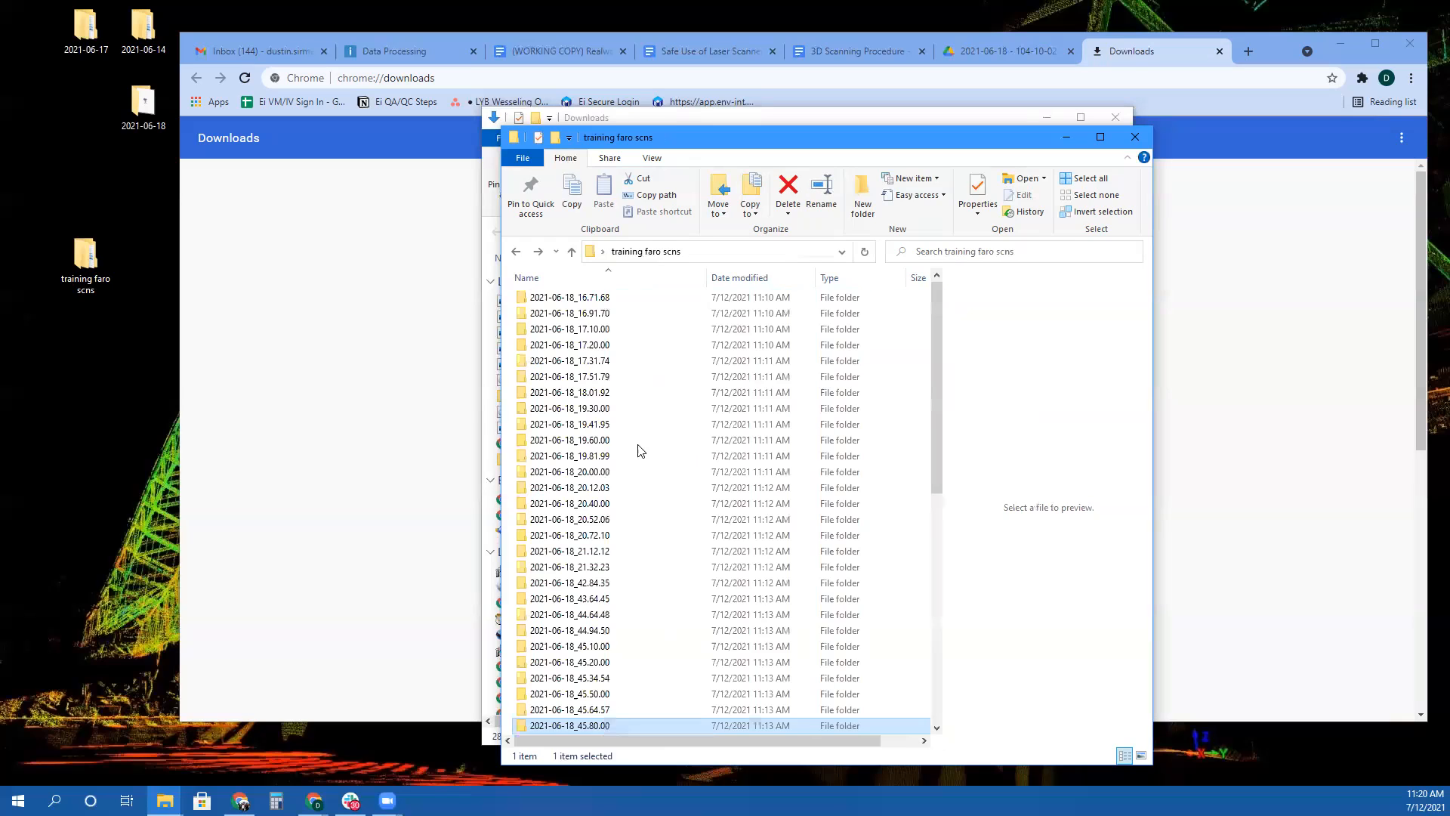
Create a new folder inside the nested 2021-06-18_45.90.00 folder, keeping its default name
key("Return")
double_click(596, 301)
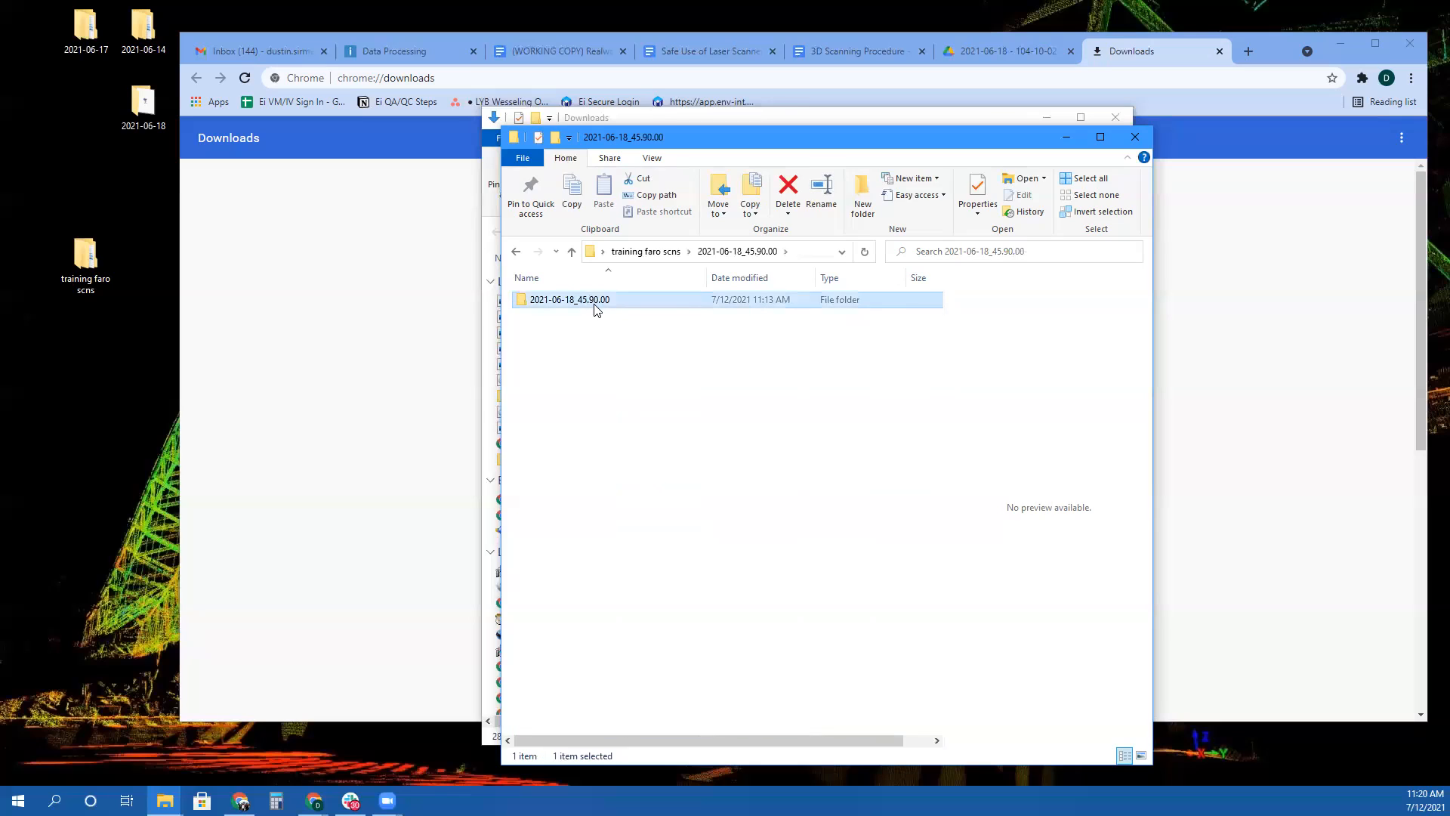
right_click(603, 407)
mouse_move(702, 583)
left_click(804, 343)
key("Return")
Move the loose Bitmaps, Scans, .classid, Main and Scan_459.fls items into the new folder and rename it Scan_459.fls
left_click_drag(624, 391, 568, 315)
left_click(561, 300, "ctrl")
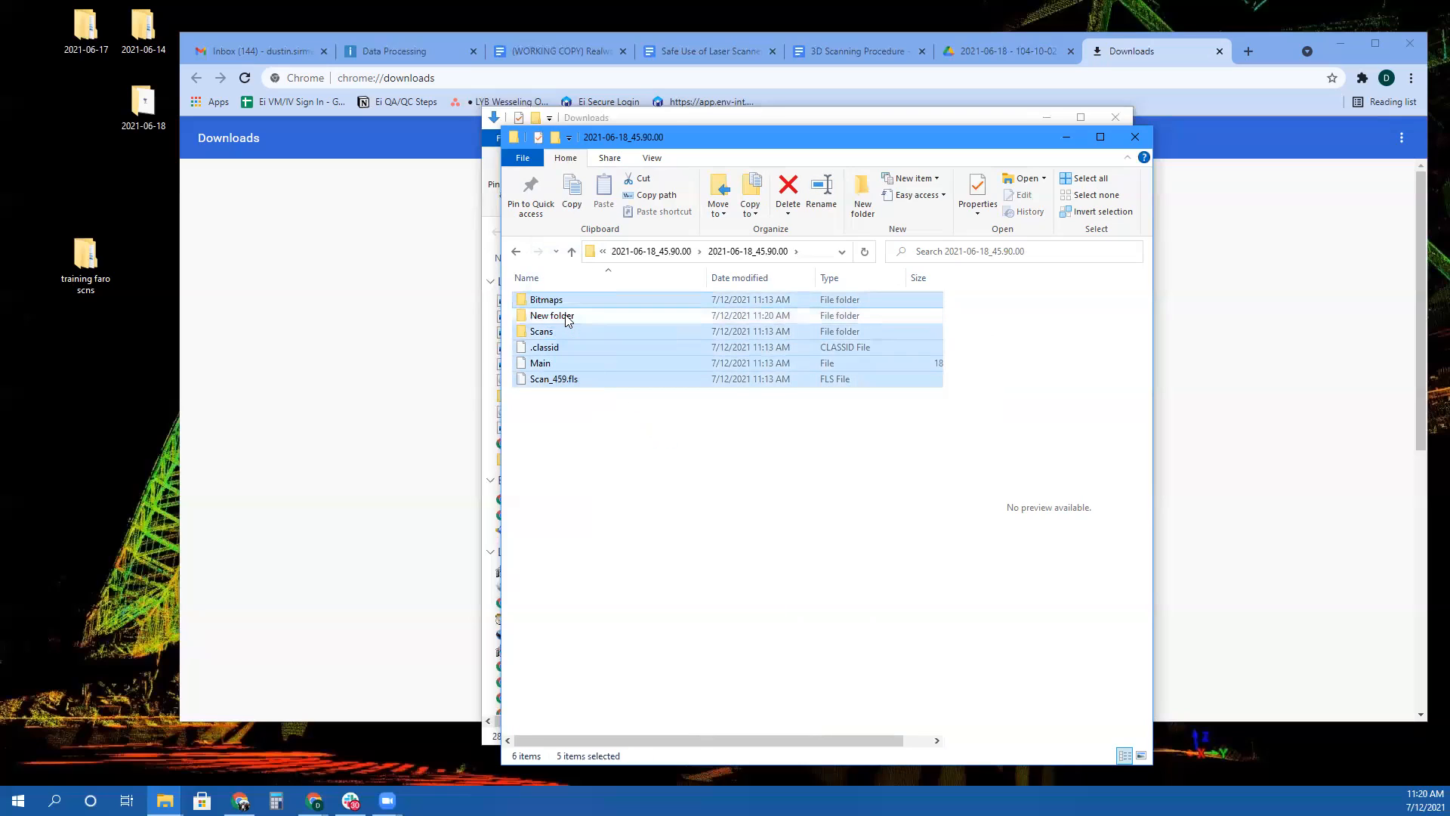
right_click(560, 302)
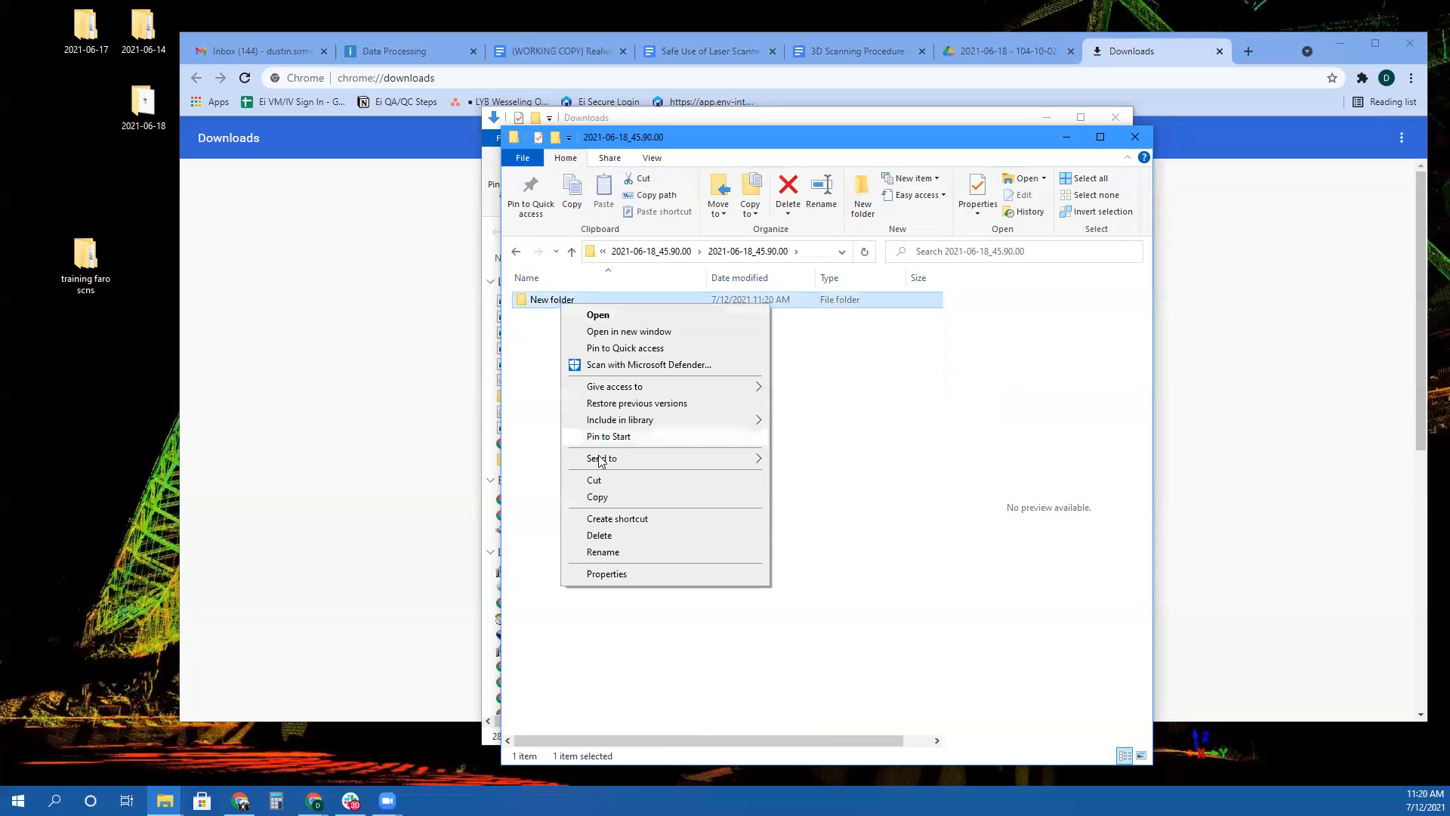
left_click(603, 552)
type("Scan_436.fls")
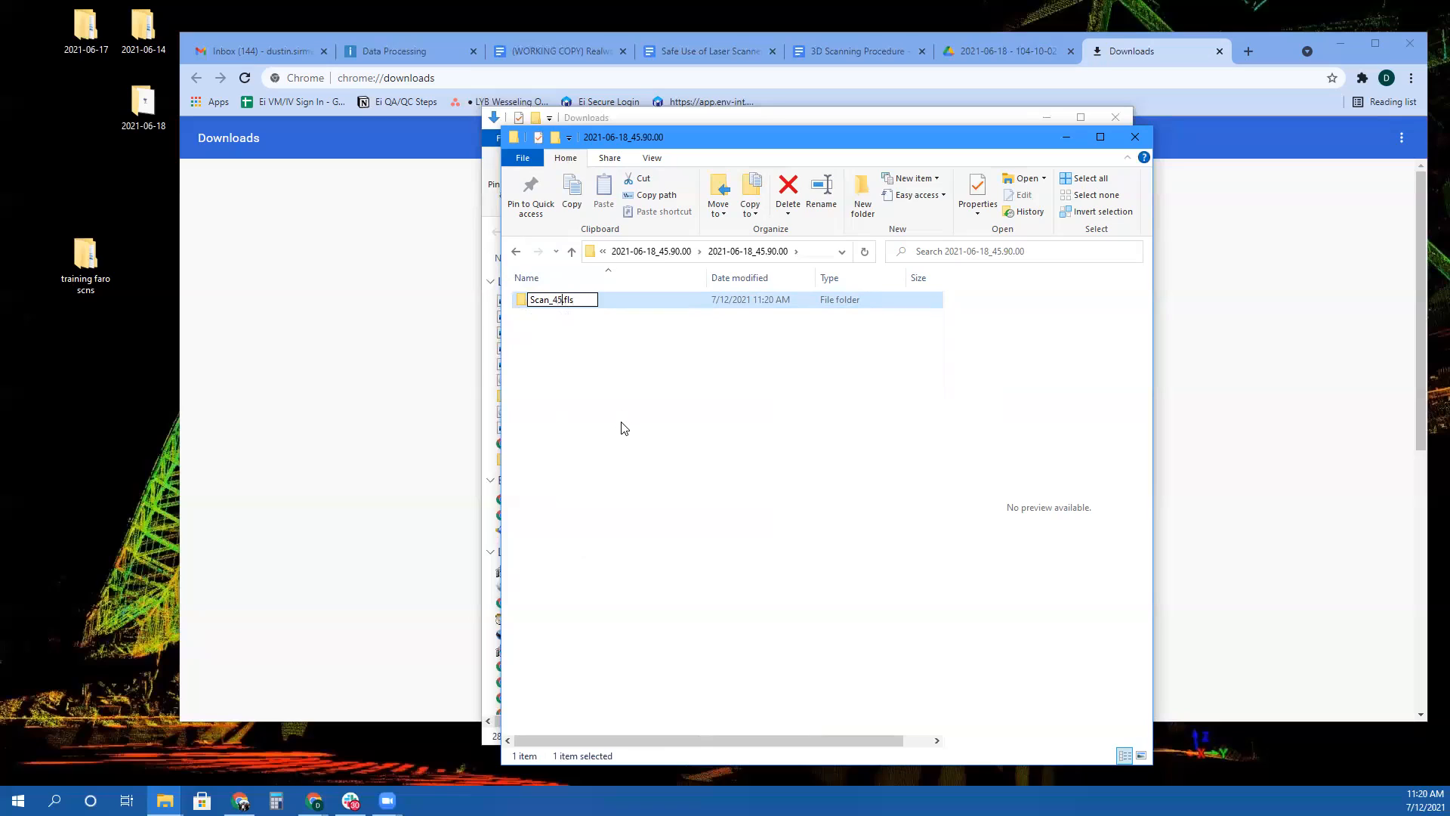
Look inside the Scan_459.fls folder and return to the training faro scns folder list
double_click(614, 301)
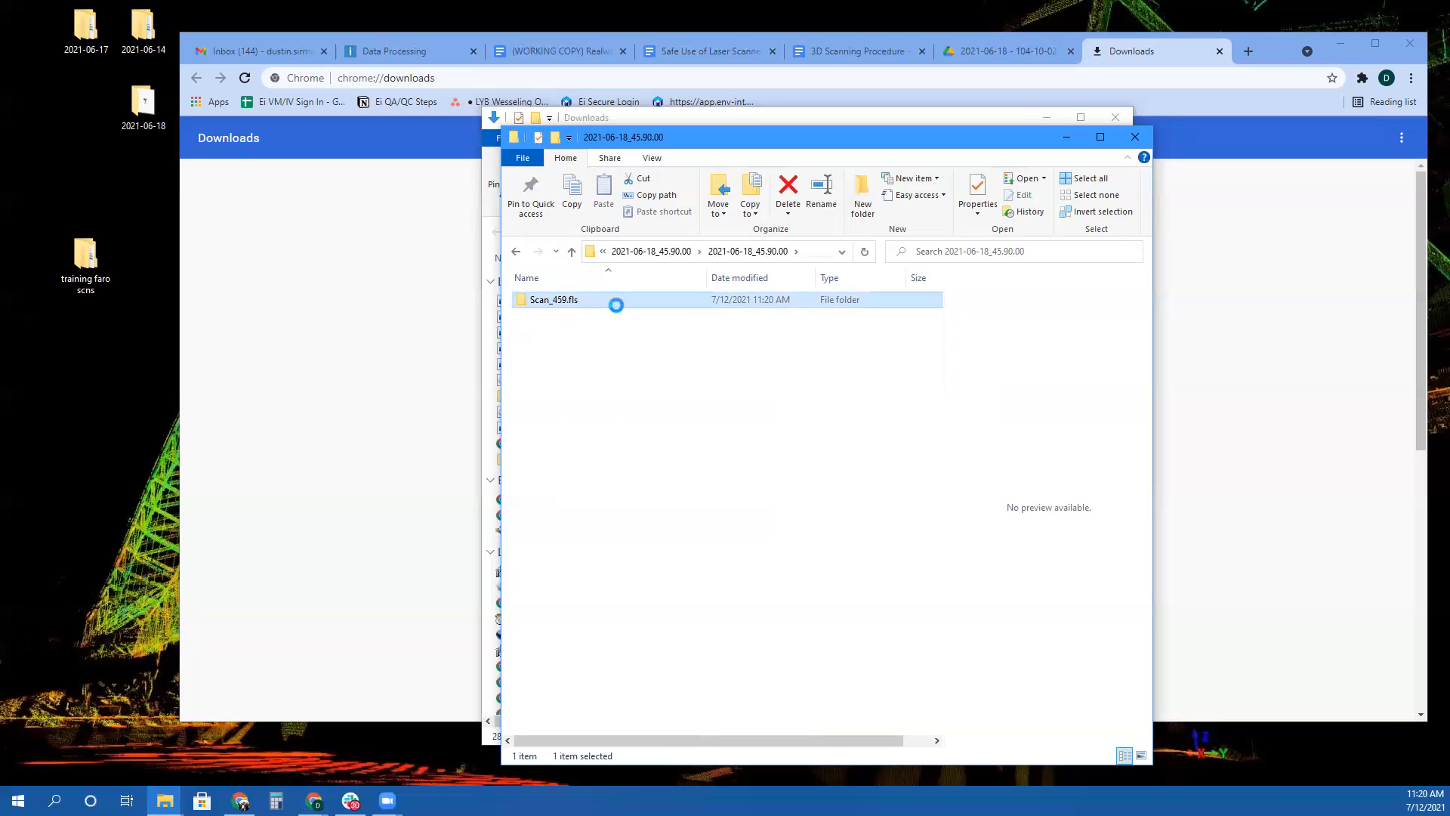
key("BackSpace")
key("BackSpace")
key("Down")
key("Return")
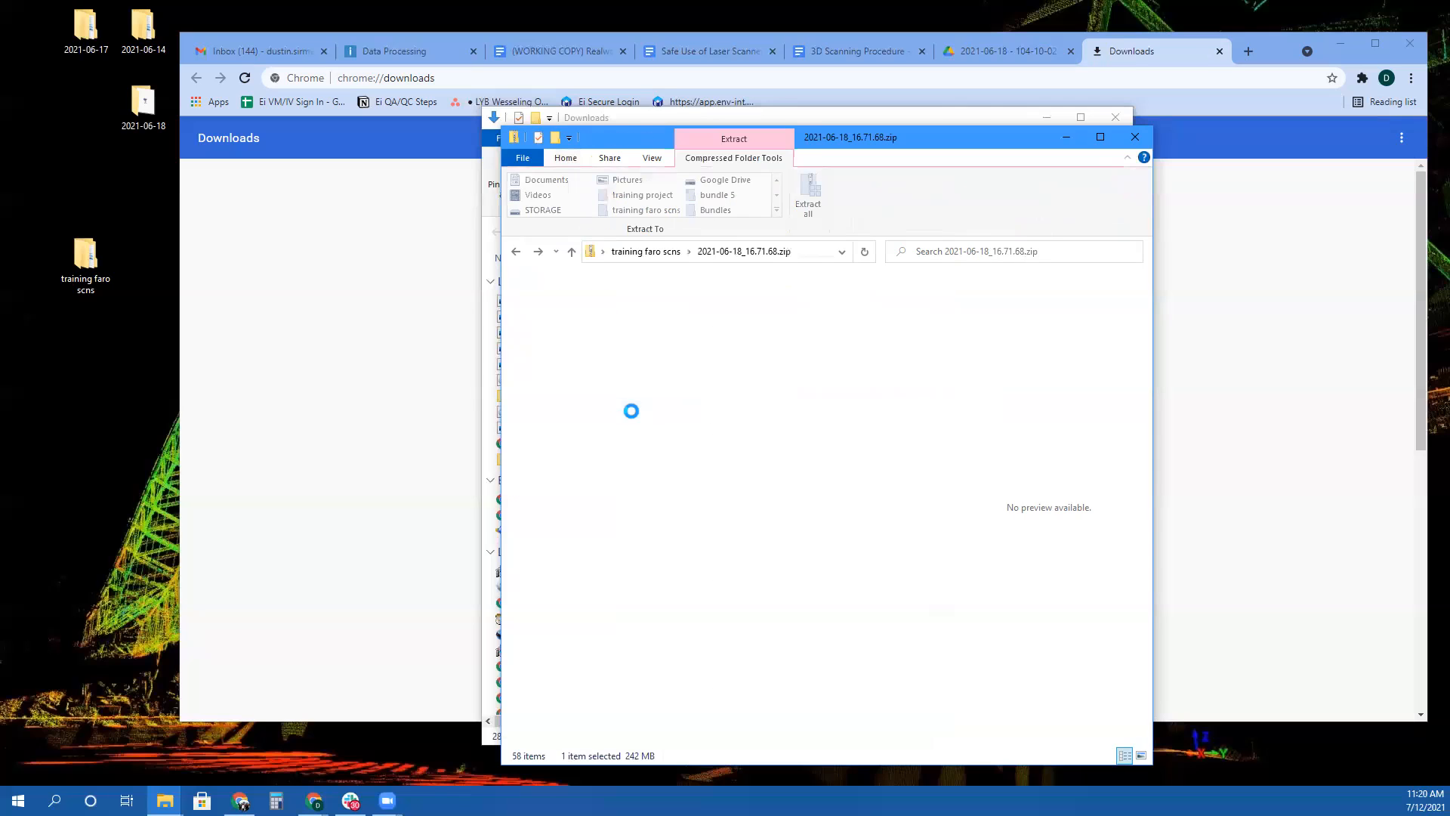
left_click(516, 251)
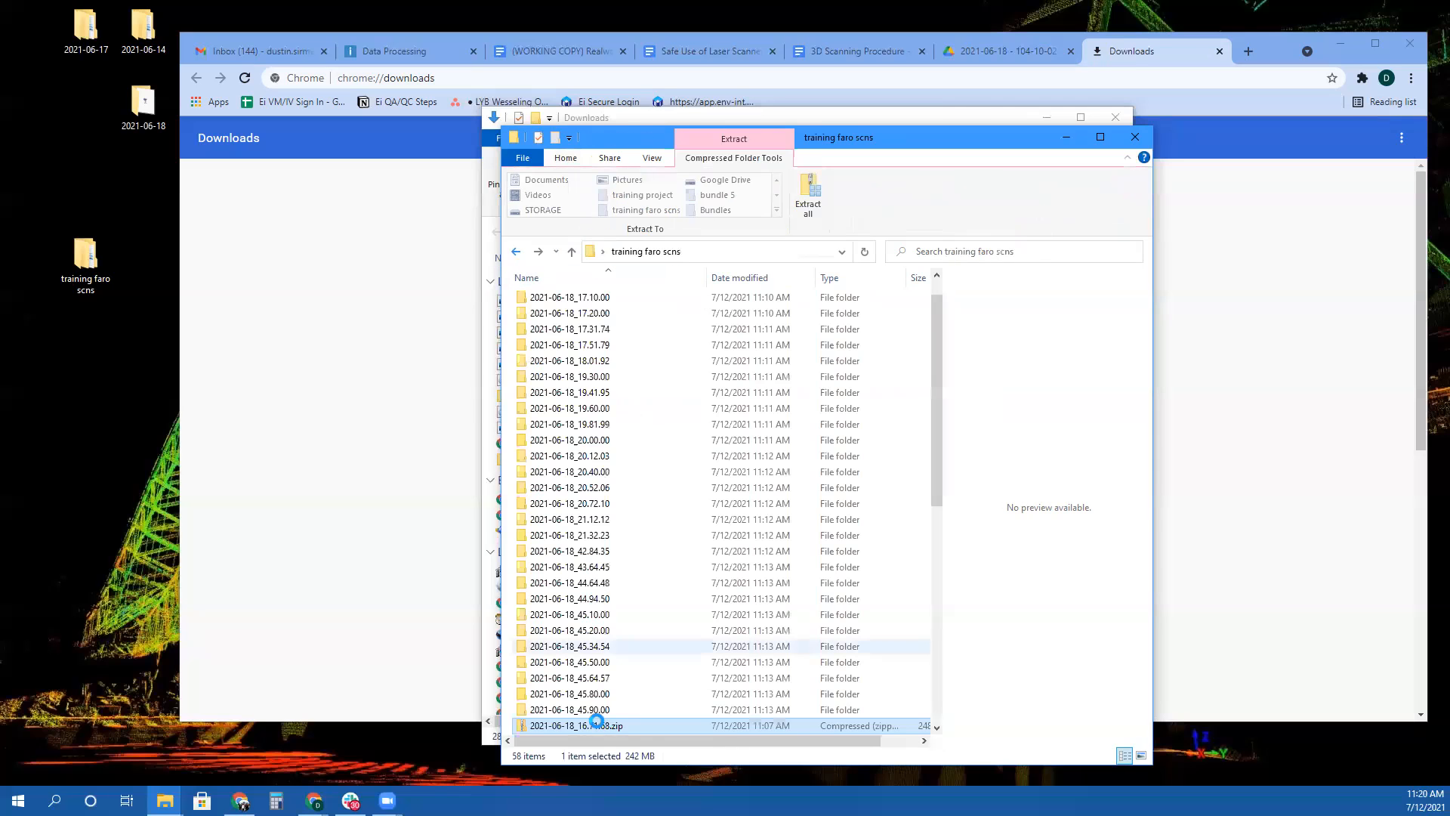
Delete all the zip archives in training faro scns, from 2021-06-18_16.71.68.zip through 2021-06-18_45.90.00.zip, keeping the extracted folders
scroll(593, 529, "down", 4)
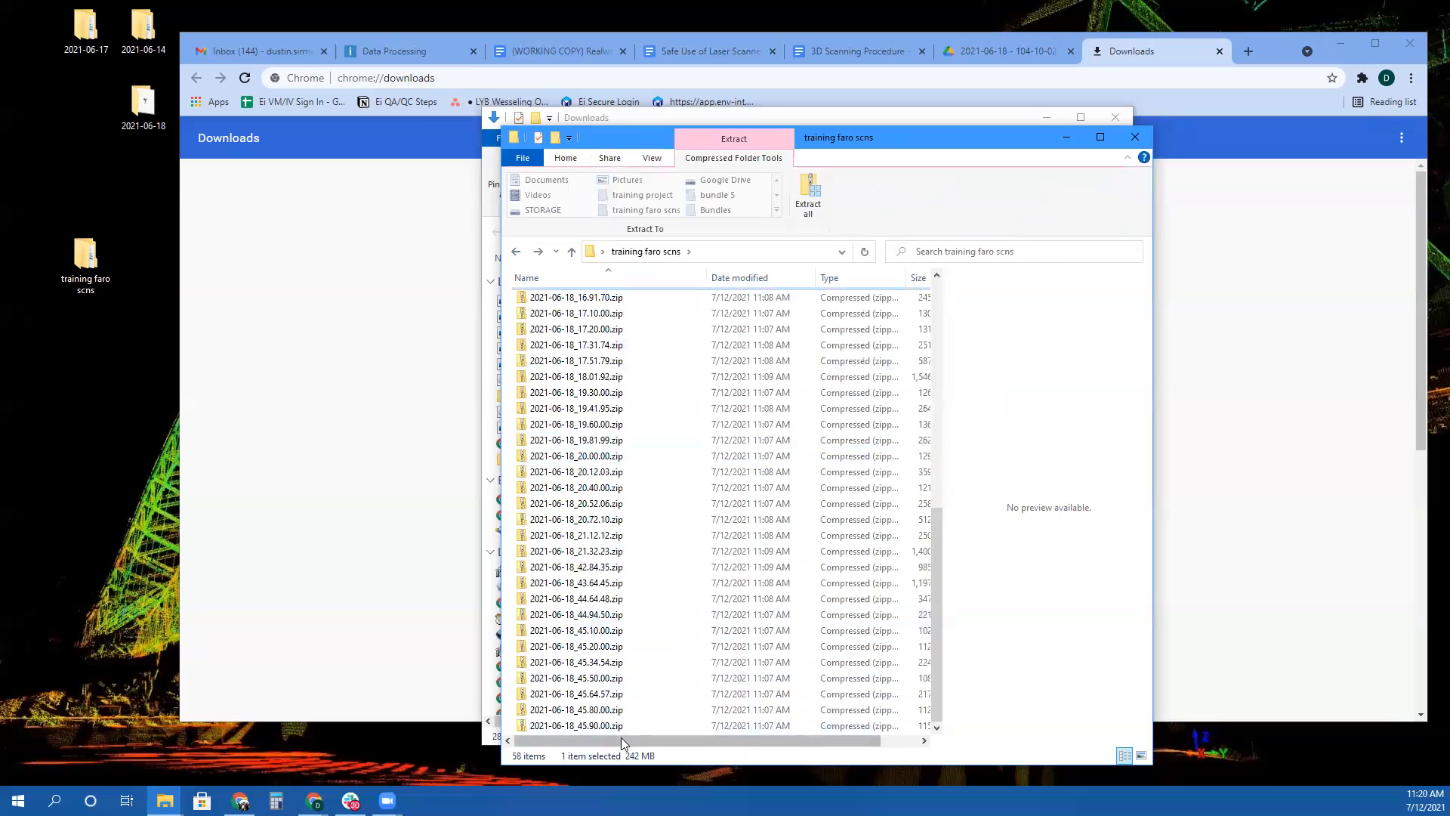
left_click(616, 727, "shift")
scroll(695, 615, "up", 6)
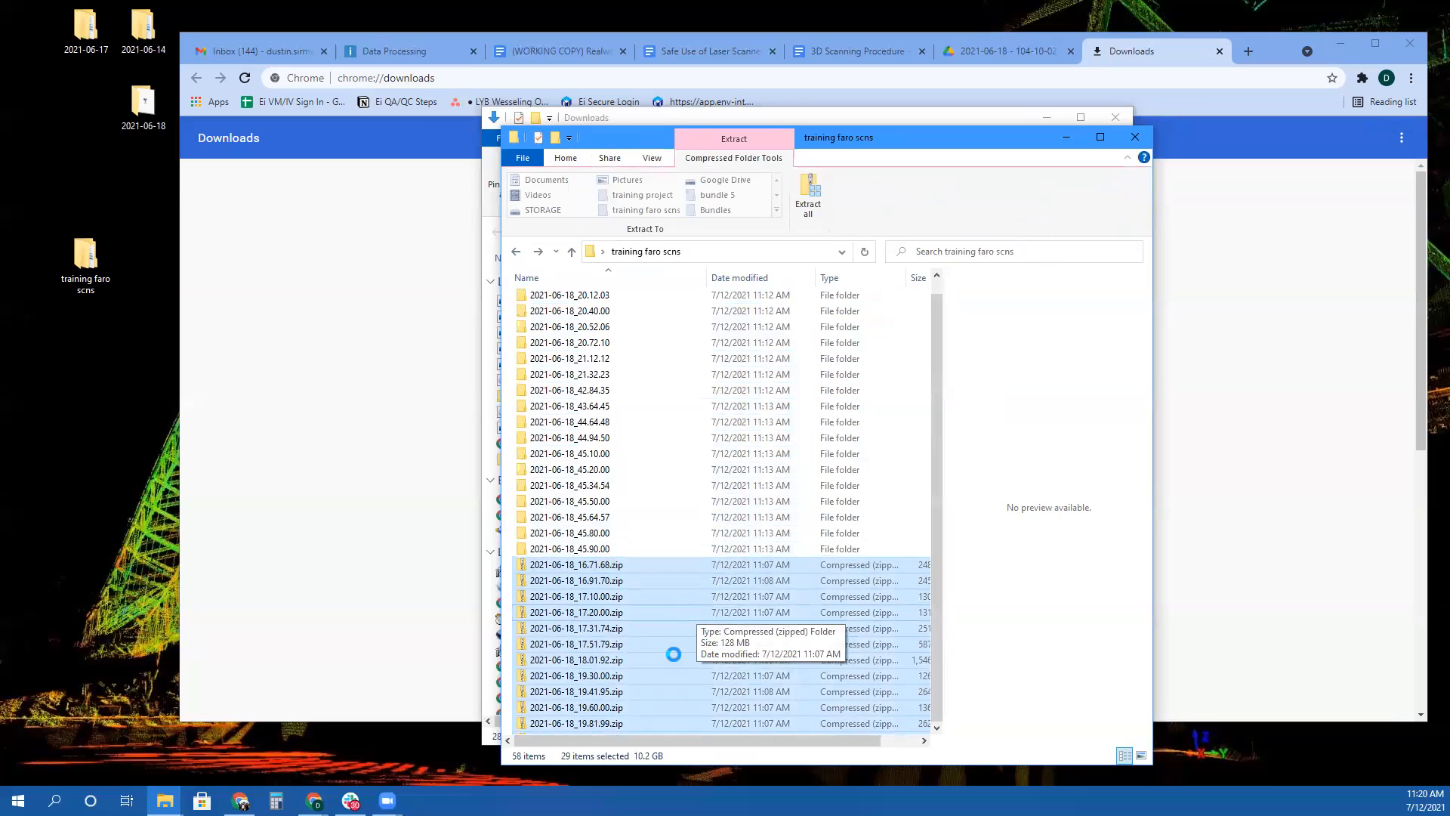
key("Delete")
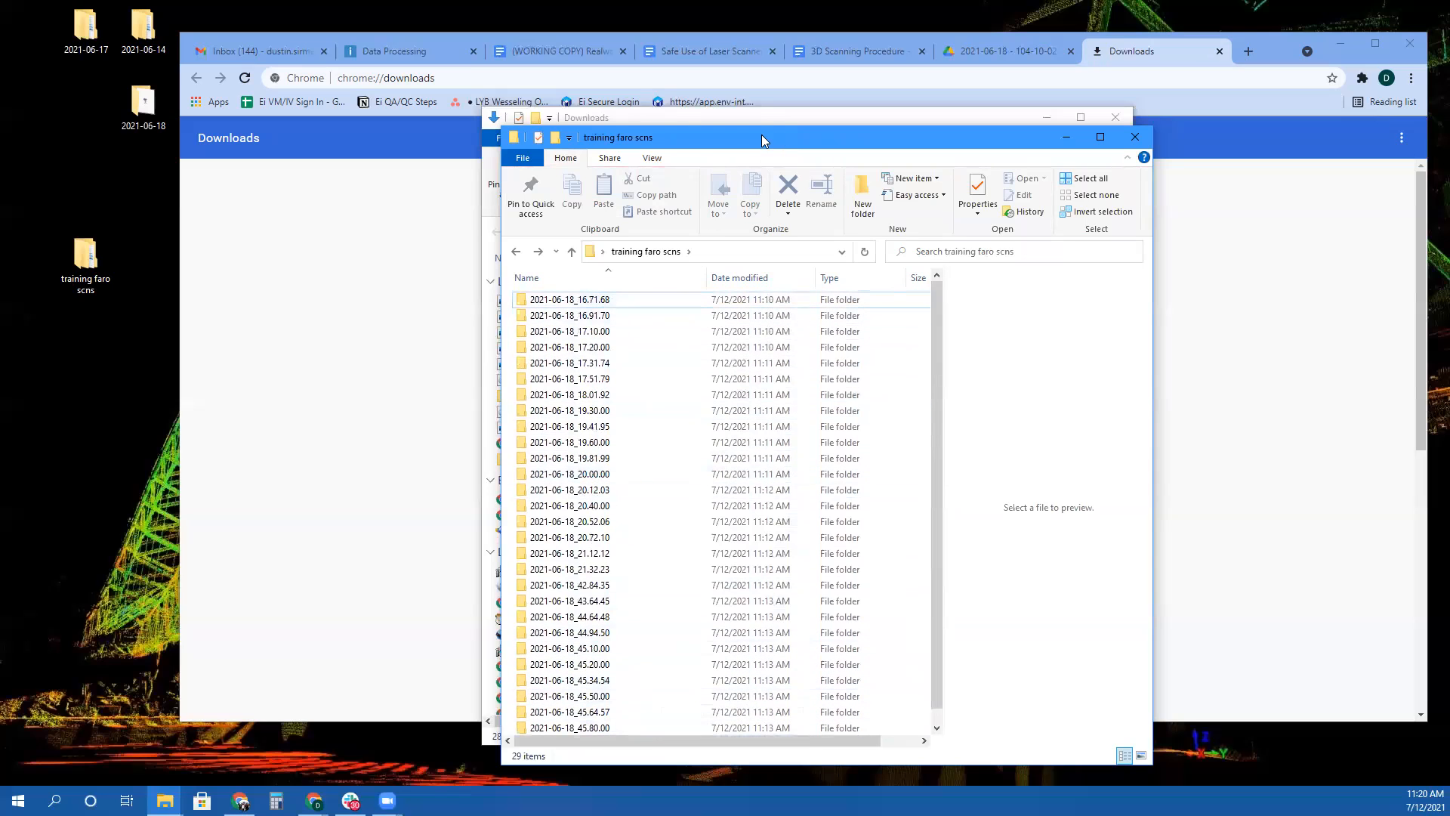
Move the training faro scns window aside and minimize the Downloads folder window to uncover the browser
left_click_drag(762, 135, 274, 162)
left_click(839, 135)
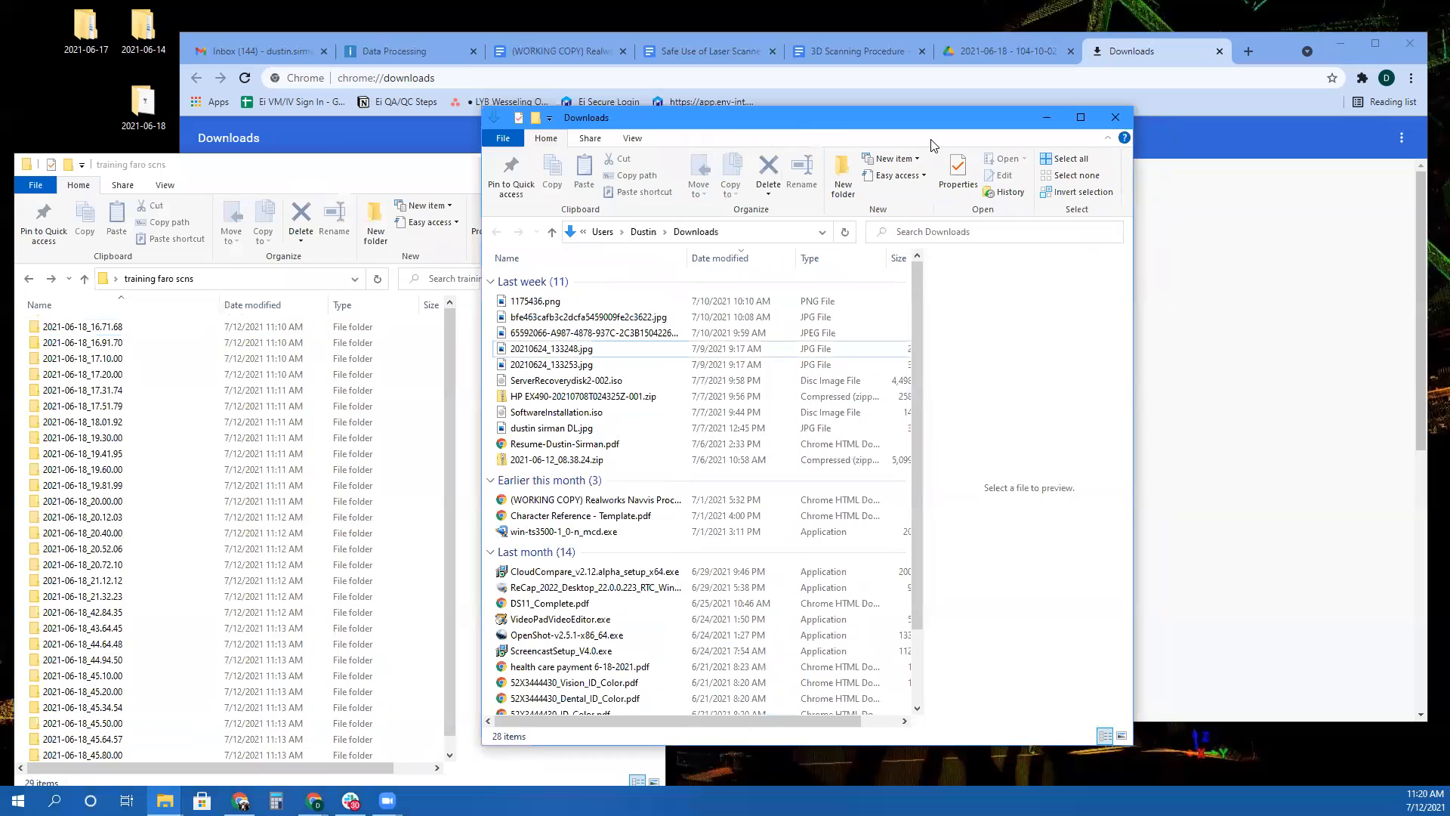
left_click(1046, 117)
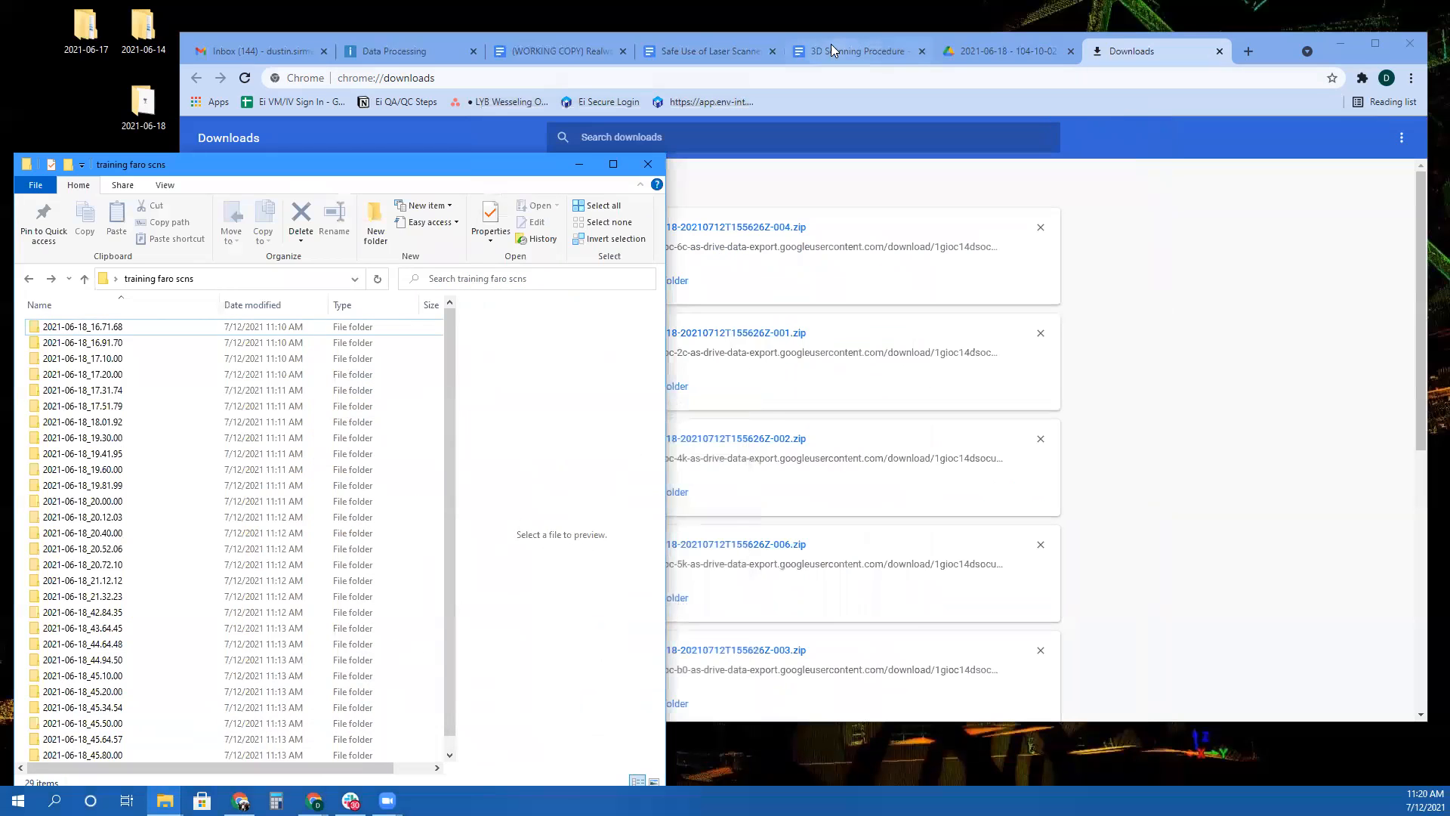
Switch to the Realworks Navvis Processing SOP in Google Docs and read how to gather all .FLS folders into one folder
left_click(559, 54)
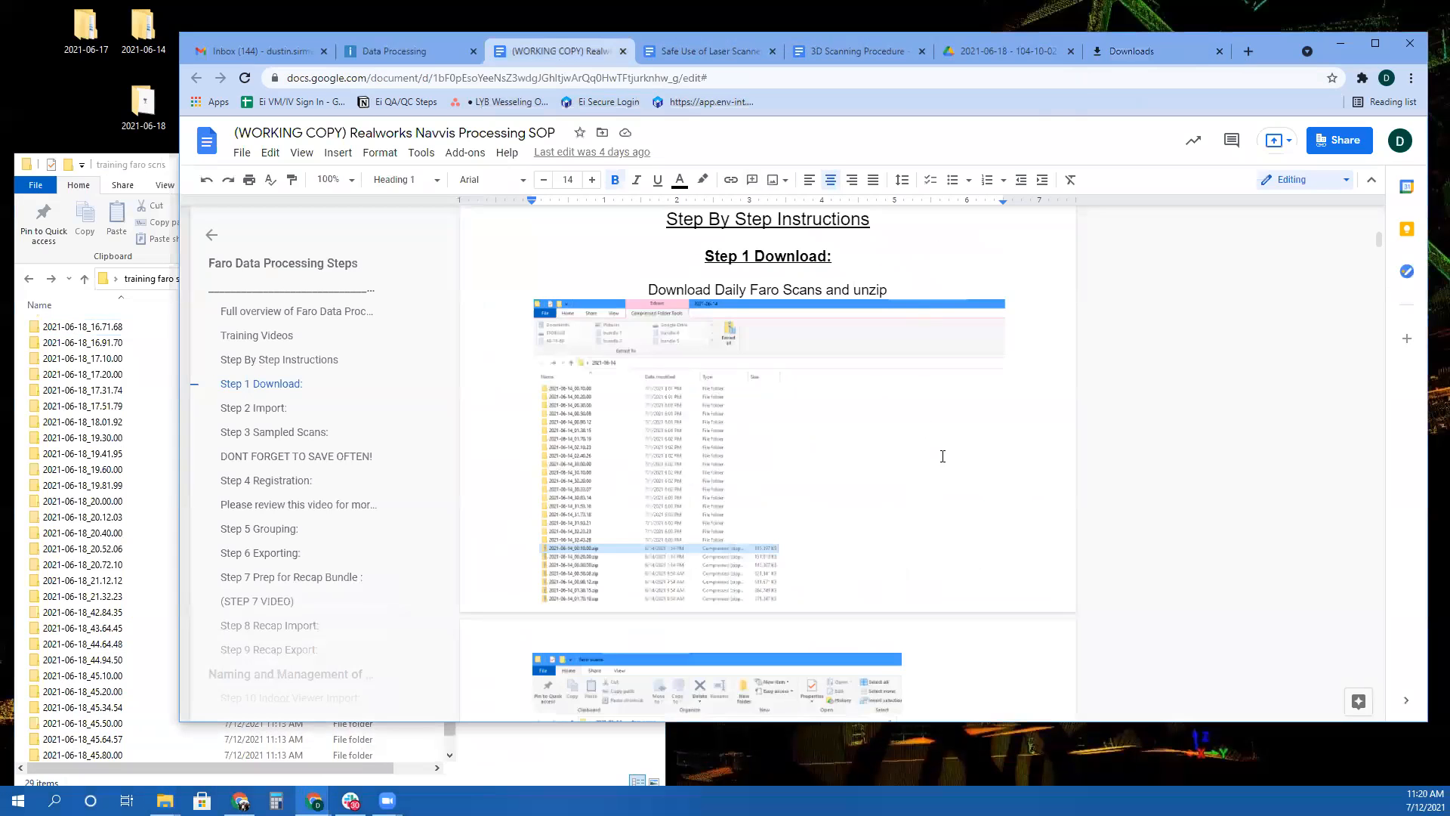
scroll(717, 355, "down", 5)
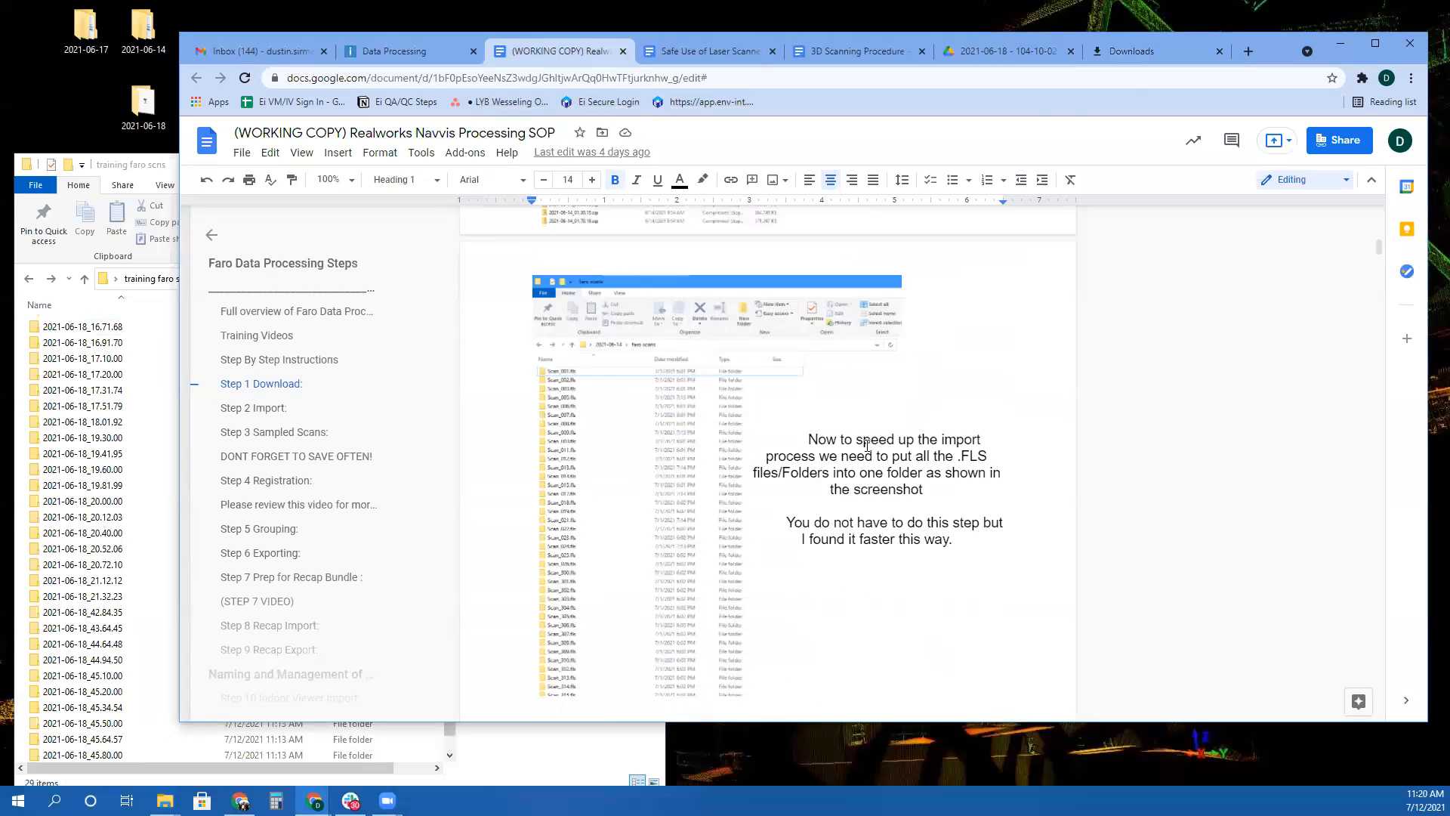
scroll(862, 442, "down", 2)
scroll(862, 443, "down", 1)
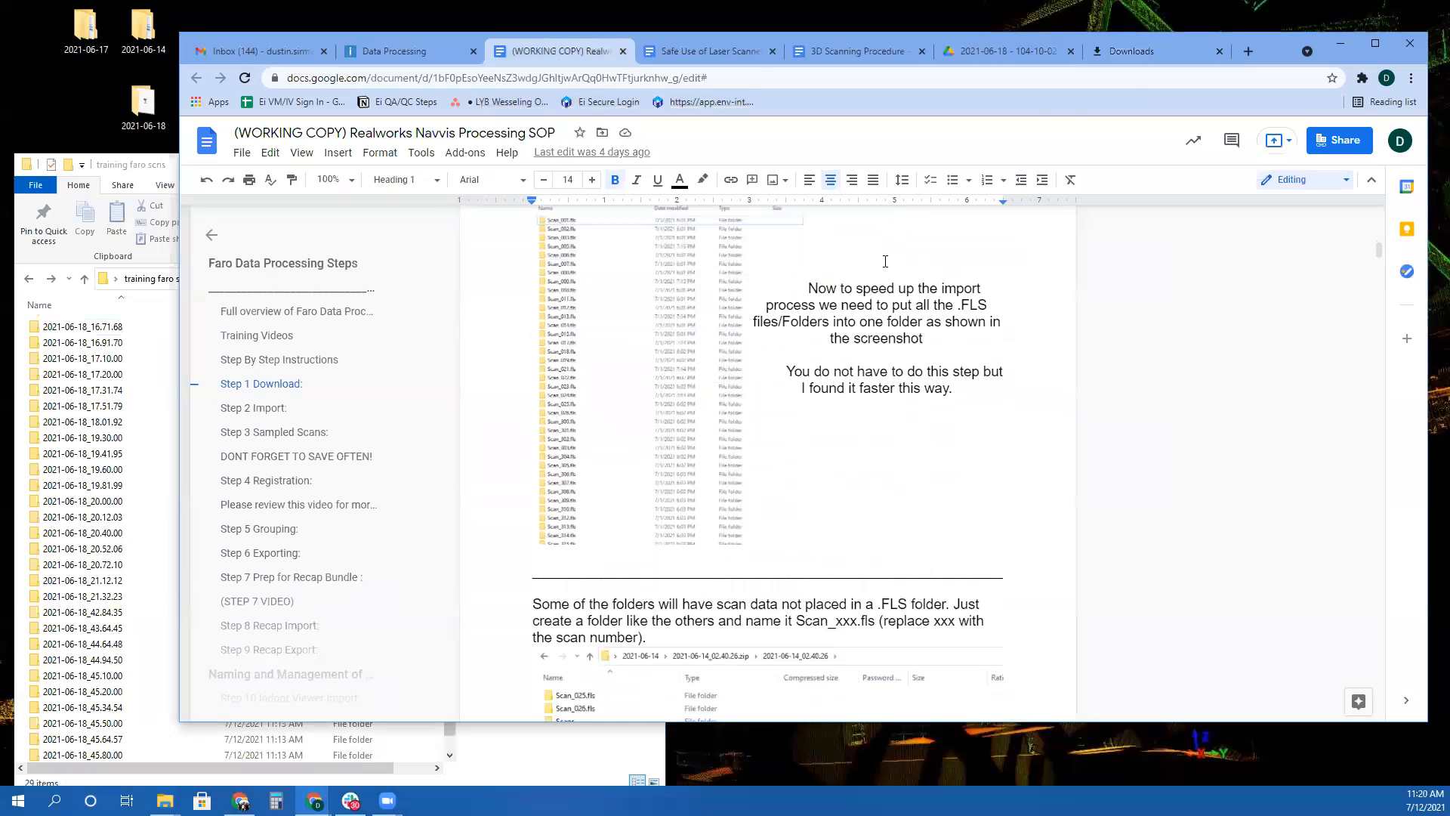
scroll(881, 268, "up", 1)
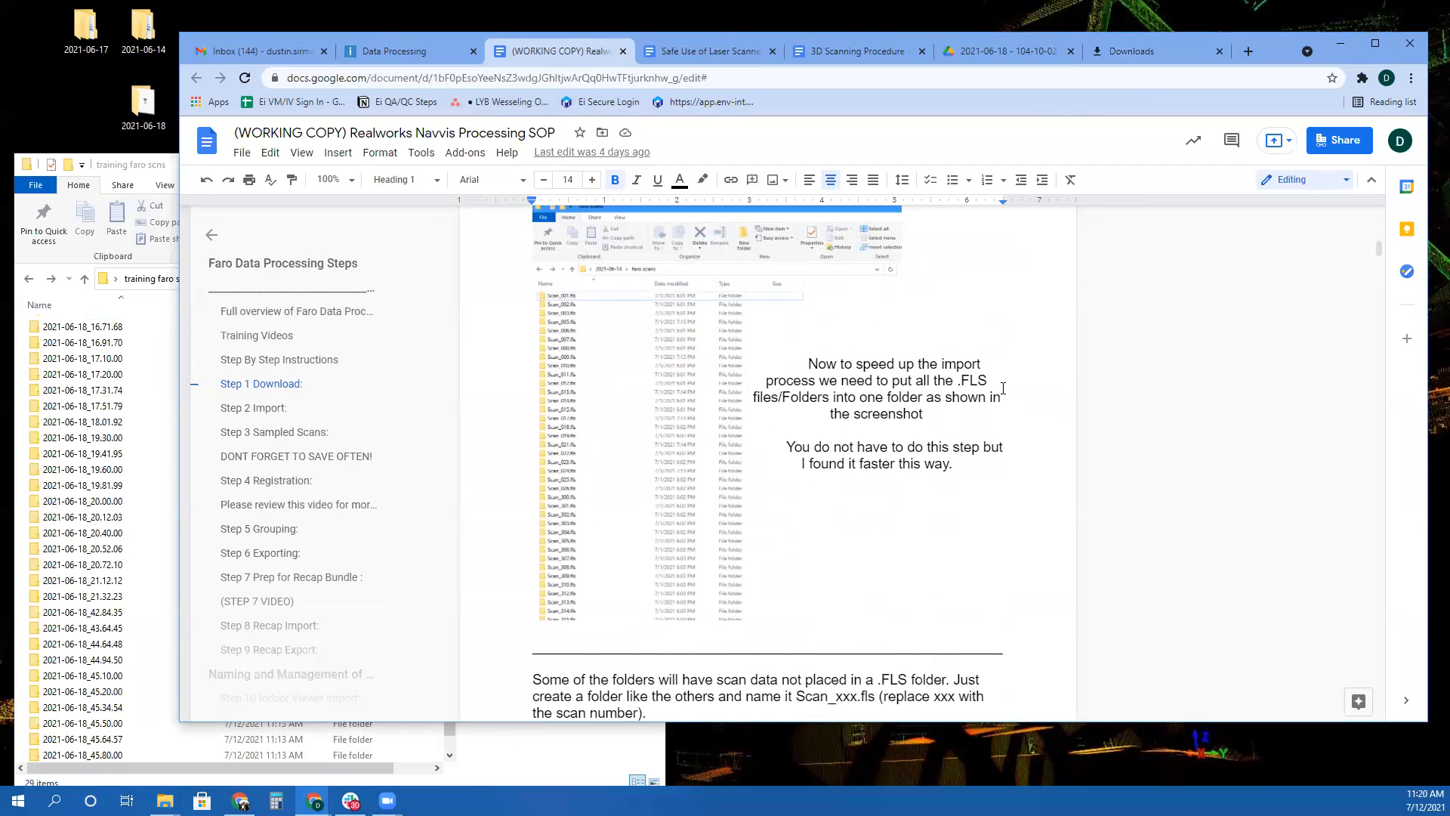
scroll(595, 305, "up", 5)
scroll(608, 446, "down", 6)
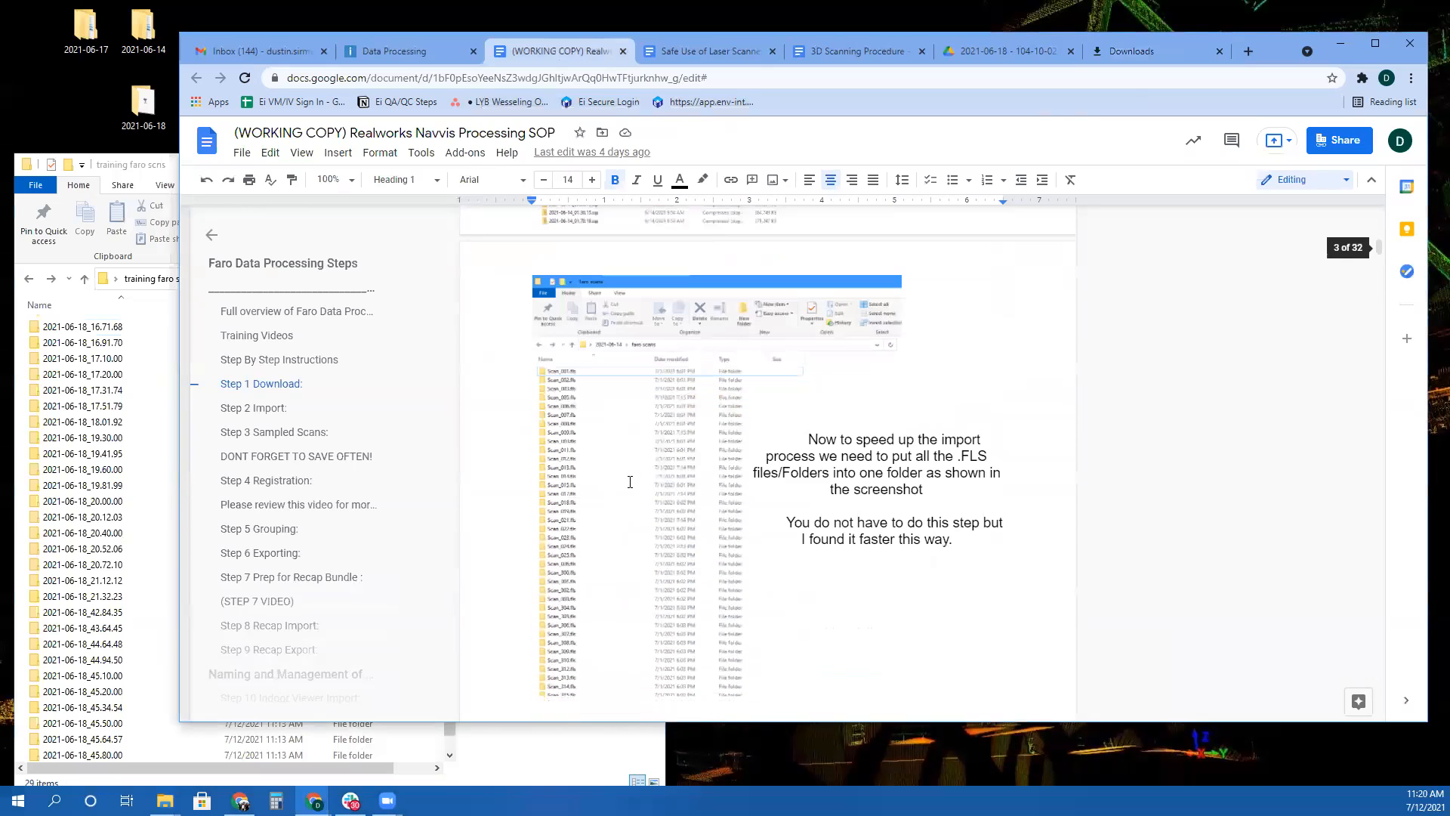
Arrange the training faro scns window beside the SOP document so the folder list and the instructions are both in view
left_click(144, 166)
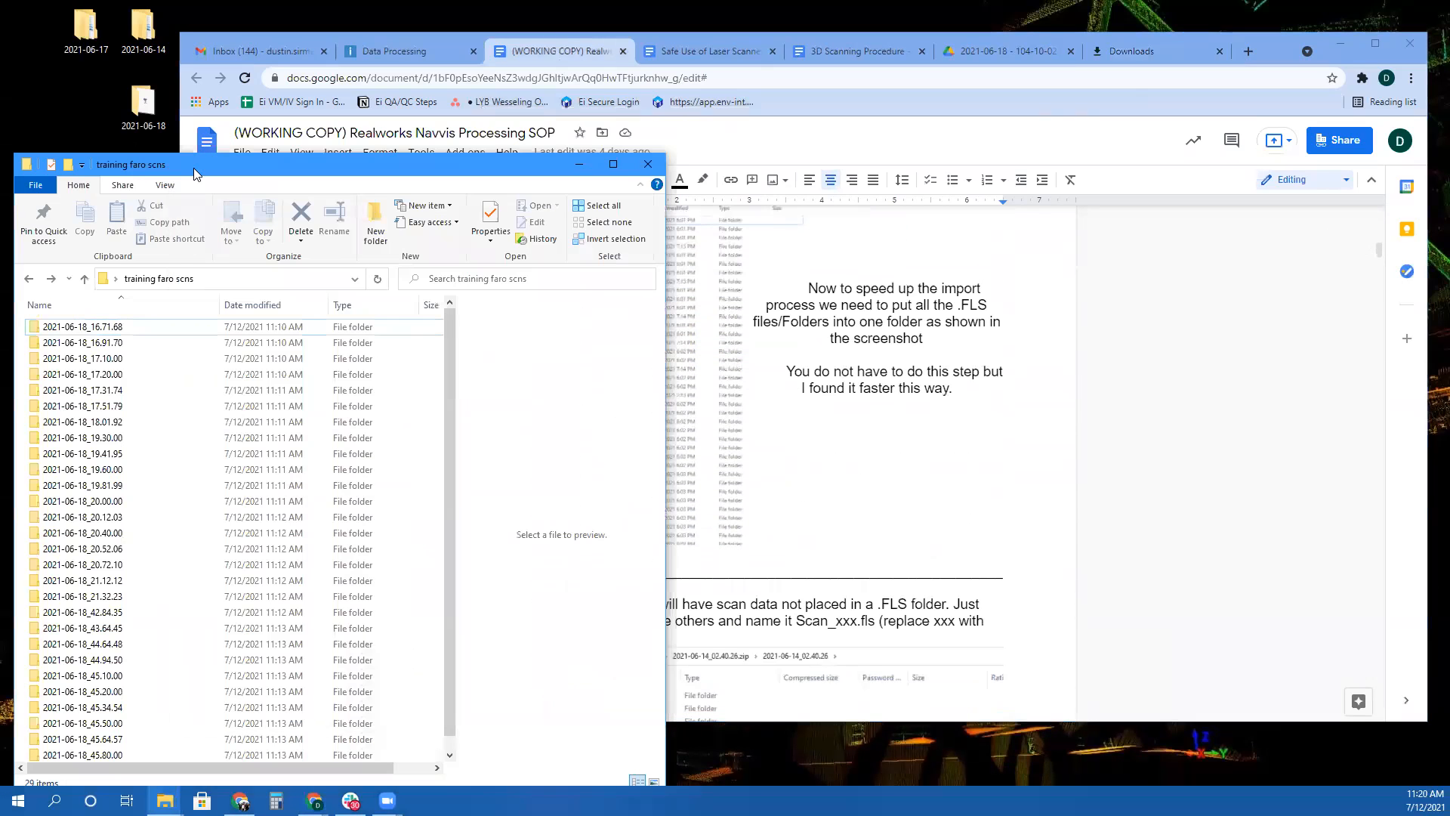
left_click_drag(193, 168, 938, 119)
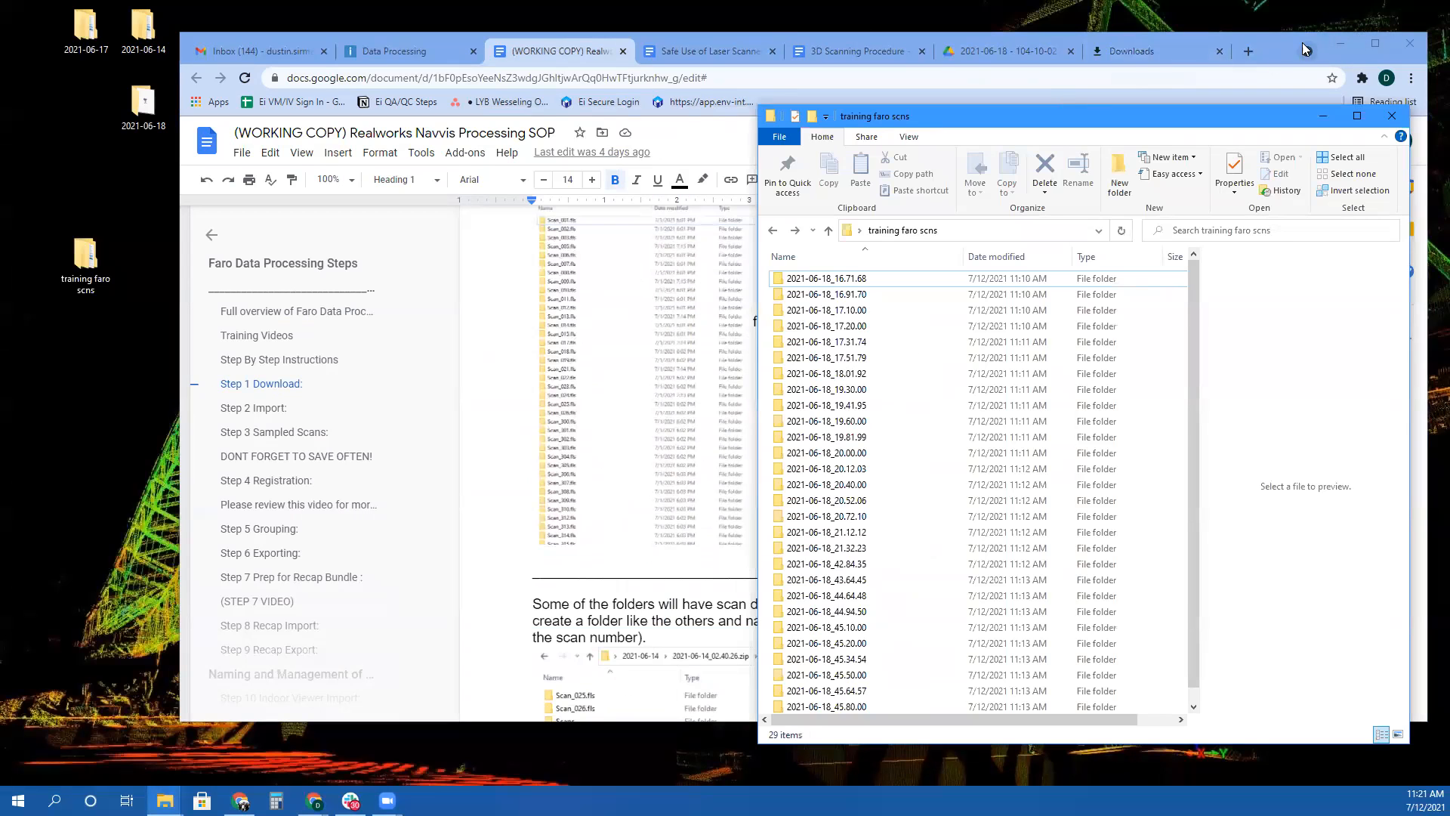
left_click_drag(1272, 42, 1104, 16)
left_click(1238, 236)
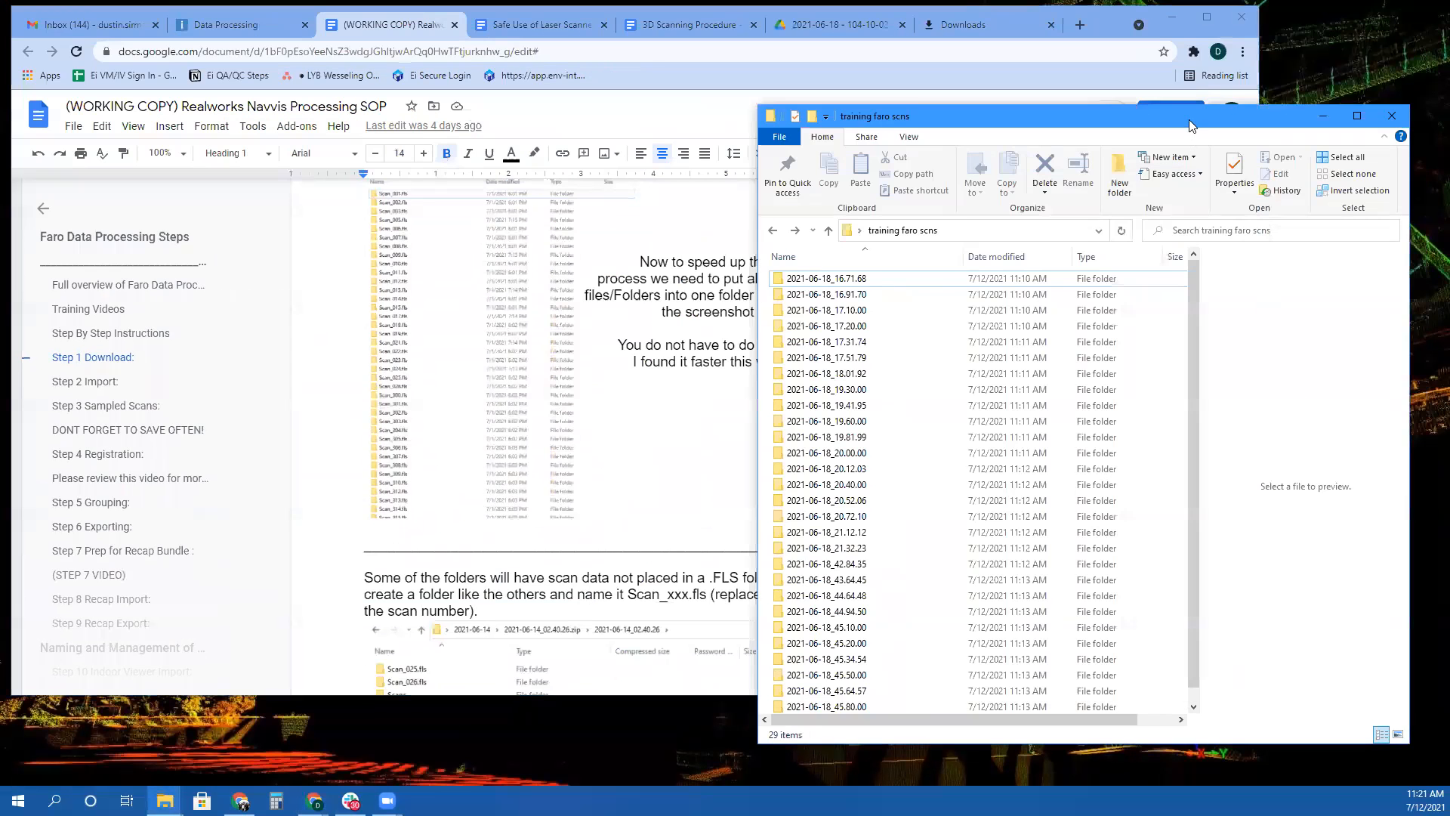
left_click_drag(1189, 119, 1194, 109)
scroll(862, 274, "down", 1)
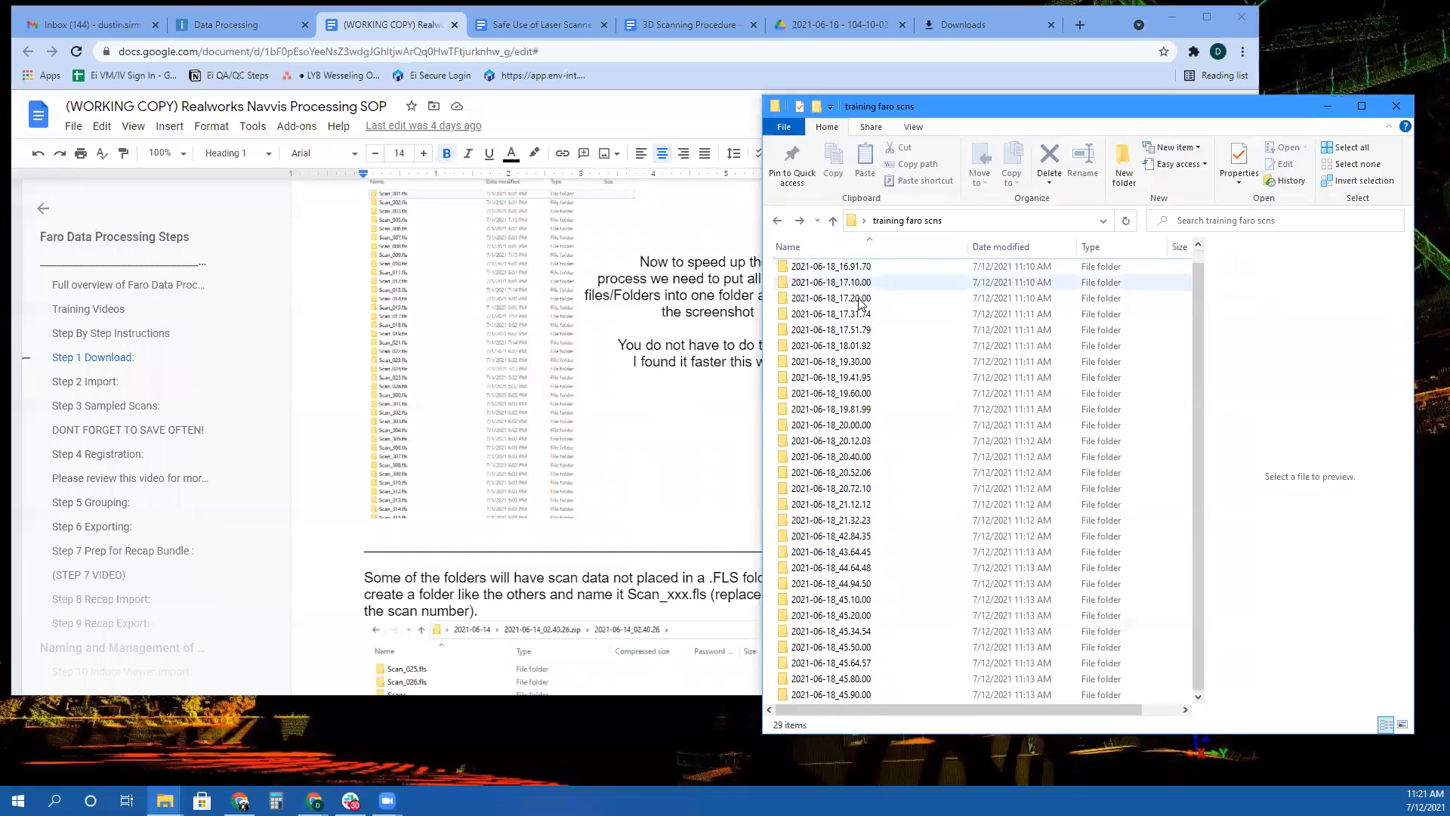
Open a second window of the training faro scns folder and place it beside the first one
right_click(844, 633)
left_click(877, 373)
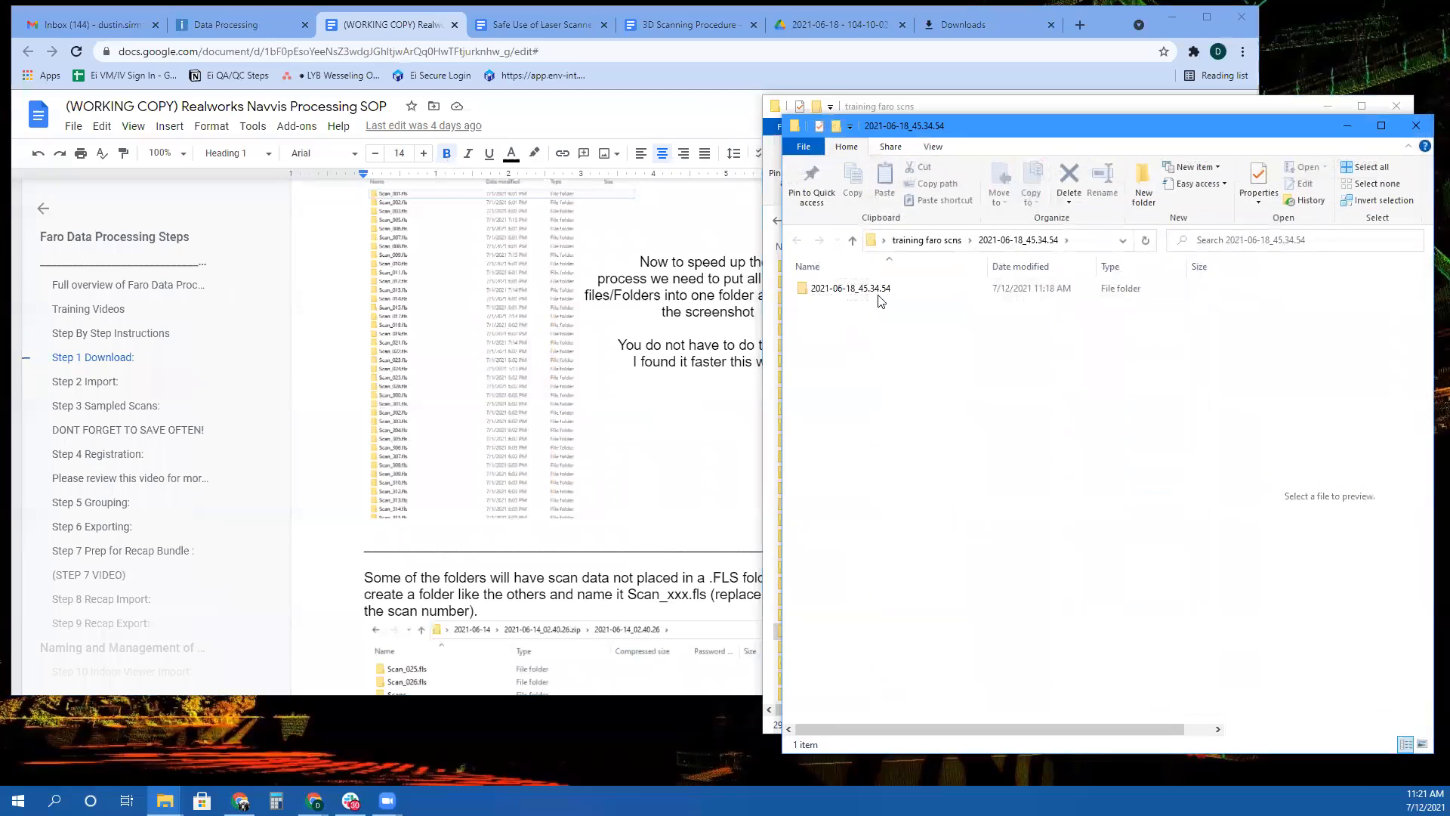
left_click(934, 240)
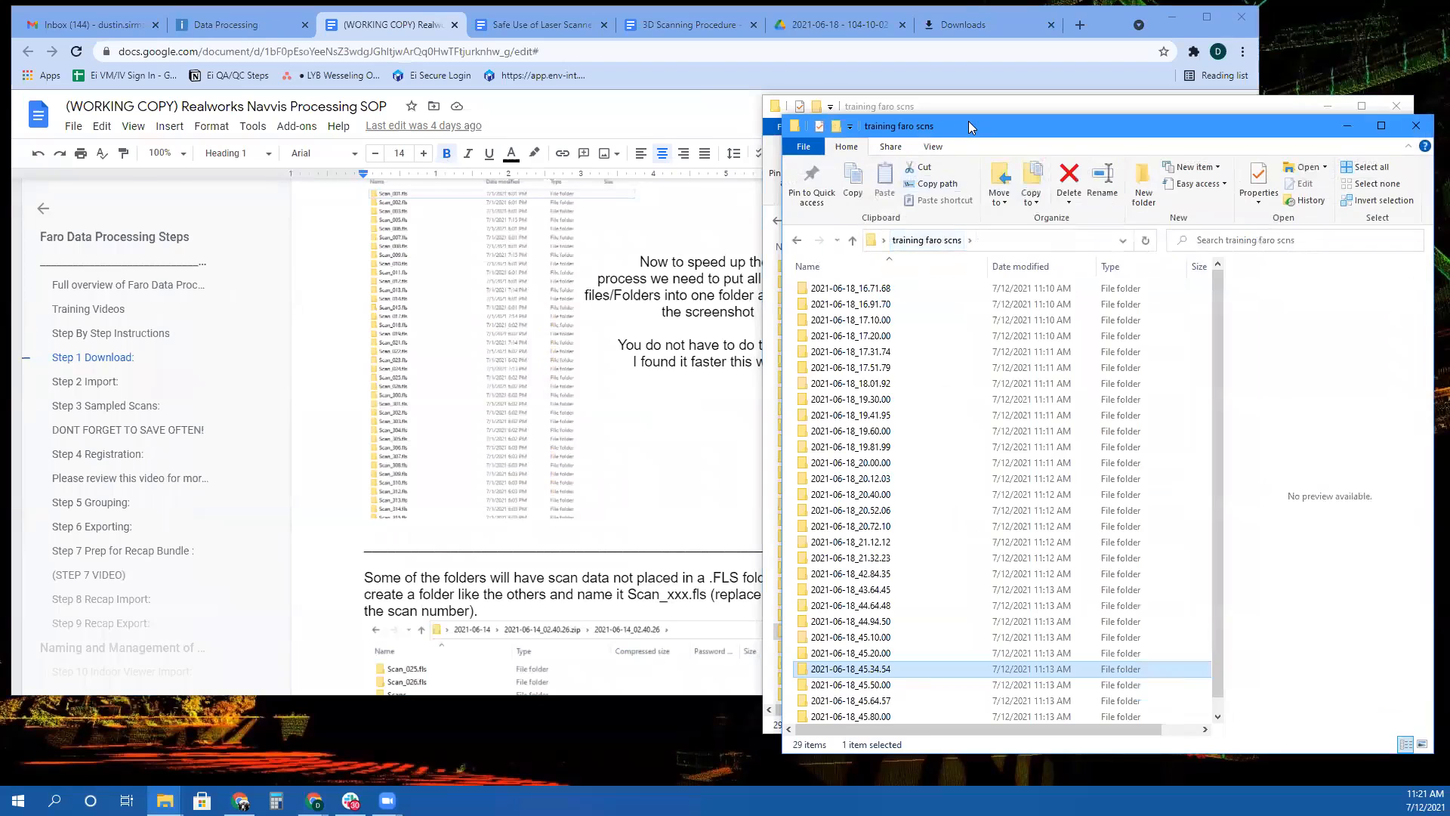
left_click_drag(968, 121, 228, 92)
Open the inner 2021-06-18_16.71.68 folder in one window and select Scan_167.fls and Scan_168.fls
scroll(861, 362, "up", 1)
left_click(853, 269)
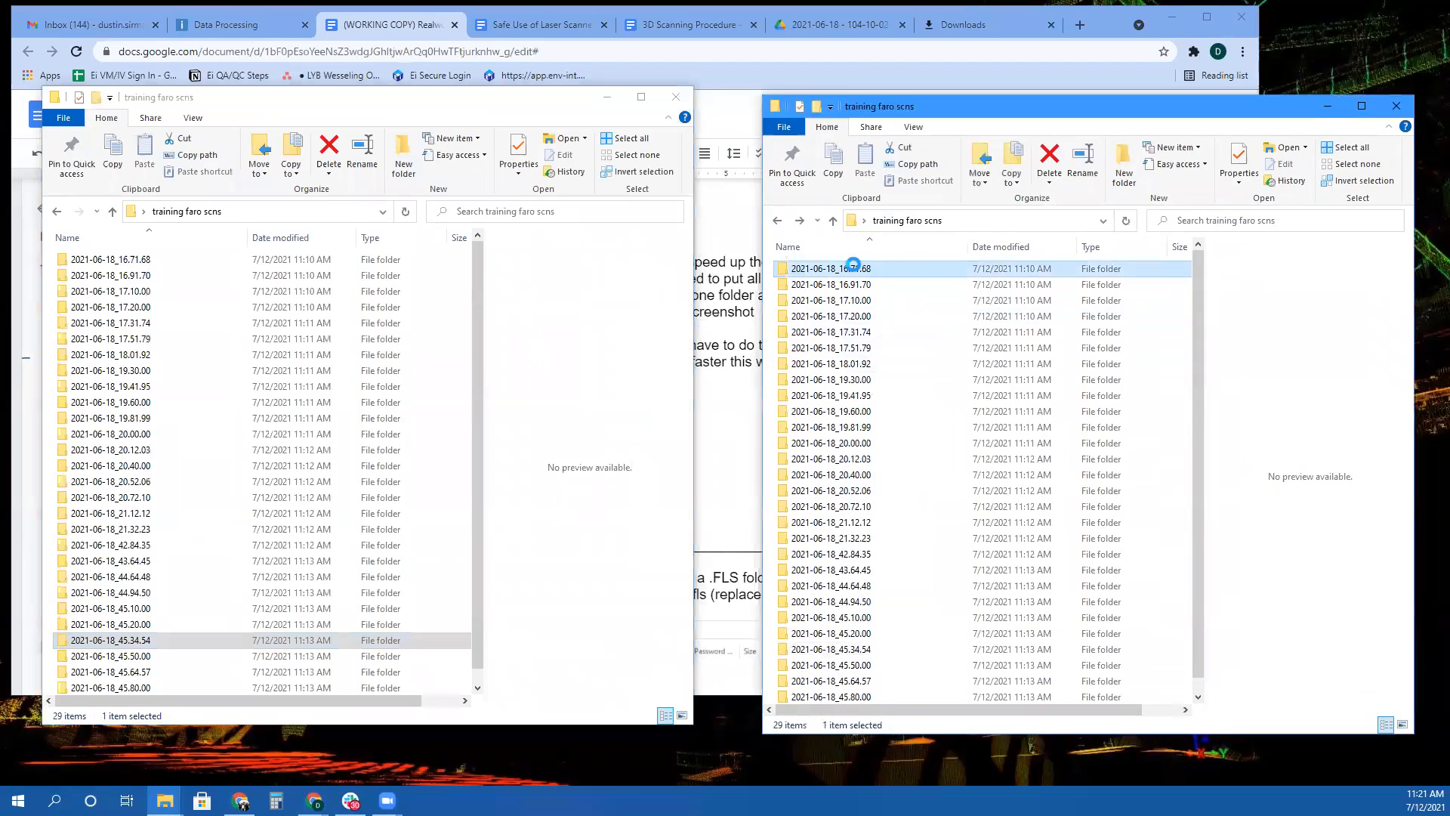
double_click(852, 269)
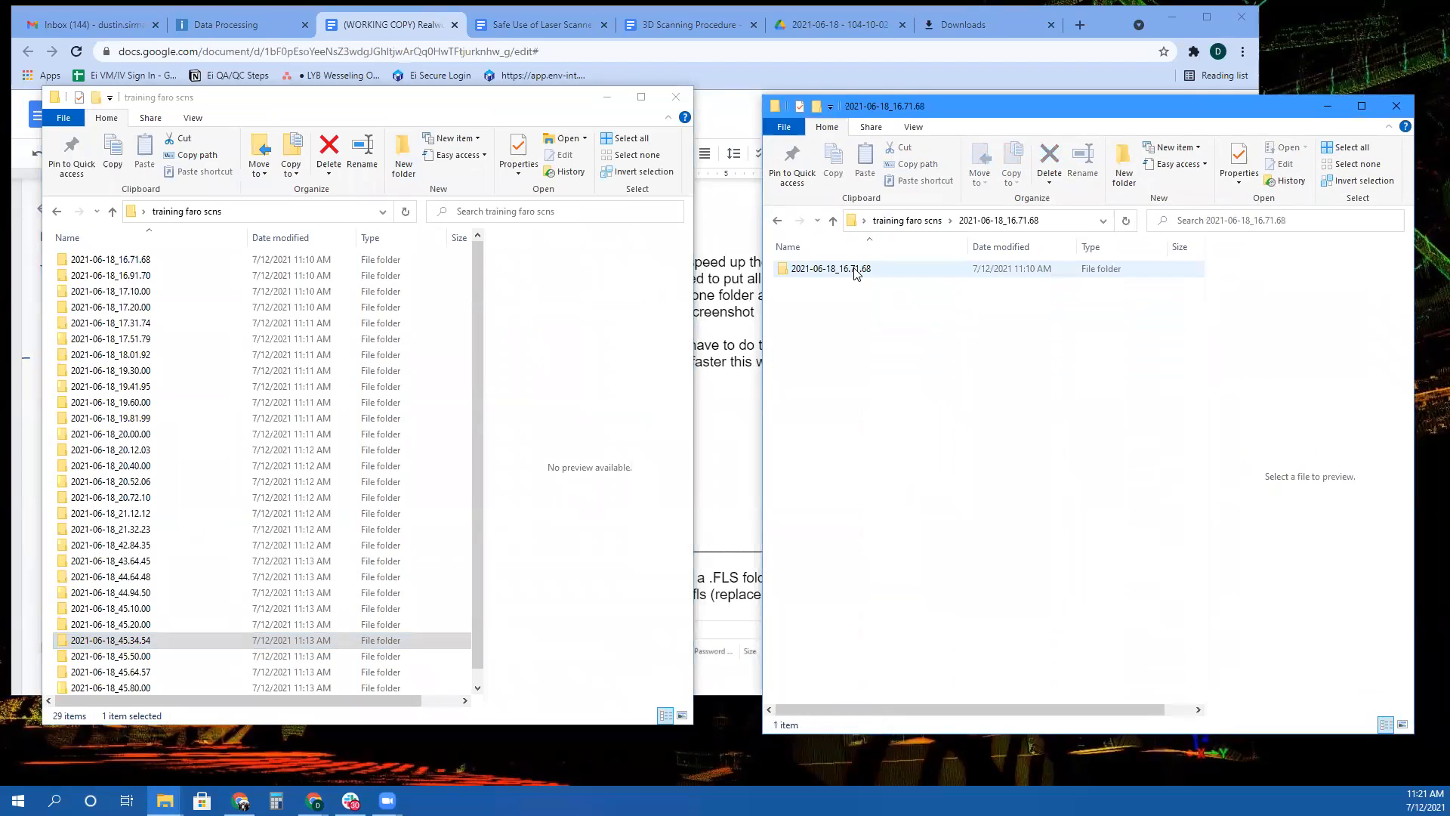
double_click(852, 269)
left_click_drag(916, 378, 829, 291)
left_click_drag(786, 243, 945, 296)
left_click_drag(301, 701, 155, 664)
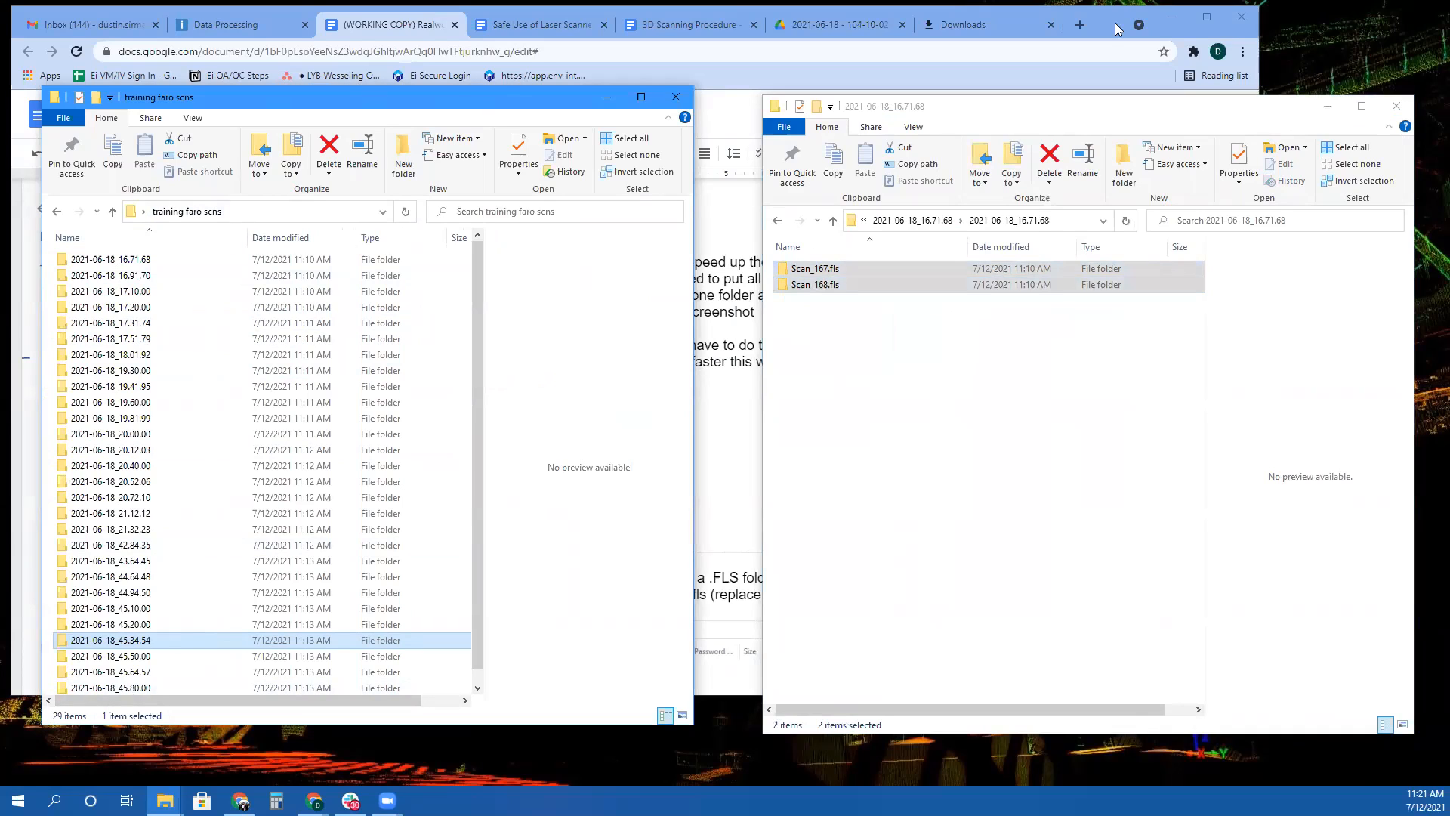
Create a folder named "faro scans" inside training faro scns and open it
right_click(466, 417)
mouse_move(528, 601)
left_click(678, 361)
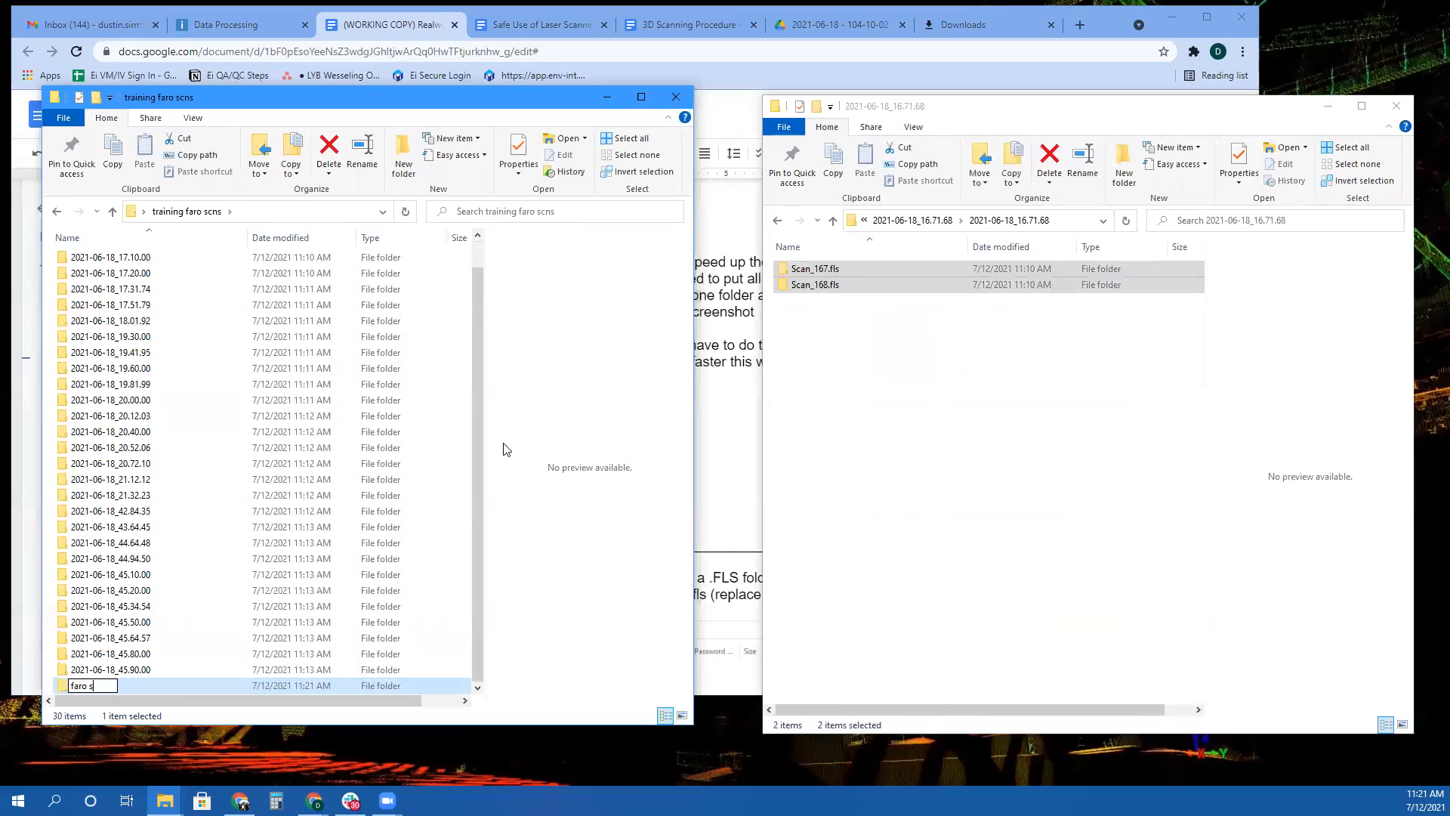
key("Return")
key("Return")
Move Scan_167.fls and Scan_168.fls into faro scans and return the source window to training faro scns
left_click_drag(890, 284, 234, 366)
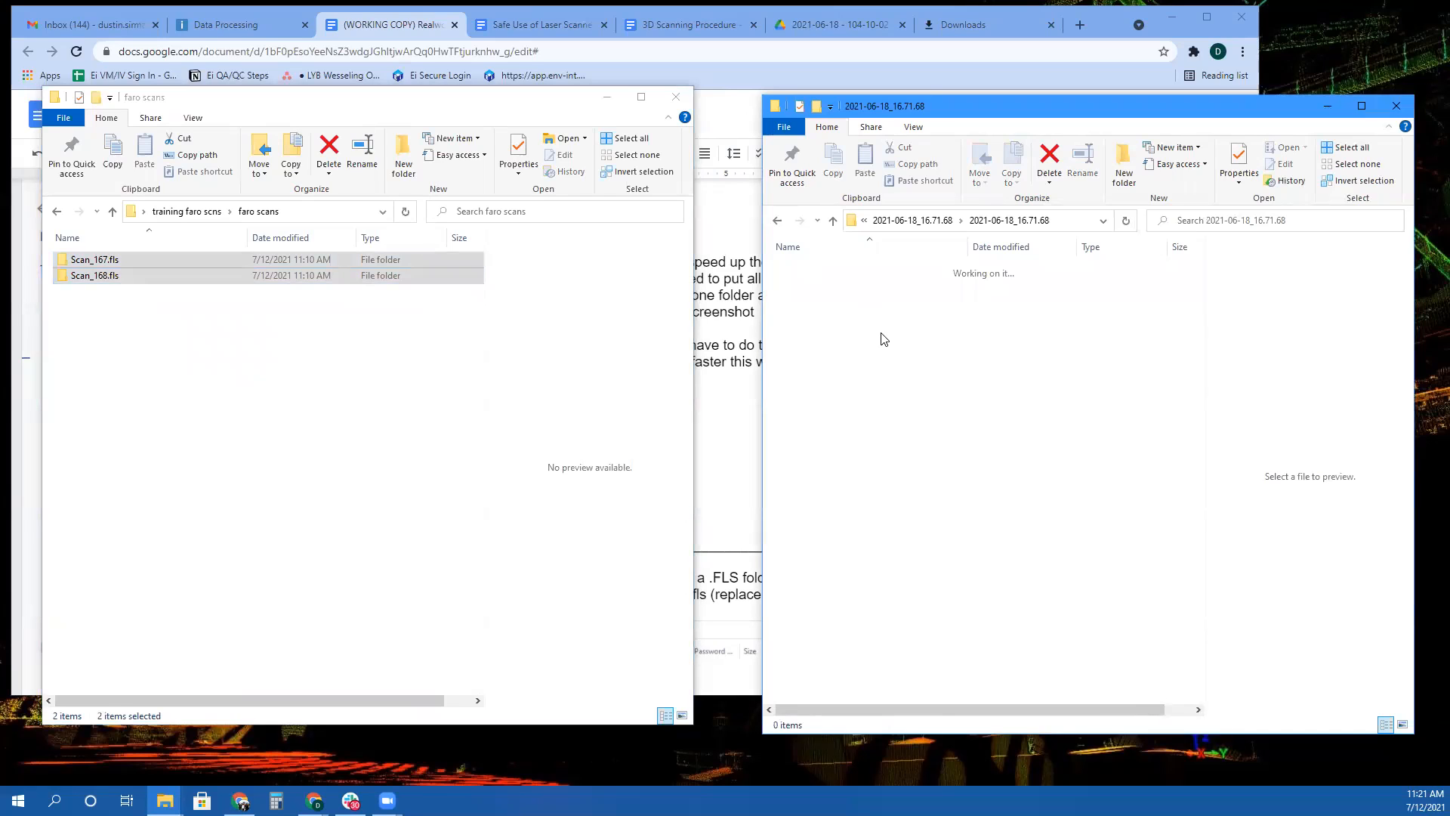
left_click(929, 219)
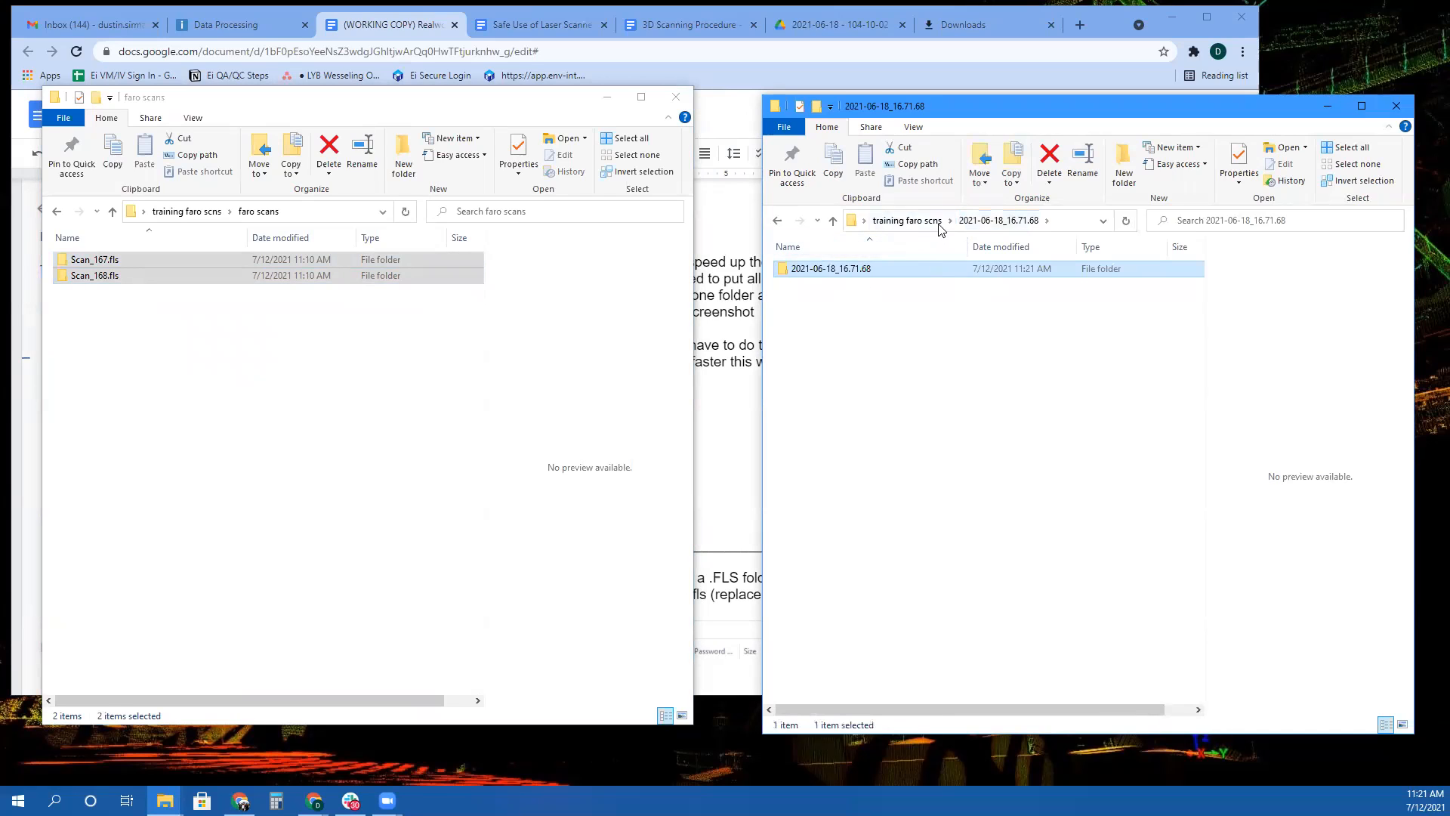
left_click(910, 220)
Move Scan_169.fls and Scan_170.fls from the nested 2021-06-18_16.91.70 folder into faro scans and return to the parent folder
double_click(871, 286)
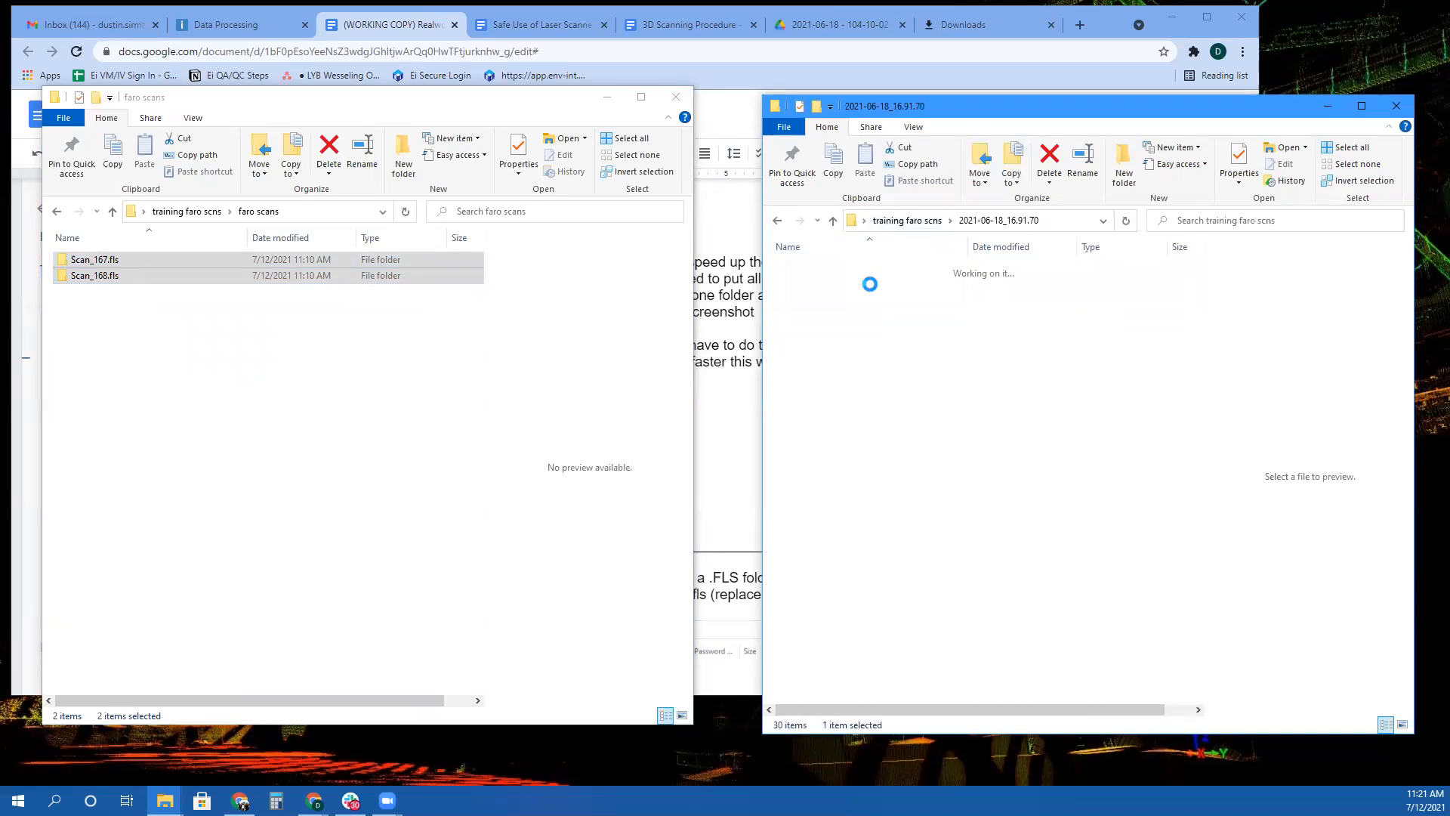
double_click(865, 269)
left_click_drag(918, 365, 350, 366)
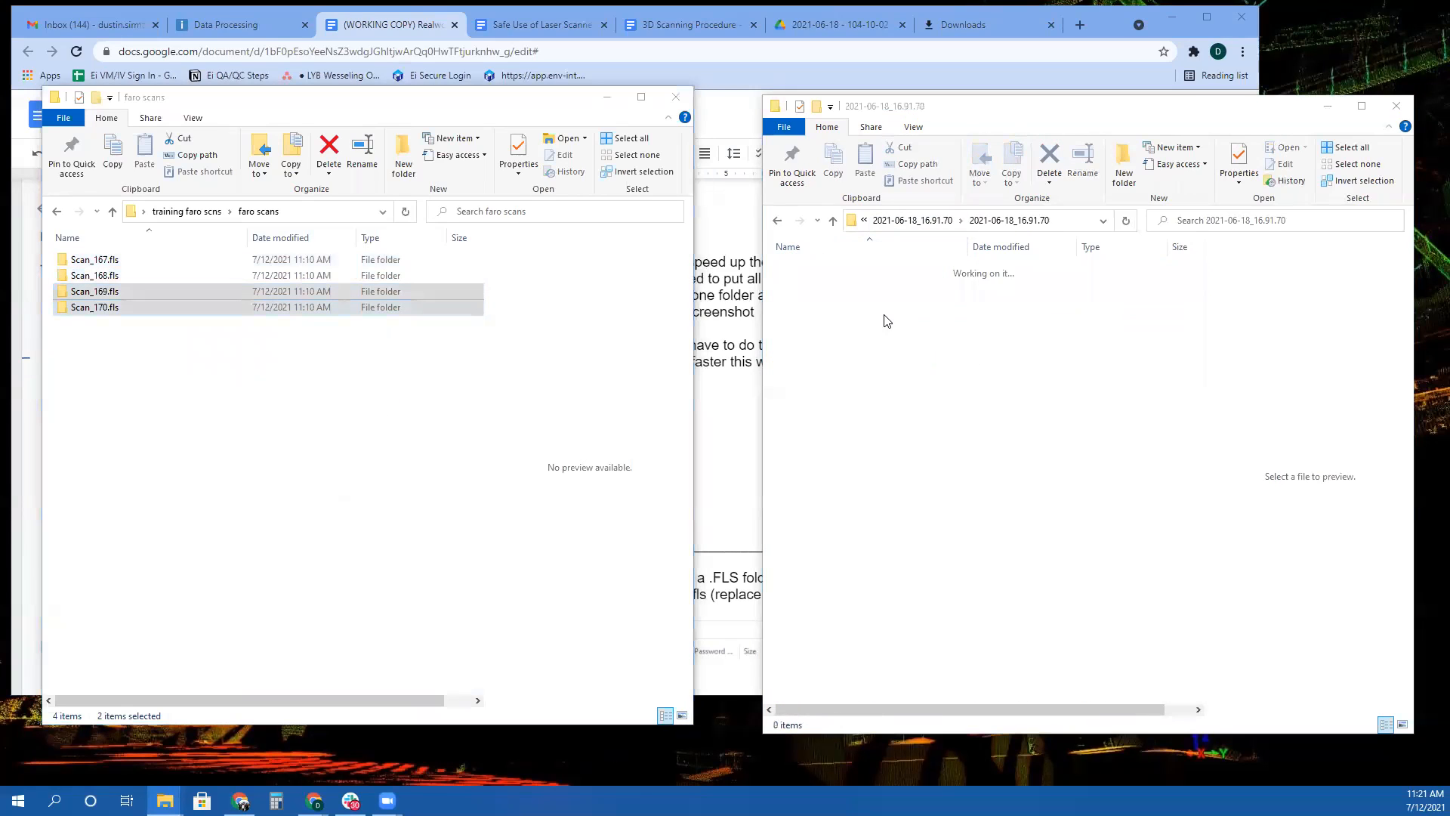
left_click(923, 220)
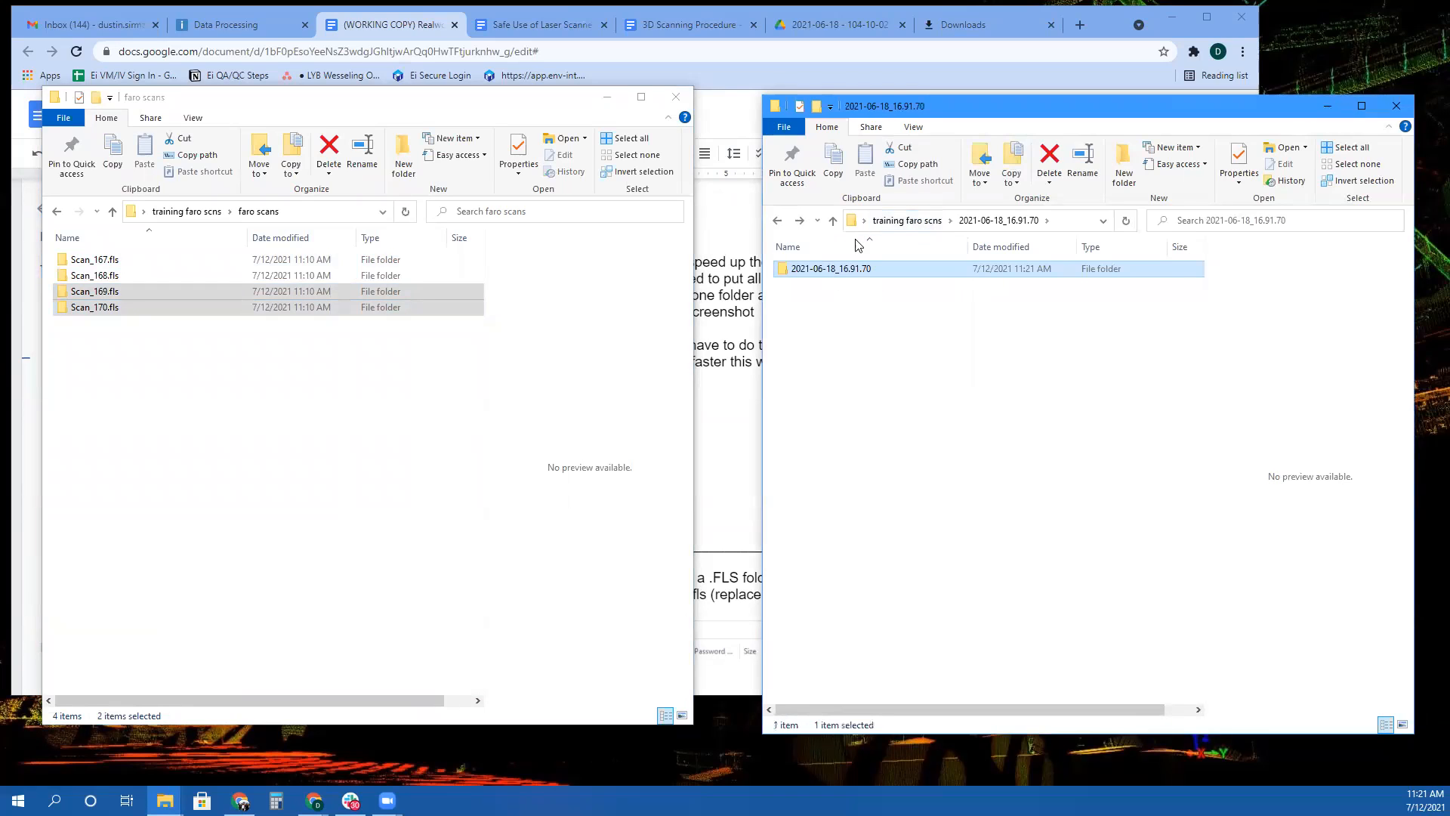
left_click(907, 220)
Move Scan_171.fls from the nested 2021-06-18_17.10.00 folder into faro scans and return to training faro scns
double_click(847, 301)
double_click(828, 269)
left_click_drag(917, 353, 302, 377)
left_click(917, 298)
left_click(929, 223)
left_click(920, 227)
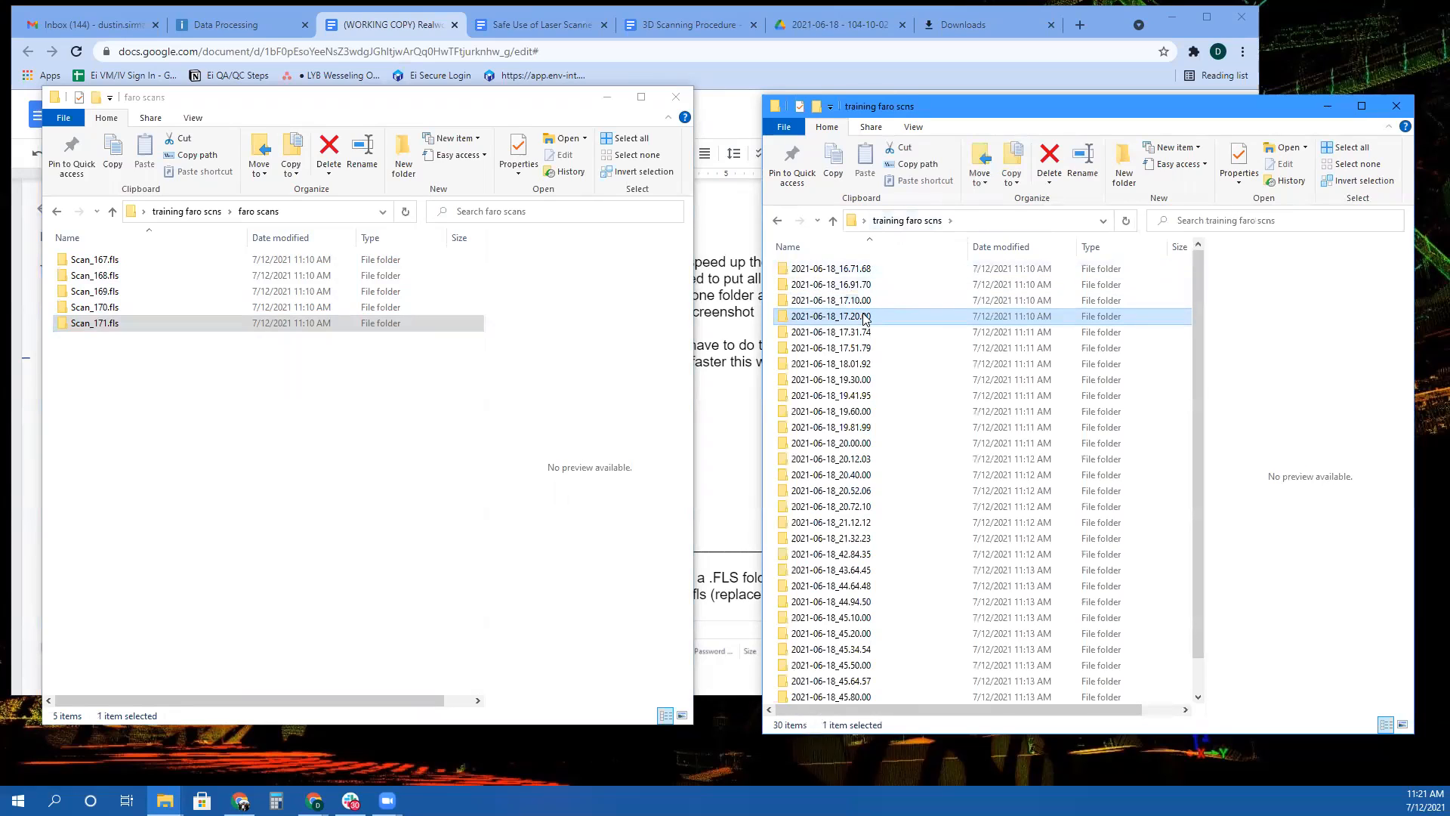
Move Scan_172.fls from the nested 2021-06-18_17.20.00 folder into faro scans and return to training faro scns
double_click(872, 324)
left_click_drag(844, 294, 290, 380)
double_click(838, 270)
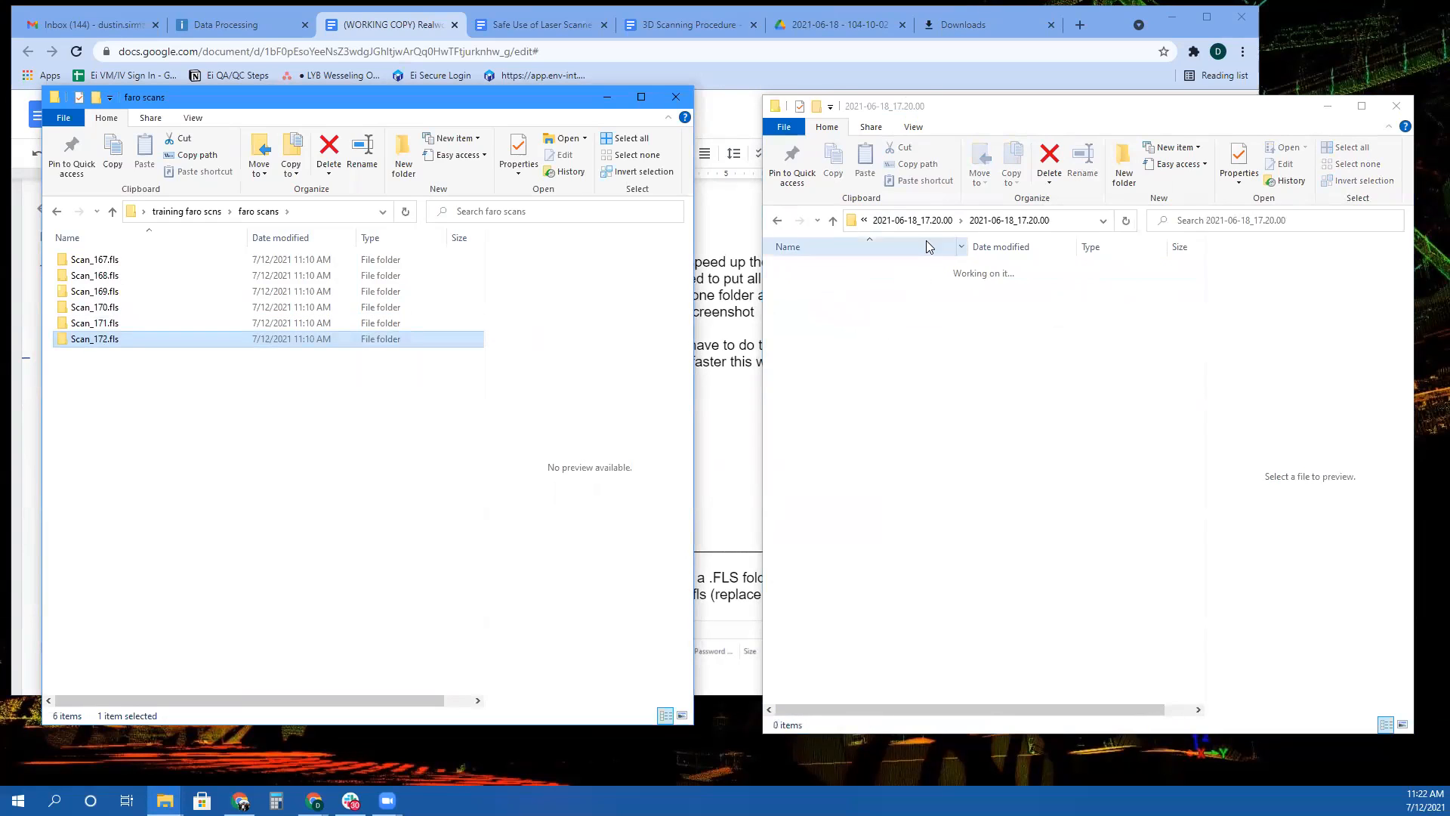
left_click(944, 220)
left_click(922, 220)
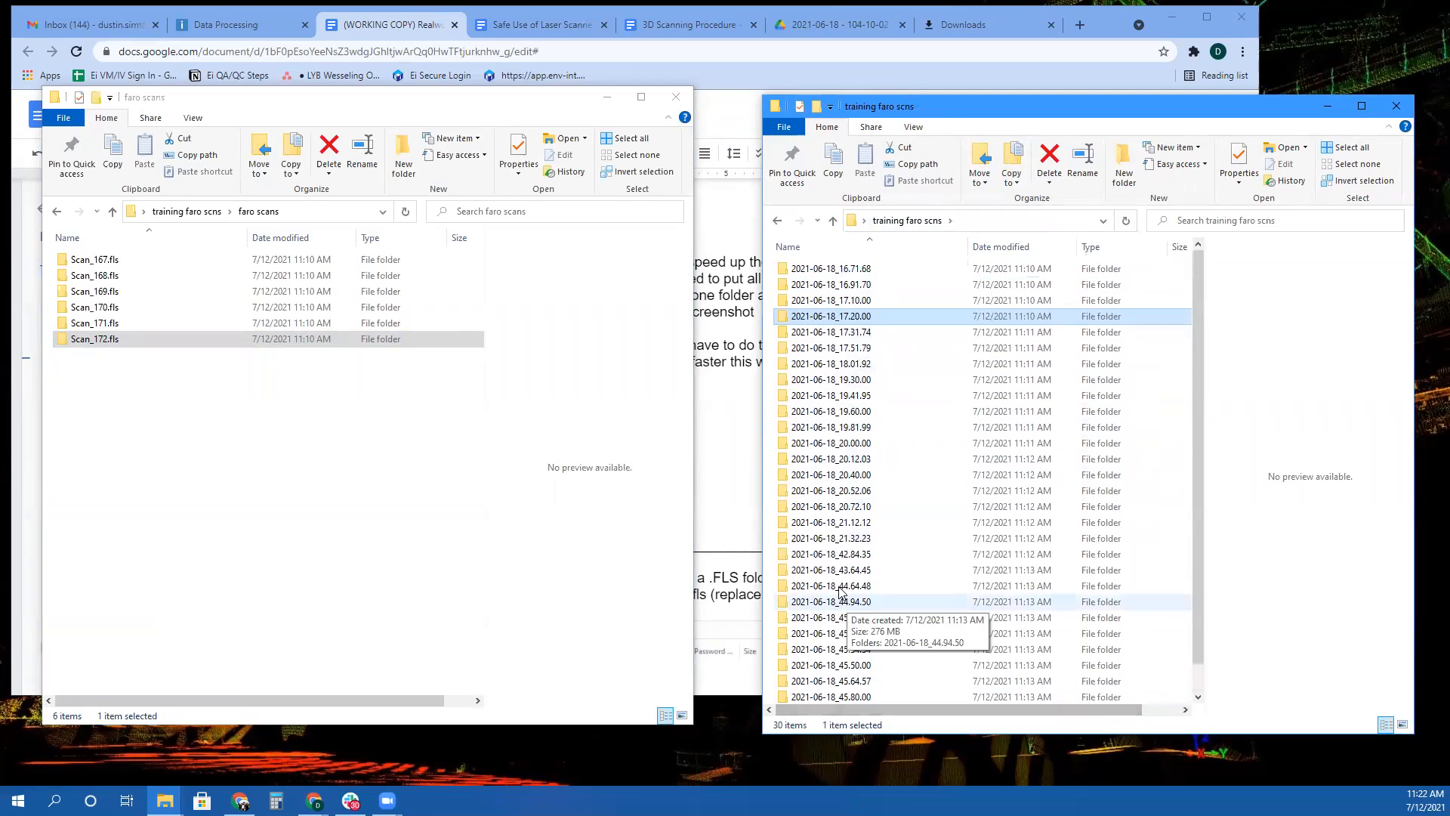
Move Scan_173.fls and Scan_174.fls from the nested 2021-06-18_17.31.74 folder into faro scans and return to training faro scns
scroll(861, 370, "down", 1)
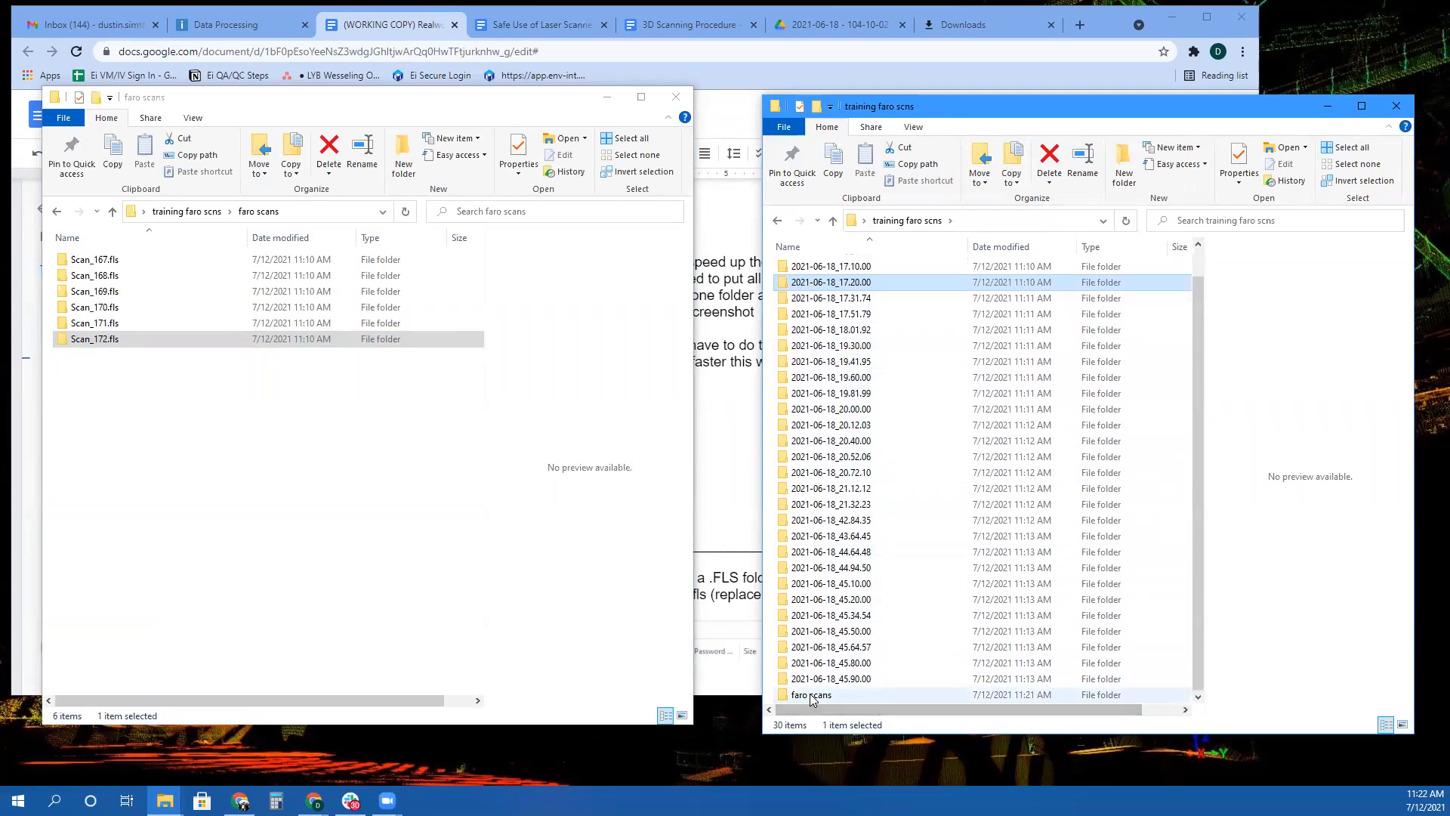
scroll(816, 699, "up", 1)
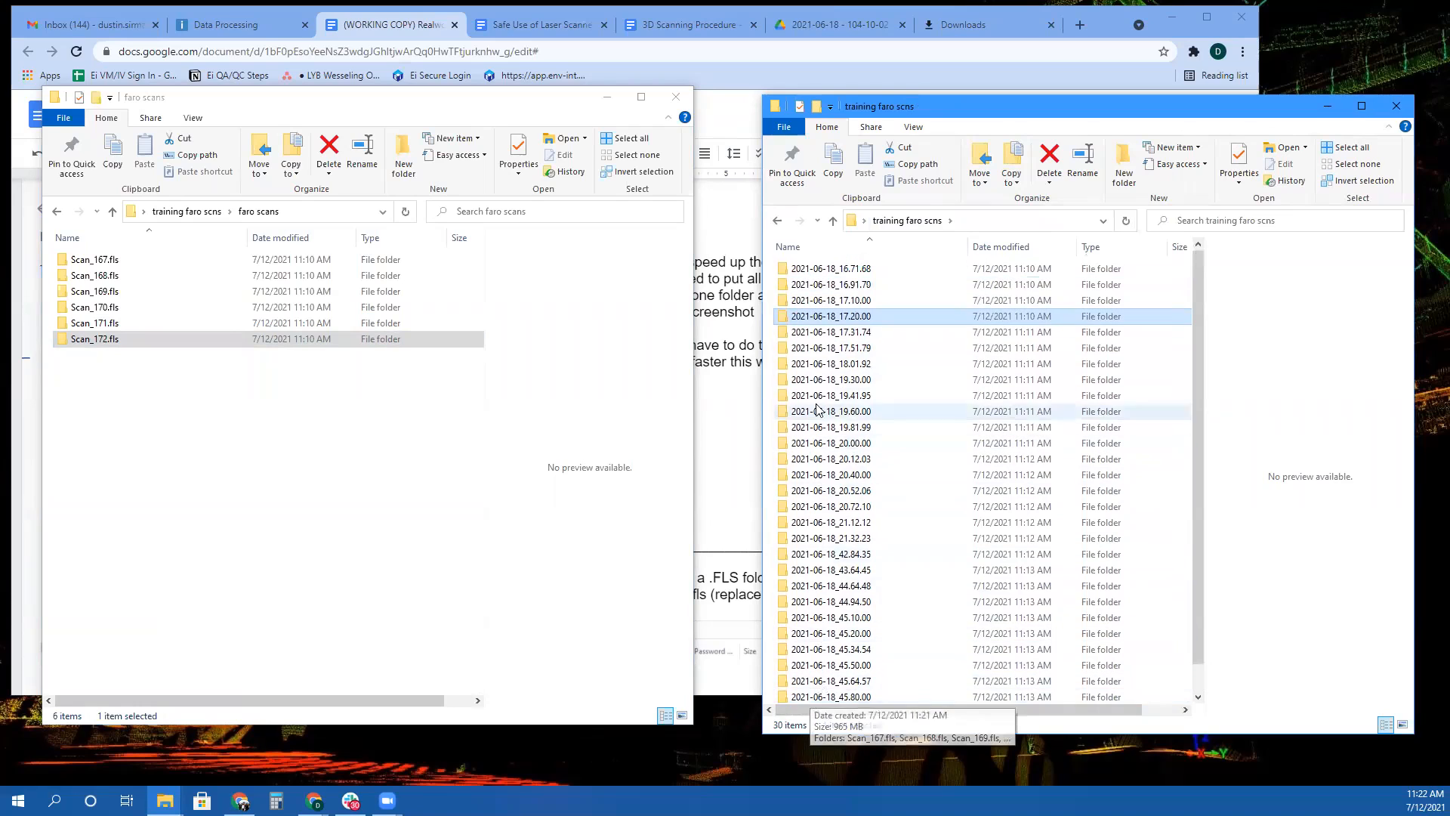
double_click(842, 333)
double_click(856, 273)
left_click_drag(906, 328, 266, 534)
key("alt+Left")
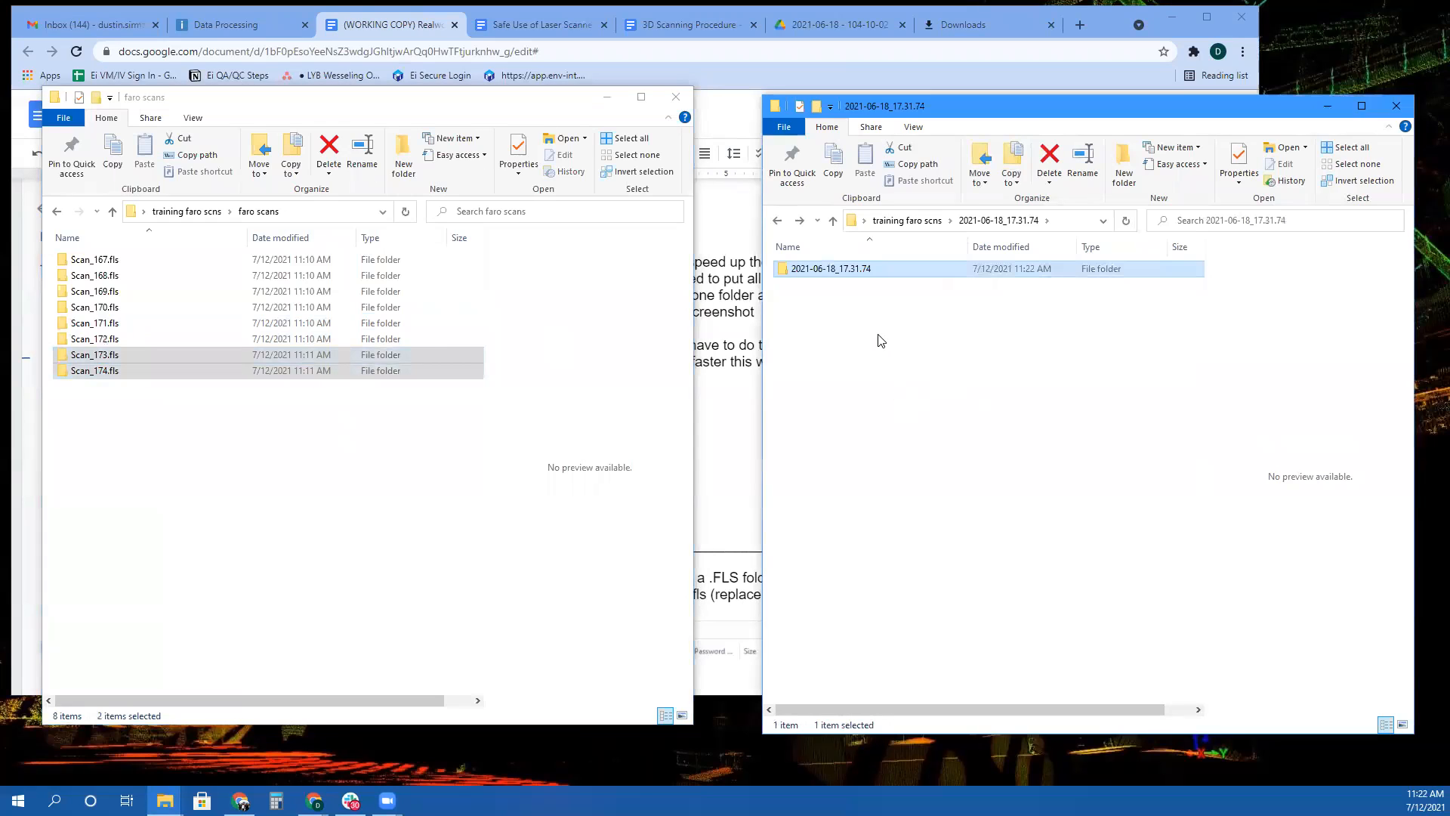
key("alt+Left")
Move Scan_175.fls through Scan_179.fls from the nested 2021-06-18_17.51.79 folder into faro scans and return to training faro scns
left_click(837, 347)
double_click(837, 347)
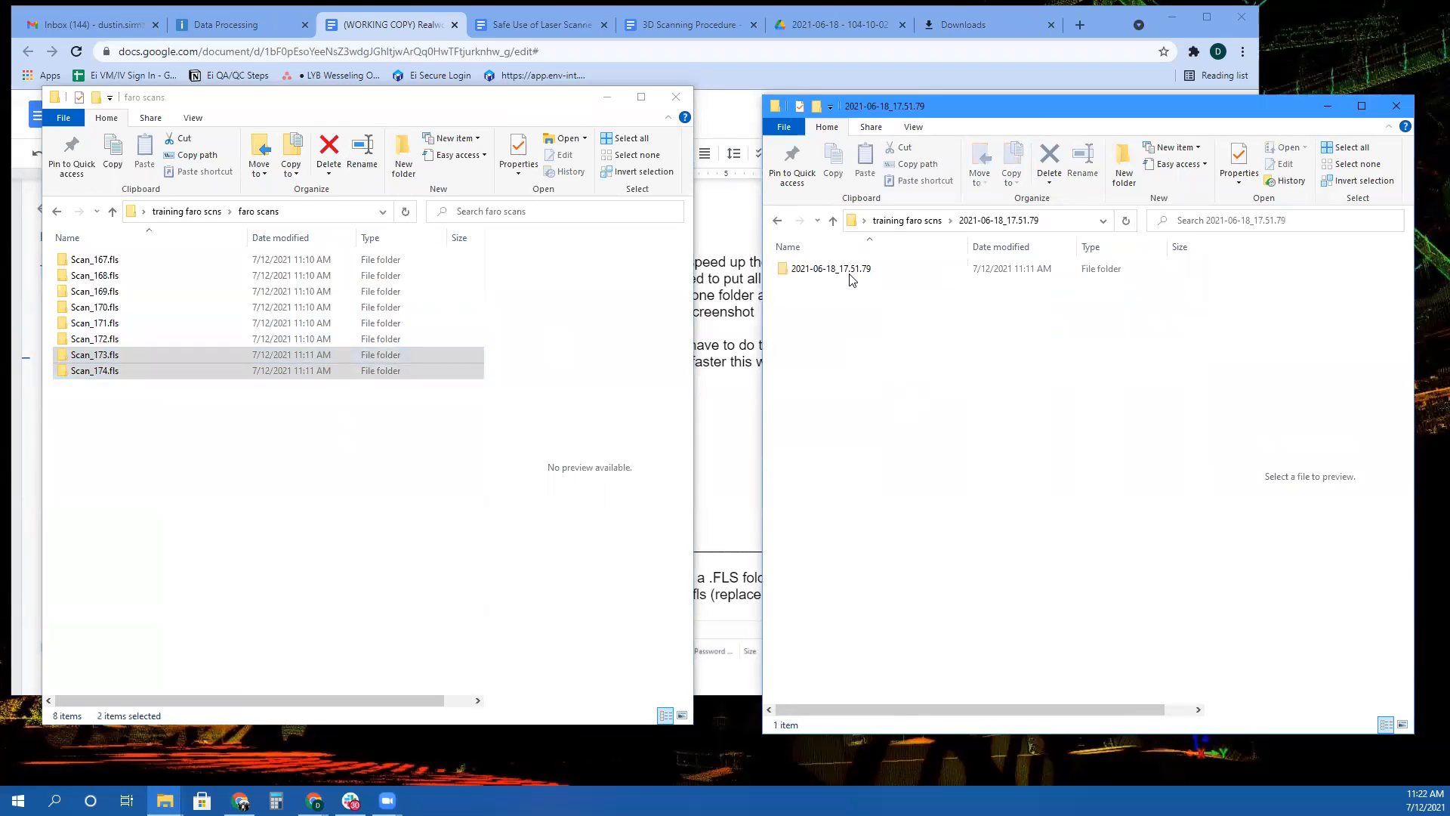
double_click(841, 270)
left_click_drag(911, 369, 763, 261)
left_click_drag(908, 295, 362, 483)
left_click(874, 409)
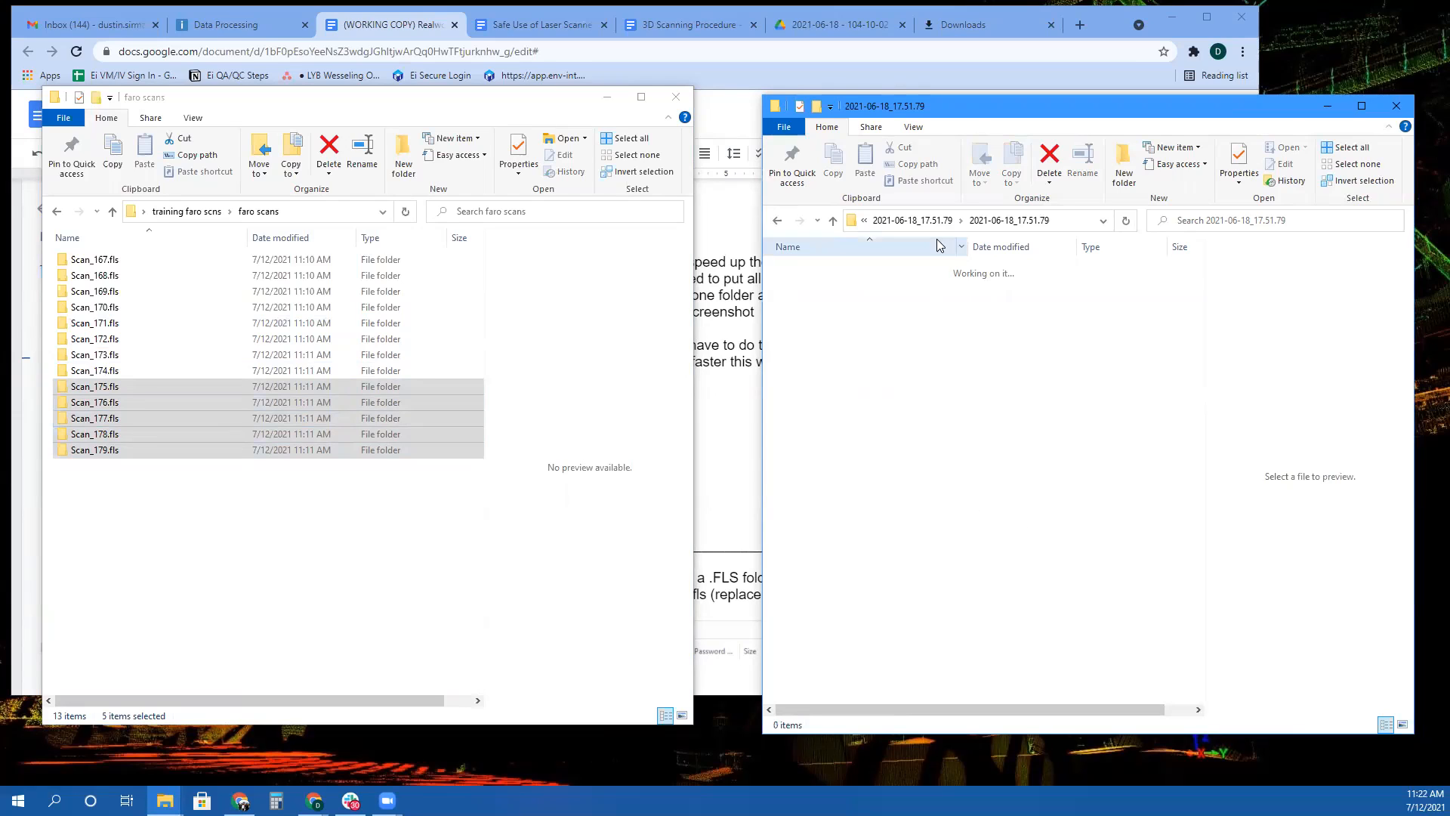
left_click(931, 220)
left_click(918, 224)
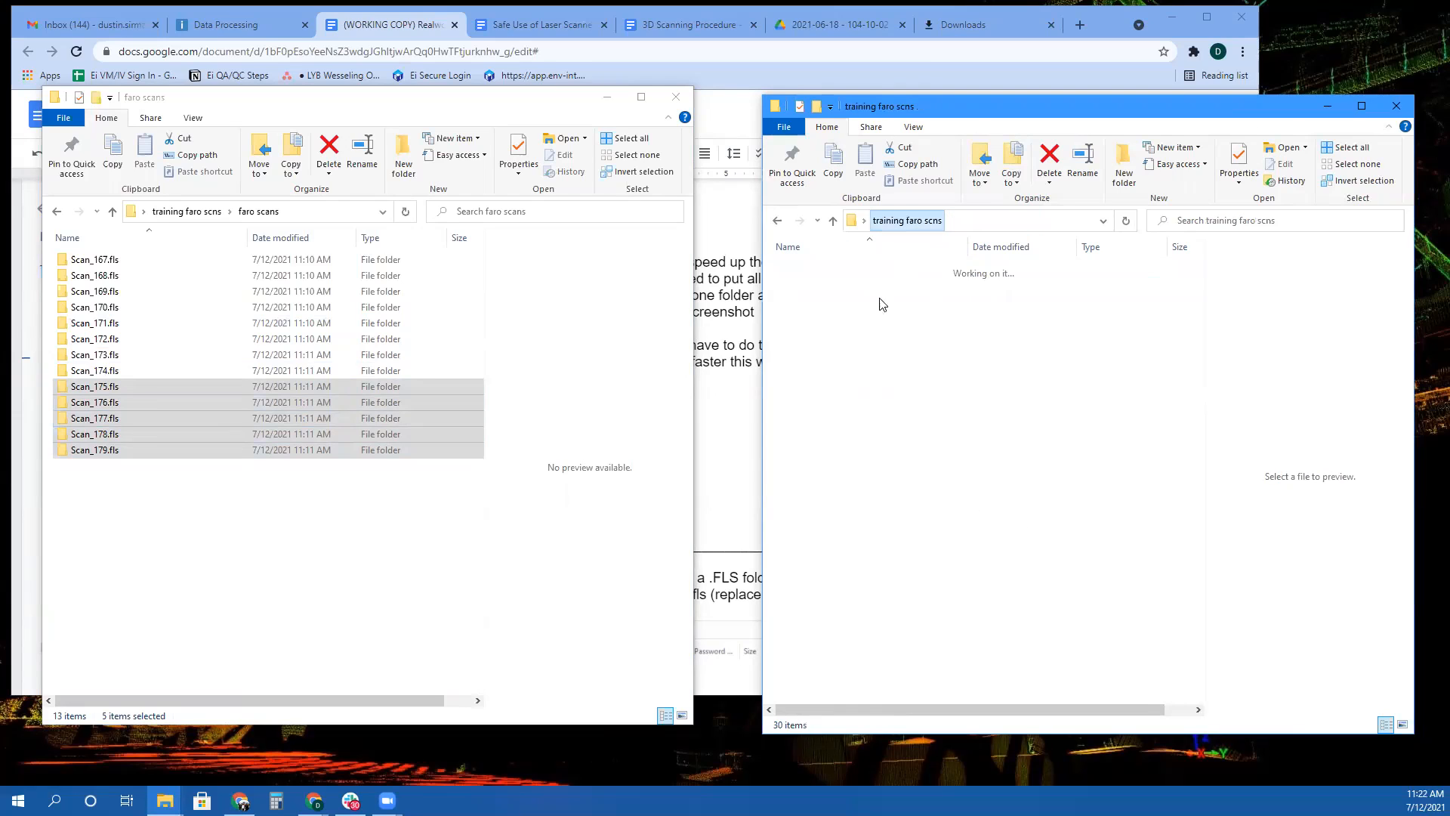
Move all the scan folders from Scan_180.fls to Scan_192.fls out of the nested 2021-06-18_18.01.92 folder into faro scans
double_click(834, 365)
double_click(831, 269)
left_click_drag(898, 470, 231, 583)
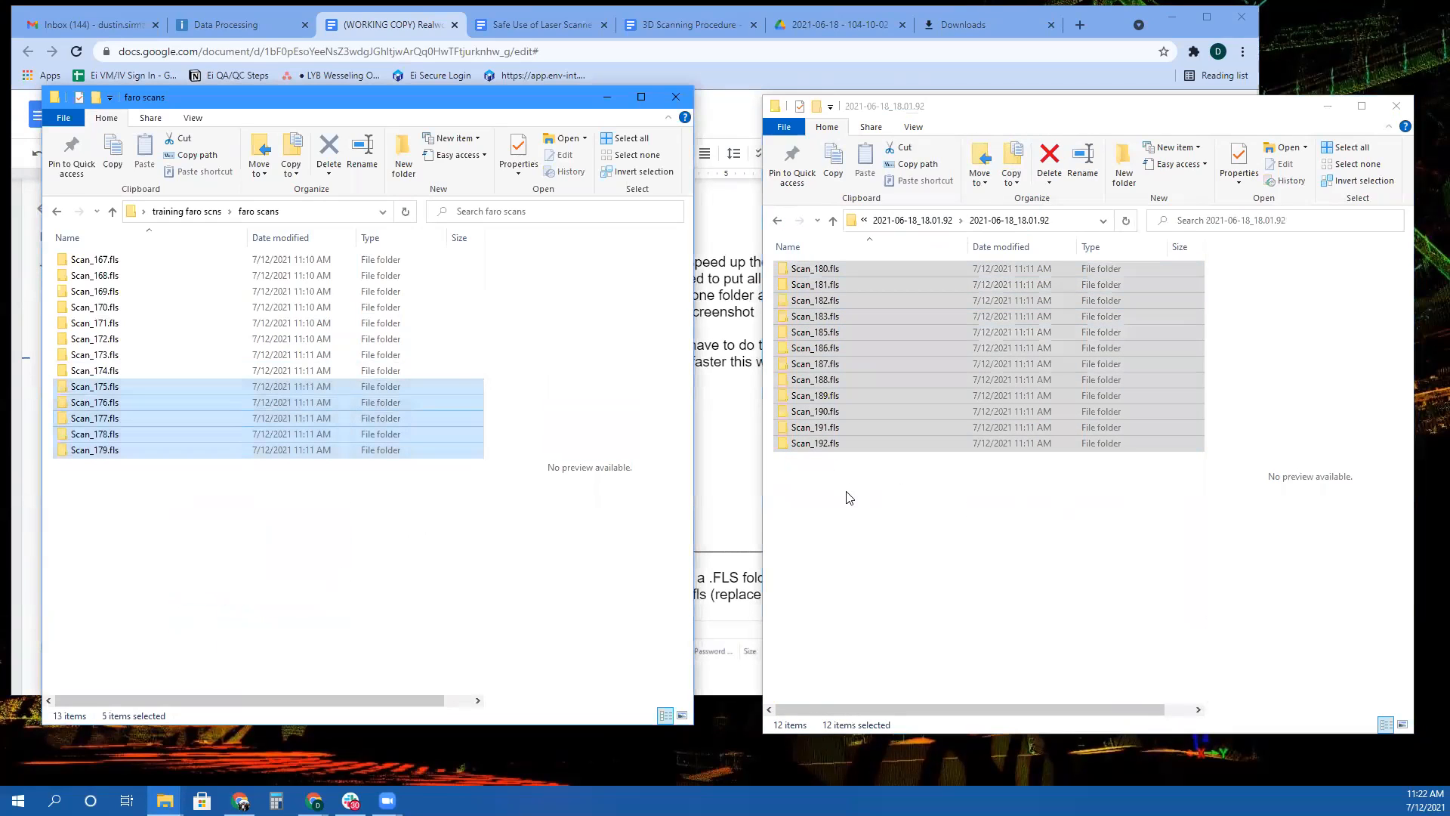
left_click(881, 506)
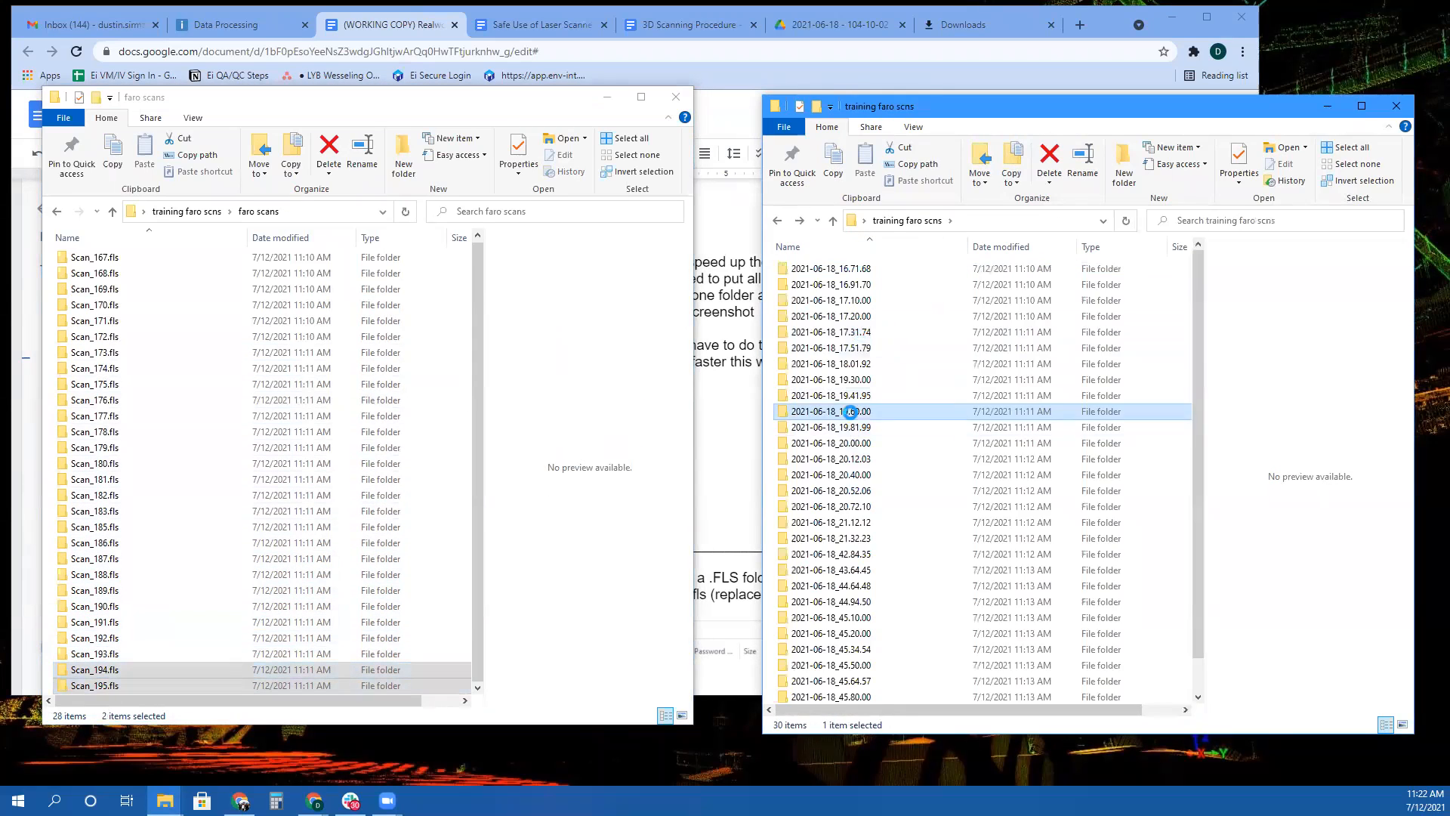
Move the Scan_###.fls folders from each dated folder, 2021-06-18_19.60.00 through 2021-06-18_45.80.00, into faro scans
double_click(977, 372)
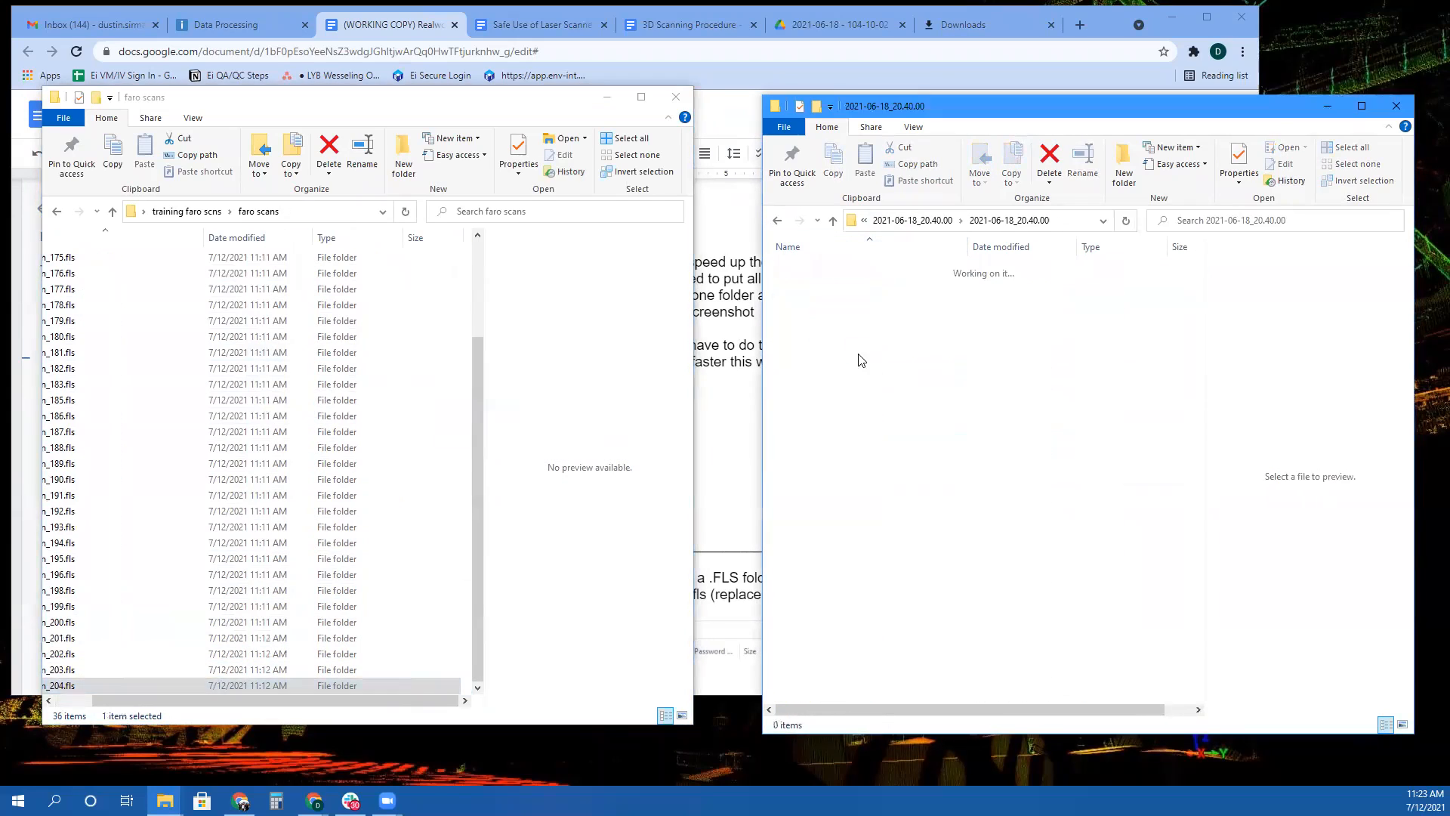
left_click_drag(816, 300, 474, 432)
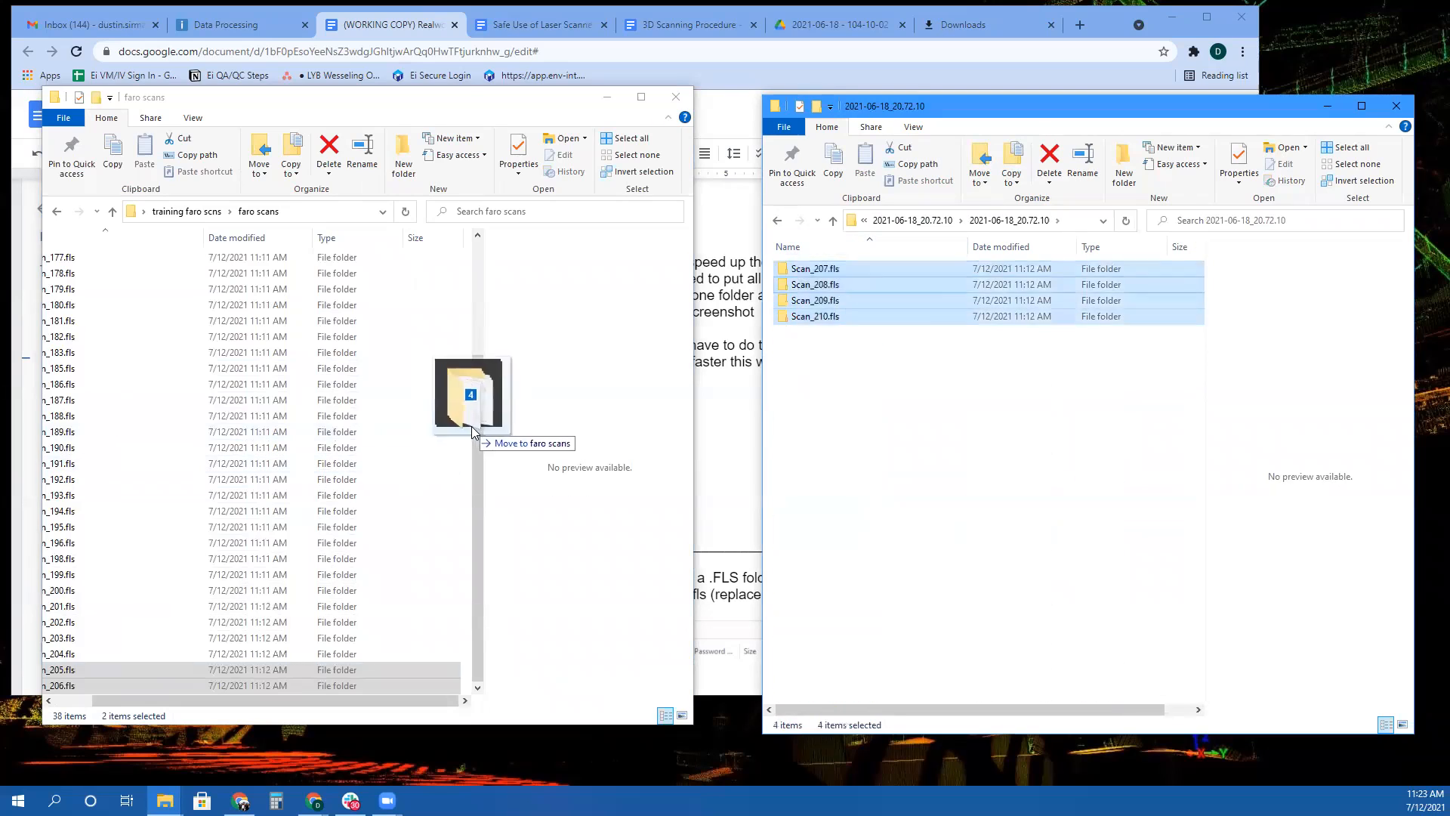
left_click_drag(475, 433, 474, 432)
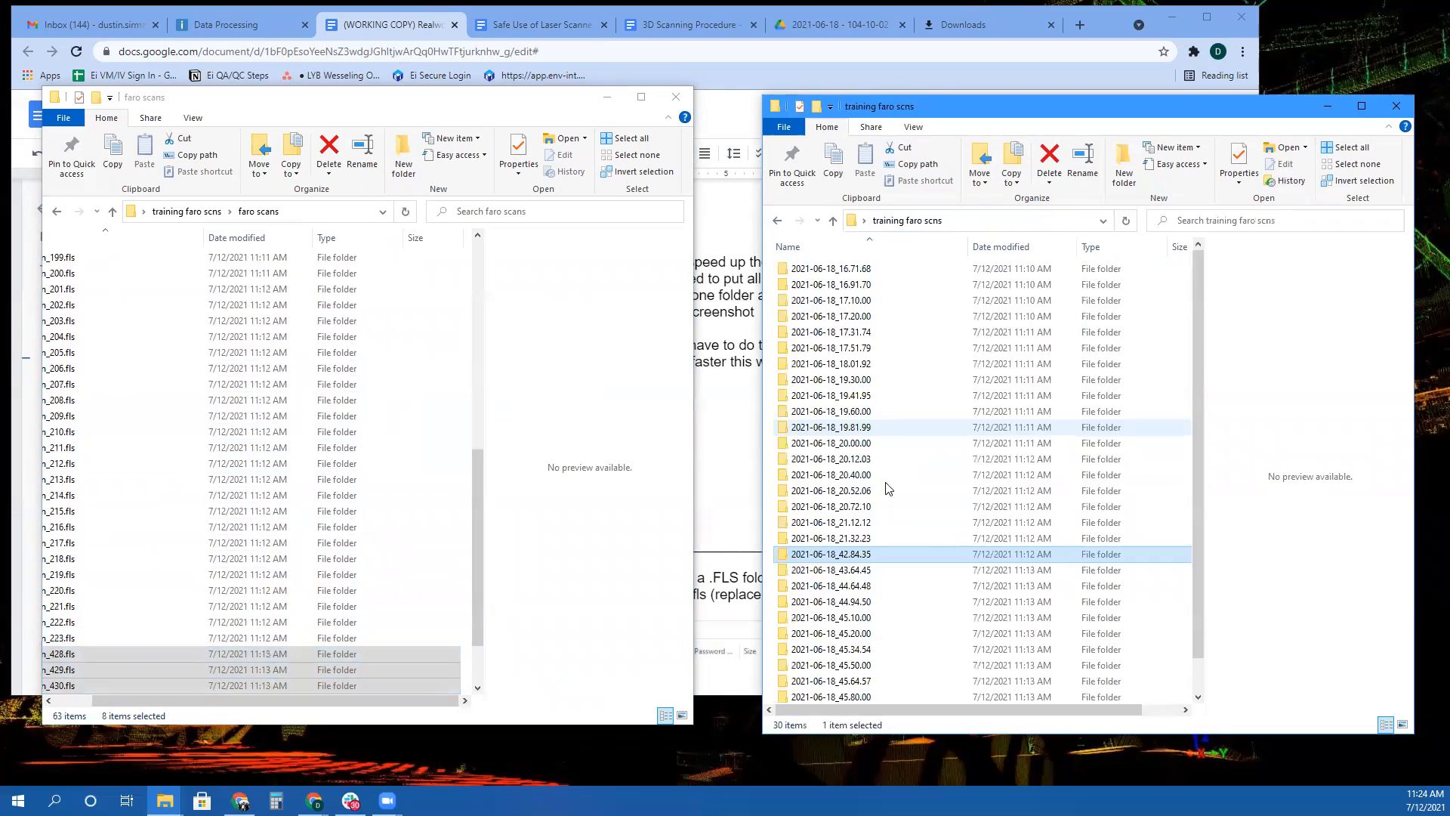
double_click(908, 572)
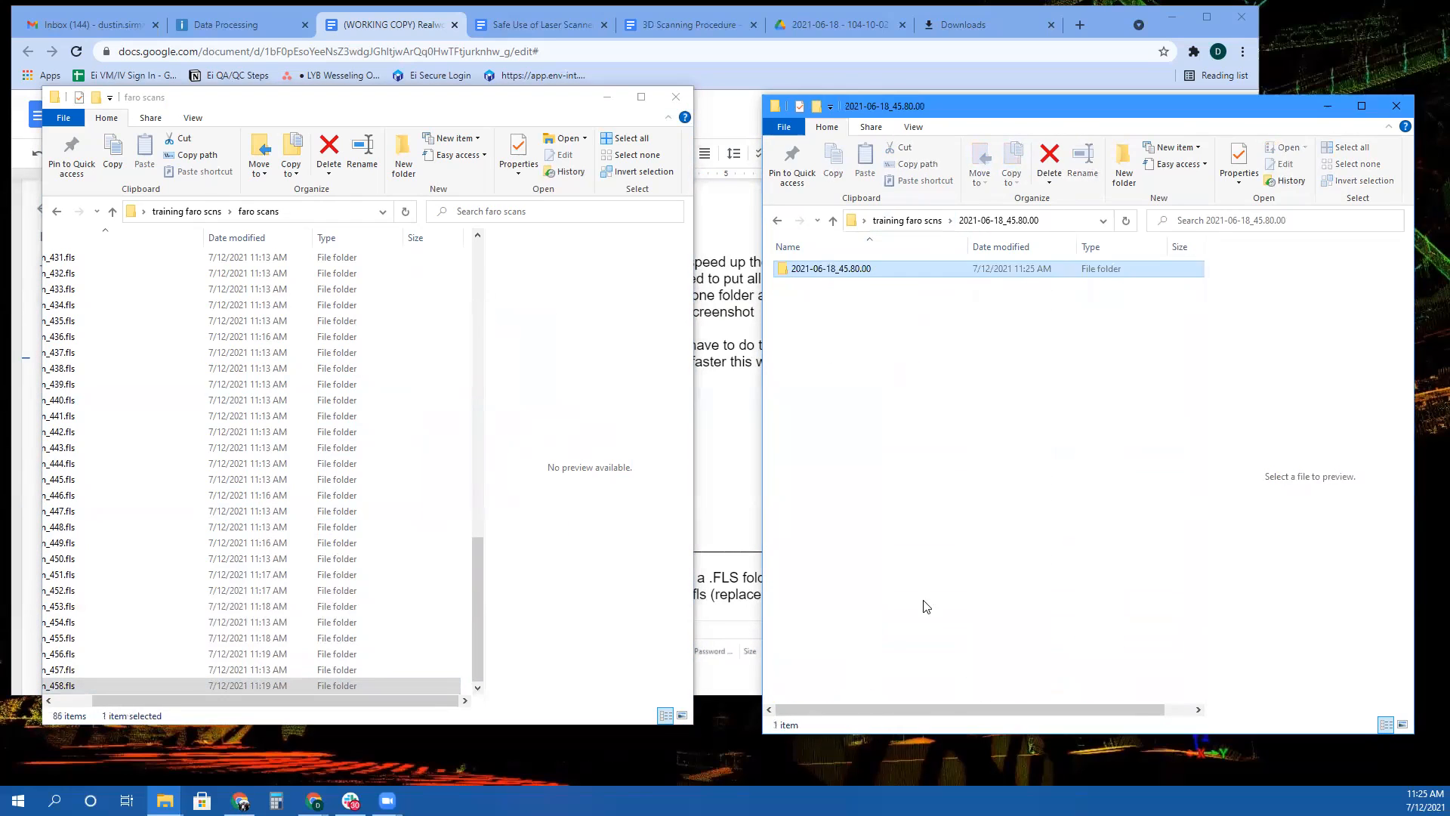
Move Scan_459.fls from the nested 2021-06-18_45.90.00 folder into faro scans and return to training faro scns
double_click(927, 606)
double_click(861, 272)
left_click_drag(862, 272, 469, 514)
left_click(923, 222)
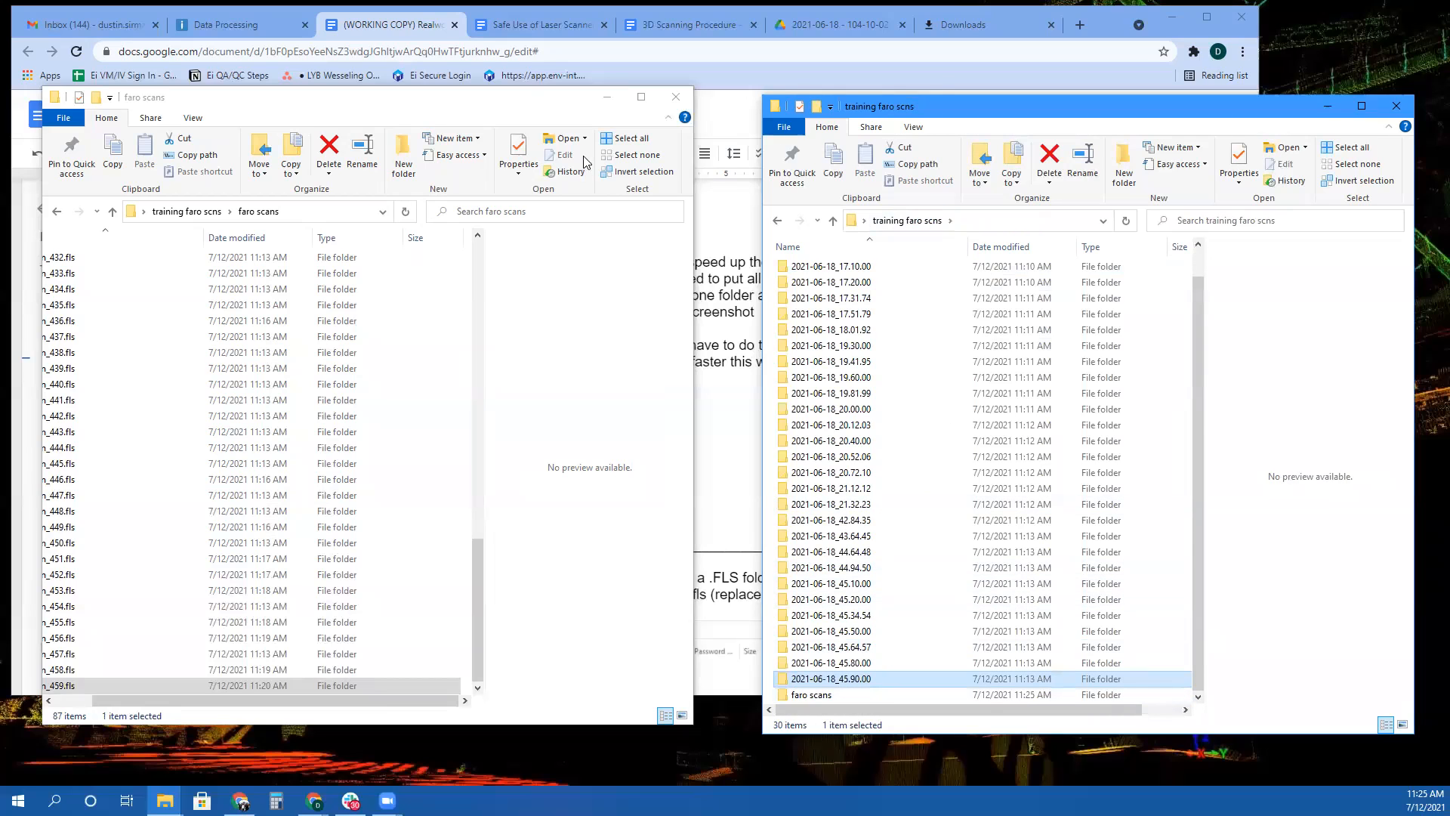
Review the full list of collected Scan_###.fls folders in faro scans and place its window beside training faro scns
left_click_drag(564, 101, 755, 86)
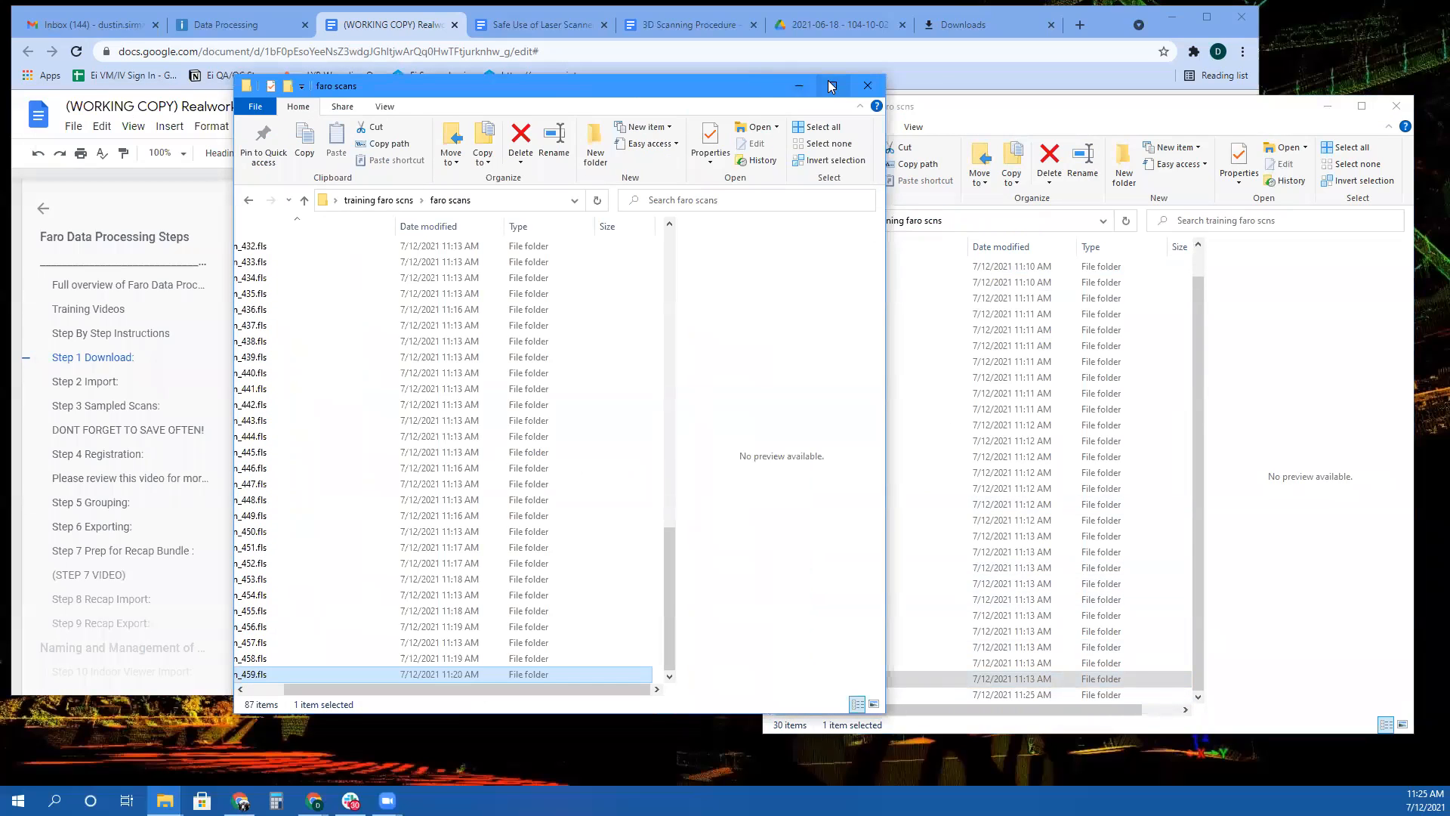
left_click_drag(466, 690, 298, 699)
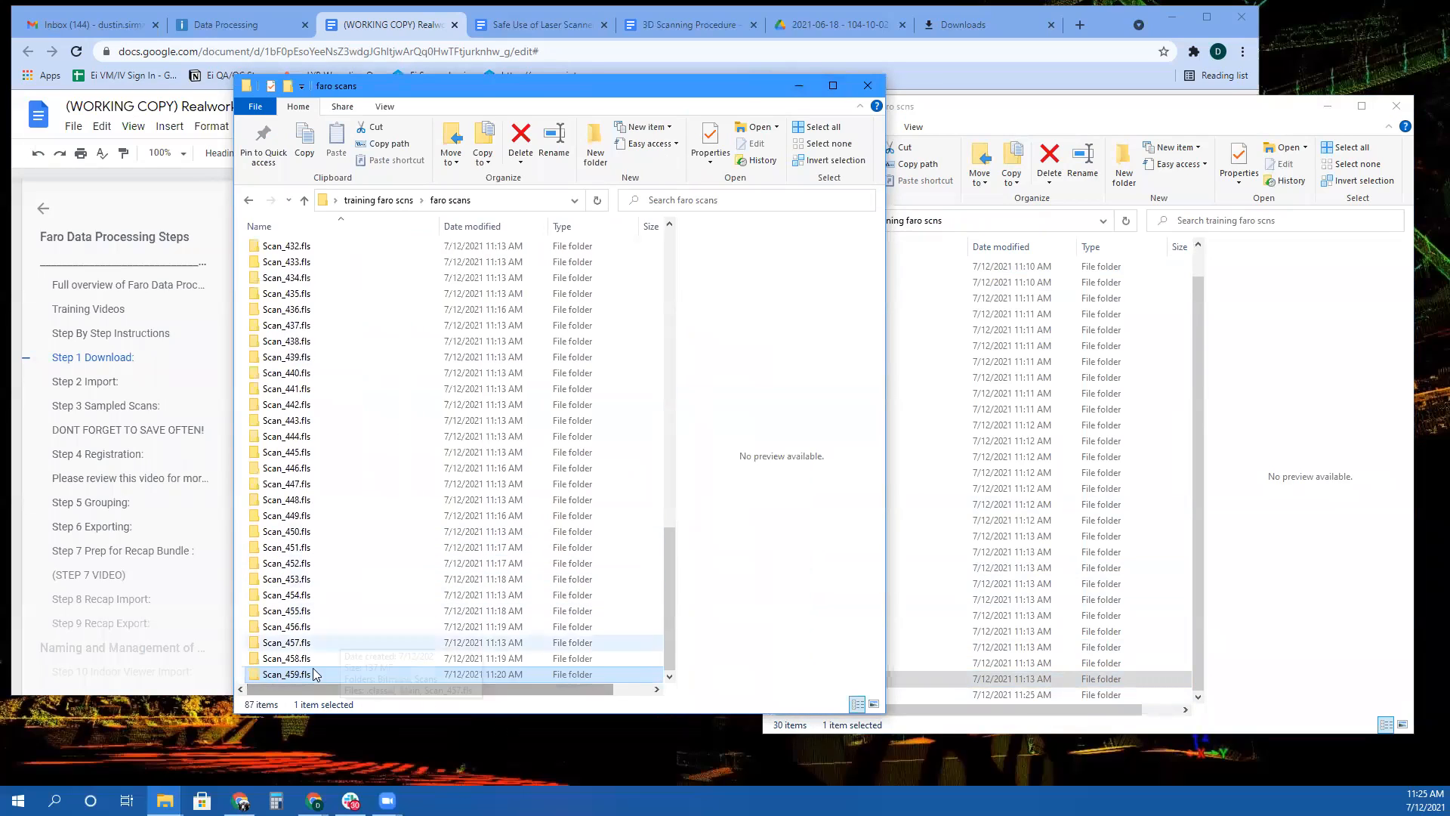
scroll(295, 656, "up", 15)
scroll(399, 492, "down", 12)
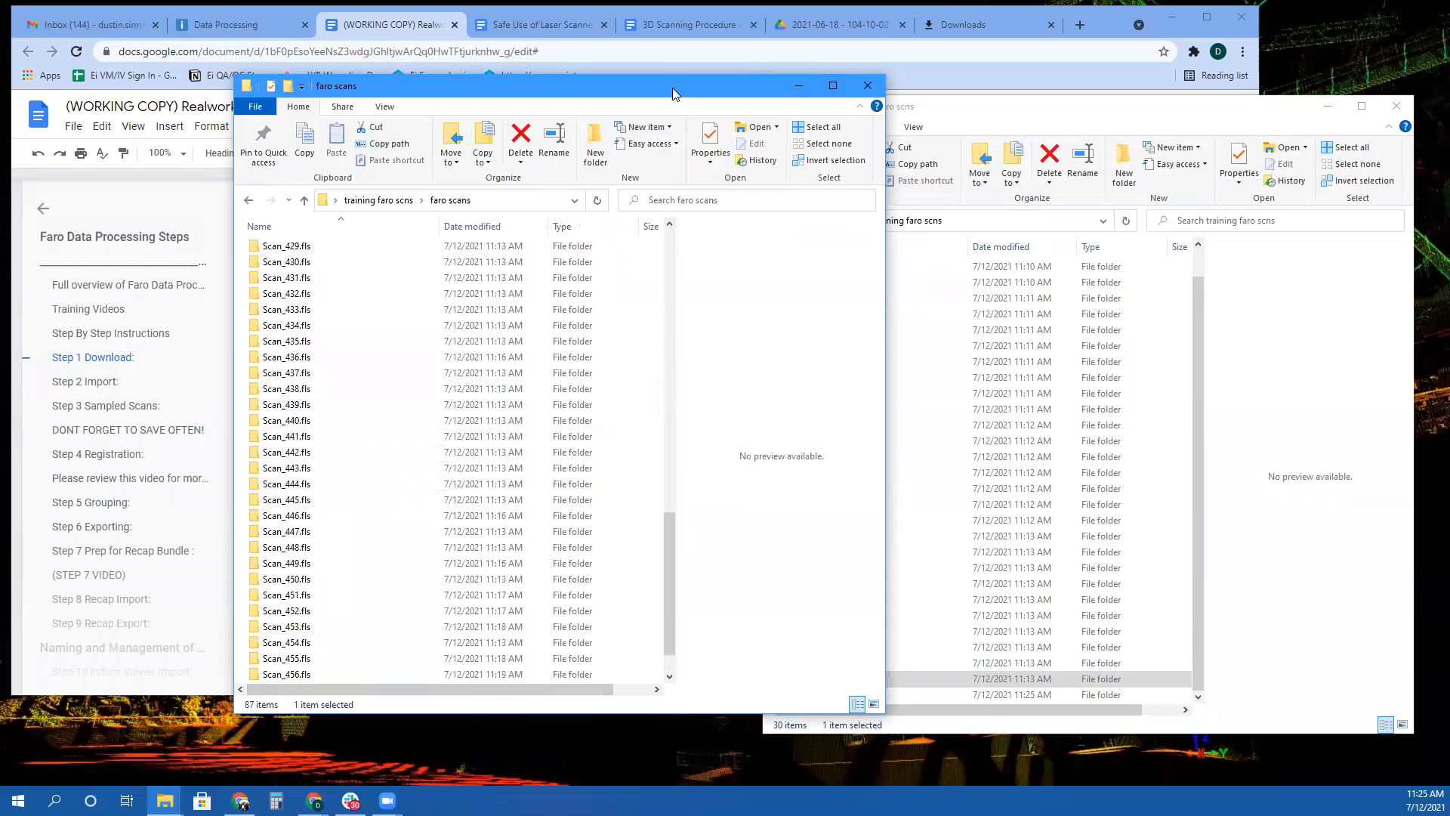
left_click_drag(672, 88, 491, 122)
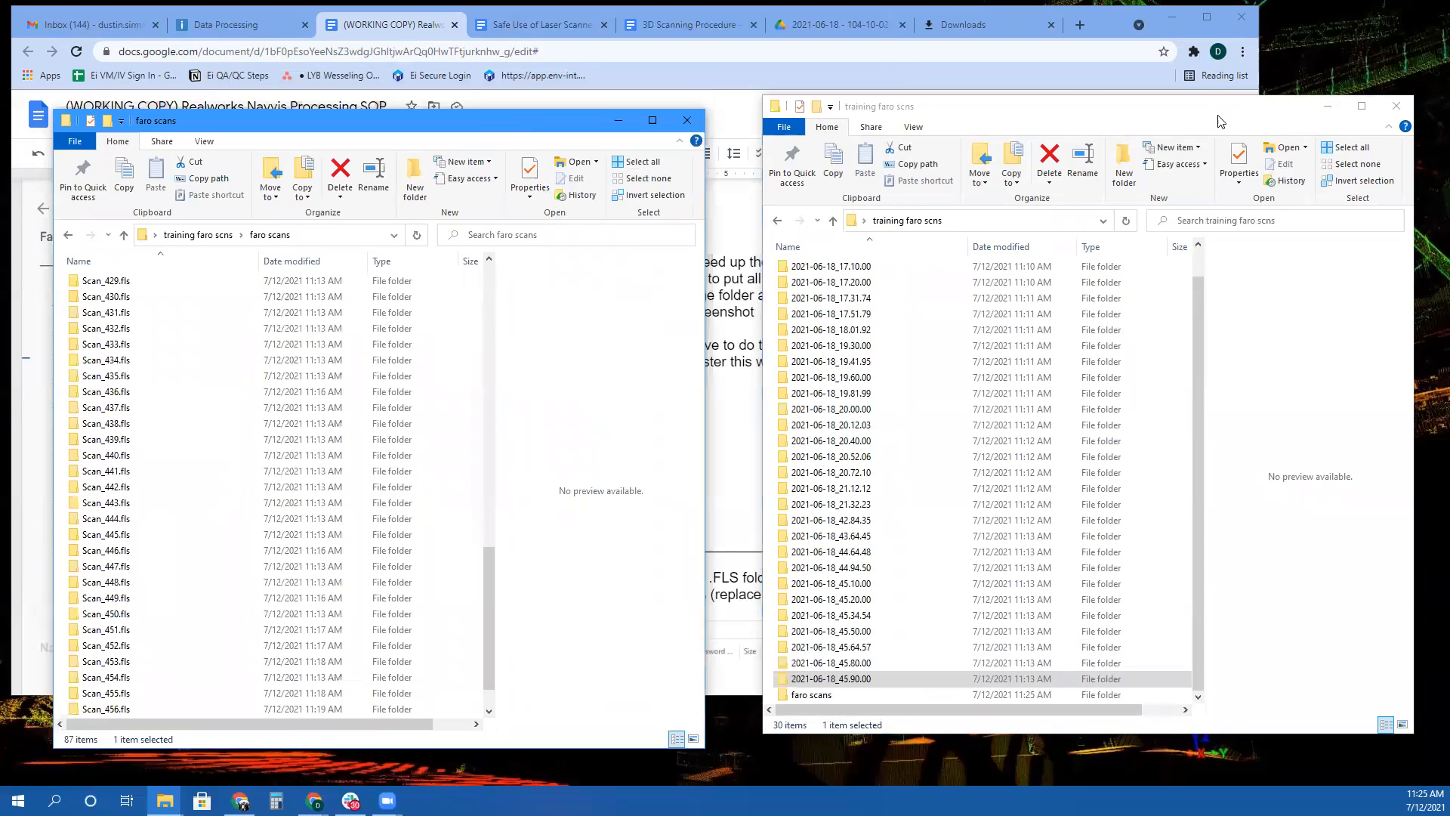
Bring the SOP document forward, read the loose scan data note and the start of Step 2 Import, and move the browser aside
left_click(1098, 20)
scroll(652, 464, "up", 4)
scroll(657, 423, "down", 8)
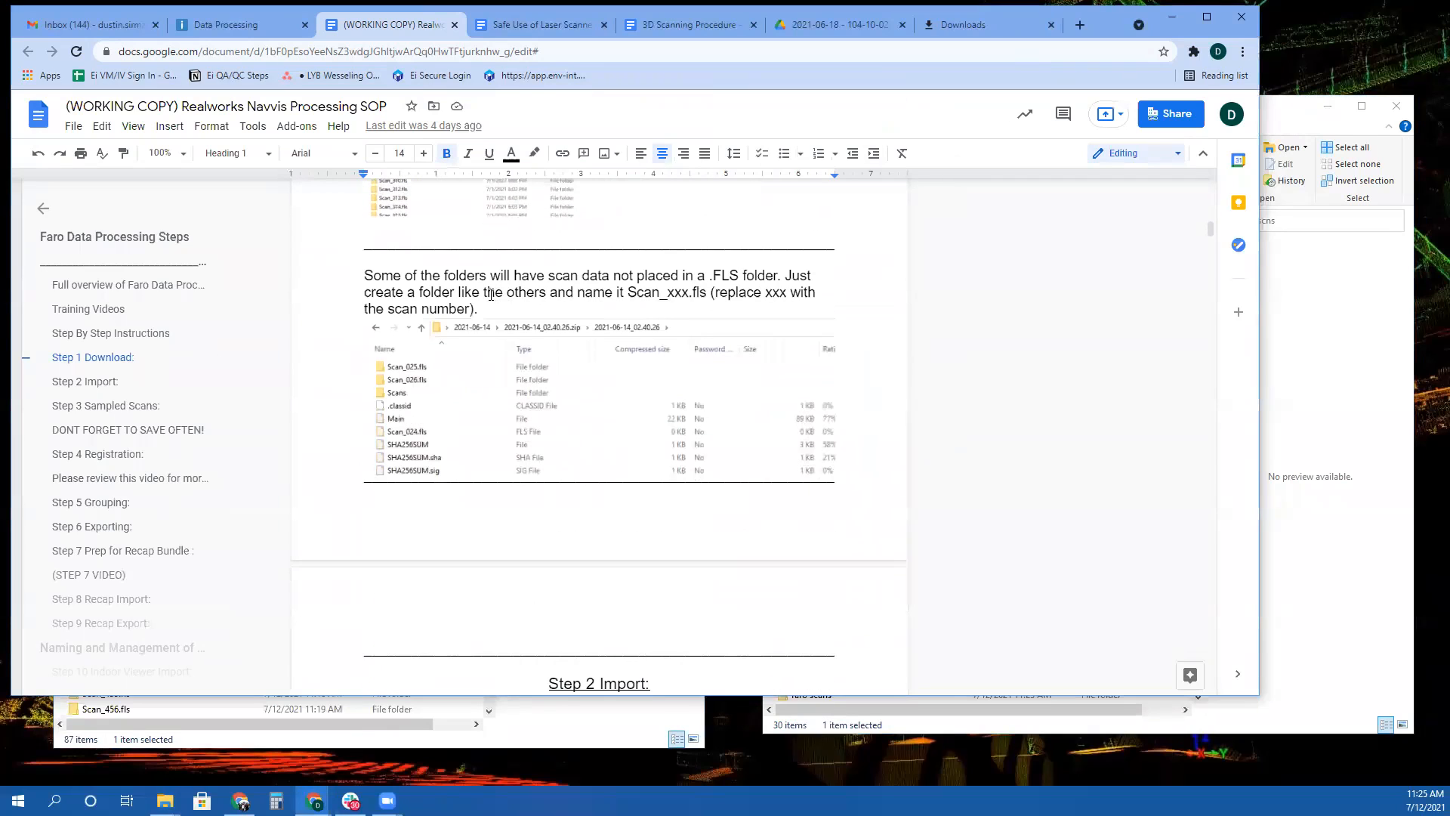
scroll(524, 434, "down", 7)
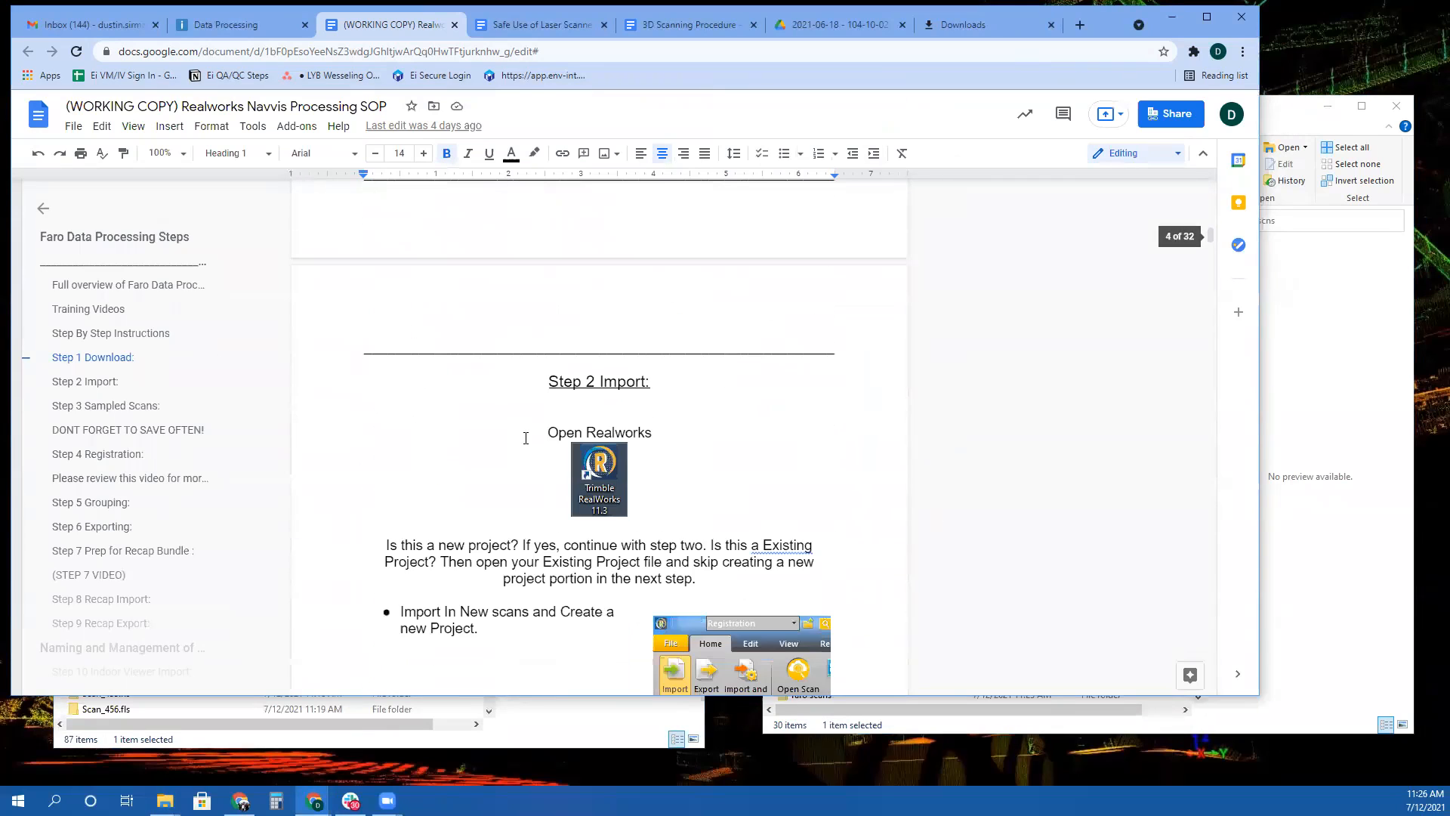
scroll(529, 435, "up", 3)
scroll(731, 523, "down", 1)
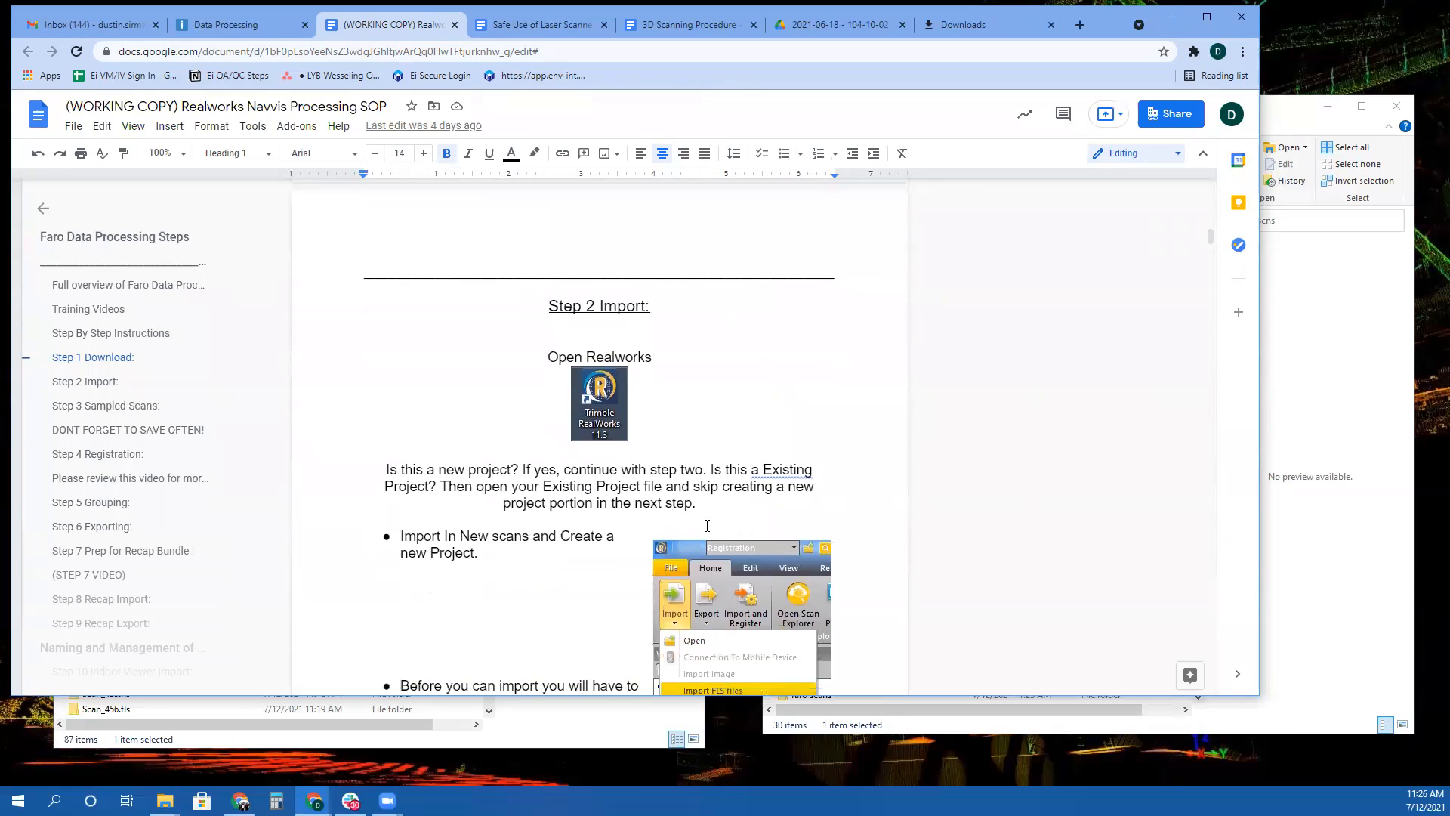
left_click_drag(1119, 27, 1248, 78)
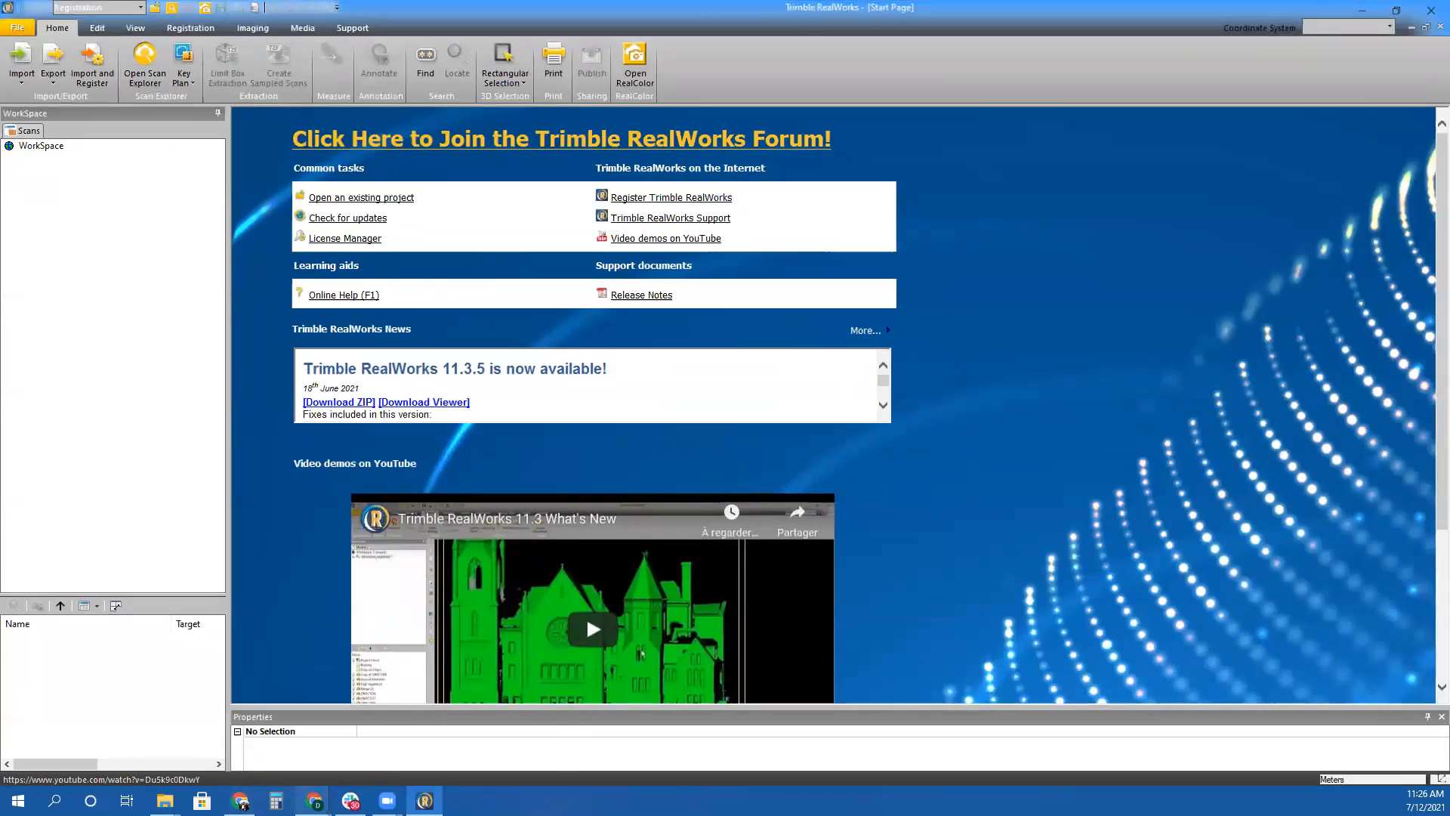
Switch to the SOP document, read Step 2 Import's instructions for creating a new project, and return to RealWorks
mouse_move(313, 801)
left_click(151, 736)
scroll(878, 337, "down", 3)
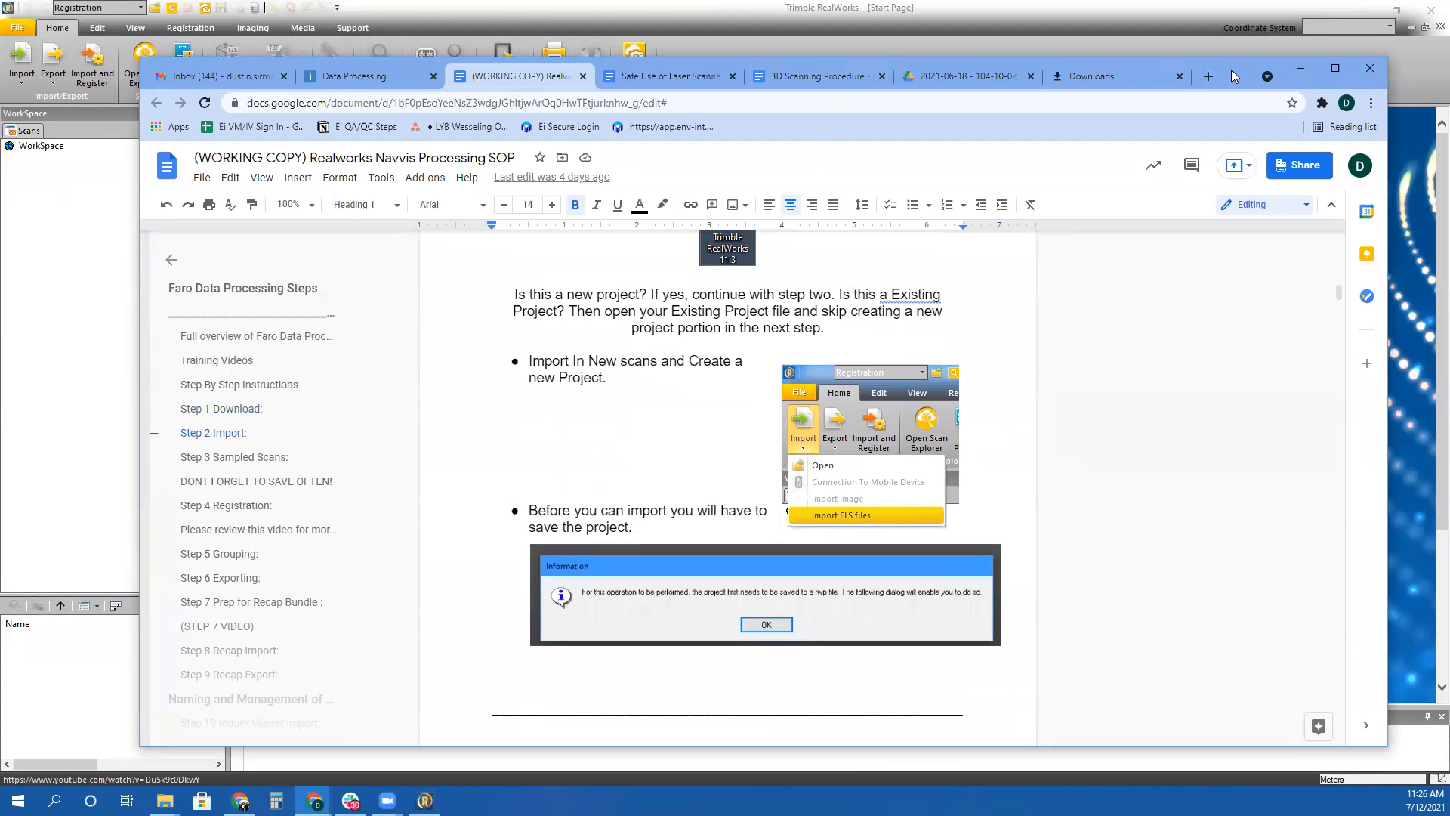
left_click_drag(1231, 70, 1213, 53)
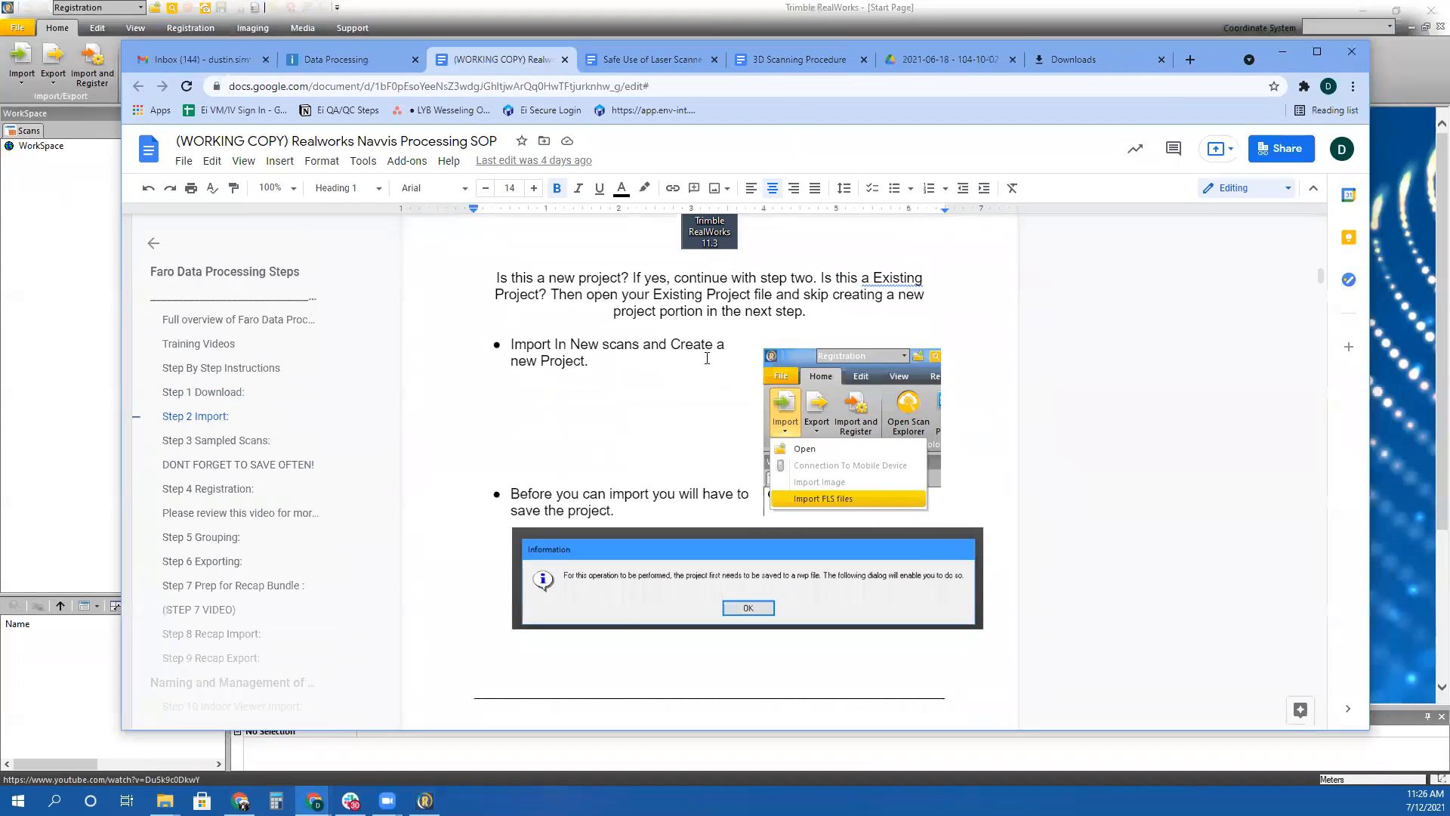
left_click(89, 363)
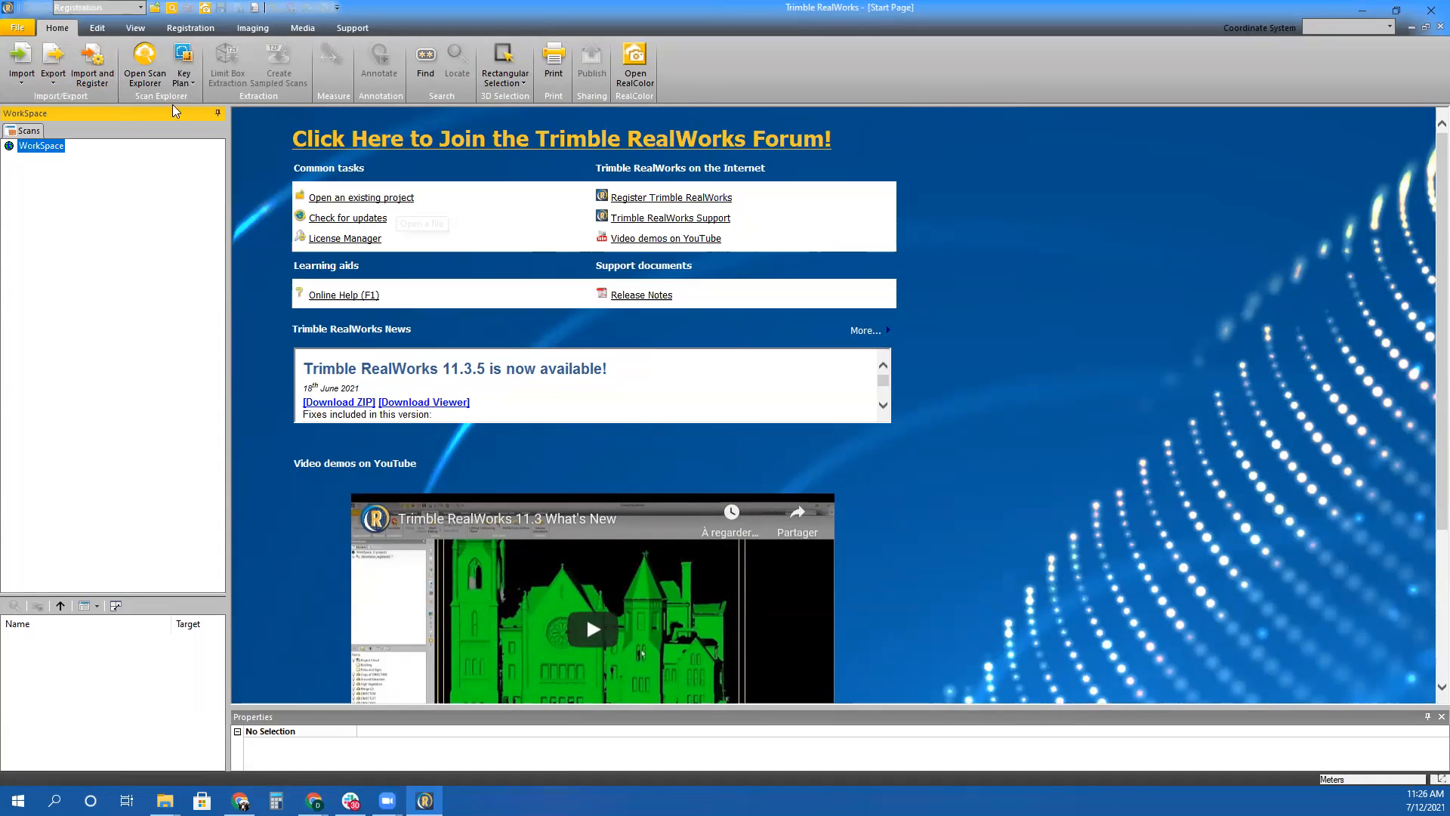
left_click(17, 28)
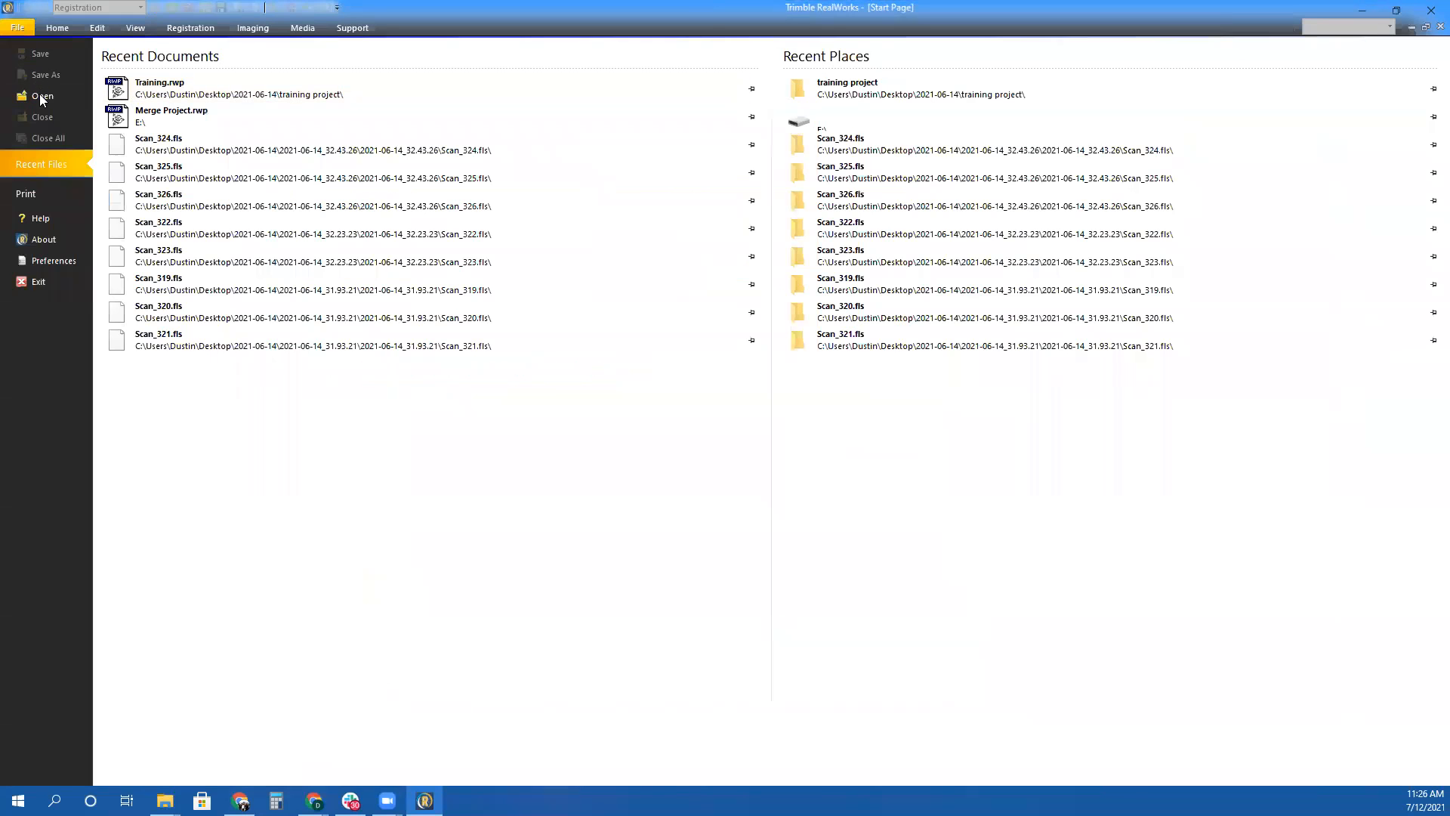
left_click(40, 96)
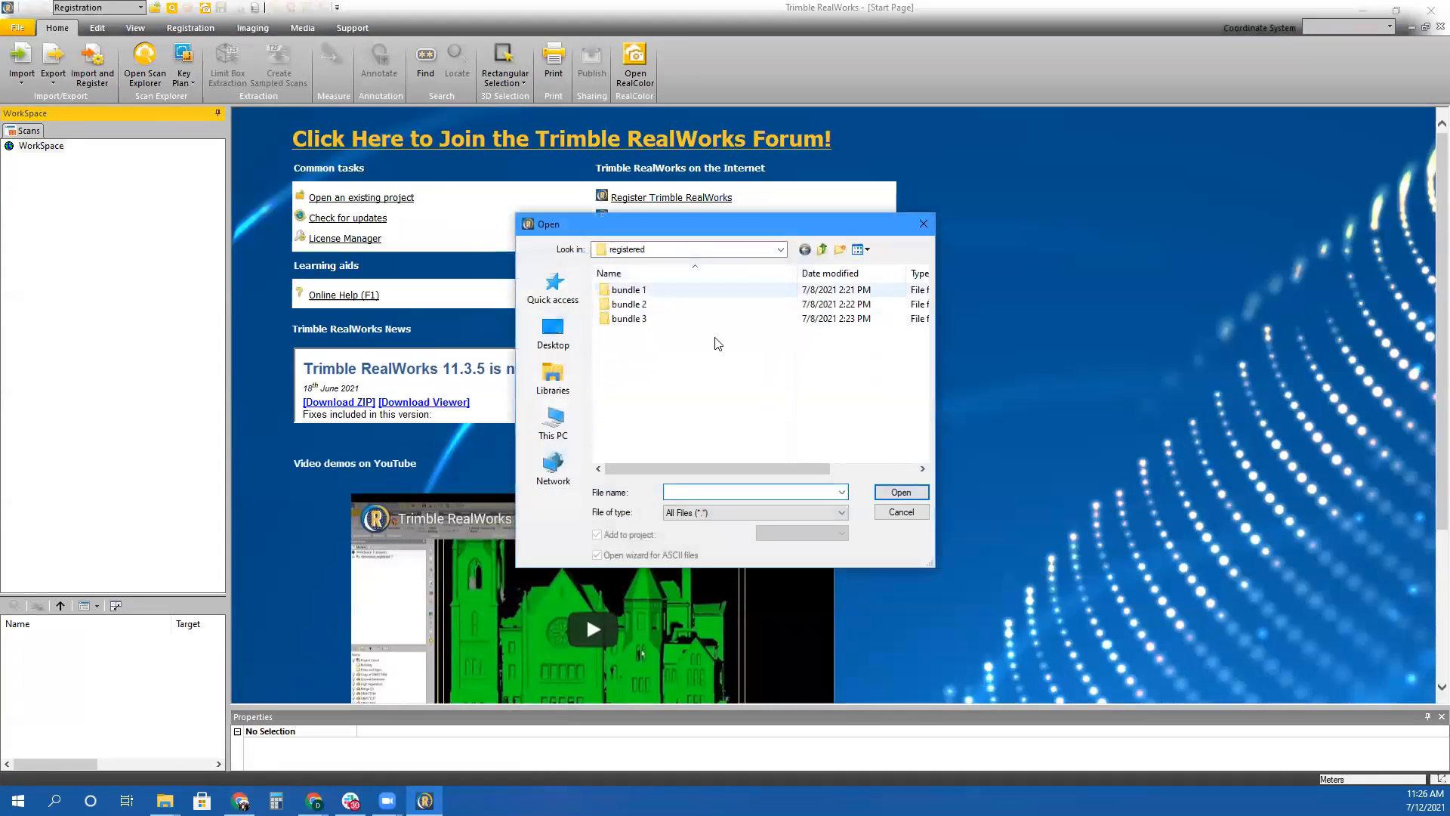
left_click(822, 249)
scroll(673, 426, "up", 2)
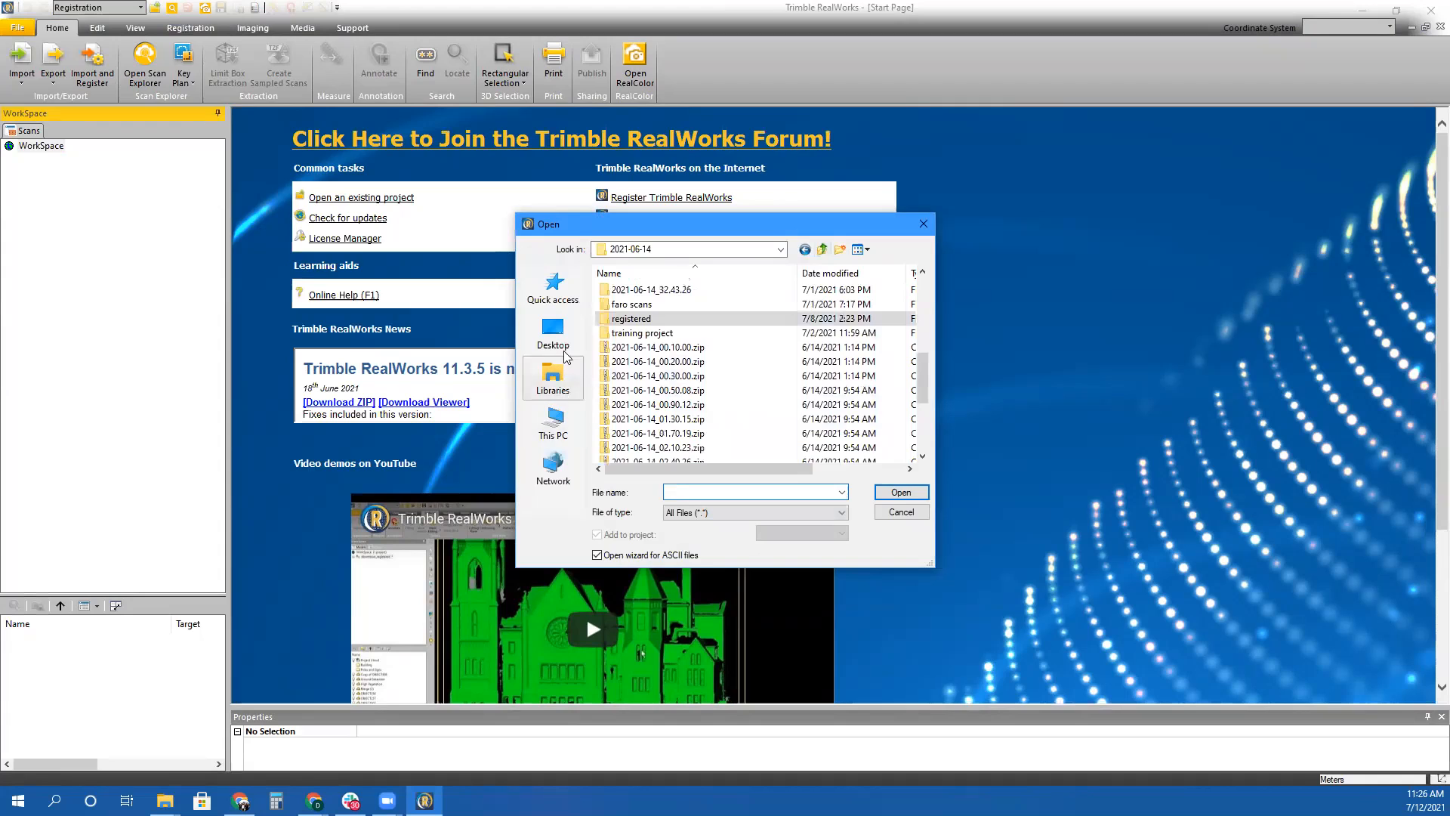
left_click(553, 423)
scroll(654, 391, "down", 5)
scroll(654, 390, "up", 3)
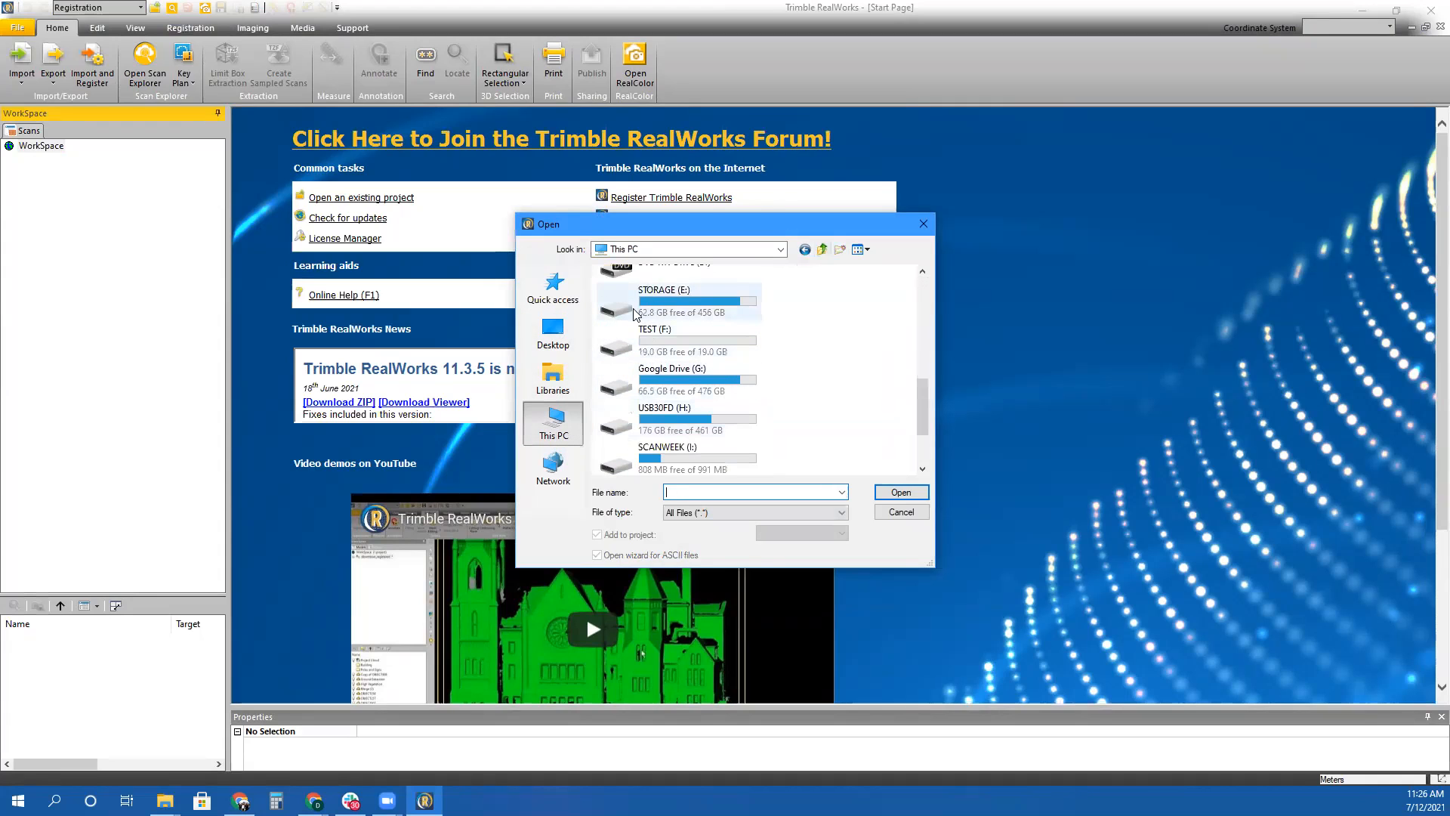
double_click(635, 314)
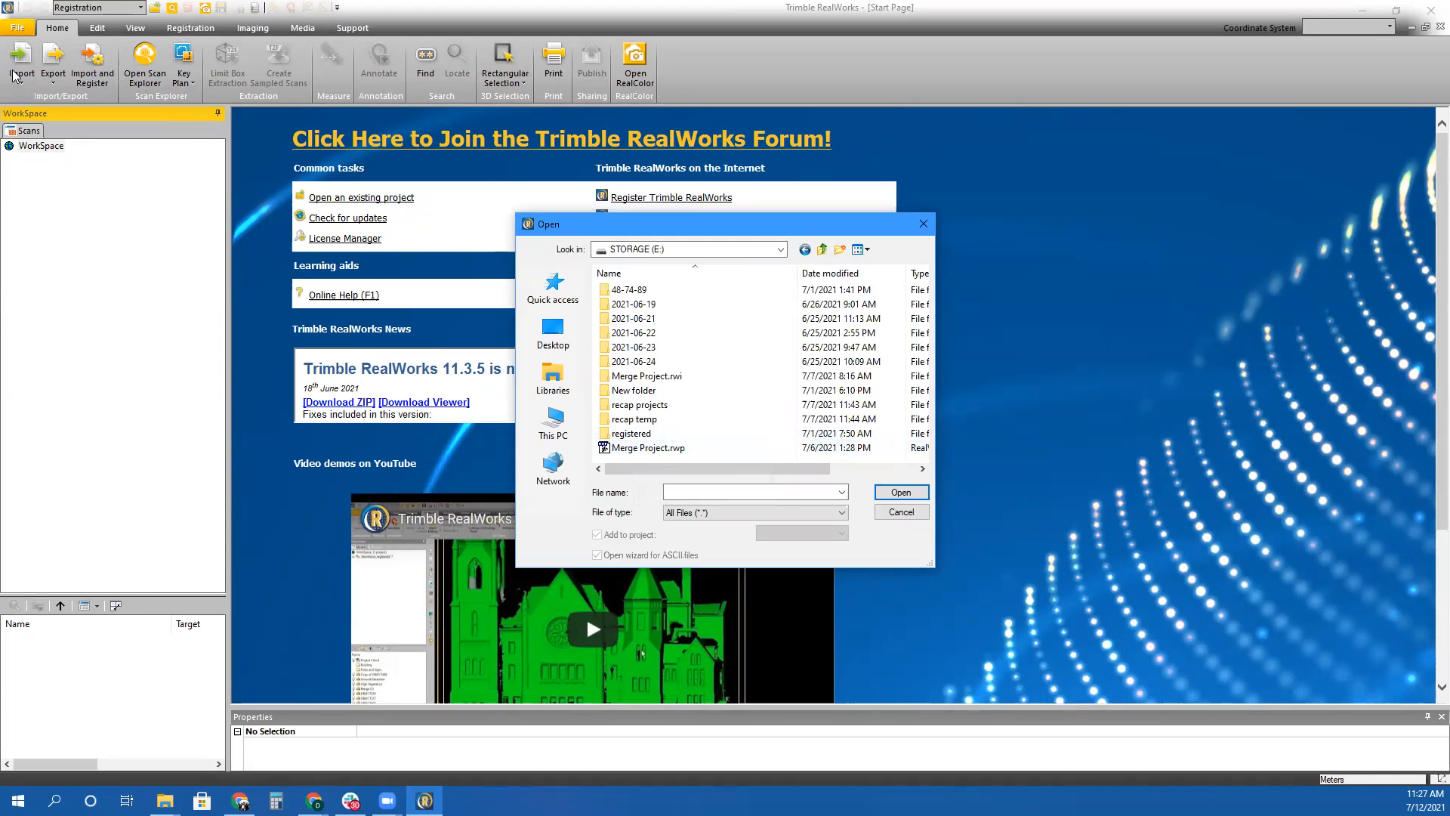
left_click(906, 513)
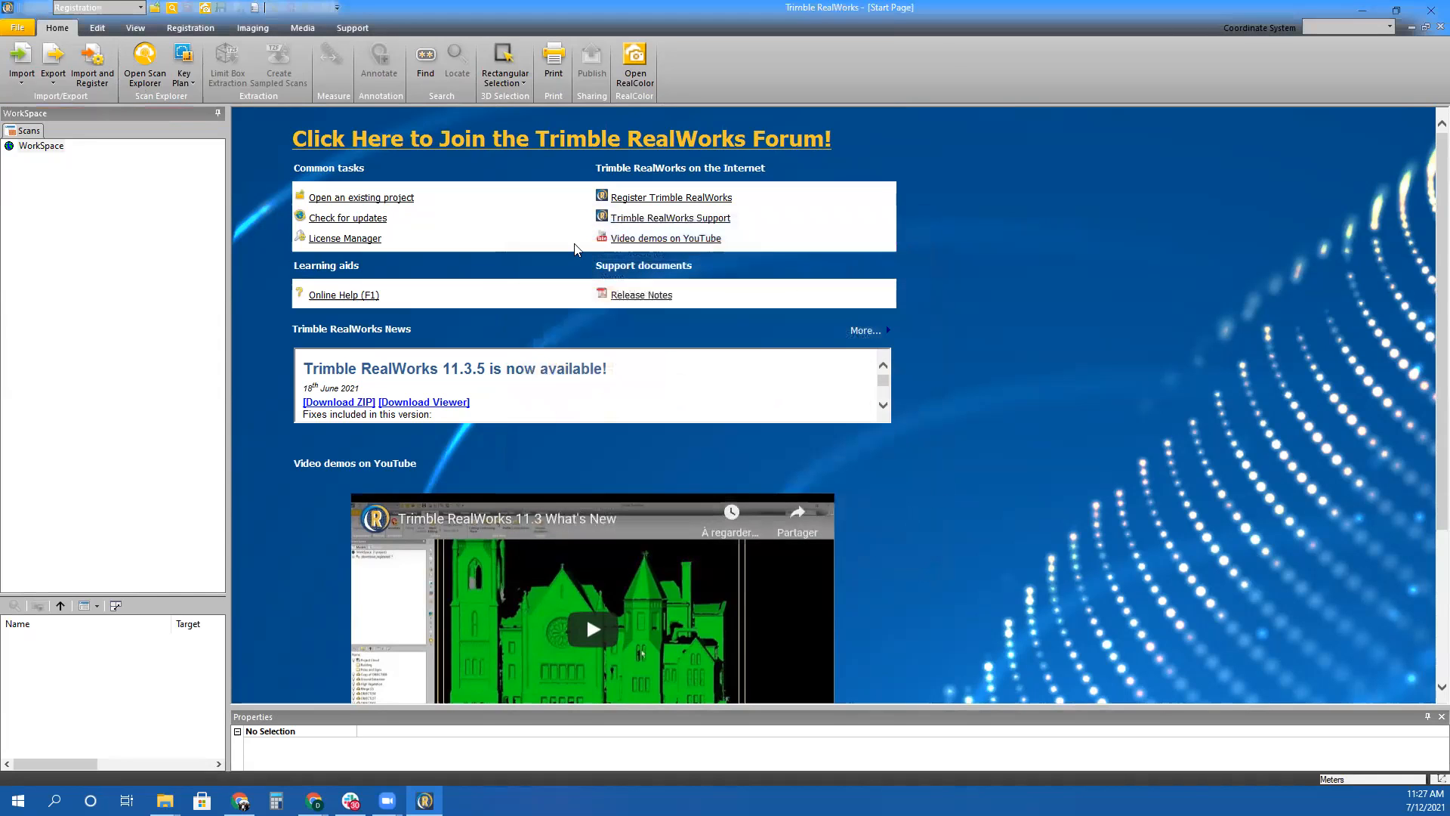
Start an FLS file import and enlarge its file selection dialog
left_click(21, 68)
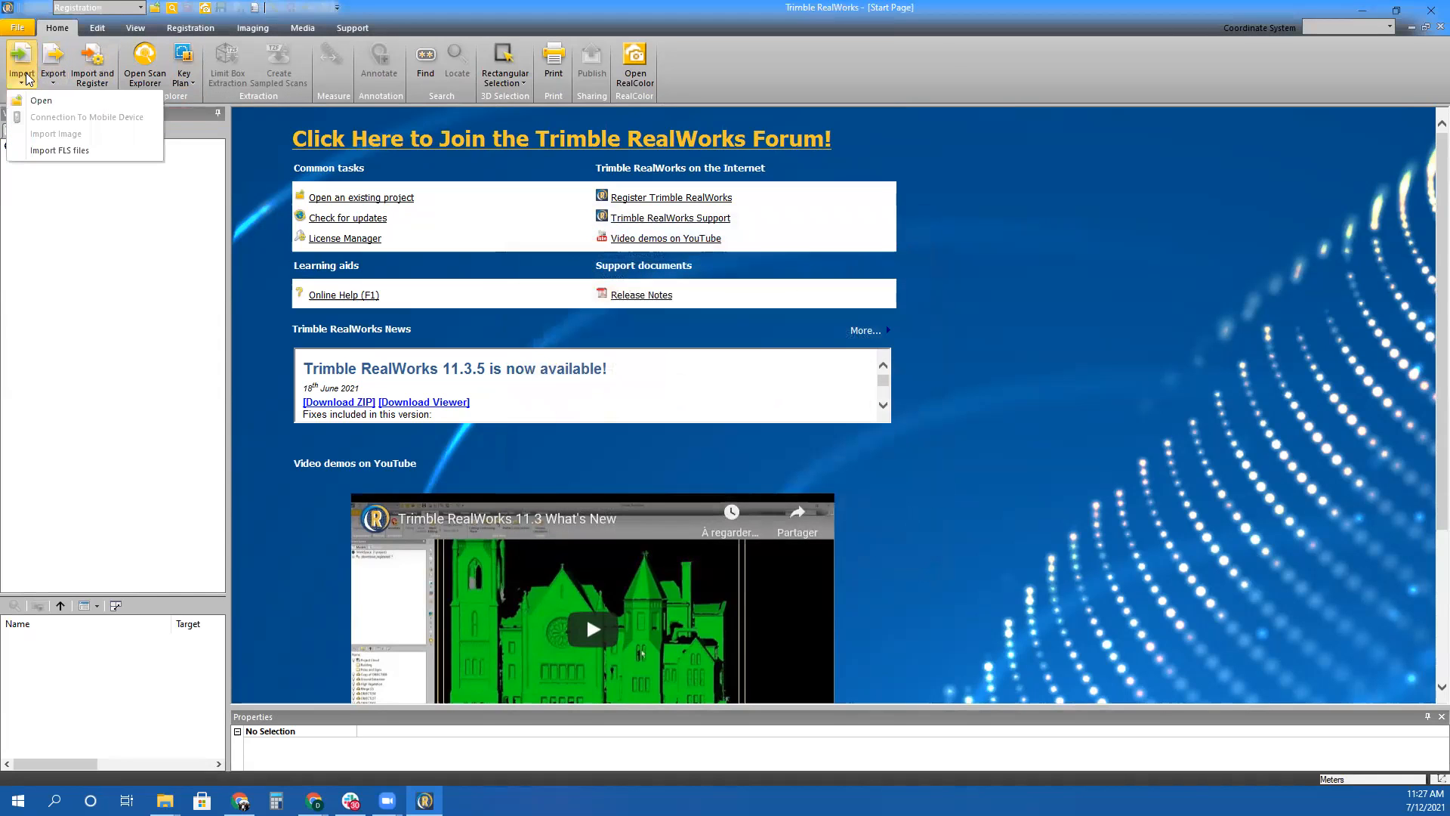
left_click(125, 252)
left_click(25, 71)
left_click(68, 149)
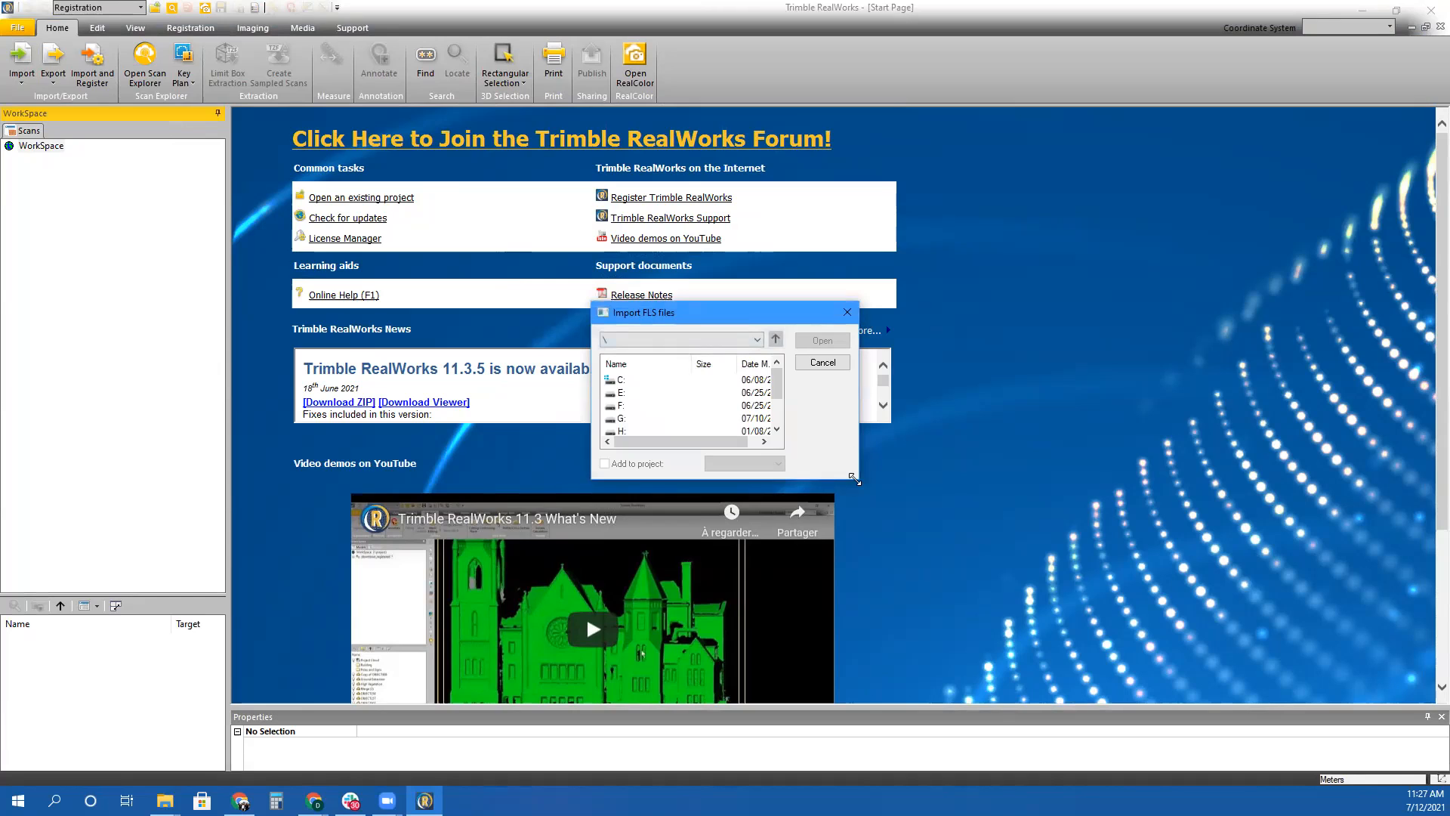
left_click_drag(856, 479, 1171, 642)
Browse on drive C: to the faro scans folder inside training faro scns on the user's Desktop
left_click(849, 379)
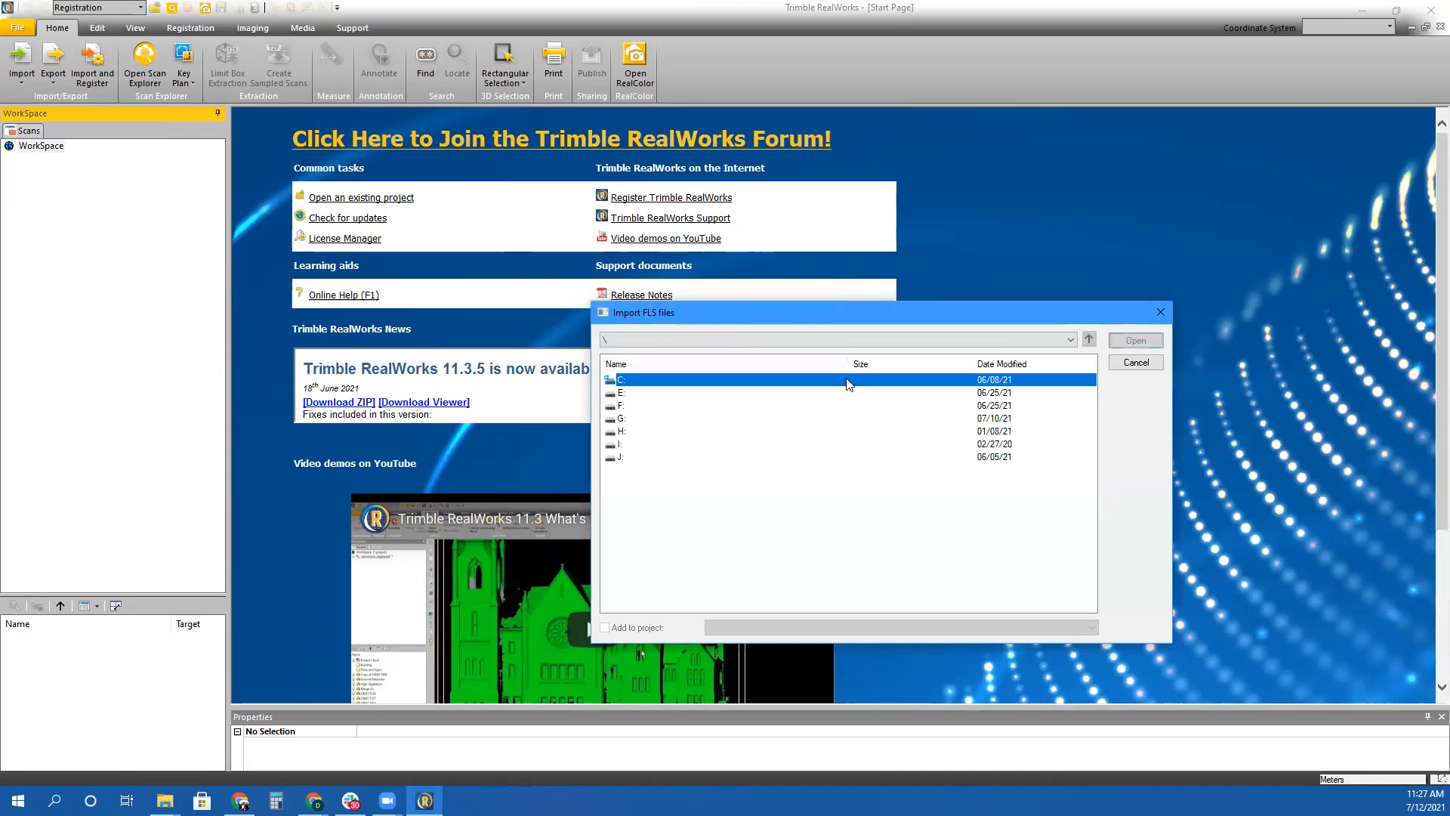
double_click(709, 381)
double_click(635, 572)
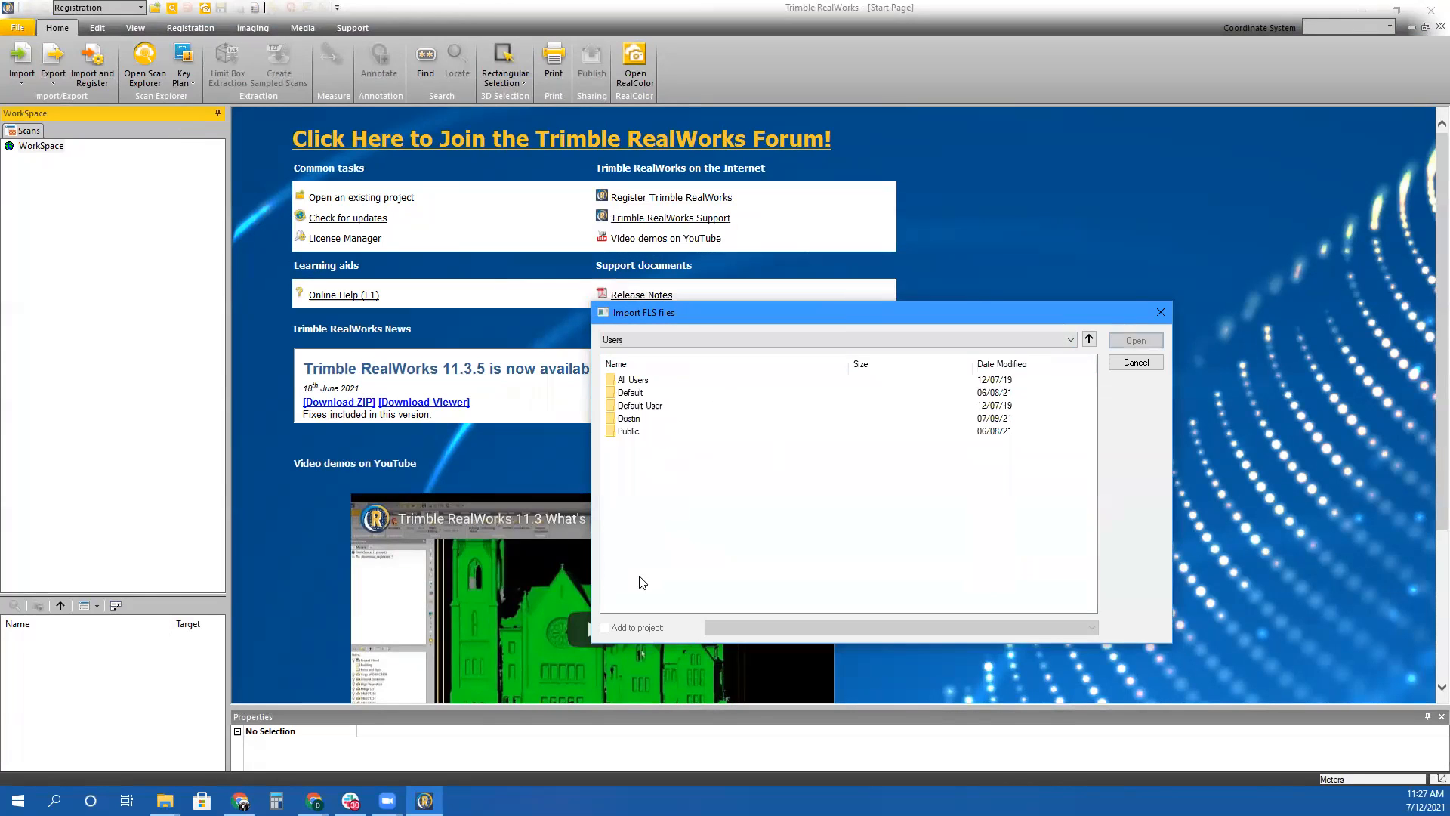
double_click(629, 420)
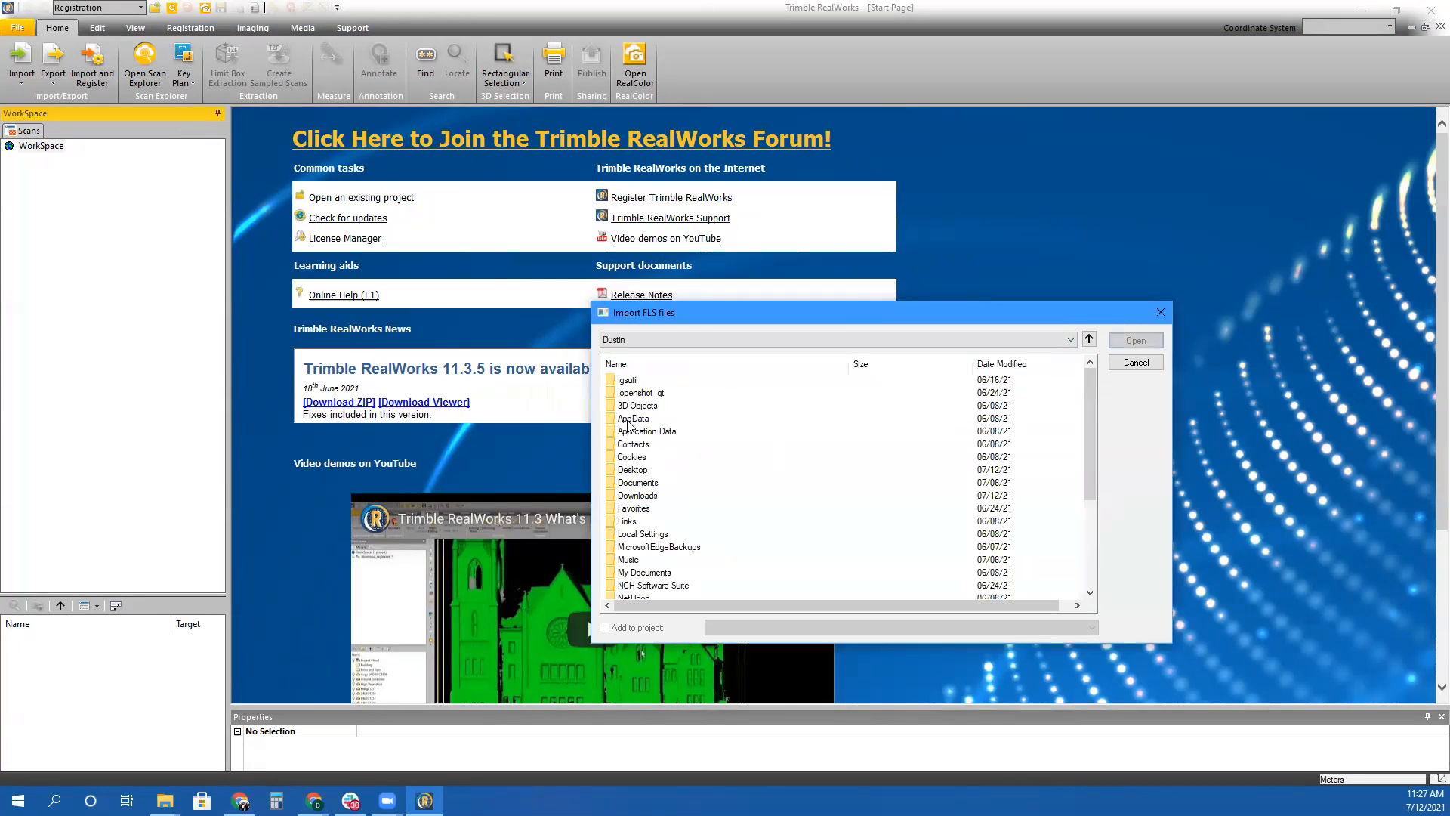
double_click(633, 470)
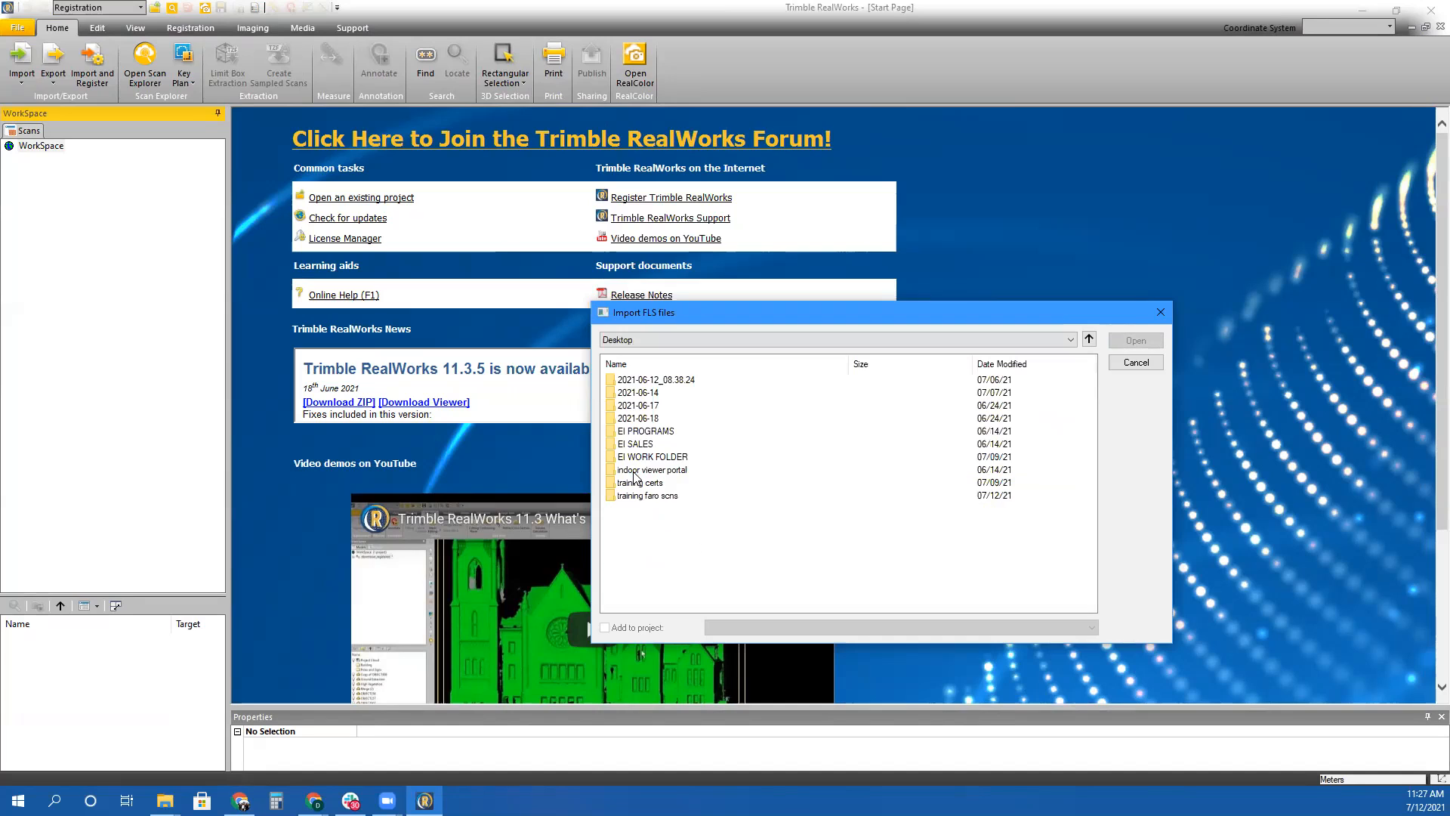
left_click(637, 419)
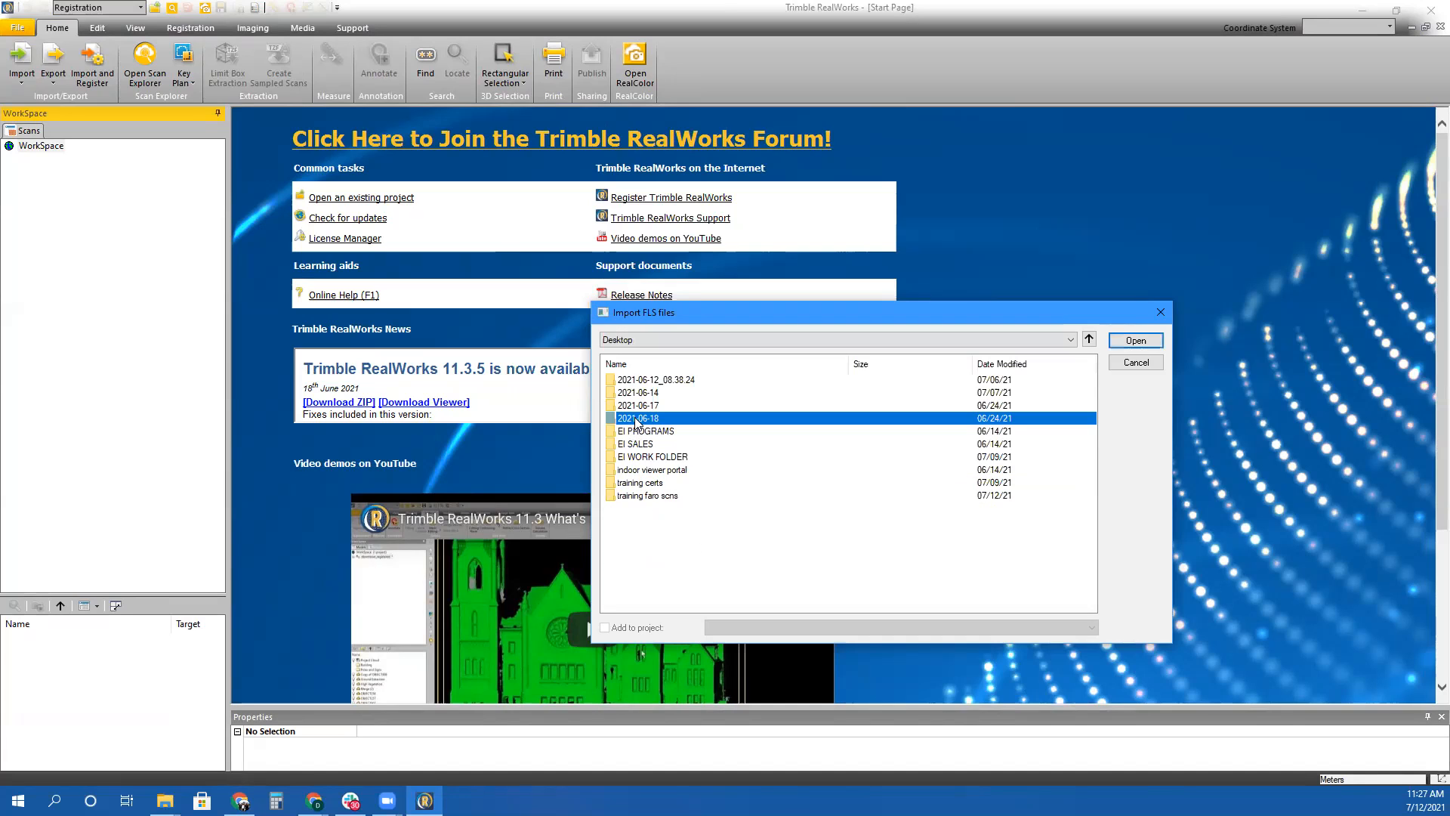
double_click(643, 496)
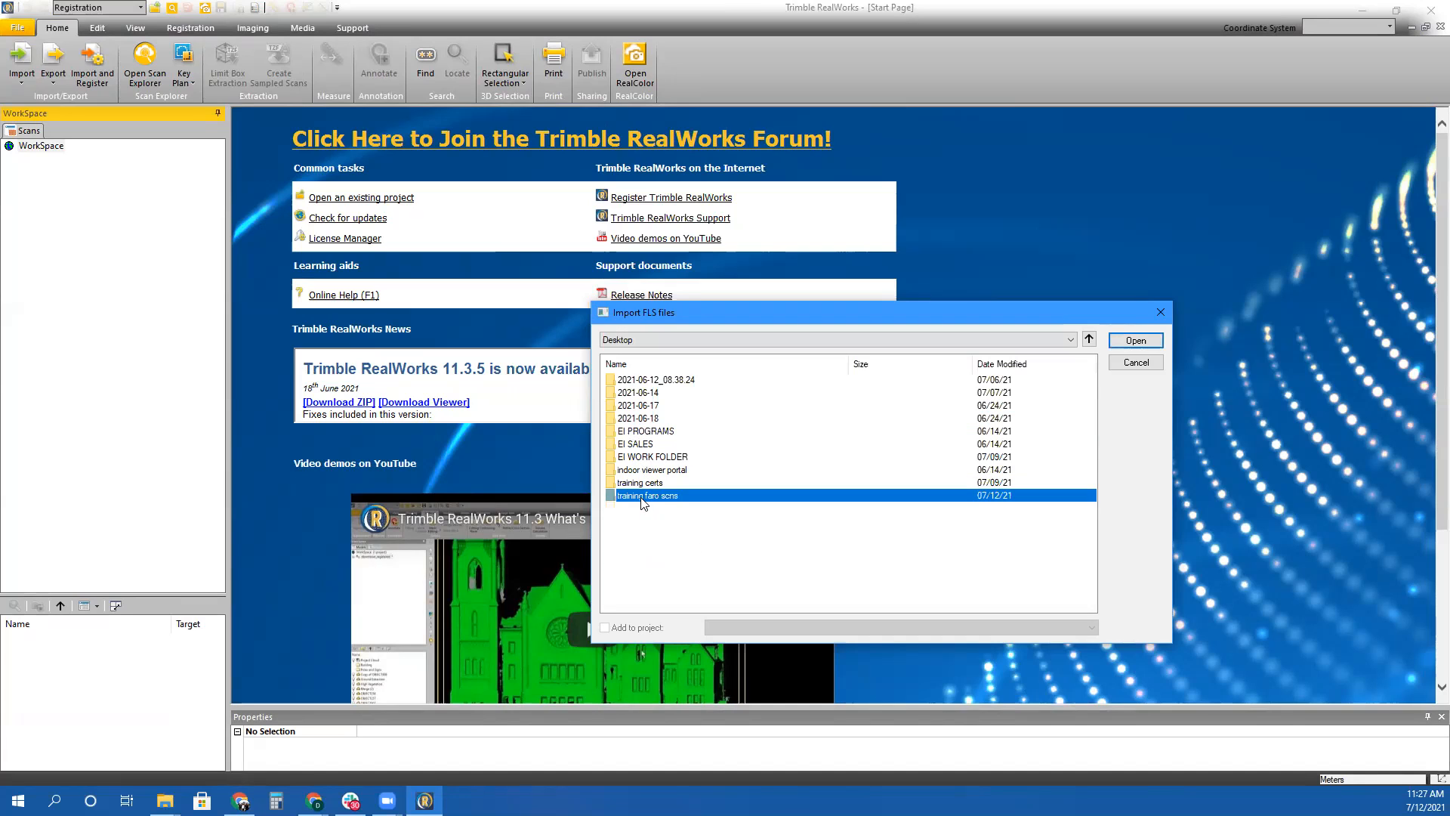
scroll(648, 529, "down", 5)
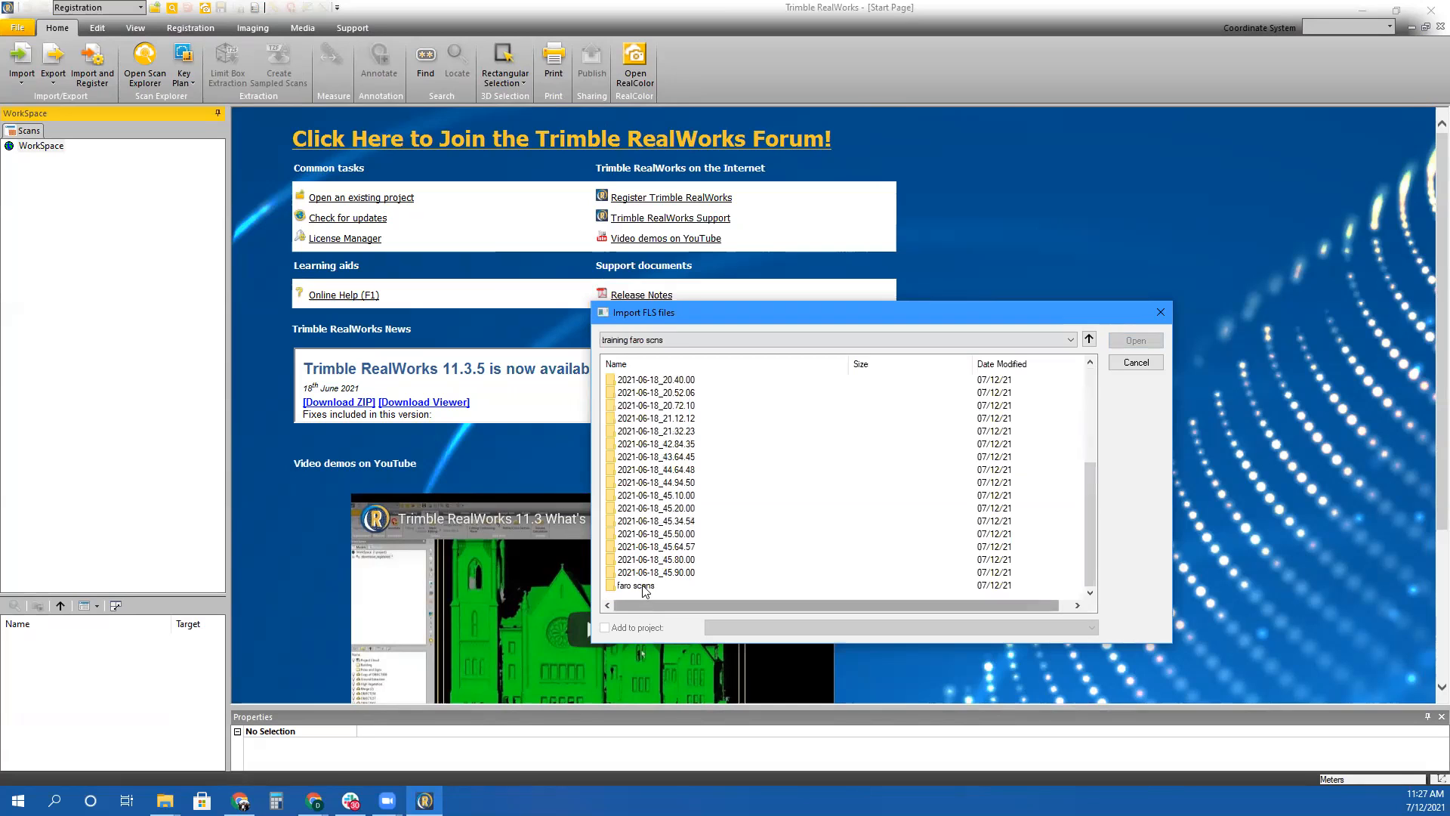
double_click(644, 585)
Select all the scan folders from Scan_167.fls through Scan_459.fls and import them
left_click(646, 380)
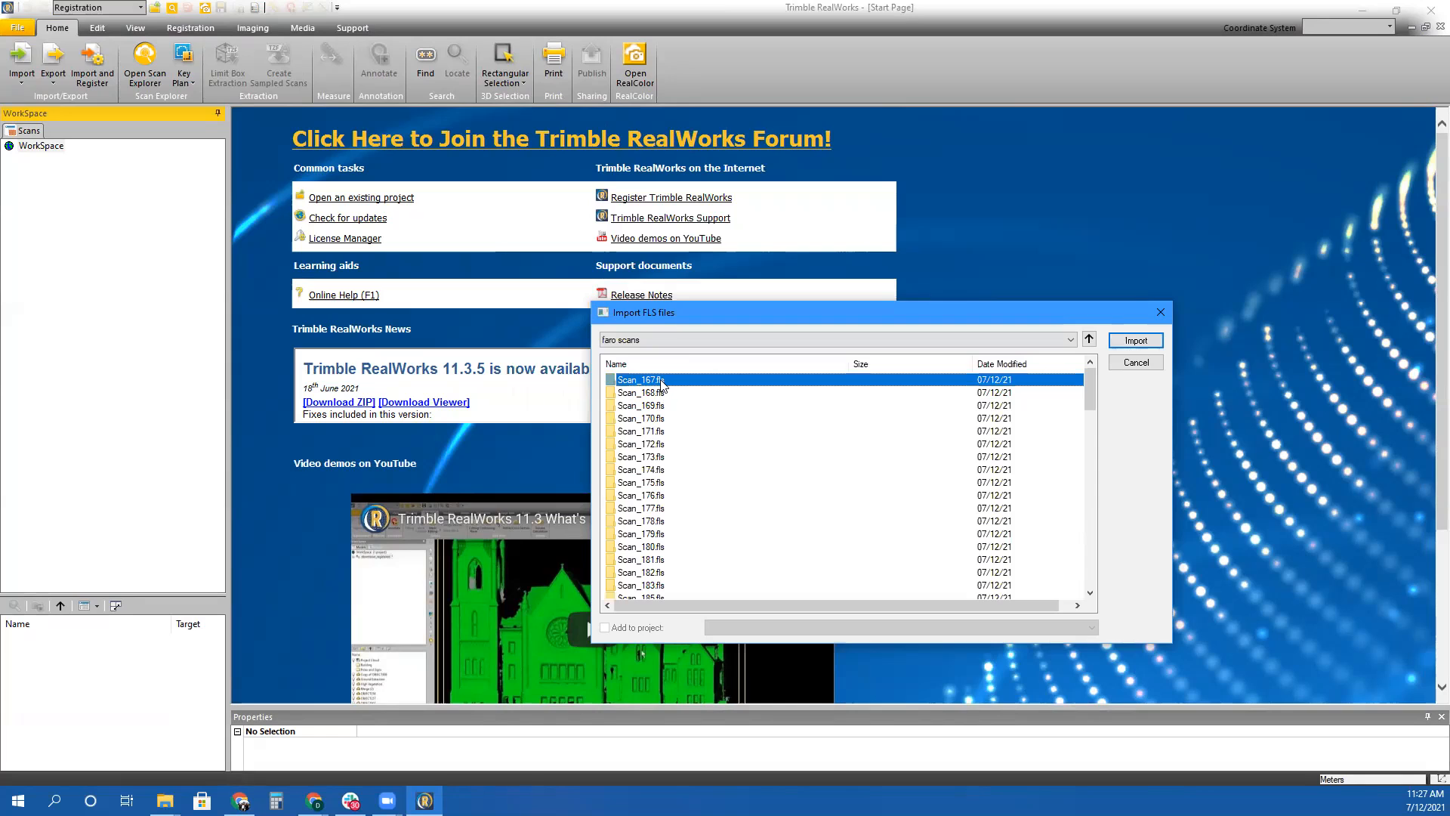
scroll(661, 384, "down", 7)
scroll(657, 396, "up", 7)
scroll(713, 492, "down", 13)
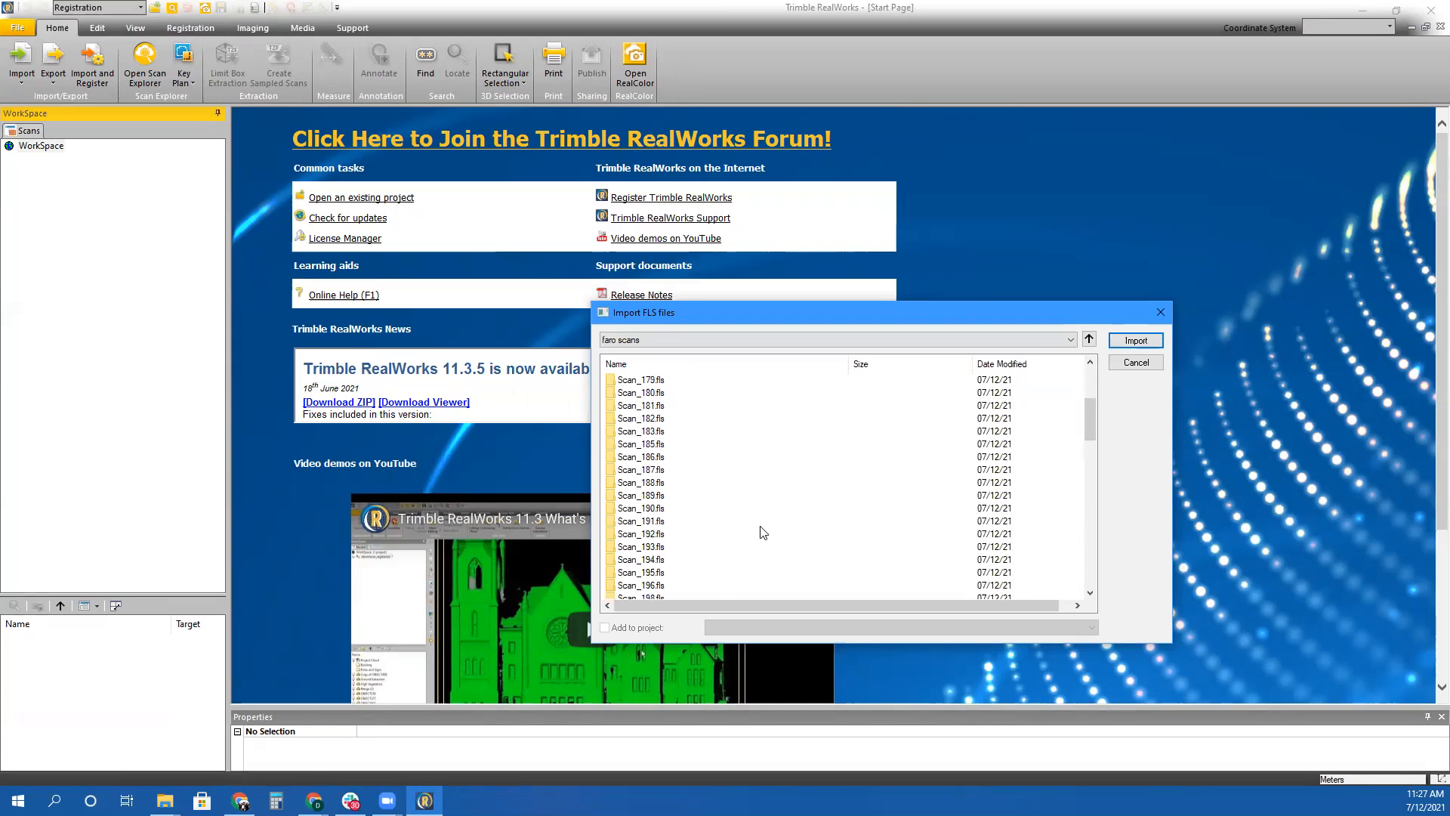
scroll(709, 589, "down", 20)
left_click(668, 585, "shift")
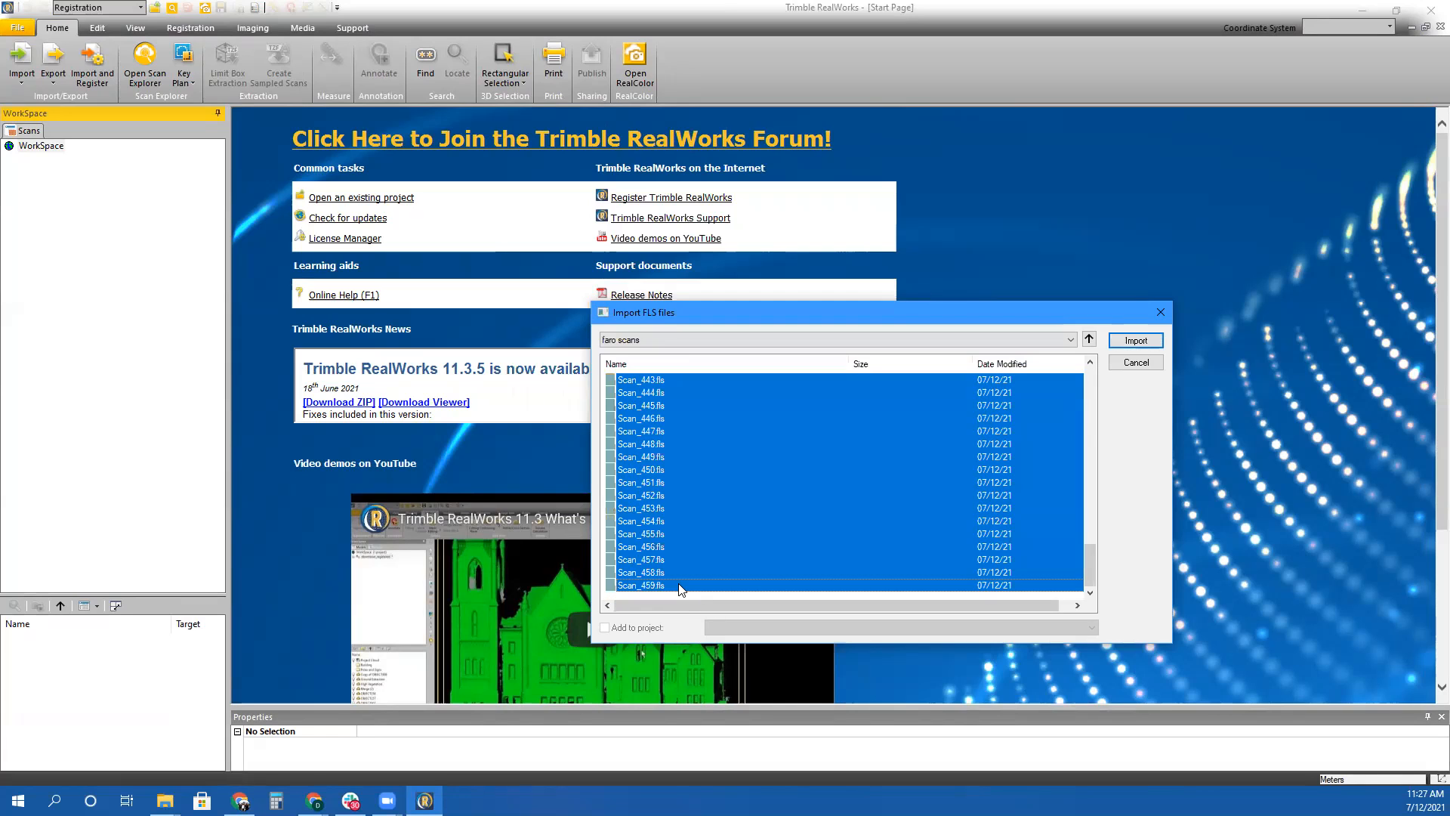
scroll(680, 551, "up", 20)
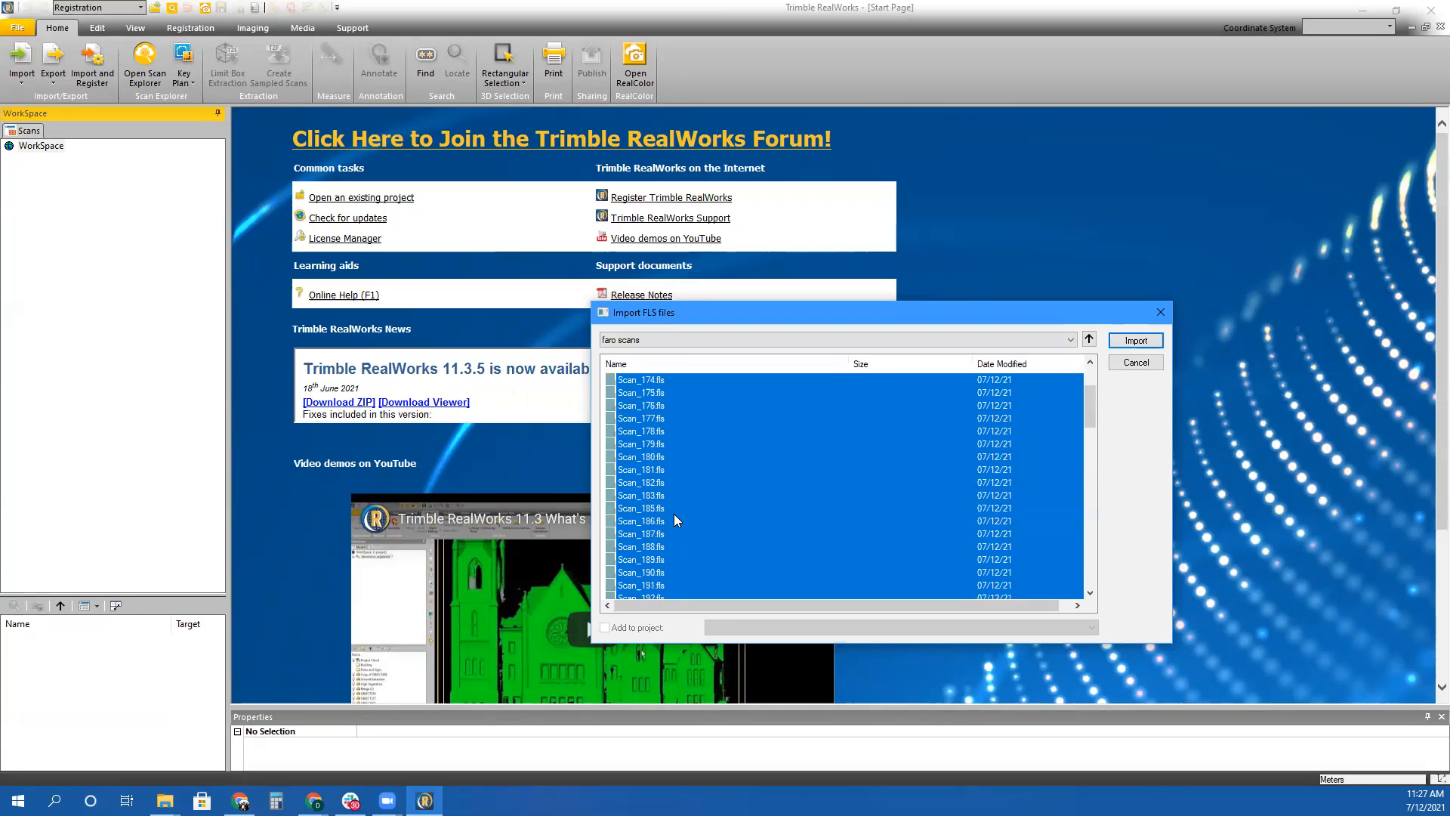
left_click(1135, 342)
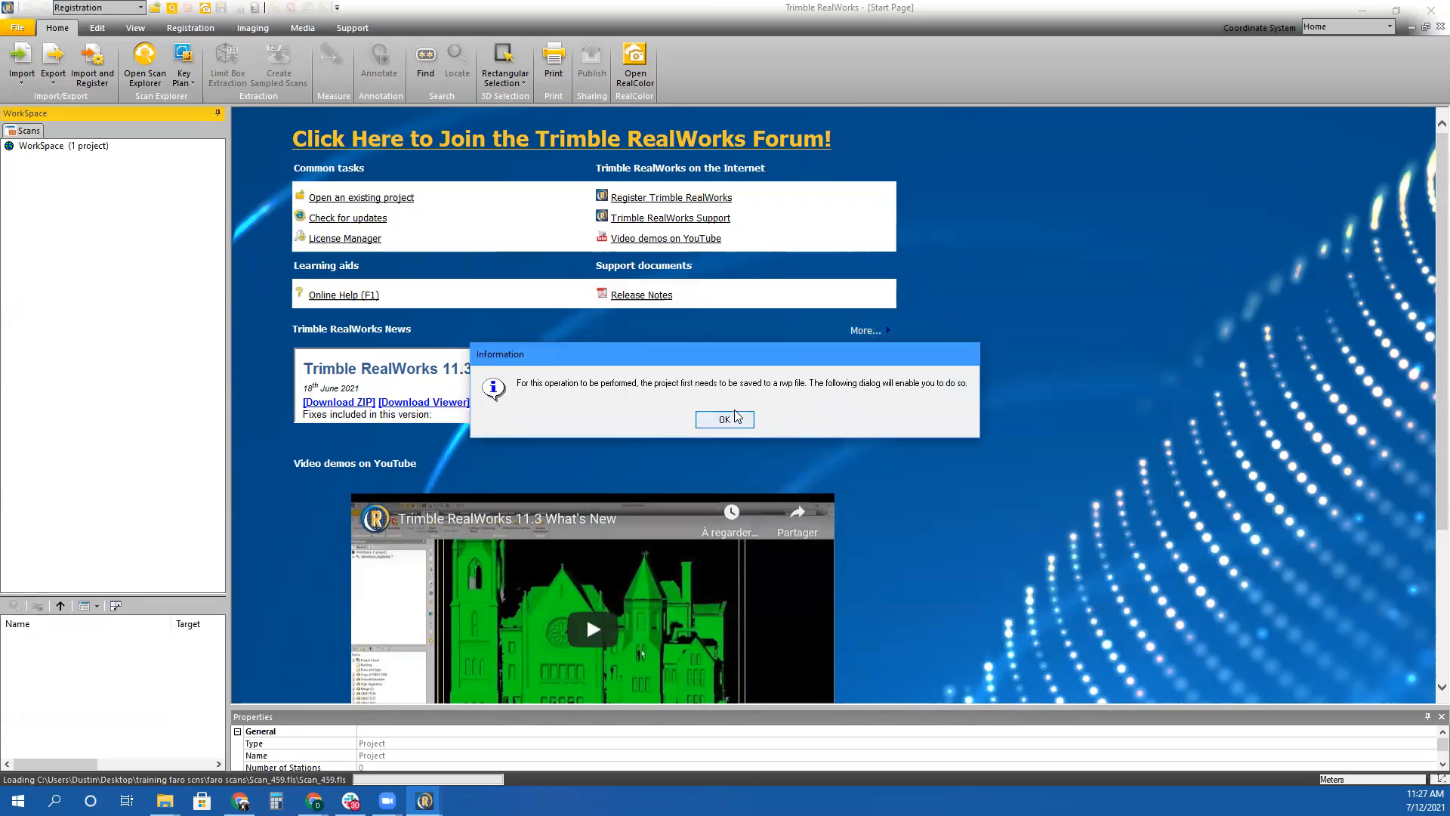
Accept the request to save the project and choose Desktop > training faro scns > faro scans as its location
left_click(724, 420)
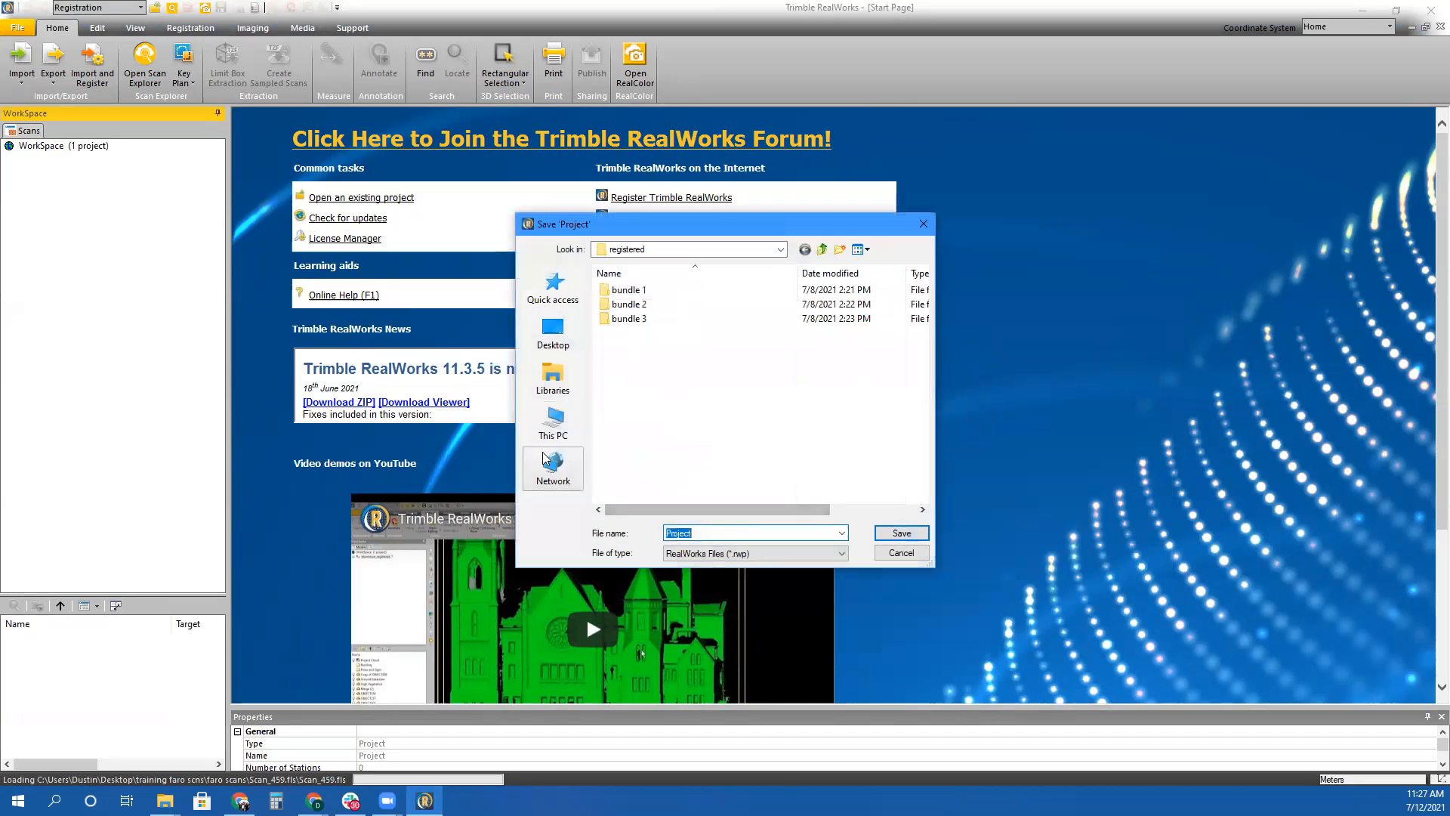
left_click(553, 332)
scroll(657, 423, "down", 5)
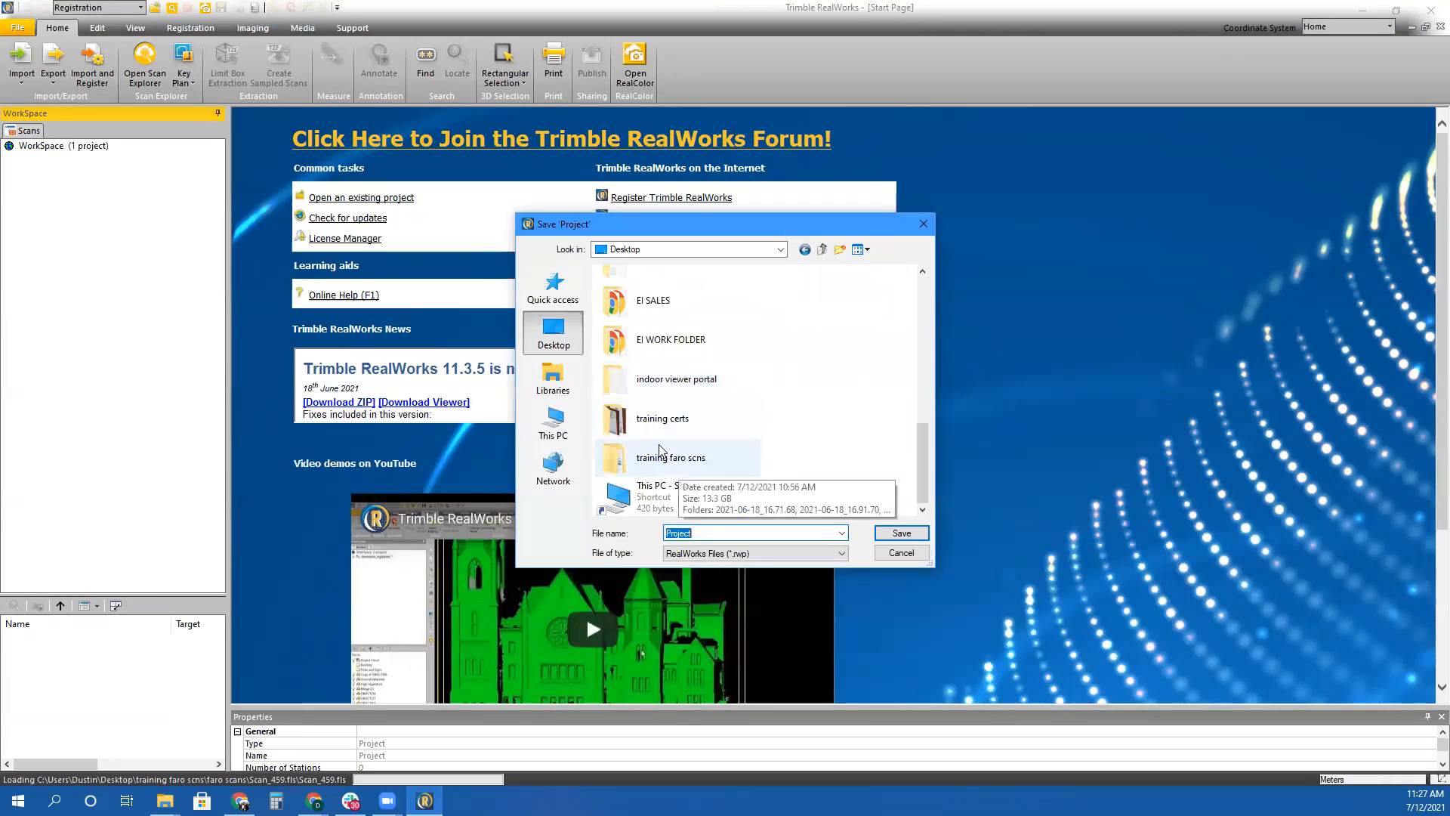
double_click(660, 453)
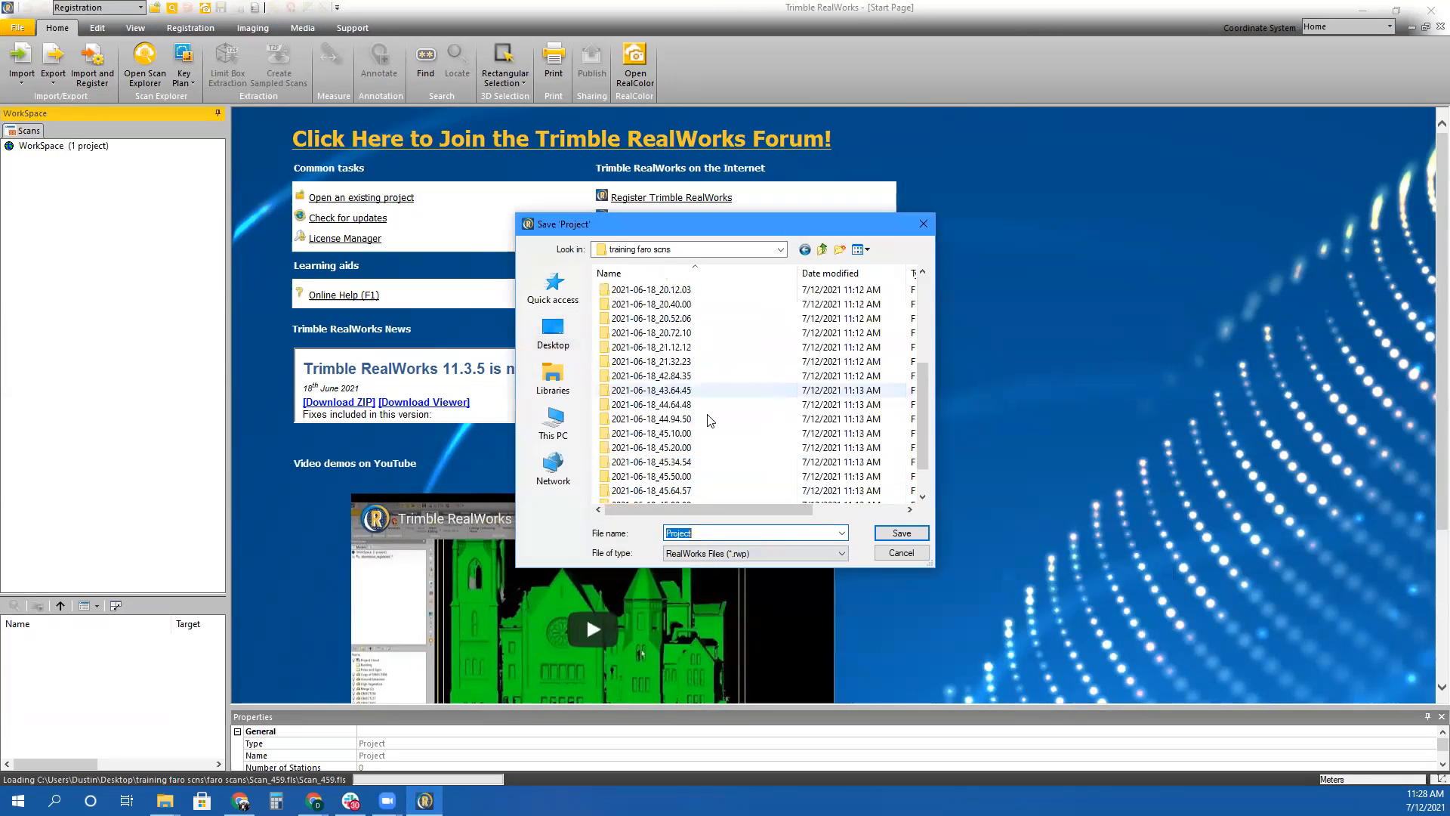
scroll(710, 420, "down", 5)
double_click(657, 490)
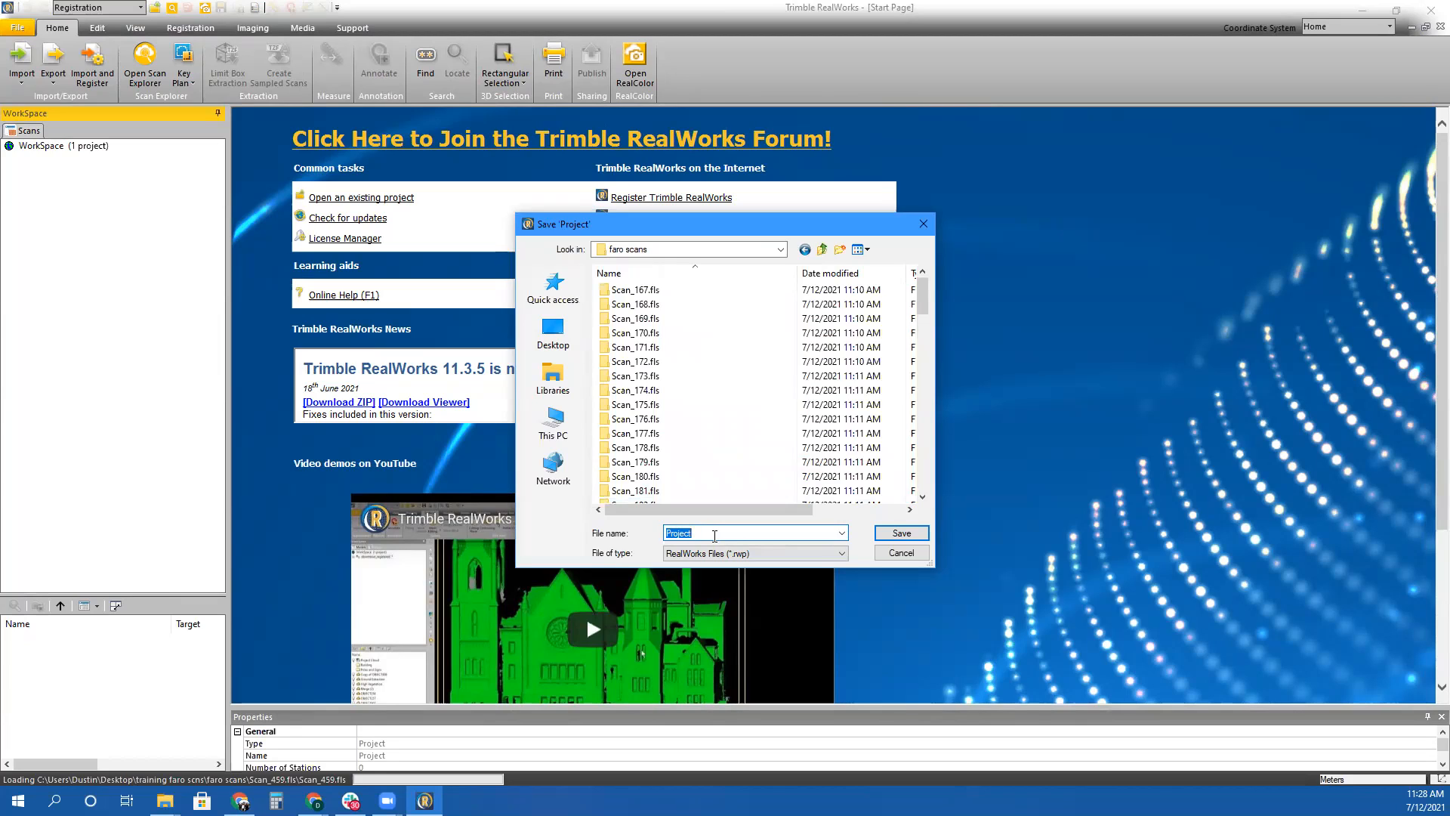
Save the project as 2021-06-18_training and start the FLS import with GNSS, Tilt and Compass, and Color included
type("2021-06-818_traiing")
key("BackSpace")
key("BackSpace")
key("BackSpace")
key("BackSpace")
type("ining")
left_click(902, 533)
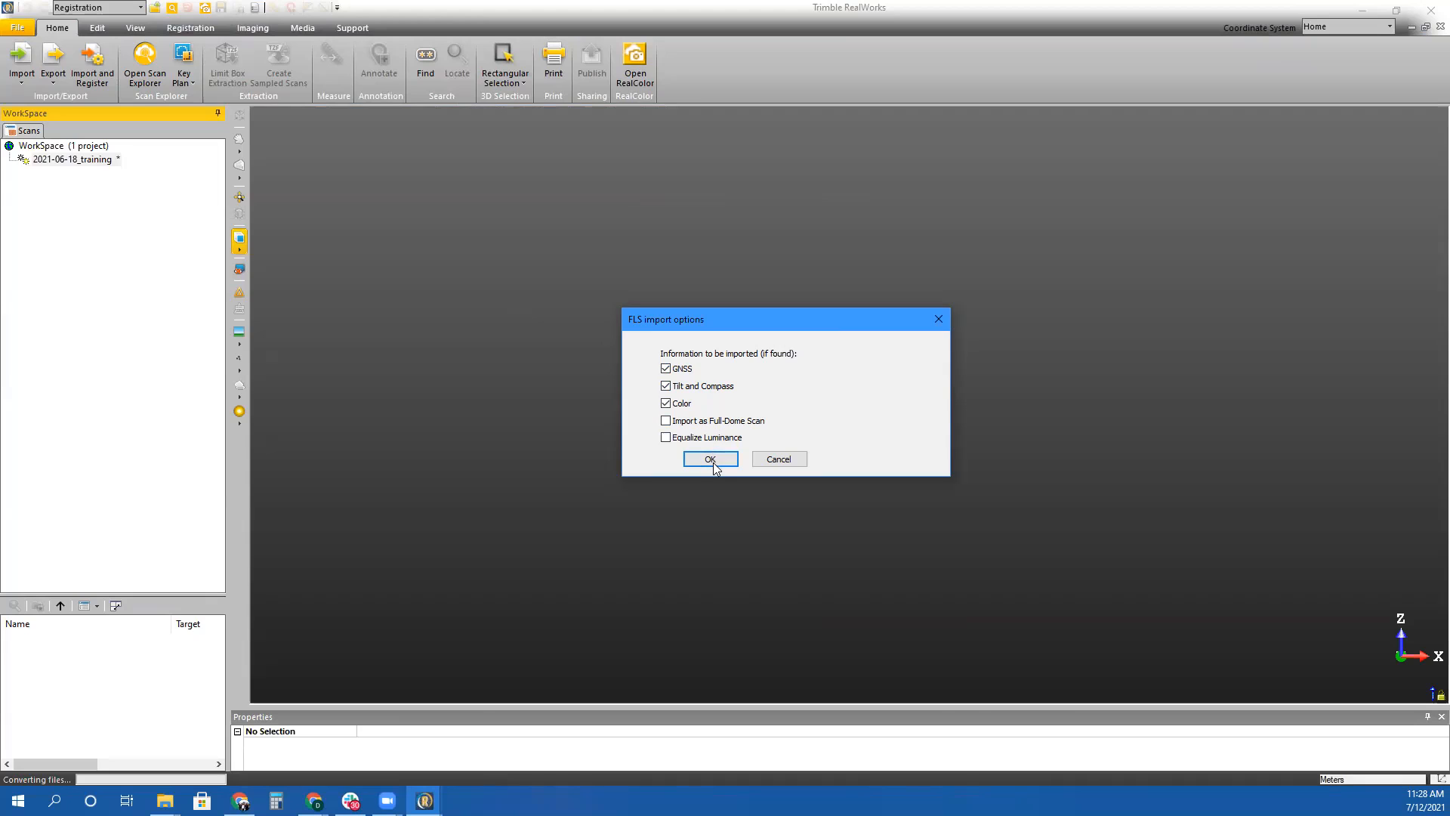
left_click(710, 459)
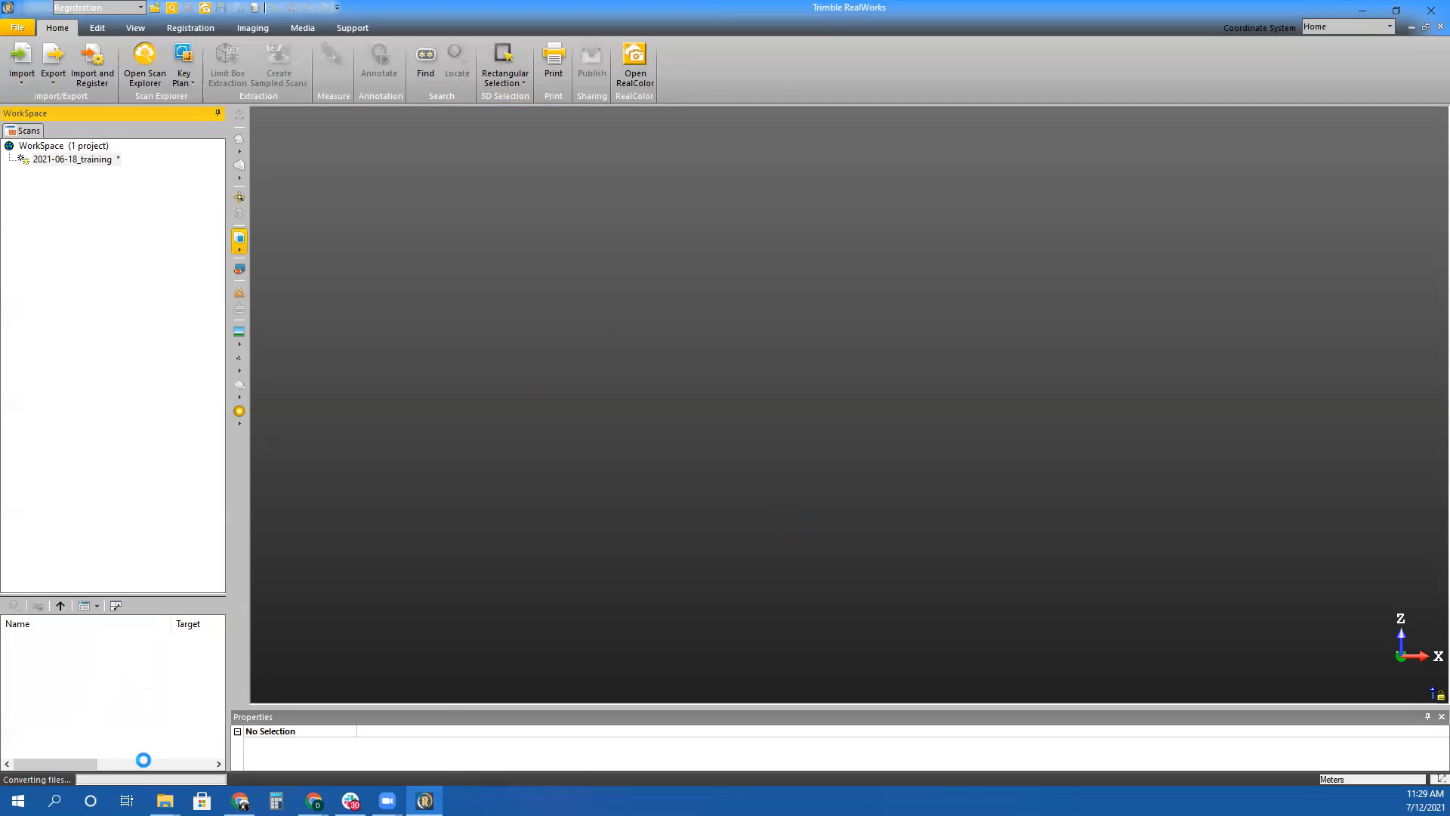
Check the faro scans folder in File Explorer for the scan folders and saved project file, and minimize its window
left_click(165, 801)
left_click(267, 723)
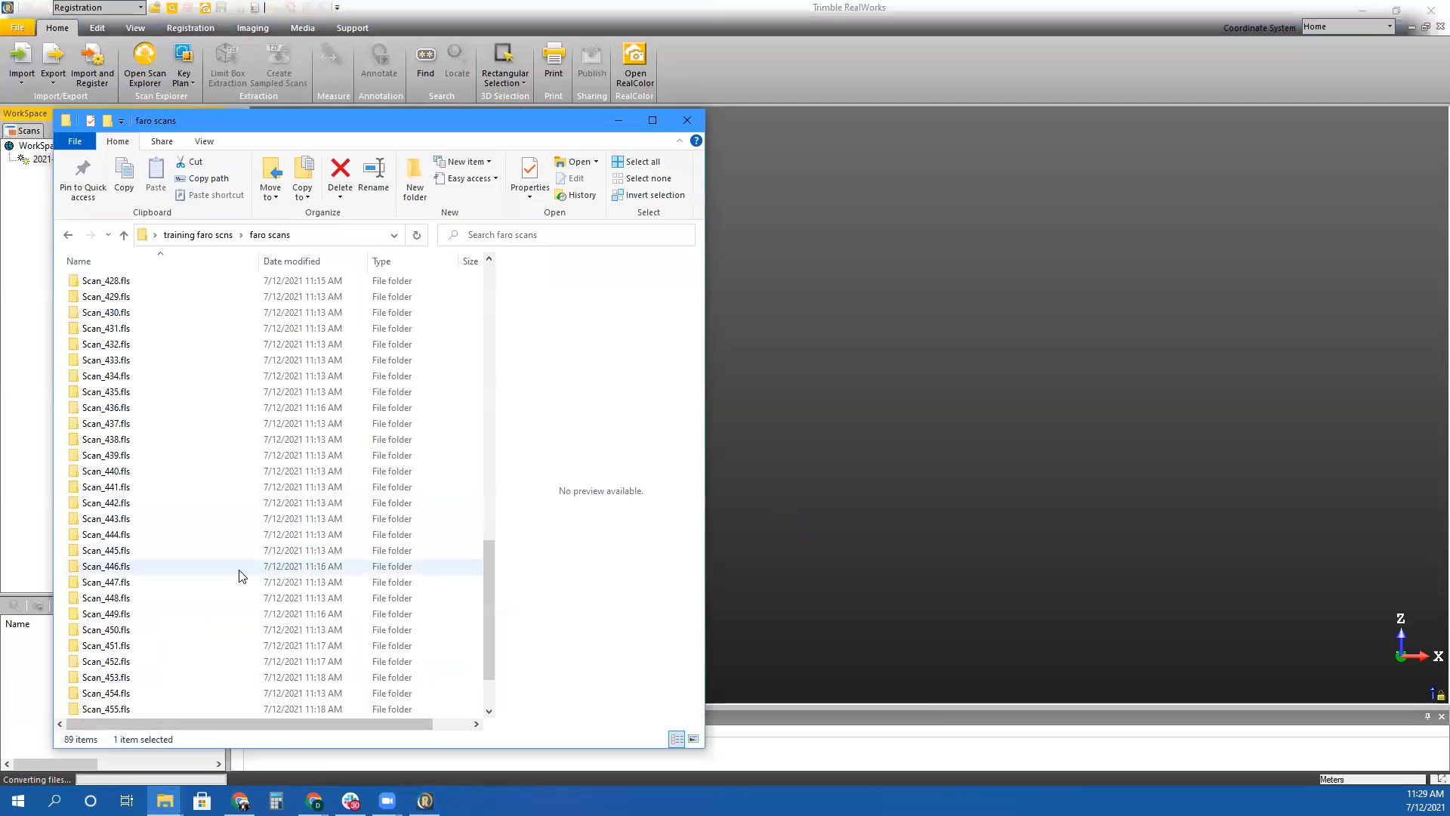
scroll(230, 611, "up", 20)
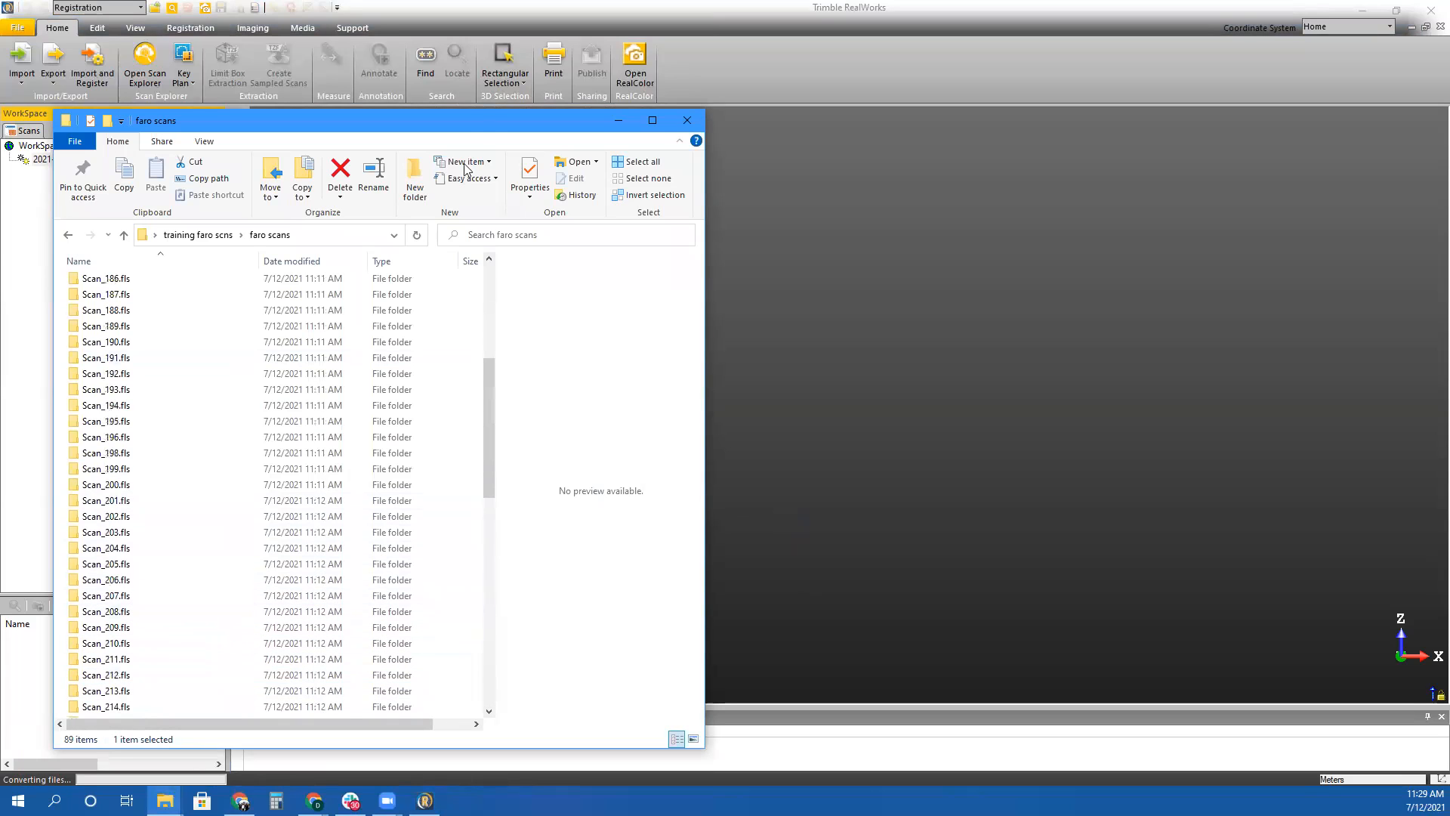
scroll(310, 472, "down", 20)
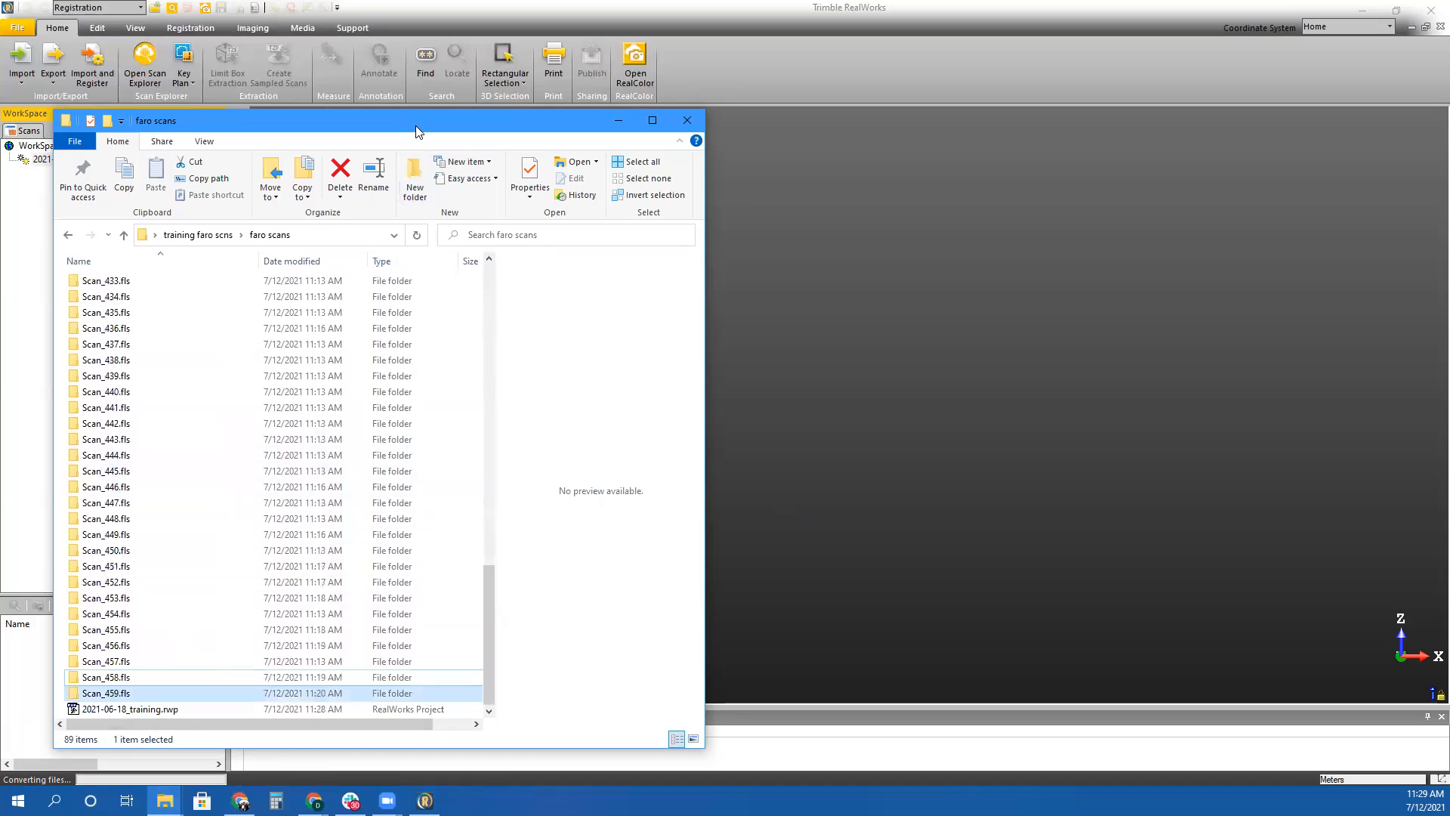
left_click_drag(415, 125, 1080, 78)
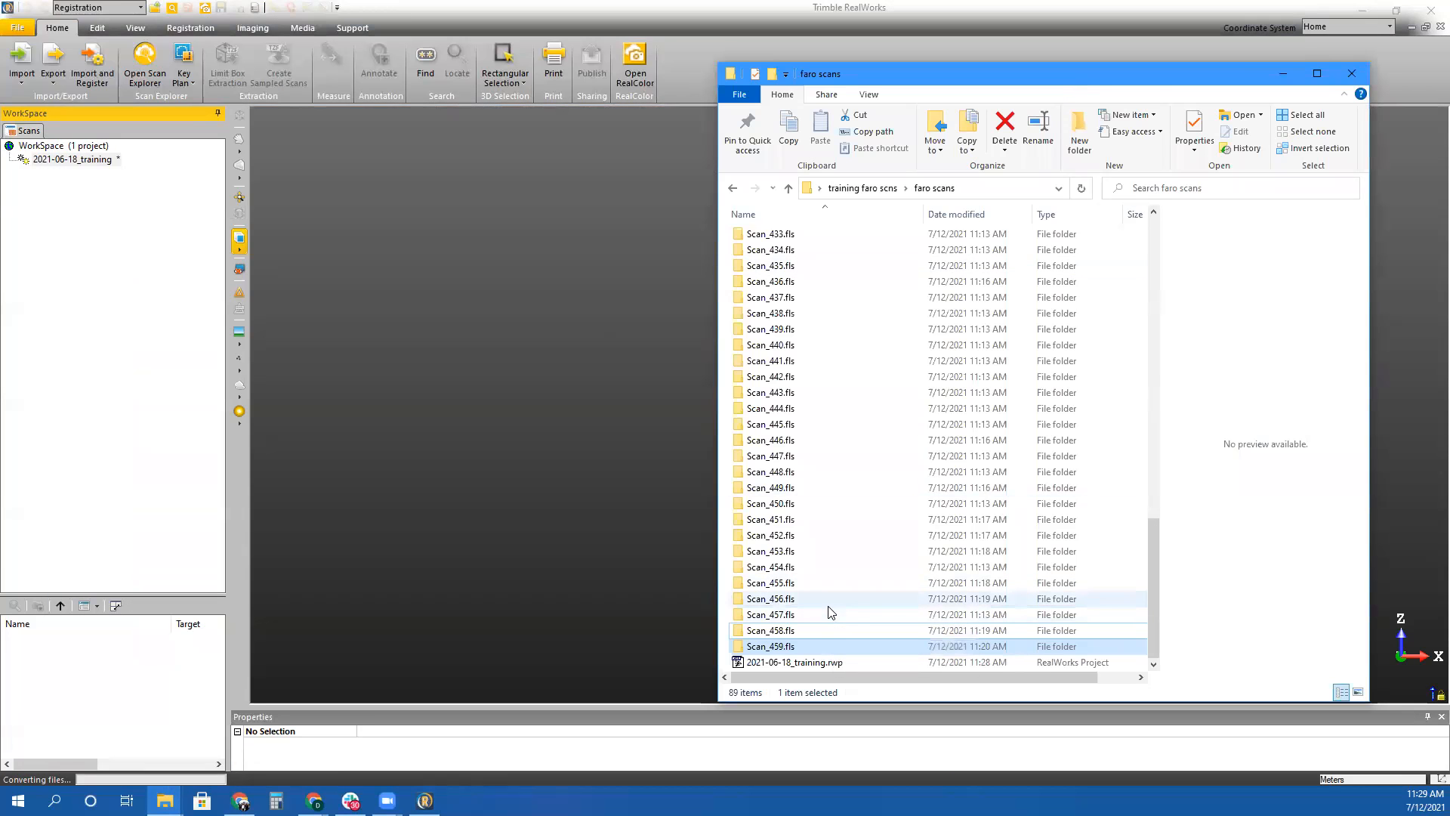
left_click(1294, 75)
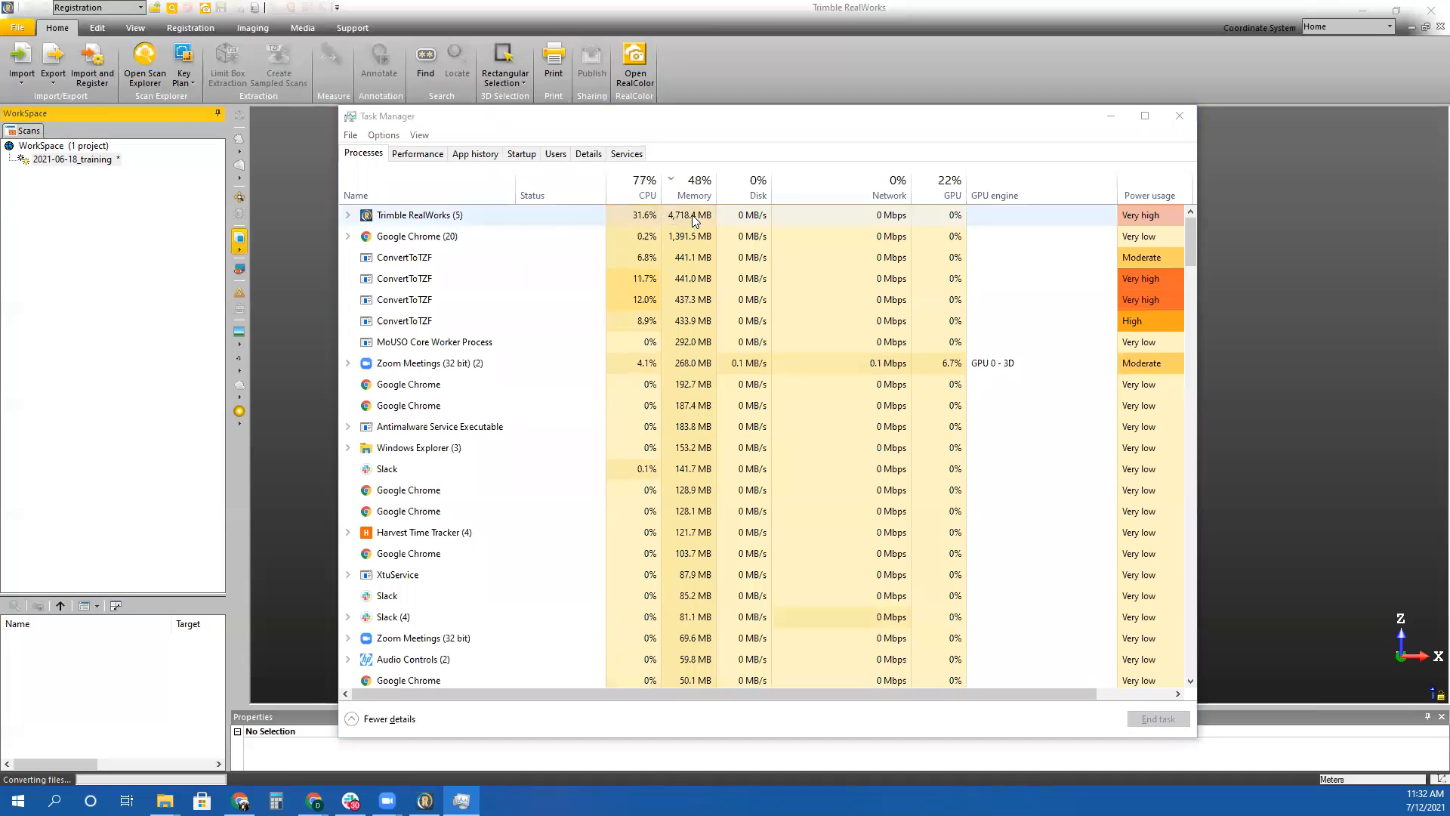
Check the computer's memory and CPU performance in Task Manager during the file conversion, and close it
left_click(416, 154)
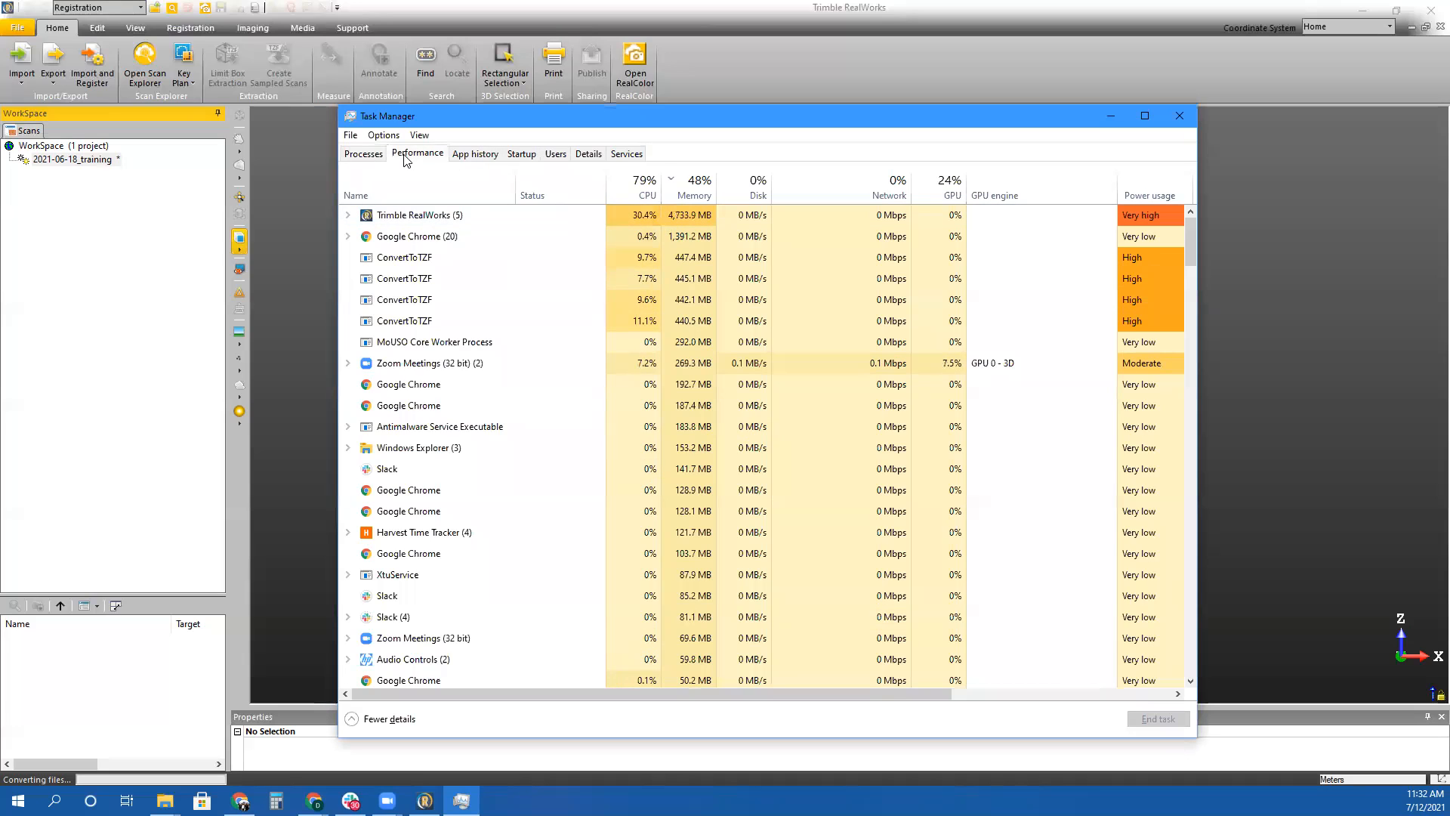
left_click(427, 249)
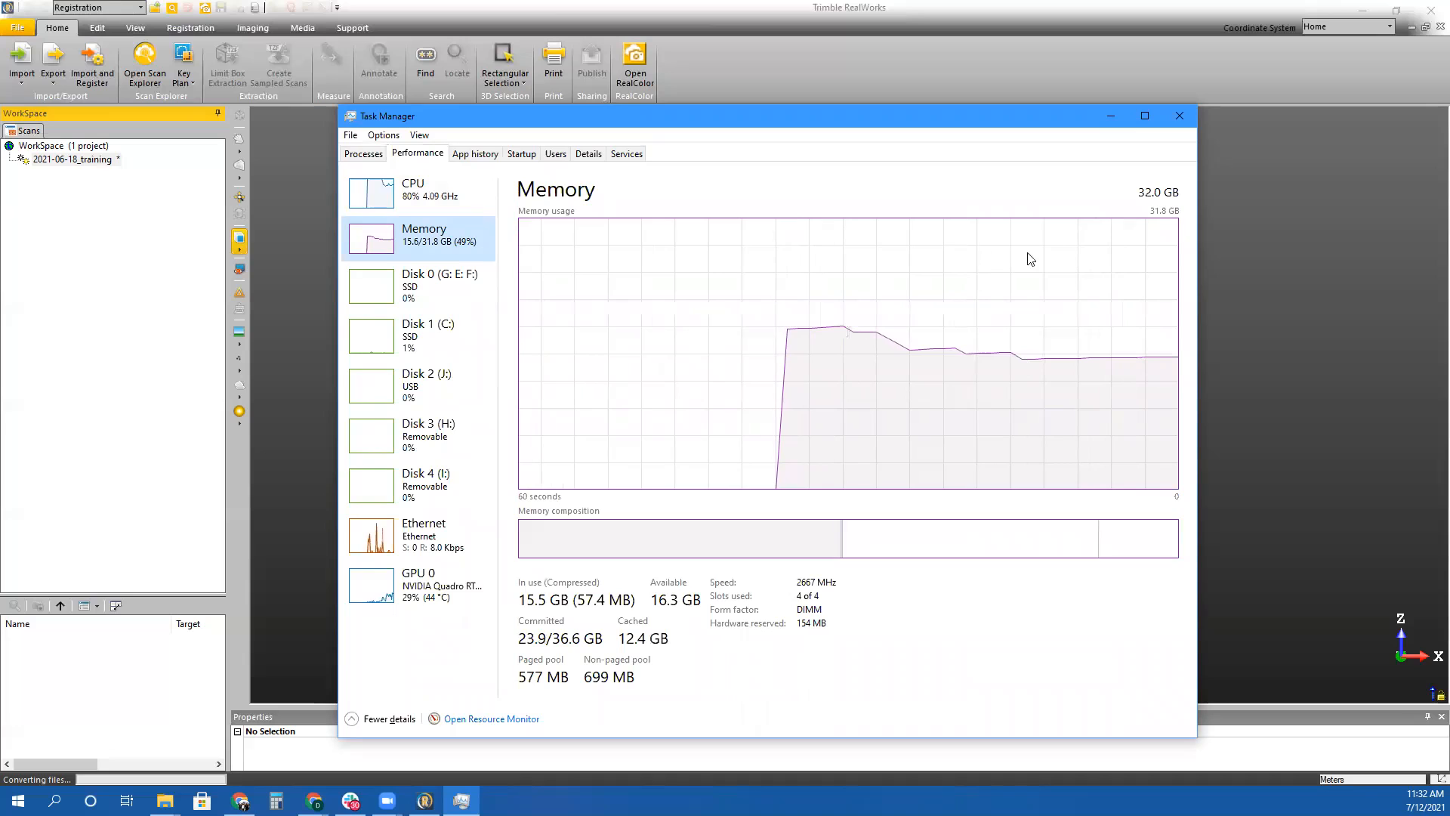
left_click(420, 200)
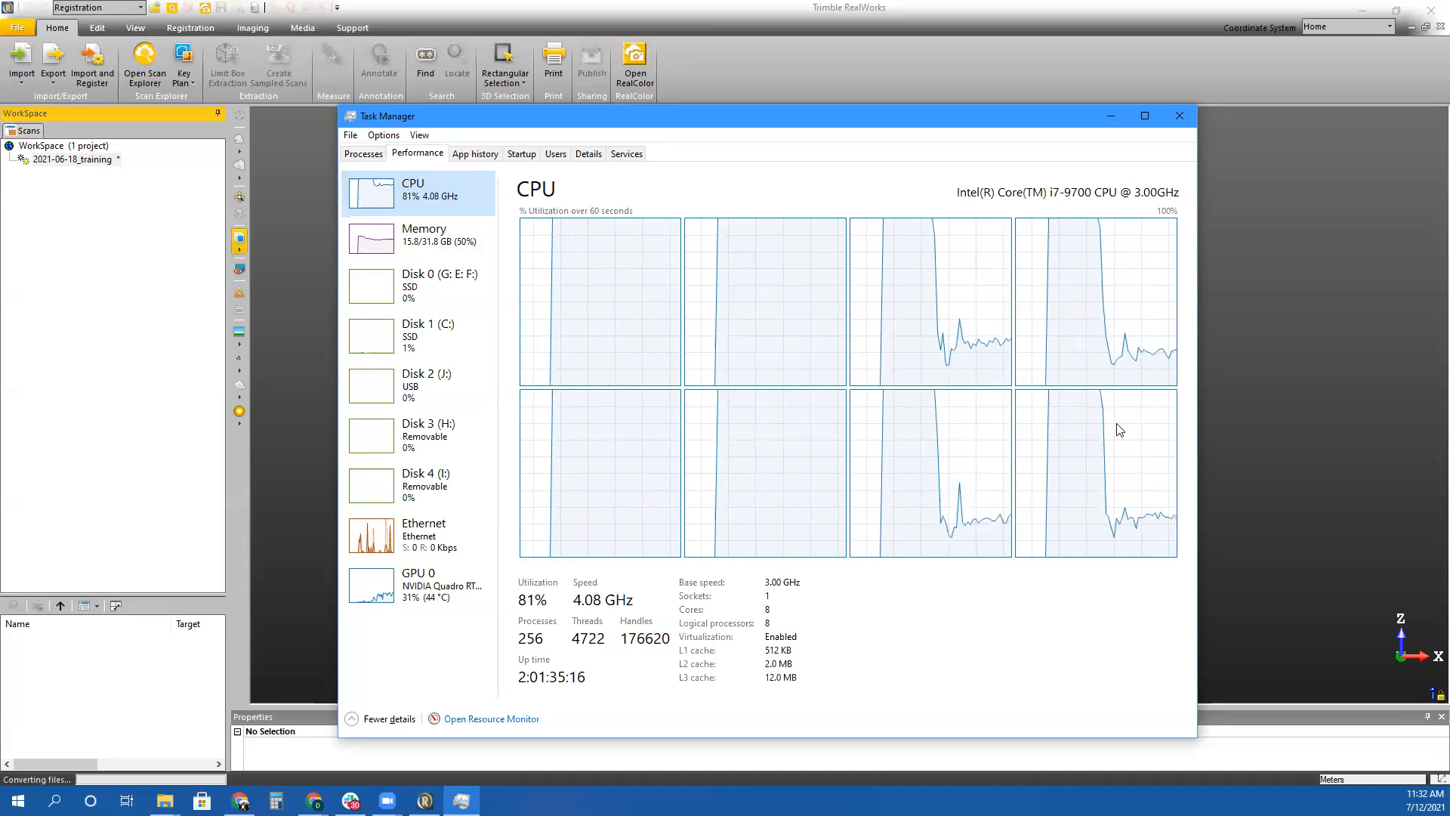
left_click(1180, 115)
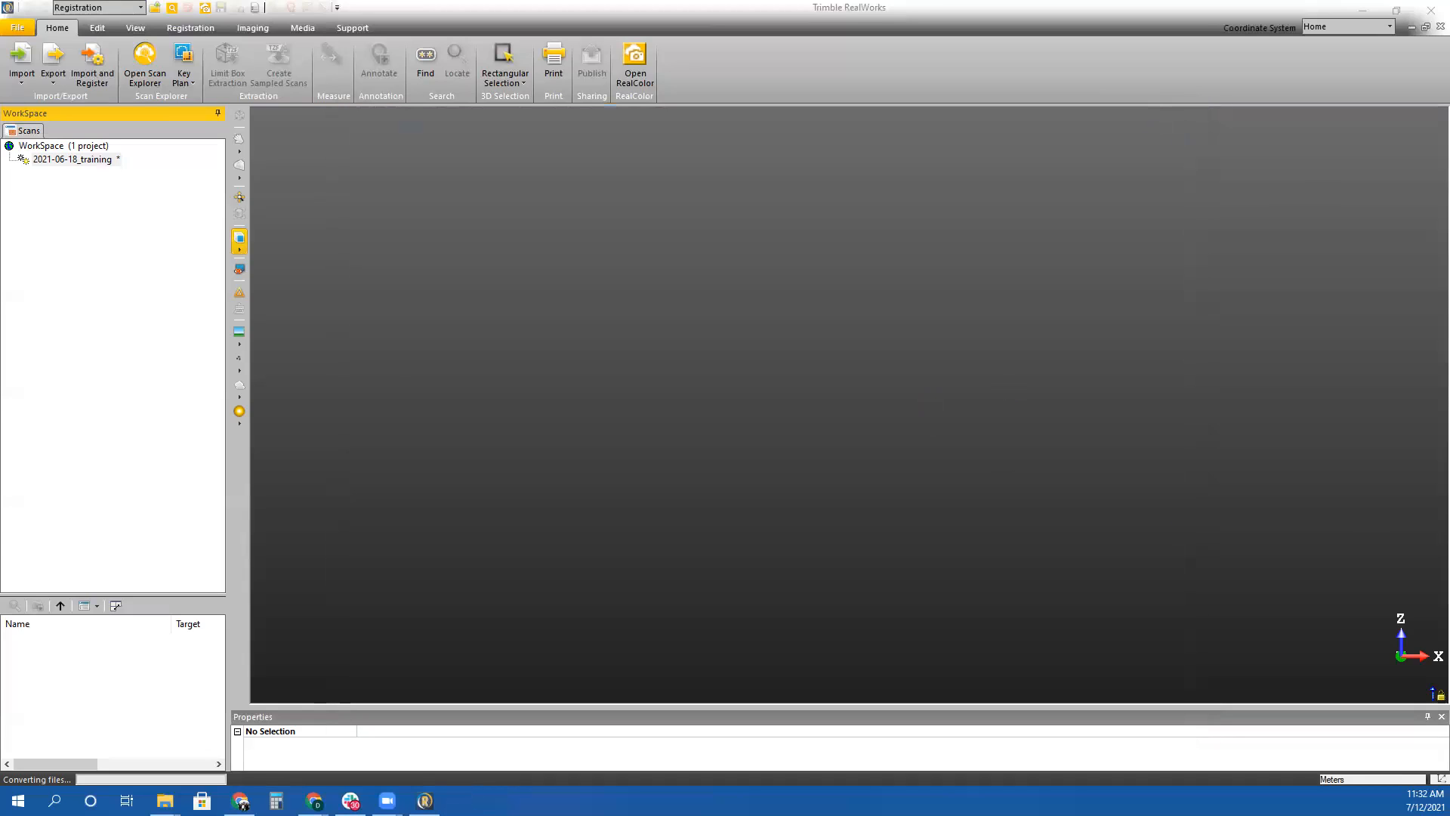
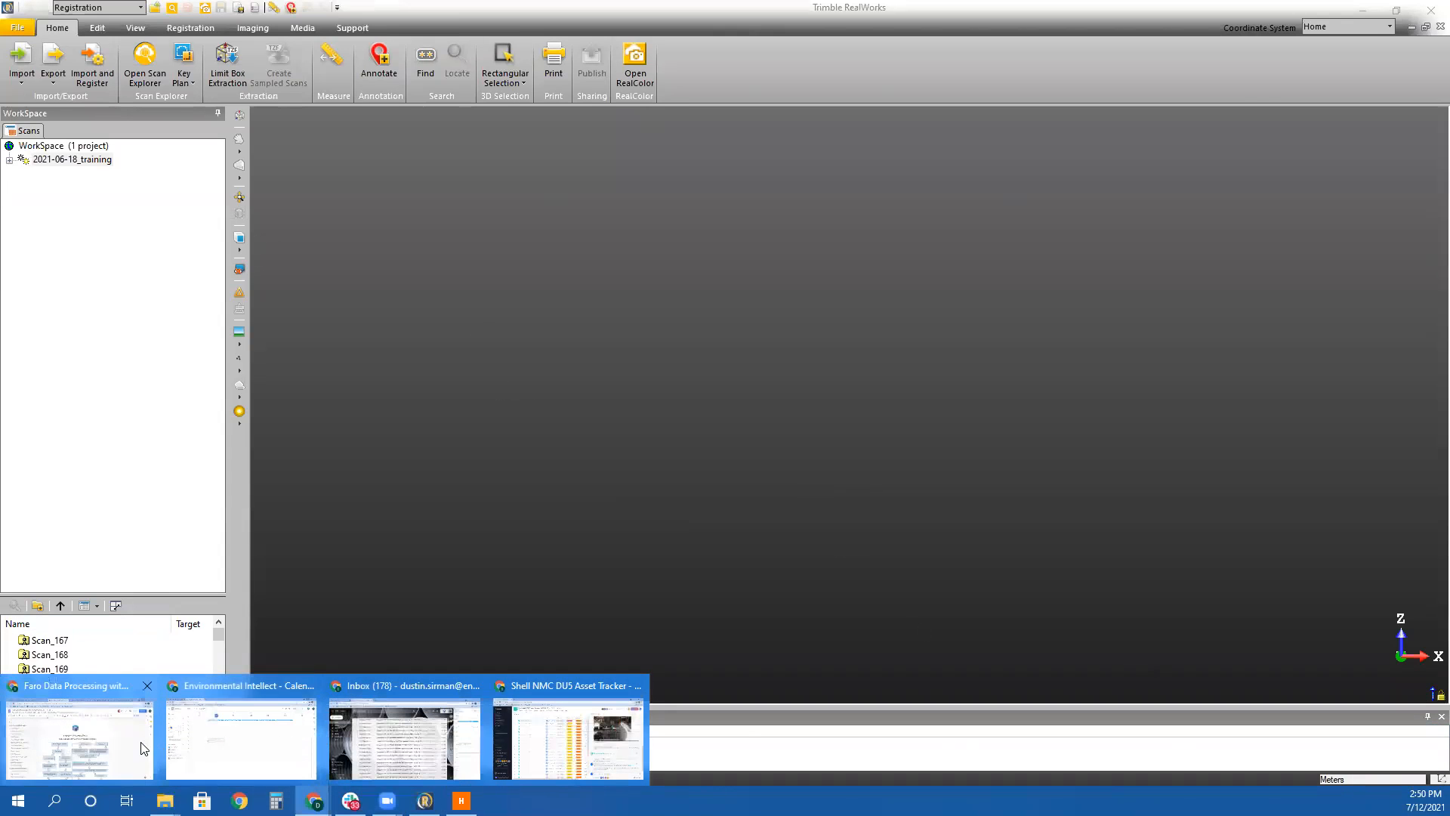
Switch to the Faro Data Processing with Trimble Realworks document, review Step 2 Import through the start of Step 3 Sampled Scans, and minimize the browser
key("alt+Tab")
scroll(710, 535, "down", 15)
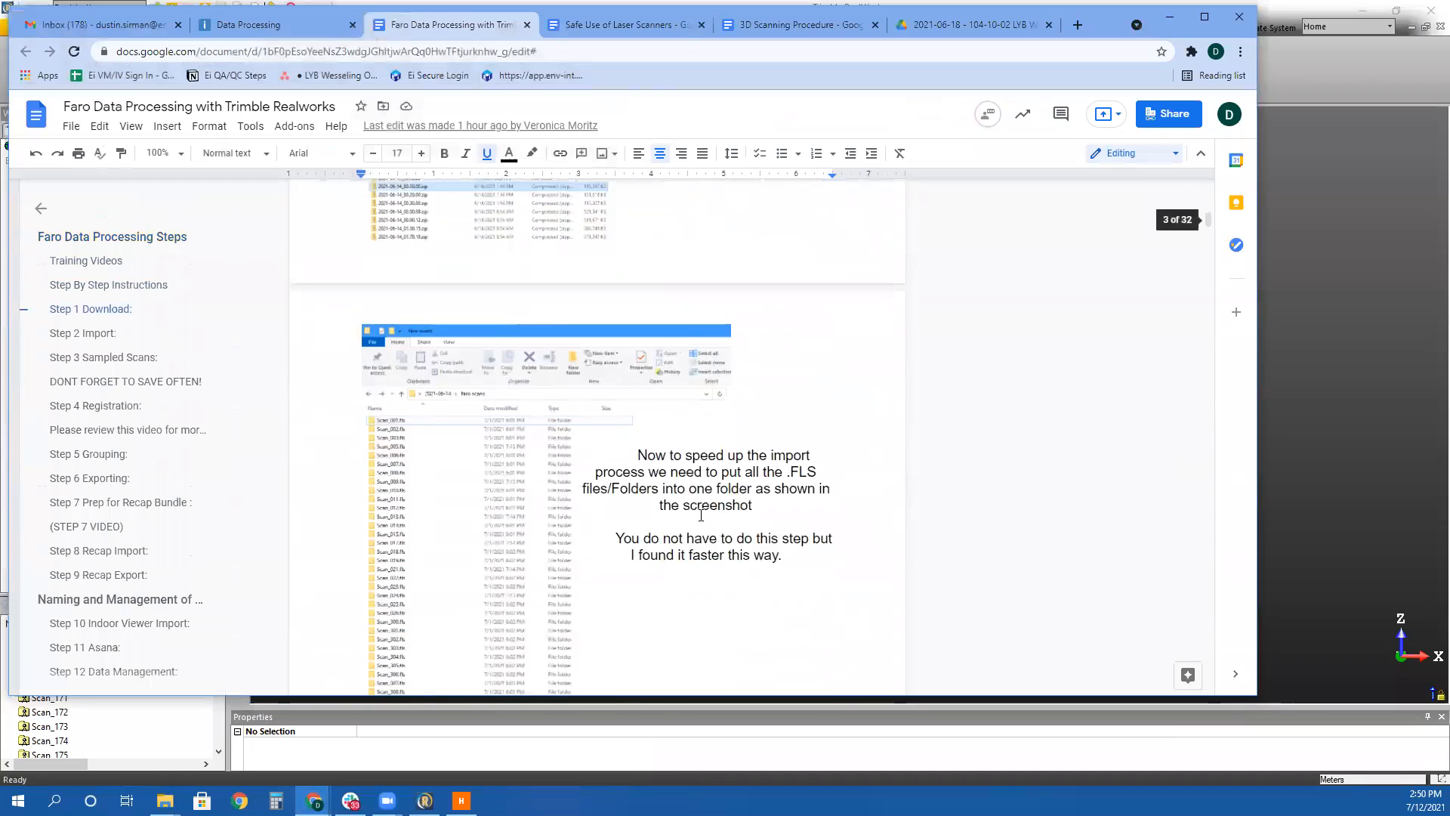
scroll(710, 535, "down", 11)
scroll(710, 535, "up", 8)
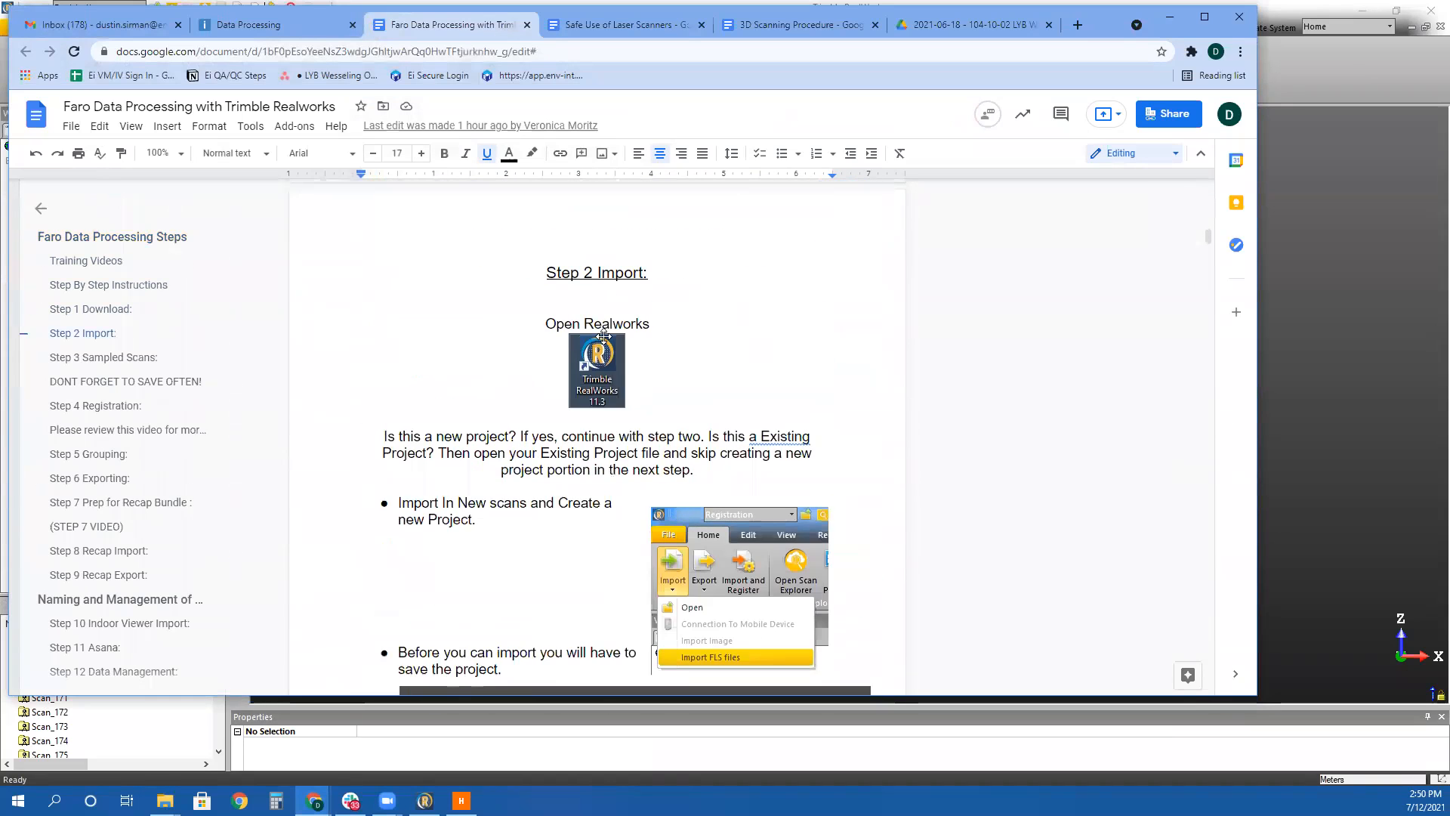
scroll(578, 380, "down", 6)
scroll(578, 380, "down", 10)
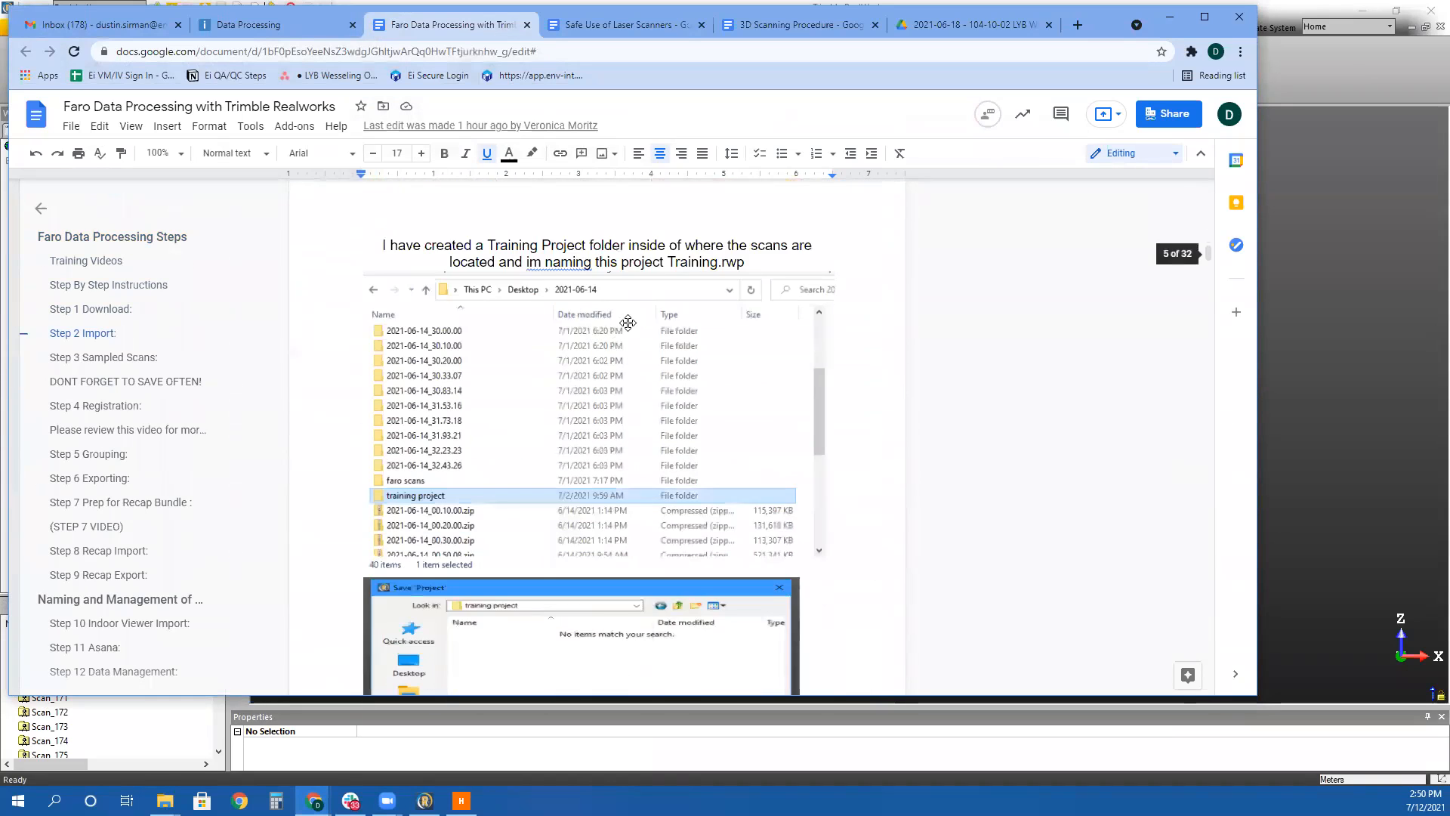
scroll(567, 317, "up", 4)
scroll(529, 423, "down", 4)
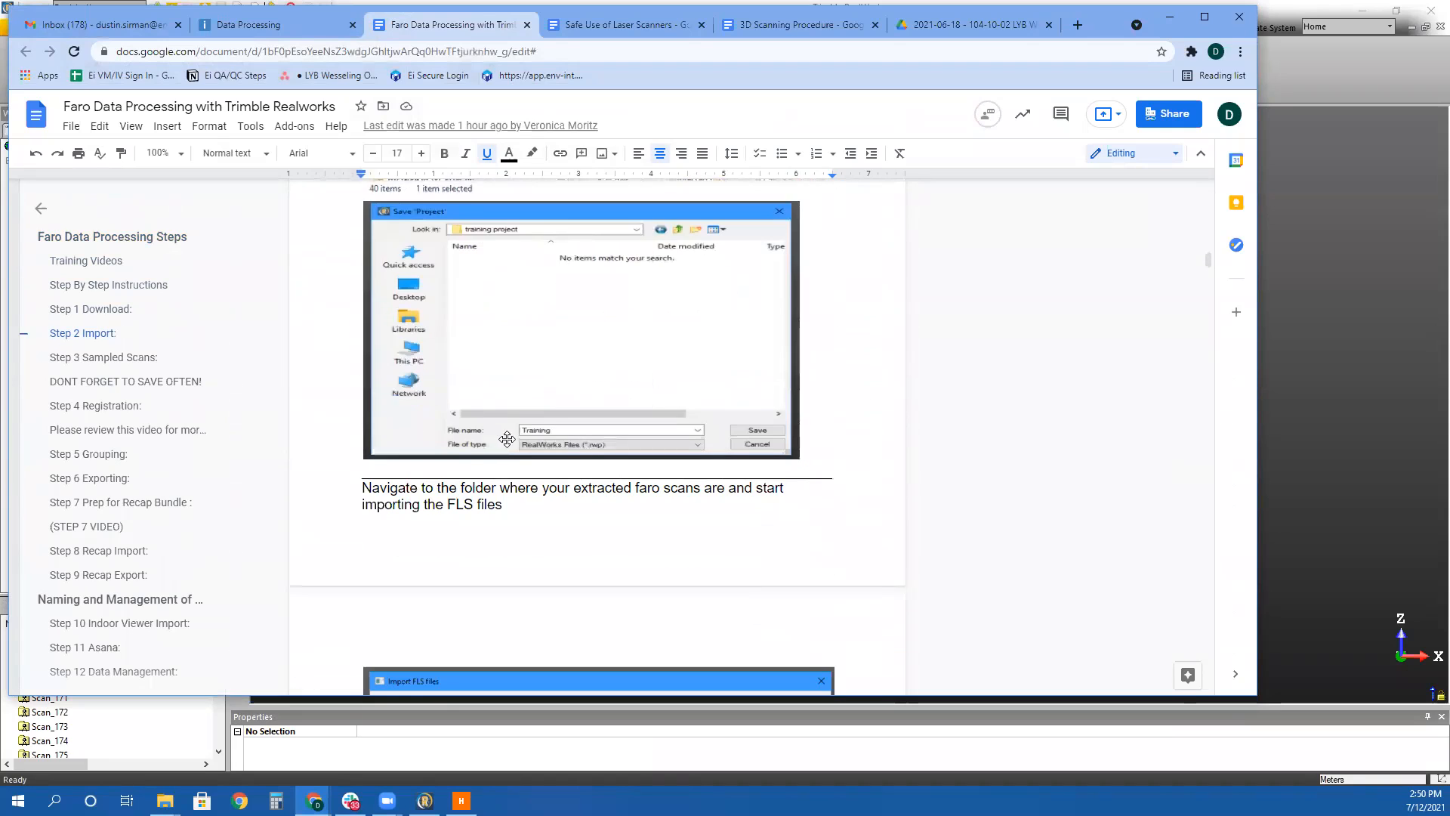
scroll(544, 494, "down", 4)
scroll(544, 302, "down", 2)
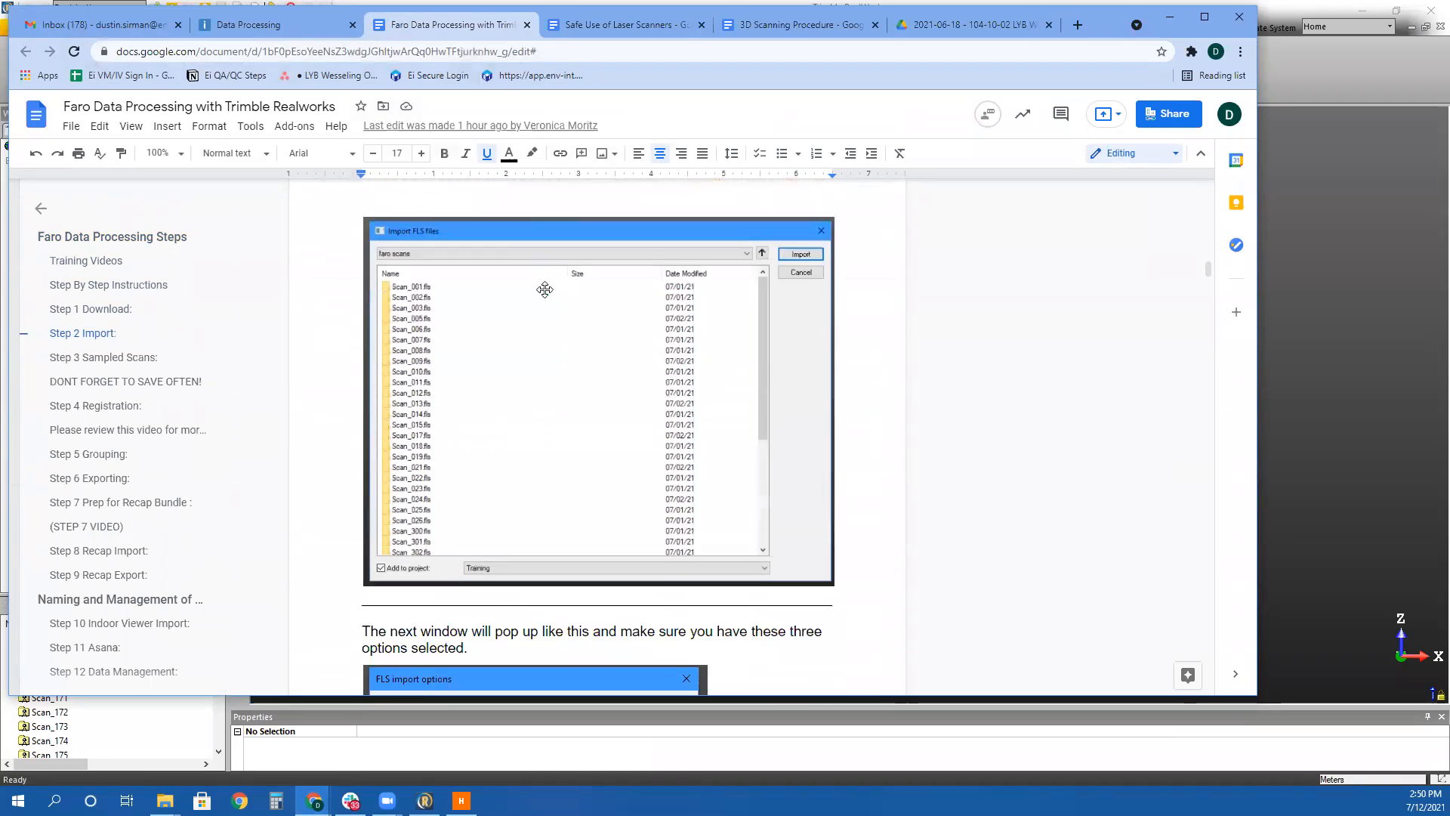
scroll(453, 424, "down", 3)
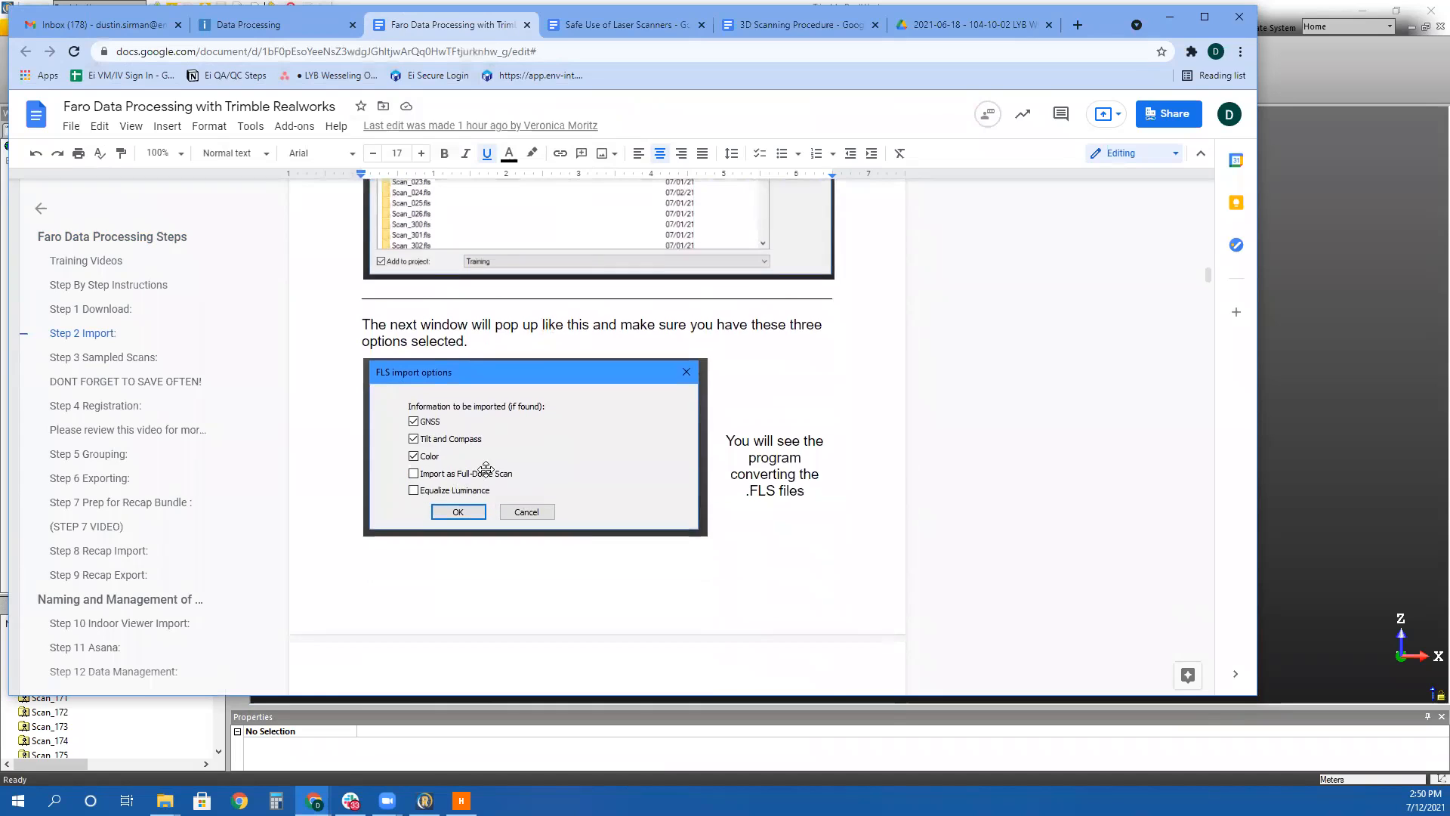
scroll(499, 454, "down", 5)
scroll(523, 441, "down", 4)
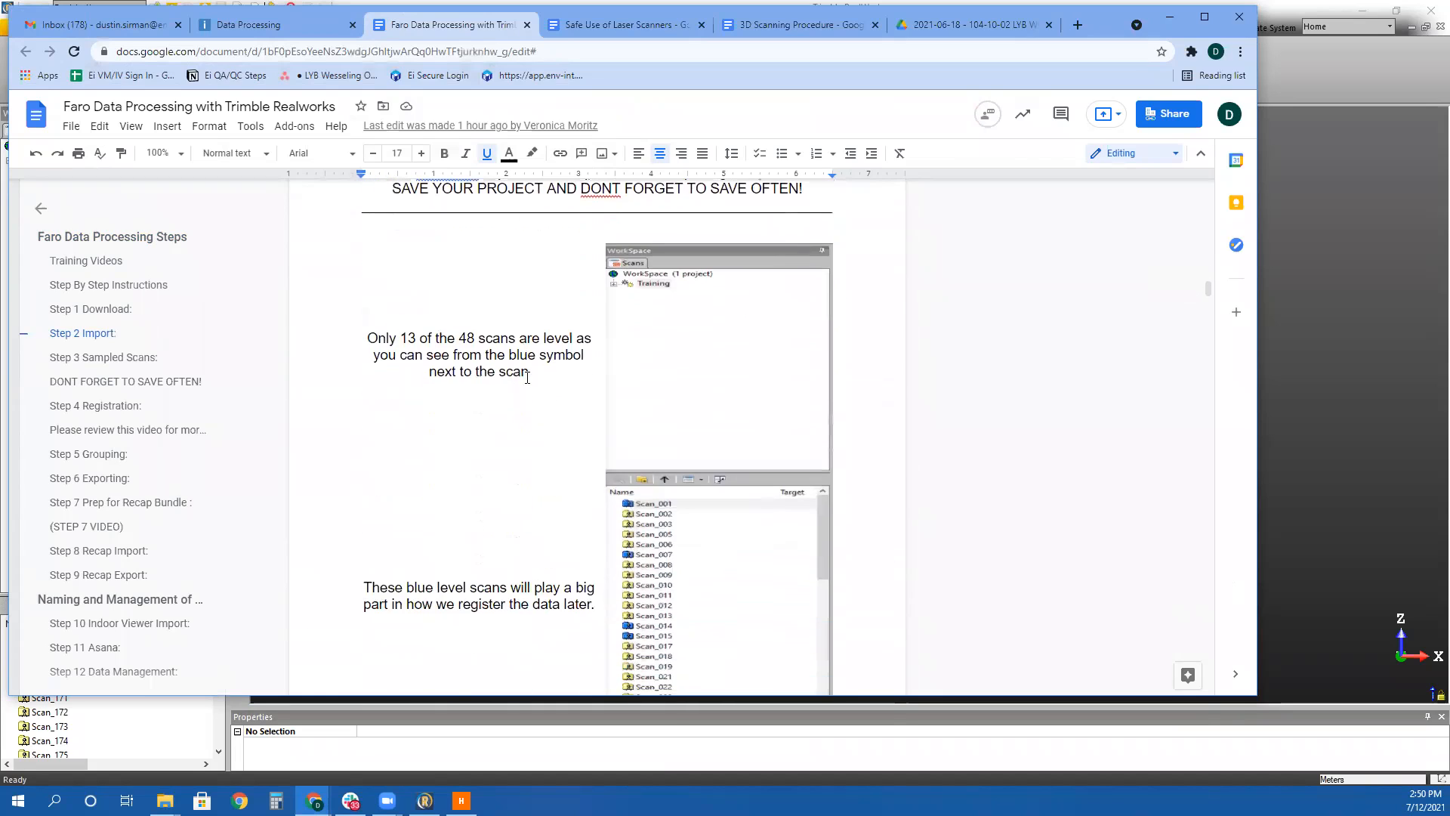
scroll(664, 387, "down", 4)
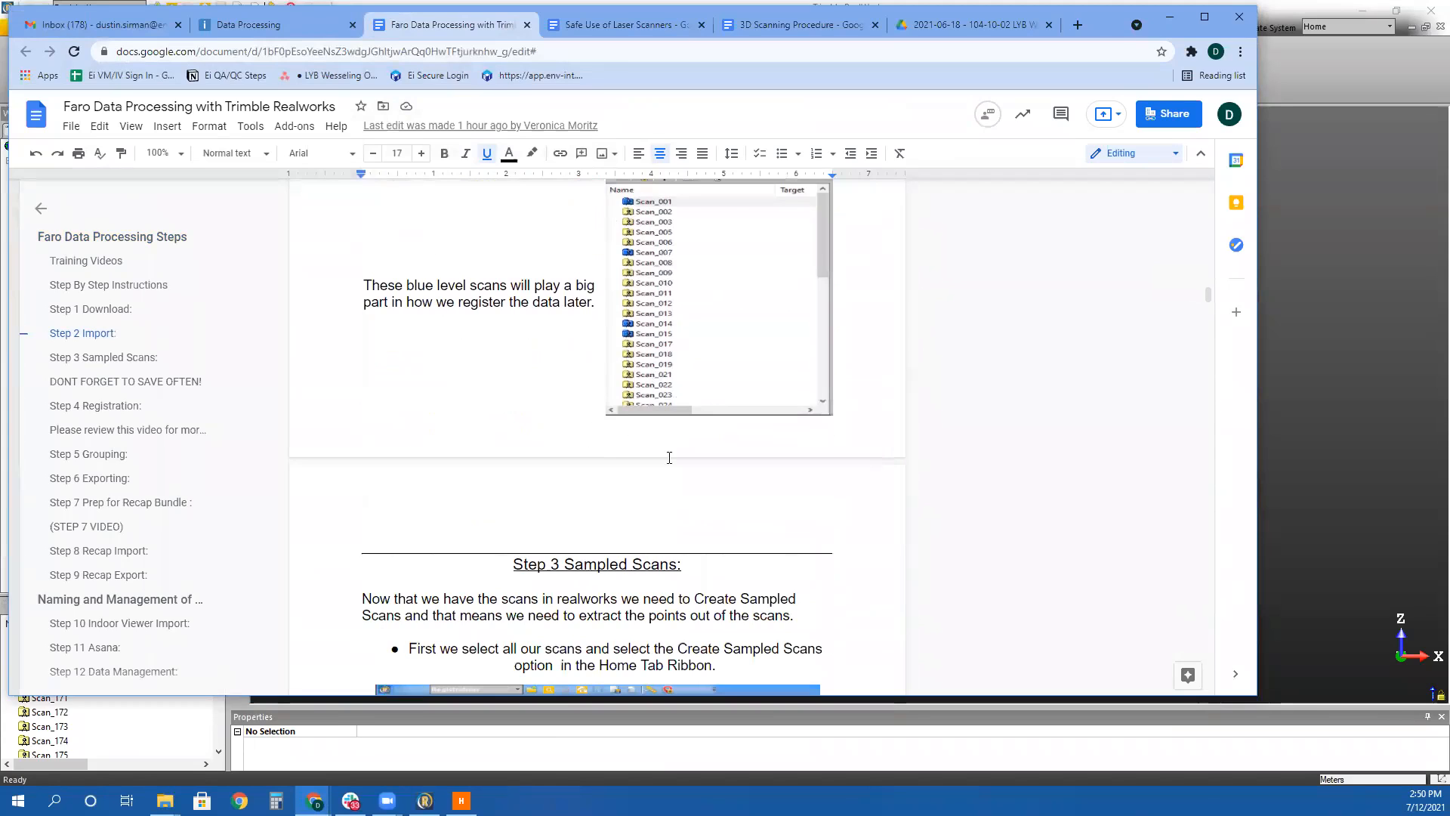
scroll(592, 327, "down", 5)
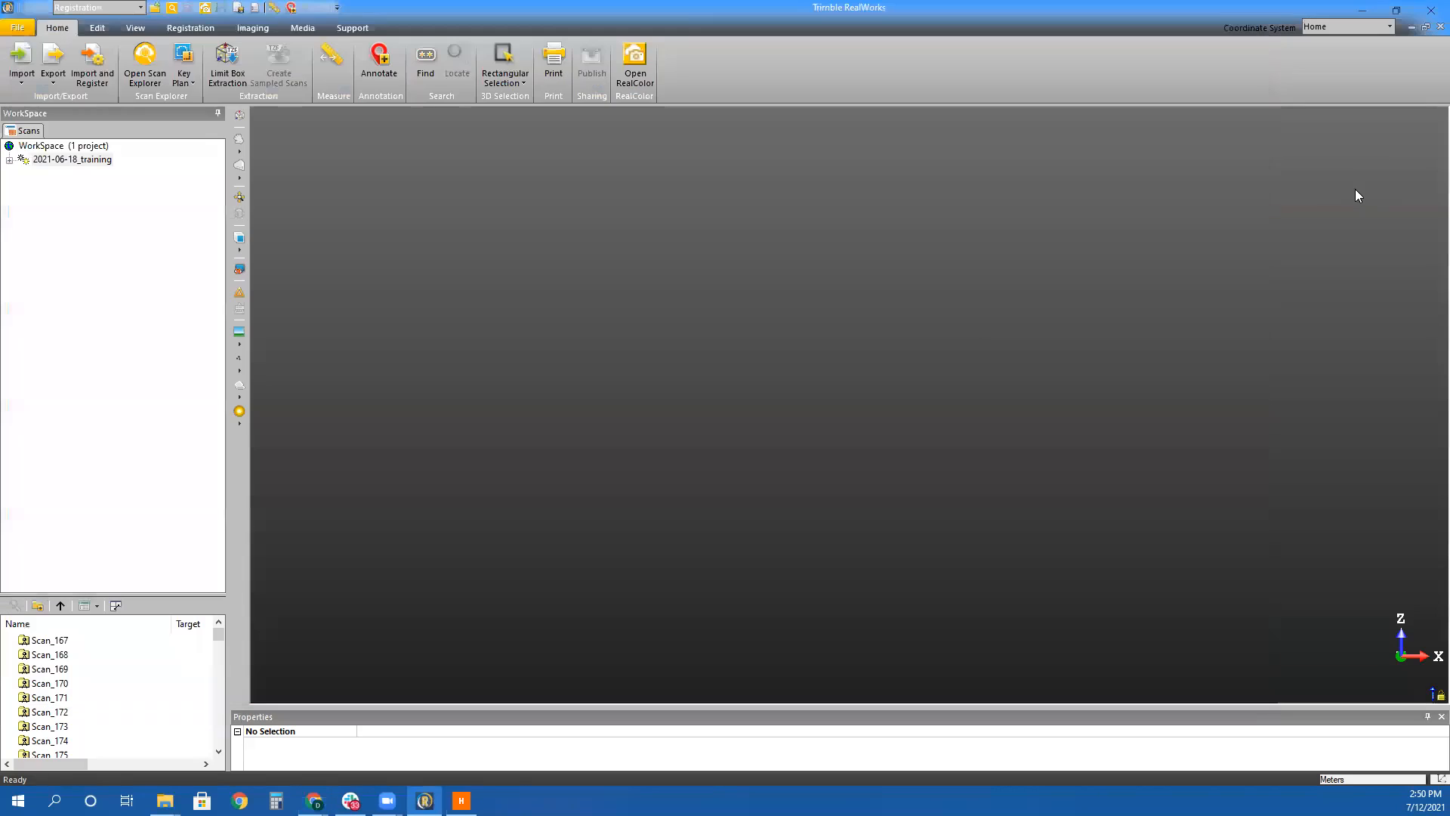
left_click(1181, 27)
Enlarge the scan list below the WorkSpace tree and view the contents of the 2021-06-18_training project and the WorkSpace root
left_click_drag(105, 594, 98, 355)
left_click(45, 162)
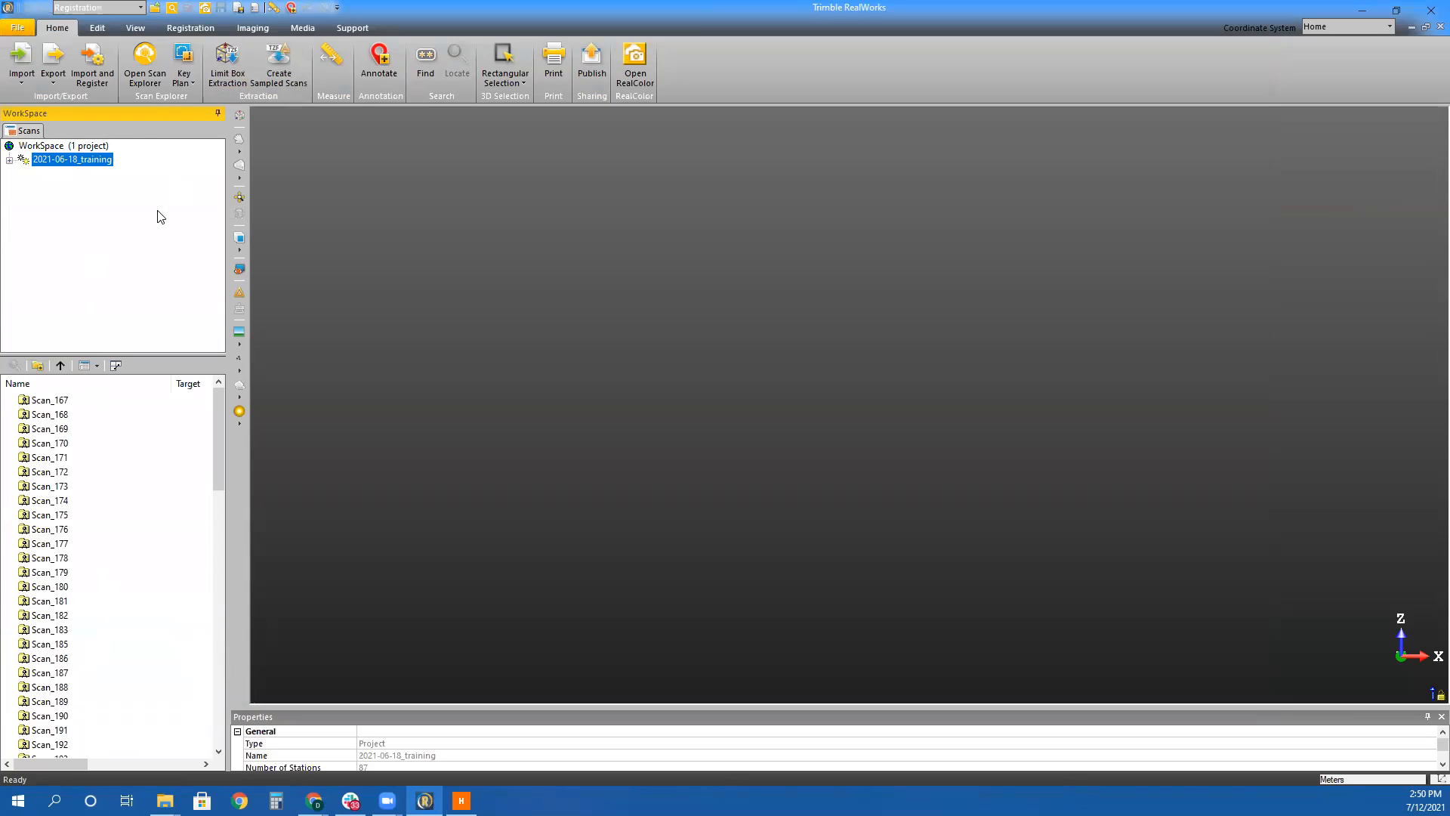
left_click(84, 148)
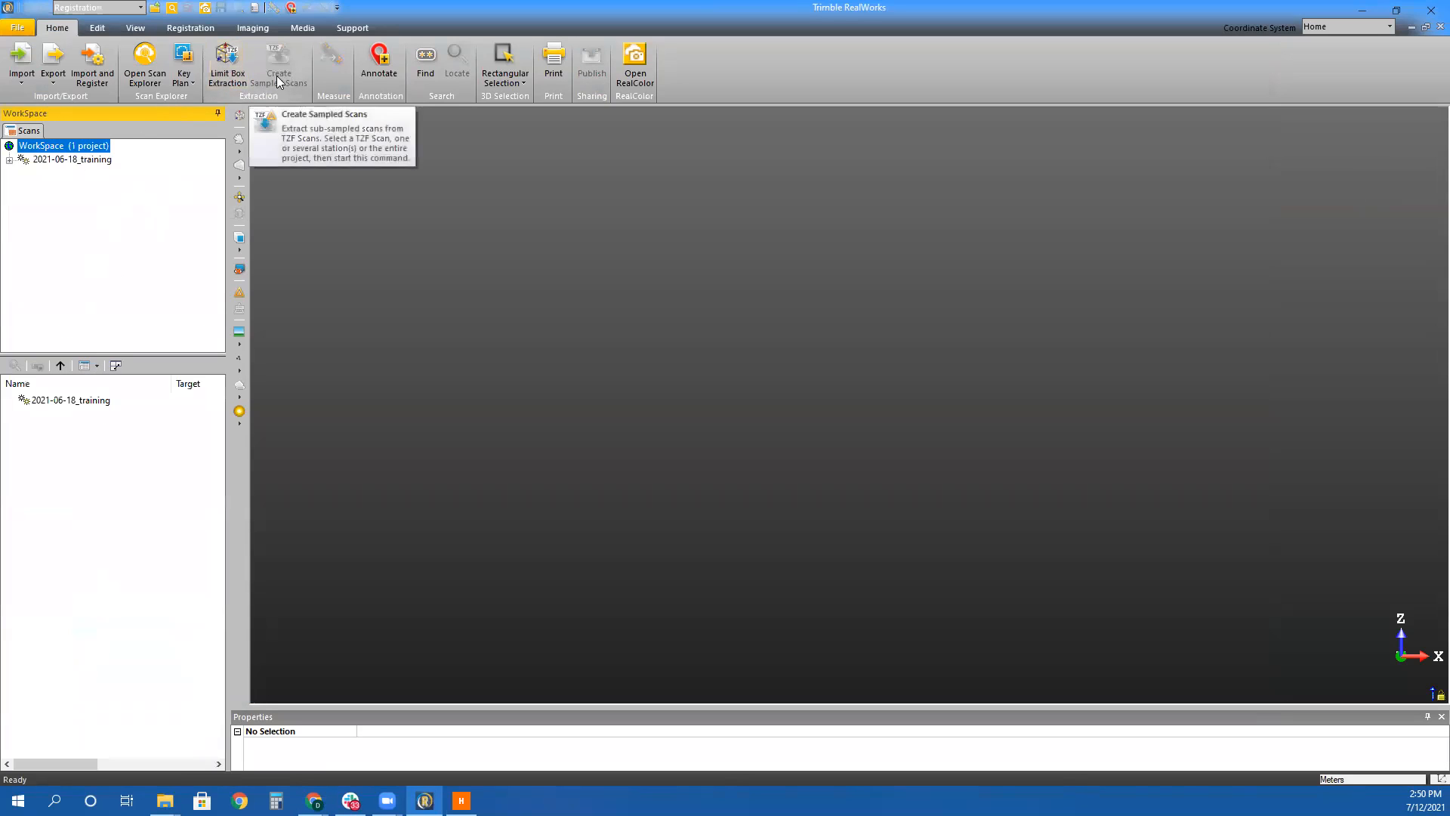
Select the 2021-06-18_training project, look through its scans, and start Create Sampled Scans for the whole project
left_click(87, 161)
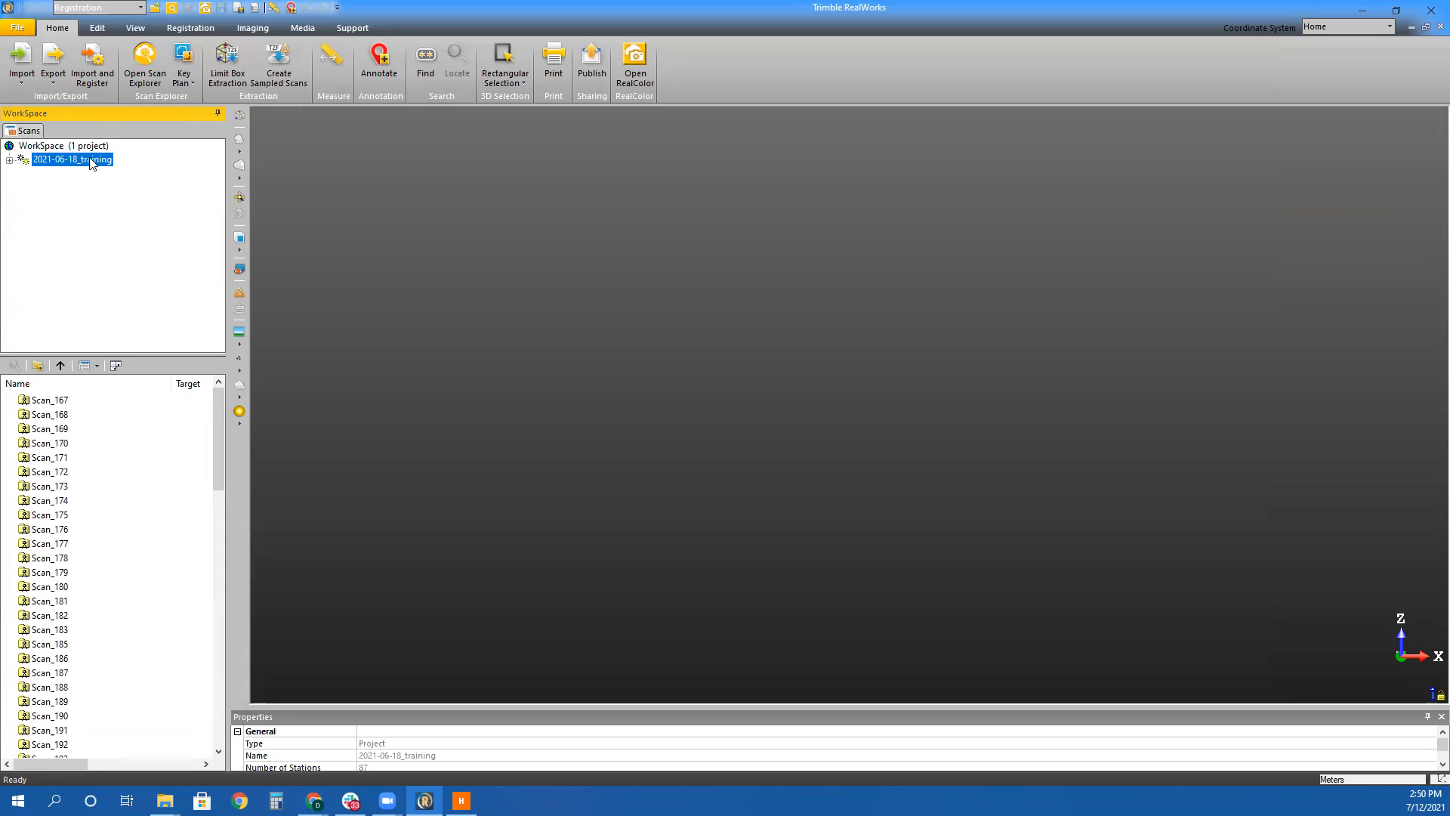
scroll(124, 597, "down", 15)
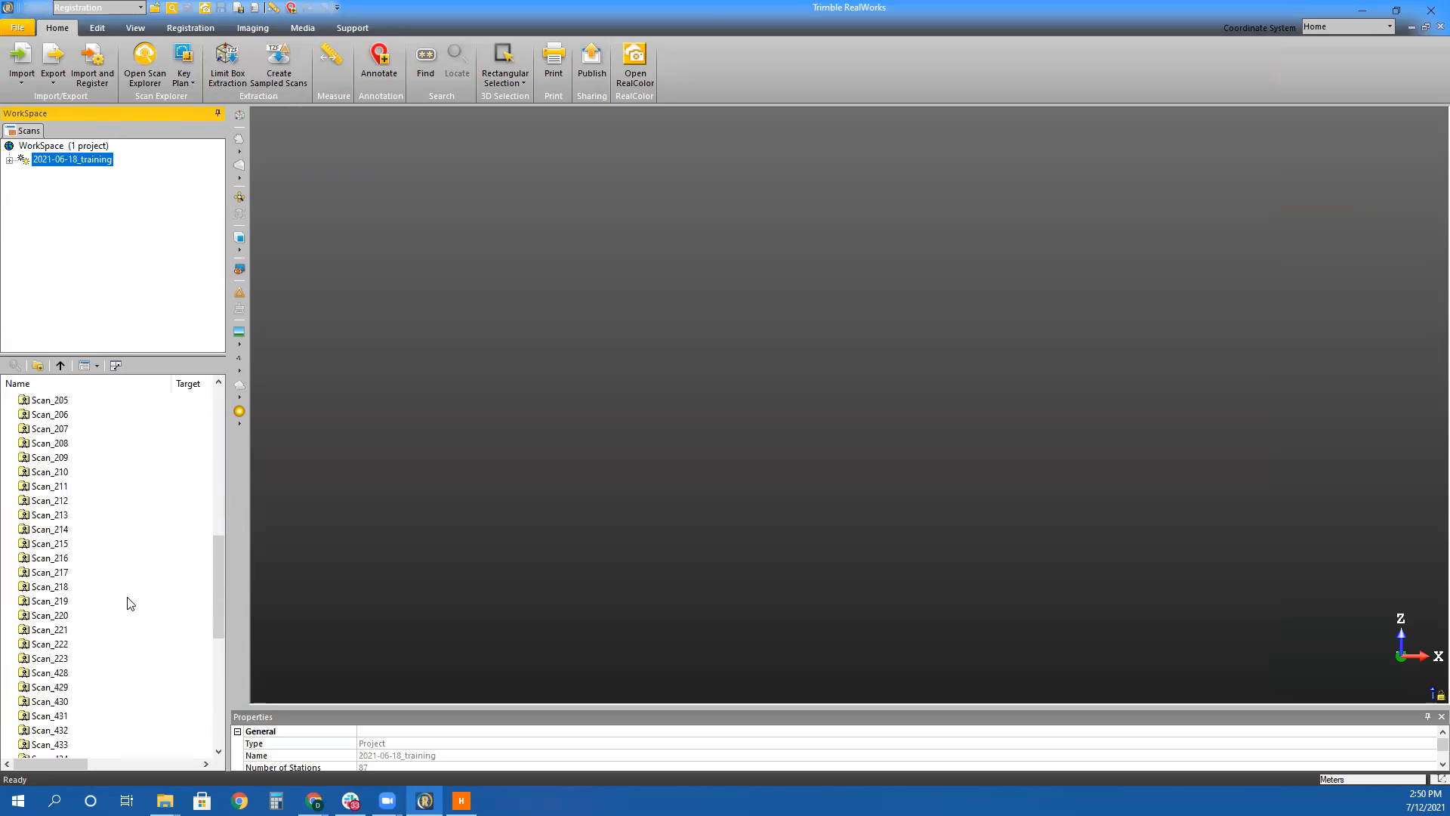
scroll(122, 602, "up", 15)
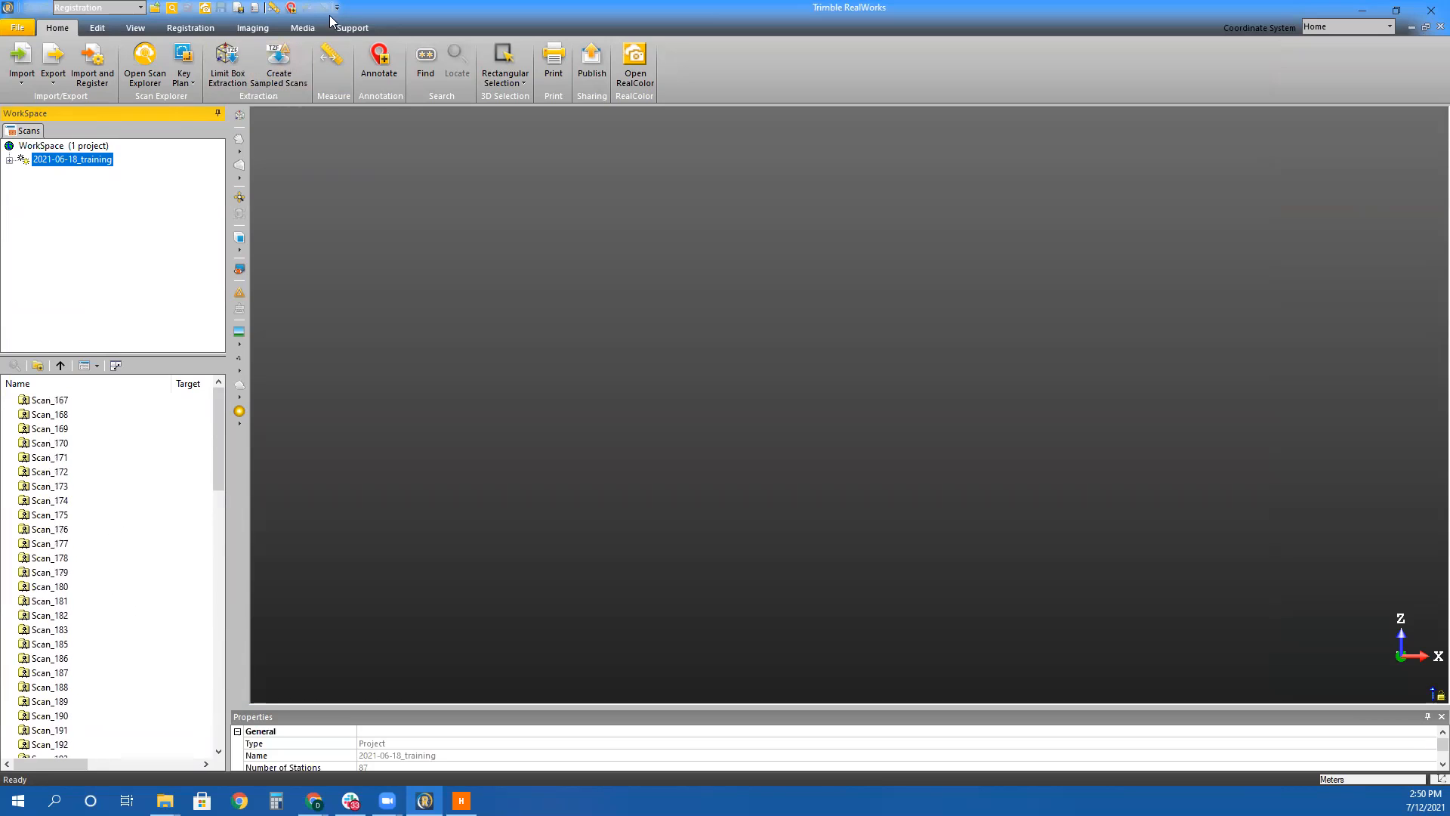
left_click(282, 71)
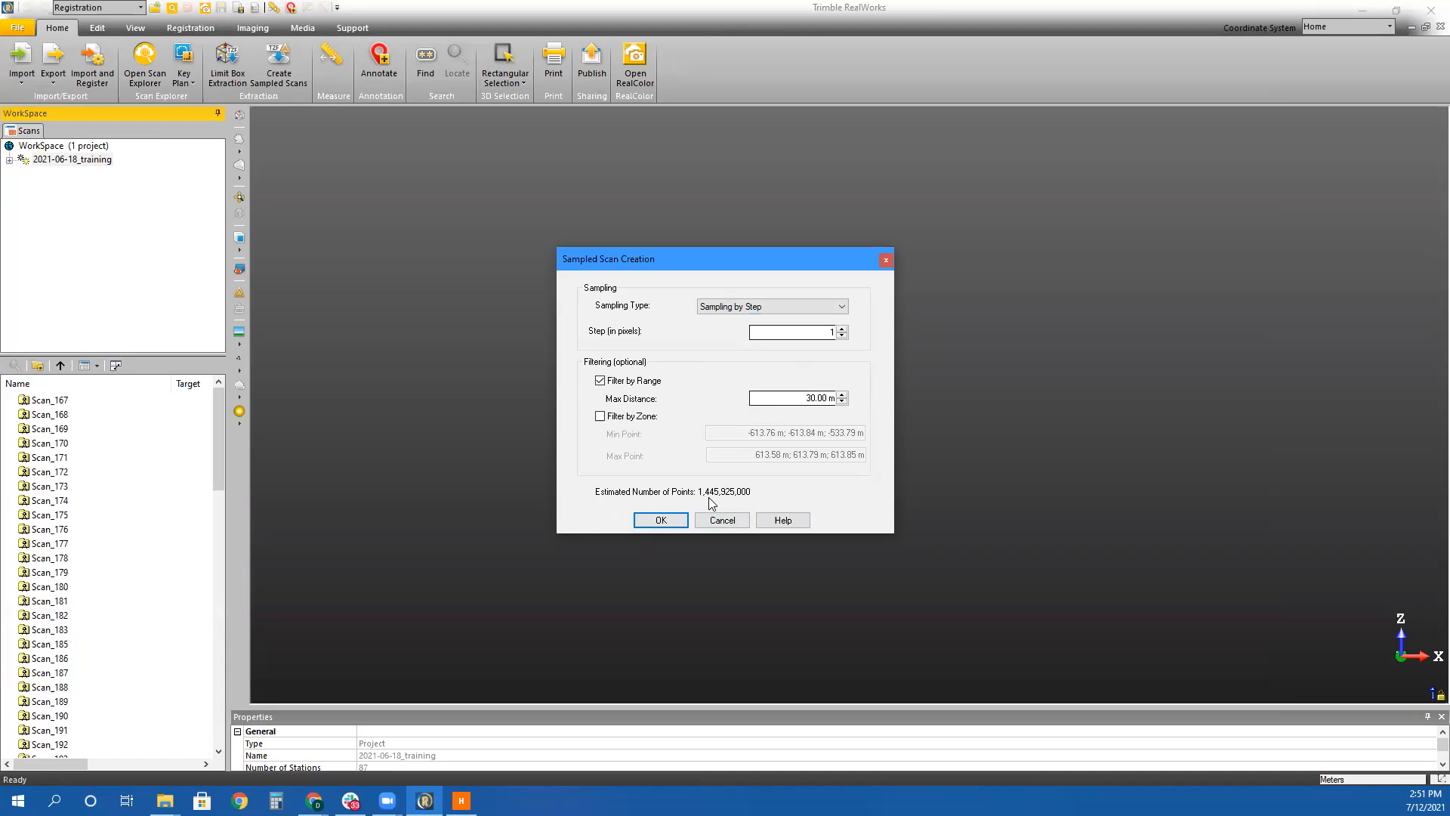
Create the sampled scans using sampling by step of 1 pixel, filtered to a 30 m maximum distance
left_click(663, 521)
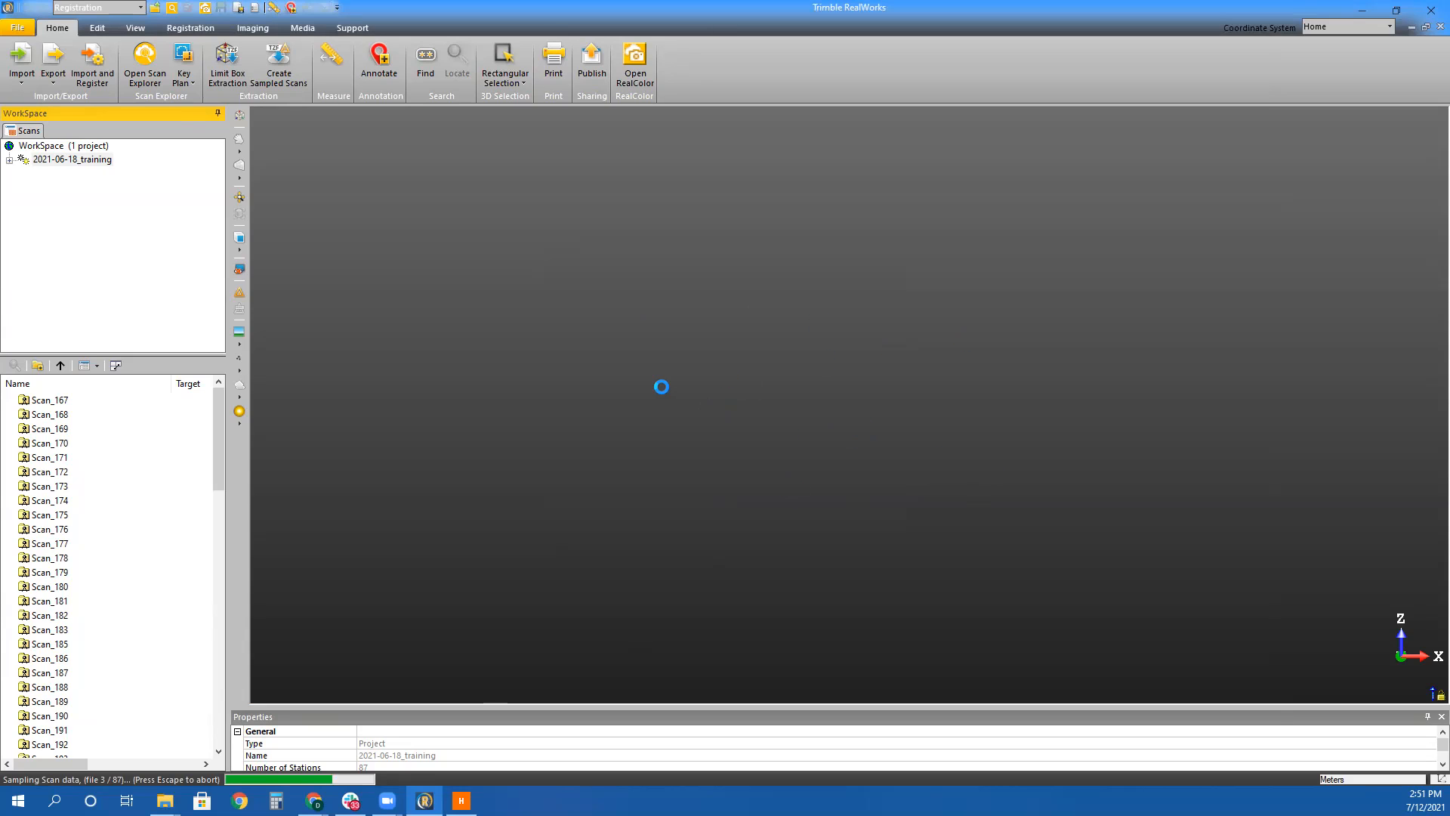
key("Escape")
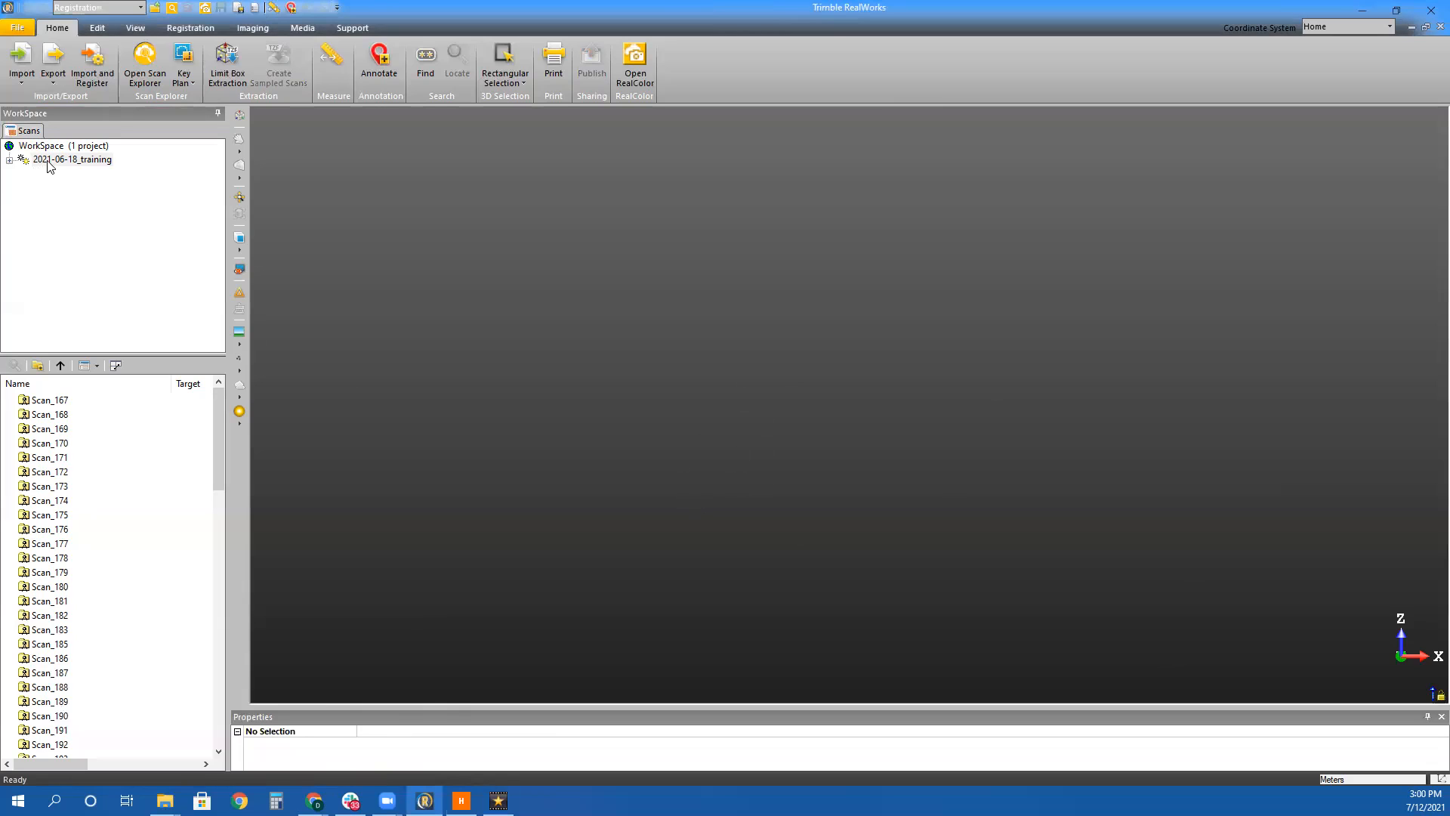
Display the point cloud of the 2021-06-18_training project, fit it in view, and inspect it from several angles
left_click_drag(813, 445, 300, 193)
left_click_drag(918, 356, 821, 388)
right_click(50, 159)
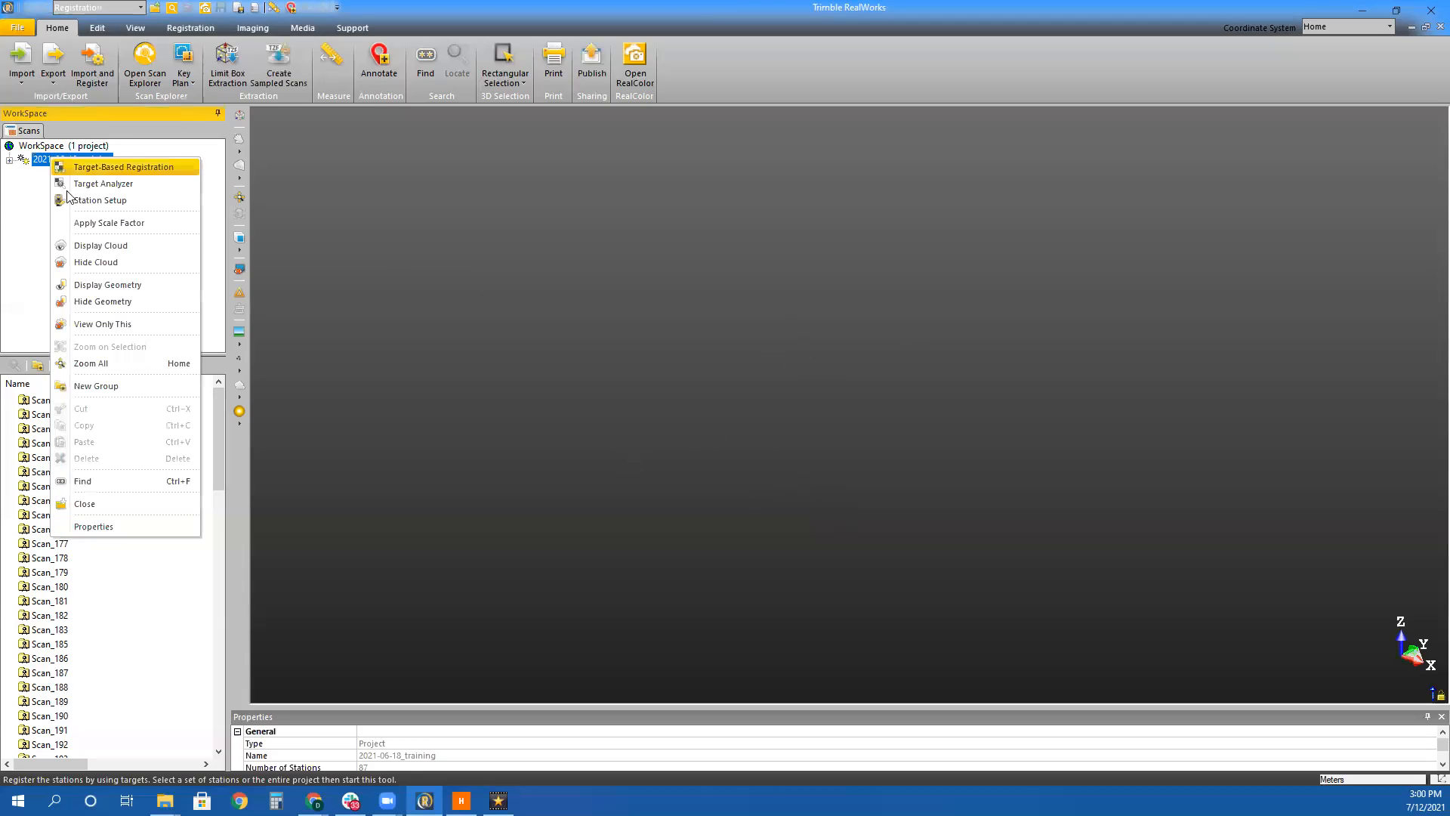
left_click(92, 249)
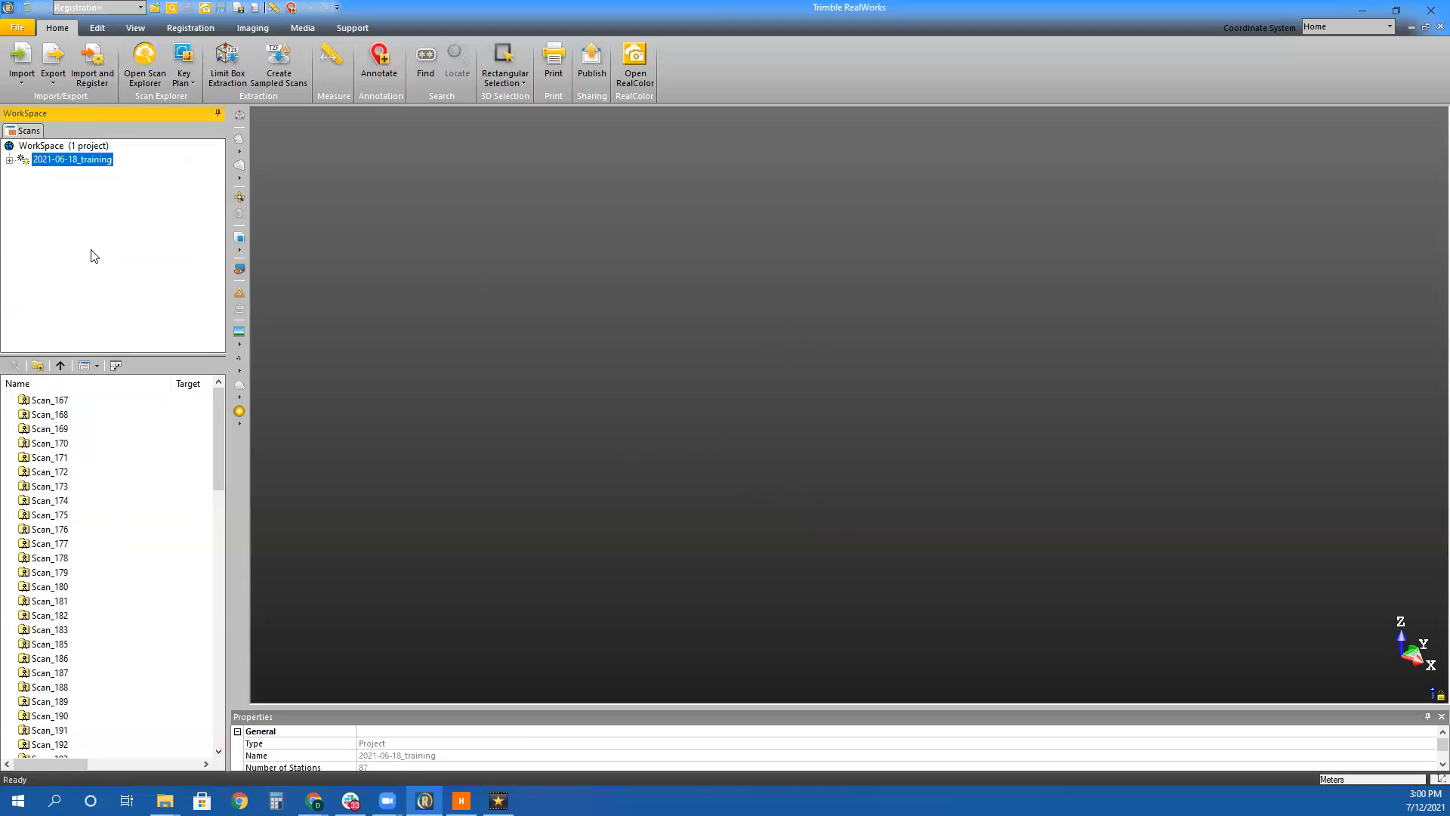
right_click(53, 161)
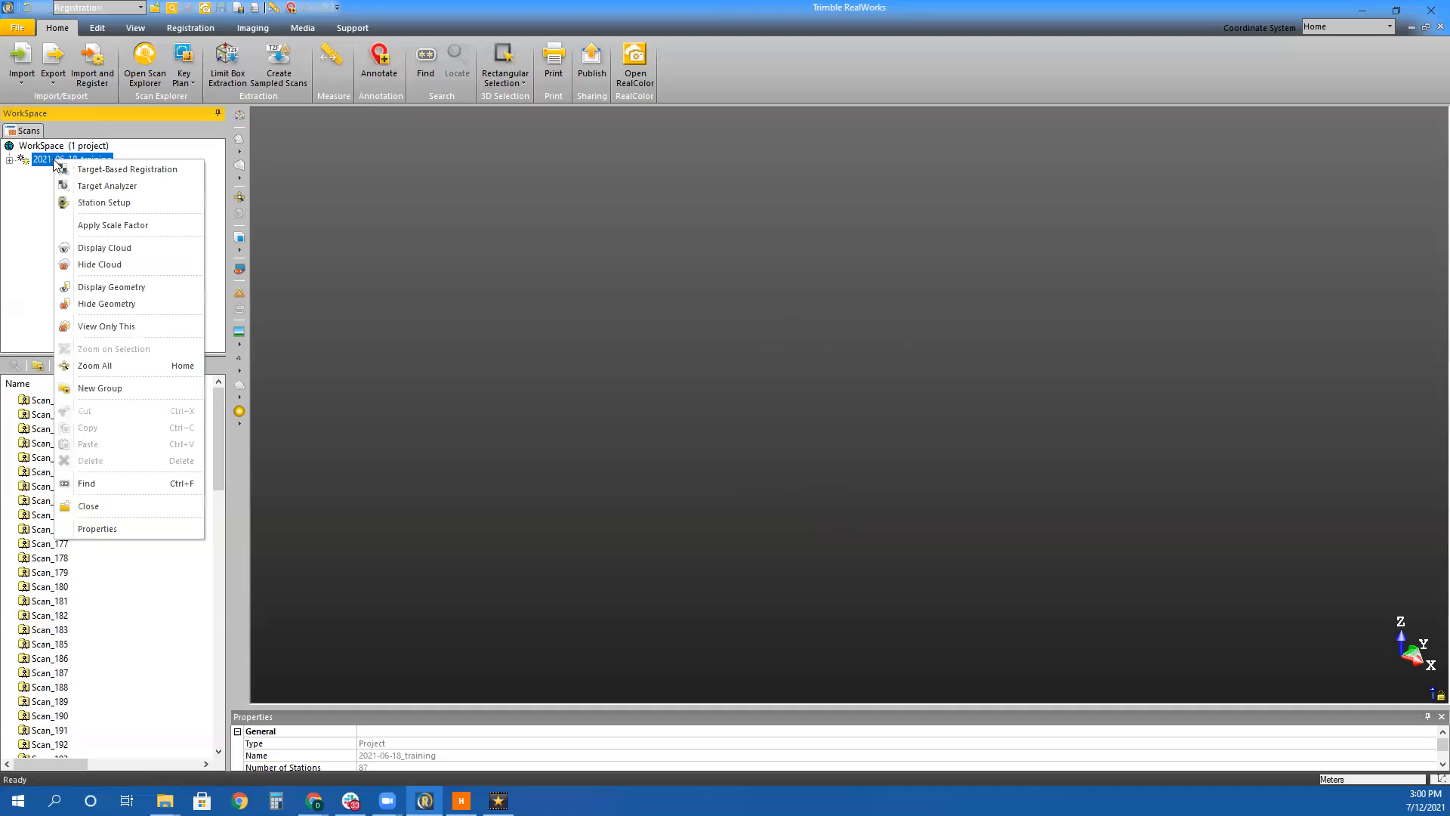
left_click(89, 368)
left_click_drag(820, 503, 866, 509)
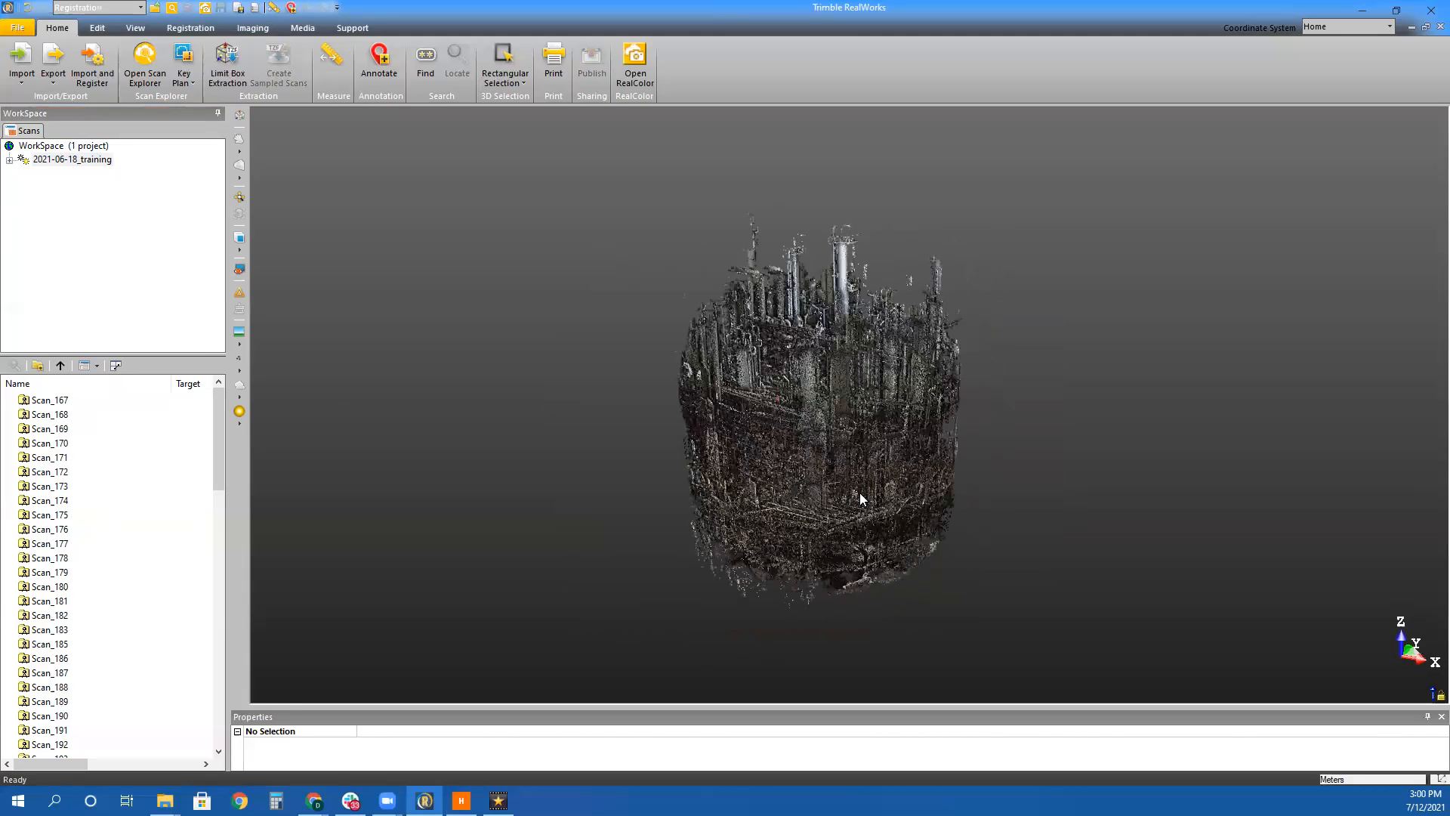
left_click(81, 159)
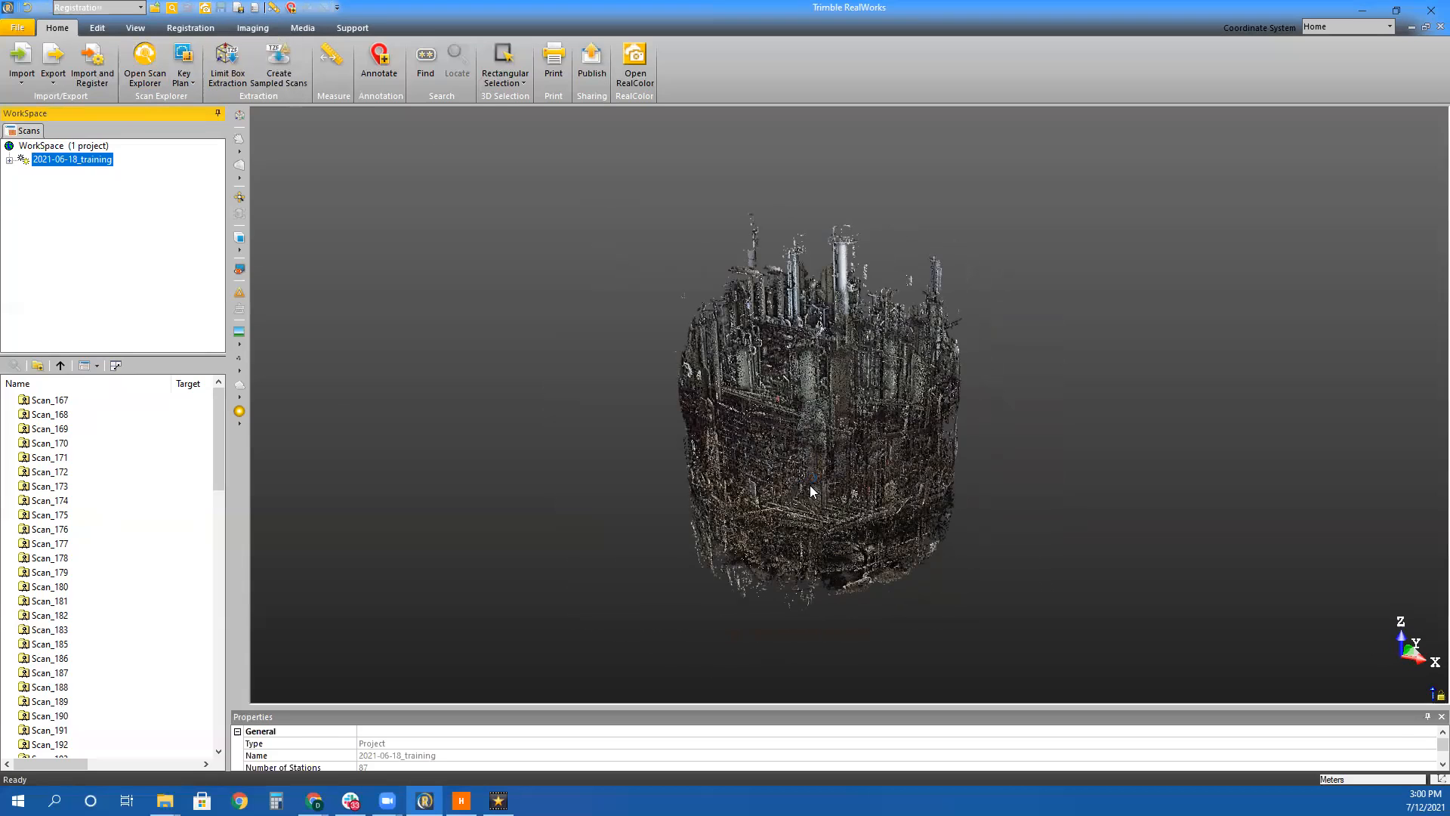
scroll(914, 511, "down", 3)
left_click_drag(914, 511, 835, 502)
scroll(867, 527, "up", 5)
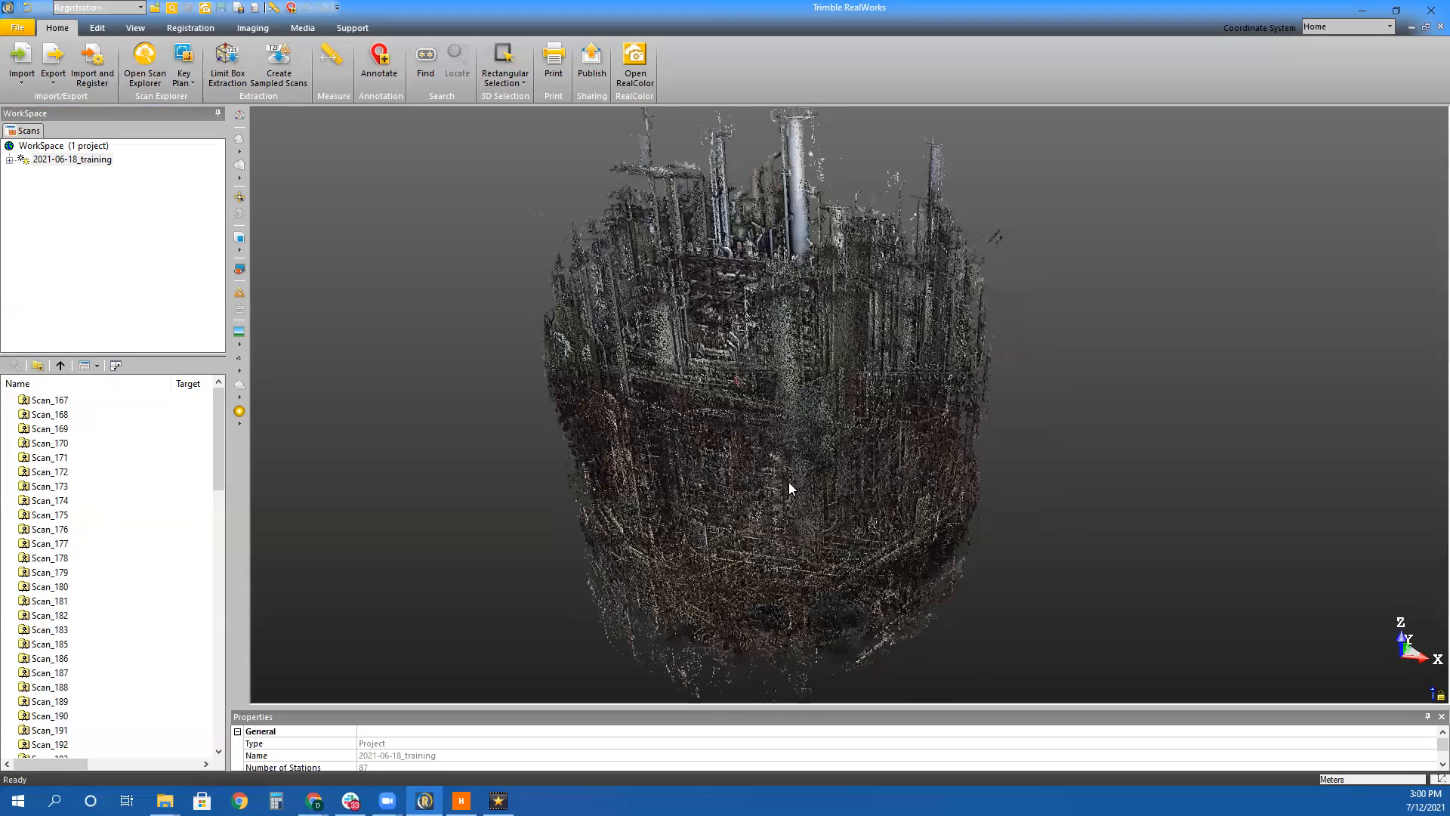
scroll(792, 507, "down", 5)
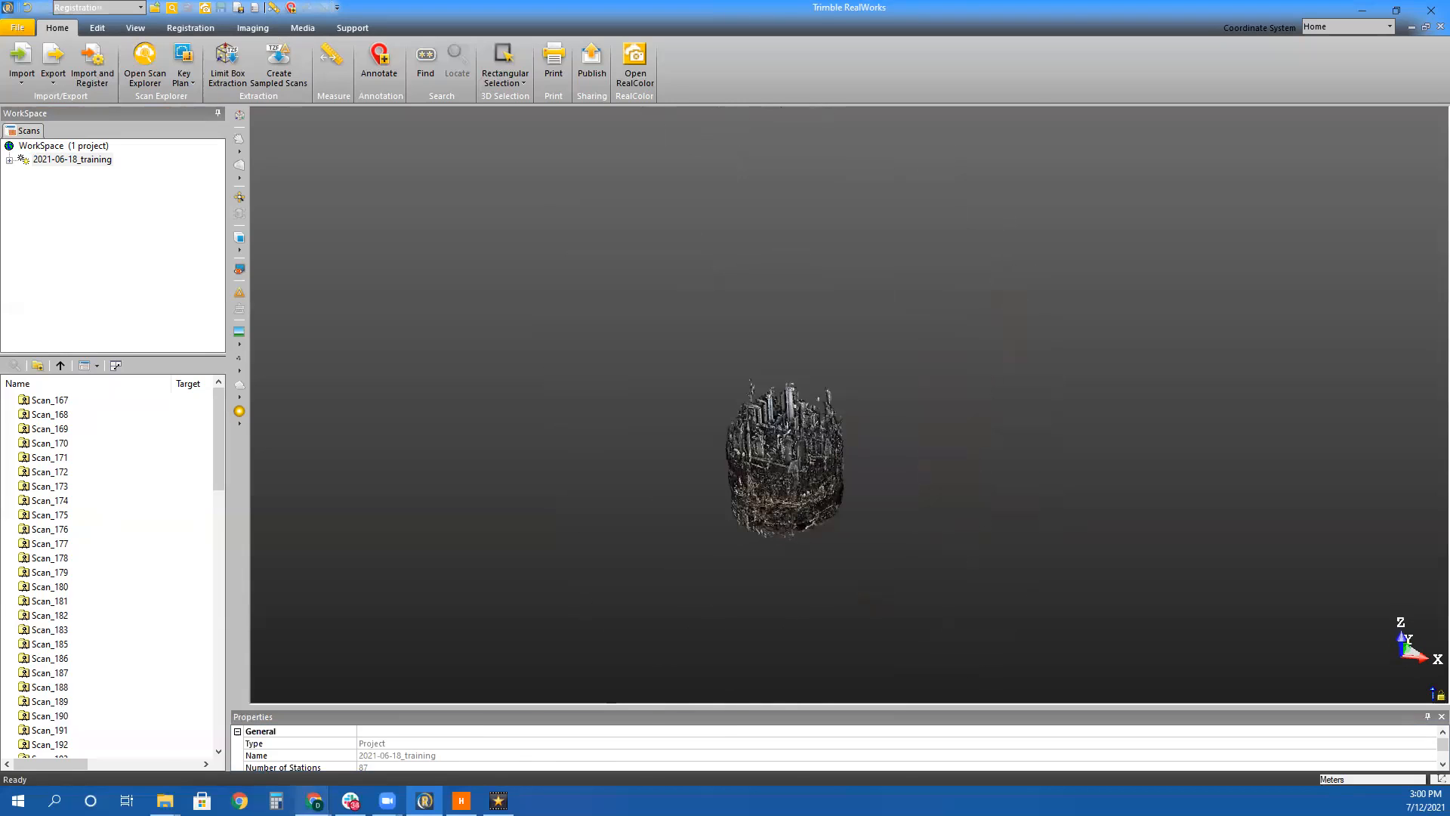
Switch to the Faro data processing guide in Google Docs, read the Step 4 Registration instructions, and return to RealWorks
mouse_move(314, 801)
left_click(76, 725)
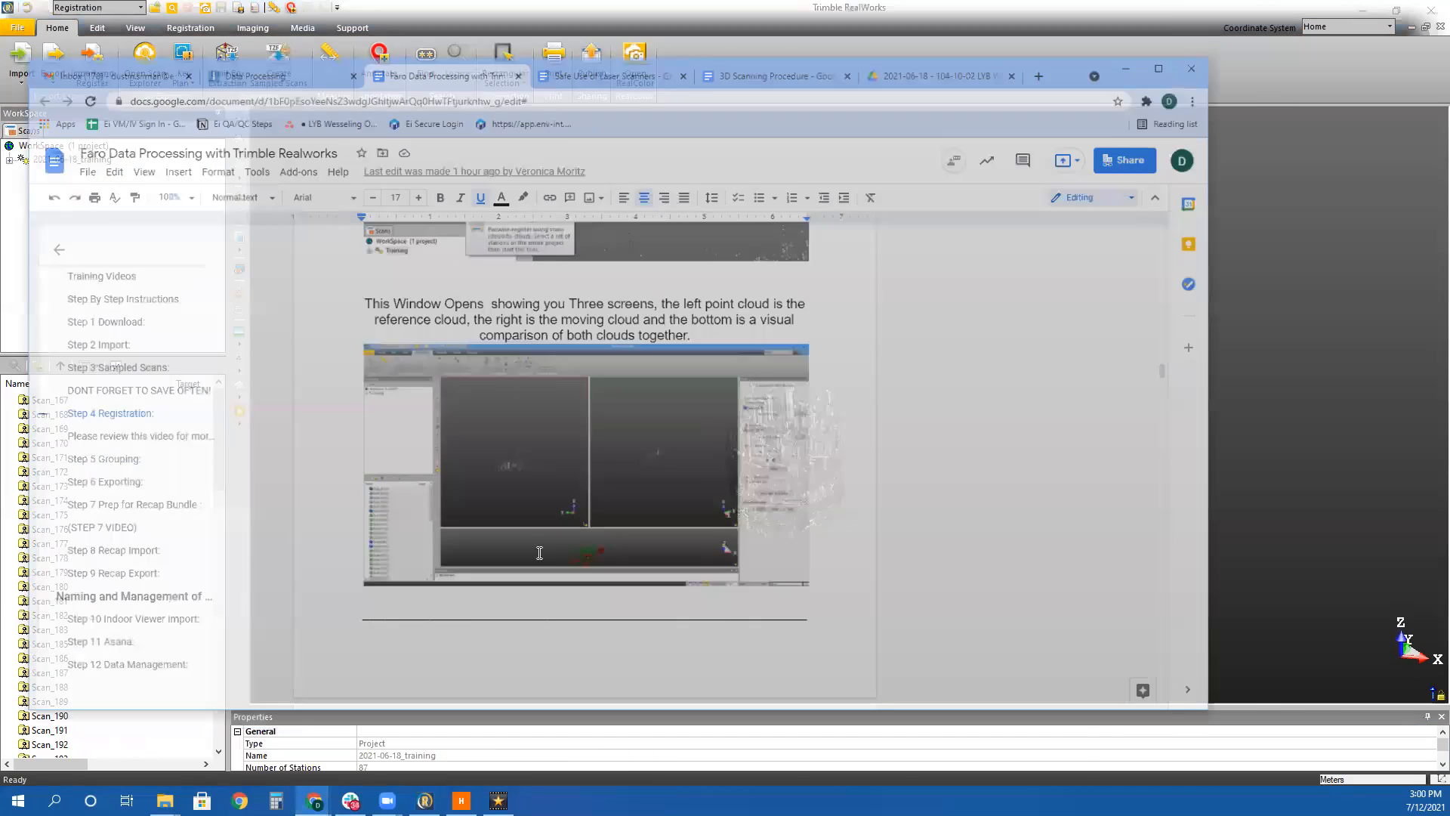
scroll(642, 410, "up", 5)
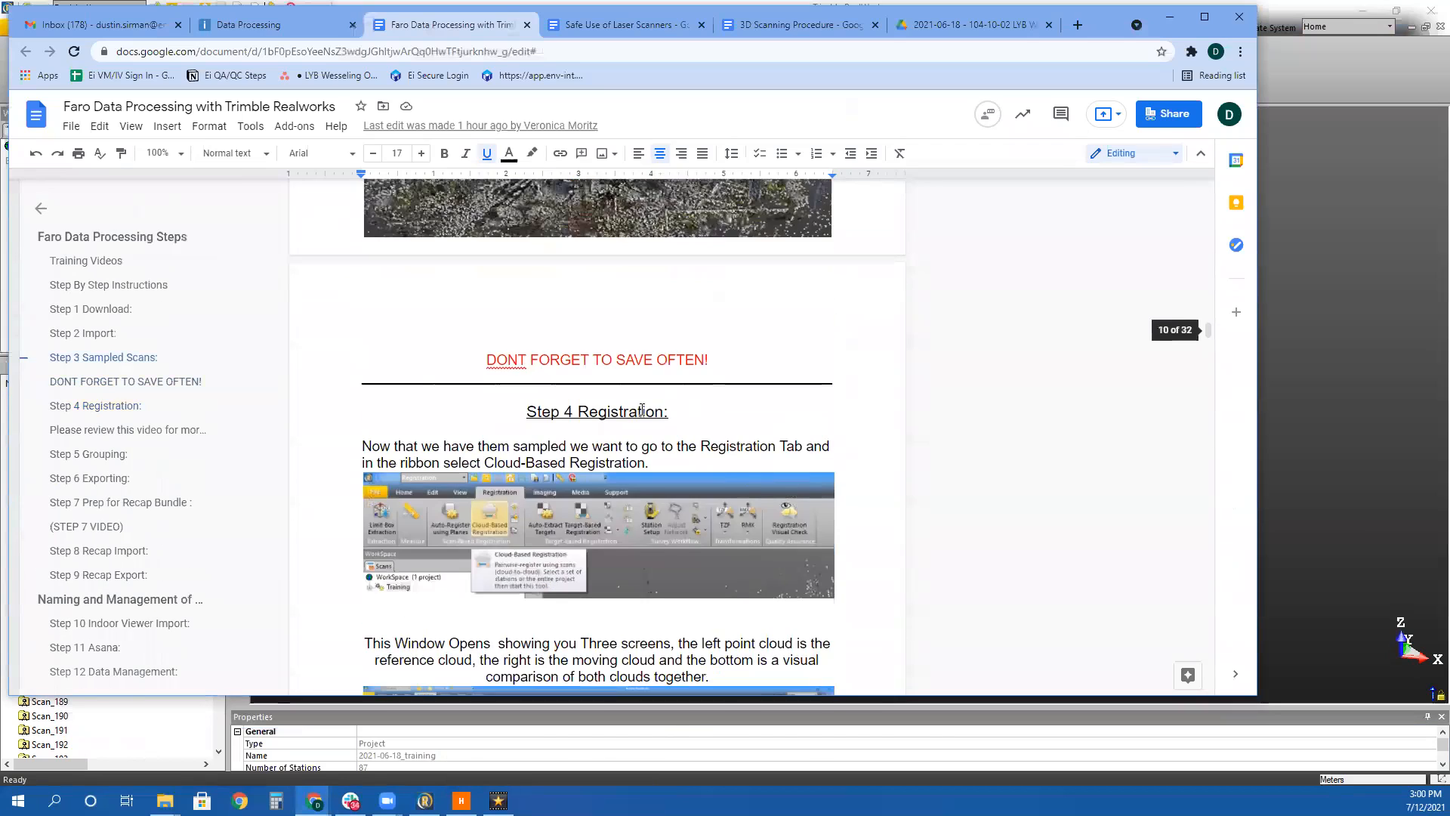
scroll(642, 410, "down", 3)
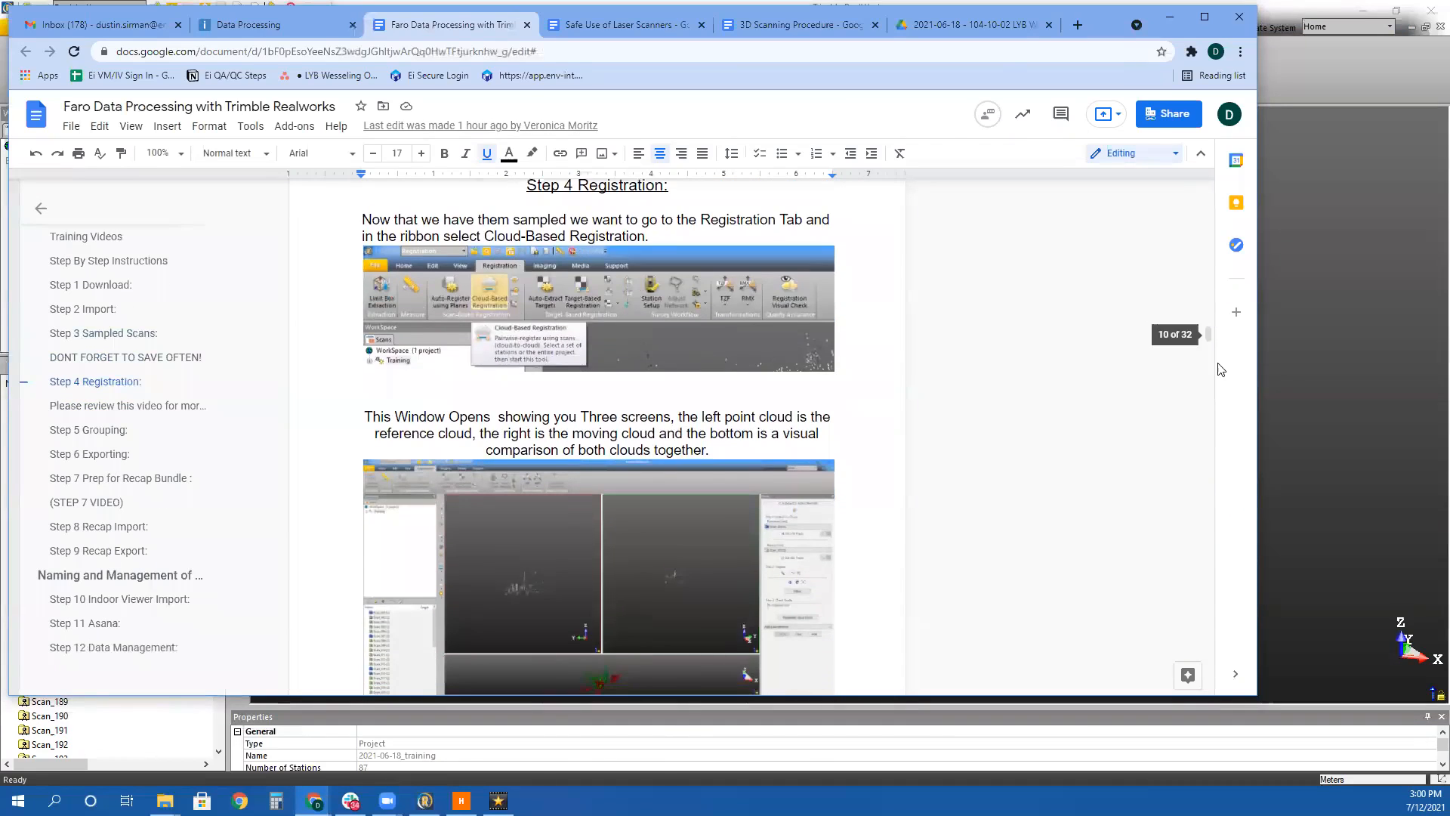
key("alt+Tab")
Examine the stations contained in the 2021-06-18_training project, from Scan_167 through Scan_459
left_click(72, 161)
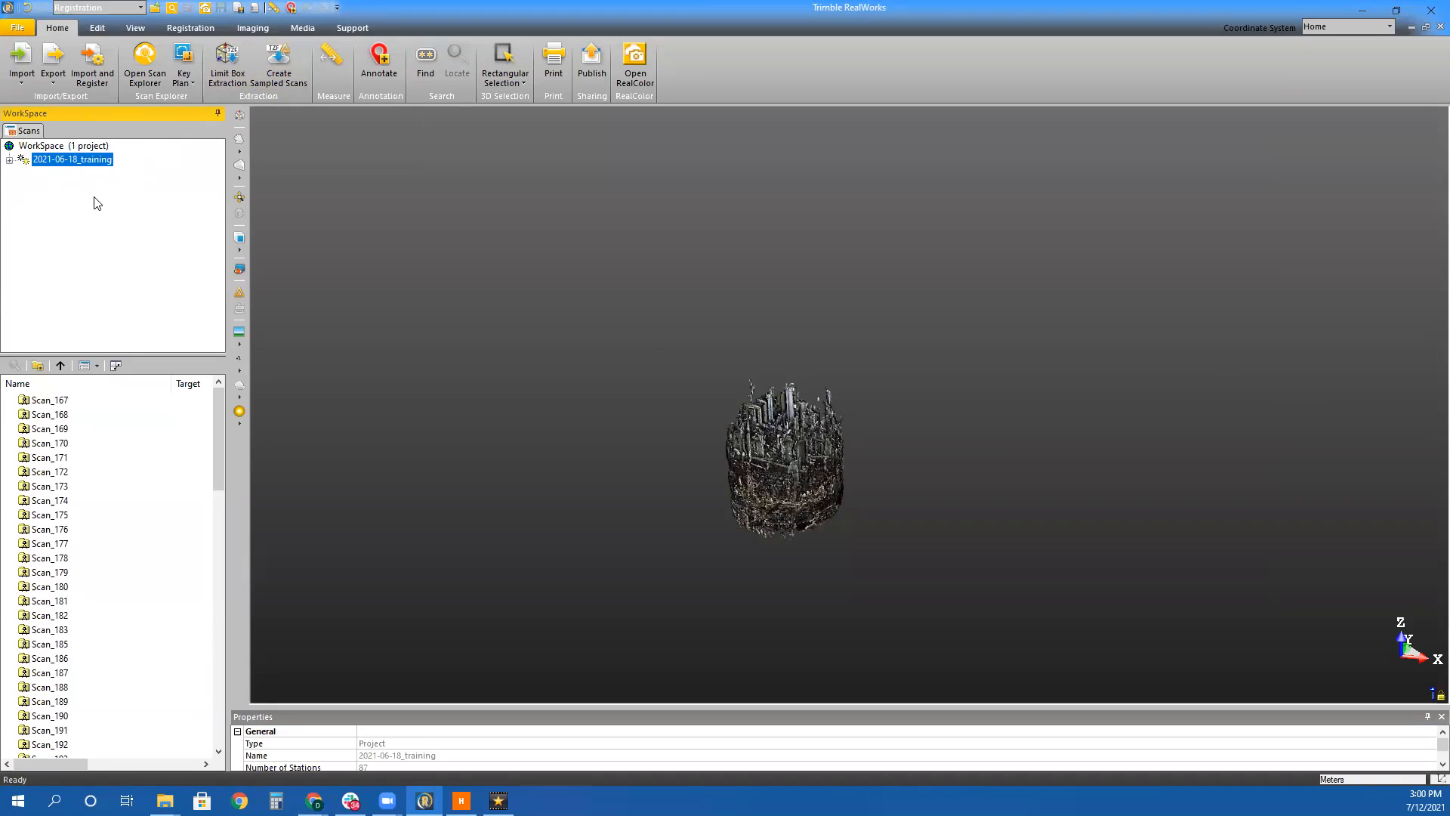
left_click(9, 161)
left_click(9, 146)
left_click(9, 161)
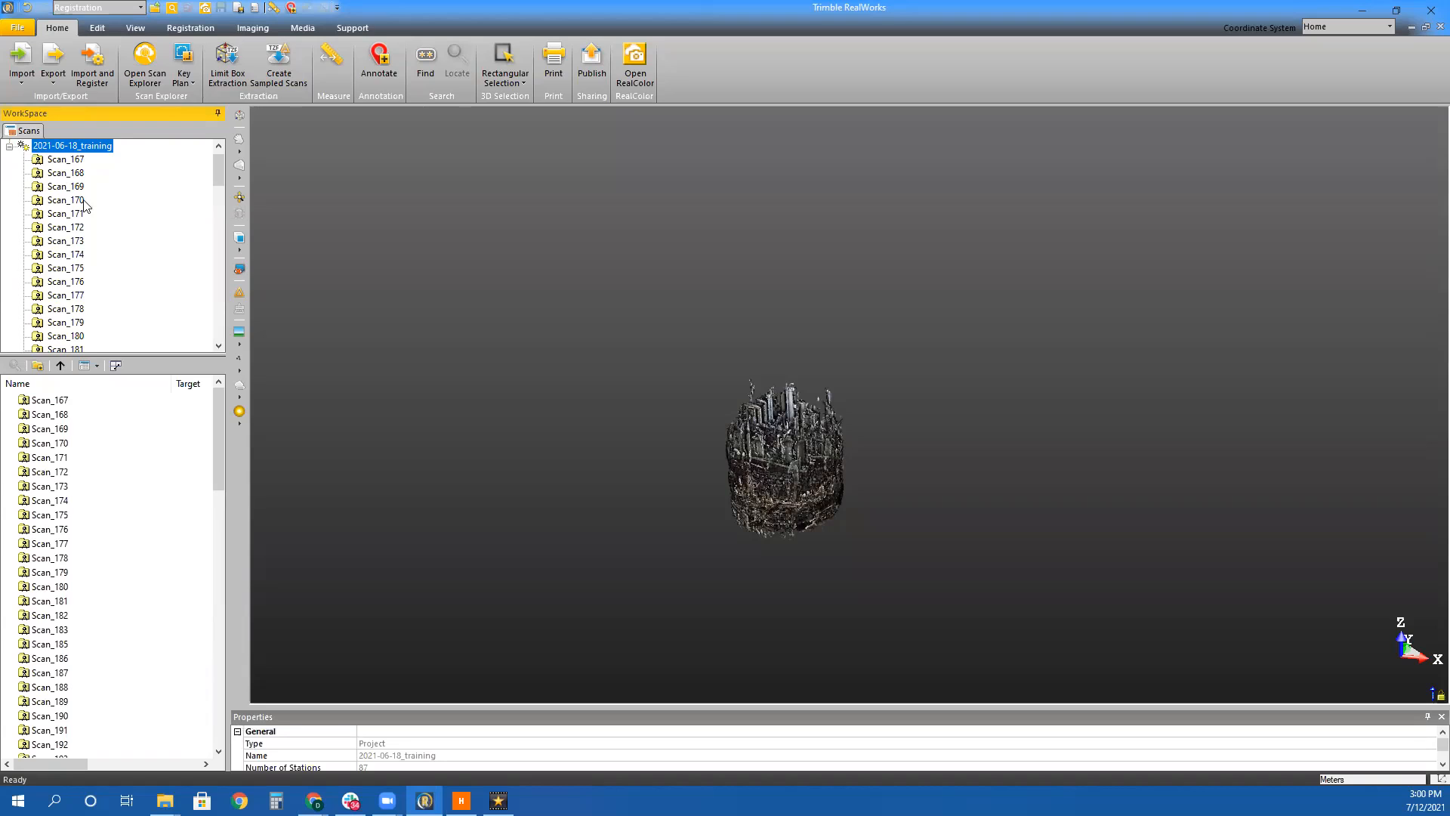
left_click(9, 147)
left_click(60, 400)
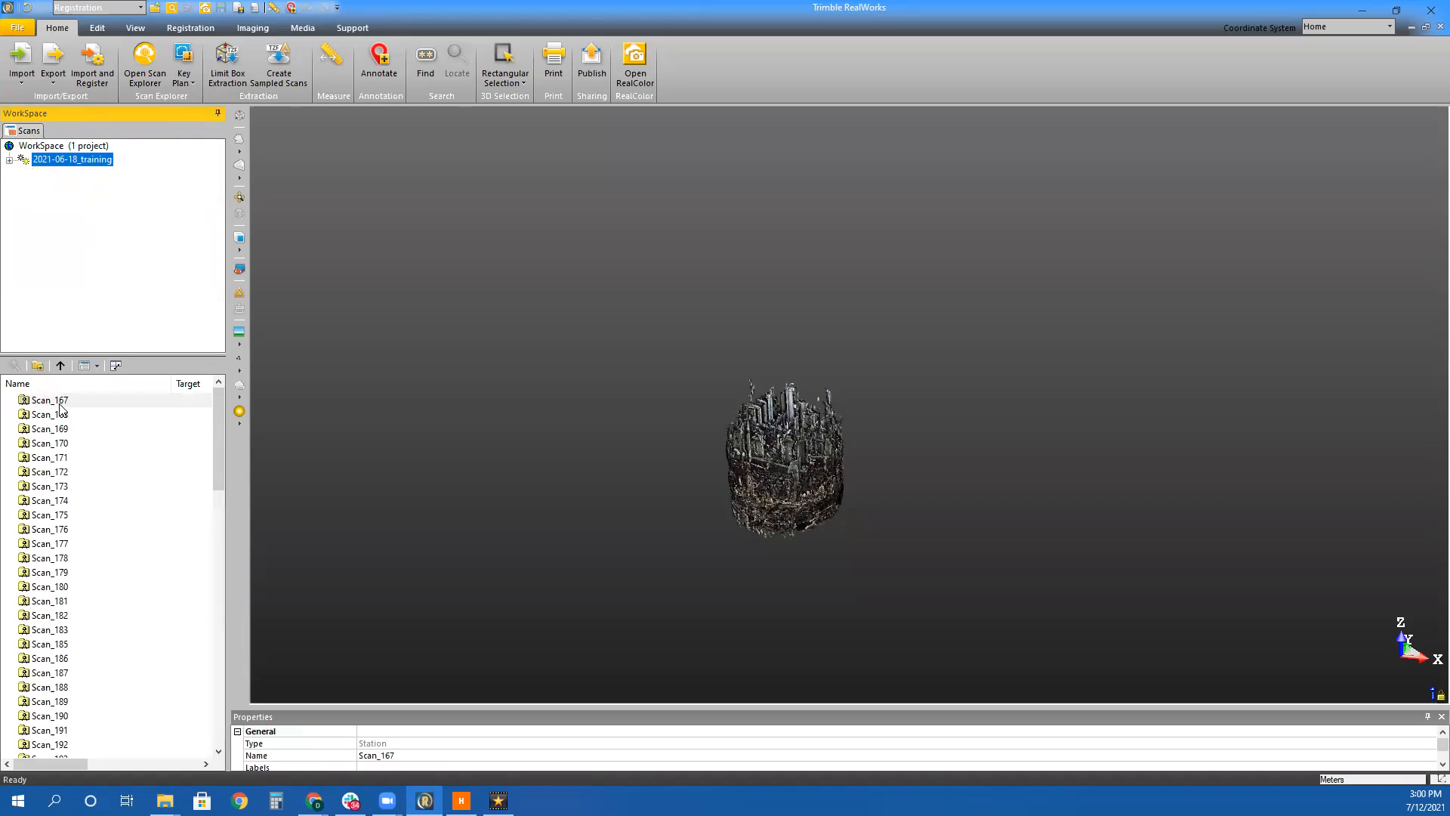
scroll(86, 532, "down", 20)
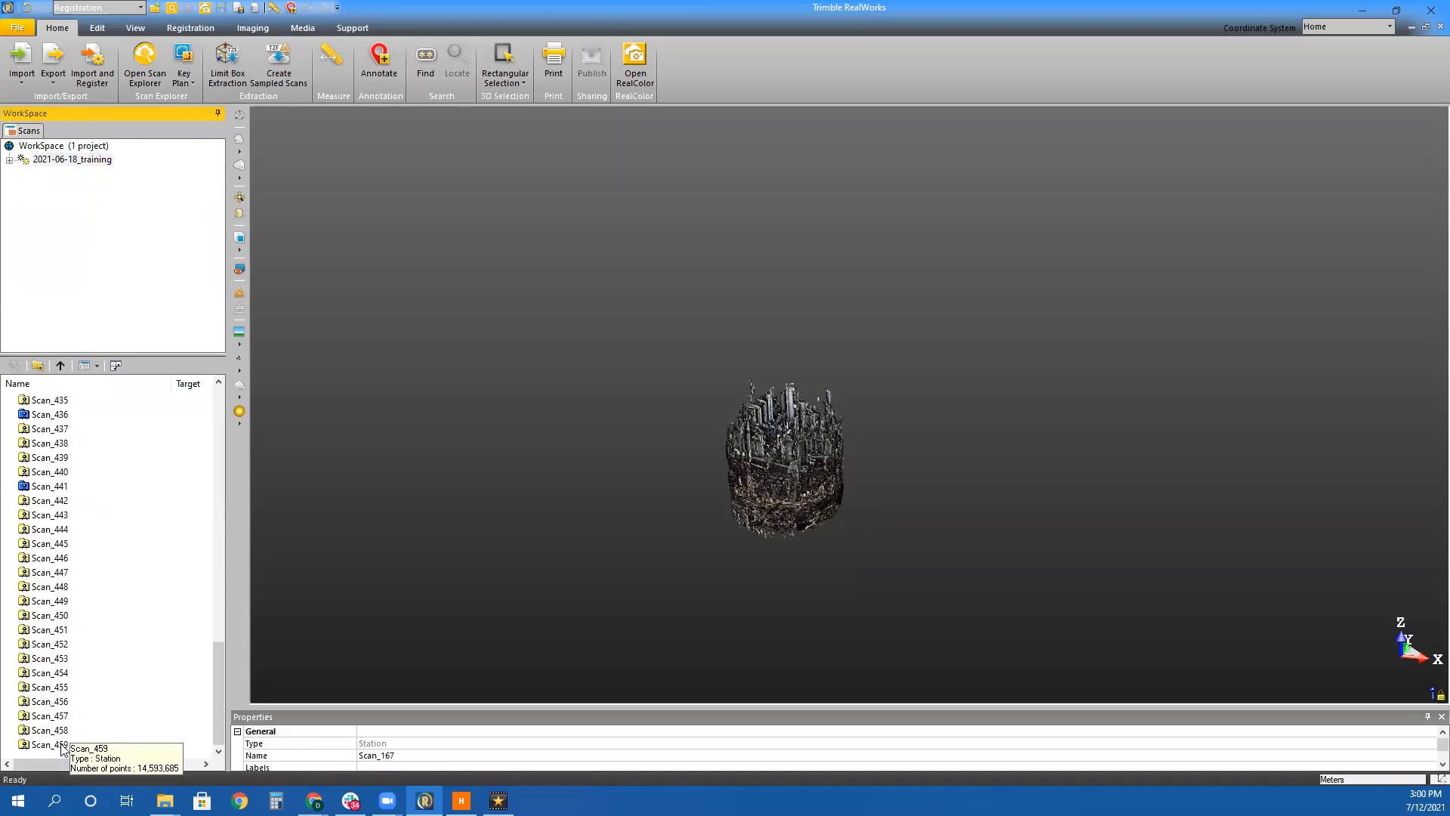
left_click(62, 748, "shift")
scroll(82, 683, "up", 7)
scroll(89, 661, "up", 14)
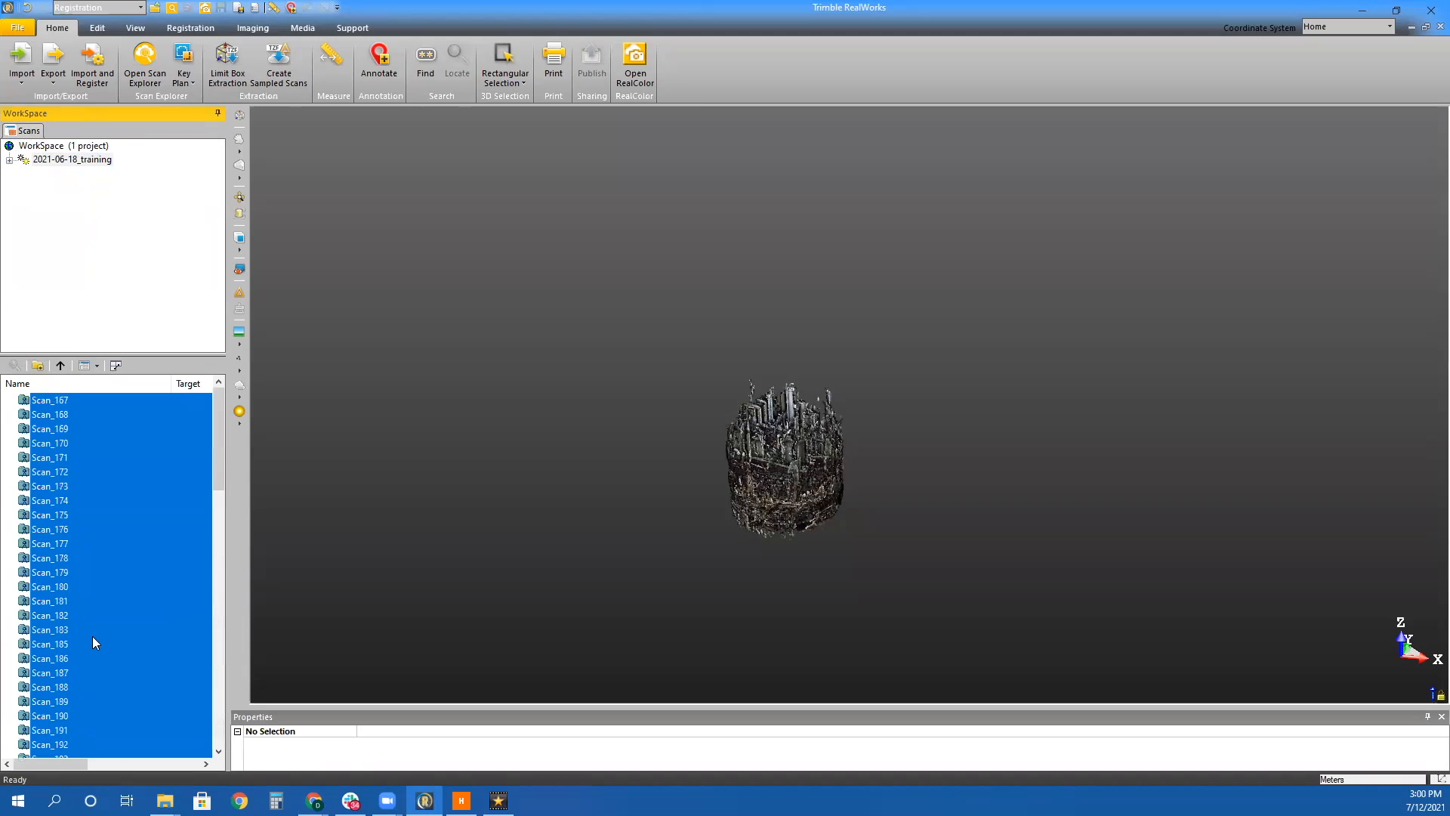
Start Cloud-Based Registration for the entire 2021-06-18_training project
left_click(39, 270)
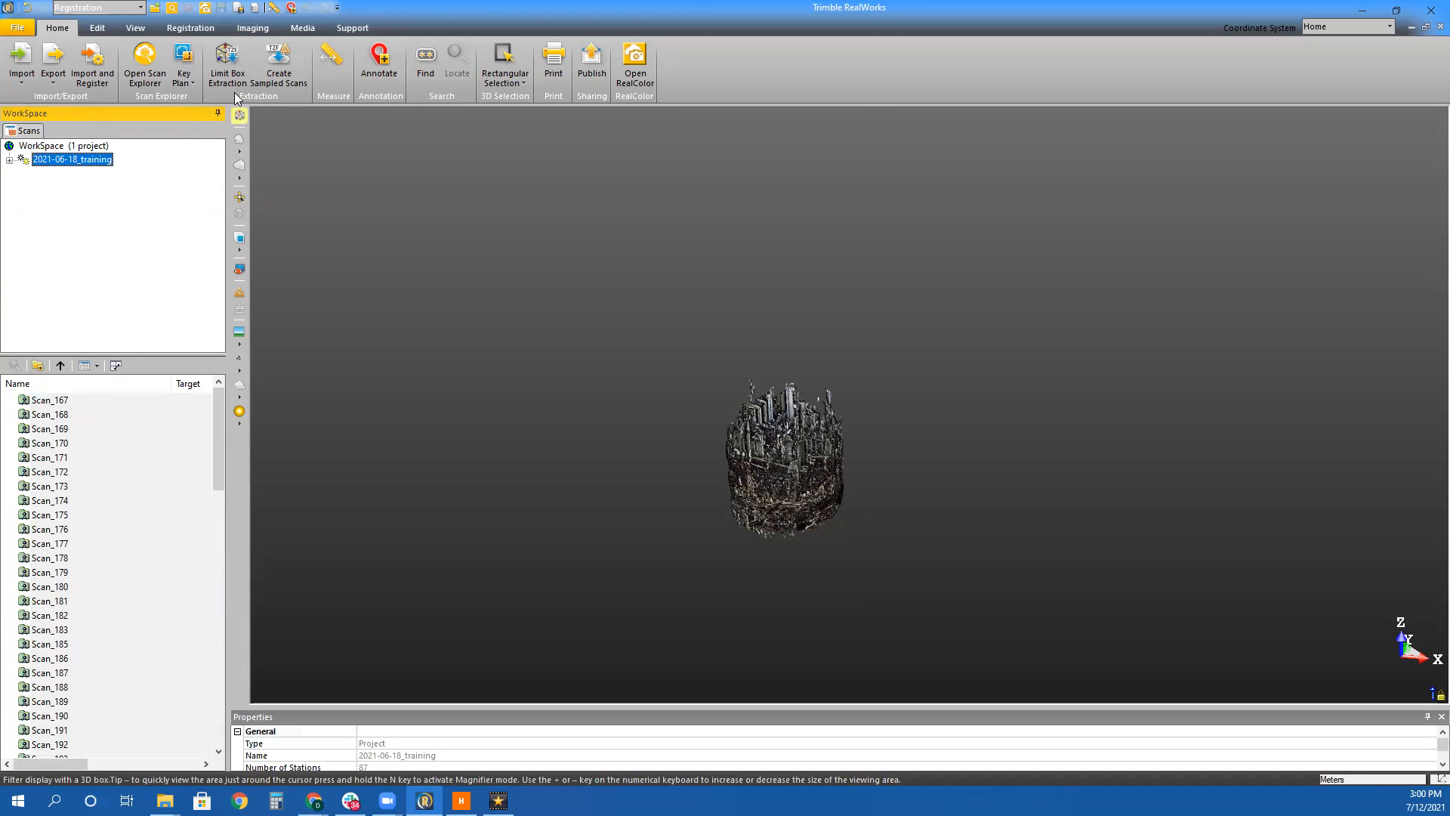
left_click(189, 29)
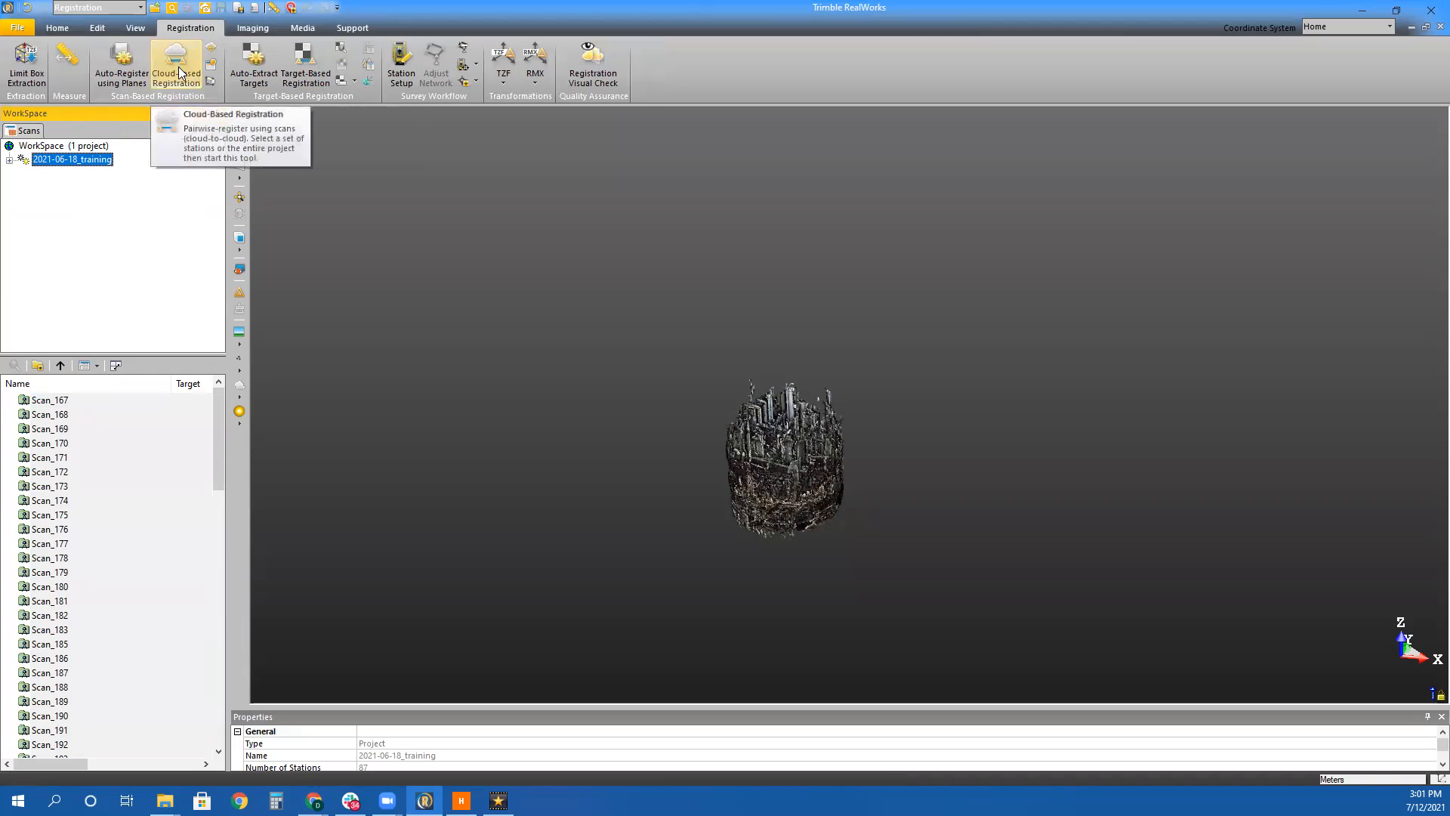
left_click(89, 147)
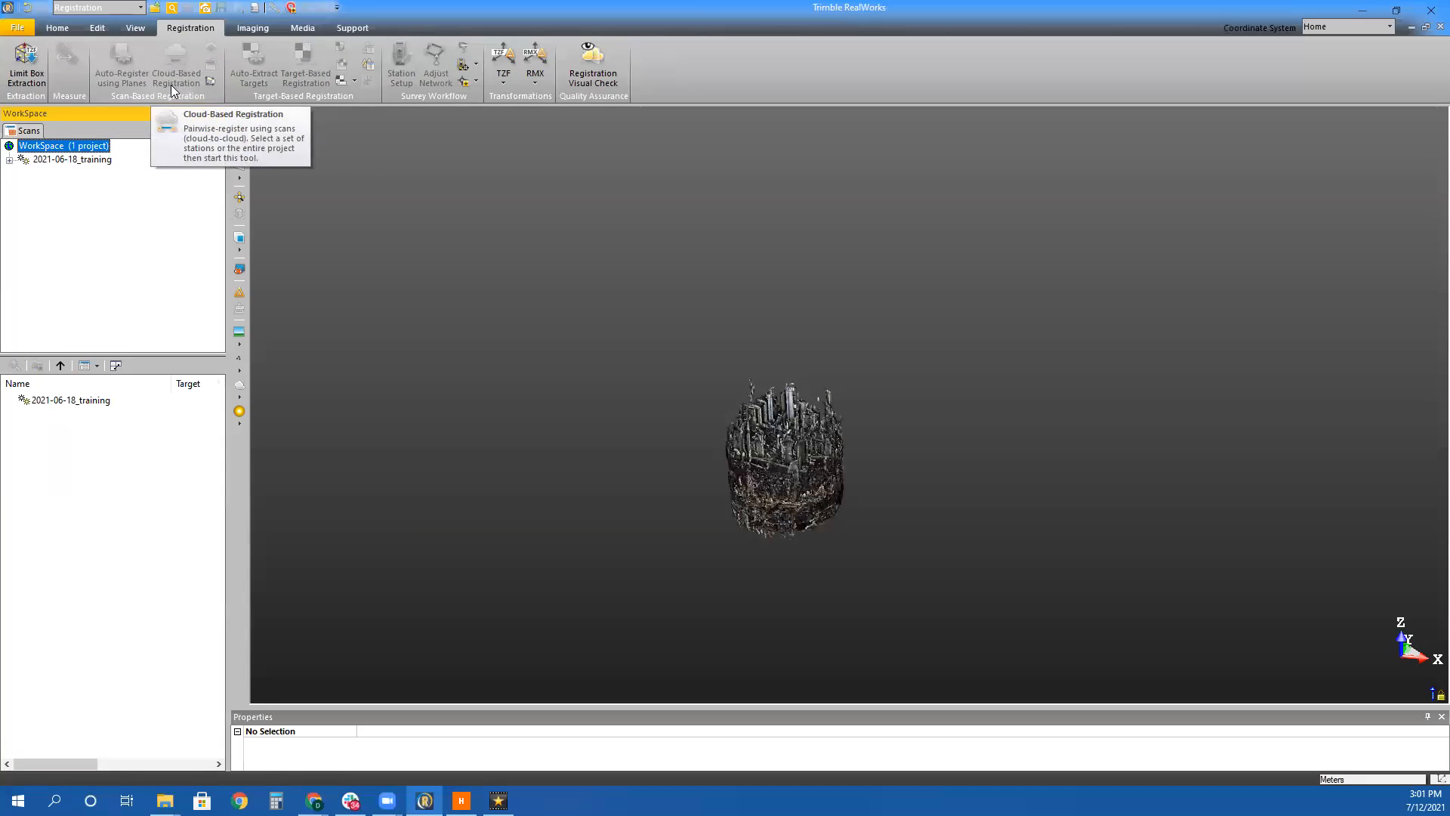
left_click(94, 161)
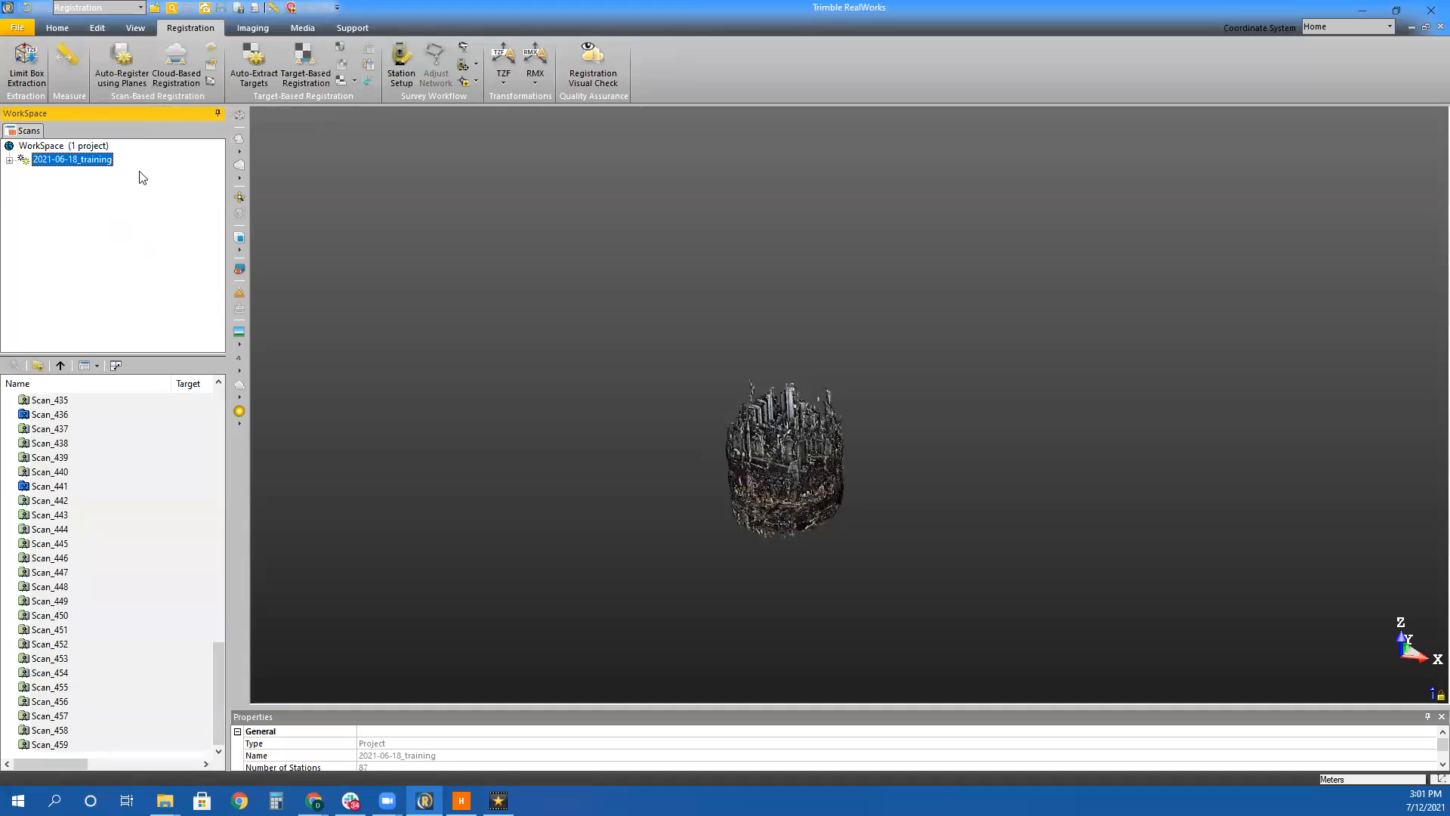
left_click(176, 65)
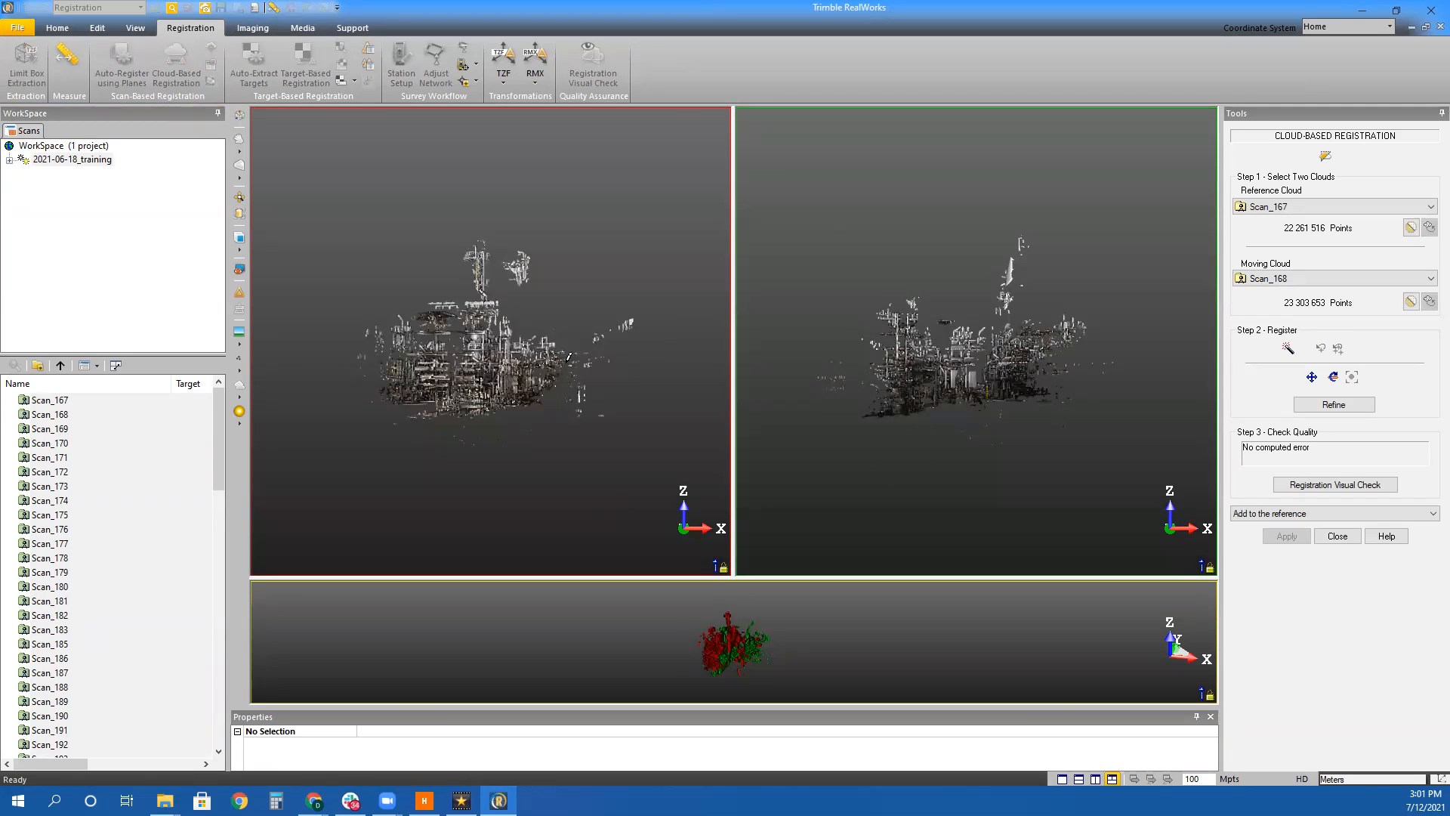
Register moving cloud Scan_168 to reference cloud Scan_167 by picking the same point on the small box beside the vessel in both clouds
scroll(477, 367, "up", 5)
left_click_drag(477, 367, 650, 376)
left_click_drag(402, 484, 443, 442)
left_click_drag(668, 443, 491, 423)
left_click_drag(950, 387, 997, 491)
middle_click_drag(926, 278, 891, 502)
scroll(891, 501, "up", 5)
left_click_drag(948, 493, 990, 492)
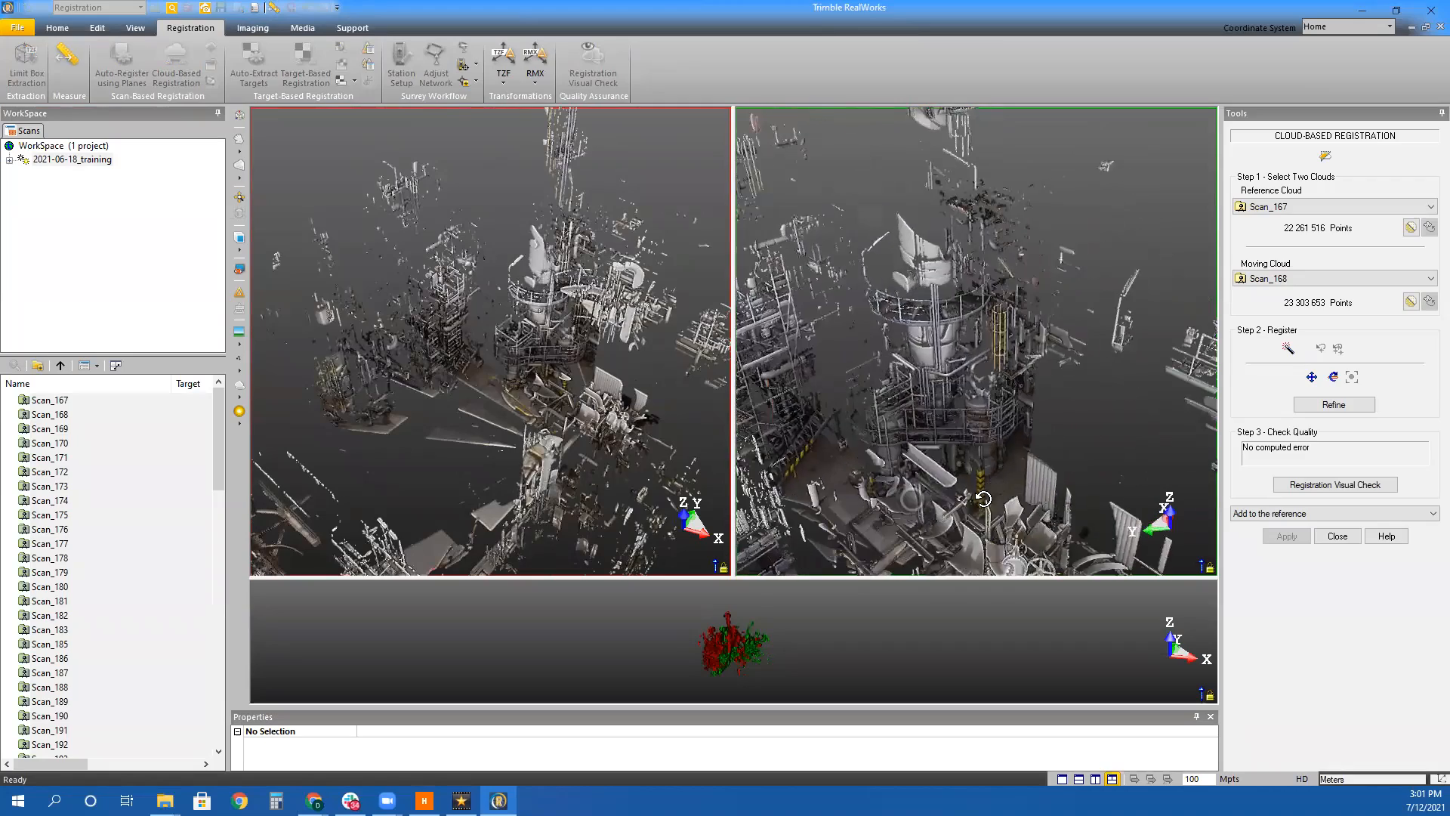
middle_click_drag(990, 493, 975, 521)
scroll(561, 387, "up", 4)
scroll(562, 388, "up", 2)
left_click_drag(658, 355, 583, 338)
middle_click_drag(583, 338, 428, 499)
scroll(559, 331, "up", 3)
left_click_drag(558, 330, 594, 341)
middle_click_drag(594, 342, 525, 416)
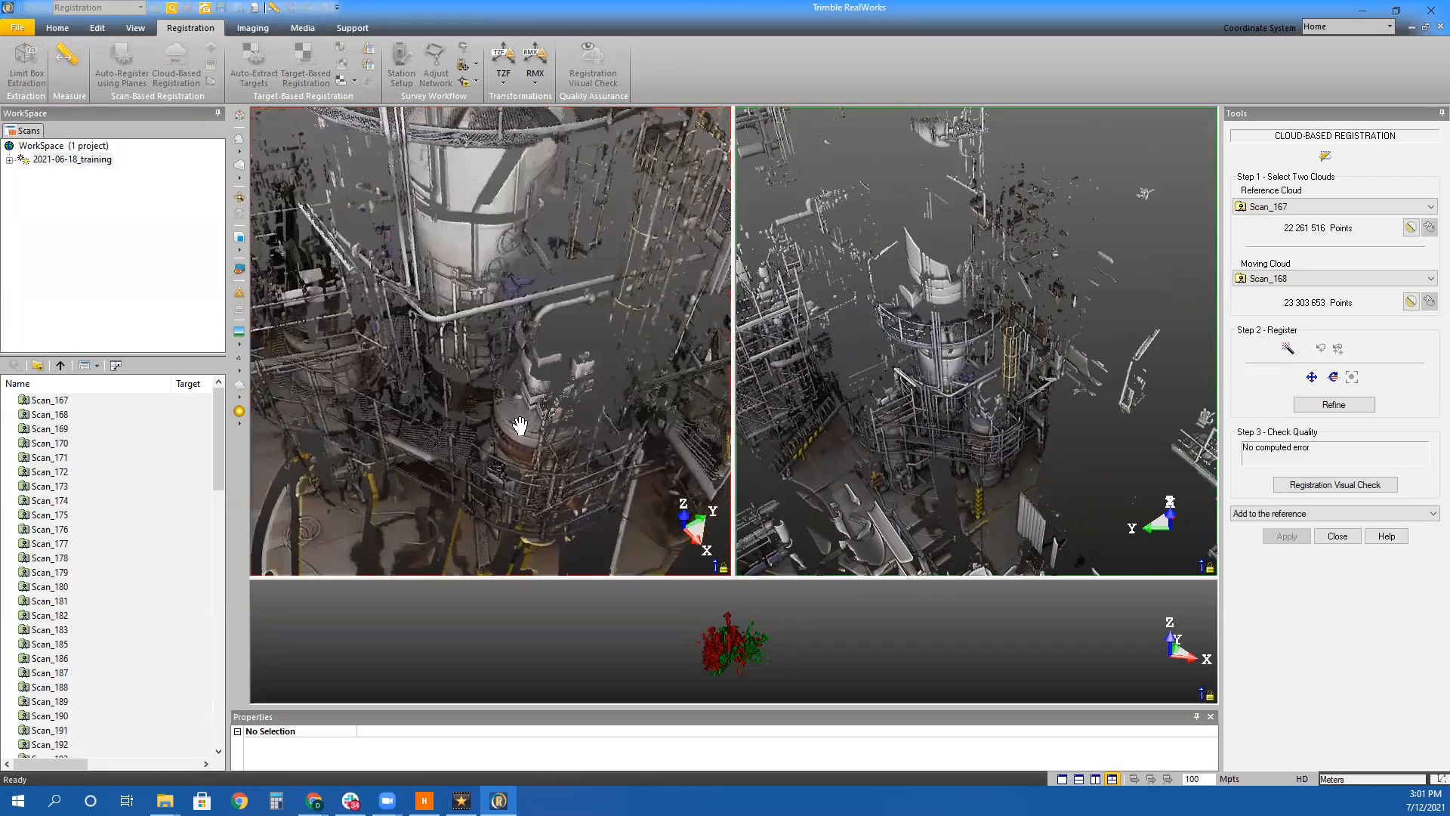
scroll(959, 382, "up", 4)
left_click_drag(958, 374, 948, 408)
middle_click_drag(948, 408, 941, 344)
scroll(959, 378, "down", 5)
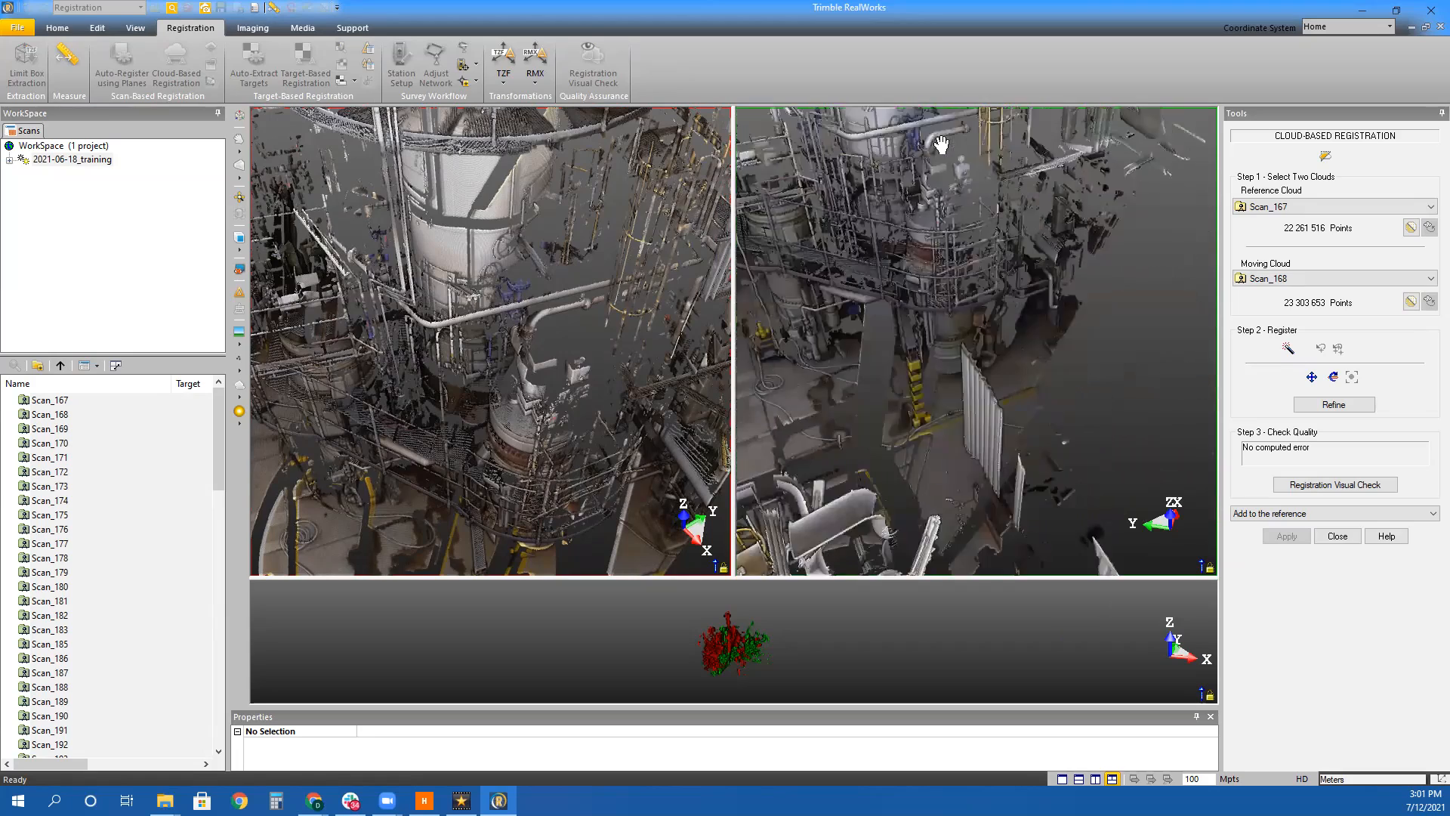
left_click_drag(983, 403, 950, 521)
scroll(967, 431, "up", 6)
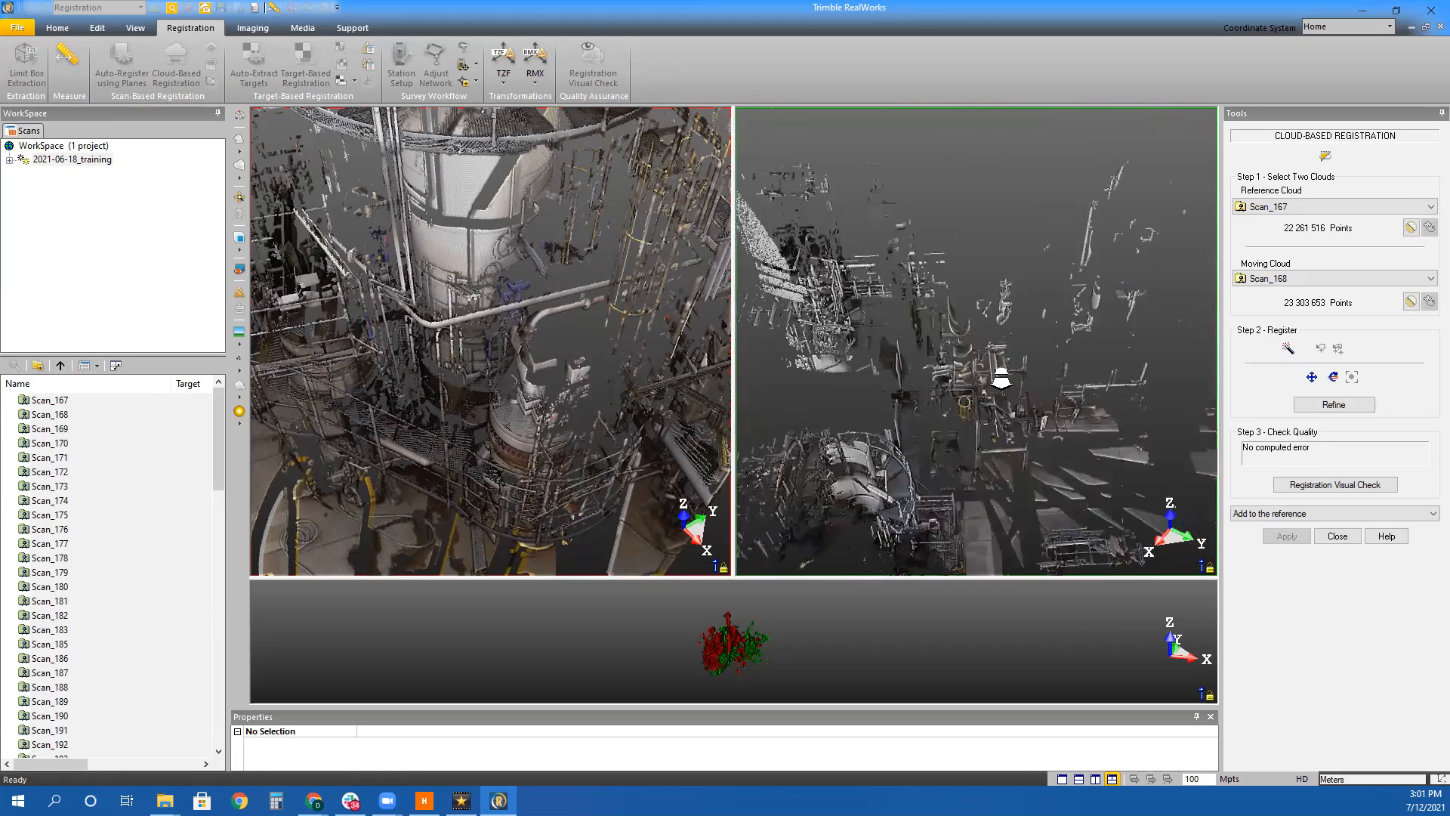
scroll(1054, 462, "down", 5)
left_click_drag(1032, 405, 863, 464)
scroll(1072, 349, "up", 6)
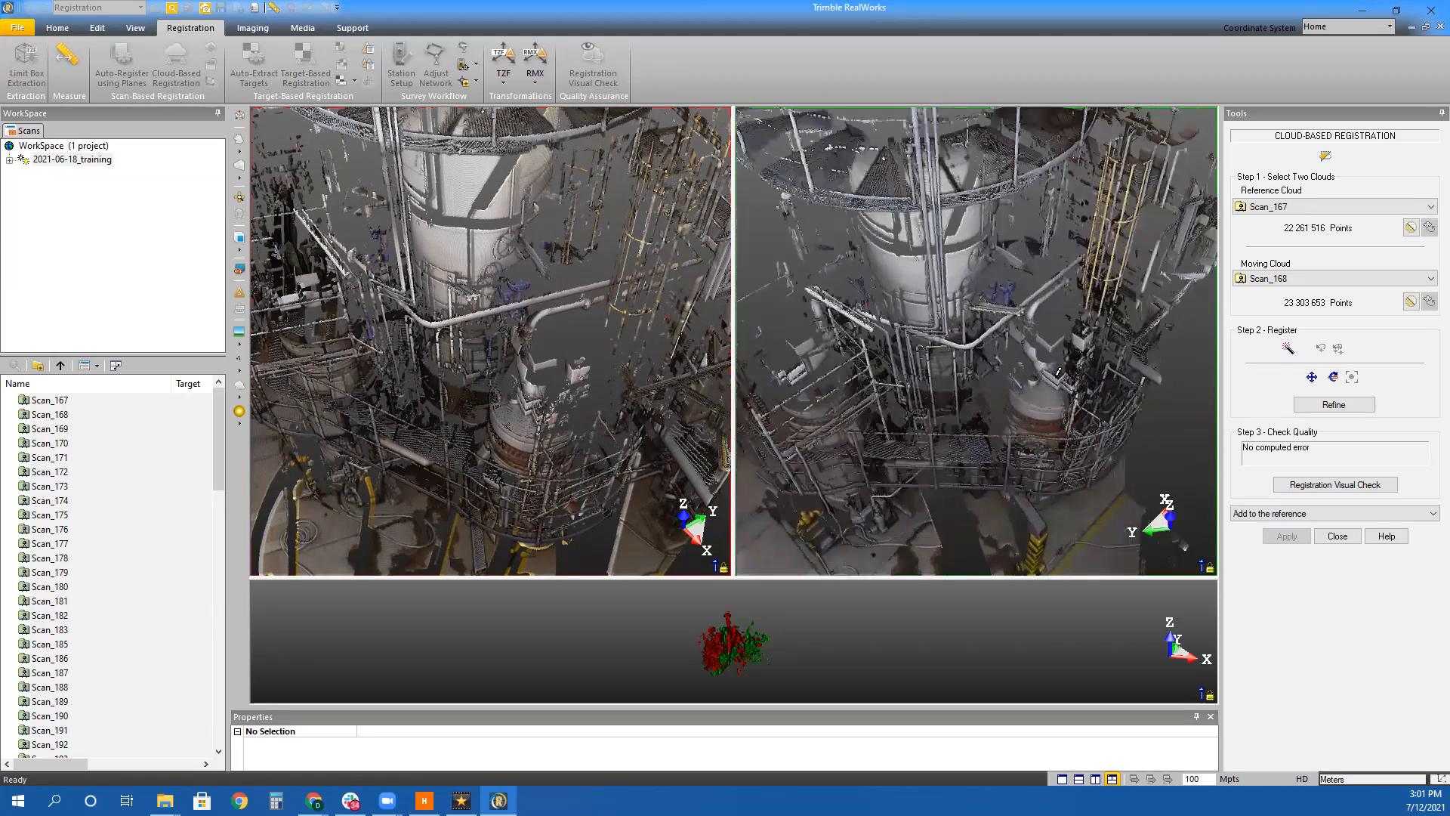
scroll(509, 369, "up", 4)
scroll(529, 389, "down", 3)
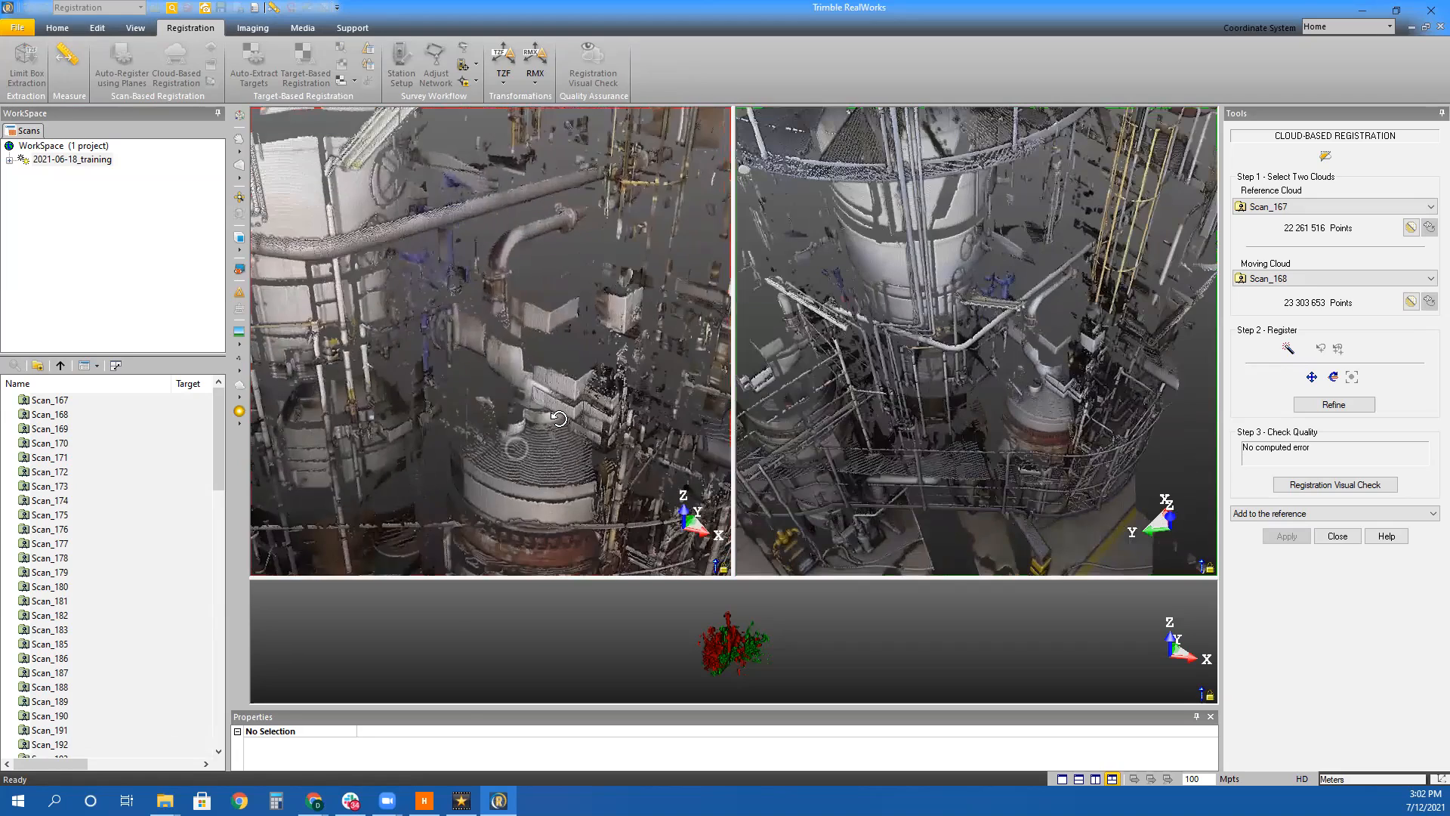
left_click_drag(1077, 388, 794, 341)
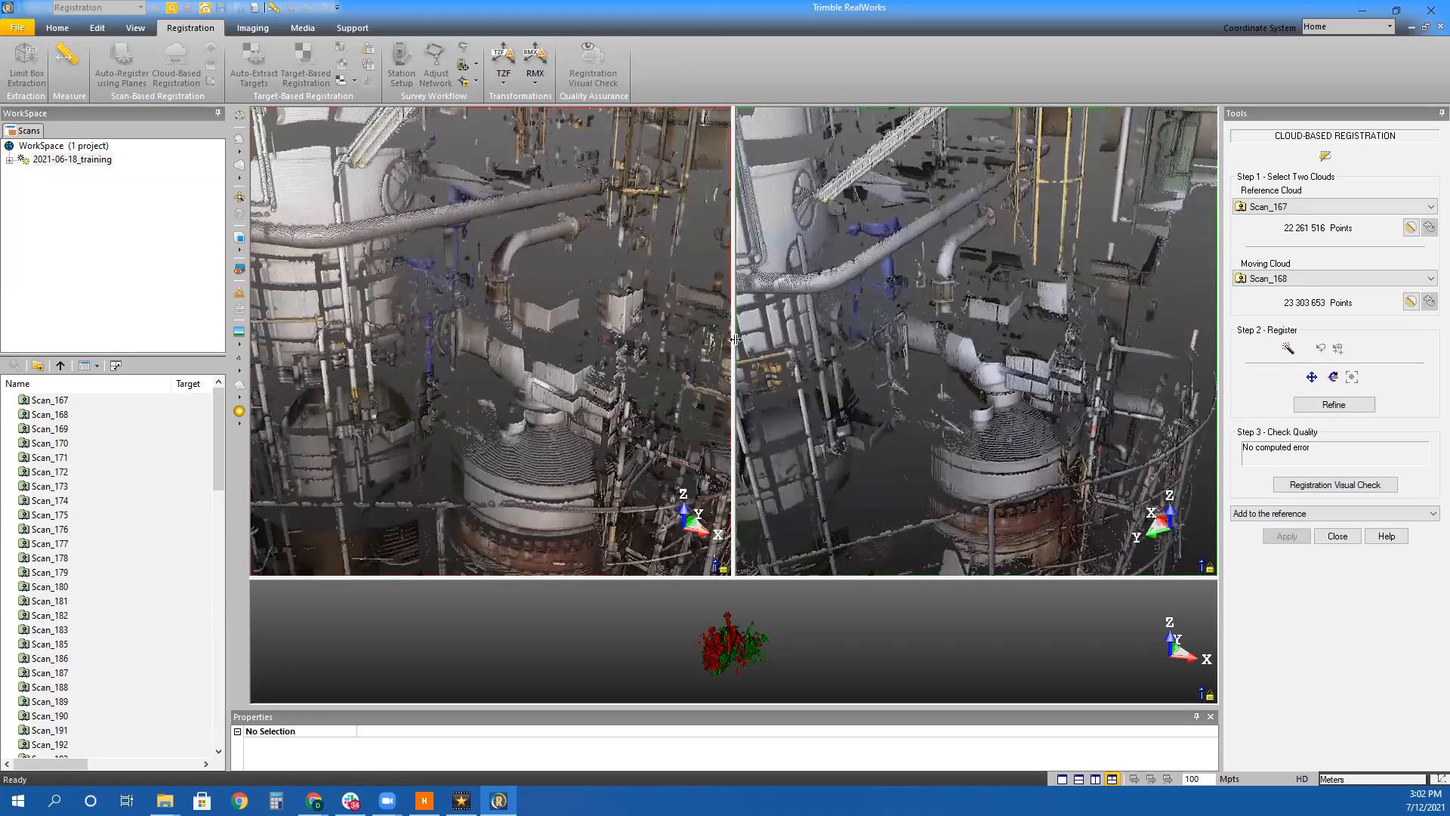
left_click(1052, 293)
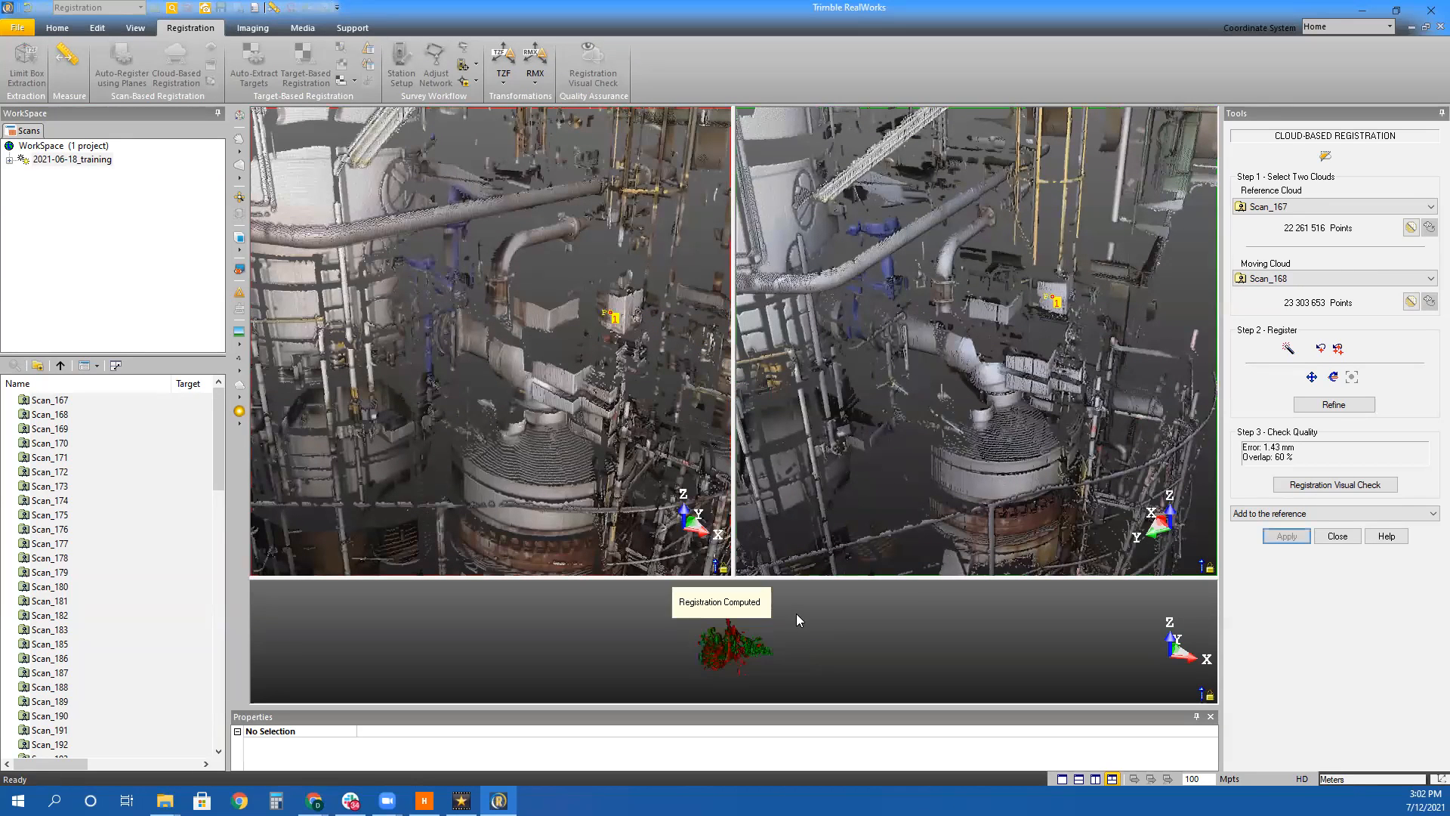
scroll(717, 474, "up", 5)
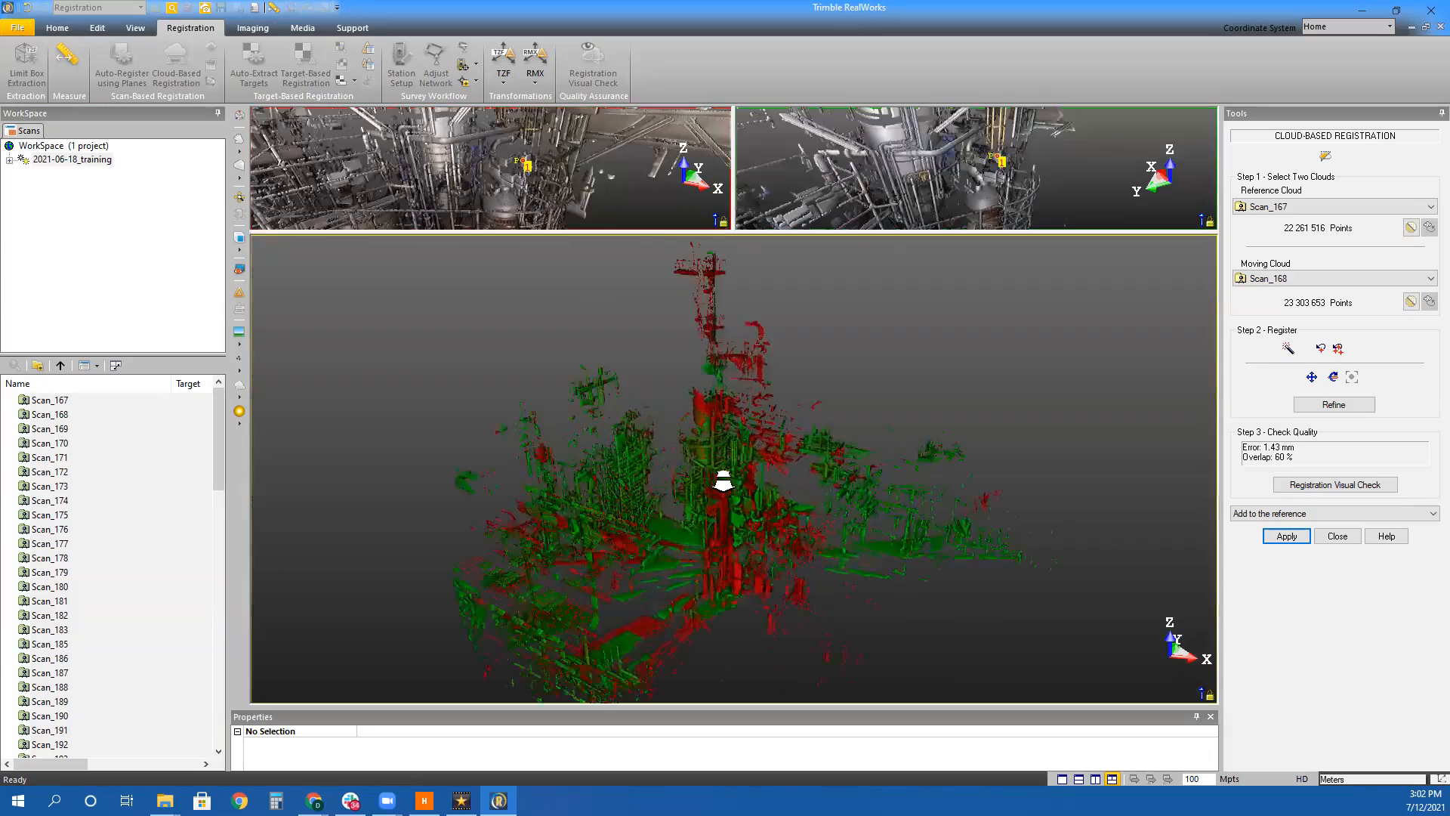
left_click_drag(788, 516, 831, 423)
Examine the available reference clouds and the project's station list through Scan_459 to find a suitable pair to register
left_click(1323, 208)
scroll(1304, 310, "down", 8)
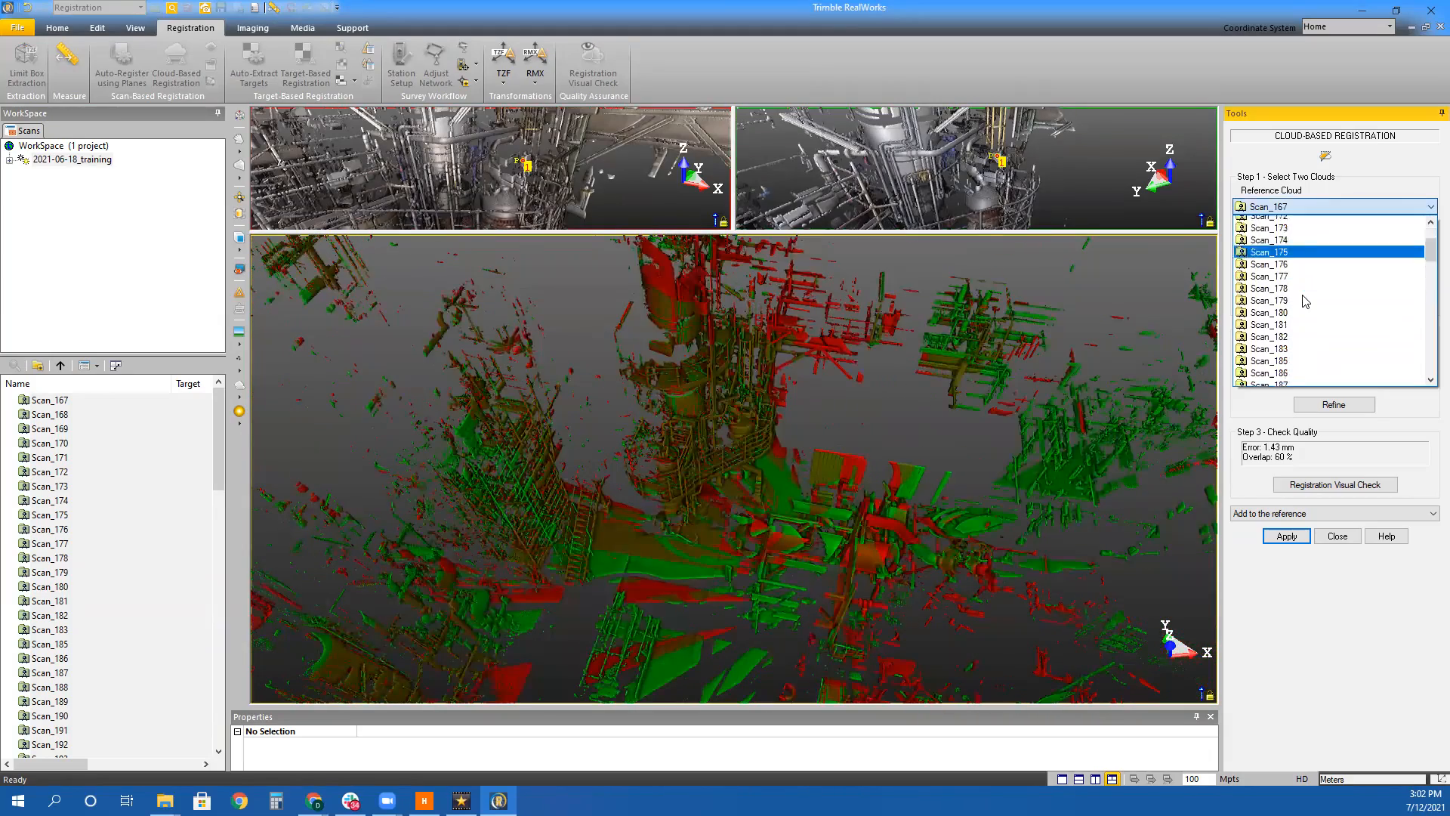
scroll(1311, 336, "down", 20)
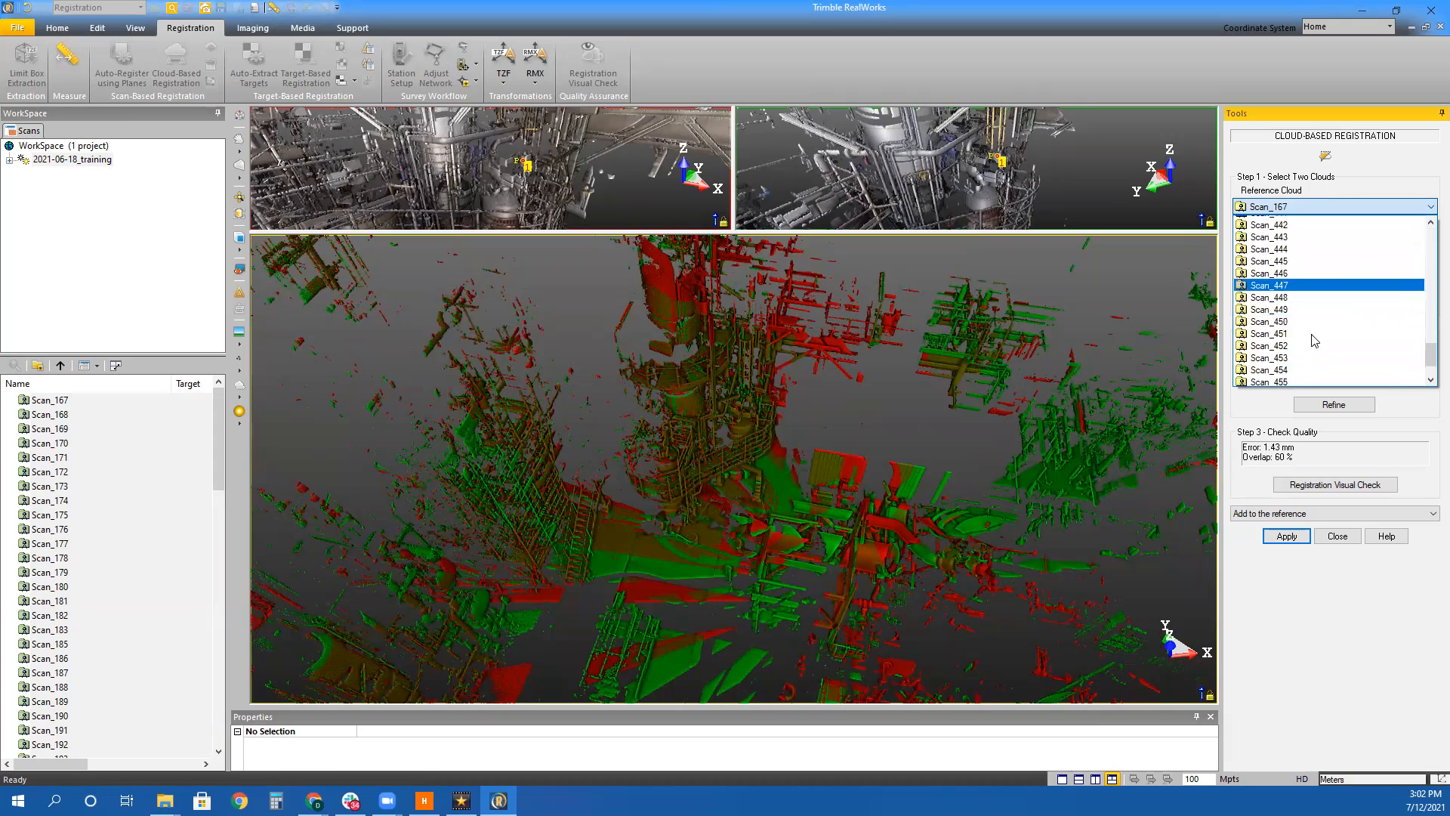
scroll(1314, 348, "up", 4)
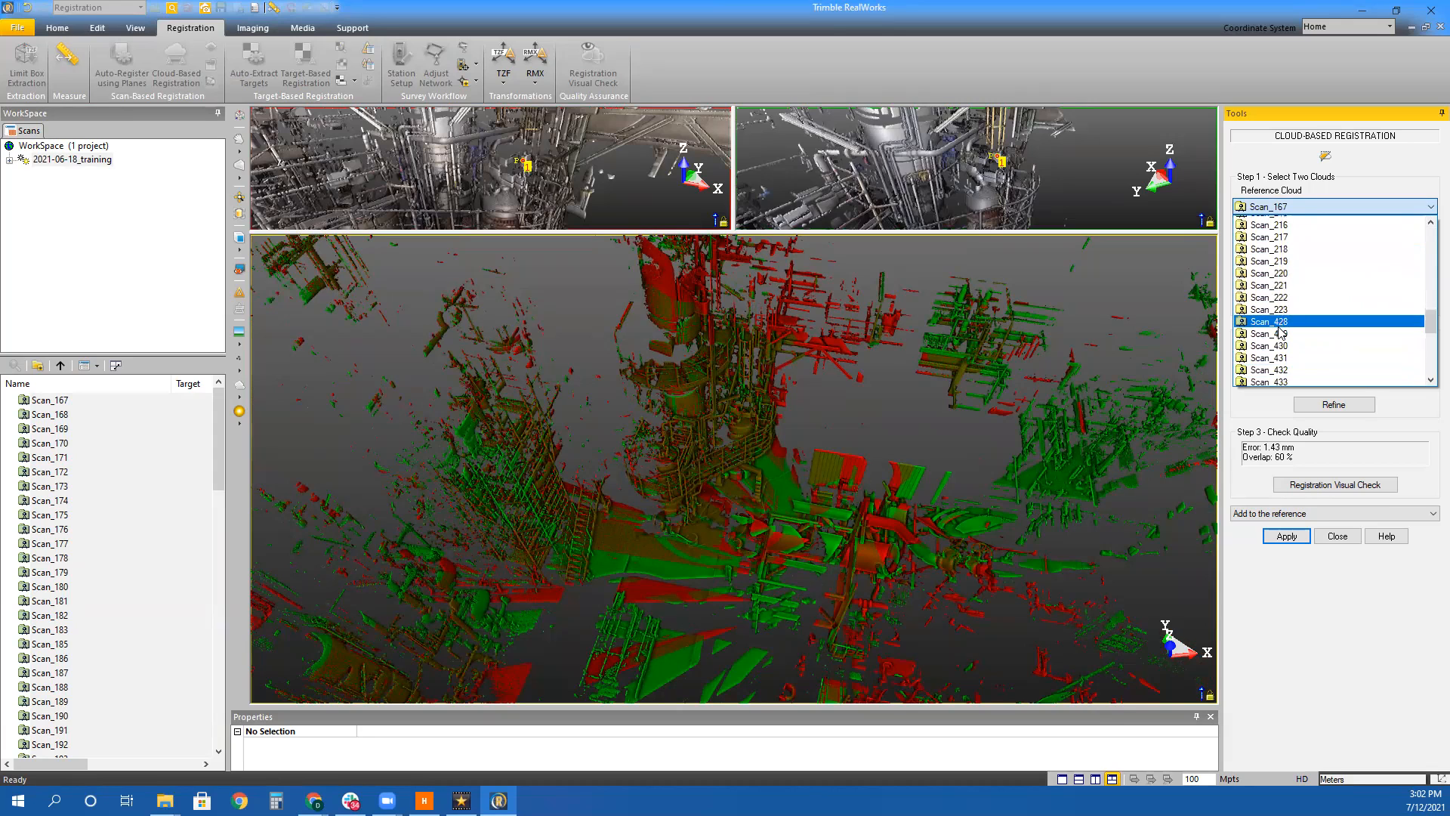
scroll(1282, 330, "down", 1)
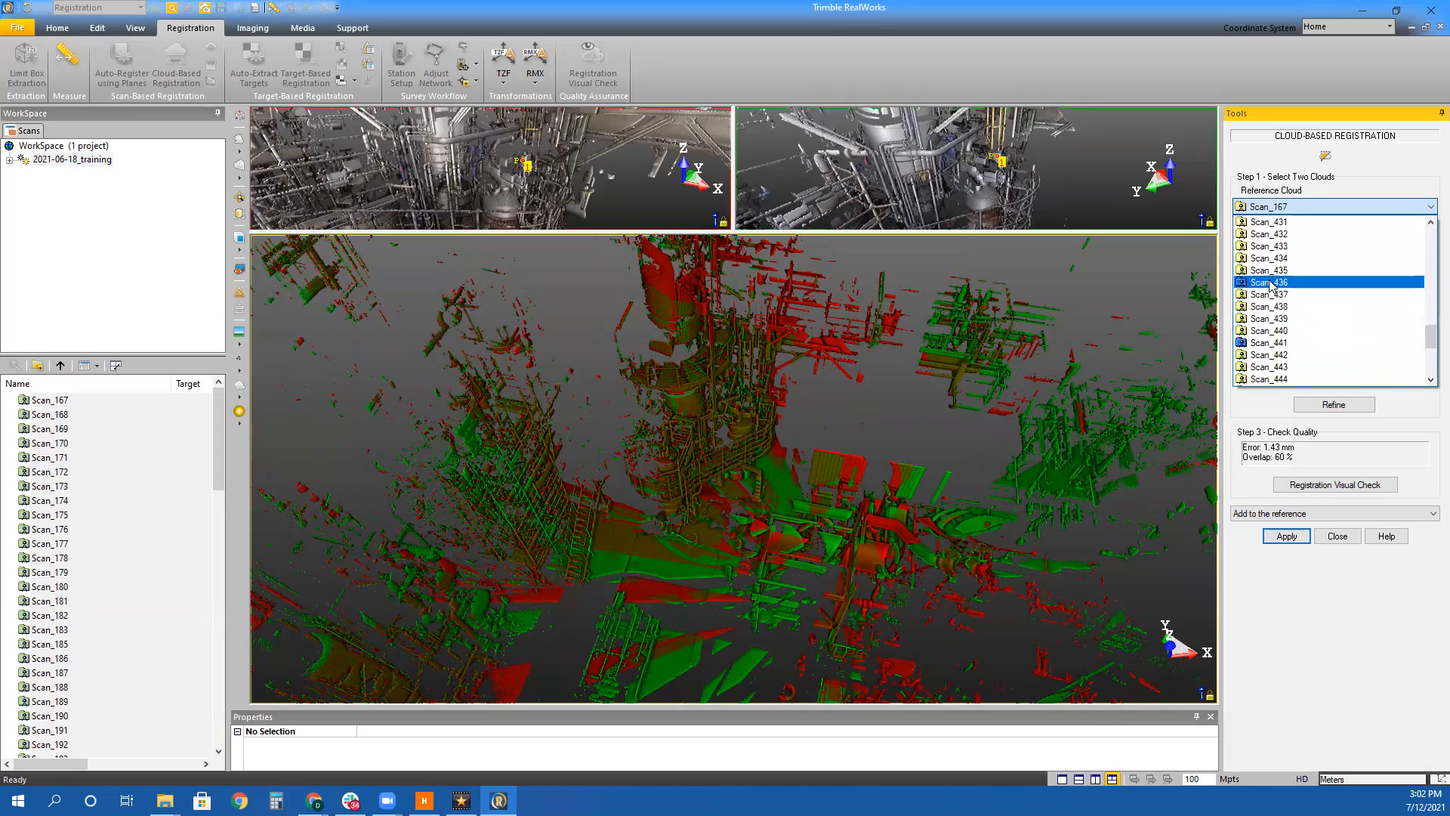
left_click_drag(1427, 343, 1428, 363)
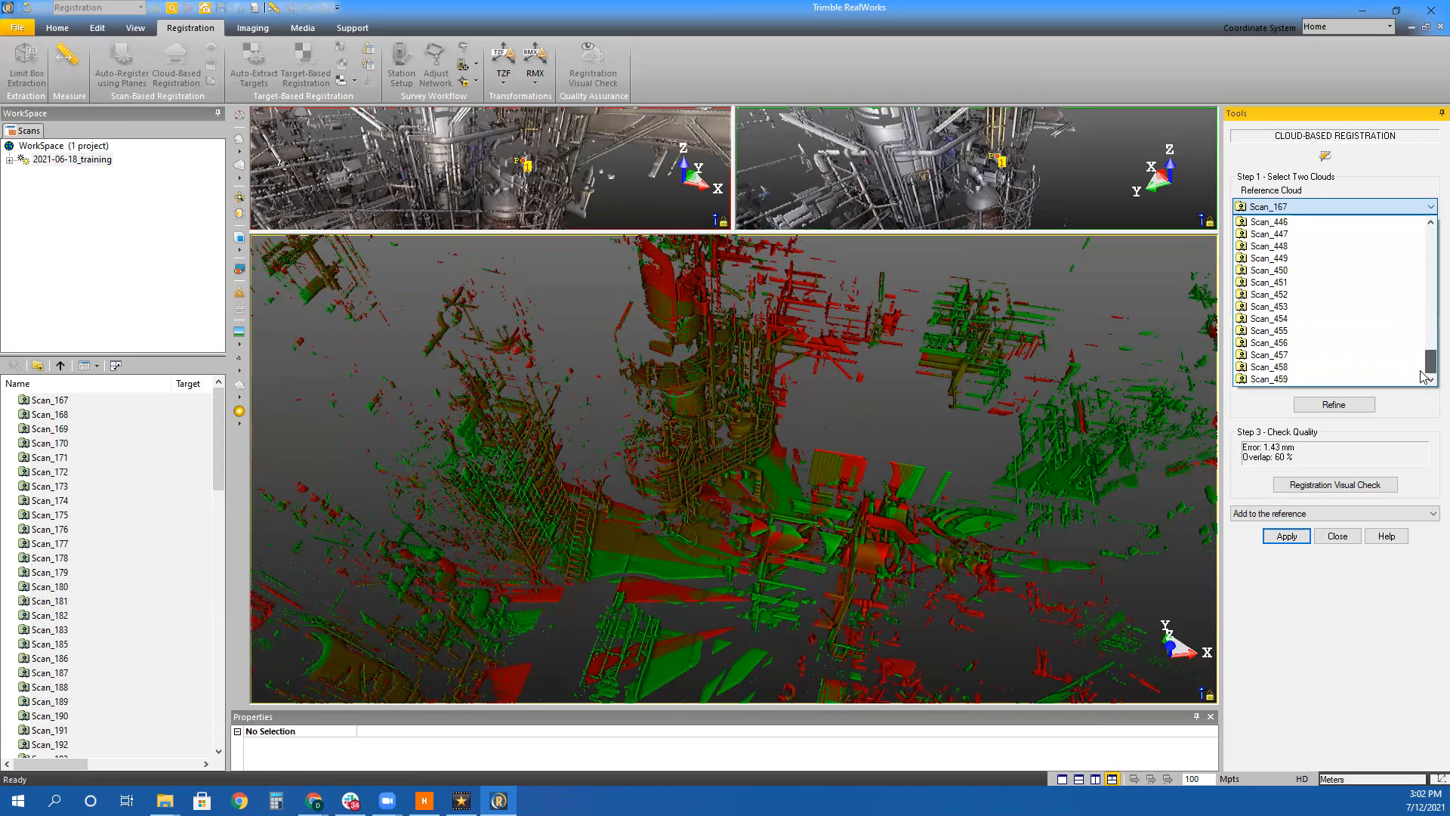
left_click(222, 451)
left_click(205, 529)
left_click_drag(219, 462, 221, 691)
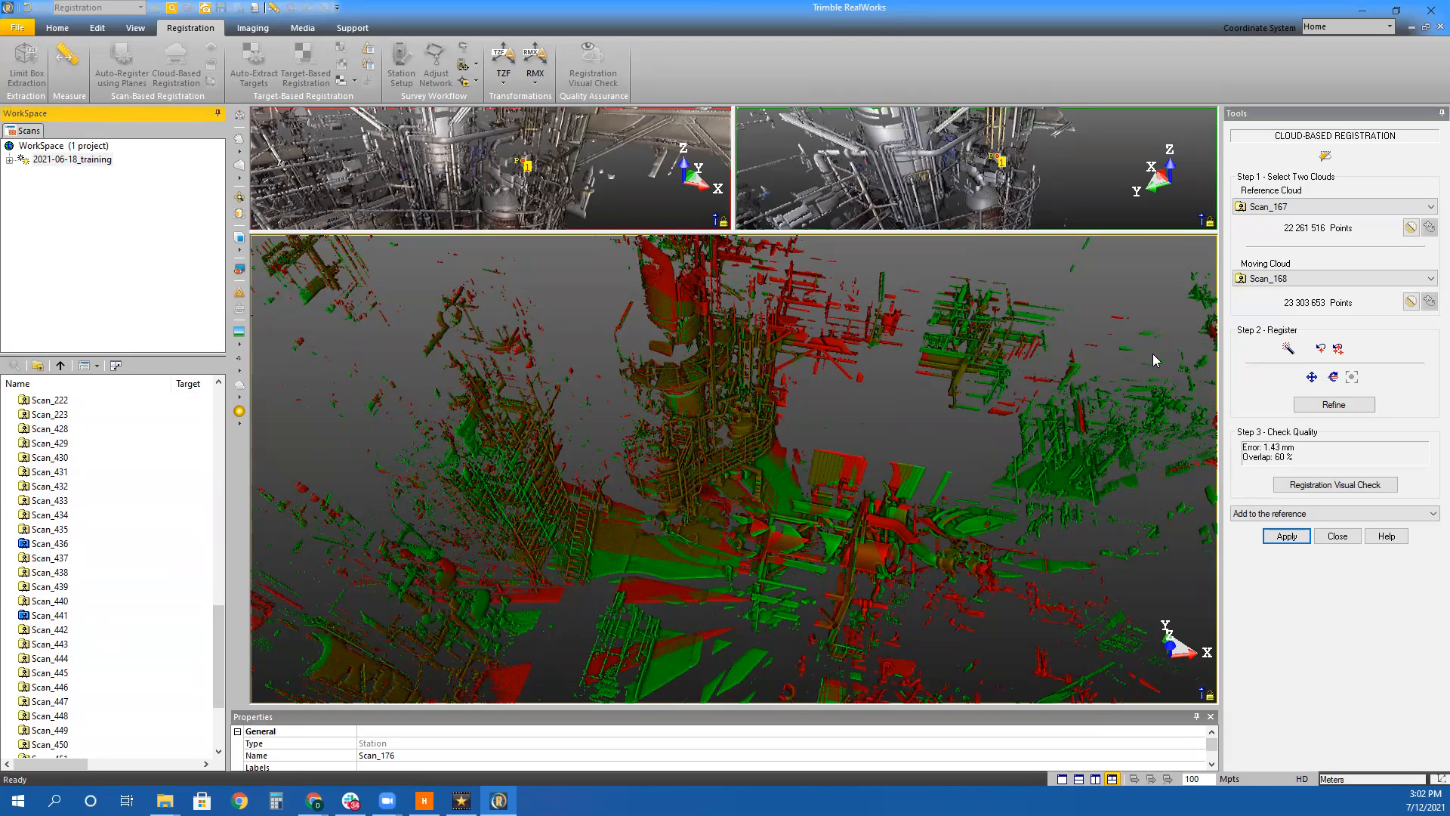
Set Scan_436 as the reference cloud and Scan_437 as the moving cloud
left_click(1310, 207)
scroll(1314, 336, "down", 4)
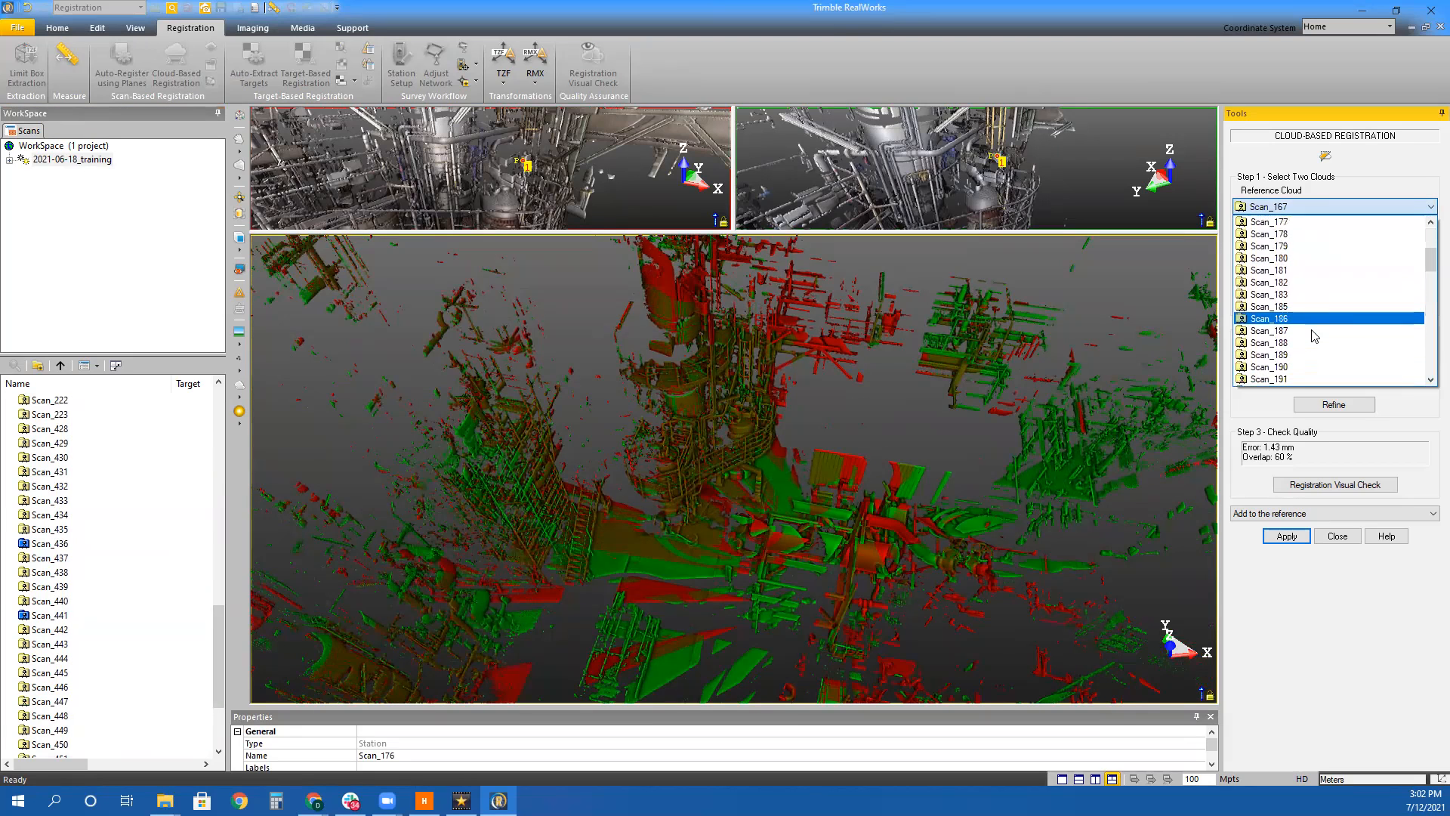
scroll(1315, 336, "down", 5)
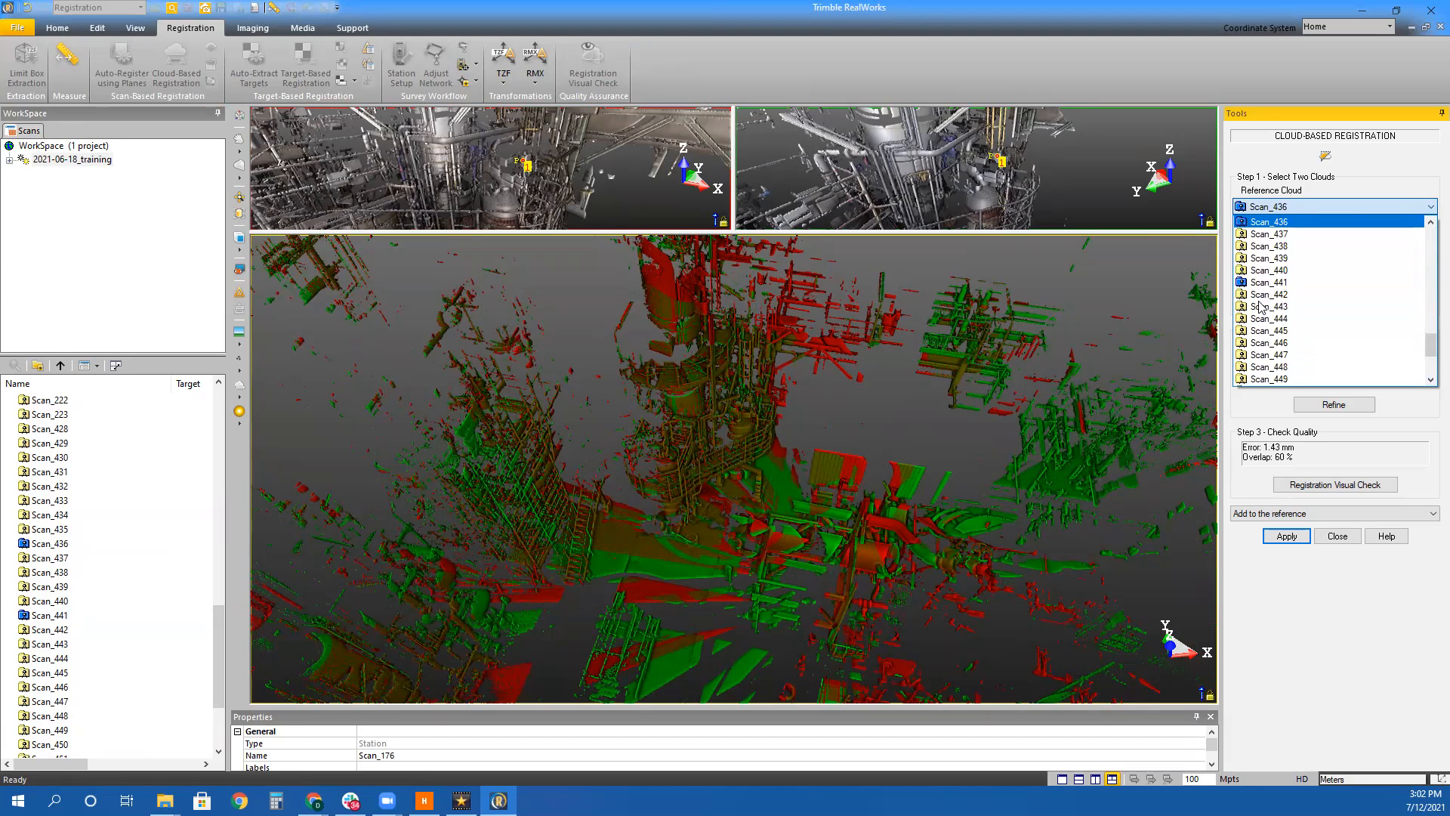
left_click(1269, 221)
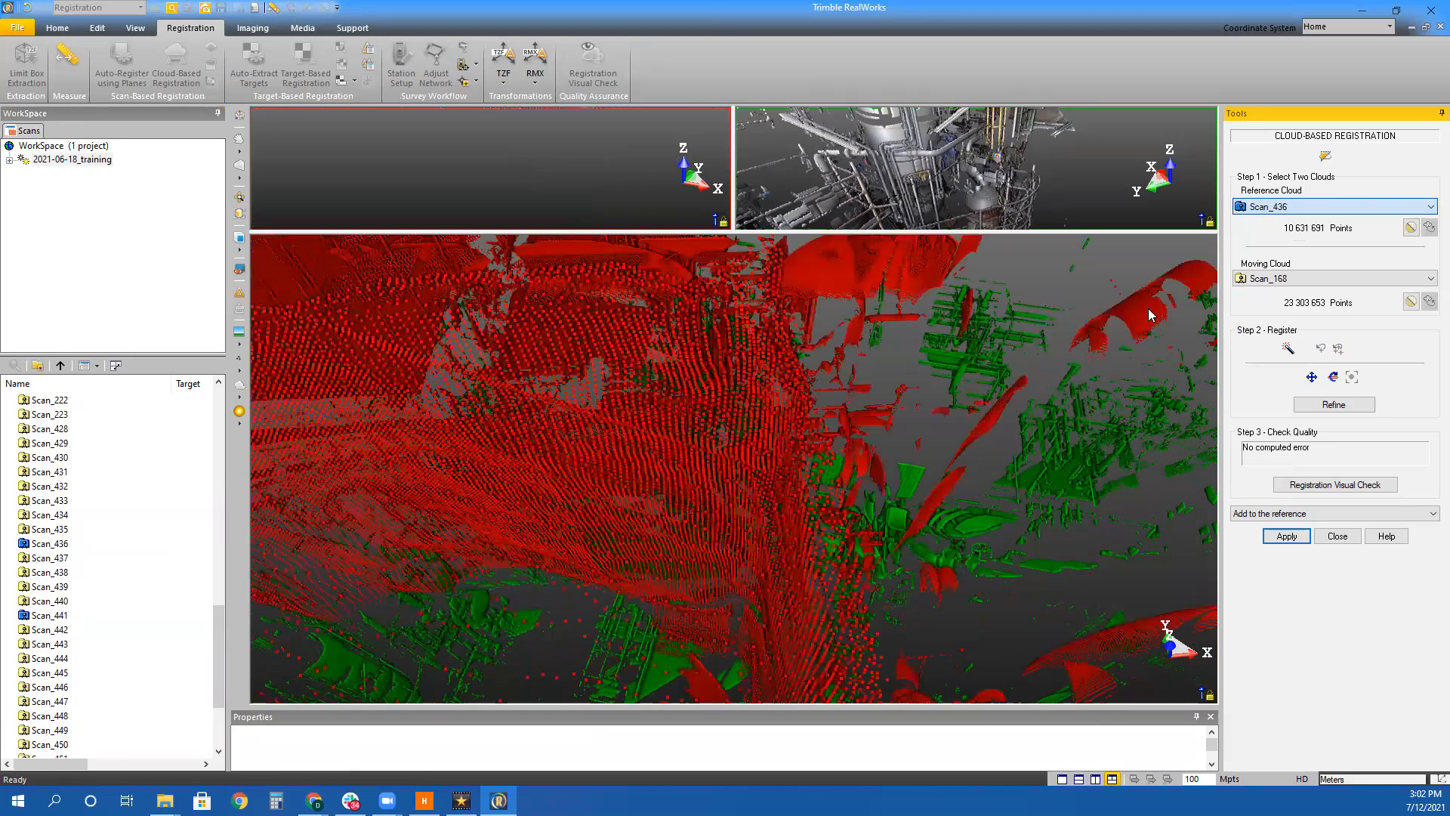
left_click(1307, 278)
left_click_drag(1430, 309, 1430, 412)
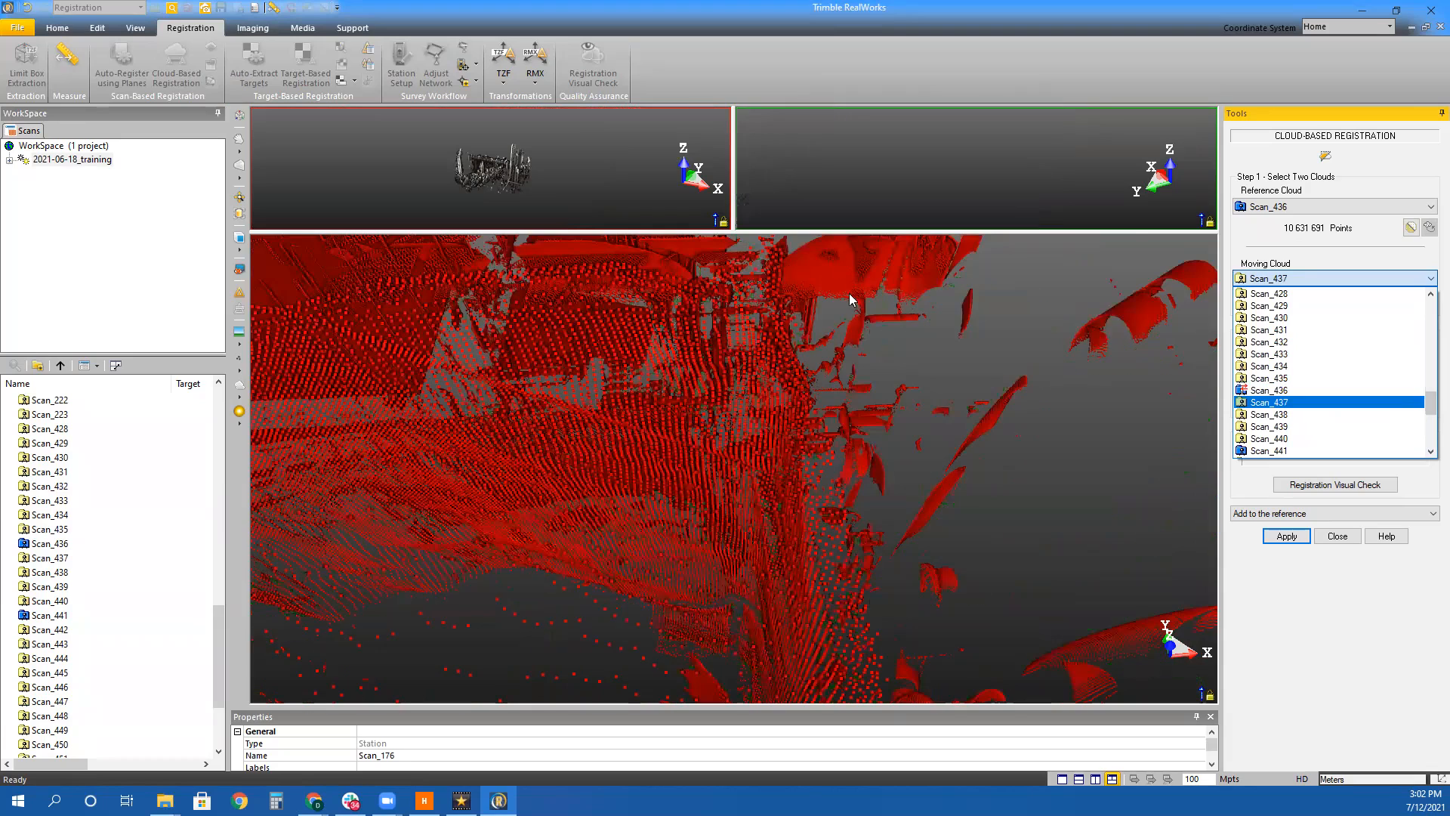
left_click(852, 411)
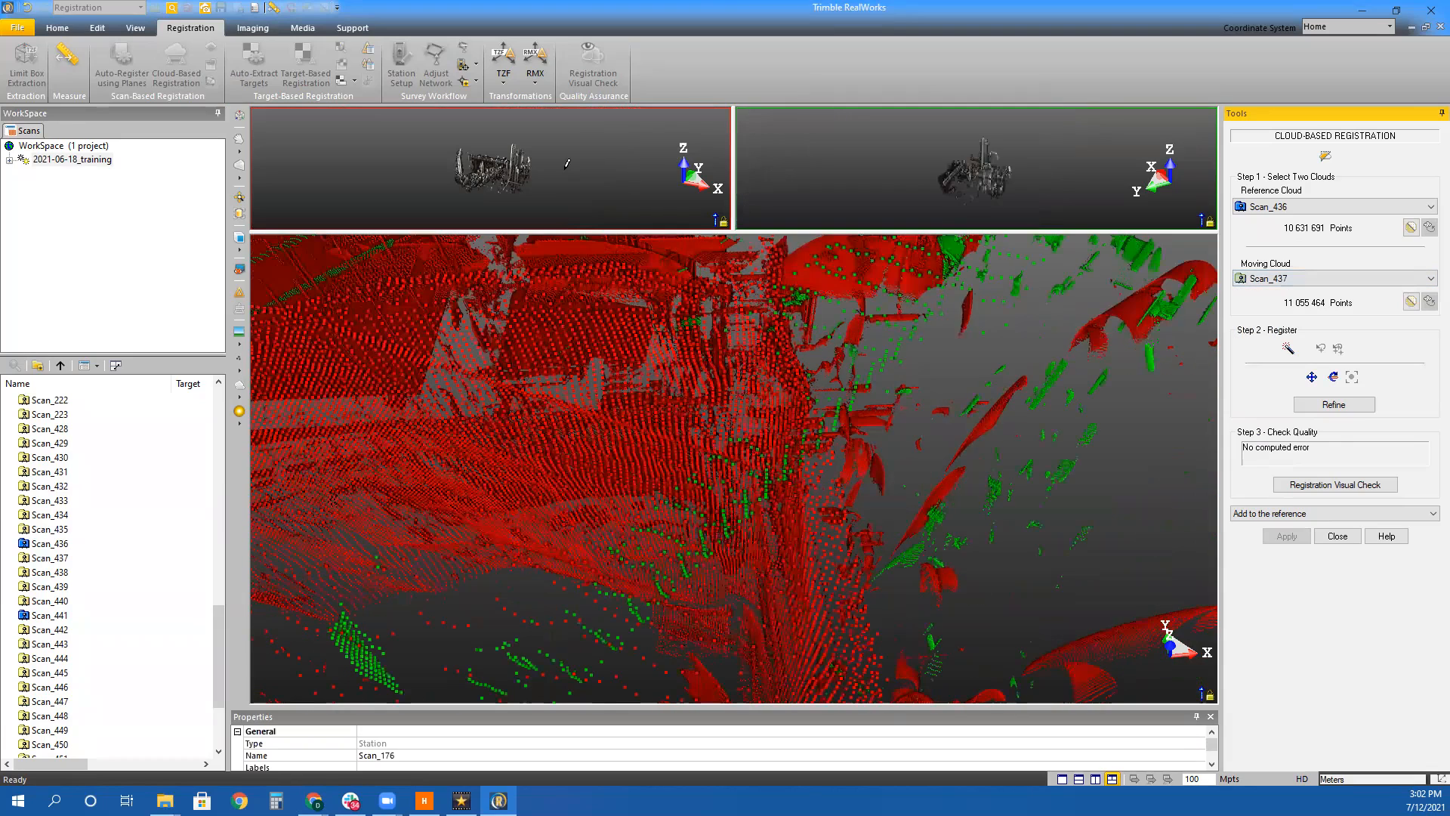
Try to register Scan_437 to Scan_436 by picking a point on the red box by the walkway in both clouds
scroll(519, 351, "up", 5)
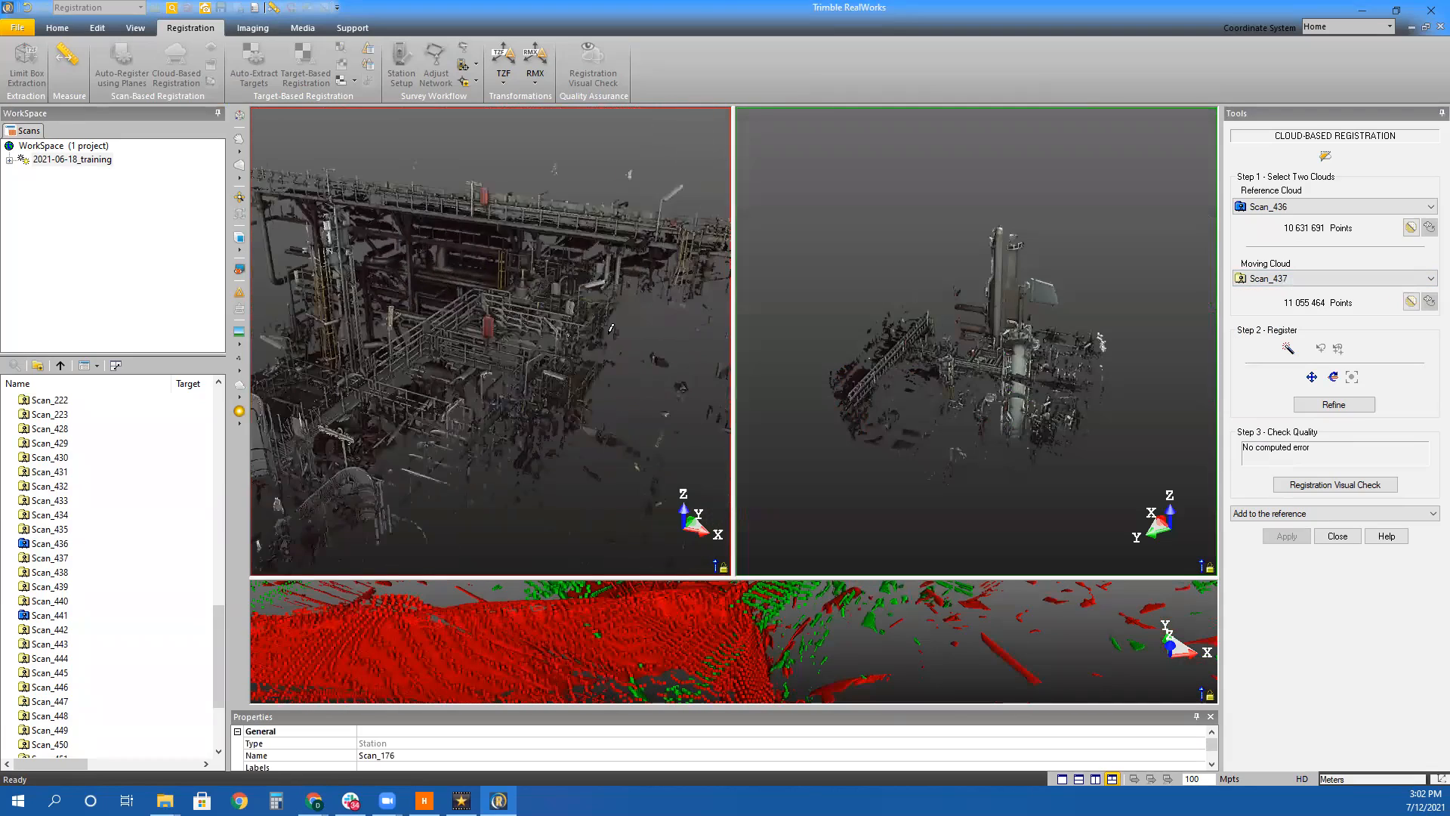
left_click_drag(466, 335, 438, 414)
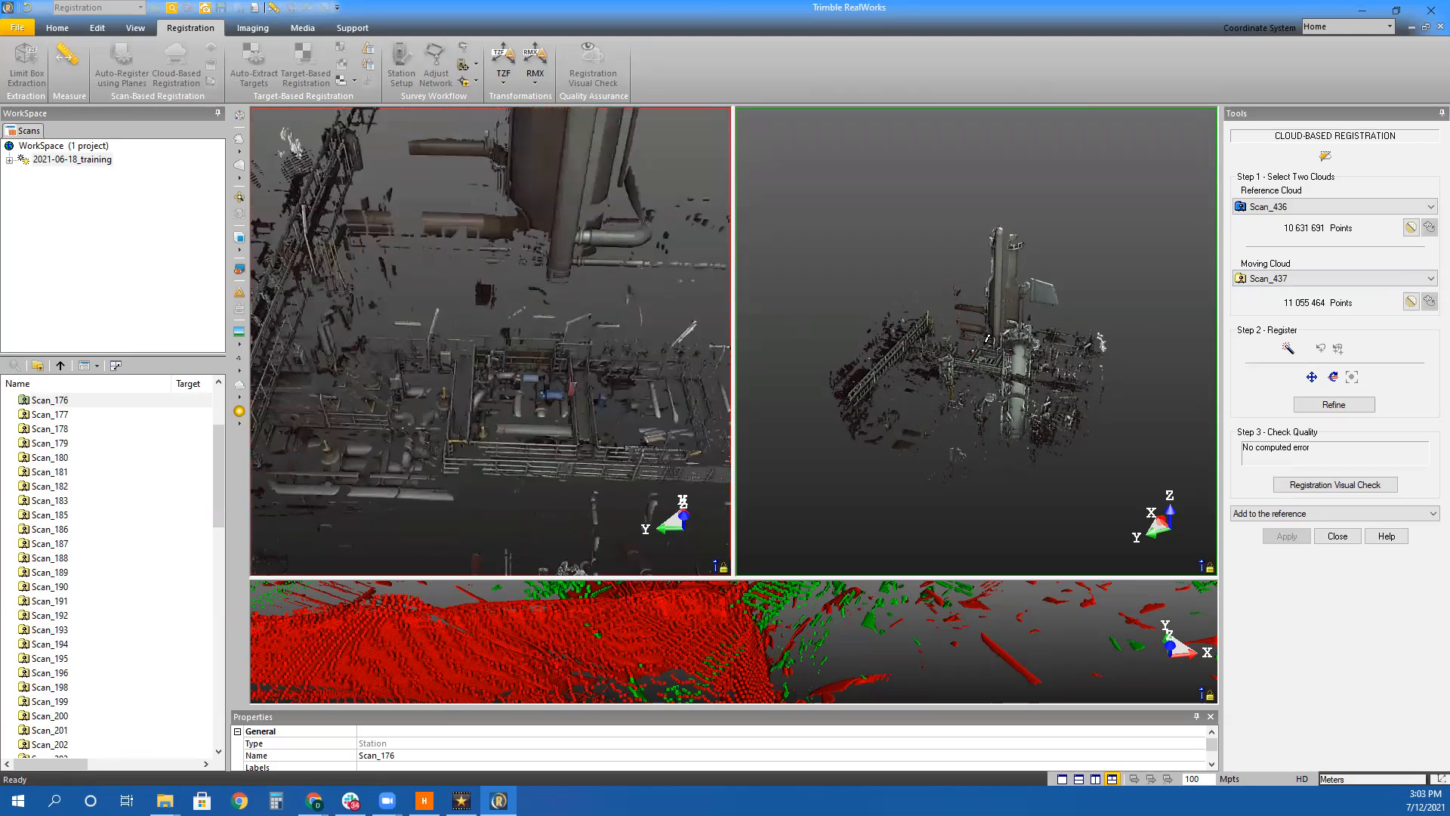
left_click_drag(997, 356, 1040, 355)
scroll(987, 372, "up", 6)
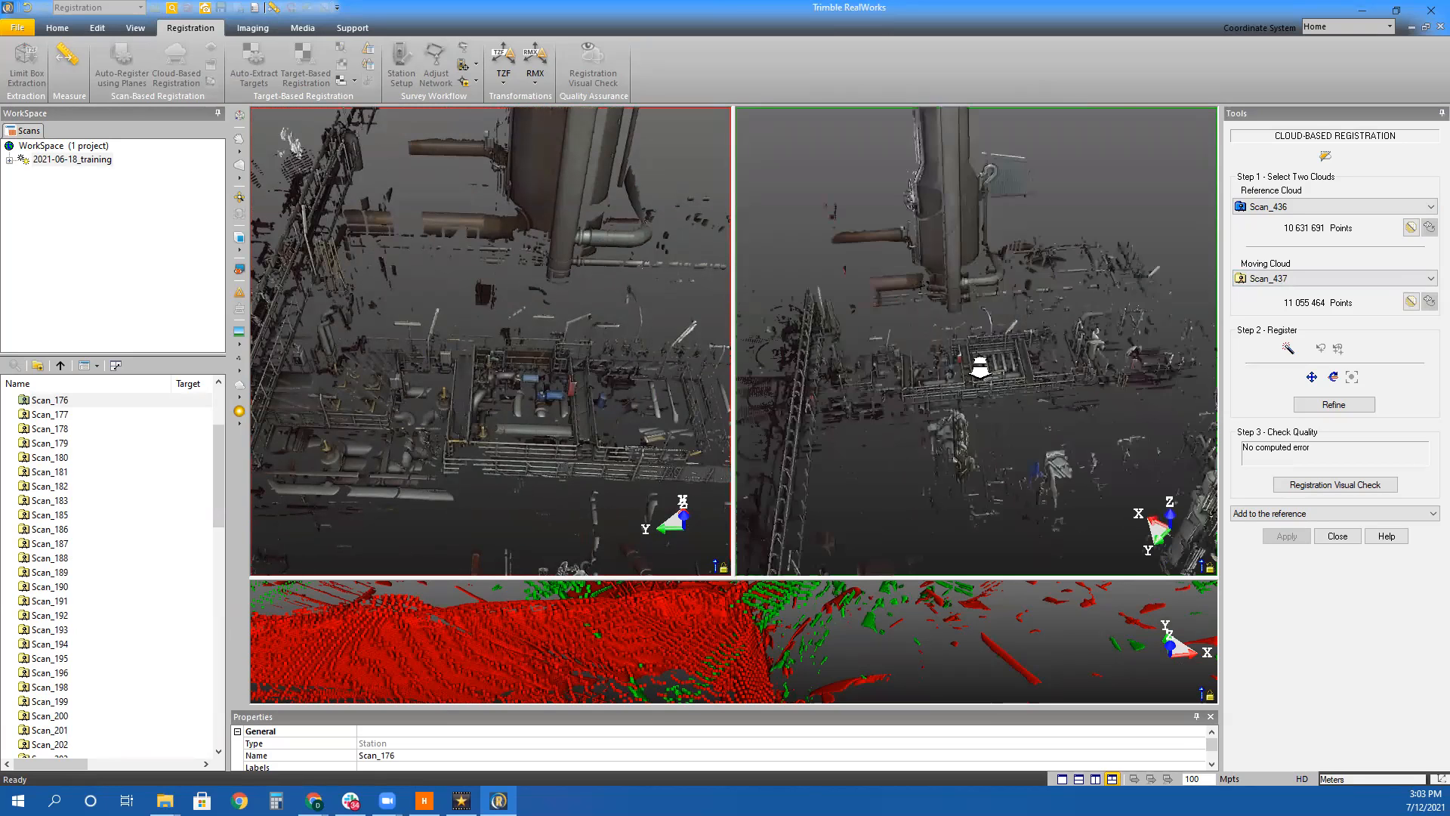
scroll(959, 361, "up", 5)
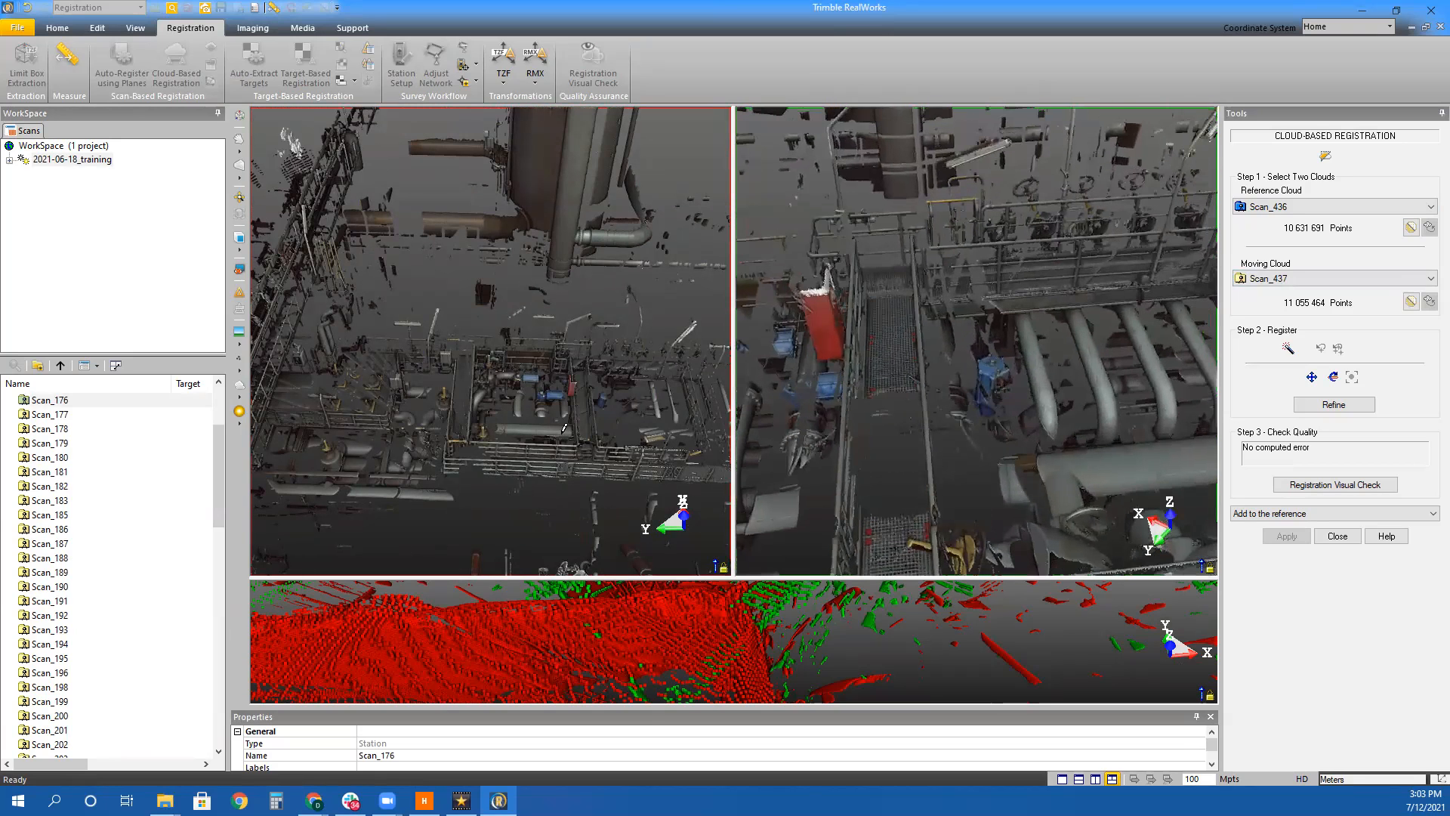
scroll(663, 375, "up", 3)
middle_click_drag(1137, 365, 963, 434)
scroll(923, 388, "down", 3)
scroll(557, 372, "up", 3)
middle_click_drag(694, 351, 573, 408)
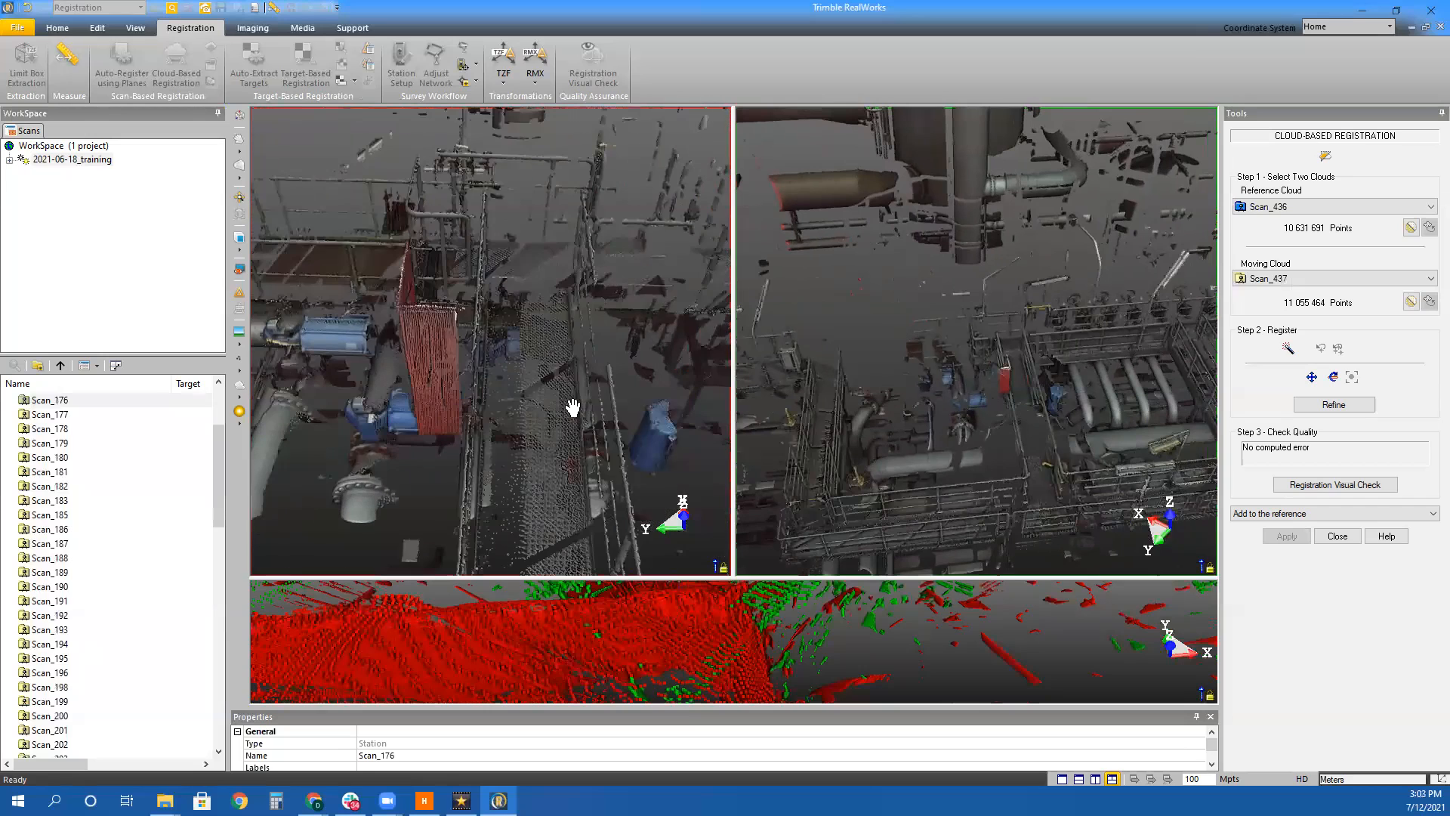
scroll(1062, 394, "up", 5)
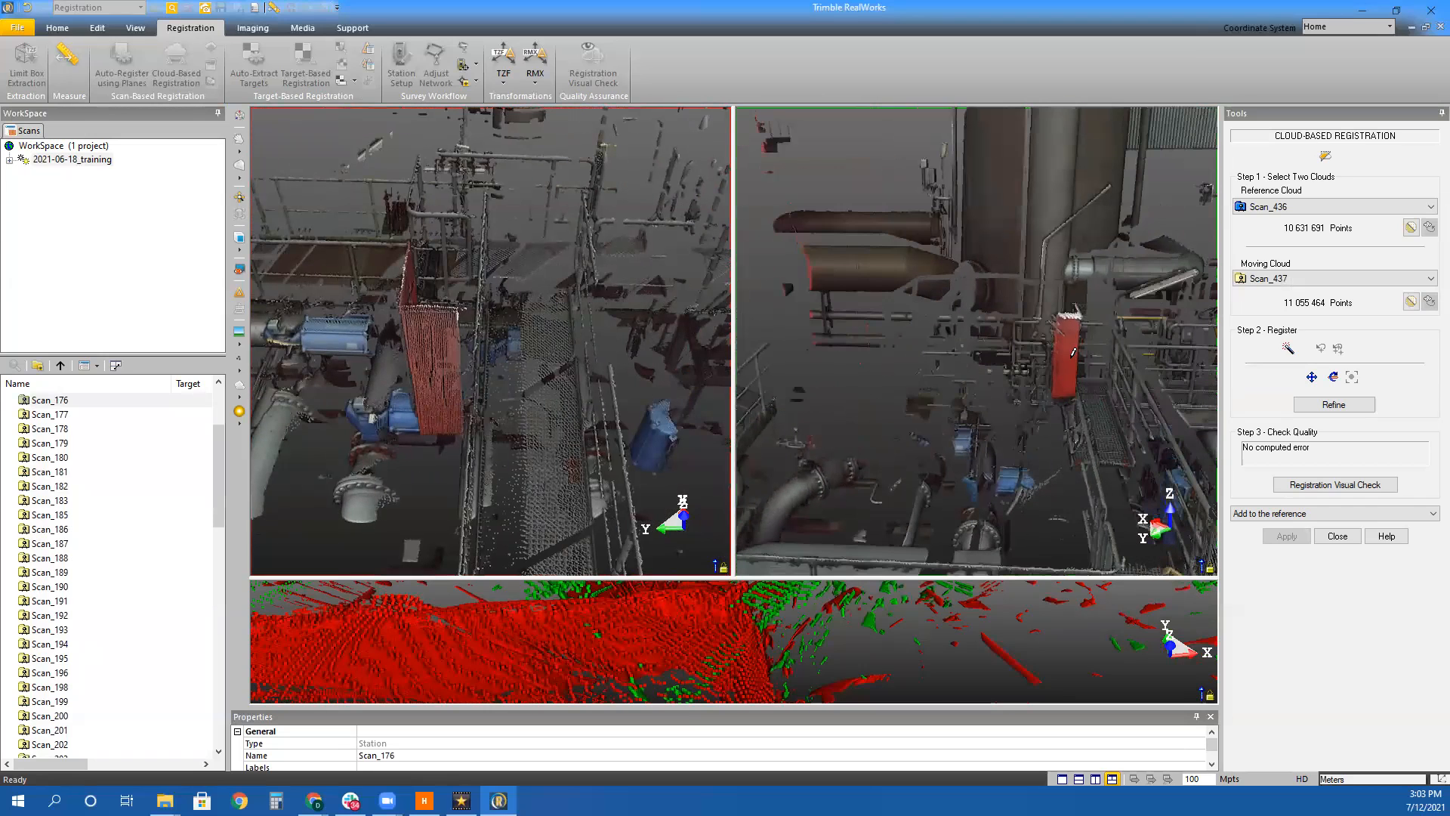
left_click(1069, 353)
left_click(442, 370)
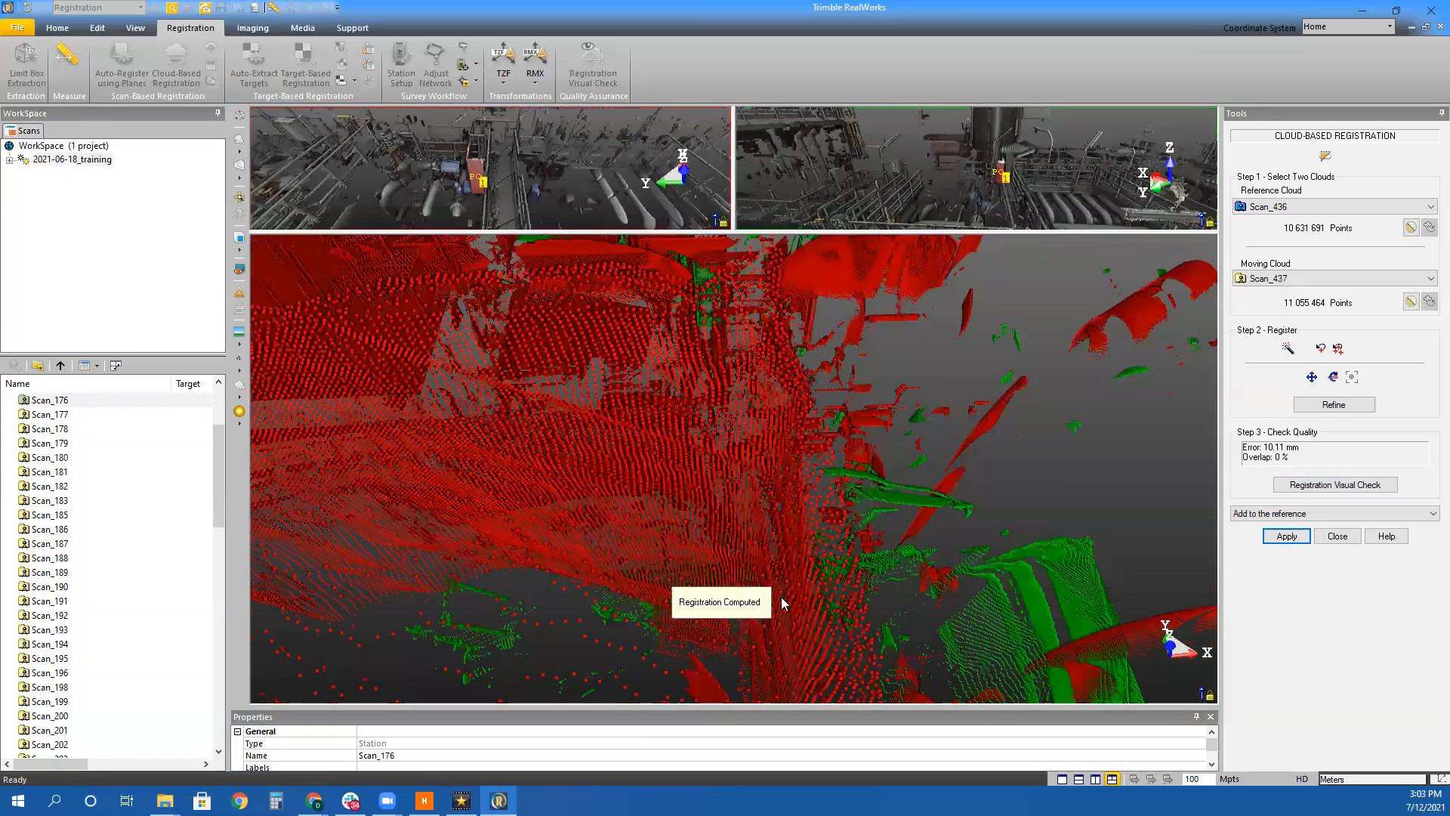
left_click_drag(781, 596, 773, 509)
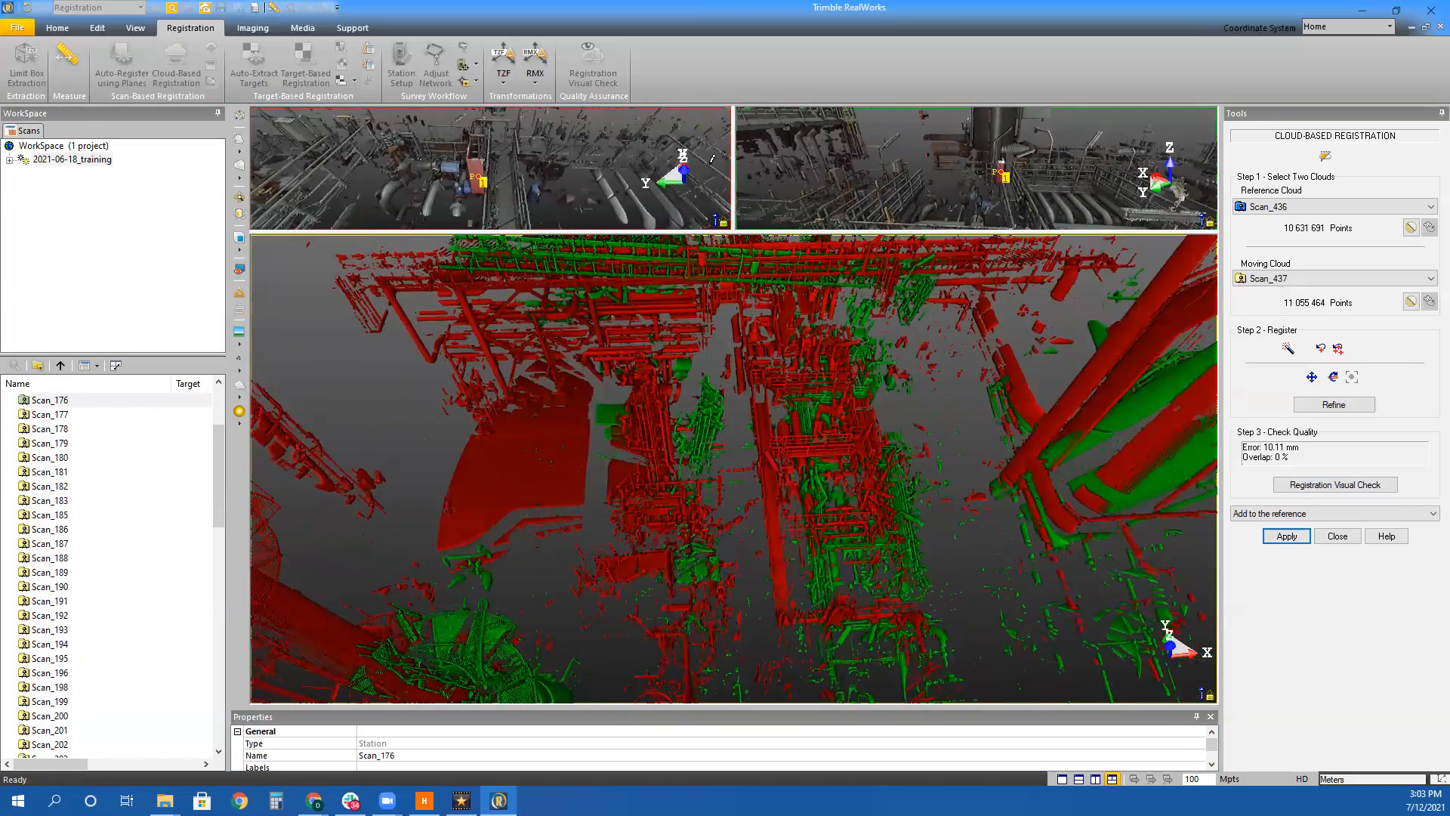
Redo the registration of Scan_437 to Scan_436, picking the same side face of the red box in both clouds, and inspect the alignment
left_click(712, 159)
mouse_move(626, 416)
left_mouse_down()
mouse_move(604, 407)
mouse_move(644, 401)
mouse_move(613, 440)
mouse_move(620, 420)
left_mouse_up()
left_click_drag(961, 457, 789, 367)
mouse_move(387, 381)
left_mouse_down()
mouse_move(405, 382)
mouse_move(387, 383)
left_mouse_up()
left_click(1288, 348)
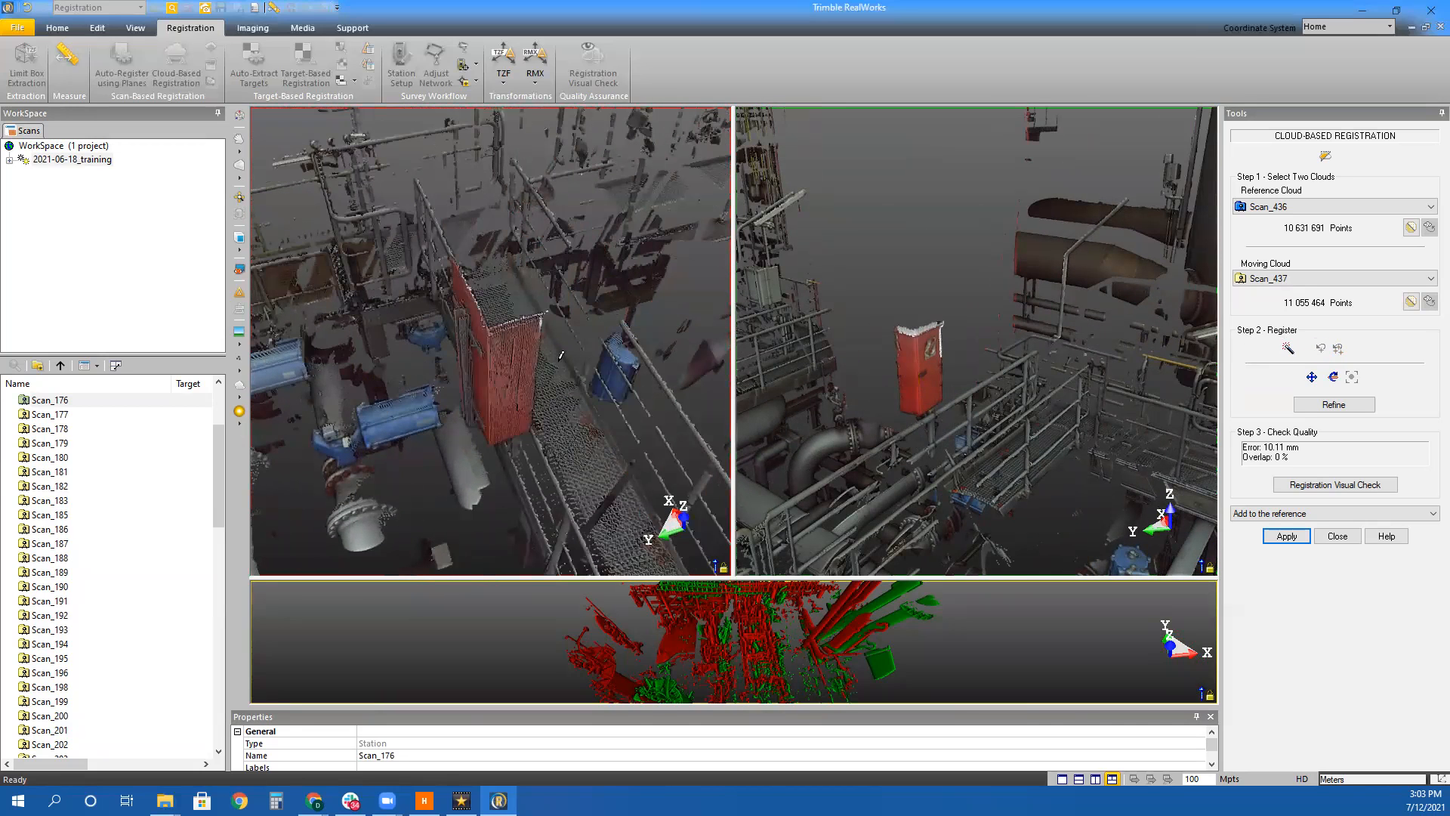
left_click_drag(526, 419, 515, 351)
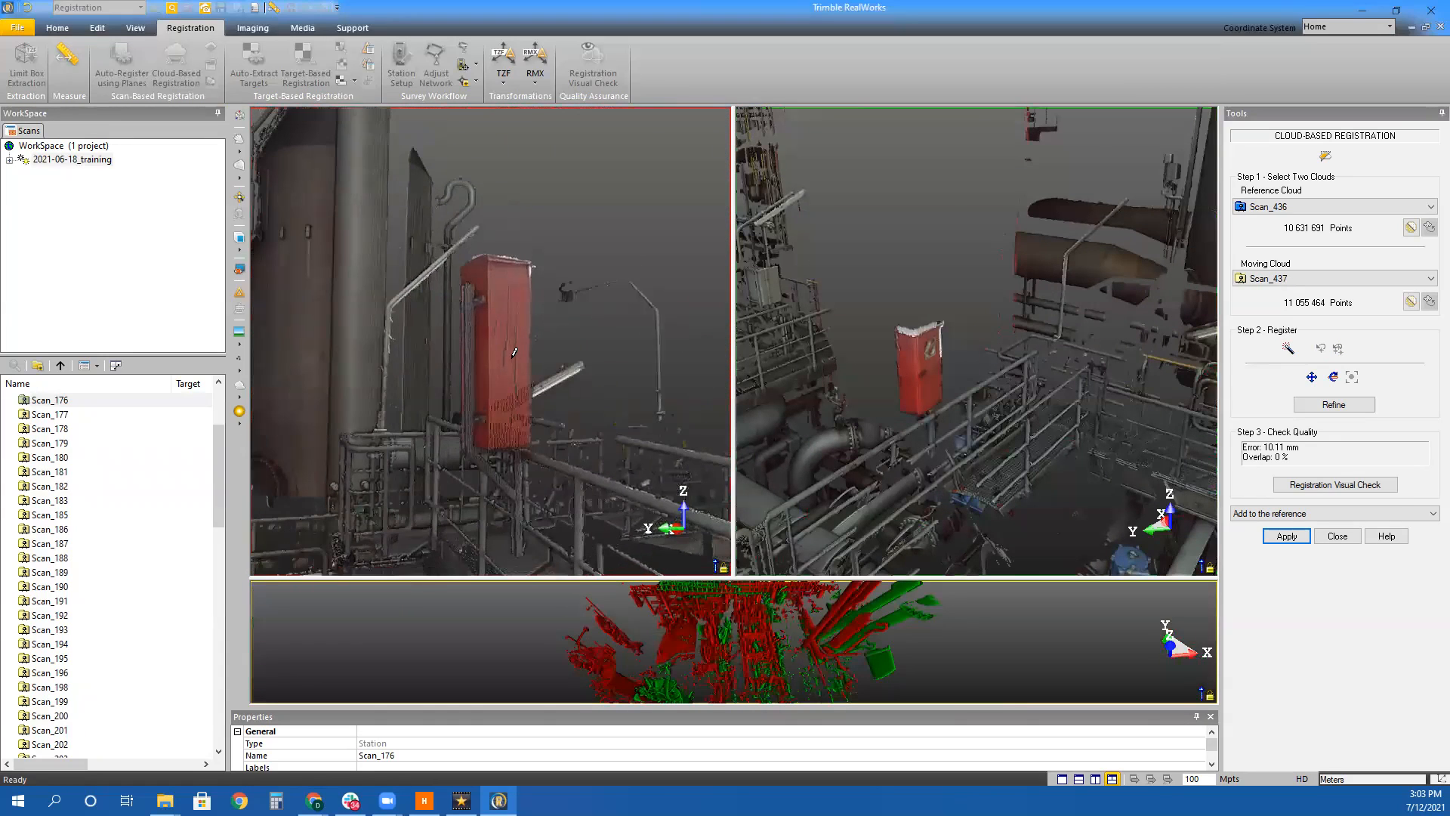
mouse_move(582, 317)
left_mouse_down()
mouse_move(596, 327)
mouse_move(556, 327)
mouse_move(556, 349)
left_mouse_up()
left_click(514, 343)
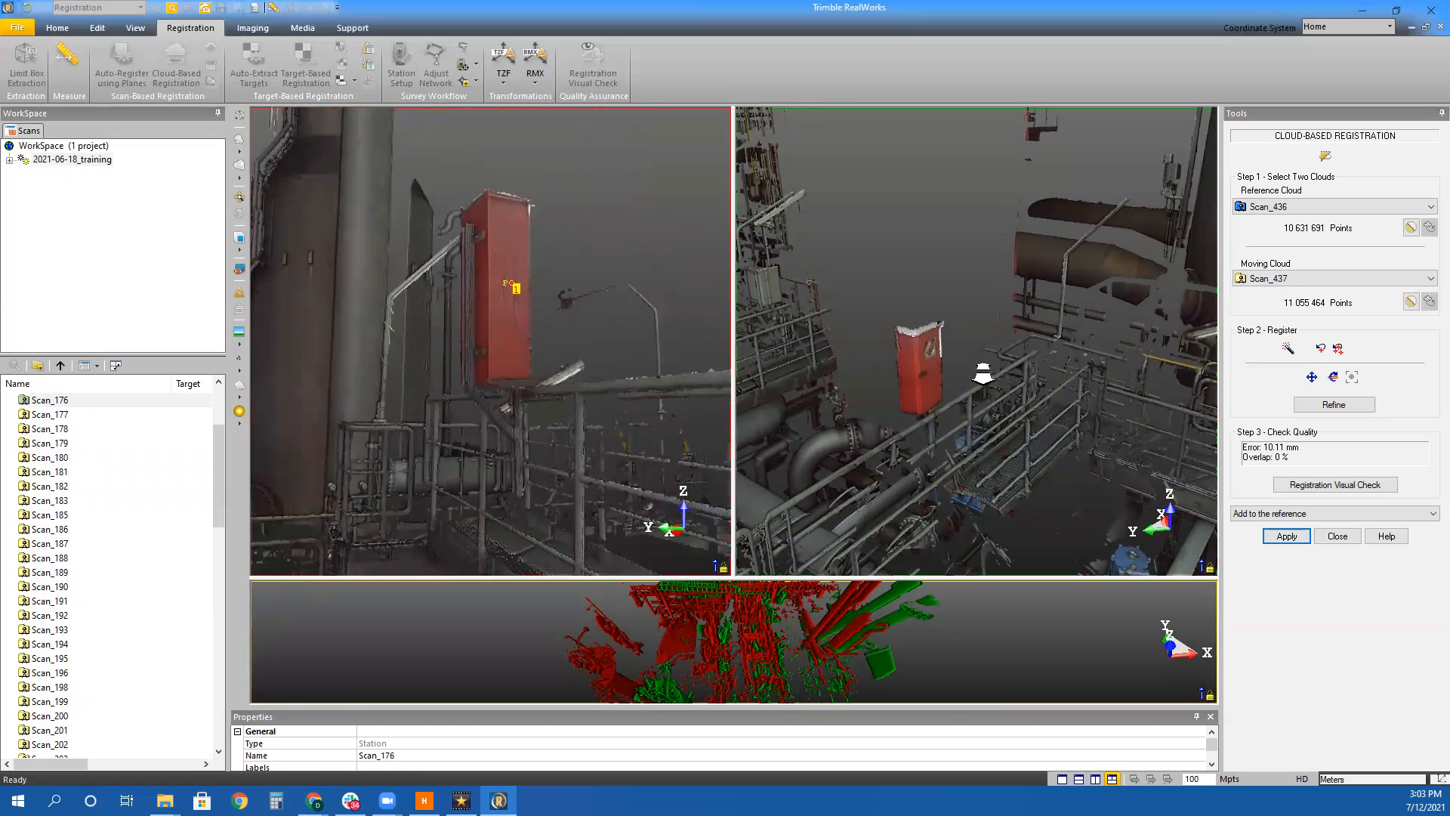
scroll(977, 372, "up", 3)
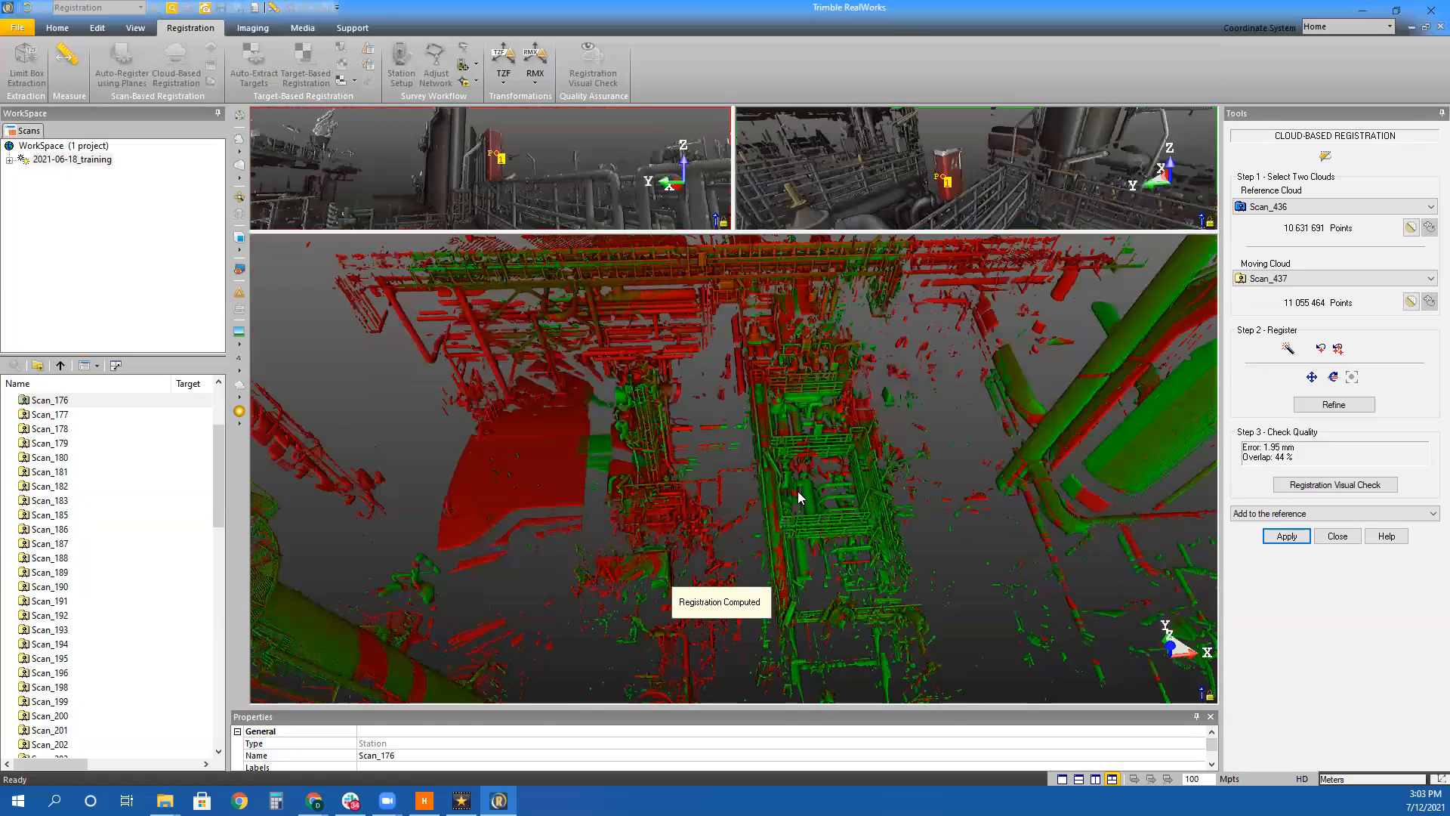
left_click_drag(800, 497, 756, 504)
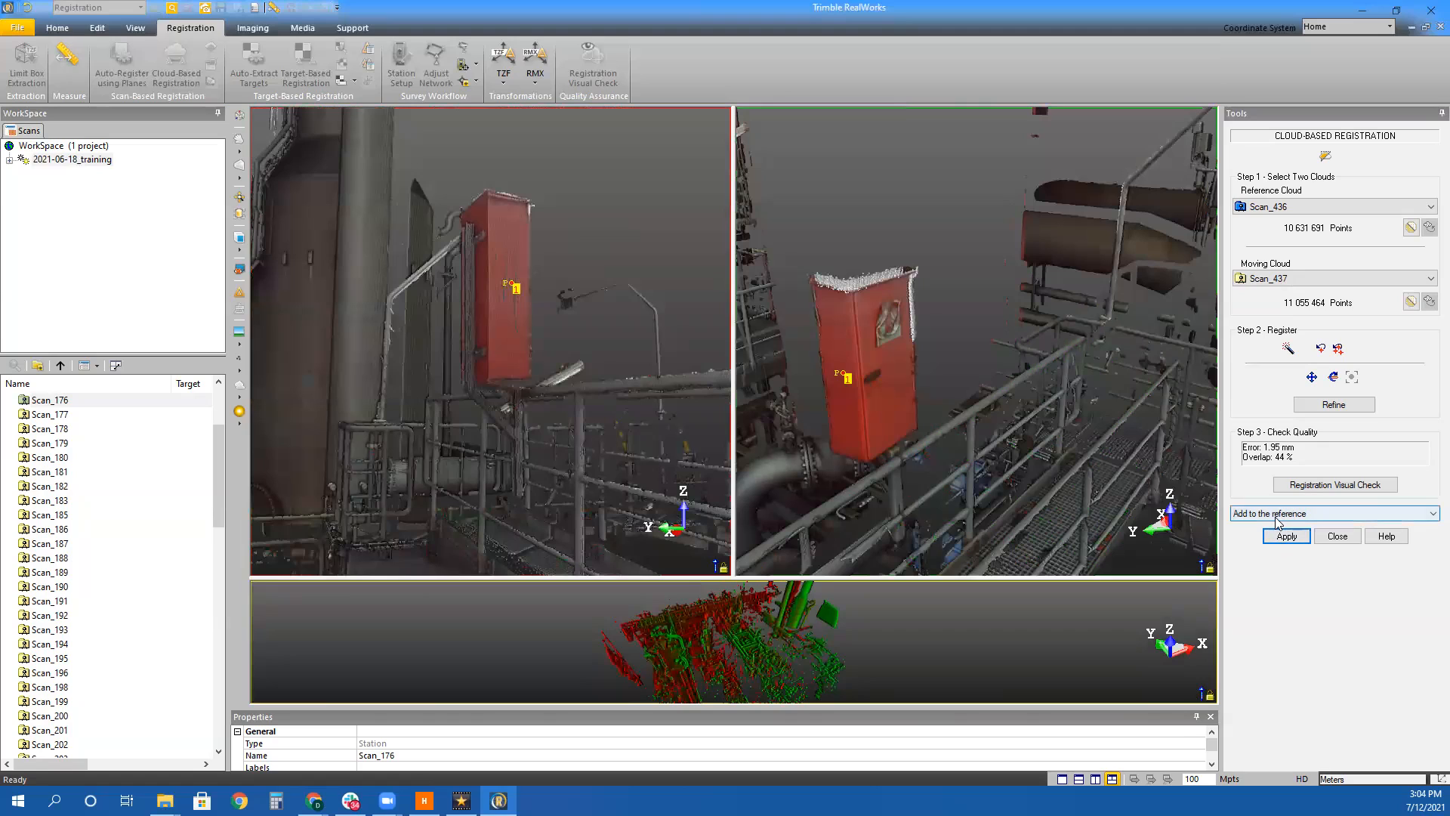
Apply the registration of Scan_437 to Scan_436 with the "Add to the reference" grouping option
left_click(1275, 514)
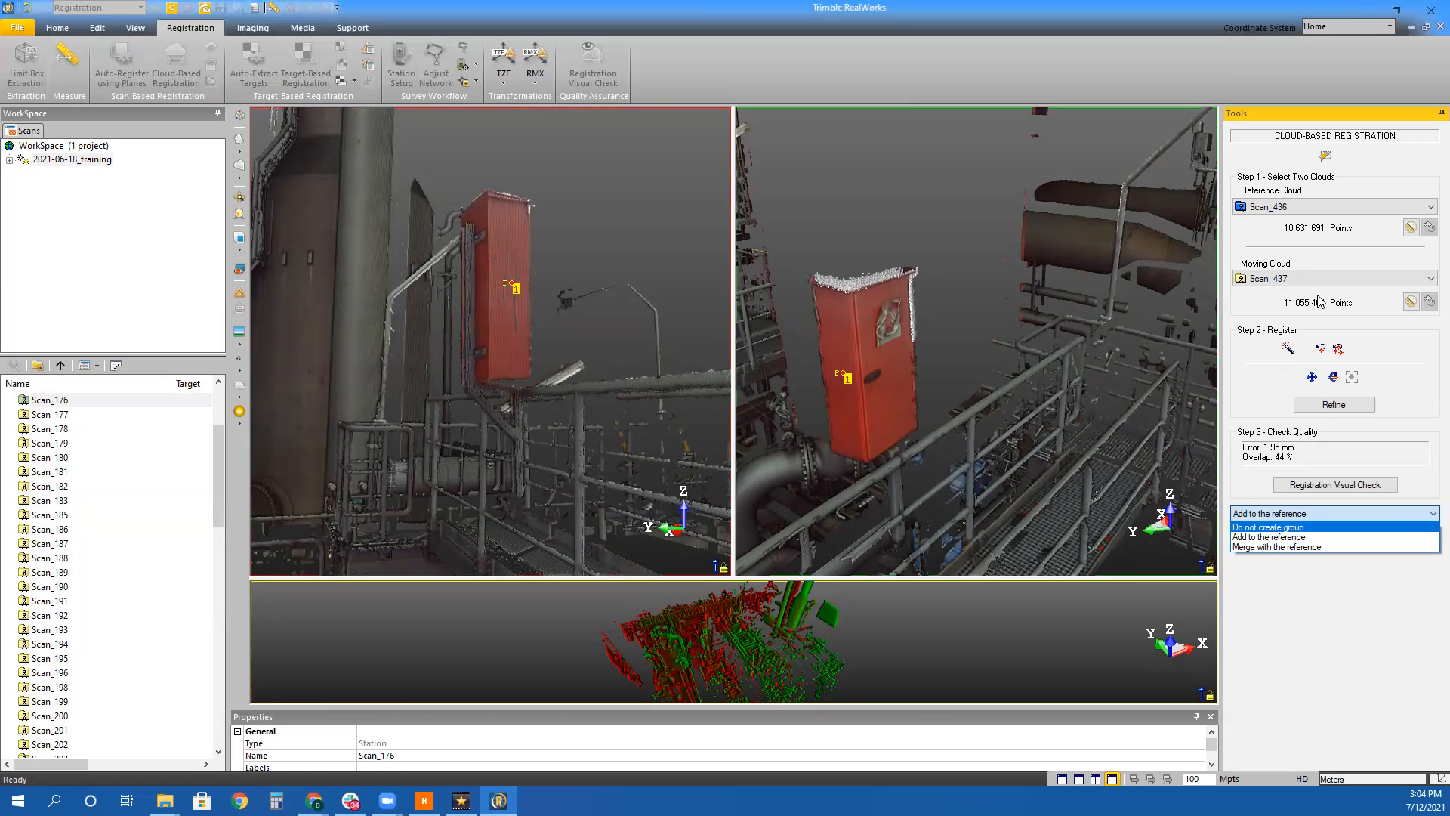
left_click(1266, 537)
left_click(1279, 538)
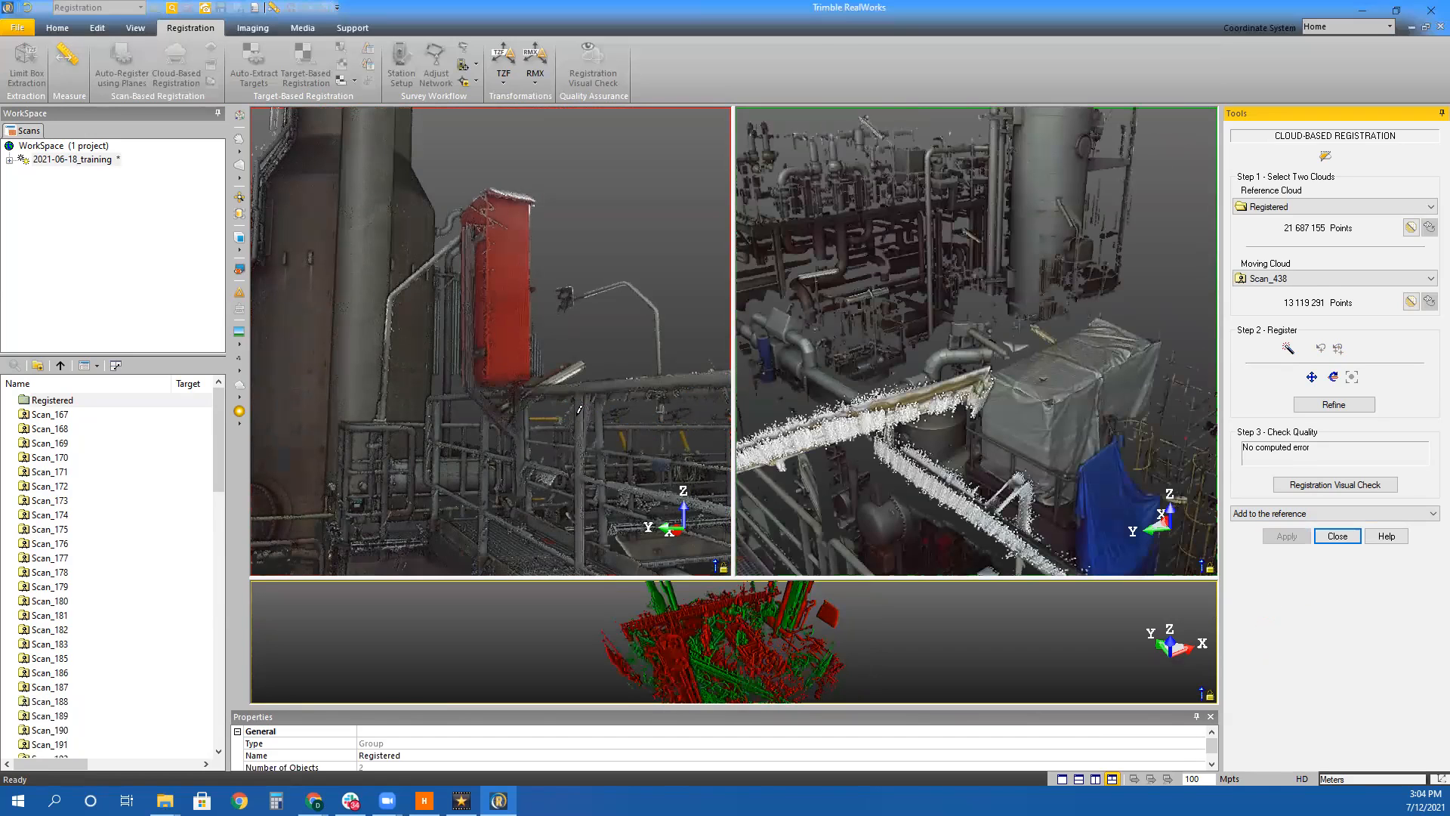
Register moving cloud Scan_438 to the Registered group by picking the same point beside the handle on the red box's door in both clouds
scroll(579, 409, "down", 5)
mouse_move(518, 330)
left_mouse_down()
mouse_move(485, 400)
mouse_move(489, 362)
left_mouse_up()
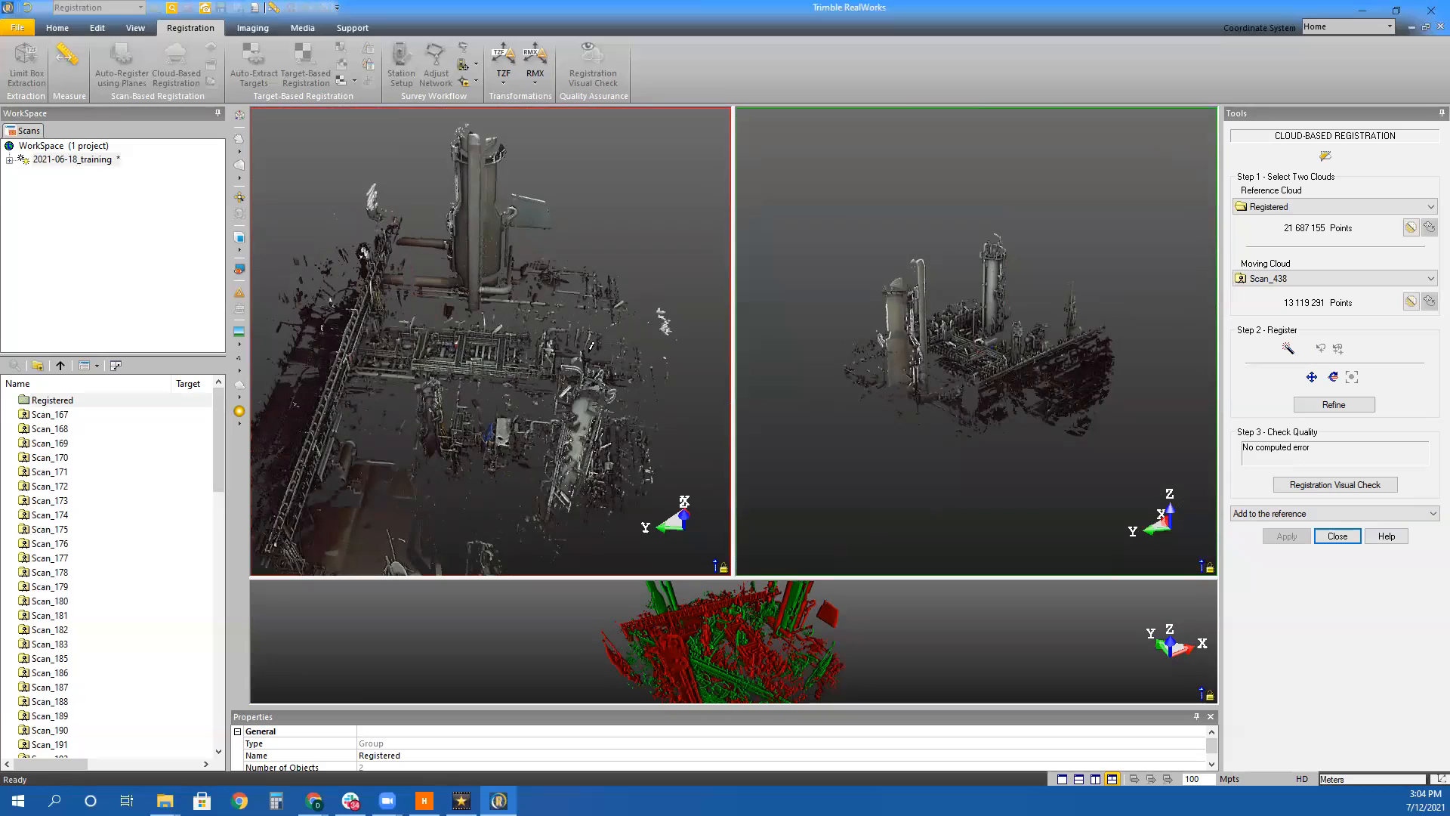
scroll(454, 352, "up", 5)
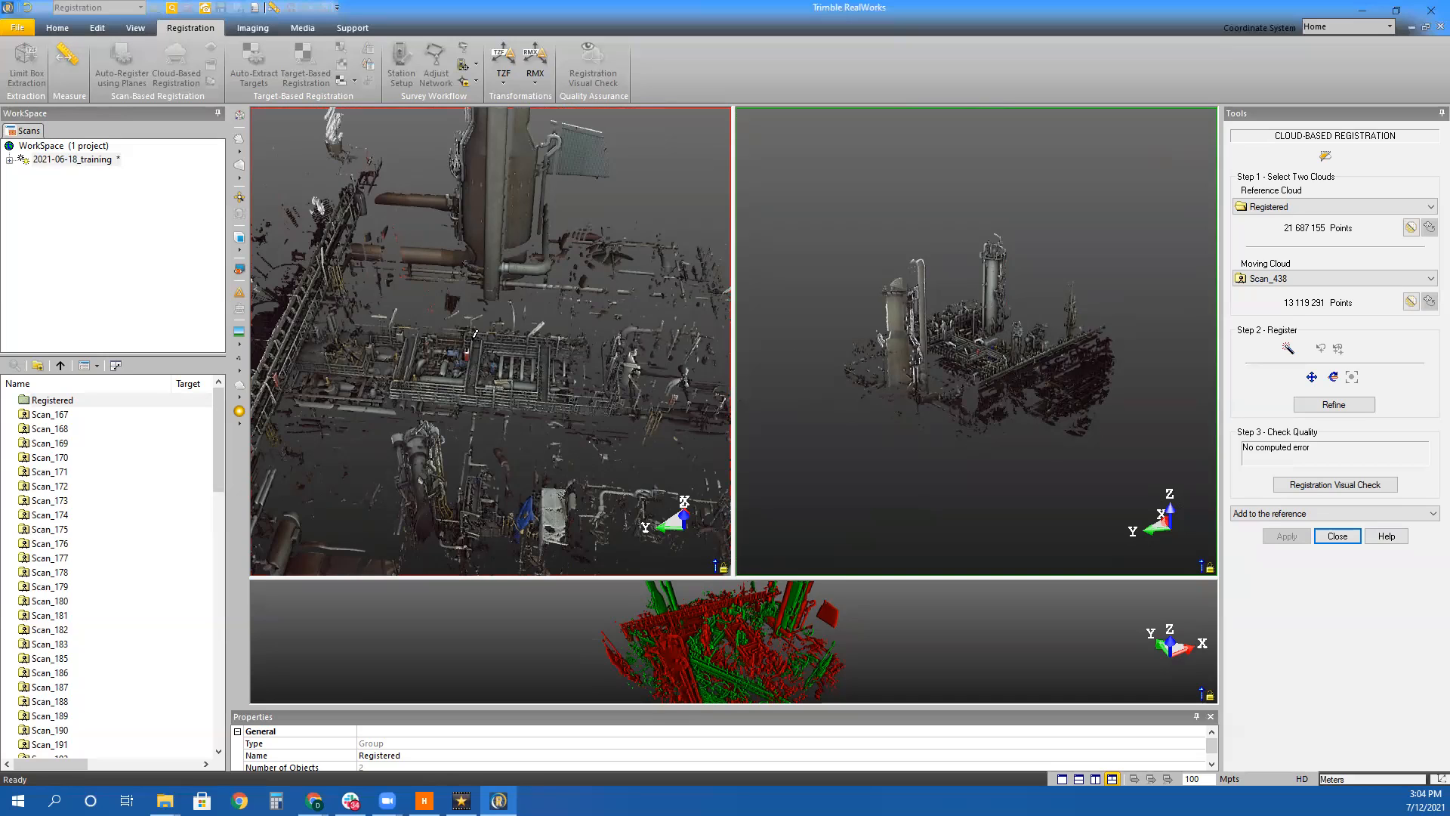
left_click(723, 650)
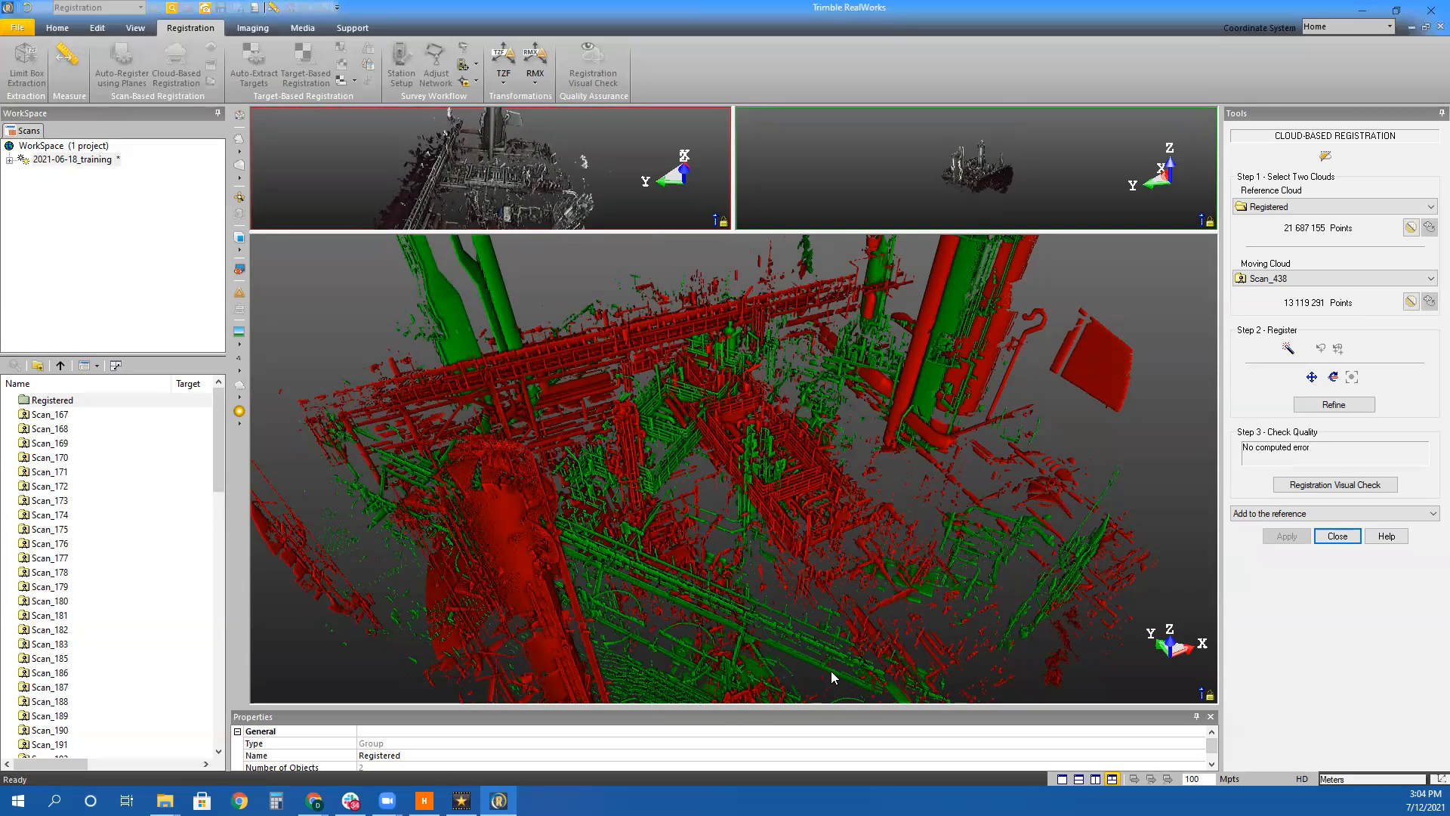
left_click(488, 200)
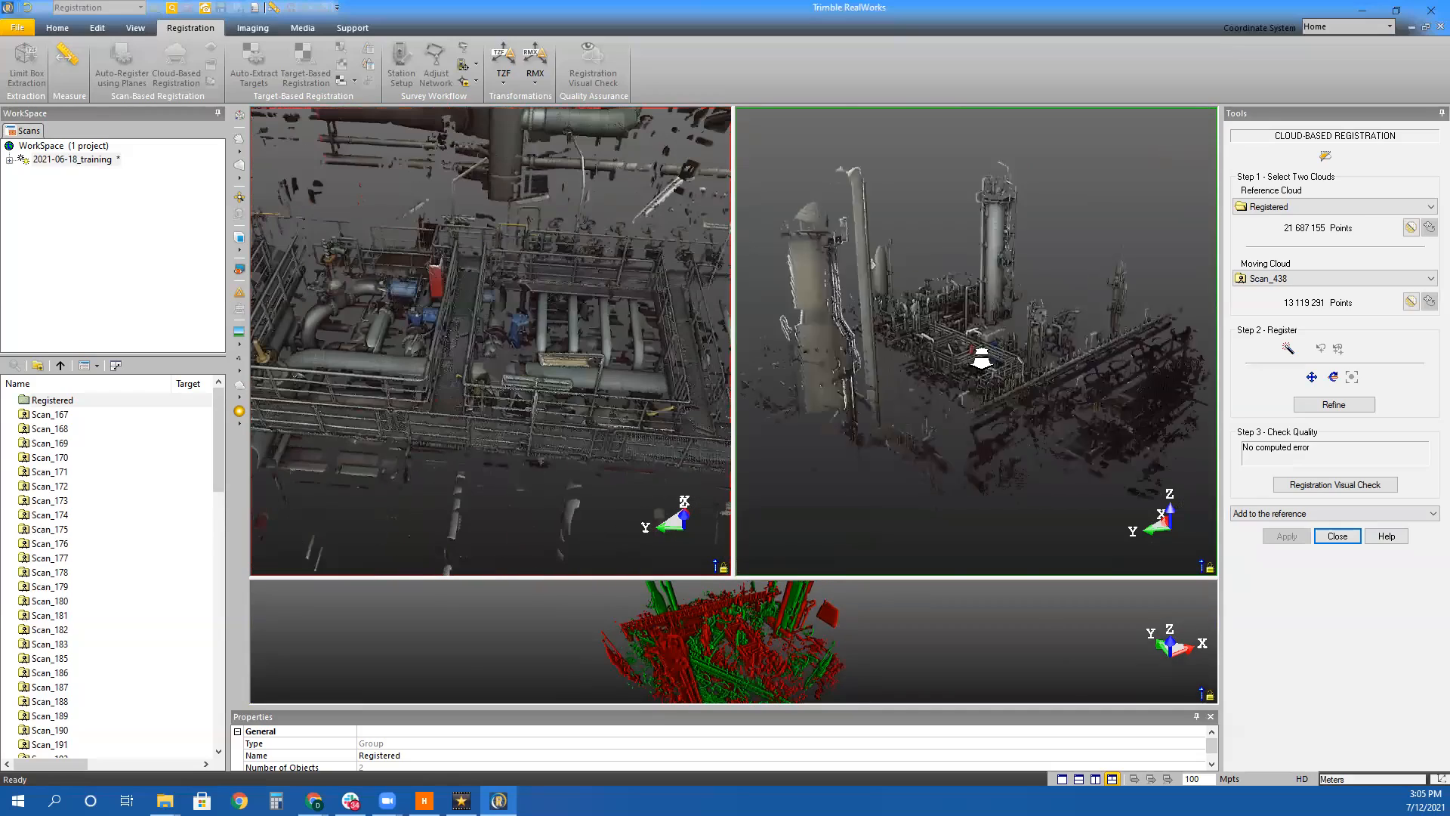
scroll(981, 358, "up", 5)
left_click_drag(1030, 393, 1115, 392)
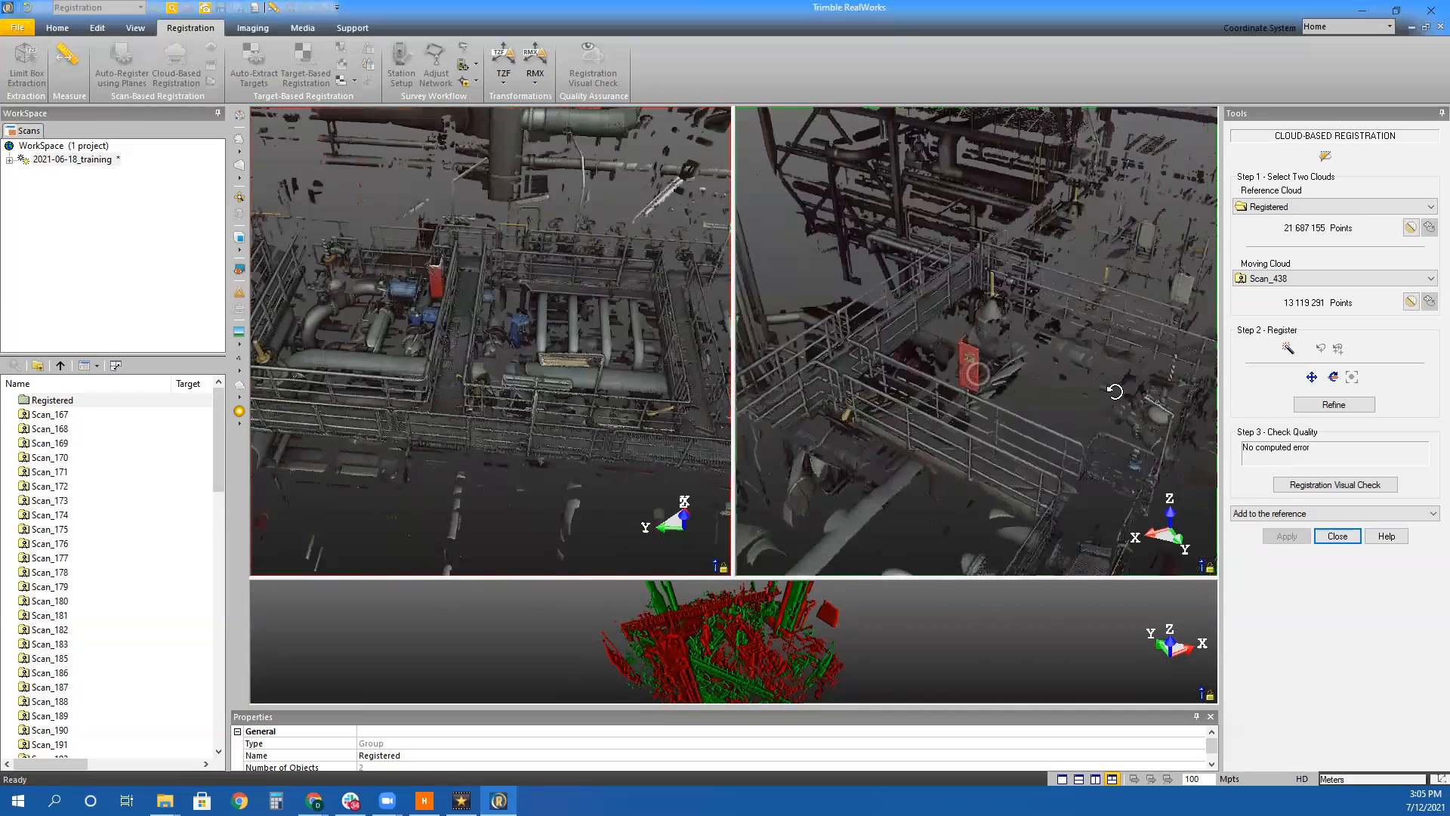
mouse_move(482, 330)
left_mouse_down()
mouse_move(601, 325)
mouse_move(508, 325)
left_mouse_up()
scroll(988, 359, "down", 6)
scroll(984, 384, "up", 6)
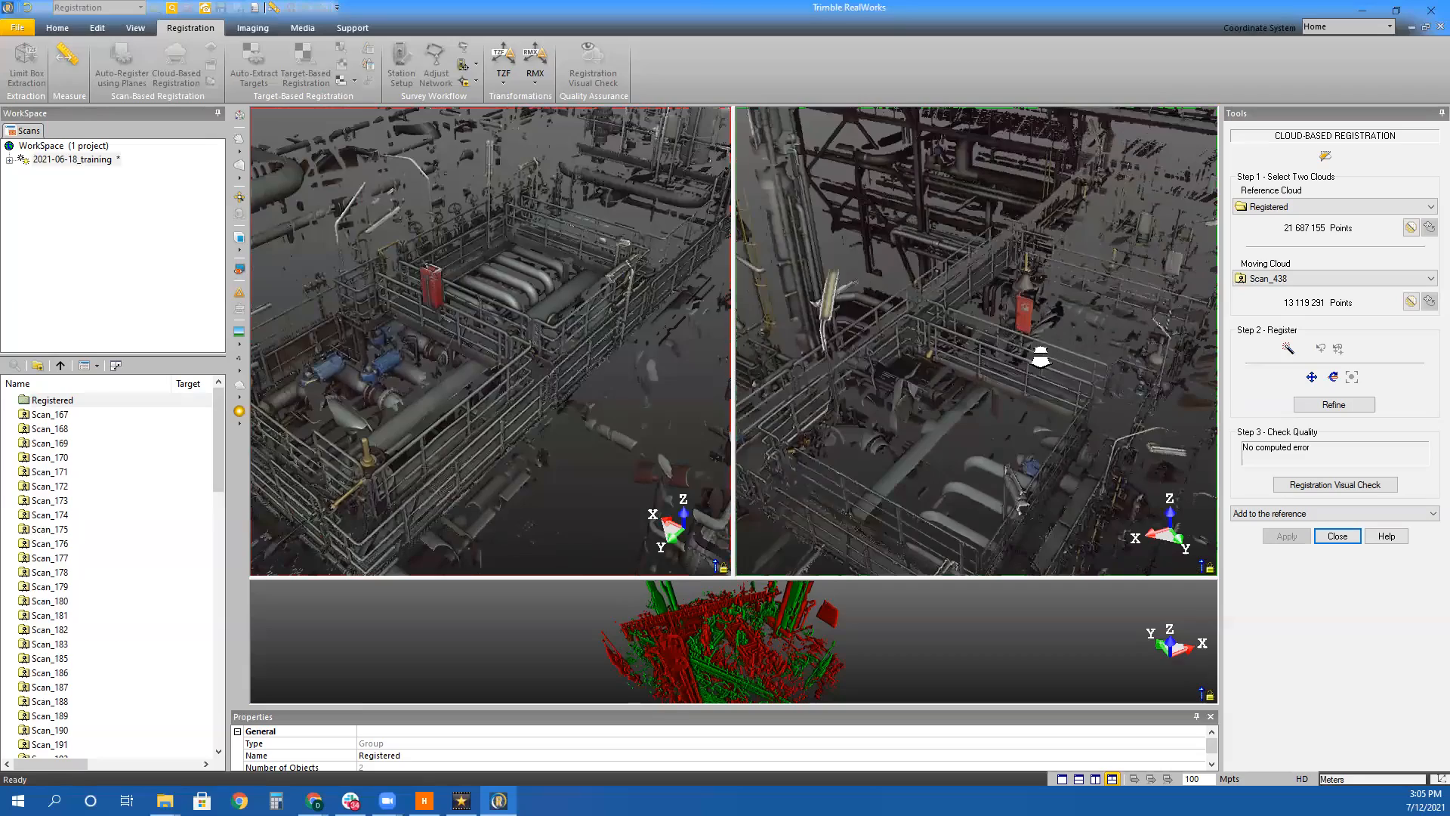
scroll(1040, 358, "up", 2)
left_click_drag(420, 306, 295, 317)
middle_click_drag(460, 188, 517, 396)
left_click_drag(516, 395, 490, 262)
scroll(476, 249, "up", 6)
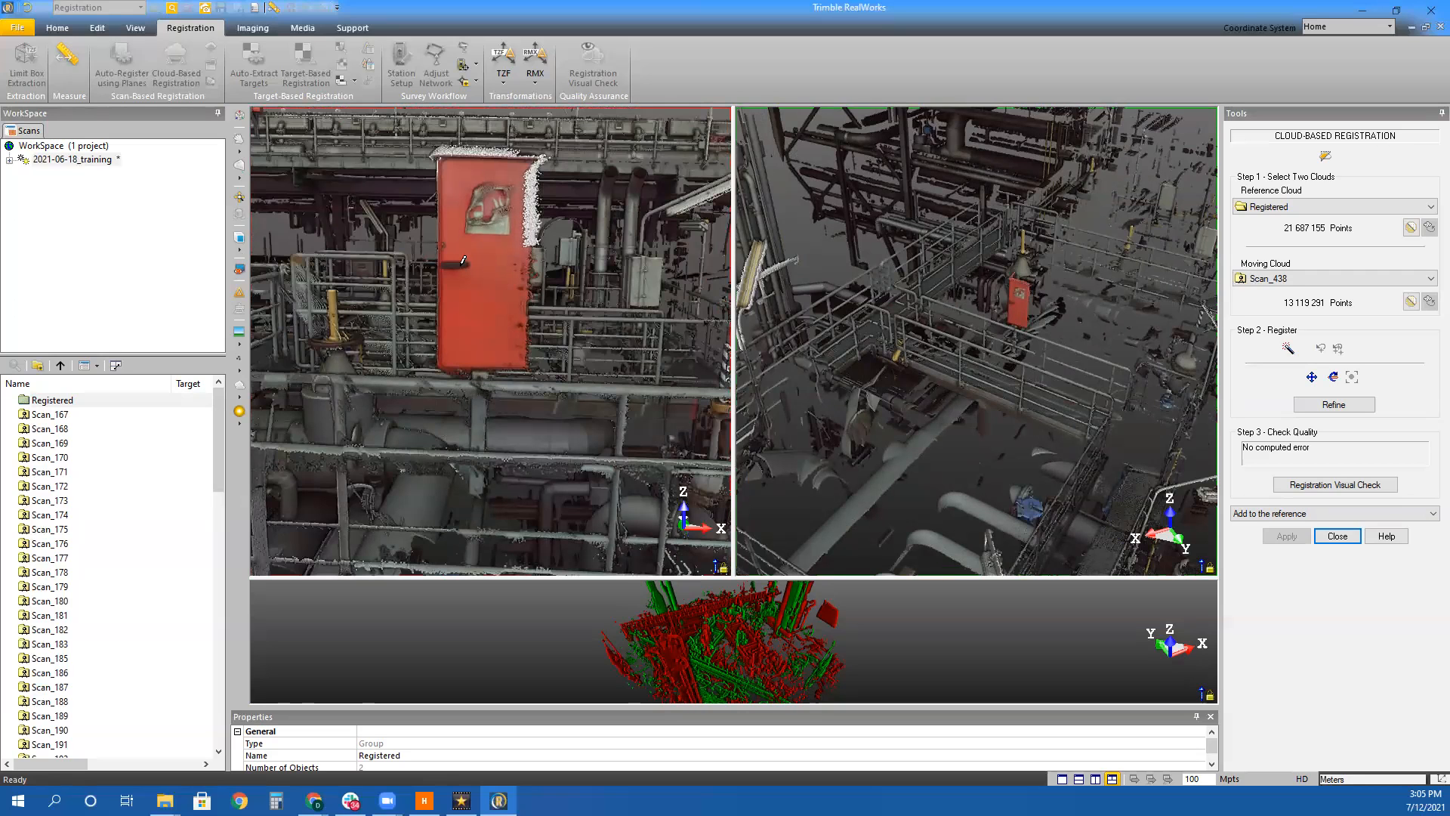
scroll(1023, 293, "up", 4)
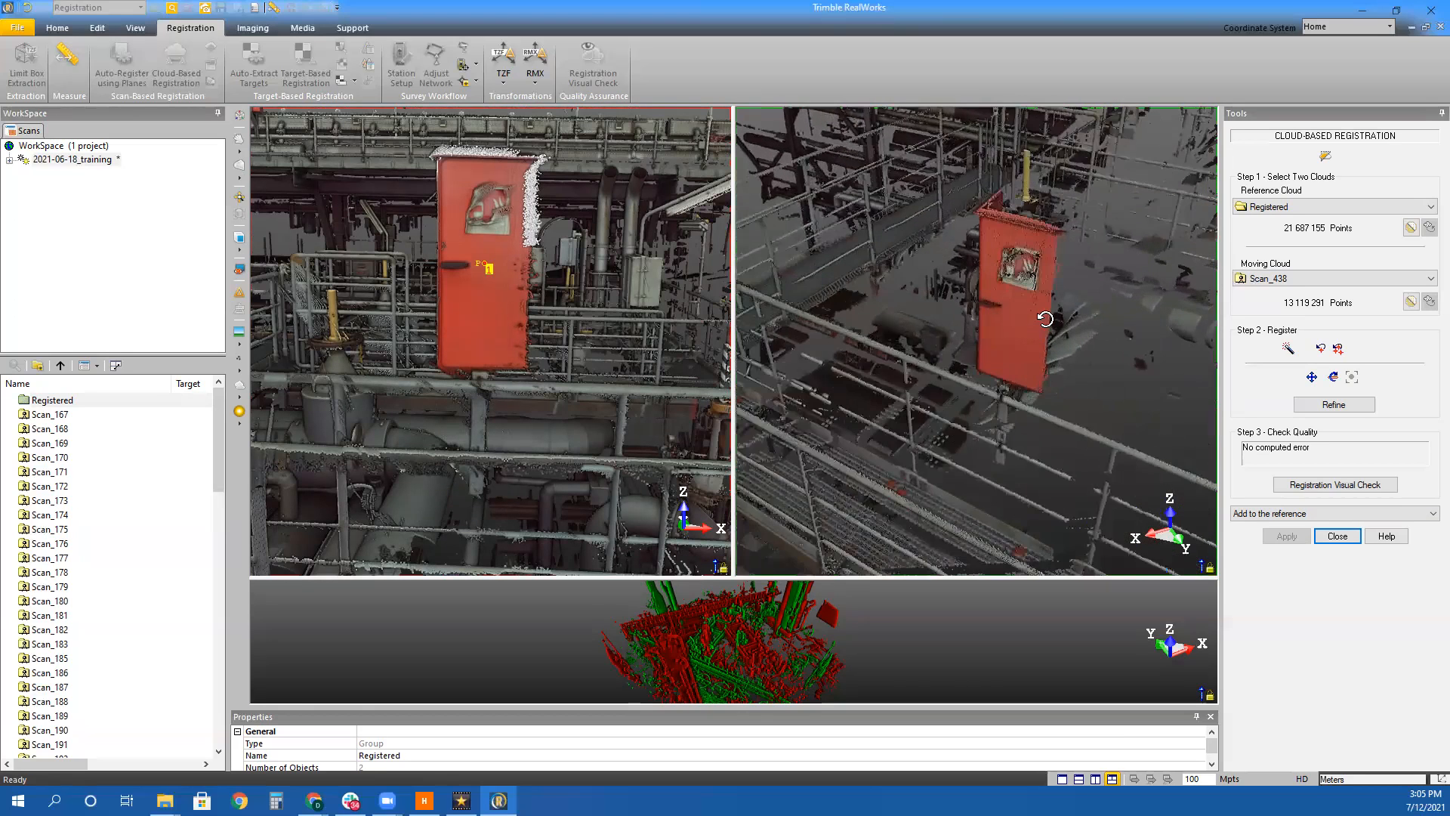
left_click_drag(1044, 319, 1055, 297)
left_click(1016, 308)
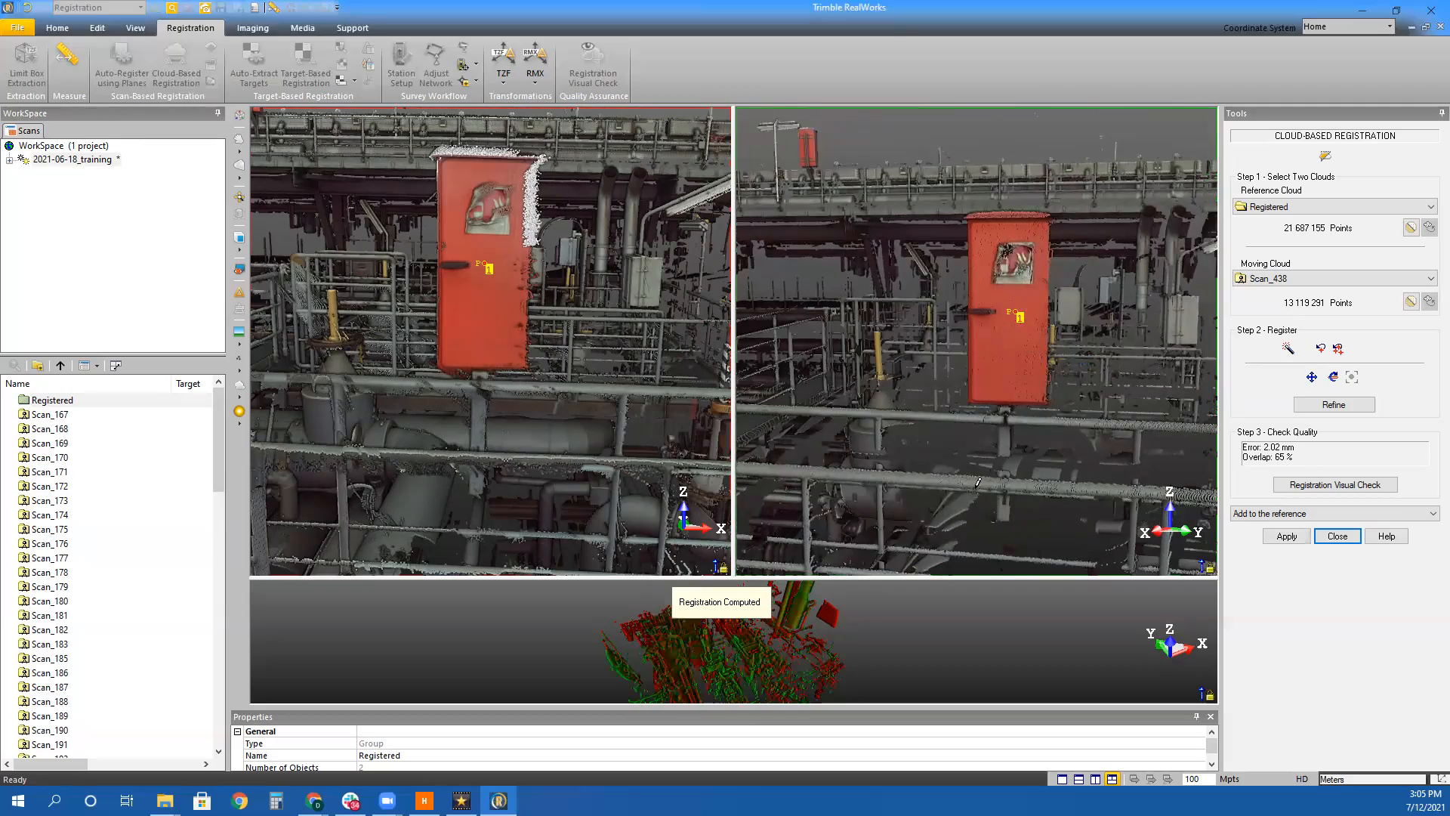
Inspect the alignment of Scan_438, refine its registration, and apply it to the Registered group with "Add to the reference"
left_click(767, 647)
scroll(766, 465, "up", 6)
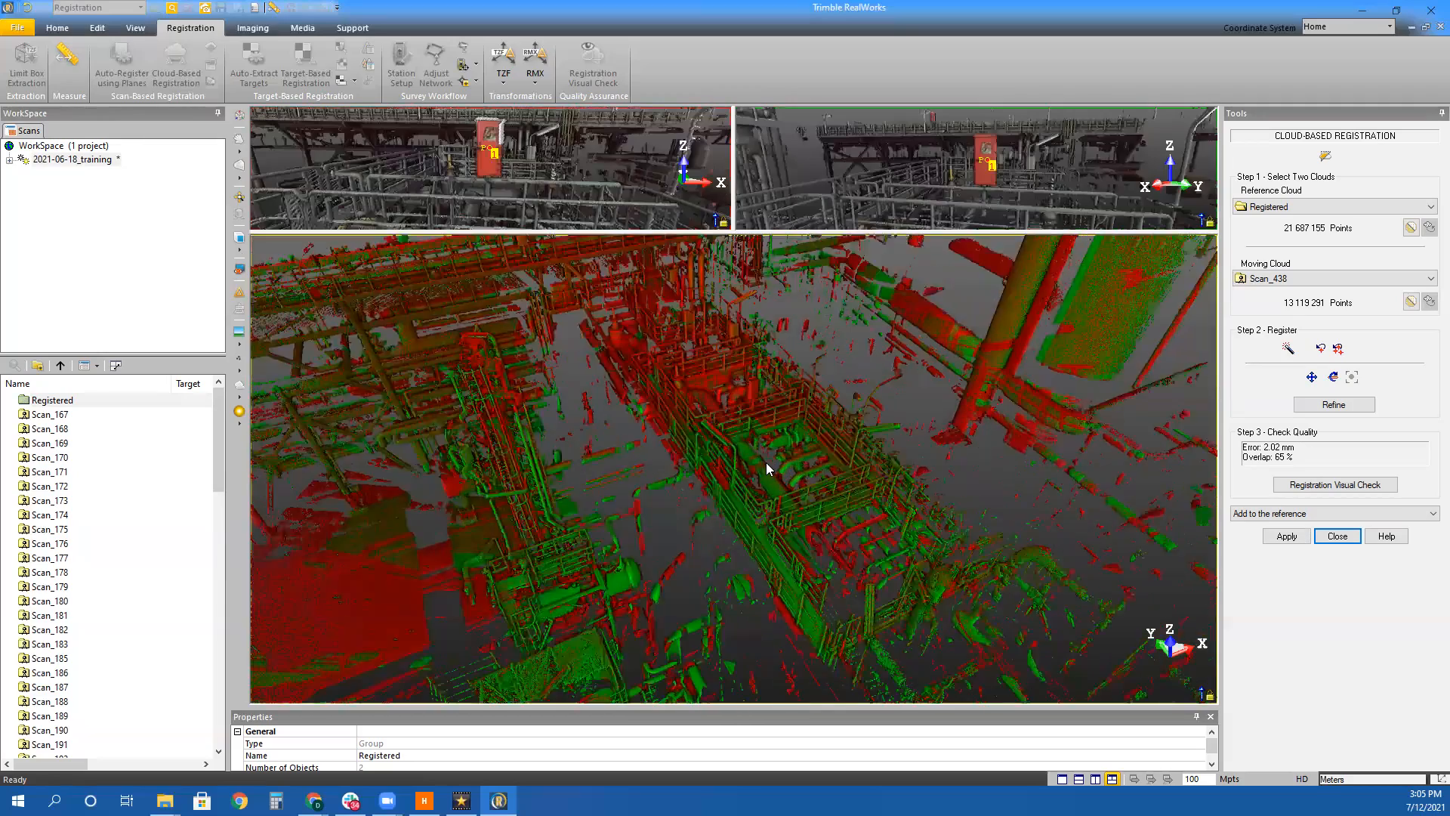
left_click_drag(705, 463, 581, 514)
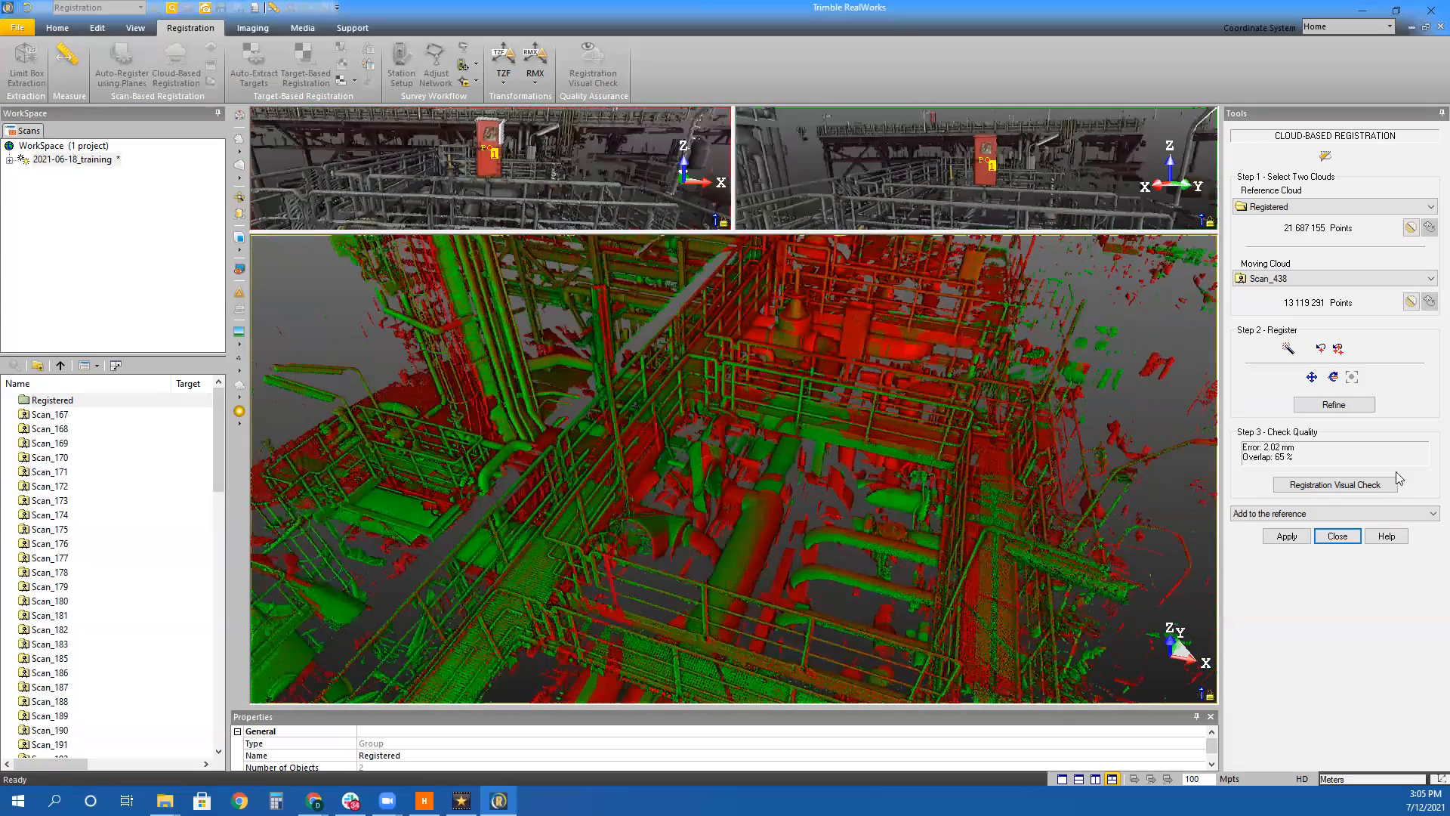
left_click(1332, 405)
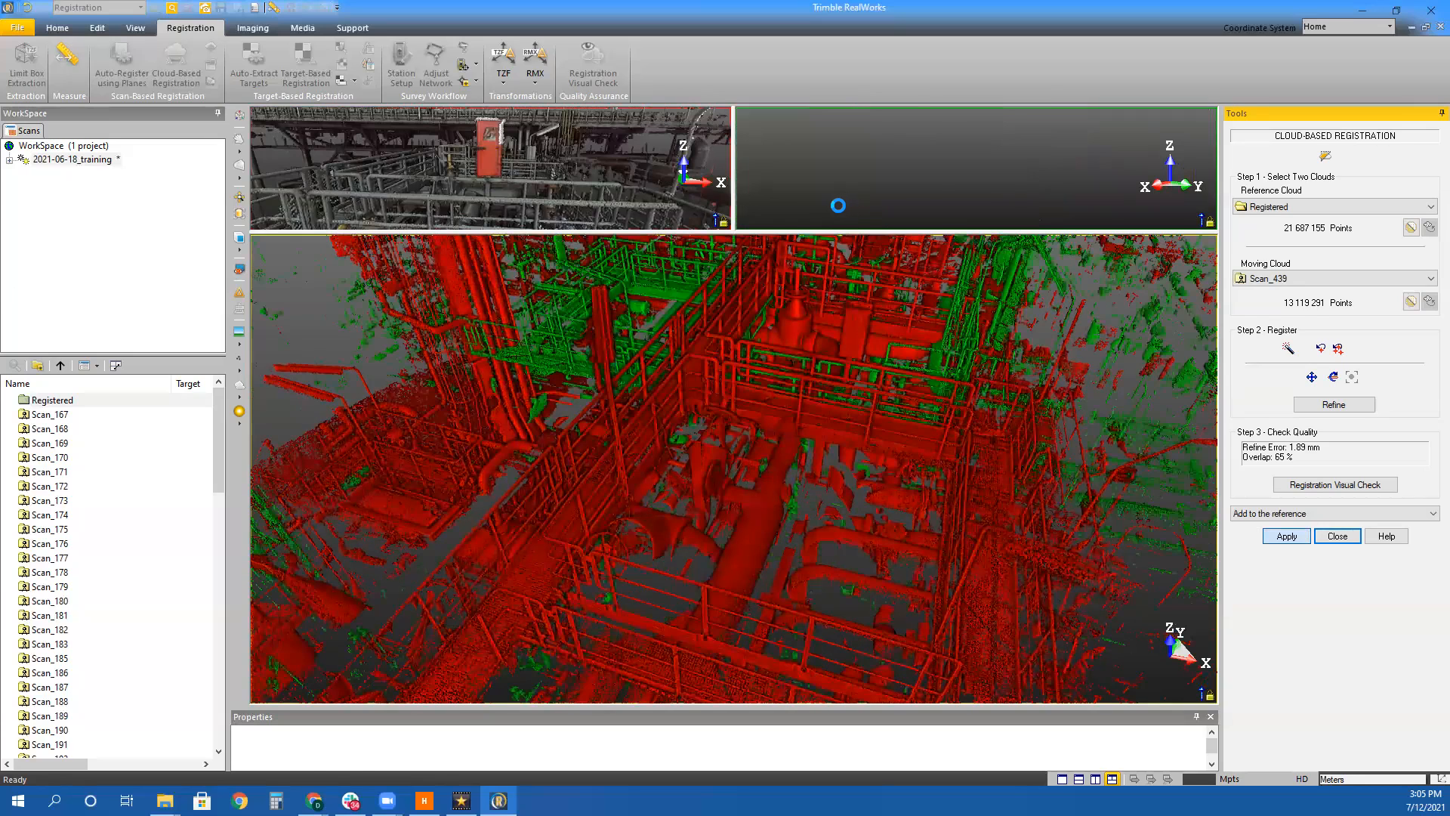
Register moving cloud Scan_439 to the Registered group by picking the same point below the handle side of the red box's door in both clouds
left_click(842, 199)
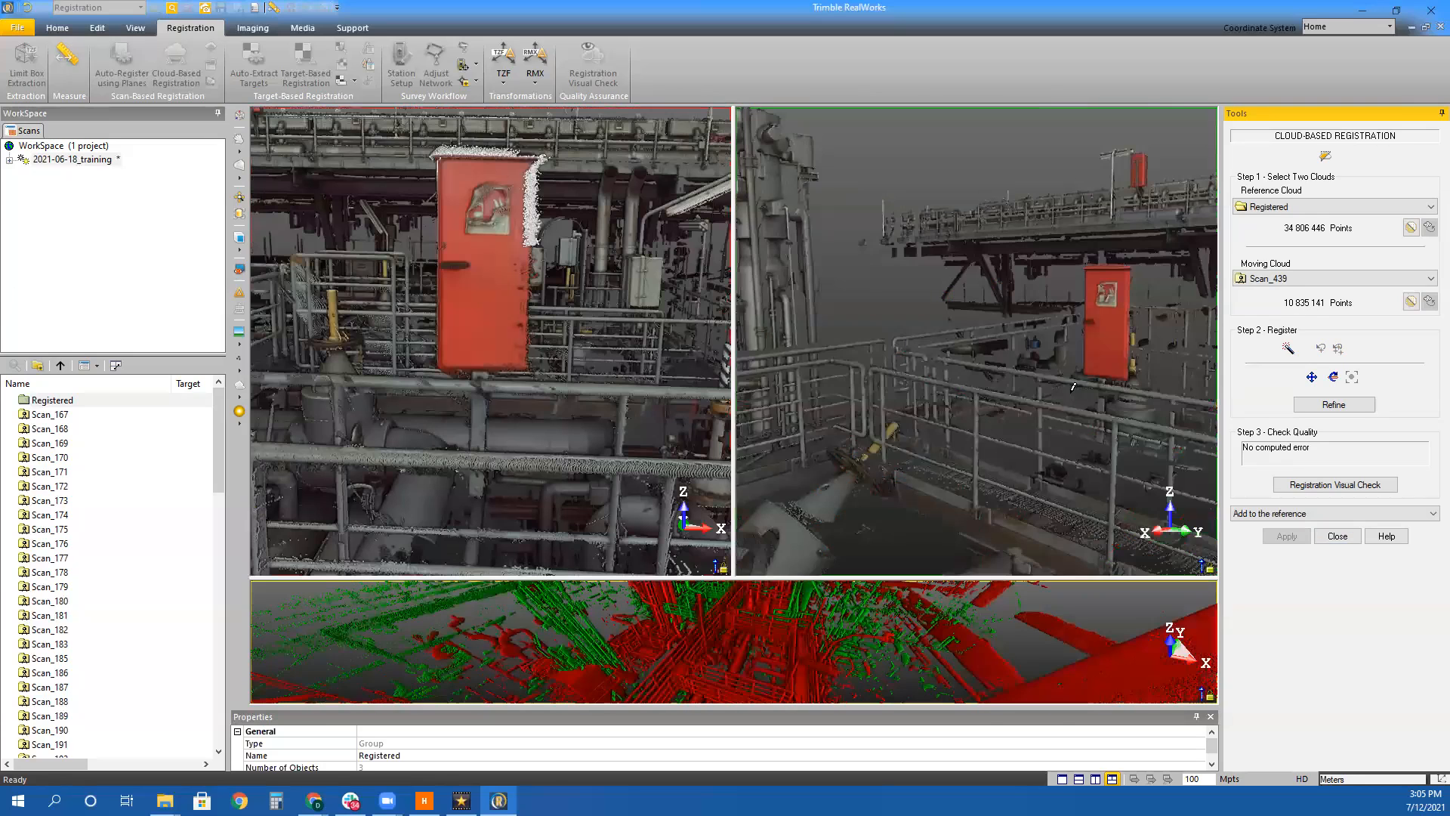
scroll(1008, 344, "down", 5)
left_click_drag(1009, 344, 1064, 413)
scroll(997, 408, "up", 8)
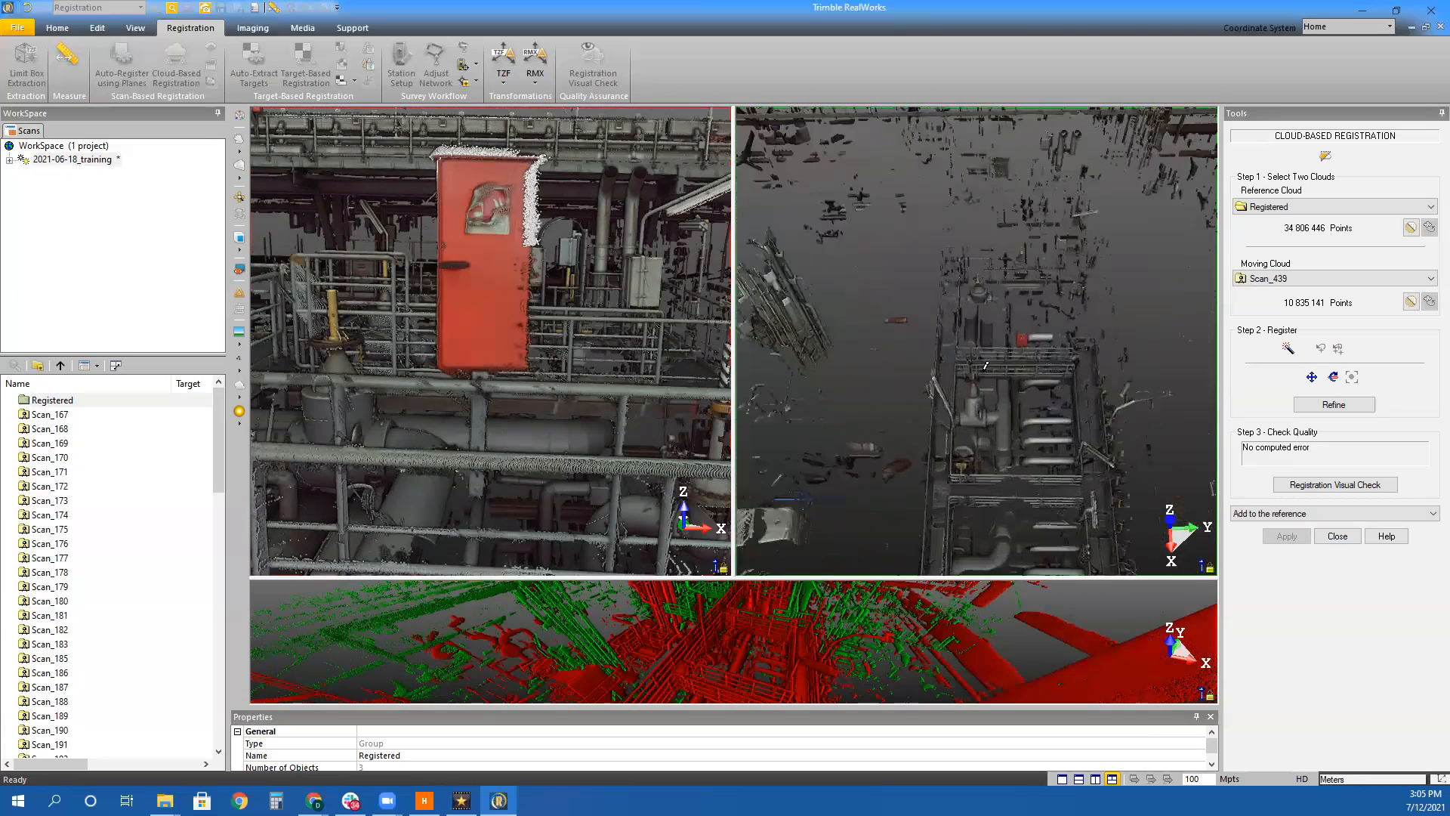
left_click_drag(995, 335, 912, 361)
left_click(999, 314)
left_click(487, 260)
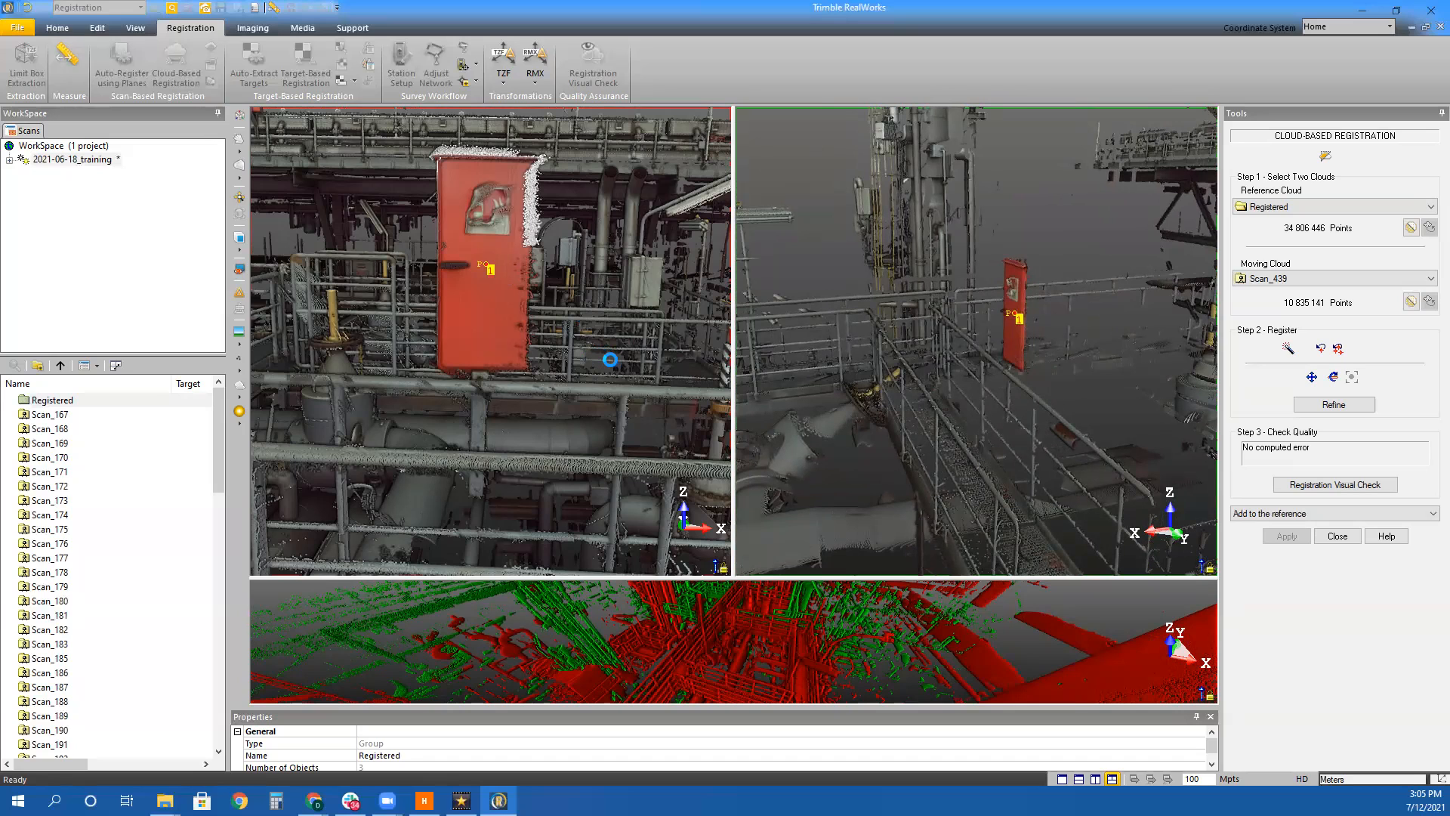
Inspect the alignment of Scan_439, refine its registration, and apply it to the Registered group
left_click(751, 665)
left_click_drag(762, 502, 602, 497)
scroll(602, 497, "down", 3)
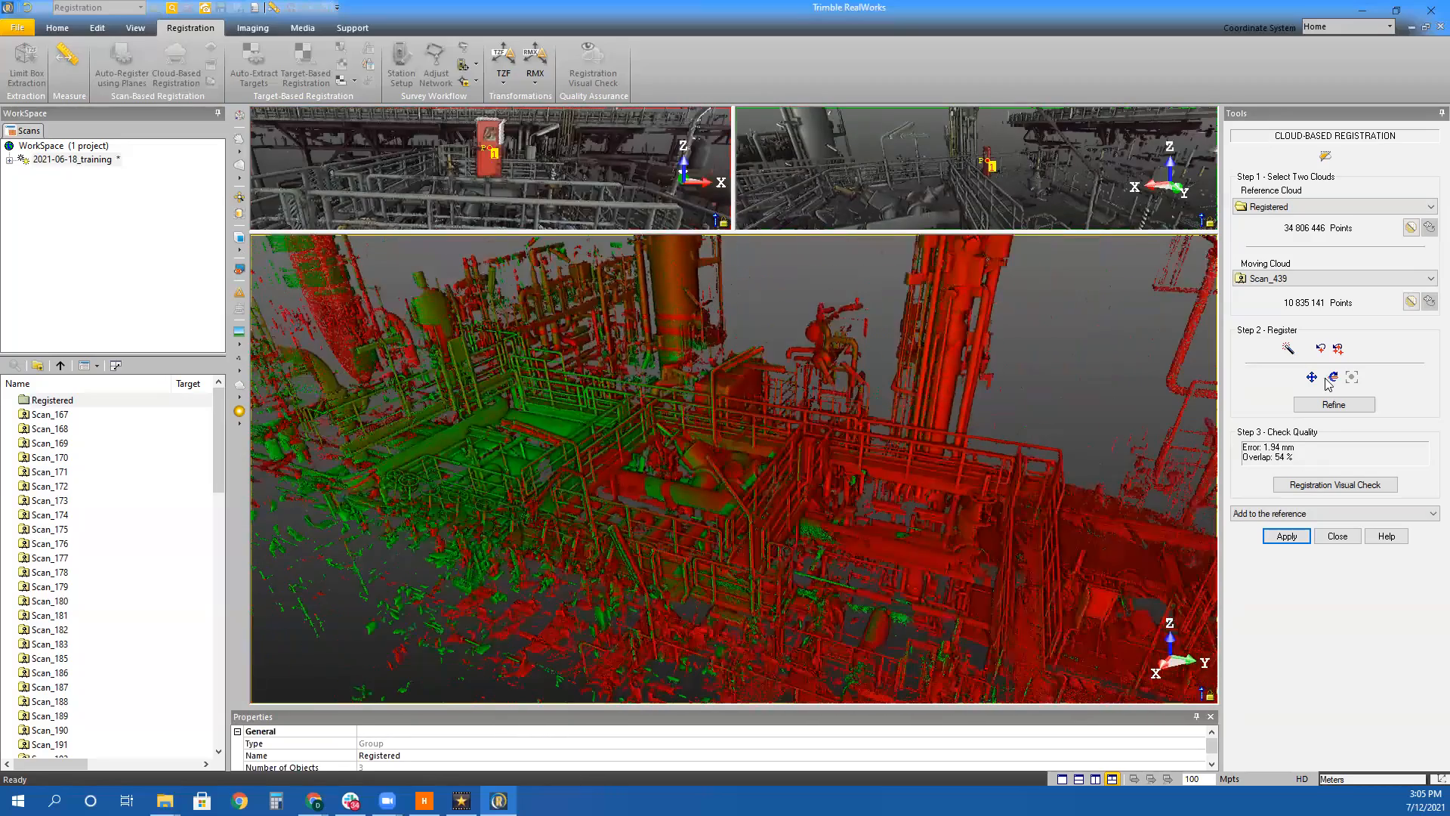
left_click(1334, 404)
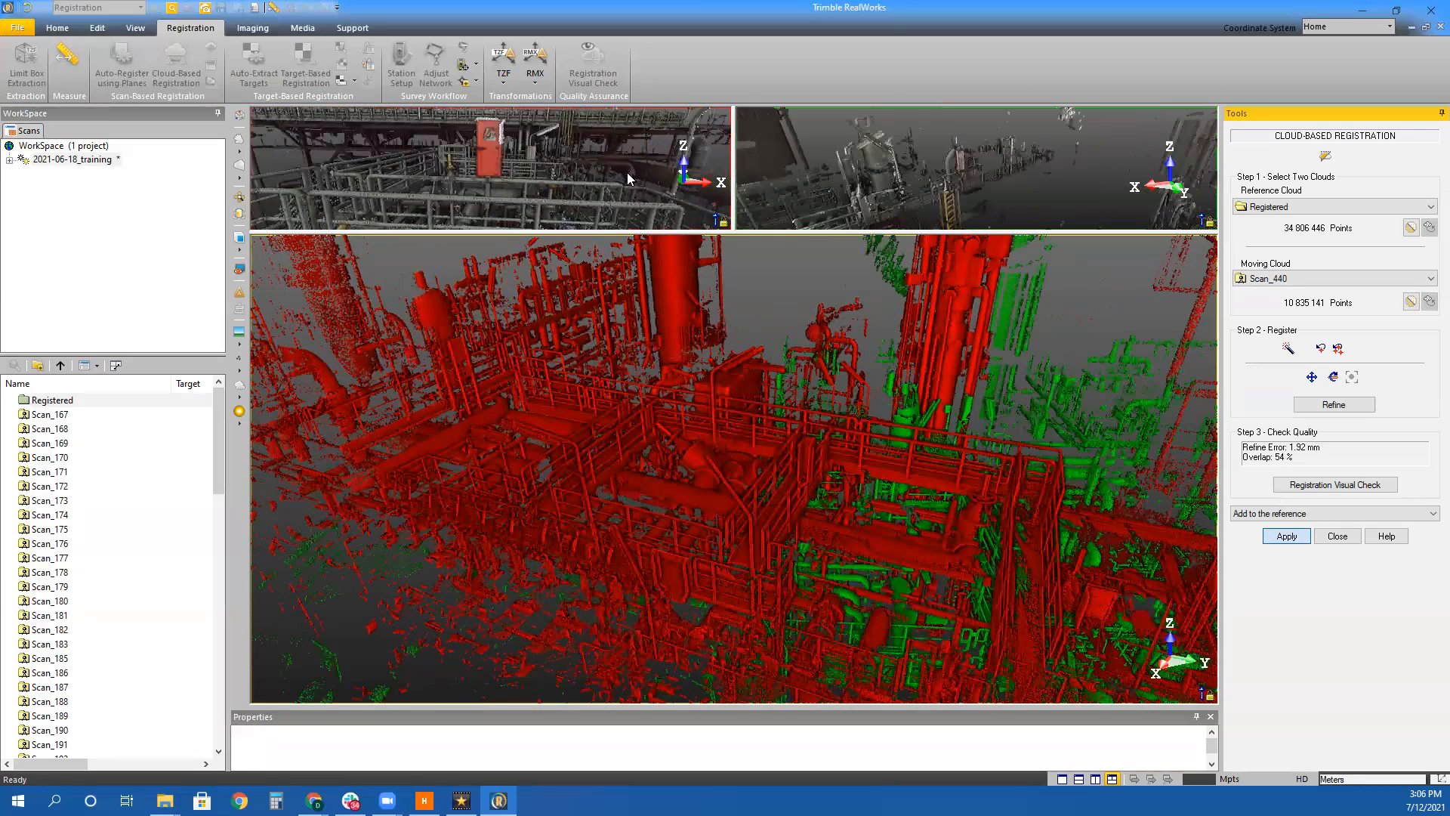
key("Return")
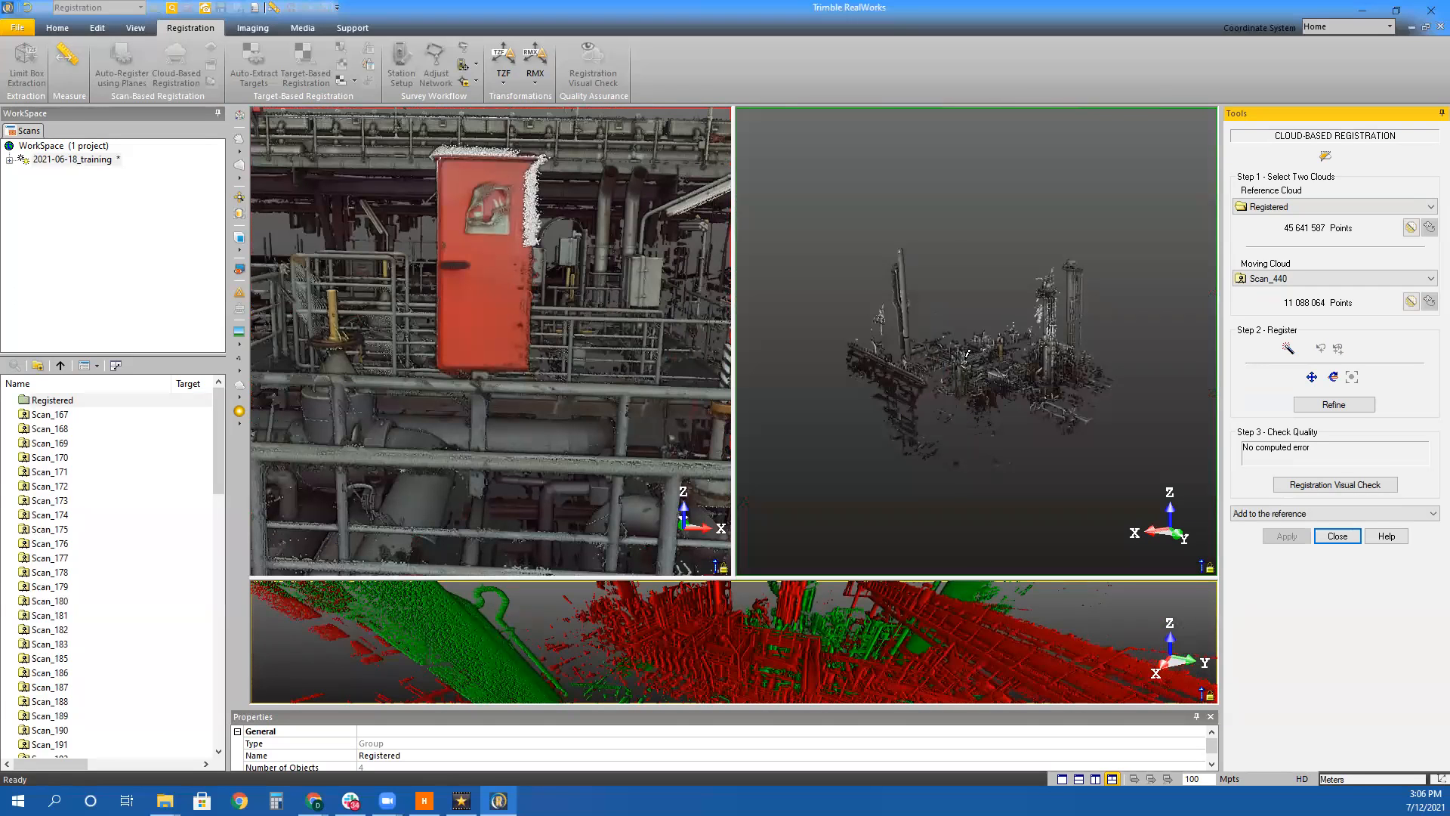
Register moving cloud Scan_440 to the Registered group by picking the same mid-door point on the red box in both clouds
scroll(963, 355, "up", 8)
middle_click_drag(929, 321, 916, 506)
left_click_drag(917, 505, 1201, 502)
middle_click_drag(1201, 502, 1098, 469)
scroll(982, 411, "down", 3)
scroll(982, 411, "up", 6)
middle_click_drag(982, 411, 977, 339)
scroll(977, 338, "down", 4)
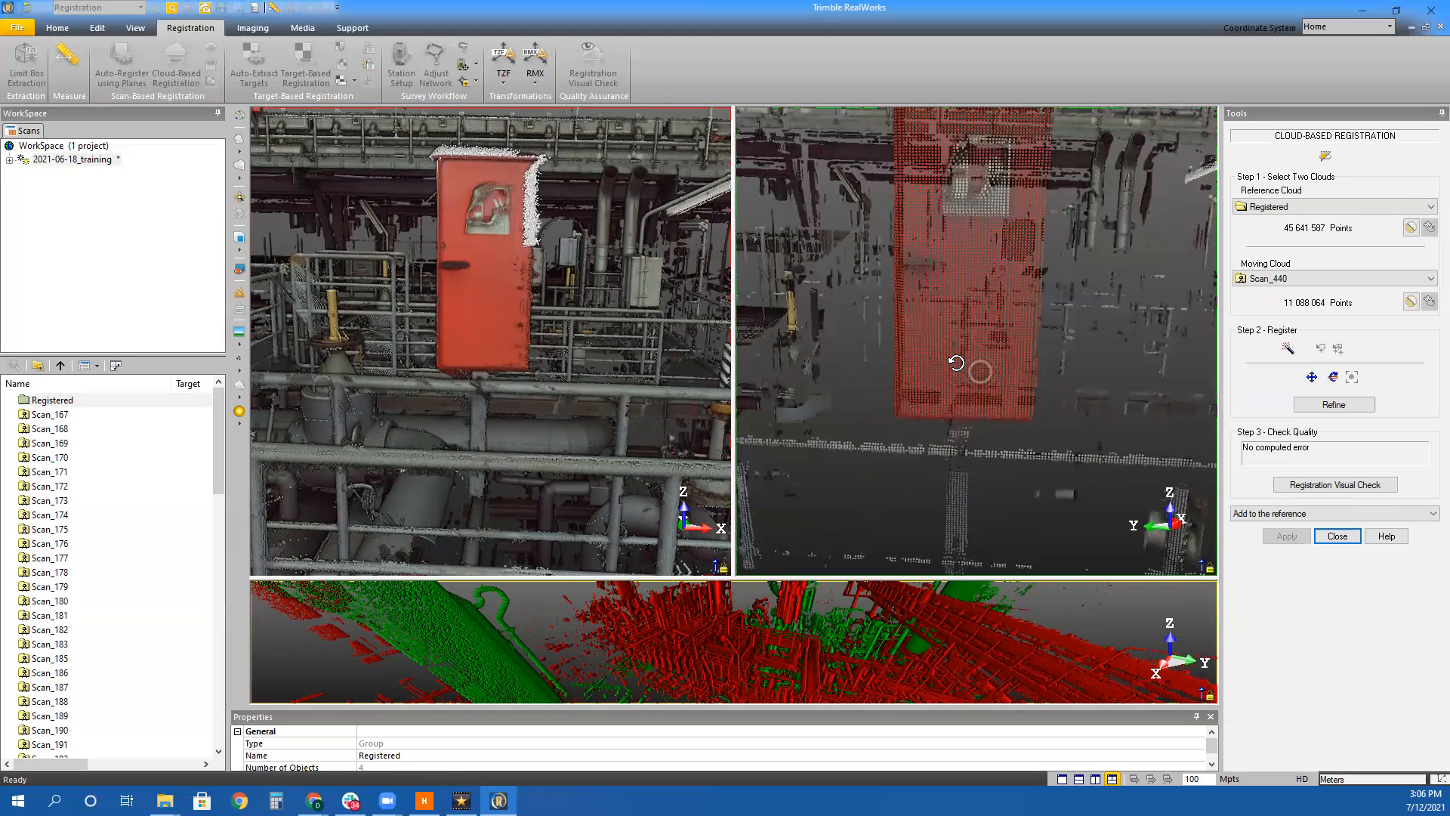
left_click(972, 259)
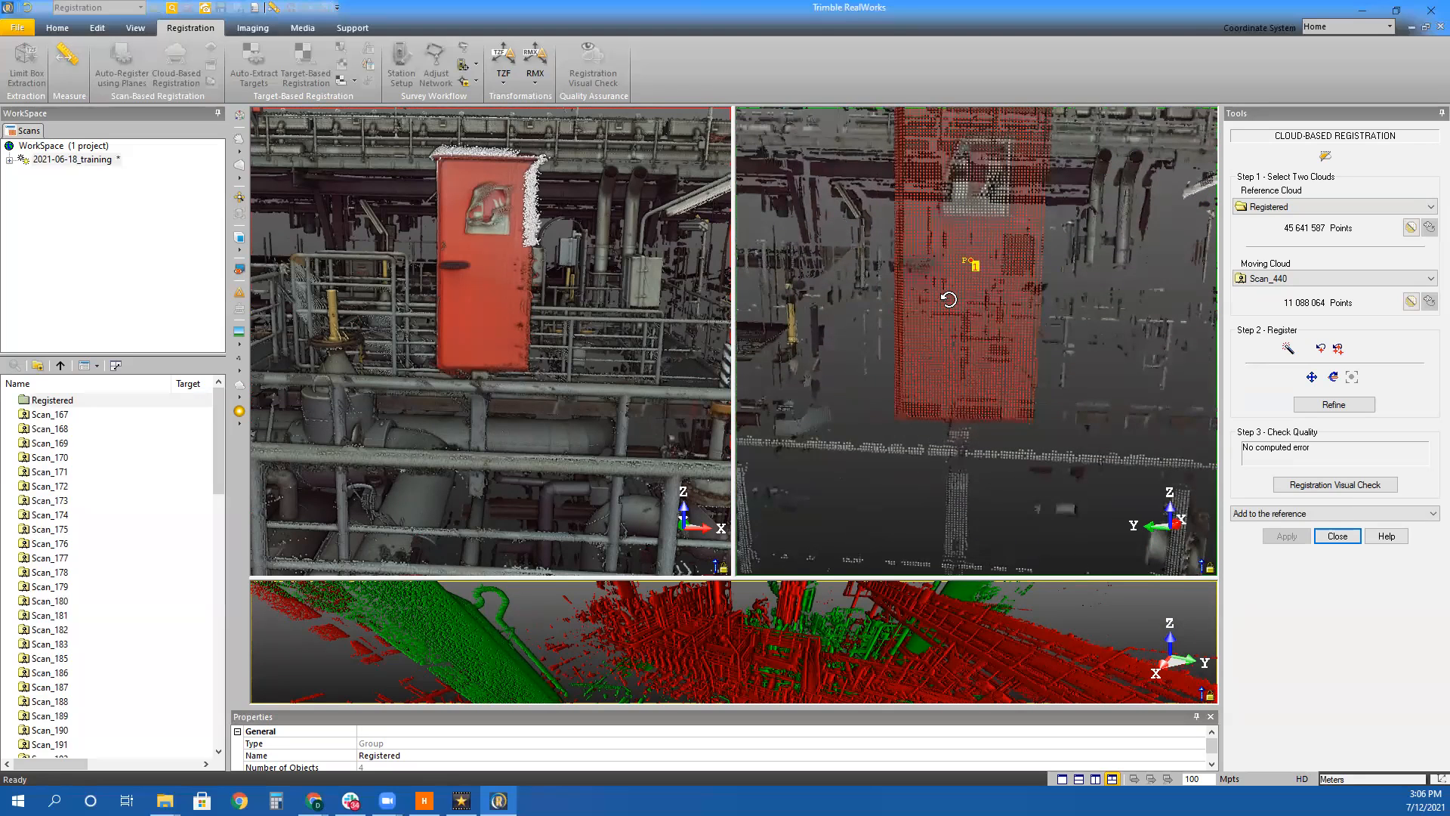
left_click_drag(949, 299, 954, 296)
left_click(488, 259)
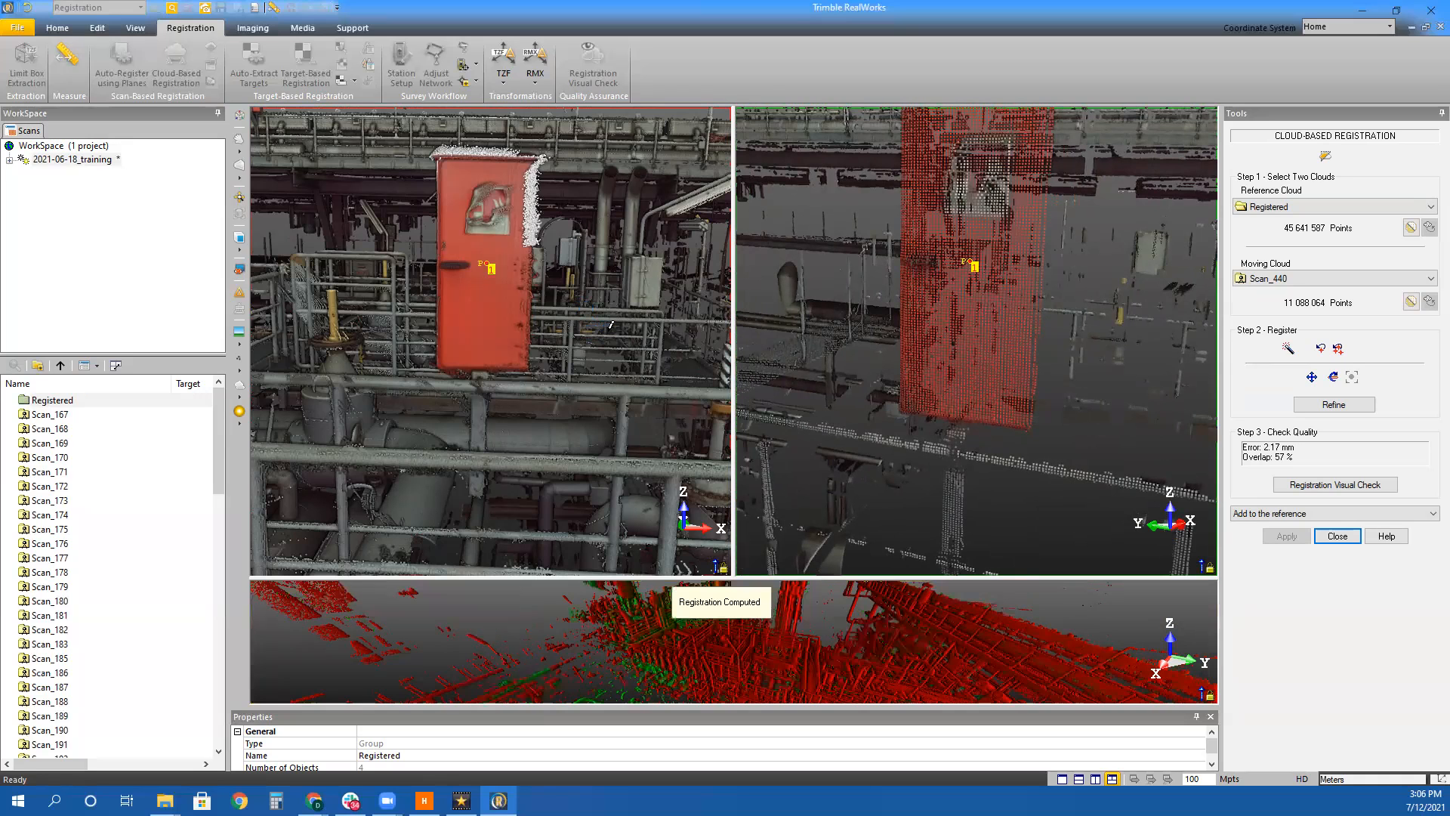
Inspect the alignment of Scan_440, refine its registration, and apply it to the Registered group
left_click(899, 657)
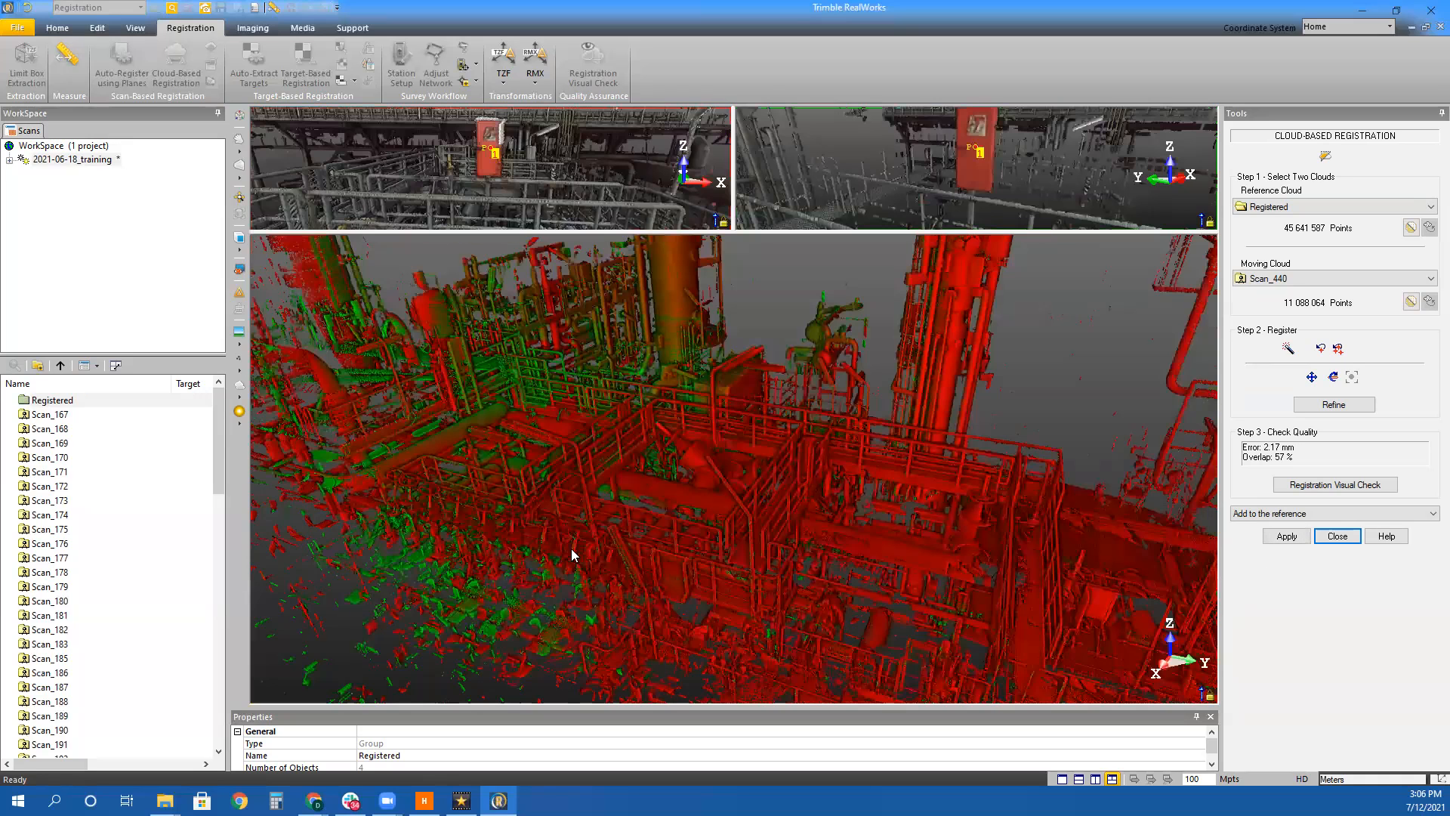
middle_click_drag(806, 579, 982, 559)
left_click_drag(794, 546, 907, 550)
left_click(1321, 407)
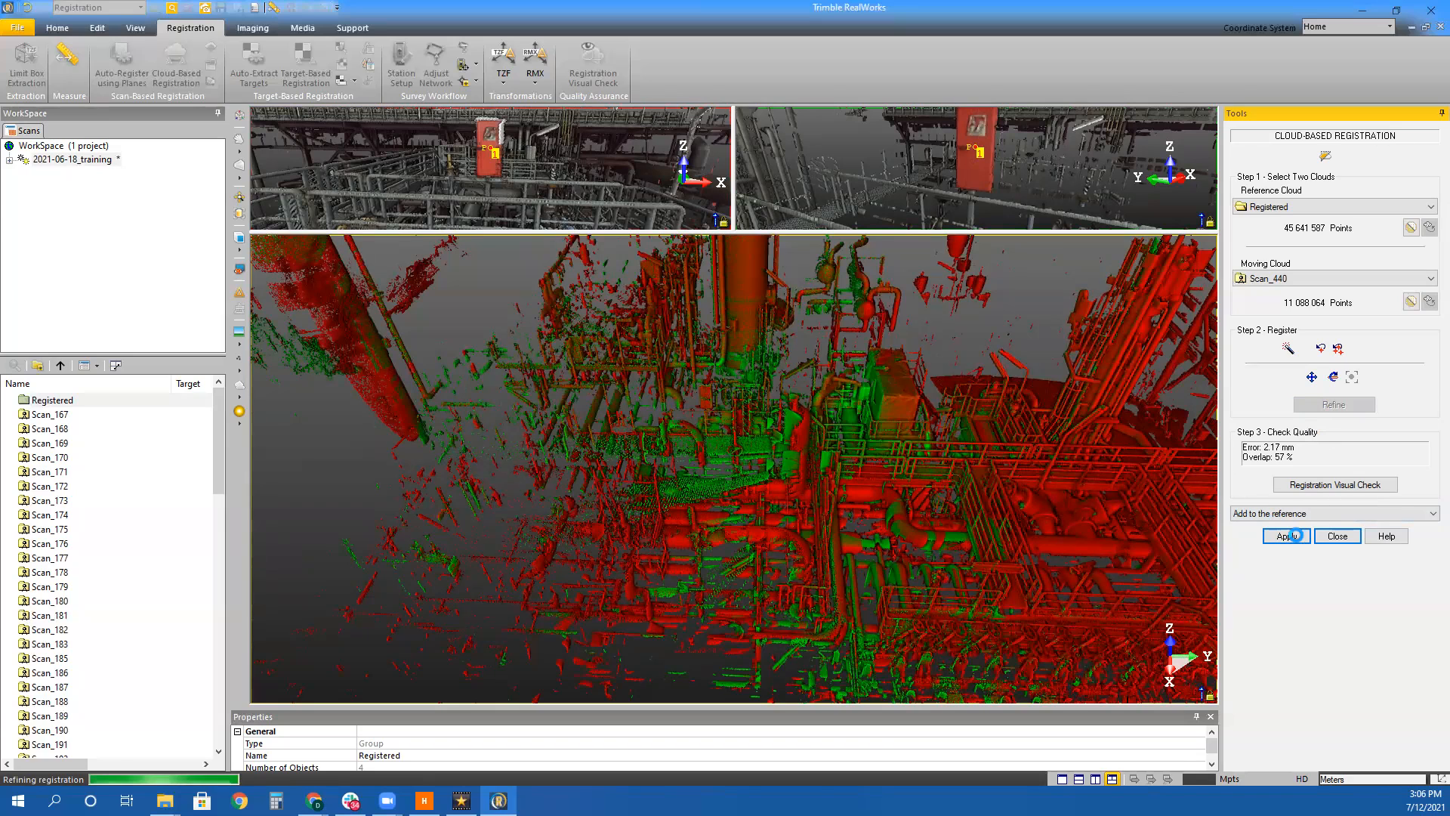
left_click(1288, 537)
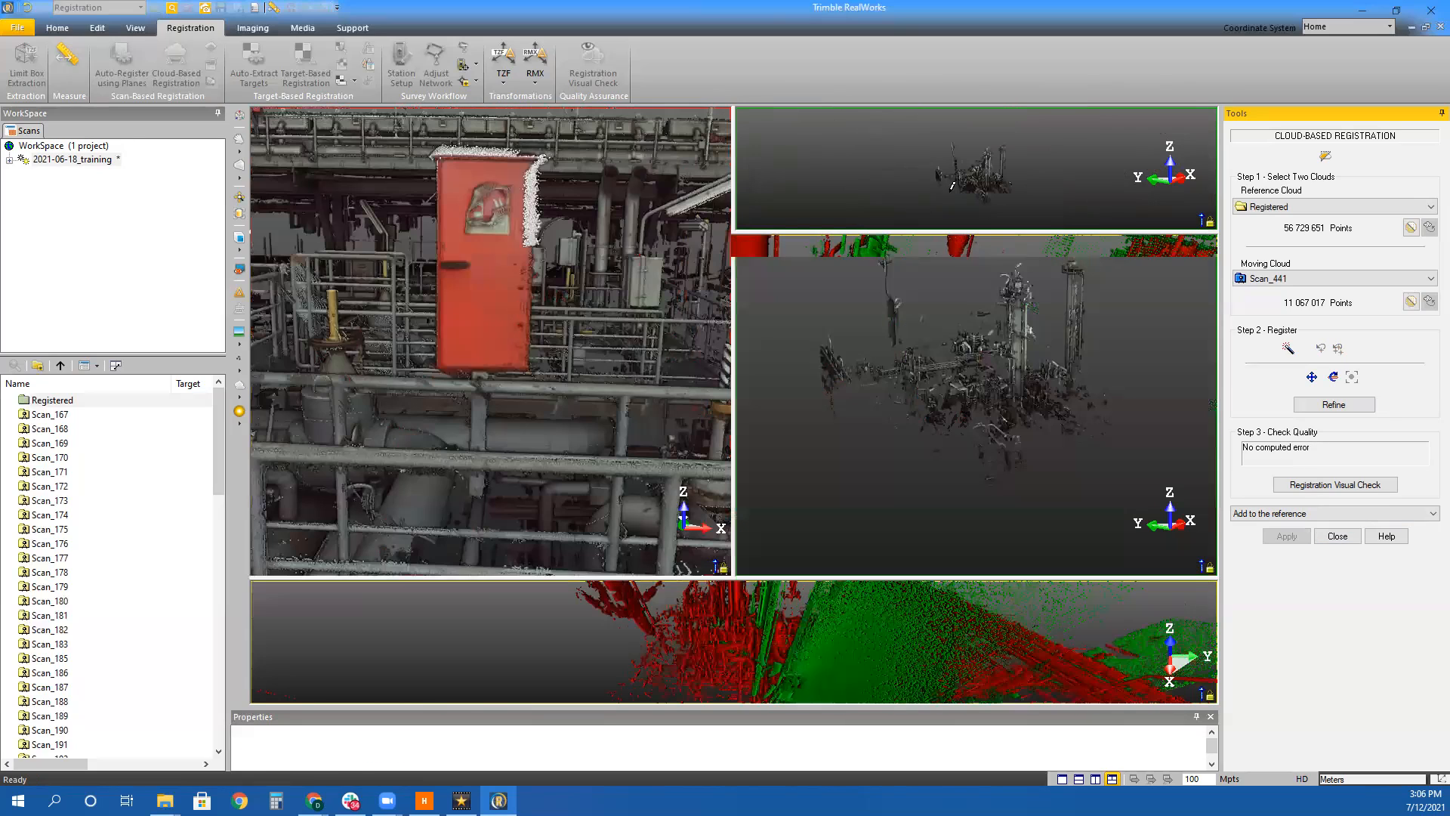
Try to register Scan_441 by picking the same point on the vessel's B-246 sign in both clouds, and inspect the alignment
scroll(975, 368, "up", 6)
left_click_drag(913, 340, 853, 273)
left_click_drag(587, 346, 660, 443)
middle_click_drag(841, 441, 702, 431)
scroll(328, 365, "up", 3)
scroll(328, 365, "down", 3)
left_click_drag(473, 410, 528, 416)
left_click_drag(1042, 393, 1126, 388)
mouse_move(944, 435)
middle_mouse_down()
mouse_move(1046, 402)
mouse_move(1008, 399)
middle_mouse_up()
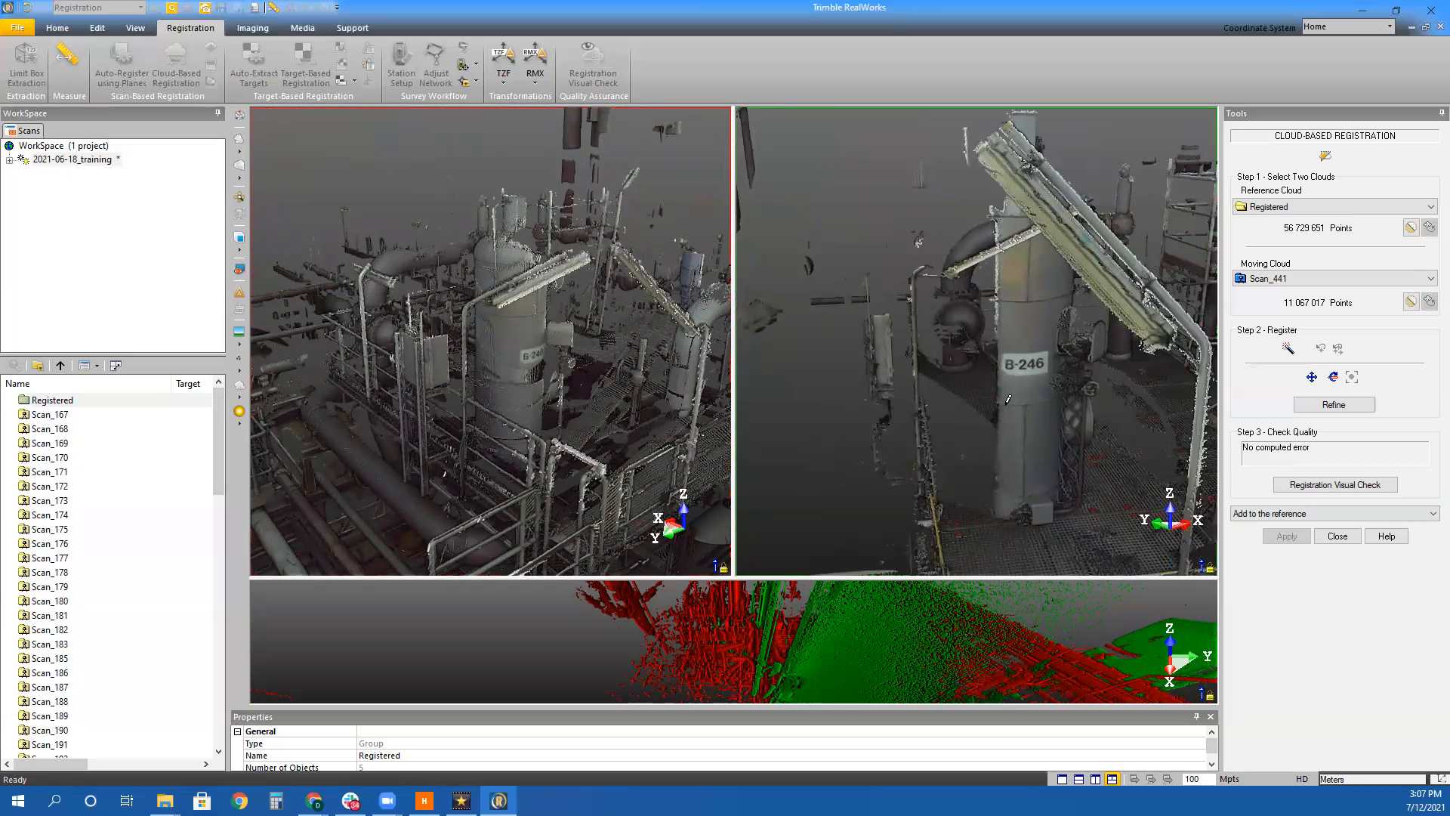
left_click(1030, 363)
scroll(524, 377, "up", 4)
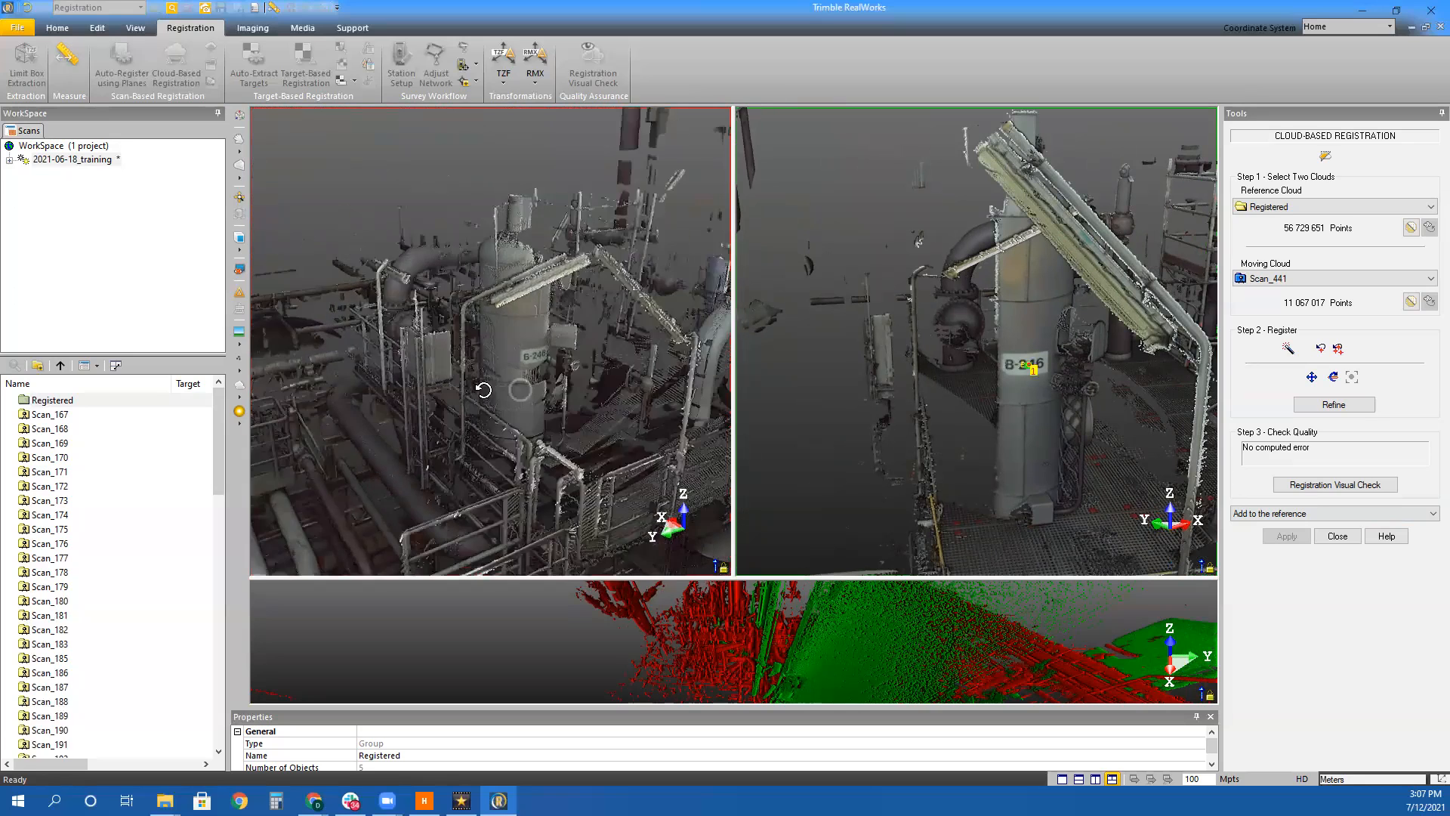
left_click_drag(523, 364, 534, 354)
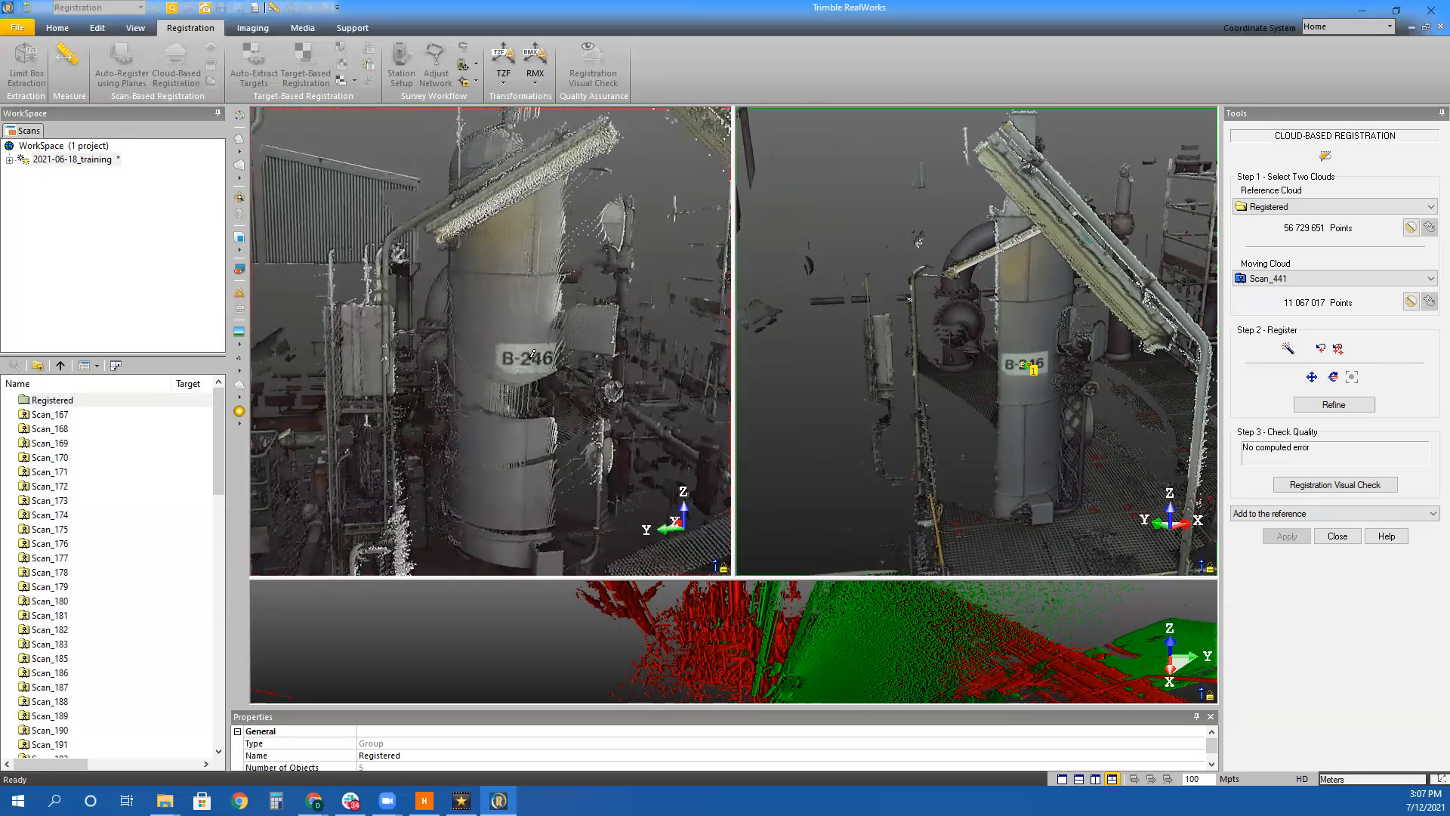
left_click(530, 363)
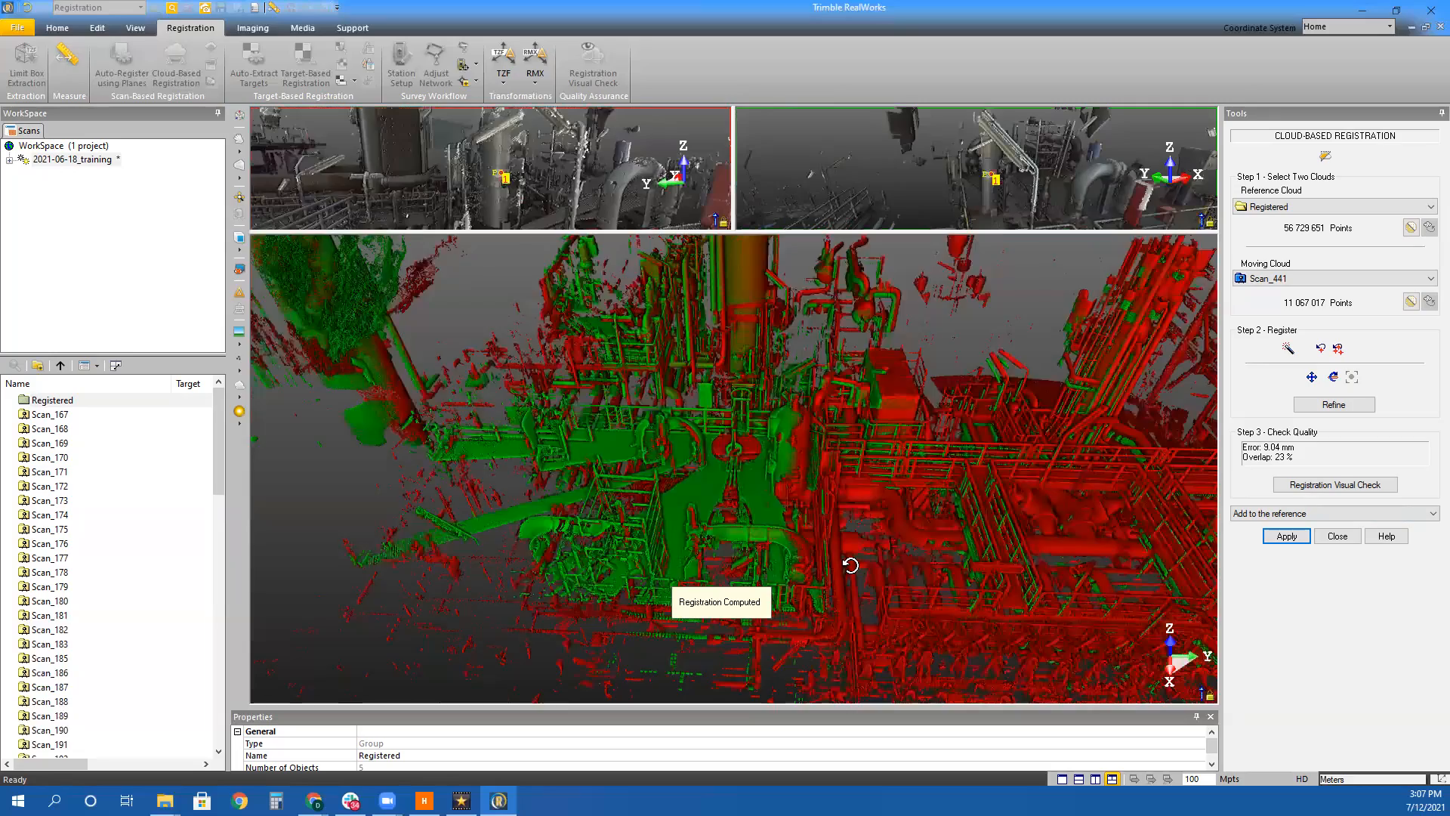
left_click_drag(851, 565, 538, 231)
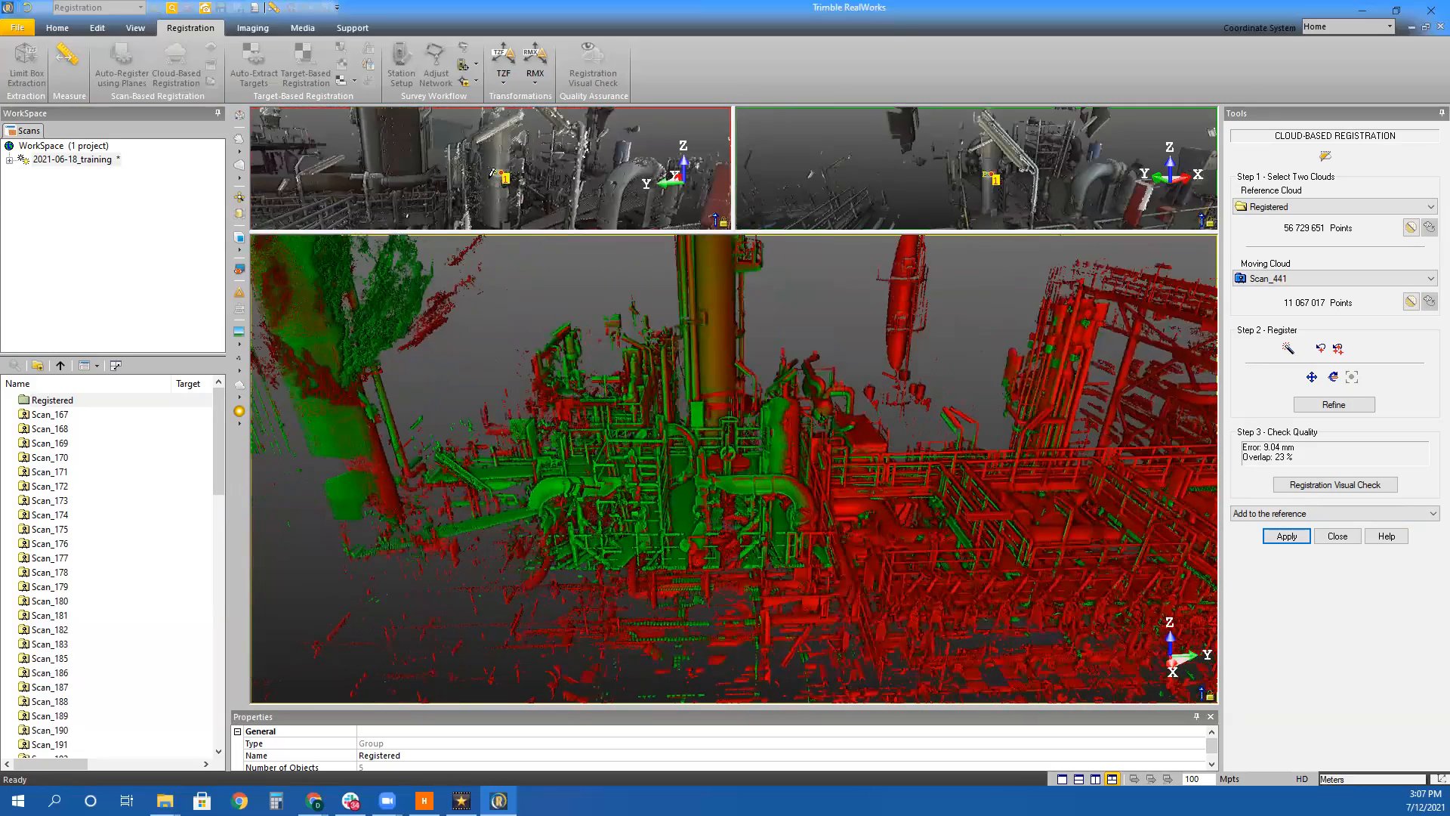
Add a second matching point pair for Scan_441 on the red box's door in both clouds and recompute the registration
mouse_move(497, 184)
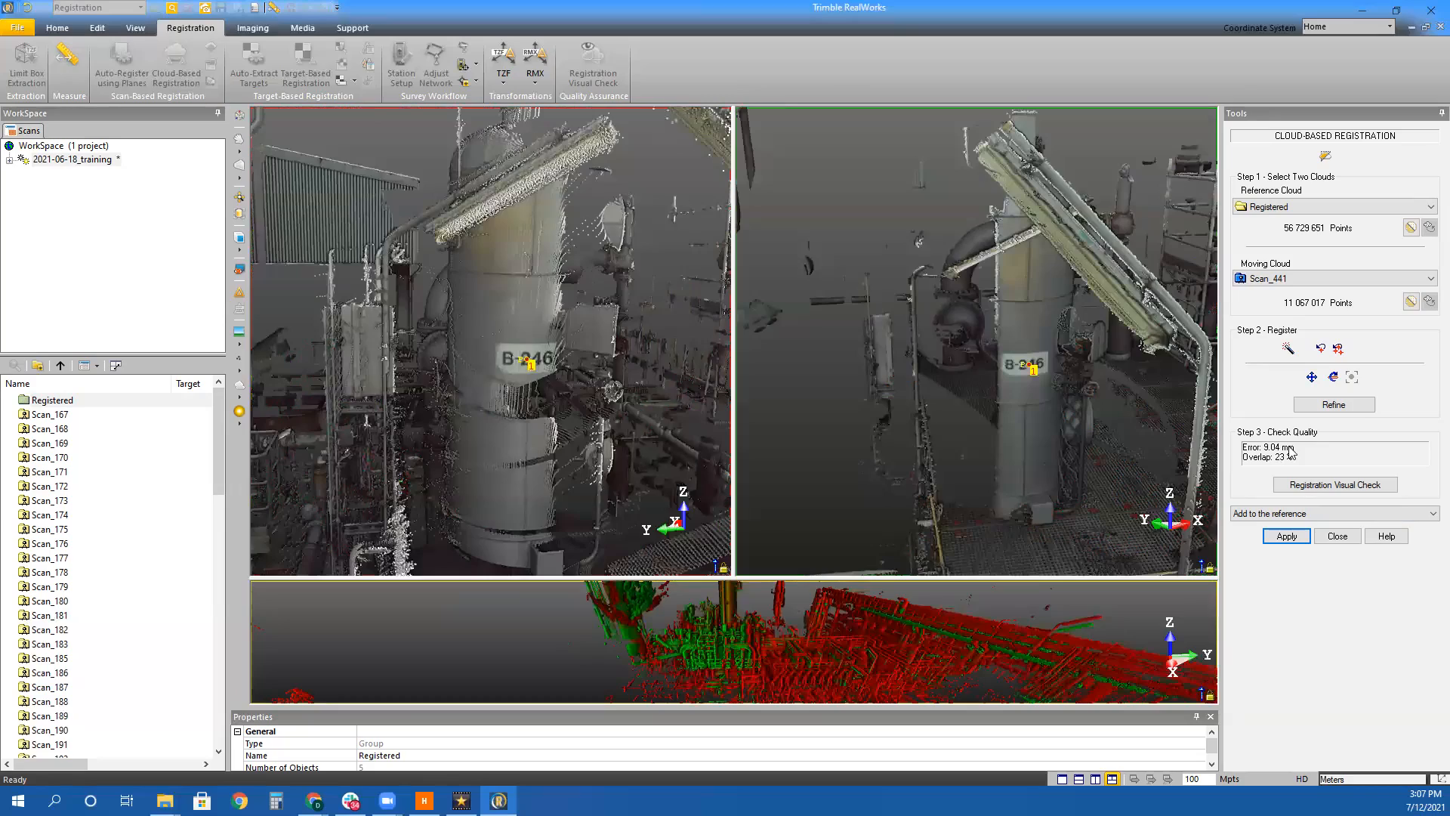
left_click_drag(724, 424, 620, 556)
middle_click_drag(621, 556, 511, 467)
scroll(518, 462, "up", 6)
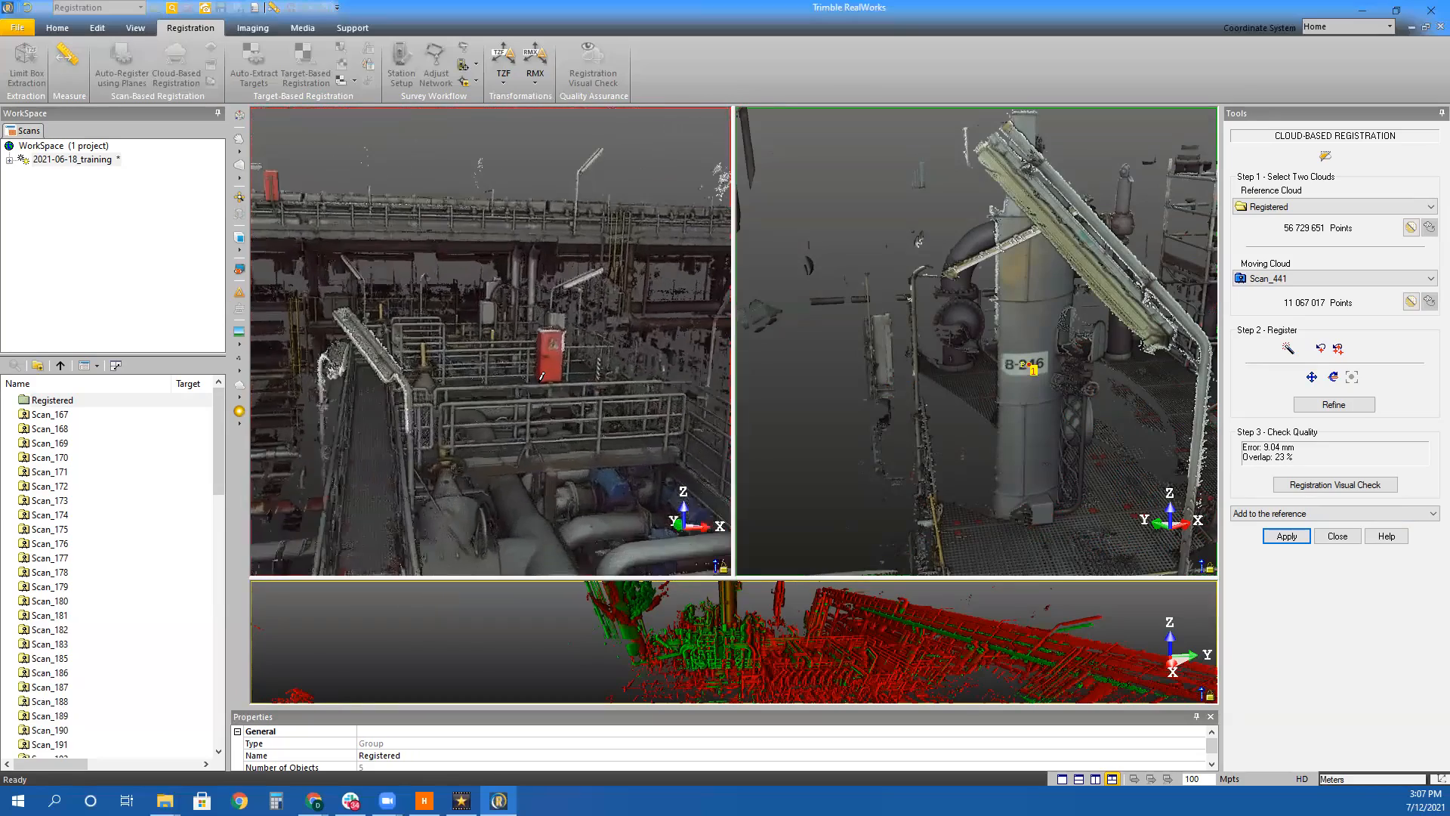
left_click_drag(566, 367, 768, 353)
scroll(887, 370, "up", 3)
scroll(1005, 408, "down", 5)
mouse_move(977, 435)
left_mouse_down()
mouse_move(884, 450)
mouse_move(974, 443)
left_mouse_up()
scroll(848, 291, "up", 5)
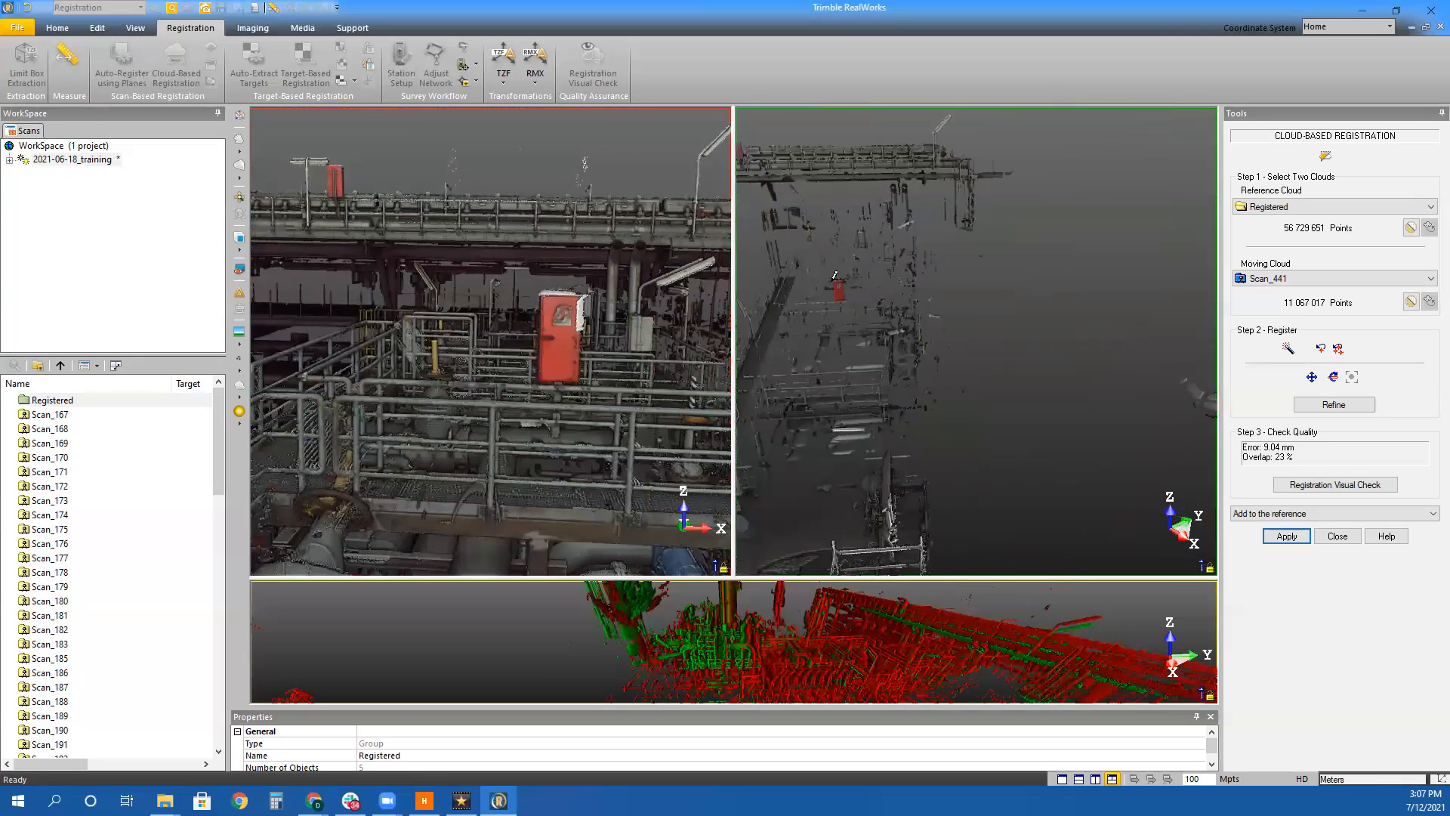
scroll(849, 290, "up", 6)
left_click_drag(852, 356, 894, 195)
mouse_move(895, 195)
middle_mouse_down()
mouse_move(919, 512)
mouse_move(894, 262)
mouse_move(835, 302)
mouse_move(831, 328)
middle_mouse_up()
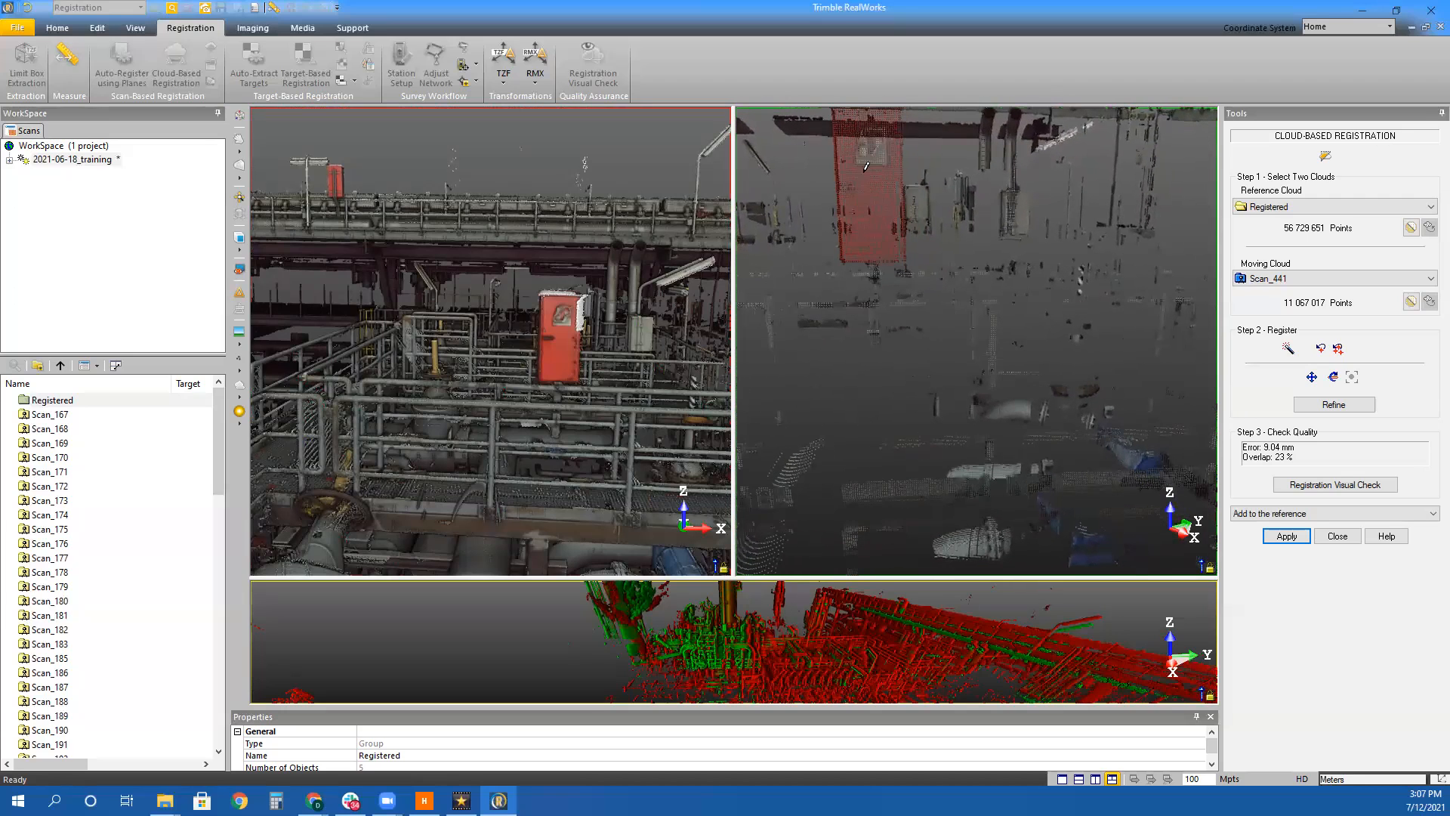
middle_click_drag(899, 271, 906, 305)
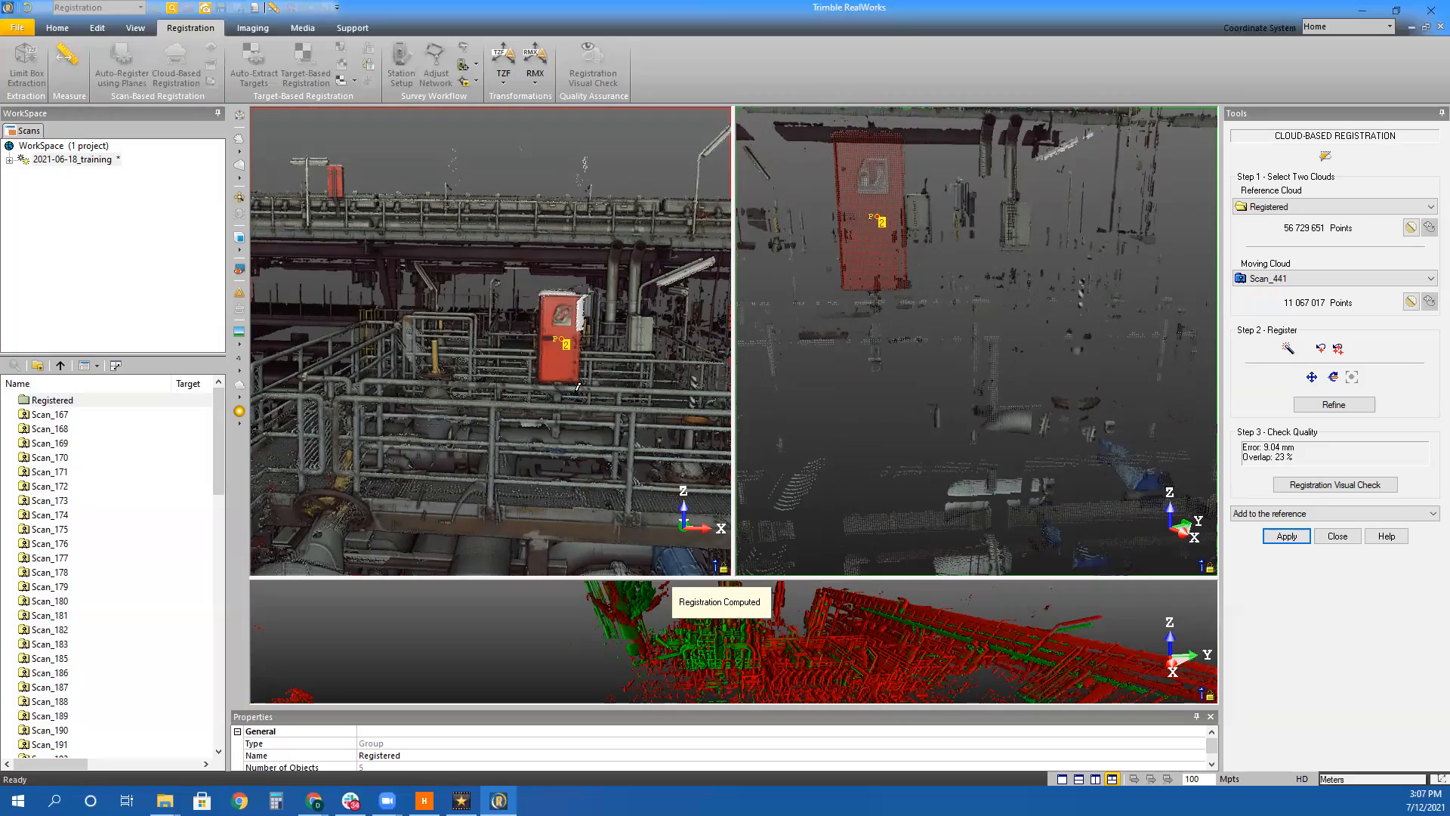
Inspect the overlay of Scan_441 on the Registered group and refine the two-pair registration
left_click(987, 651)
middle_click_drag(1098, 447, 574, 567)
middle_click_drag(963, 563, 1078, 485)
left_click_drag(829, 545, 876, 627)
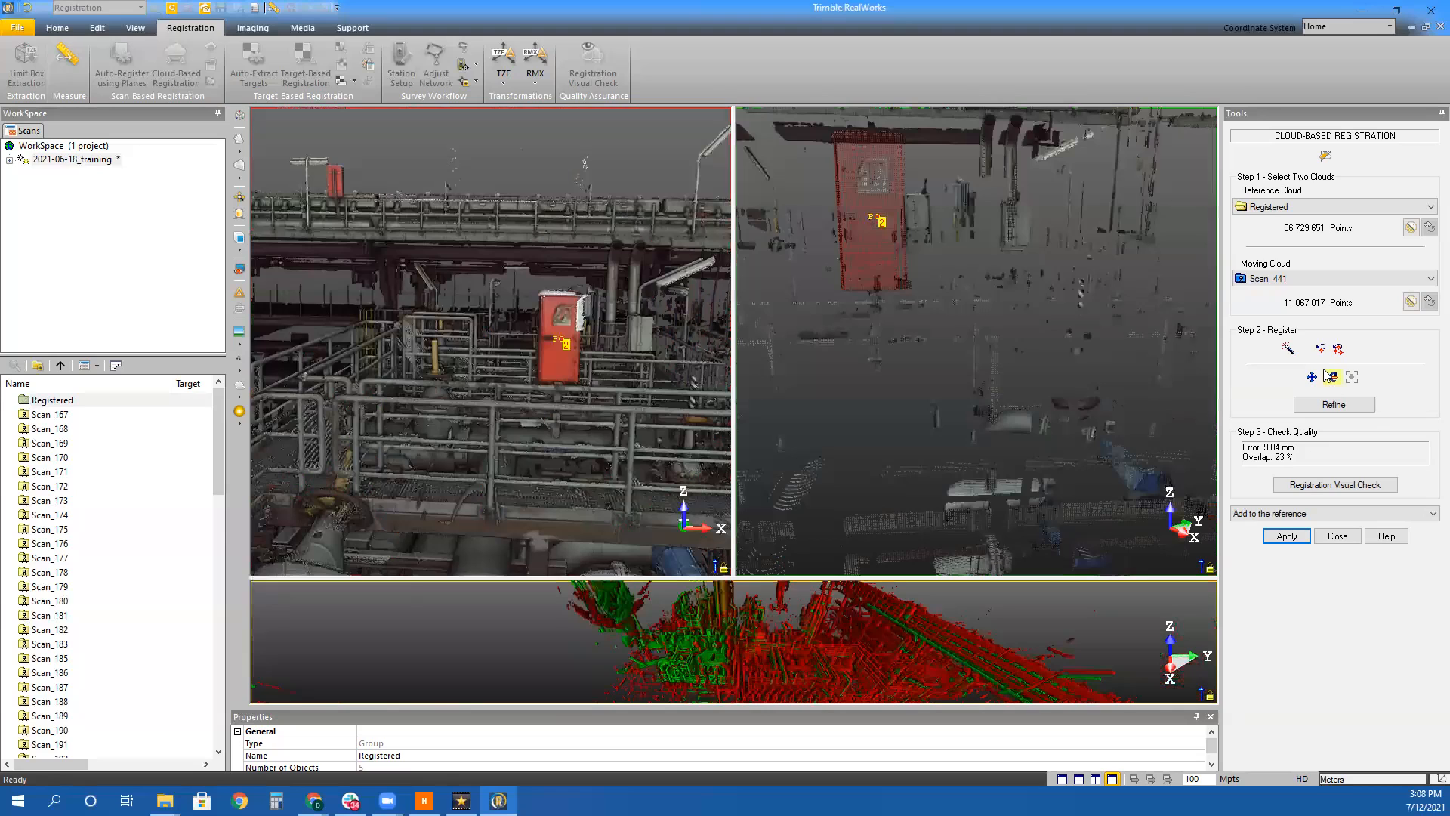
left_click(1322, 403)
Clear all picked point pairs and pick the same red spot on the walkway grating in Registered and Scan_441
left_click(1338, 350)
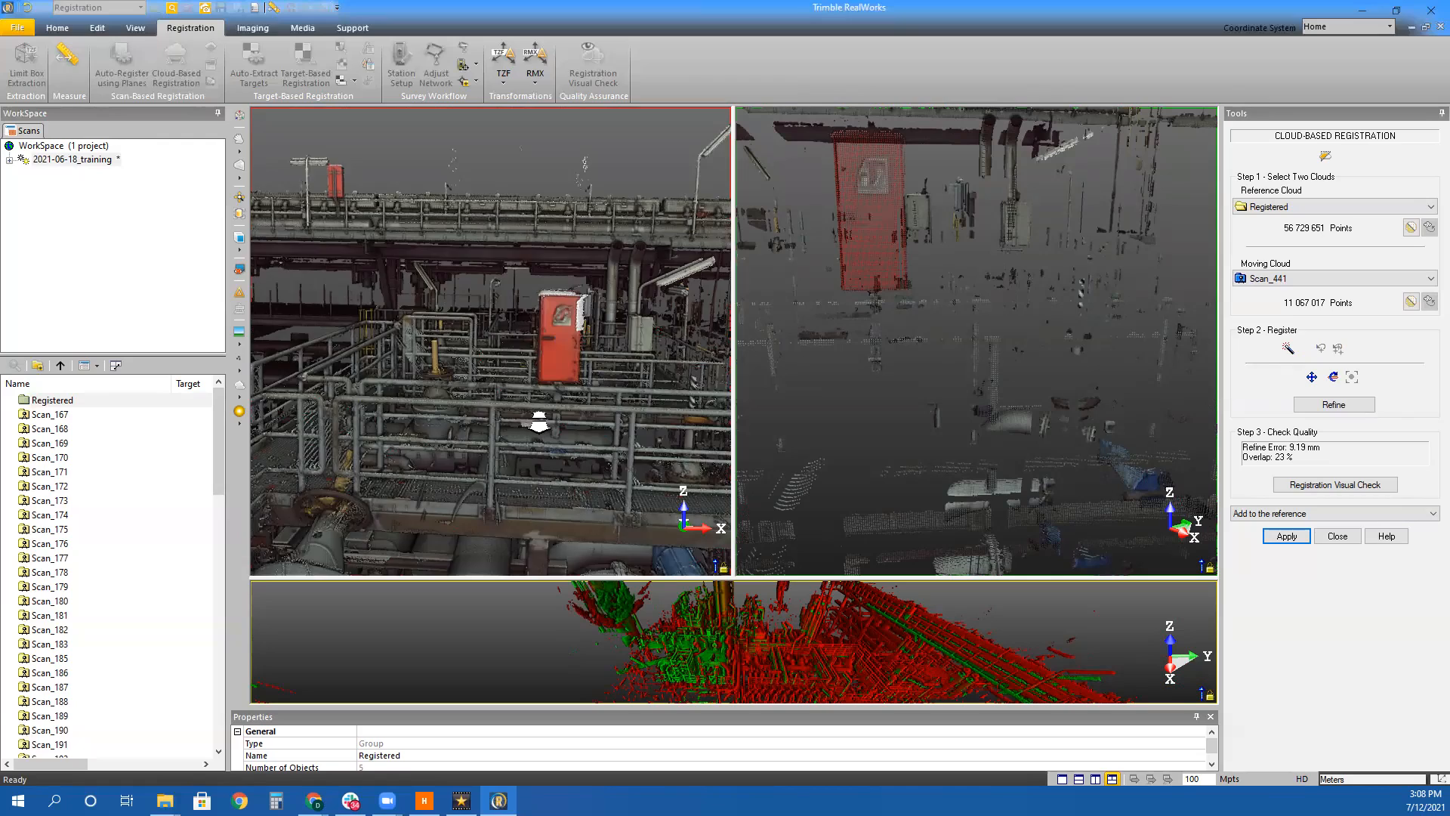
scroll(538, 421, "down", 3)
left_click_drag(531, 434, 642, 484)
left_click_drag(873, 282, 587, 413)
mouse_move(1036, 463)
left_mouse_down()
mouse_move(975, 468)
mouse_move(961, 528)
mouse_move(1052, 472)
left_mouse_up()
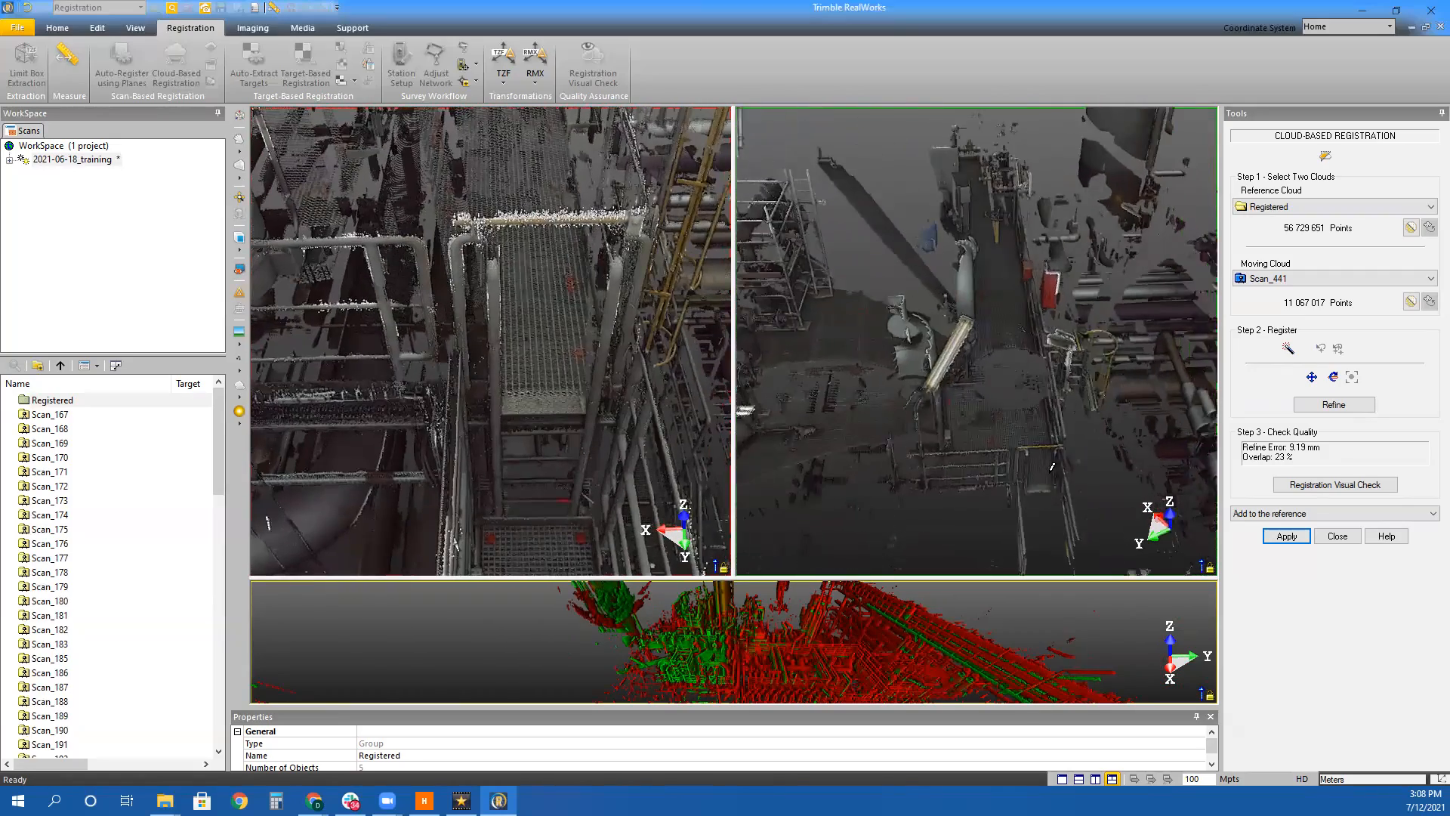
scroll(1052, 471, "up", 10)
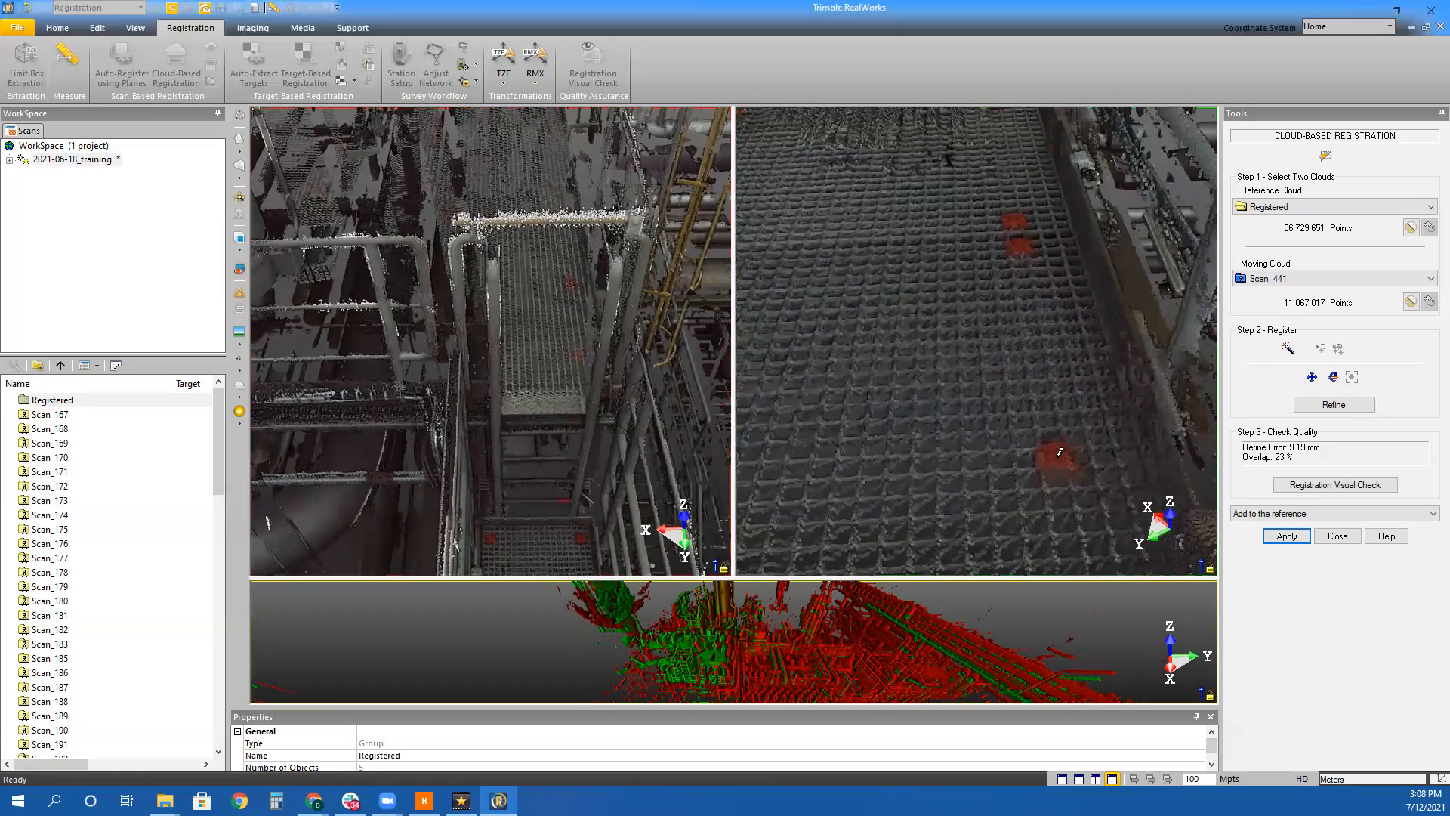
scroll(560, 337, "up", 10)
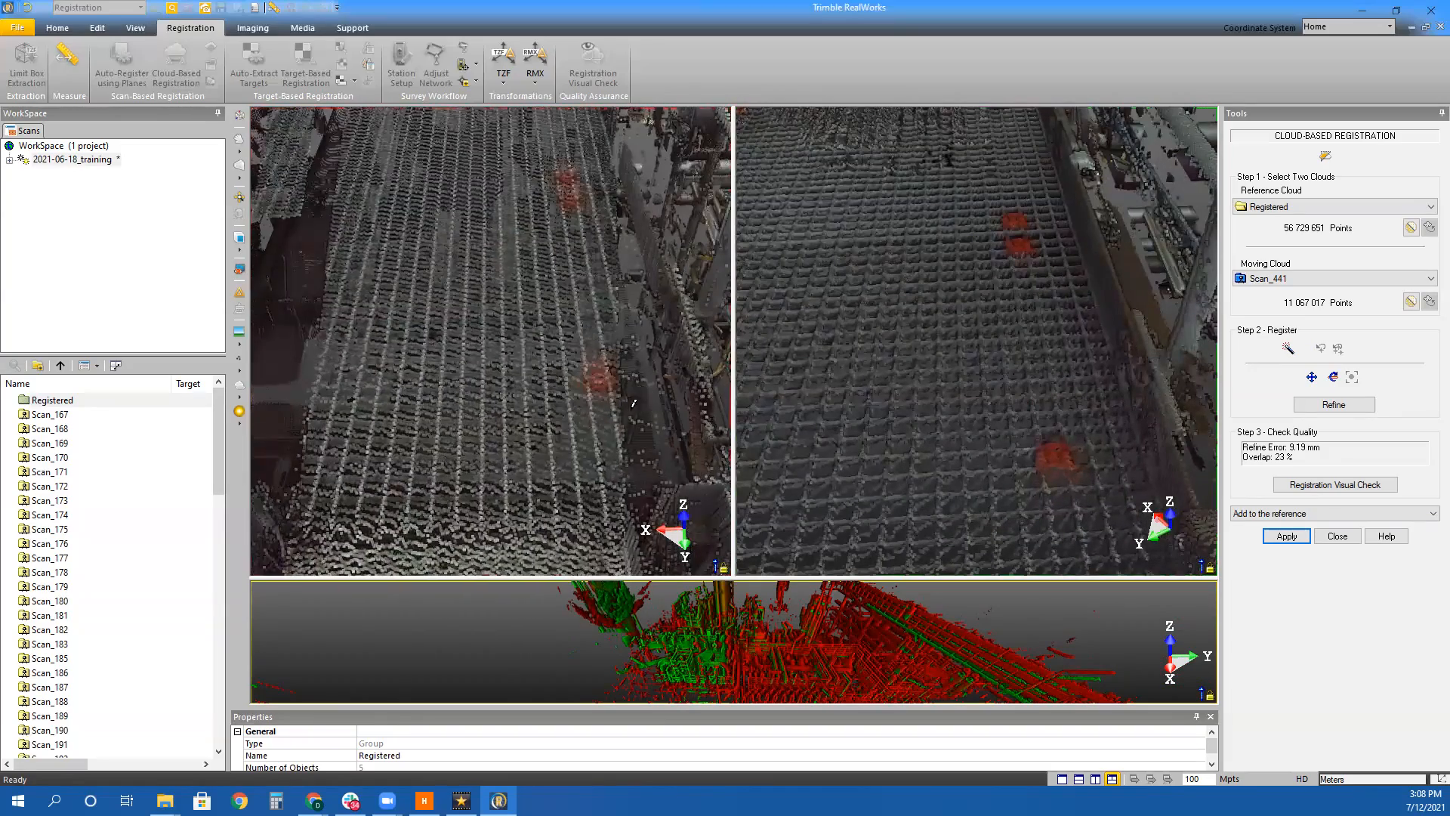
left_click_drag(586, 428, 590, 438)
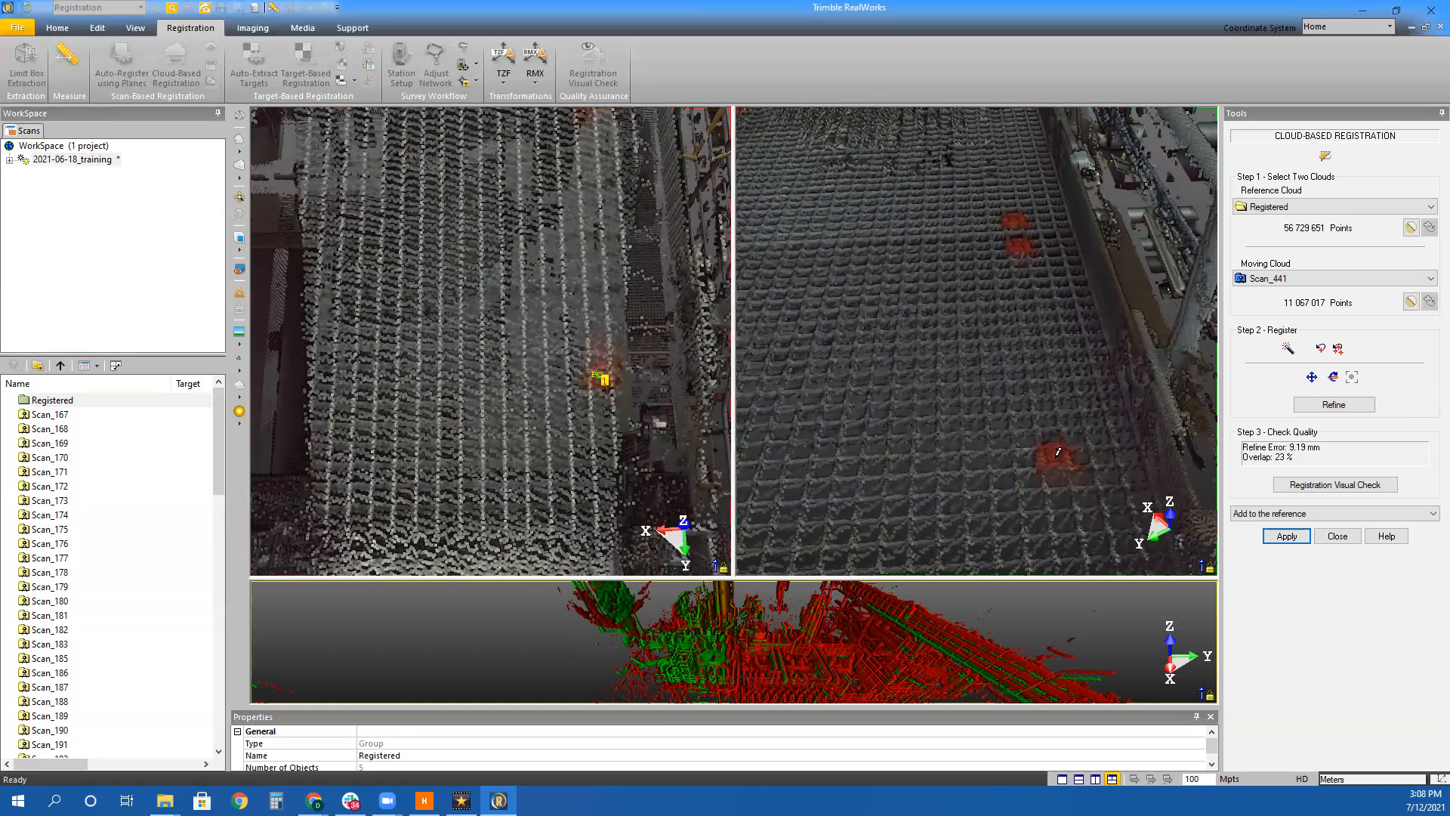
left_click_drag(1056, 451, 1052, 486)
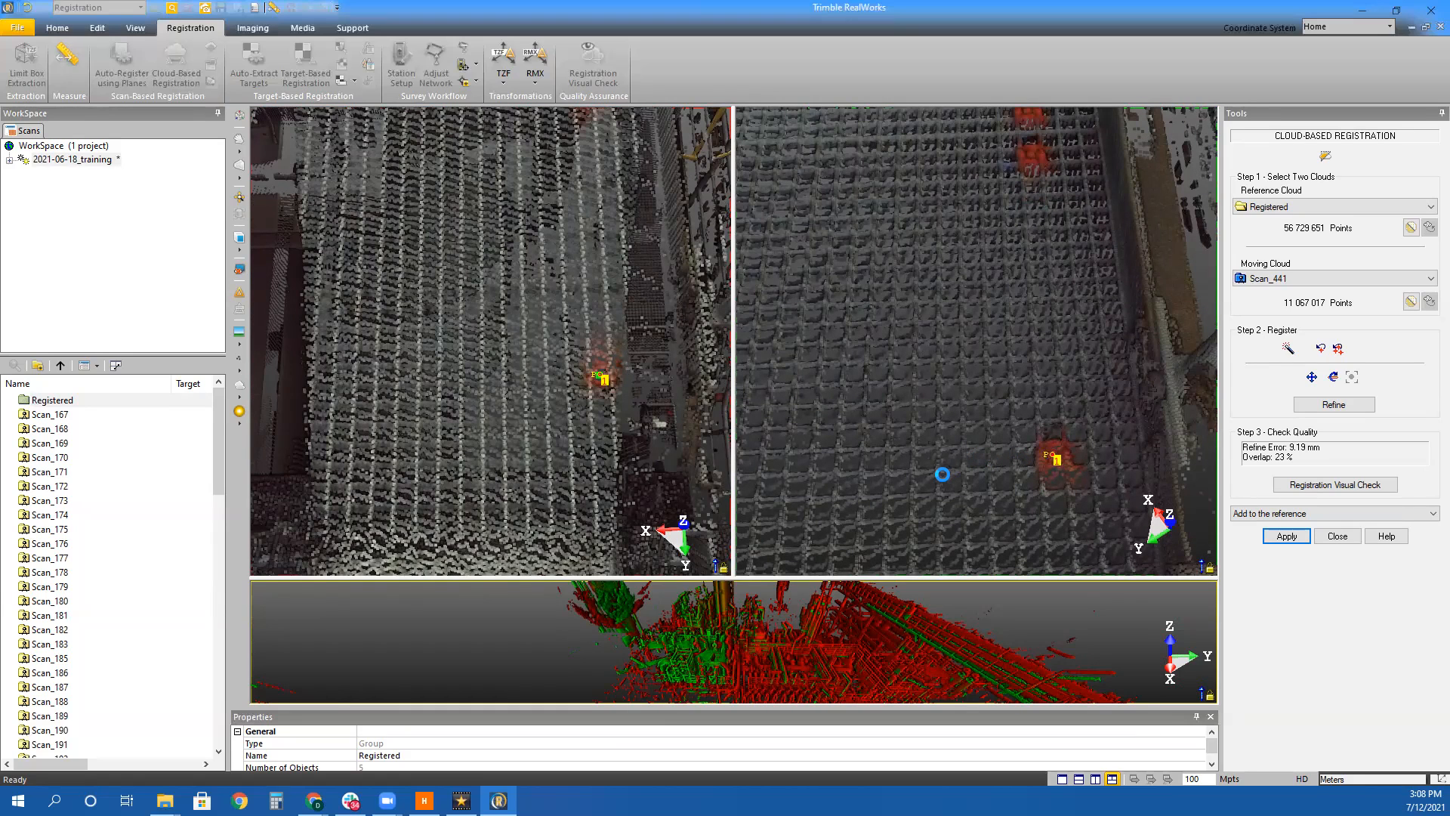
Add a second point pair for Scan_441 at the upper corner of the flat plate above the pipe, and inspect the alignment
left_click_drag(602, 398, 547, 453)
left_click_drag(1057, 435, 969, 516)
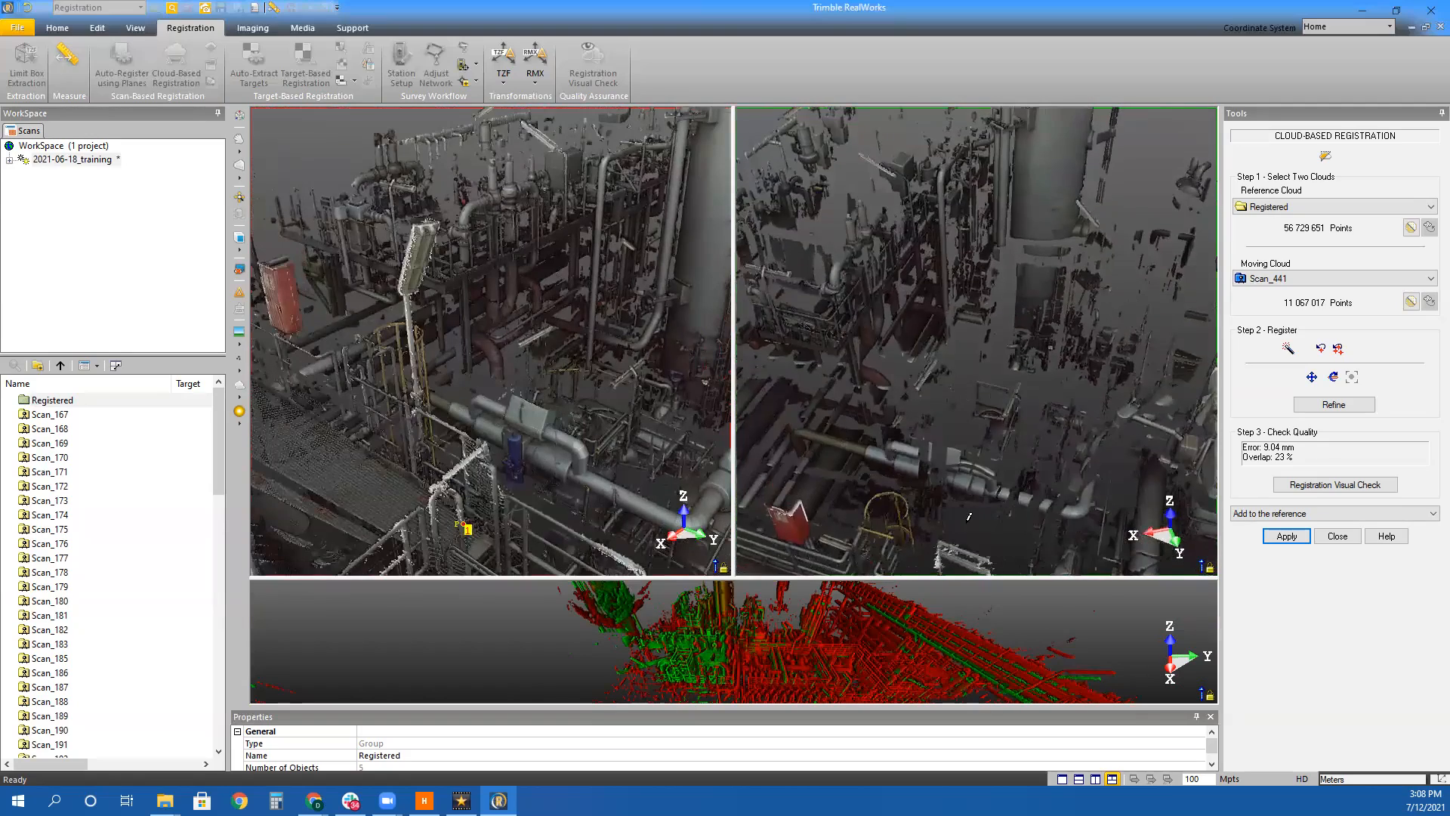
scroll(969, 517, "up", 5)
scroll(572, 393, "up", 5)
mouse_move(572, 393)
left_mouse_down()
mouse_move(583, 443)
mouse_move(644, 408)
mouse_move(556, 383)
left_mouse_up()
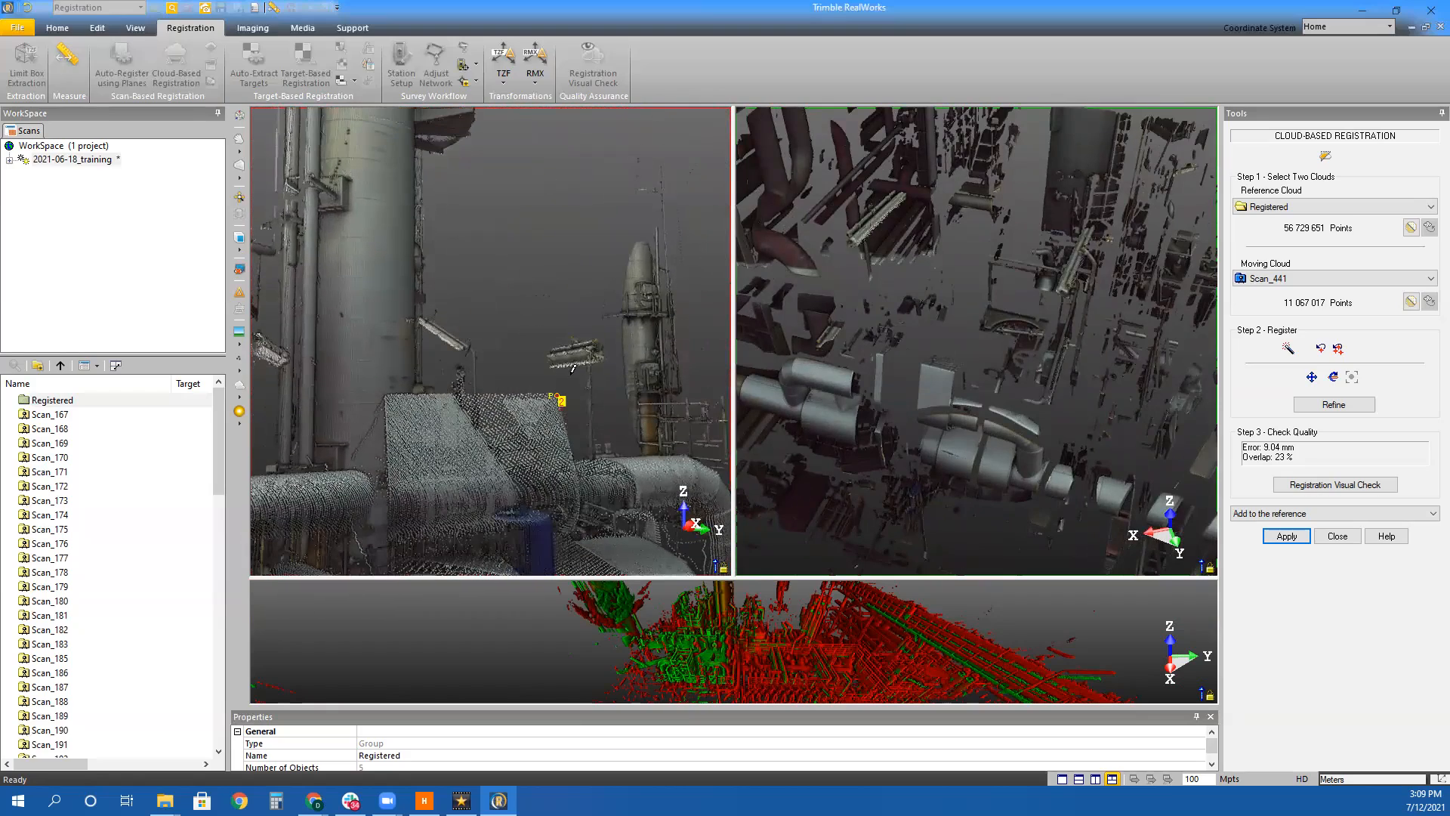
left_click_drag(1078, 407, 988, 380)
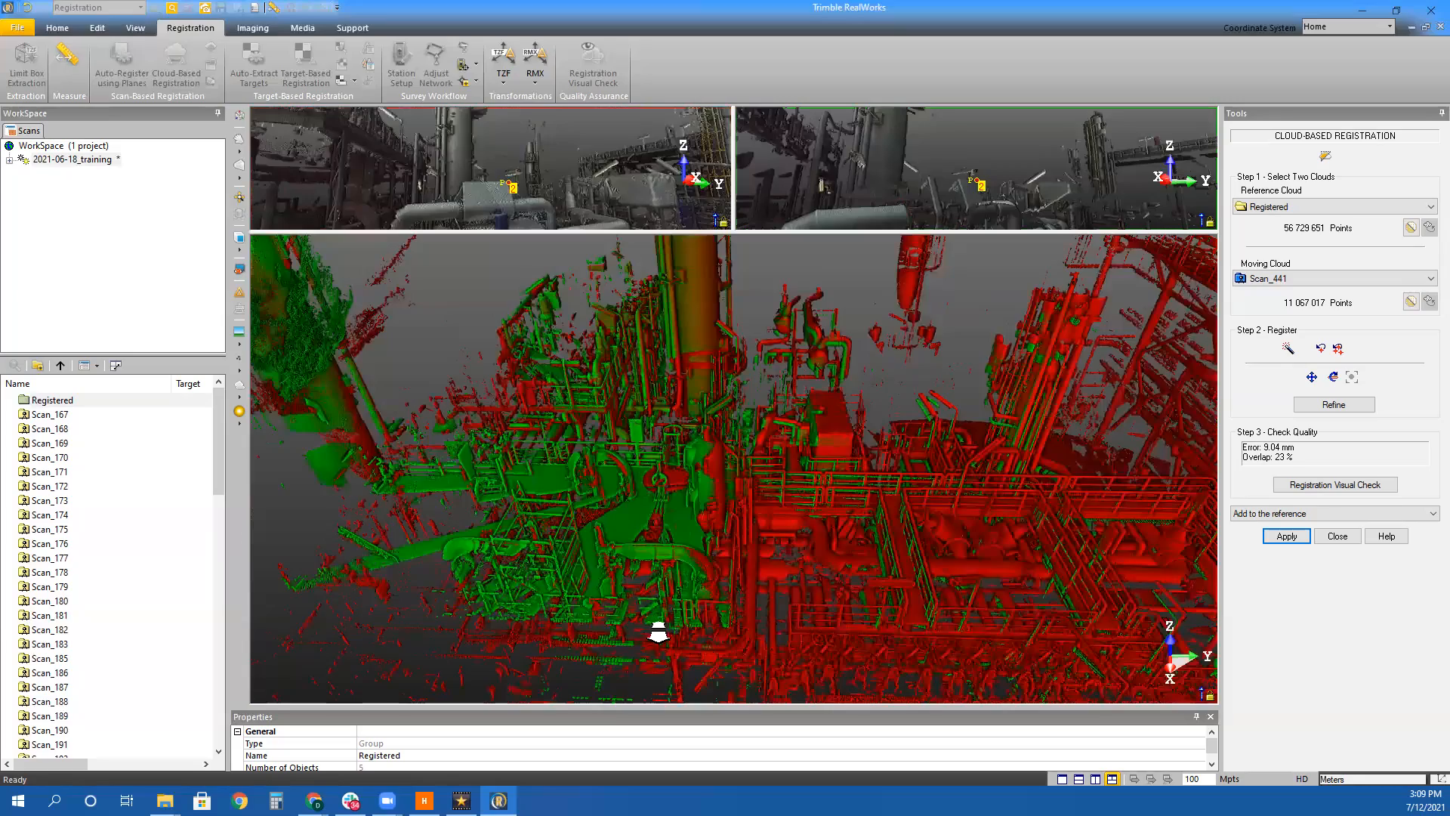
Inspect the overlay of Scan_441 on the Registered group around the column, the walkways and the red box
left_click_drag(659, 633, 922, 427)
left_click_drag(730, 466, 516, 508)
middle_click_drag(515, 508, 578, 555)
left_click_drag(578, 555, 851, 602)
scroll(838, 608, "up", 3)
scroll(831, 611, "up", 2)
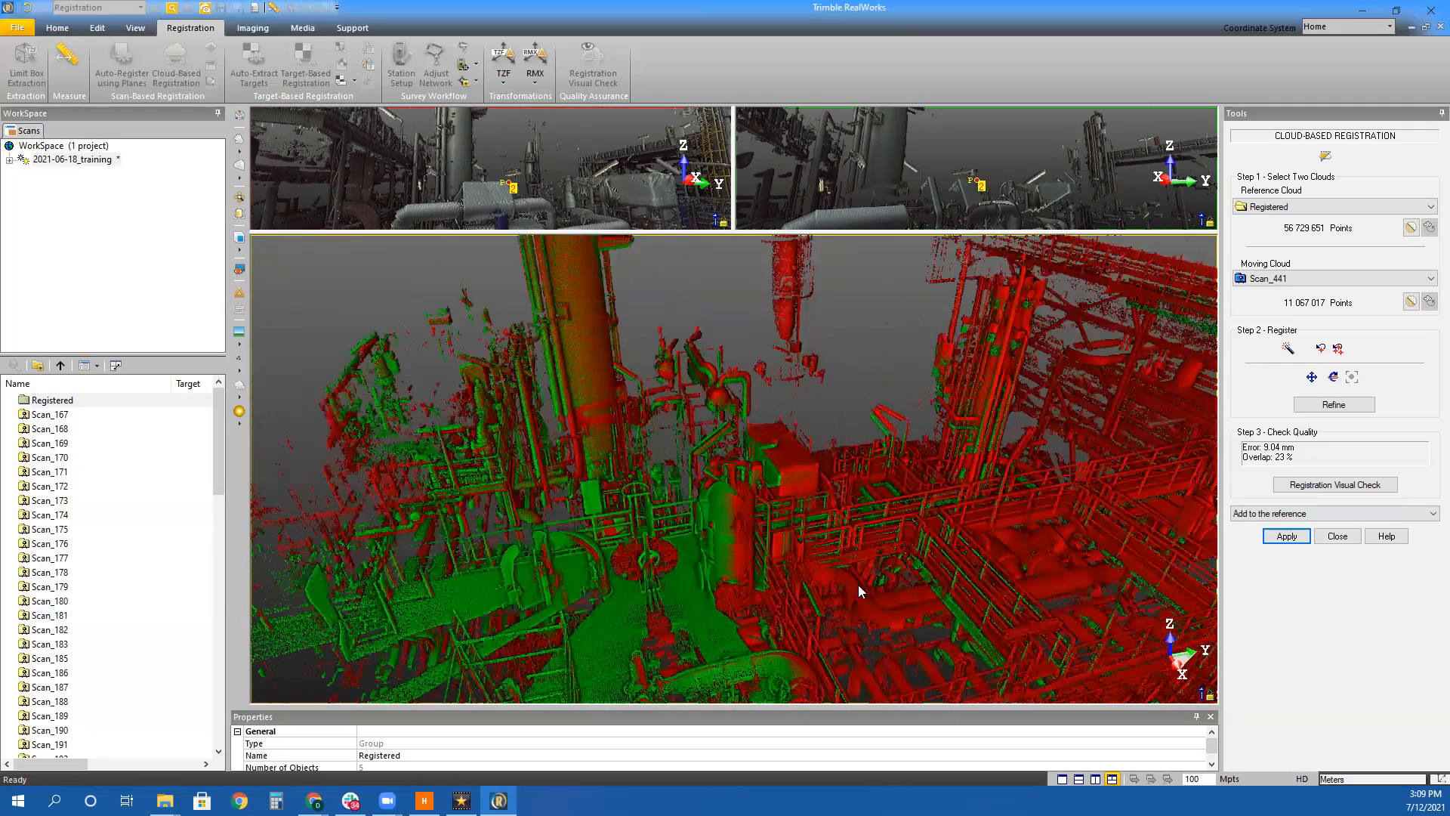
Change the moving cloud to Scan_435 and locate its railed walkway beside the pipe bay
left_click(1369, 284)
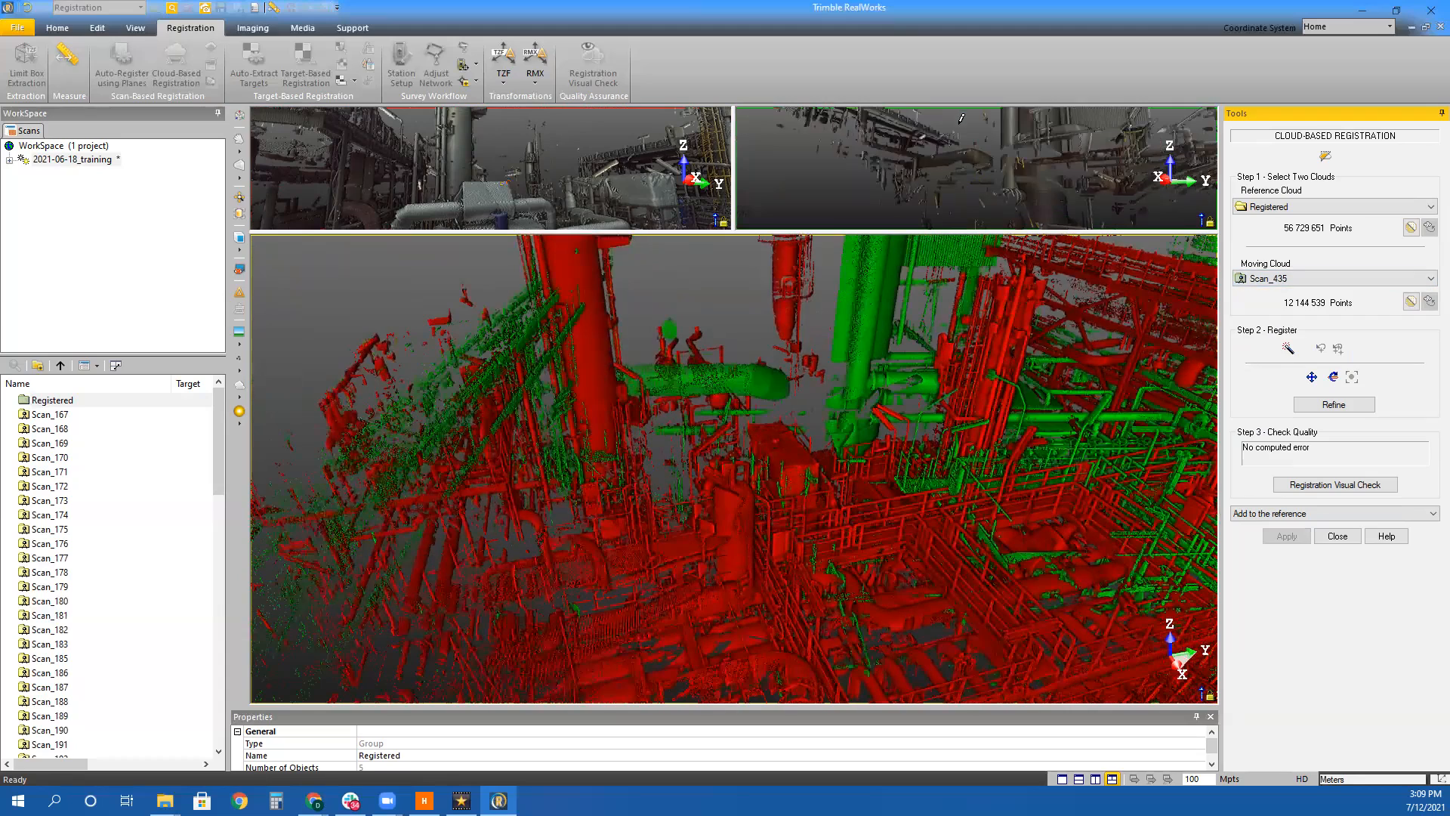
left_click(969, 192)
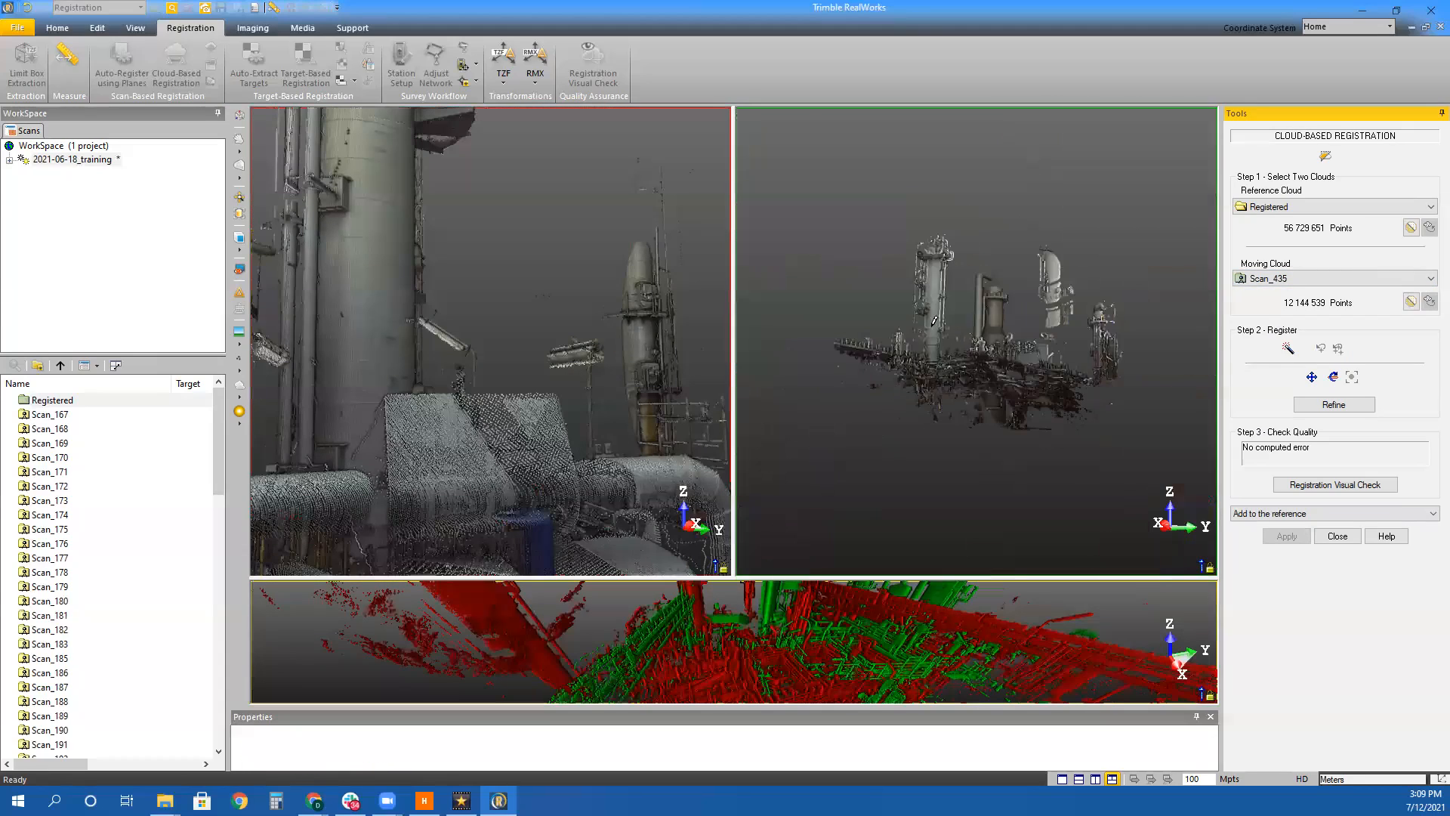
scroll(989, 341, "up", 1)
scroll(988, 341, "up", 2)
middle_click_drag(991, 378, 995, 453)
left_click_drag(990, 446, 971, 518)
scroll(884, 338, "up", 3)
scroll(884, 338, "up", 2)
scroll(972, 388, "up", 2)
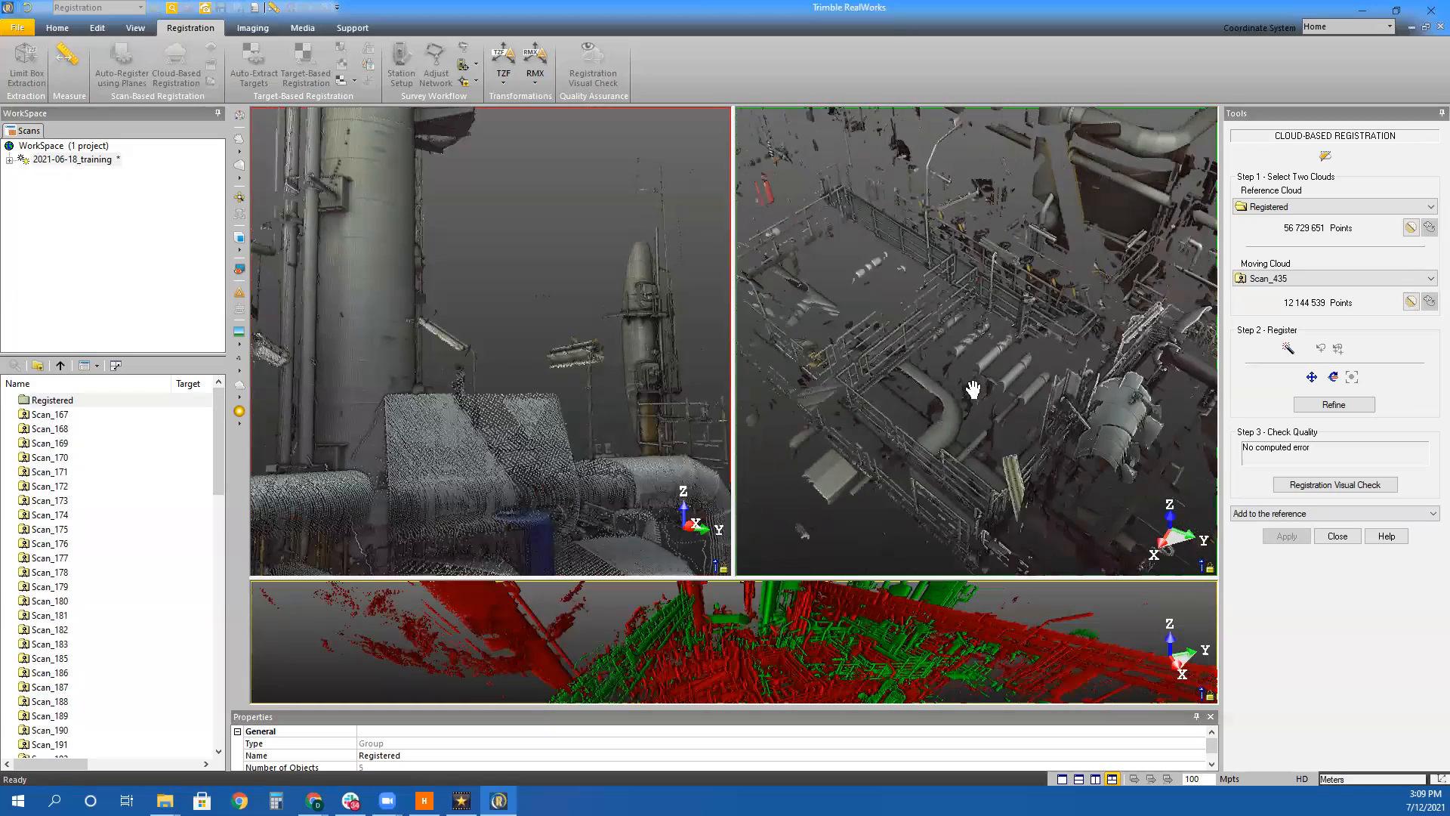
left_click_drag(971, 483, 995, 405)
middle_click_drag(863, 442, 755, 423)
scroll(933, 408, "up", 3)
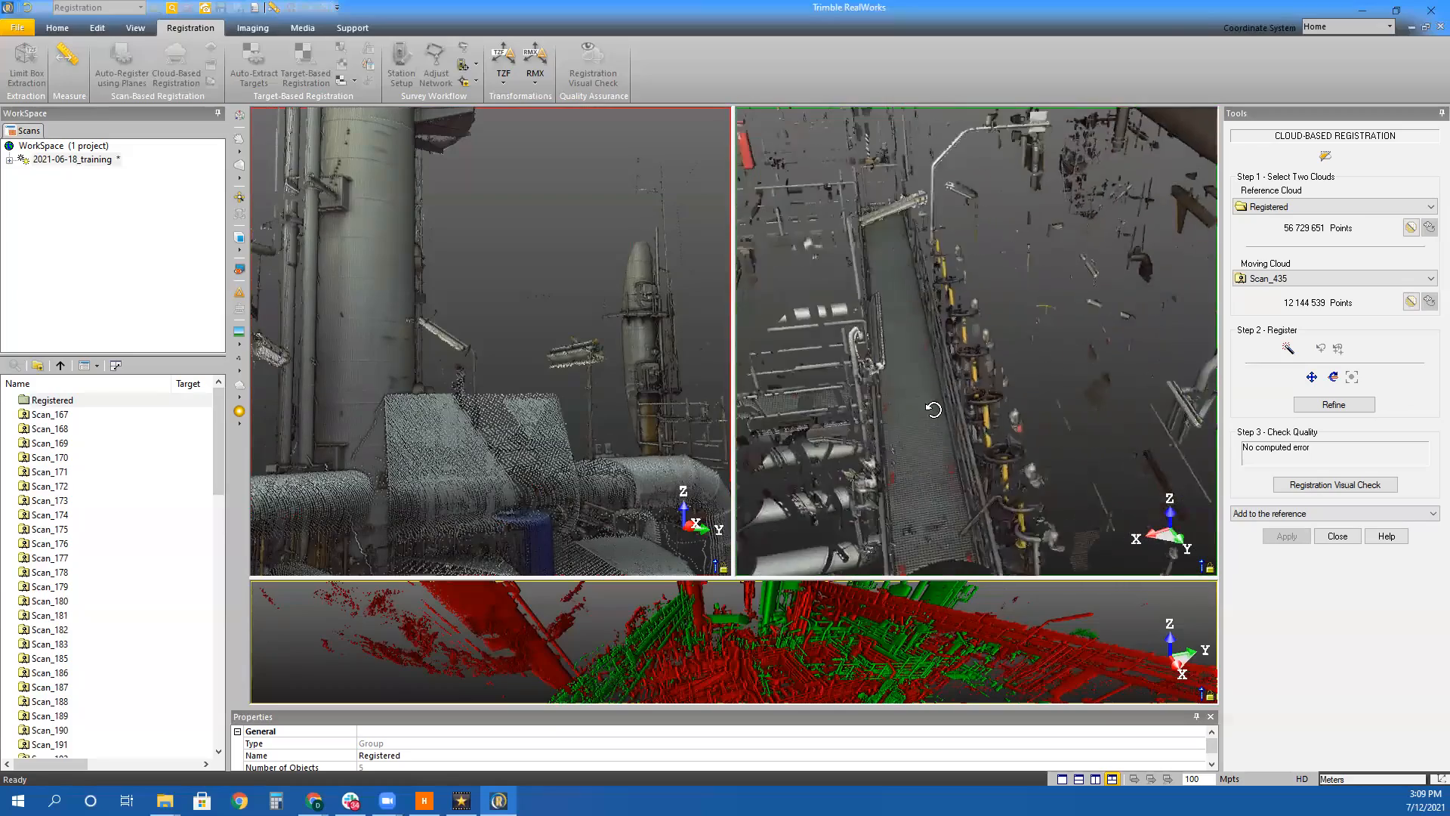
Pick a matching point on the bend of the large pipe below the railed walkway in Registered and Scan_435
left_click_drag(932, 408, 849, 331)
left_click_drag(574, 483, 497, 390)
scroll(458, 363, "up", 3)
middle_click_drag(458, 363, 673, 487)
left_click_drag(937, 304, 929, 284)
middle_click_drag(929, 283, 966, 445)
left_click_drag(488, 343, 576, 373)
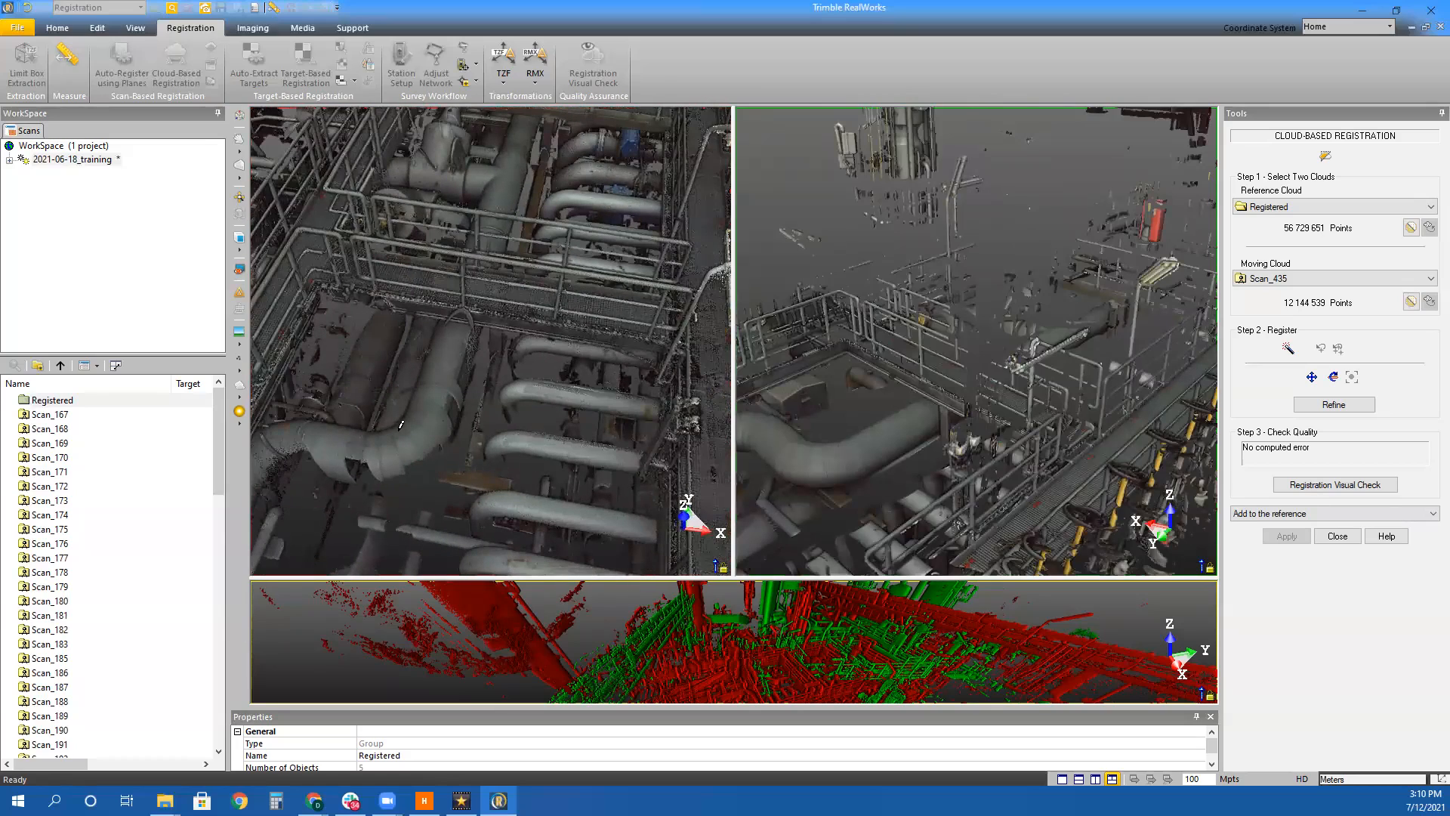
left_click_drag(843, 451, 984, 456)
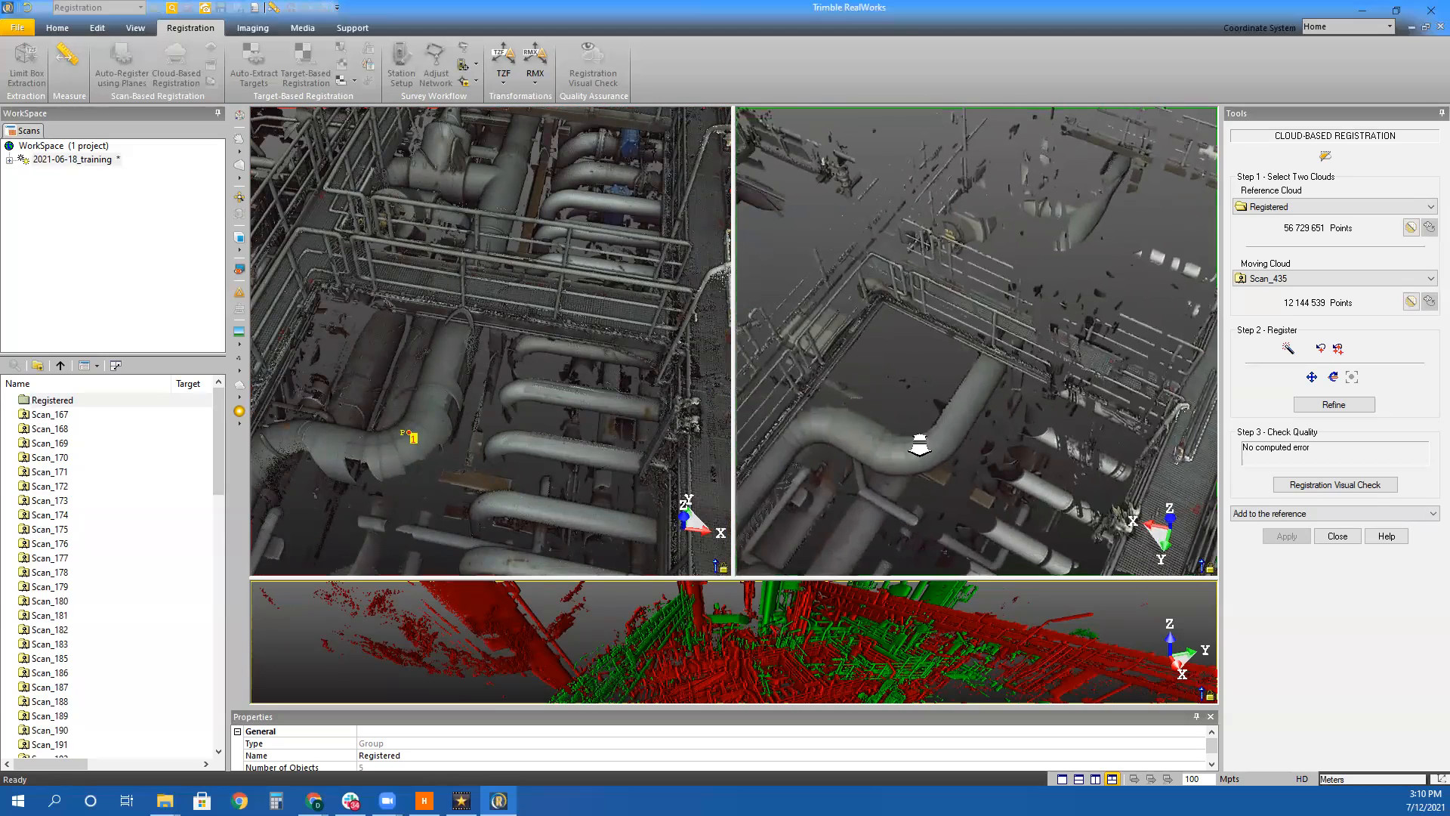
scroll(920, 445, "up", 2)
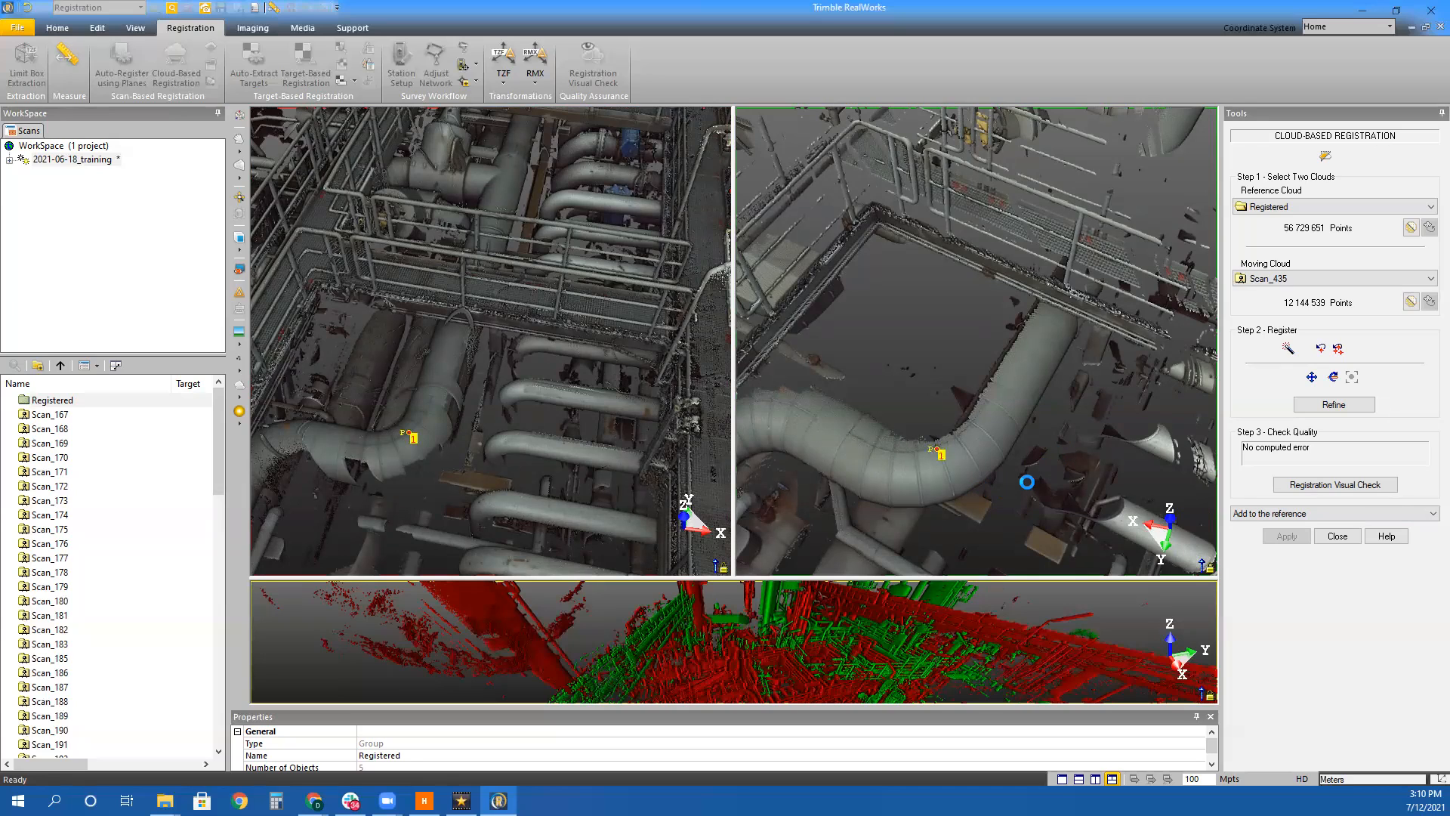
Refine the registration of Scan_435 and apply it, adding the scan to the reference
left_click(1334, 405)
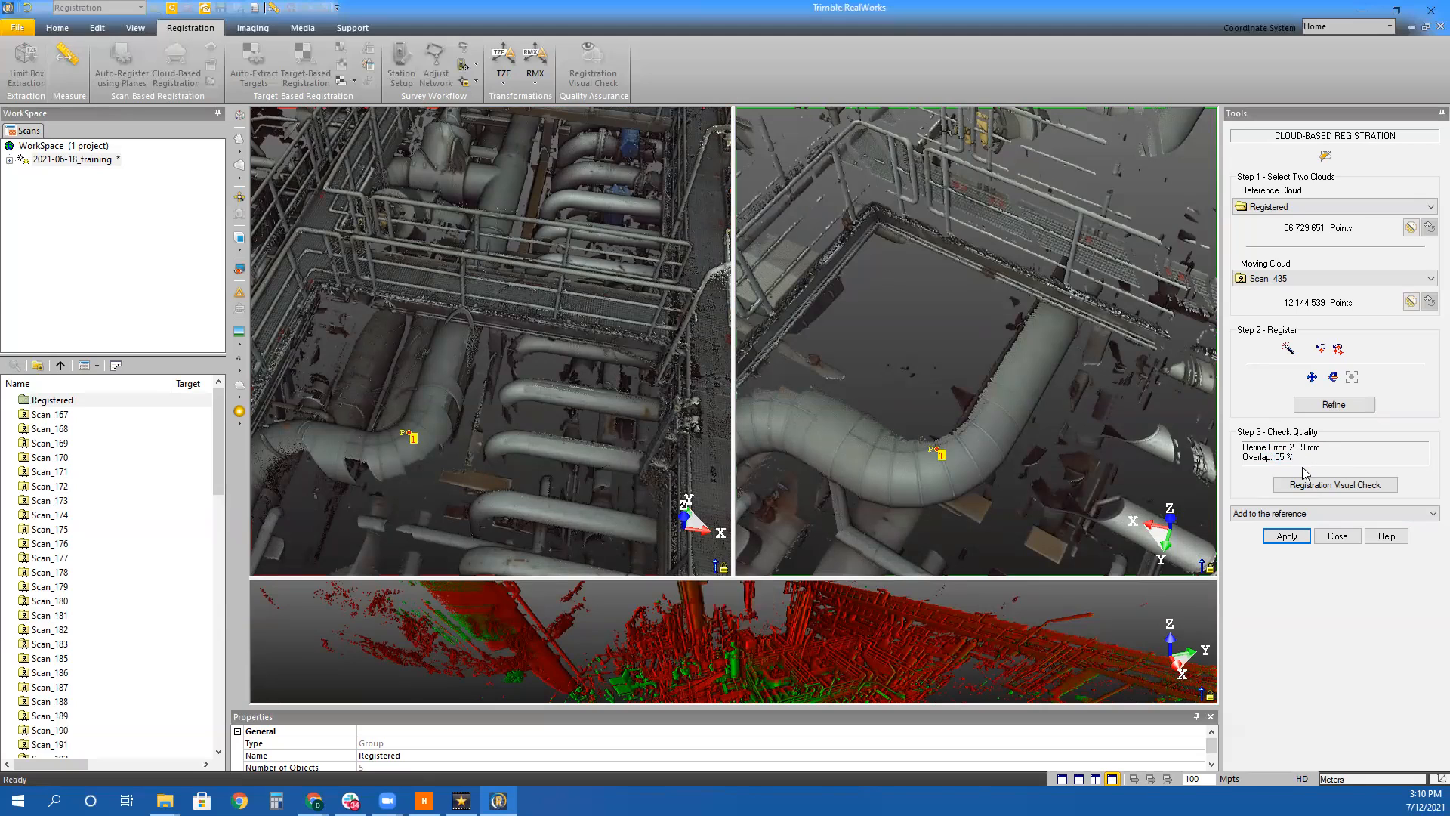
left_click(1287, 536)
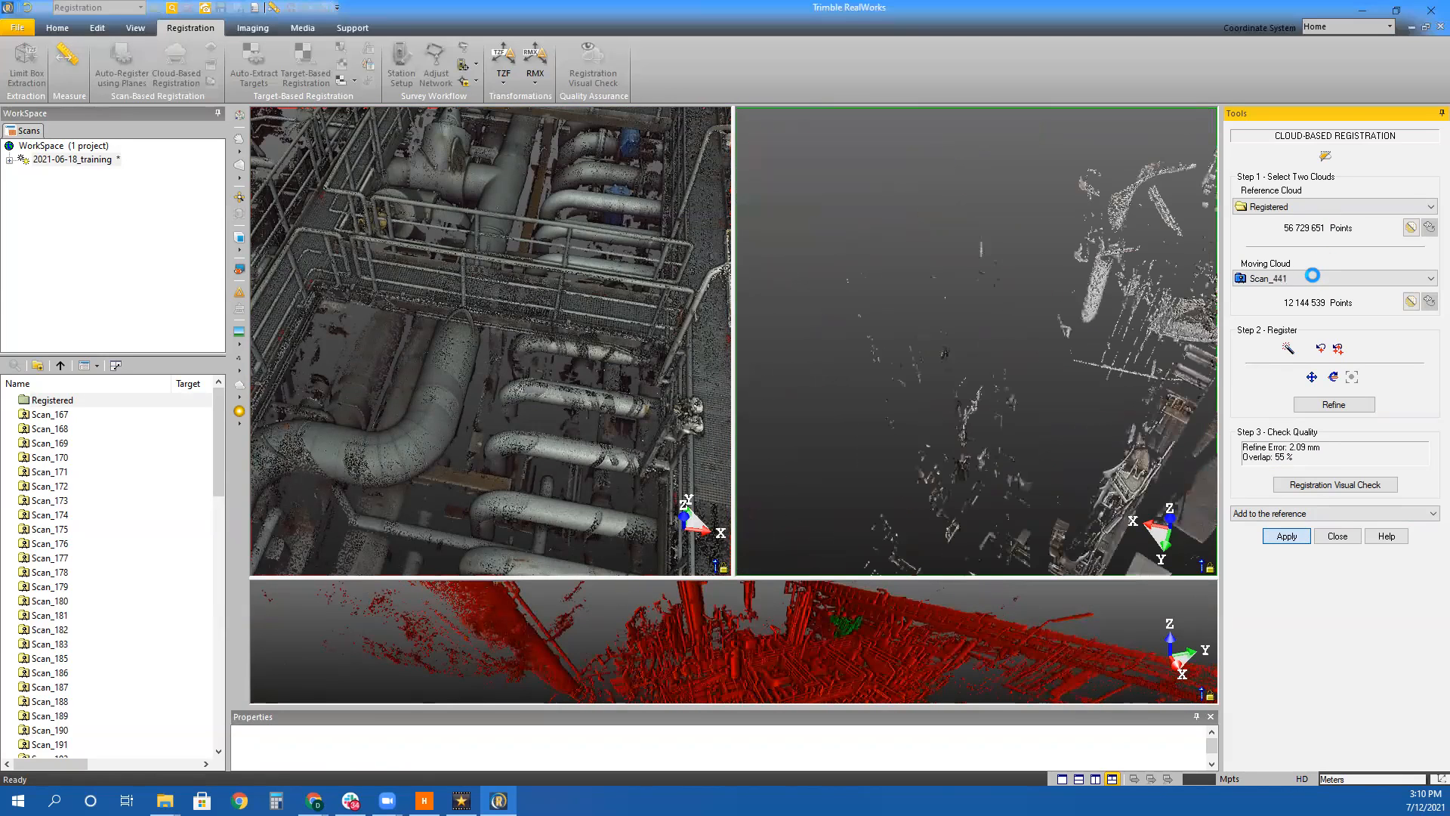
Set Scan_430 as the moving cloud and locate the red box on its railed platform
left_click(1313, 275)
scroll(1302, 378, "up", 9)
scroll(1309, 340, "down", 4)
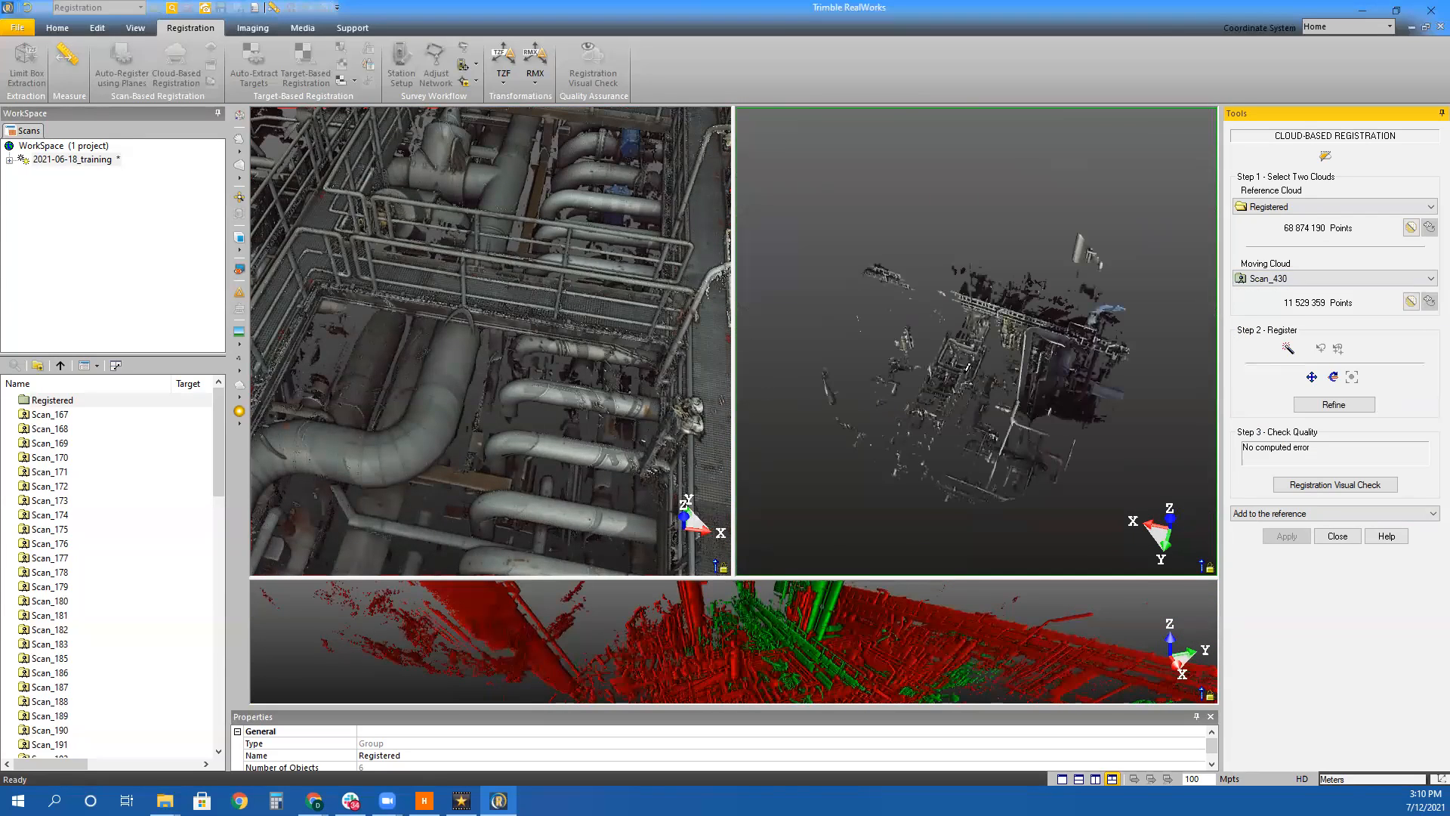
scroll(929, 330, "up", 5)
left_click_drag(939, 291, 1212, 449)
scroll(913, 397, "up", 3)
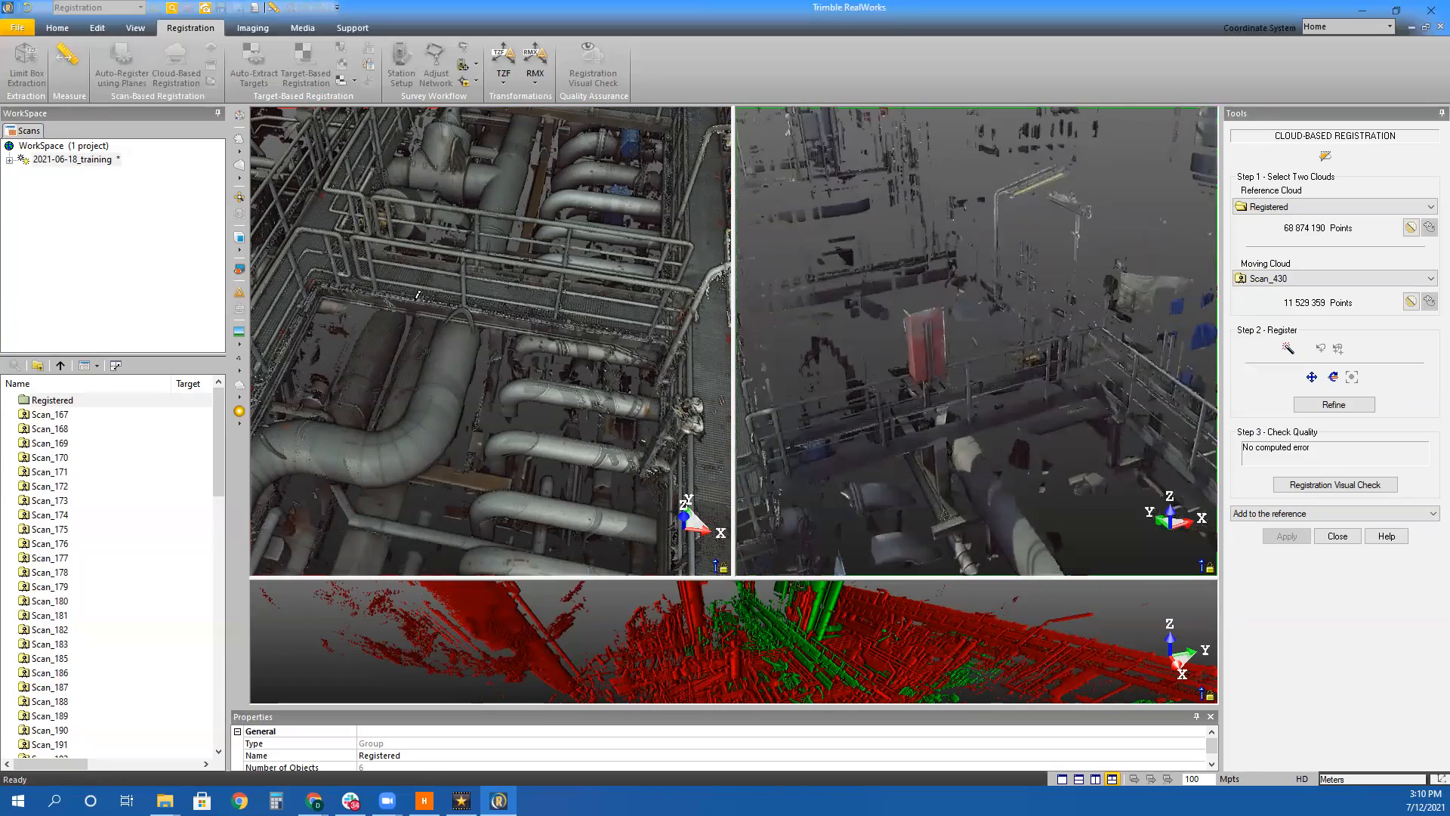
Pick the end of the upper strap on the red box as a matching point in Registered and Scan_430
scroll(423, 299, "down", 5)
middle_click_drag(444, 217, 442, 383)
left_click_drag(442, 384, 420, 422)
scroll(431, 378, "up", 5)
left_click_drag(554, 335, 626, 272)
scroll(626, 272, "up", 3)
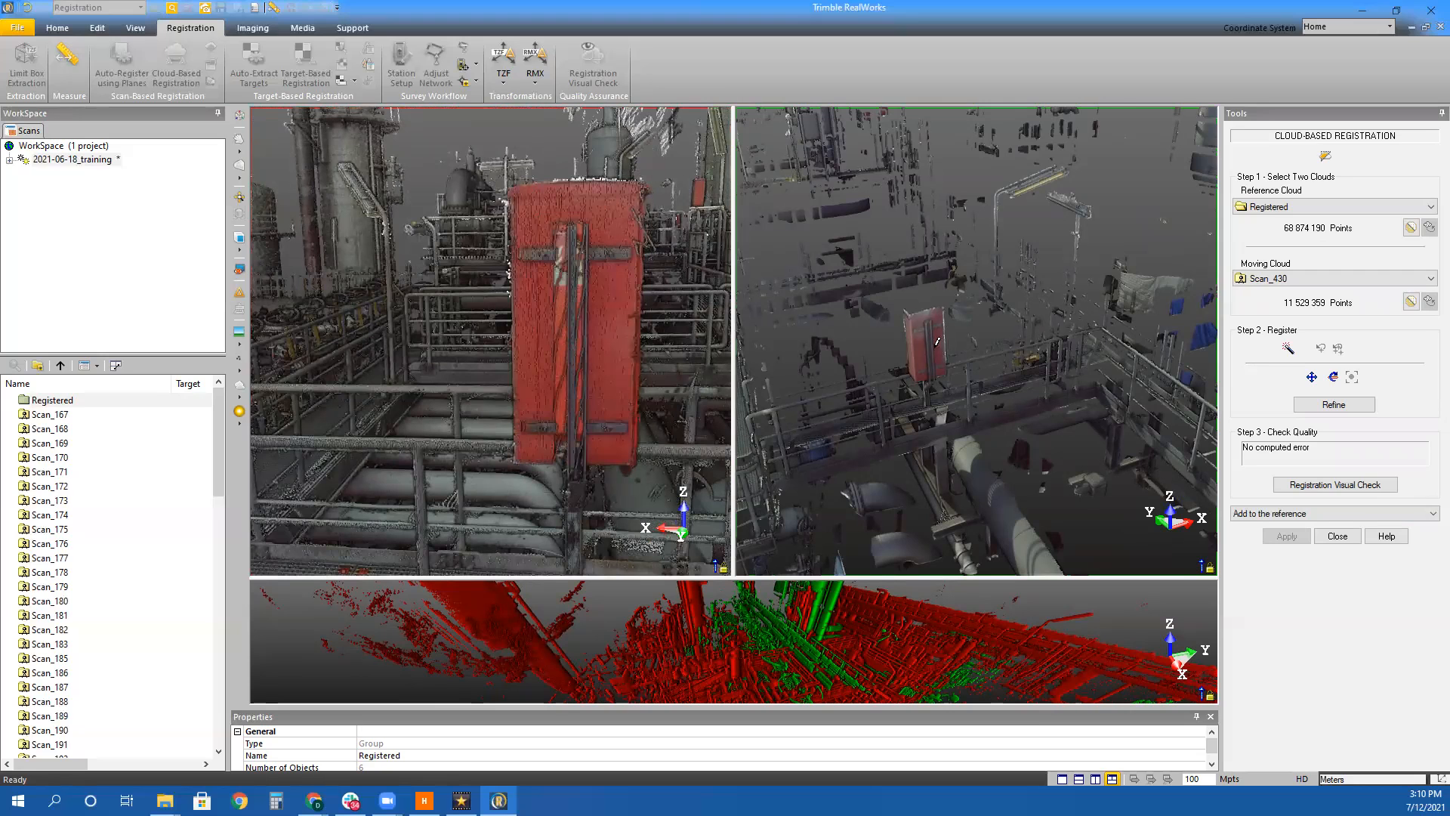
scroll(940, 350, "up", 6)
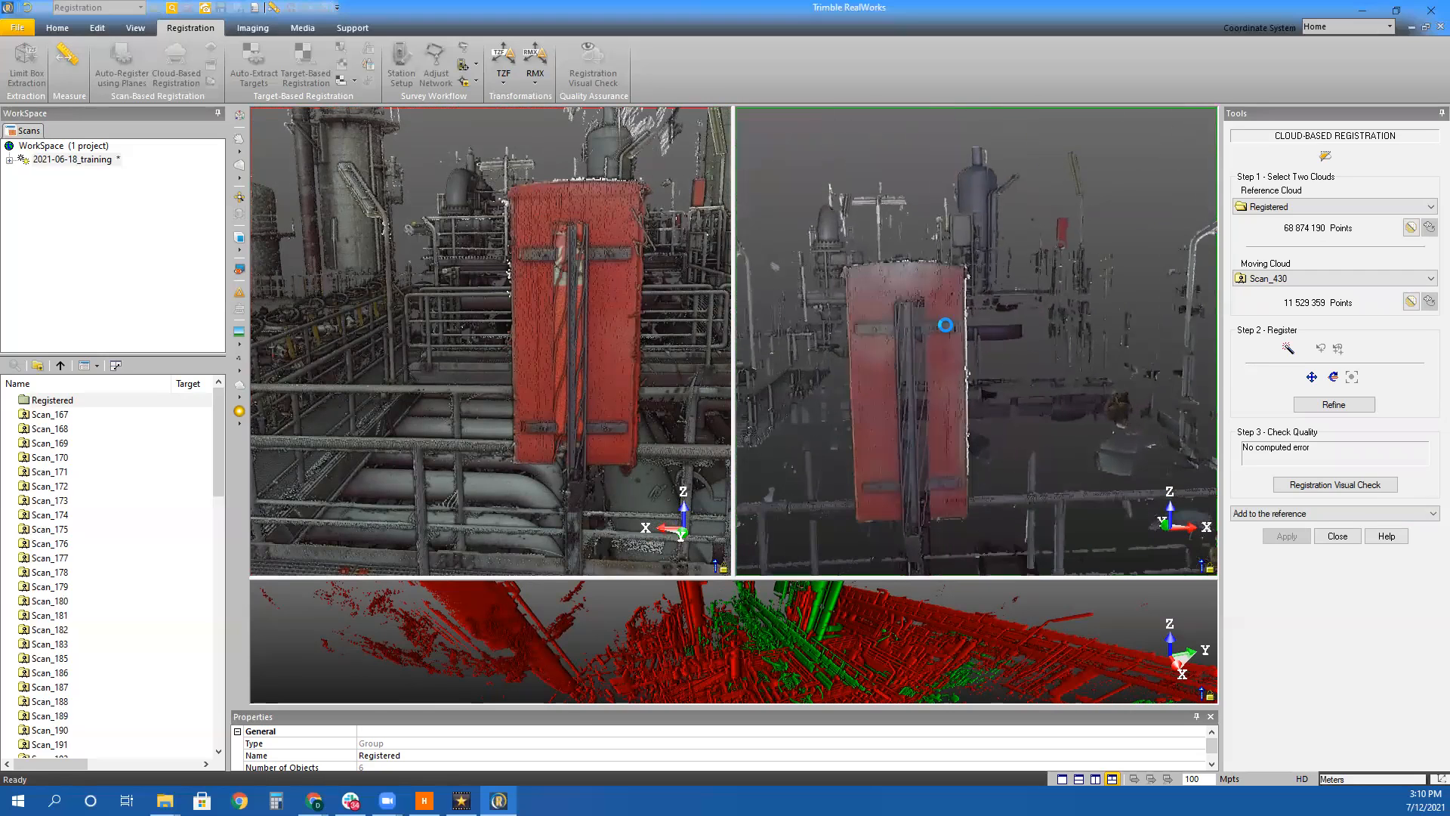
left_click(948, 322)
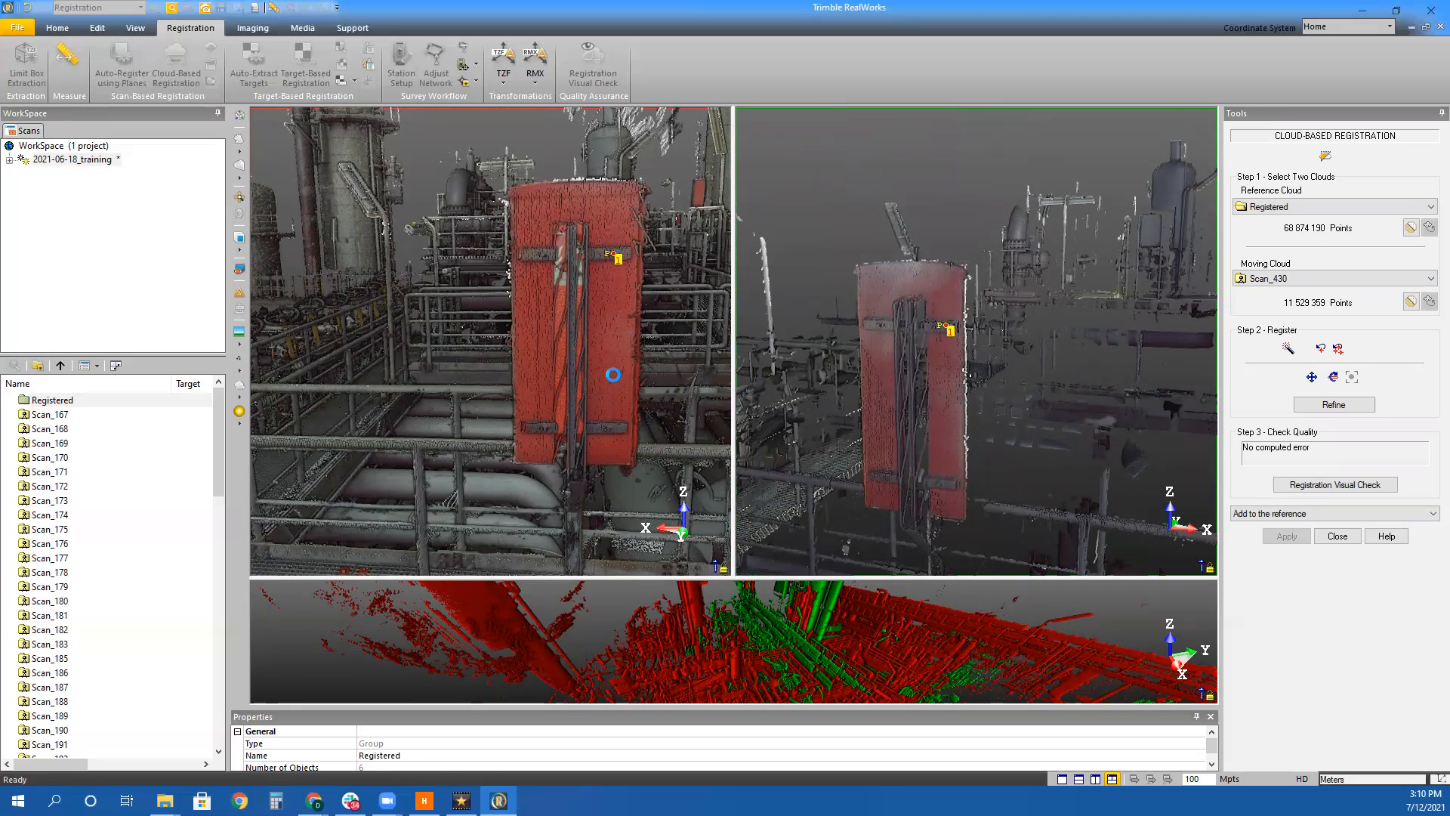
Refine the registration of Scan_430, then check its overlay and apply it to the reference
left_click(1333, 402)
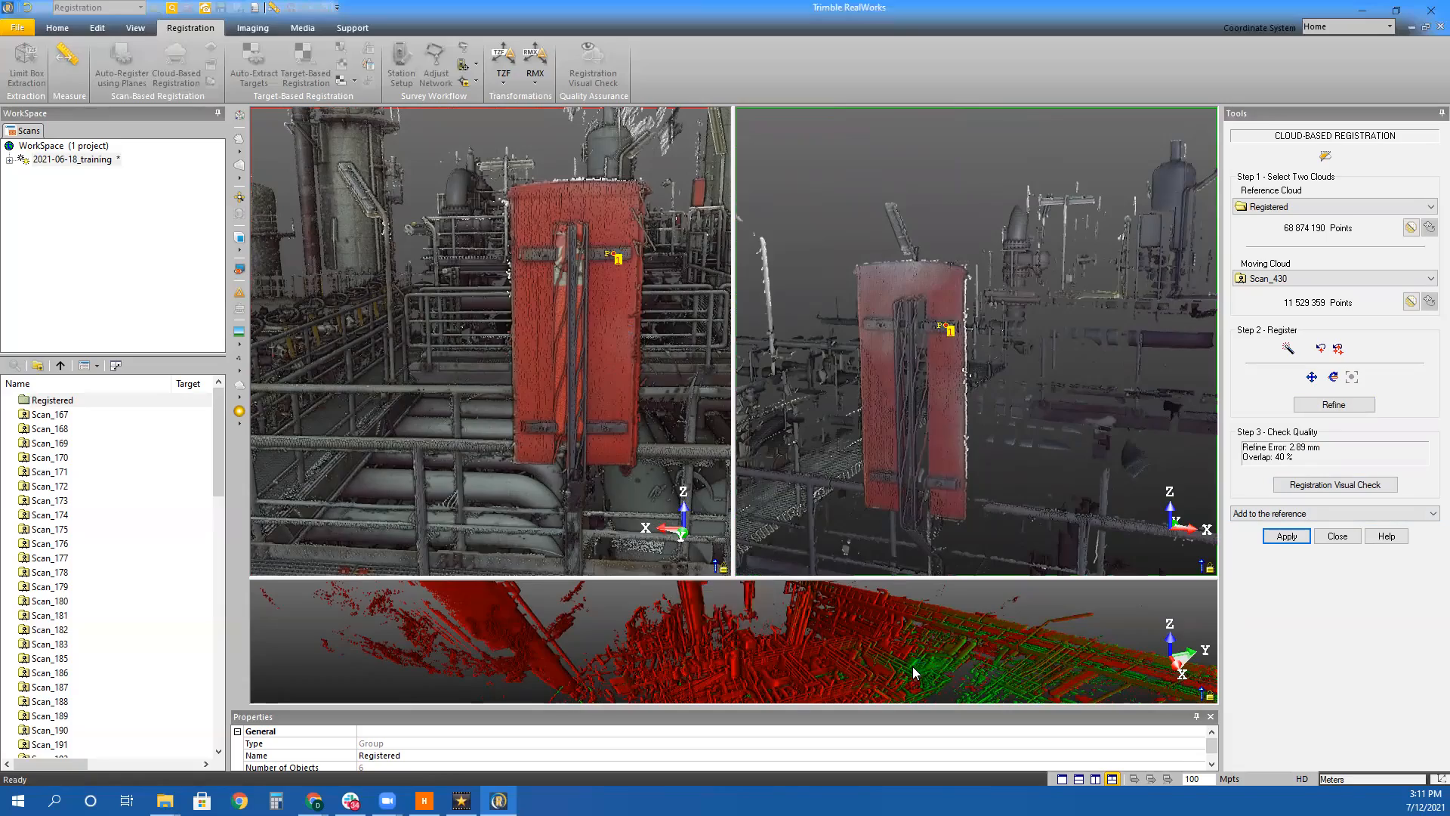
left_click(914, 673)
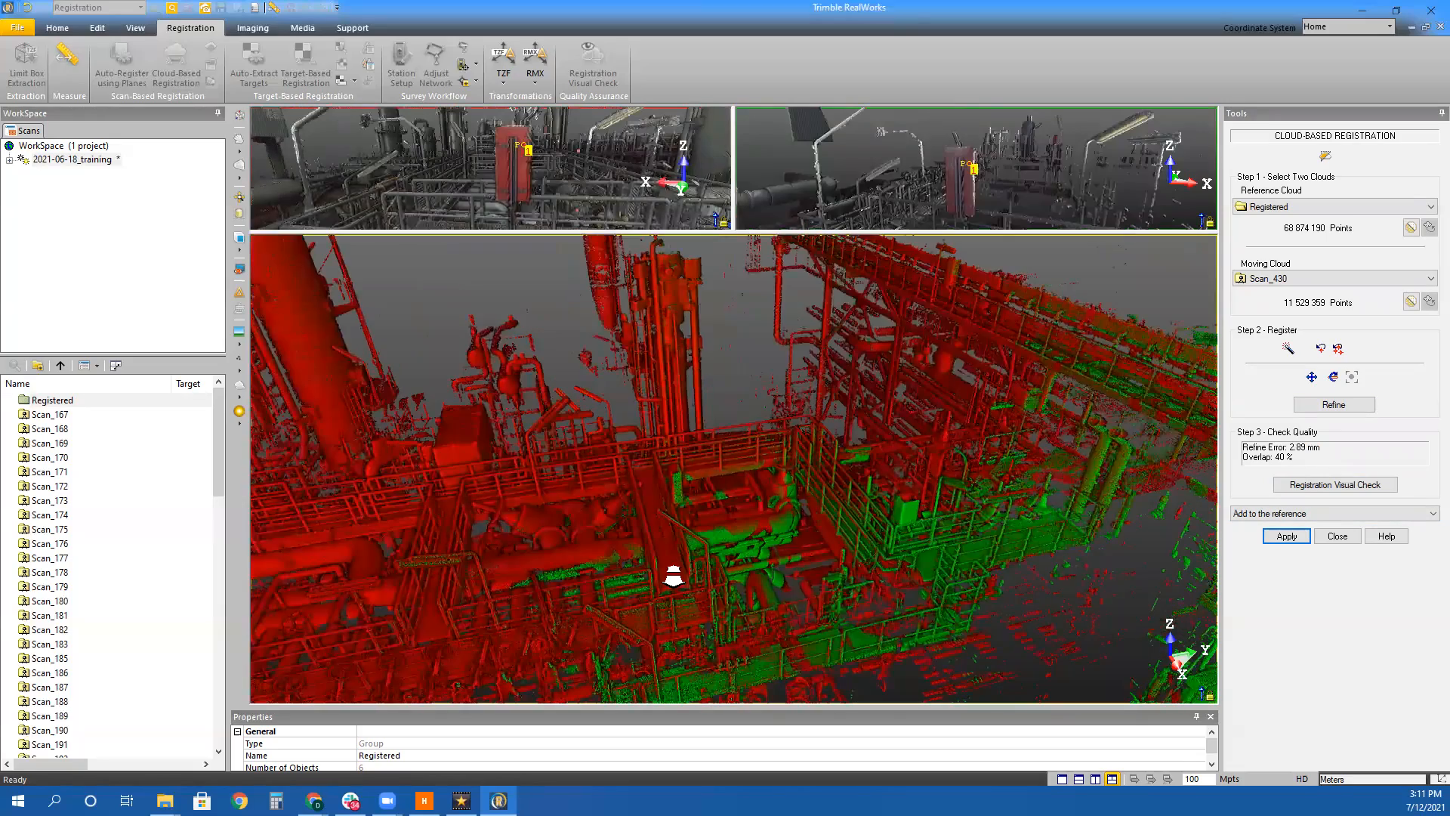
scroll(673, 576, "up", 3)
mouse_move(732, 574)
left_mouse_down()
mouse_move(670, 550)
mouse_move(715, 518)
mouse_move(735, 576)
mouse_move(366, 605)
mouse_move(1030, 410)
mouse_move(1156, 456)
mouse_move(1185, 453)
mouse_move(1185, 411)
mouse_move(990, 434)
mouse_move(1347, 587)
left_mouse_up()
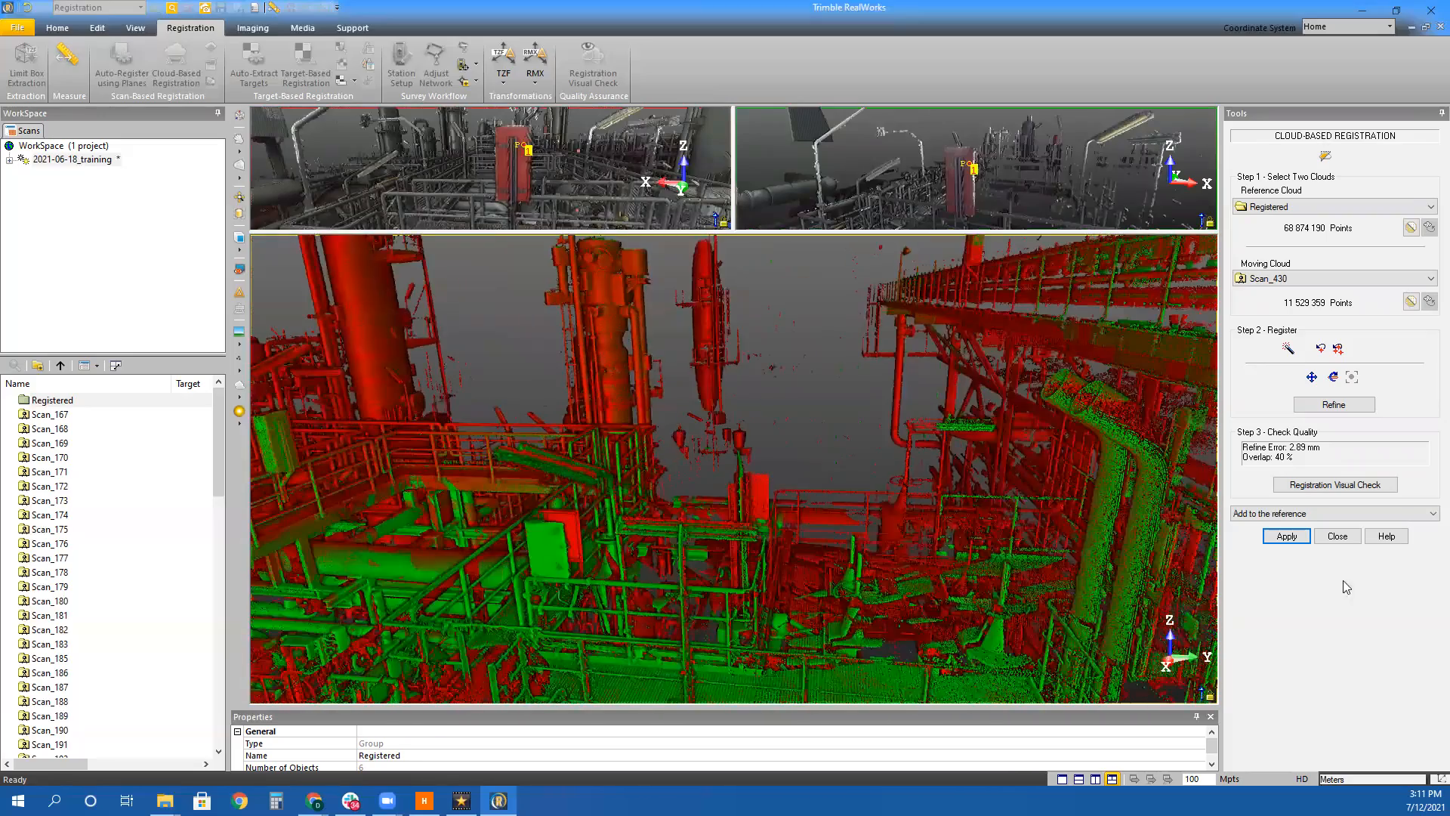
left_click(1282, 536)
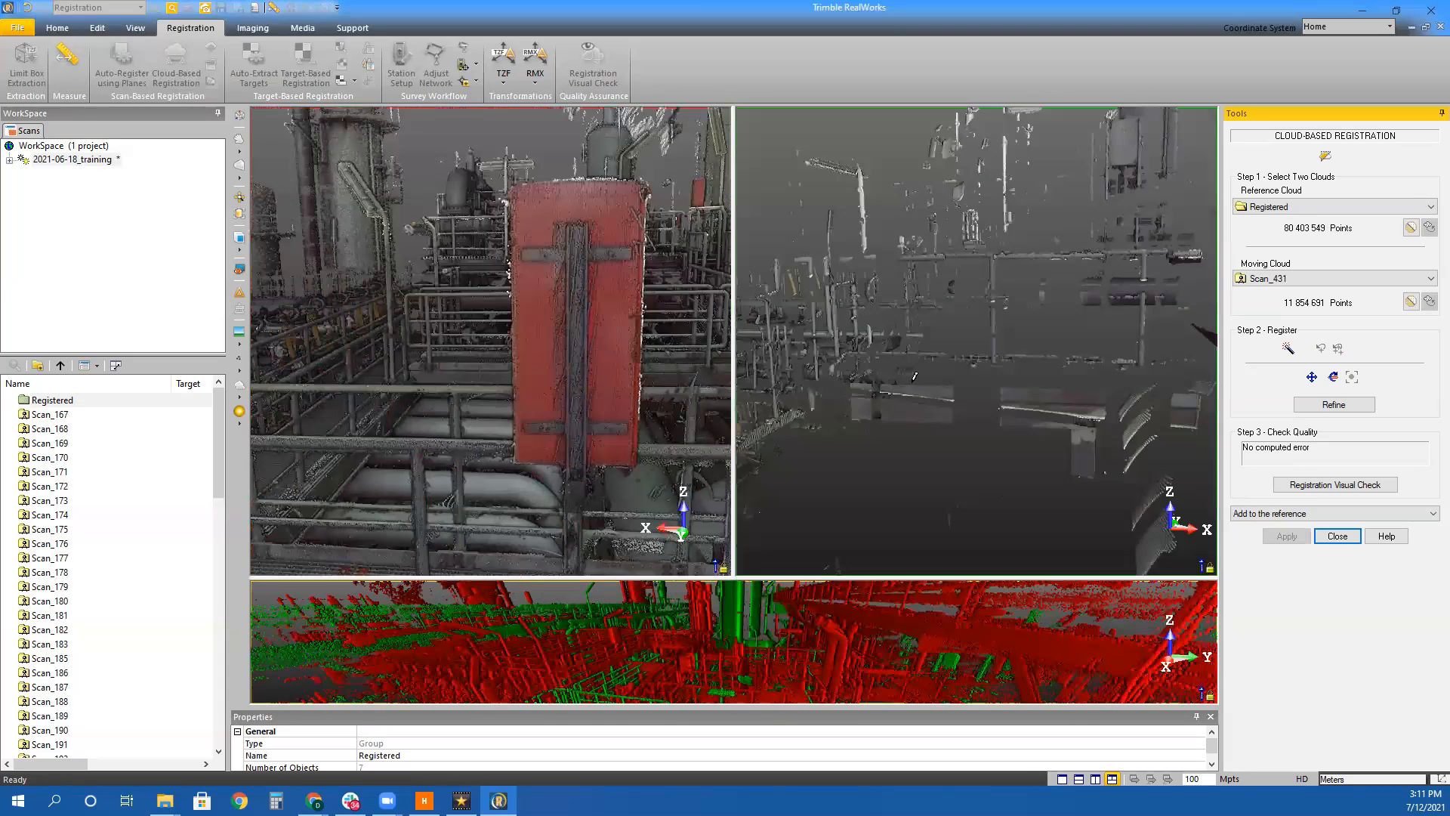
Use Scan_431 as the moving cloud and locate its railed bay with the red box and the large horizontal pipe
scroll(907, 339, "down", 5)
middle_click_drag(978, 384, 1088, 381)
left_click_drag(1087, 382, 1058, 415)
middle_click_drag(1109, 350, 802, 381)
scroll(852, 375, "up", 4)
middle_click_drag(939, 366, 1033, 356)
scroll(1031, 359, "up", 2)
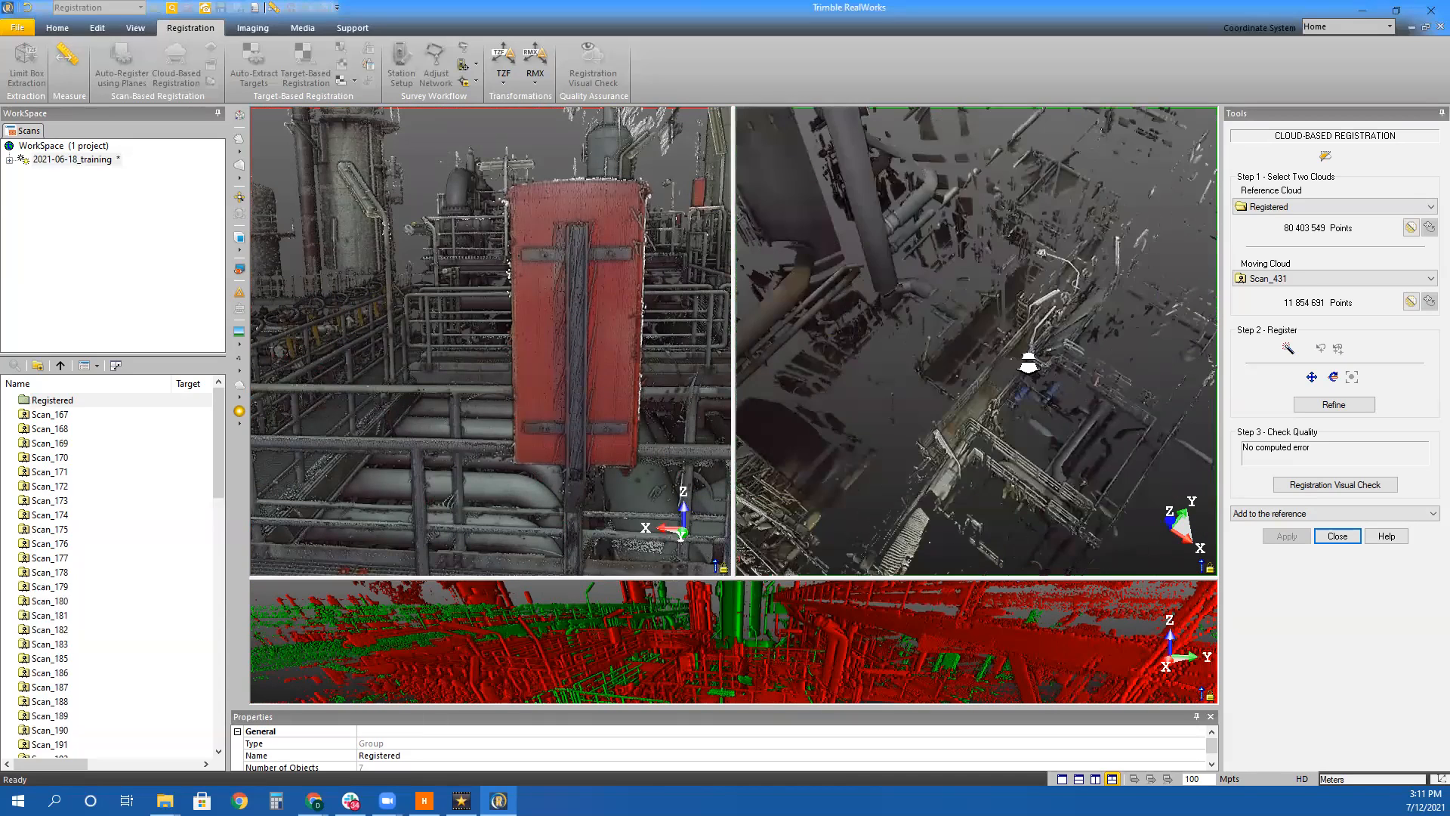
left_click_drag(1004, 370, 1153, 343)
left_click_drag(740, 492, 943, 406)
scroll(943, 405, "up", 5)
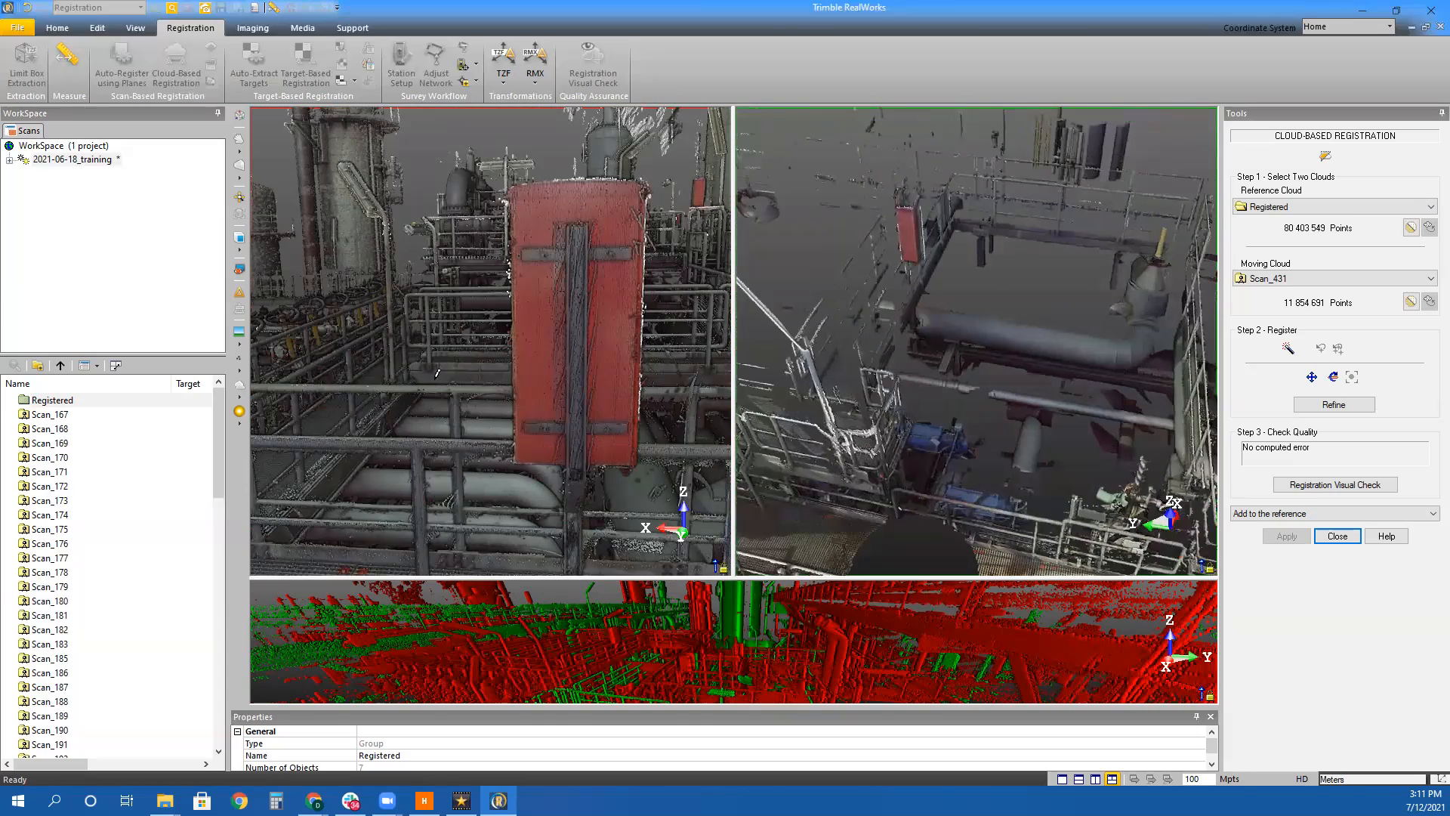
Pick a matching point on the large horizontal pipe beside the yellow-stemmed valve in Registered and Scan_431
left_click_drag(553, 384, 638, 378)
scroll(577, 423, "down", 5)
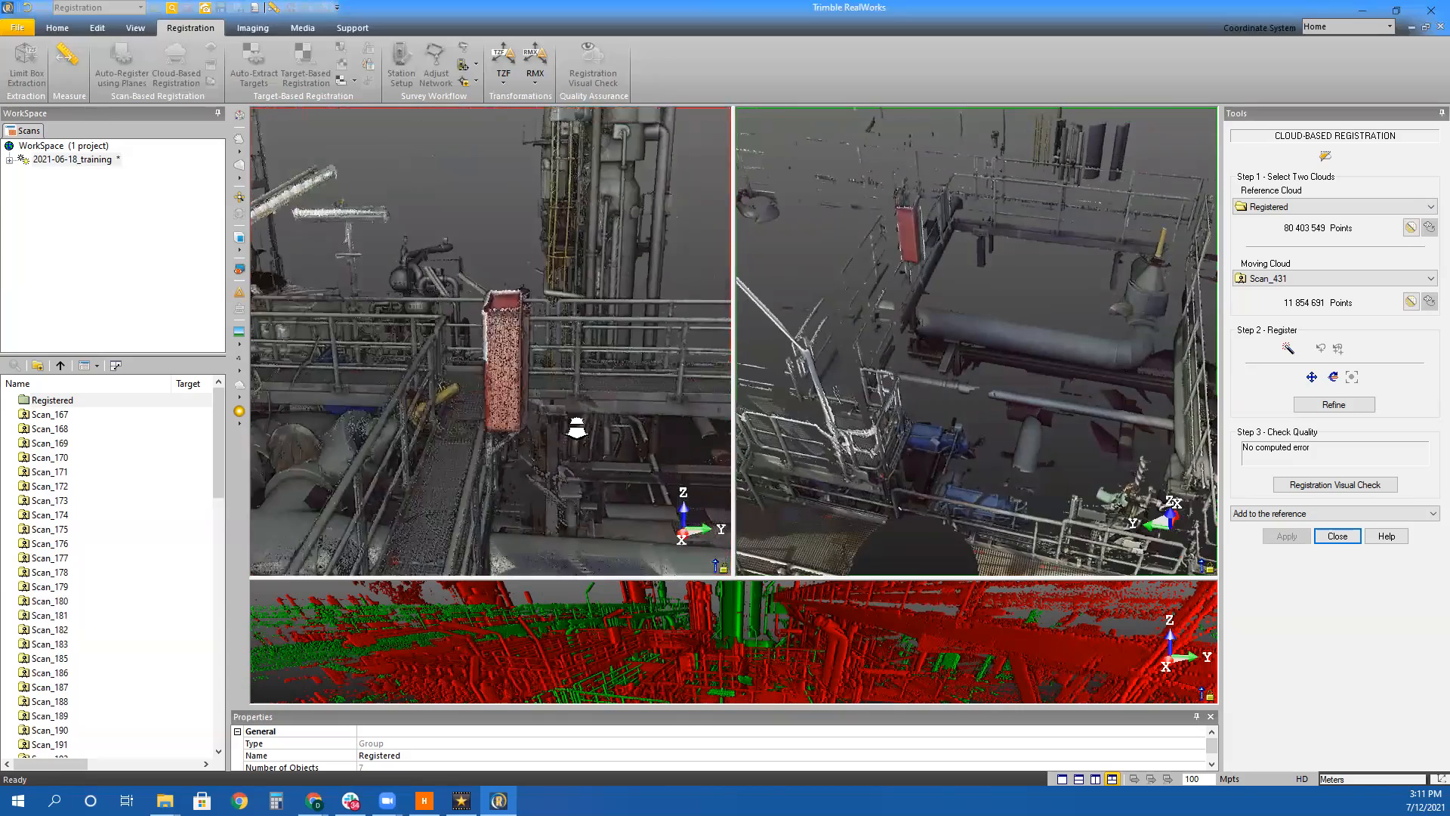
middle_click_drag(488, 367, 408, 336)
scroll(421, 362, "up", 5)
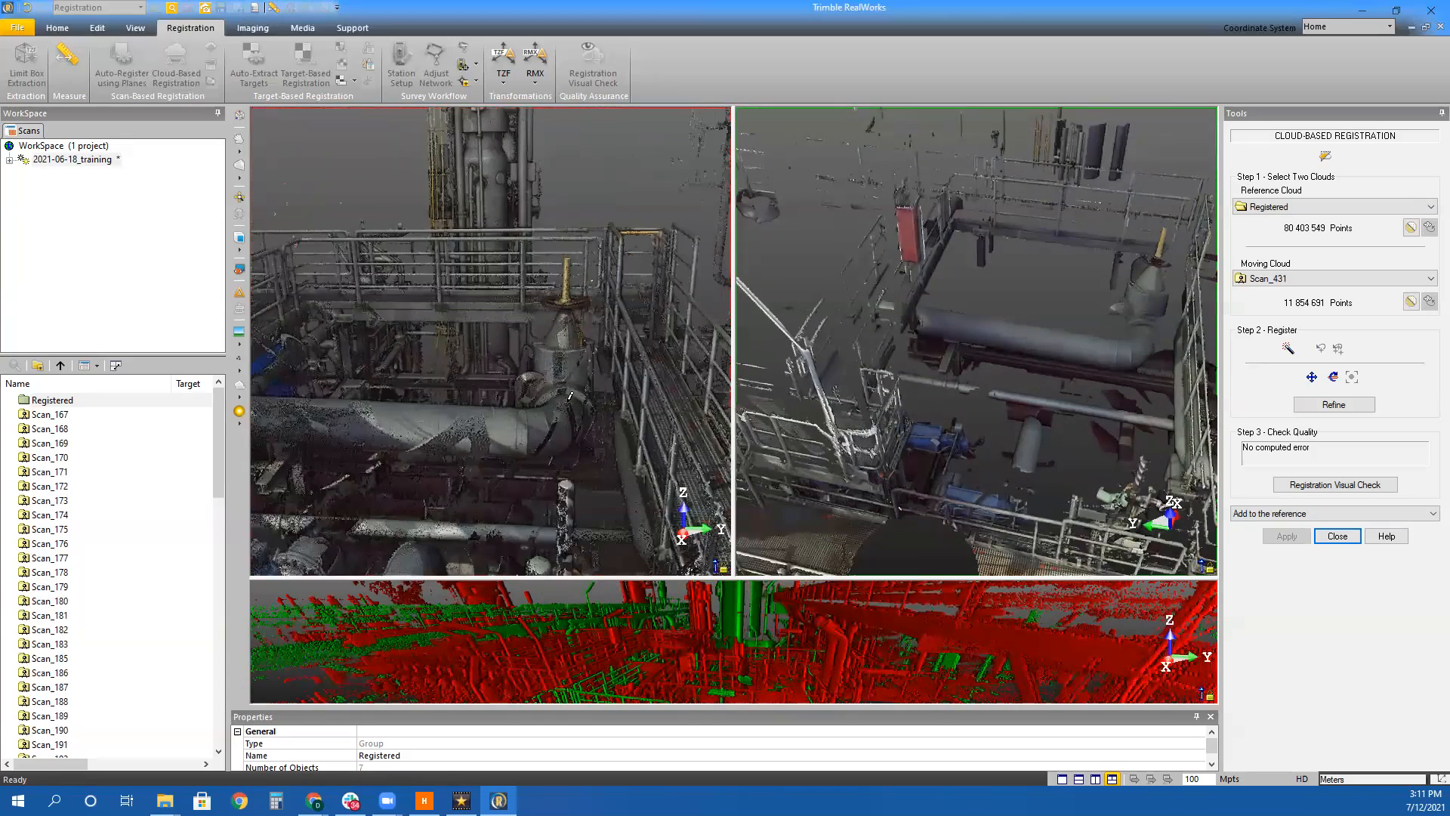
left_click_drag(1105, 336, 1113, 323)
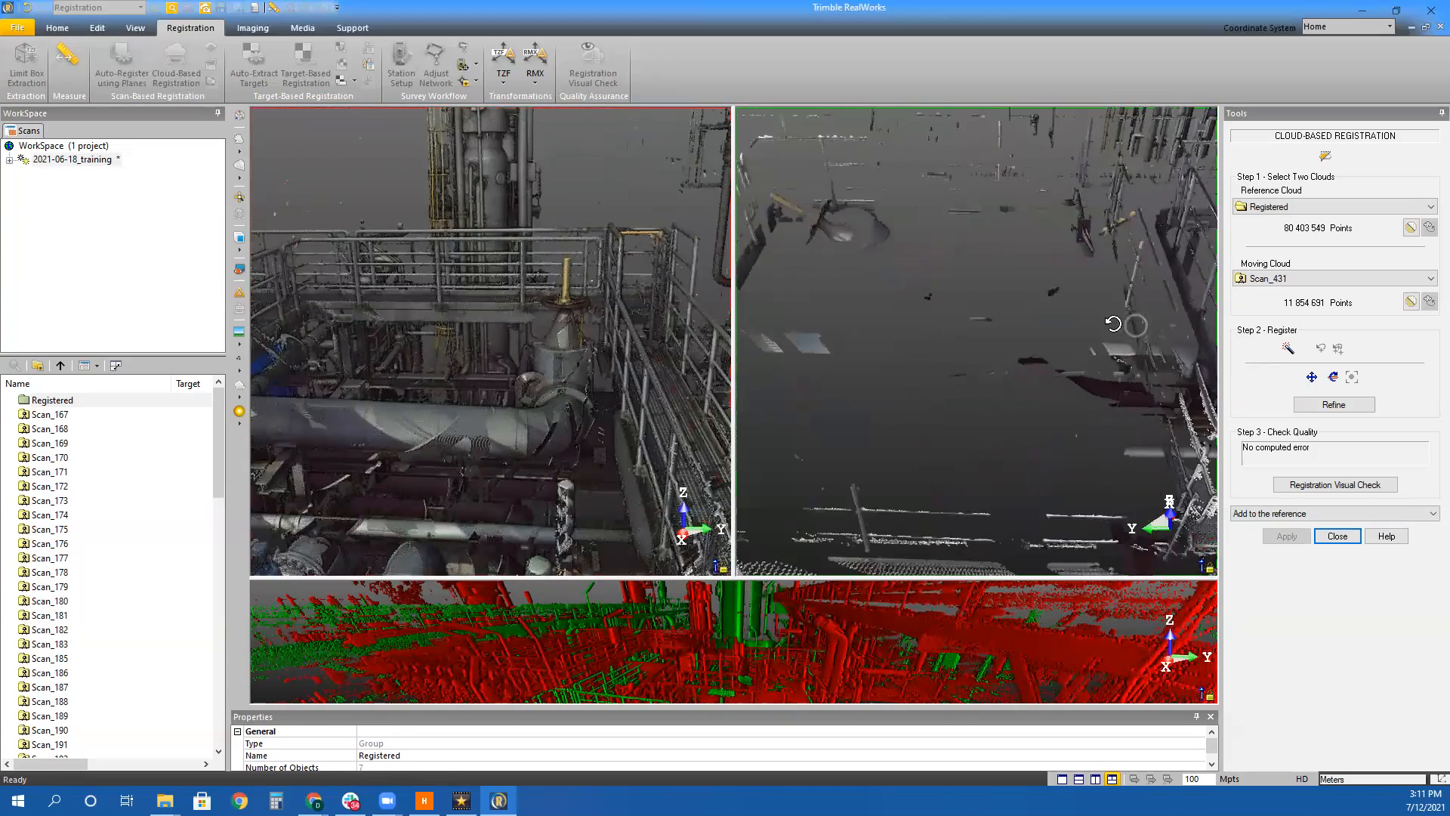
middle_click_drag(1050, 341, 998, 403)
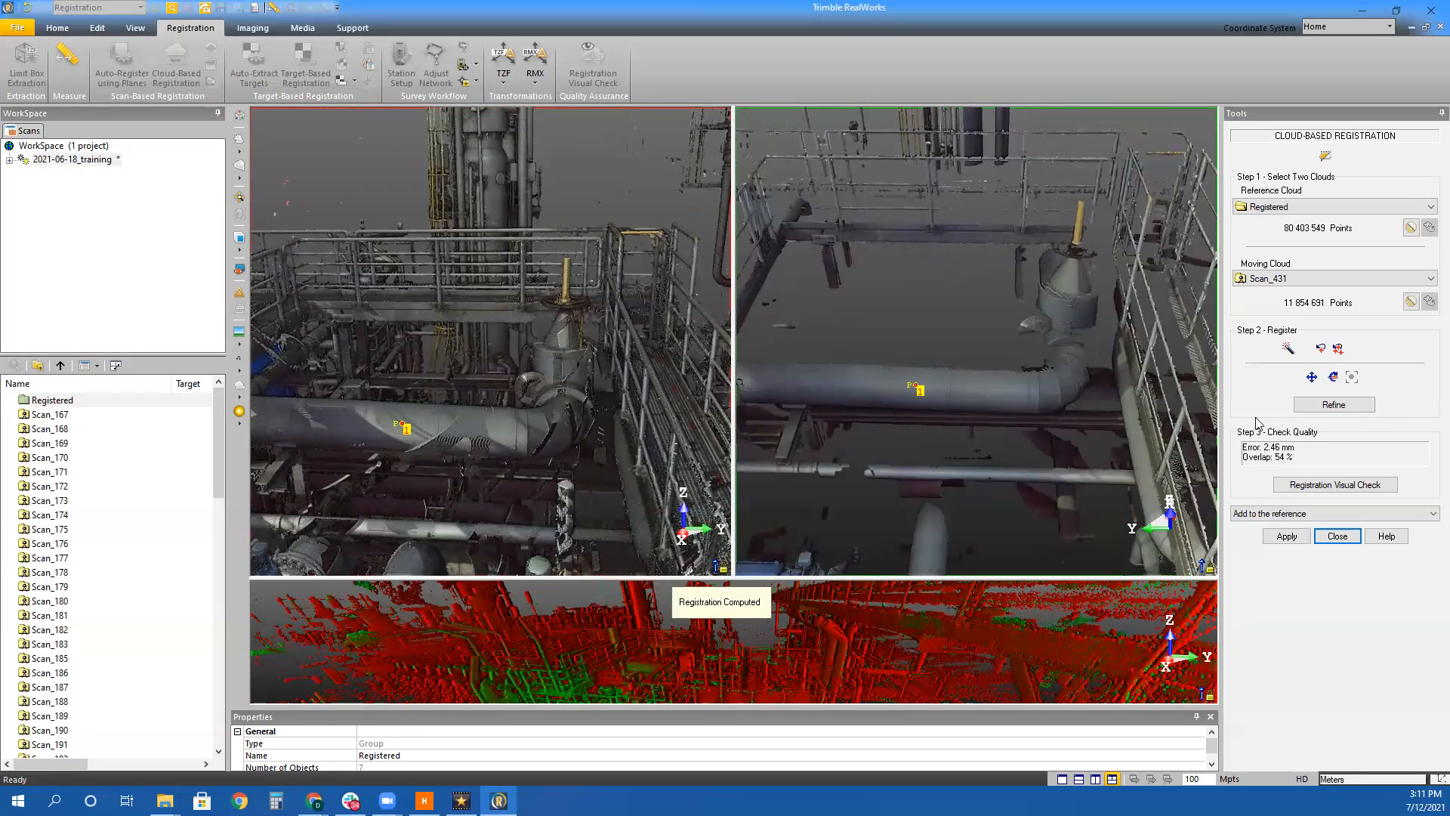
Refine the registration of Scan_431, then check its overlay and apply it to the reference
left_click(1318, 405)
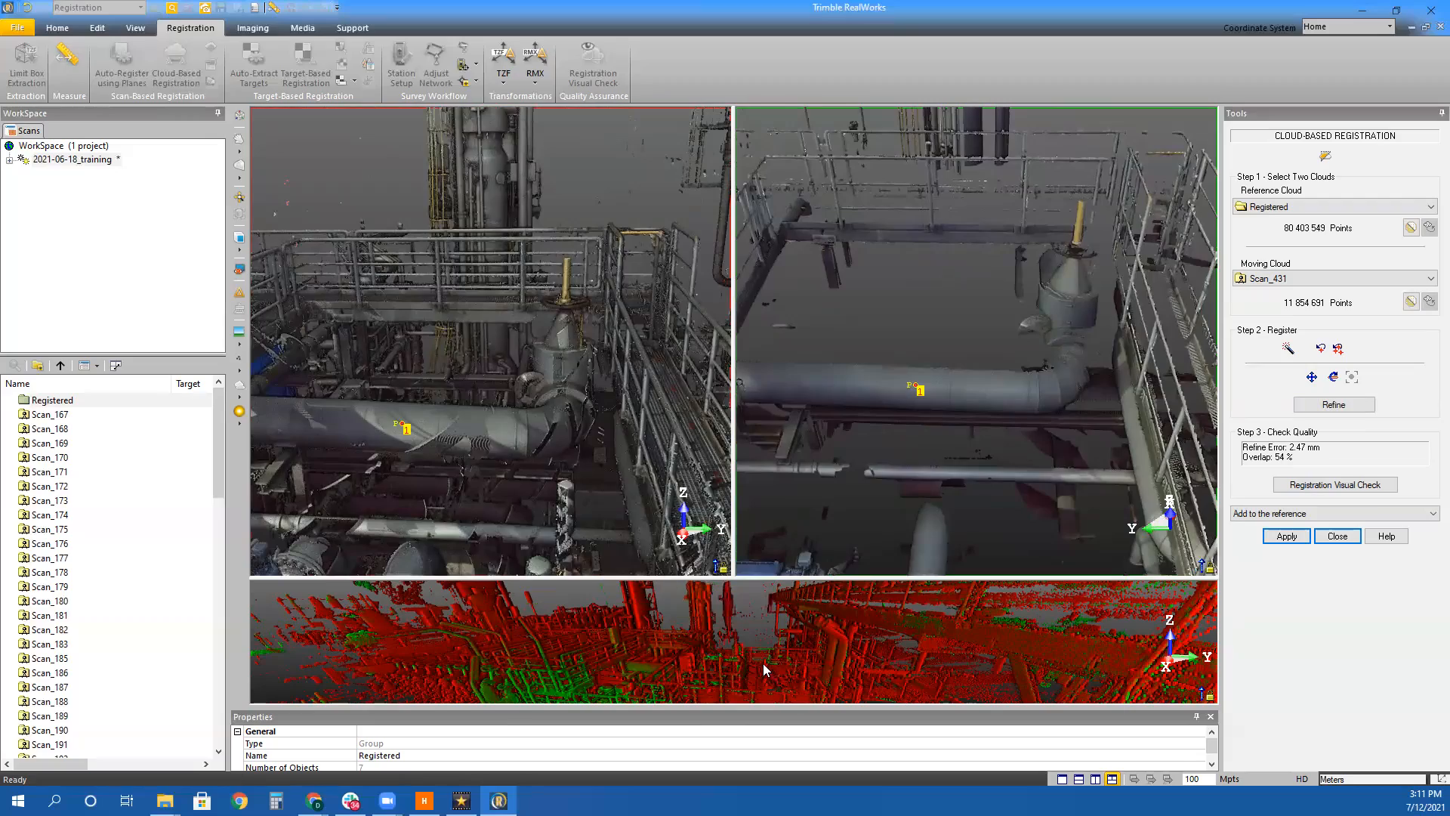
left_click_drag(750, 556, 876, 321)
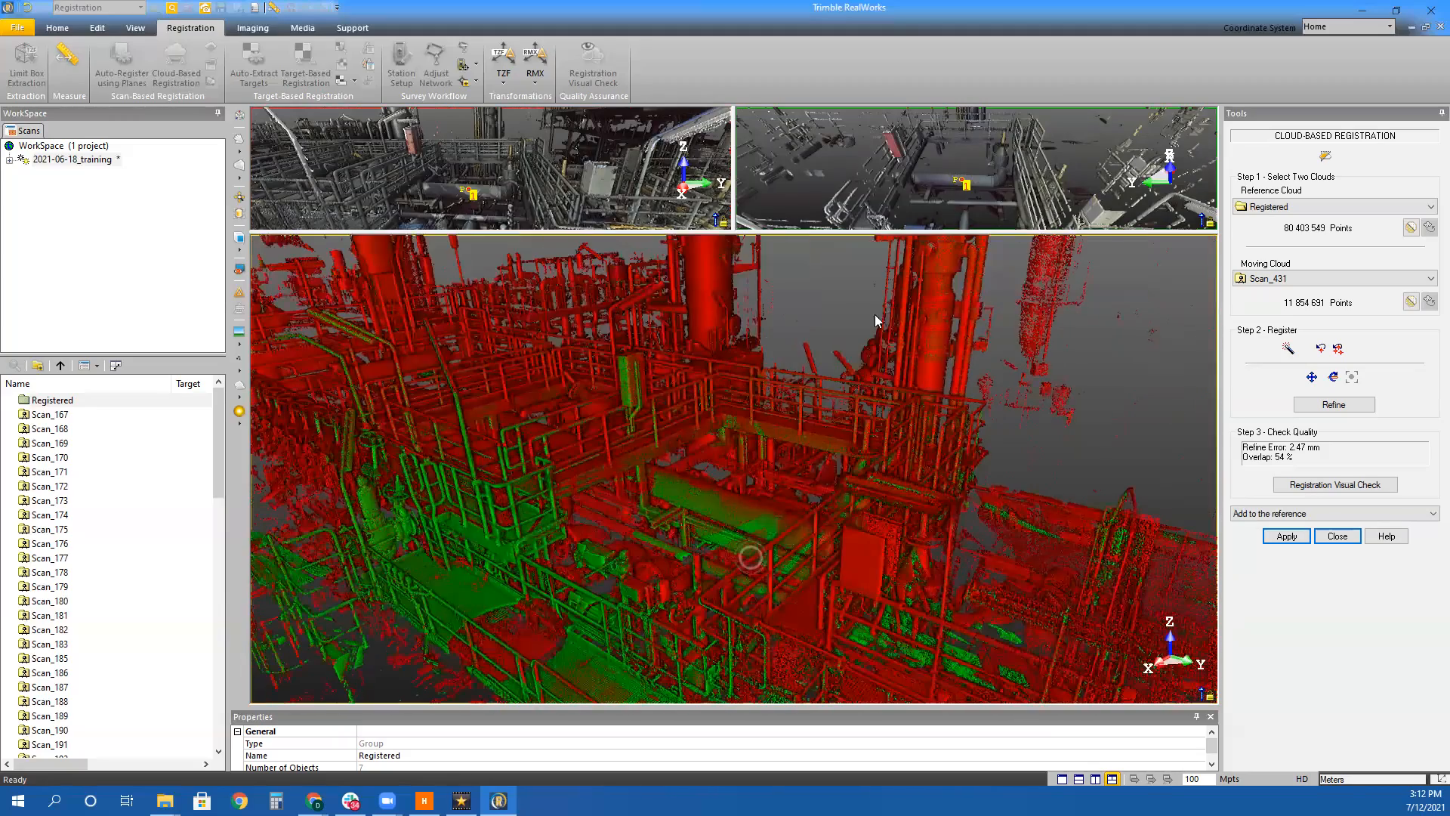
left_click(1285, 538)
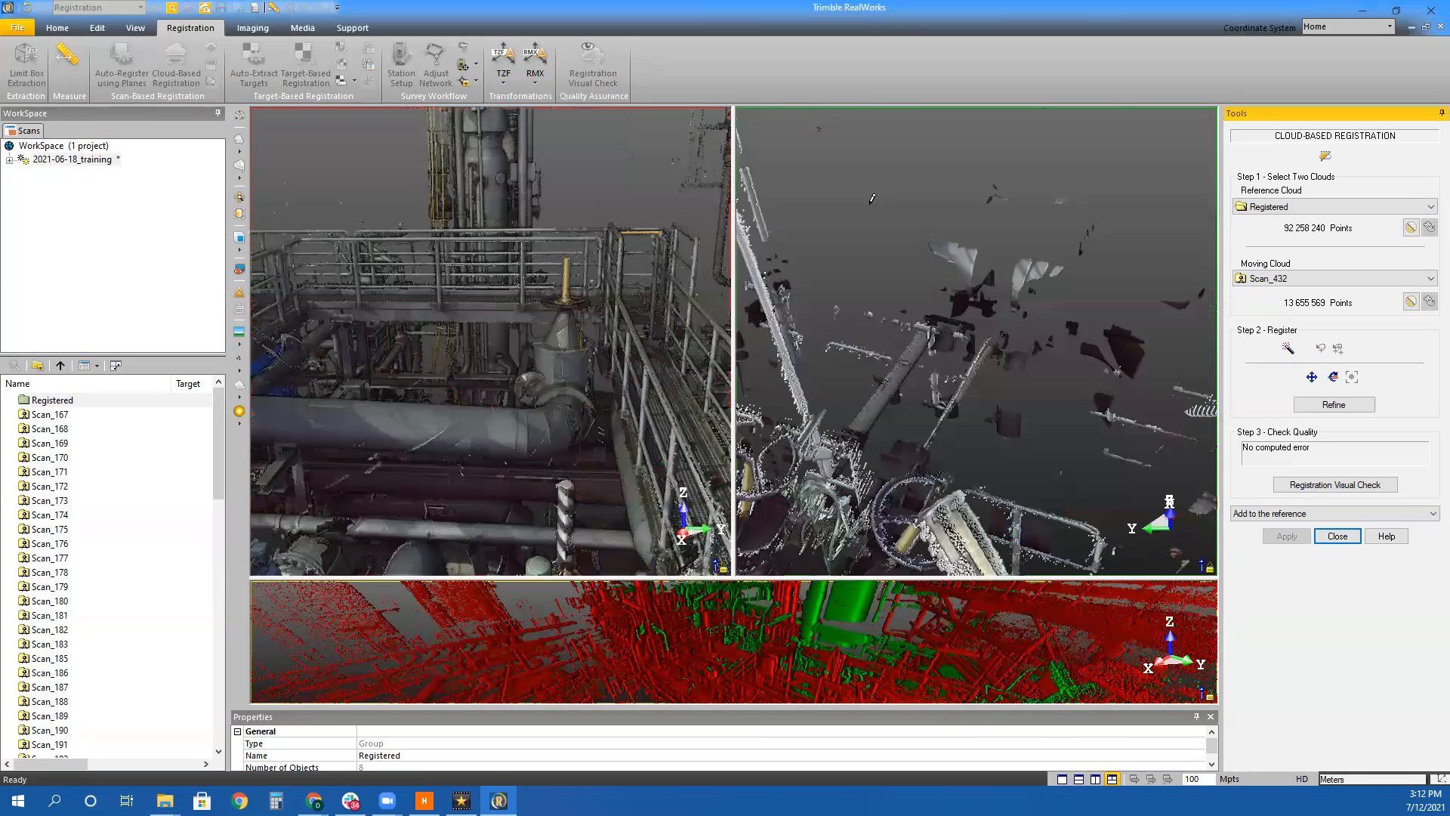
Use Scan_432 as the moving cloud and search it and the Registered group for a common area near the railed platforms
scroll(912, 431, "down", 6)
scroll(949, 395, "up", 3)
scroll(949, 395, "up", 1)
left_click_drag(981, 408, 1163, 415)
scroll(1096, 325, "up", 4)
scroll(1096, 324, "down", 4)
scroll(407, 478, "down", 3)
scroll(413, 474, "down", 4)
middle_click_drag(521, 442, 443, 453)
scroll(706, 481, "down", 2)
scroll(446, 455, "up", 5)
scroll(541, 469, "up", 2)
left_click_drag(618, 431, 650, 433)
middle_click_drag(650, 434, 375, 414)
left_click_drag(511, 382, 538, 385)
middle_click_drag(538, 385, 429, 413)
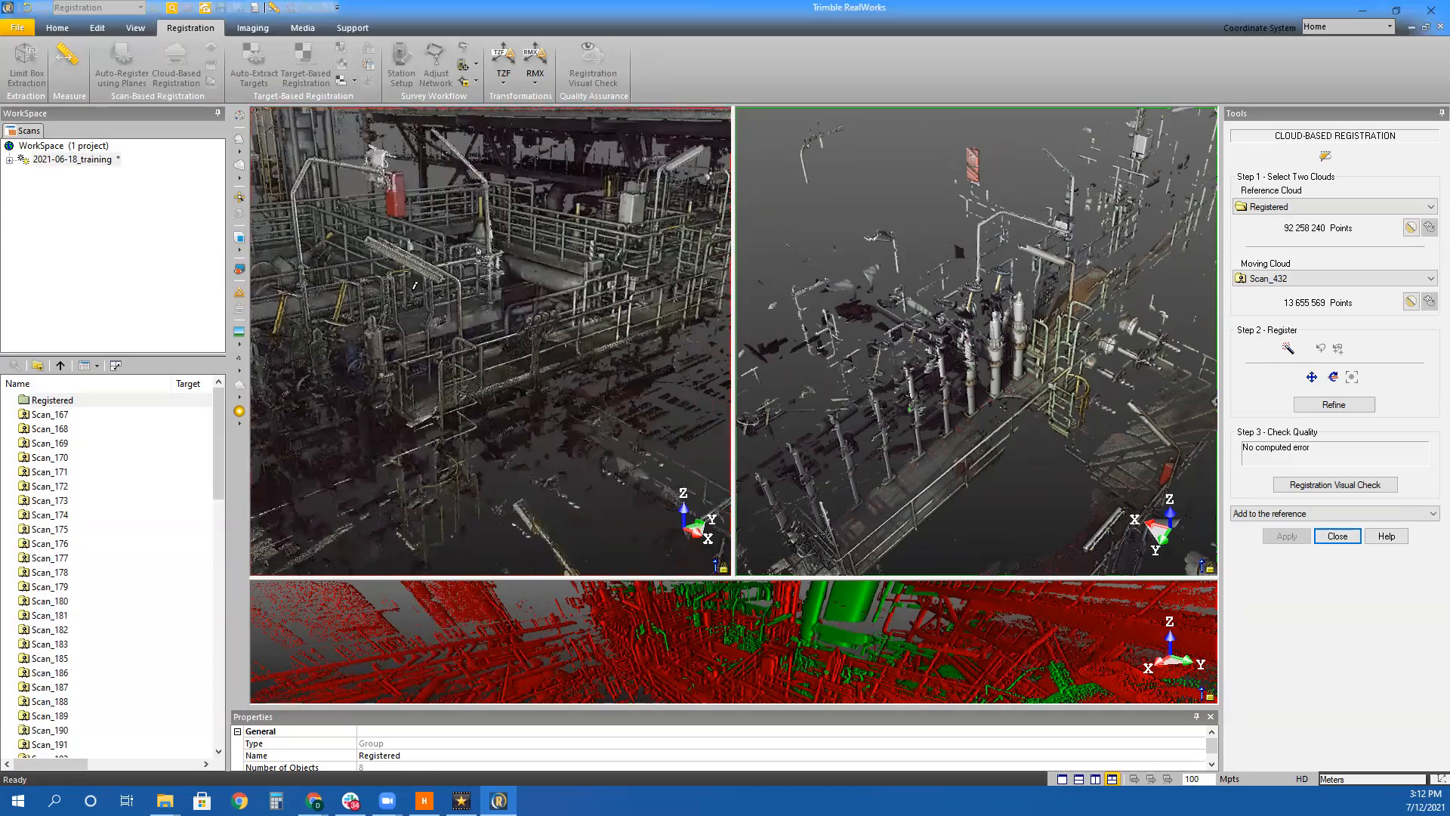
Pick a matching point on the thick horizontal pipe beside its bolted flange in Registered and Scan_432
scroll(415, 285, "up", 2)
left_click_drag(406, 395, 578, 402)
middle_click_drag(517, 336, 420, 532)
left_click_drag(1058, 420, 1152, 412)
middle_click_drag(955, 327, 982, 423)
scroll(998, 369, "up", 4)
left_click_drag(997, 372, 1046, 359)
middle_click_drag(974, 346, 895, 316)
scroll(991, 326, "up", 3)
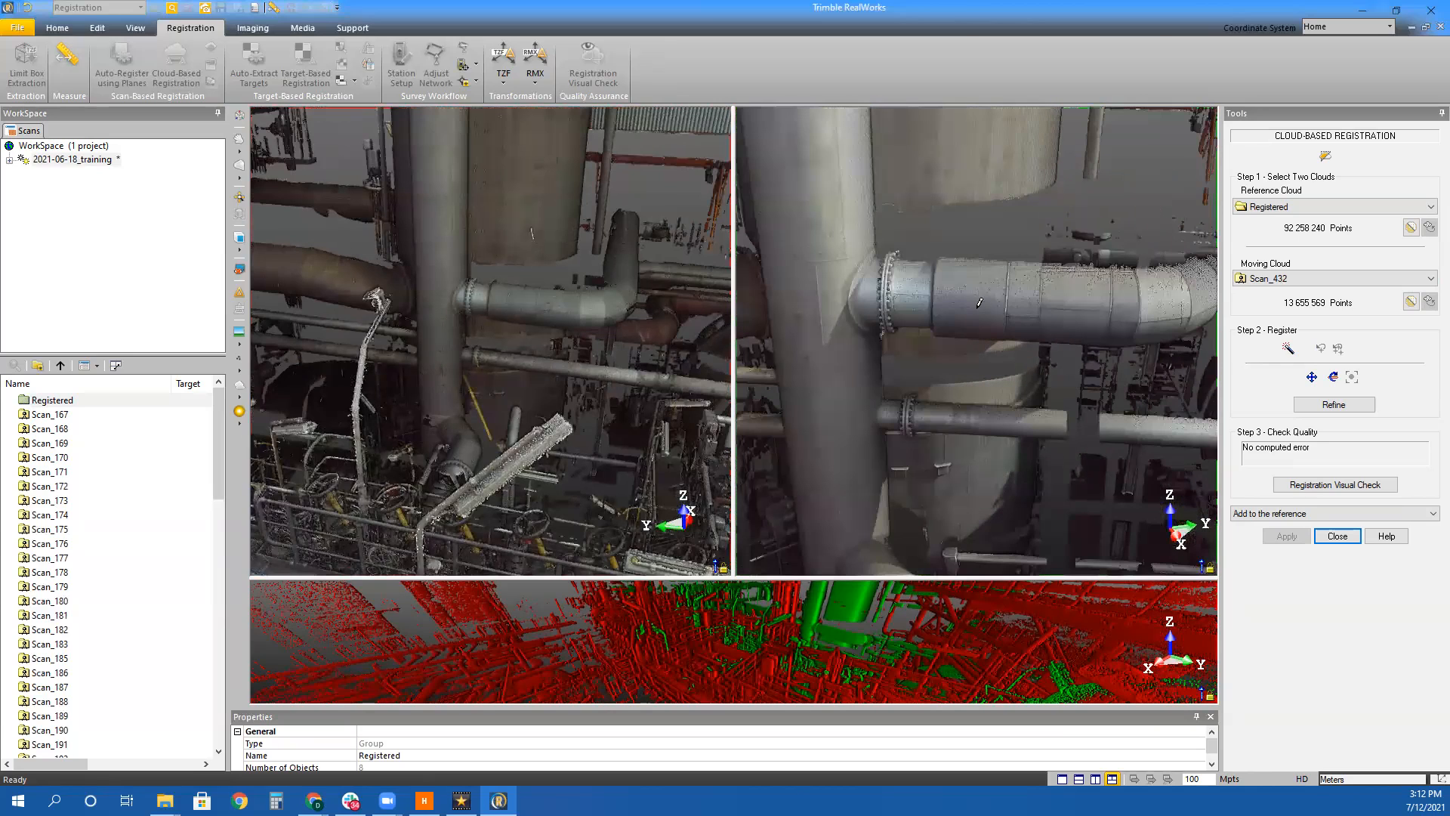
scroll(524, 312, "up", 5)
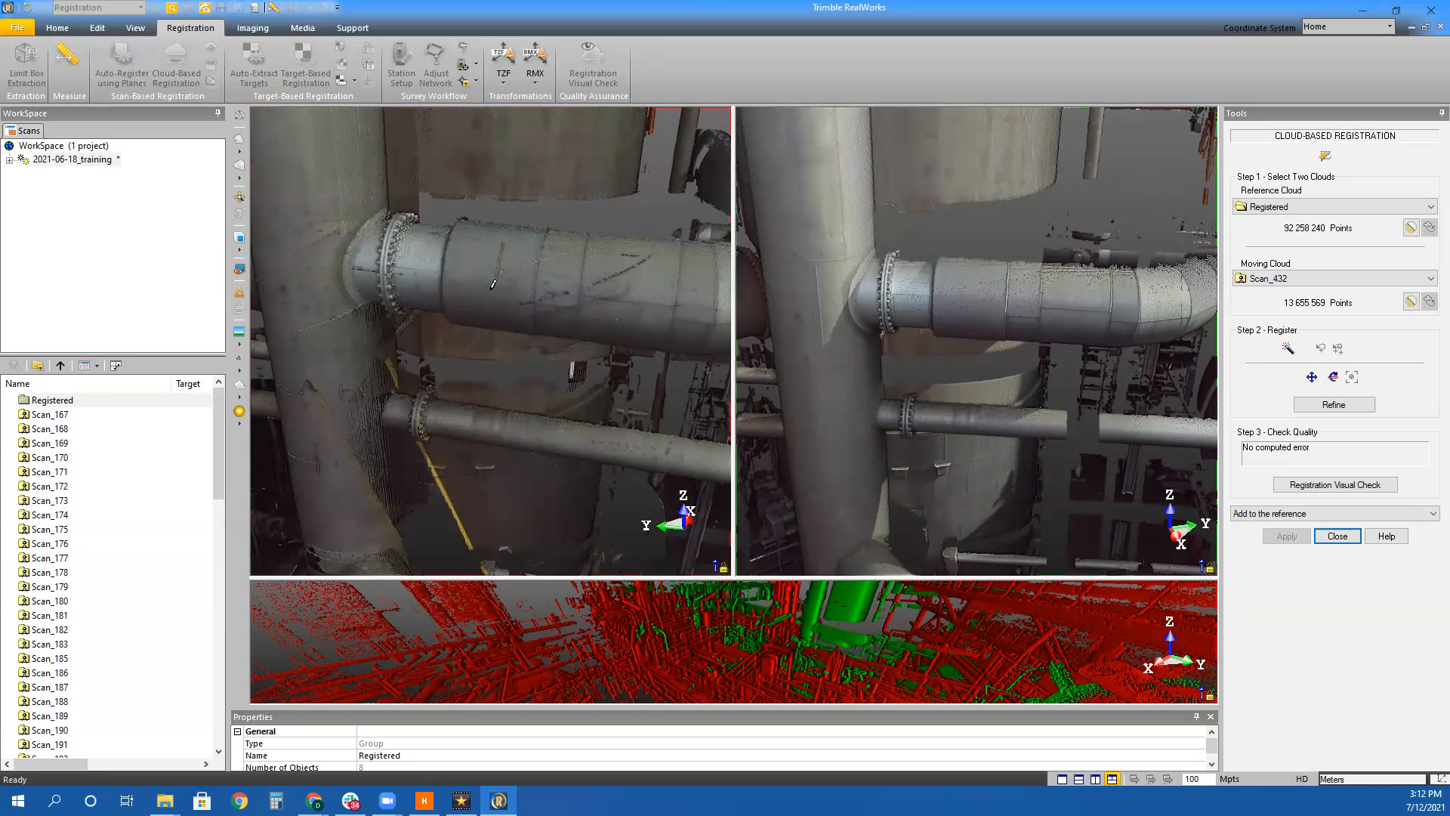
left_click_drag(521, 304, 497, 283)
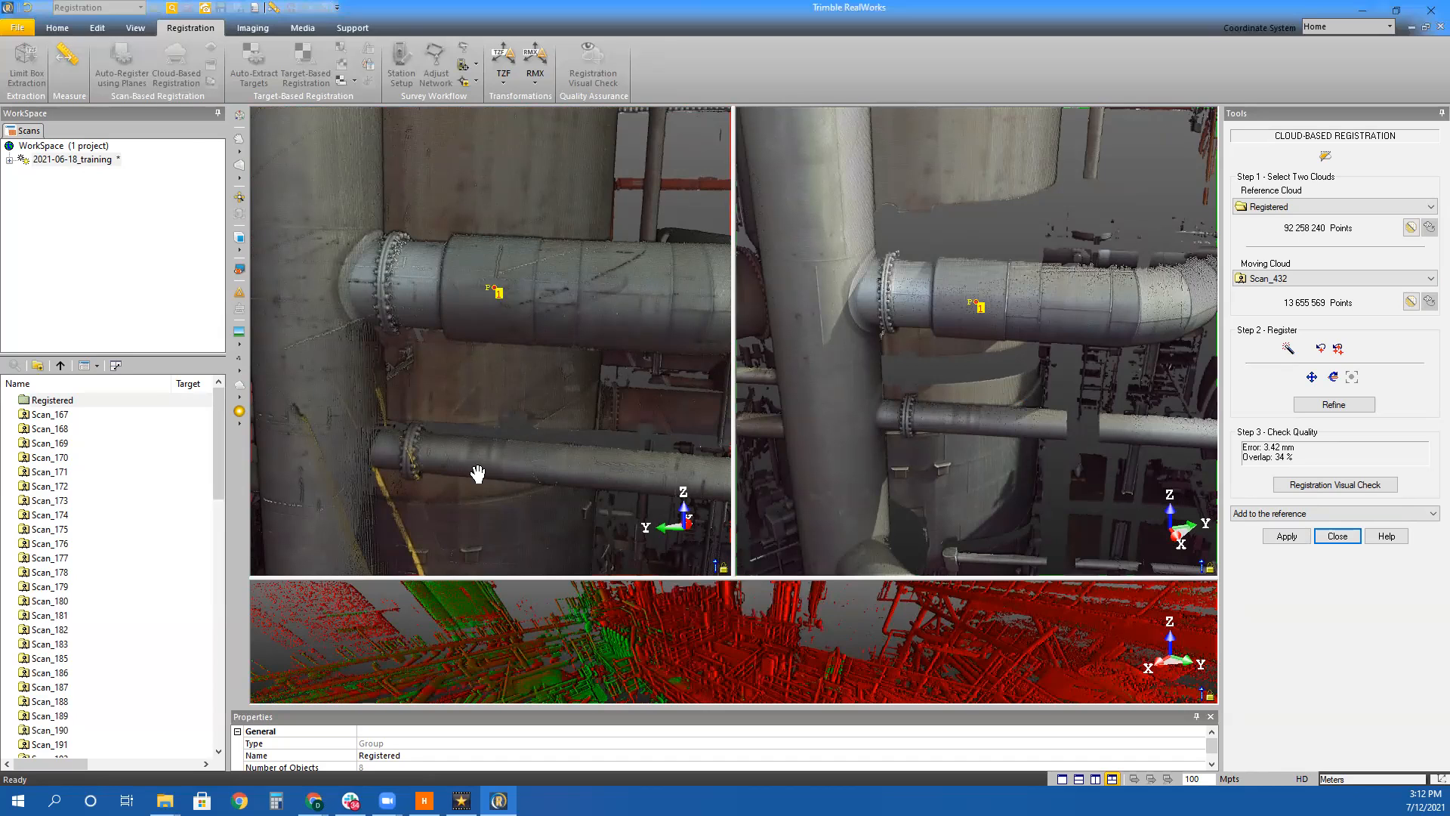
Add a second point pair for Scan_432 at the small bracket on the vessel below the pipes, and inspect the overlay
left_click_drag(471, 481, 534, 414)
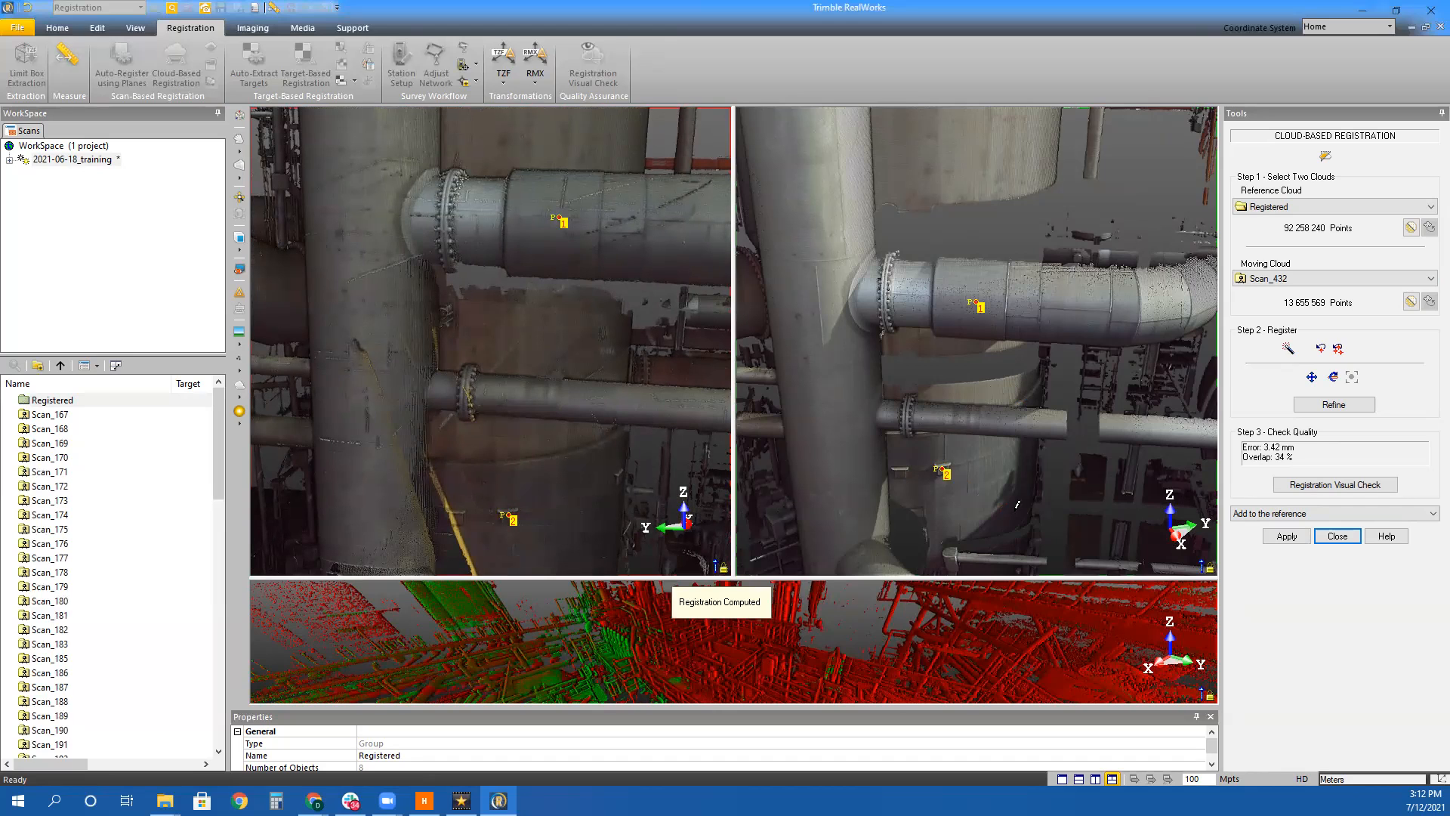
left_click_drag(1010, 504, 880, 524)
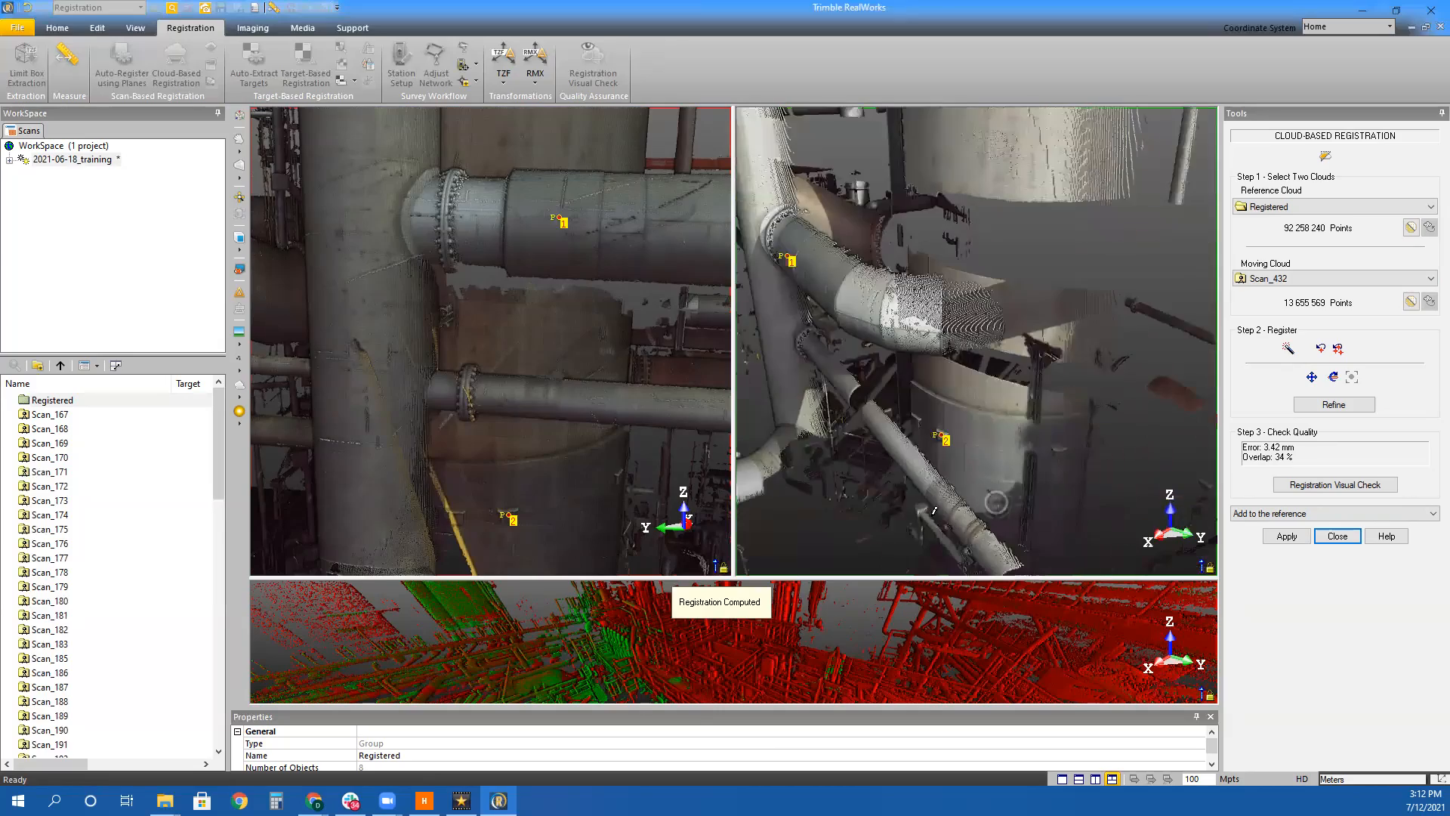
left_click(617, 693)
middle_click_drag(831, 556, 1095, 574)
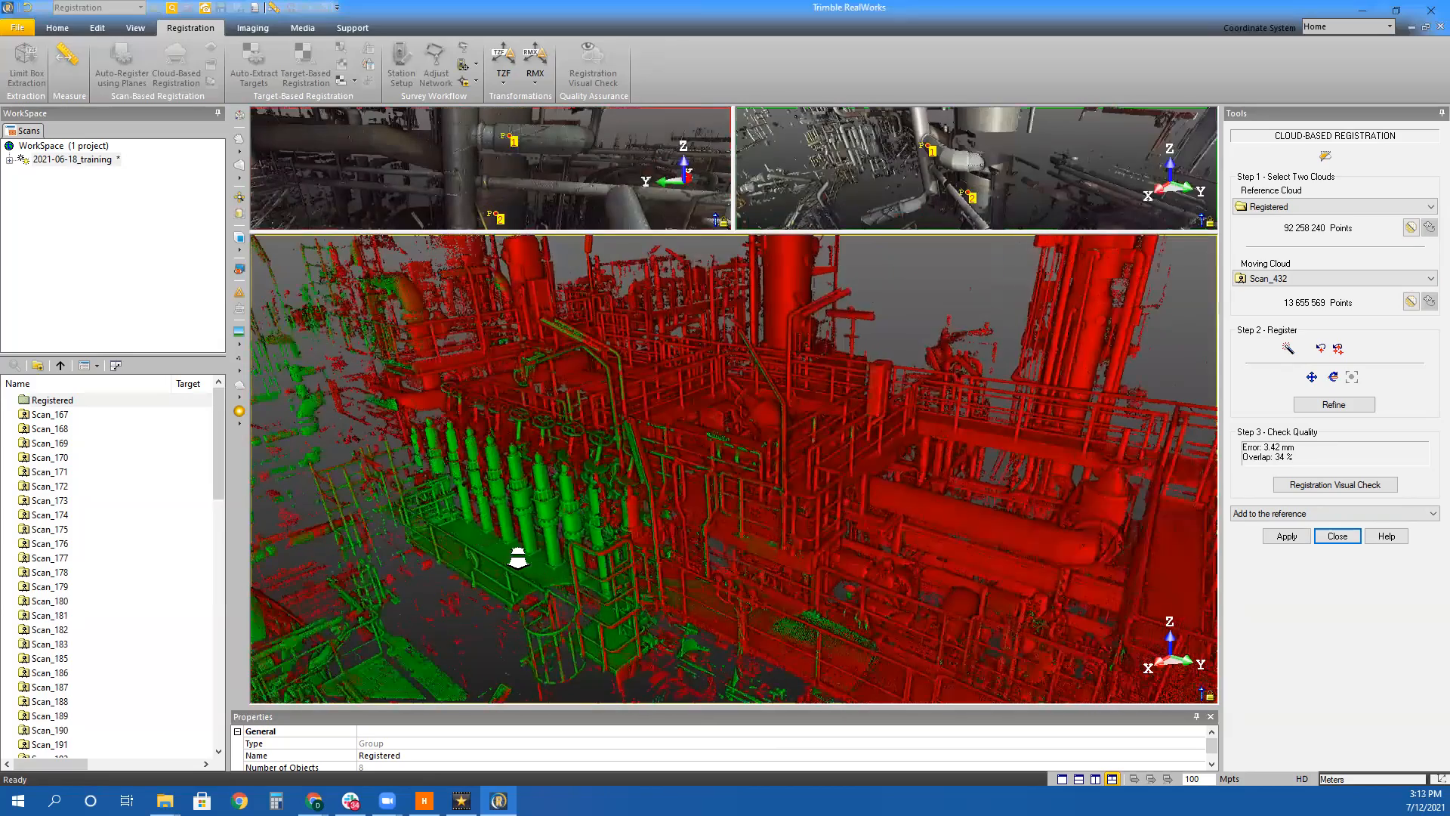
Inspect the overlay of Scan_432, refine its registration and apply it, adding the scan to the reference
scroll(538, 563, "up", 4)
left_click_drag(719, 528, 756, 491)
left_click(1334, 404)
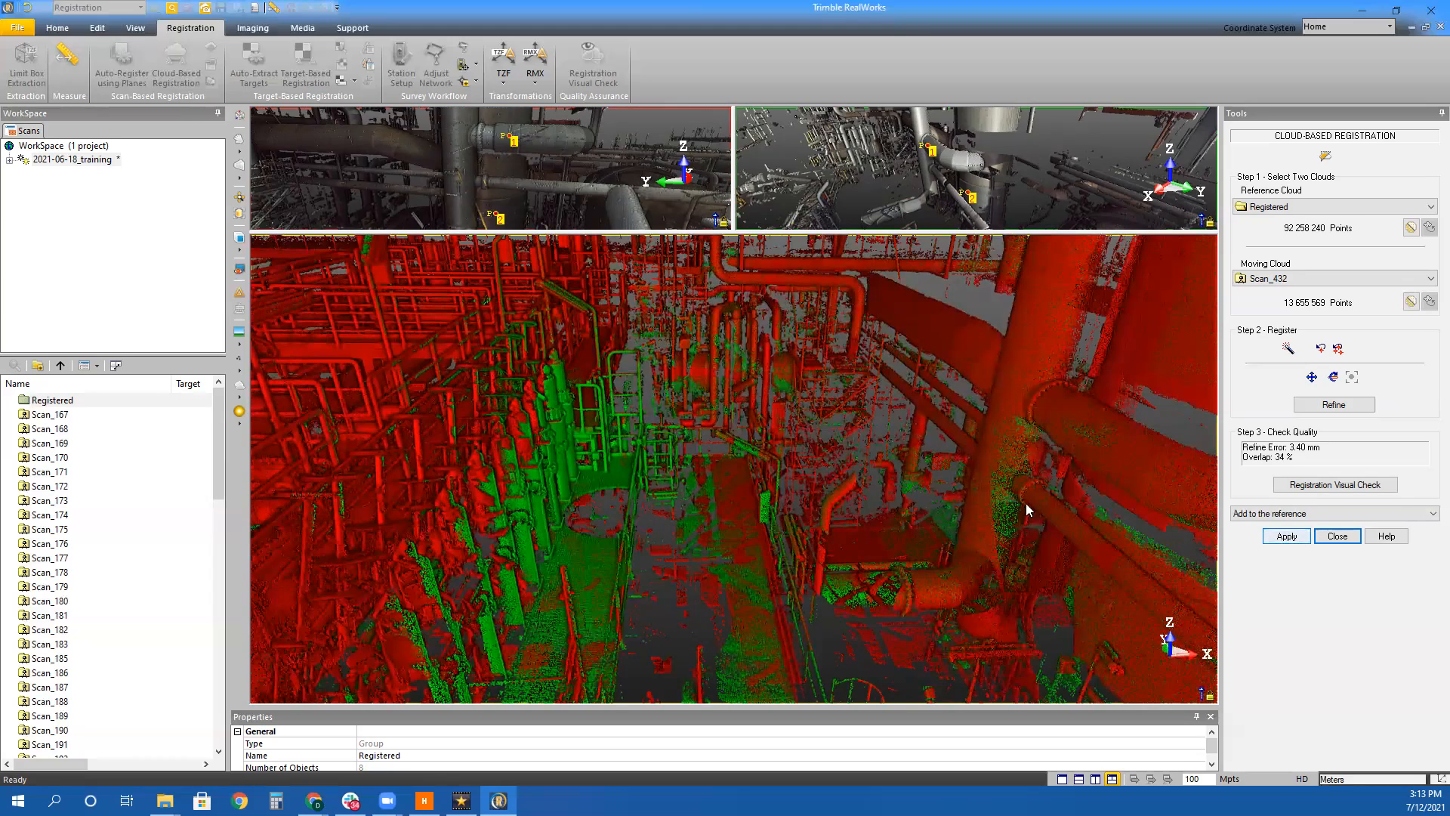
left_click_drag(696, 421, 690, 551)
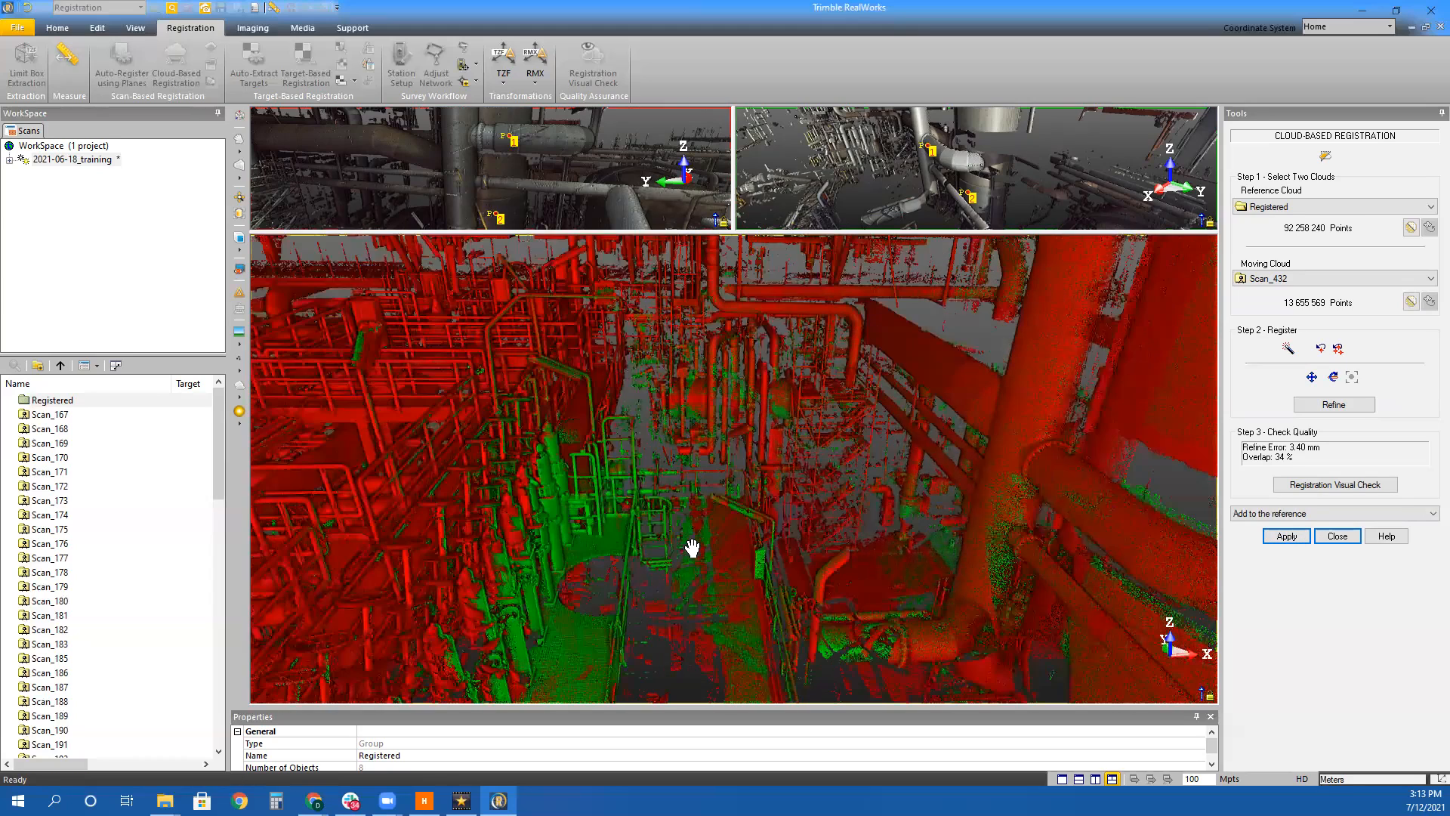
left_click(1285, 536)
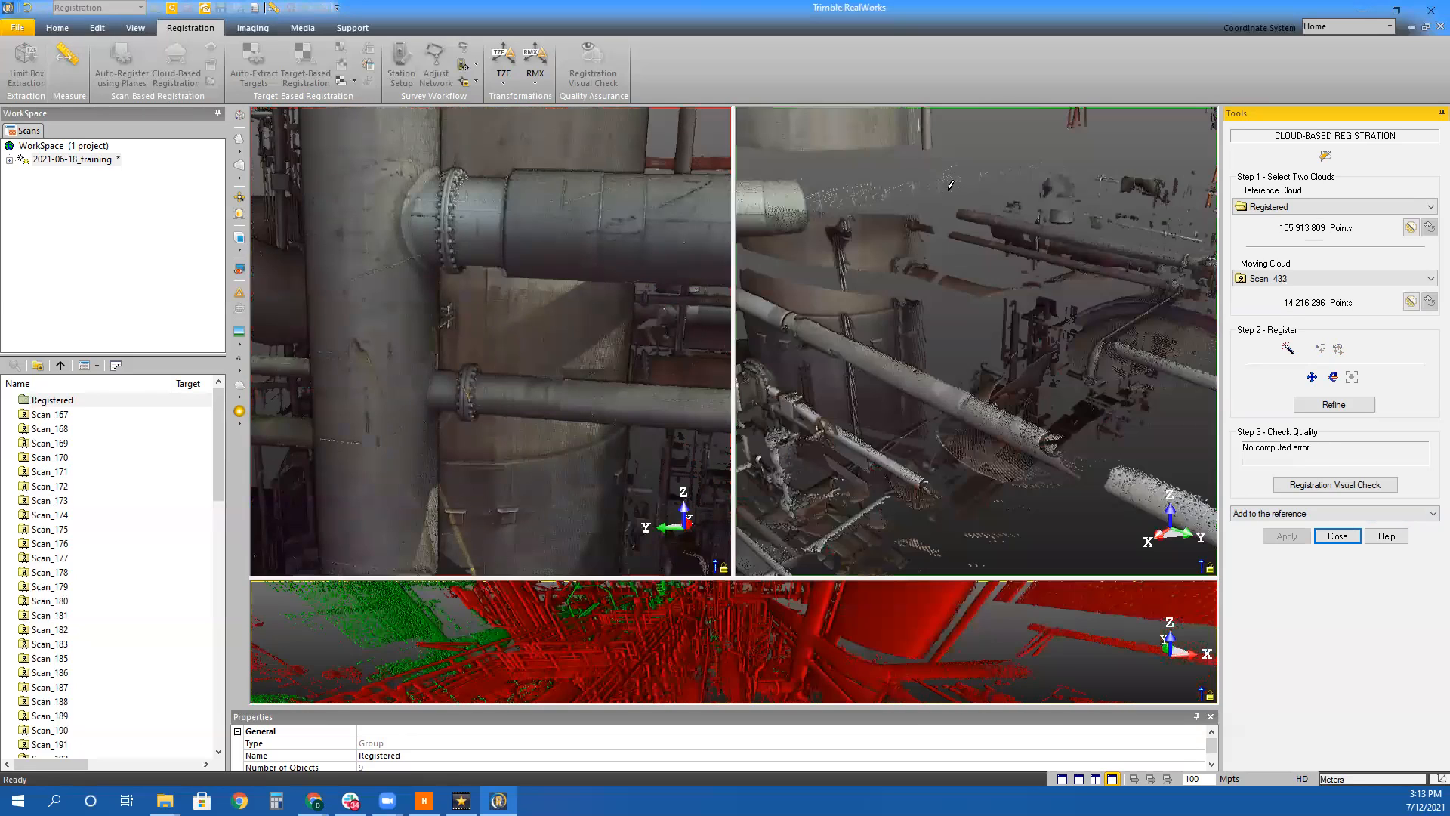
Pick a matching point on the white vertical cylinder, just above its rusty flange by the grated walkway, in Registered and Scan_433
scroll(987, 353, "up", 4)
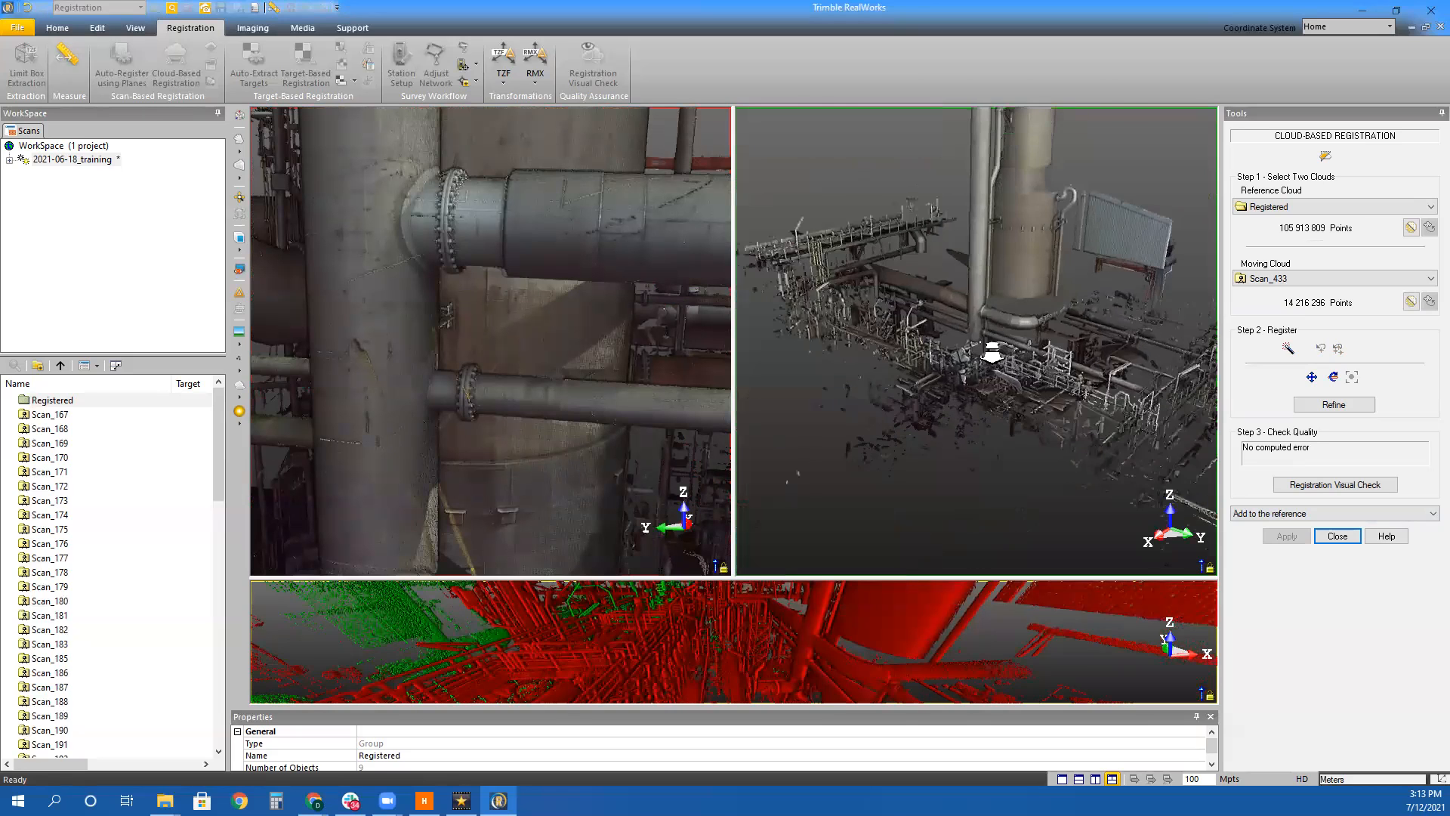
mouse_move(991, 370)
left_mouse_down()
mouse_move(841, 388)
mouse_move(997, 359)
left_mouse_up()
middle_click_drag(993, 408, 763, 381)
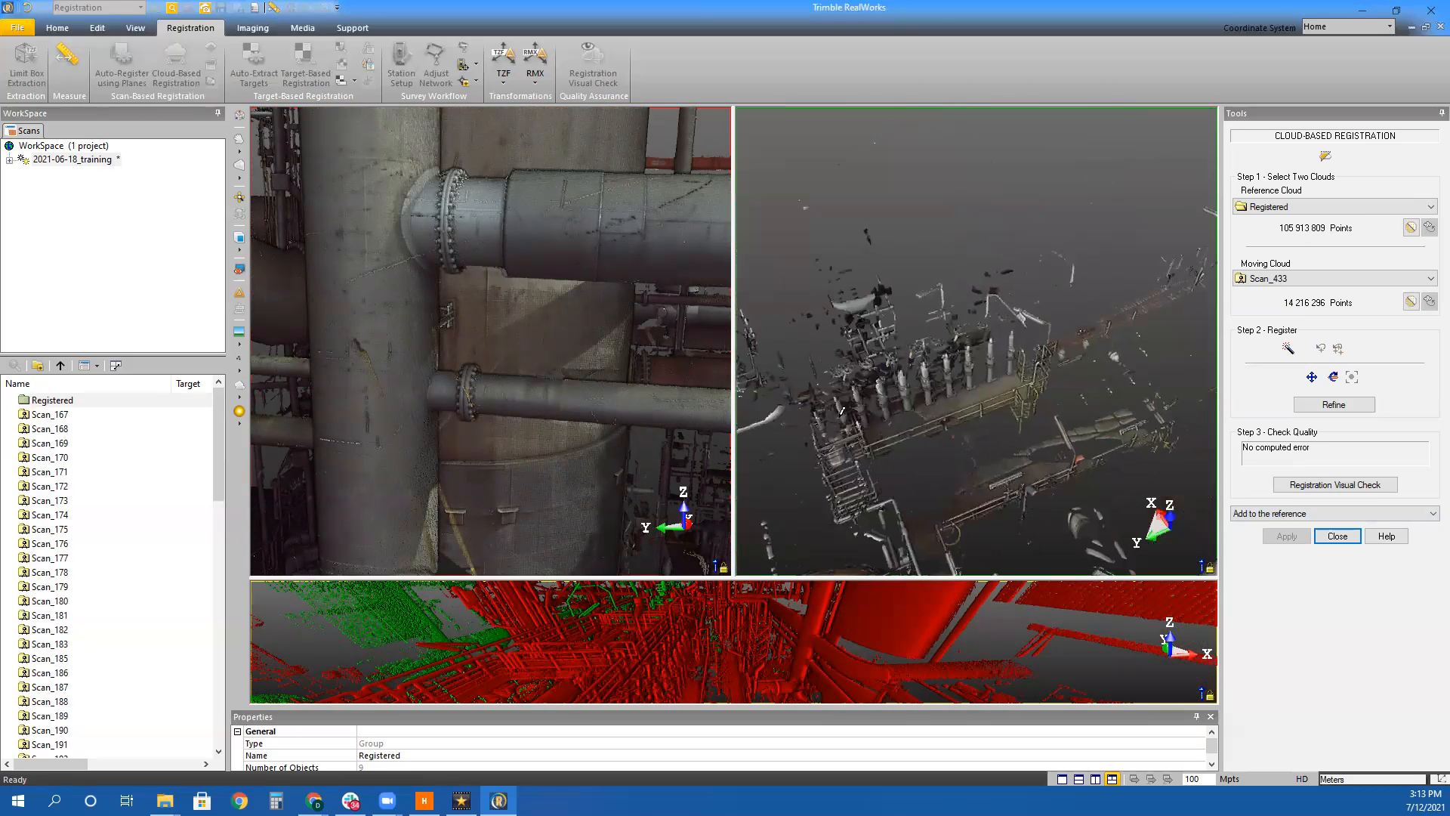
scroll(903, 388, "up", 3)
left_click_drag(569, 423, 445, 438)
scroll(665, 326, "down", 3)
middle_click_drag(648, 315, 564, 529)
middle_click_drag(462, 348, 449, 325)
scroll(642, 355, "up", 3)
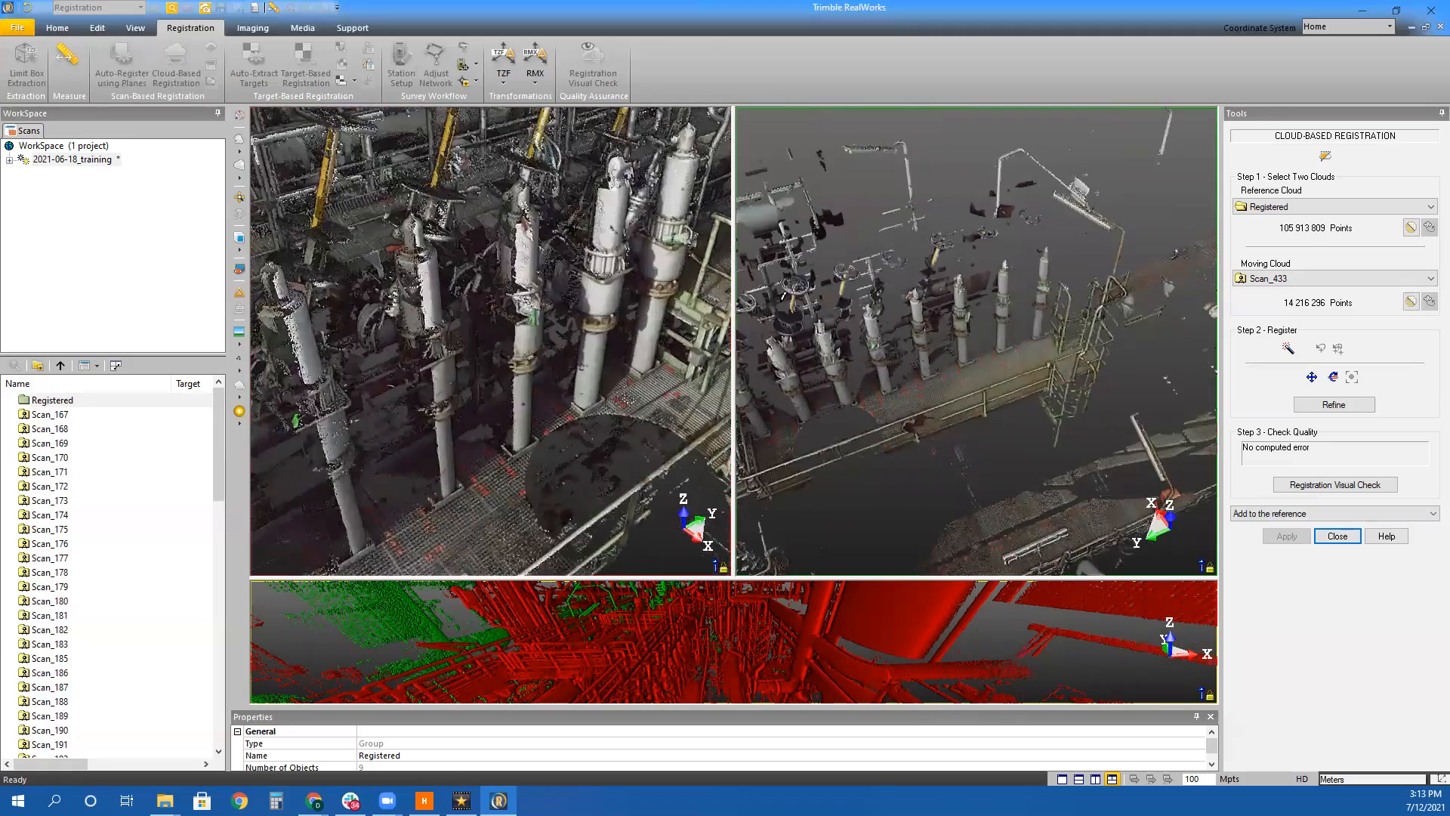
mouse_move(642, 355)
left_mouse_down()
mouse_move(639, 328)
mouse_move(636, 365)
left_mouse_up()
left_click_drag(1032, 333, 1041, 288)
scroll(1041, 288, "up", 5)
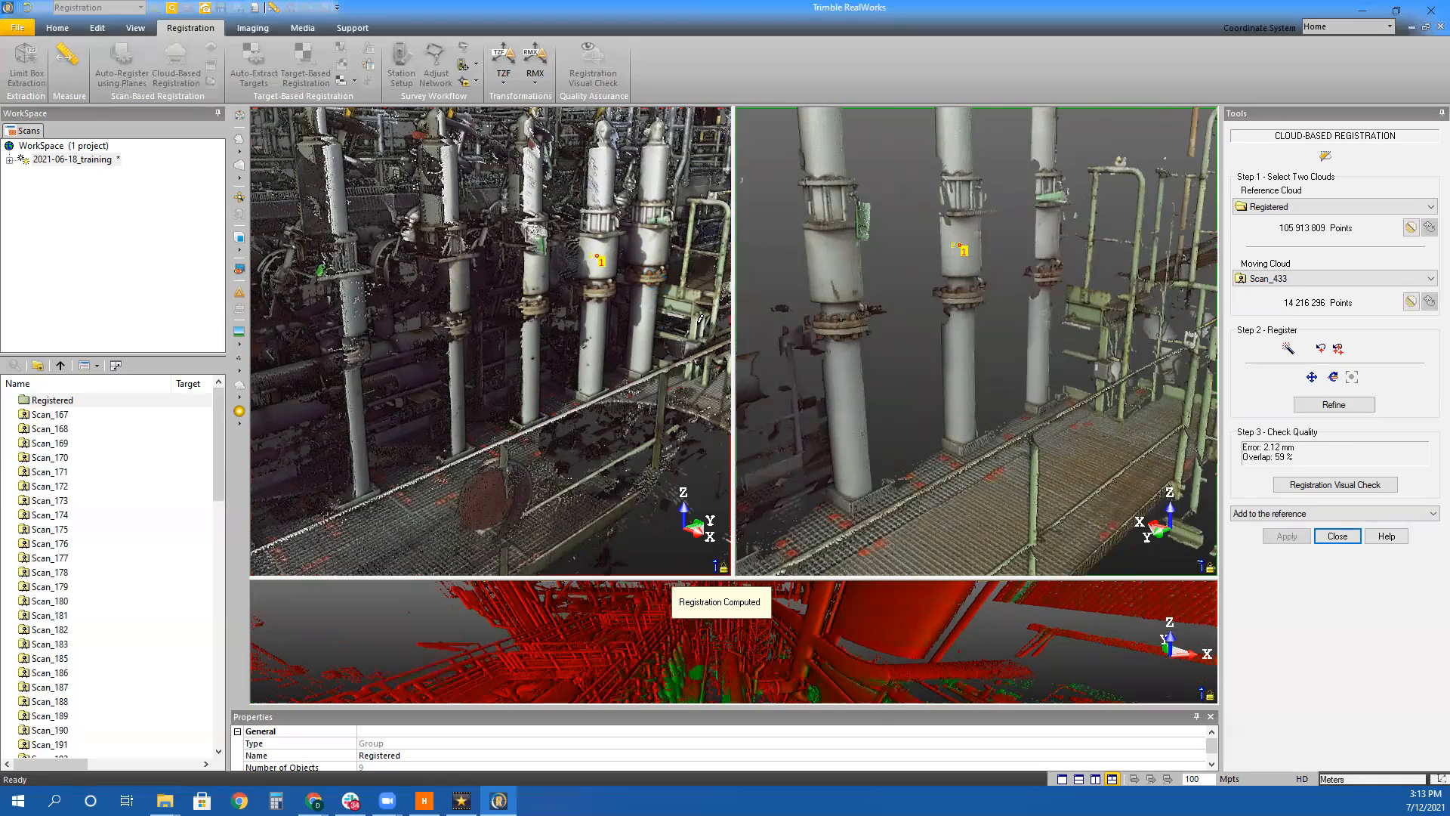
Refine the registration of Scan_433 and apply it, adding the scan to the reference
left_click(1336, 405)
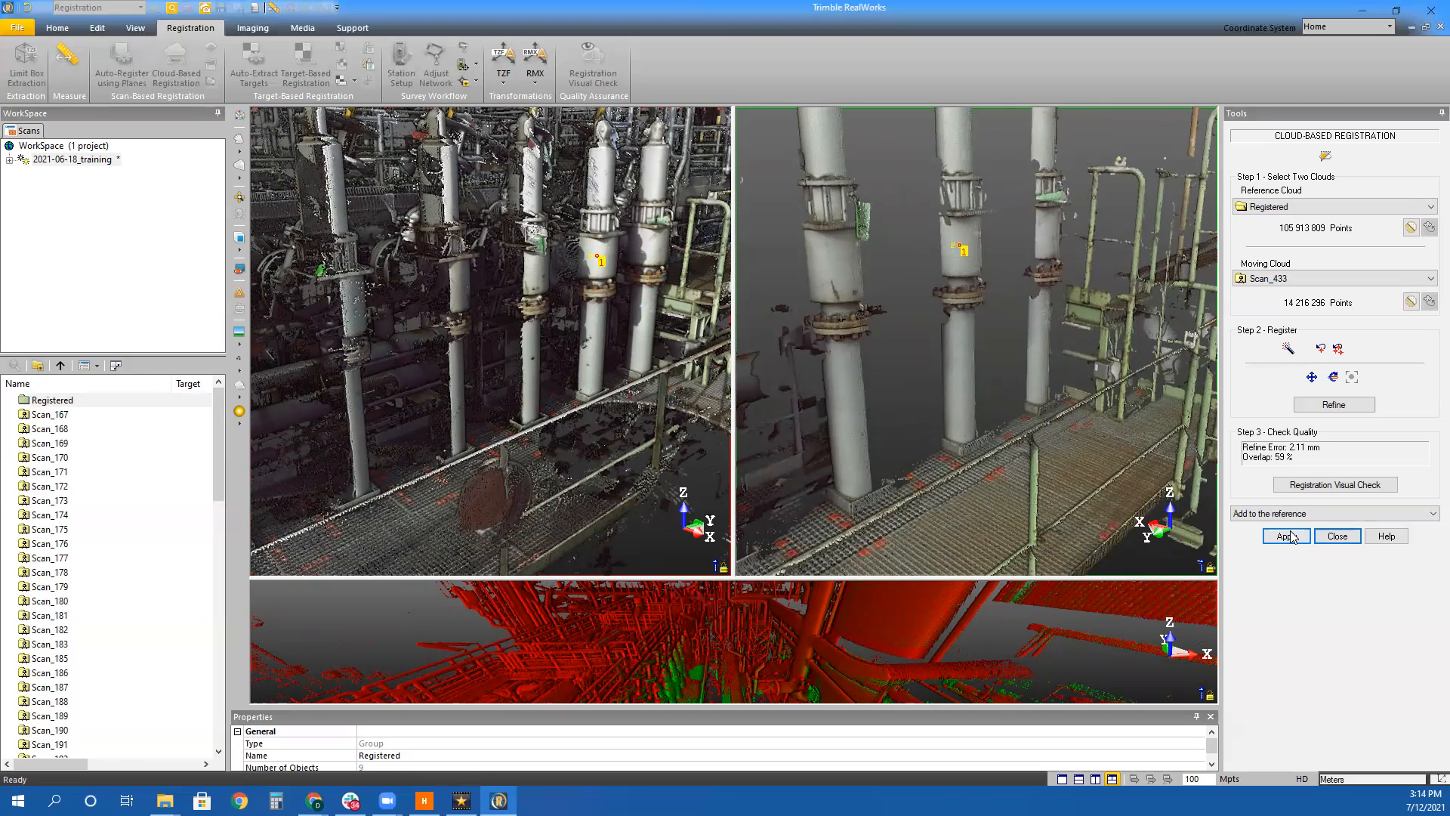
left_click(1290, 537)
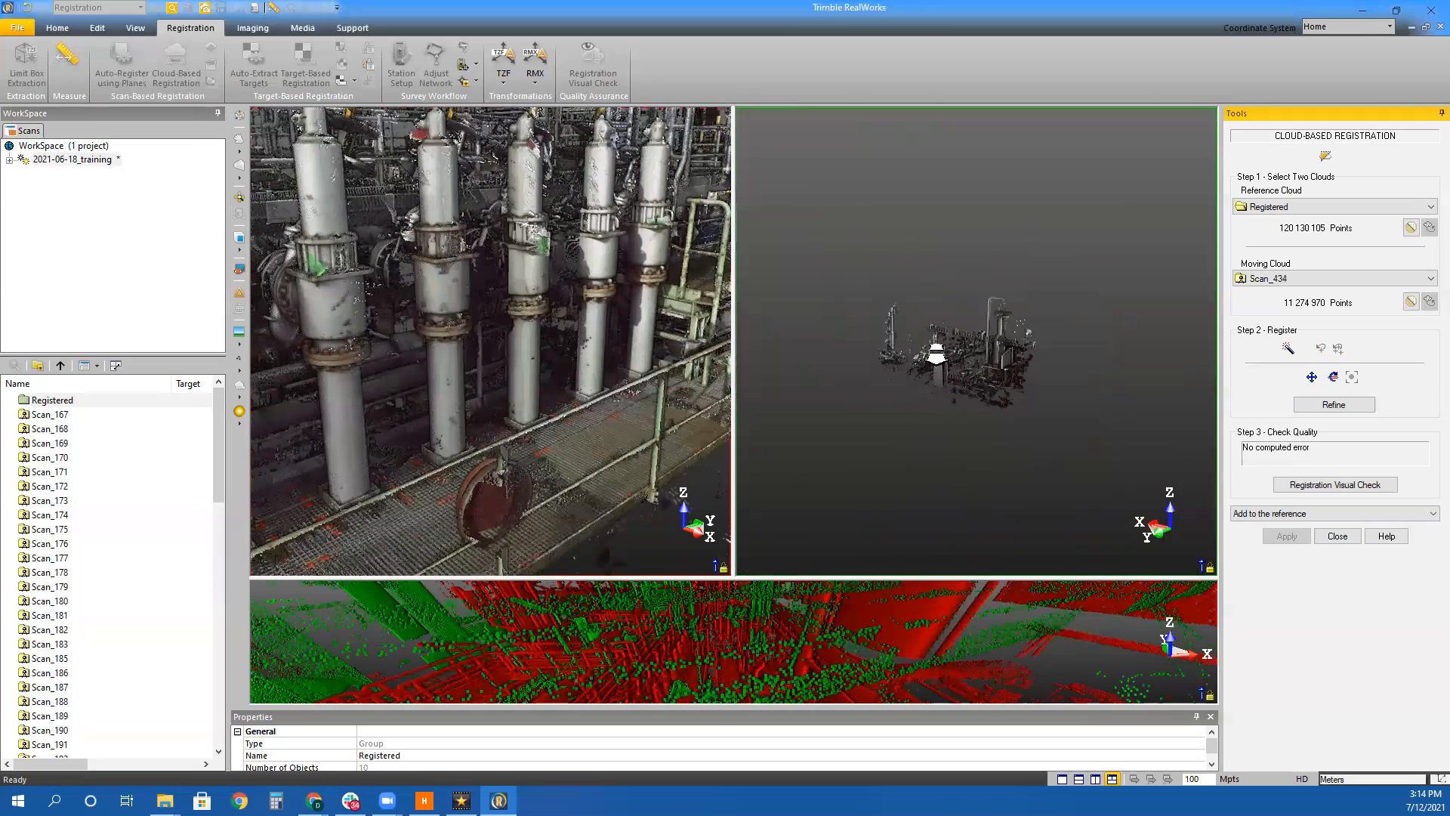
Pick a matching point on the door of the red cabinet behind the railings in Scan_434 and Registered
scroll(939, 352, "up", 10)
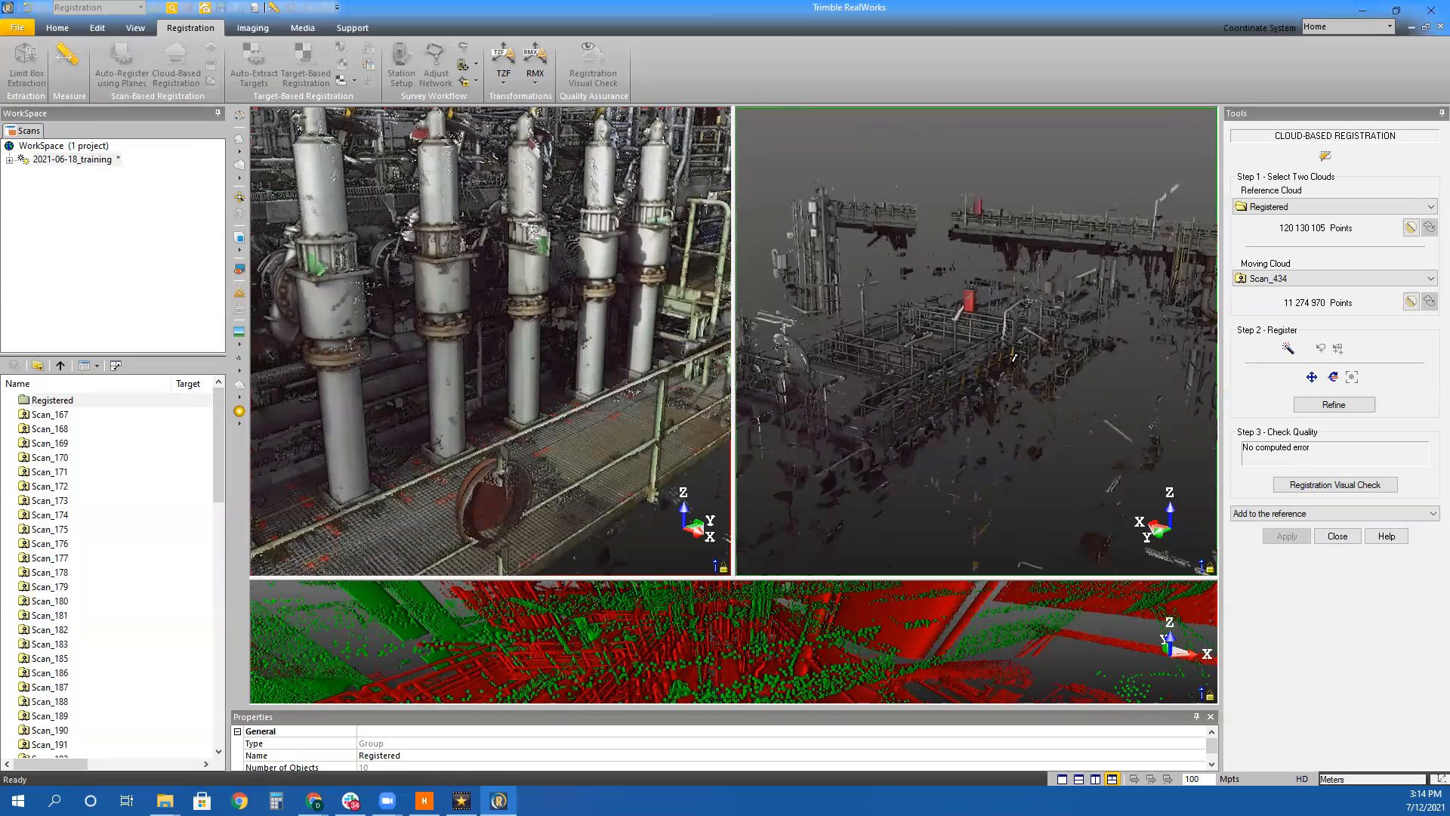
left_click_drag(991, 385, 1008, 412)
scroll(1103, 264, "up", 5)
middle_click_drag(1103, 264, 959, 368)
left_click_drag(960, 367, 944, 348)
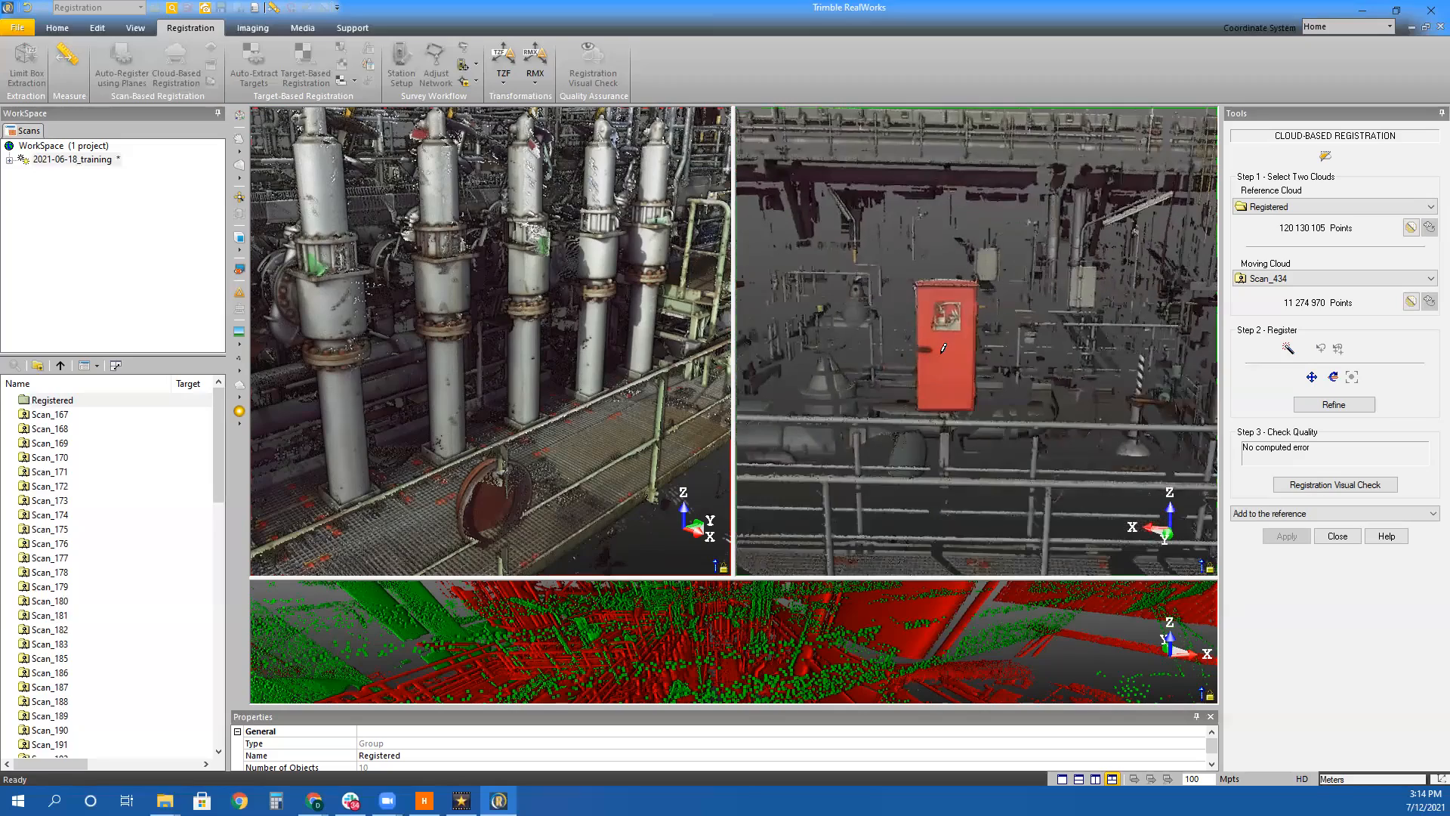
left_click(947, 350)
scroll(635, 215, "down", 3)
scroll(627, 200, "up", 5)
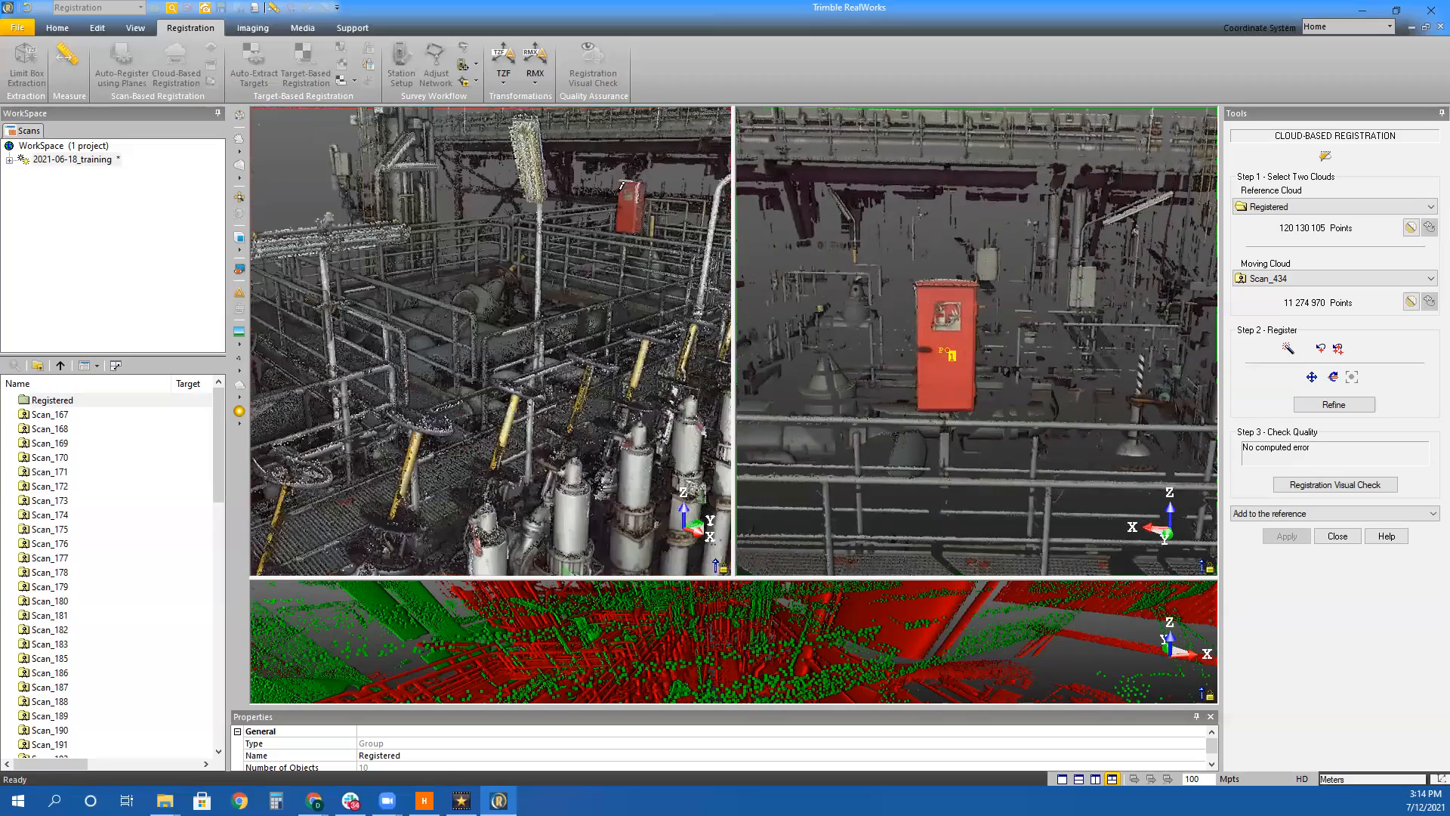
scroll(616, 240, "up", 3)
left_click(617, 256)
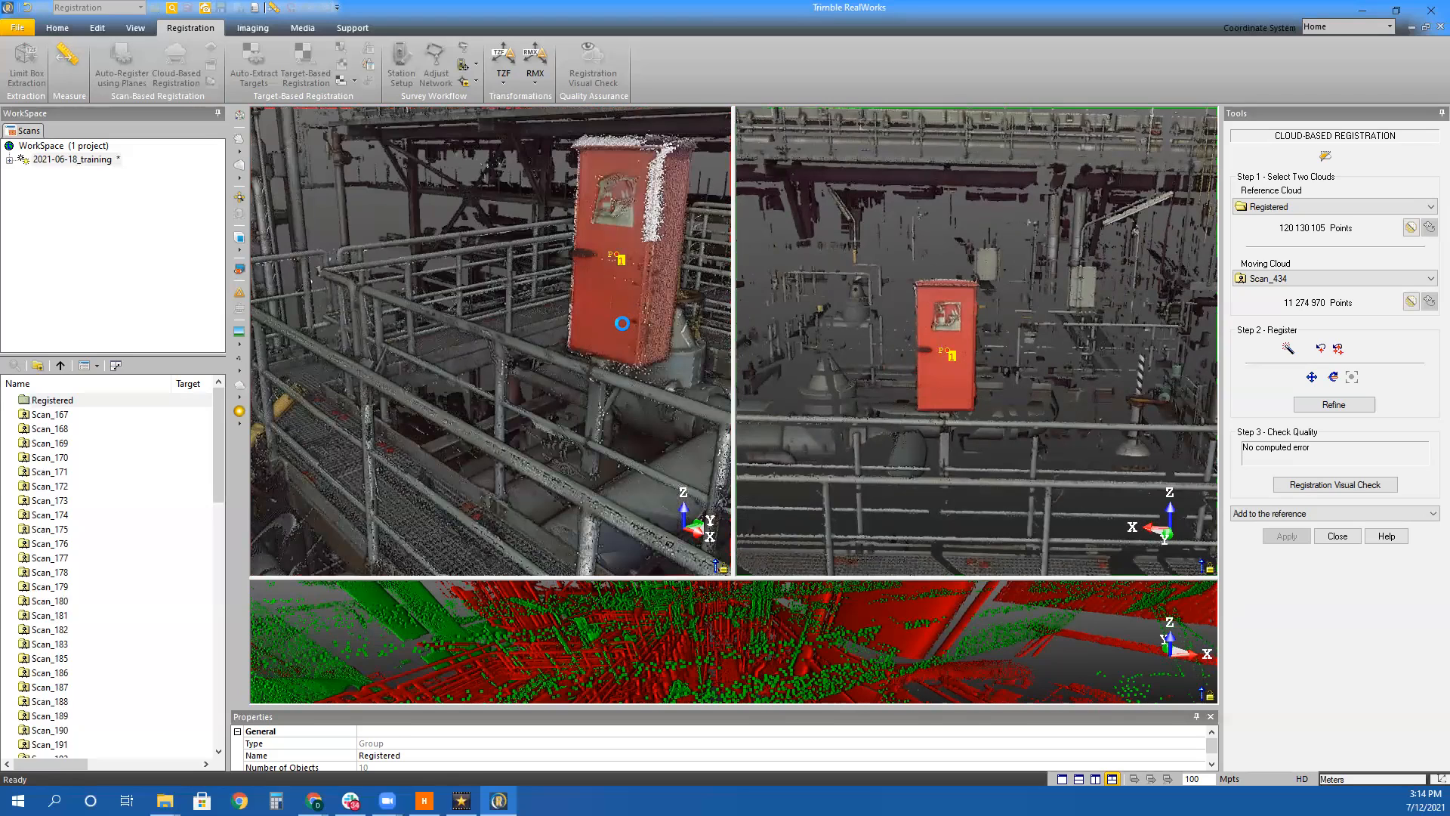
Refine the registration of Scan_434 and apply it, adding the scan to the reference
left_click(1334, 405)
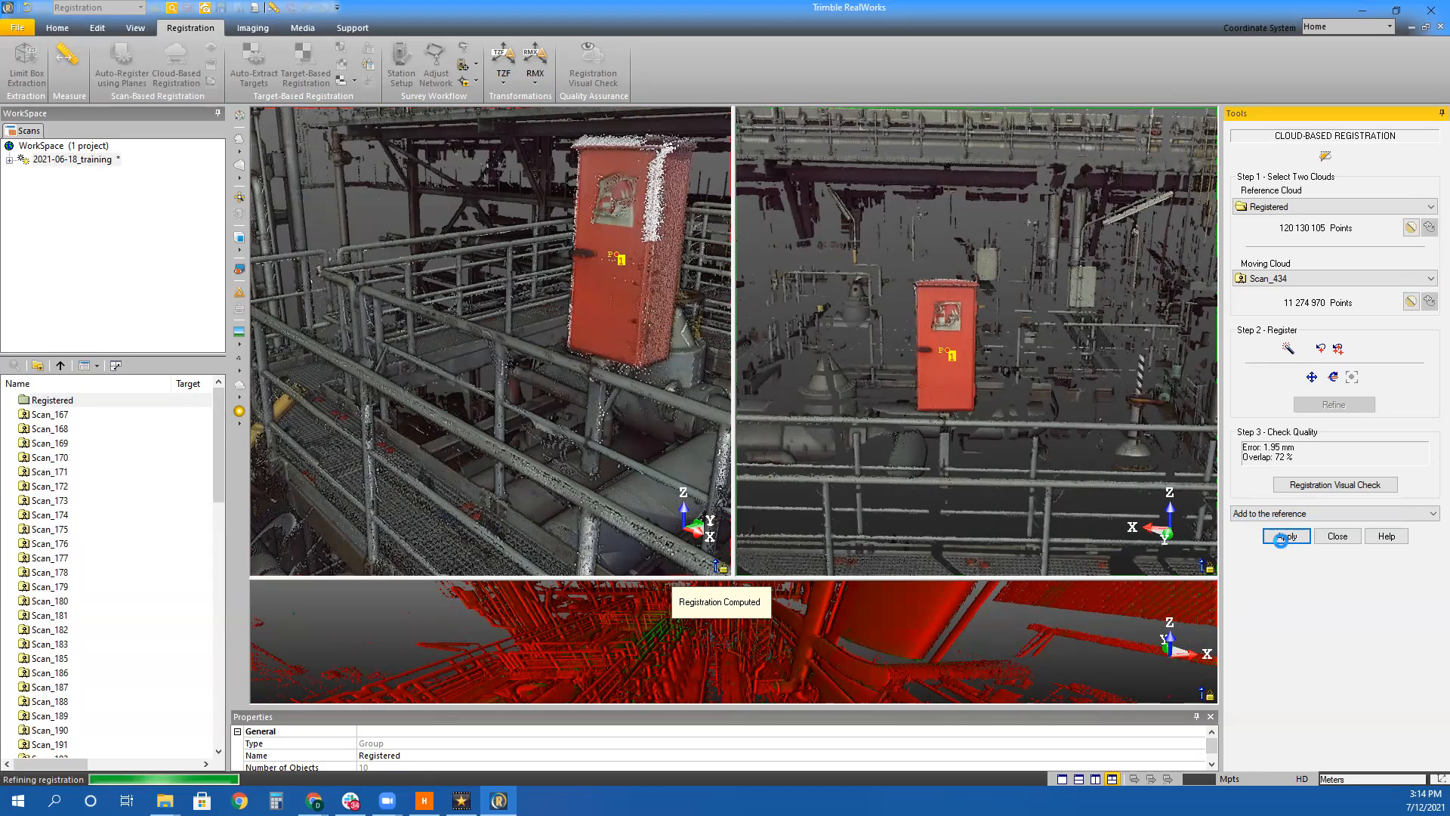
left_click(1284, 538)
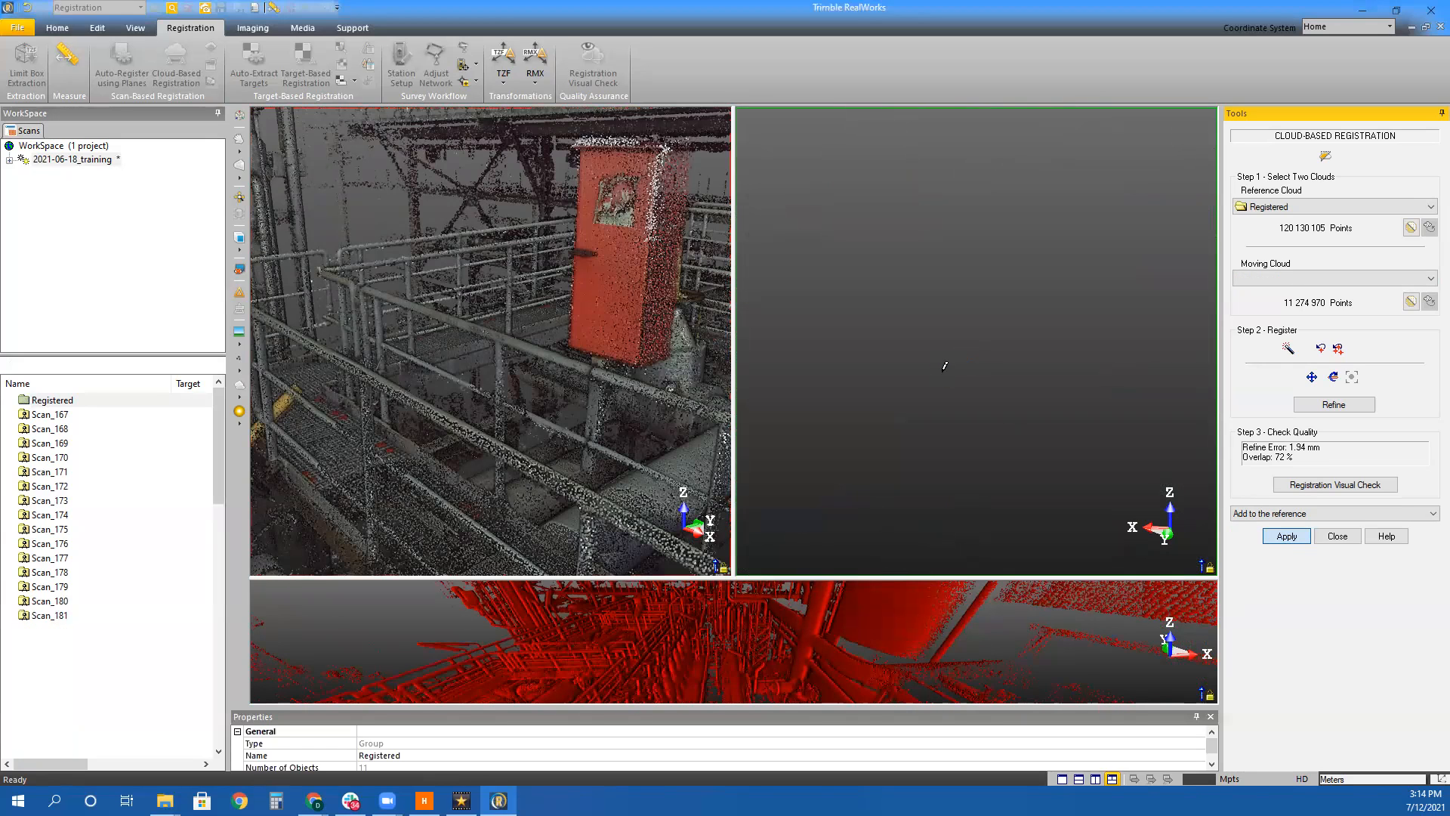
Try to match Scan_441 to Registered with a point pair on the tall red cabinet beside the walkway
scroll(1101, 396, "down", 5)
middle_click_drag(1101, 396, 1016, 476)
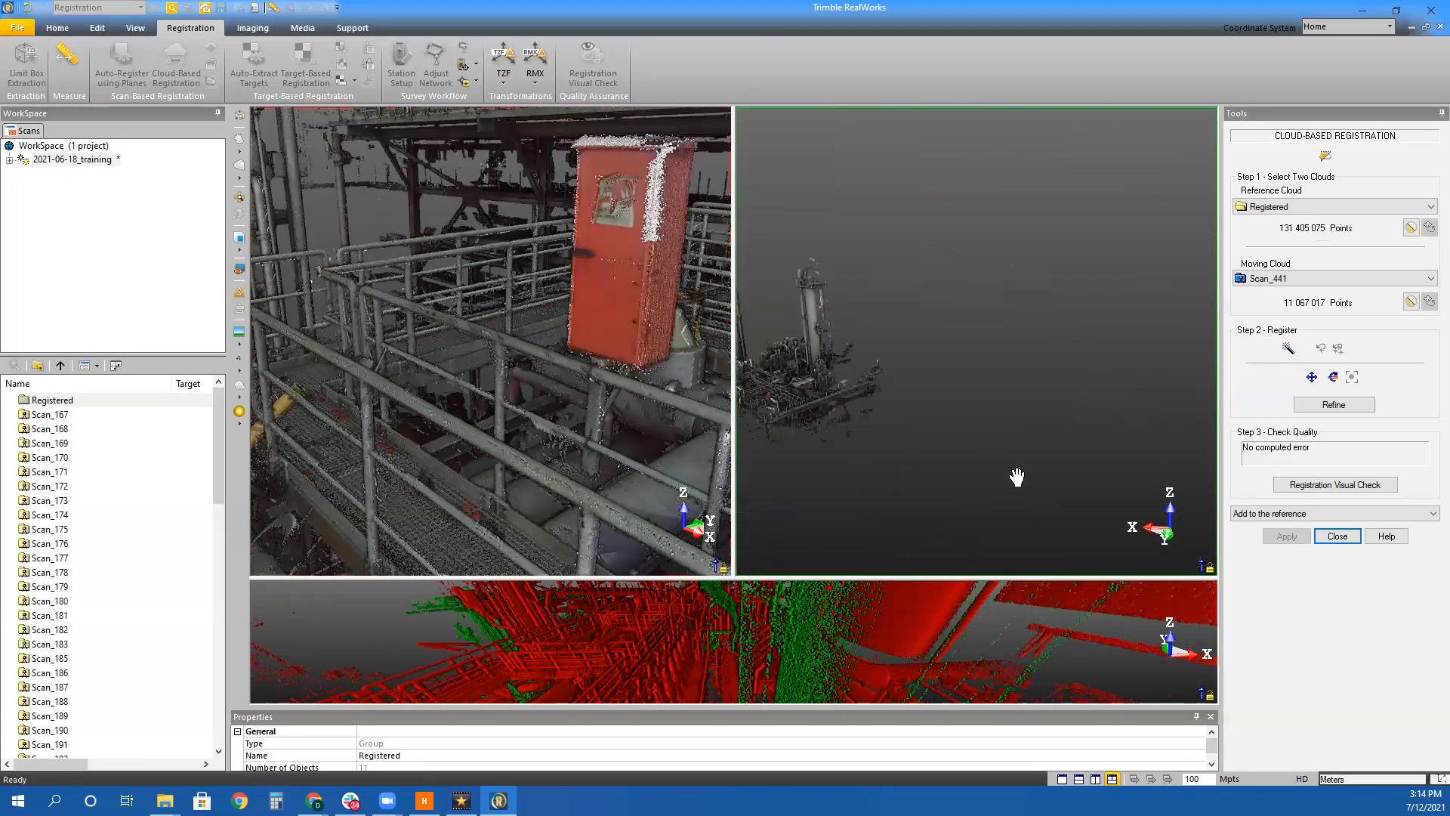
scroll(916, 447, "up", 2)
scroll(915, 447, "up", 5)
left_click_drag(916, 448, 1171, 485)
scroll(928, 496, "up", 3)
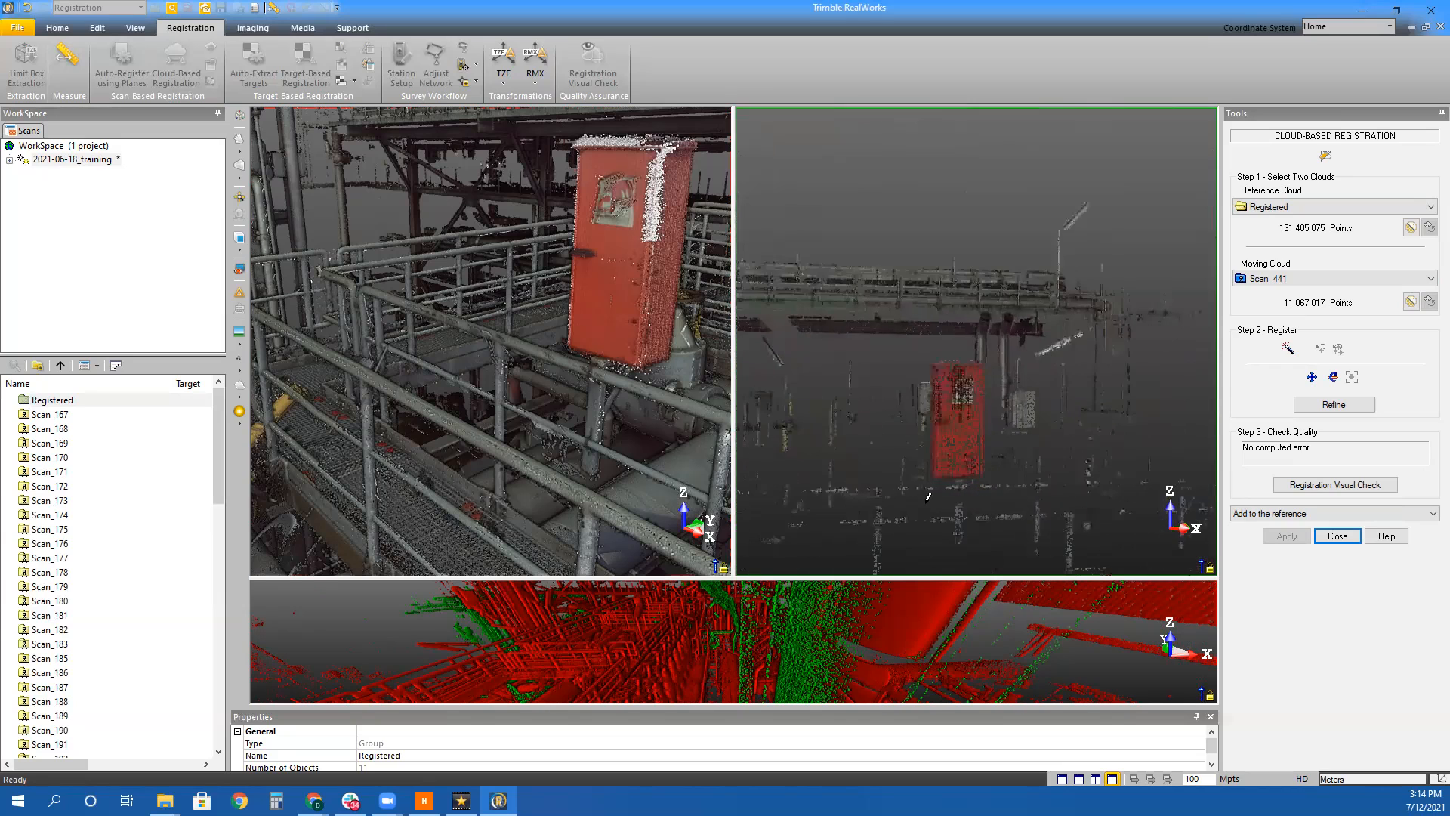
mouse_move(923, 487)
left_mouse_down()
mouse_move(868, 492)
mouse_move(857, 511)
mouse_move(921, 423)
mouse_move(961, 332)
mouse_move(990, 325)
left_mouse_up()
scroll(463, 279, "down", 4)
left_click_drag(464, 279, 350, 317)
middle_click_drag(373, 236, 423, 381)
scroll(469, 327, "up", 4)
mouse_move(479, 292)
left_mouse_down()
mouse_move(488, 311)
mouse_move(473, 301)
mouse_move(502, 268)
mouse_move(461, 347)
mouse_move(502, 318)
left_mouse_up()
scroll(994, 258, "up", 5)
left_click_drag(1001, 261, 1020, 220)
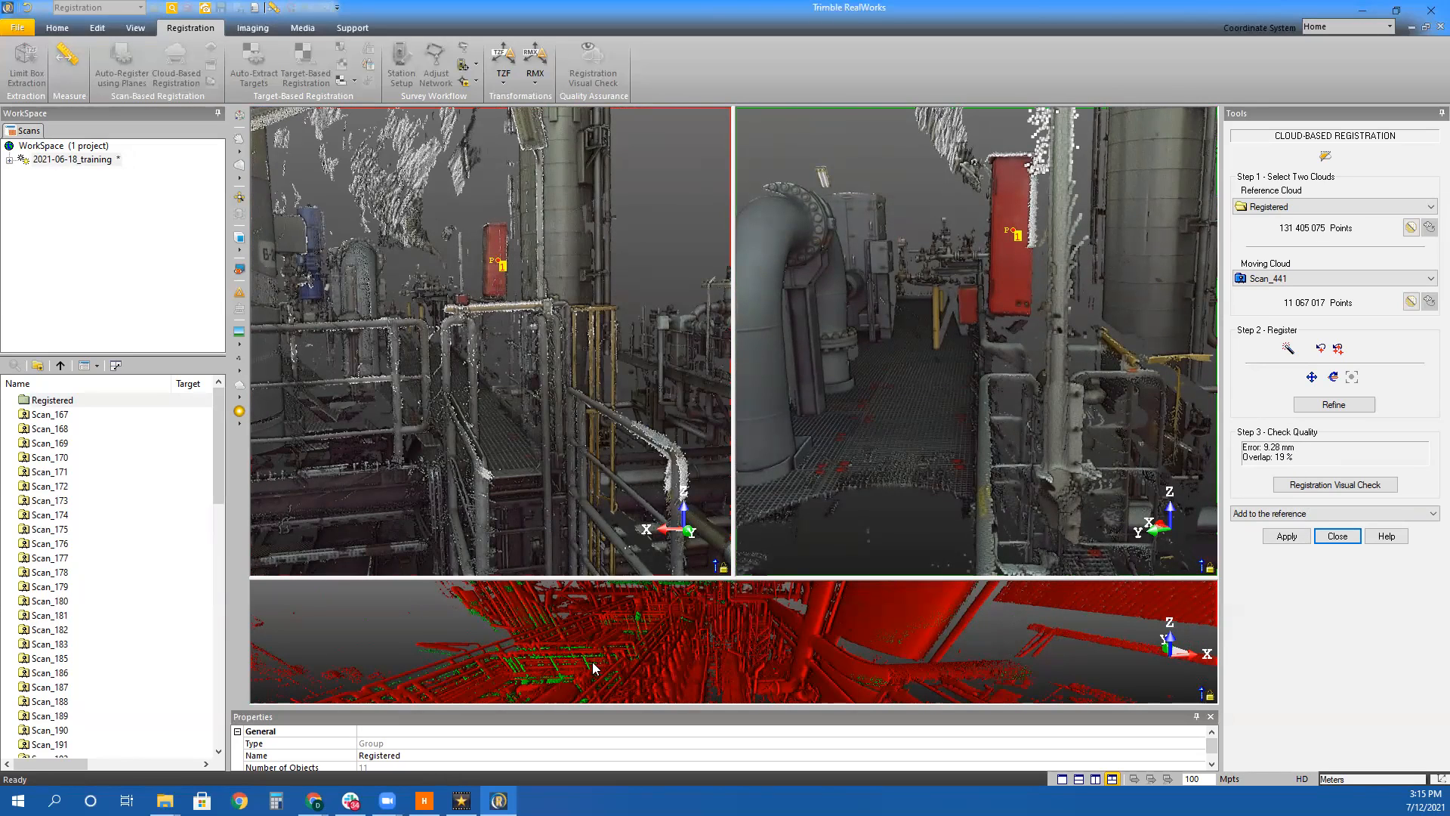
Inspect the overlay of Scan_441 on the Registered group around the railed platforms and large pipes
left_click(636, 649)
middle_click_drag(917, 480, 860, 550)
mouse_move(840, 546)
left_mouse_down()
mouse_move(646, 565)
mouse_move(679, 443)
mouse_move(874, 641)
mouse_move(712, 531)
mouse_move(848, 531)
left_mouse_up()
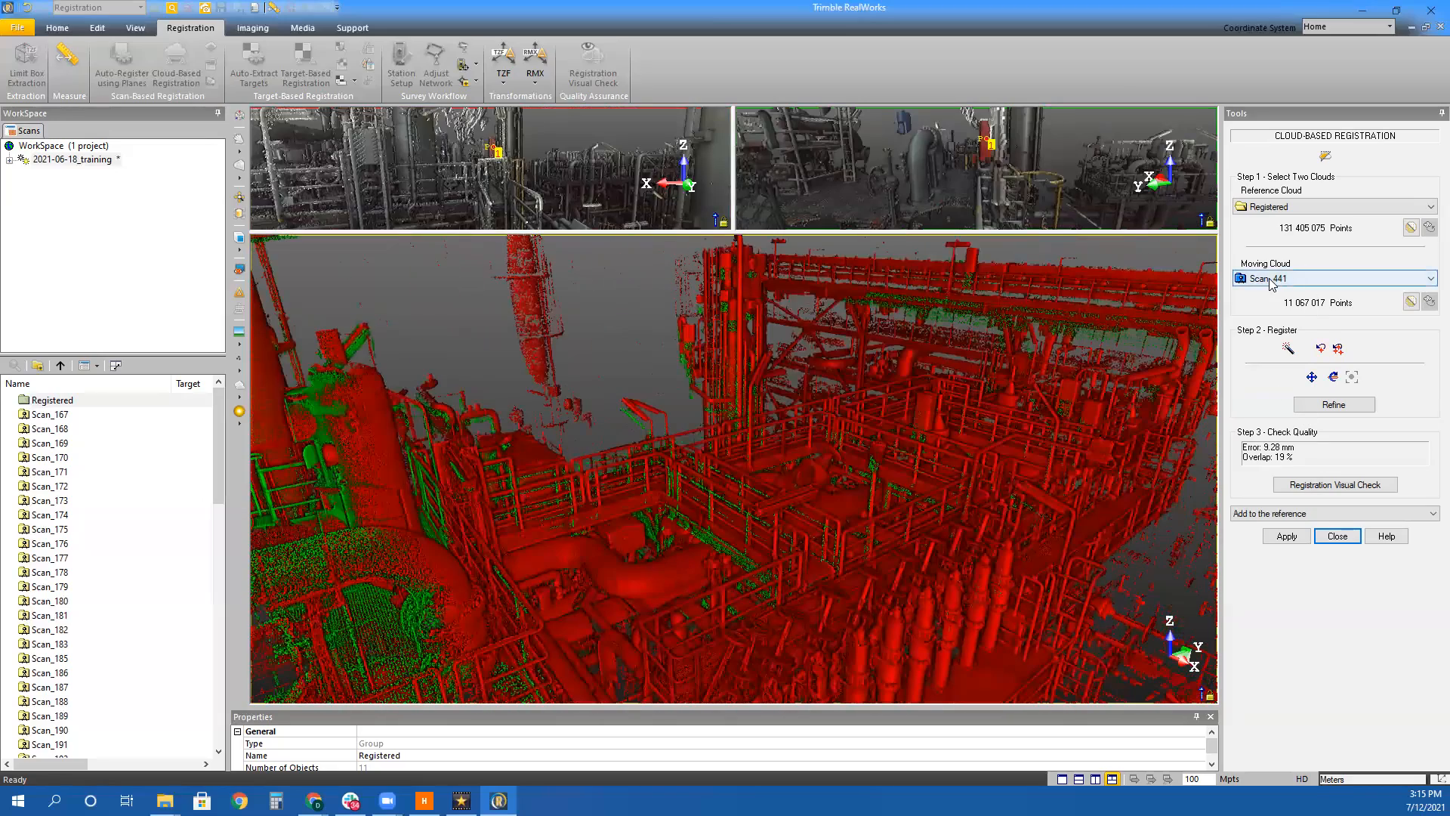
Select the Scan_441 station and set it to Force Unleveled
scroll(13, 531, "down", 15)
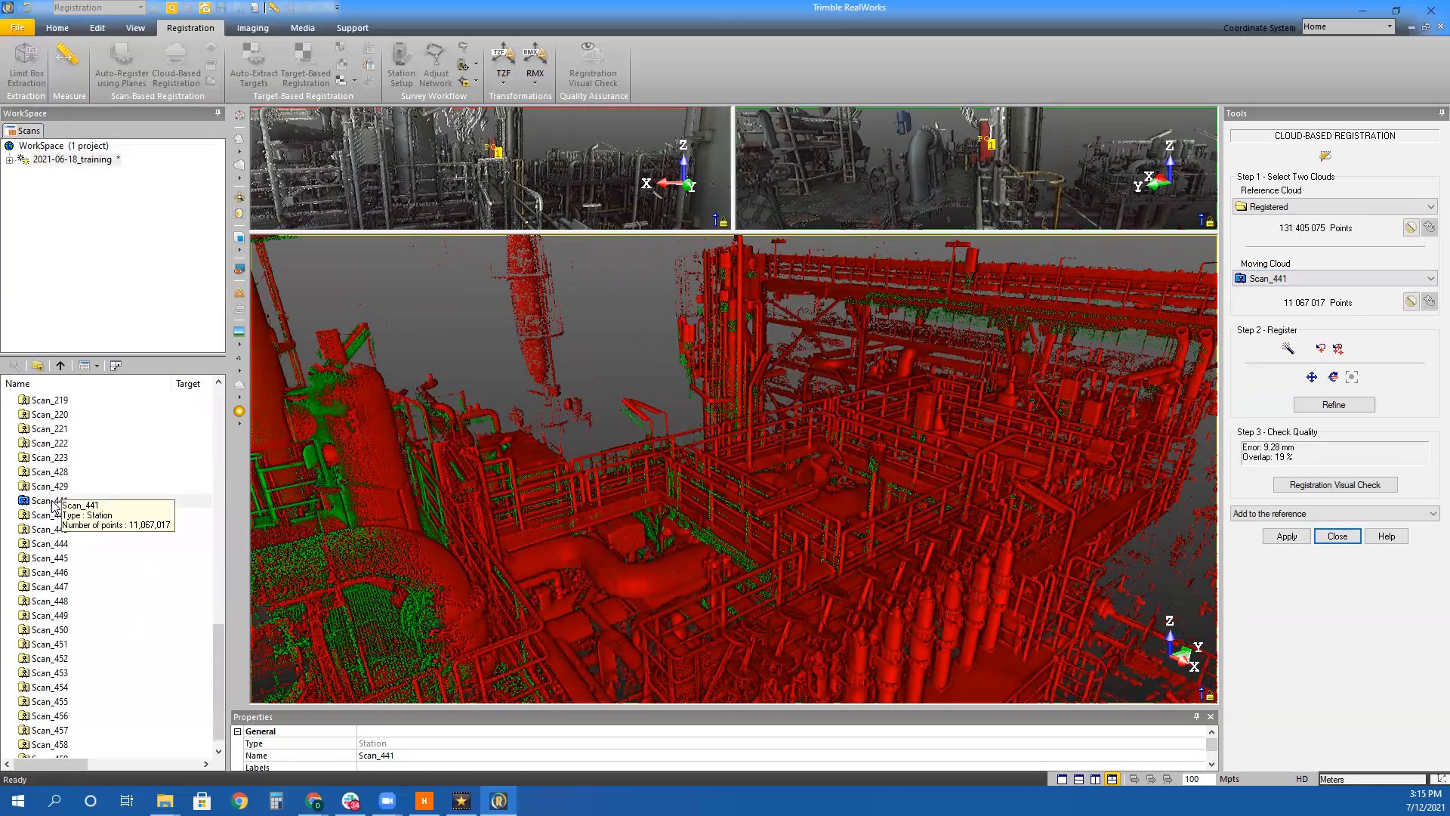
right_click(53, 504)
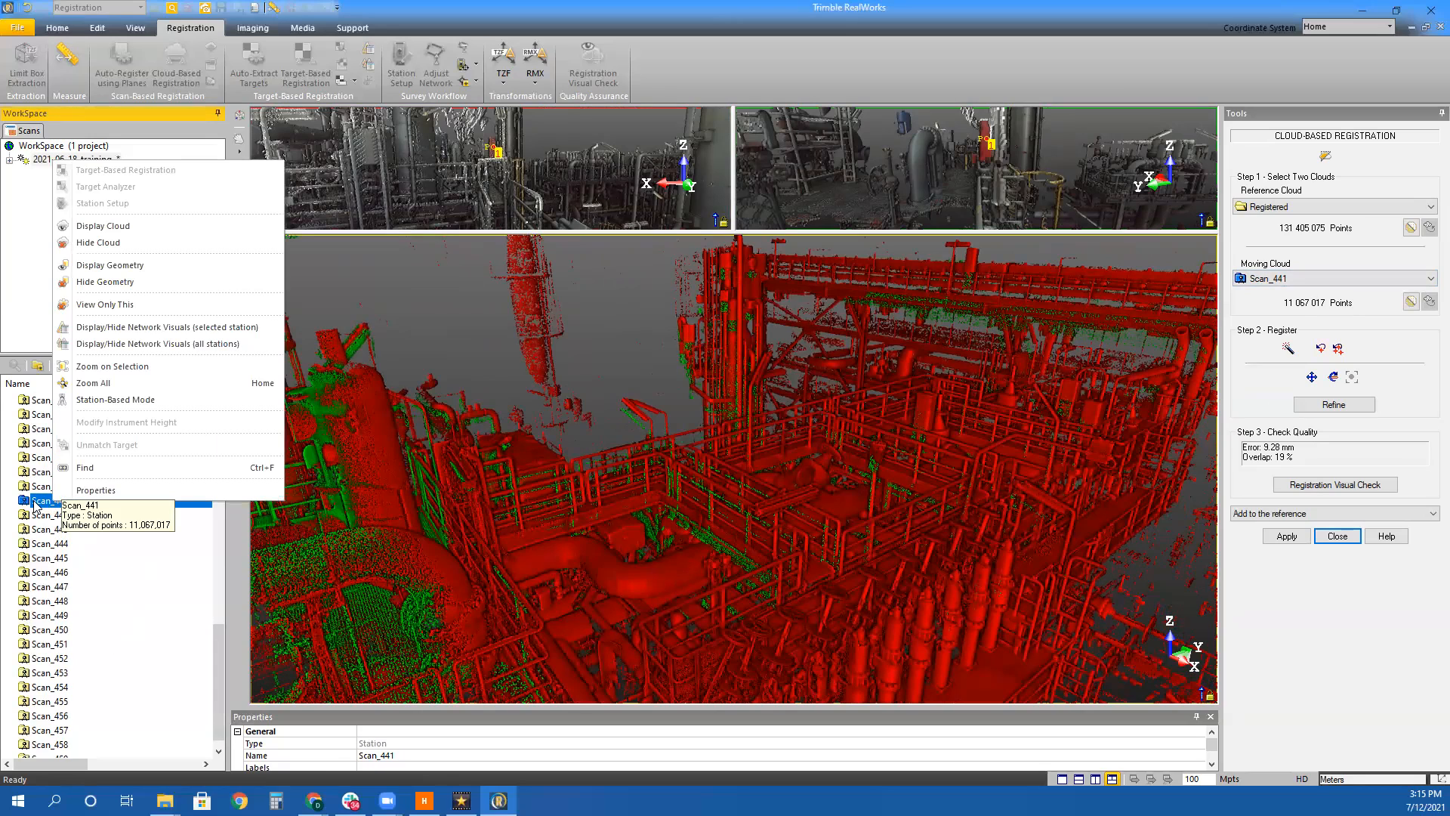
left_click(37, 500)
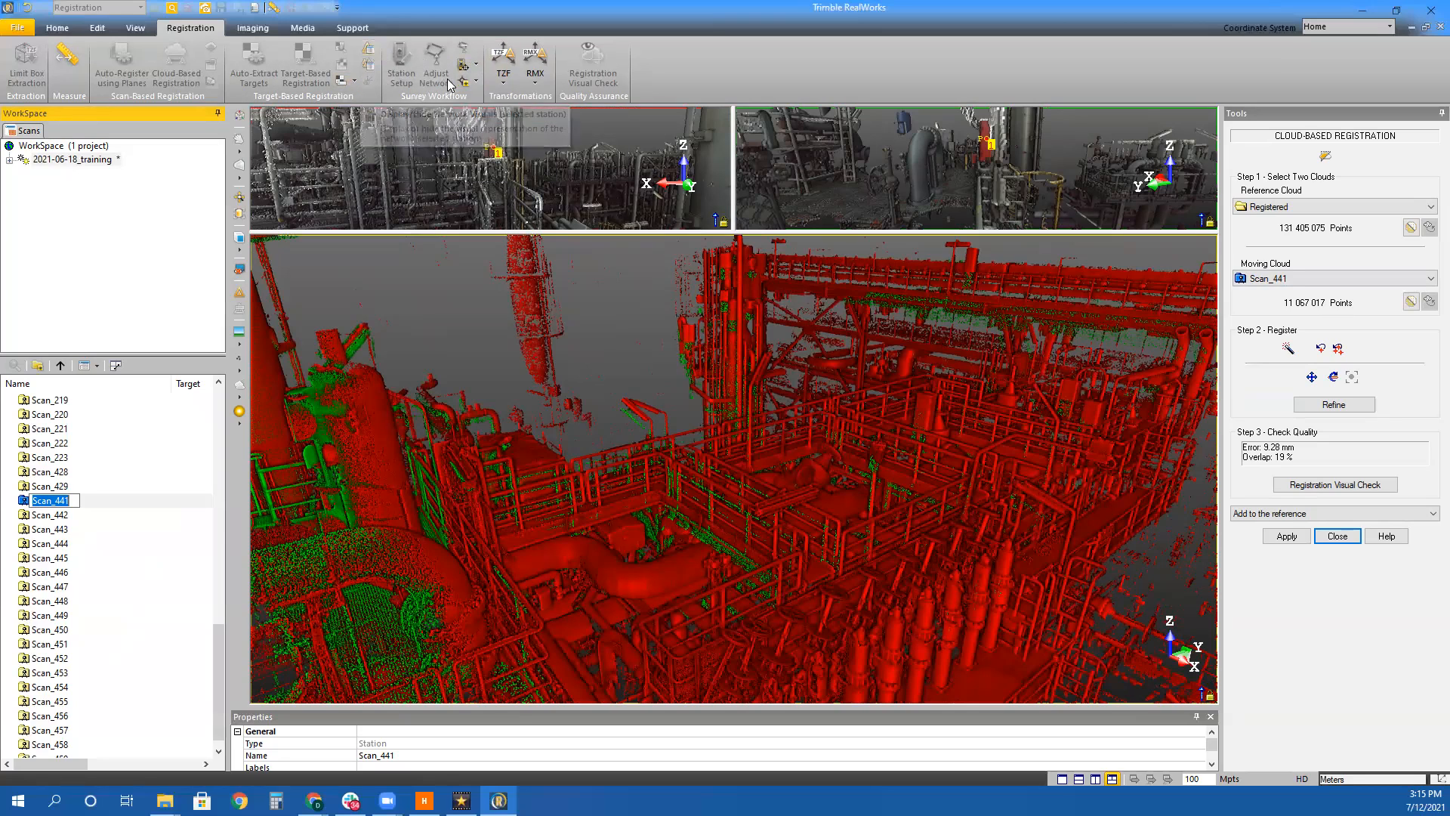
left_click(475, 68)
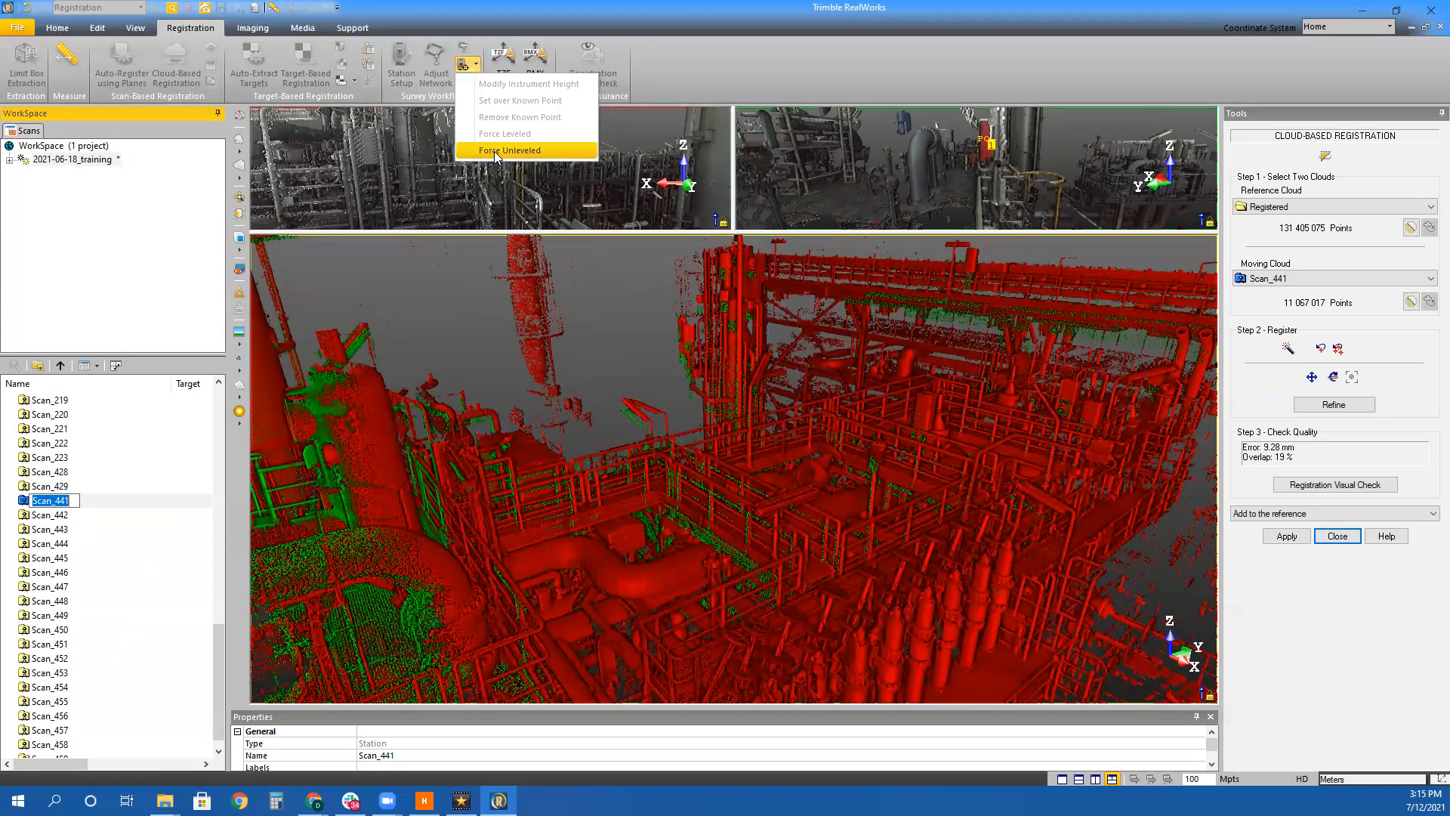
left_click(479, 41)
left_click(464, 65)
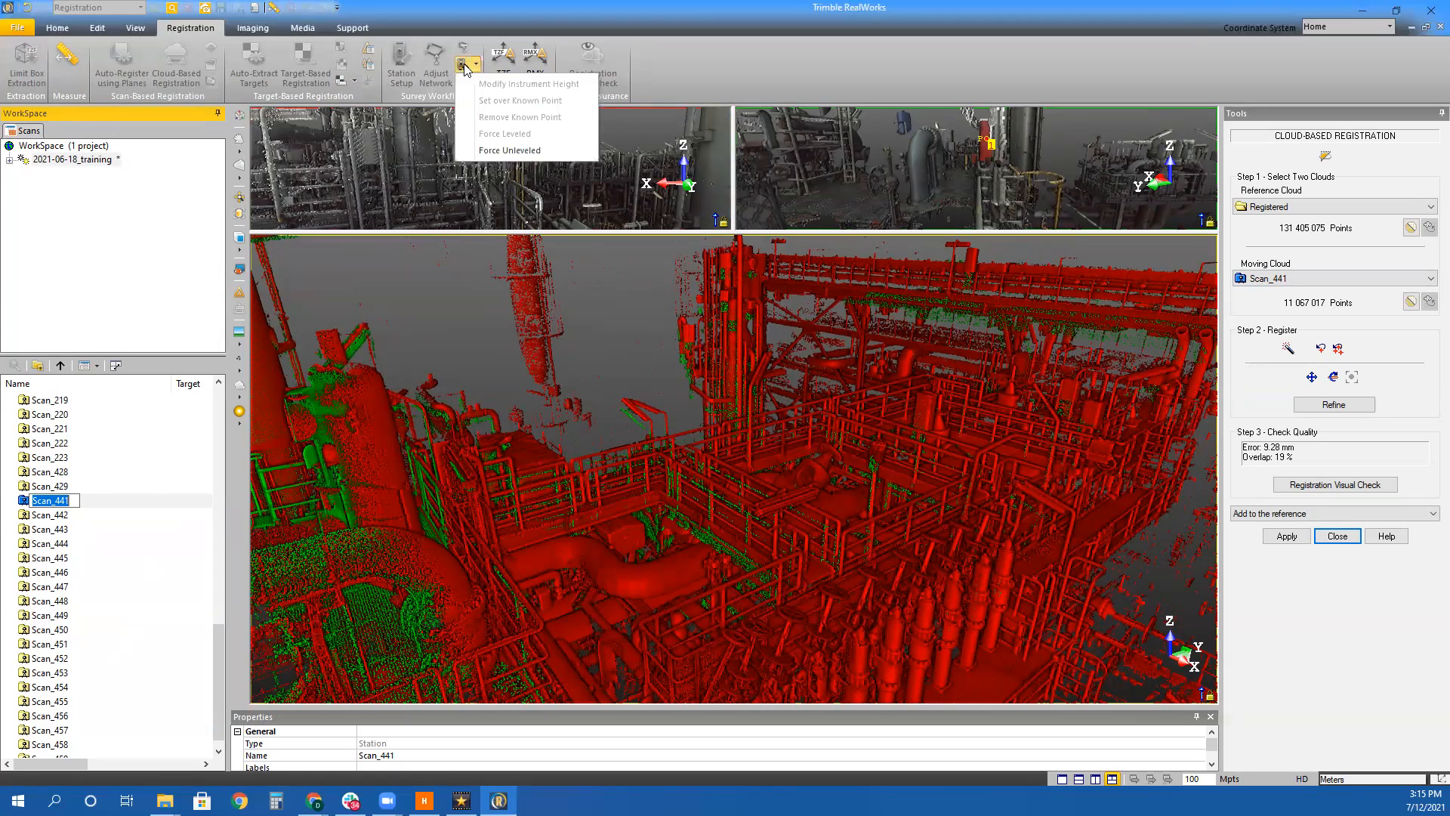
left_click(516, 151)
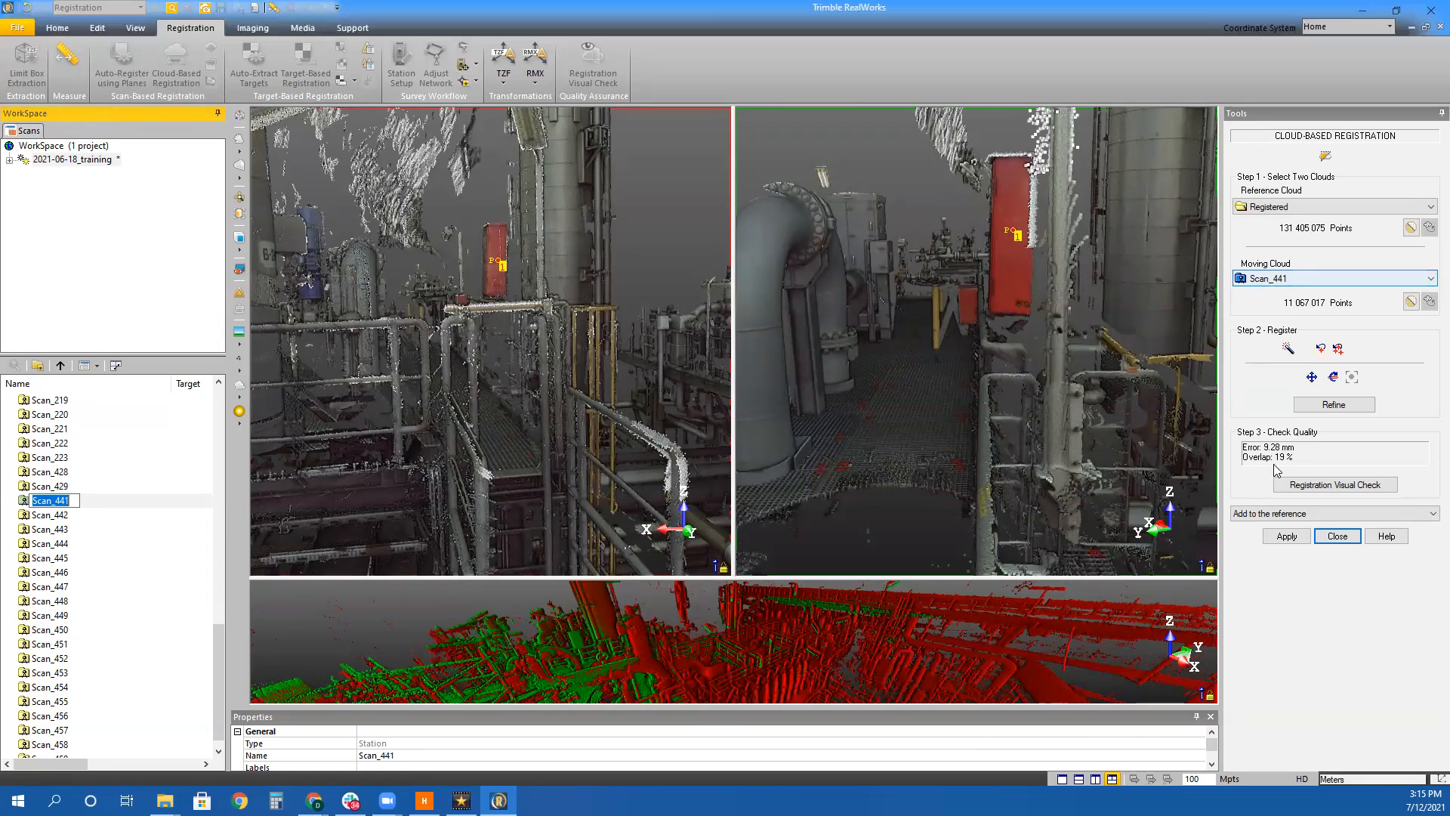
Reload Scan_441 as the moving cloud by switching to Scan_442 and back
left_click(1337, 279)
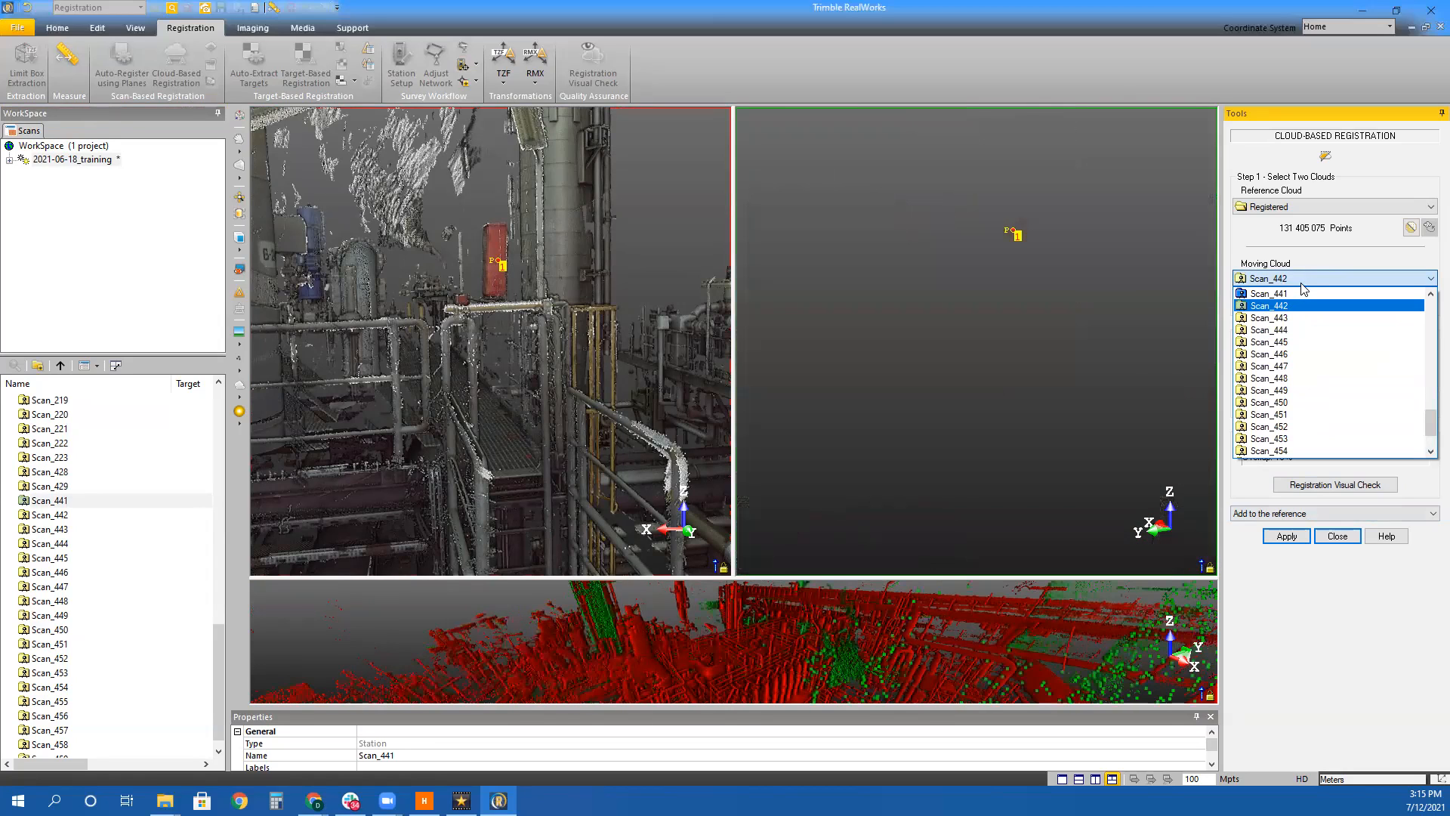
left_click(1301, 284)
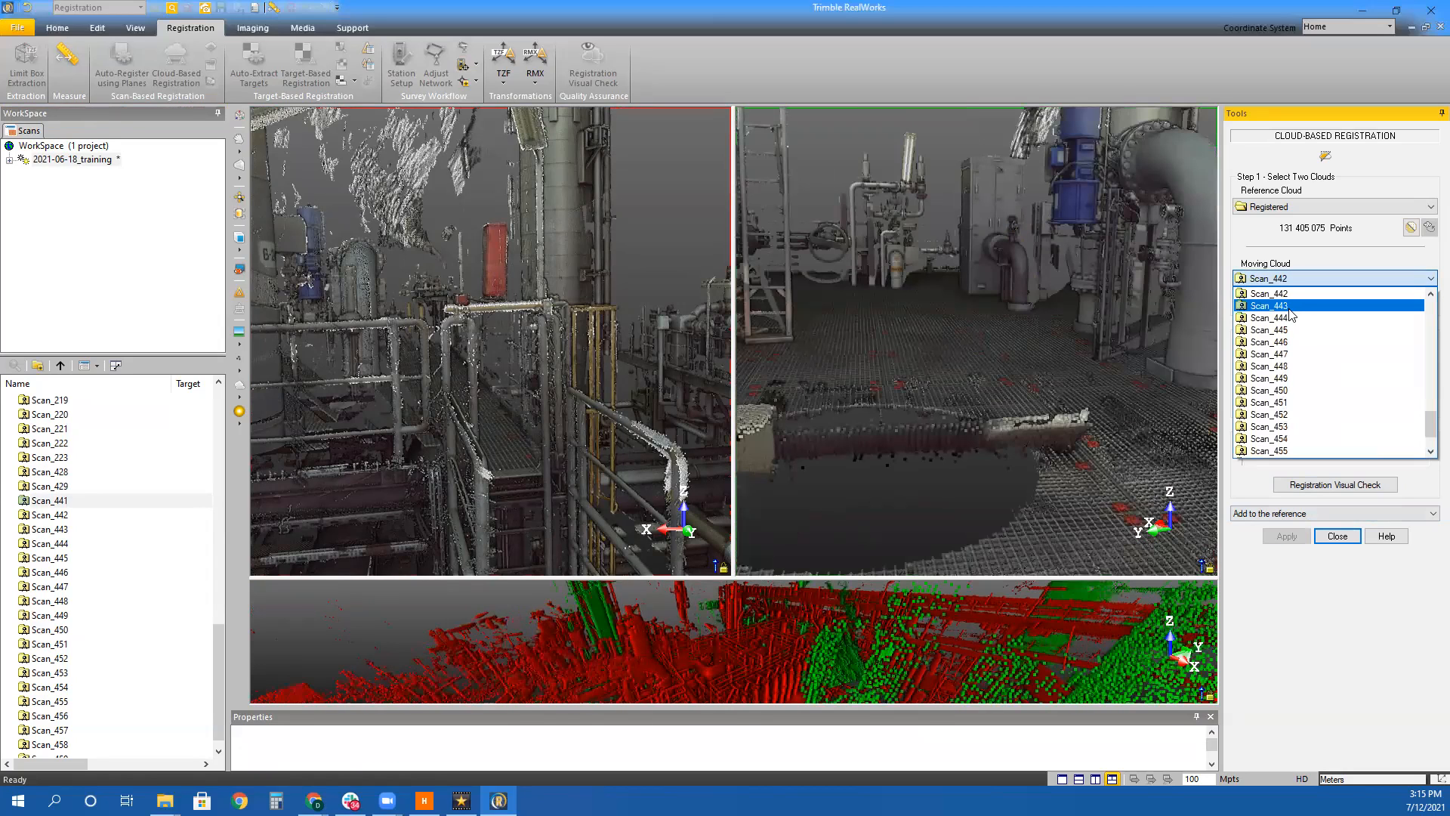
scroll(1290, 309, "up", 1)
scroll(1289, 318, "up", 1)
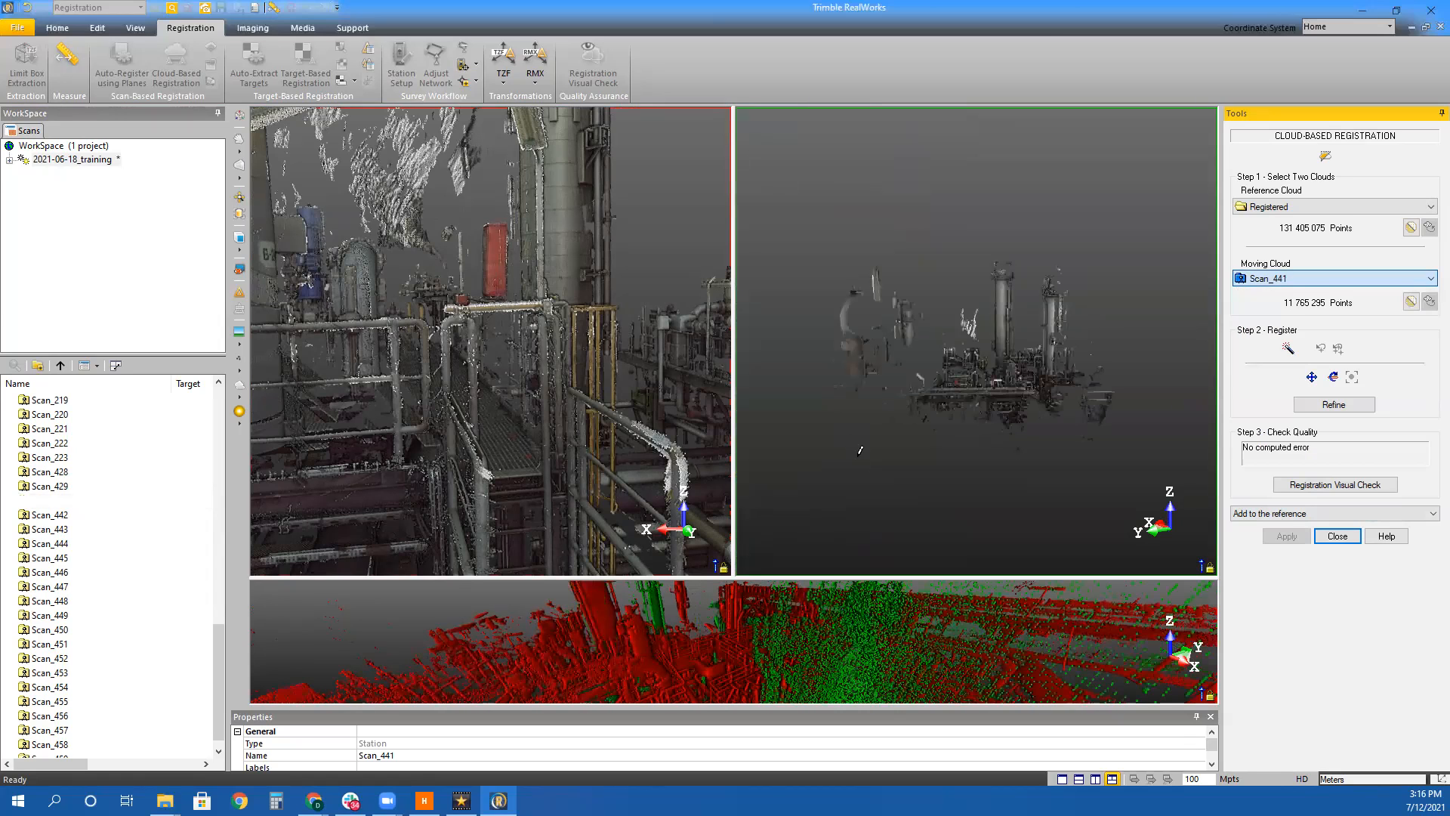
Pick a matching point on the tall red cabinet beside the walkway in the reloaded Scan_441 and Registered
scroll(953, 389, "up", 5)
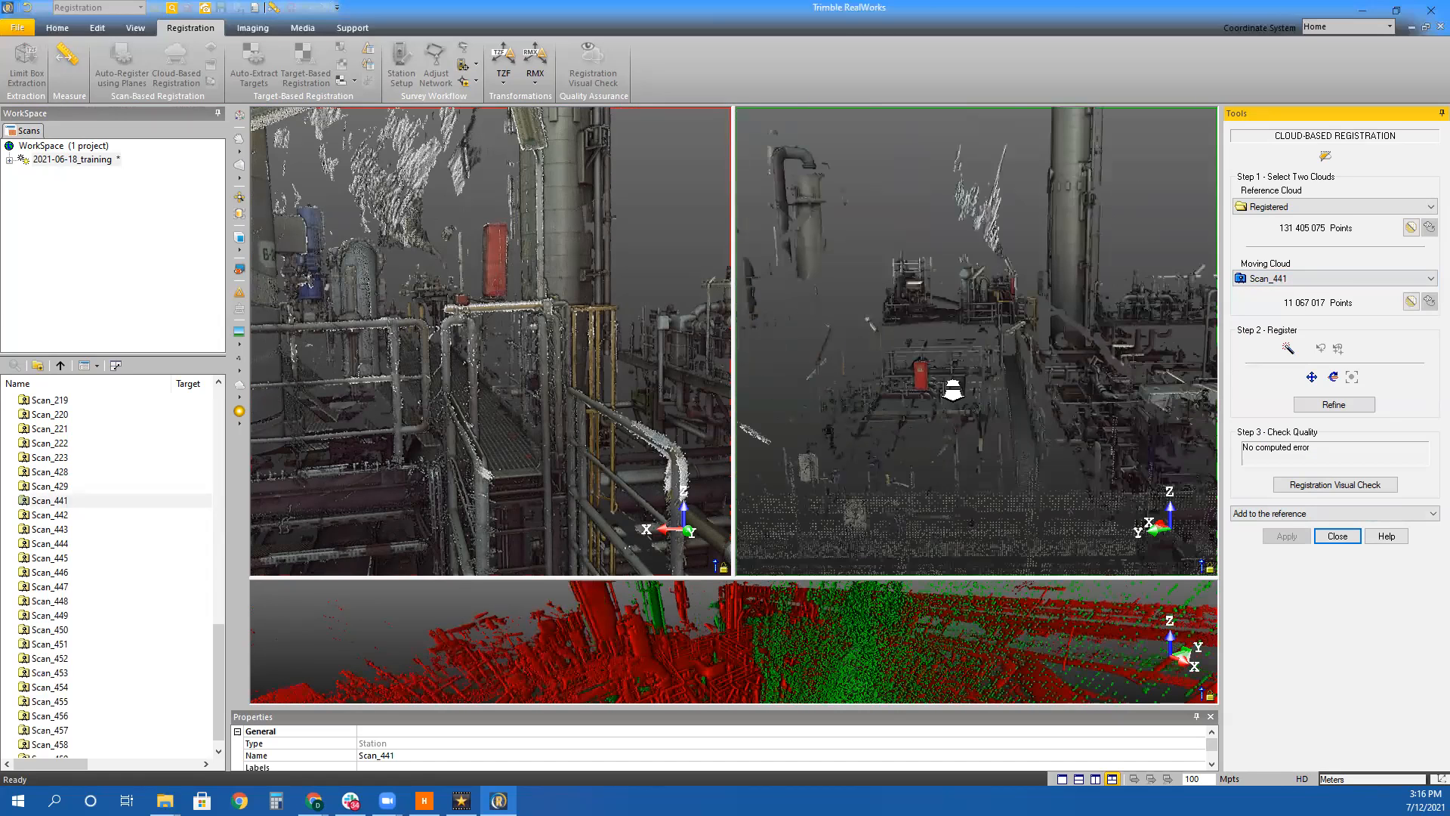
middle_click_drag(904, 329, 1045, 279)
scroll(1045, 278, "down", 2)
scroll(1045, 279, "up", 5)
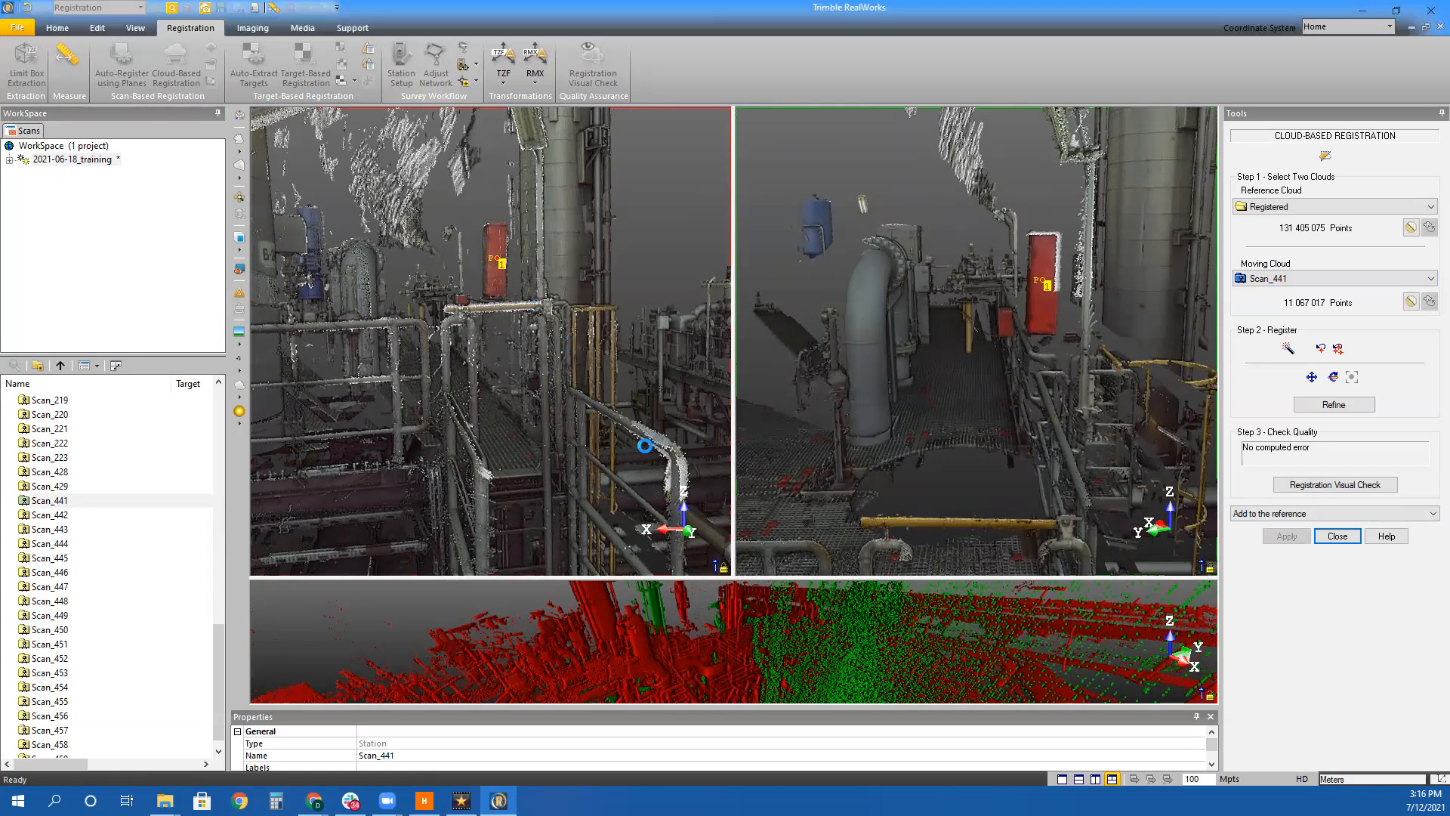
Examine the new overlay of Scan_441 on the Registered group around the column, pipes and railings
left_click(618, 670)
left_click_drag(576, 533, 483, 534)
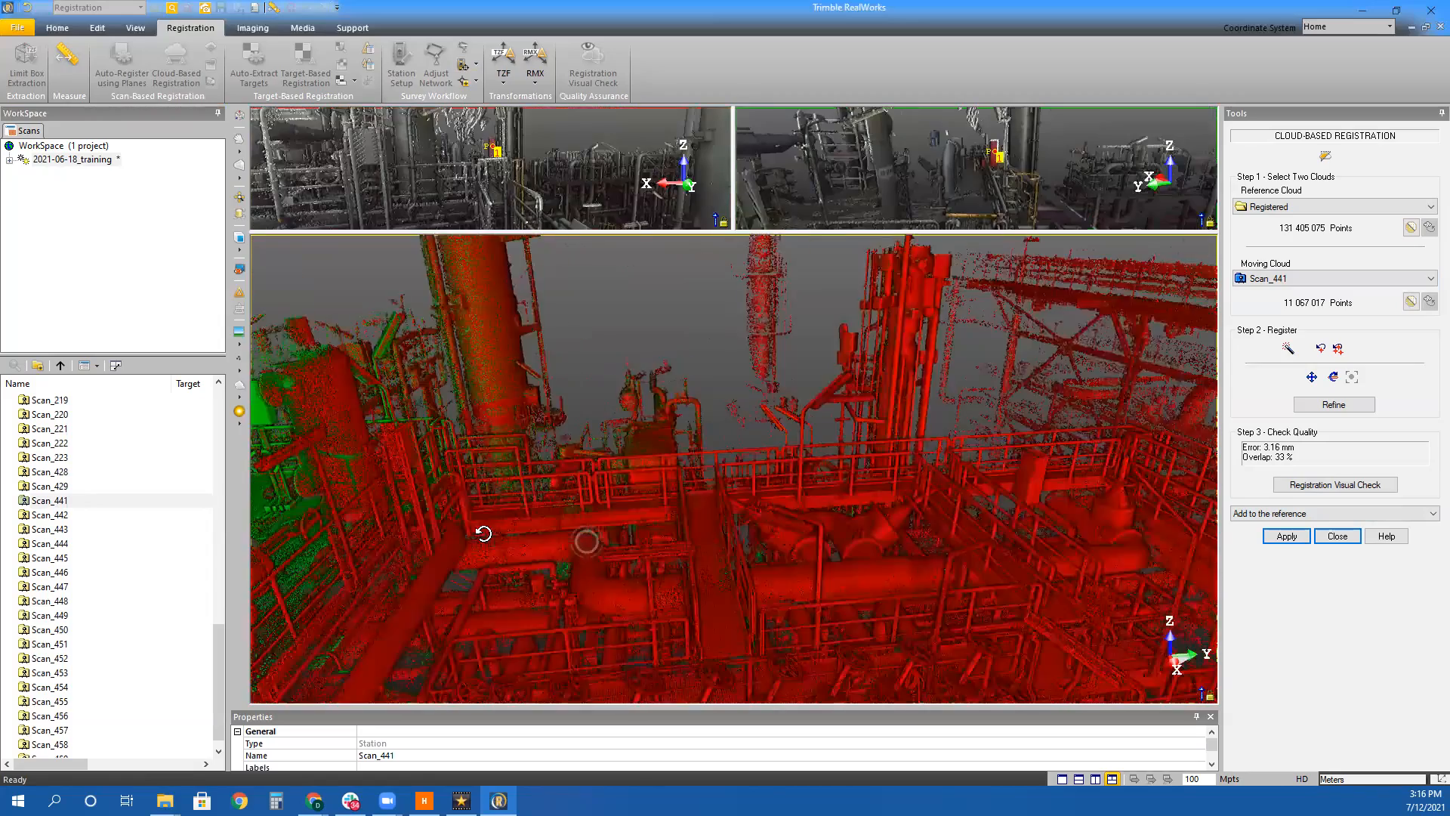
middle_click_drag(482, 534, 515, 527)
left_click_drag(515, 527, 676, 474)
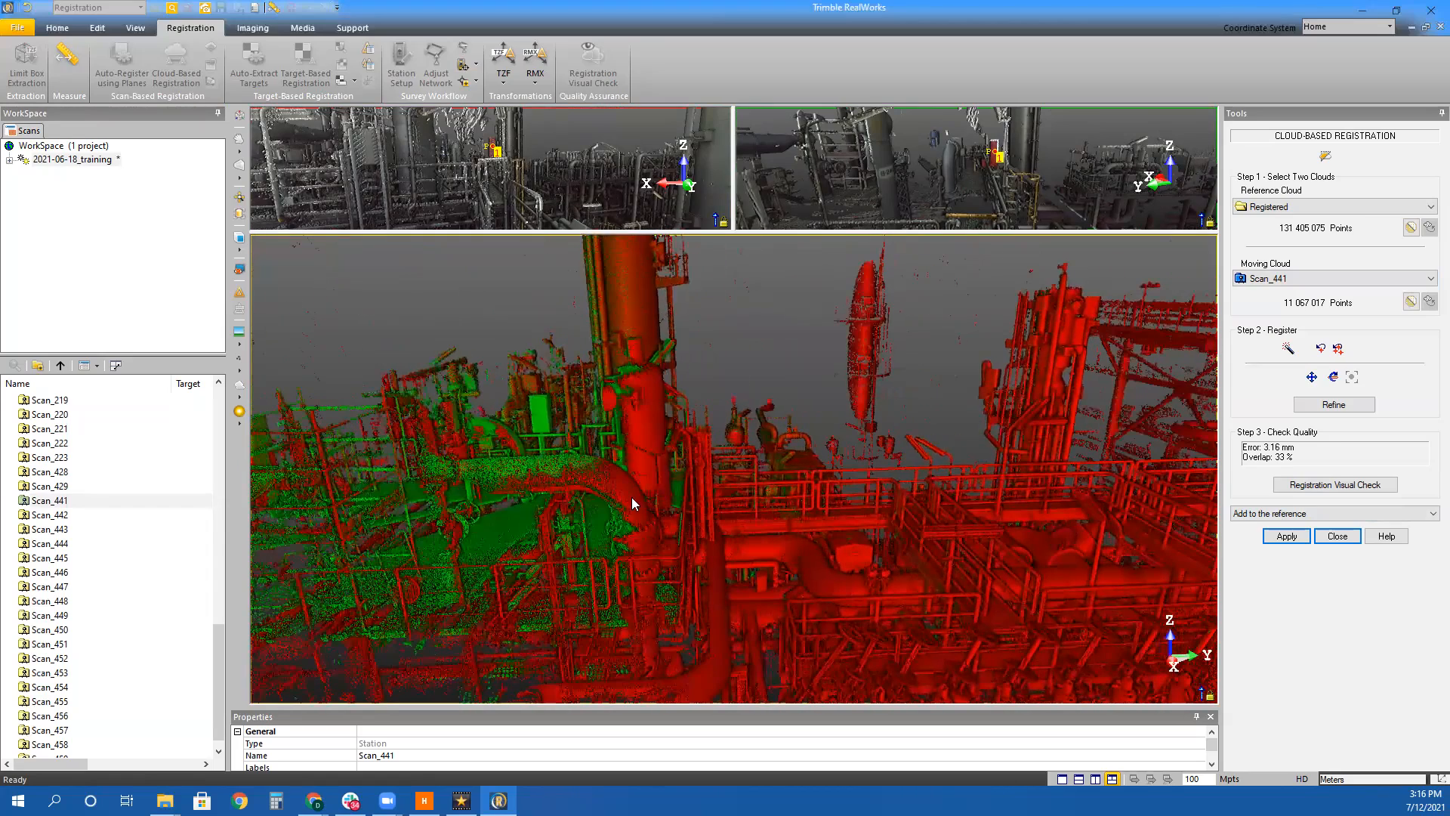
Check the available leveling options for the Scan_441 station without changing them
left_click(65, 503)
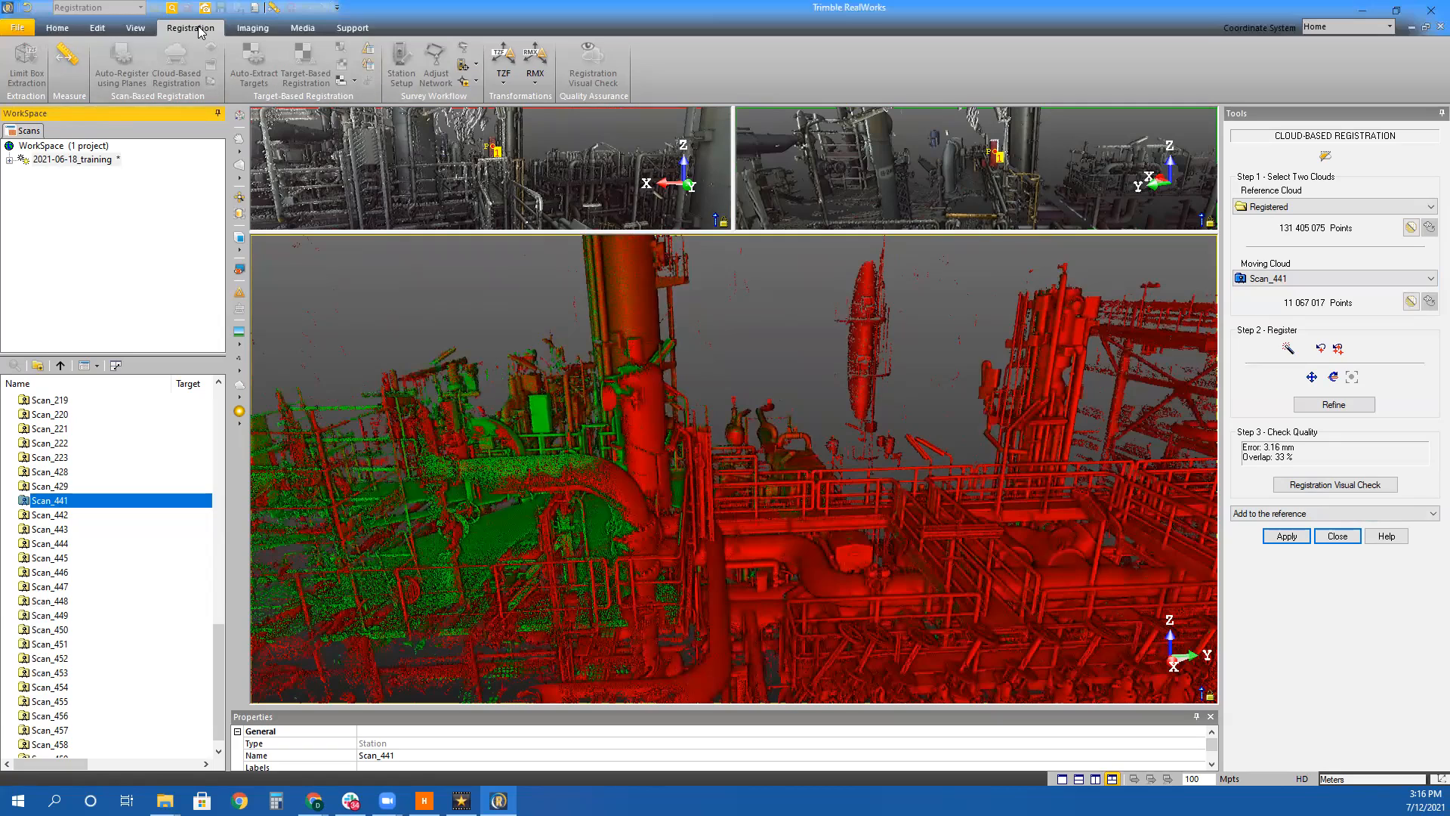
left_click(476, 66)
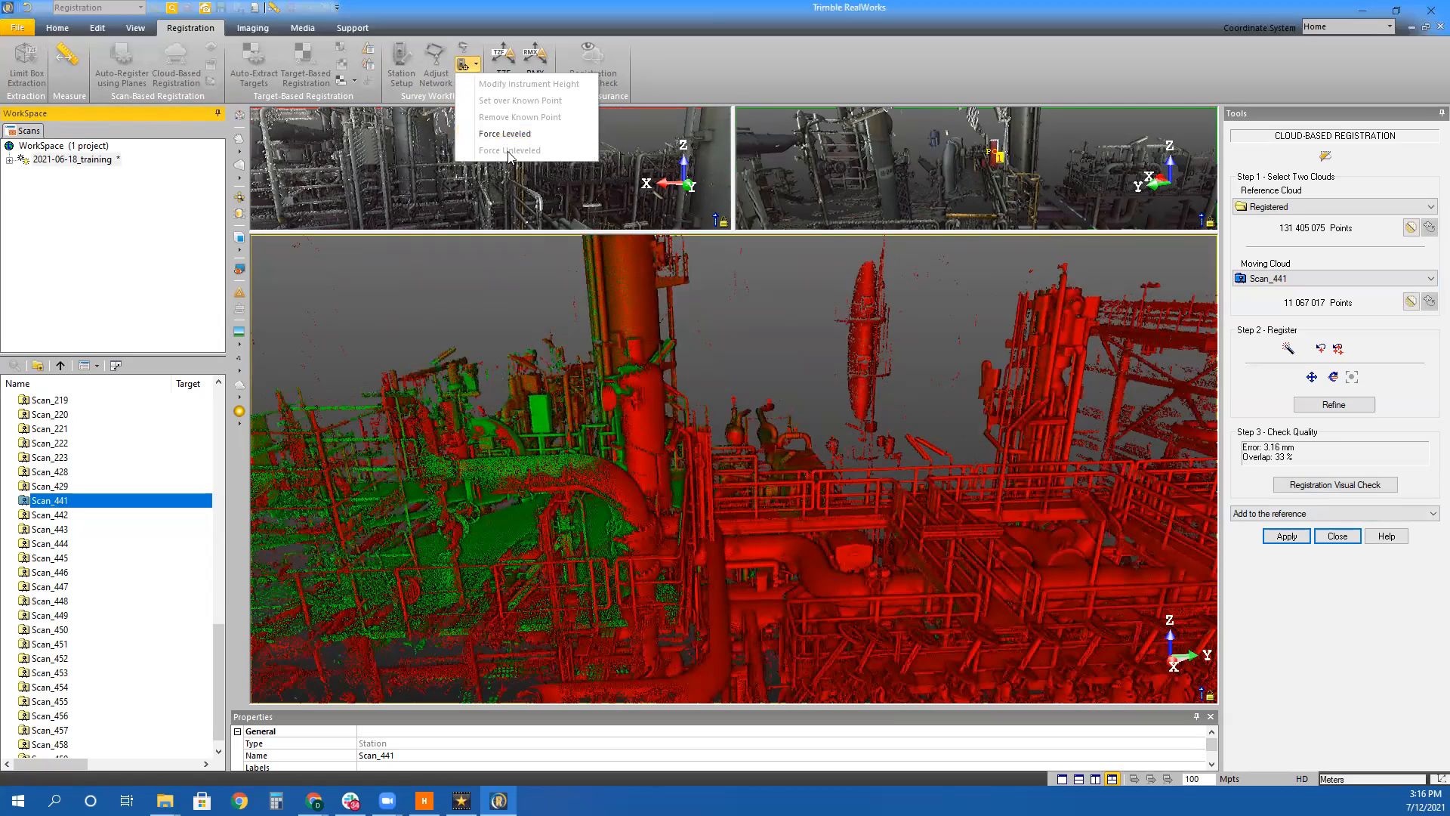
left_click(704, 75)
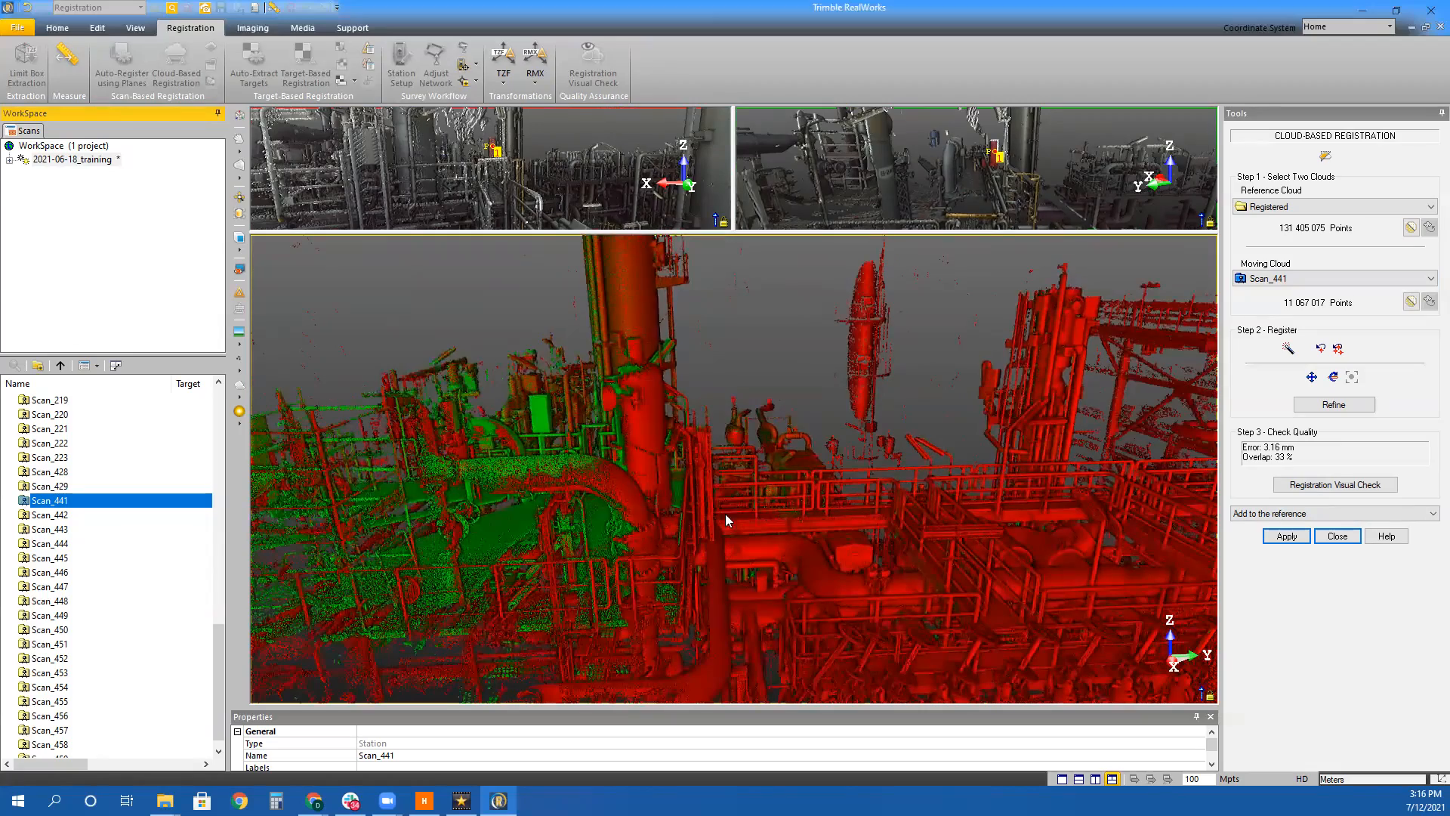
Check the Scan_441 overlay from several sides, refine its alignment and add it to the Registered group
left_click_drag(683, 508, 882, 495)
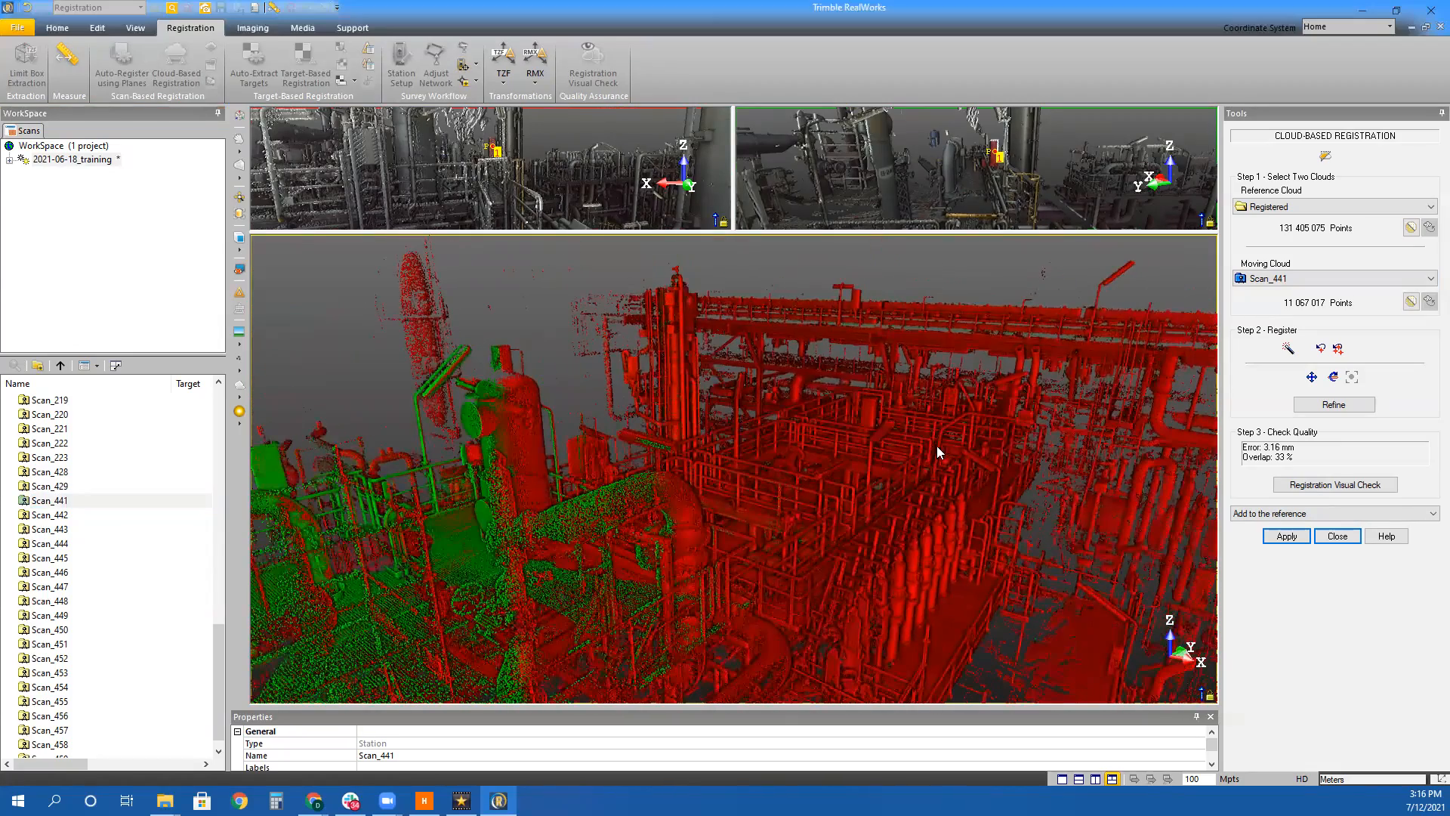
left_click_drag(774, 564, 1177, 316)
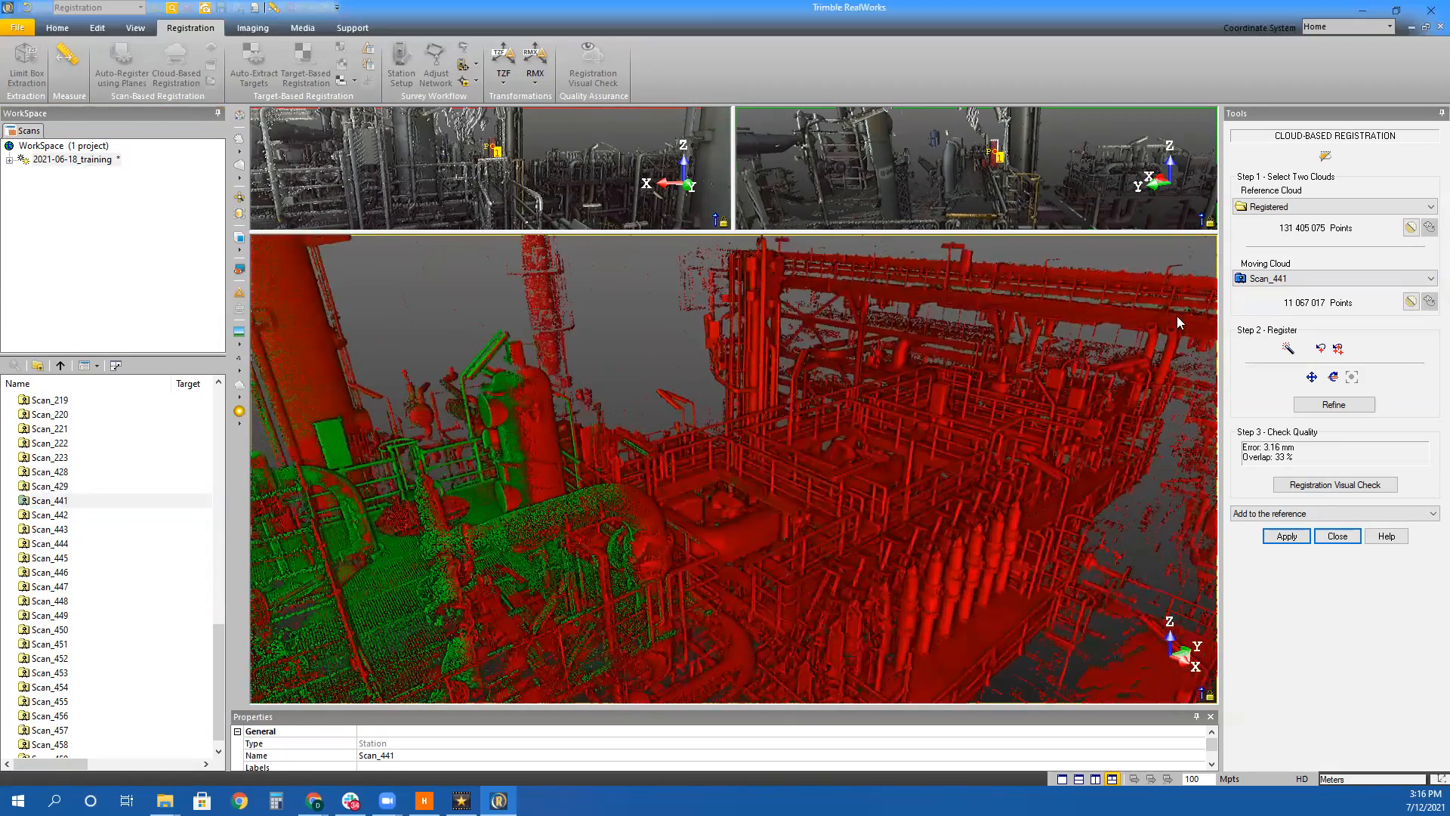
left_click_drag(942, 395, 654, 500)
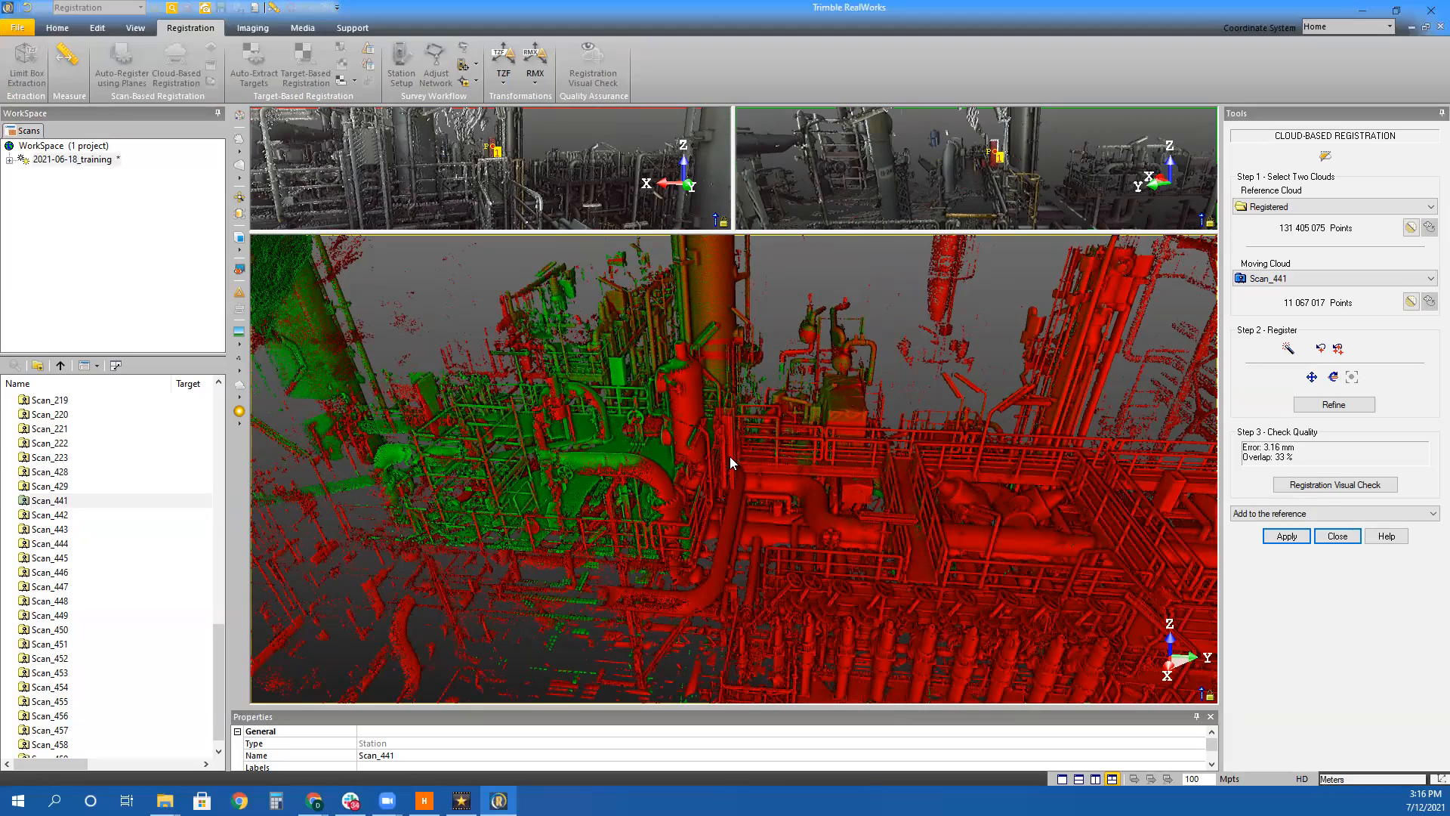
left_click_drag(735, 458, 824, 590)
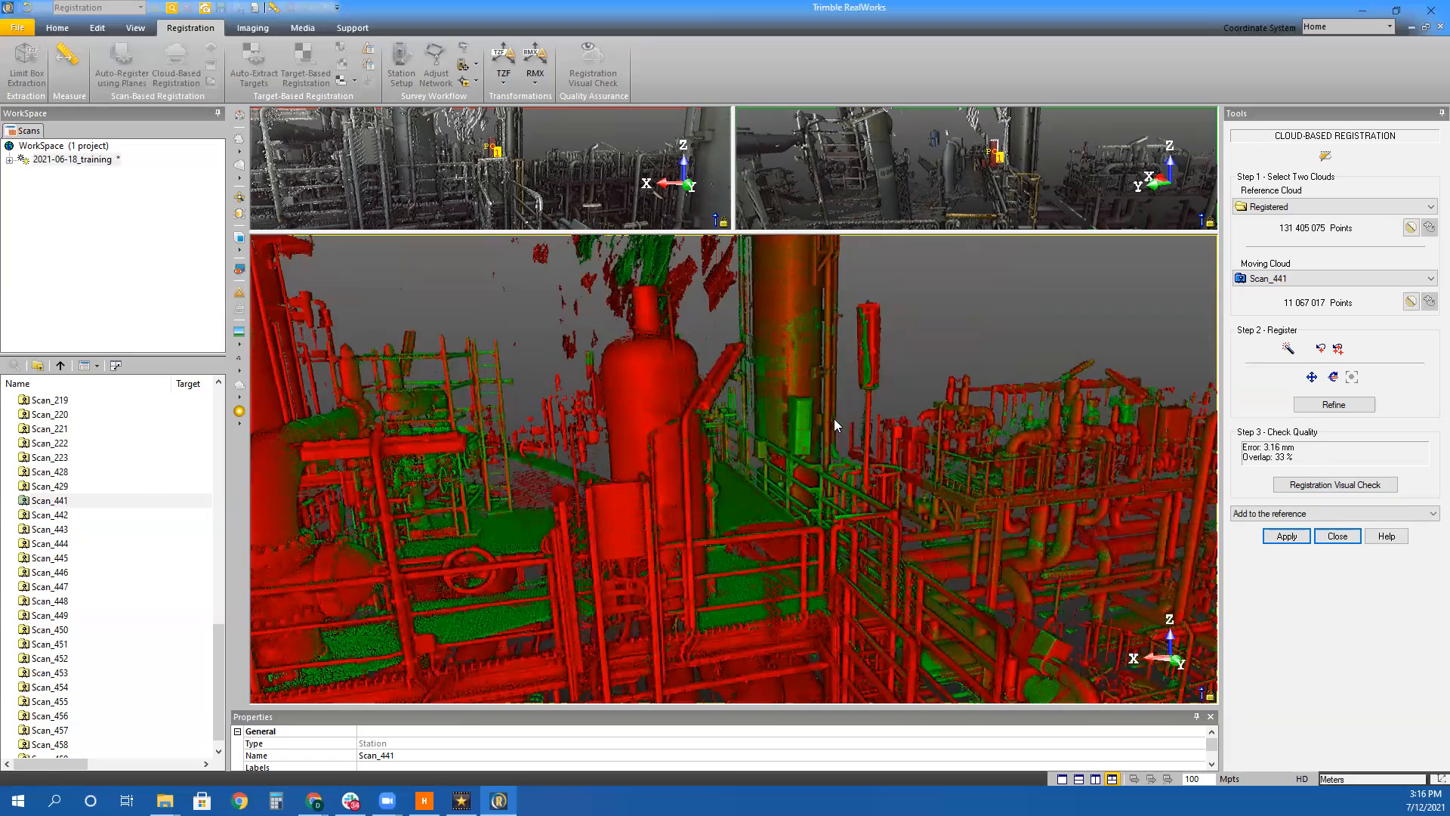
left_click(1334, 405)
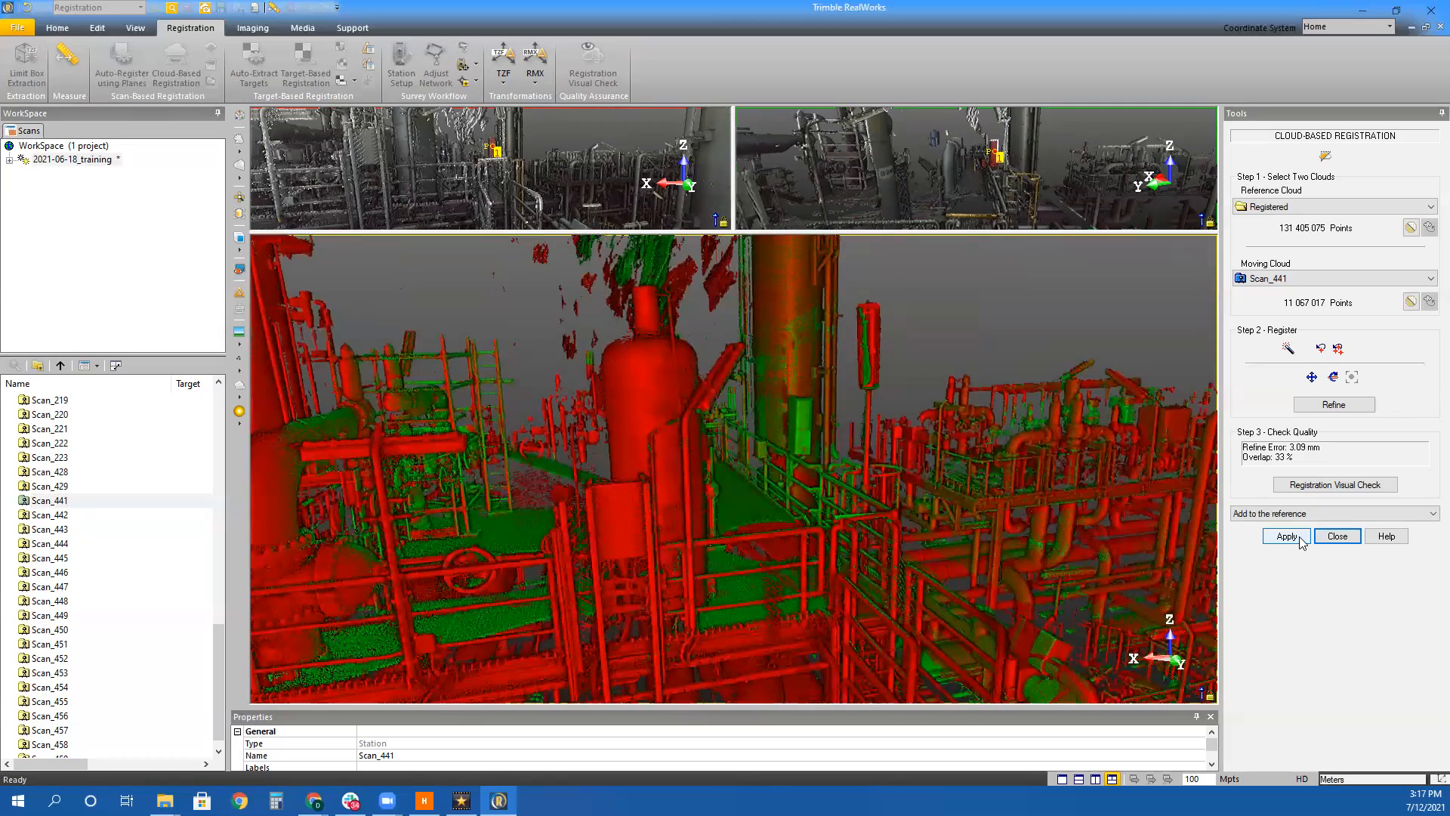
left_click(1300, 538)
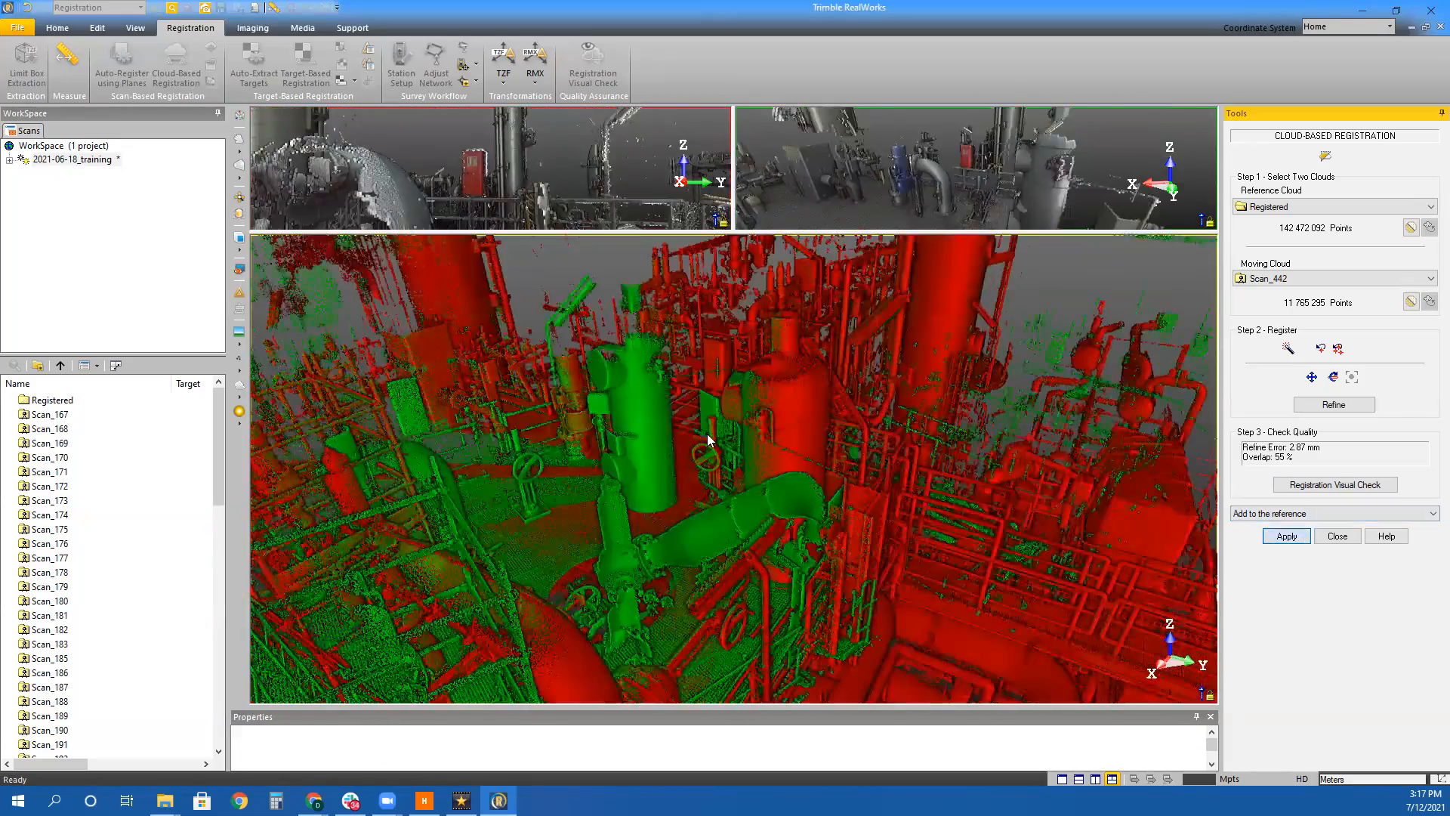
Add Scan_442 to Registered and pick a matching point on the column's lower round manhole in Registered and Scan_443
left_click(1286, 536)
left_click(682, 322)
left_click(949, 319)
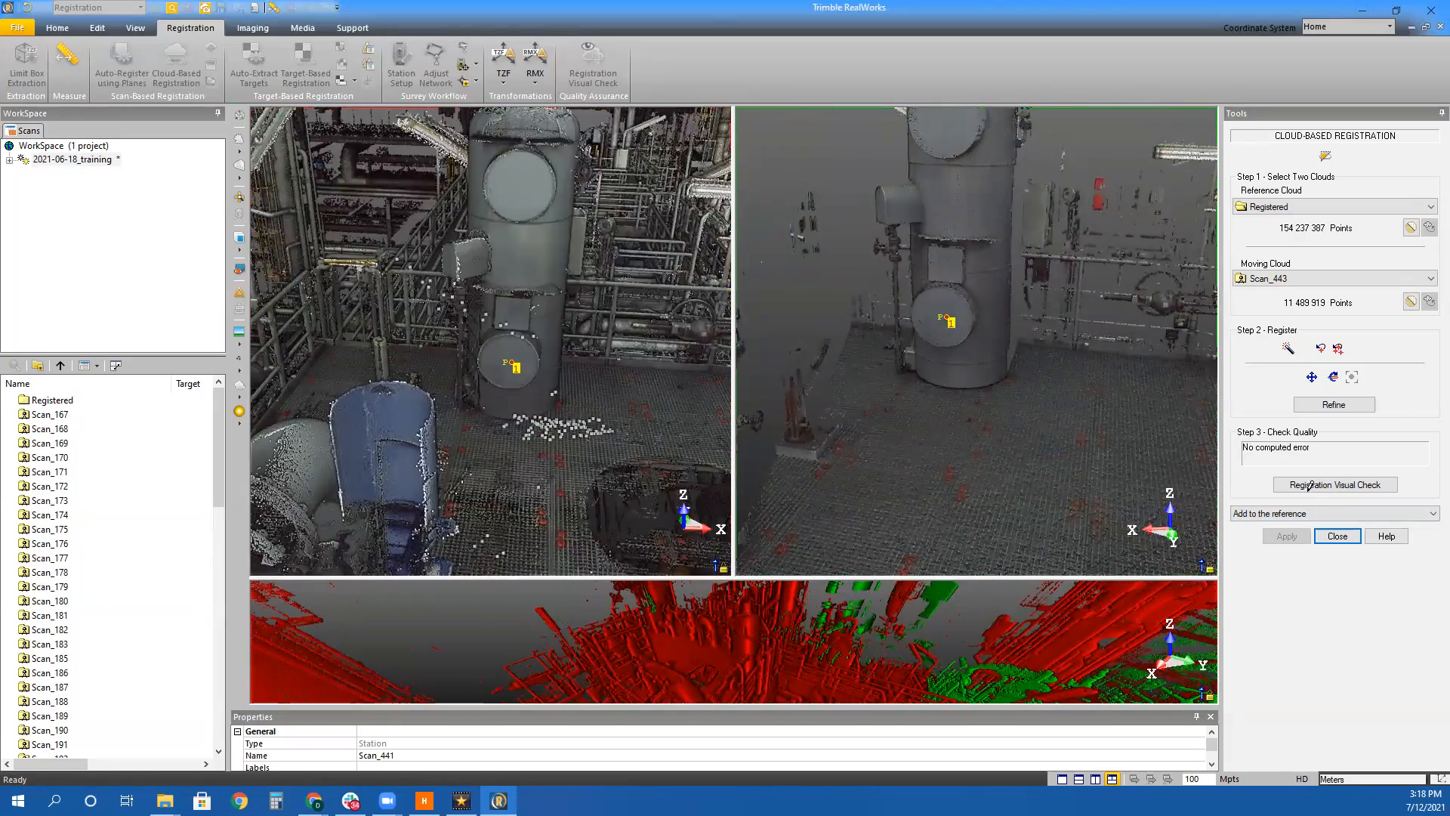
Pair a second point on the column's upper manhole, refine Scan_443 and add it to Registered
left_click(951, 212)
left_click_drag(951, 227, 960, 306)
left_click(520, 156)
left_click_drag(619, 433, 823, 491)
left_click(1334, 405)
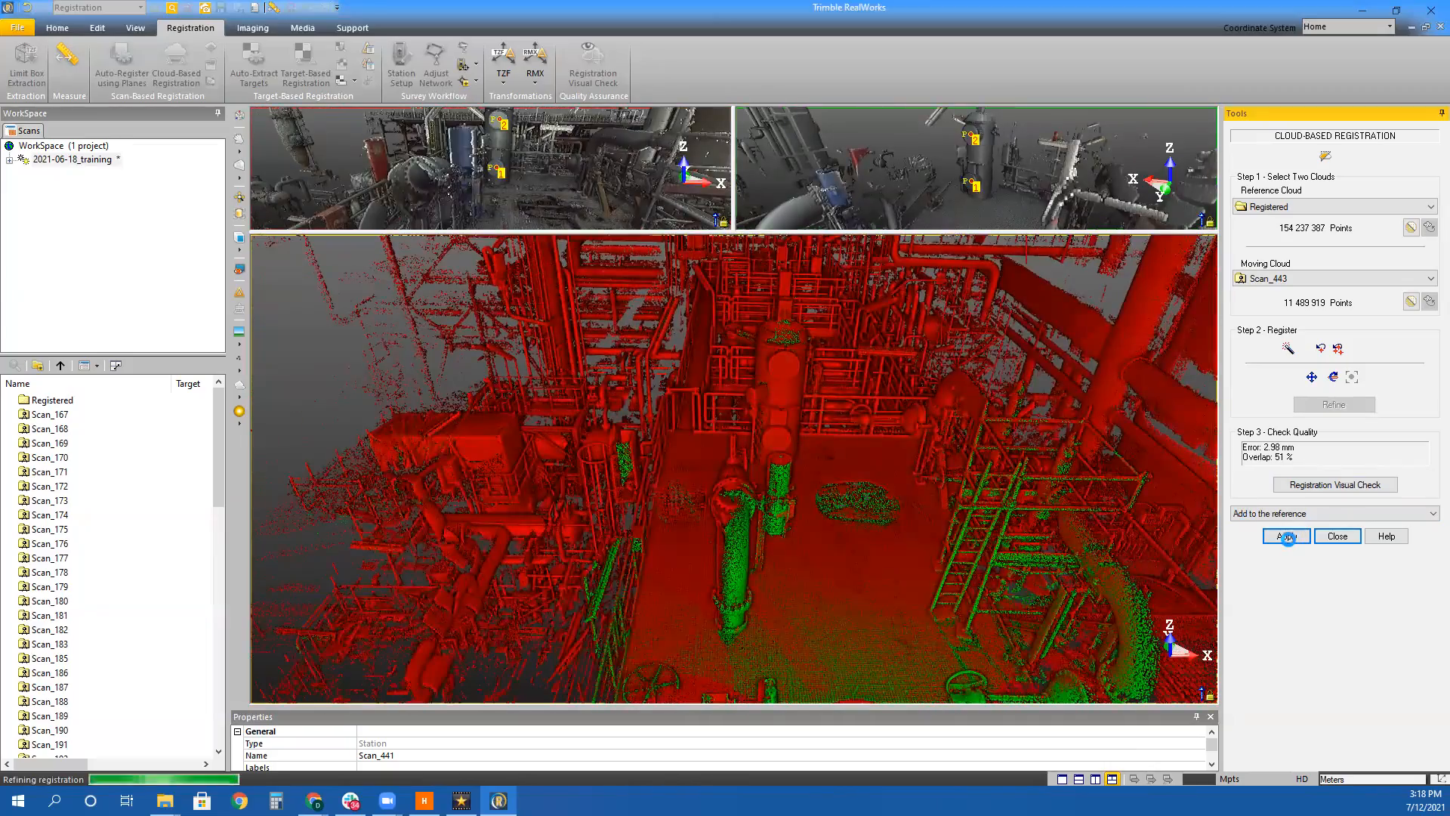
left_click(1287, 536)
Pair a matching point between Registered and Scan_444 and add that station to the Registered group
left_click(507, 343)
scroll(974, 295, "up", 3)
left_click(976, 293)
left_click_drag(793, 363, 680, 453)
left_click(1287, 536)
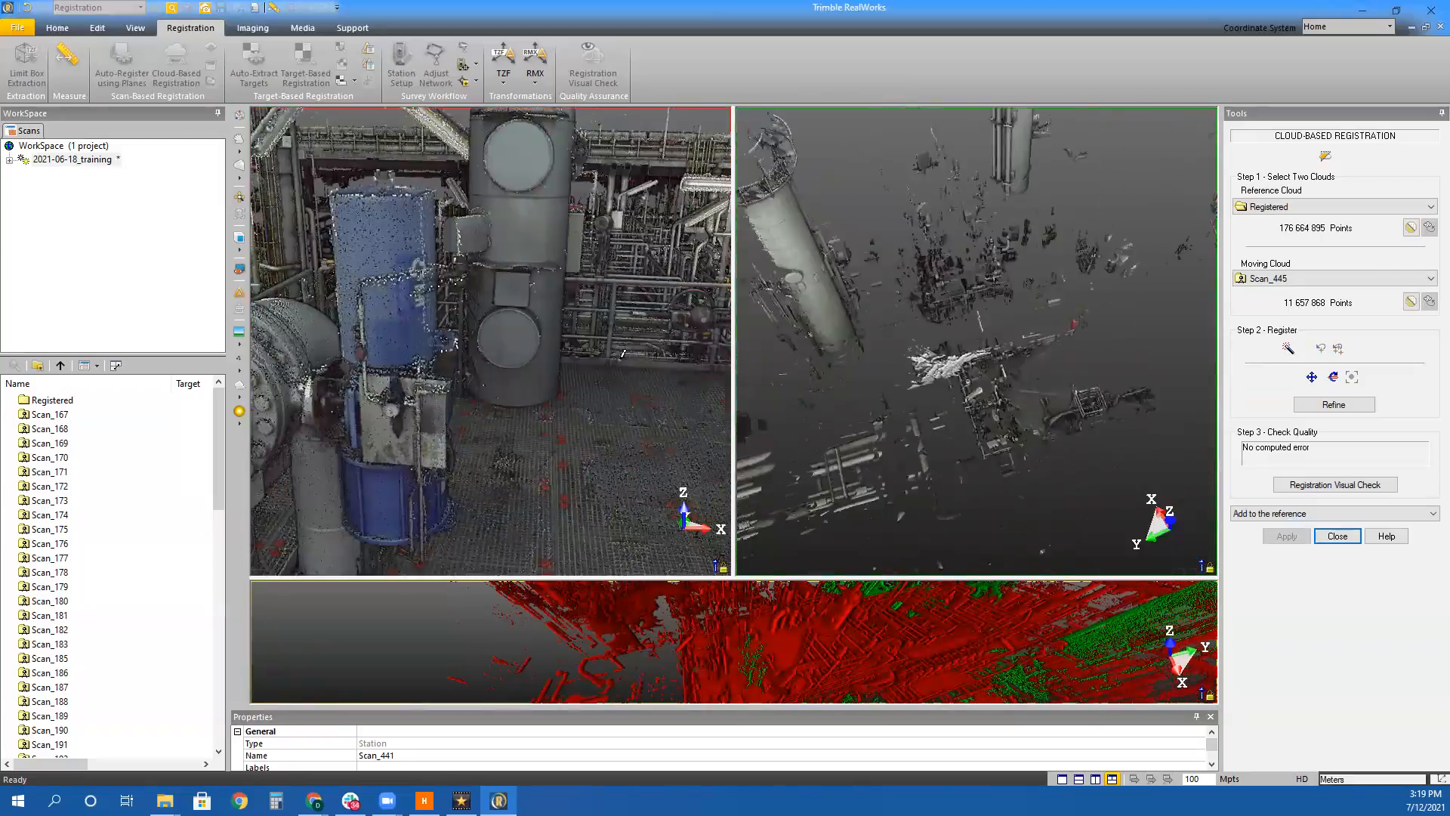
Pair a point on the round flange beside the large pipe elbow in Registered and Scan_445, check the overlay and add the station
left_click_drag(241, 384, 440, 492)
left_click_drag(906, 377, 829, 460)
left_click(1055, 190)
left_click(633, 318)
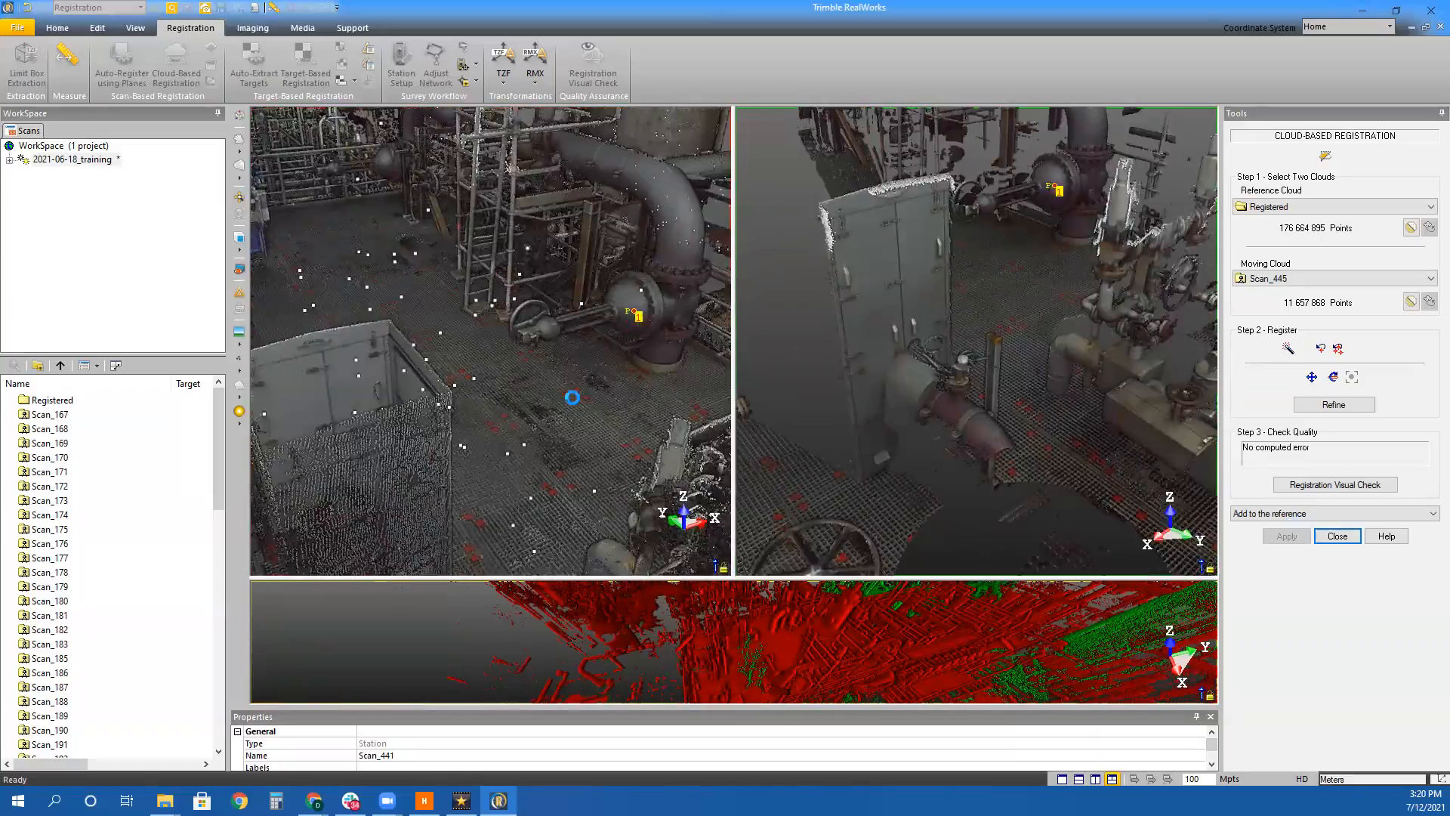
left_click_drag(766, 578, 765, 232)
middle_click_drag(766, 468, 765, 521)
left_click(1286, 535)
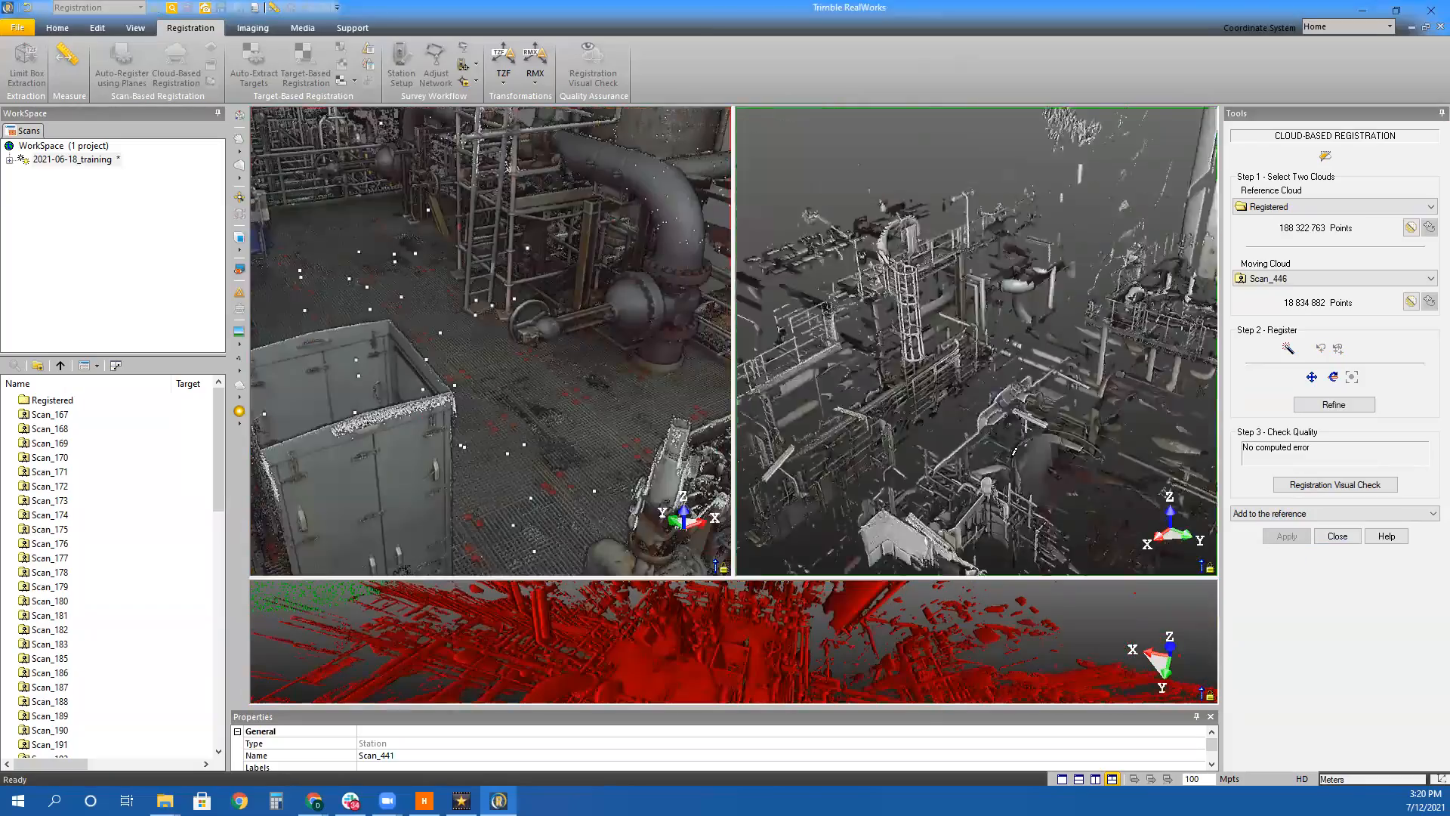
Pair a matching point between Registered and Scan_446, check the overlay, then refine the station and add it to Registered
left_click_drag(716, 391, 574, 355)
scroll(557, 353, "down", 3)
left_click(553, 351)
left_click_drag(929, 453, 1005, 423)
left_click(923, 310)
left_click_drag(727, 578, 727, 232)
left_click(1331, 405)
left_click(1287, 535)
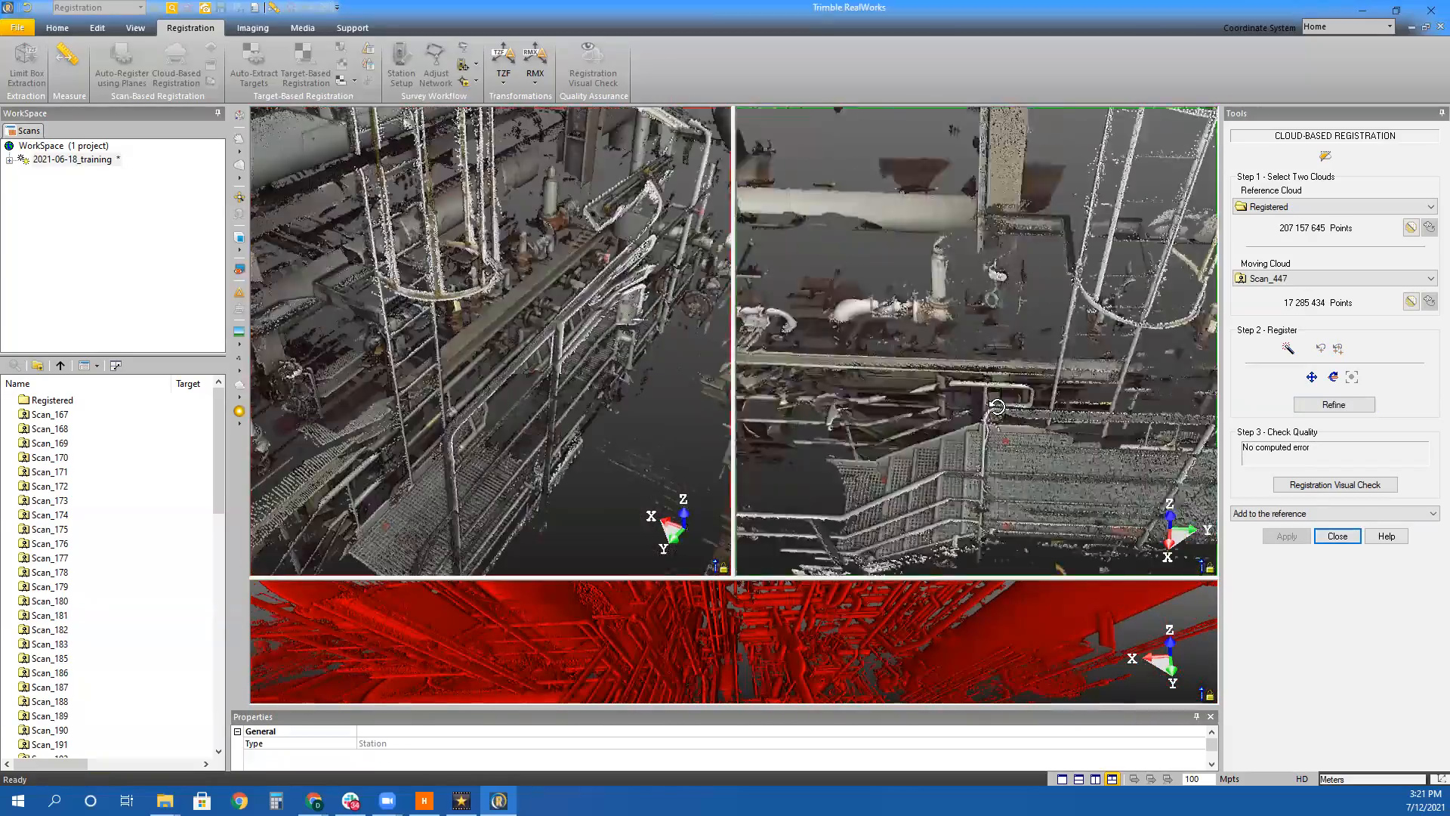
Pair a point on the box casing above the blue cylinder, refine Scan_447 and add it to Registered
left_click_drag(530, 456, 483, 355)
left_click_drag(1005, 424, 1007, 356)
left_click(1058, 308)
middle_click_drag(482, 317, 499, 513)
left_click(541, 310)
left_click(1333, 404)
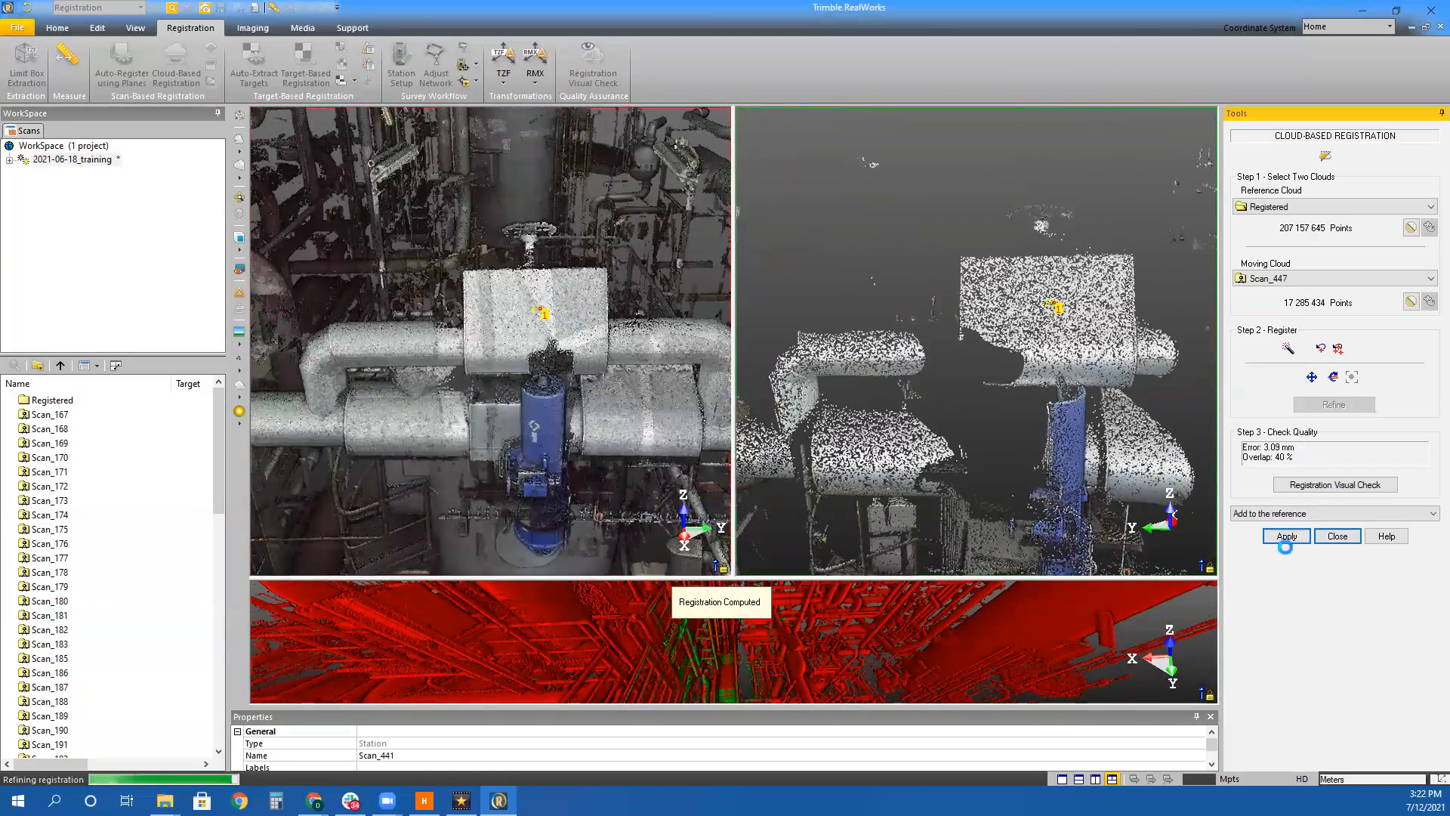
left_click(1288, 535)
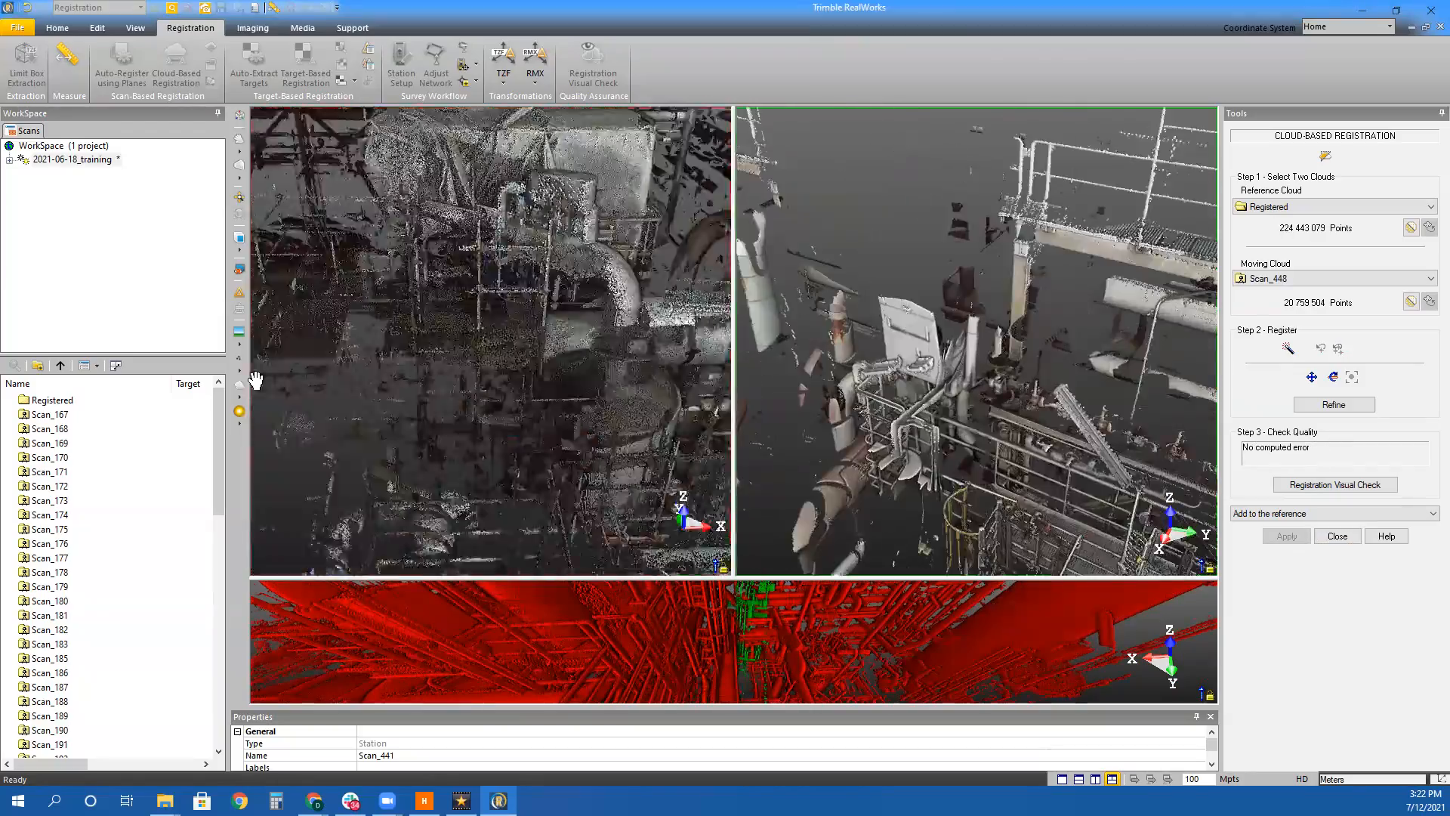
Pair a point on the B-268 drum in Registered and Scan_448, refine the station and add it to Registered
left_click_drag(644, 346, 529, 355)
left_click_drag(975, 340, 914, 287)
scroll(457, 311, "up", 3)
left_click(456, 311)
left_click(913, 285)
left_click(1333, 405)
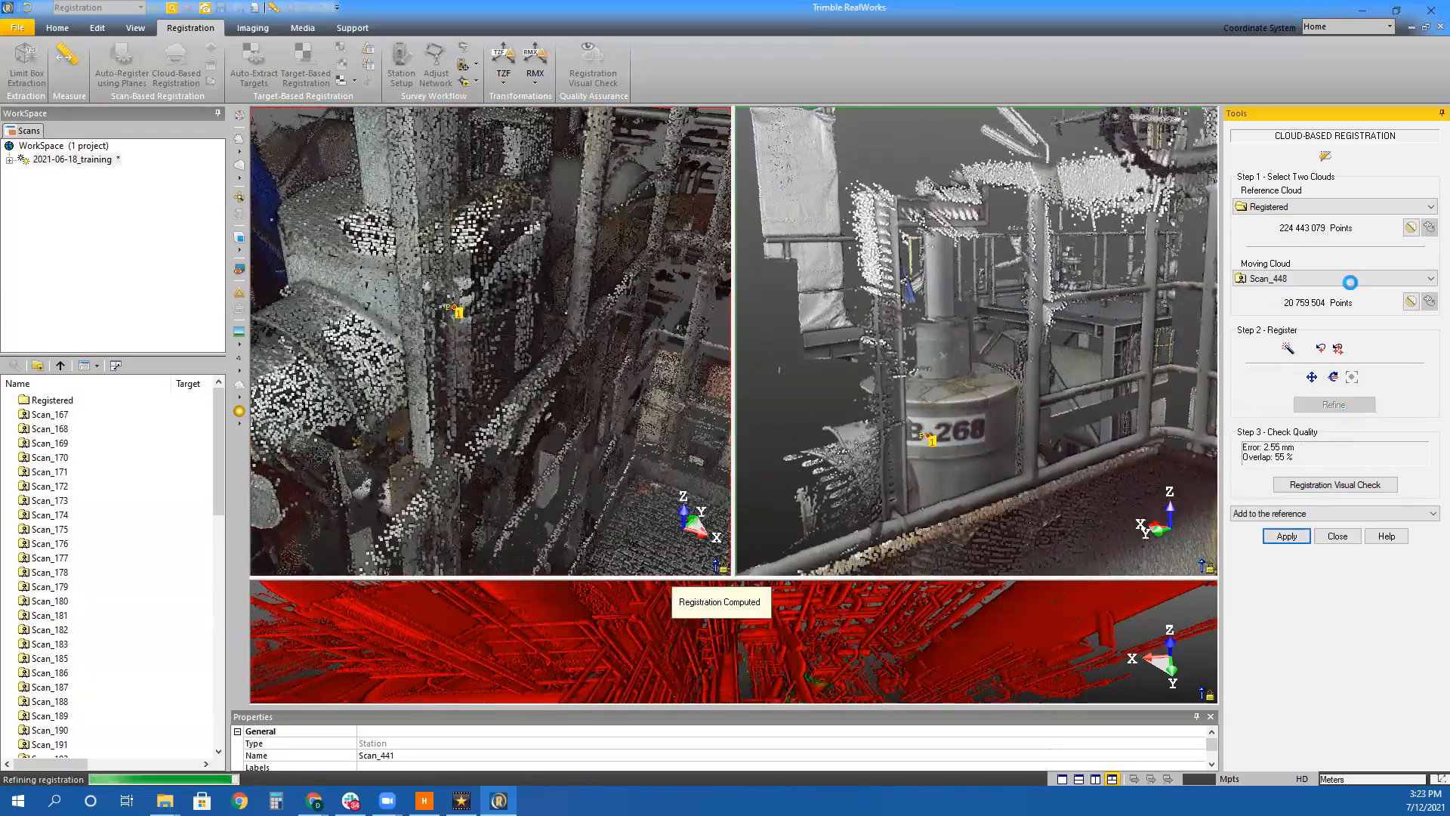
left_click(1288, 535)
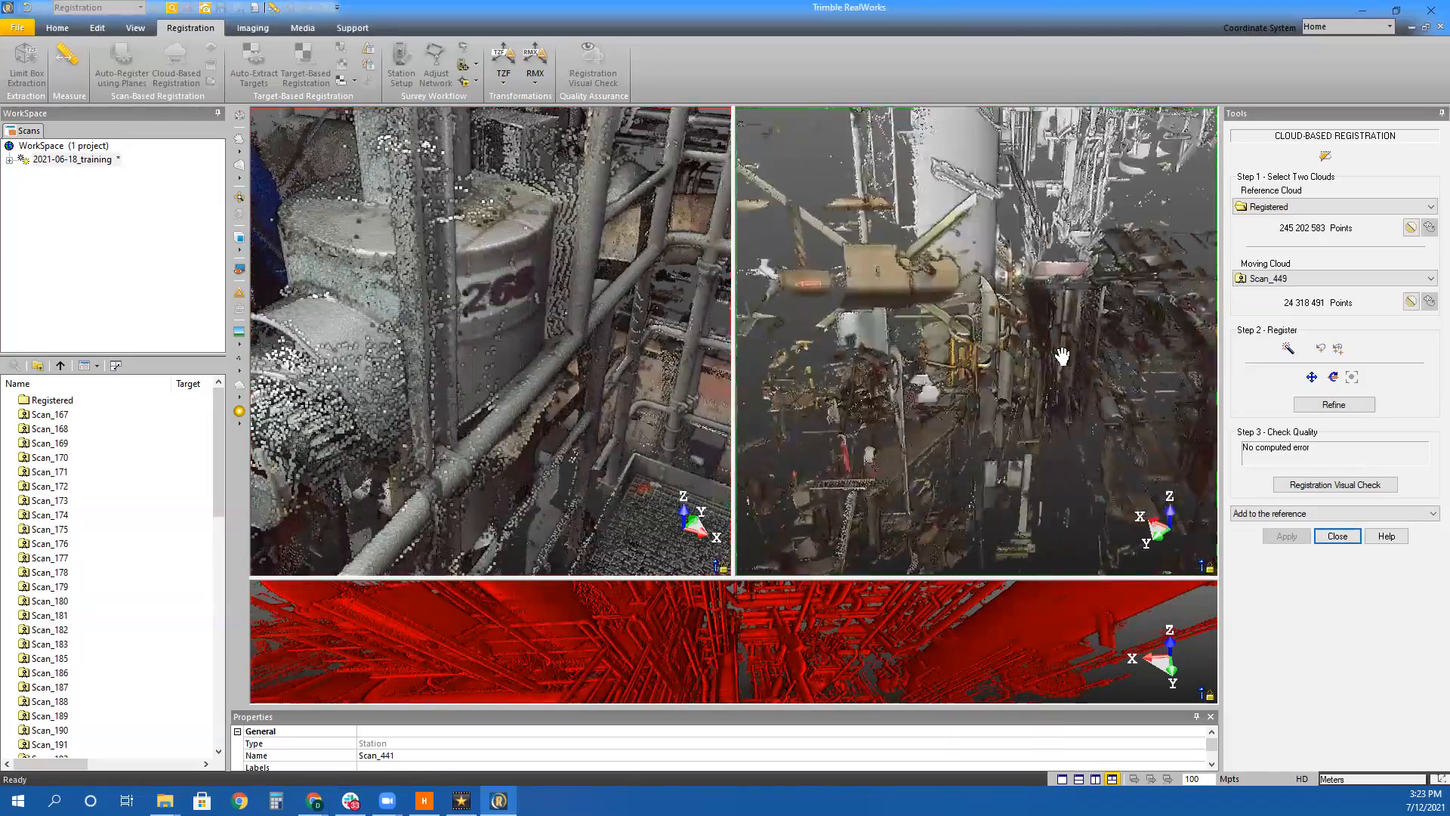
Compare Scan_449 with the Registered cloud to look for a recognizable shared feature
left_click_drag(1104, 374, 1043, 378)
mouse_move(529, 340)
left_mouse_down()
mouse_move(587, 399)
mouse_move(529, 362)
left_mouse_up()
mouse_move(975, 318)
left_mouse_down()
mouse_move(982, 378)
mouse_move(982, 317)
left_mouse_up()
scroll(1032, 405, "up", 5)
scroll(1032, 405, "down", 5)
left_click_drag(574, 355, 419, 359)
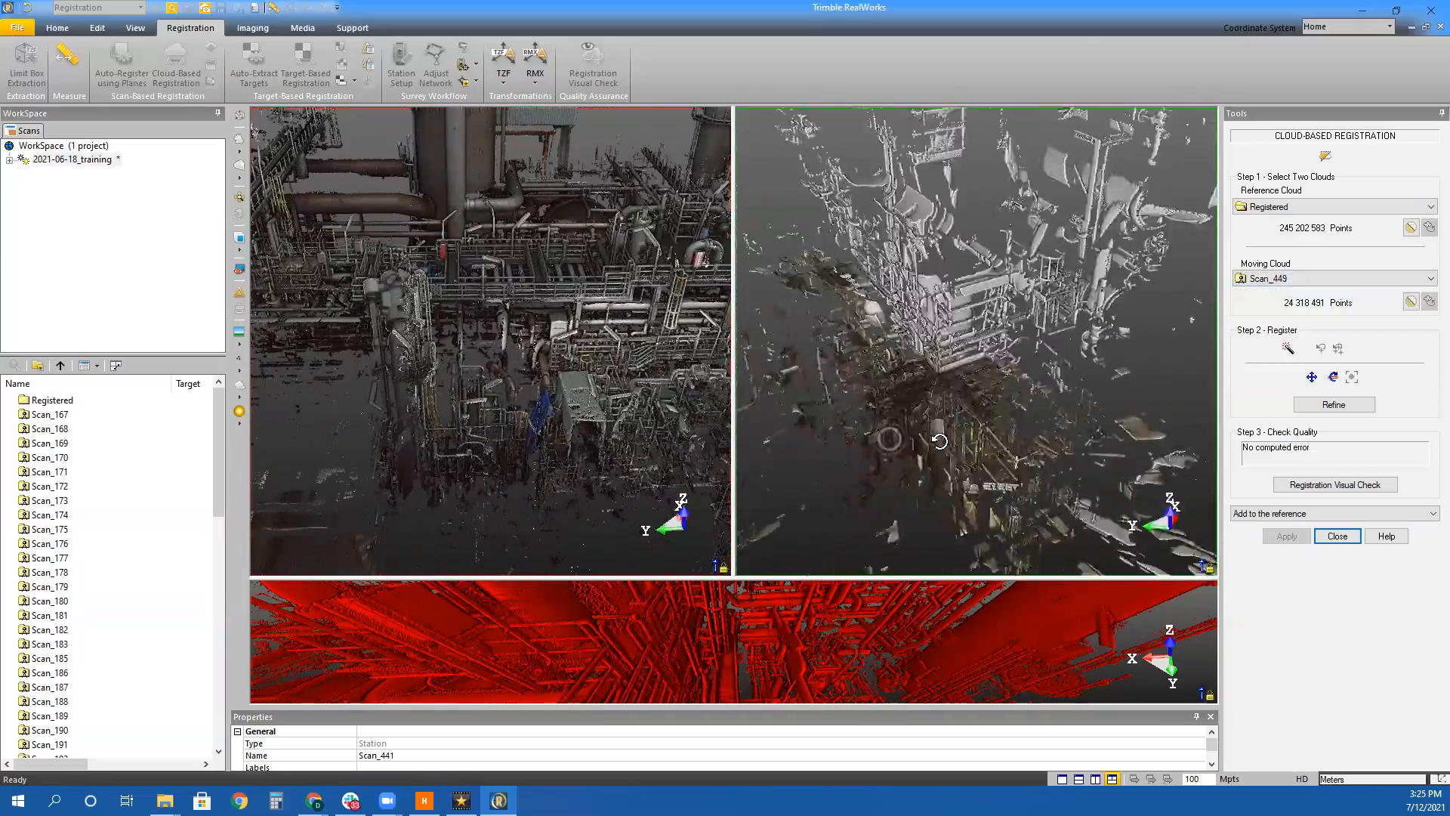
Set Scan_199 as the moving cloud, pair points including one on the box among the pipes, and add it to Registered
left_click(1324, 278)
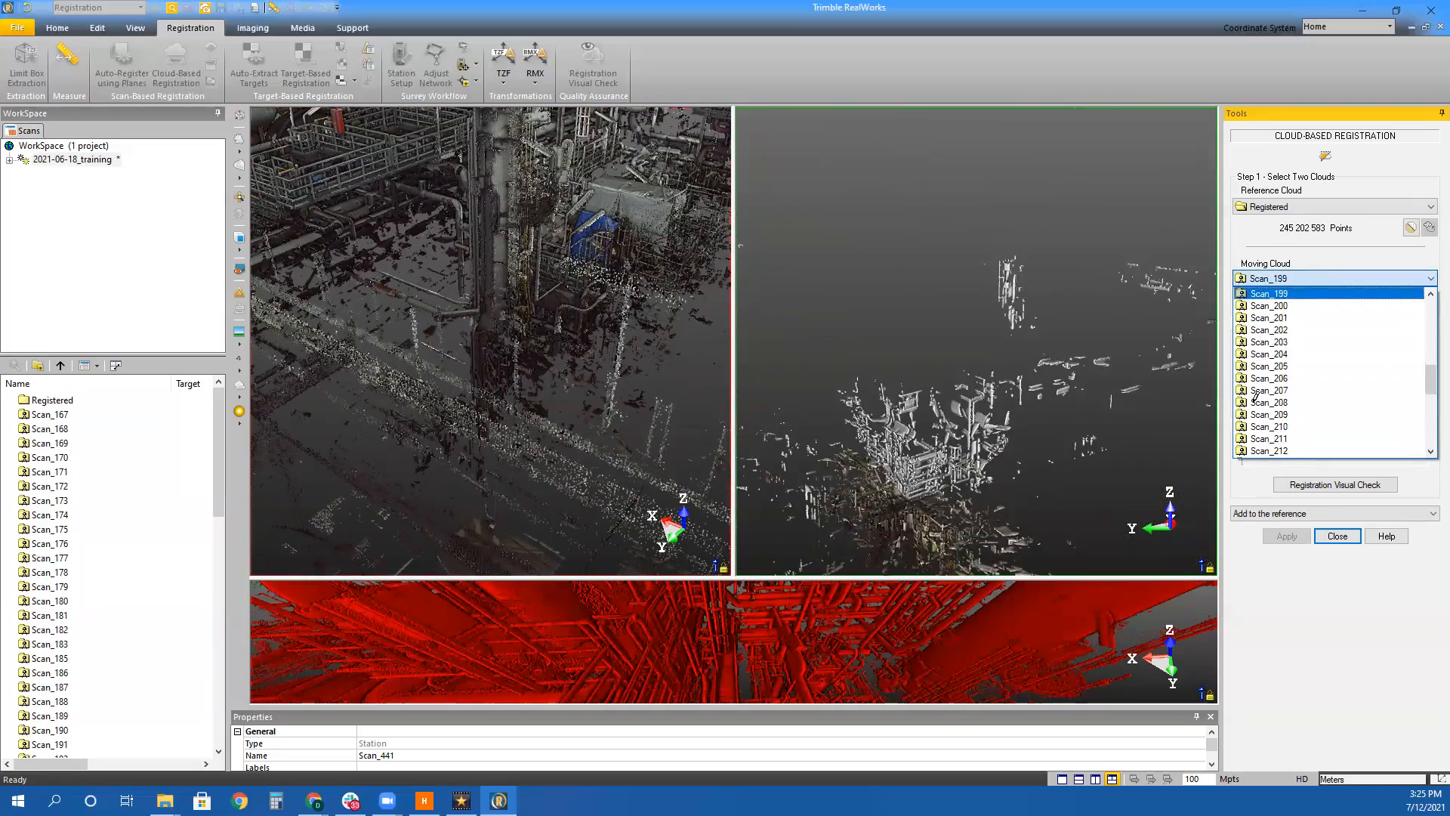
left_click_drag(922, 366, 978, 409)
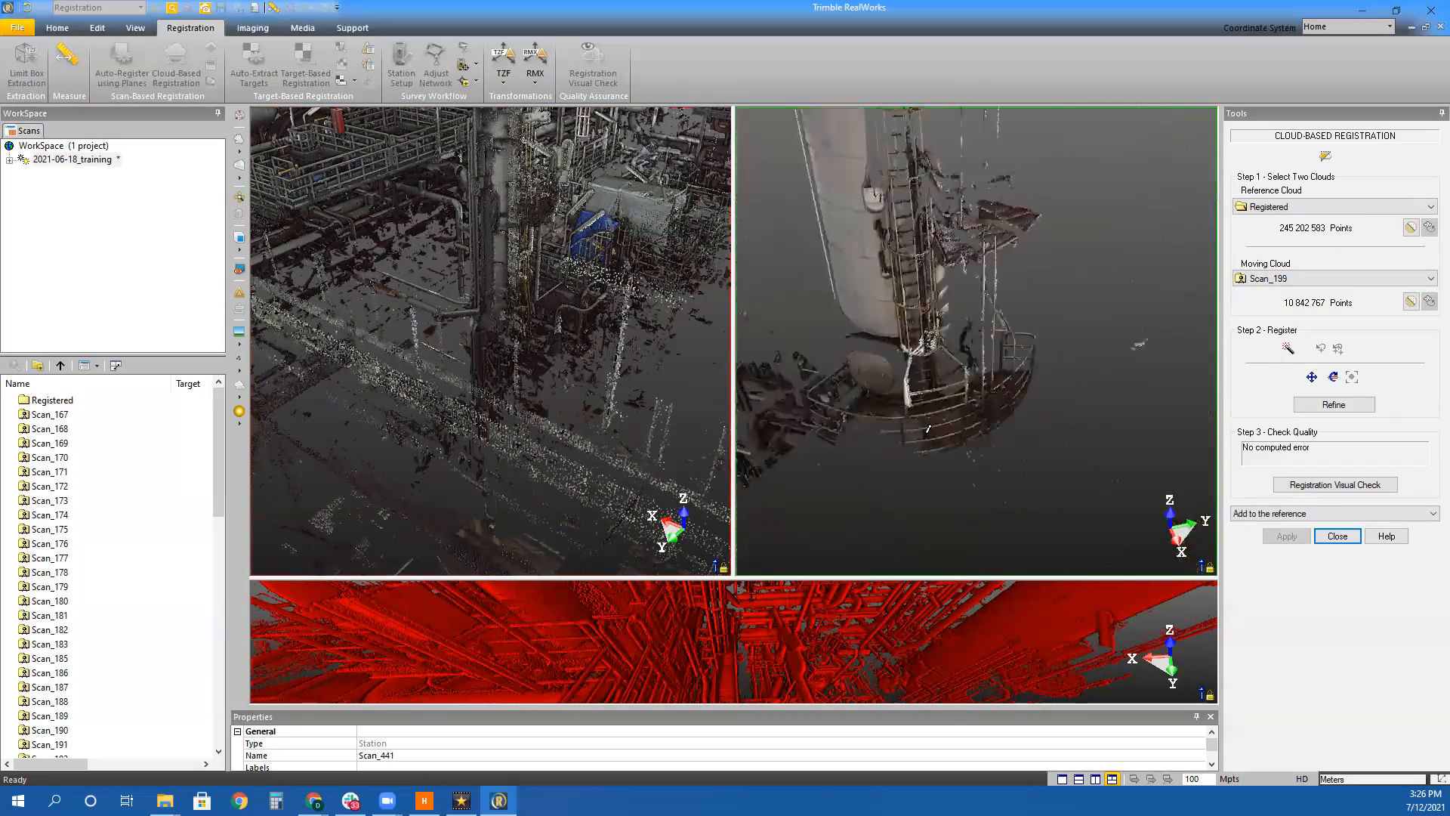
left_click(990, 308)
mouse_move(755, 578)
left_mouse_down()
mouse_move(754, 226)
mouse_move(754, 578)
left_mouse_up()
left_click_drag(567, 332, 716, 343)
left_click_drag(982, 317, 884, 282)
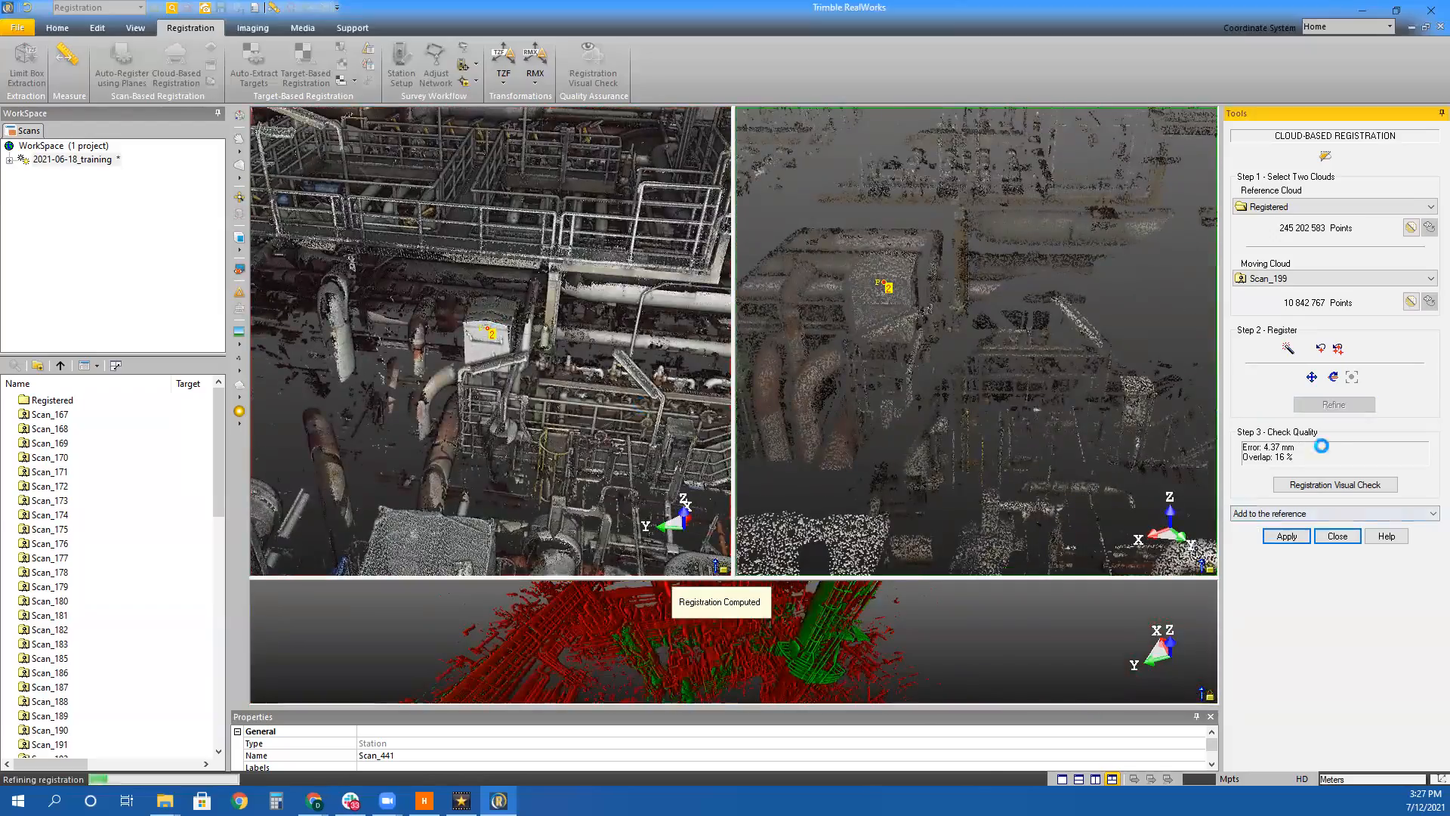
left_click(1286, 535)
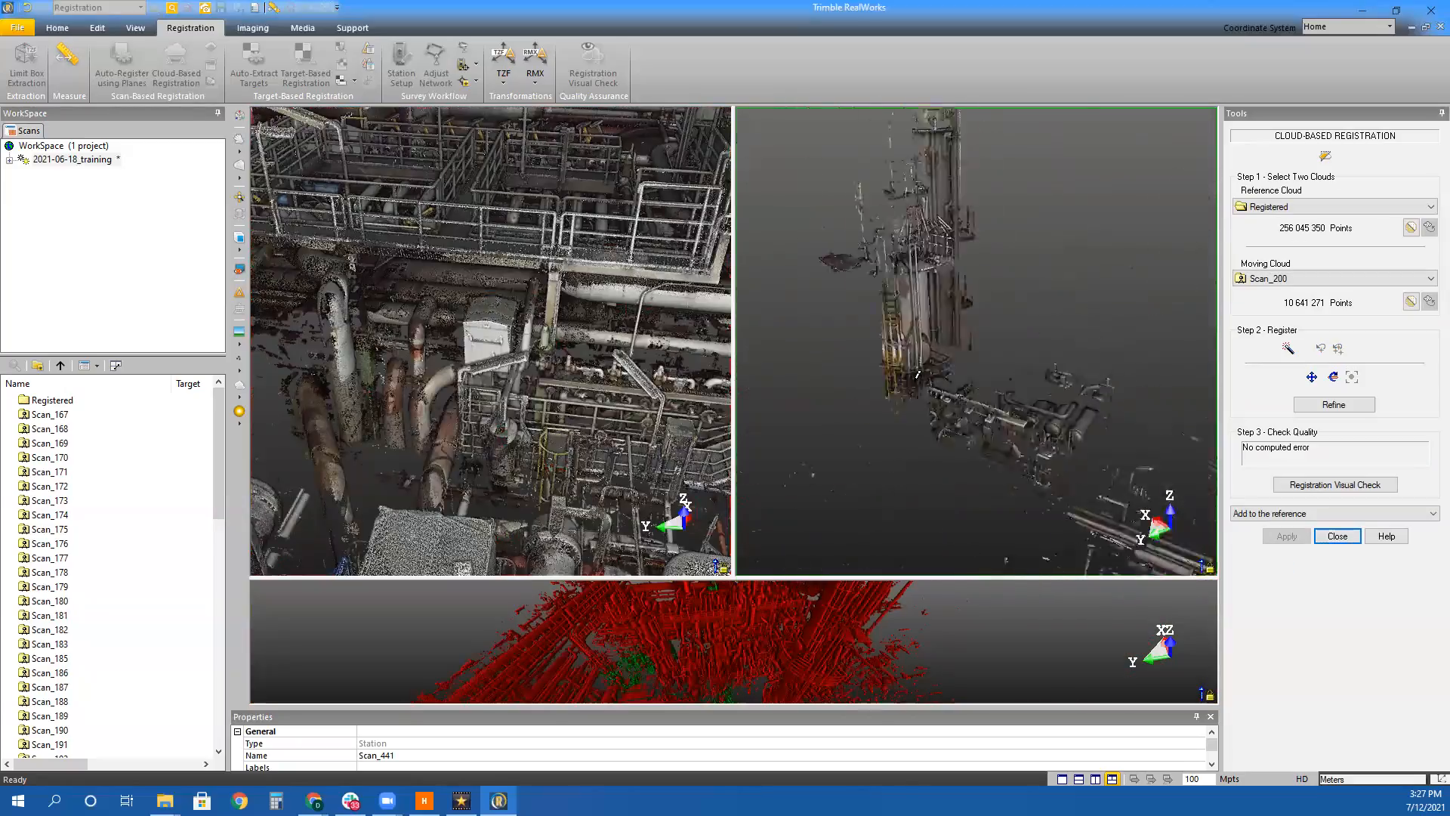
Pick a matching point on the top of the box-shaped structure in Registered and Scan_200
left_click_drag(994, 389, 963, 423)
scroll(528, 362, "down", 3)
left_click_drag(529, 324, 529, 378)
scroll(518, 424, "up", 4)
left_click(518, 424)
scroll(949, 365, "up", 4)
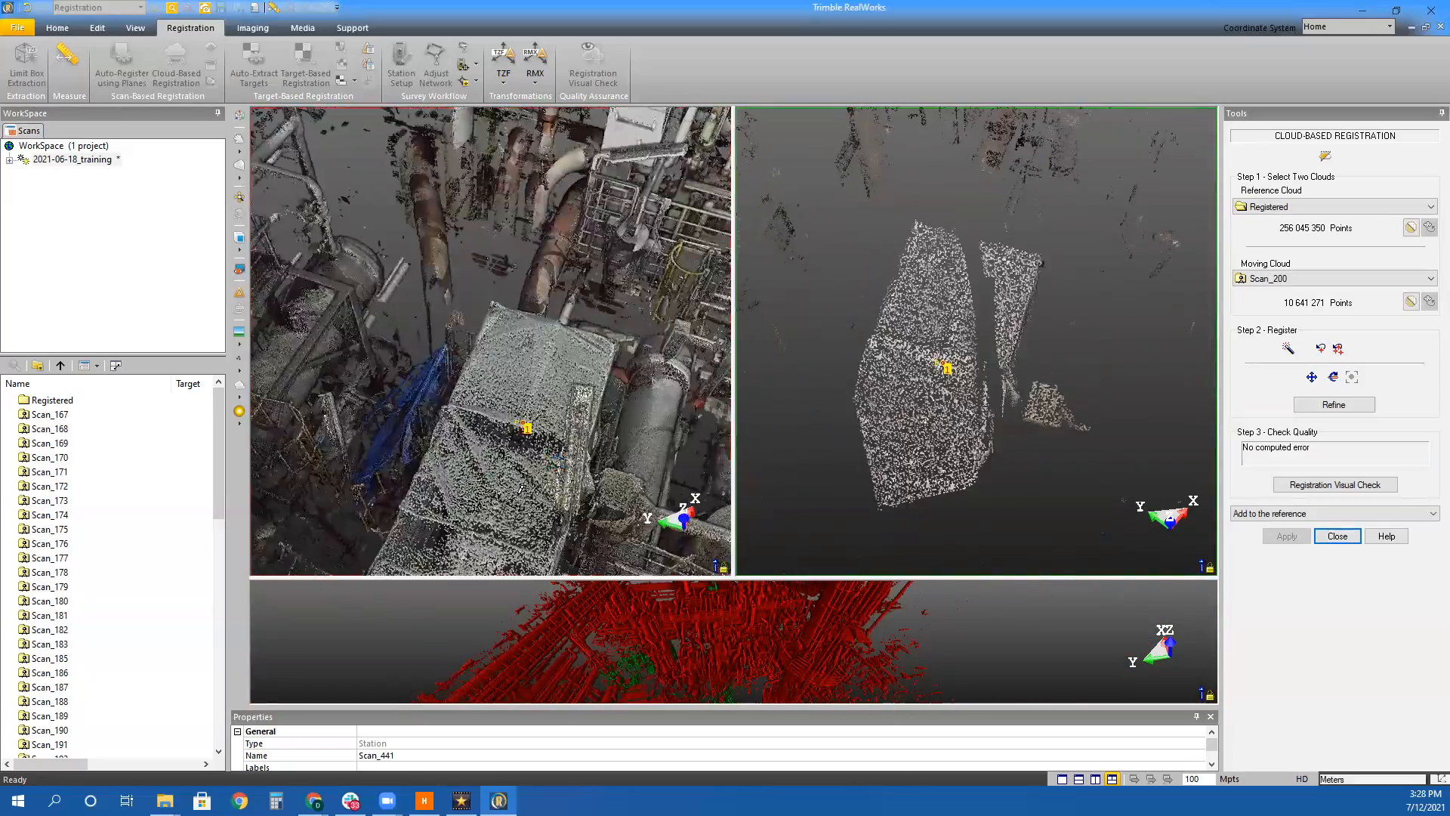
left_click(946, 362)
Try to align Scan_200 with a different point pair on the pipework shared with Registered
scroll(540, 440, "down", 3)
left_click_drag(541, 441, 529, 355)
scroll(927, 423, "down", 3)
left_click_drag(926, 450, 926, 362)
scroll(959, 249, "up", 3)
scroll(415, 318, "up", 3)
left_click_drag(415, 318, 513, 325)
left_click_drag(967, 324, 1012, 333)
left_click_drag(453, 325, 513, 333)
left_click_drag(982, 324, 1012, 355)
scroll(408, 314, "up", 3)
scroll(959, 356, "up", 3)
left_click(450, 366)
left_click_drag(734, 529, 773, 437)
left_click(936, 447)
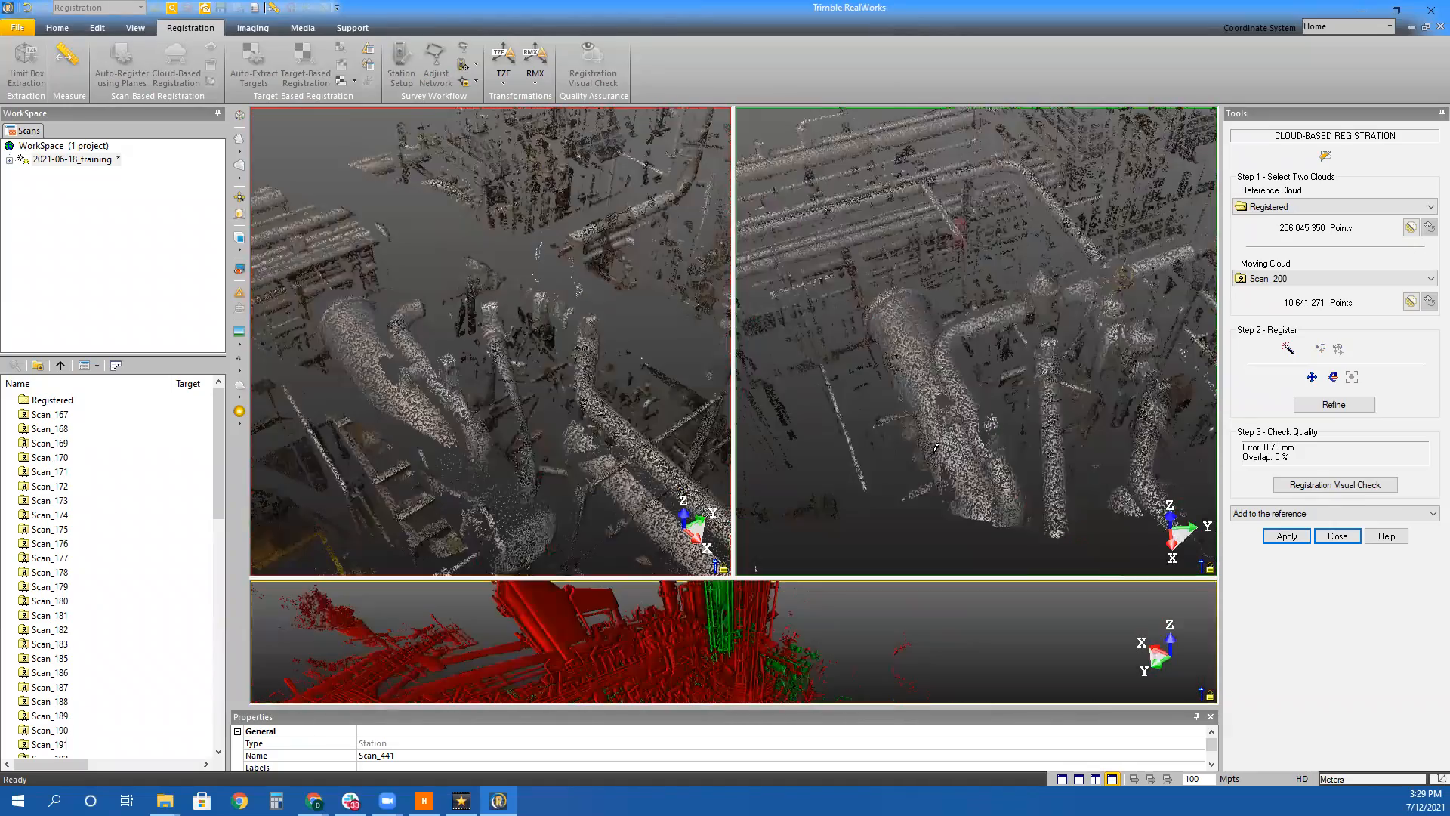
Try to align Scan_200 by pairing a point on the lower end of the light fixture near the caged ladder
scroll(450, 421, "down", 5)
left_click_drag(451, 421, 529, 408)
left_click_drag(936, 423, 975, 355)
middle_click_drag(975, 355, 790, 348)
left_click_drag(483, 340, 544, 333)
scroll(529, 317, "up", 5)
scroll(906, 295, "up", 5)
left_click(494, 448)
left_click(815, 352)
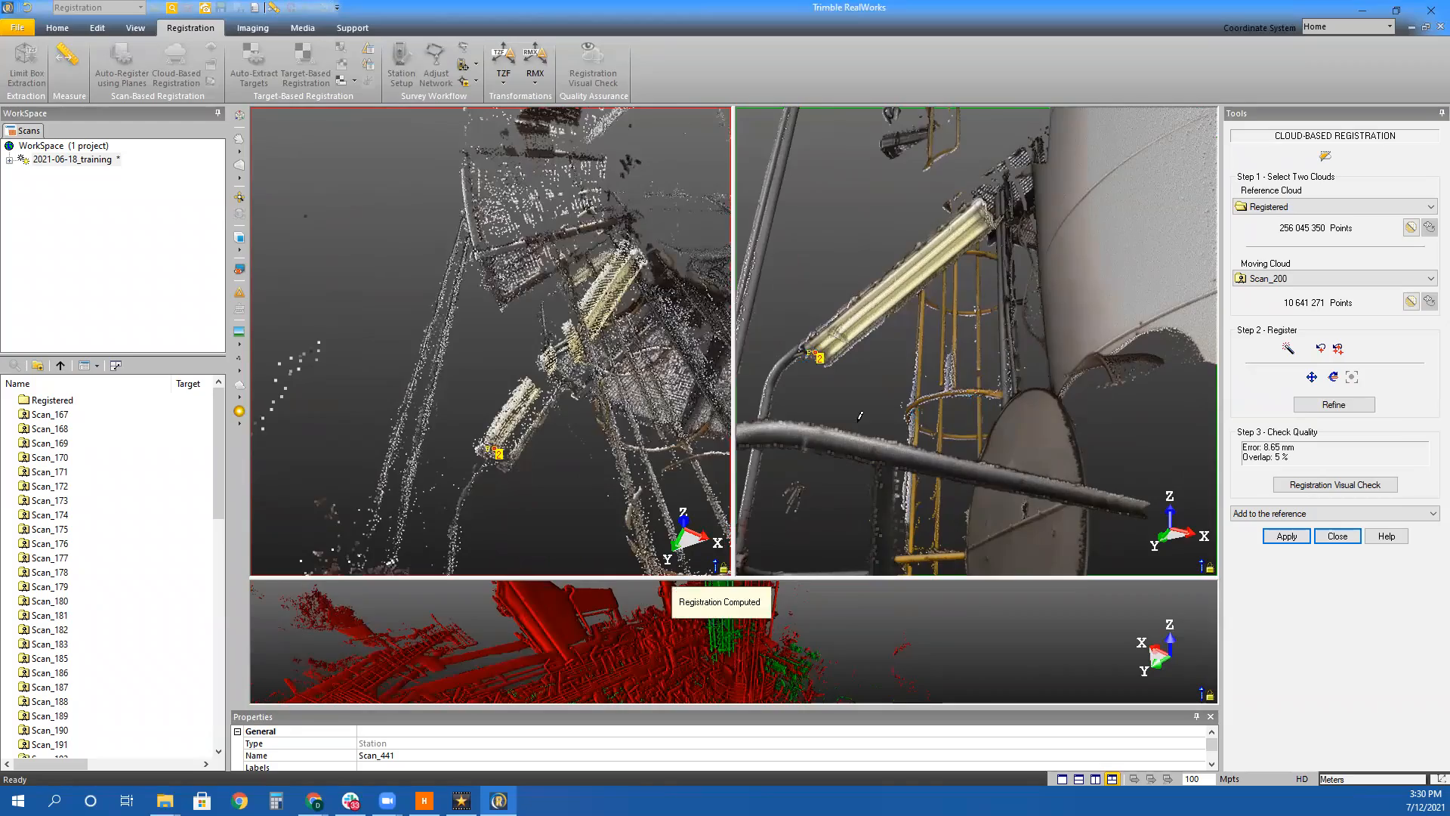
left_click(722, 642)
Switch the moving cloud to Scan_201 and pick a matching point in it and in Registered
left_click_drag(1021, 404, 982, 423)
left_click(1322, 278)
left_click(1284, 302)
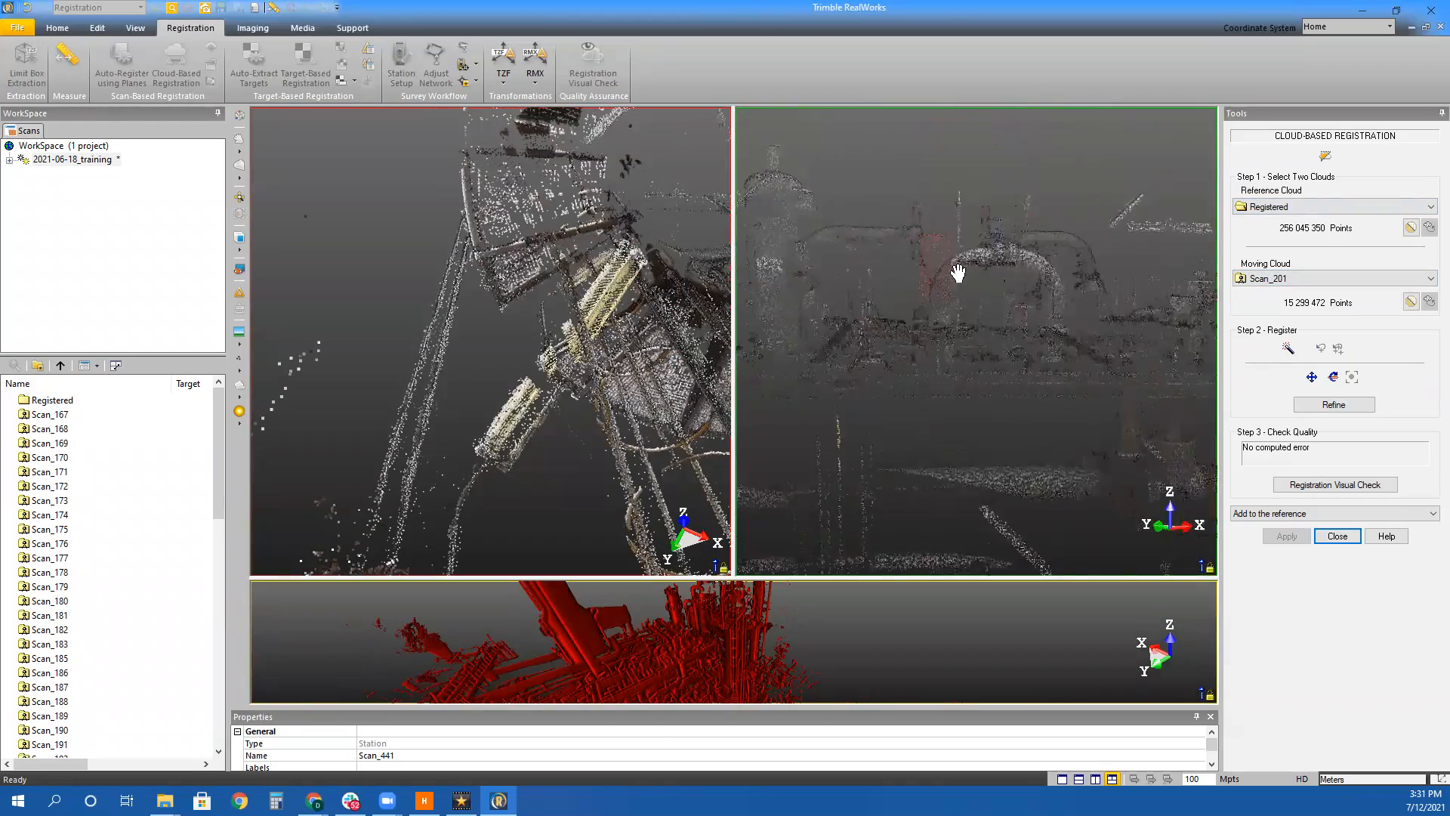
left_click(953, 239)
scroll(836, 255, "up", 3)
left_click_drag(491, 340, 431, 372)
scroll(431, 373, "up", 5)
left_click(501, 315)
Check the Scan_201 overlay, refine its alignment and add it to the Registered group
left_click(741, 636)
left_click_drag(726, 452, 665, 408)
left_click(1322, 405)
left_click_drag(634, 491, 755, 589)
left_click(1287, 535)
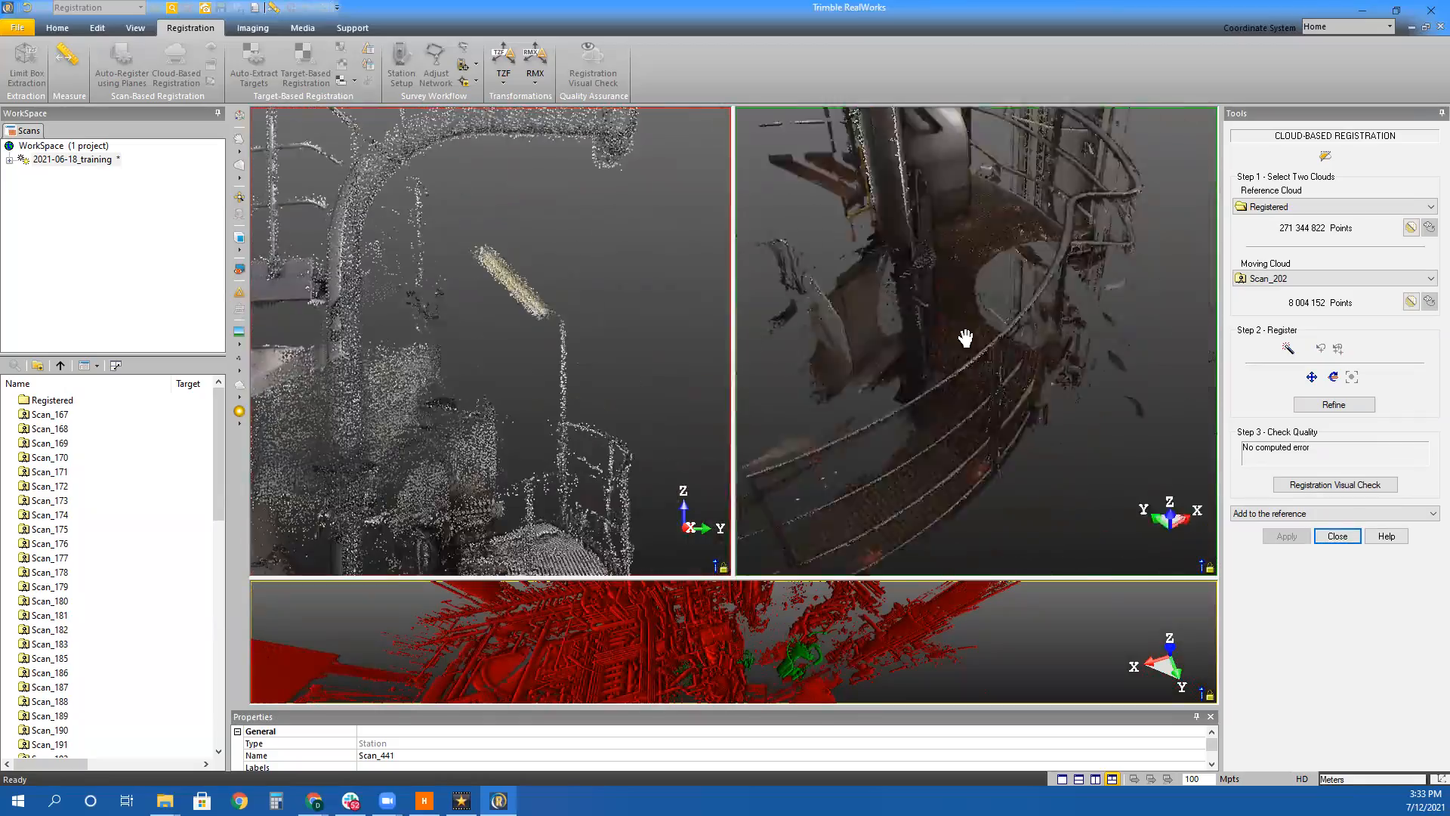
Refine Scan_202 against Registered and check the Scan_203 overlay around the tower's curved platforms
left_click(1352, 406)
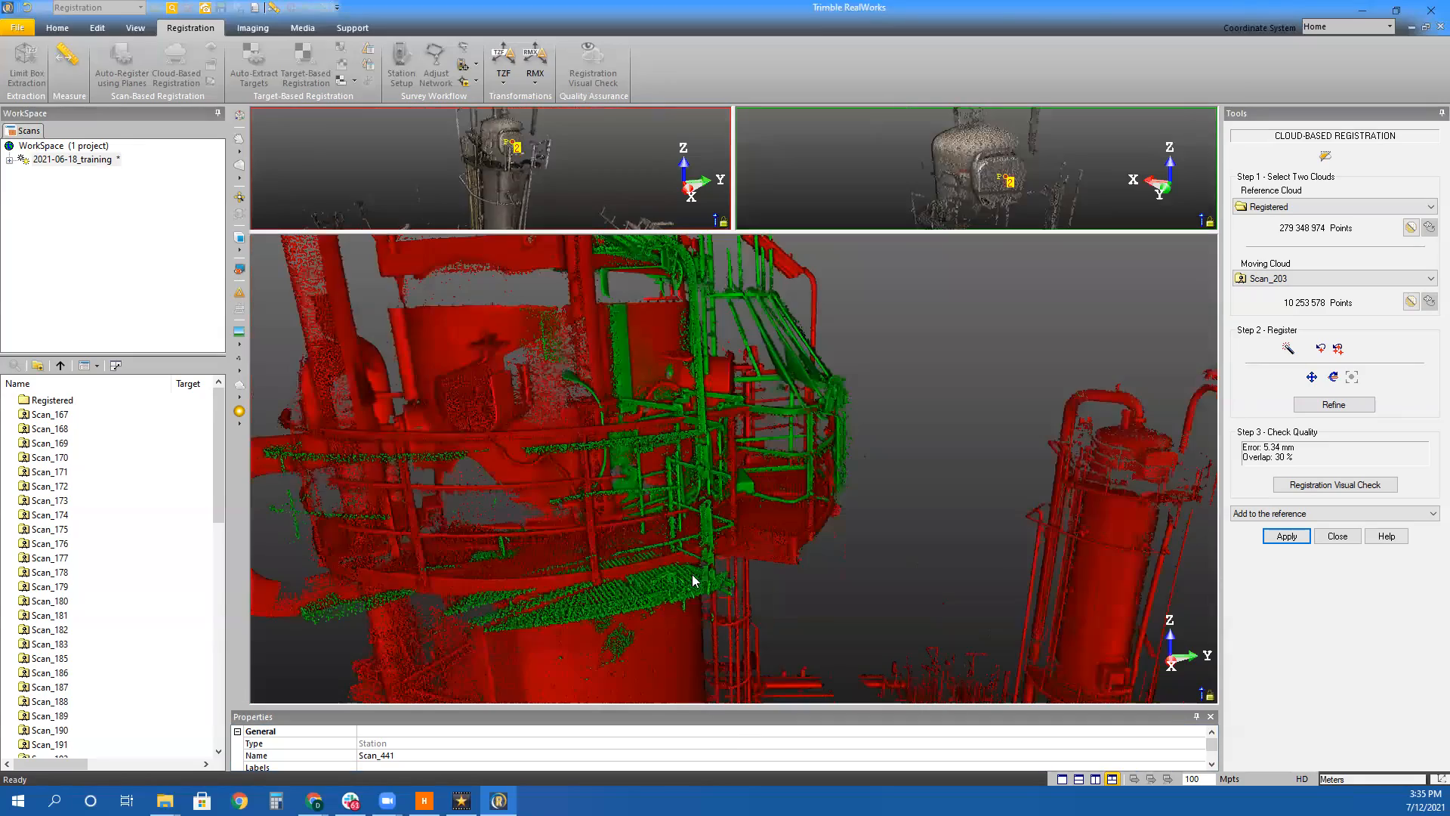
left_click_drag(694, 580, 970, 488)
left_click_drag(834, 498, 893, 518)
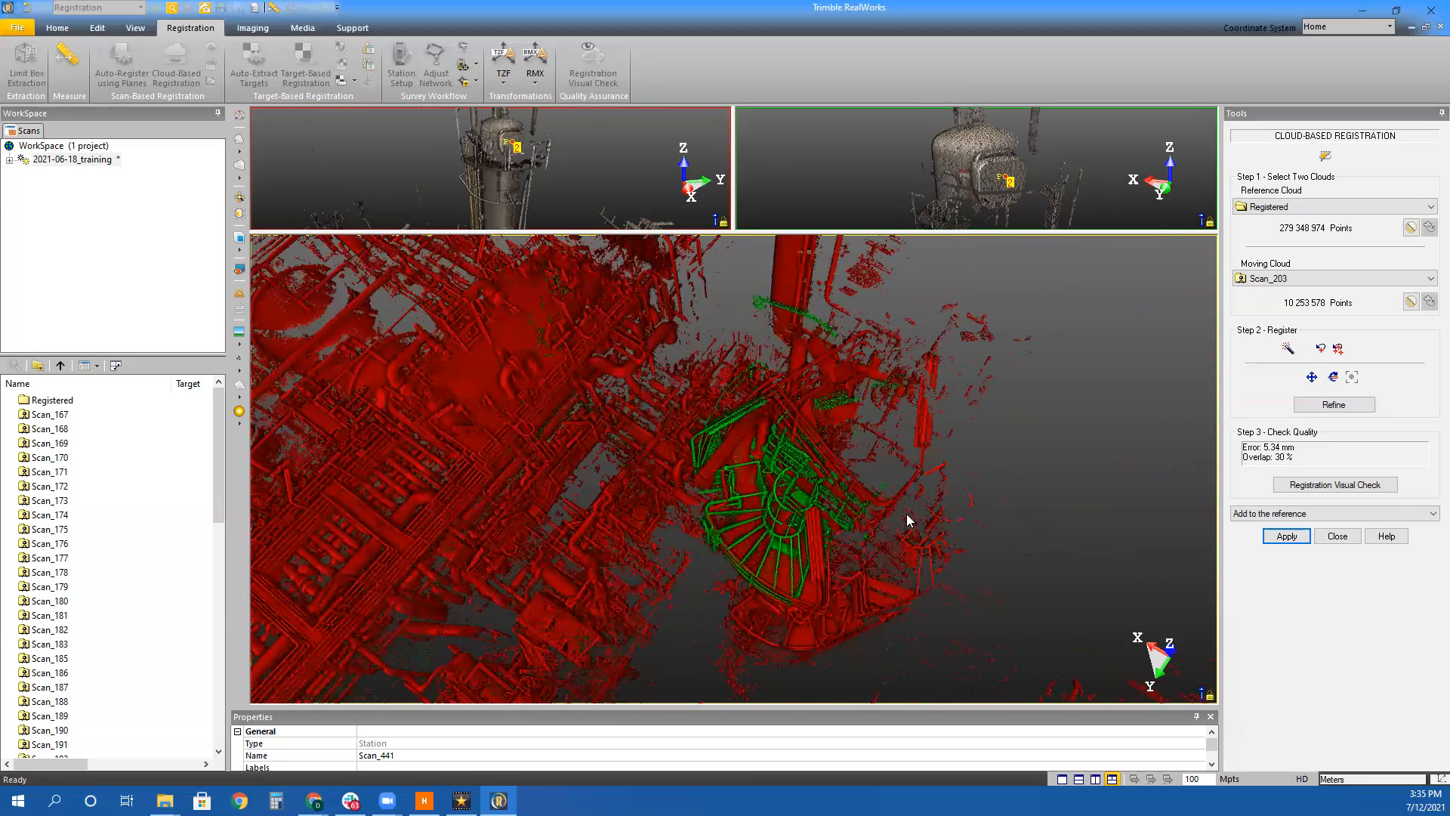
Recheck the existing point pairs of Scan_203 against Registered around the tower top and light fixture
left_click(543, 157)
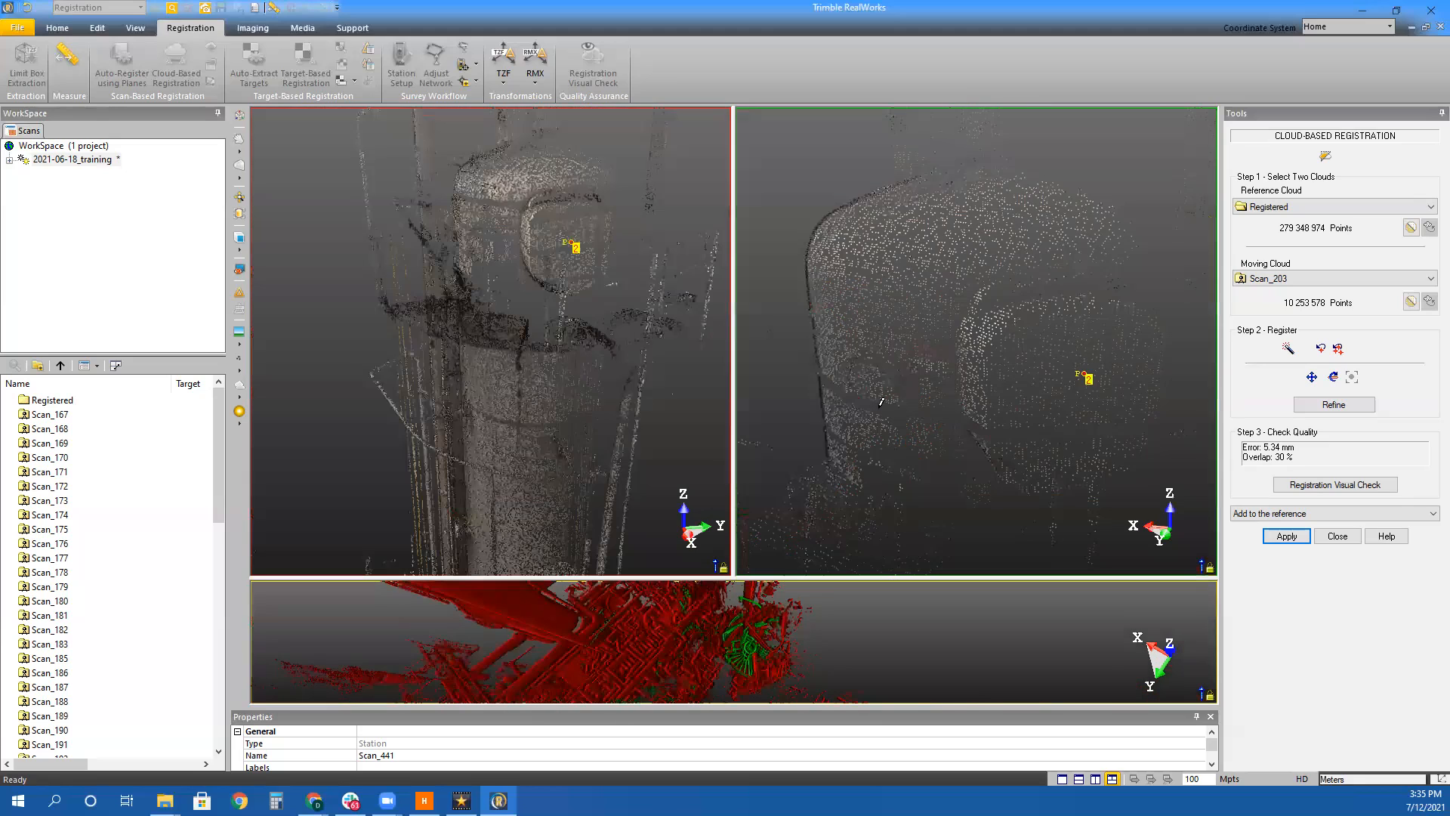
scroll(880, 402, "down", 3)
scroll(1003, 380, "down", 5)
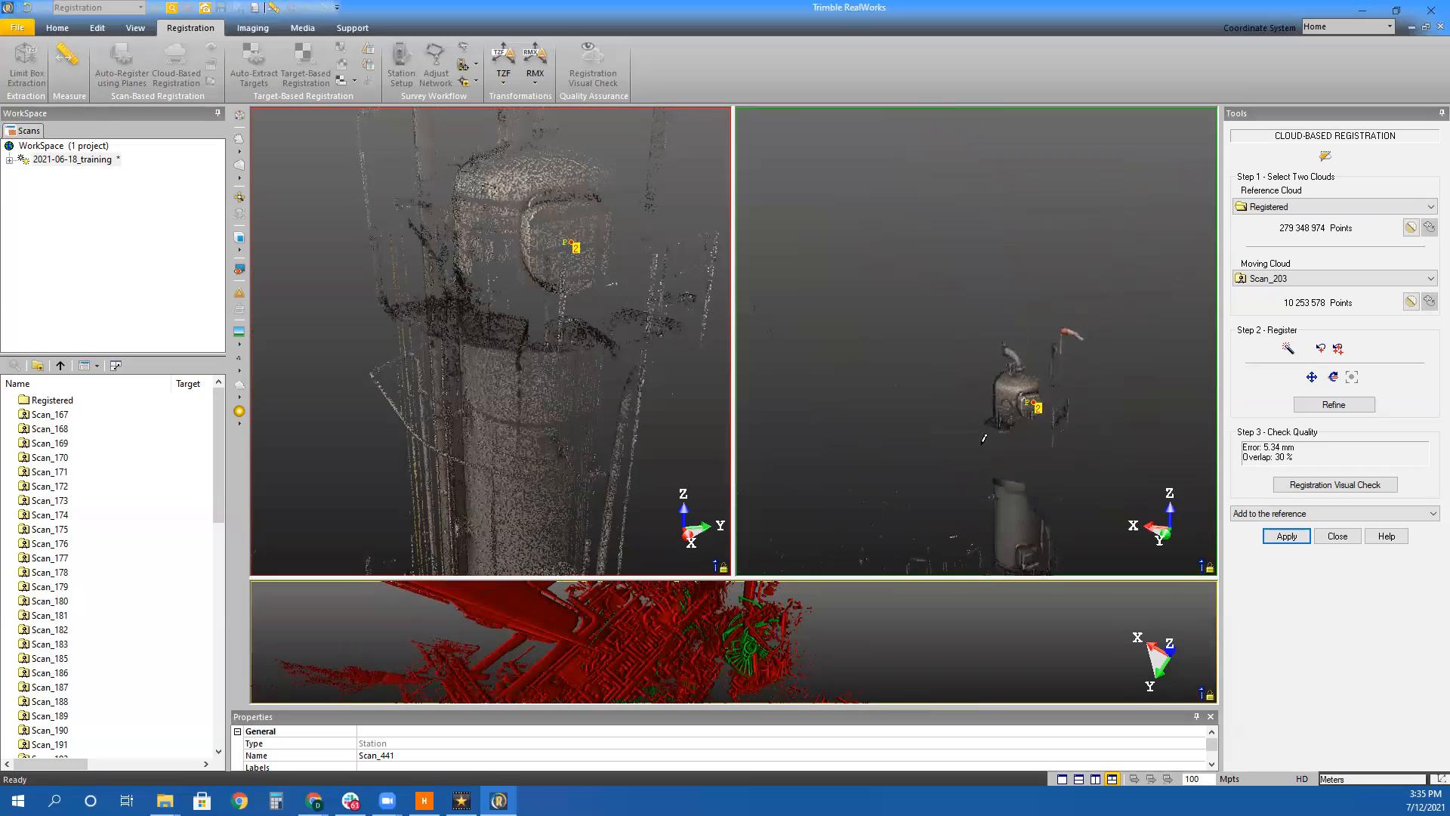
left_click_drag(1005, 442, 848, 455)
scroll(910, 214, "up", 4)
middle_click_drag(960, 213, 1013, 268)
left_click_drag(1012, 269, 759, 406)
scroll(504, 299, "down", 6)
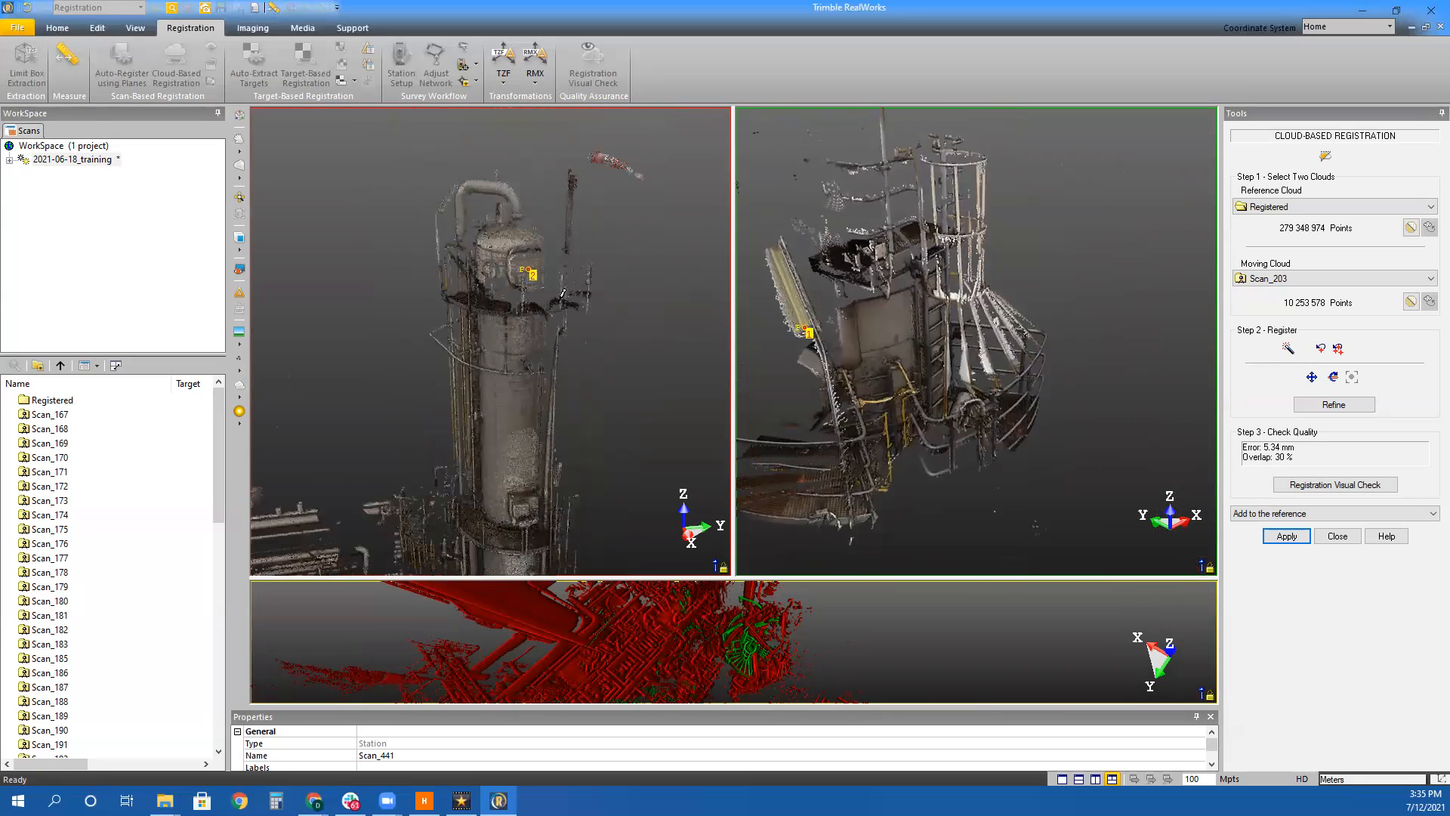
Pair another point on the yellow barrier at the caged ladder in Registered and Scan_203, and return to the overlay
mouse_move(503, 367)
middle_mouse_down()
mouse_move(480, 411)
mouse_move(423, 449)
middle_mouse_up()
scroll(615, 214, "up", 4)
middle_click_drag(574, 301, 470, 372)
left_click_drag(891, 452, 788, 441)
scroll(432, 383, "up", 4)
left_click_drag(478, 377, 508, 429)
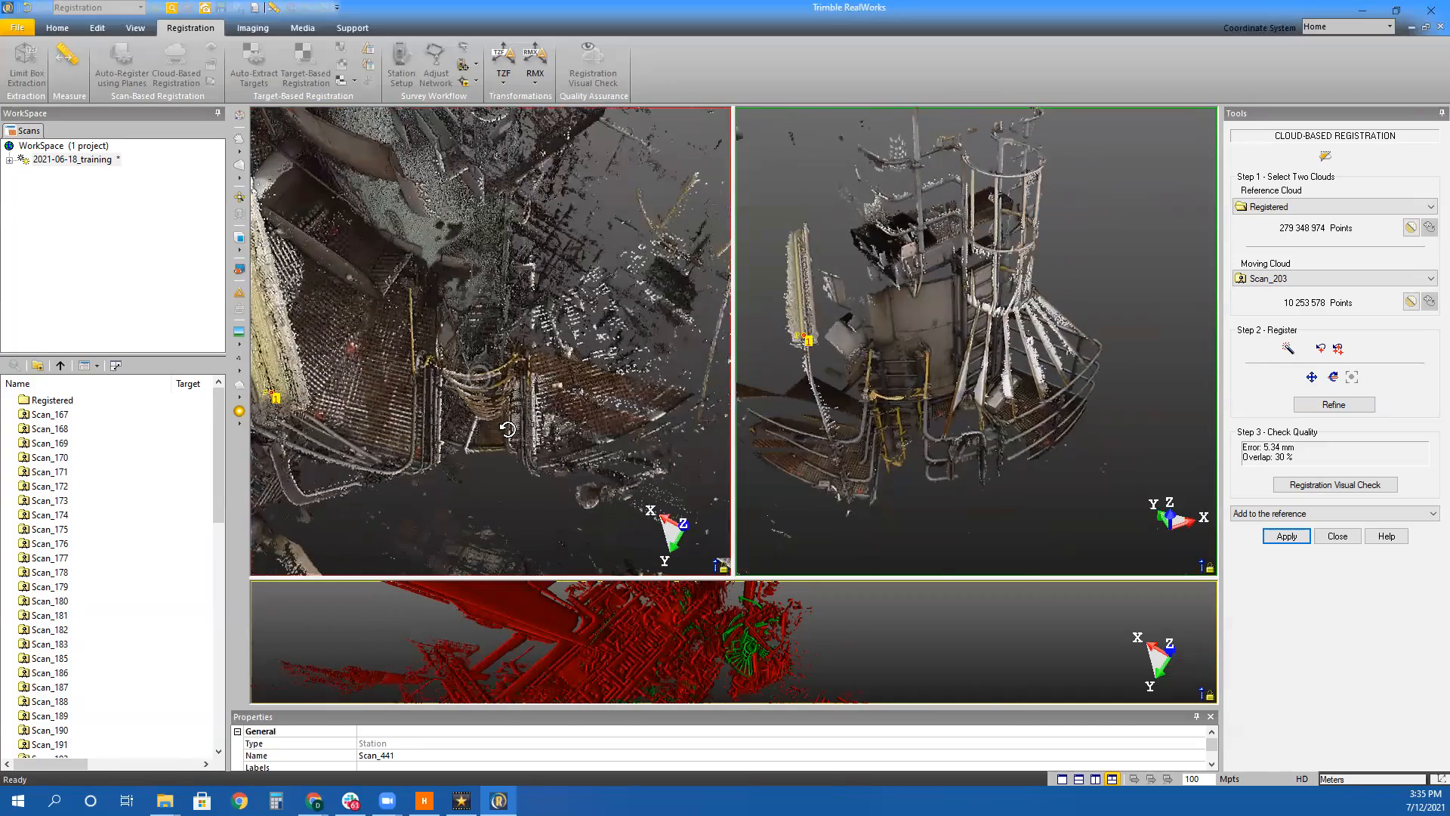
scroll(483, 381, "up", 5)
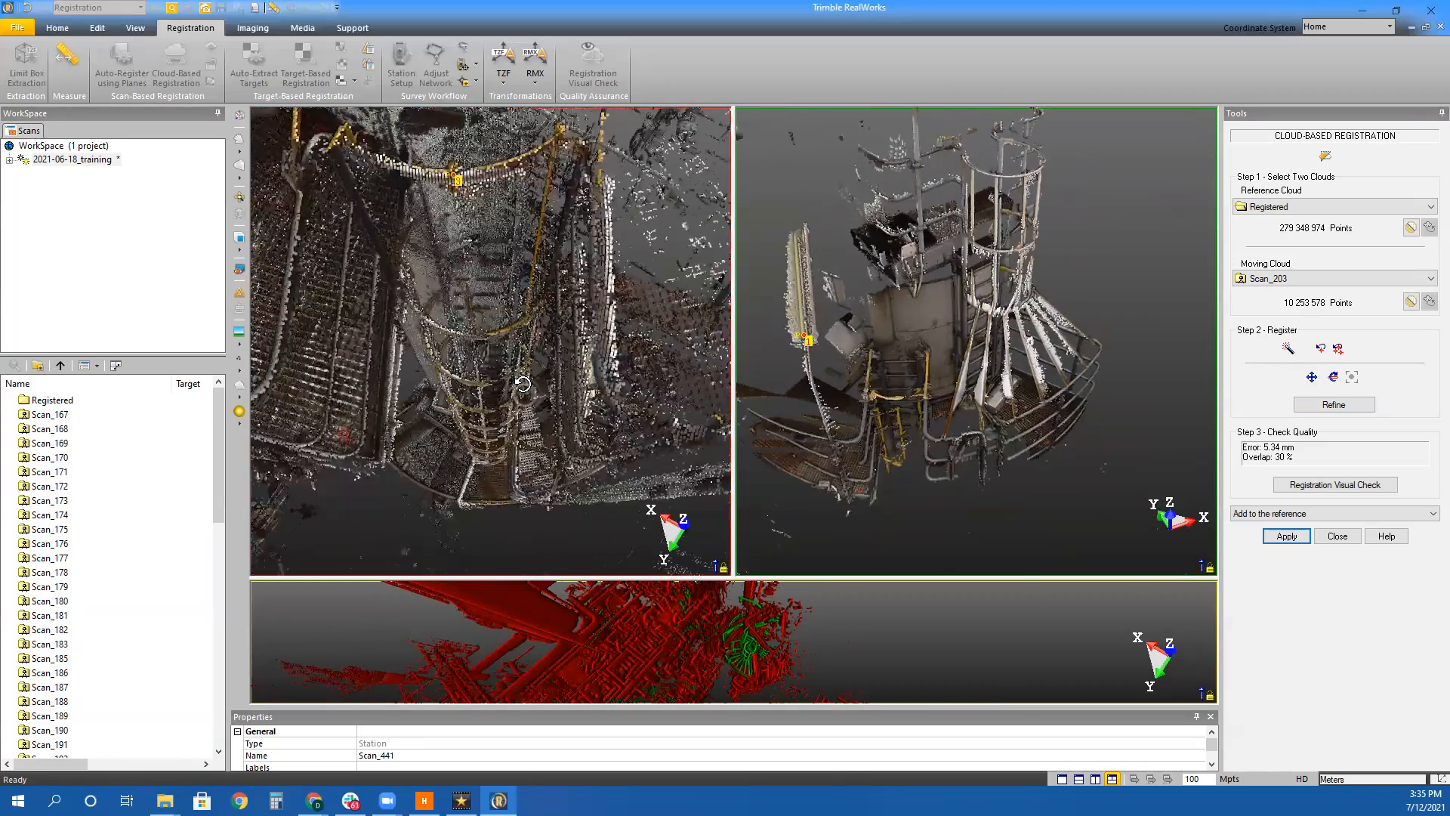
scroll(889, 398, "up", 4)
scroll(889, 398, "up", 3)
middle_click_drag(917, 419, 972, 453)
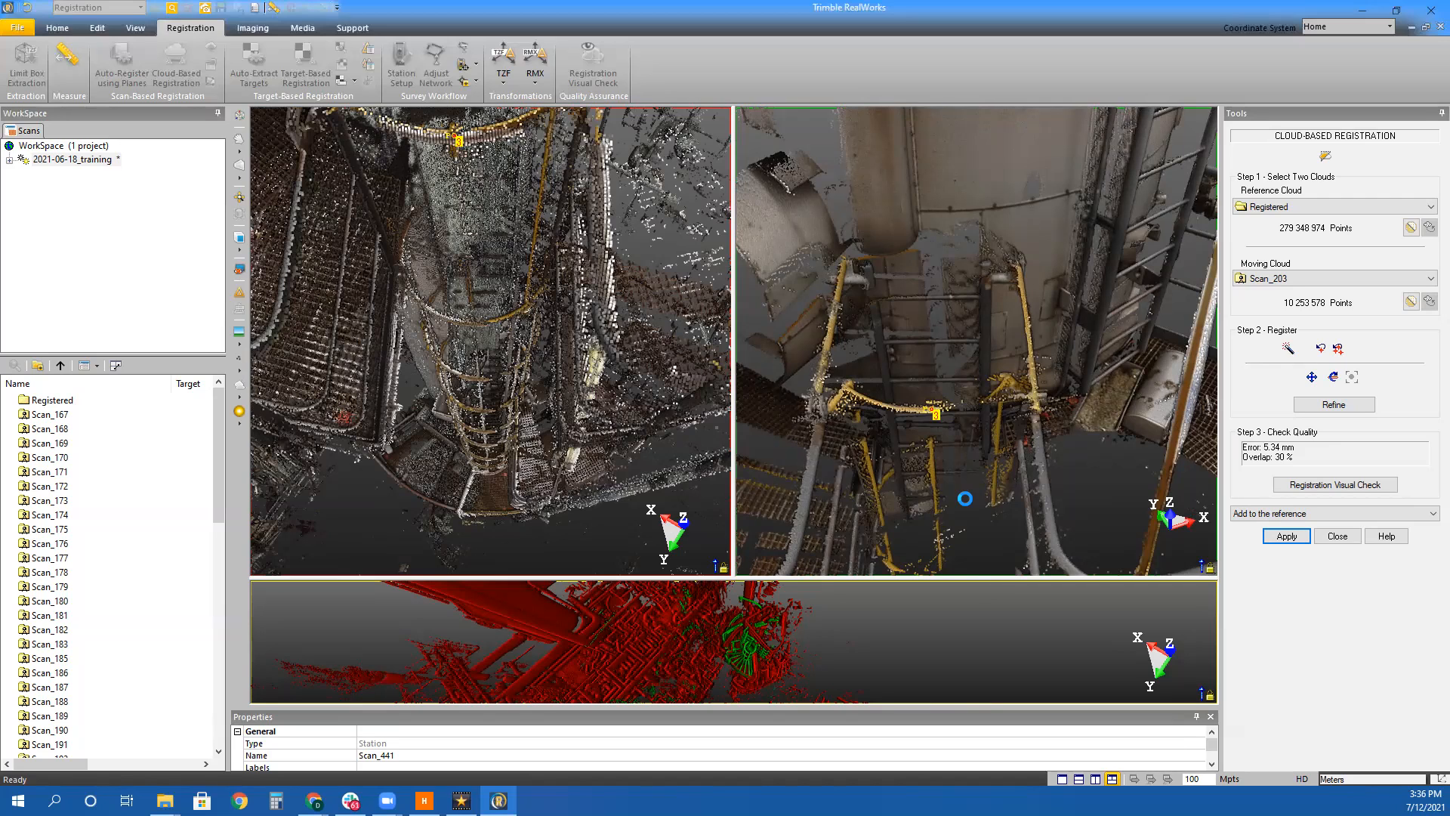
left_click(745, 664)
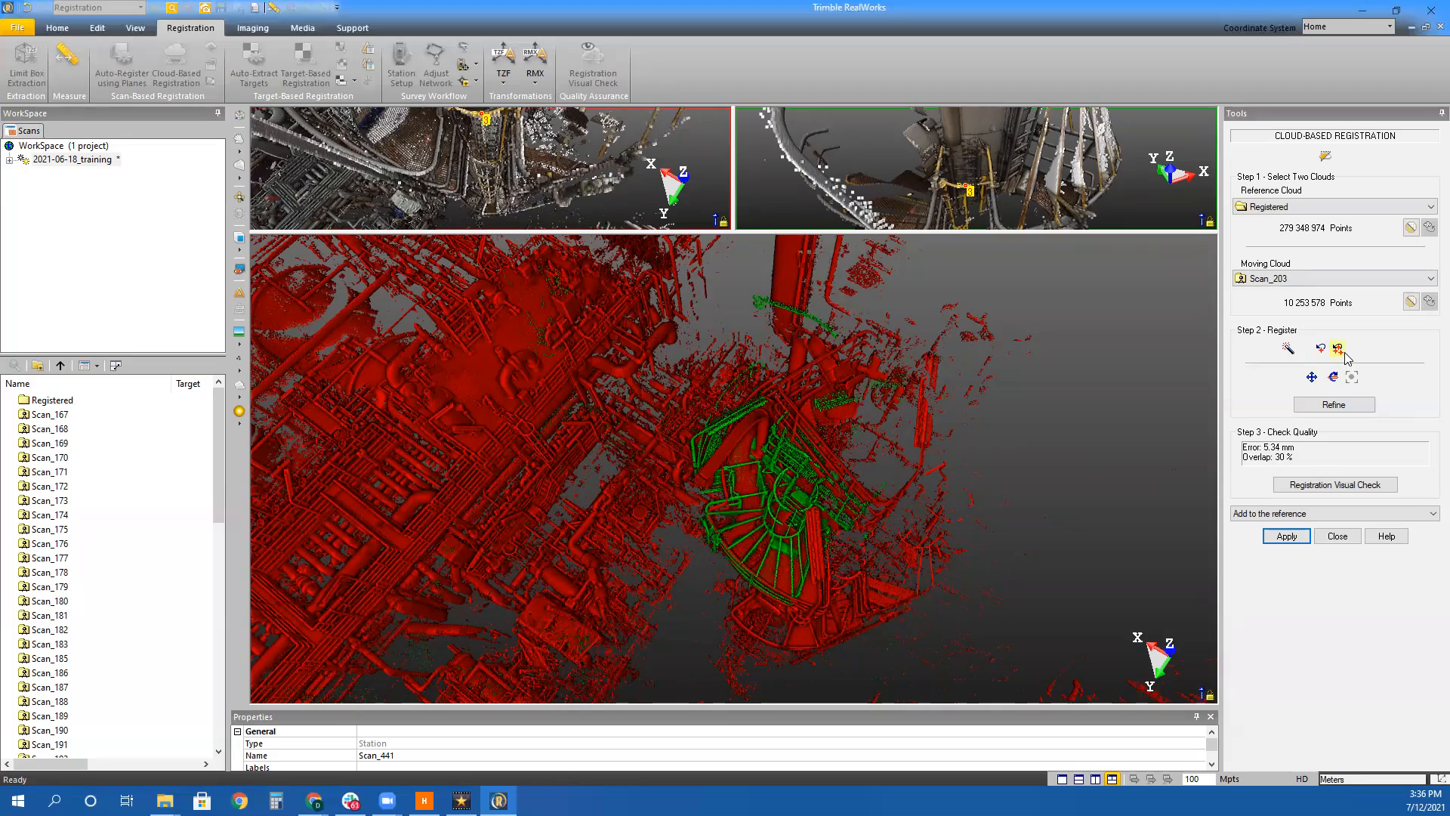
Pair a fresh point on the middle of the yellow barrier in Registered and Scan_203, and check the overlay
left_click(532, 163)
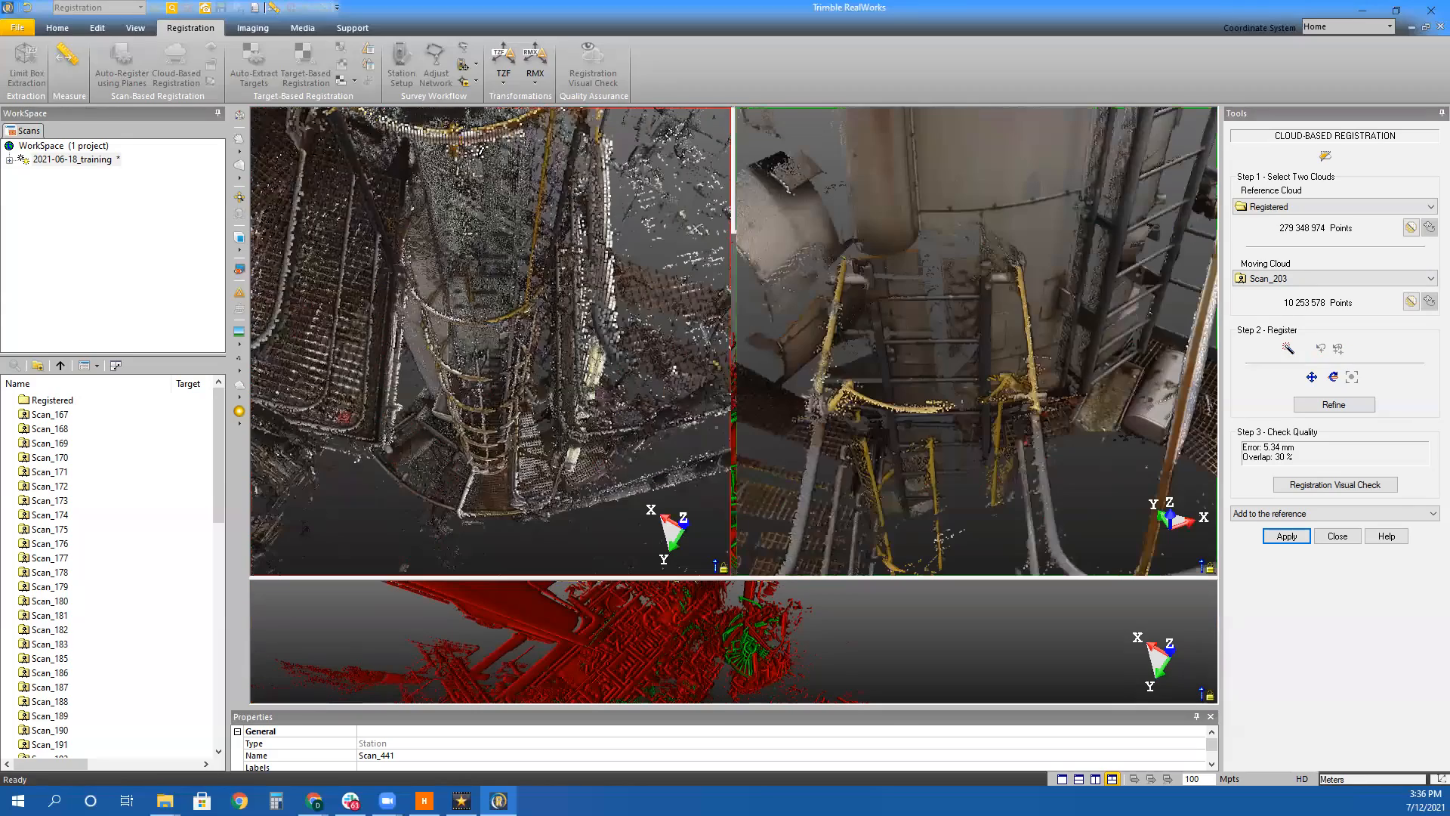
middle_click_drag(501, 336, 516, 407)
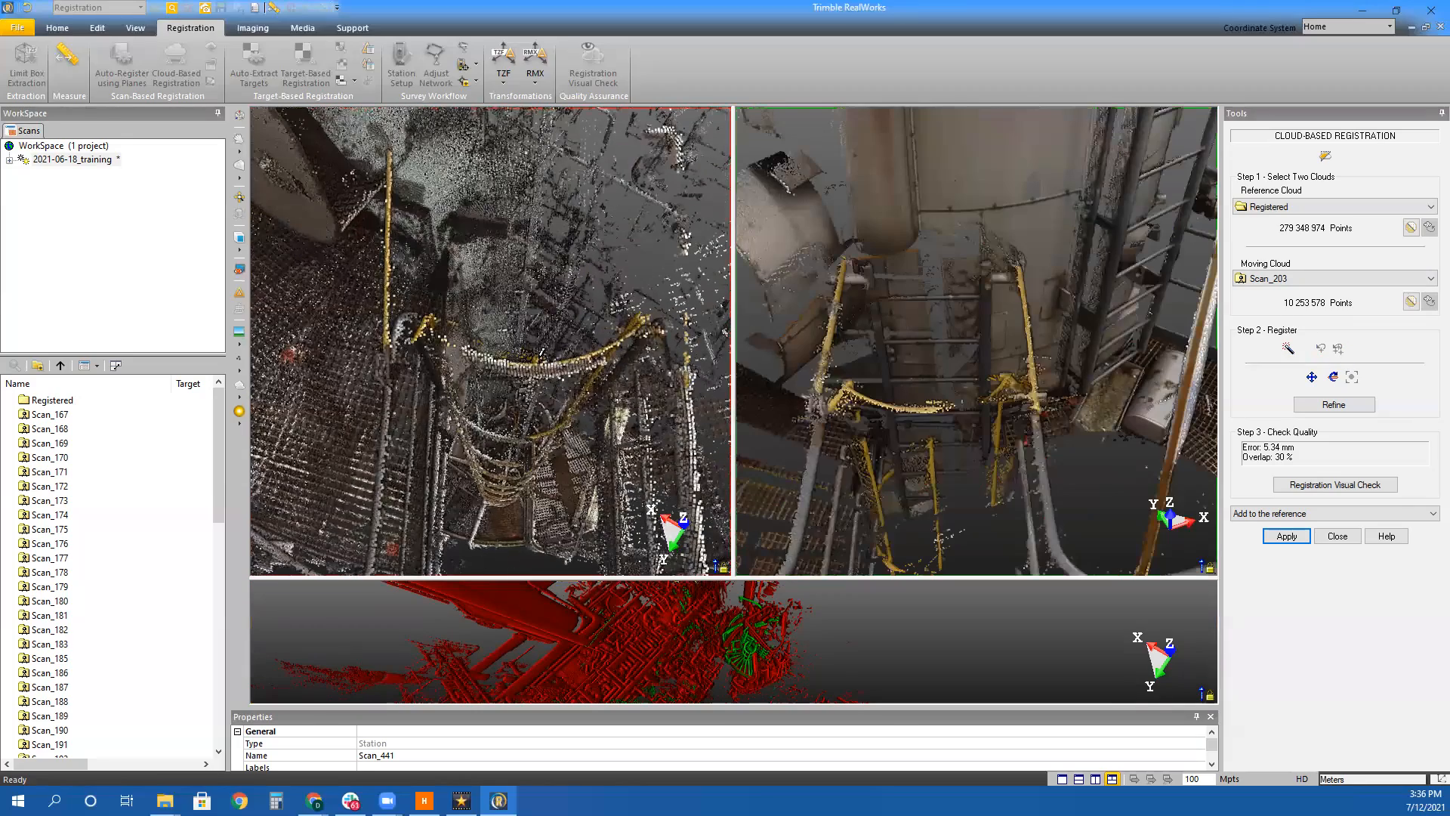
left_click_drag(590, 386, 592, 357)
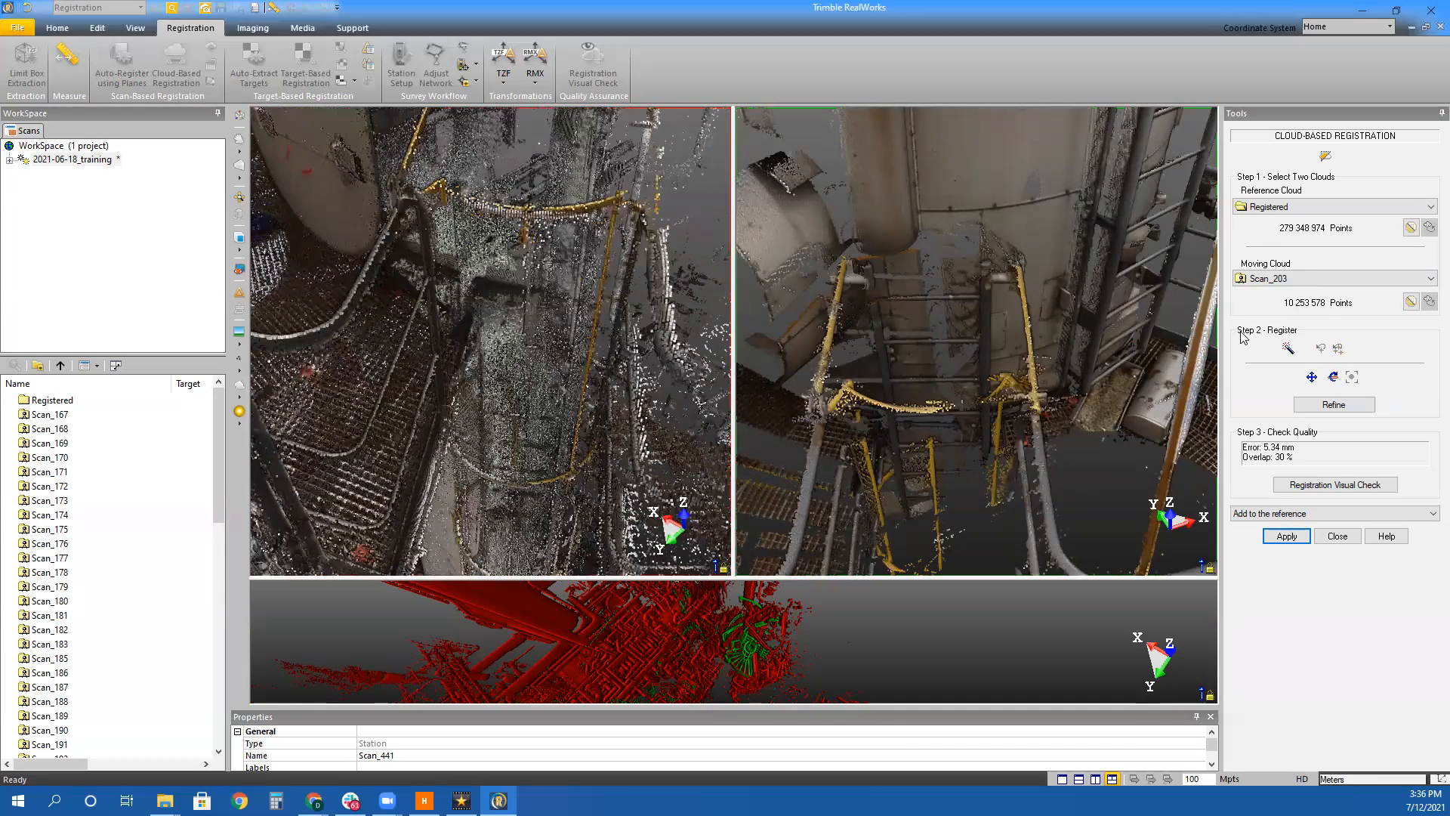
left_click_drag(529, 203, 566, 244)
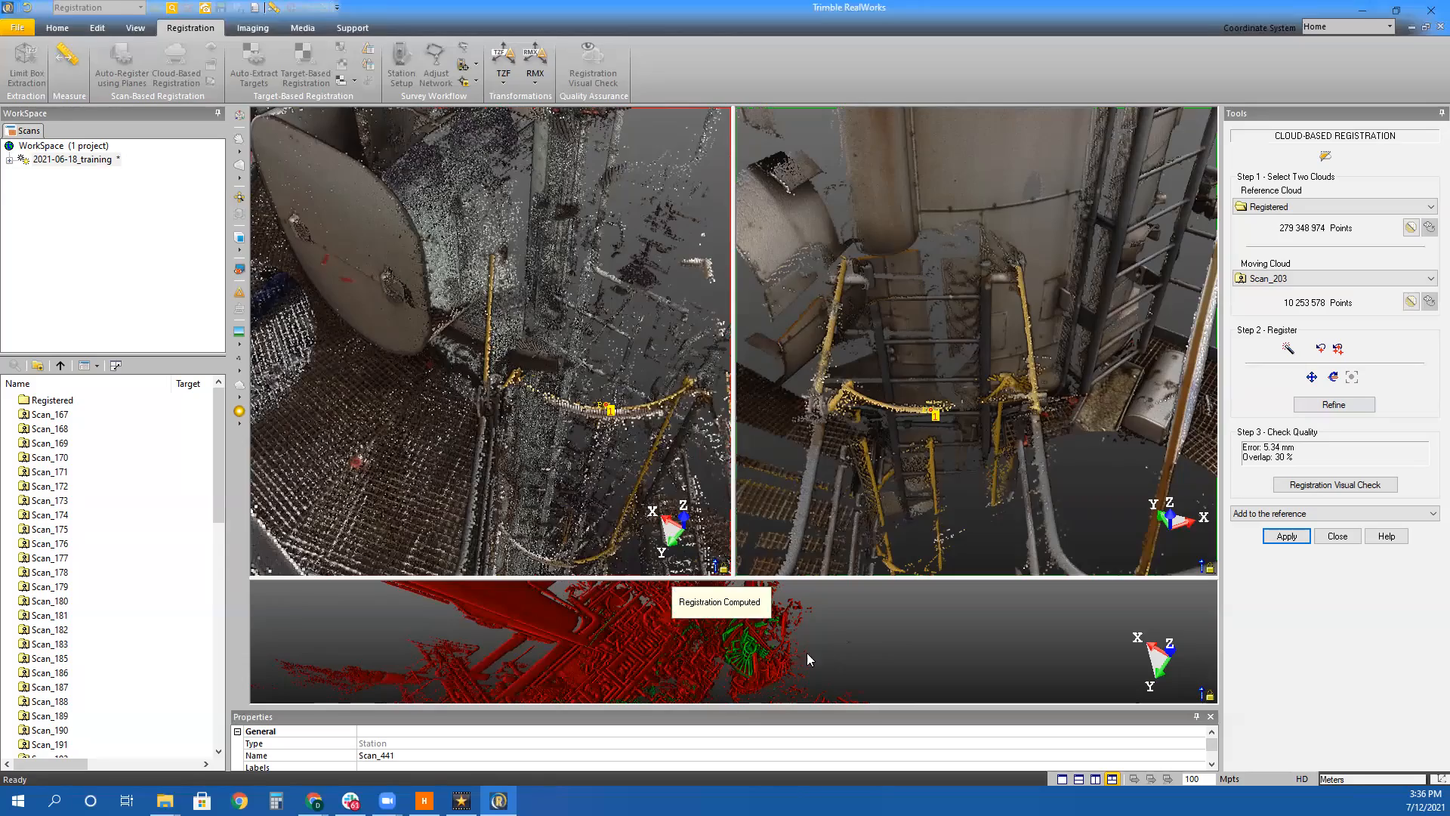
left_click(759, 660)
scroll(829, 541, "up", 3)
mouse_move(738, 582)
left_mouse_down()
mouse_move(861, 518)
mouse_move(929, 524)
mouse_move(731, 562)
left_mouse_up()
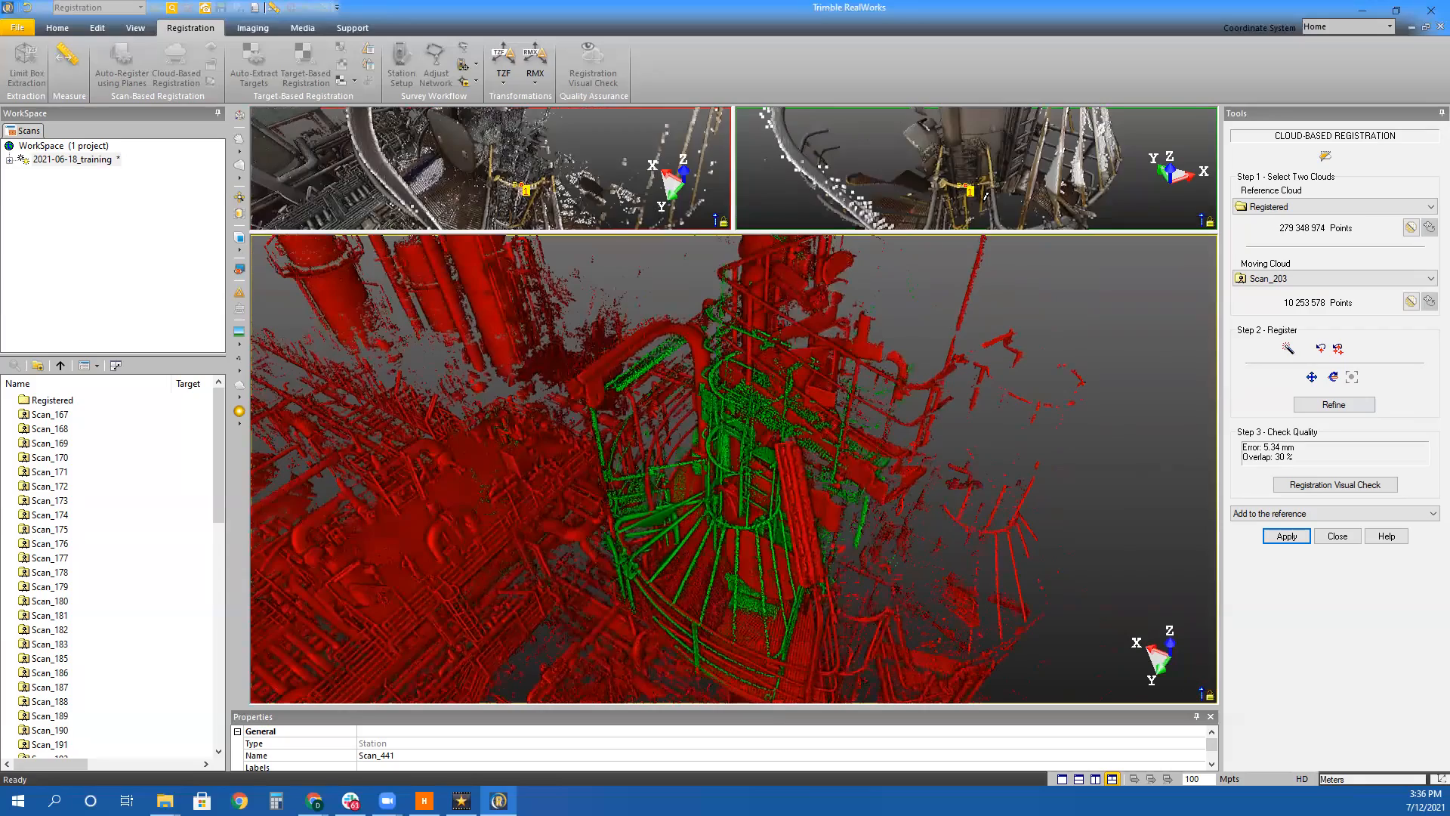
Pair a second point on the tower platform below the yellow barrier in Registered and Scan_203, and check the overlay
left_click(986, 195)
left_click_drag(574, 423, 521, 423)
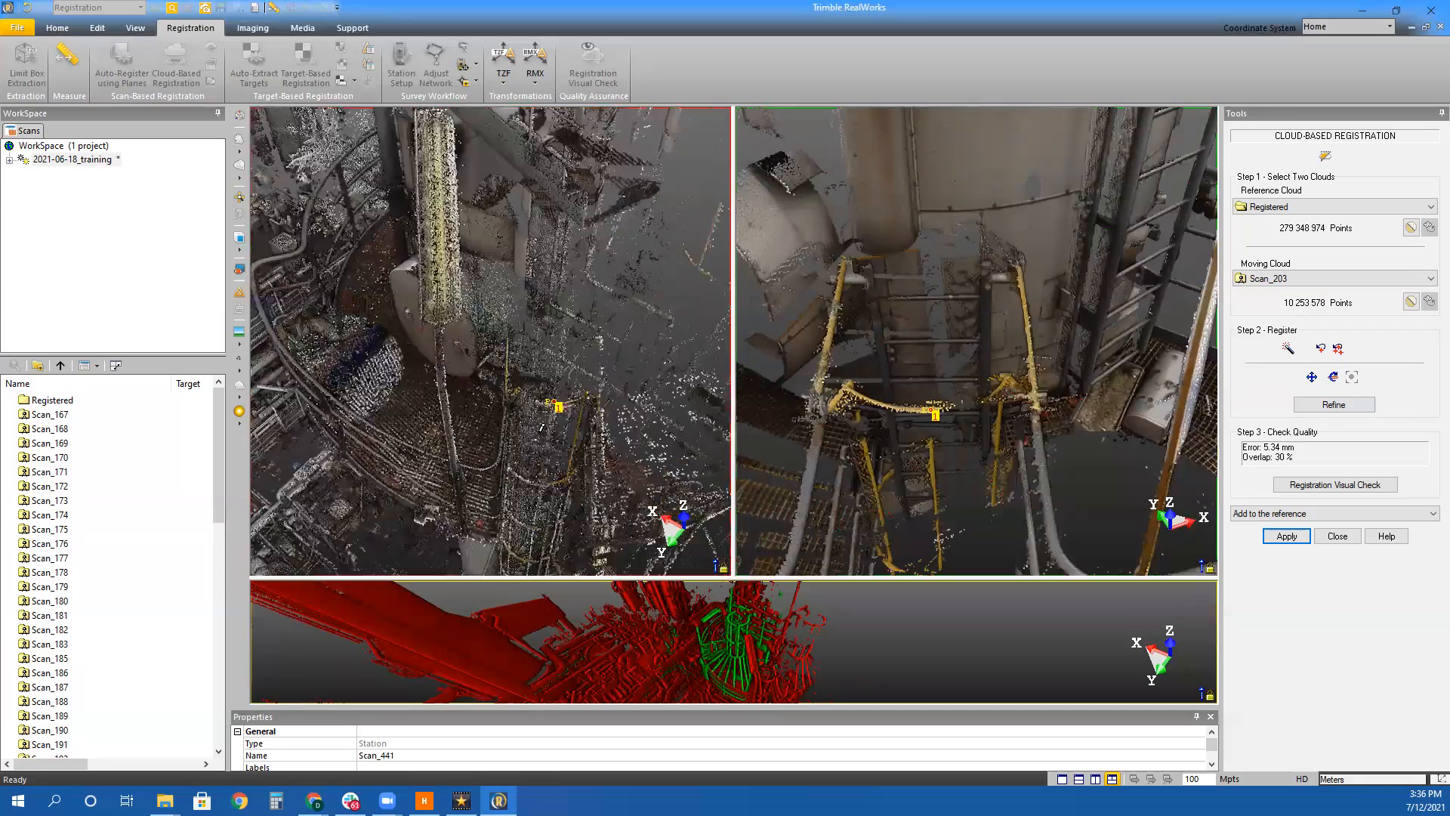
scroll(508, 512, "up", 3)
left_click(508, 511)
scroll(922, 509, "up", 3)
left_click(922, 509)
left_click(680, 604)
left_click_drag(680, 605, 889, 653)
scroll(523, 583, "down", 4)
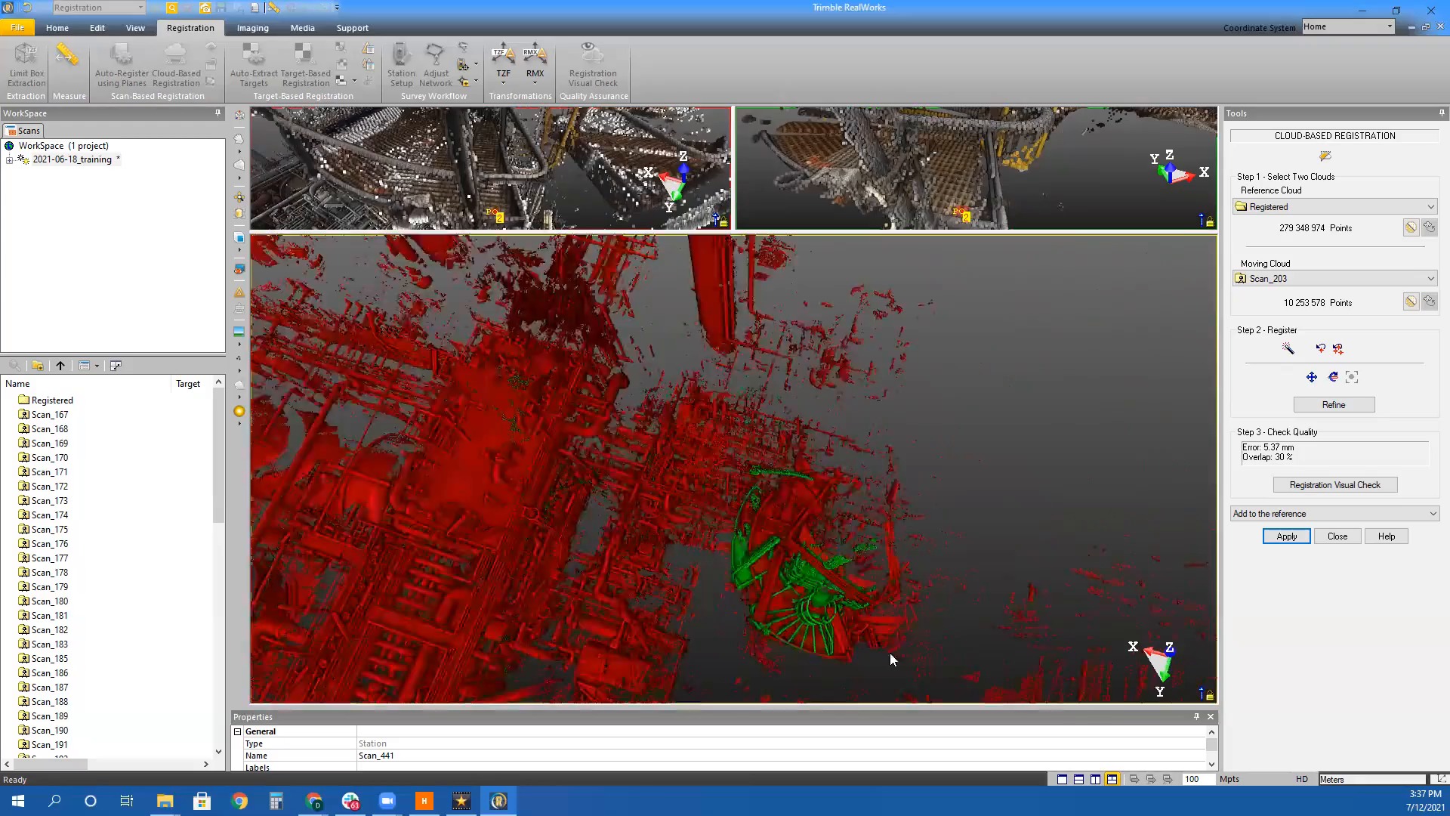
Replace the last Scan_203 point pair with one on the red-marked spot of the platform grating, and check the overlay
scroll(890, 653, "up", 2)
left_click(1332, 376)
left_click(1312, 376)
scroll(575, 504, "down", 3)
left_click(1322, 348)
scroll(767, 501, "down", 3)
left_click_drag(768, 587, 768, 502)
scroll(768, 501, "up", 5)
middle_click_drag(768, 502, 793, 586)
left_click_drag(793, 587, 793, 642)
mouse_move(793, 231)
left_mouse_down()
mouse_move(793, 577)
mouse_move(794, 231)
left_mouse_up()
scroll(1029, 320, "up", 5)
scroll(567, 388, "up", 4)
left_click(567, 389)
left_click(1020, 321)
scroll(794, 541, "down", 5)
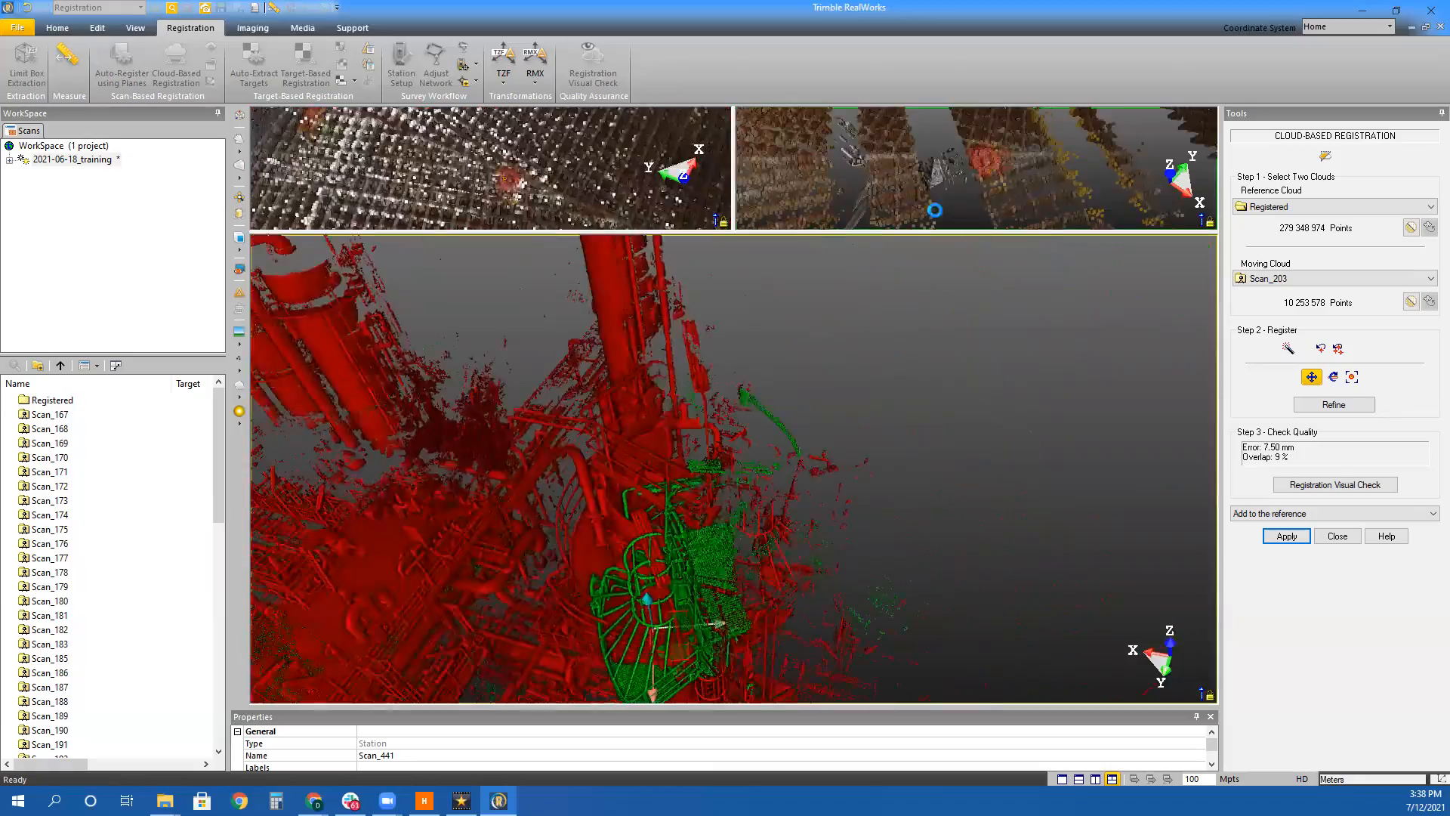
Undo the grating point pair and adjust Scan_203 against the Registered tower with interactive rotation and pan
left_click(1321, 348)
middle_click_drag(794, 541, 735, 512)
scroll(735, 511, "up", 5)
left_click(1332, 376)
left_click(1311, 376)
left_click_drag(849, 636, 809, 447)
scroll(589, 576, "down", 4)
scroll(761, 324, "up", 5)
left_click(1333, 376)
middle_click_drag(920, 472, 615, 615)
left_click_drag(615, 615, 586, 291)
left_click(1311, 377)
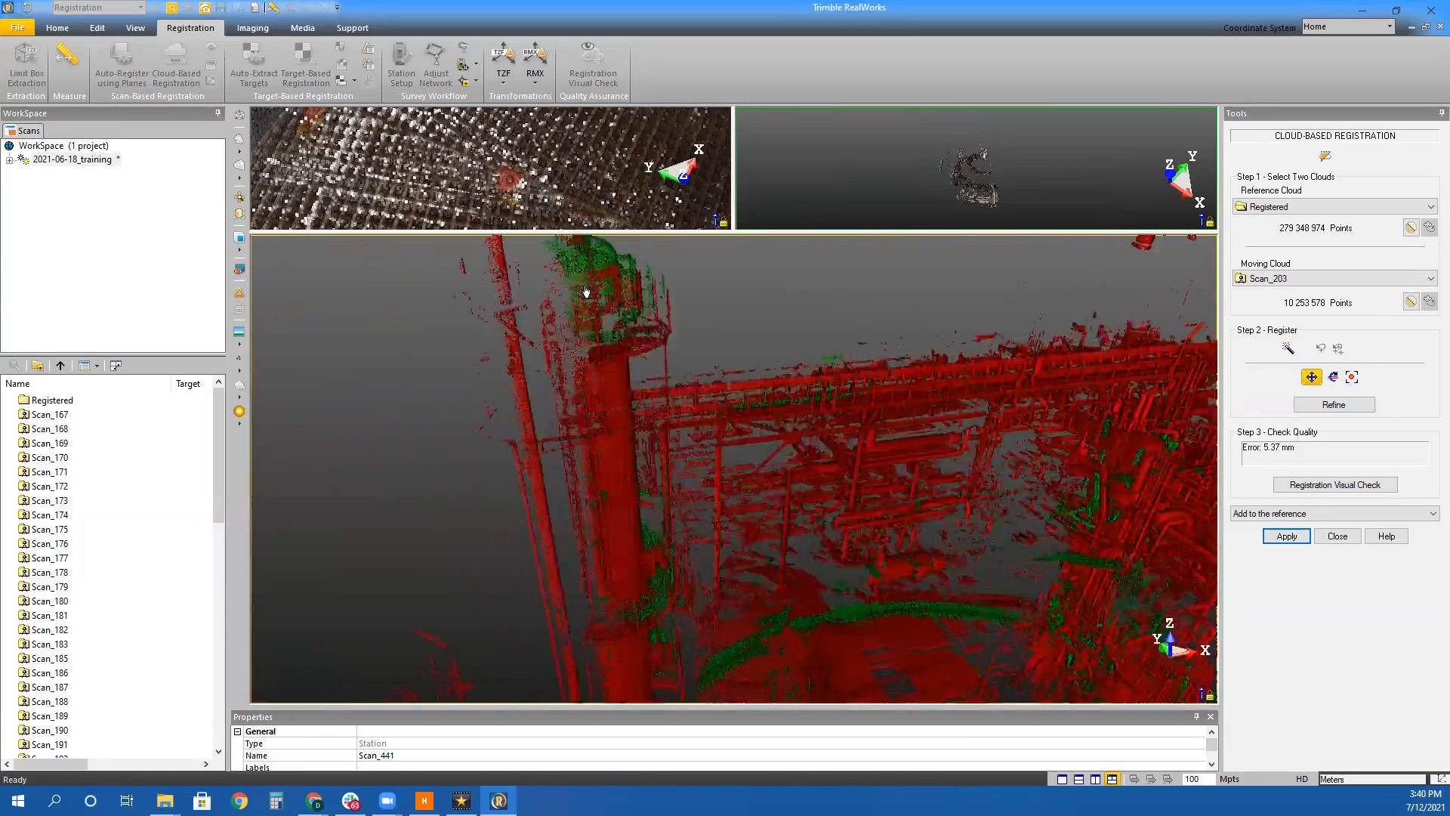
Apply the Scan_203 registration with the Do not create group option
middle_click_drag(587, 292, 728, 518)
left_click_drag(728, 518, 821, 676)
left_click(1298, 513)
left_click(1295, 531)
left_click(1287, 535)
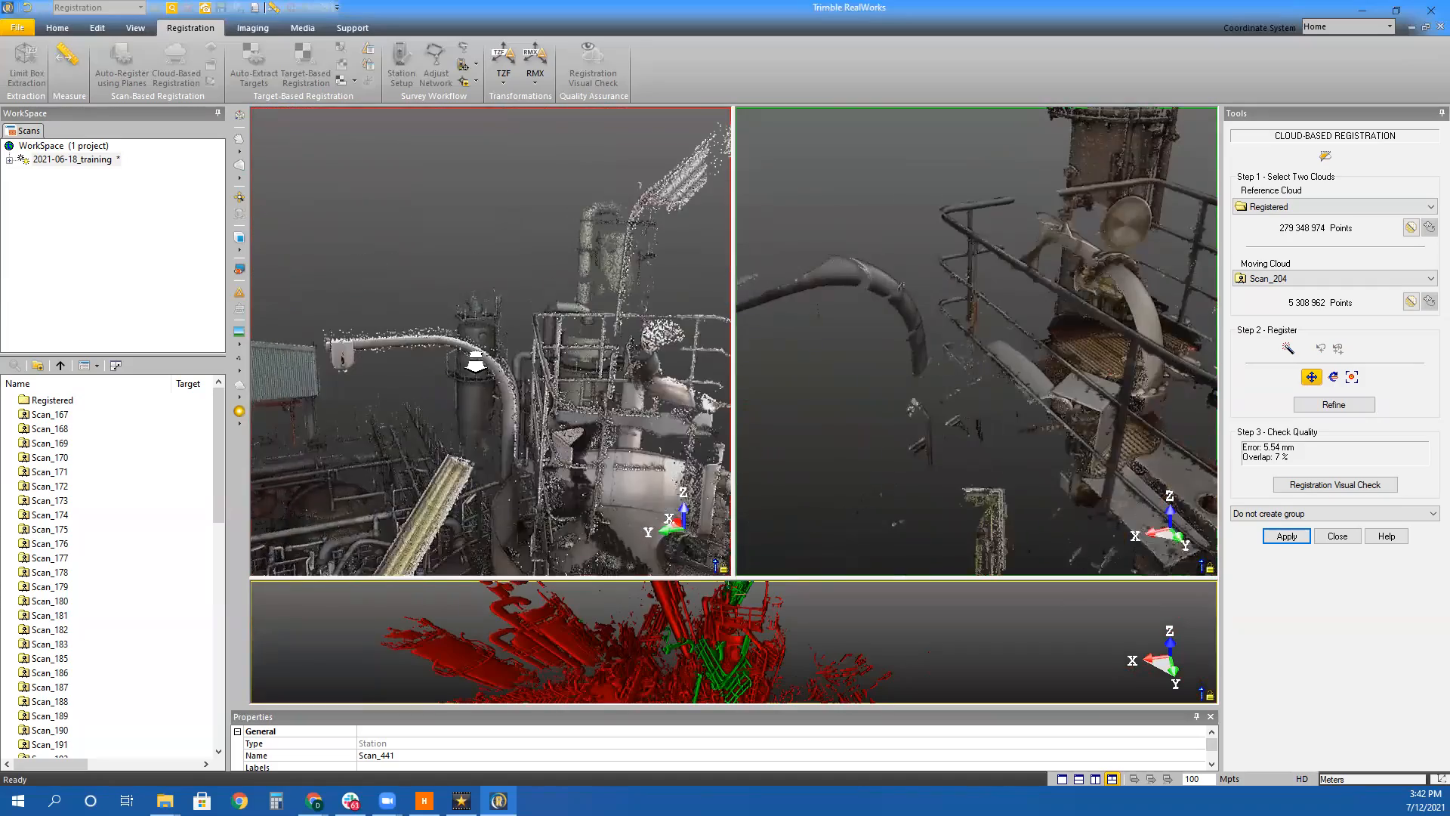
Try to pair a point on the curved overhead pipe in Registered and Scan_204
scroll(474, 359, "up", 3)
left_click(939, 325)
left_click(362, 346)
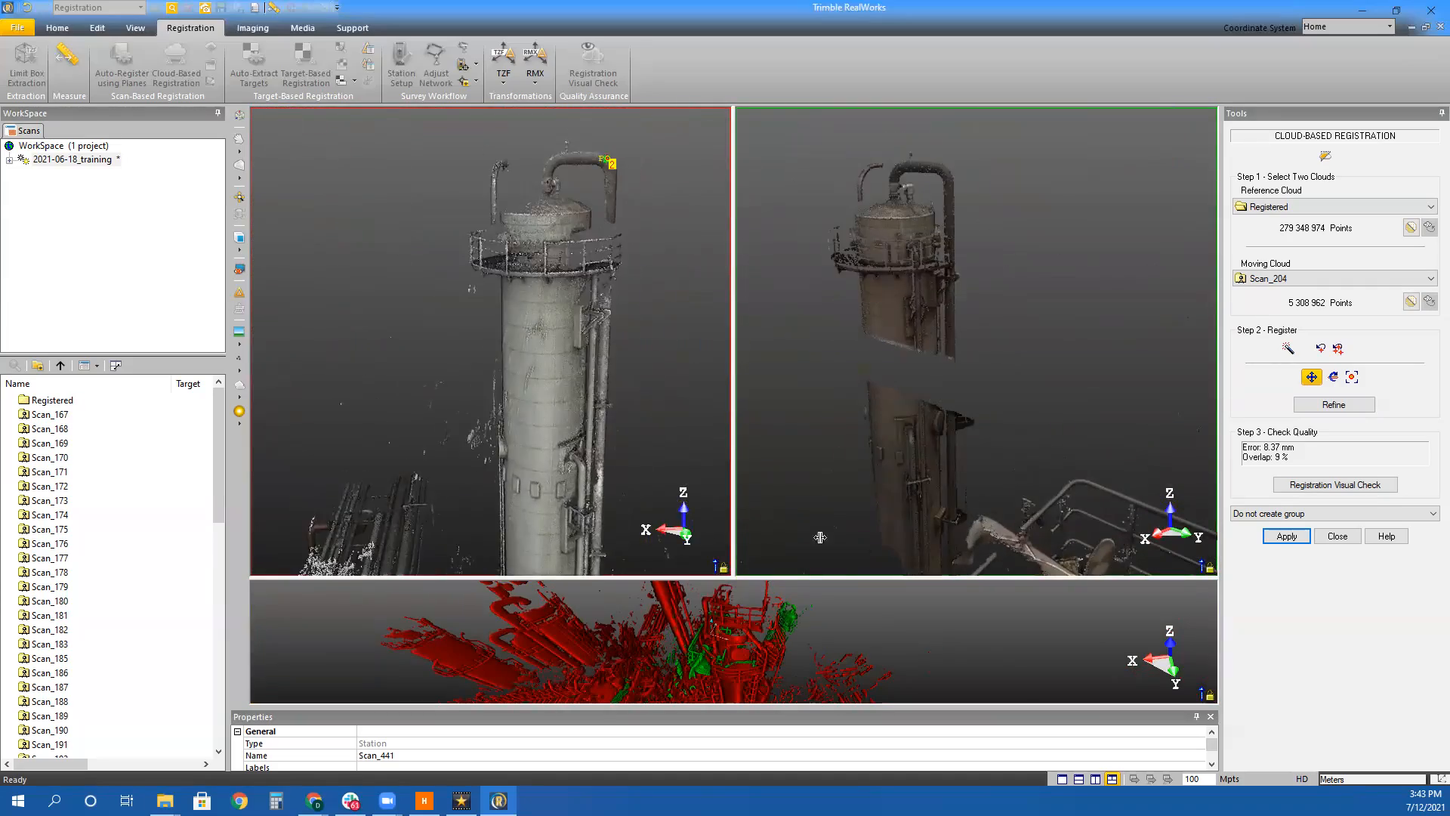
Set Scan_205 as the moving cloud and compare its pipe racks and structures with Registered to find a matching area
left_click(1315, 279)
left_click(1284, 293)
scroll(900, 349, "up", 5)
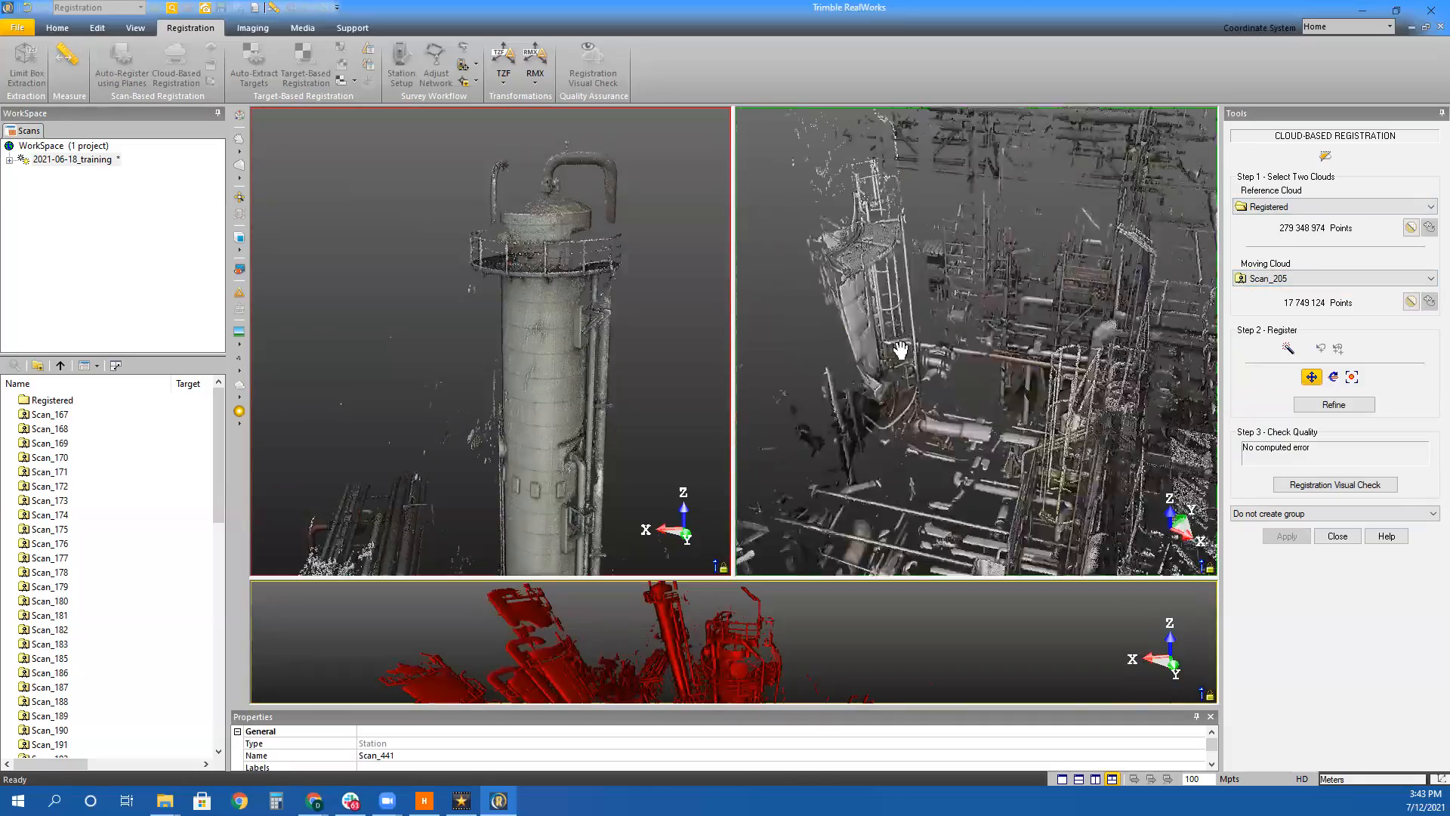
left_click_drag(900, 350, 791, 385)
left_click_drag(570, 386, 589, 456)
middle_click_drag(589, 457, 515, 388)
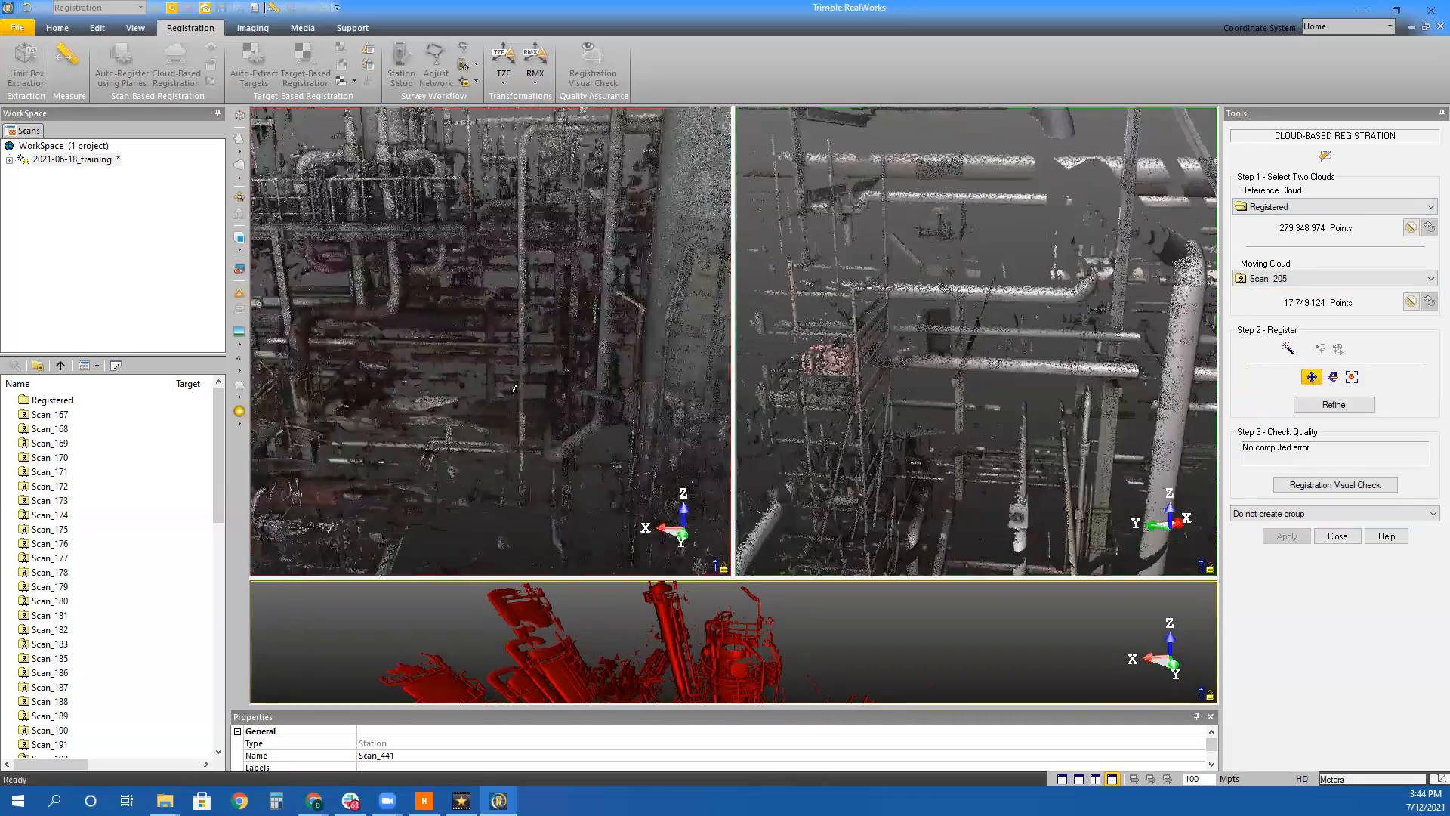
scroll(874, 443, "down", 5)
left_click_drag(974, 340, 874, 443)
left_click_drag(454, 483, 611, 460)
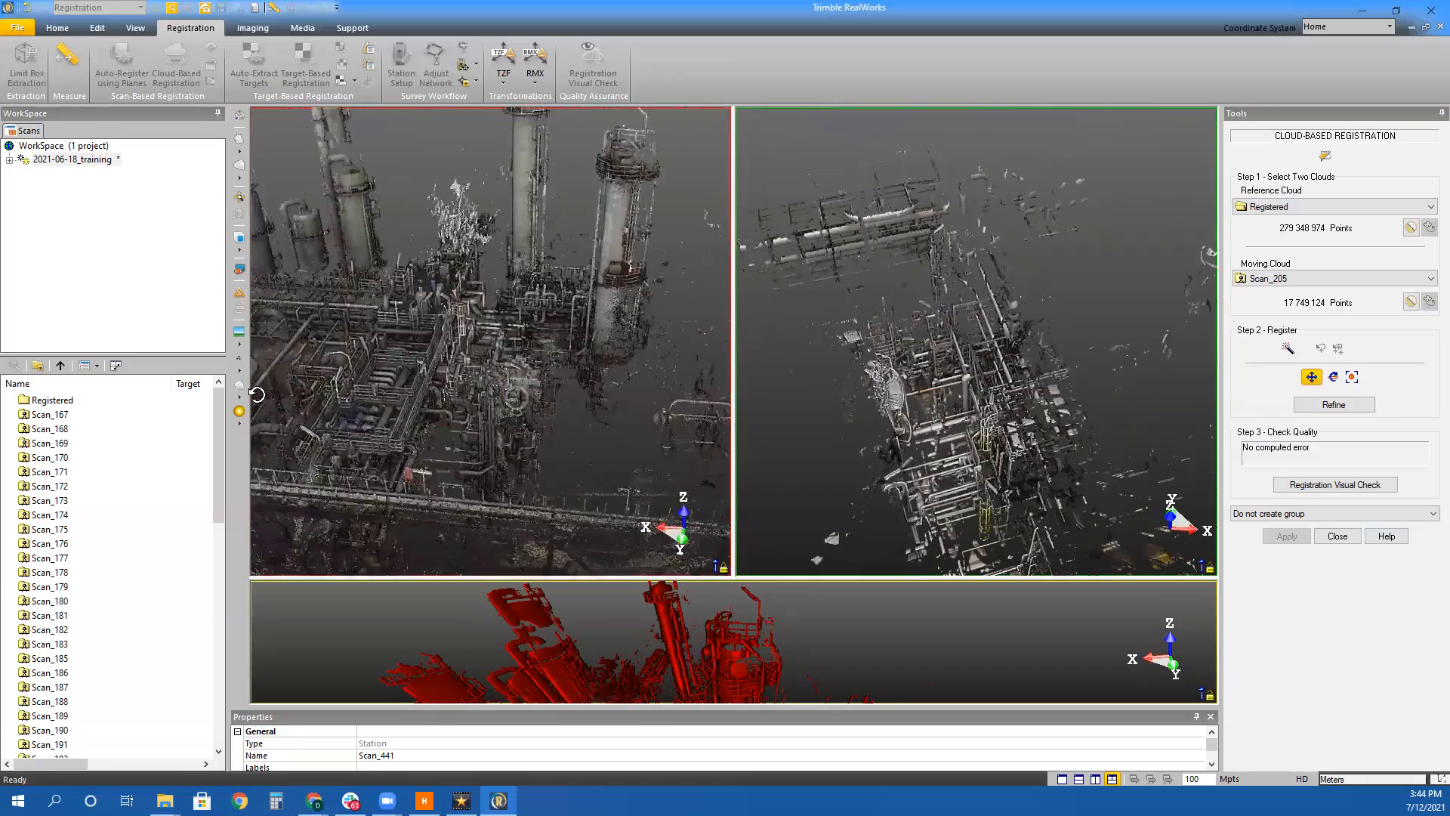
scroll(378, 368, "up", 3)
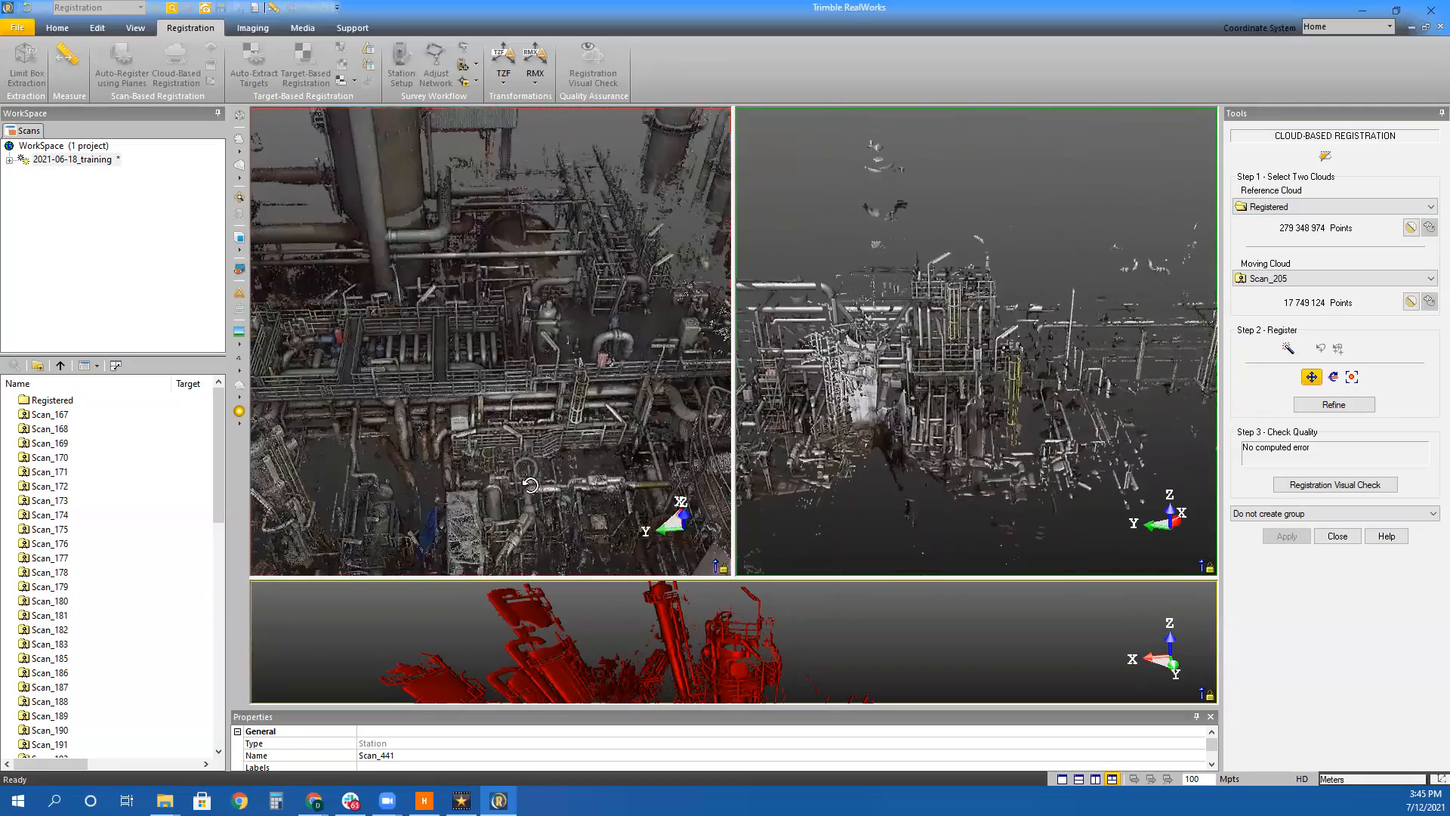
left_click_drag(1002, 437, 1025, 461)
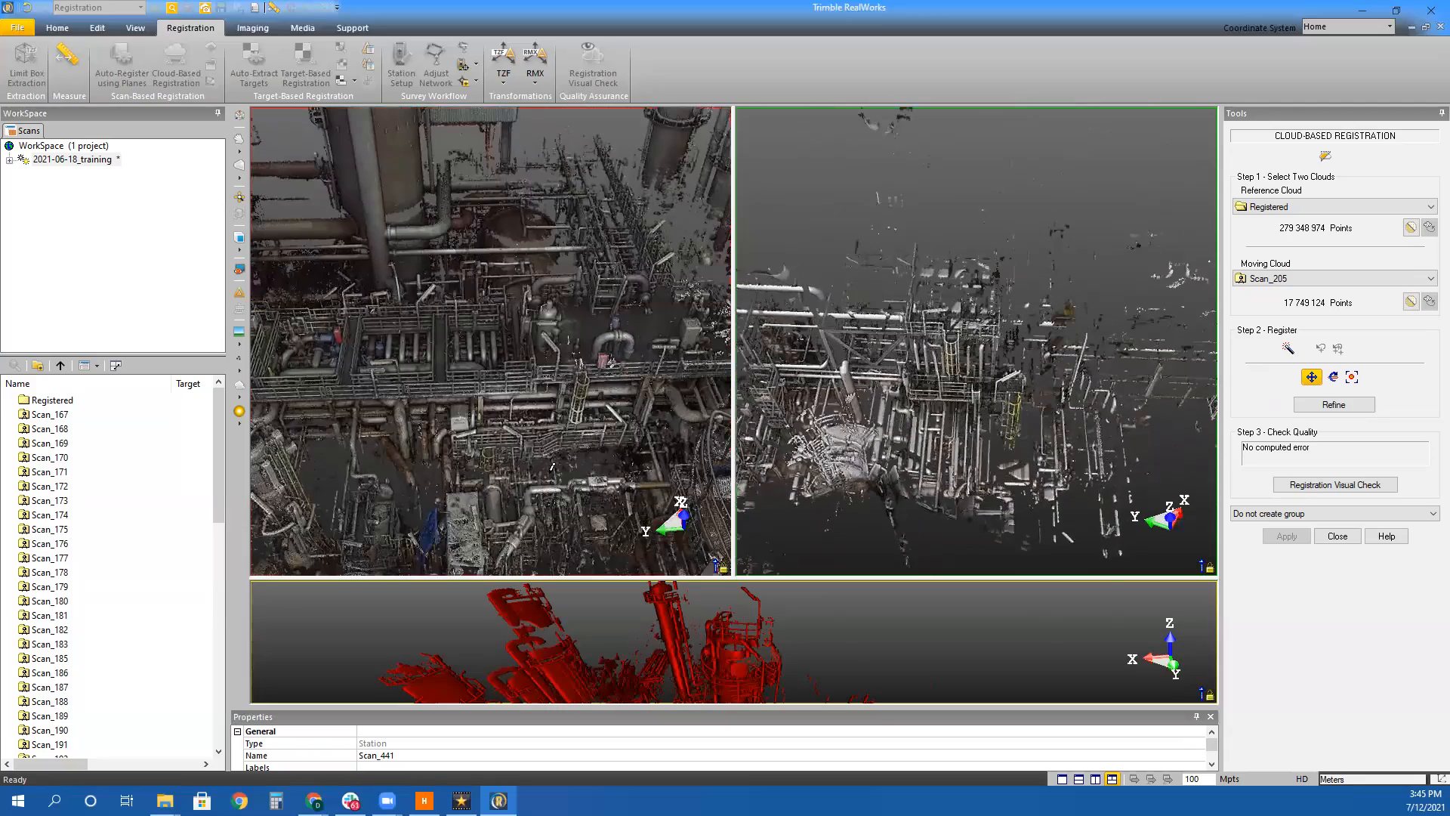
left_click_drag(552, 467, 541, 480)
left_click_drag(711, 469, 442, 467)
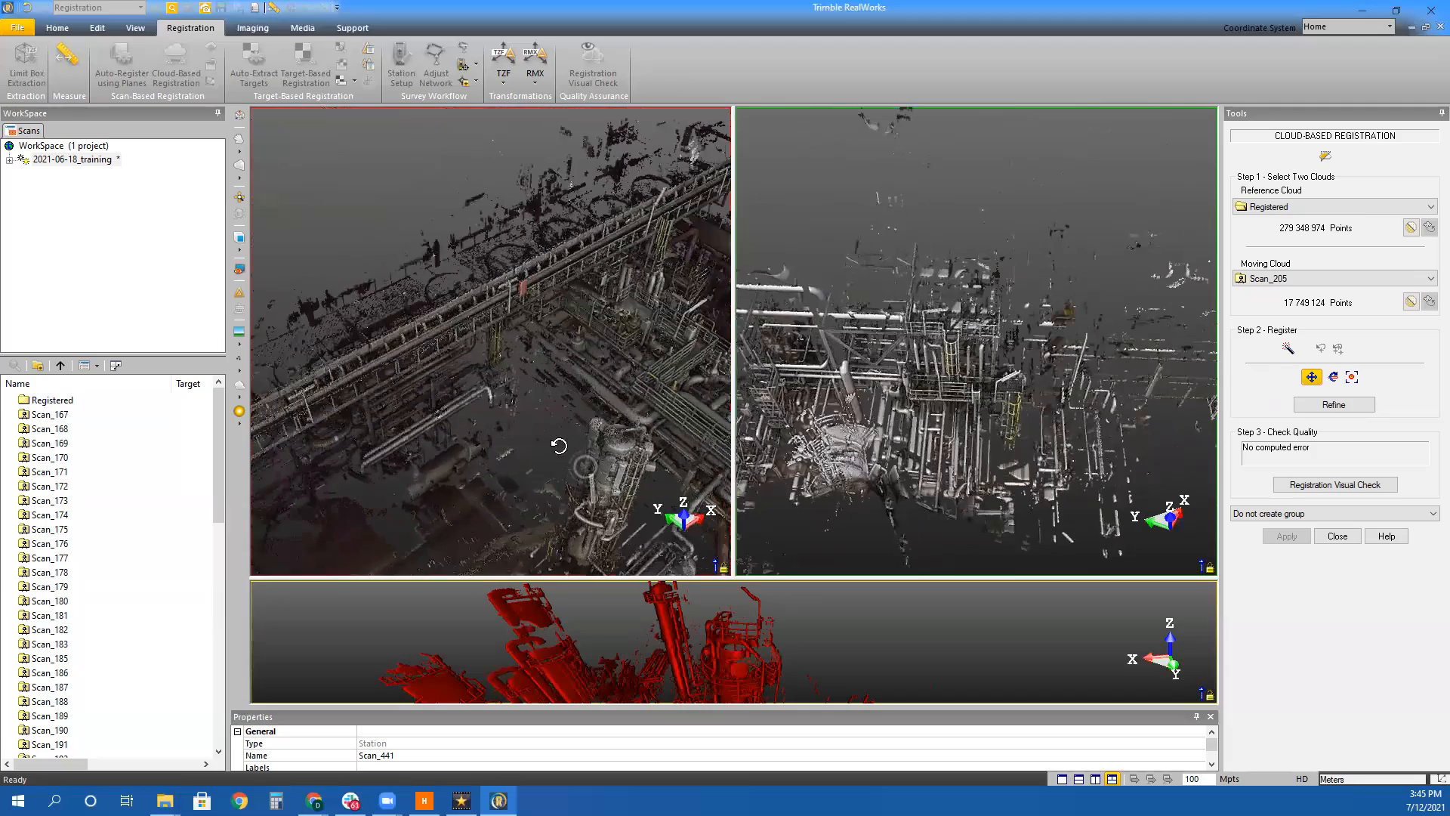
left_click_drag(648, 425, 625, 390)
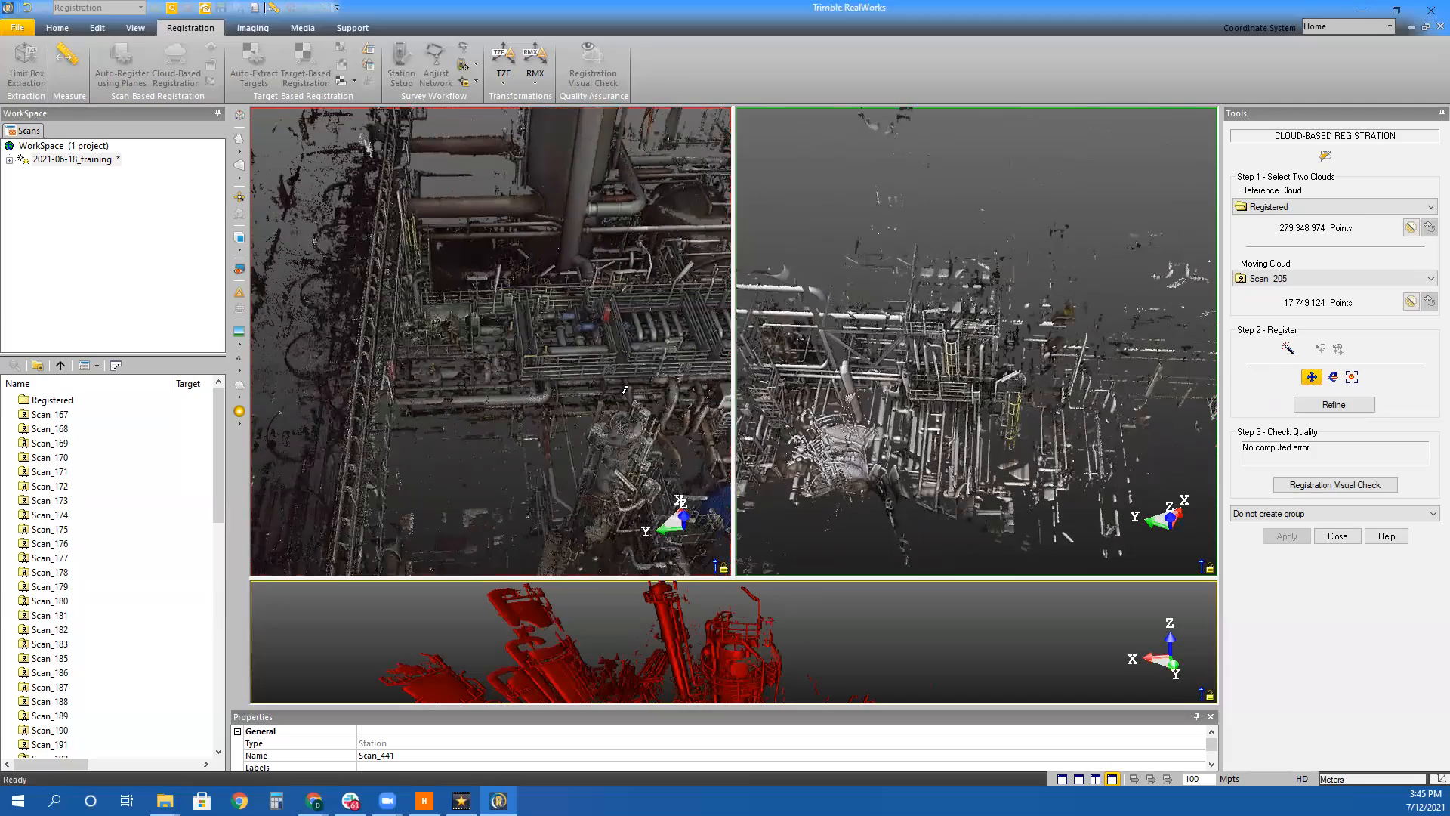
middle_click_drag(593, 287, 330, 459)
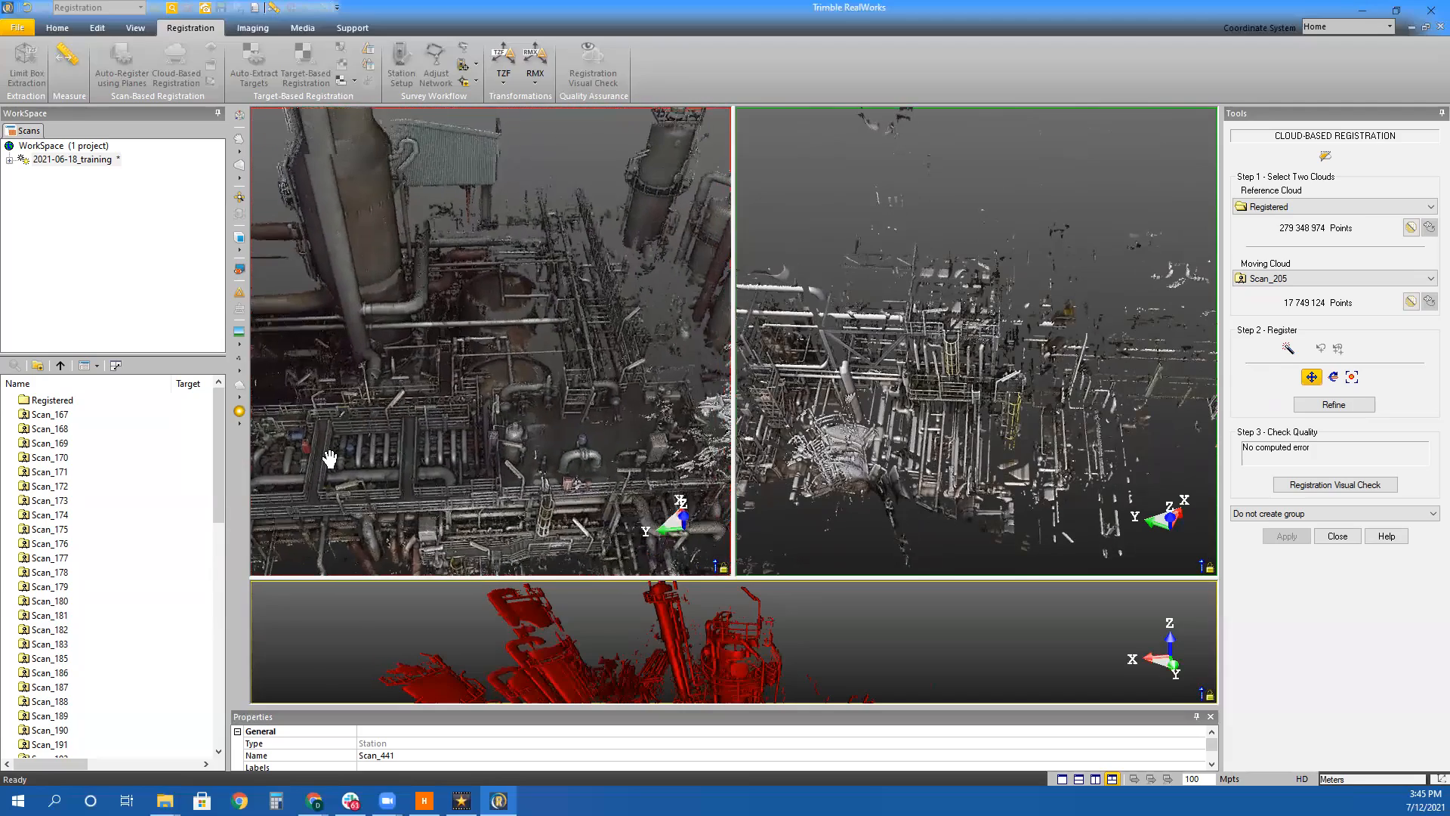
left_click_drag(590, 445, 542, 415)
scroll(589, 429, "up", 5)
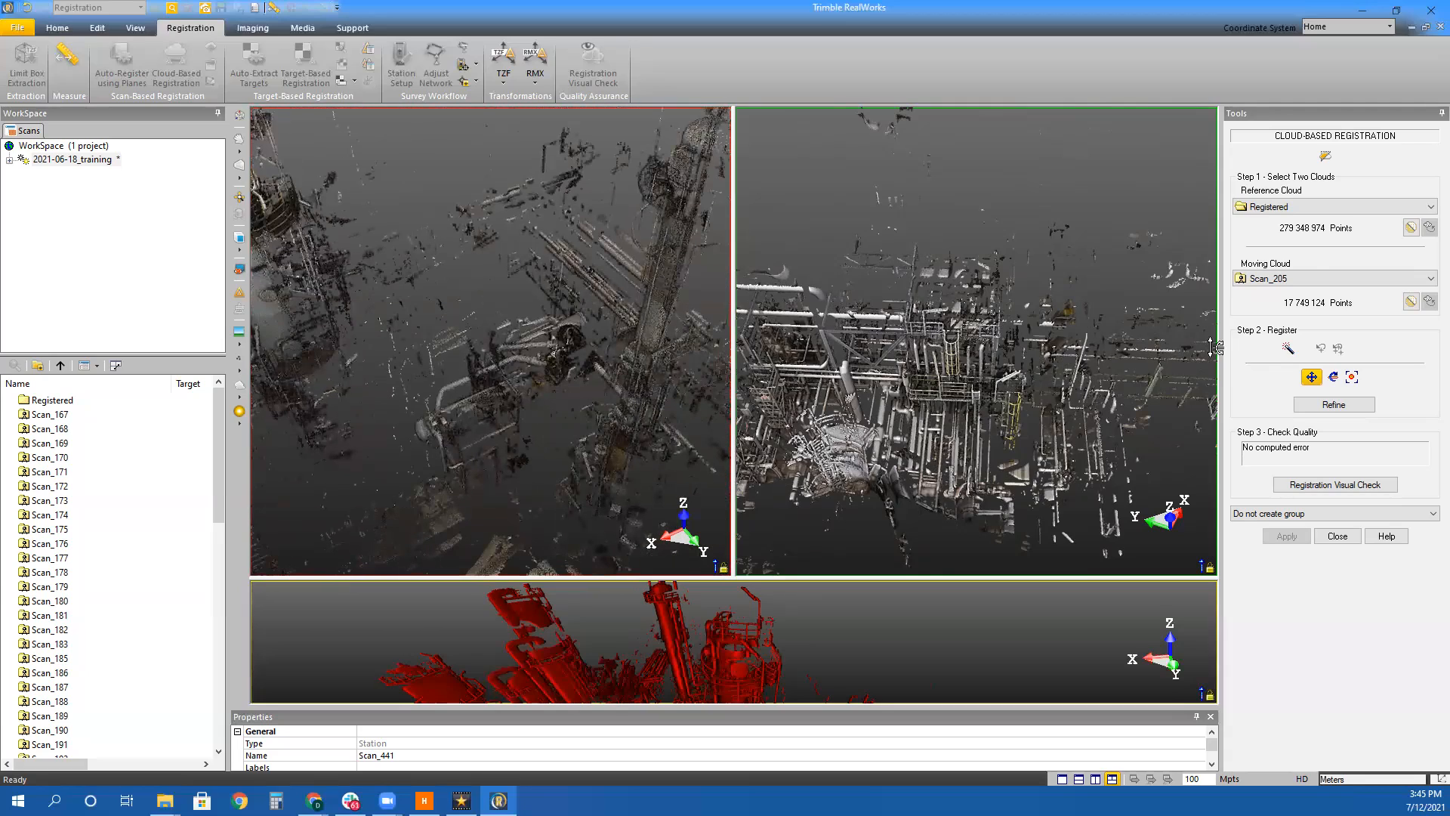
Set Scan_206 as the moving cloud and Scan_205 as the reference cloud
left_click(1315, 280)
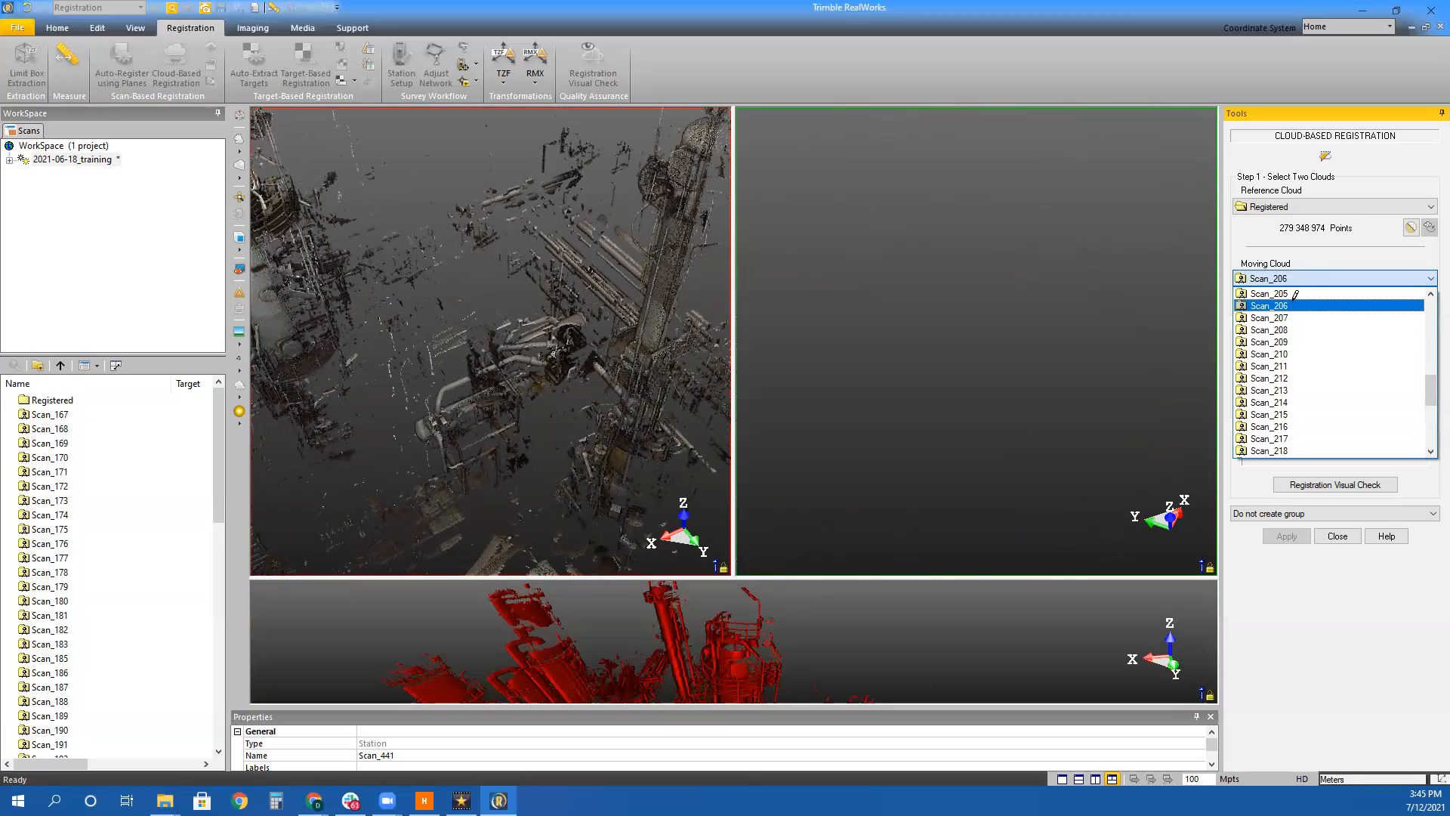
left_click(1294, 301)
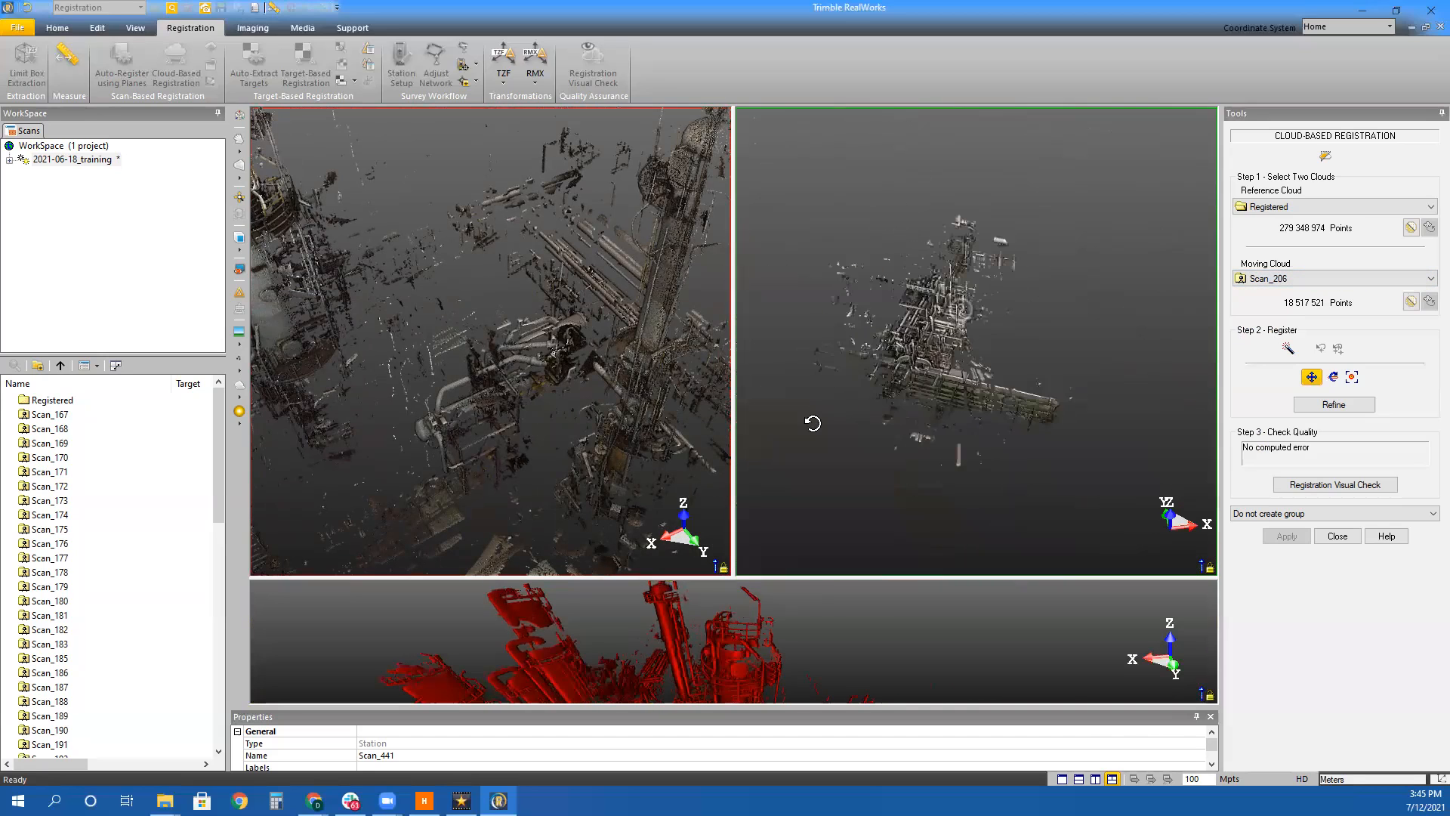
scroll(899, 338, "up", 6)
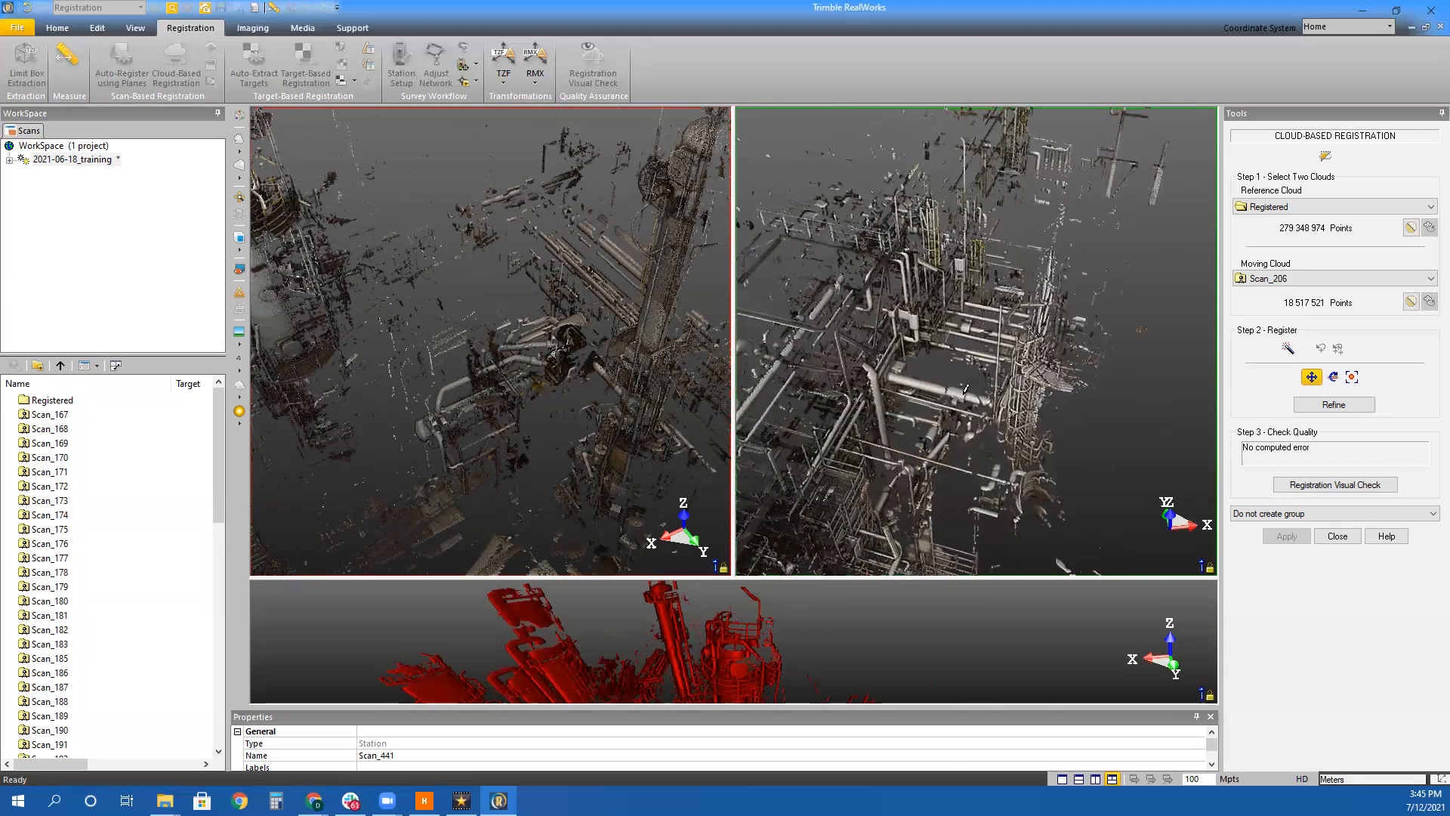
left_click(1323, 208)
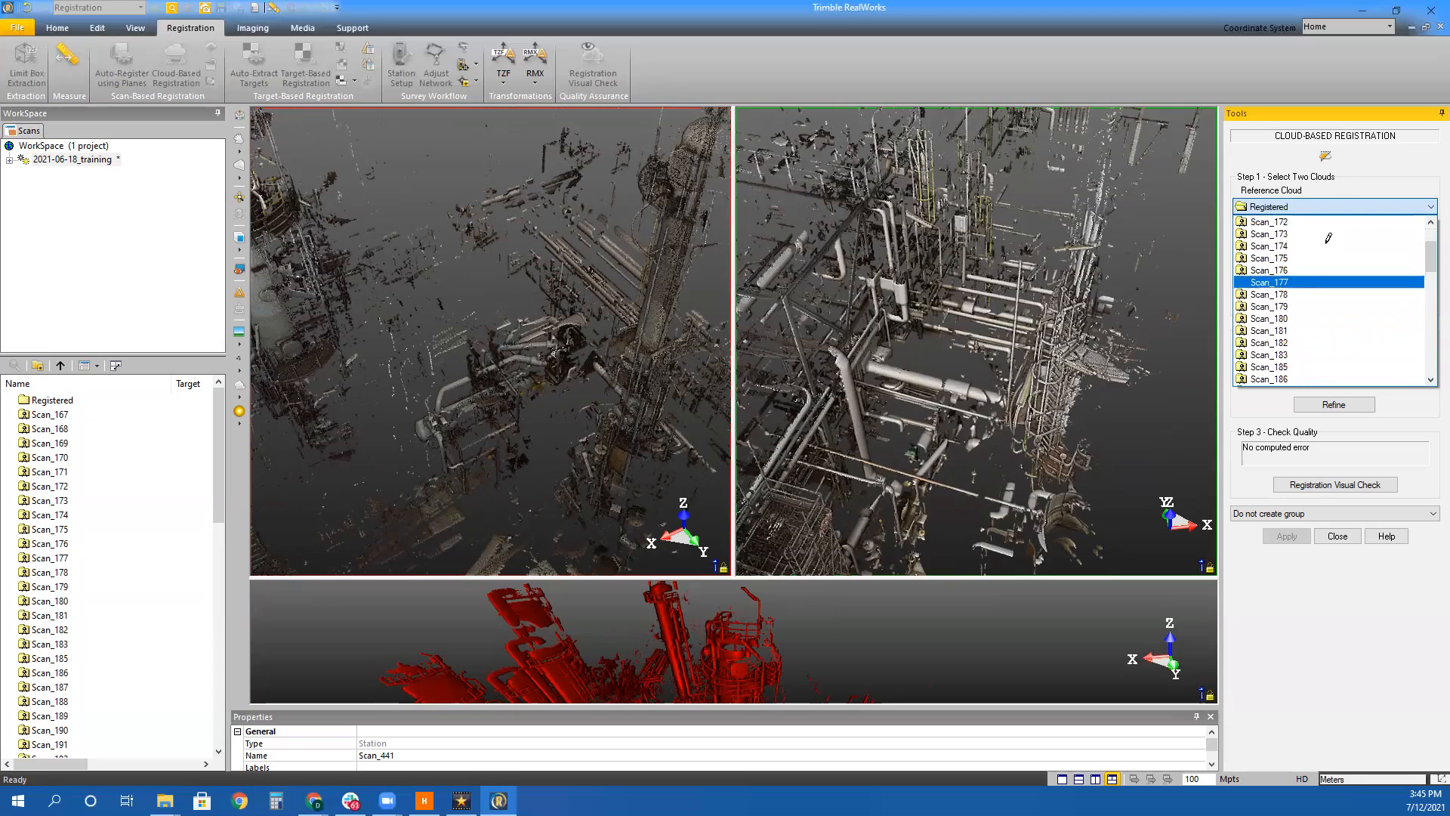
scroll(1321, 308, "down", 2)
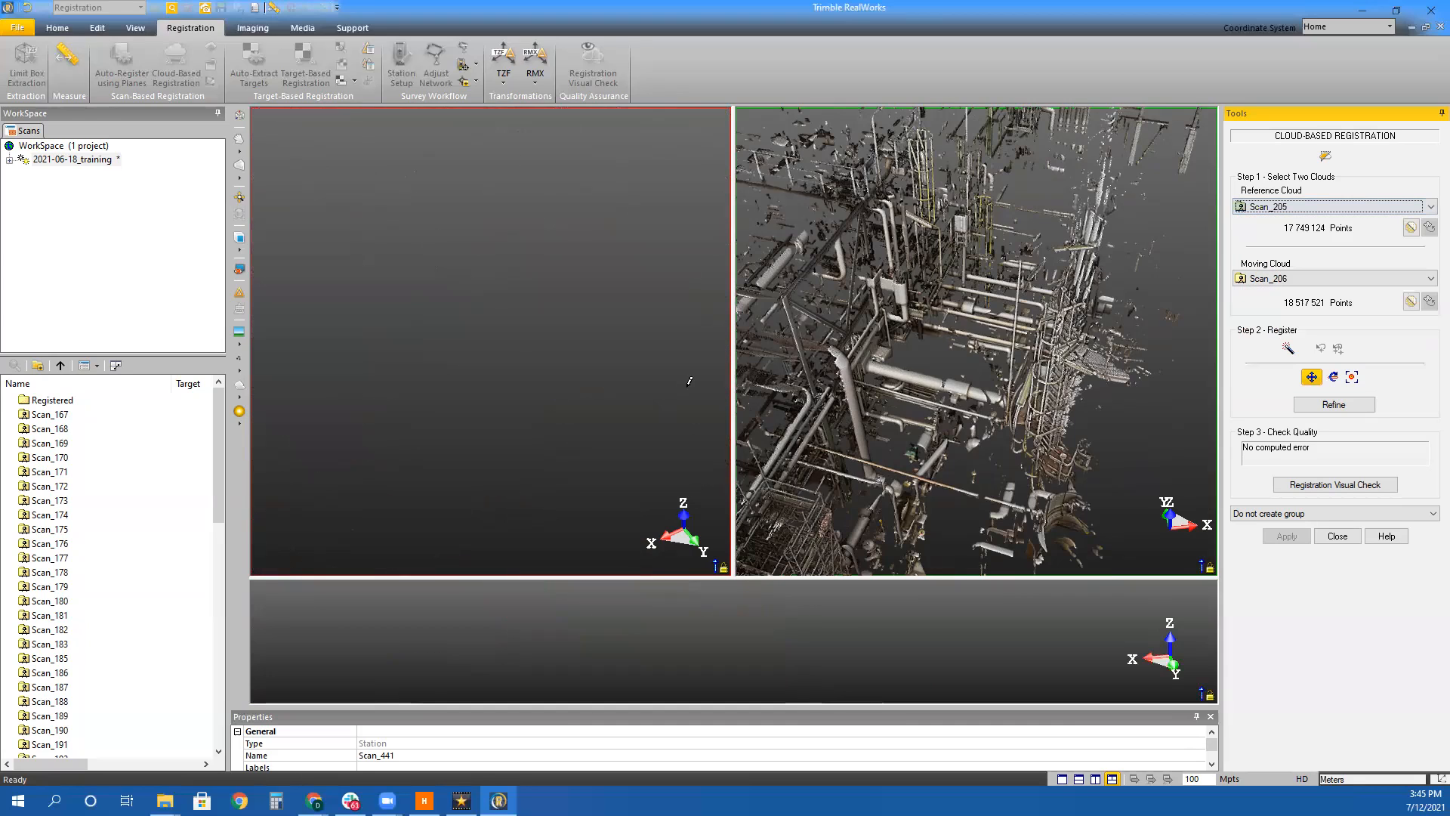
Pair a matching point in the piping of Scan_205 and Scan_206, and refine the alignment
scroll(510, 313, "up", 5)
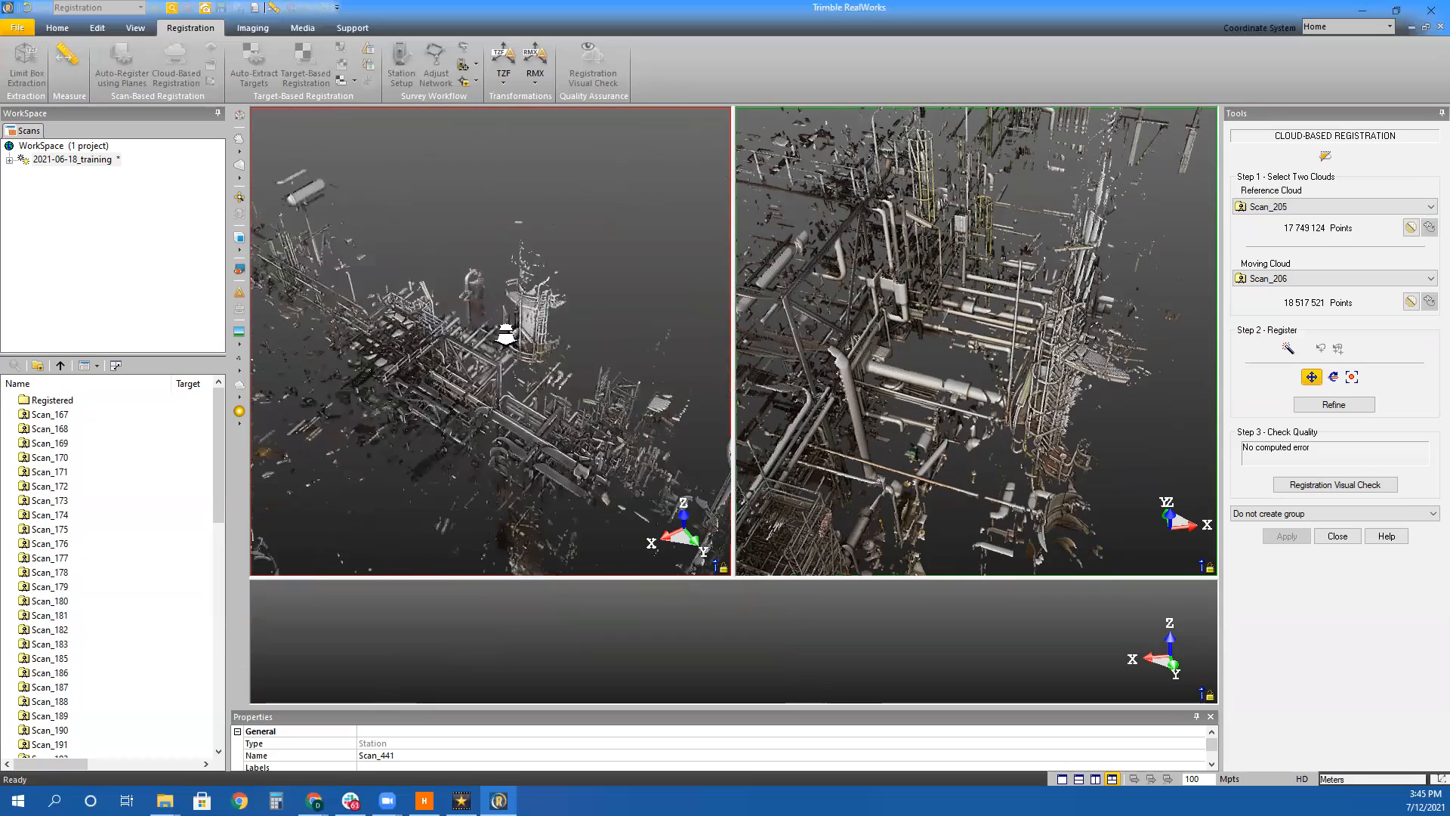
left_click_drag(483, 390, 528, 327)
scroll(562, 379, "up", 3)
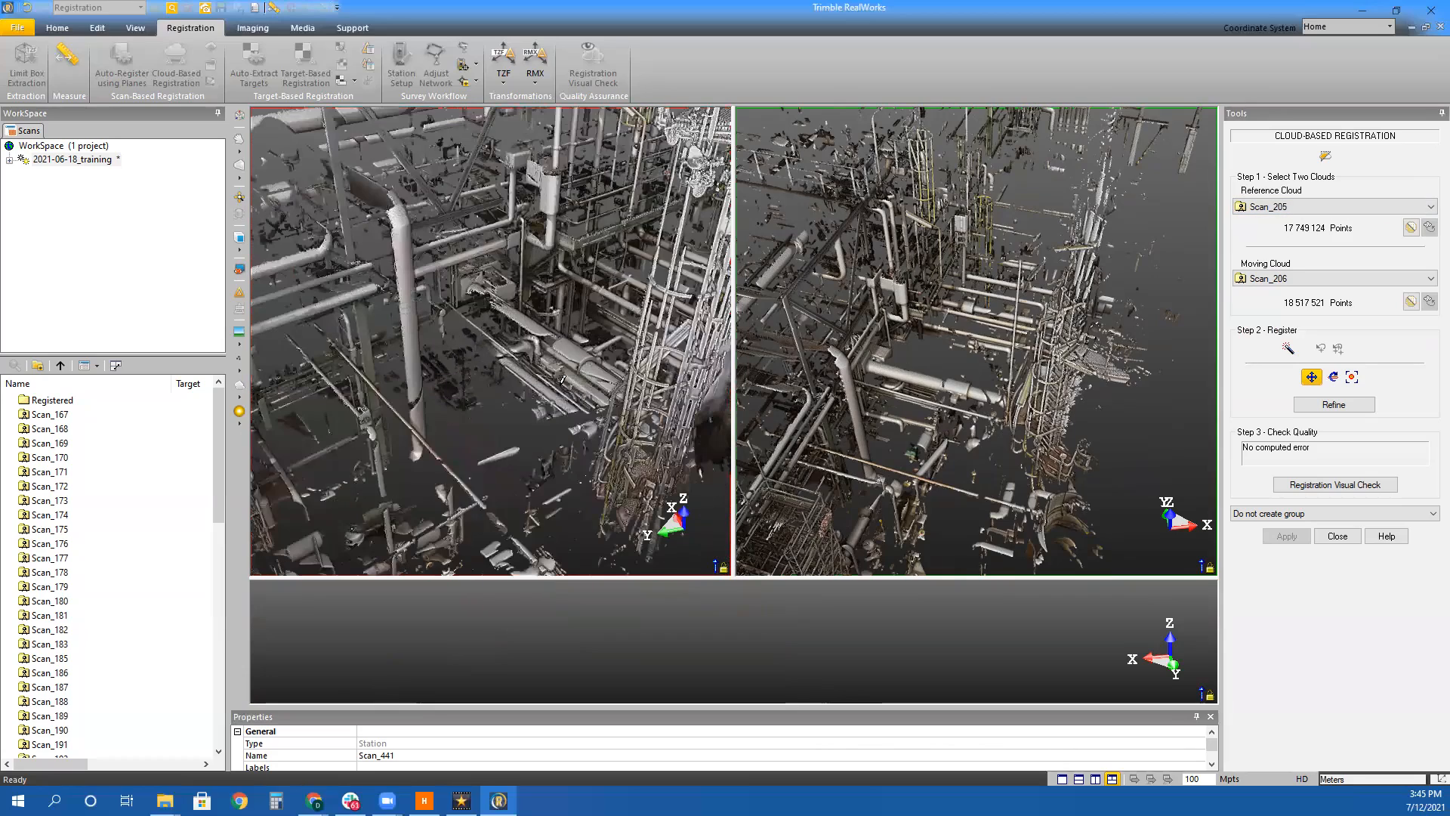
scroll(892, 293, "up", 5)
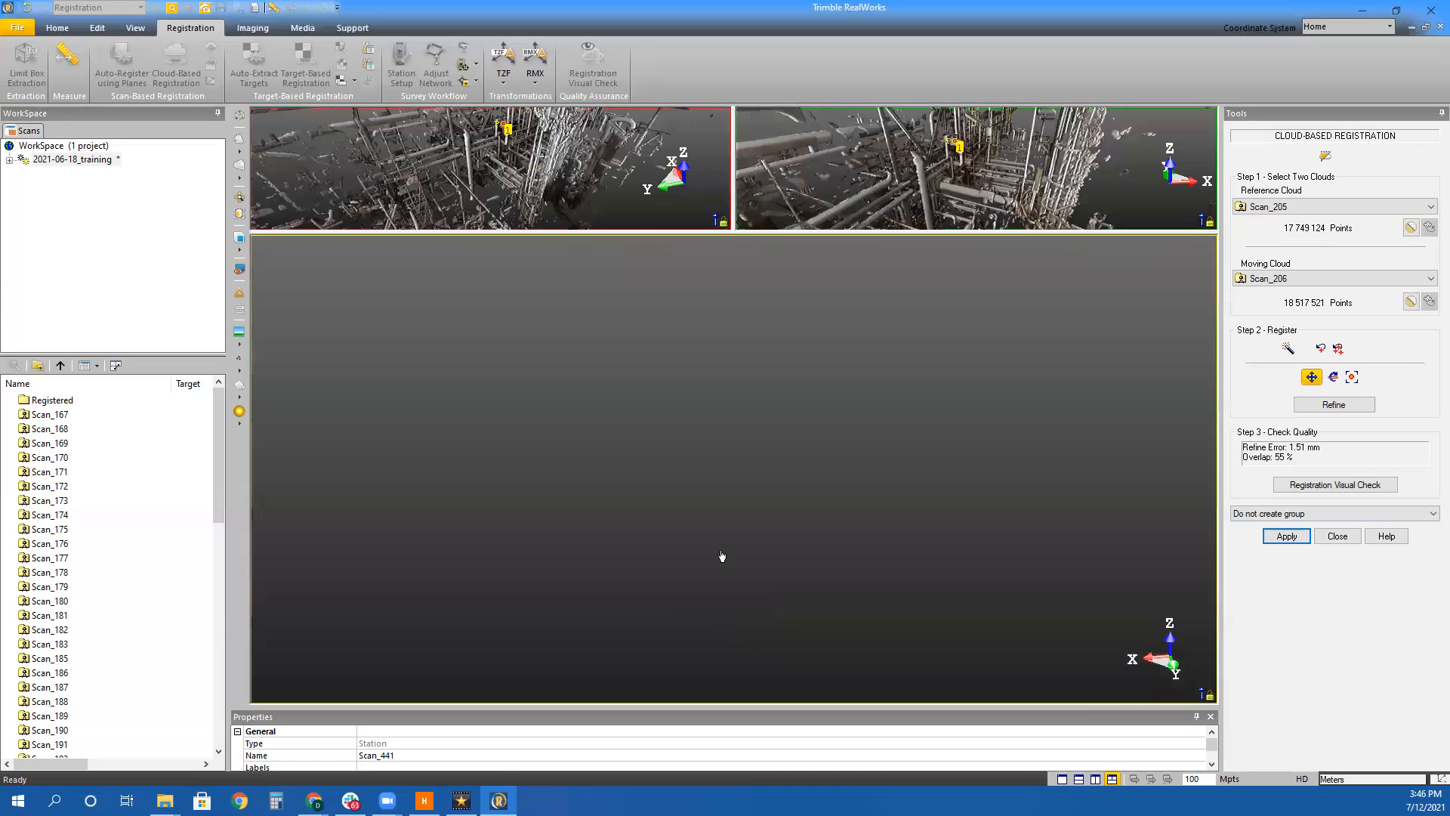
Check the Scan_206 overlay on Scan_205 around the pipework, and apply the registration without creating a group
right_click(720, 549)
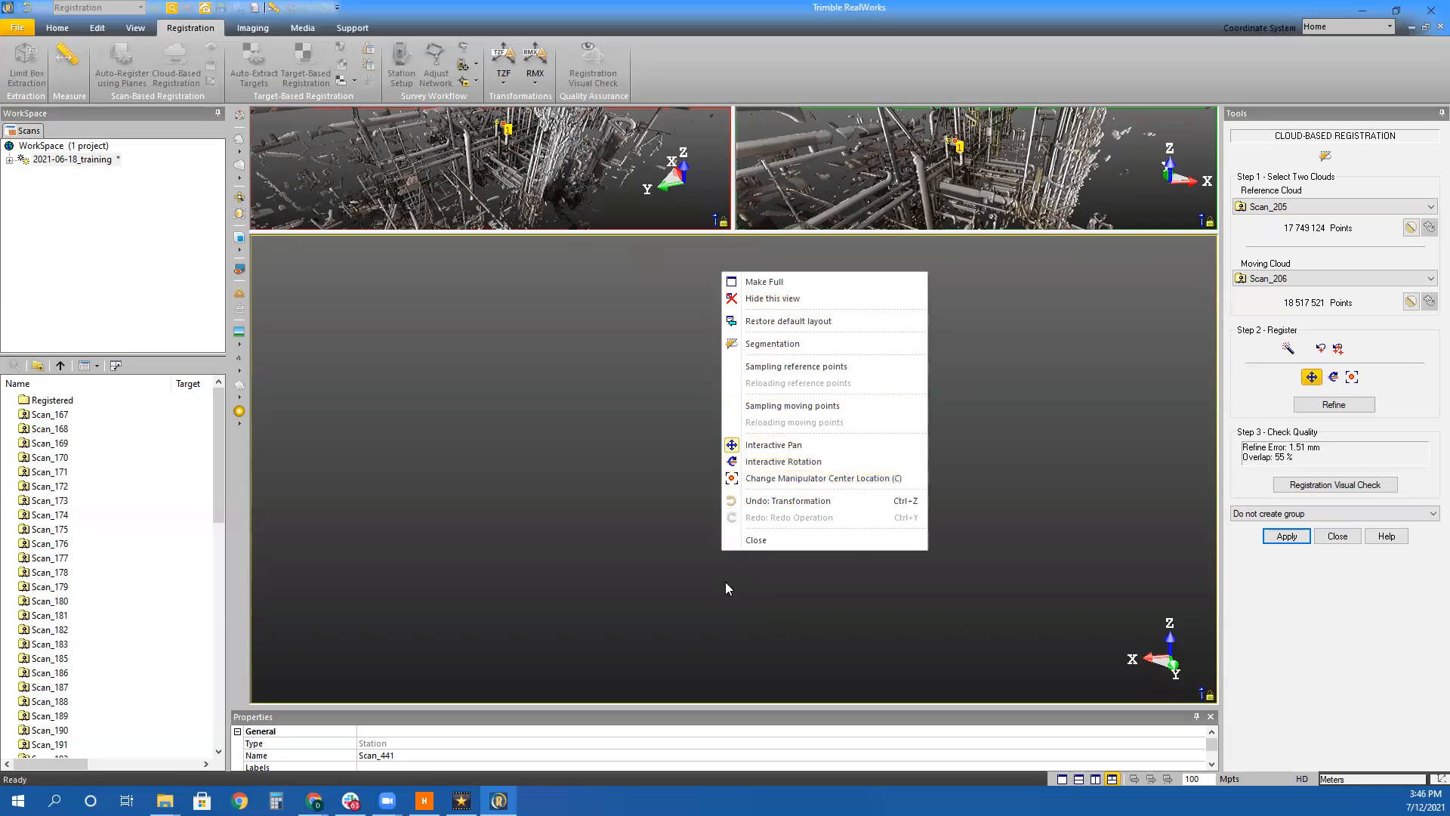
left_click(698, 625)
left_click_drag(696, 628, 828, 503)
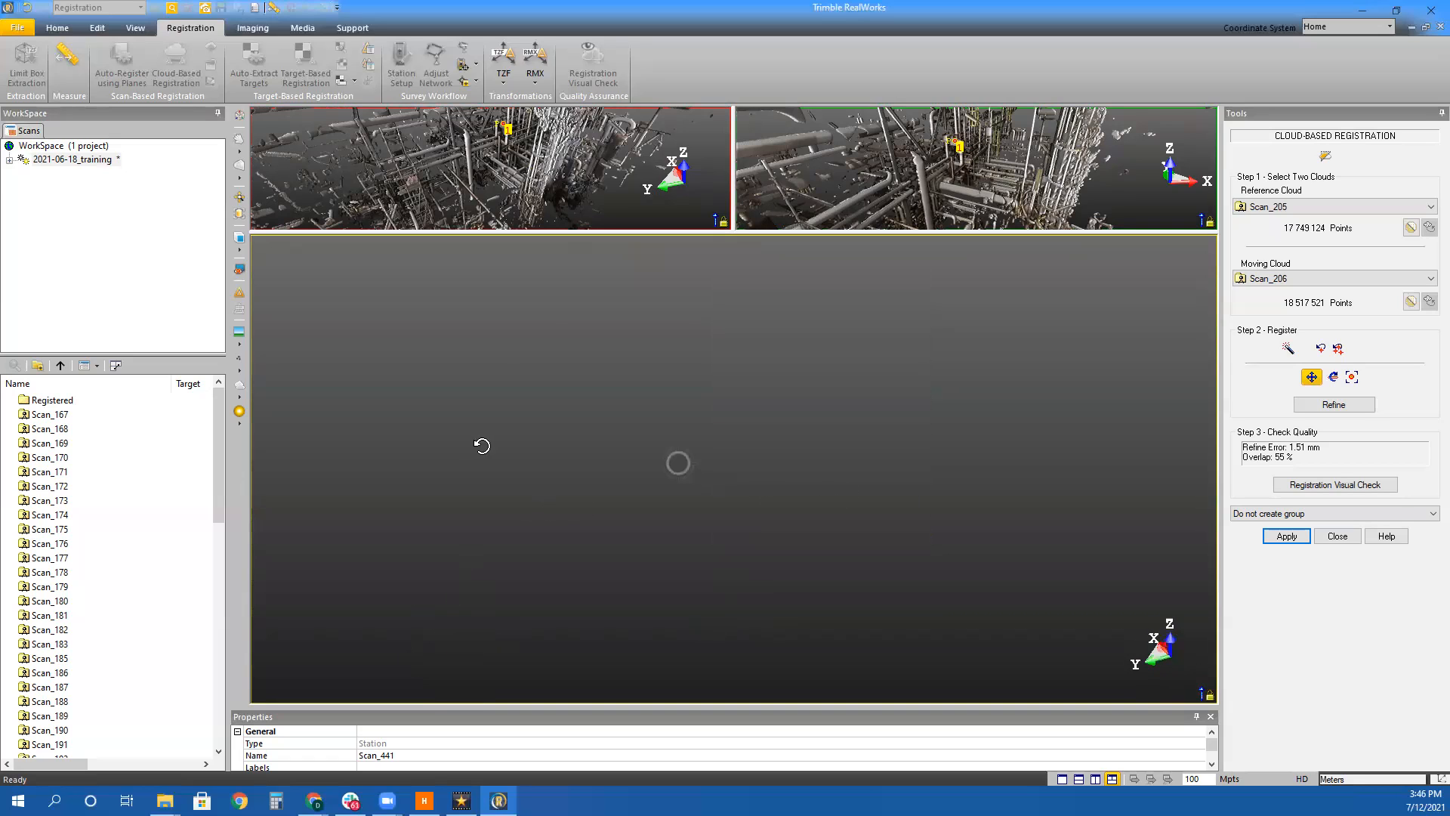
scroll(518, 472, "up", 5)
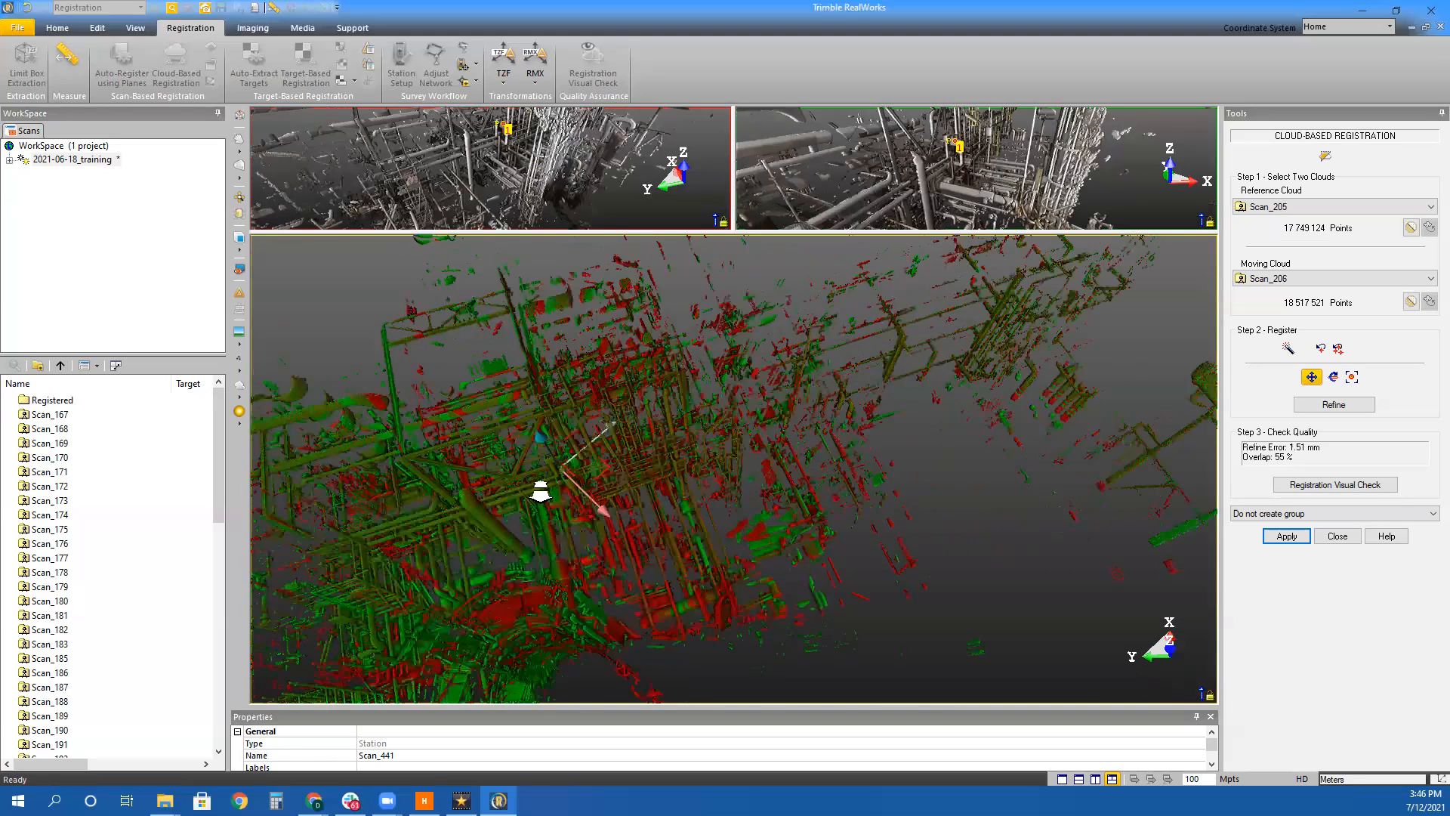
left_click_drag(662, 472, 688, 448)
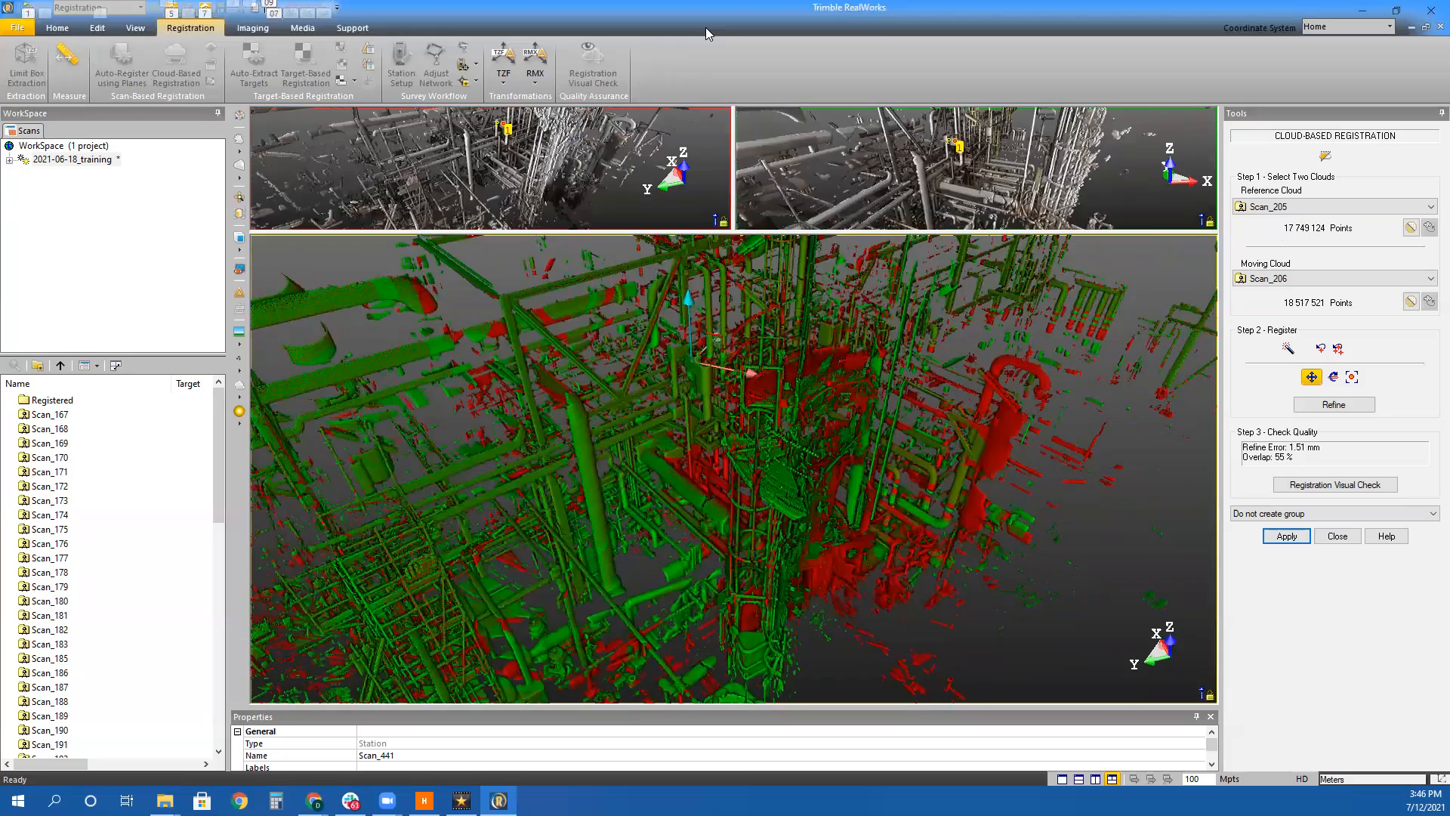
left_click_drag(705, 453, 754, 492)
scroll(754, 492, "up", 3)
left_click(1286, 535)
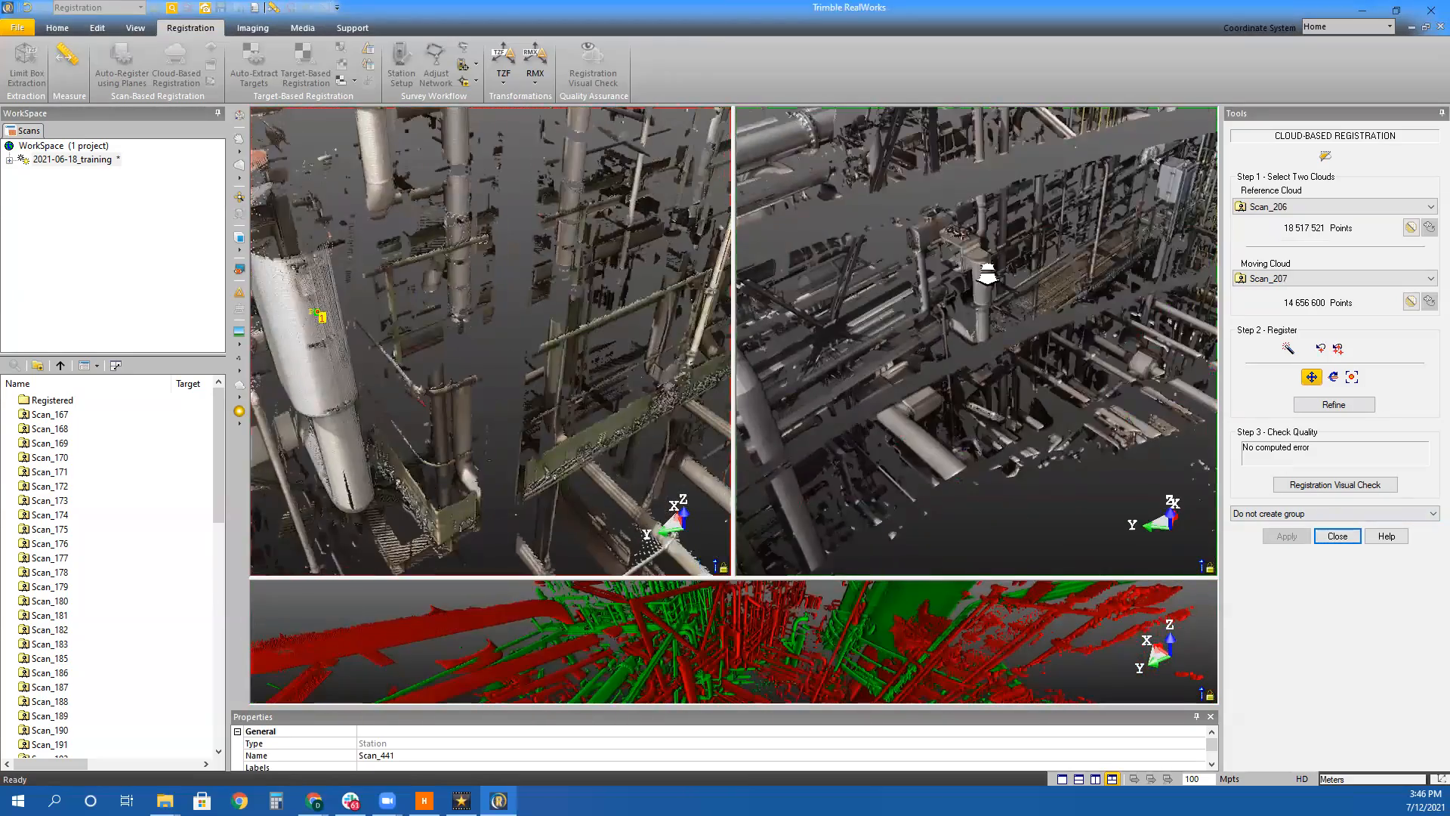
Pair the vertical pipe in Scan_206 and Scan_207, refine the alignment and apply it without creating a group
left_click(987, 278)
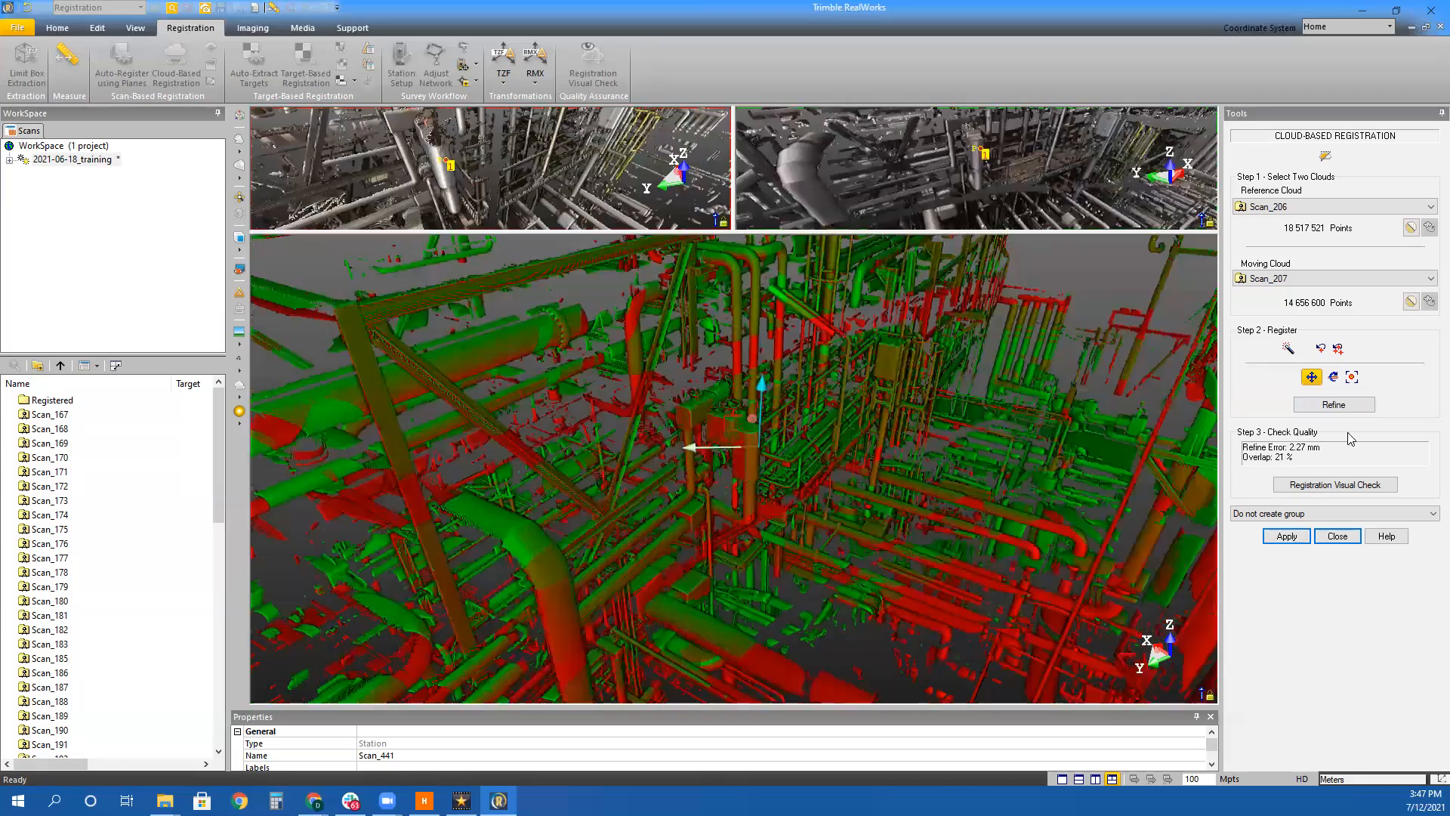
left_click(1286, 536)
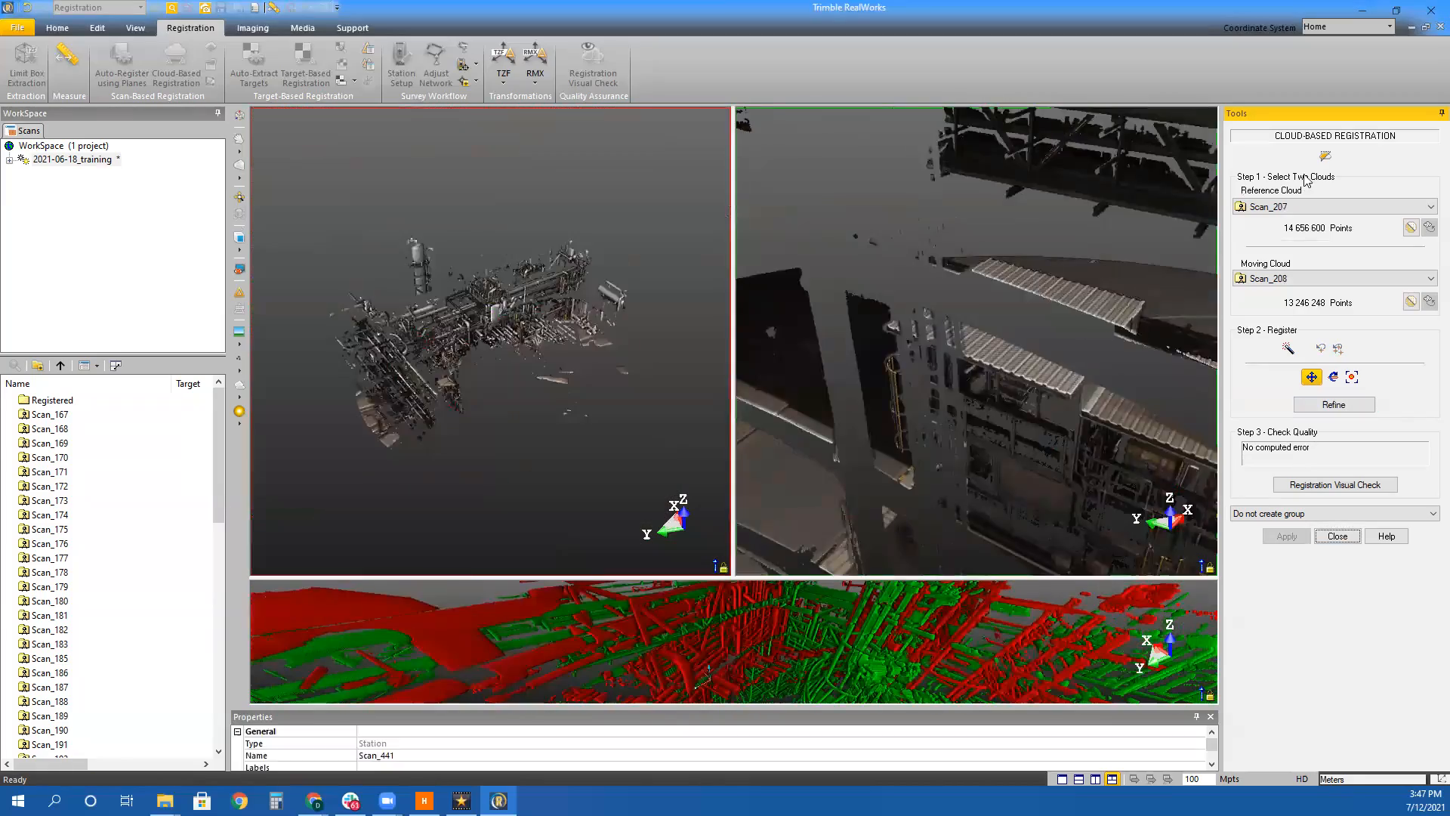
Set Scan_205 as the reference cloud and Scan_206 as the moving cloud, refine, and apply with the result added to the reference
left_click(1307, 206)
left_click(1317, 274)
left_click(1318, 278)
left_click(1289, 318)
left_click(1314, 404)
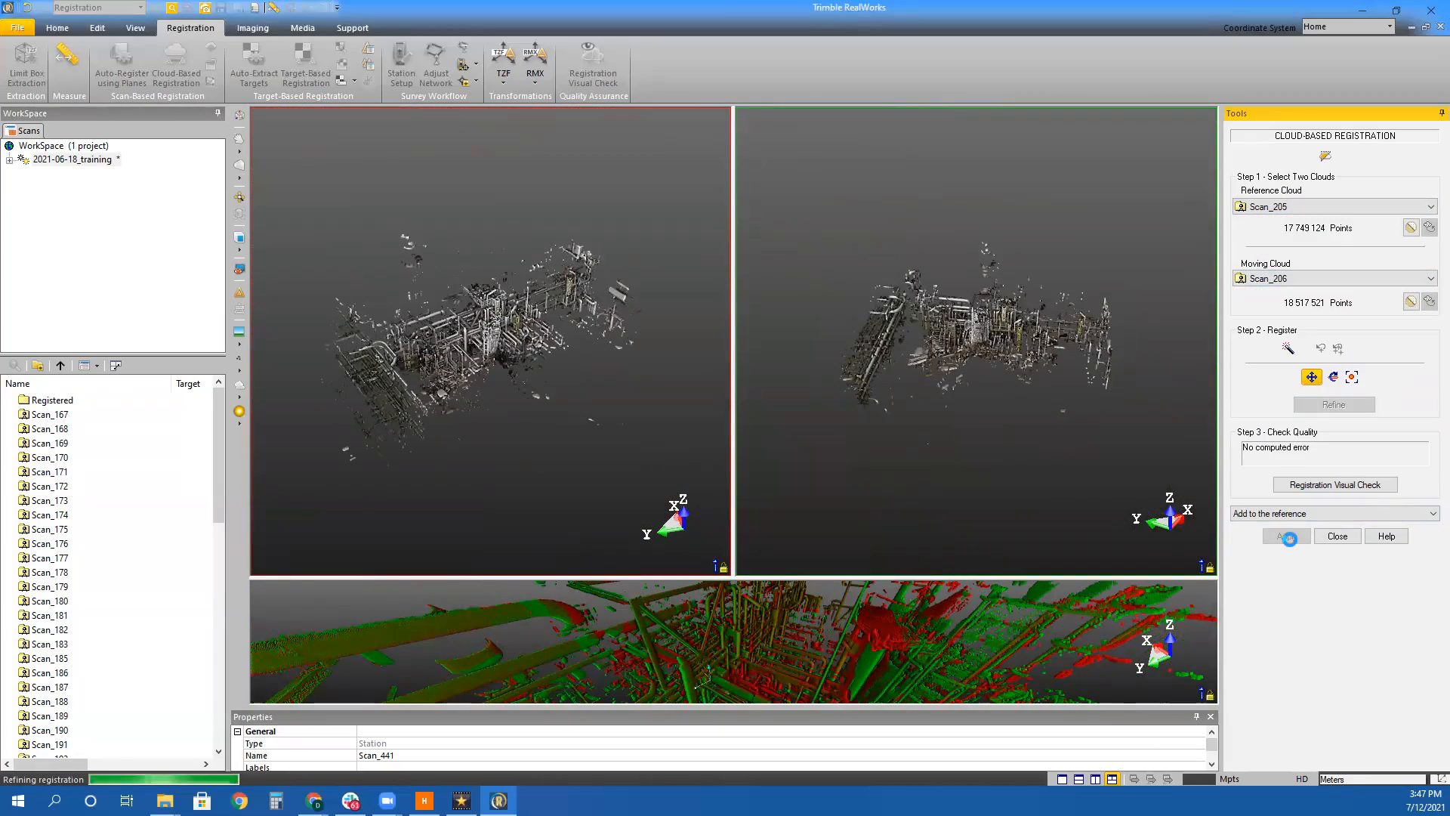
left_click(1289, 537)
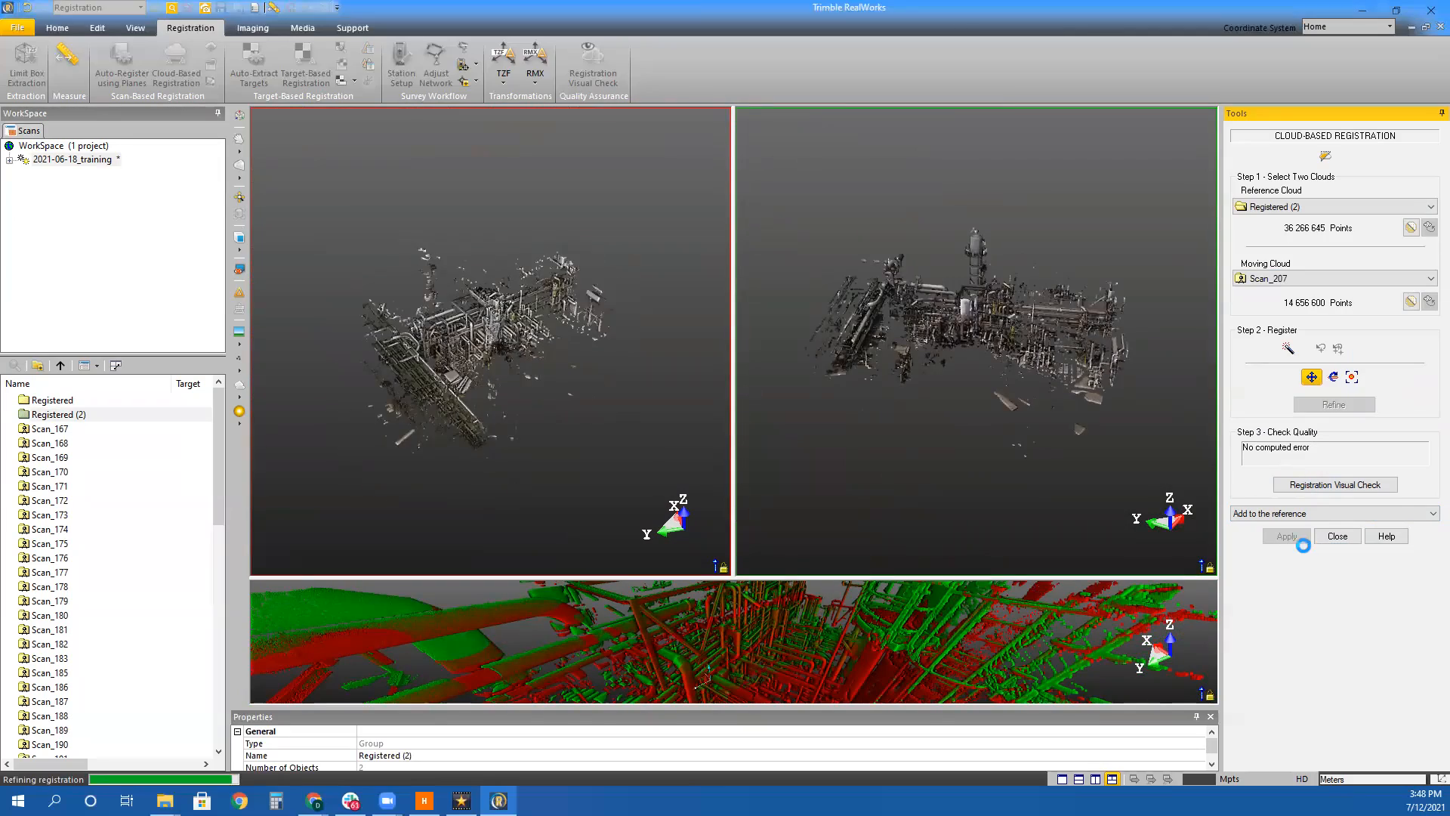
Apply the registrations of Scan_207 and Scan_208 to add them to the Registered (2) reference group
left_click(1286, 535)
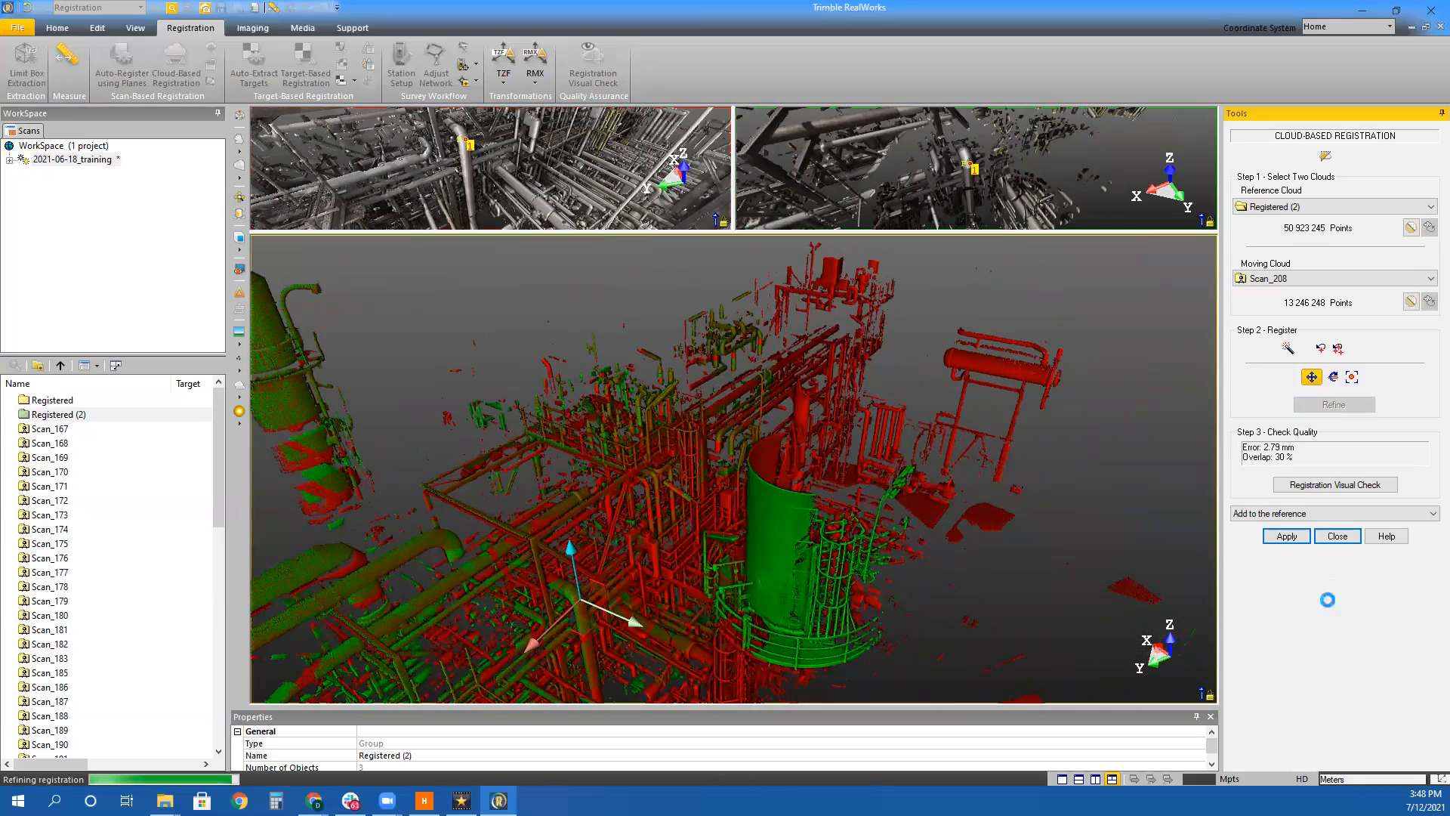
left_click(1288, 536)
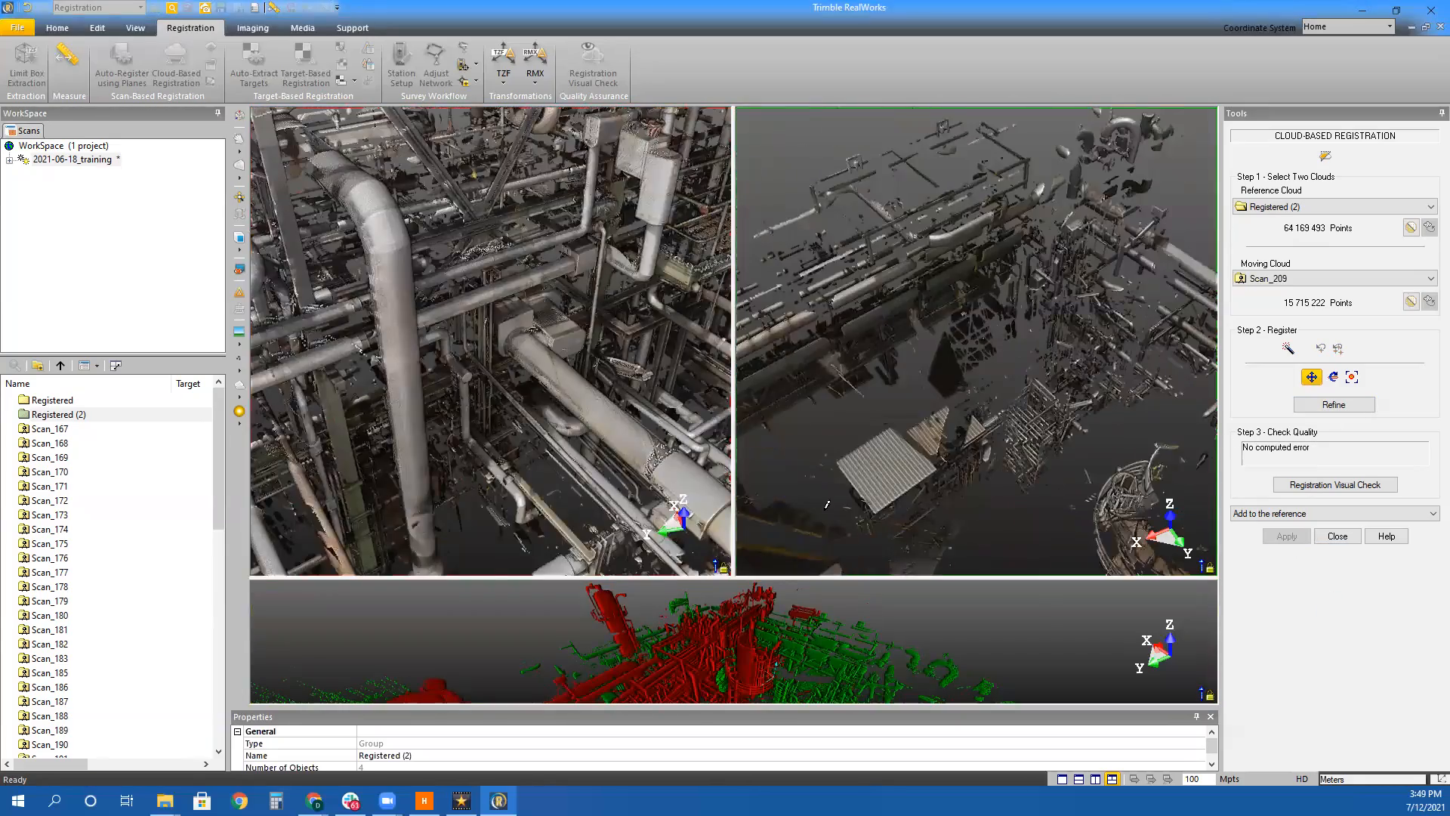
Pair a matching point in Registered (2) and Scan_209, and apply the registration to add Scan_209 to the reference
scroll(454, 392, "down", 3)
mouse_move(470, 391)
left_mouse_down()
mouse_move(450, 397)
mouse_move(456, 385)
mouse_move(496, 403)
mouse_move(508, 365)
left_mouse_up()
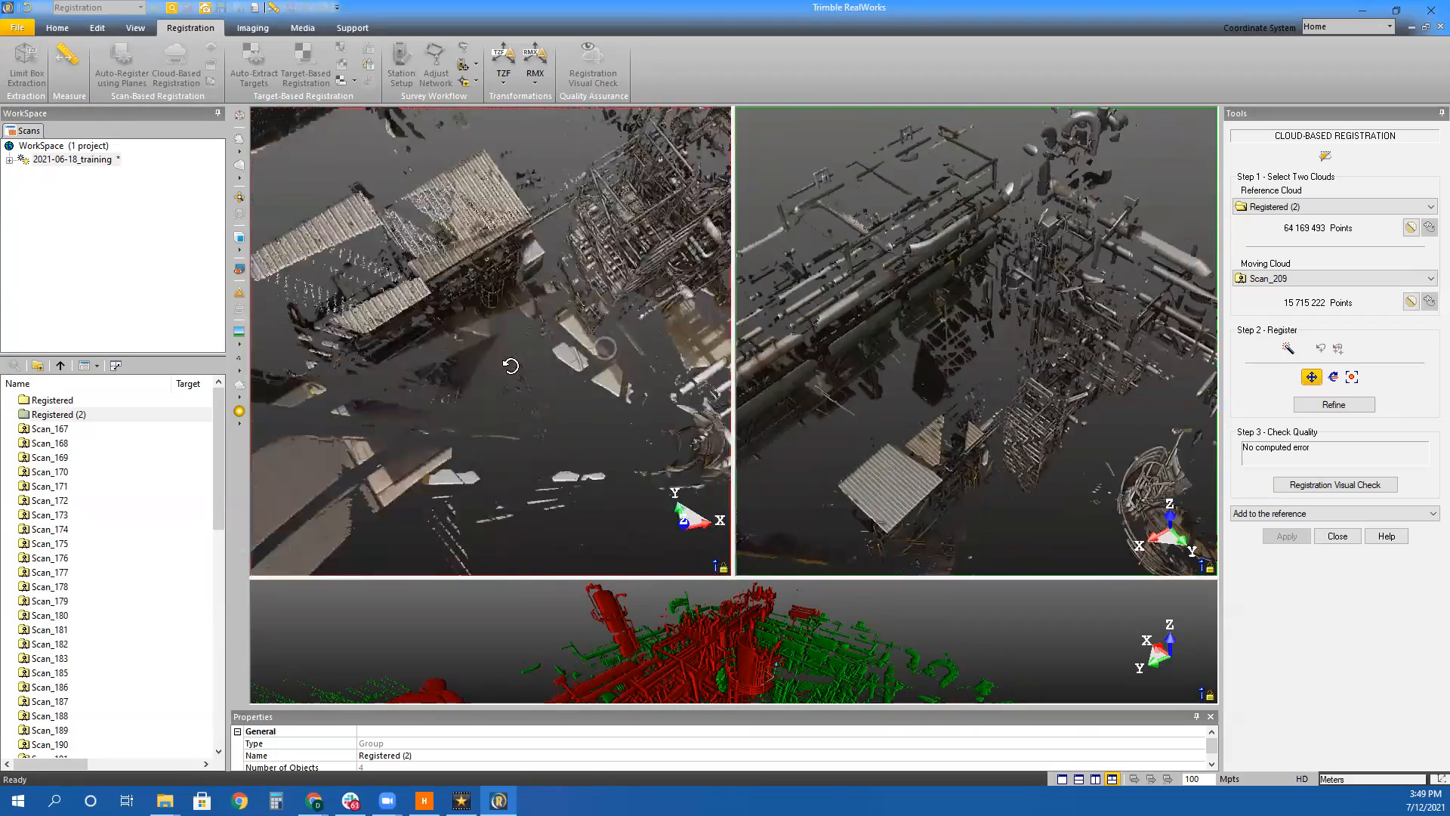
scroll(508, 366, "up", 4)
scroll(937, 317, "up", 5)
left_click(1042, 458)
middle_click_drag(631, 324, 542, 283)
left_click(487, 170)
left_click(1287, 537)
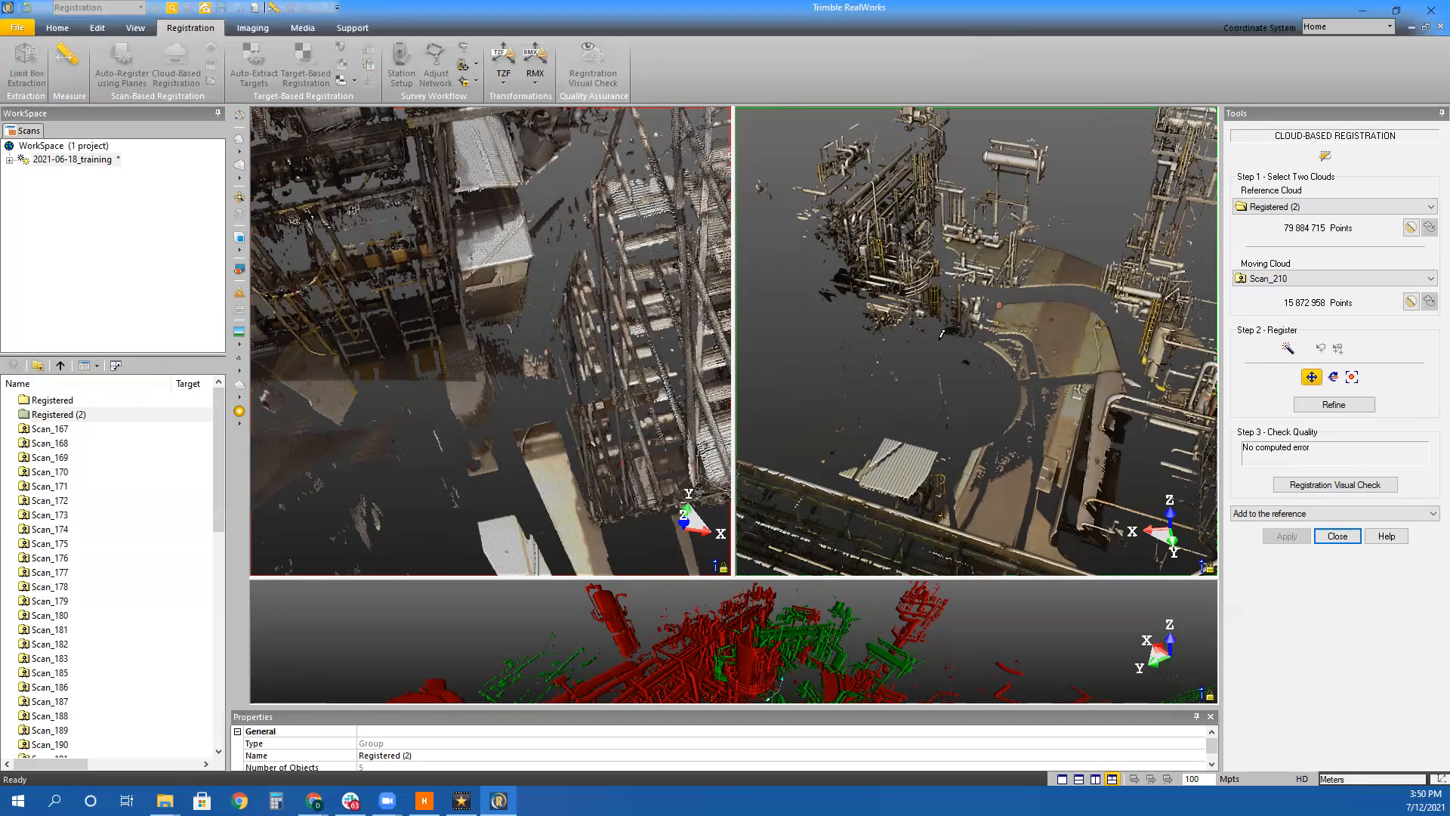
Examine Registered (2) and Scan_210 from matching viewpoints for a structure common to both clouds
scroll(893, 255, "up", 3)
left_click_drag(927, 304, 796, 318)
left_click_drag(1013, 446, 874, 385)
scroll(1048, 414, "up", 3)
scroll(1048, 413, "down", 3)
scroll(522, 310, "down", 4)
left_click_drag(521, 311, 499, 339)
middle_click_drag(499, 339, 453, 540)
scroll(454, 540, "down", 2)
left_click_drag(514, 420, 570, 431)
scroll(504, 453, "down", 3)
middle_click_drag(504, 454, 417, 468)
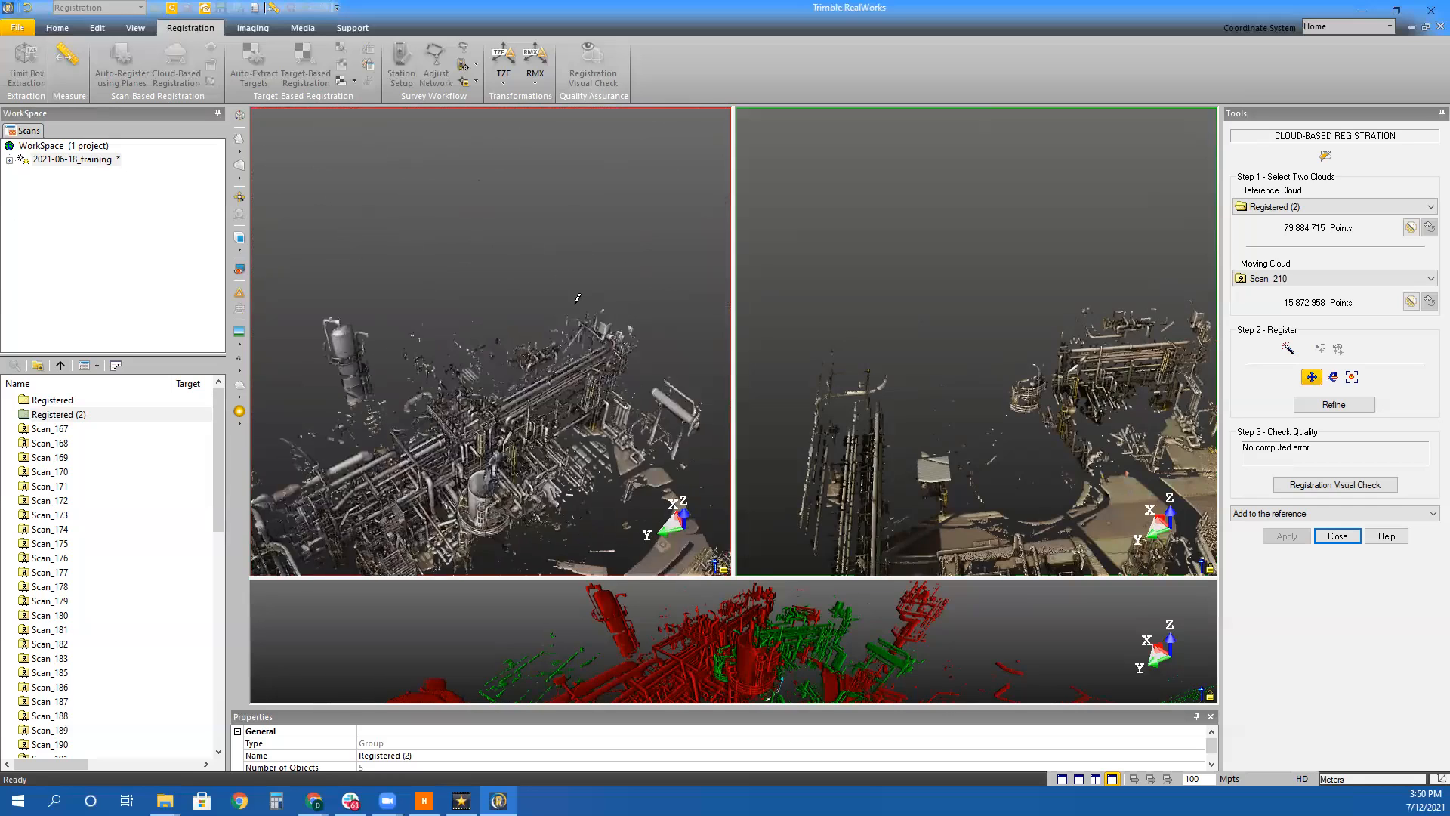
left_click_drag(558, 291, 602, 338)
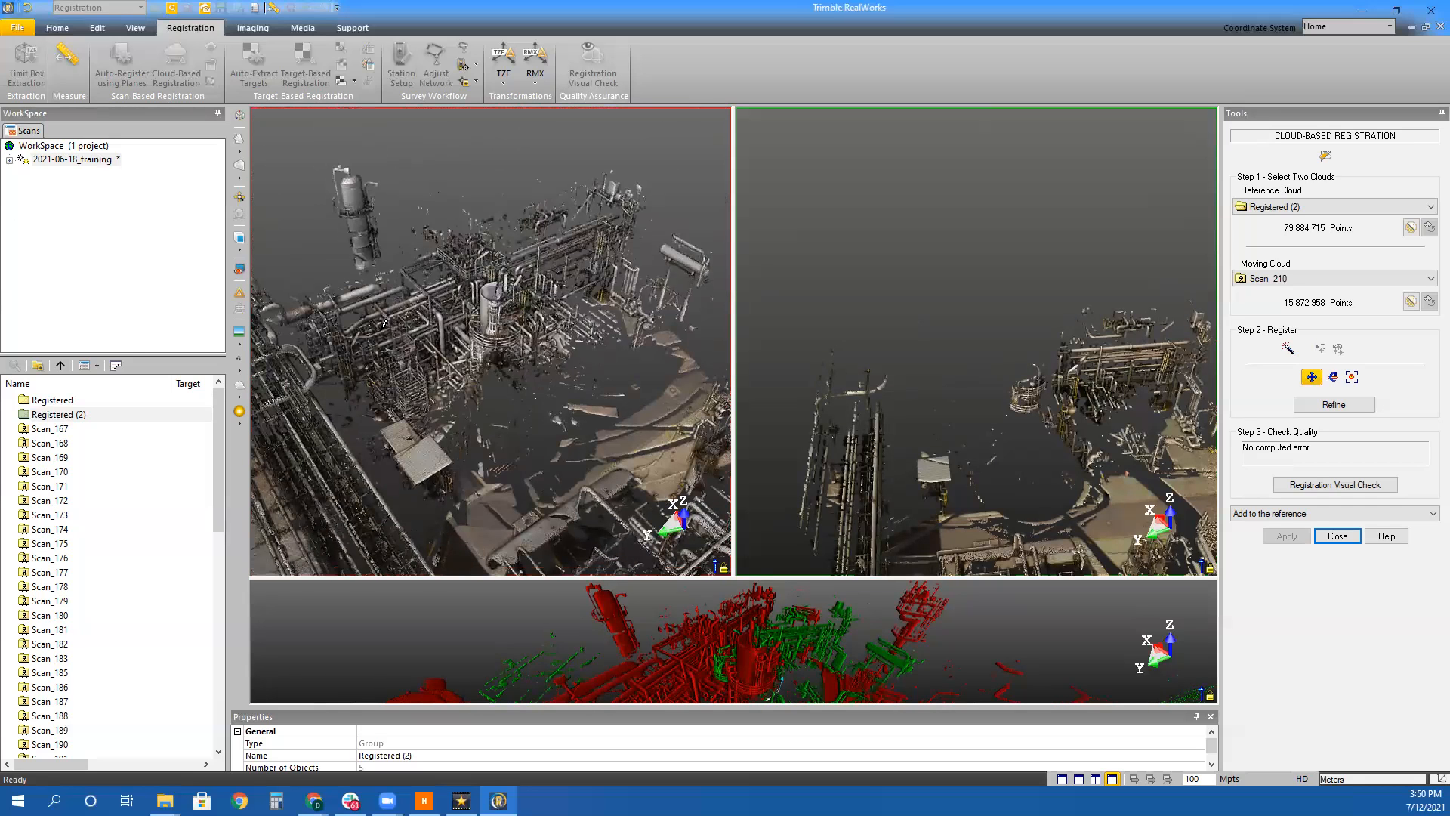
scroll(426, 368, "up", 5)
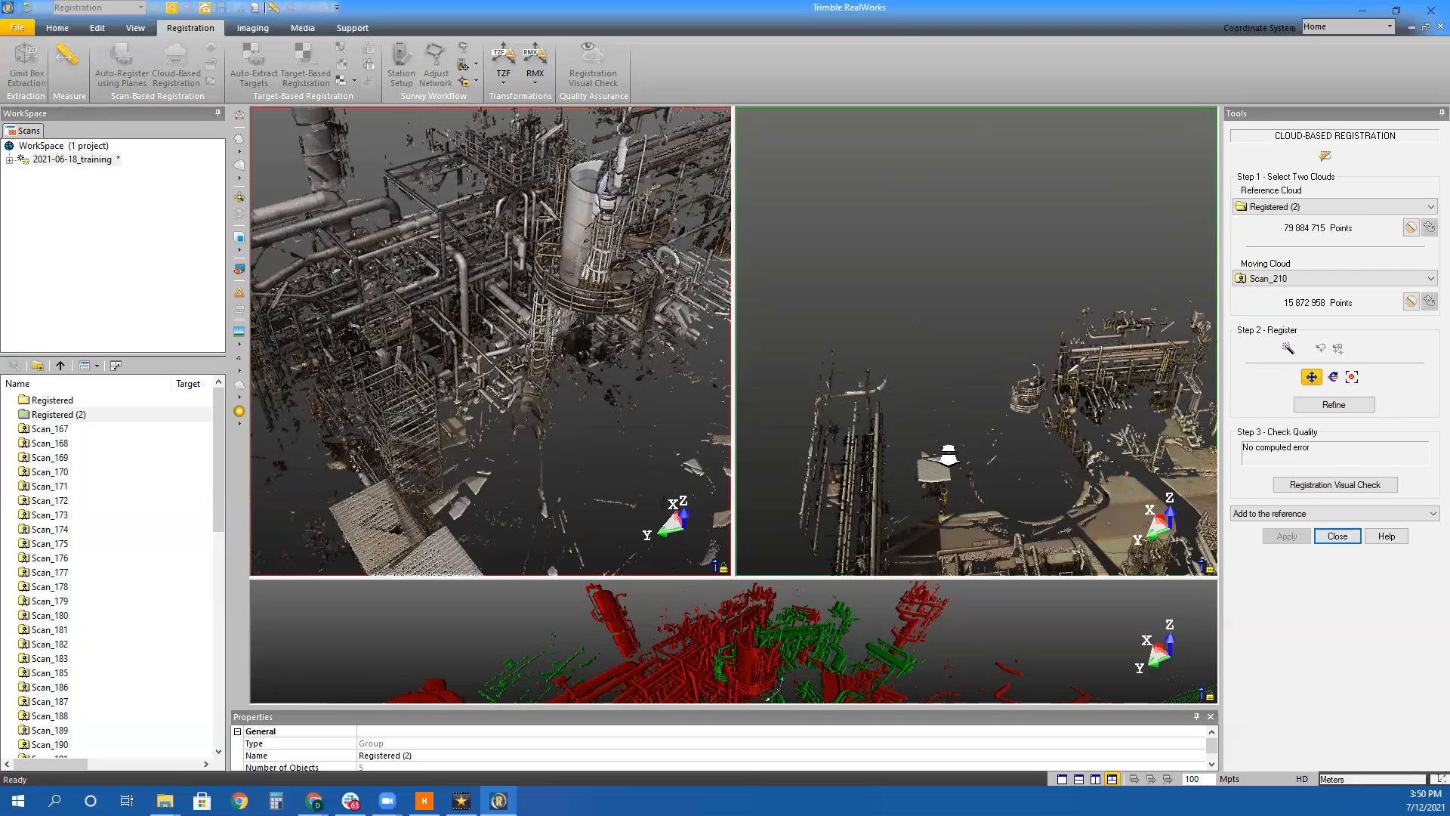
scroll(948, 455, "up", 4)
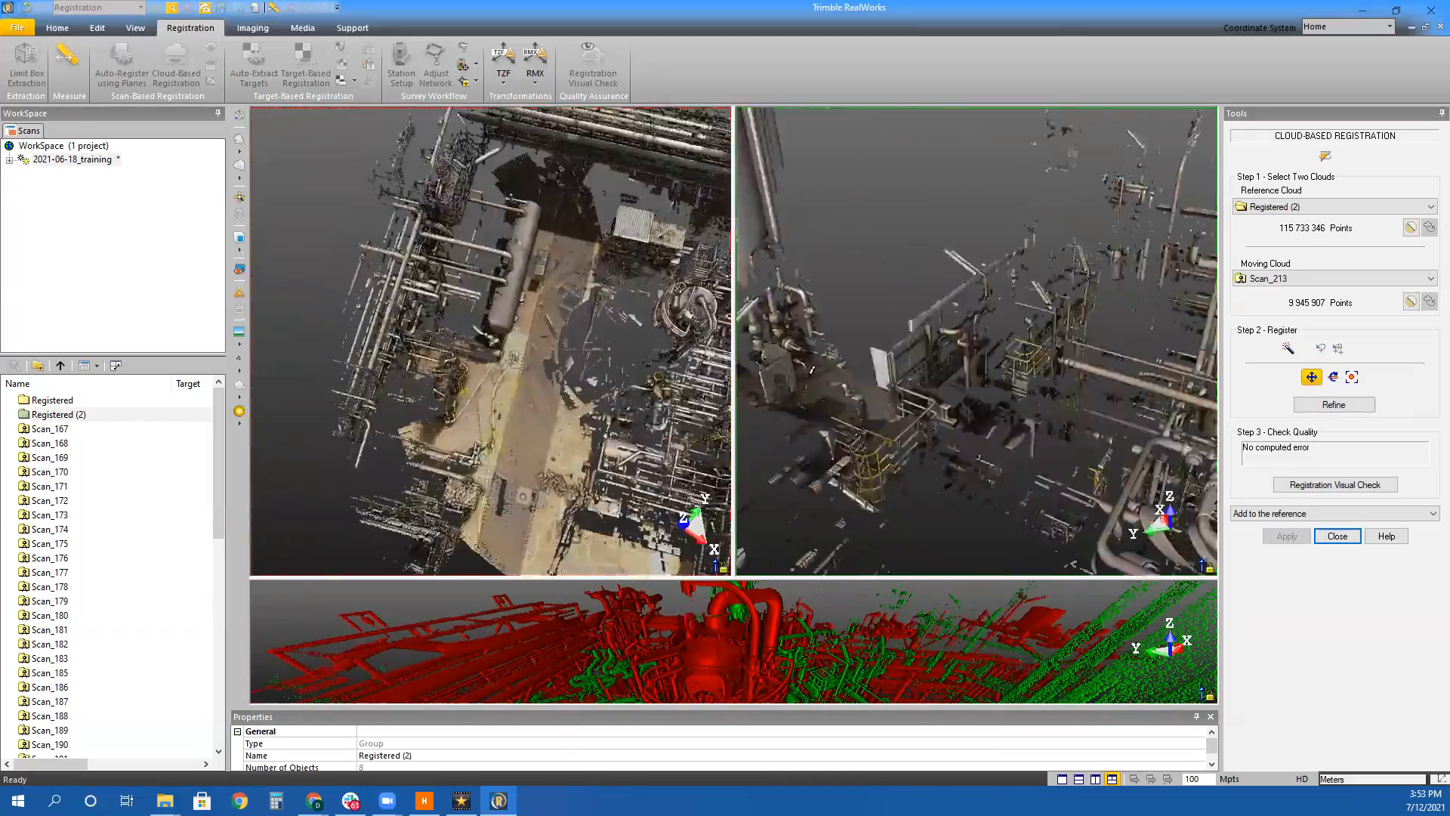
Compare Scan_213 with Registered (2) to find an area that both clouds share
left_click_drag(812, 370, 906, 362)
left_click_drag(529, 340, 459, 447)
middle_click_drag(945, 340, 994, 421)
scroll(913, 447, "up", 5)
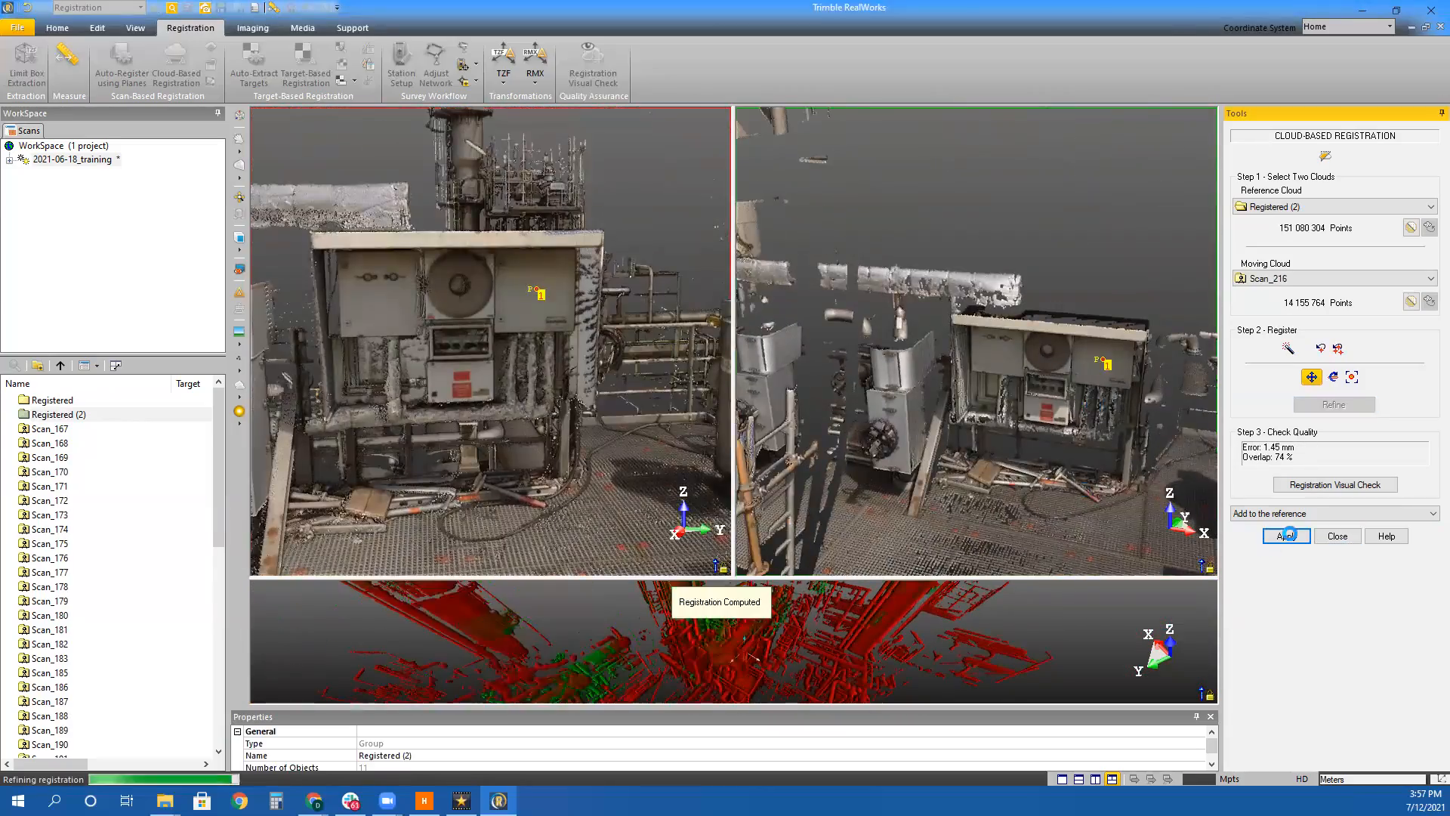
Apply the registrations of Scan_216, Scan_219, Scan_220 and Scan_223 to add them to Registered (2)
left_click(1286, 535)
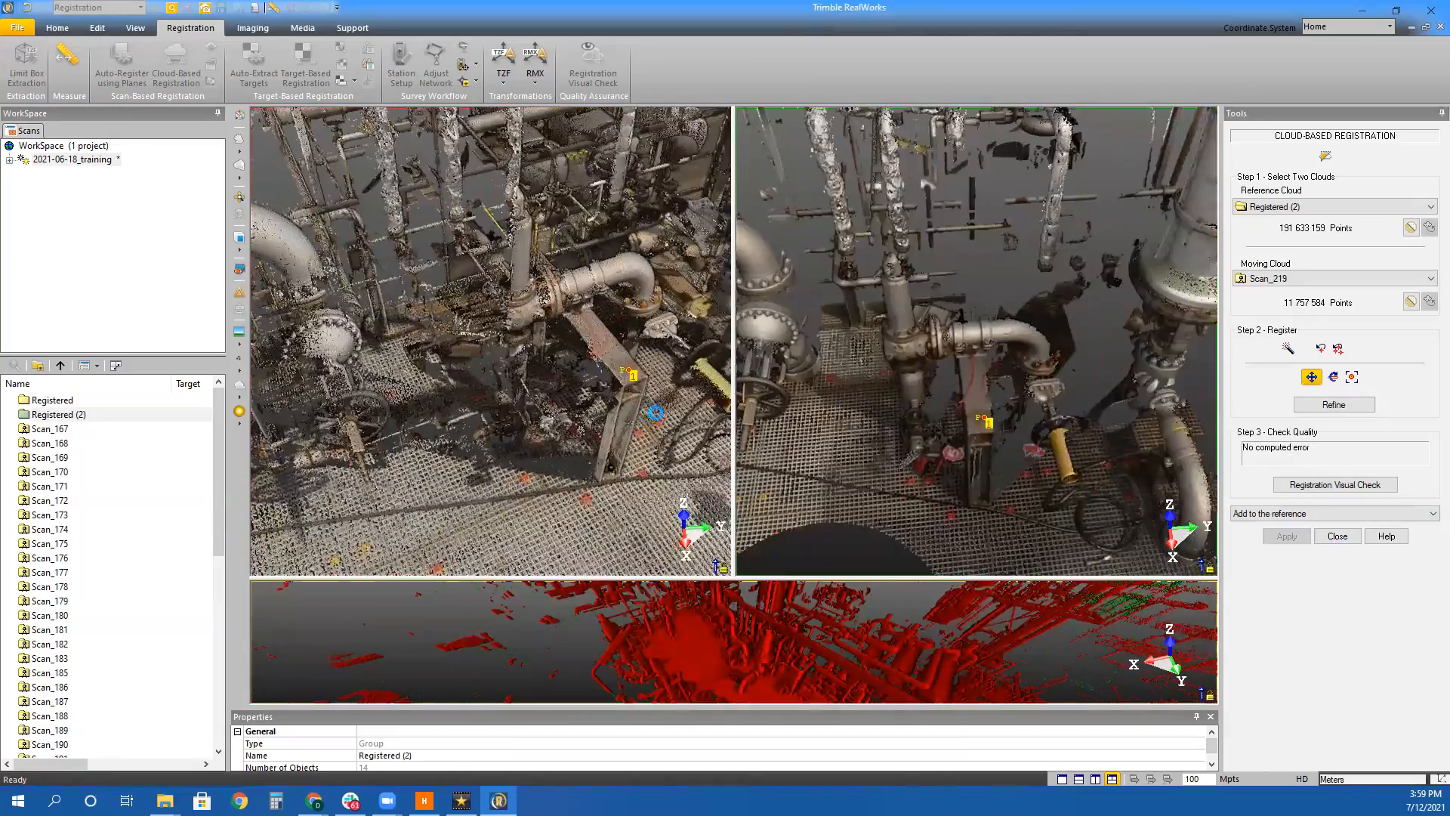
left_click(1287, 536)
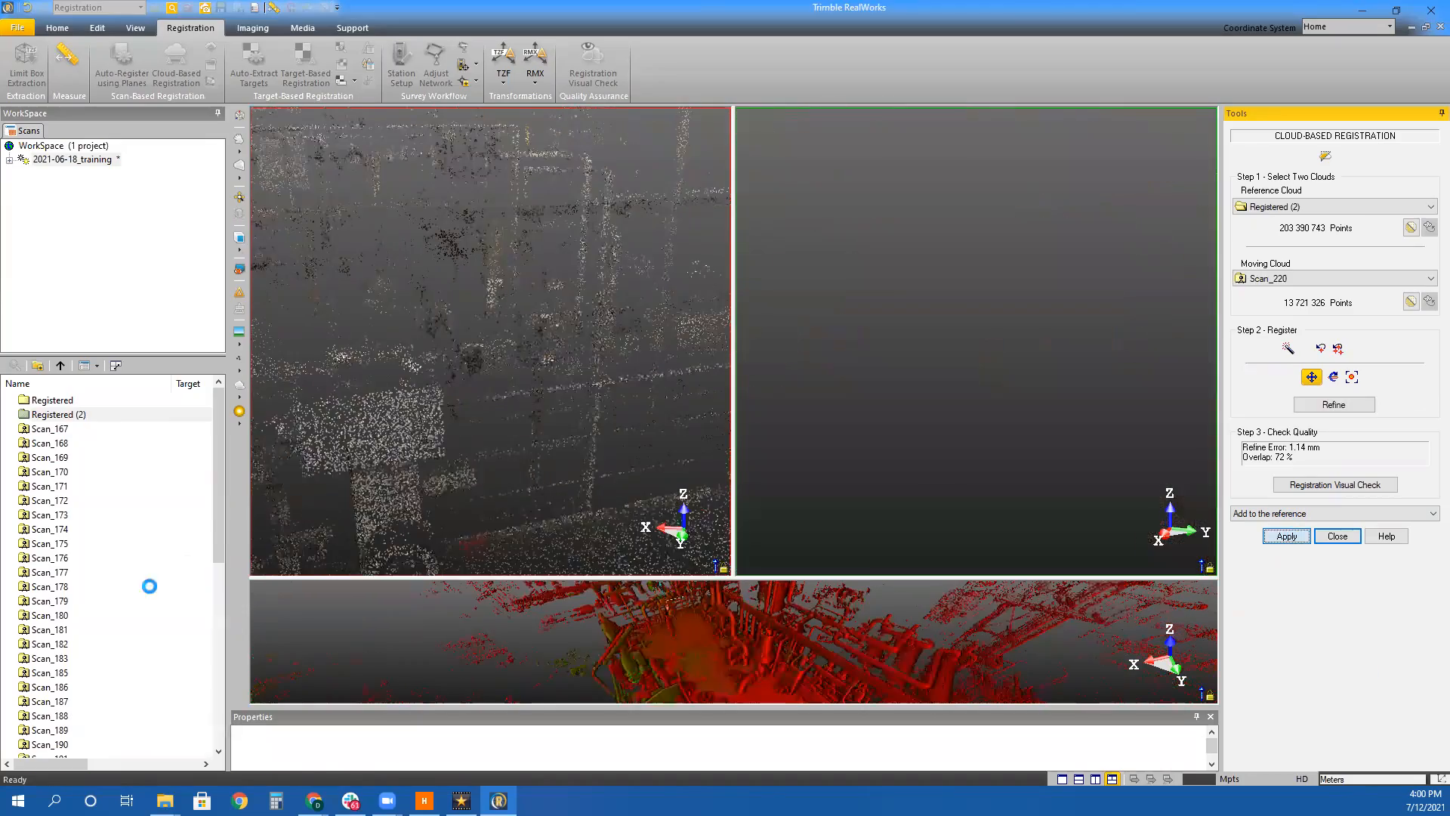
left_click(1287, 536)
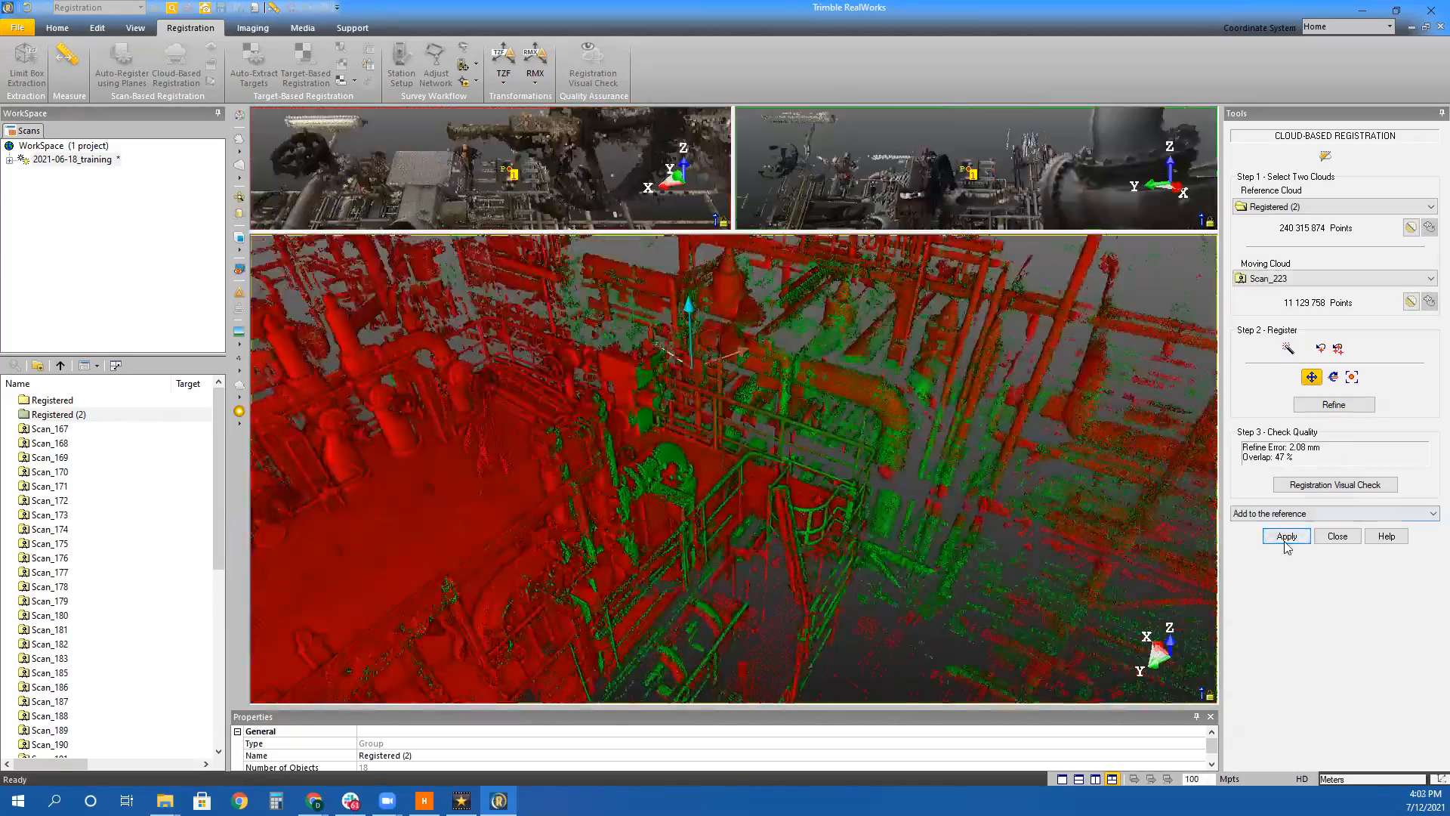
left_click(1286, 536)
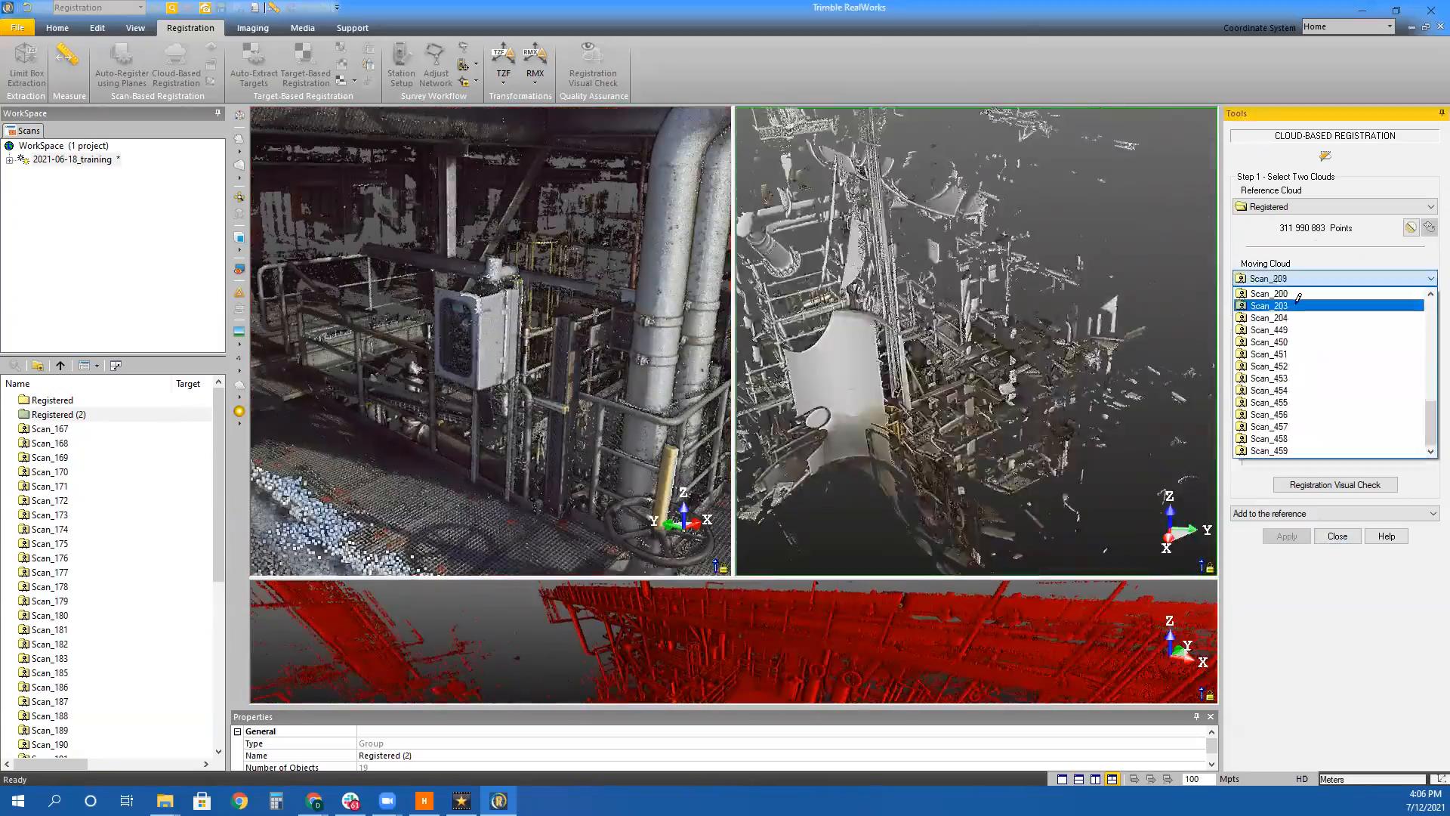
Set Scan_450 as the moving cloud and Scan_449 as the reference cloud
left_click(1312, 421)
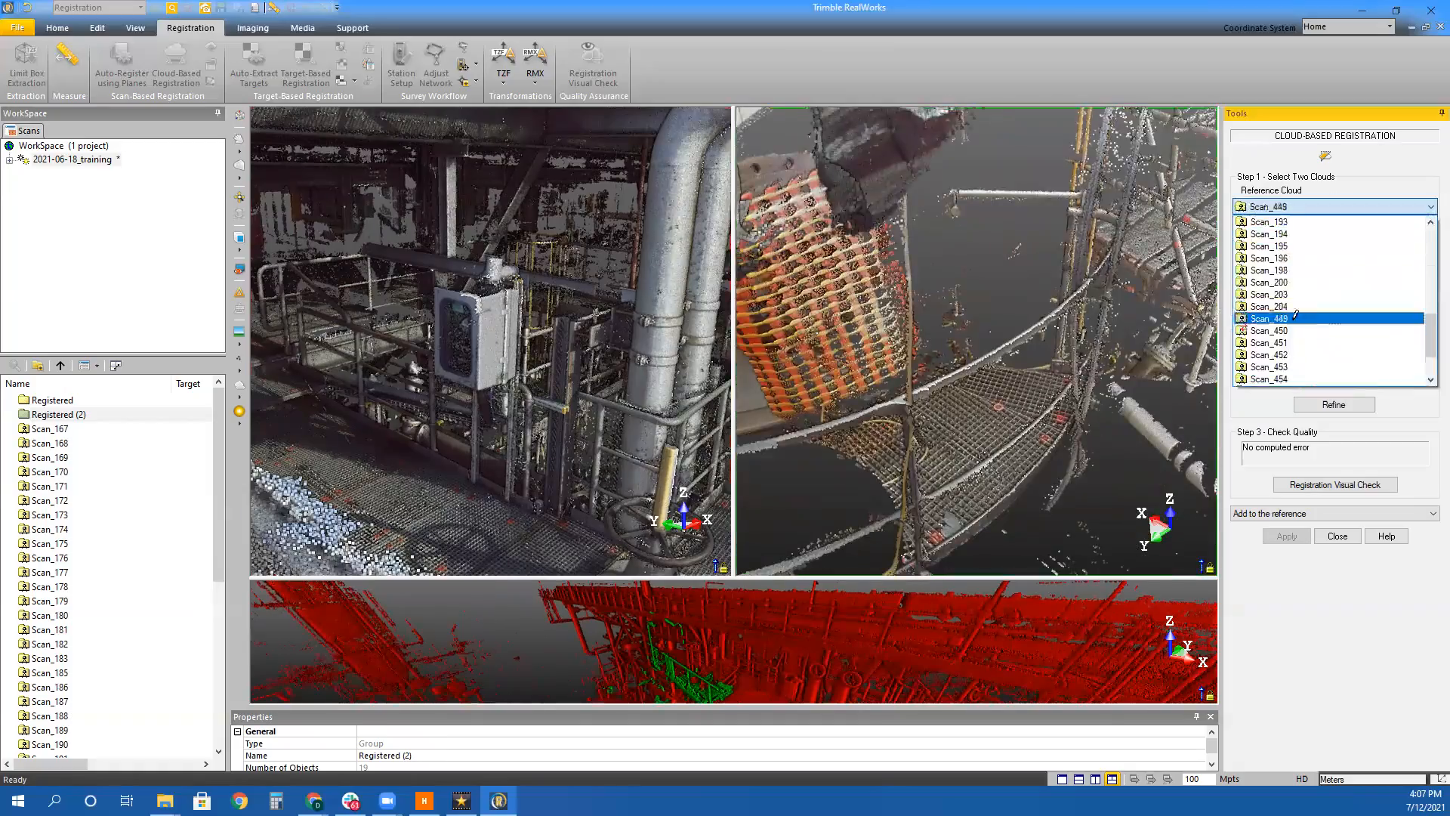
left_click(1277, 314)
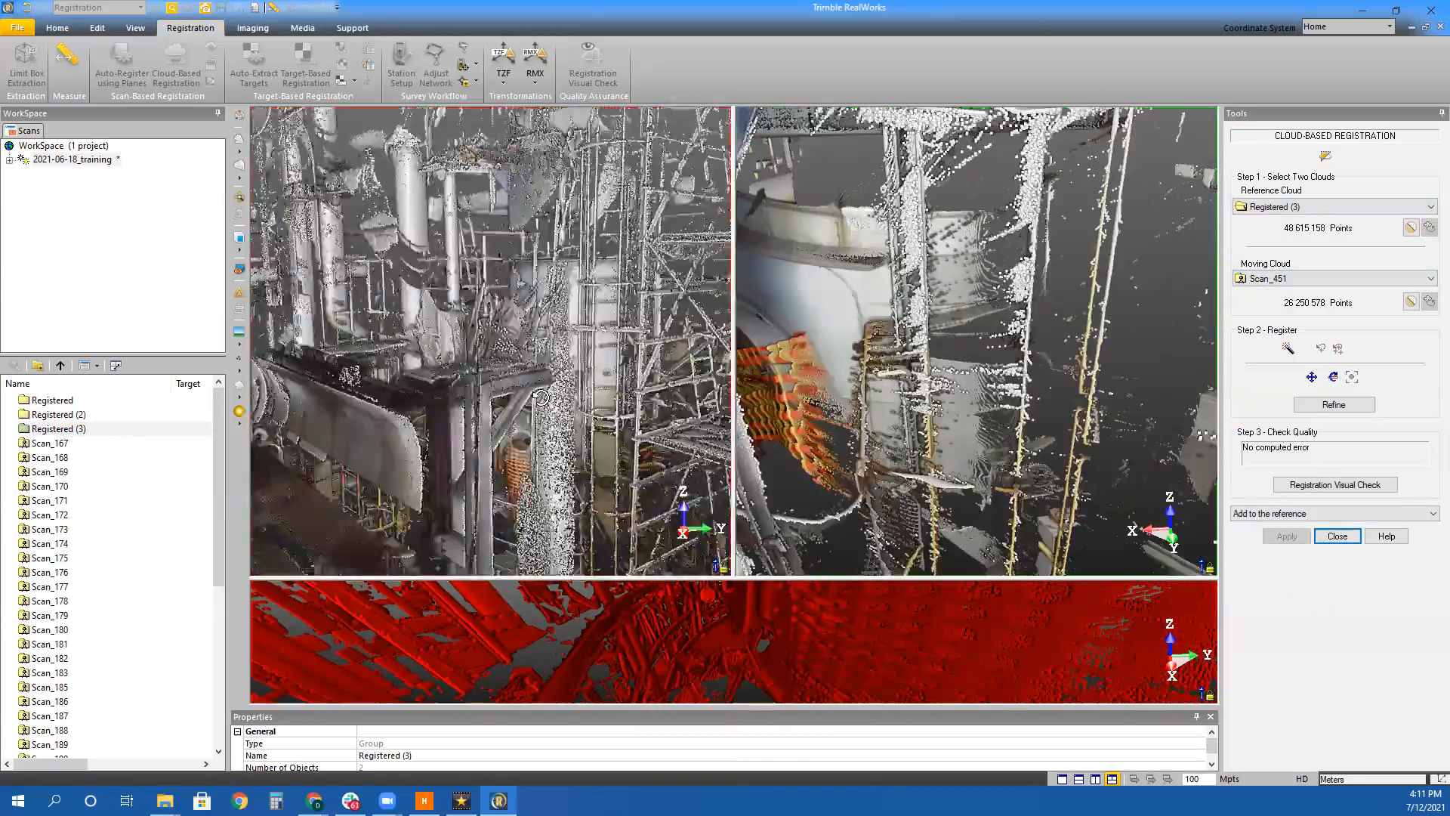
Compare Scan_451 with Registered (3), and switch the moving cloud to Scan_453
left_click_drag(541, 397, 604, 396)
middle_click_drag(958, 340, 958, 458)
scroll(958, 339, "down", 5)
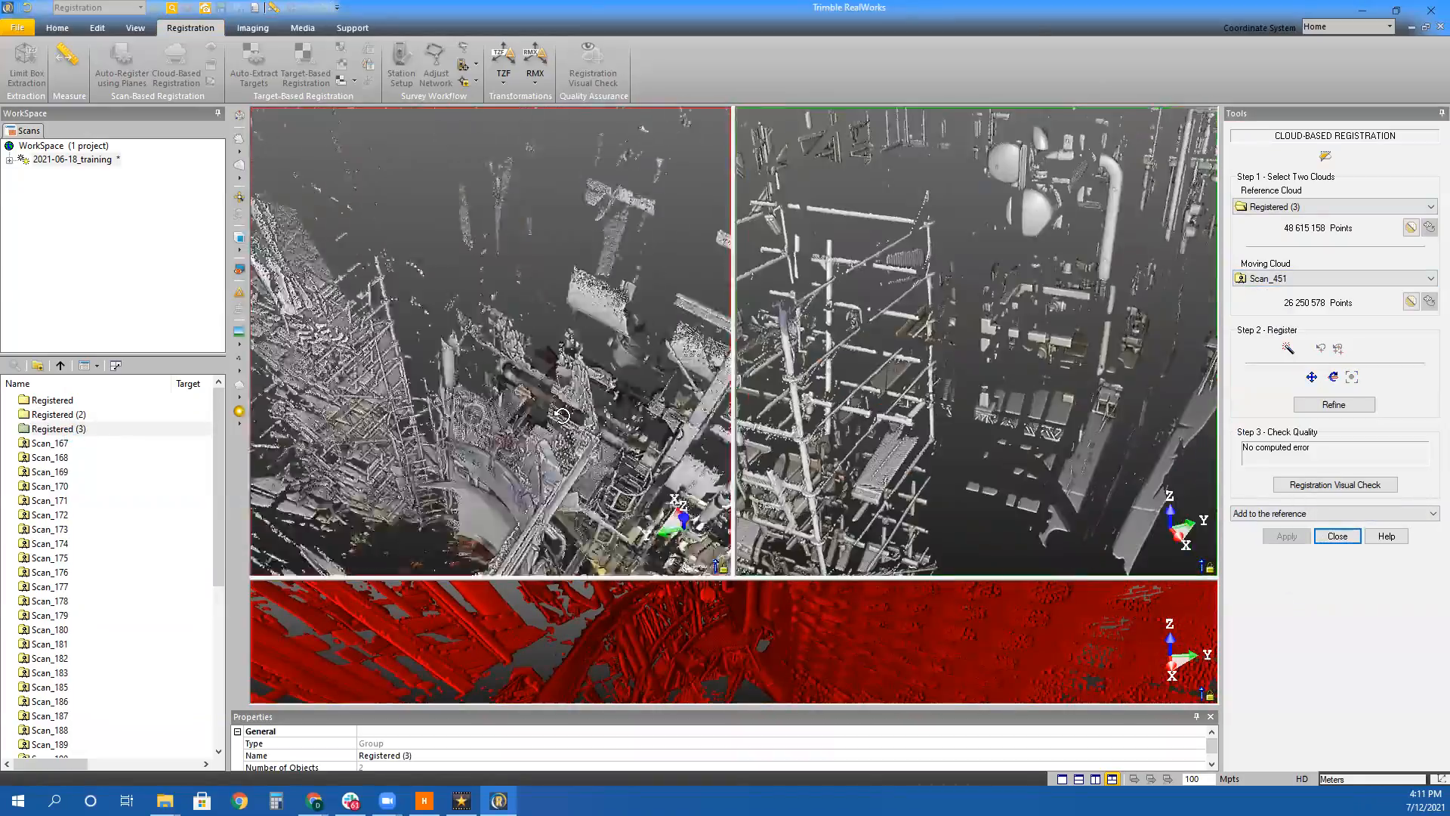
left_click(1305, 277)
left_click(1305, 366)
left_click(1305, 378)
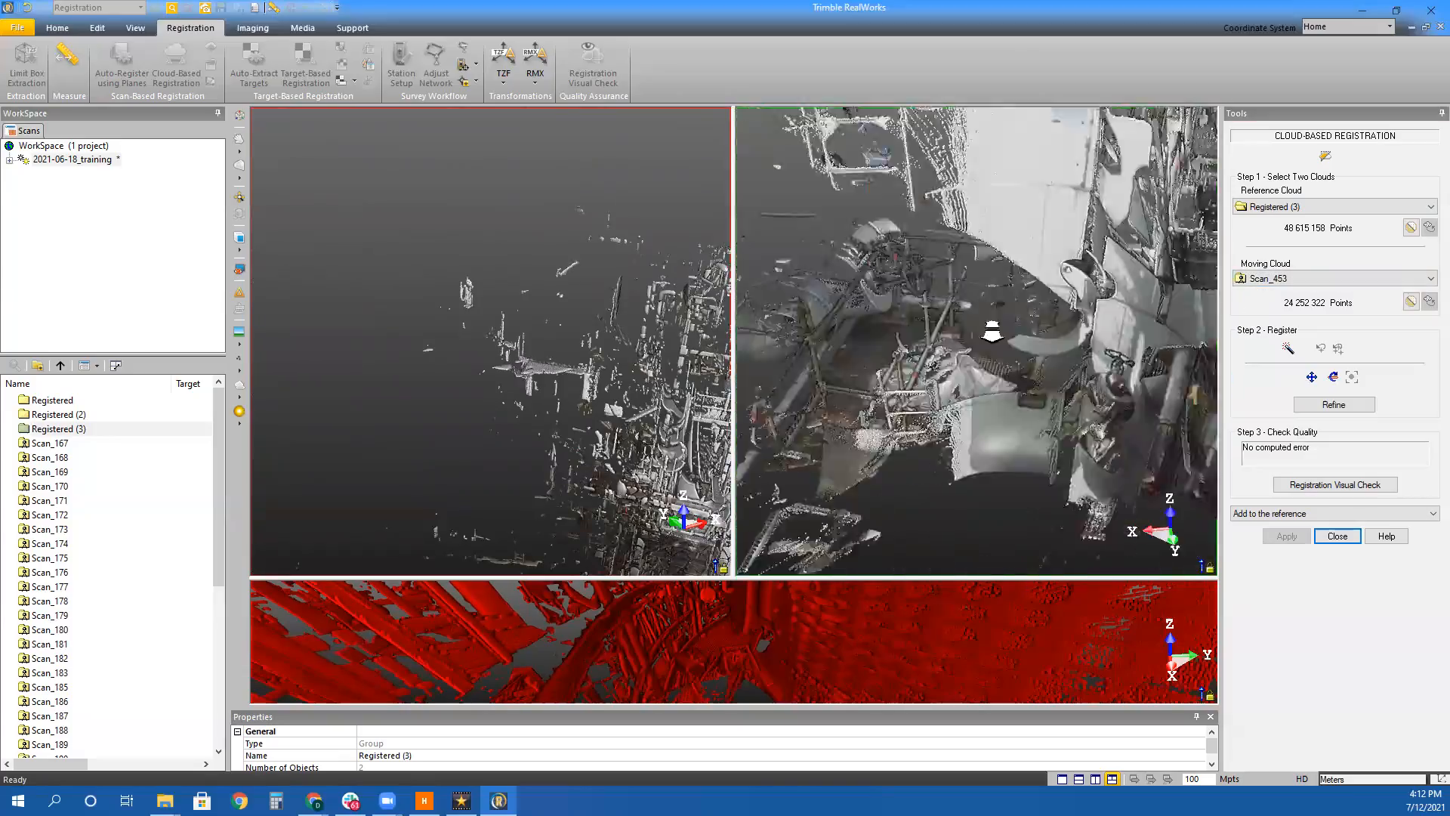
Set Scan_454 as the reference cloud and Scan_455 as the moving cloud
left_click(1431, 206)
left_click(1300, 420)
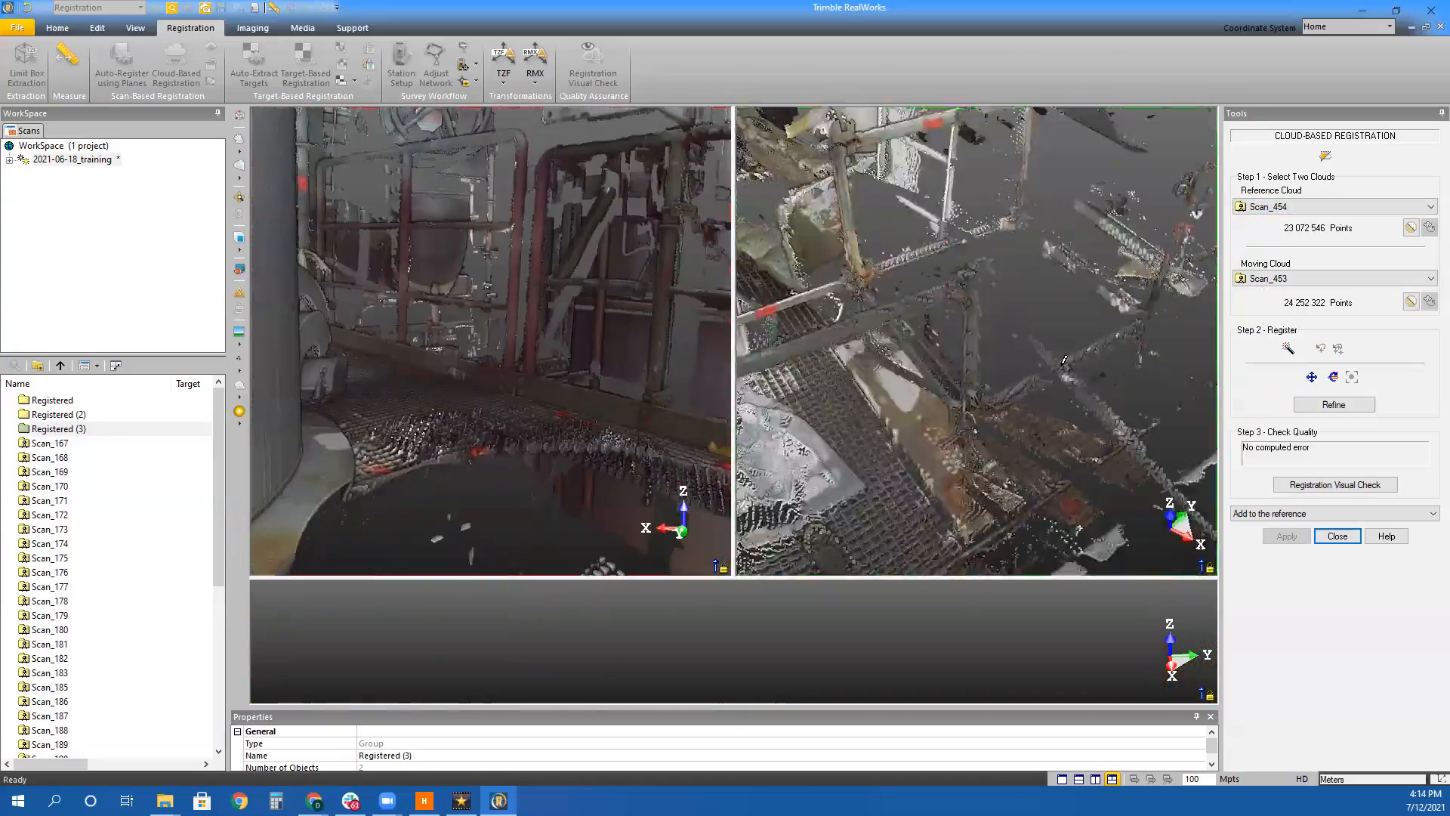
left_click(1305, 278)
left_click(1305, 401)
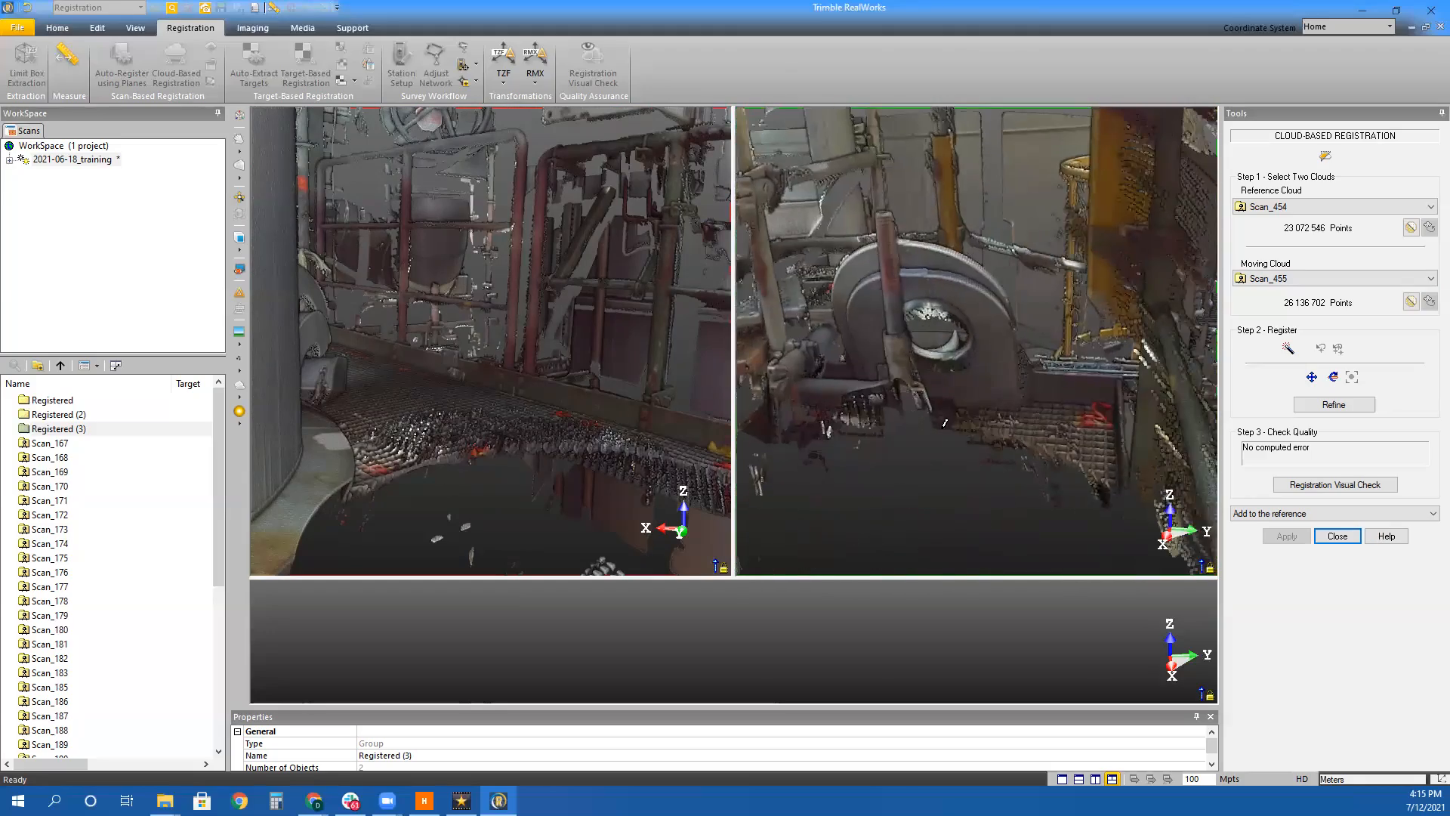
Examine Scan_455 around its pipework and railings for a recognizable feature
middle_click_drag(1153, 401, 403, 303)
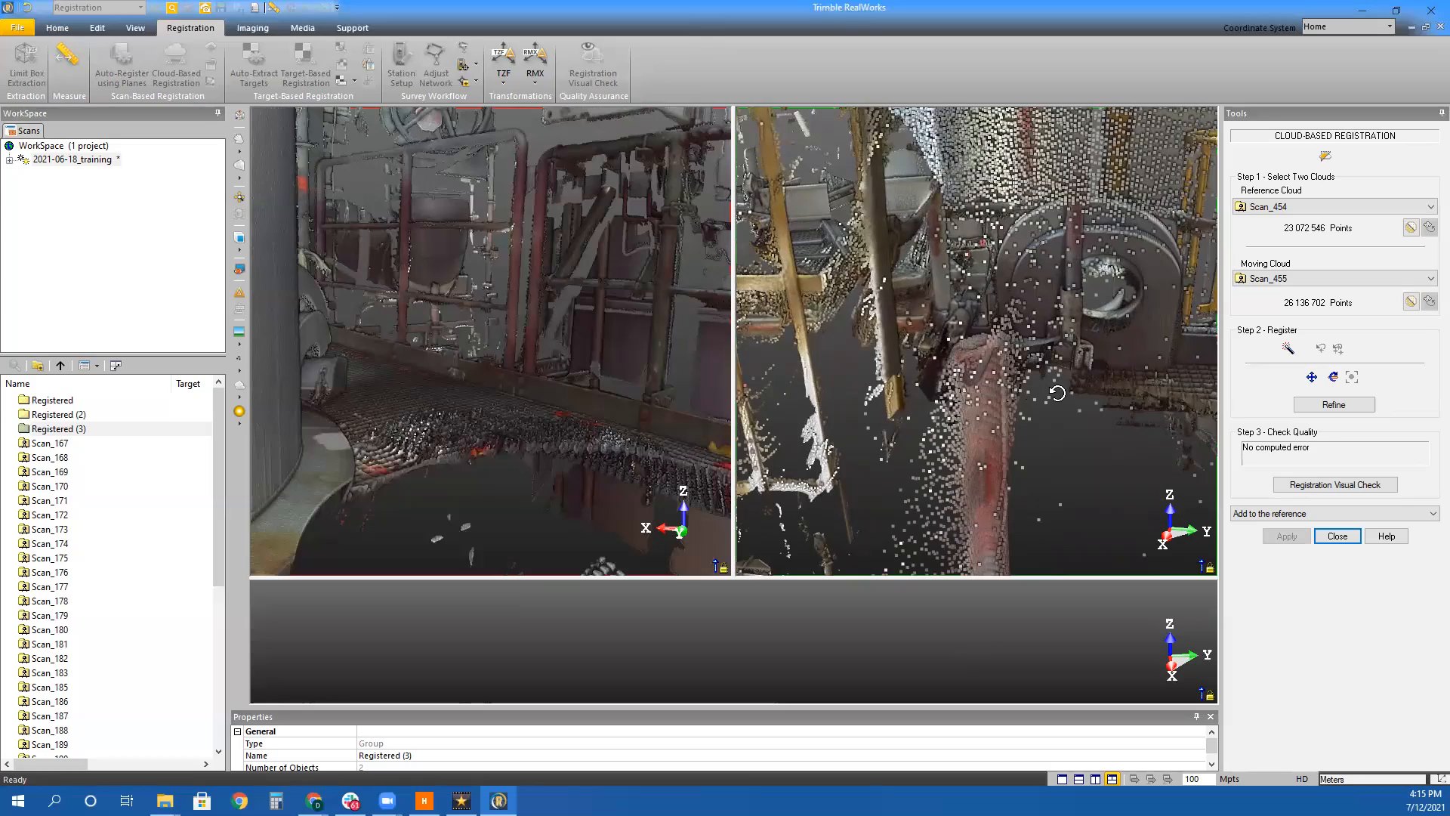
middle_click_drag(780, 360, 967, 557)
left_click_drag(1011, 507, 861, 393)
middle_click_drag(861, 393, 897, 362)
scroll(981, 424, "up", 3)
left_click_drag(981, 425, 906, 424)
middle_click_drag(906, 424, 1105, 502)
scroll(997, 345, "down", 3)
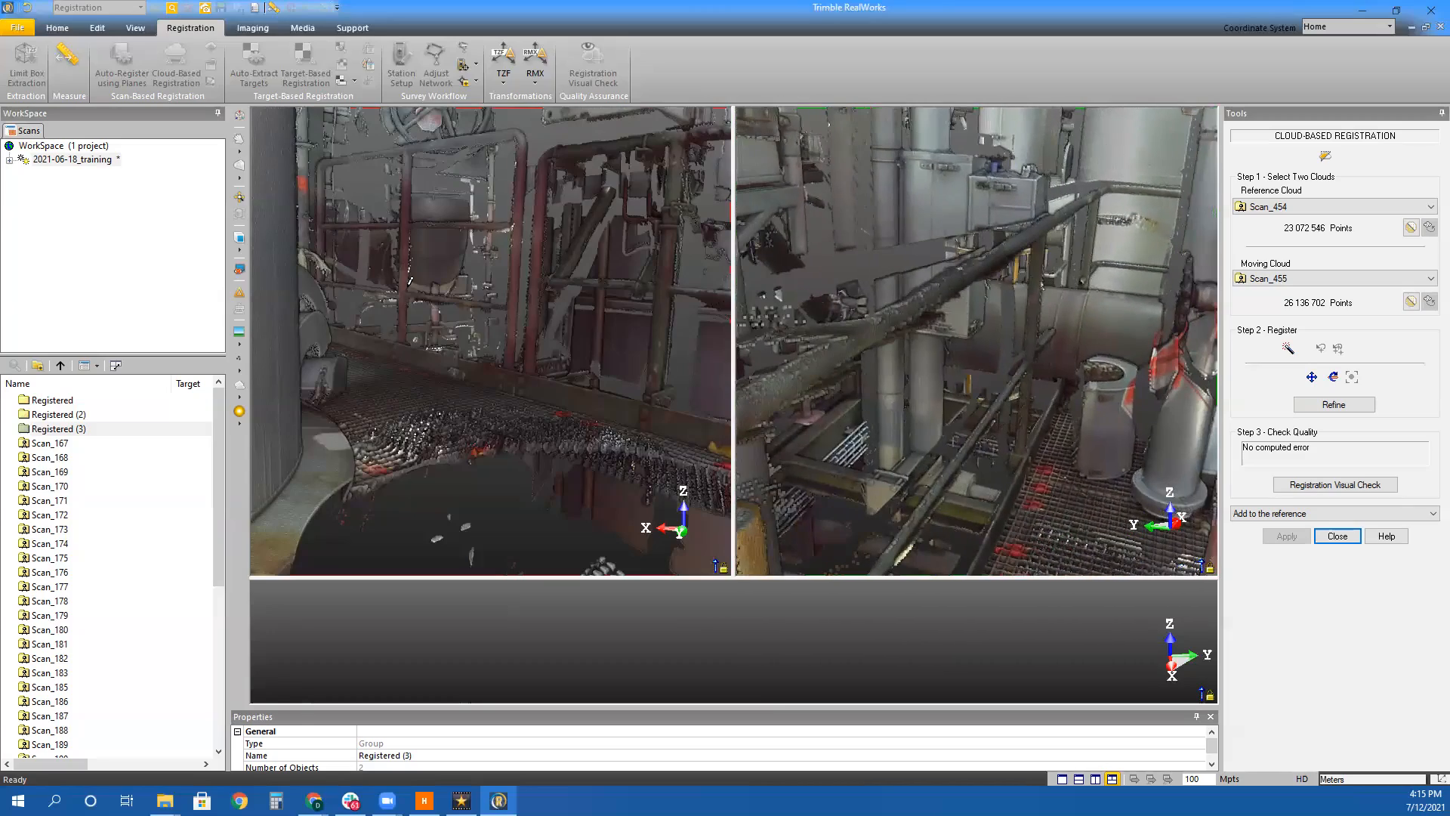
Compare the walkway, railings and vessels of Scan_454 with Scan_455 for a matching structure
scroll(454, 363, "up", 3)
scroll(421, 383, "up", 2)
middle_click_drag(421, 383, 635, 517)
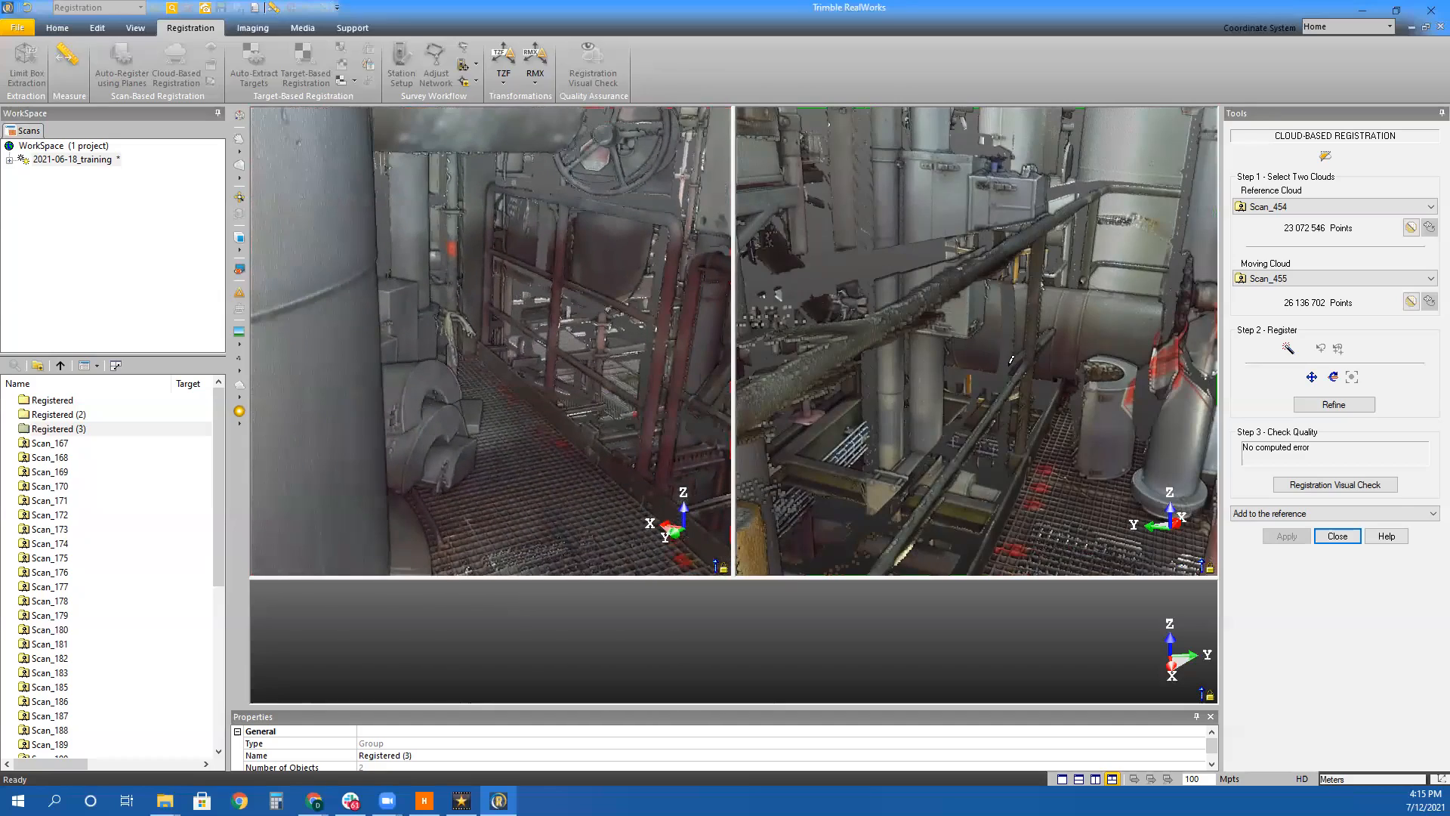
scroll(1011, 360, "down", 3)
middle_click_drag(1030, 350, 986, 522)
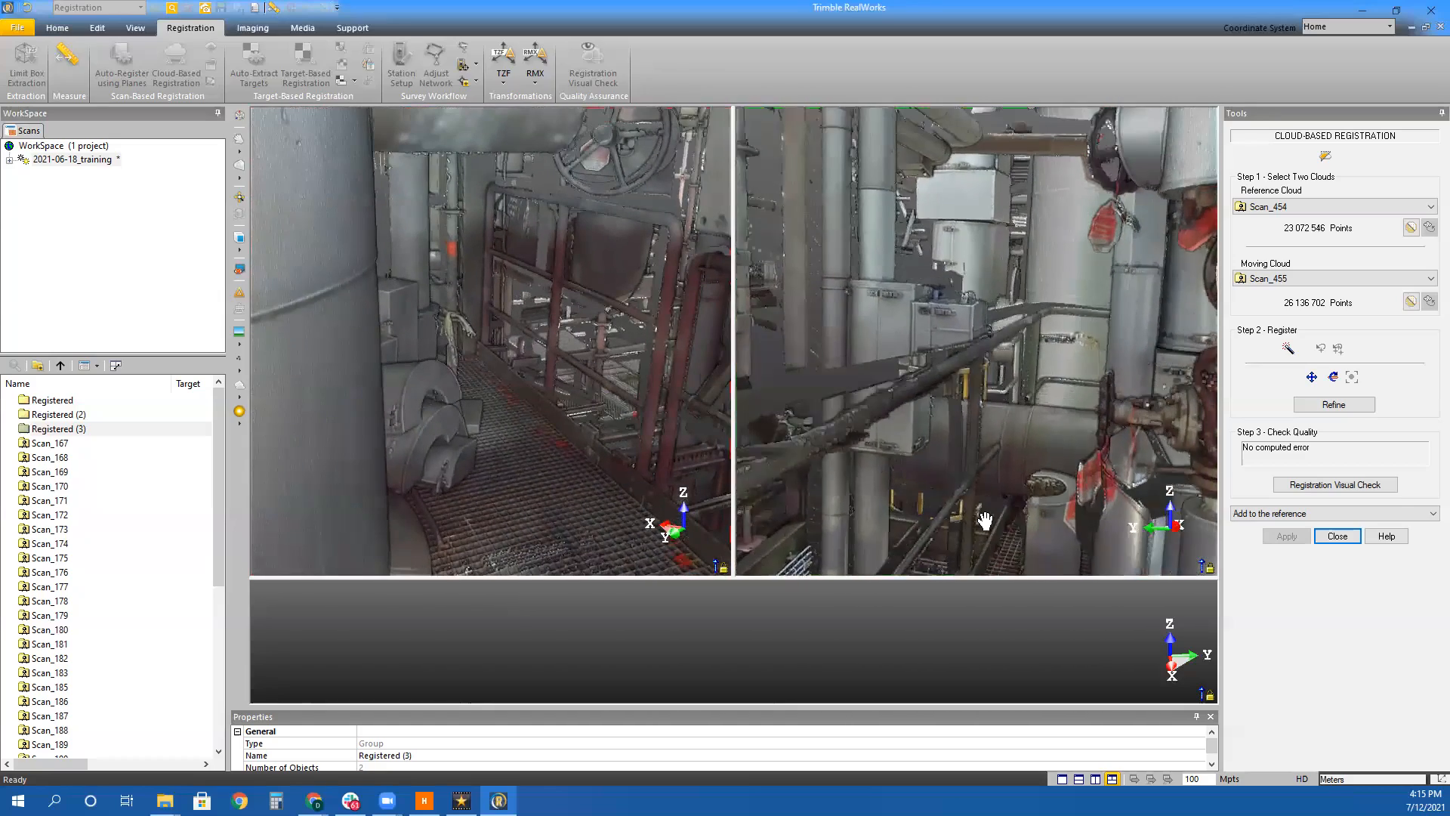
mouse_move(466, 393)
left_mouse_down()
mouse_move(395, 397)
mouse_move(473, 408)
left_mouse_up()
middle_click_drag(473, 408, 584, 466)
left_click_drag(964, 426, 822, 429)
scroll(939, 372, "down", 8)
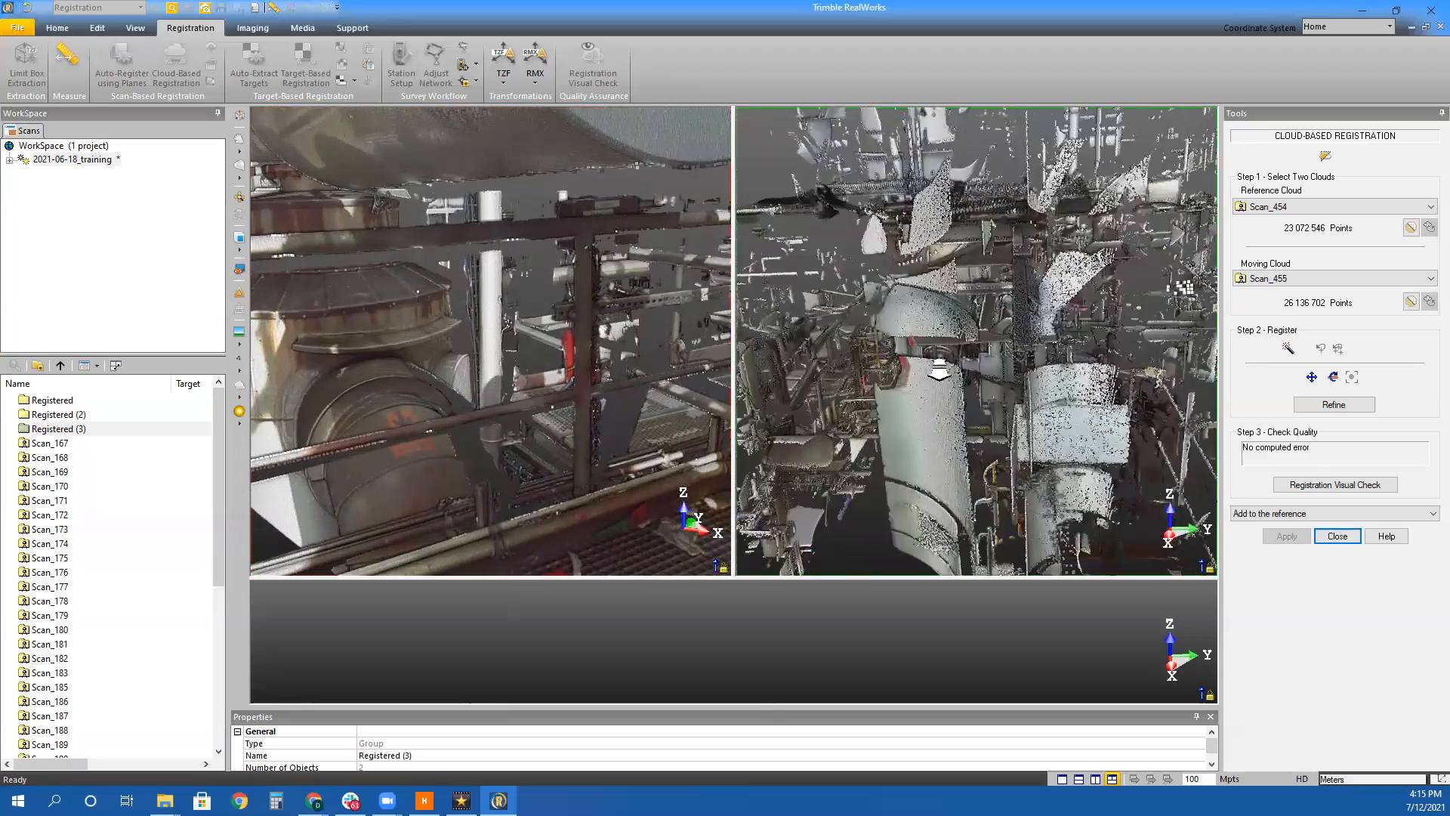
left_click_drag(980, 375, 1031, 499)
middle_click_drag(1031, 499, 984, 385)
scroll(1008, 396, "up", 3)
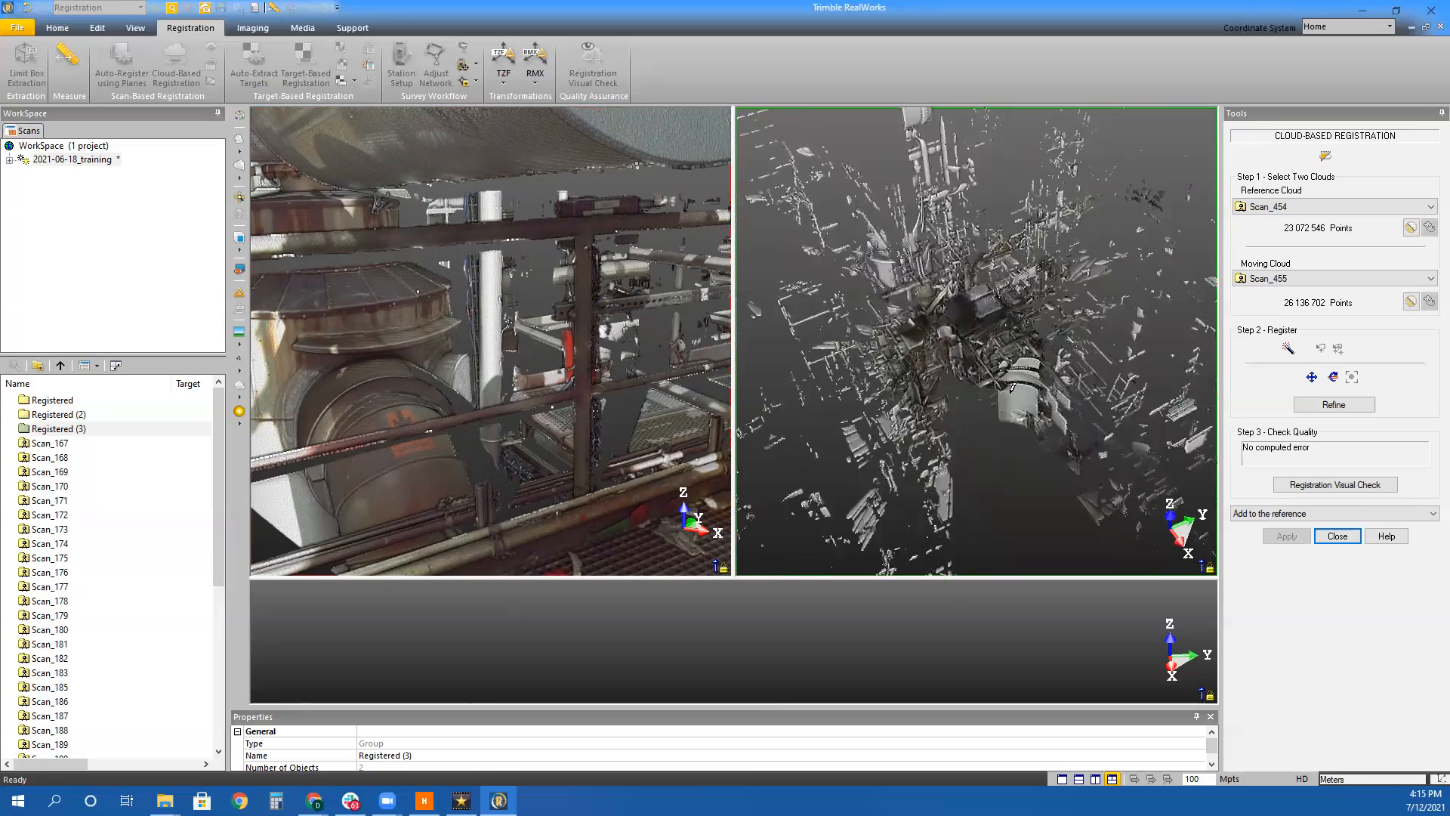
scroll(408, 336, "down", 3)
scroll(408, 337, "down", 10)
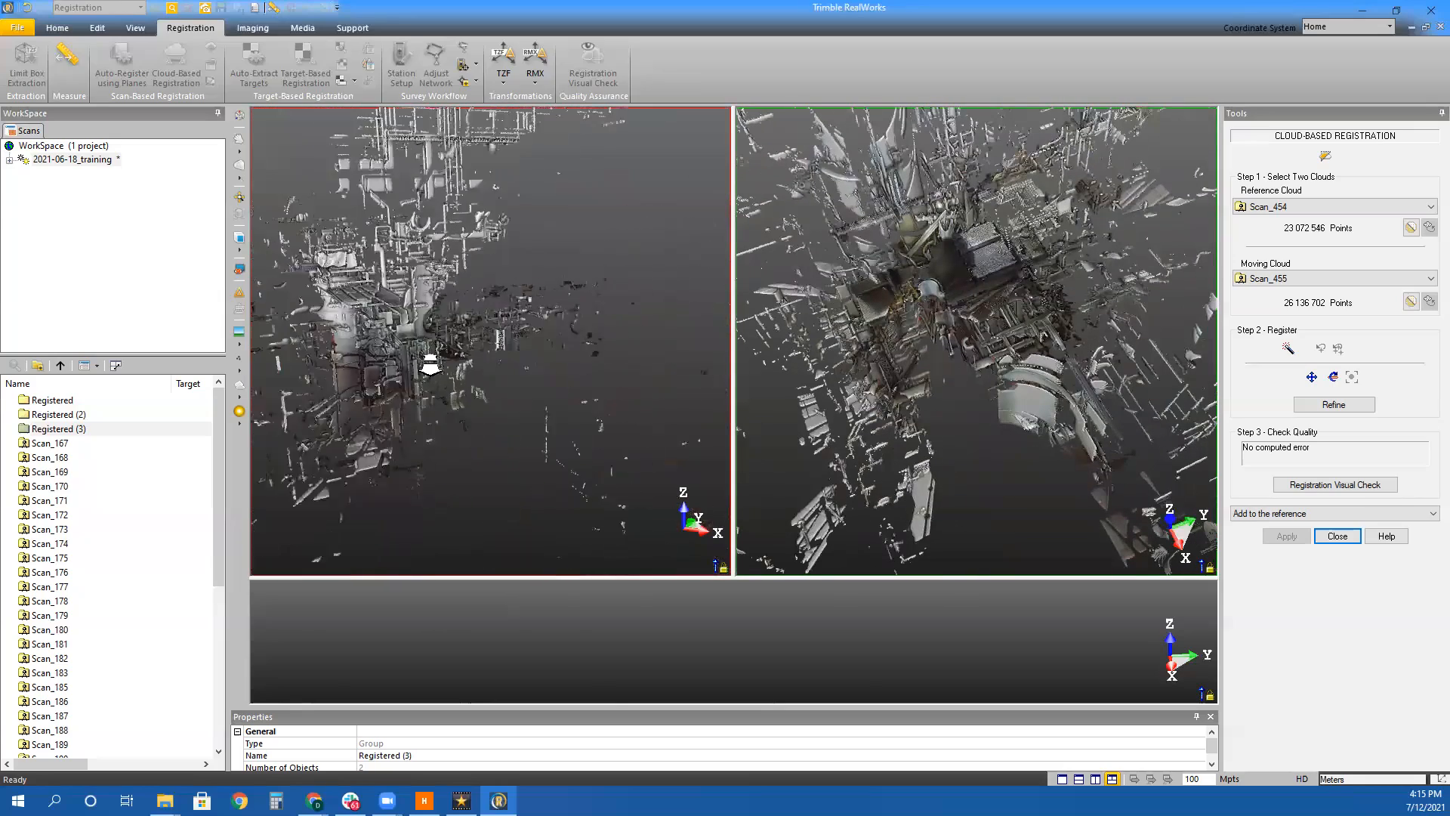
left_click_drag(572, 498, 824, 472)
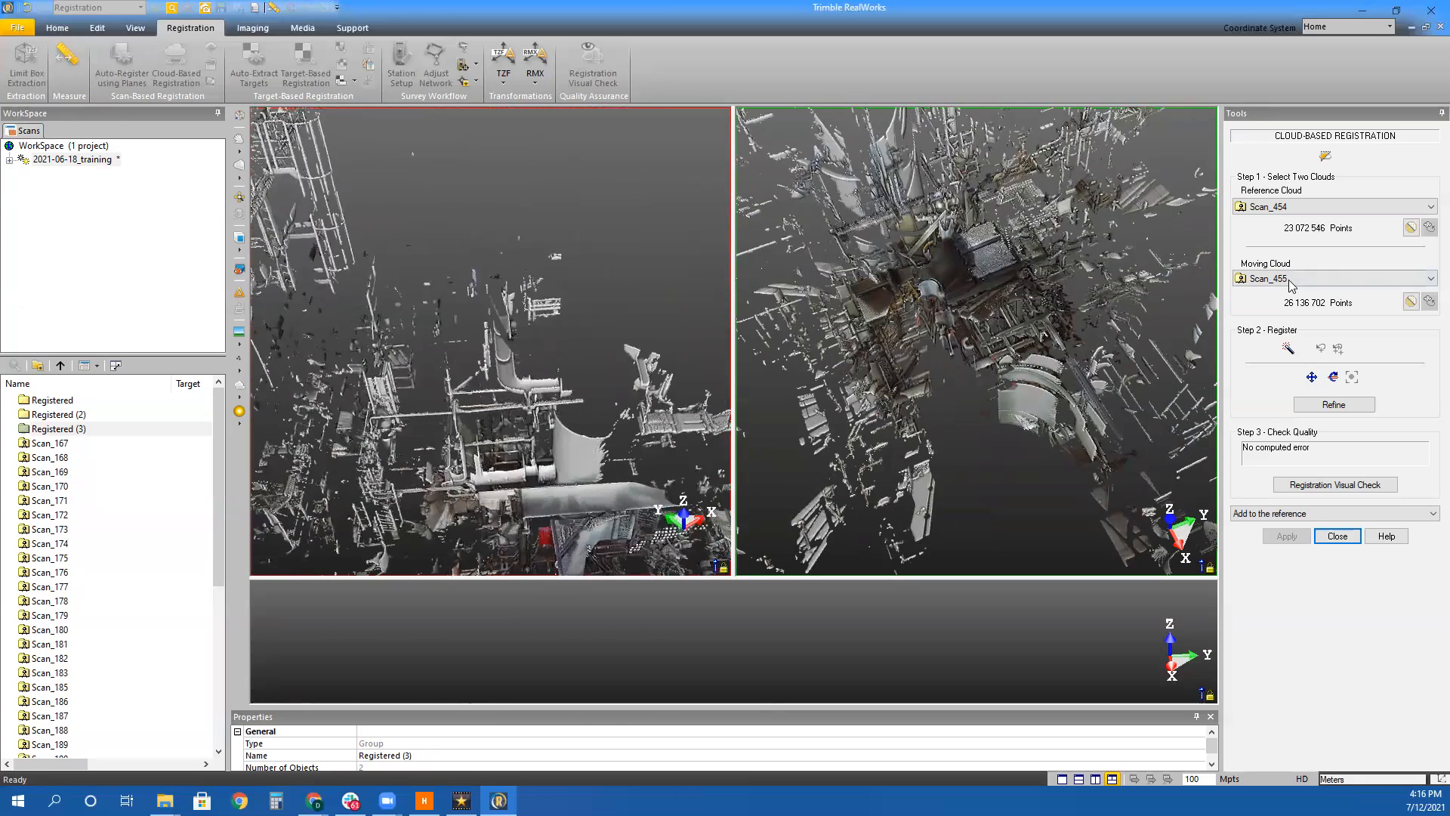
Set Scan_456 as the reference cloud for Scan_455
left_click(1296, 276)
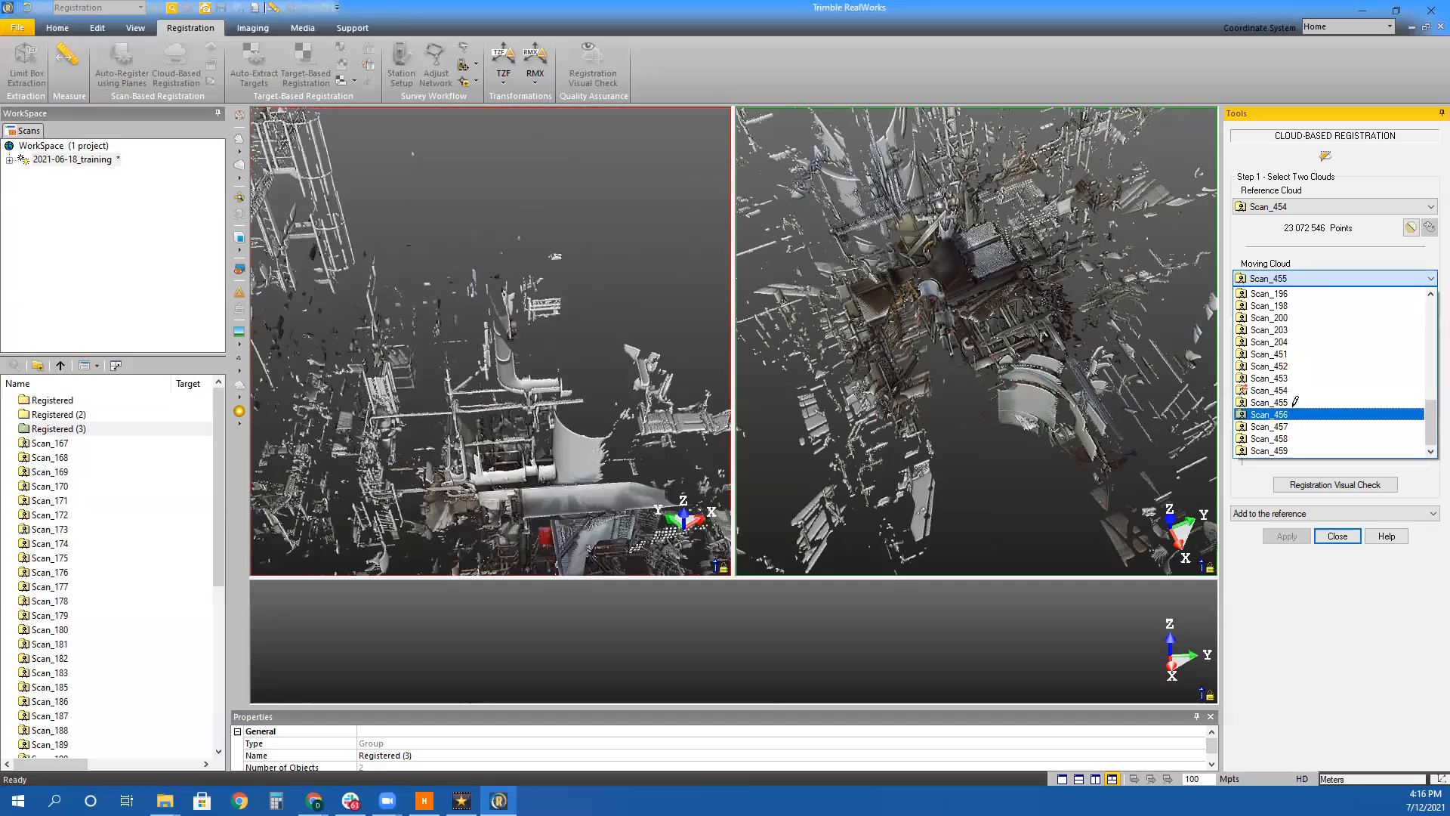
left_click(1306, 199)
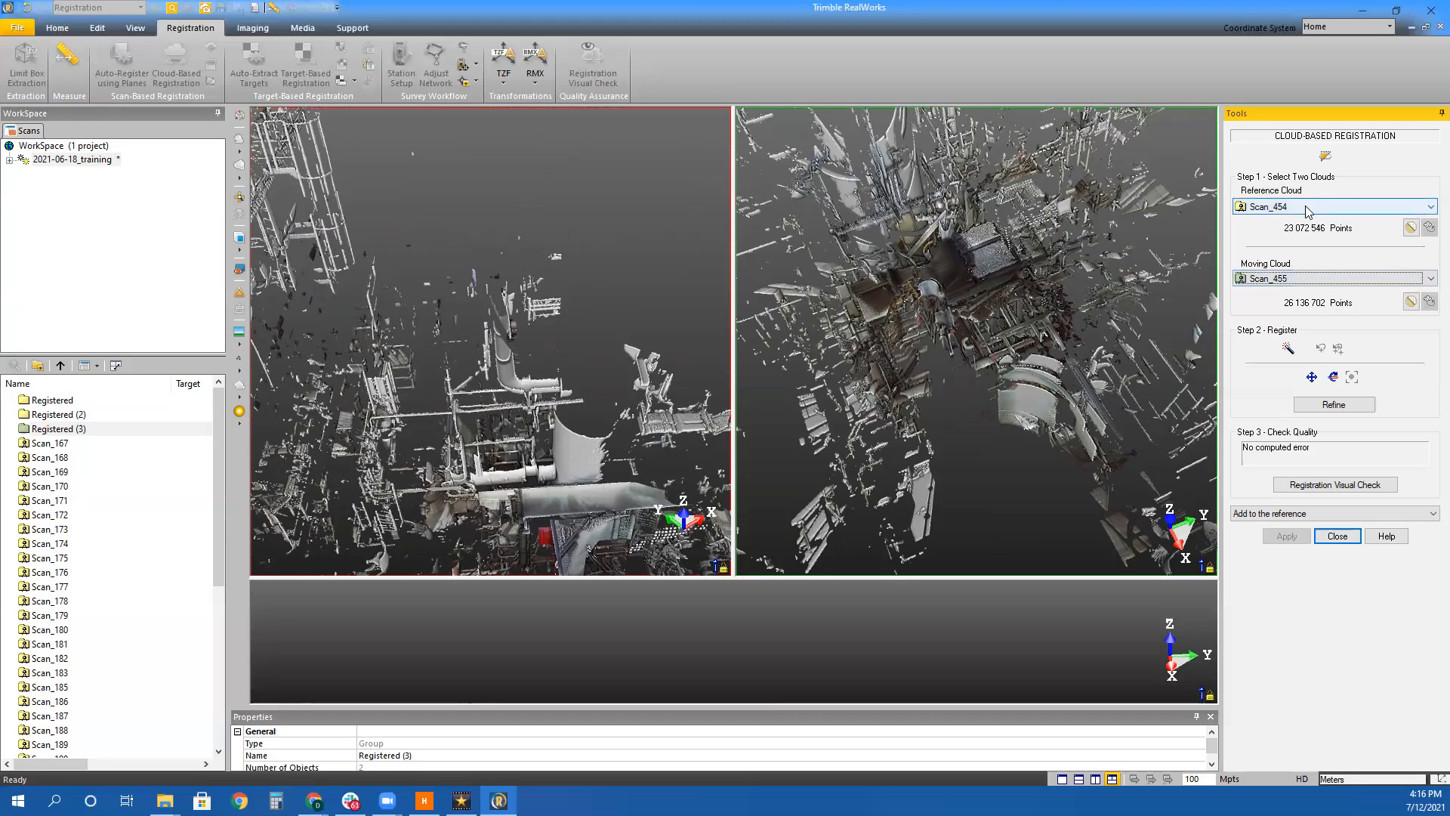
left_click(1308, 209)
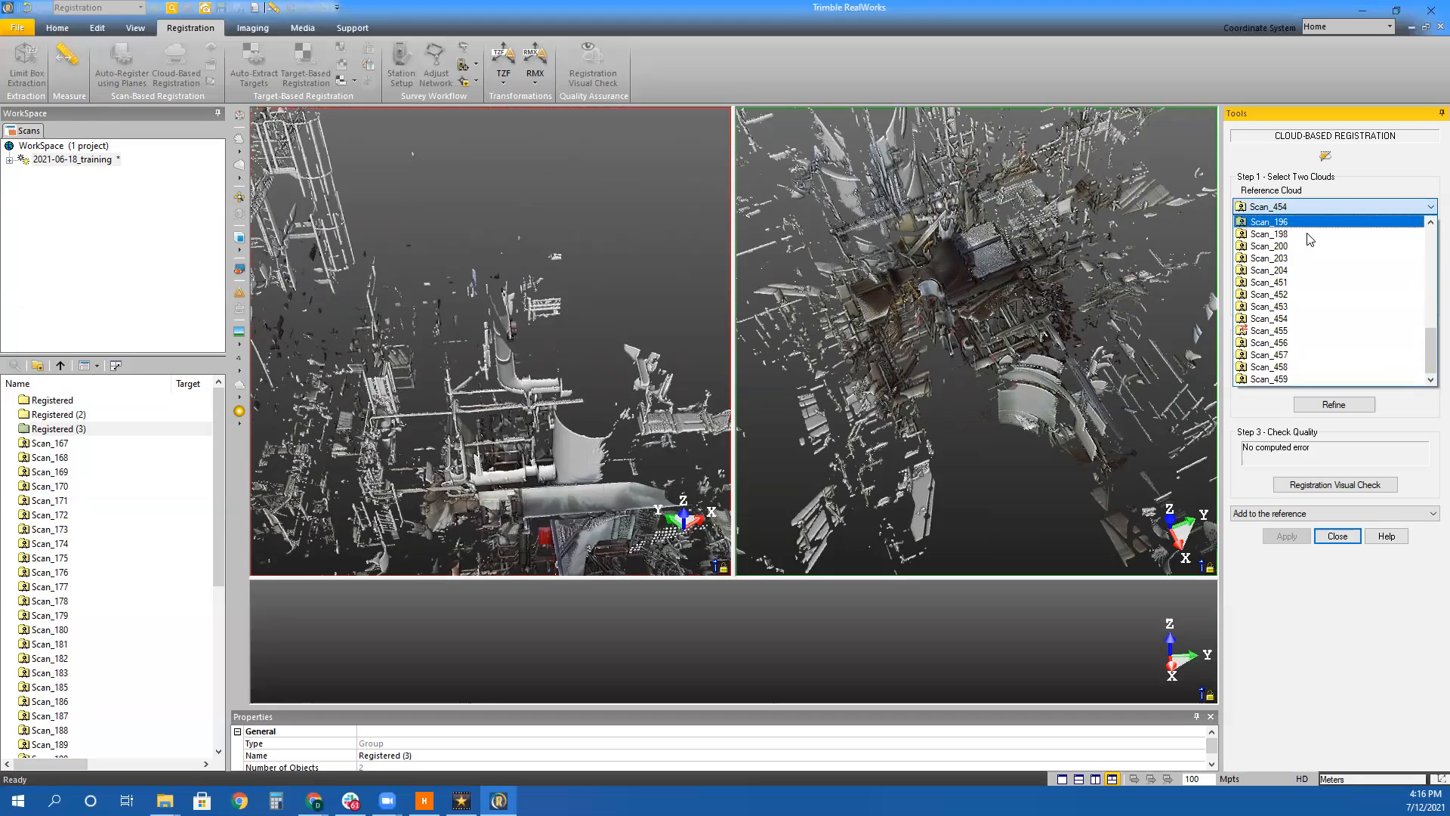
left_click(1263, 344)
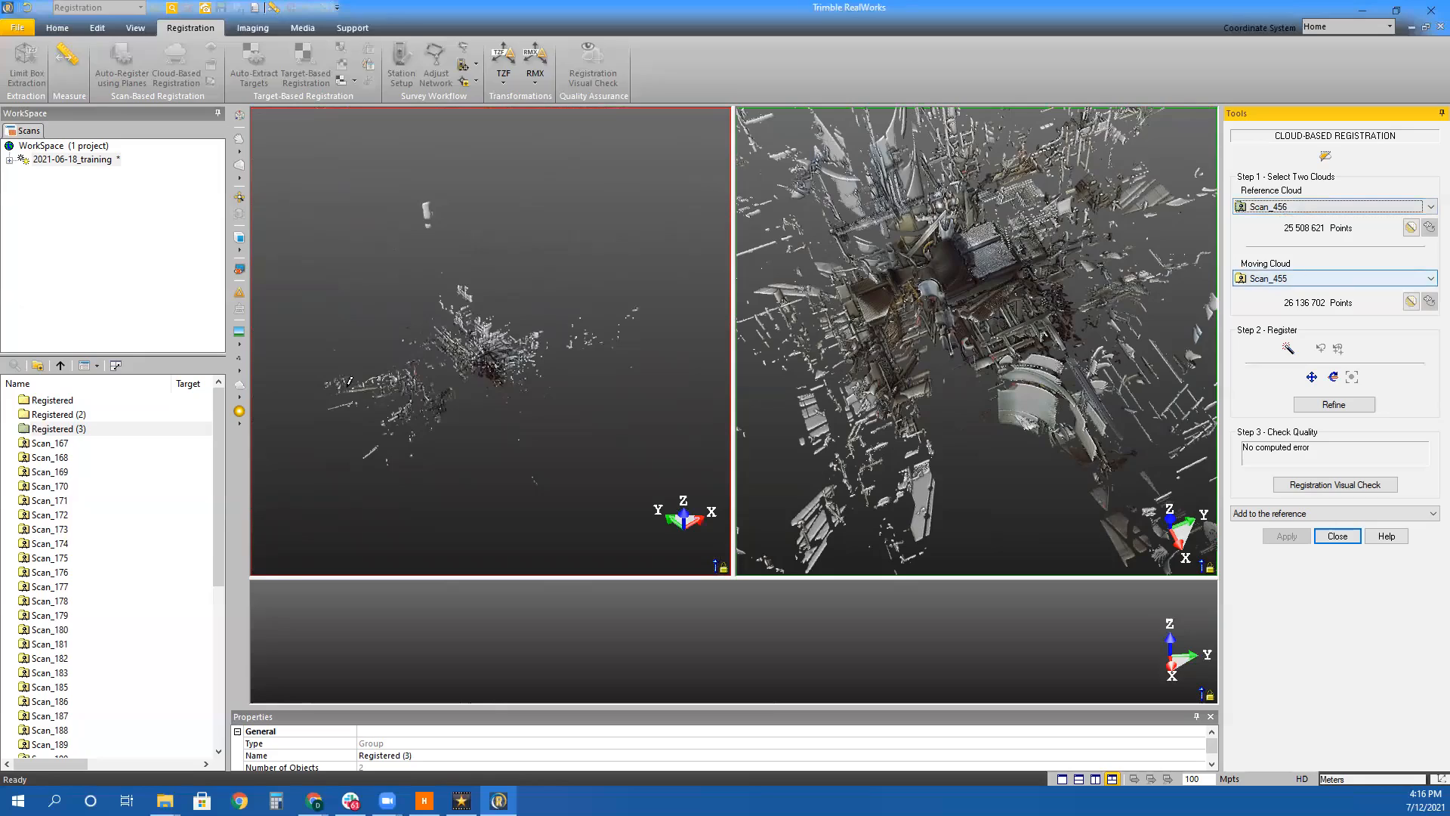
scroll(498, 355, "up", 3)
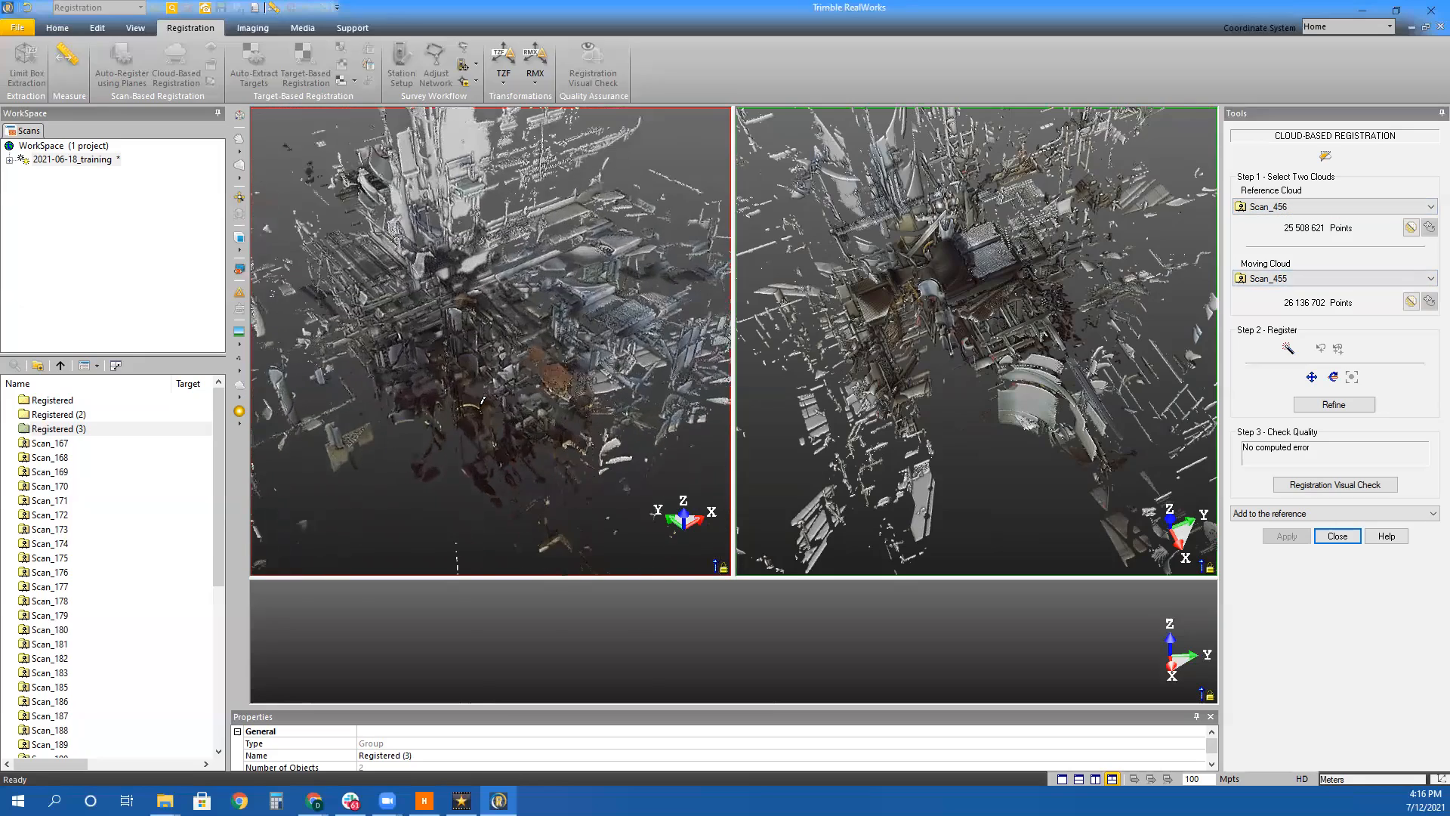
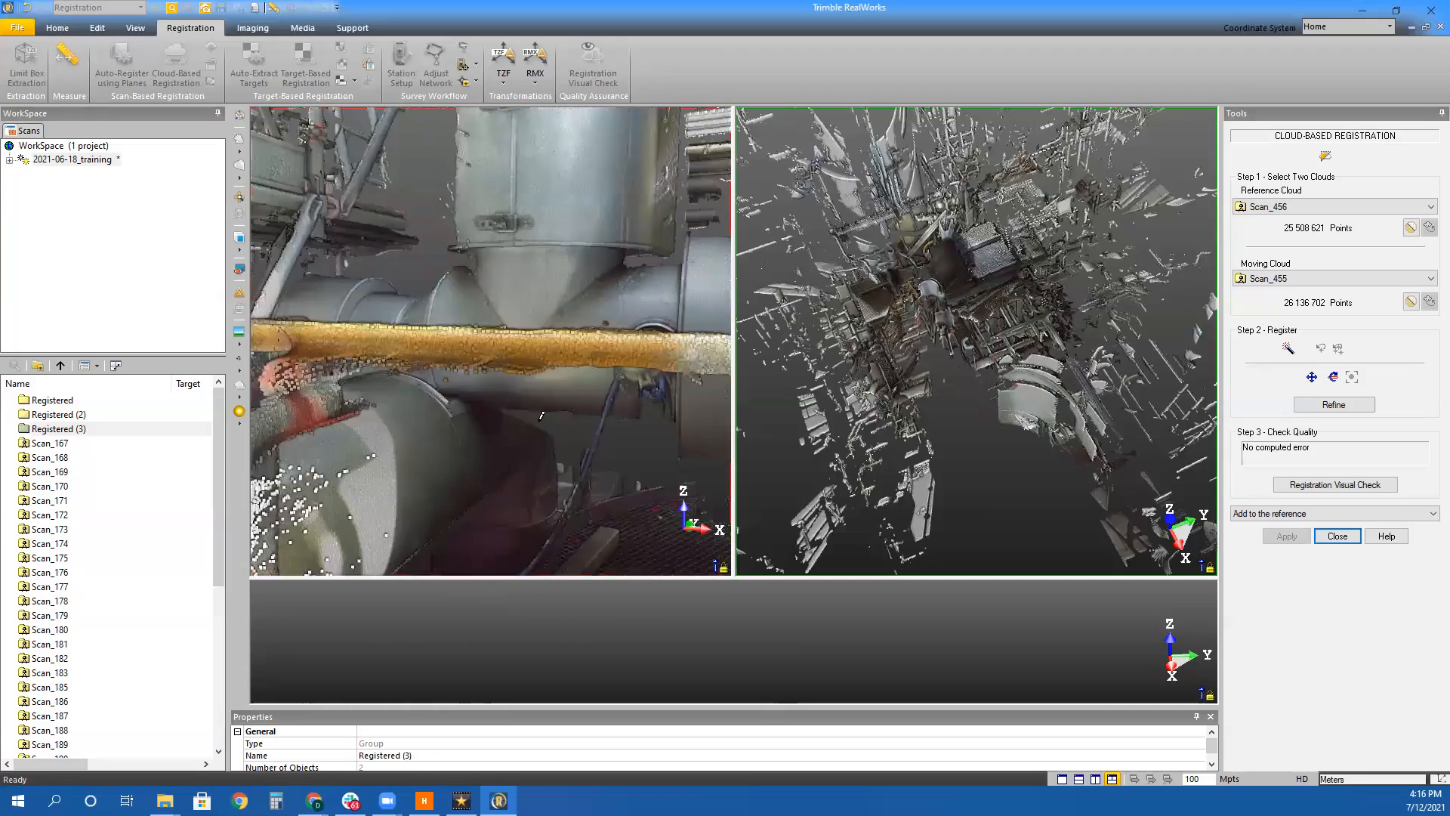
Compare the vessels, grated walkway and pipework of Scan_456 with Scan_455 for a matching feature
left_click_drag(653, 450, 403, 450)
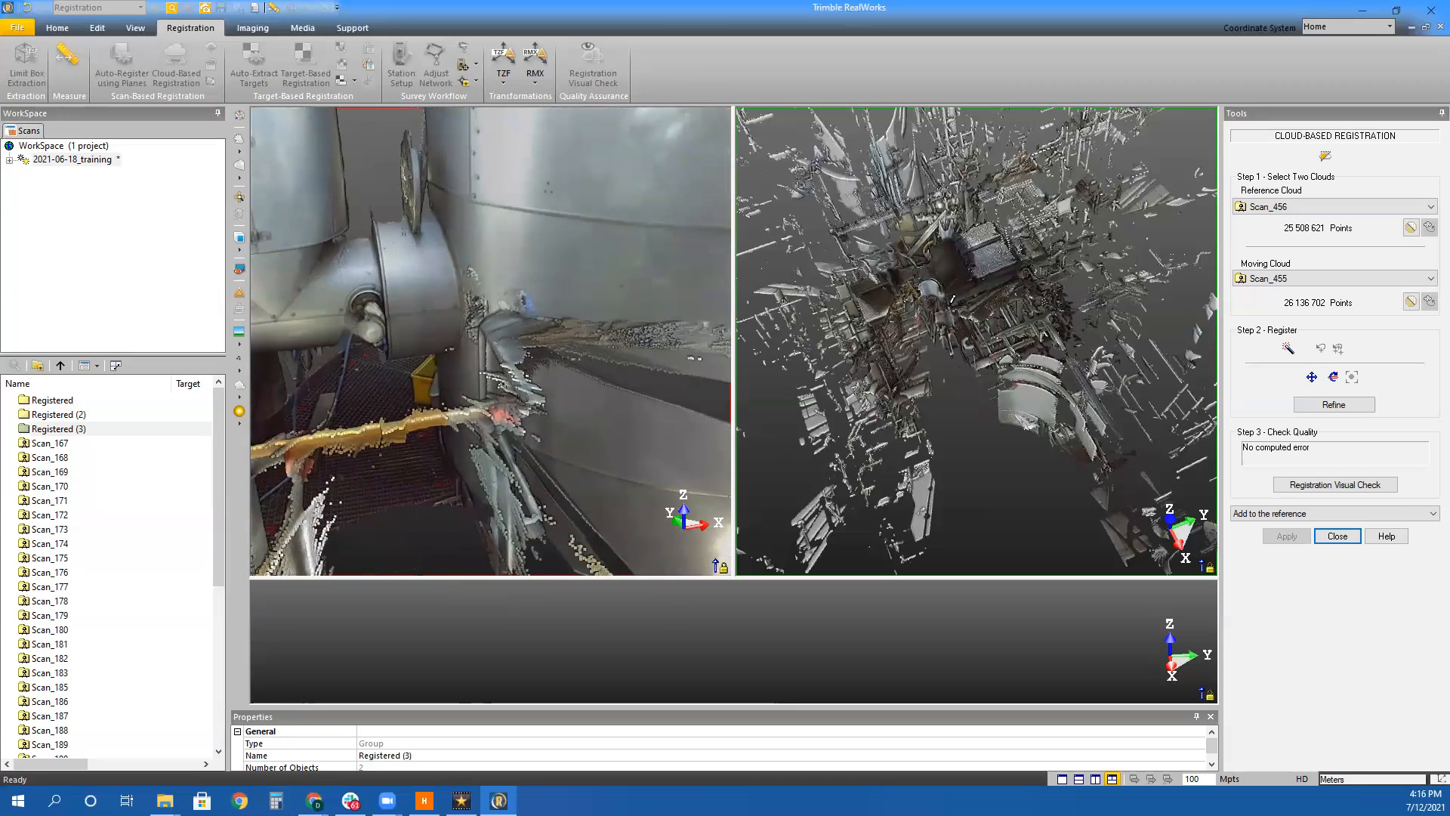
scroll(952, 299, "up", 5)
middle_click_drag(877, 352, 940, 465)
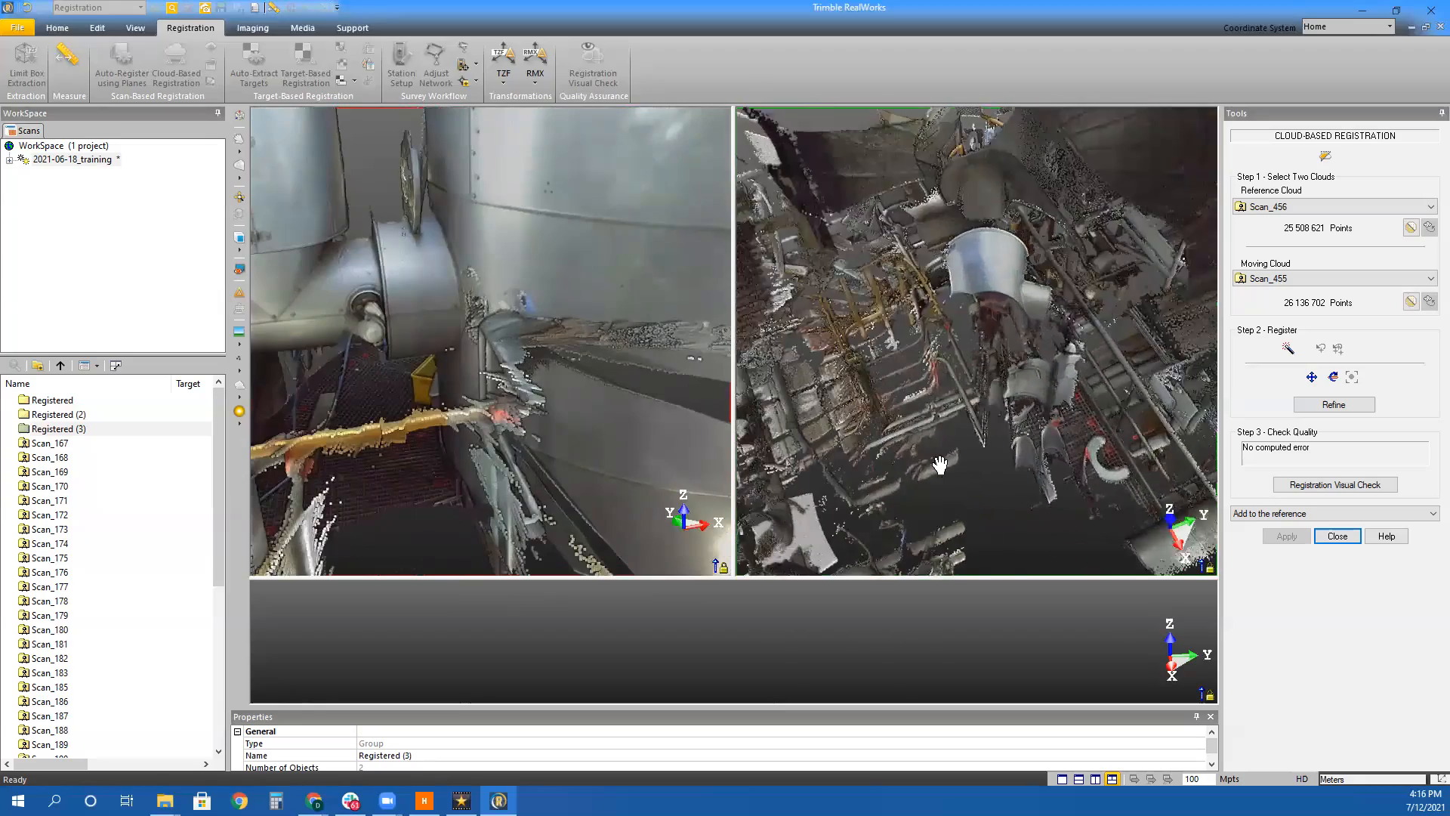
scroll(936, 460, "up", 6)
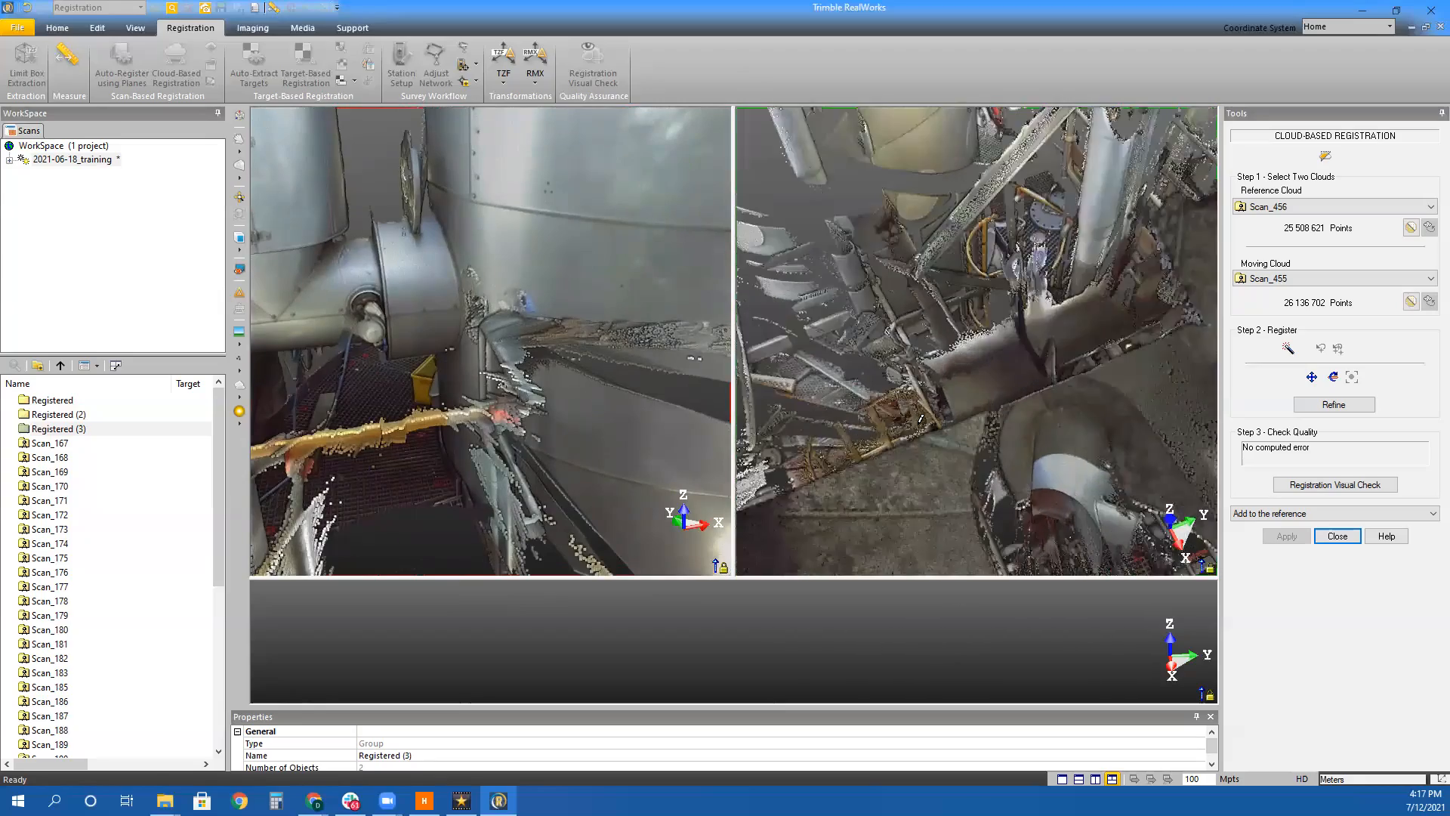
scroll(957, 432, "up", 2)
left_click_drag(1038, 421, 756, 423)
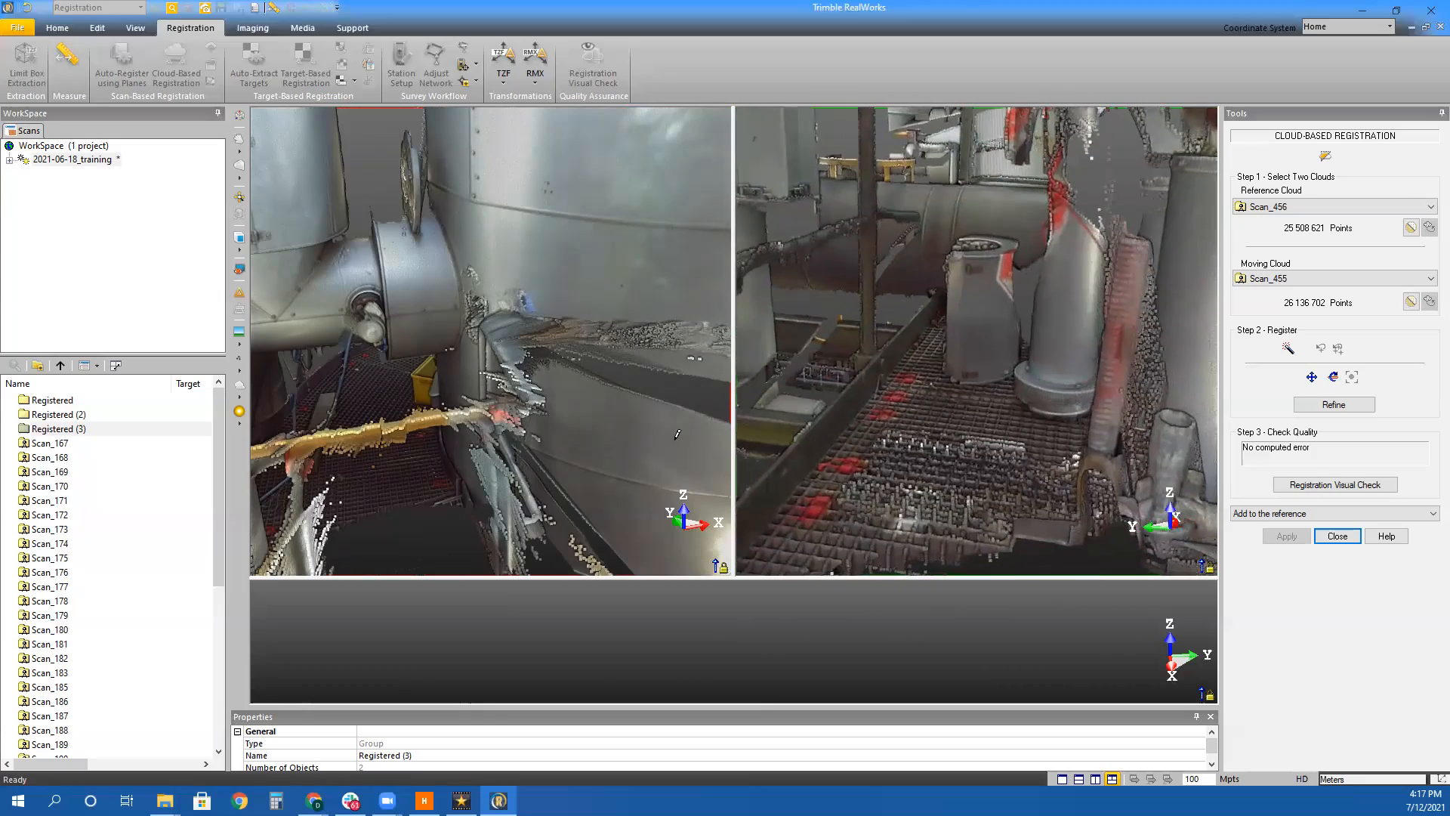
left_click_drag(486, 405, 593, 400)
middle_click_drag(593, 400, 710, 378)
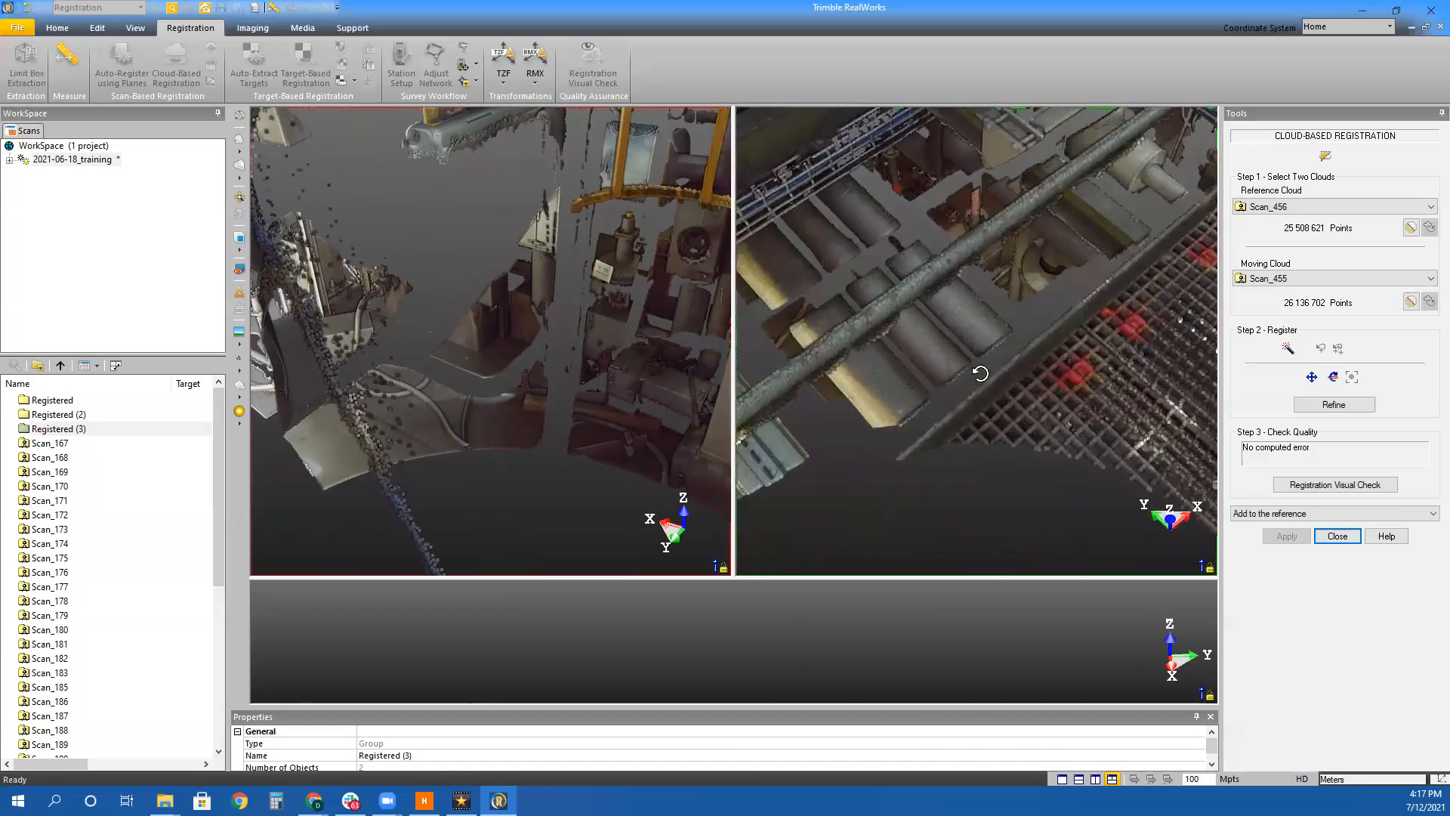
left_click_drag(822, 340, 763, 442)
middle_click_drag(1030, 544, 974, 637)
middle_click_drag(1086, 373, 1054, 428)
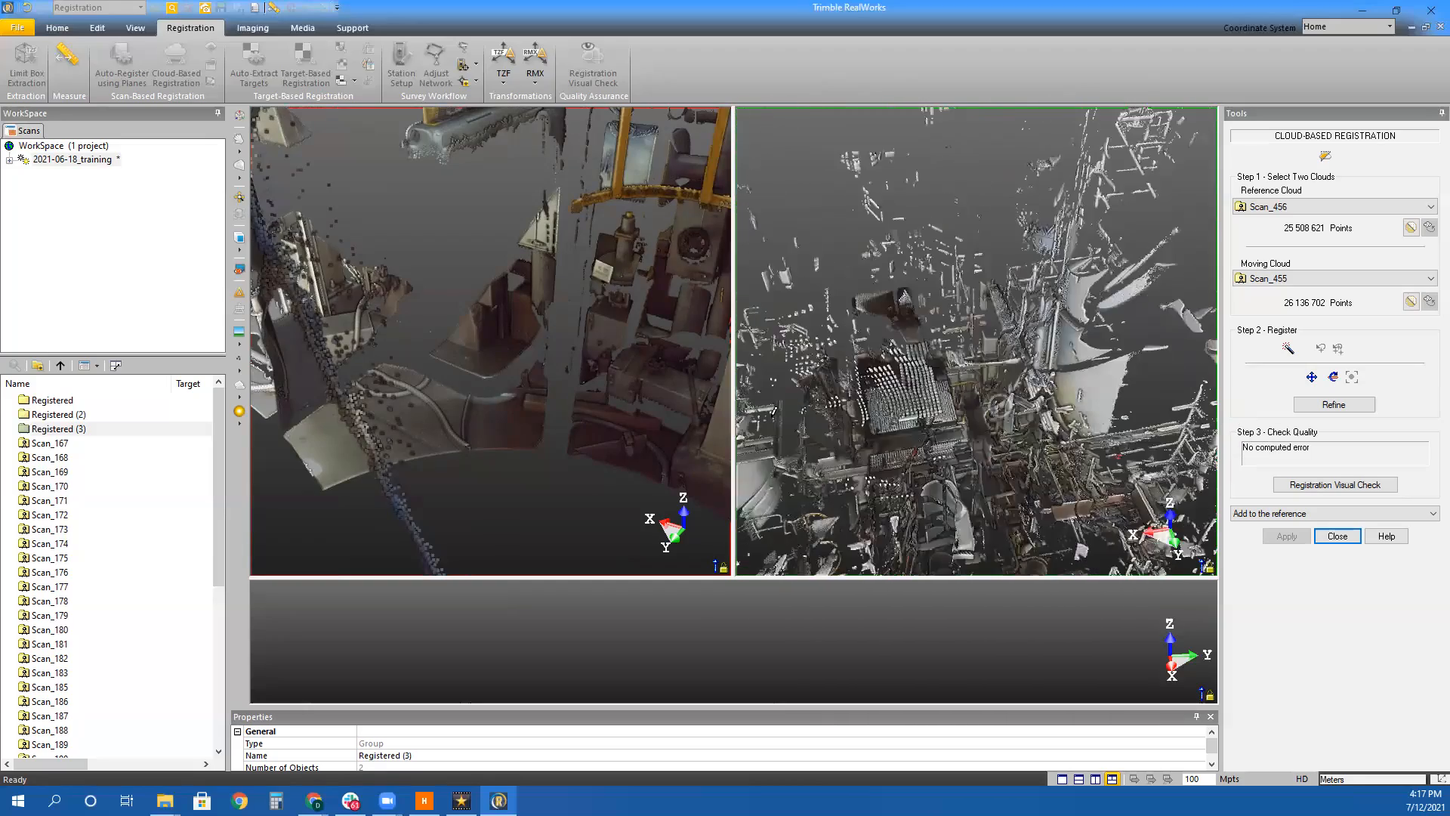
Examine Scan_456 and Scan_455 from outside for a large vessel or tower common to both
left_click_drag(476, 425, 528, 381)
scroll(528, 381, "down", 5)
middle_click_drag(551, 402, 495, 459)
scroll(495, 458, "up", 6)
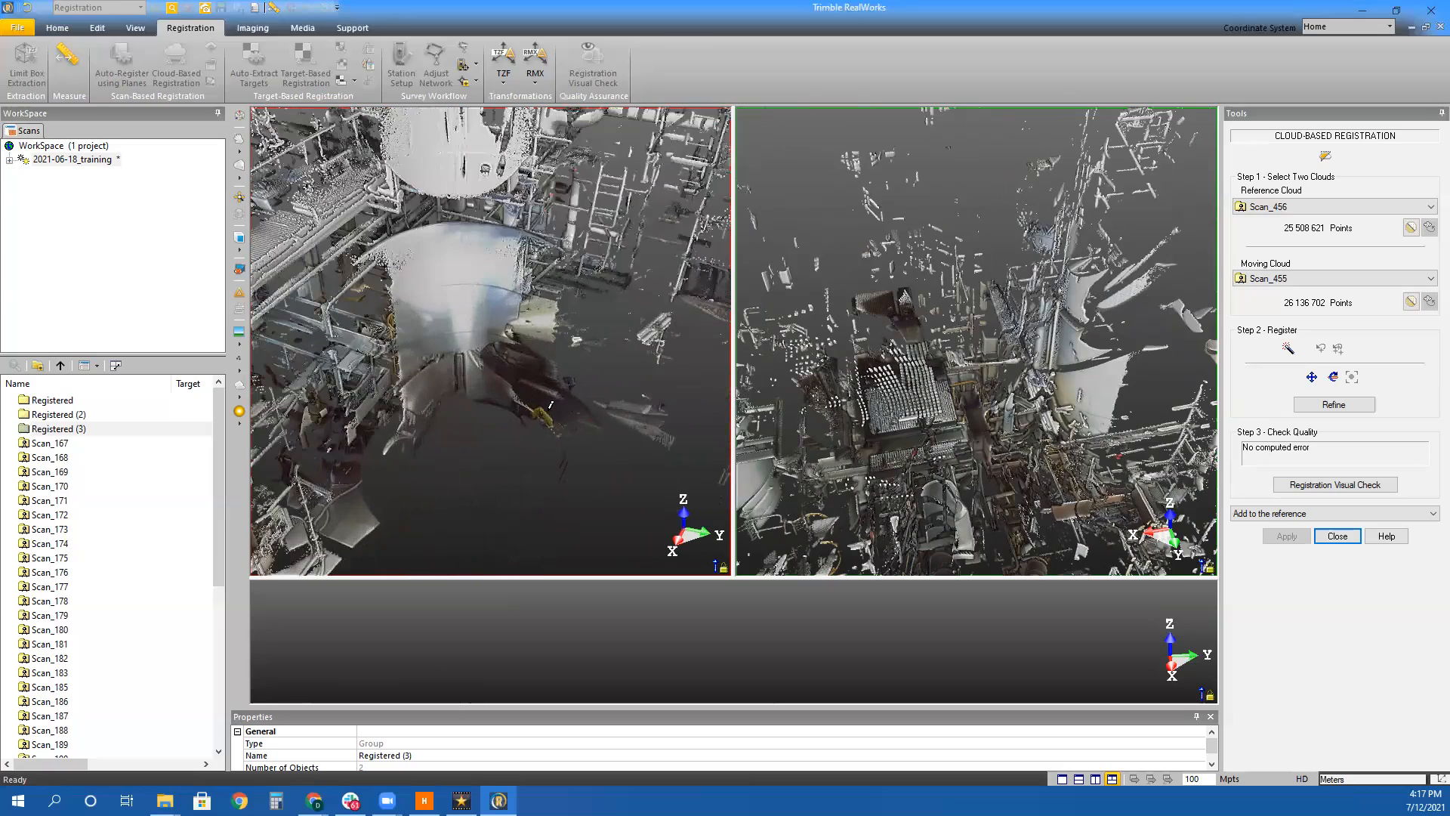
left_click_drag(1094, 413, 1141, 412)
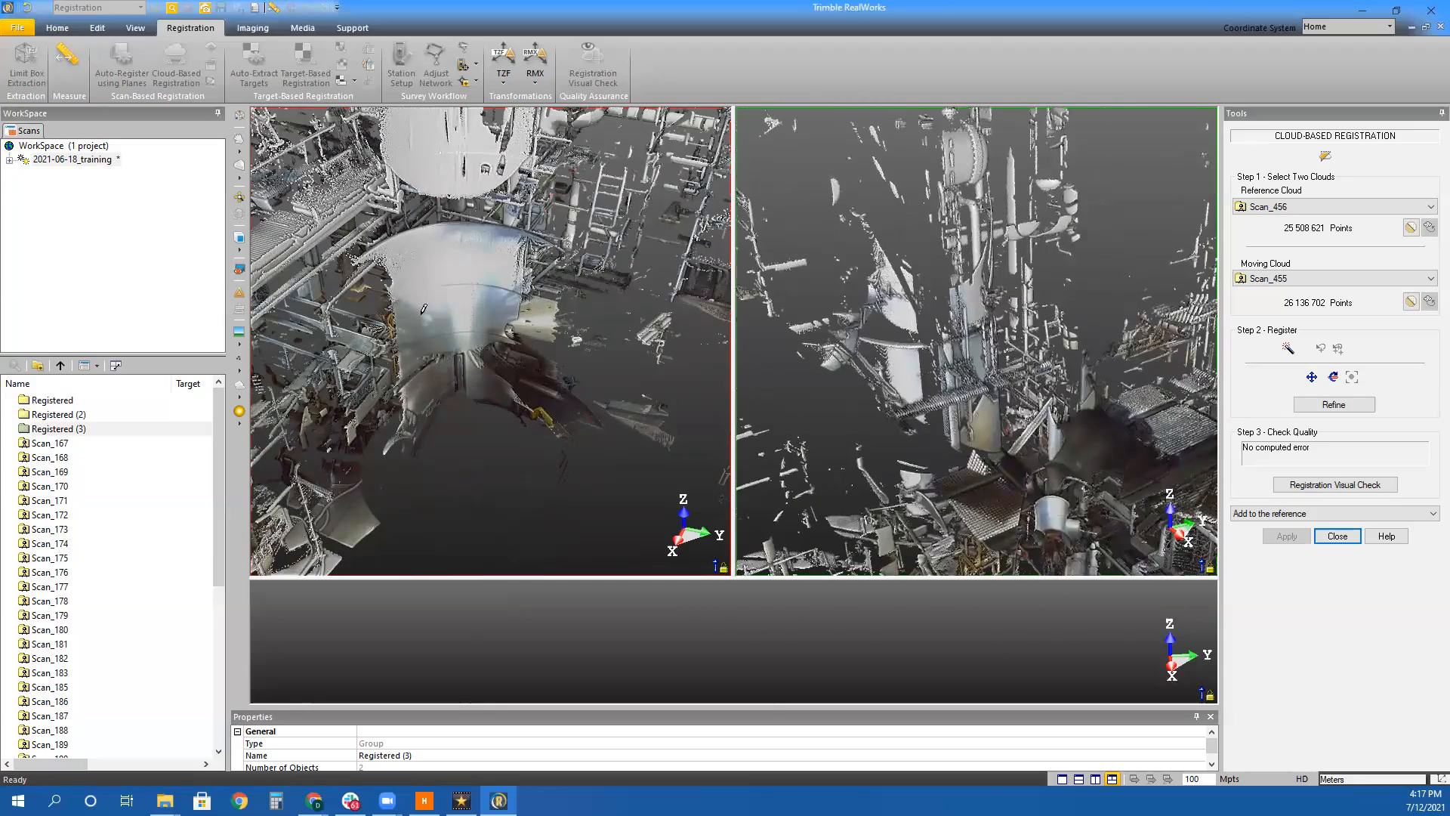
middle_click_drag(384, 197, 433, 464)
left_click_drag(433, 464, 679, 491)
mouse_move(1013, 379)
left_mouse_down()
mouse_move(971, 421)
mouse_move(993, 382)
left_mouse_up()
left_click_drag(407, 371, 564, 304)
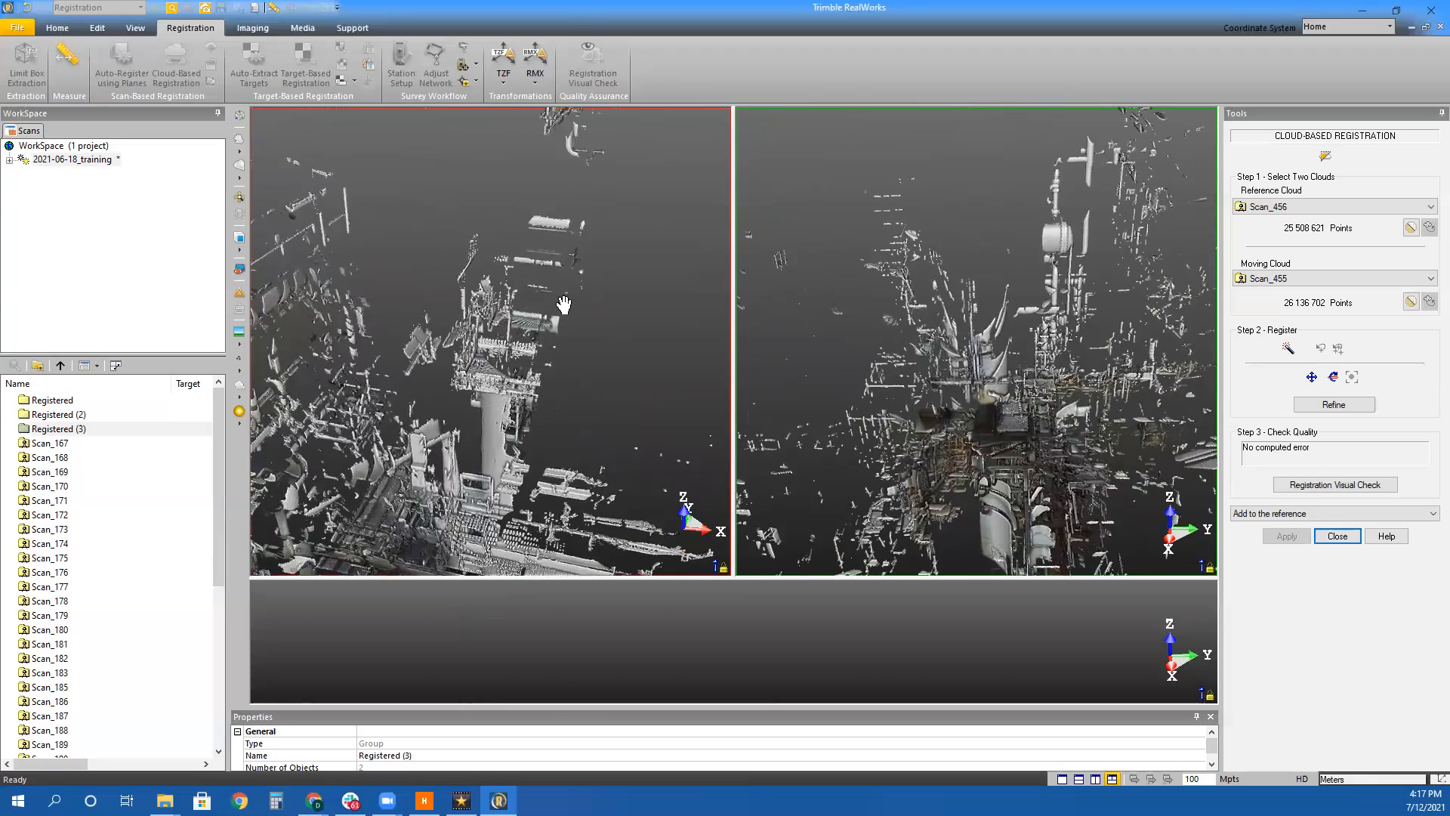
Compare the upper tower platforms of Scan_456 with the vessels and columns of Scan_455
middle_click_drag(564, 304, 627, 198)
scroll(576, 310, "up", 3)
middle_click_drag(575, 310, 630, 457)
left_click_drag(630, 458, 488, 388)
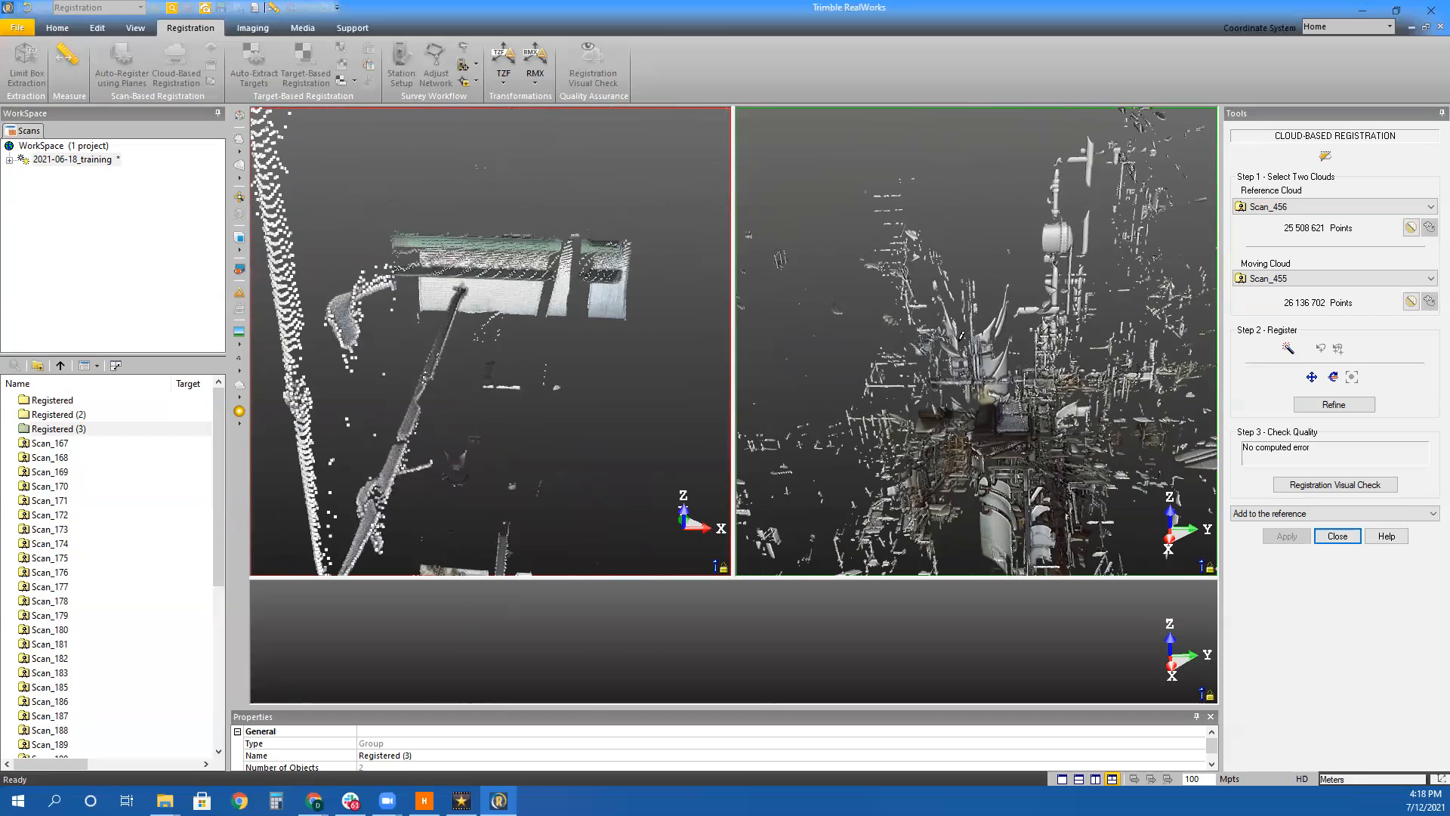
left_click_drag(889, 373, 989, 366)
scroll(520, 499, "down", 5)
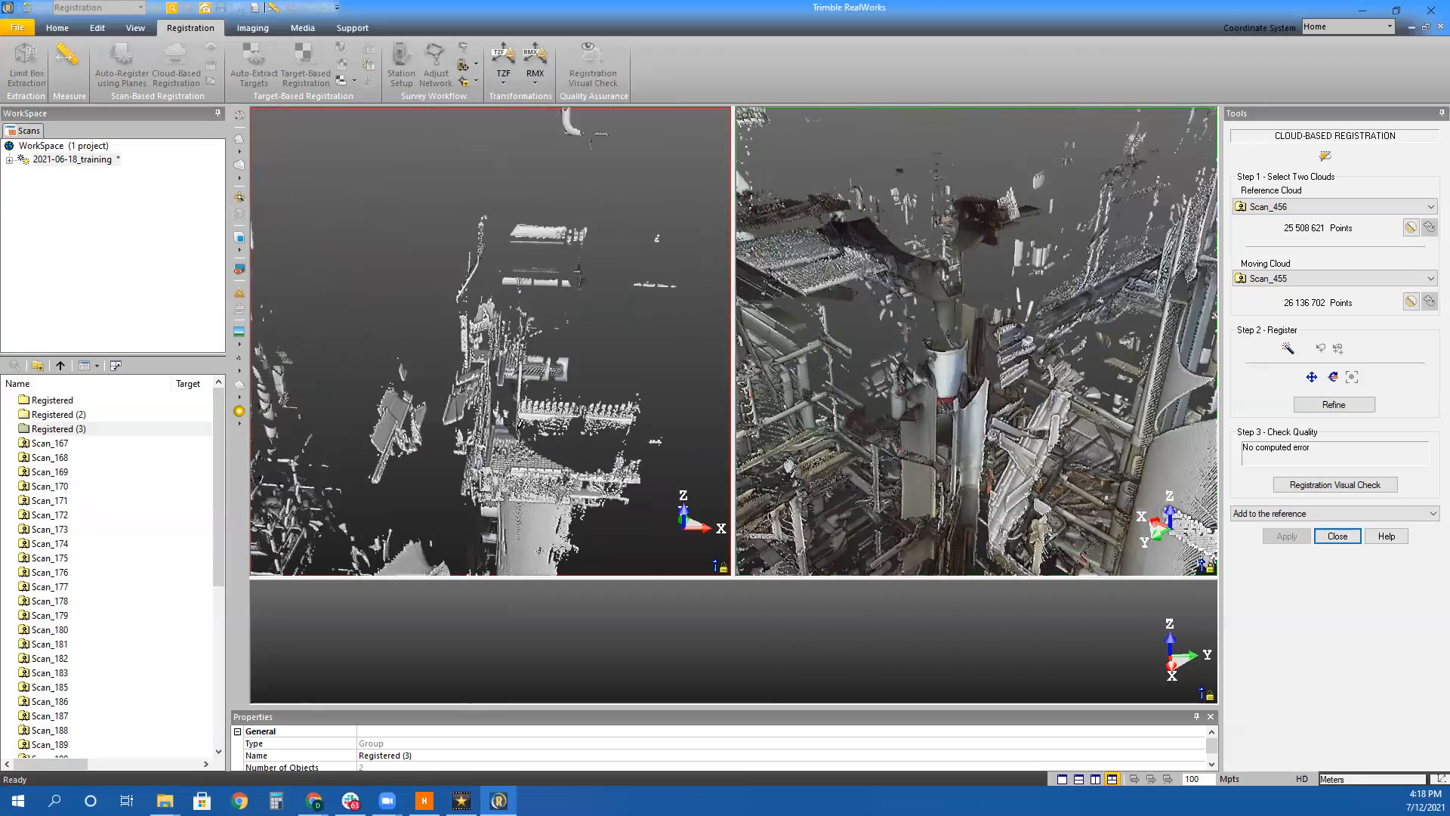
scroll(518, 473, "up", 4)
left_click_drag(519, 472, 423, 508)
middle_click_drag(528, 445, 367, 379)
scroll(1006, 483, "down", 5)
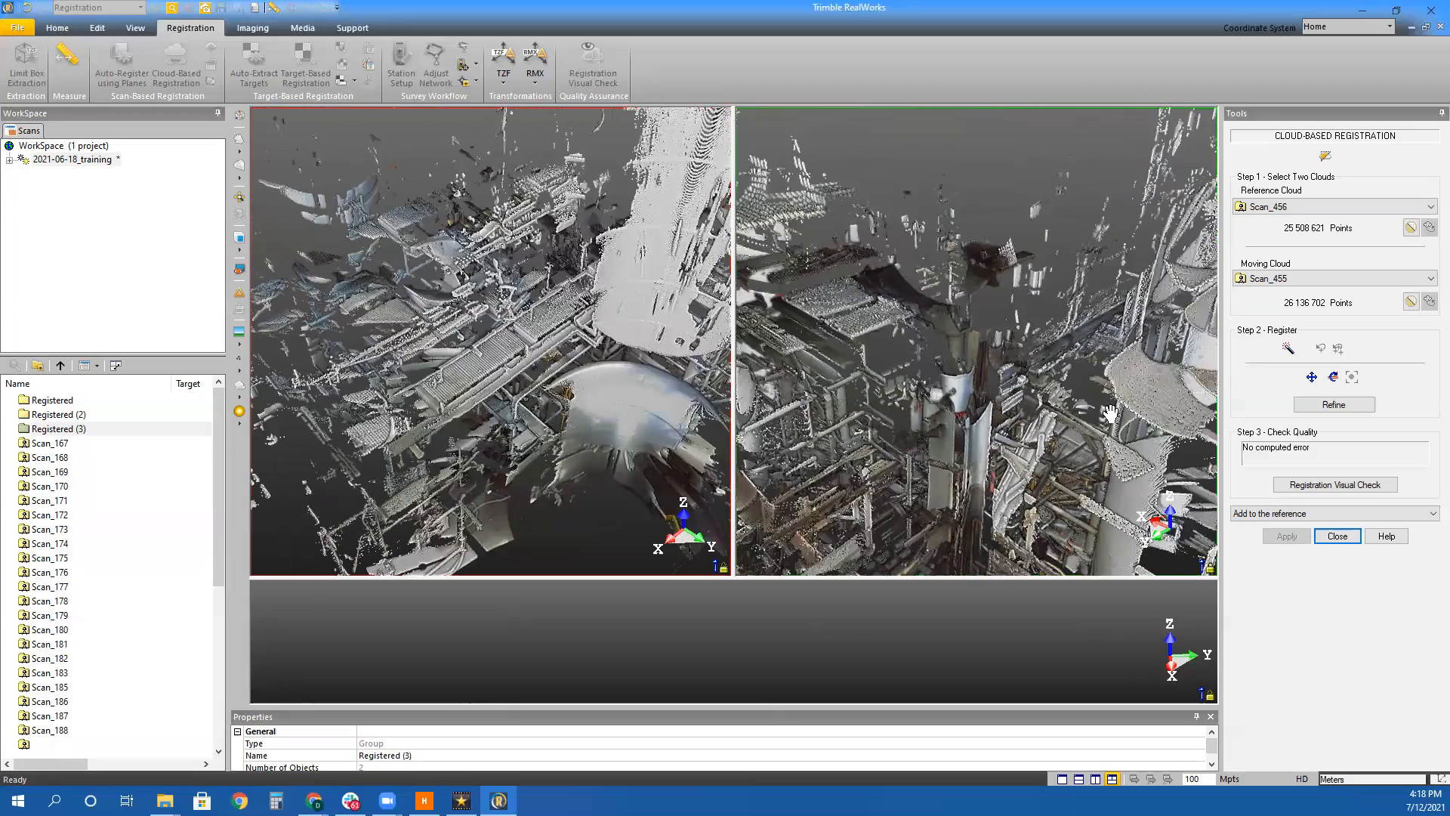
Set Scan_457 as the moving cloud for Scan_456
left_click(1342, 277)
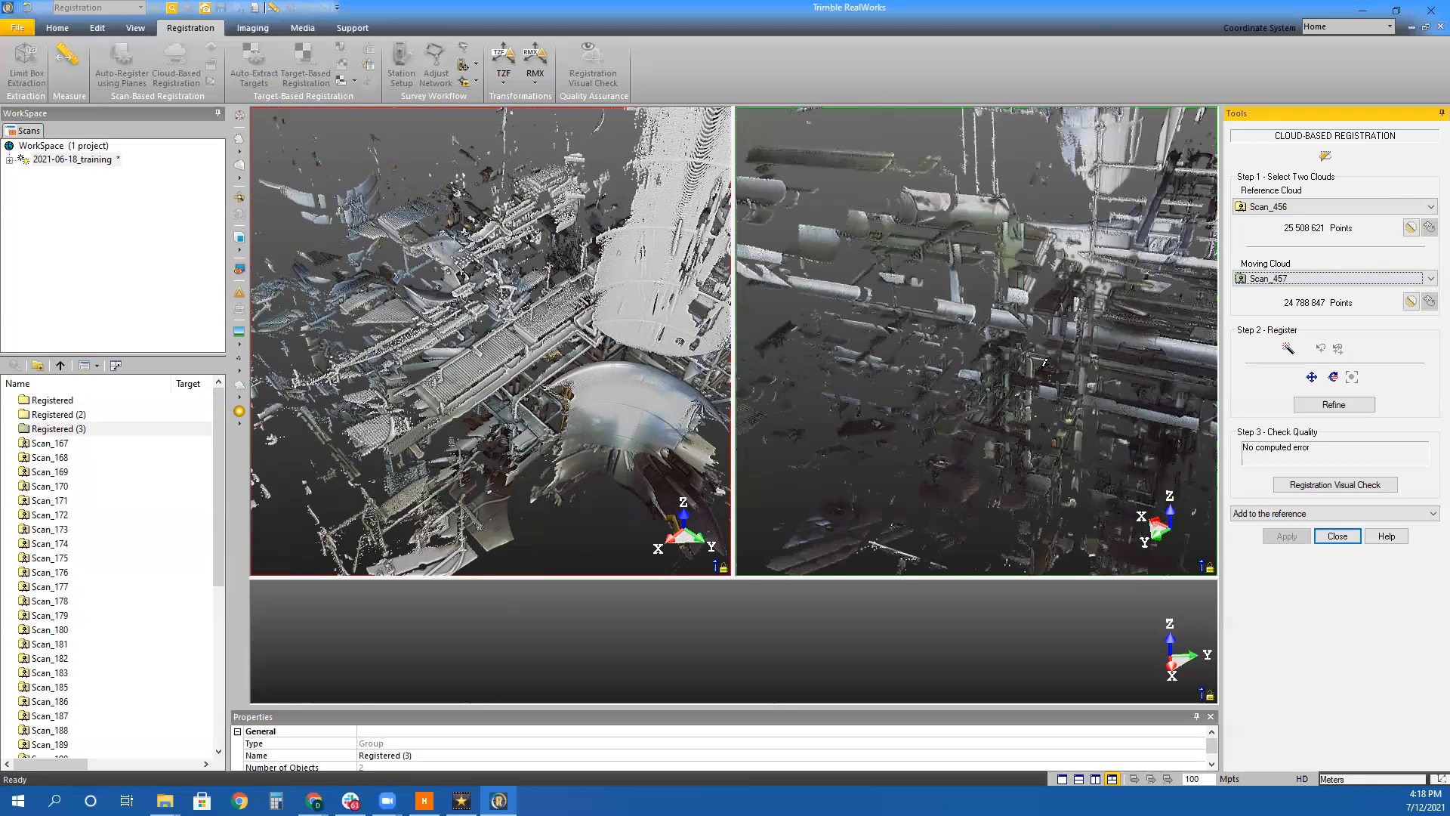
scroll(1104, 360, "down", 5)
scroll(1057, 355, "up", 4)
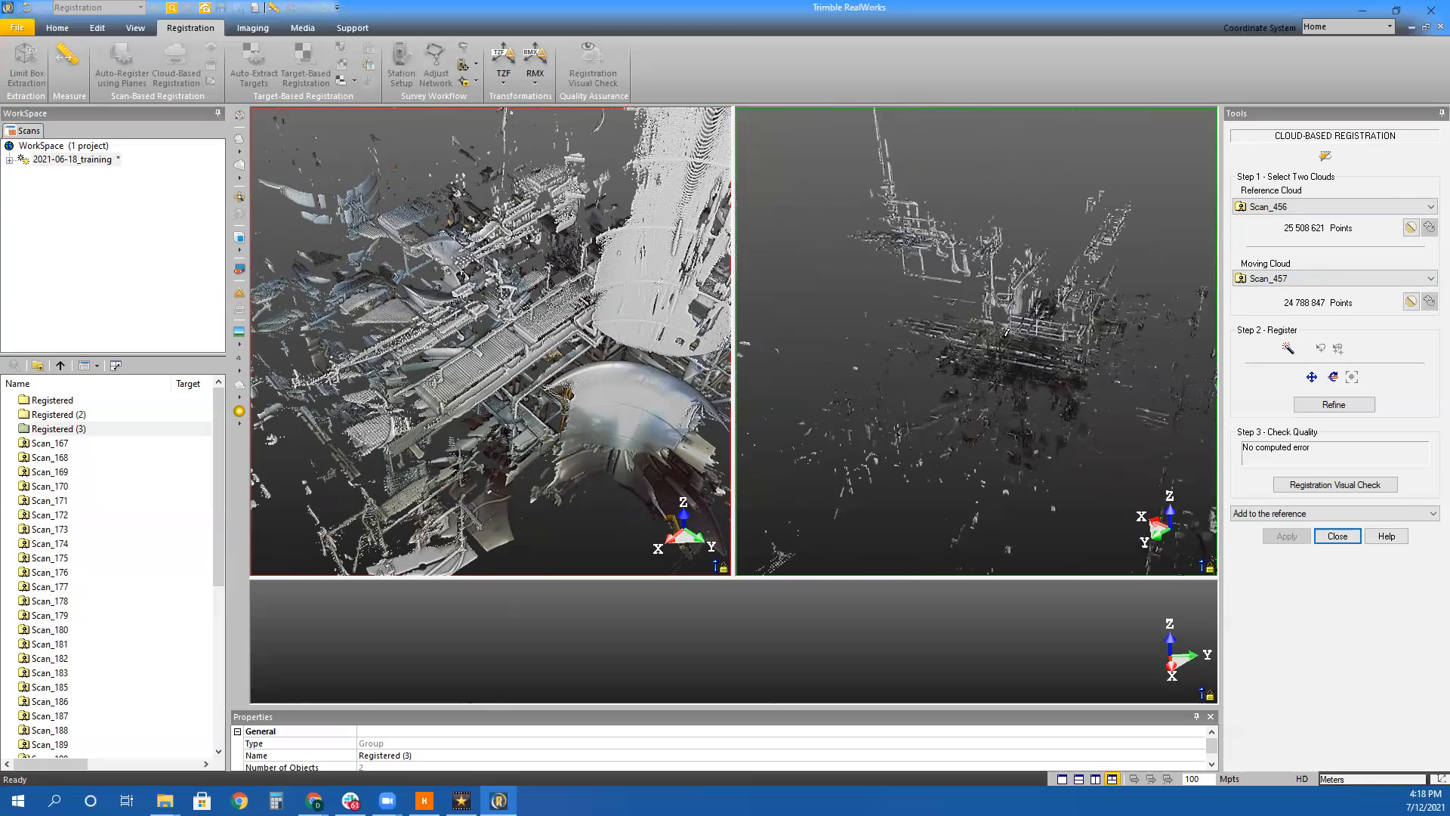
scroll(1007, 315, "up", 4)
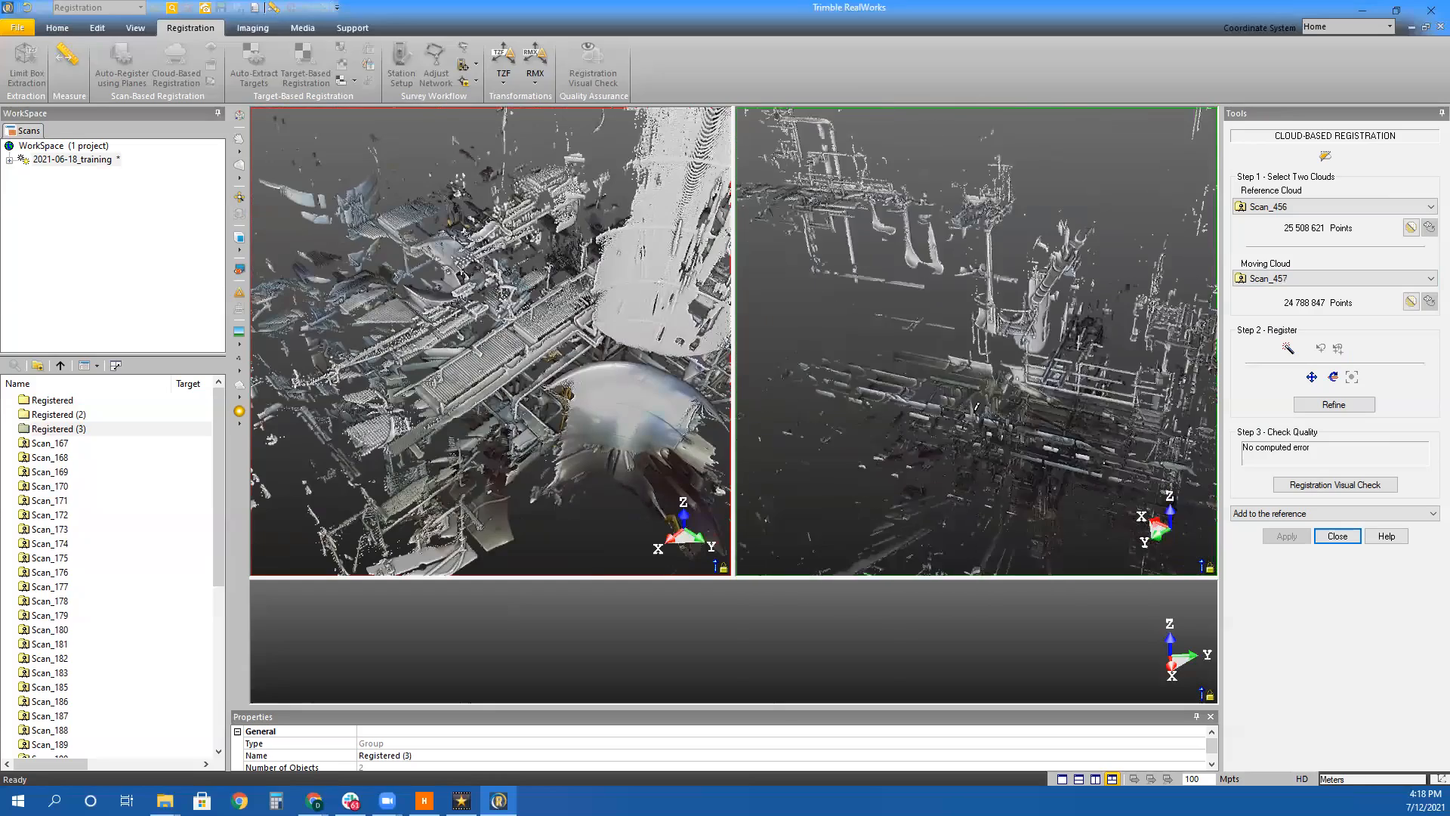
Examine Scan_457 around the large vessel, curved grating and yellow bin for a recognizable feature
left_click_drag(958, 398, 865, 487)
middle_click_drag(910, 419, 961, 309)
scroll(971, 385, "up", 5)
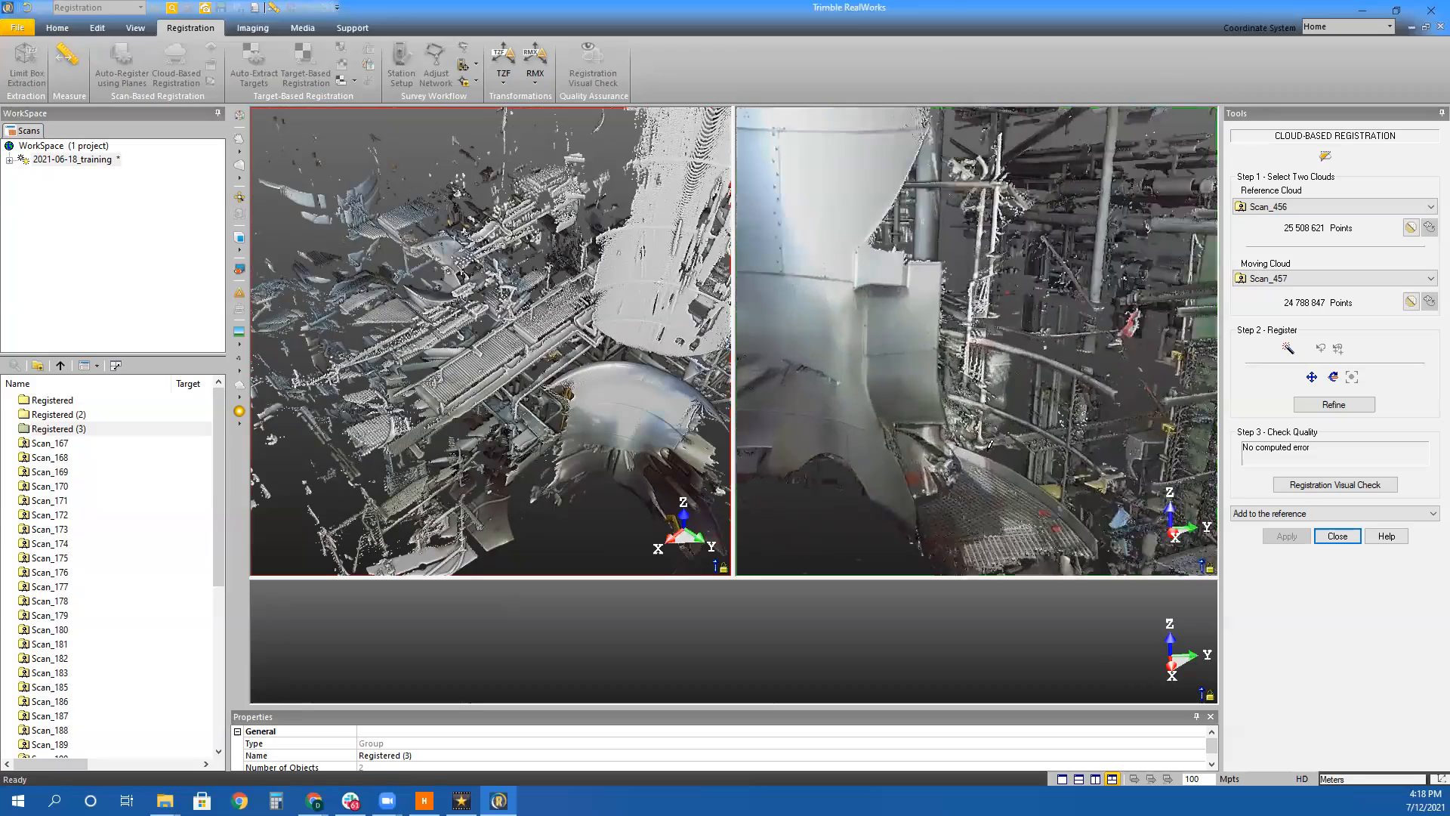
mouse_move(980, 485)
left_mouse_down()
mouse_move(885, 488)
mouse_move(991, 477)
left_mouse_up()
middle_click_drag(926, 412, 910, 414)
scroll(910, 415, "up", 5)
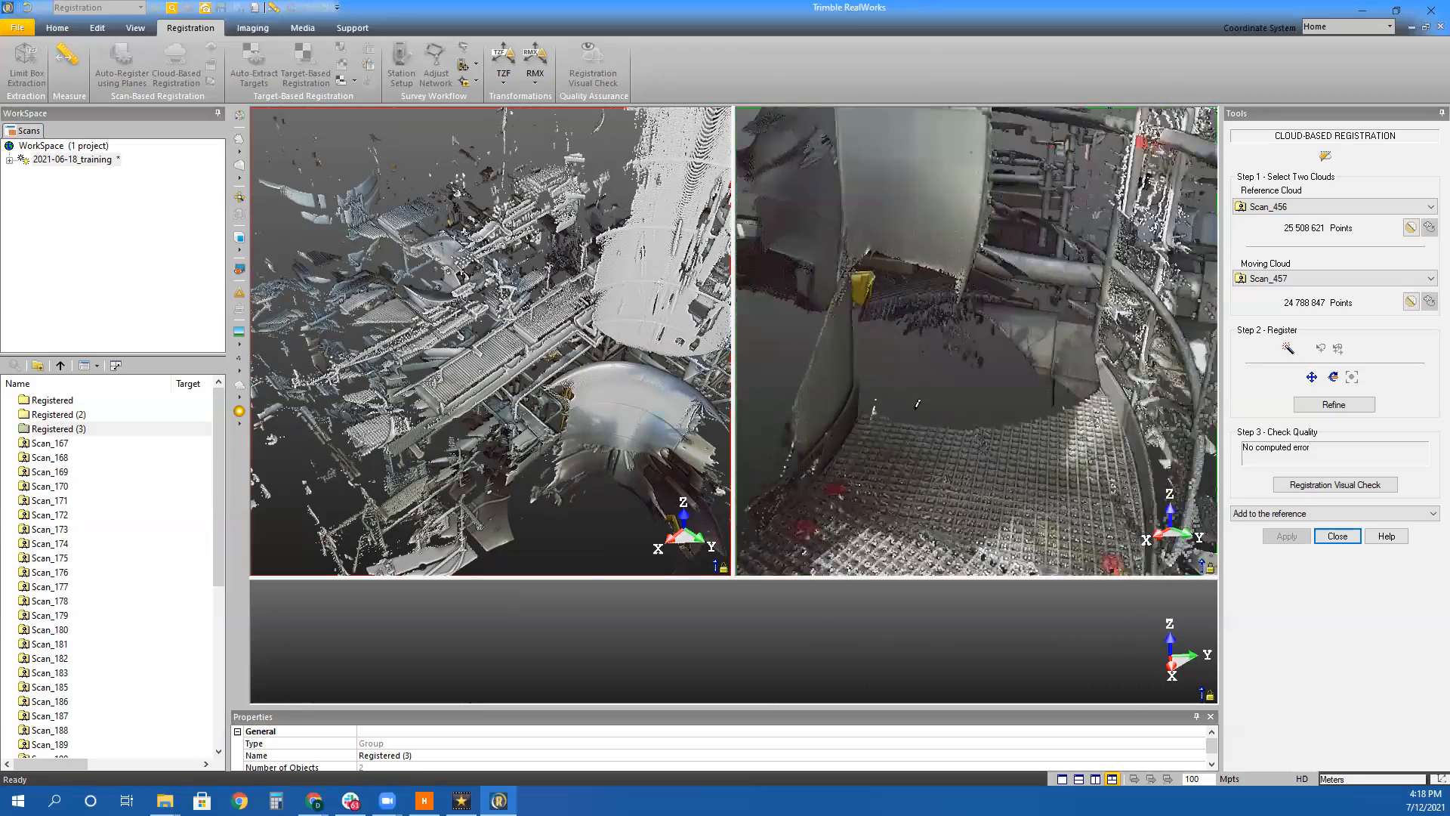
left_click_drag(930, 399, 1020, 285)
scroll(545, 368, "up", 5)
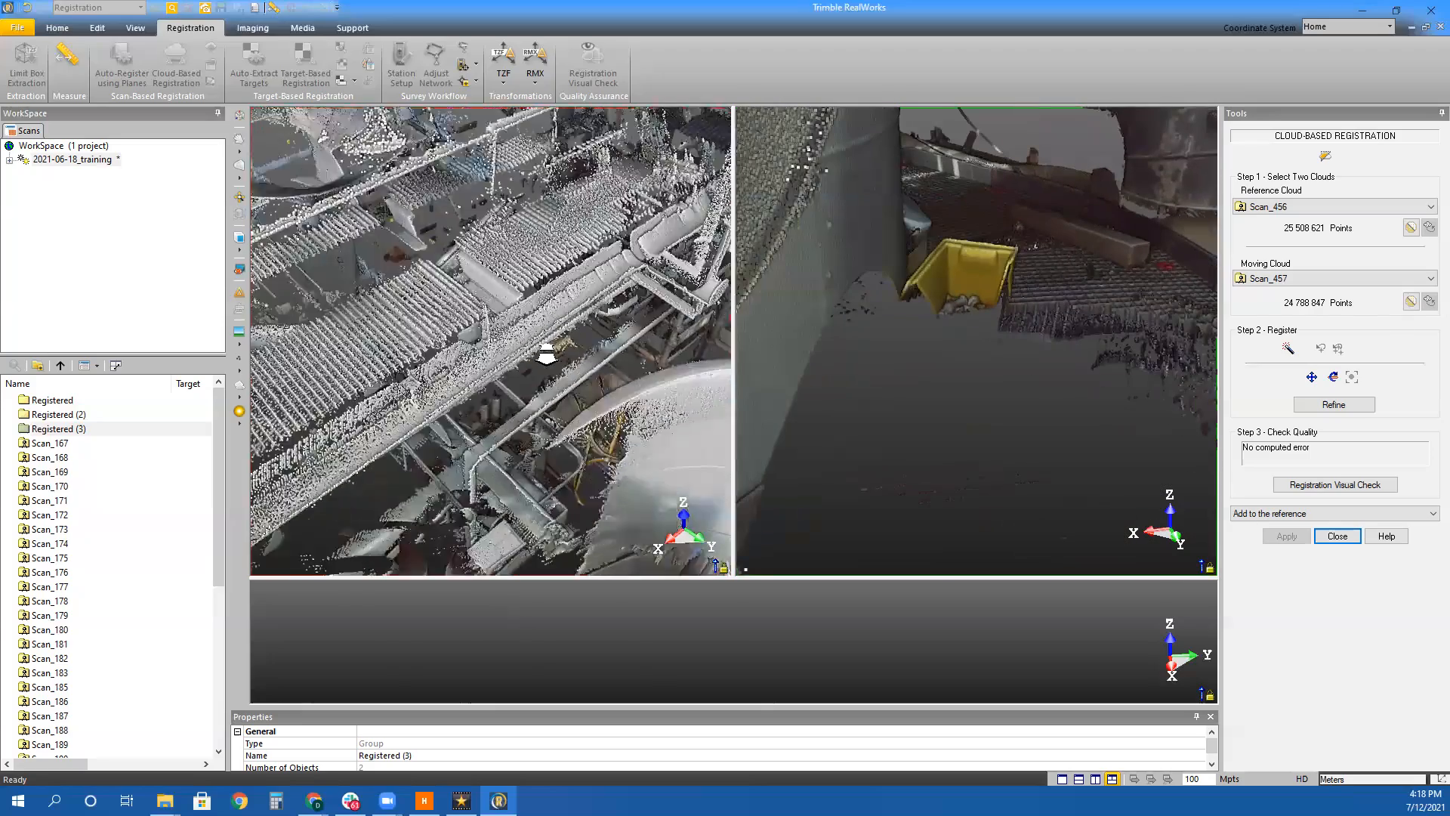
Set Scan_455 as the reference cloud for Scan_457
left_click(1323, 206)
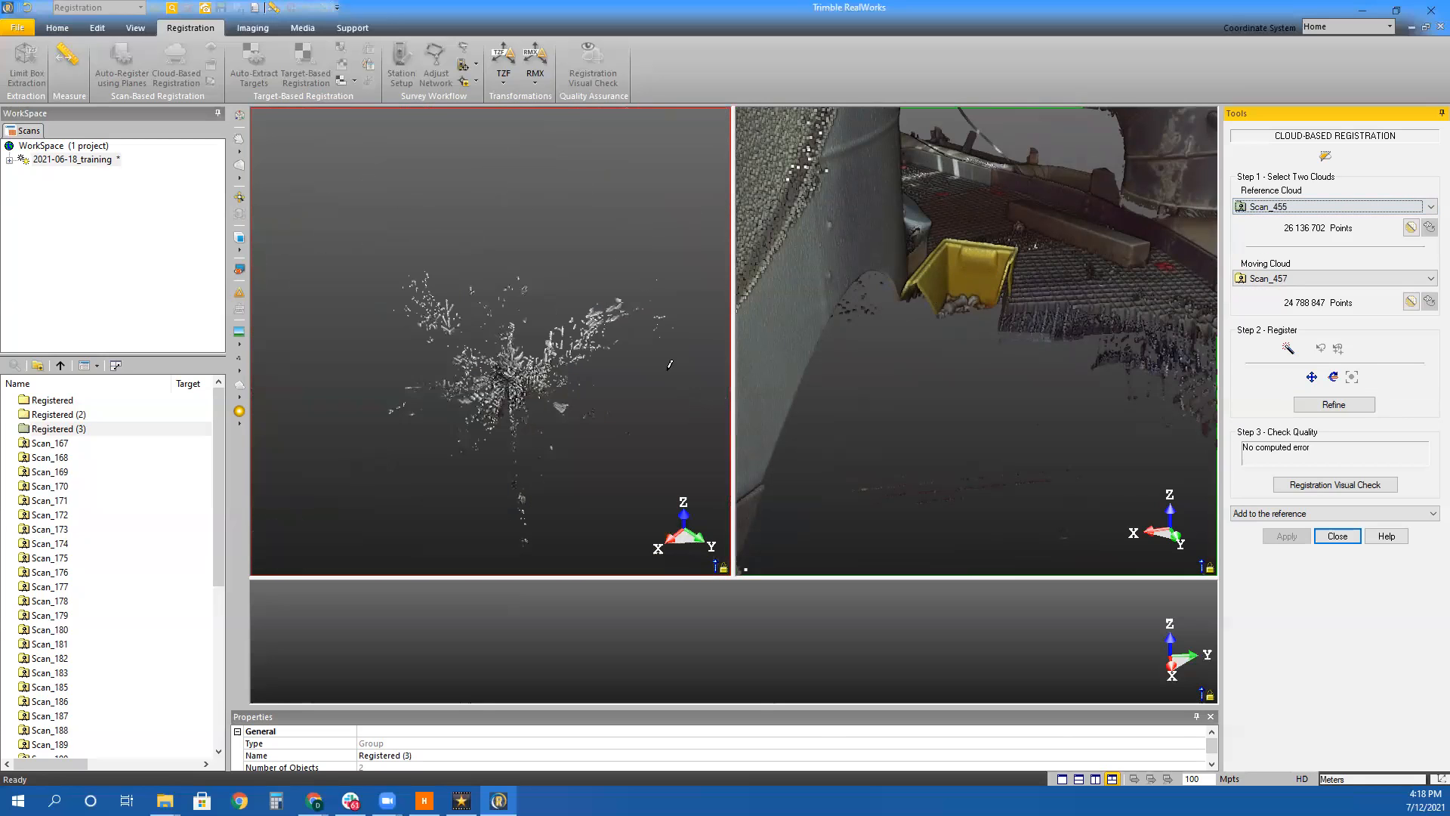
scroll(494, 378, "up", 8)
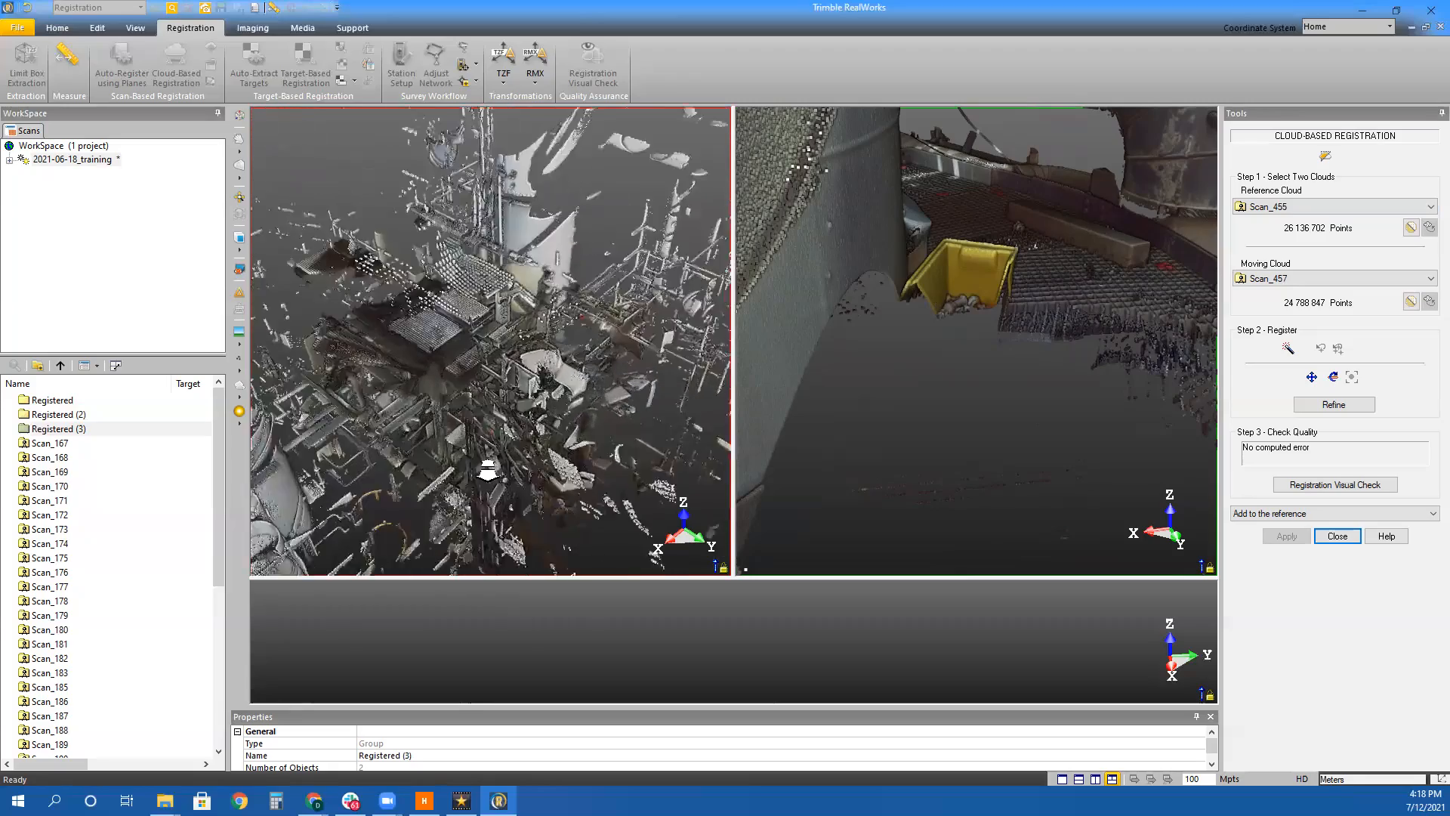
left_click_drag(451, 465, 491, 357)
middle_click_drag(491, 358, 632, 327)
scroll(632, 327, "up", 8)
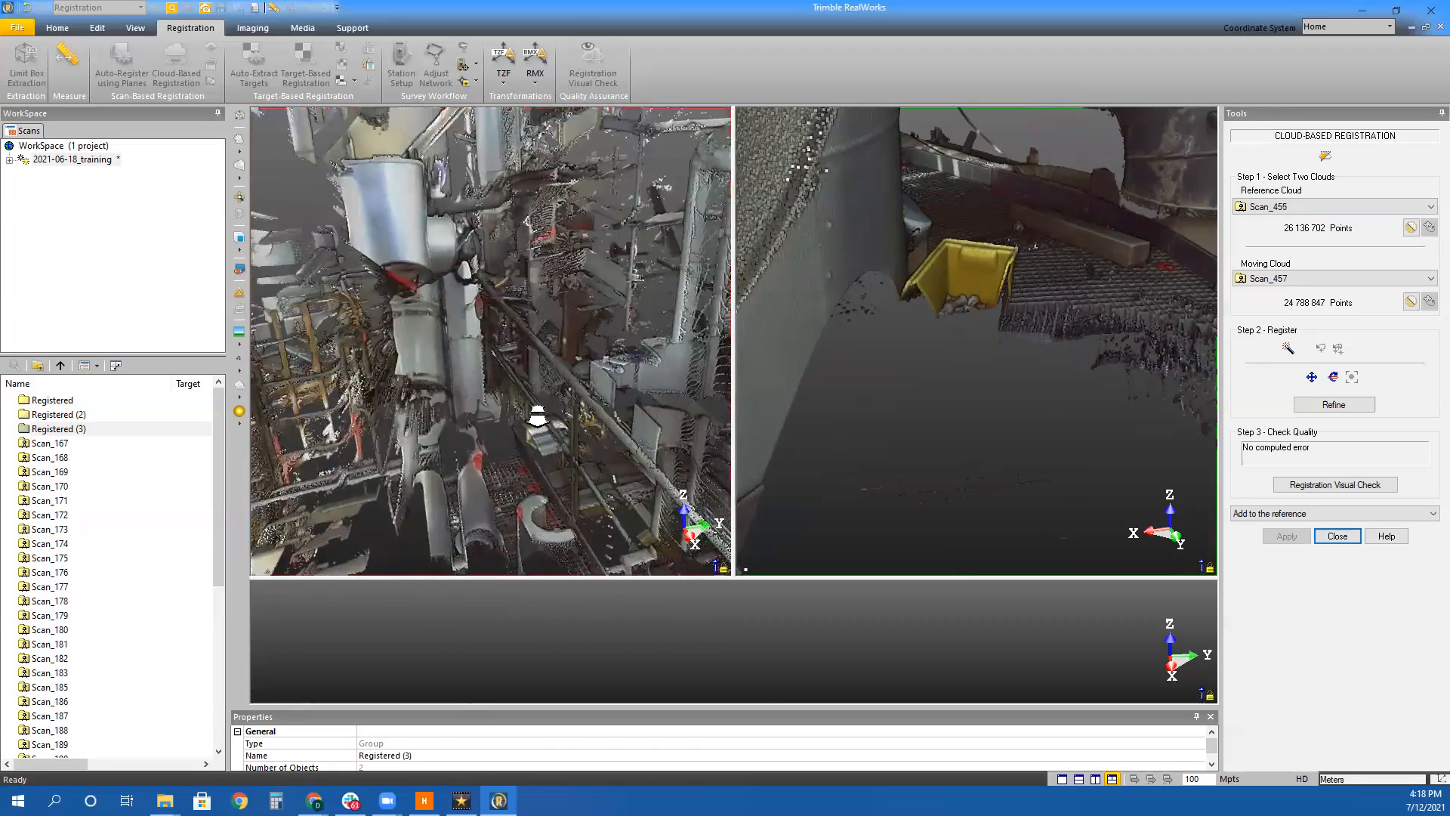
Choose Scan_456 as the reference cloud, keeping Scan_457 as the moving cloud
left_click_drag(448, 415, 414, 430)
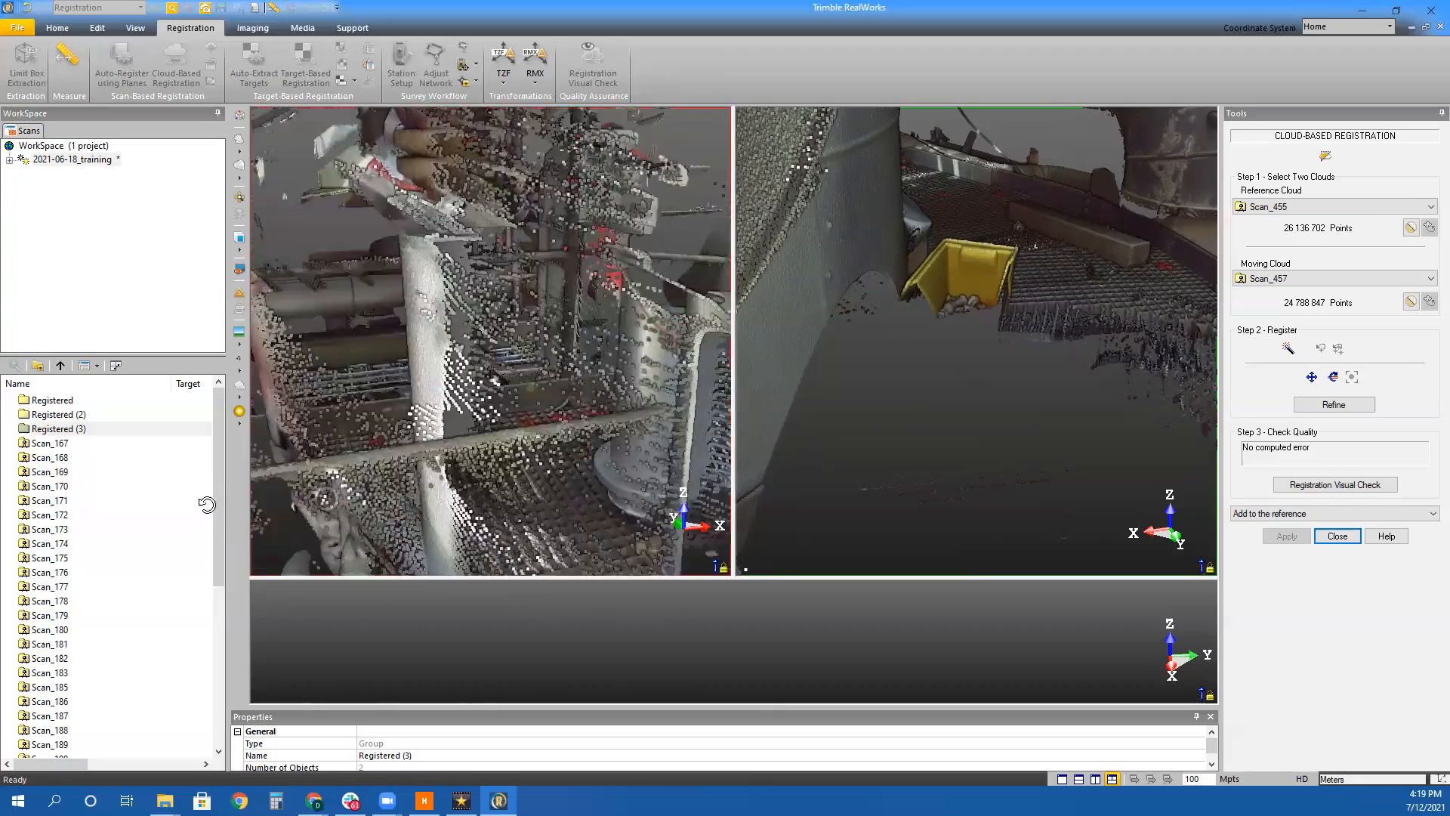
left_click(1289, 209)
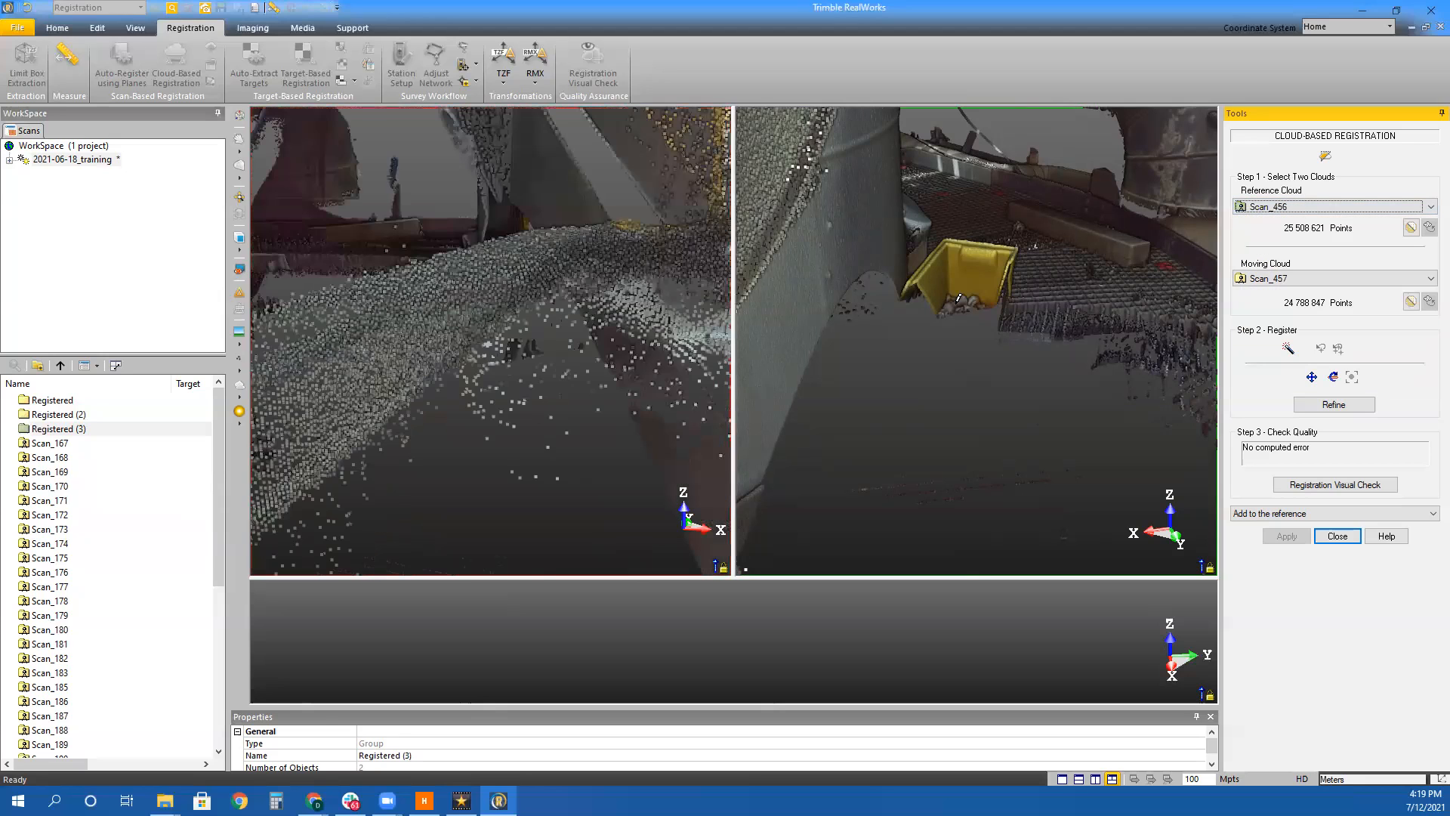
scroll(415, 352, "up", 3)
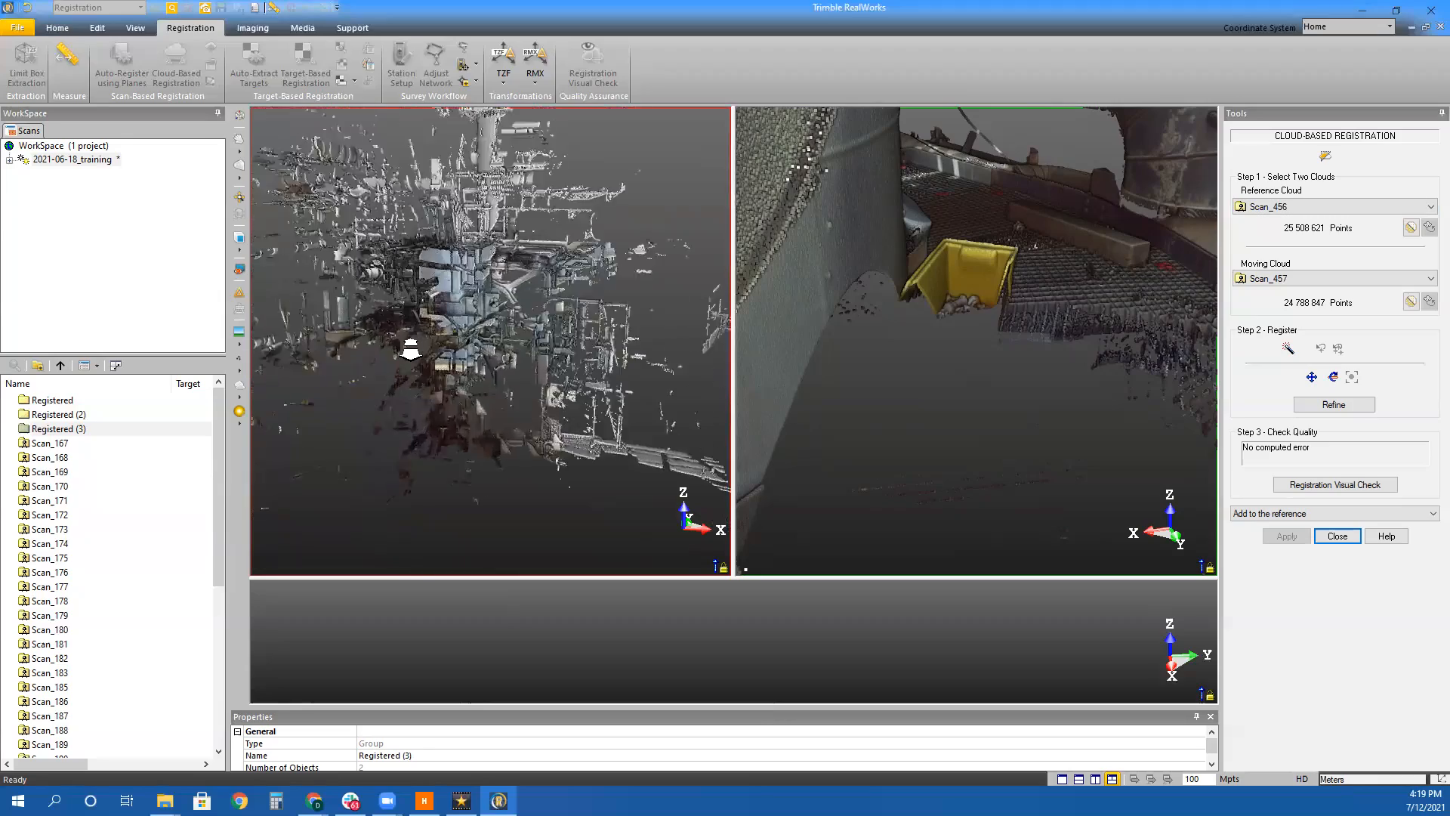
Try a first matching point pair in both scans on the bolt head in the kick plate below the post
left_click_drag(453, 338, 544, 423)
left_click_drag(1121, 263, 1133, 349)
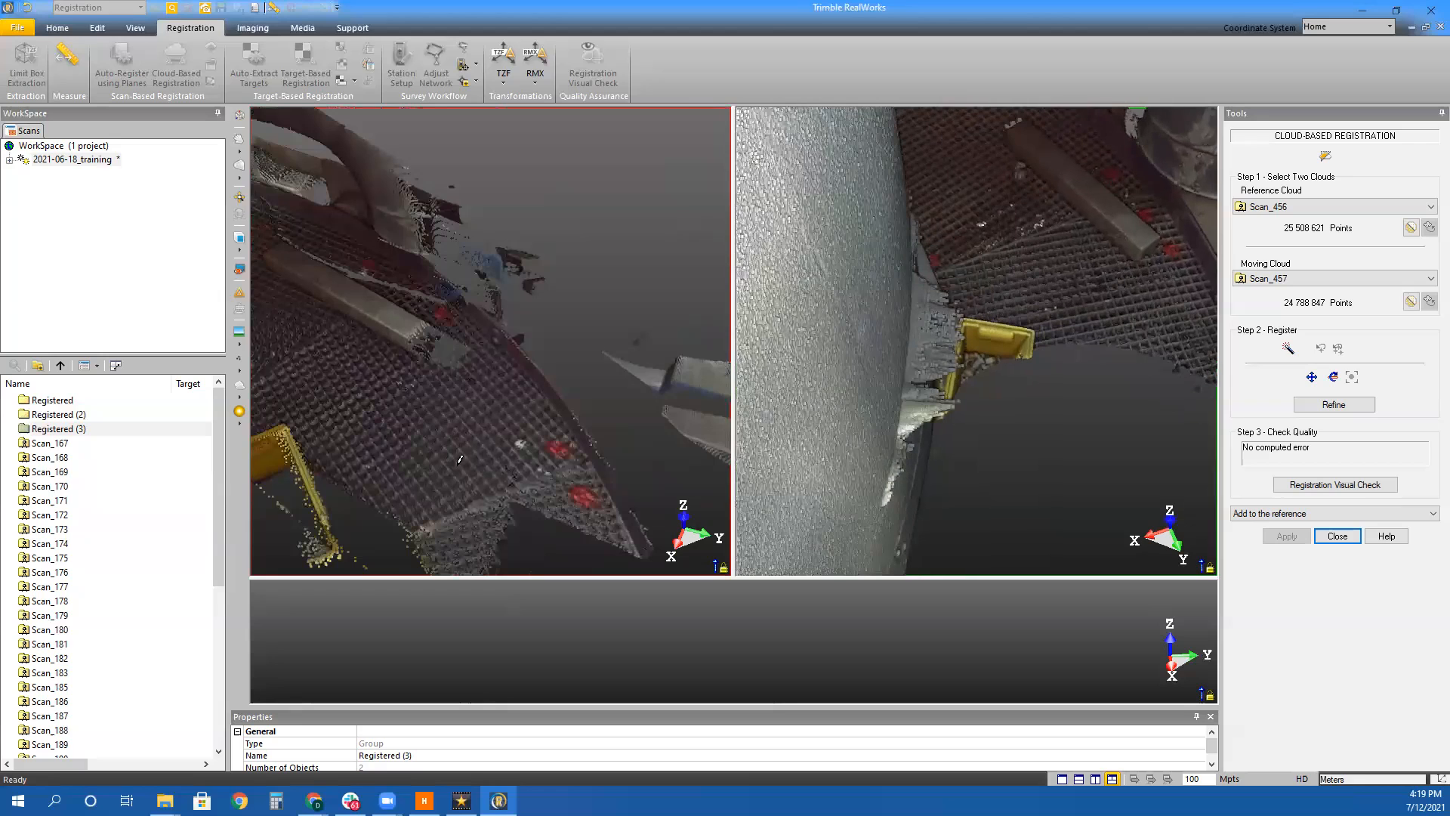
middle_click_drag(571, 457, 513, 425)
middle_click_drag(1132, 291, 1061, 353)
left_click_drag(1066, 406, 1110, 362)
left_click_drag(491, 413, 429, 365)
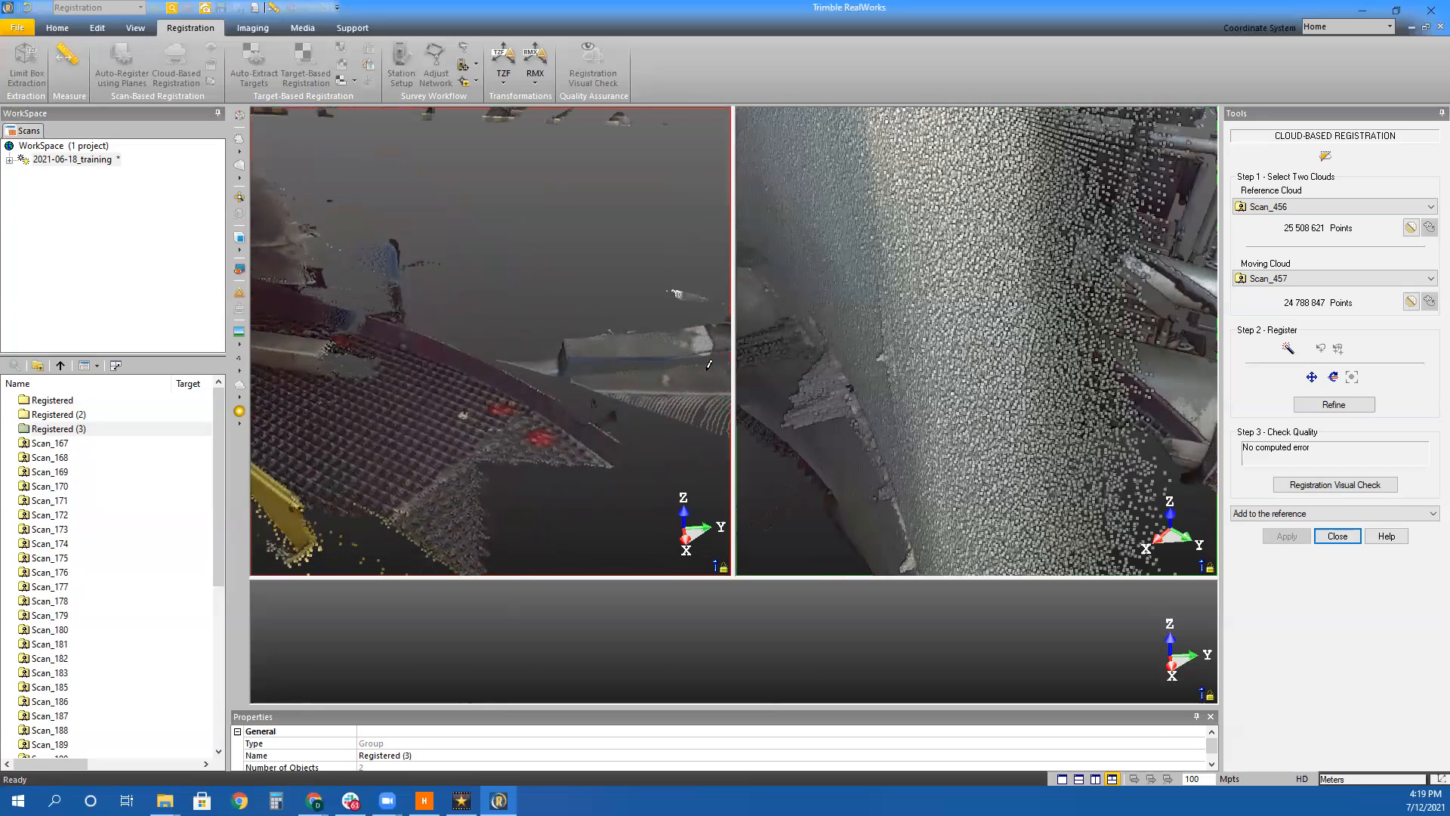
left_click_drag(1138, 367, 1129, 372)
middle_click_drag(870, 380, 907, 395)
left_click_drag(906, 395, 970, 405)
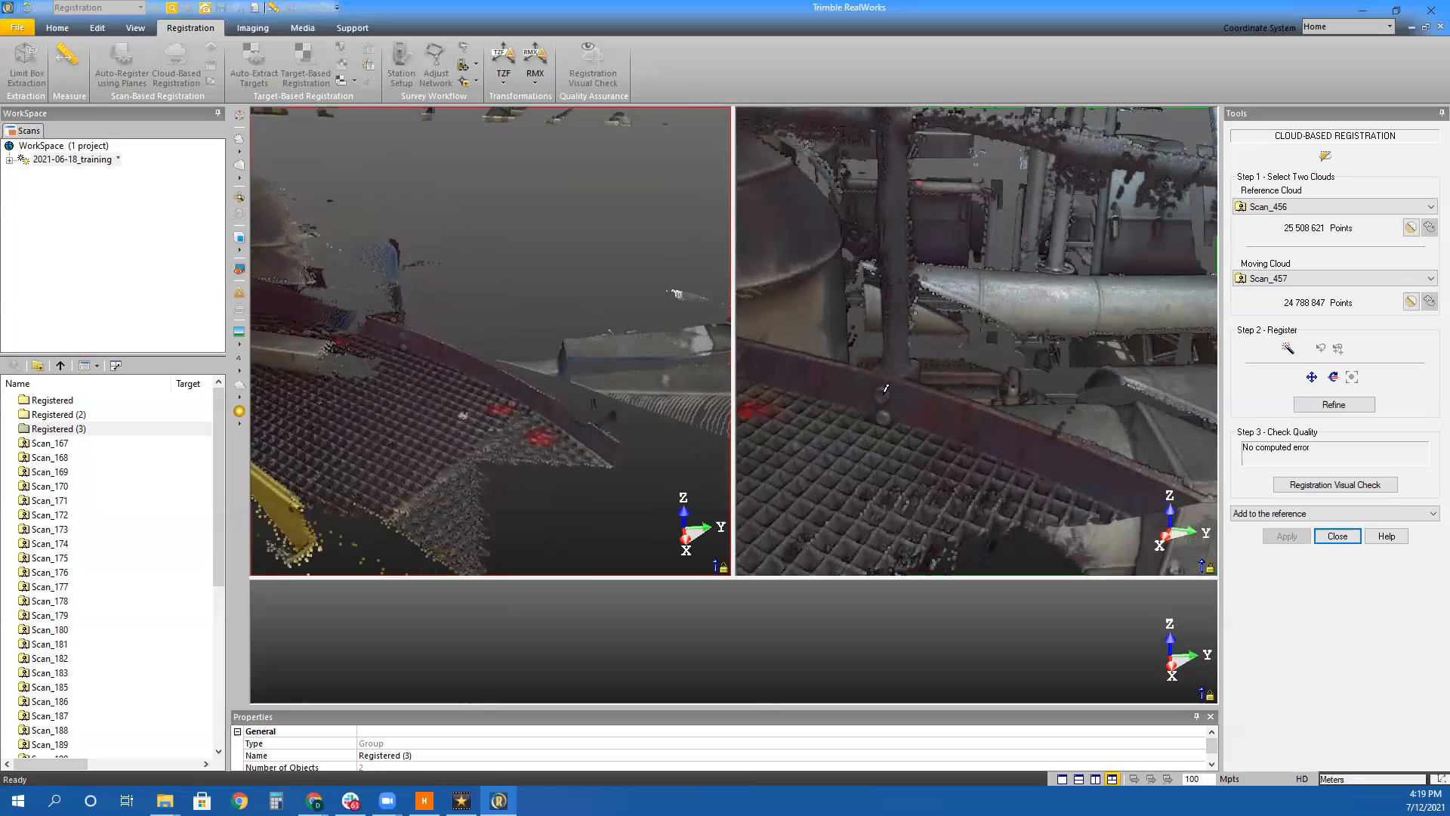
left_click(883, 389)
scroll(406, 308, "up", 5)
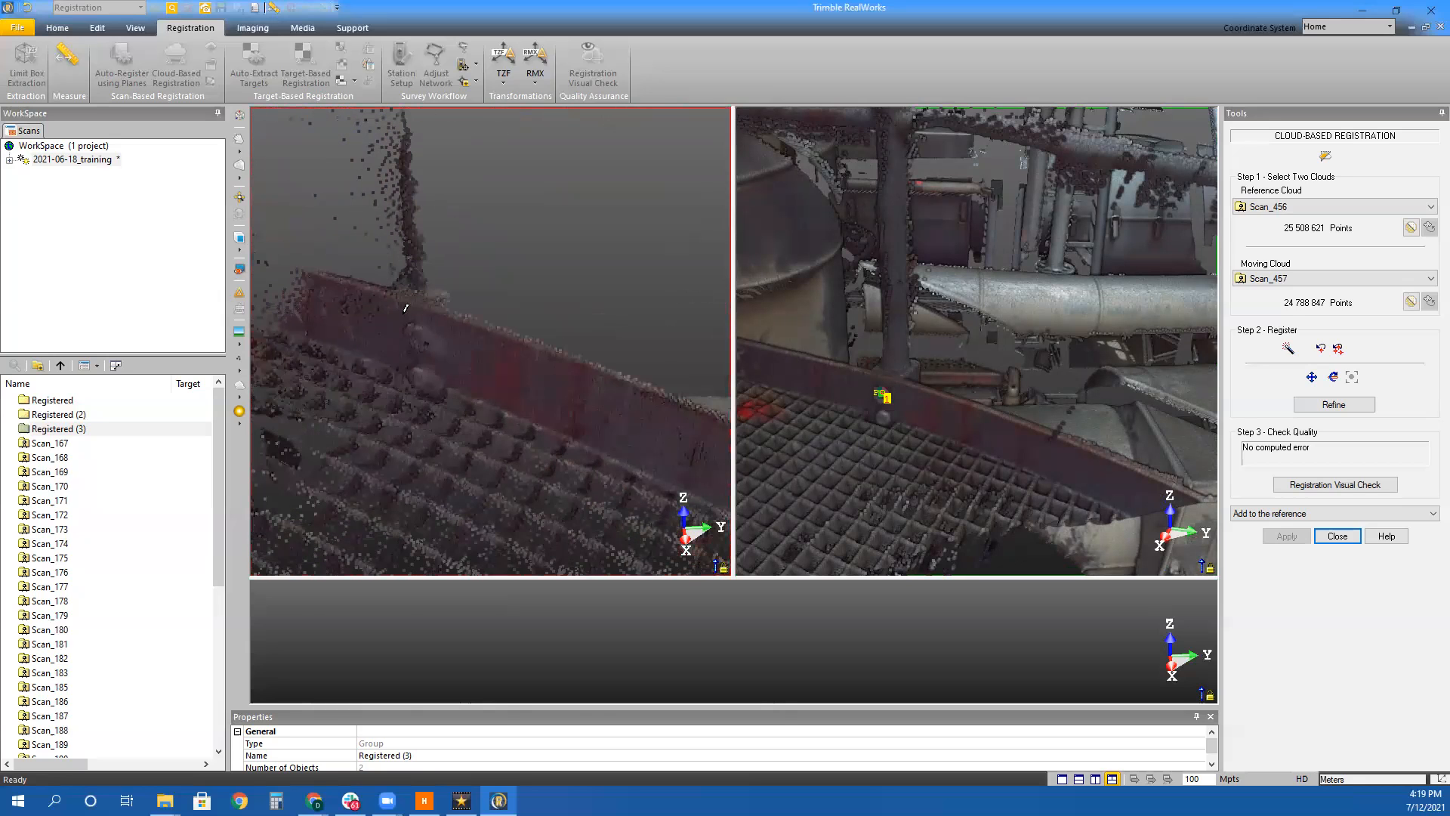
left_click(419, 331)
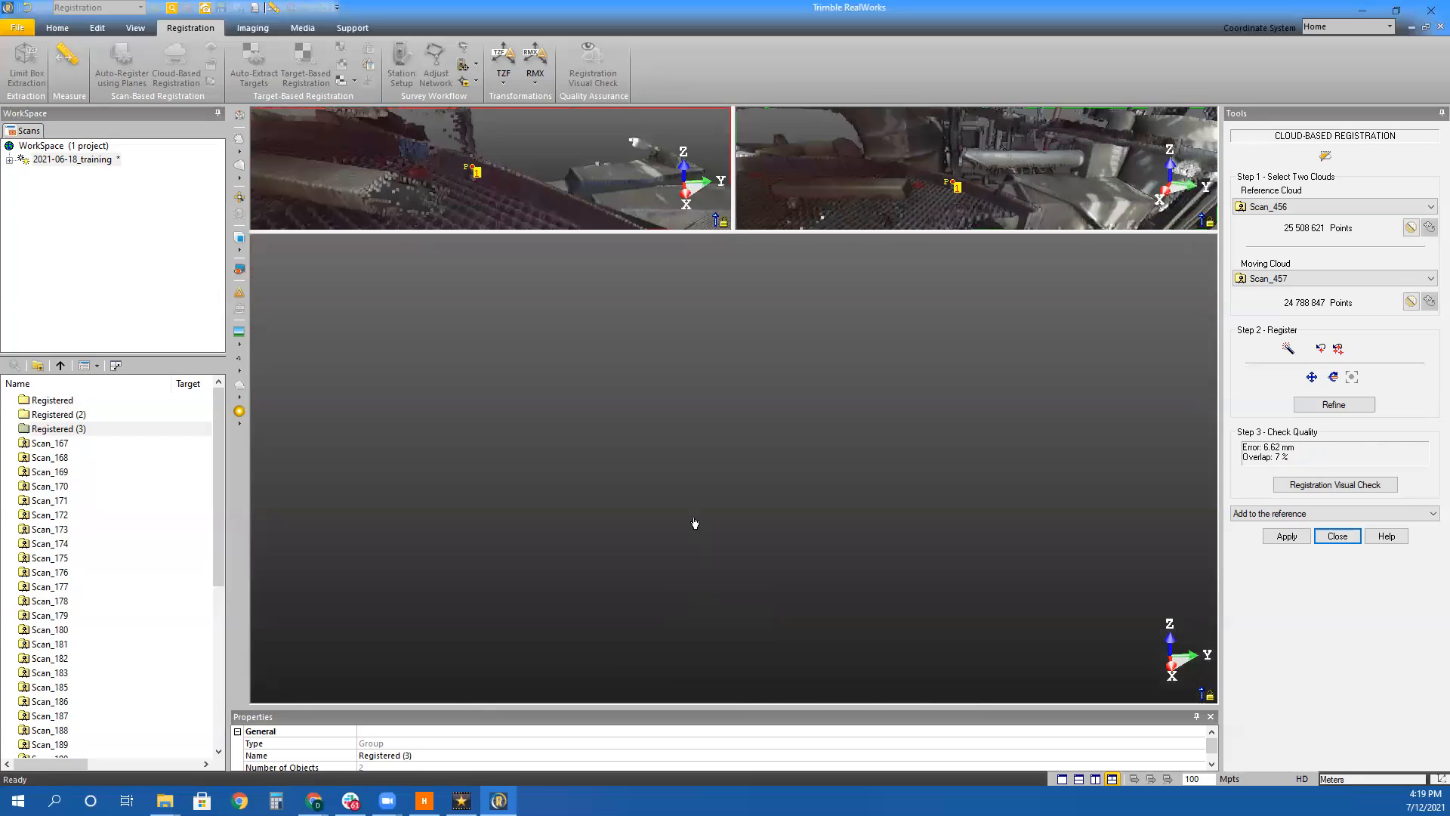
Try a second matching point pair in both scans on the side of the beam lying on the grating
left_click_drag(695, 522, 803, 382)
left_click_drag(767, 641, 746, 541)
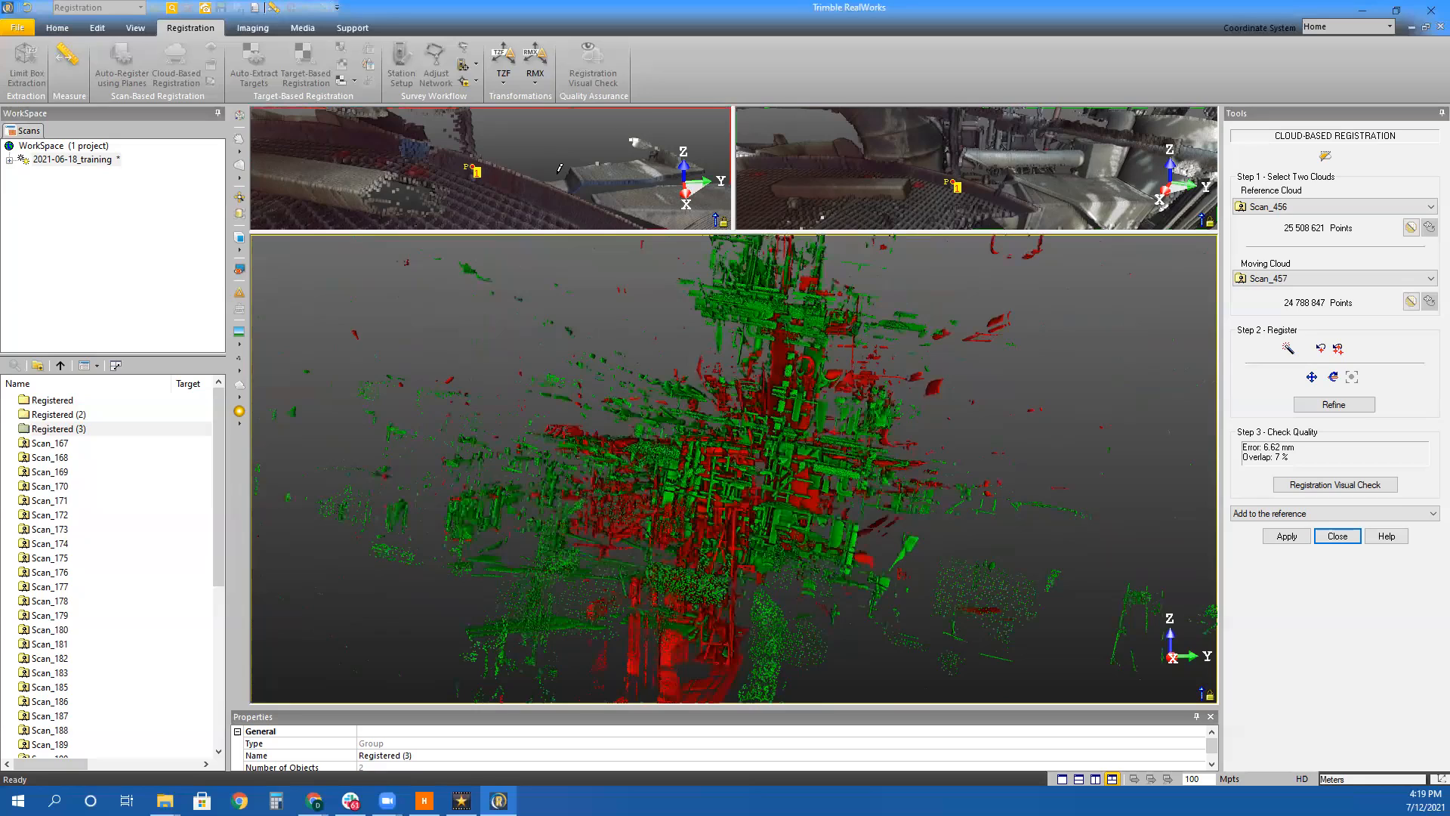
left_click(558, 171)
middle_click_drag(909, 413, 1066, 416)
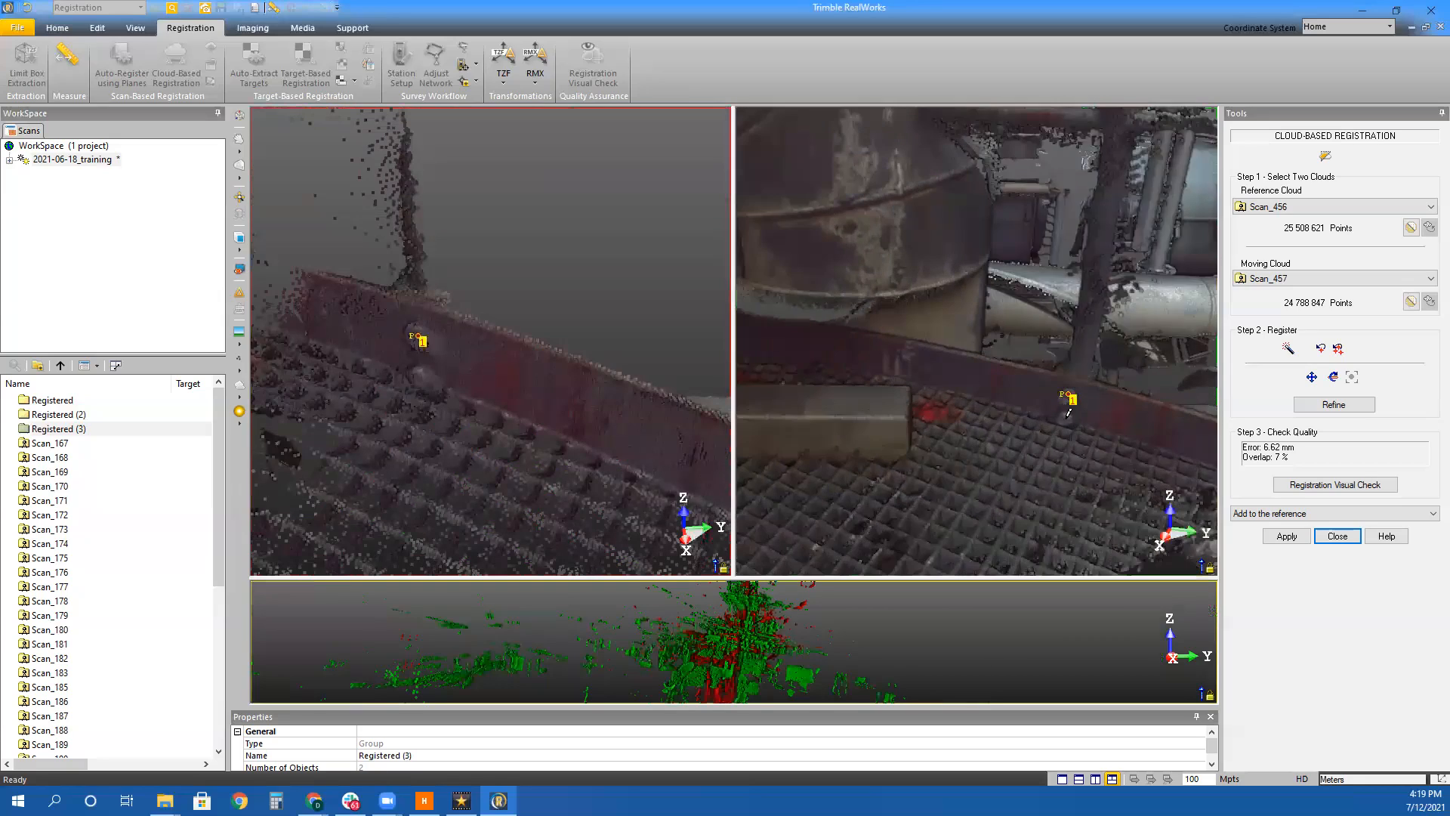
left_click_drag(680, 423, 495, 308)
middle_click_drag(495, 308, 535, 288)
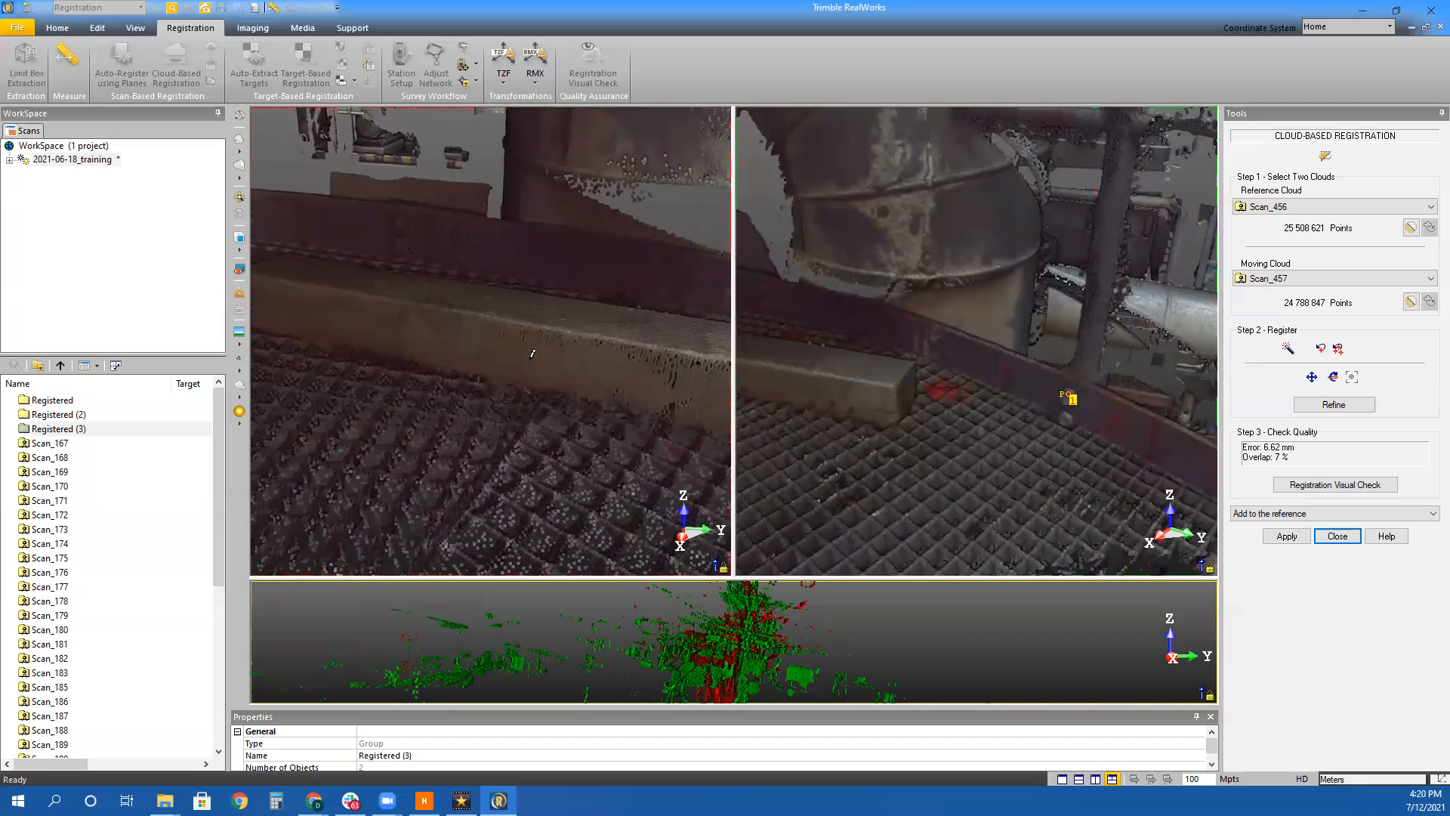
middle_click_drag(861, 374, 1201, 404)
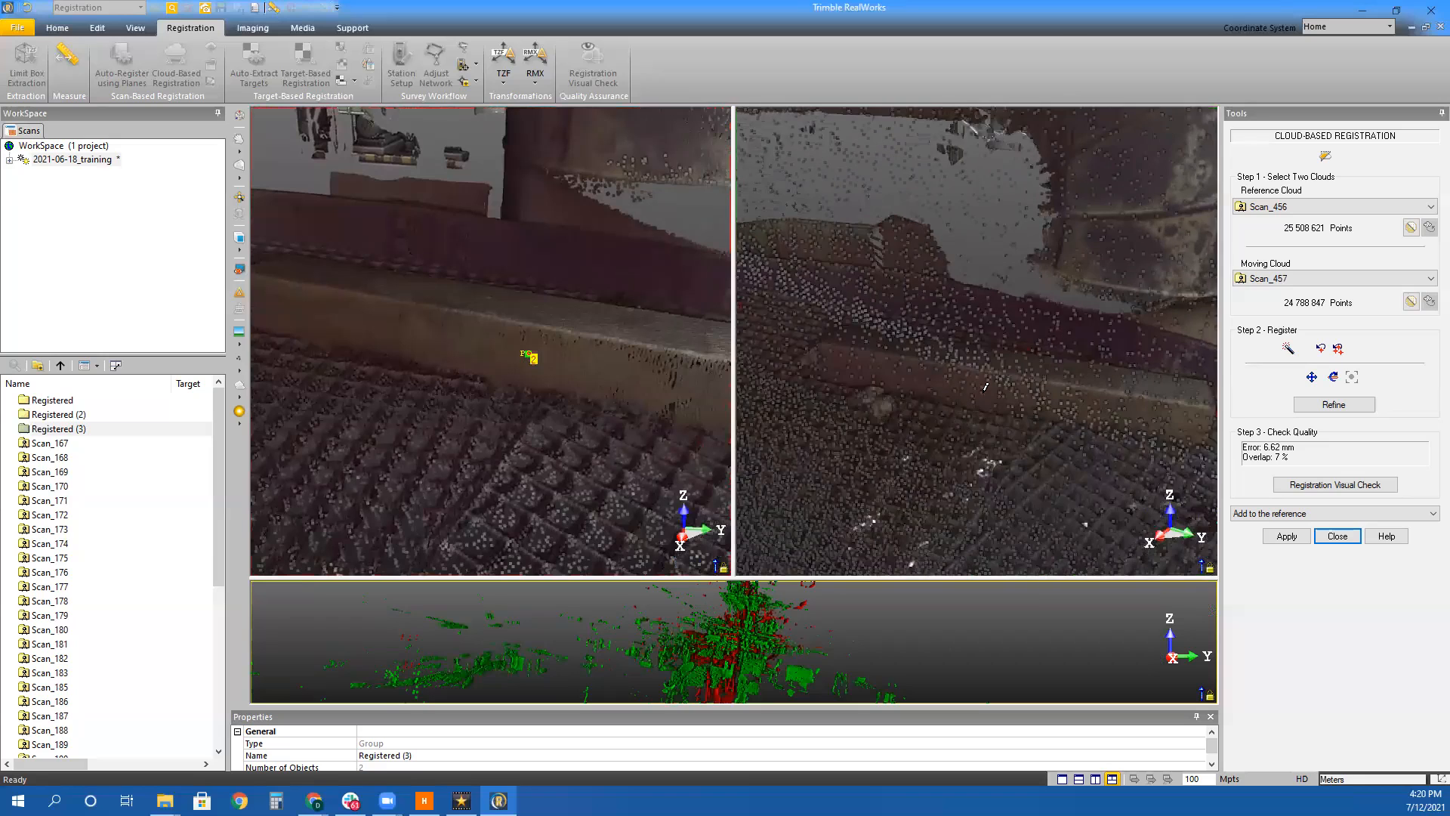
mouse_move(1046, 402)
middle_mouse_down()
mouse_move(897, 411)
mouse_move(947, 401)
middle_mouse_up()
left_click_drag(947, 401, 941, 387)
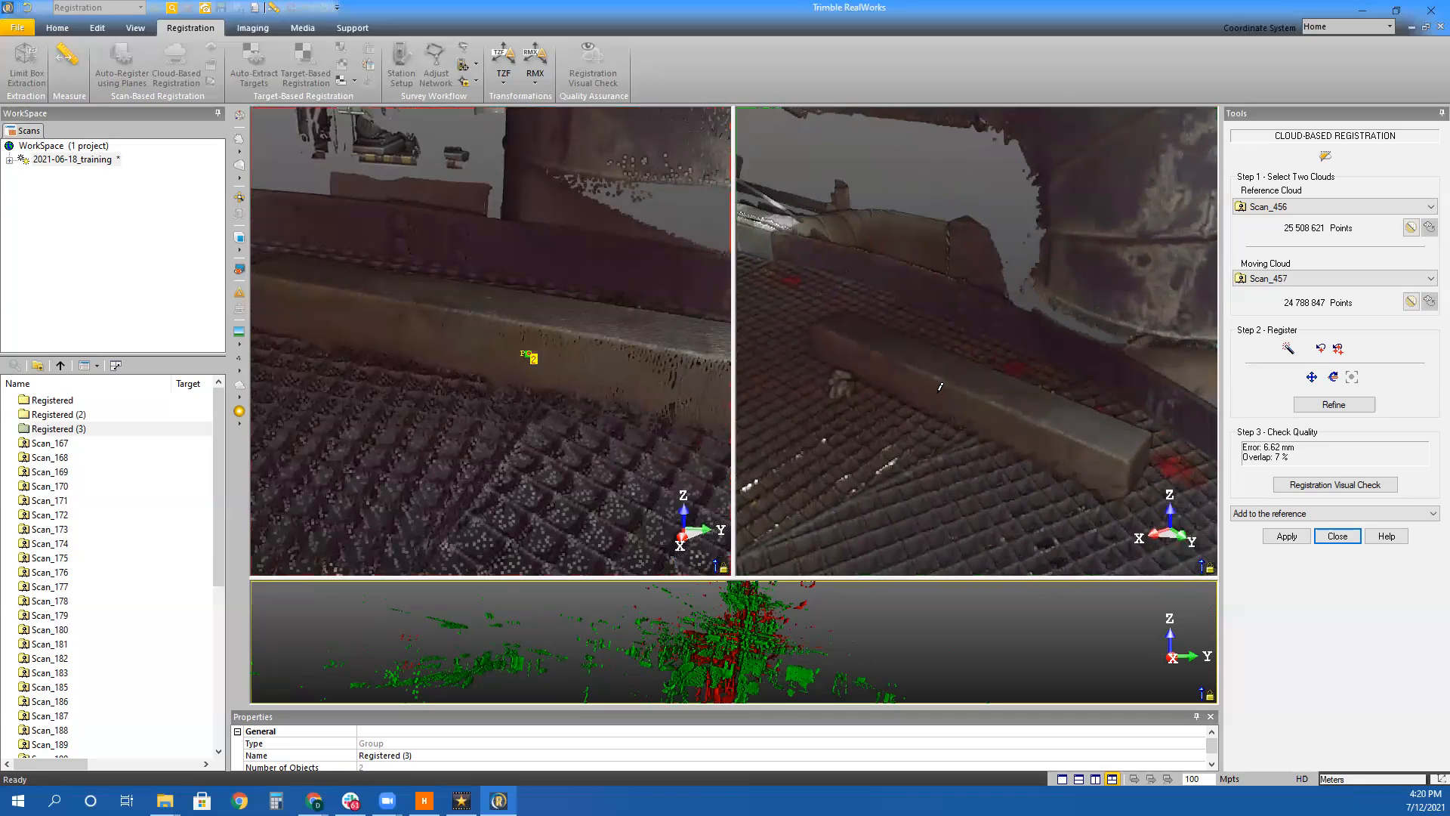
left_click(948, 392)
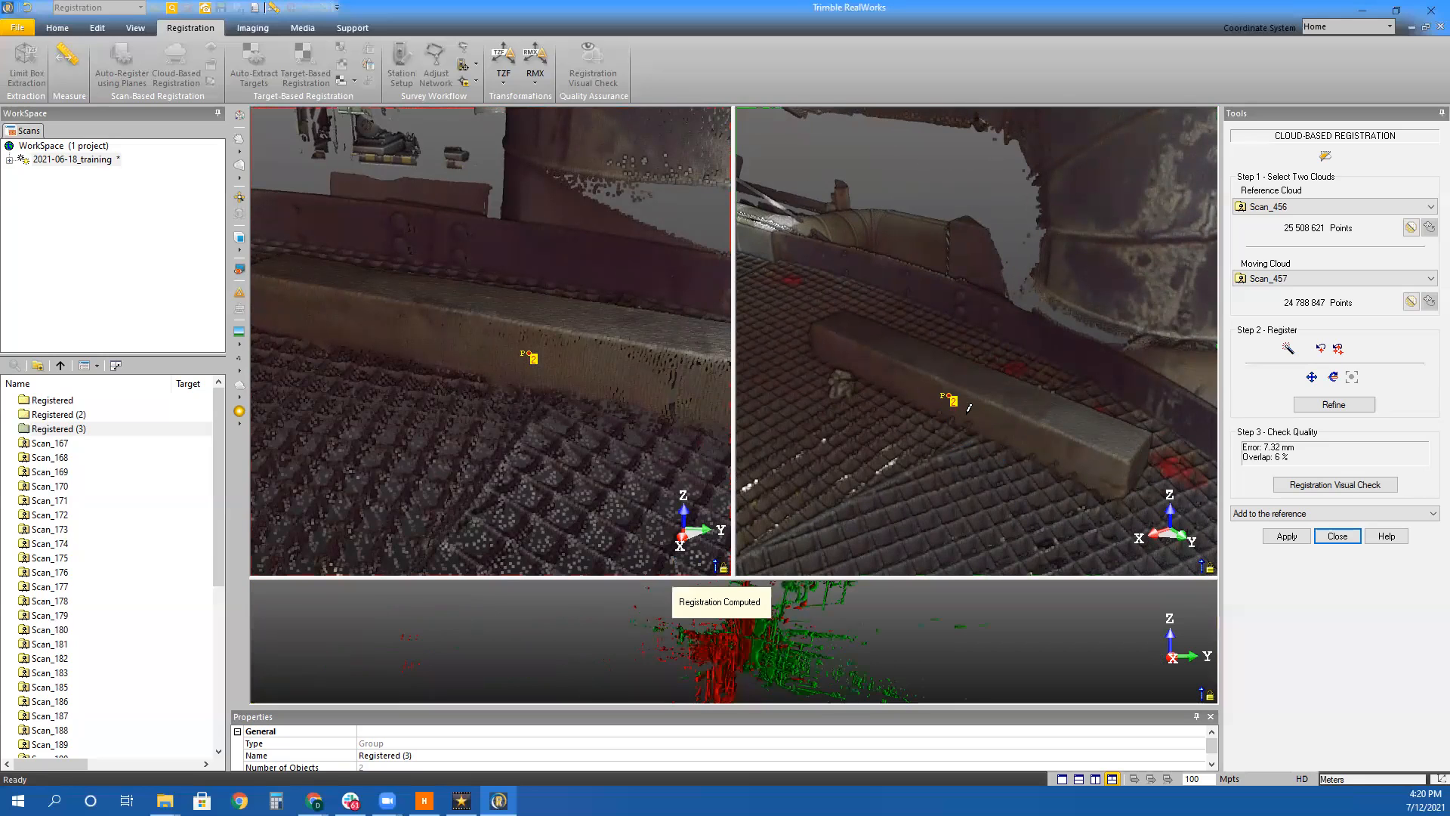
Try a third matching point pair in both scans on the kick plate behind the beam
middle_click_drag(840, 357, 1061, 555)
left_click_drag(562, 367, 485, 352)
middle_click_drag(485, 352, 376, 401)
left_click_drag(466, 405, 567, 409)
middle_click_drag(958, 405, 835, 324)
left_click_drag(836, 324, 999, 324)
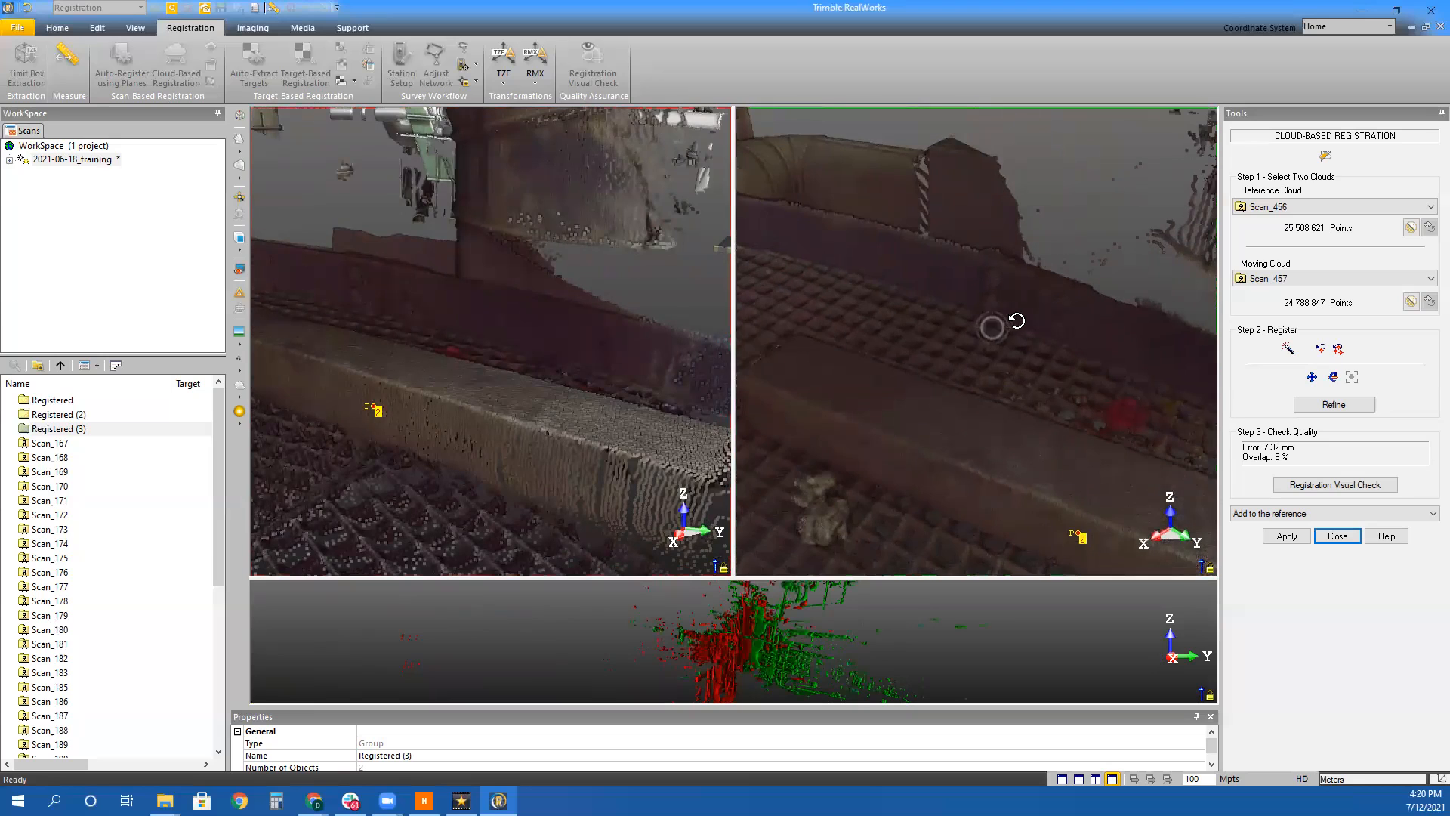
left_click(996, 270)
scroll(360, 265, "up", 3)
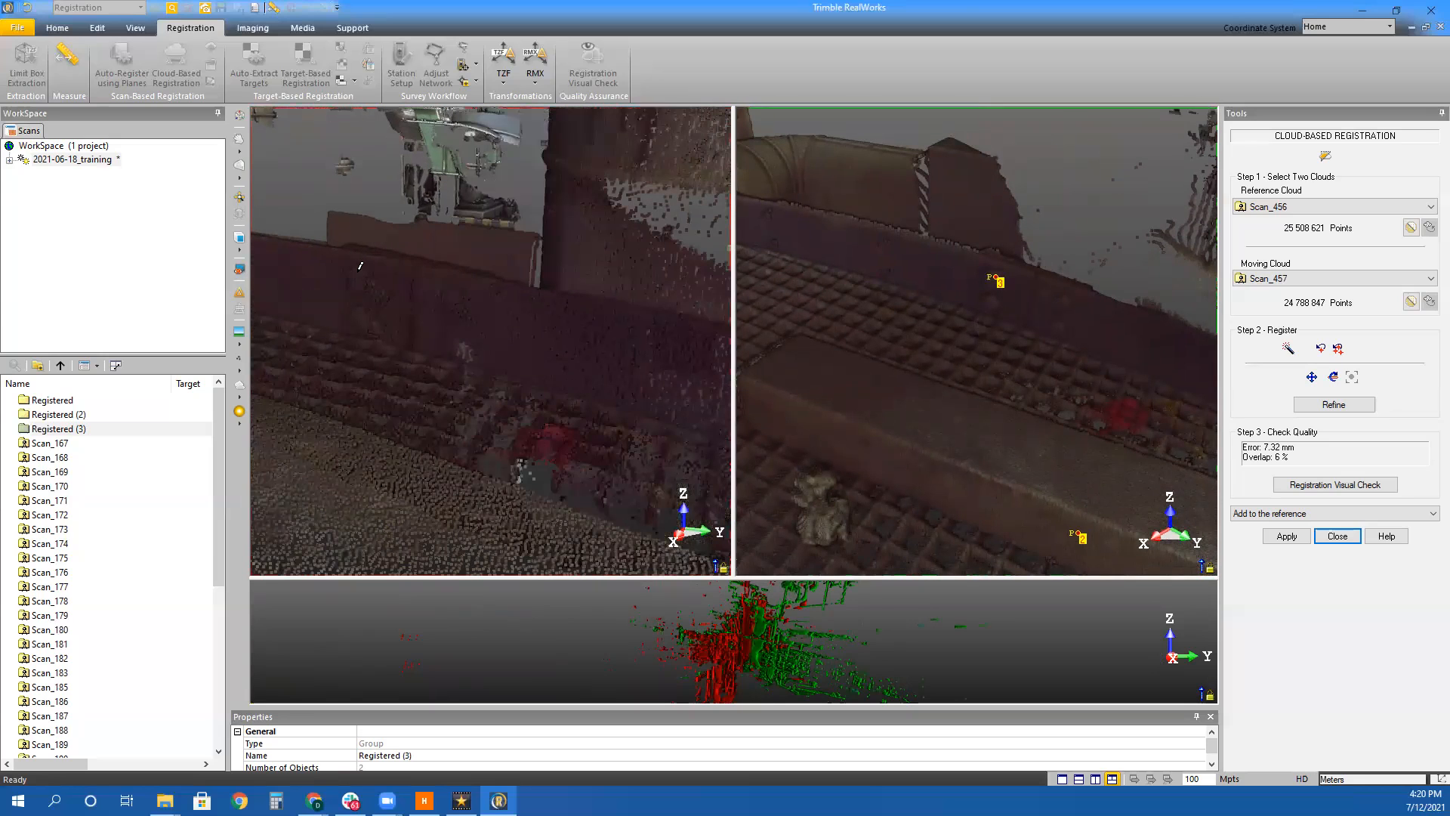
mouse_move(365, 273)
left_mouse_down()
mouse_move(421, 285)
mouse_move(379, 279)
left_mouse_up()
left_click(357, 280)
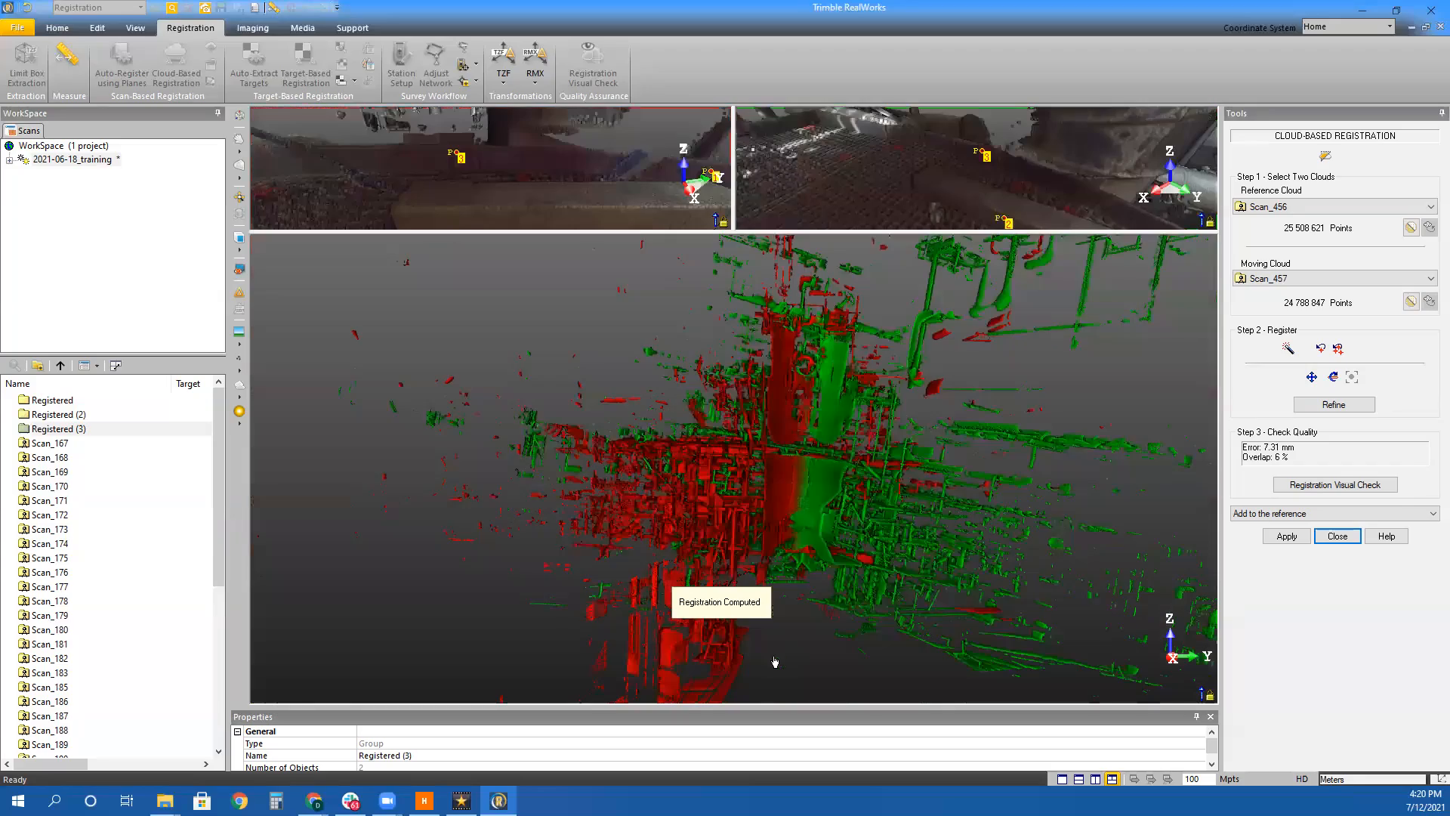
Inspect the red and green cloud overlay, then remove all the picked point pairs
scroll(823, 453, "up", 5)
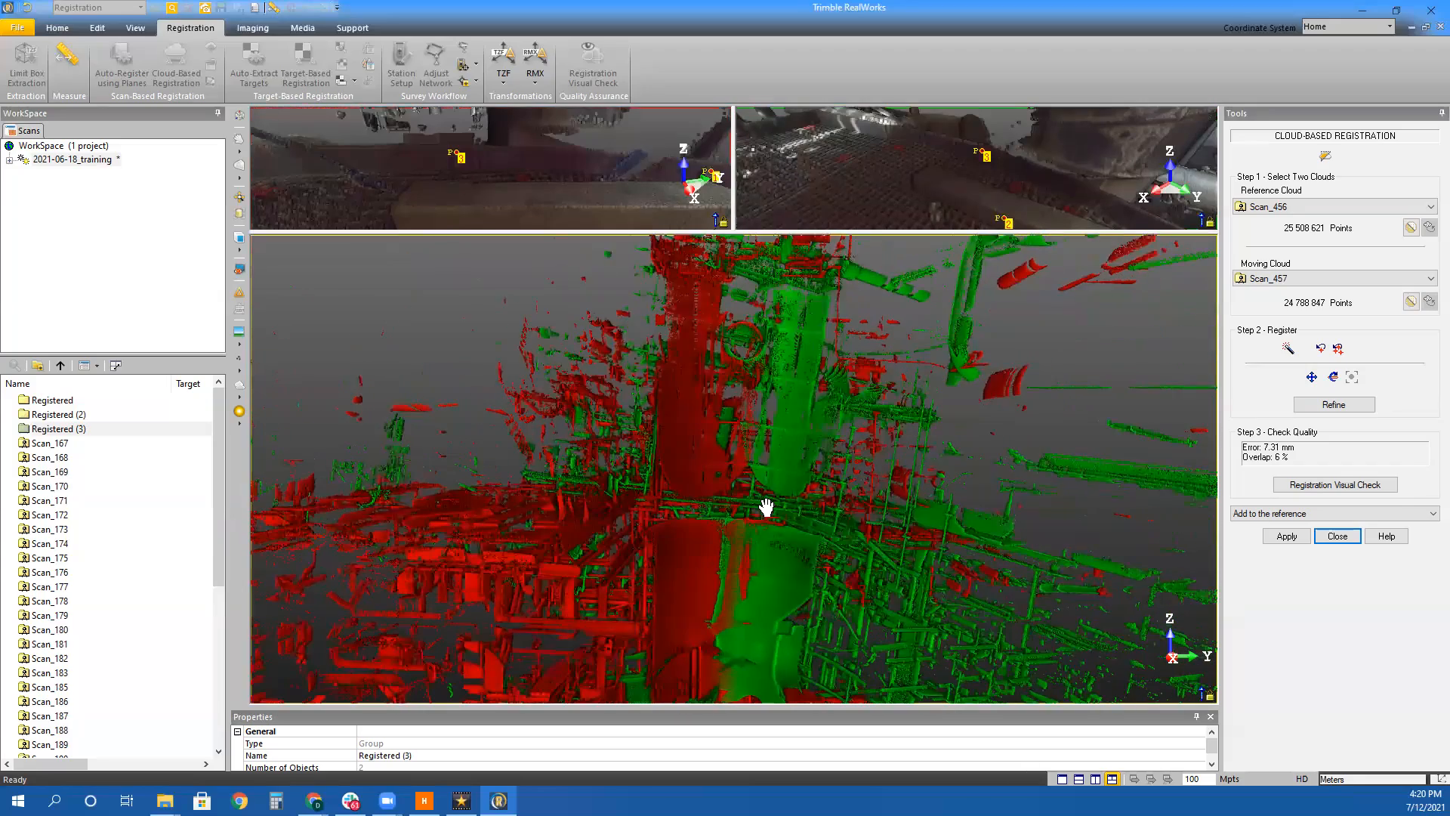
mouse_move(759, 626)
left_mouse_down()
mouse_move(709, 632)
mouse_move(715, 664)
mouse_move(751, 687)
mouse_move(817, 643)
mouse_move(825, 598)
mouse_move(786, 479)
mouse_move(795, 449)
mouse_move(735, 596)
mouse_move(746, 609)
left_mouse_up()
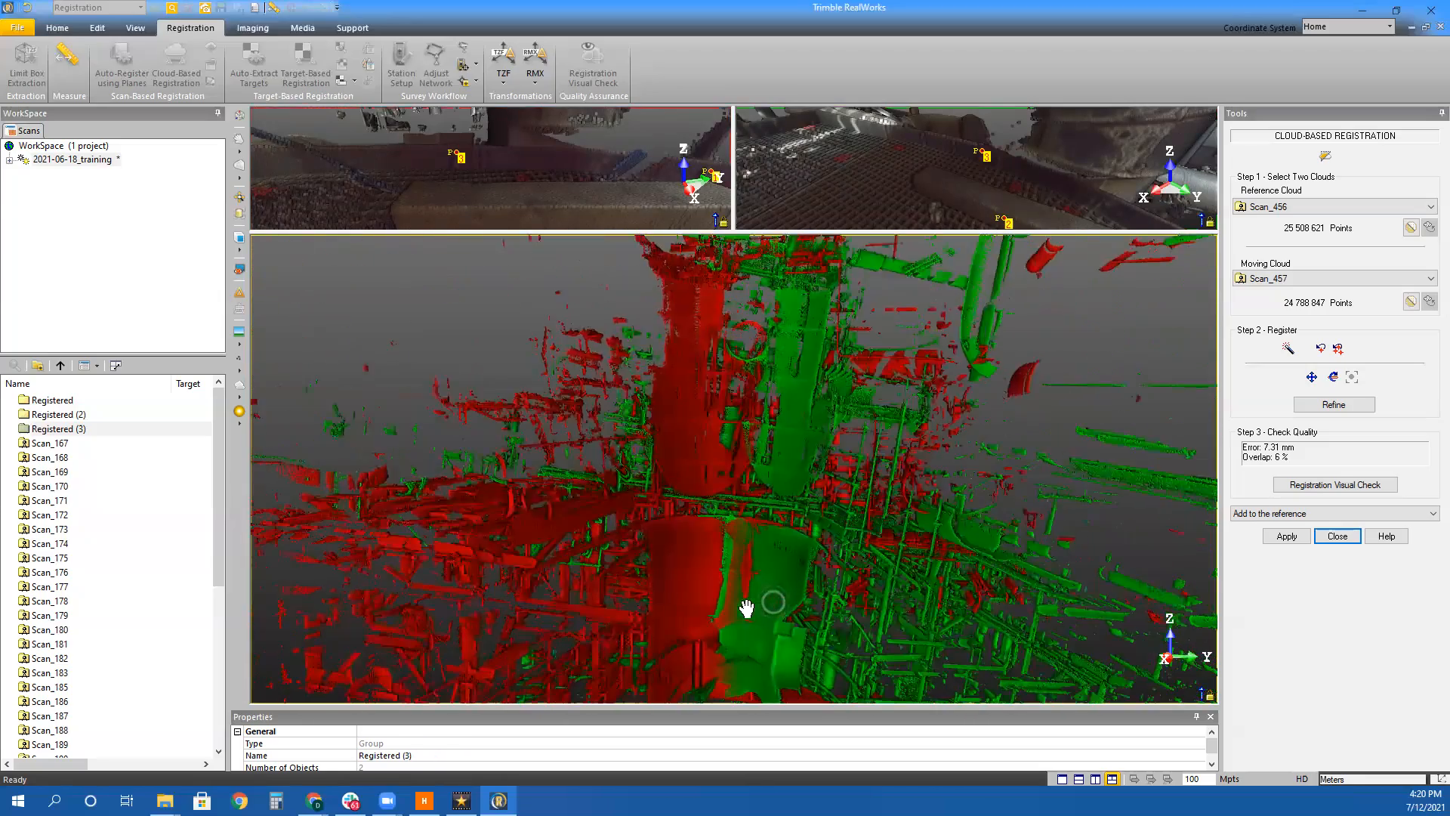
middle_click_drag(747, 608, 743, 407)
left_click_drag(741, 404, 757, 525)
scroll(779, 538, "up", 5)
scroll(792, 529, "up", 2)
left_click(1338, 349)
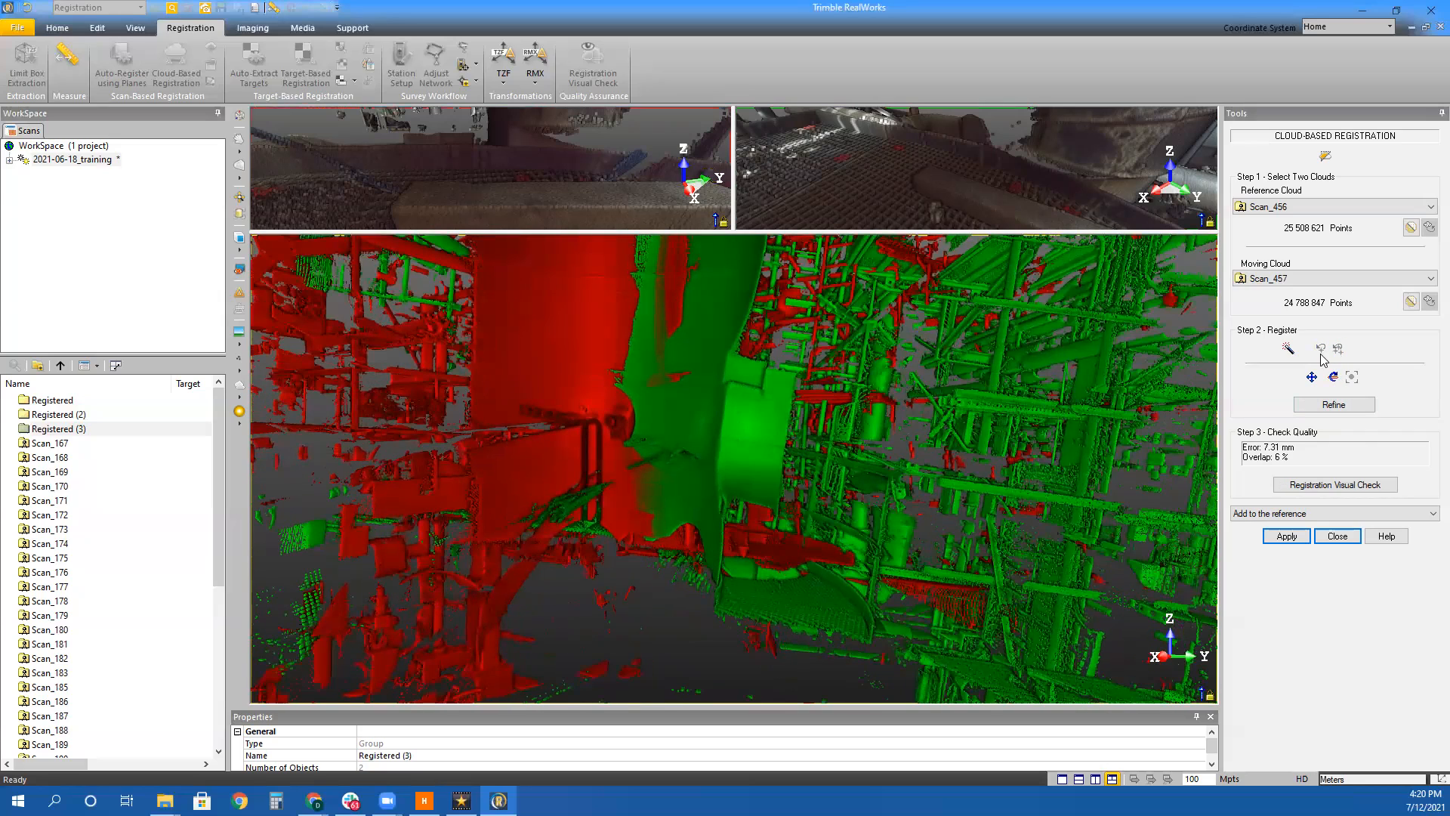
Pick a first matching point pair on the side of the yellow bin in both scans
mouse_move(579, 162)
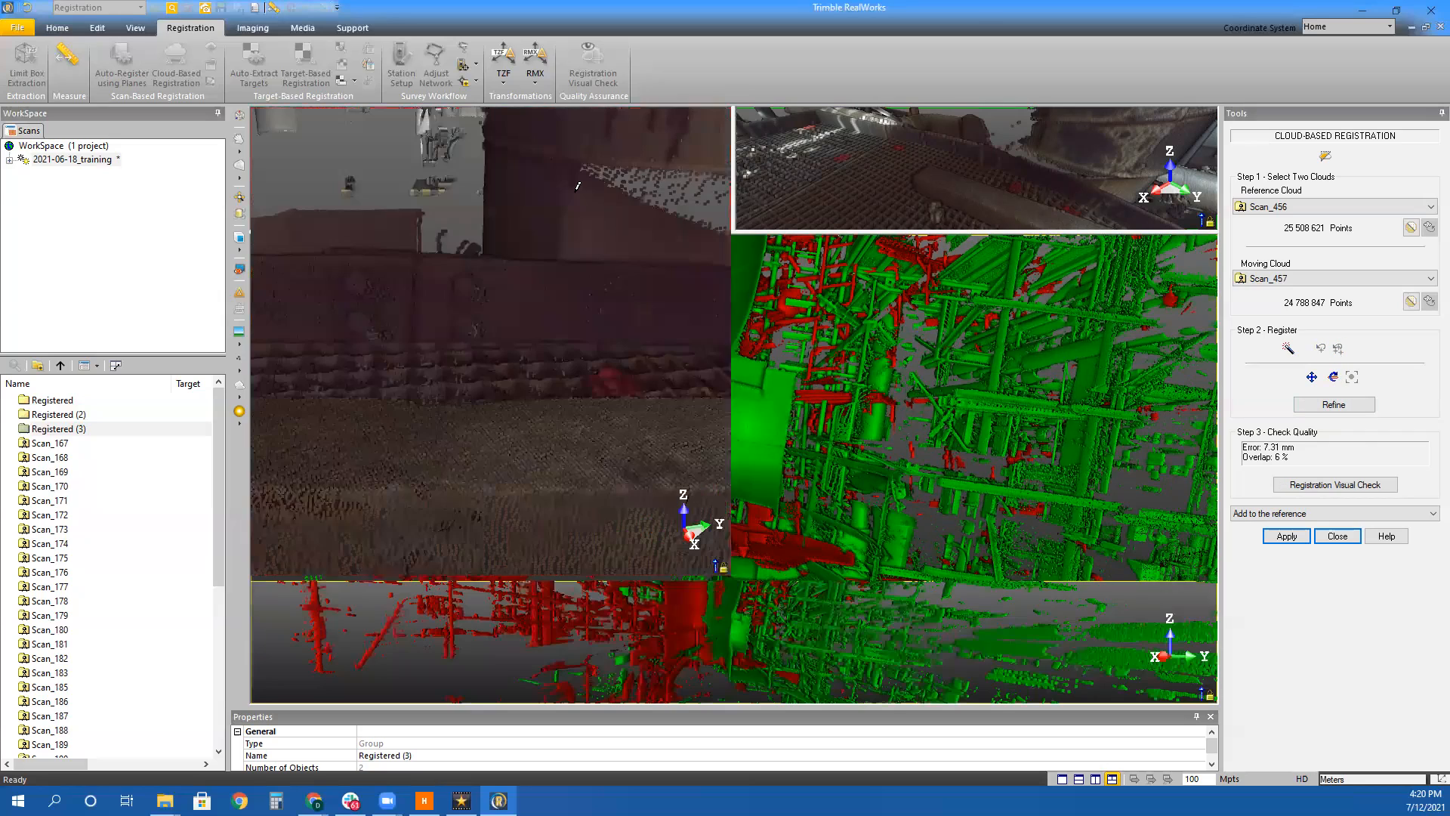
left_click_drag(466, 279, 577, 414)
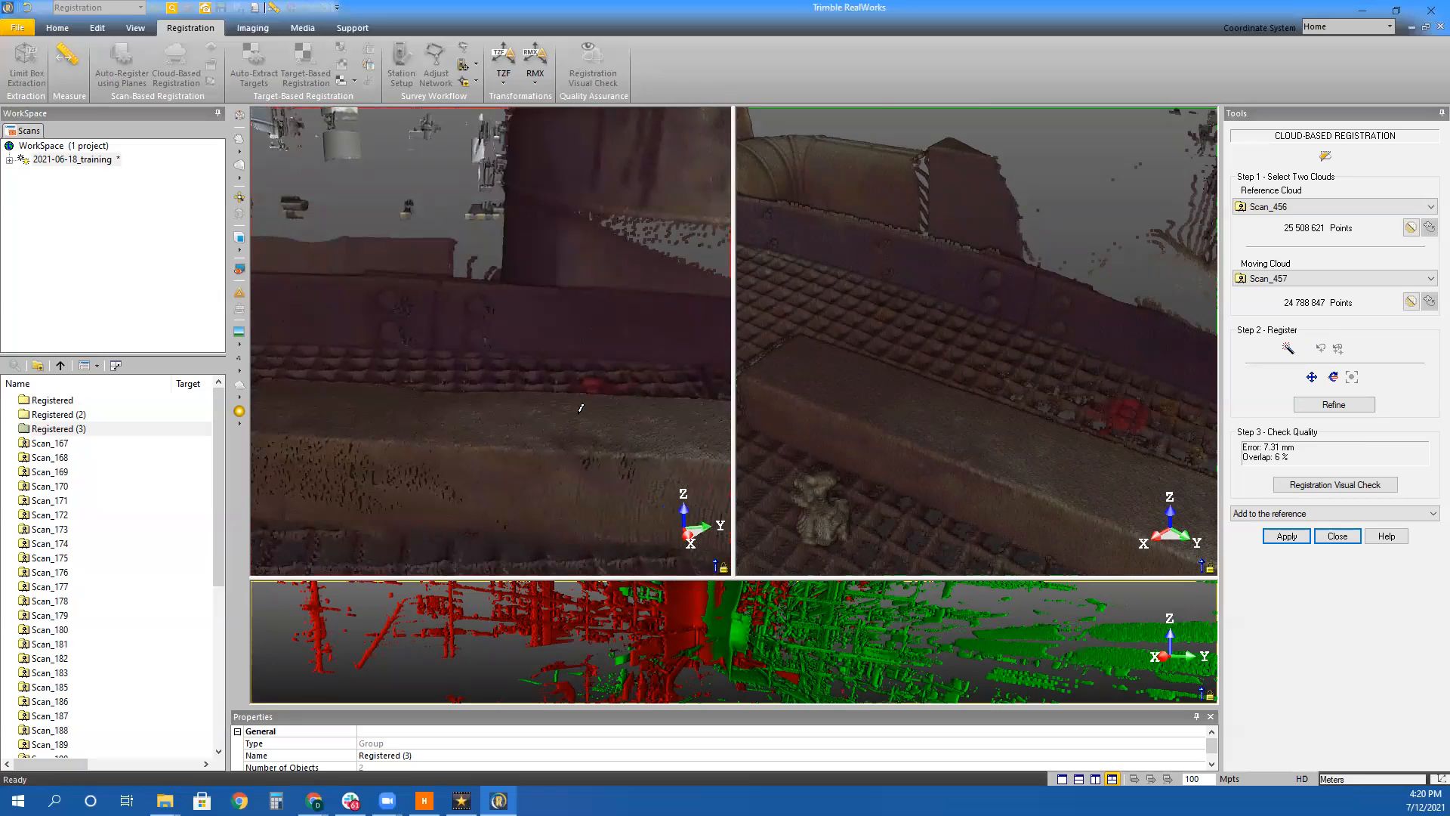
left_click_drag(525, 368, 366, 493)
middle_click_drag(366, 493, 331, 543)
left_click_drag(939, 343, 955, 269)
scroll(955, 270, "up", 6)
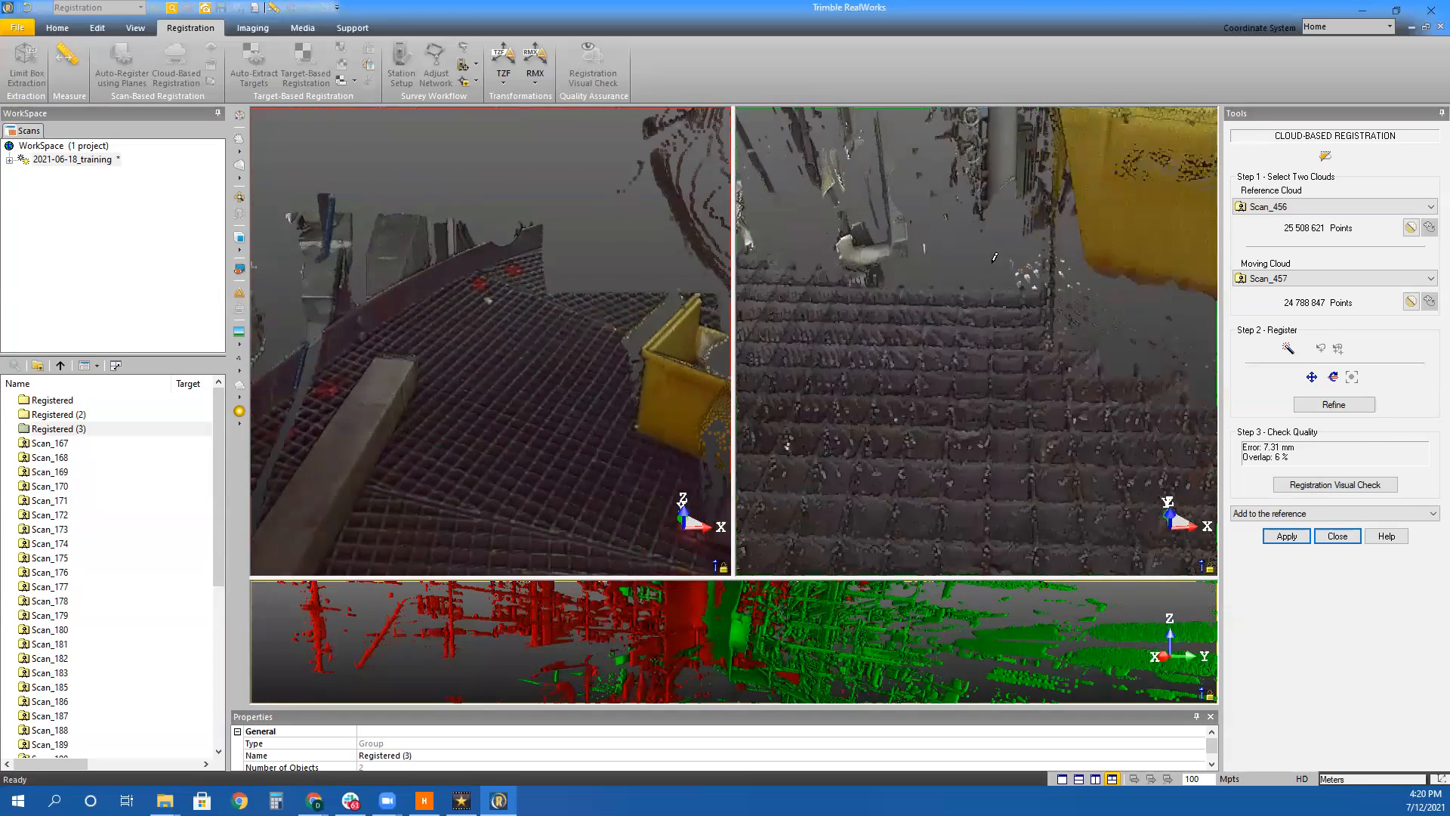
scroll(1024, 345, "down", 6)
middle_click_drag(1023, 346, 1010, 284)
left_click_drag(1010, 285, 1054, 259)
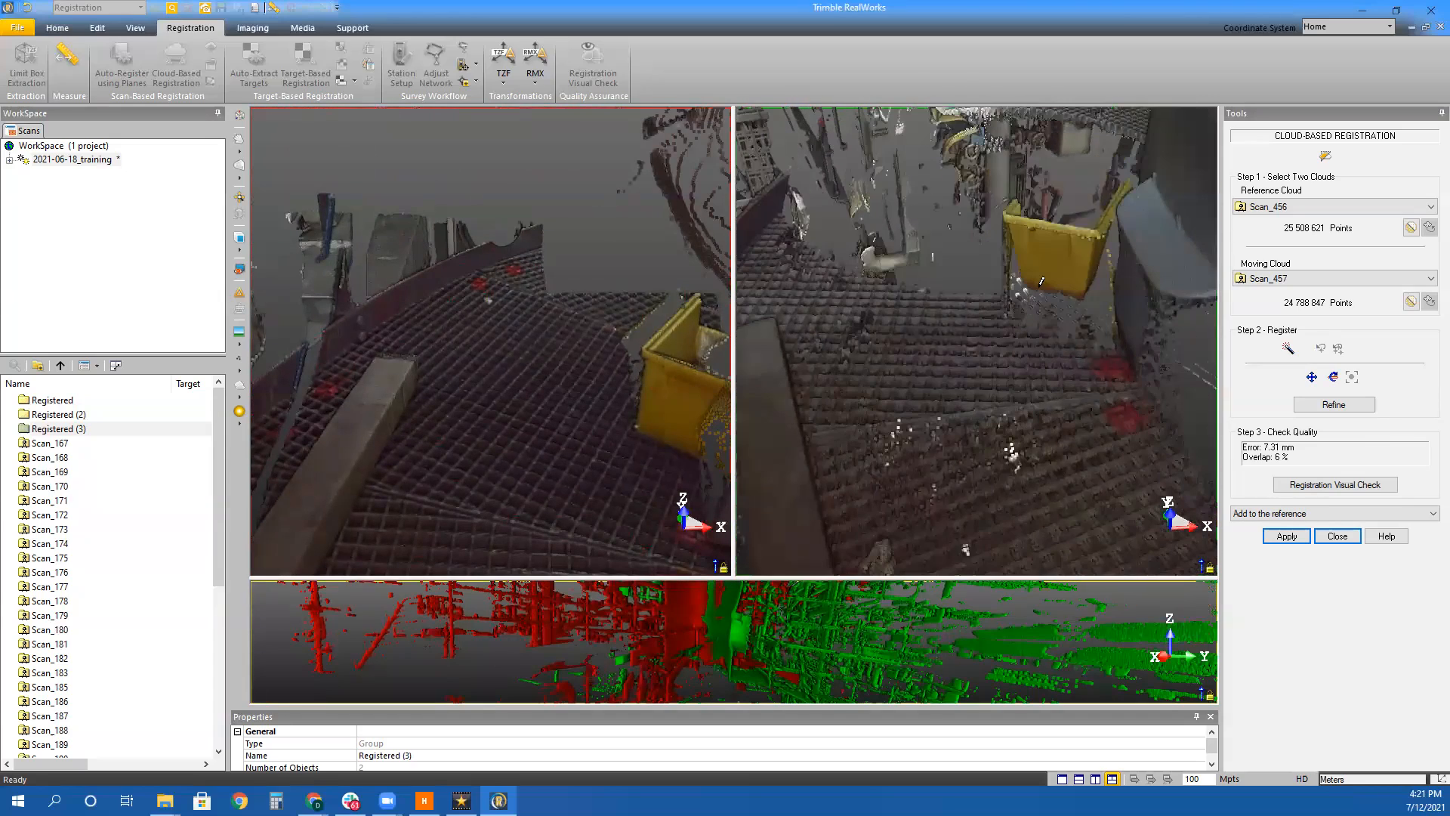
left_click(1054, 257)
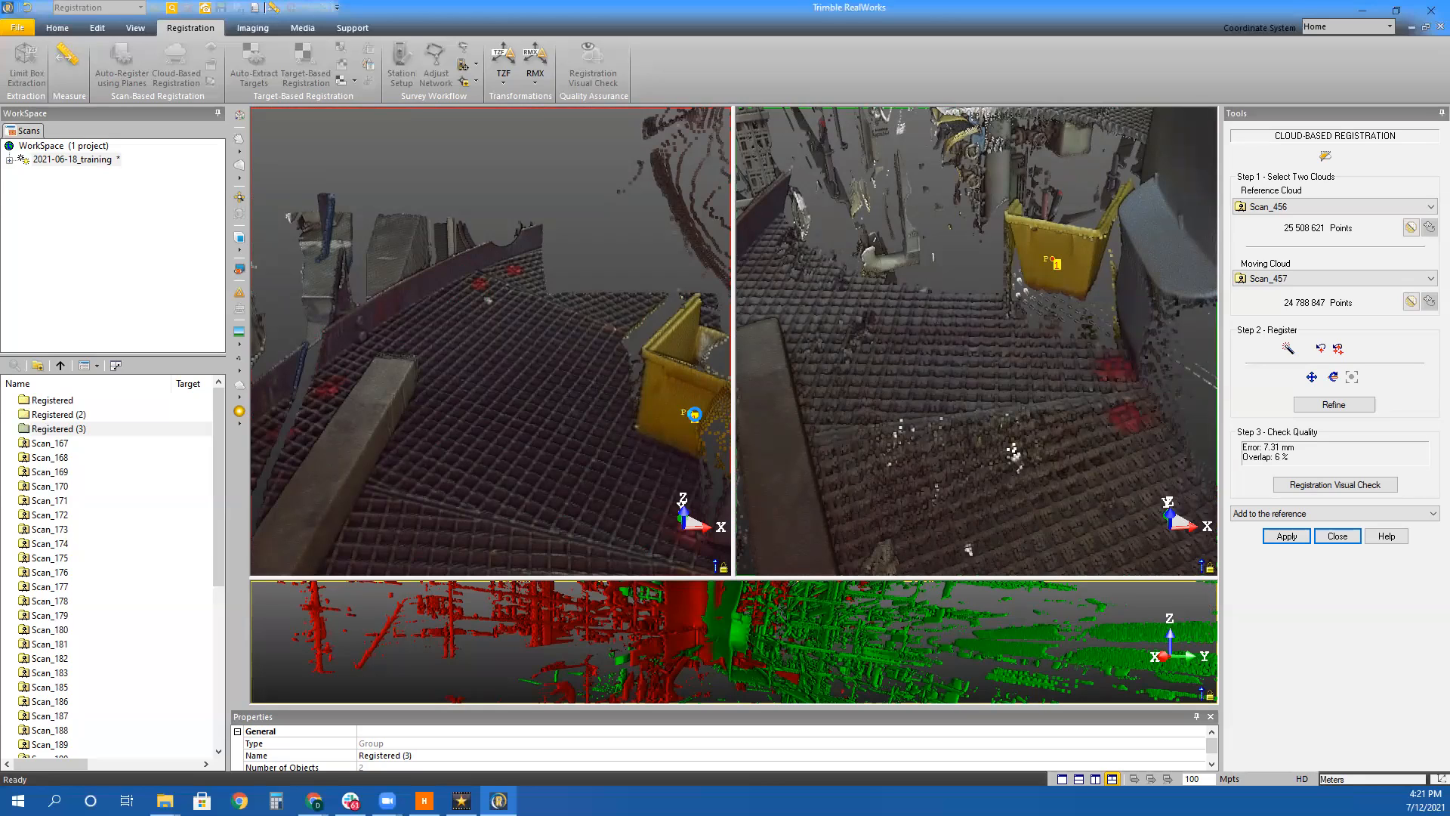
left_click(694, 418)
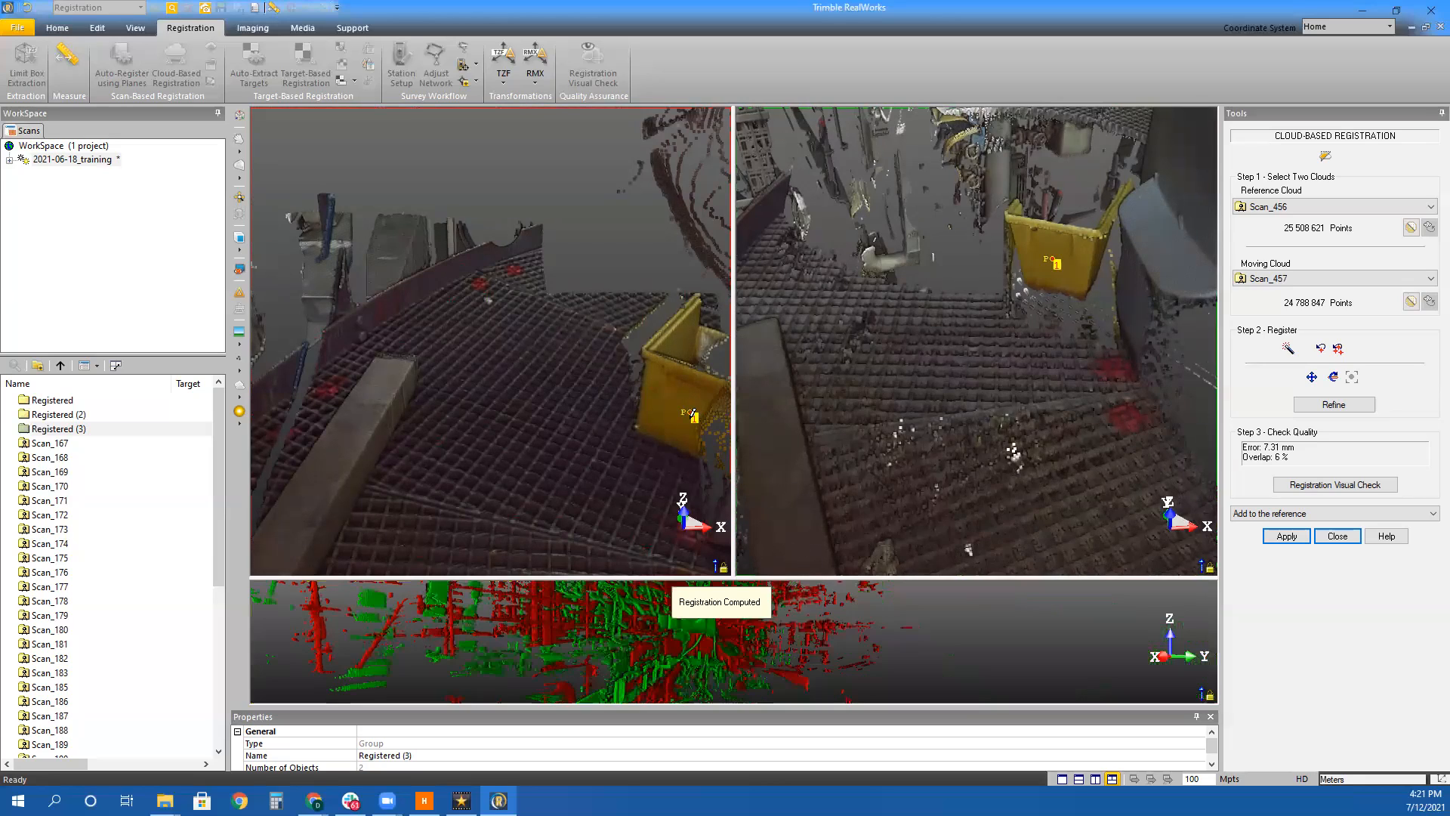
Pick a second matching point pair on the grating seam beside the beam in both scans
scroll(574, 390, "down", 3)
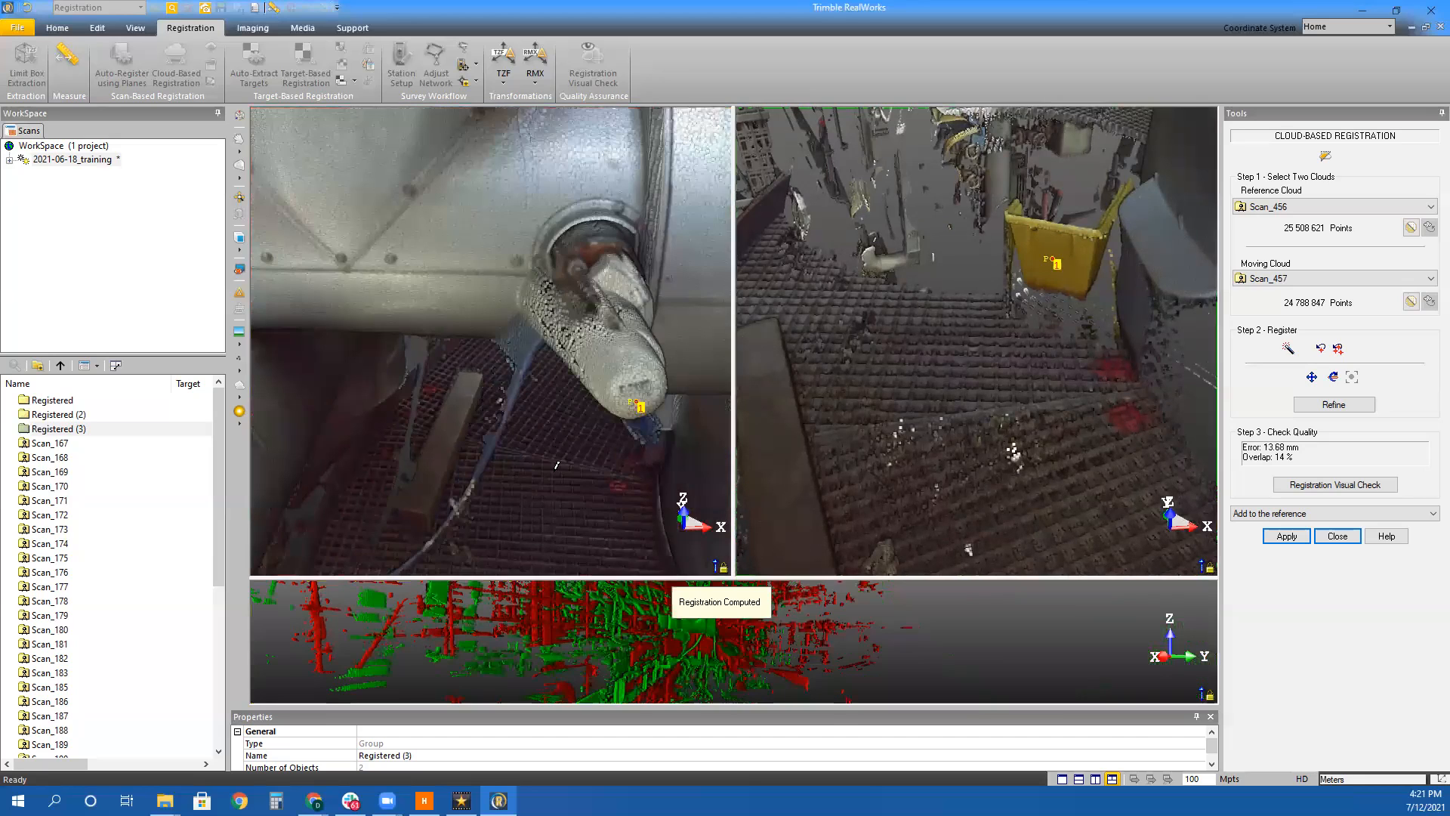
scroll(583, 472, "up", 4)
scroll(1120, 380, "up", 3)
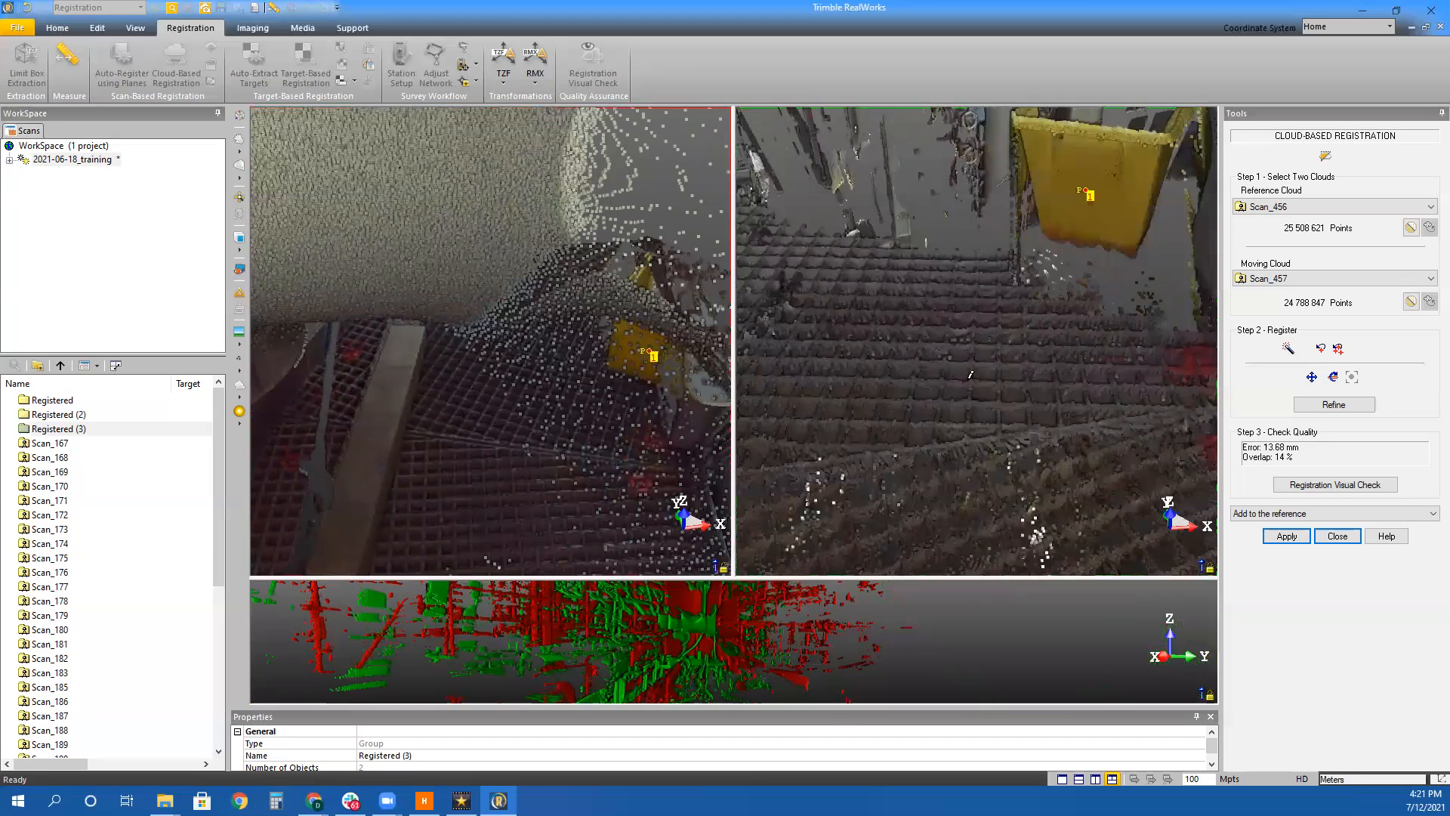
middle_click_drag(1121, 379, 1145, 372)
scroll(1041, 404, "up", 3)
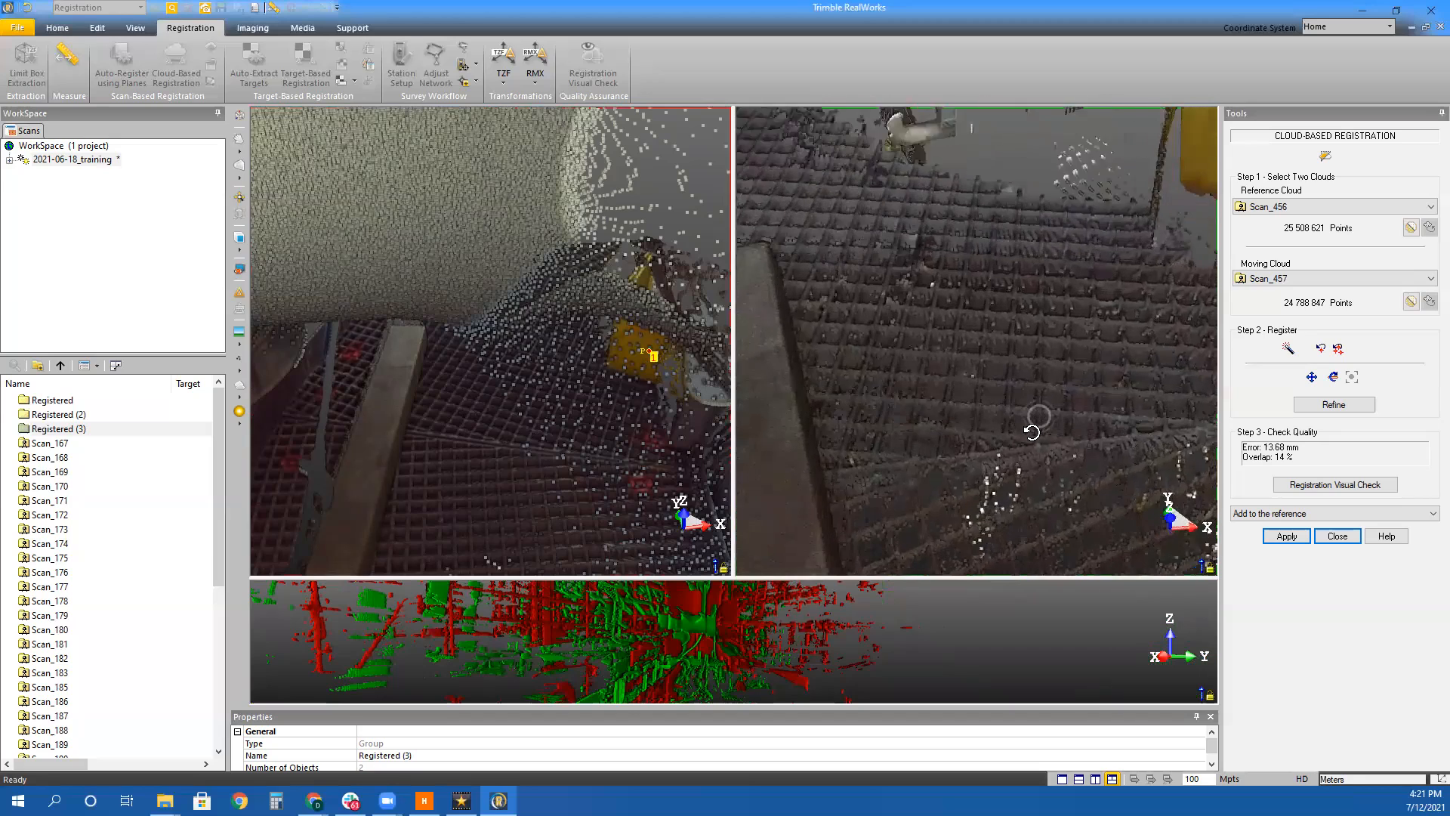
scroll(515, 439, "up", 3)
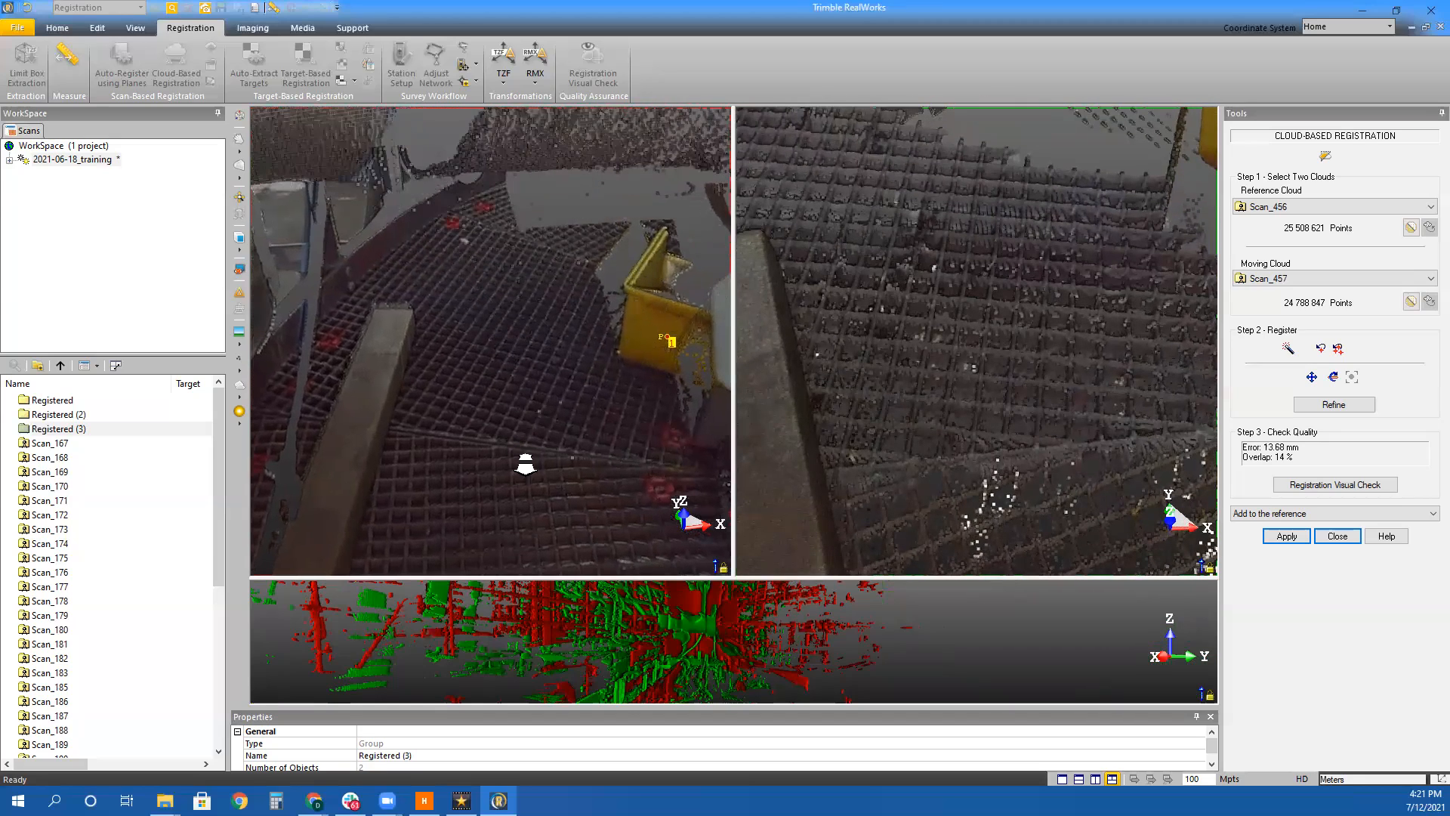
scroll(519, 483, "up", 2)
left_click_drag(504, 458, 505, 473)
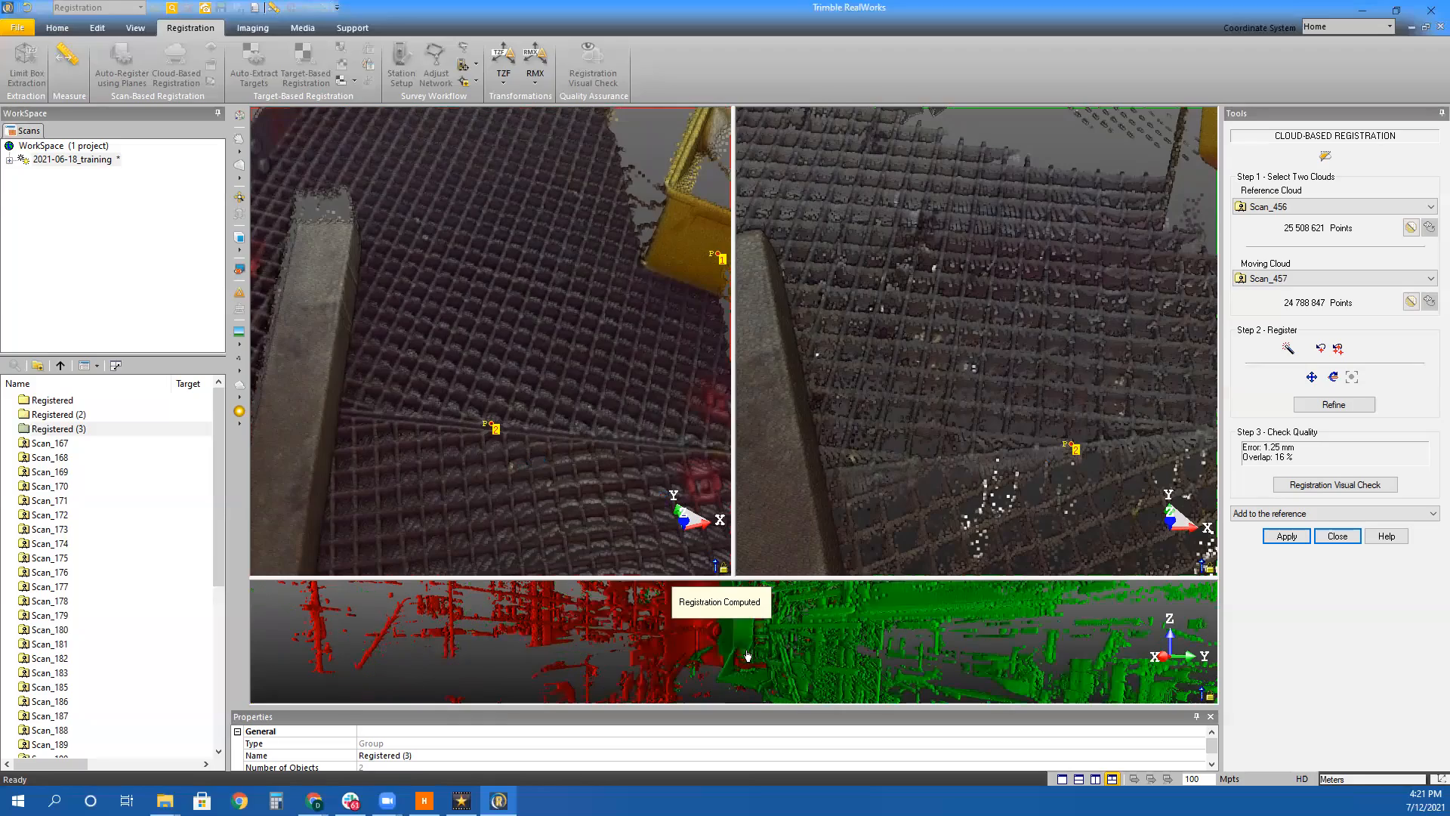
Check the combined cloud overlay from several angles and refine the registration
left_click_drag(741, 524, 313, 529)
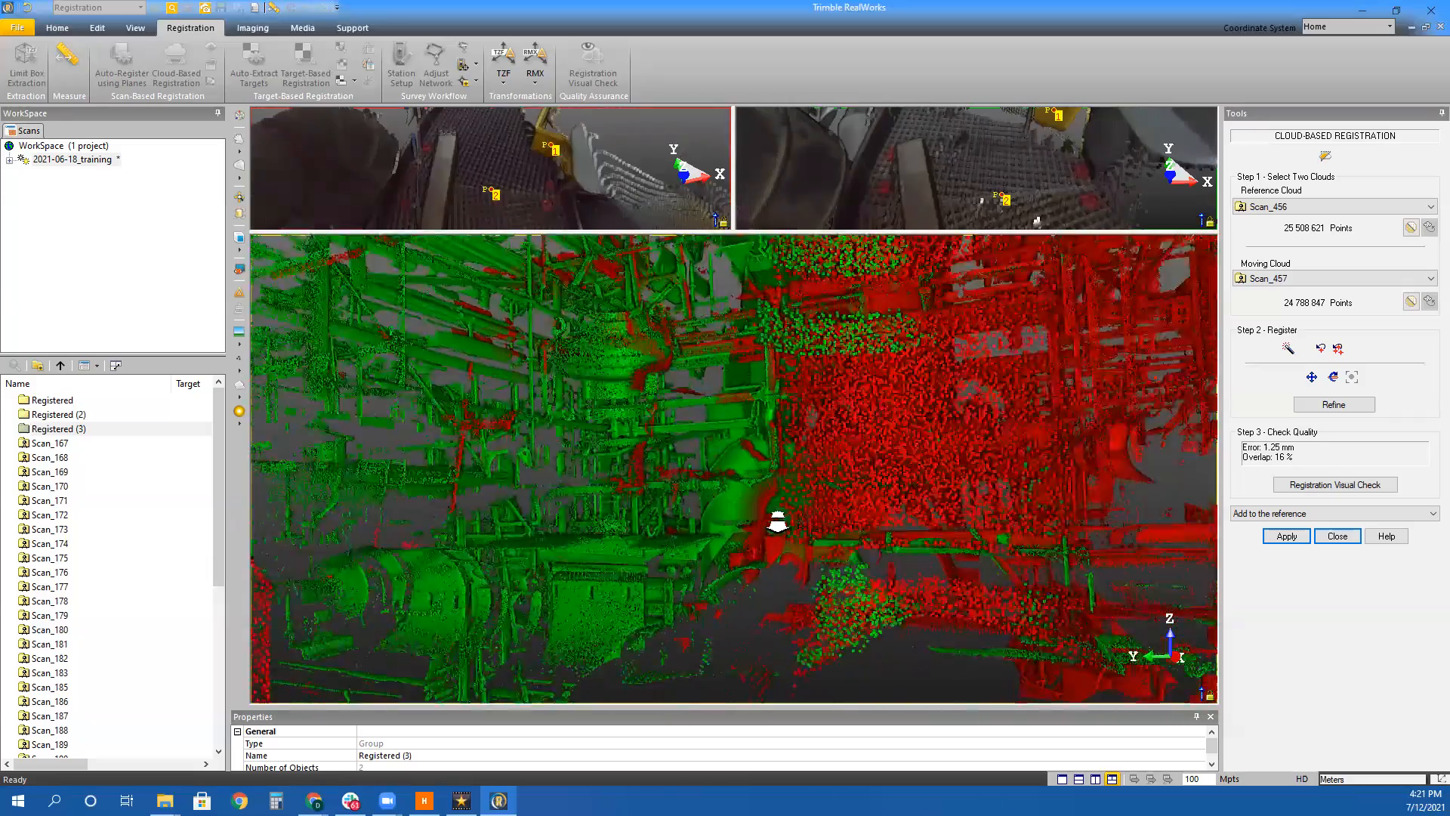
scroll(778, 521, "up", 5)
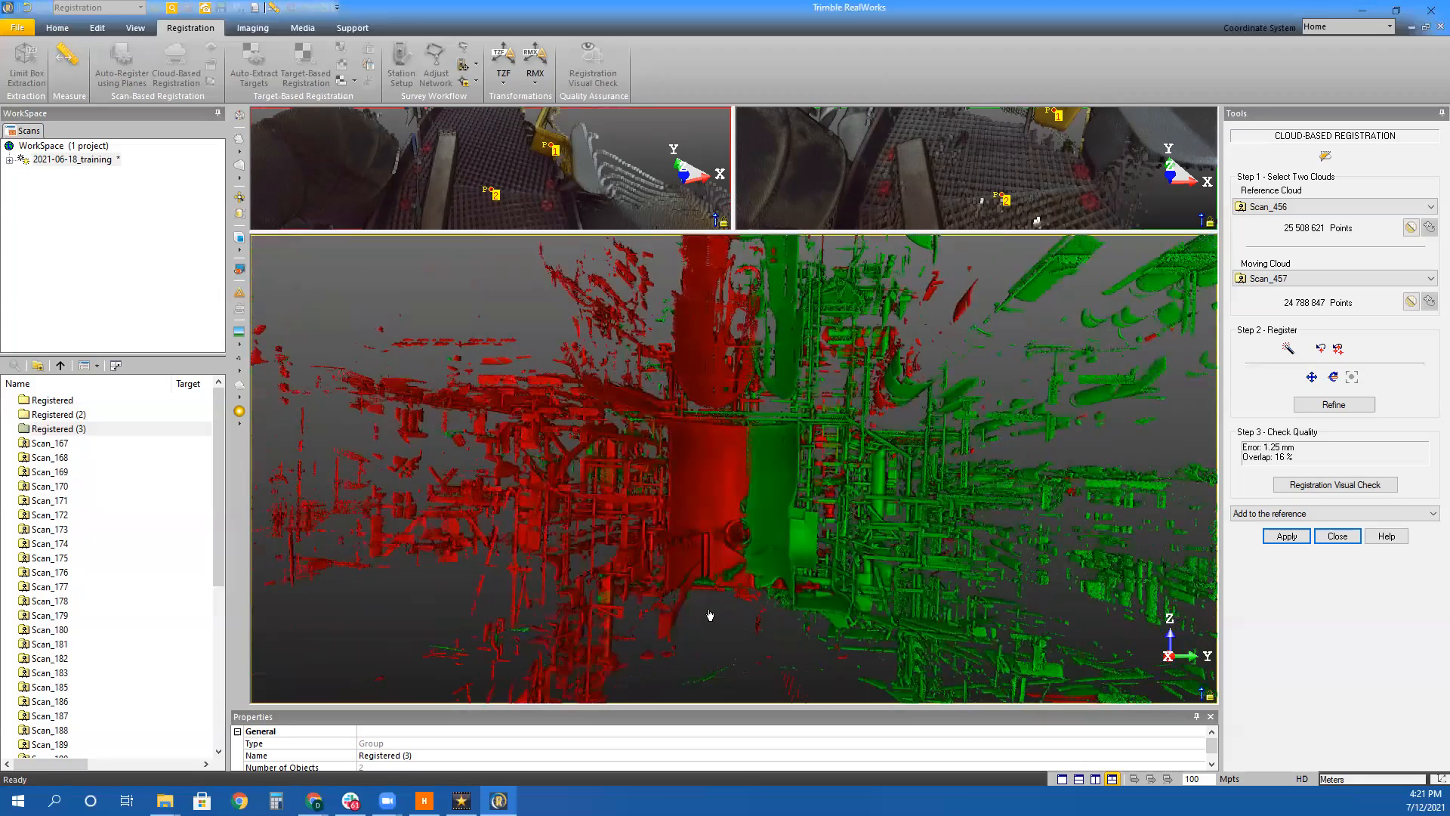
left_click_drag(711, 615, 890, 599)
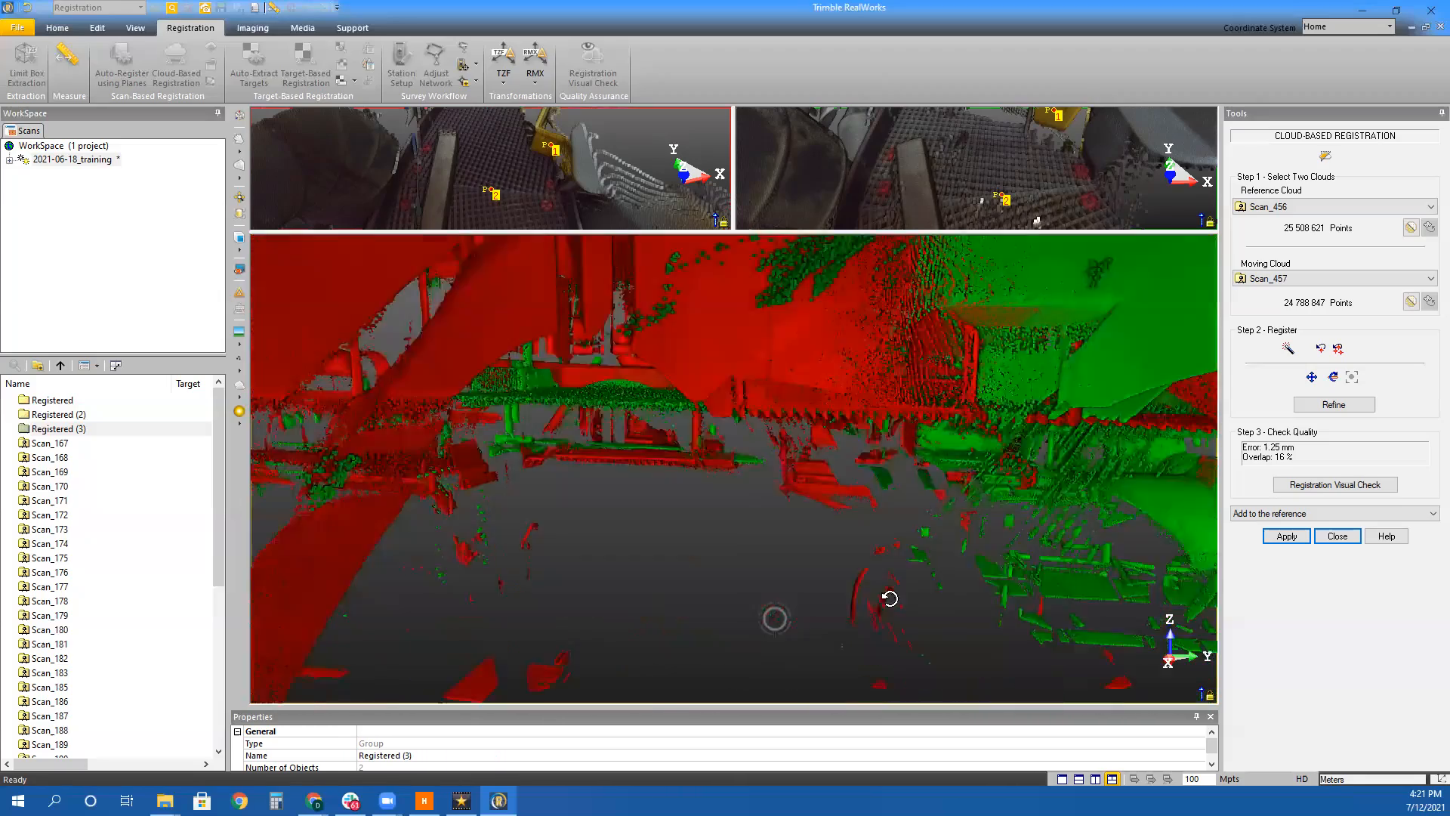
left_click(1334, 410)
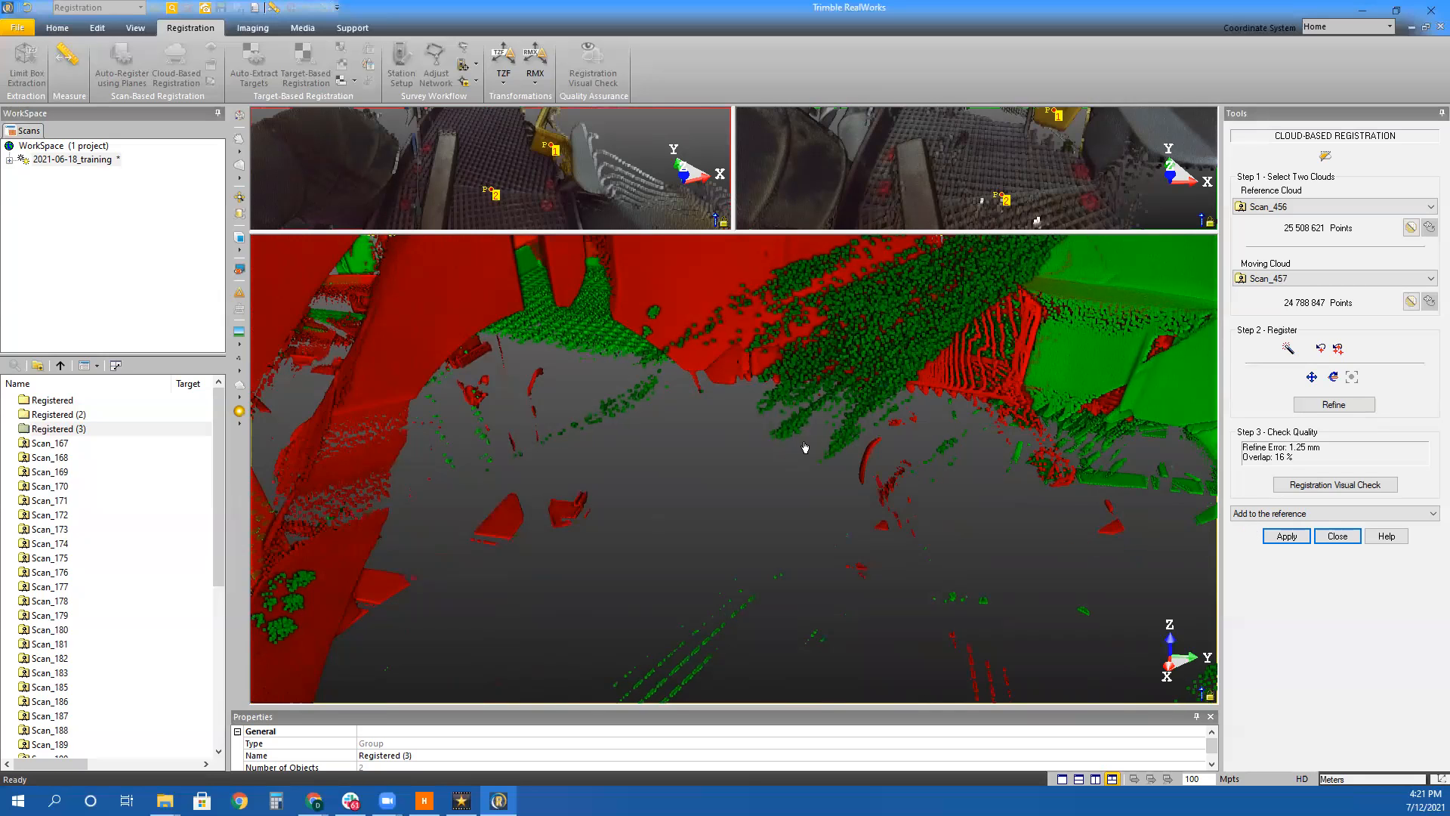
Apply the registration of Scan_457, adding it to reference cloud Scan_456
scroll(900, 402, "down", 6)
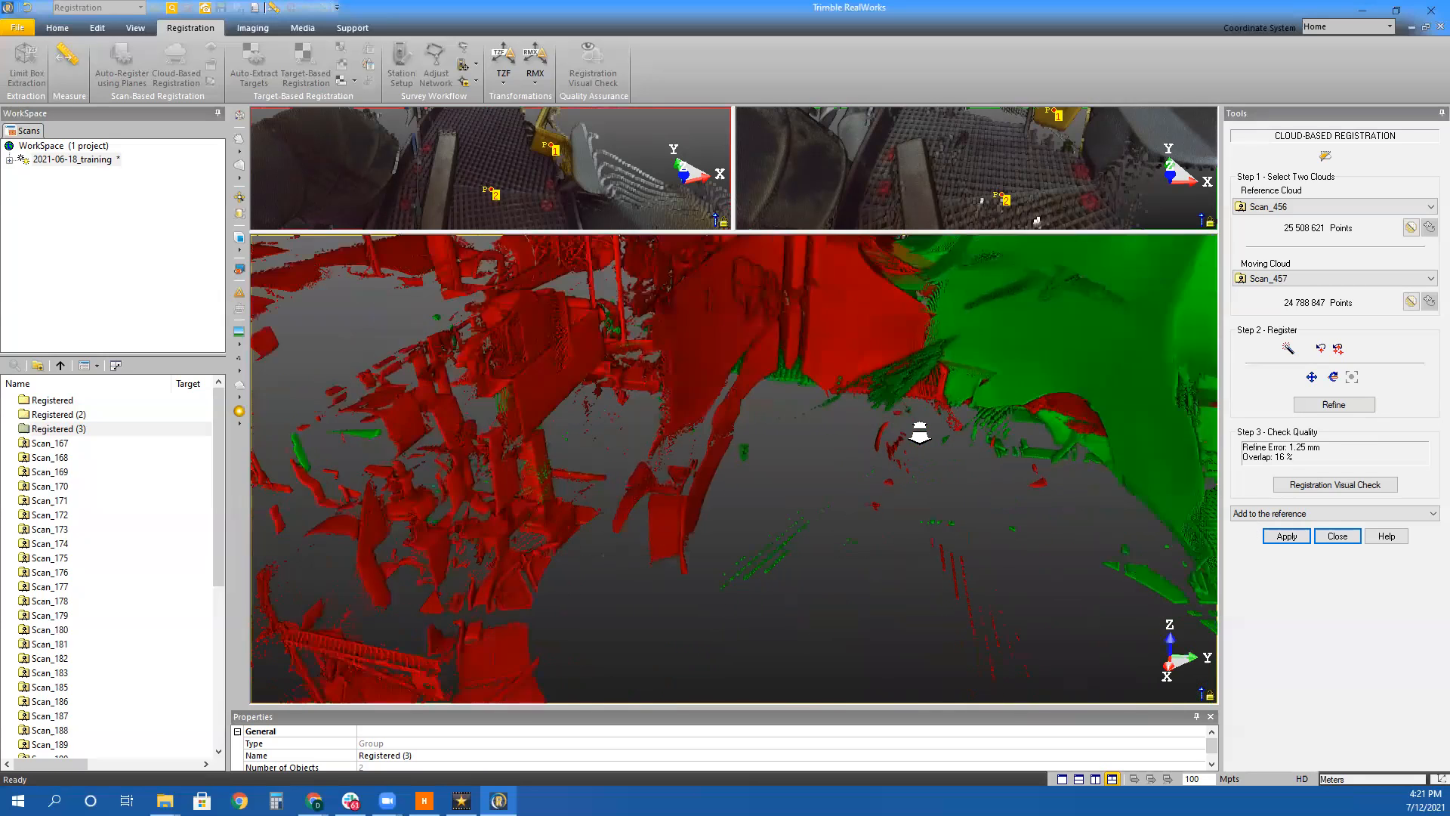
left_click(1287, 537)
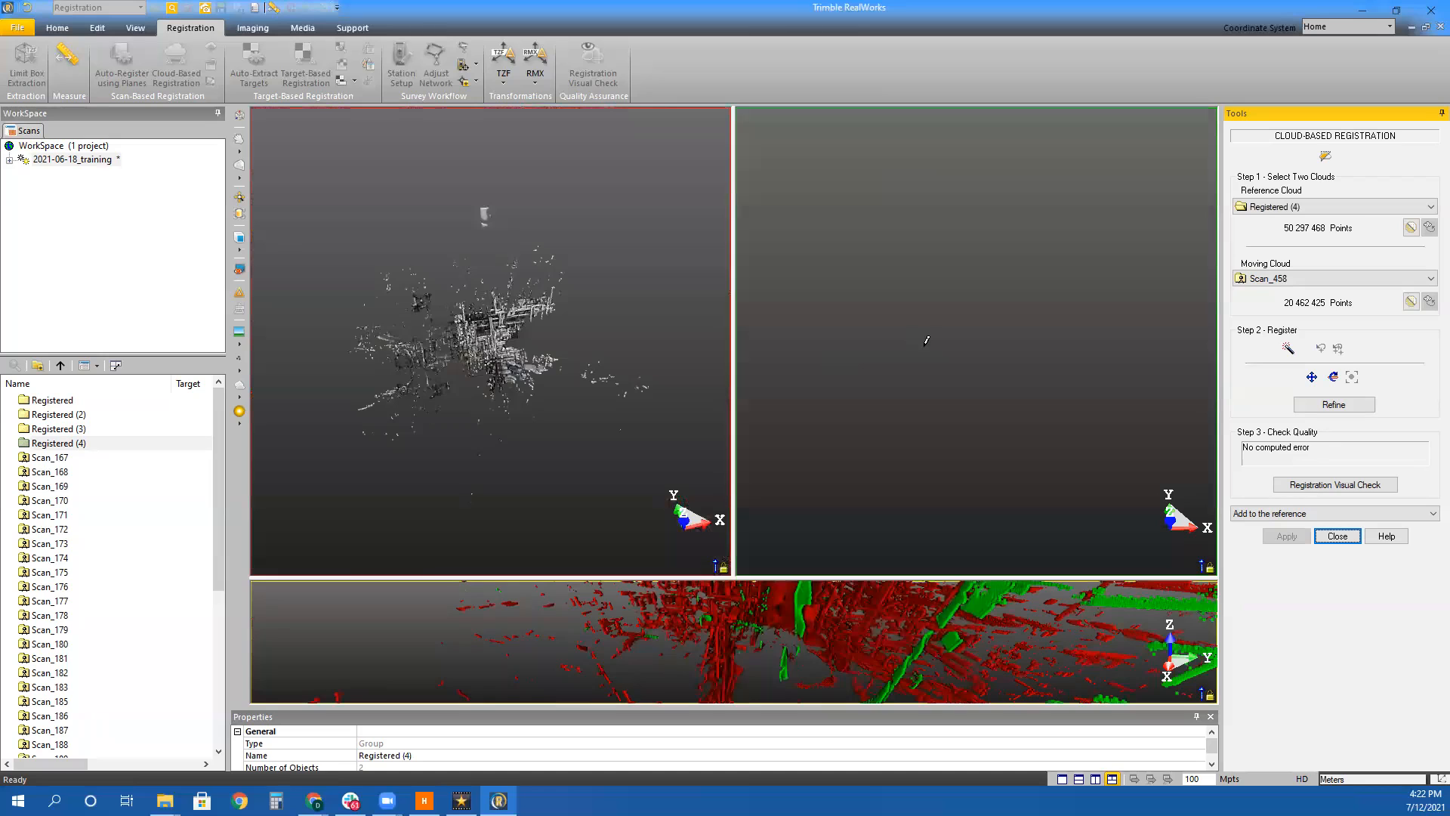
Pick a matching point pair on the small pipe elbow below the platform in Registered (4) and Scan_458, and refine the registration
scroll(968, 361, "up", 3)
middle_click_drag(927, 393, 944, 538)
left_click_drag(843, 410, 971, 320)
middle_click_drag(971, 321, 969, 293)
left_click_drag(969, 293, 806, 373)
scroll(514, 330, "up", 4)
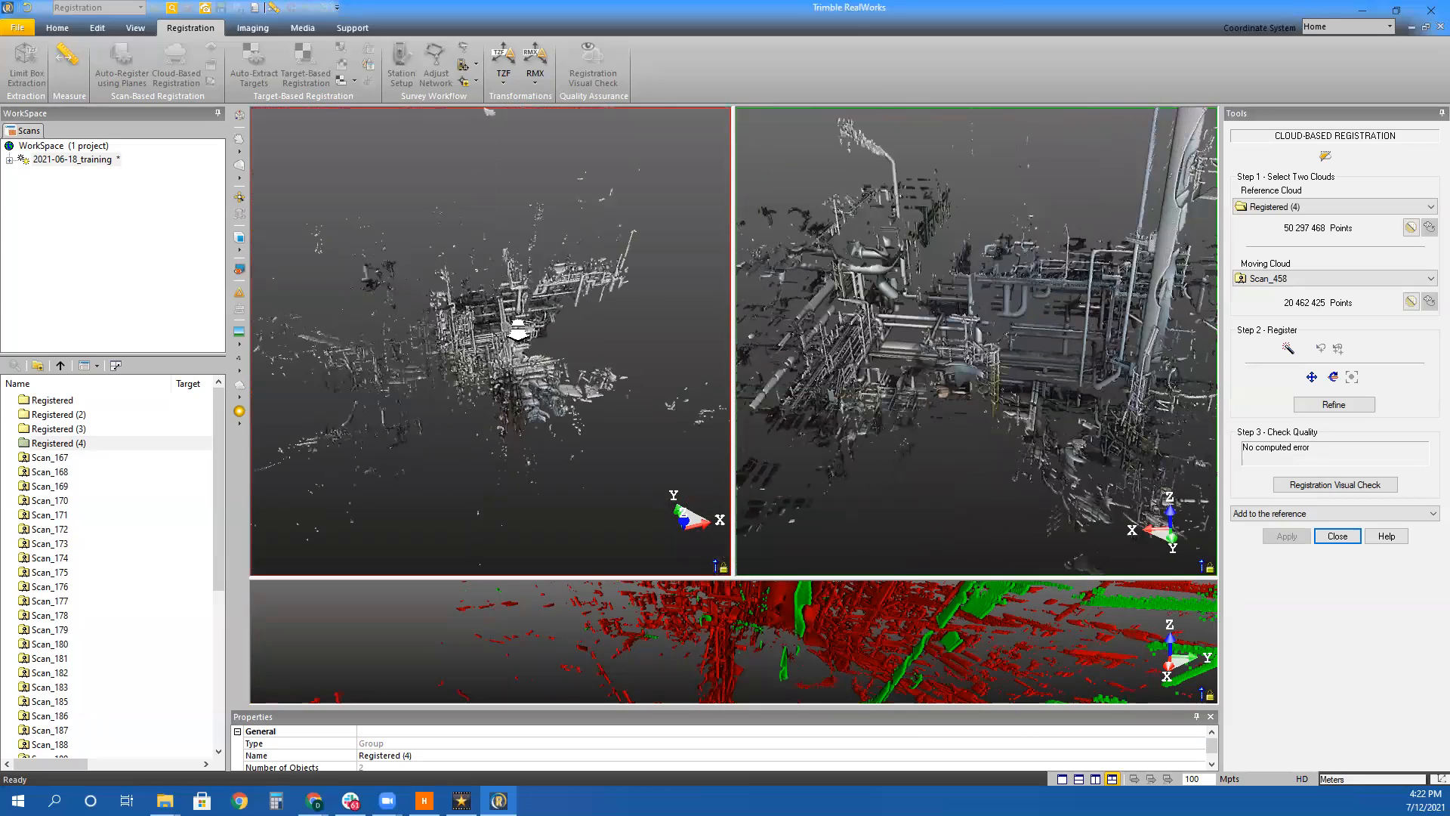
left_click_drag(499, 319, 563, 327)
scroll(630, 295, "up", 5)
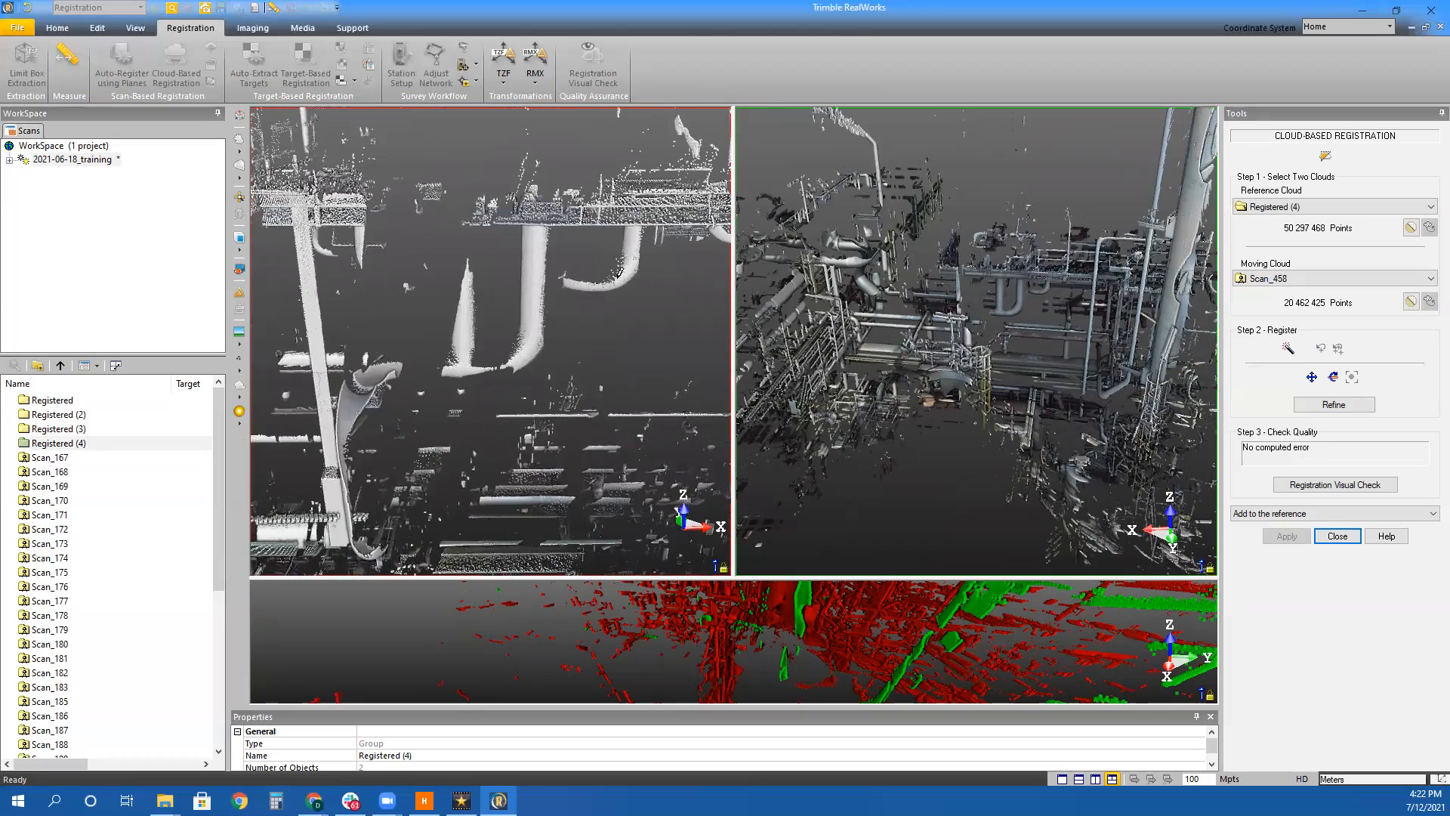
scroll(999, 281, "up", 8)
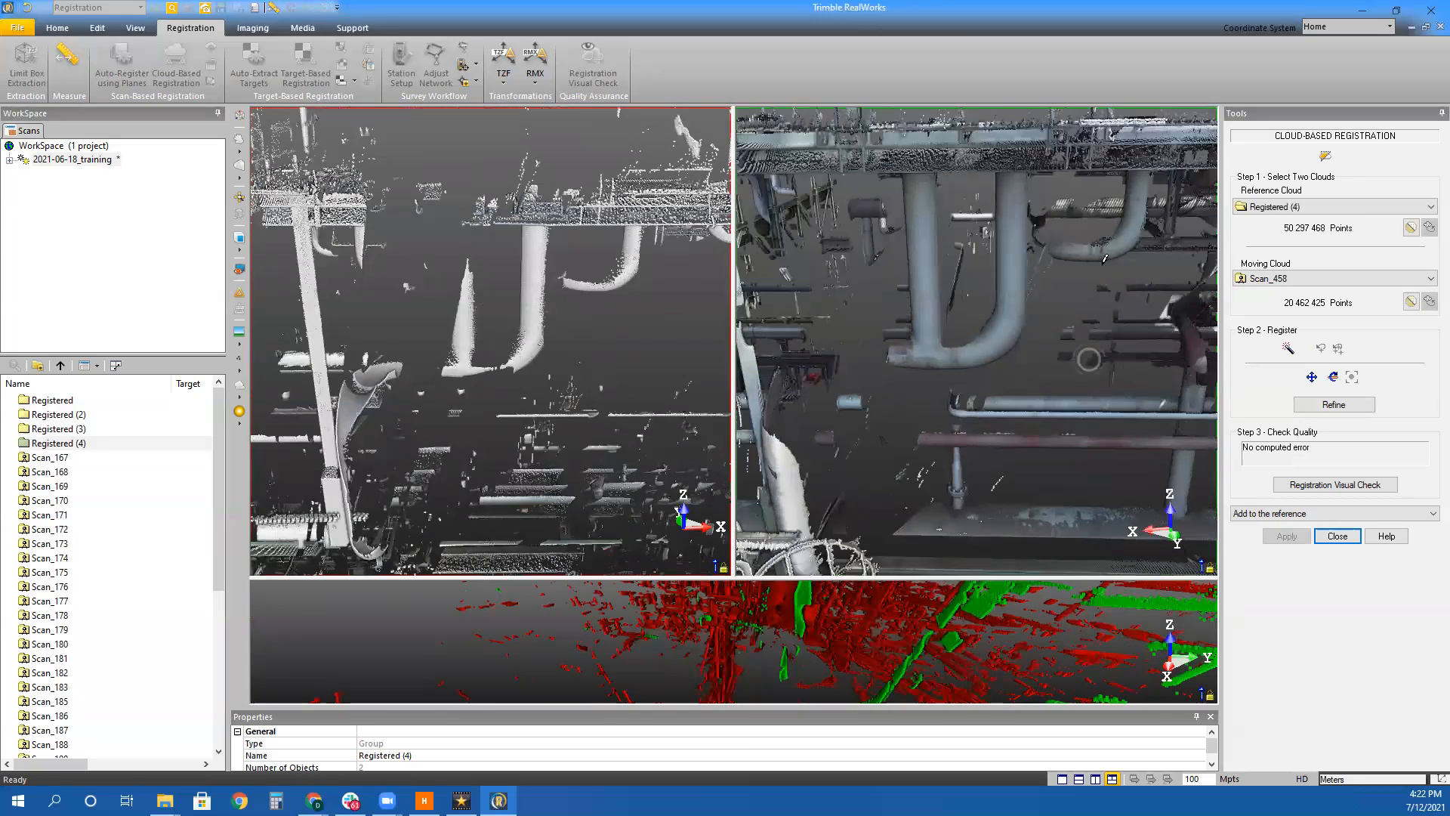
left_click(1121, 243)
left_click(1330, 405)
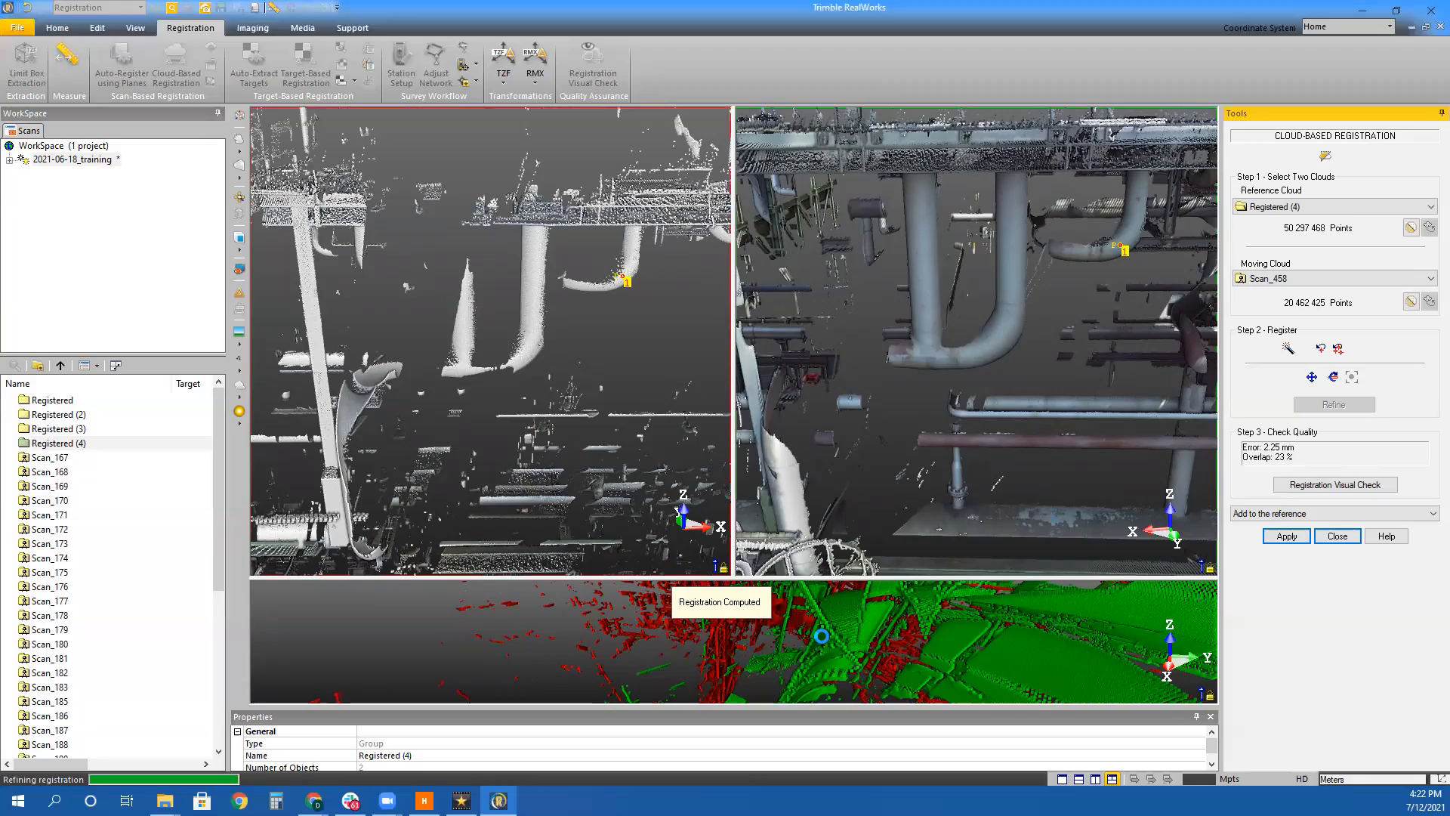
Check the combined overlay of Registered (4) and Scan_458 from several angles and apply the registration
left_click(826, 638)
left_click_drag(748, 479, 913, 451)
middle_click_drag(913, 451, 900, 407)
mouse_move(900, 407)
left_mouse_down()
mouse_move(778, 573)
mouse_move(806, 544)
mouse_move(842, 559)
mouse_move(870, 539)
mouse_move(529, 366)
mouse_move(751, 551)
left_mouse_up()
middle_click_drag(750, 550, 771, 572)
left_click_drag(682, 588, 692, 637)
scroll(576, 551, "up", 3)
scroll(766, 445, "up", 3)
left_click_drag(764, 428, 1013, 408)
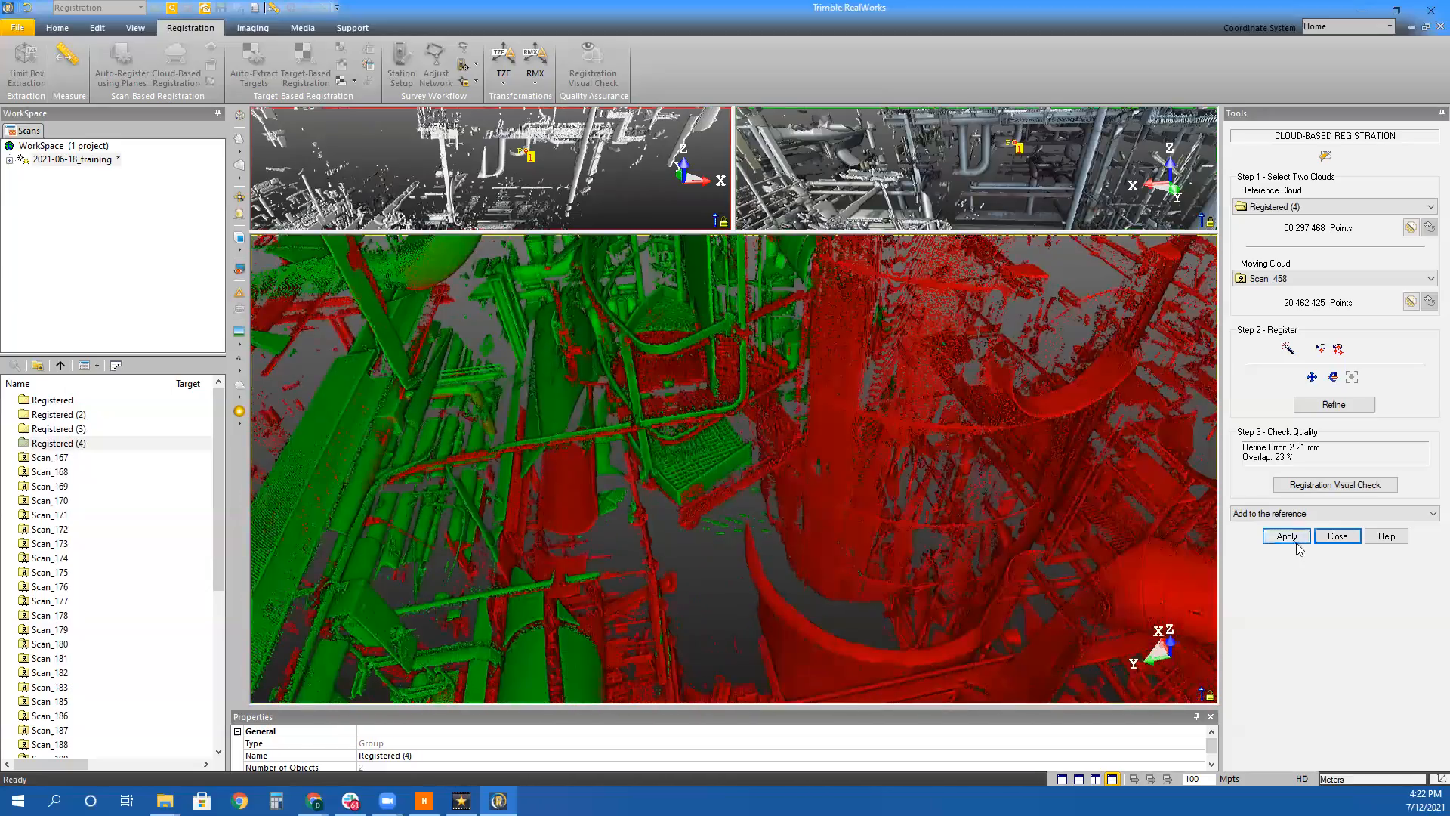
left_click(1293, 540)
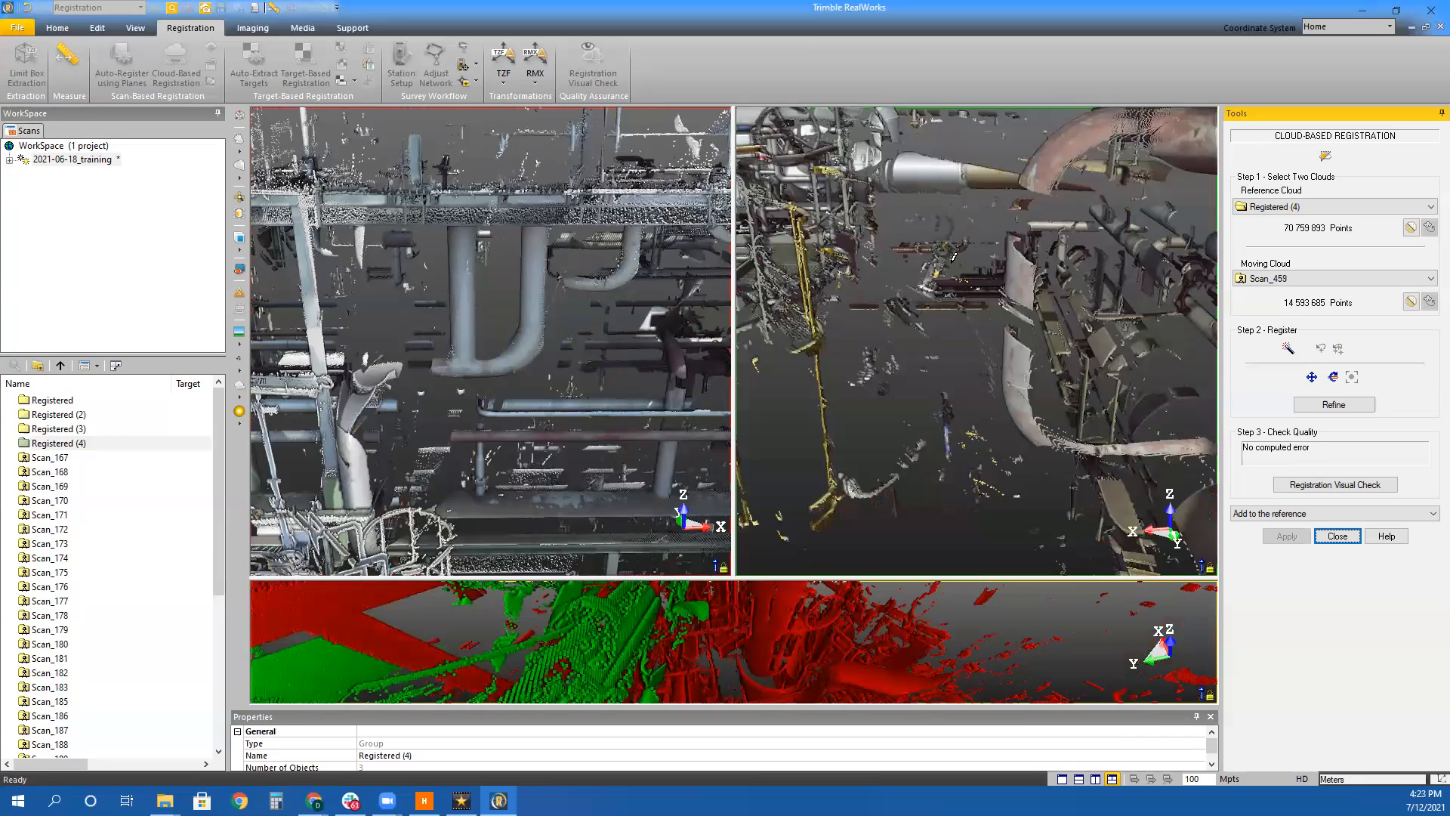
Pick a matching point pair on the bend of the large vertical pipe below the platform in Registered (4) and Scan_459
scroll(902, 294, "down", 5)
scroll(1001, 351, "up", 6)
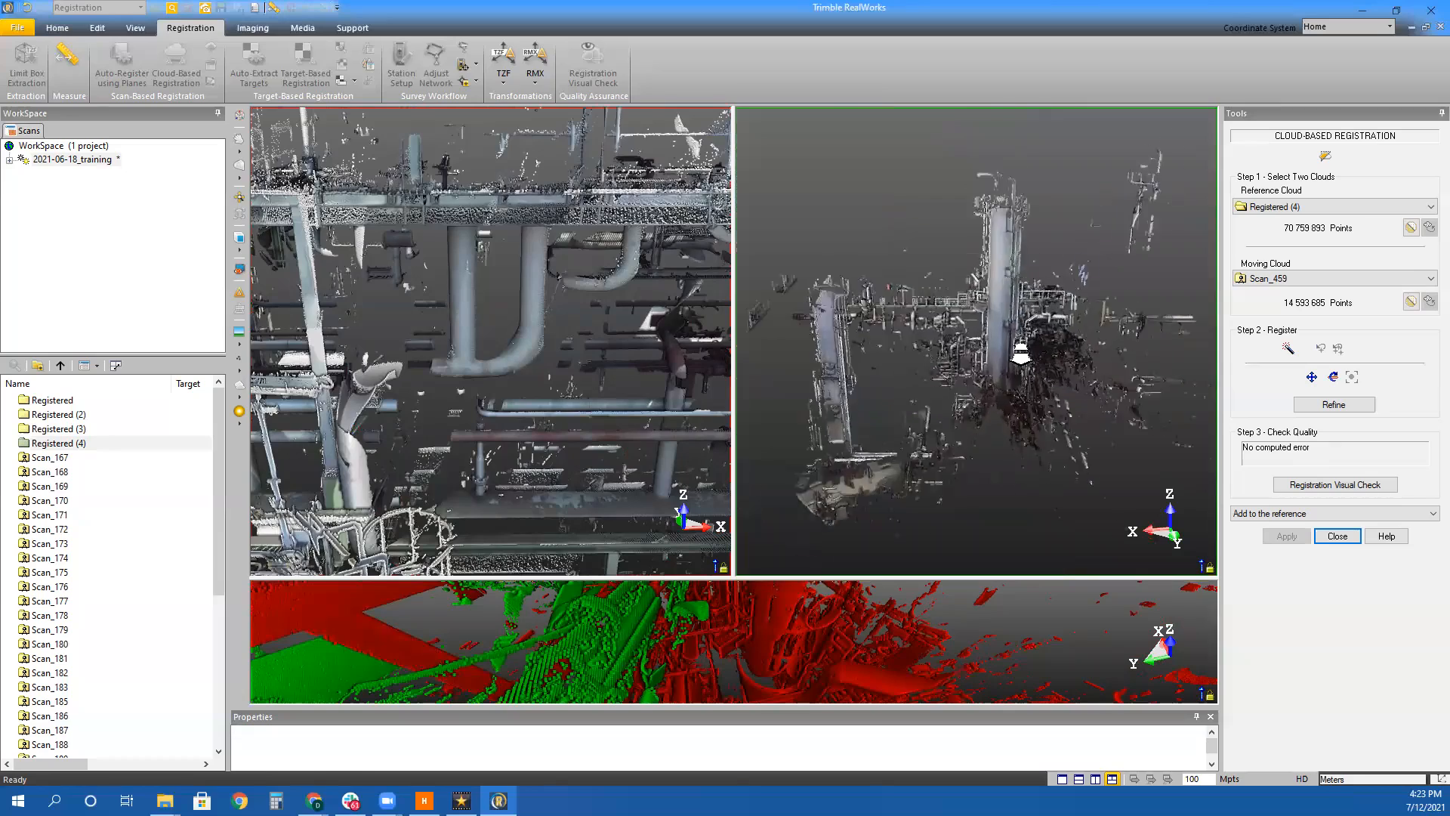
scroll(1025, 334, "up", 1)
left_click_drag(988, 324, 1118, 333)
scroll(854, 347, "up", 5)
middle_click_drag(854, 348, 917, 360)
scroll(917, 359, "down", 2)
scroll(547, 392, "down", 2)
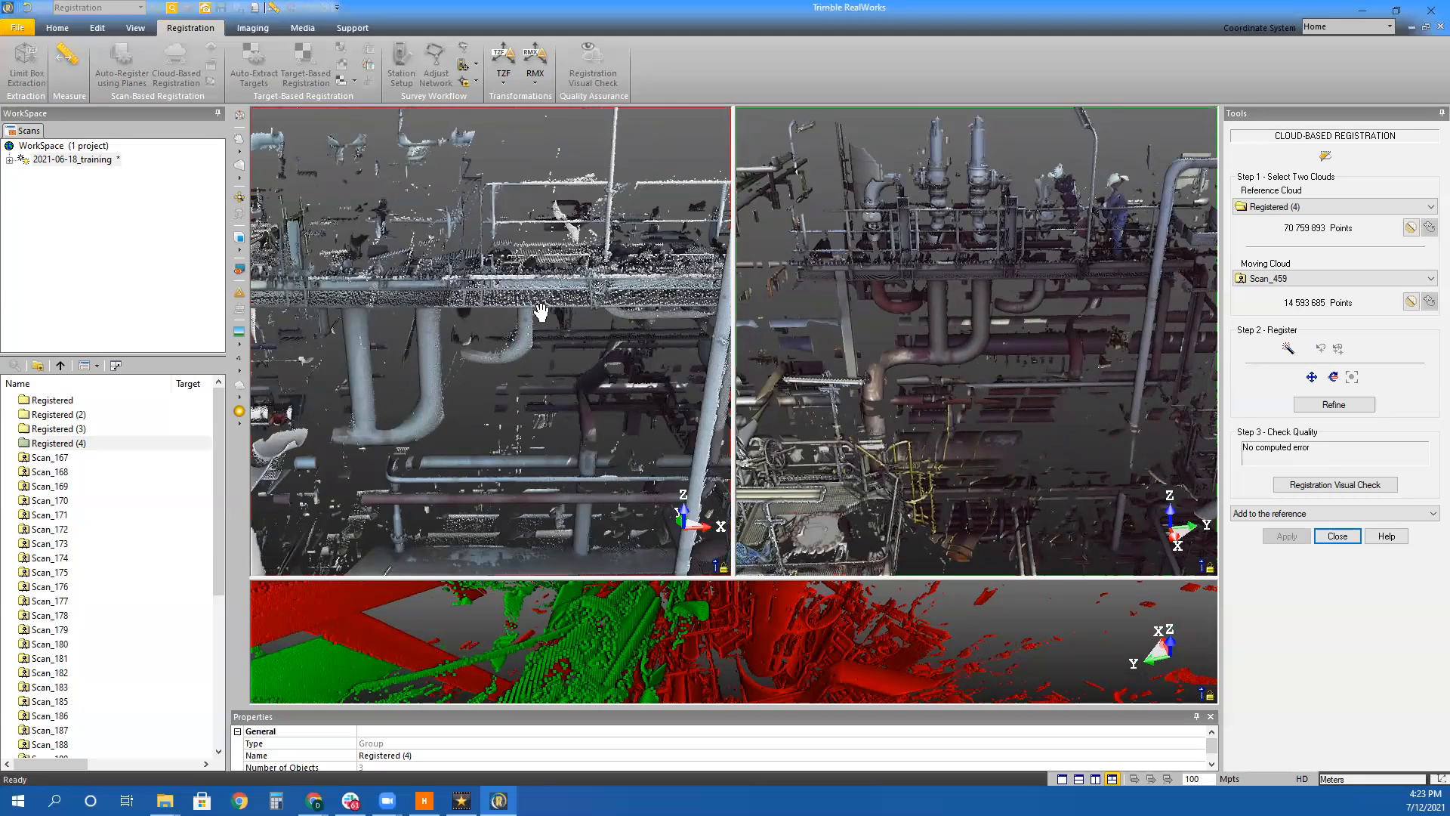
scroll(529, 370, "up", 3)
left_click_drag(565, 310, 583, 315)
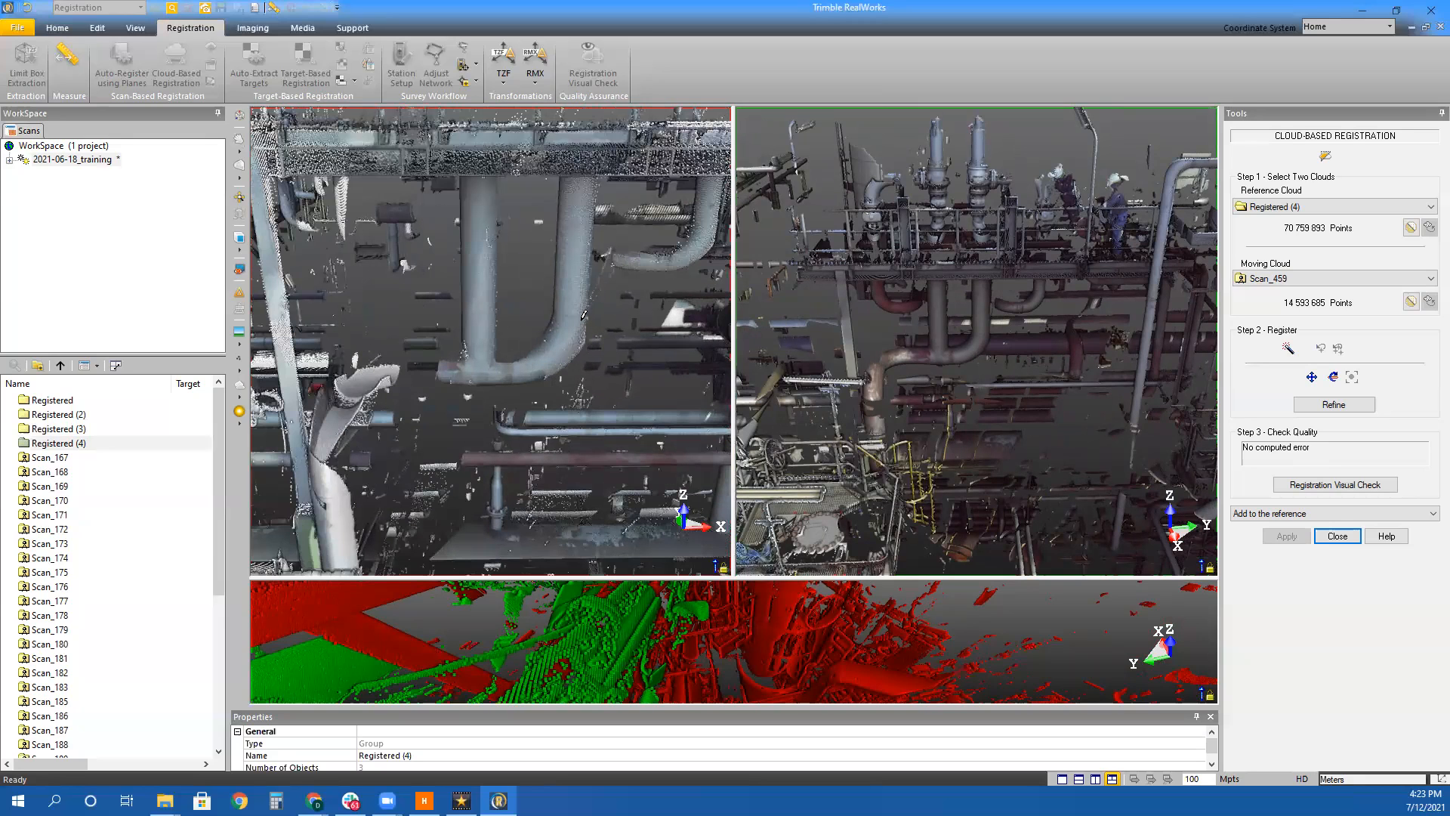
scroll(958, 343, "up", 3)
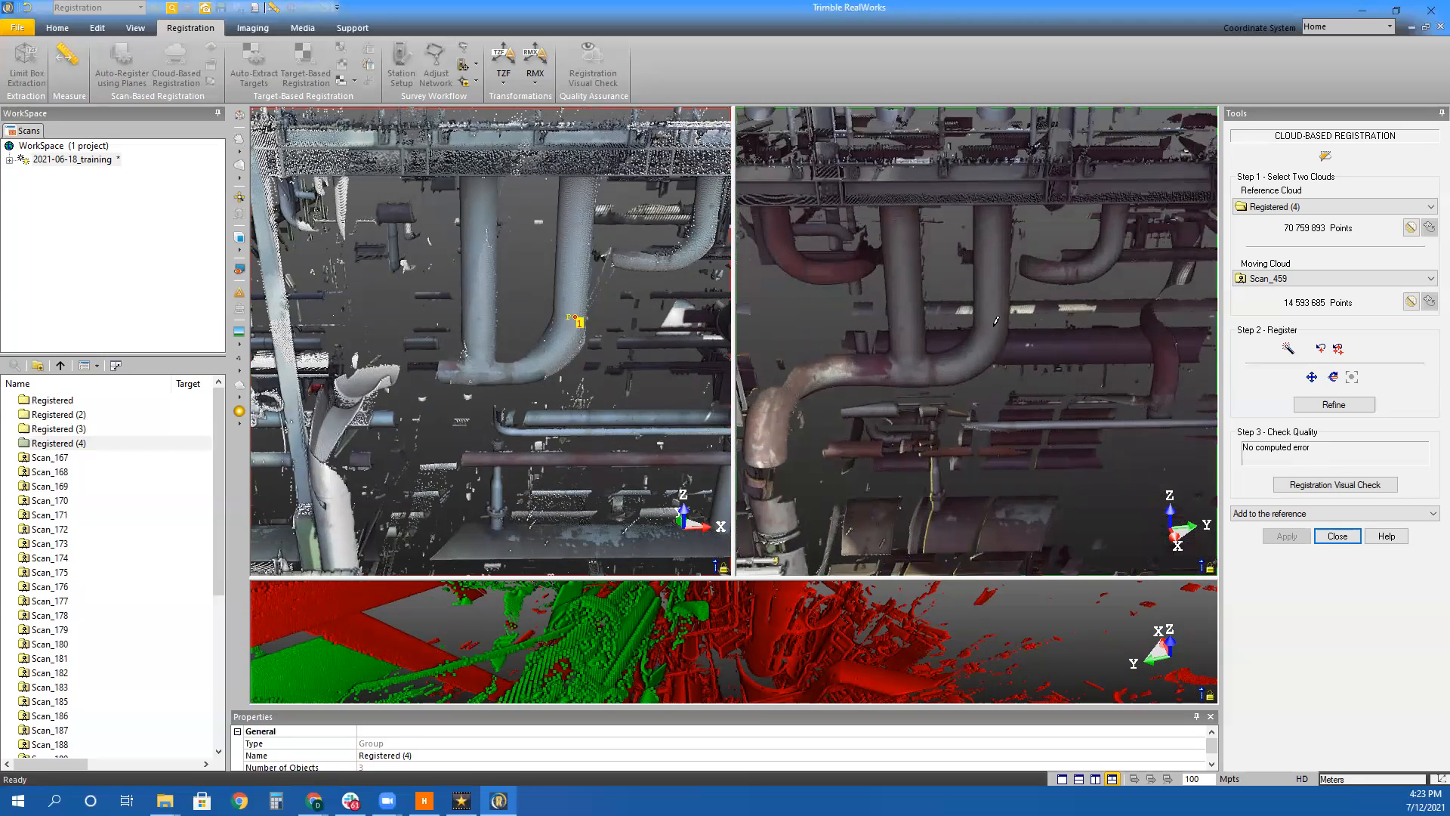
left_click_drag(995, 300, 992, 326)
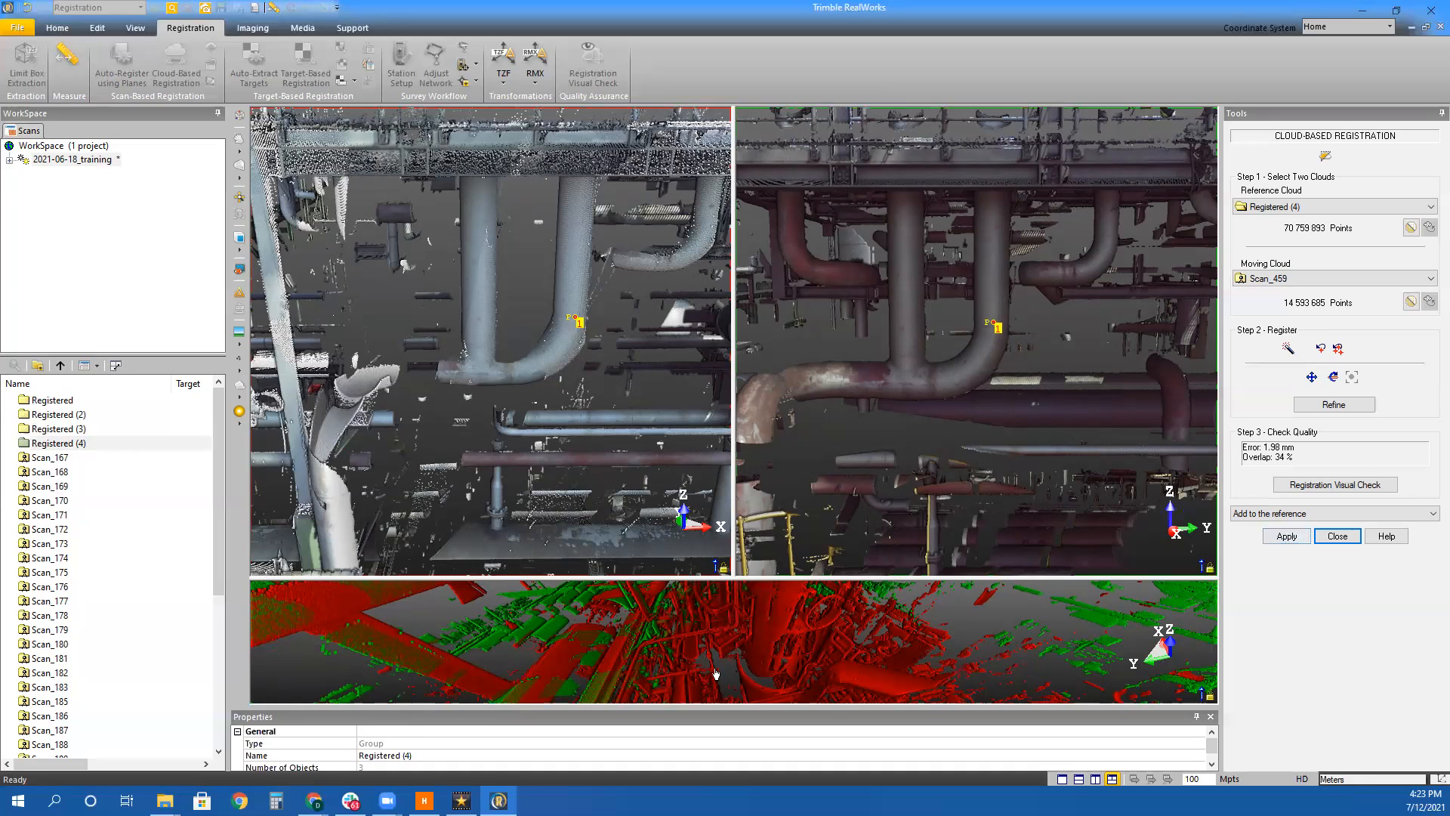
Check the overlay of Scan_459 against Registered (4) and apply the registration
left_click(670, 655)
left_click_drag(805, 472, 1013, 540)
left_click(1287, 536)
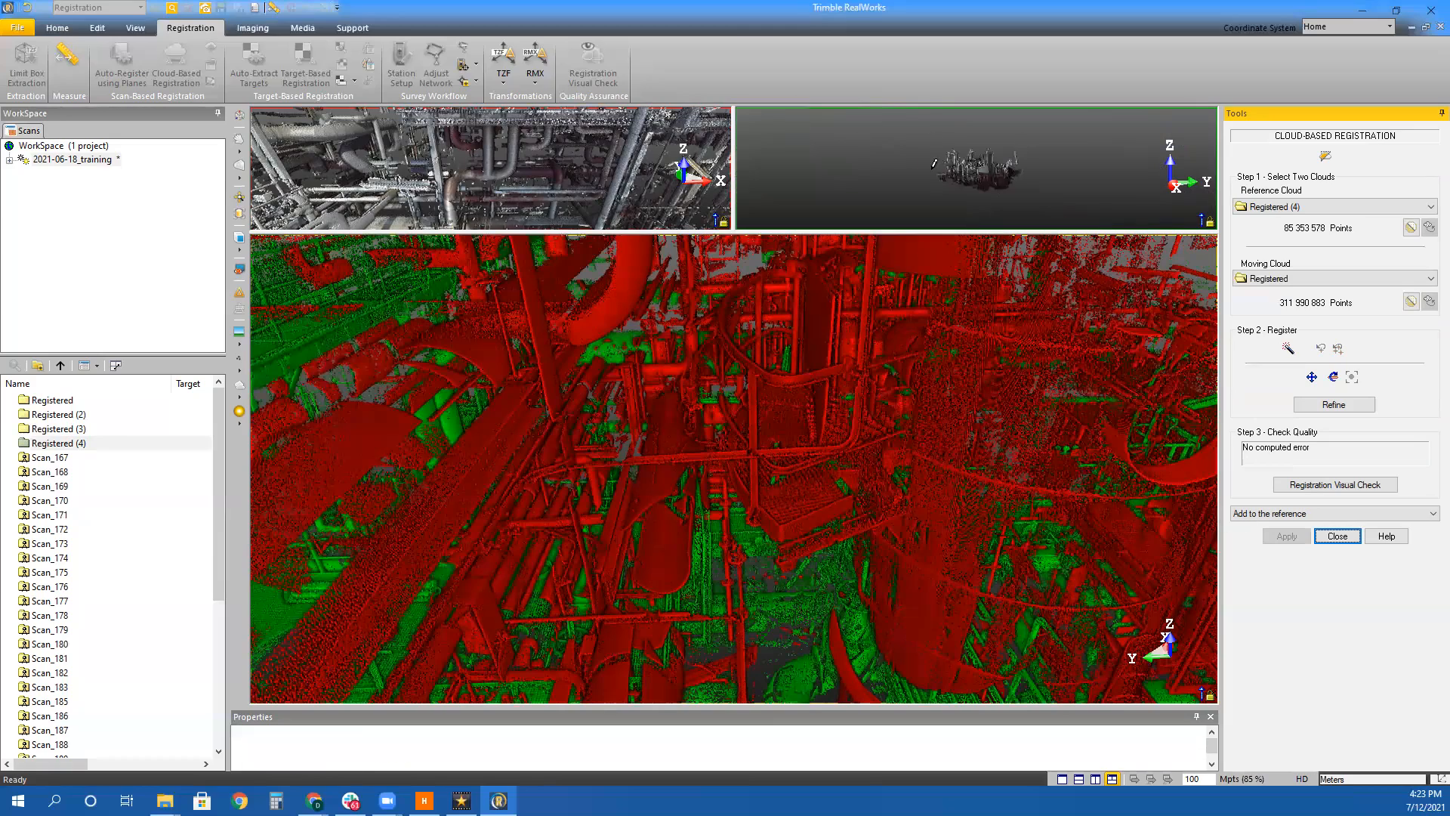
Examine the Registered (4) and Registered clouds for the shared run of bent pipes below the platform
left_click(979, 170)
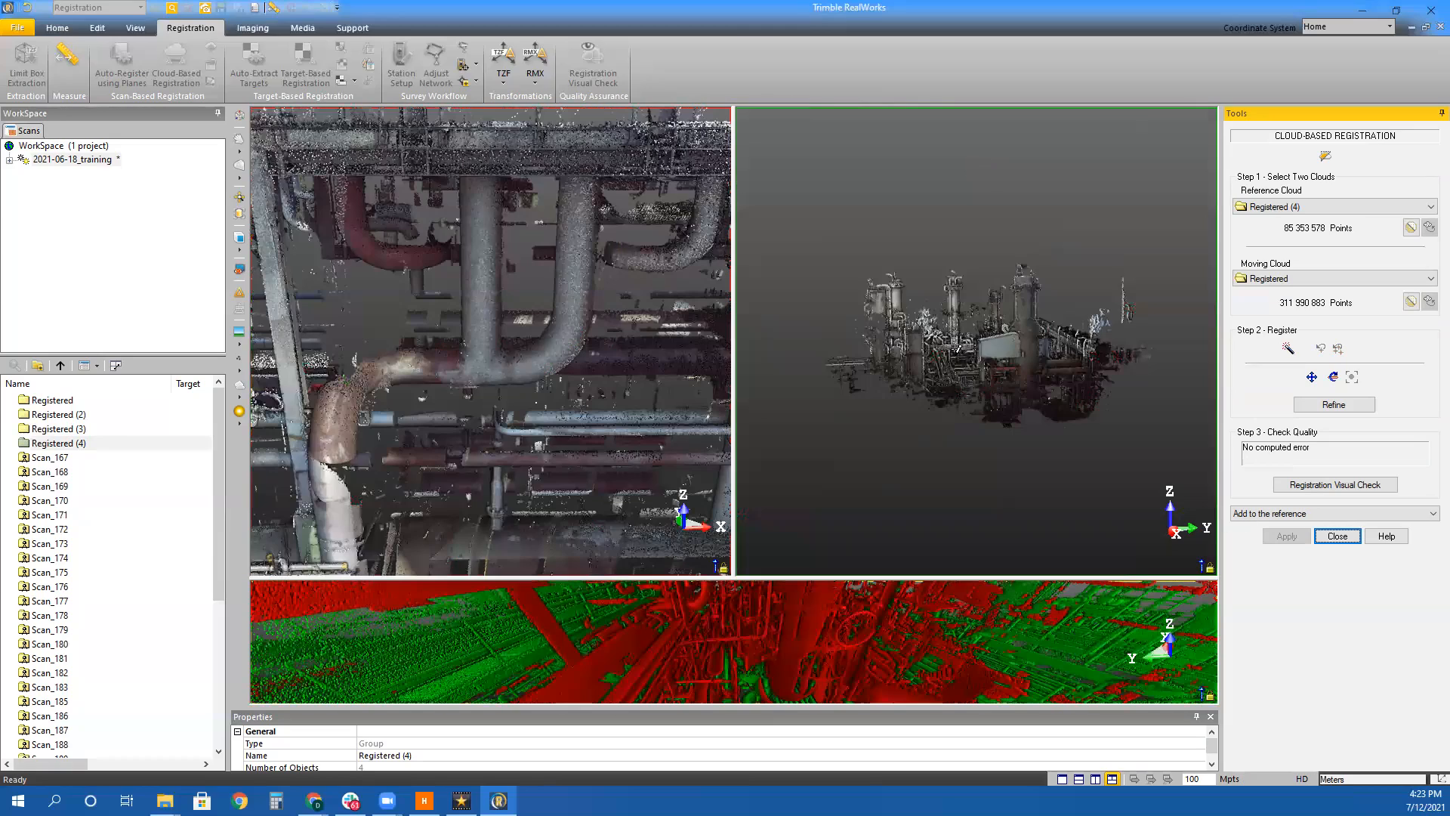
scroll(575, 294, "down", 6)
left_click_drag(576, 294, 559, 385)
scroll(959, 355, "up", 3)
left_click_drag(954, 332, 876, 322)
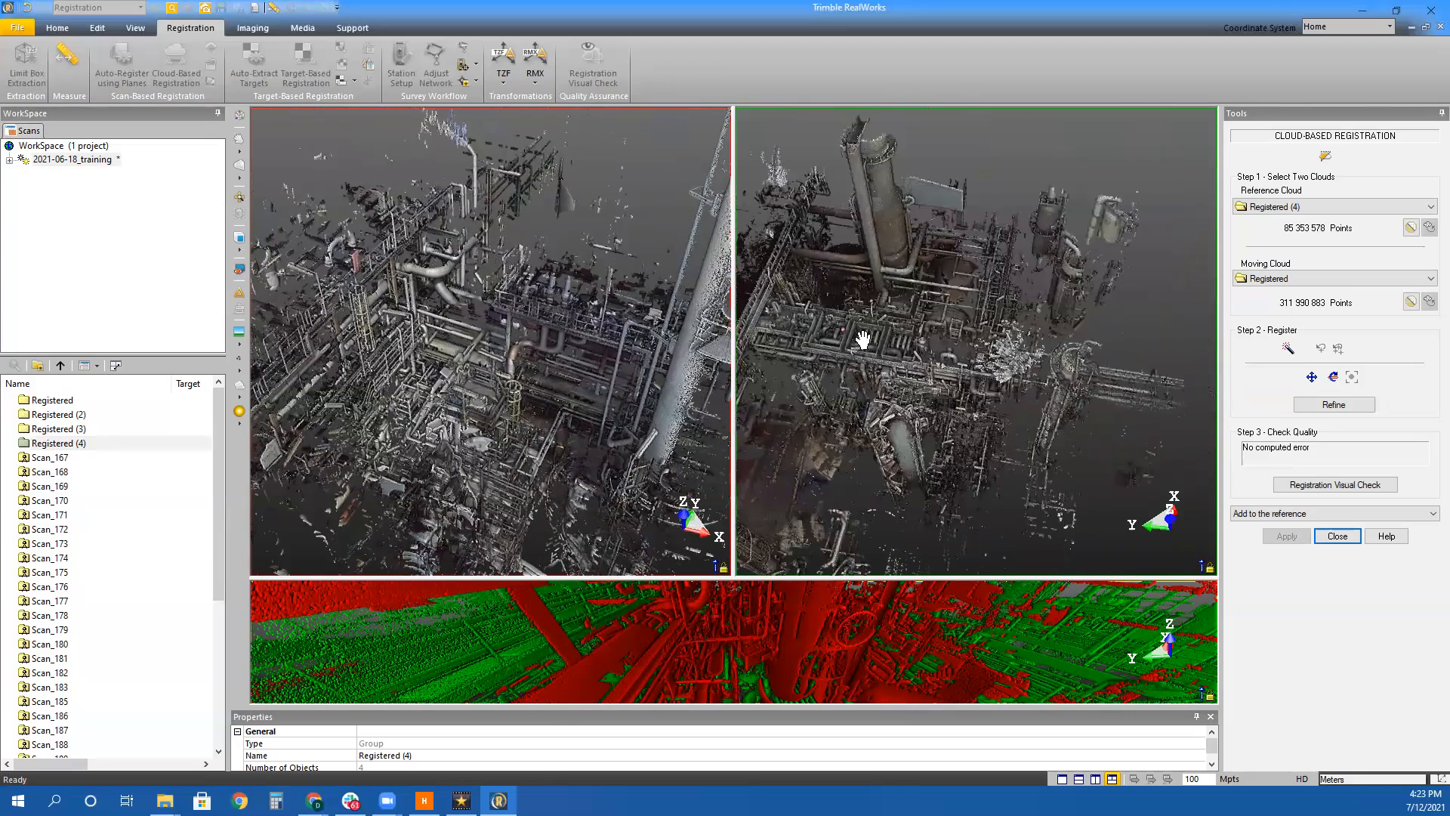
middle_click_drag(862, 340, 888, 315)
scroll(830, 357, "up", 5)
left_click_drag(958, 384, 982, 280)
middle_click_drag(1108, 379, 740, 428)
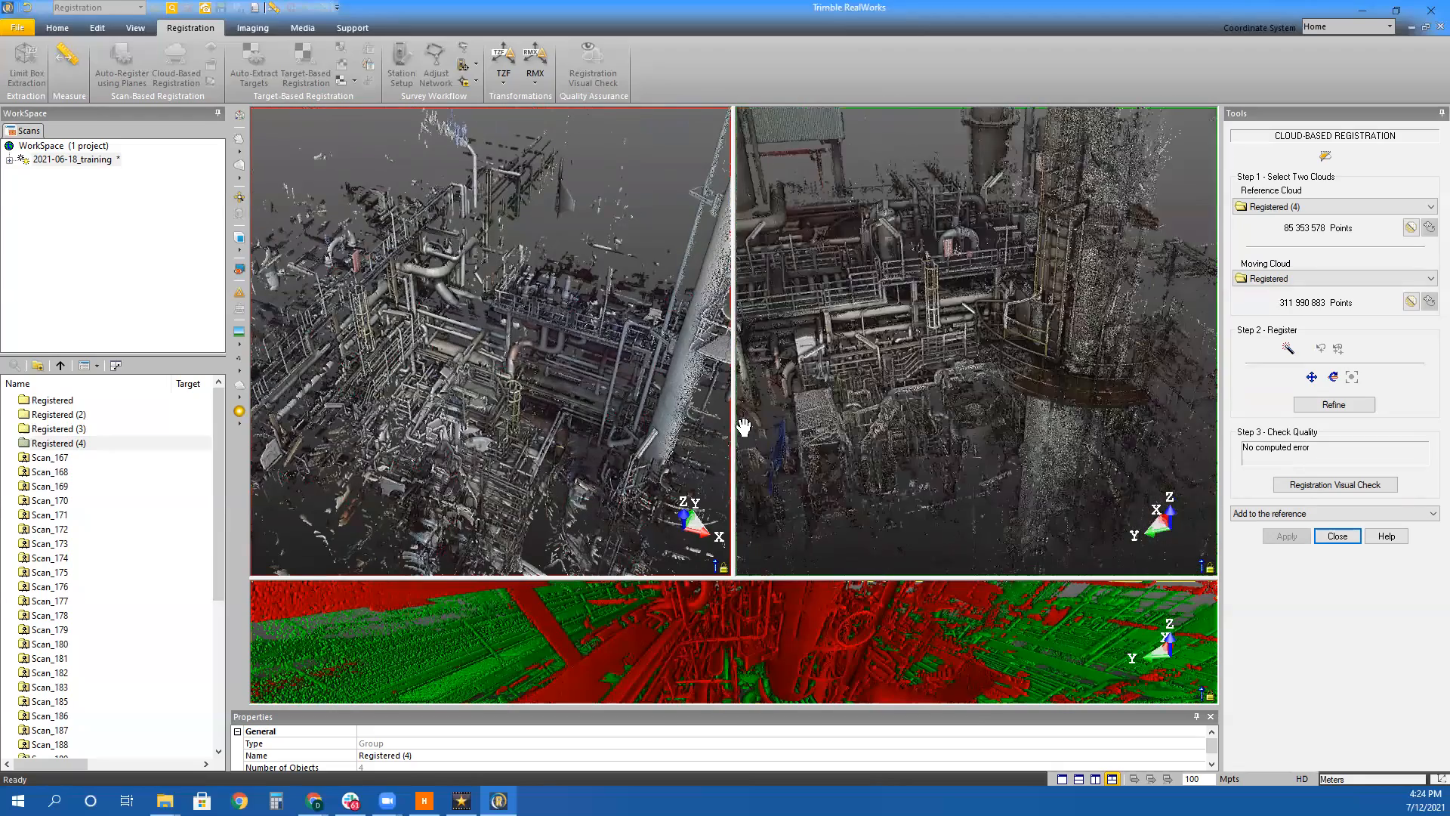
left_click_drag(1030, 411, 1023, 328)
scroll(859, 381, "up", 3)
scroll(859, 382, "down", 4)
middle_click_drag(859, 381, 777, 443)
scroll(982, 255, "up", 6)
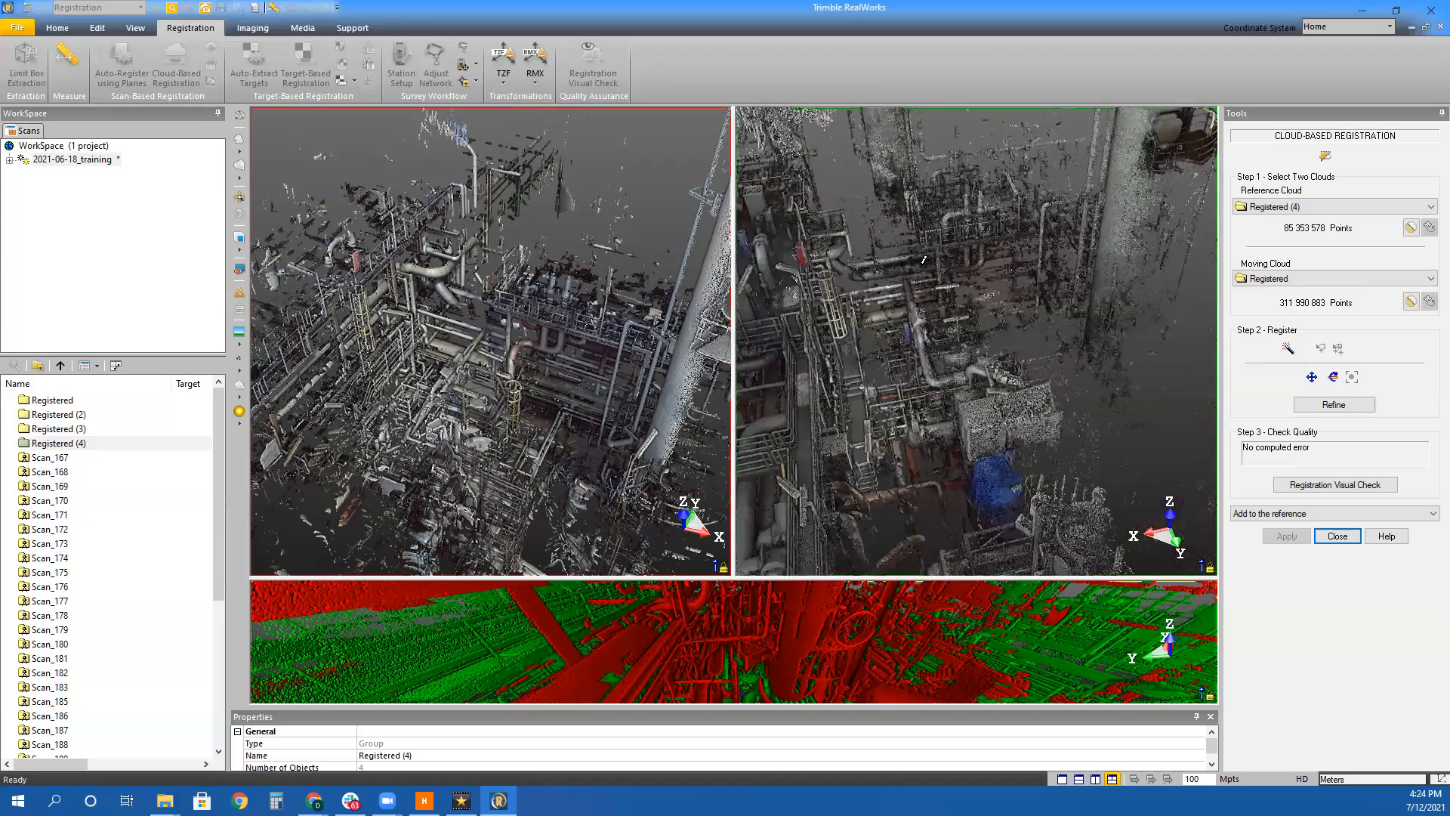
left_click_drag(981, 258, 979, 234)
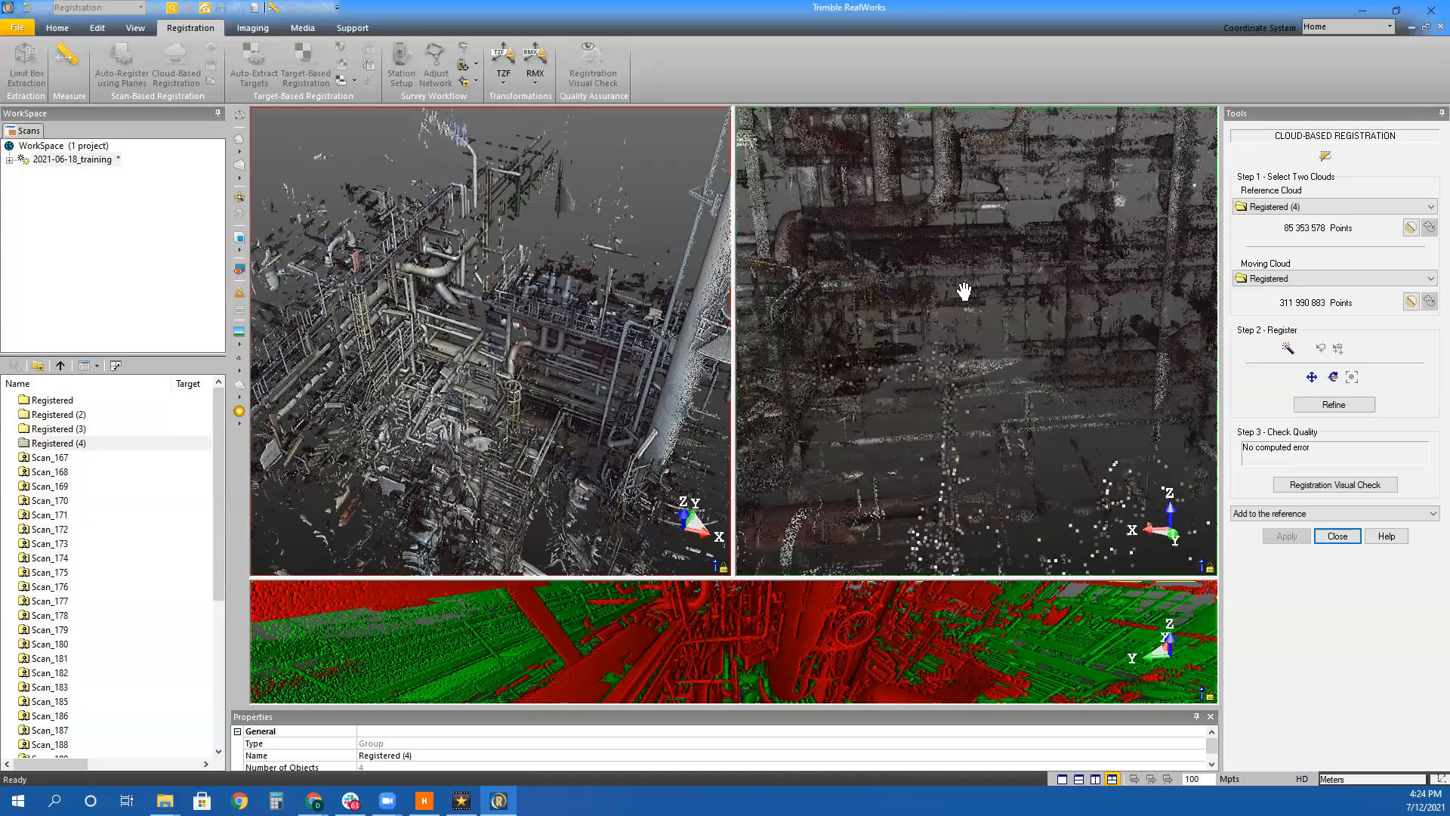
middle_click_drag(965, 292, 953, 363)
scroll(953, 362, "up", 1)
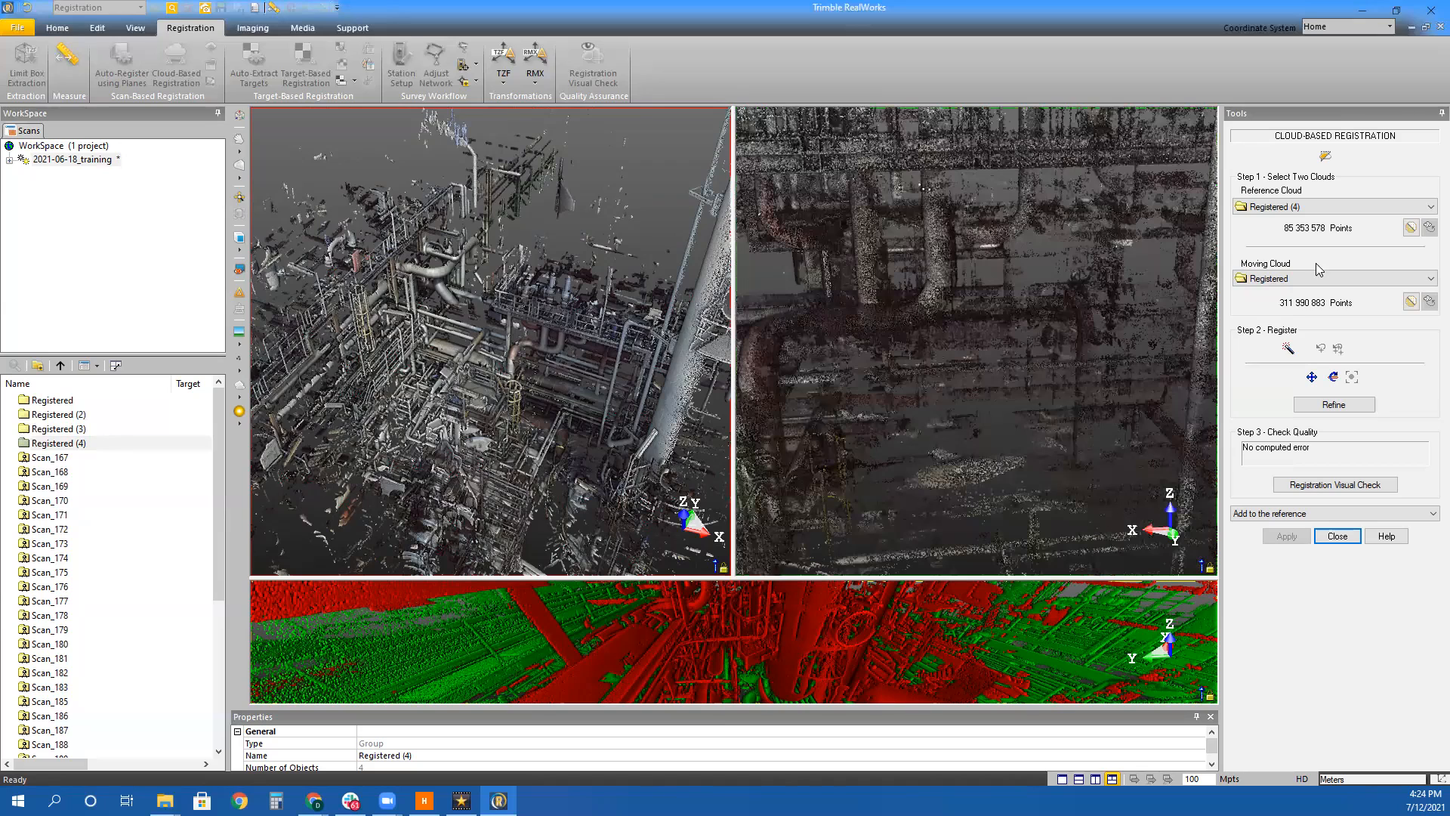
Swap the clouds so that Registered is the reference and Registered (4) is the moving cloud
left_click(1314, 206)
left_click(1313, 206)
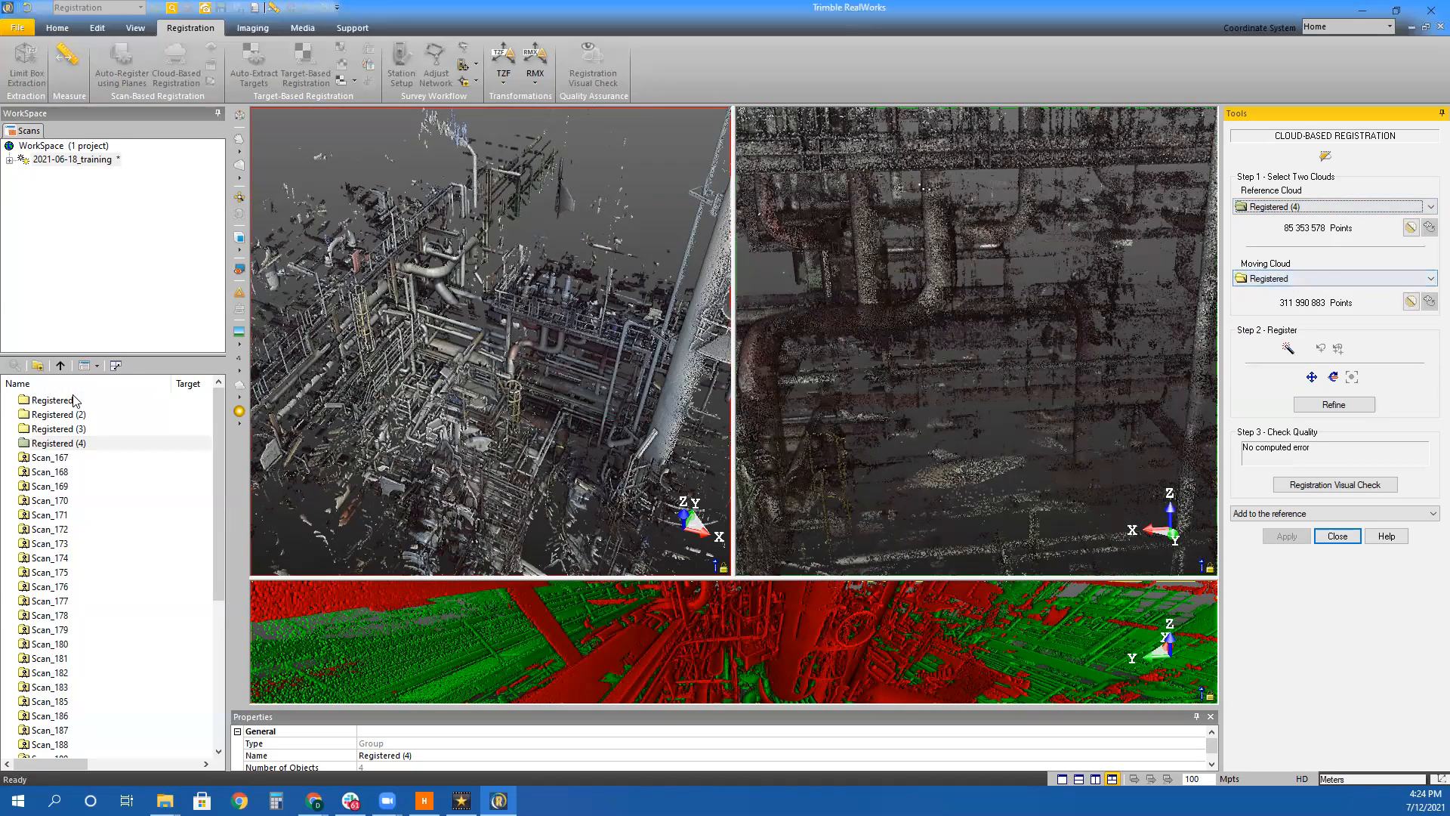
left_click(1254, 209)
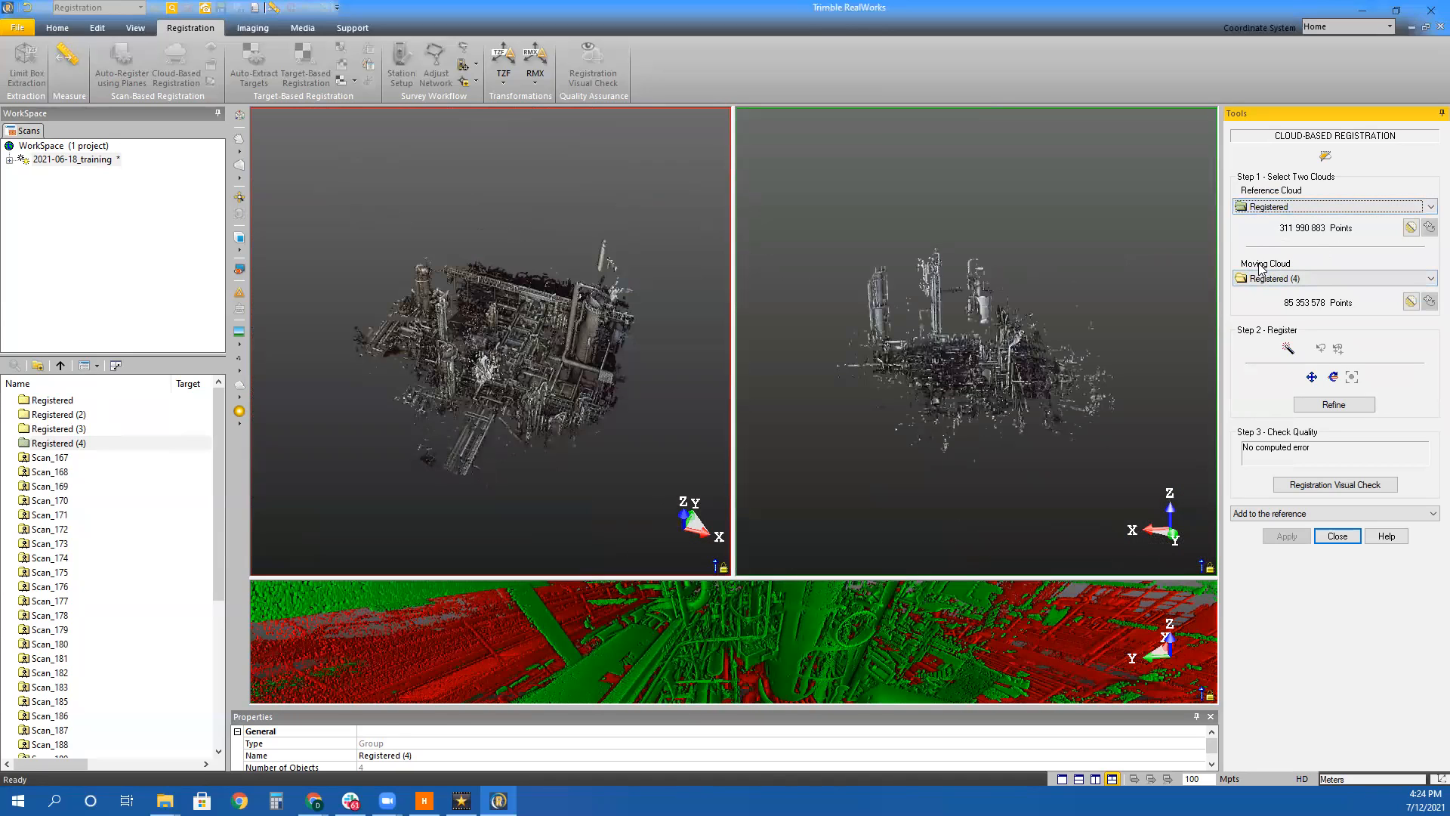
Pick a matching point pair on the small pipe elbow below the platform in Registered and Registered (4), and refine the registration
scroll(467, 297, "up", 4)
left_click_drag(589, 382, 281, 231)
middle_click_drag(281, 231, 184, 499)
scroll(591, 360, "down", 2)
scroll(591, 361, "up", 6)
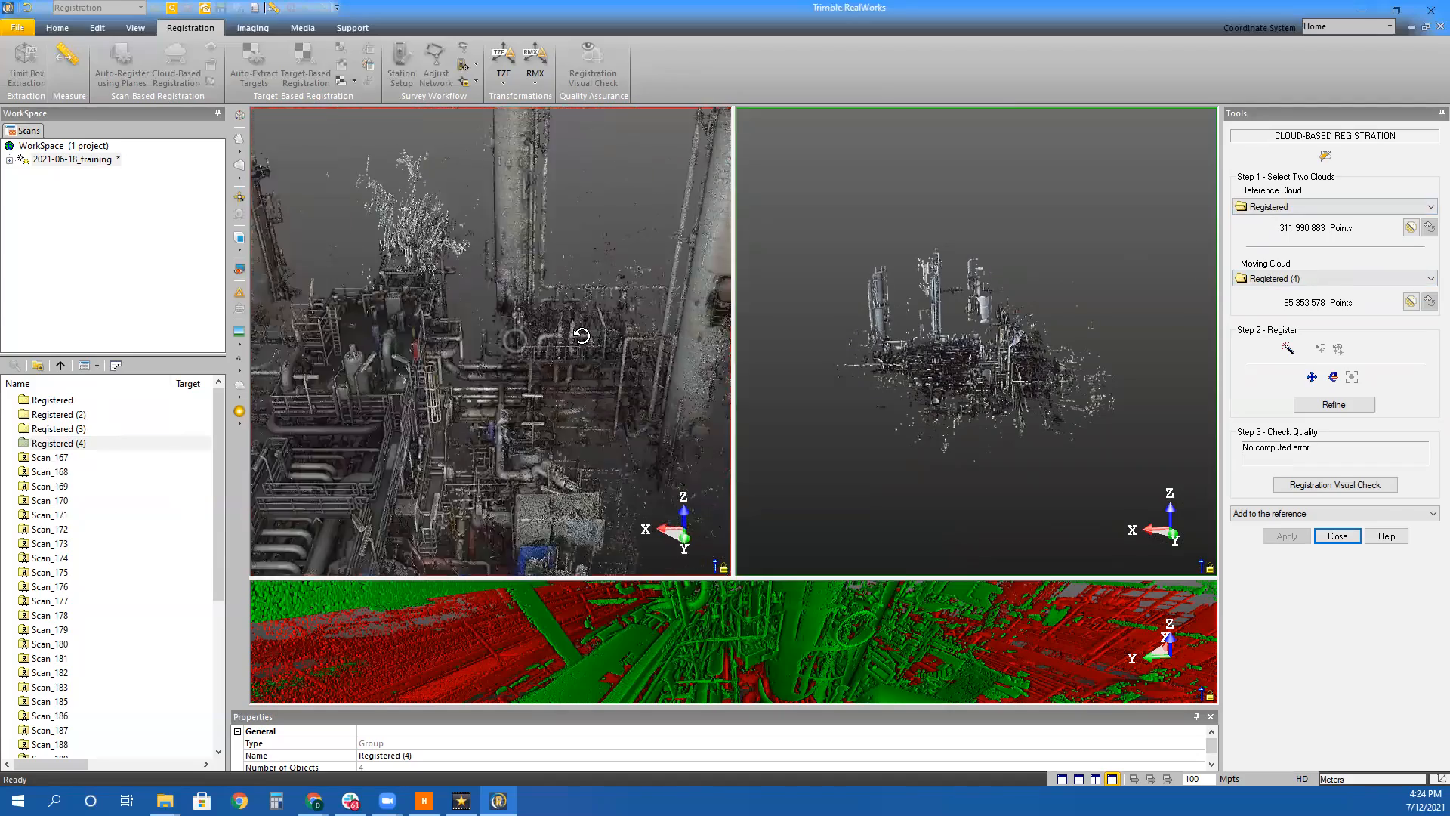
scroll(576, 372, "up", 4)
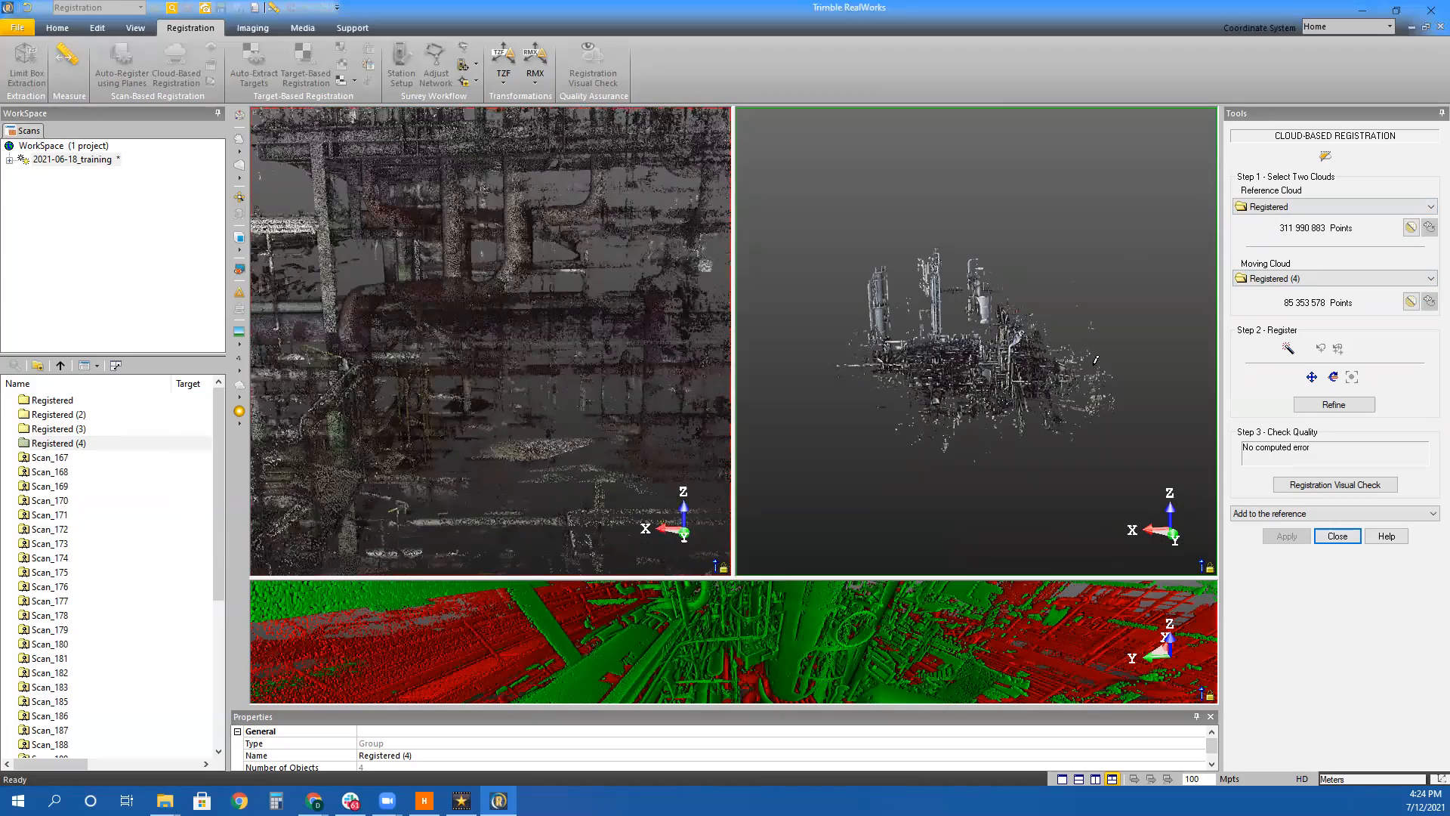
scroll(987, 355, "up", 6)
left_click_drag(1037, 401, 1020, 460)
scroll(1019, 461, "up", 5)
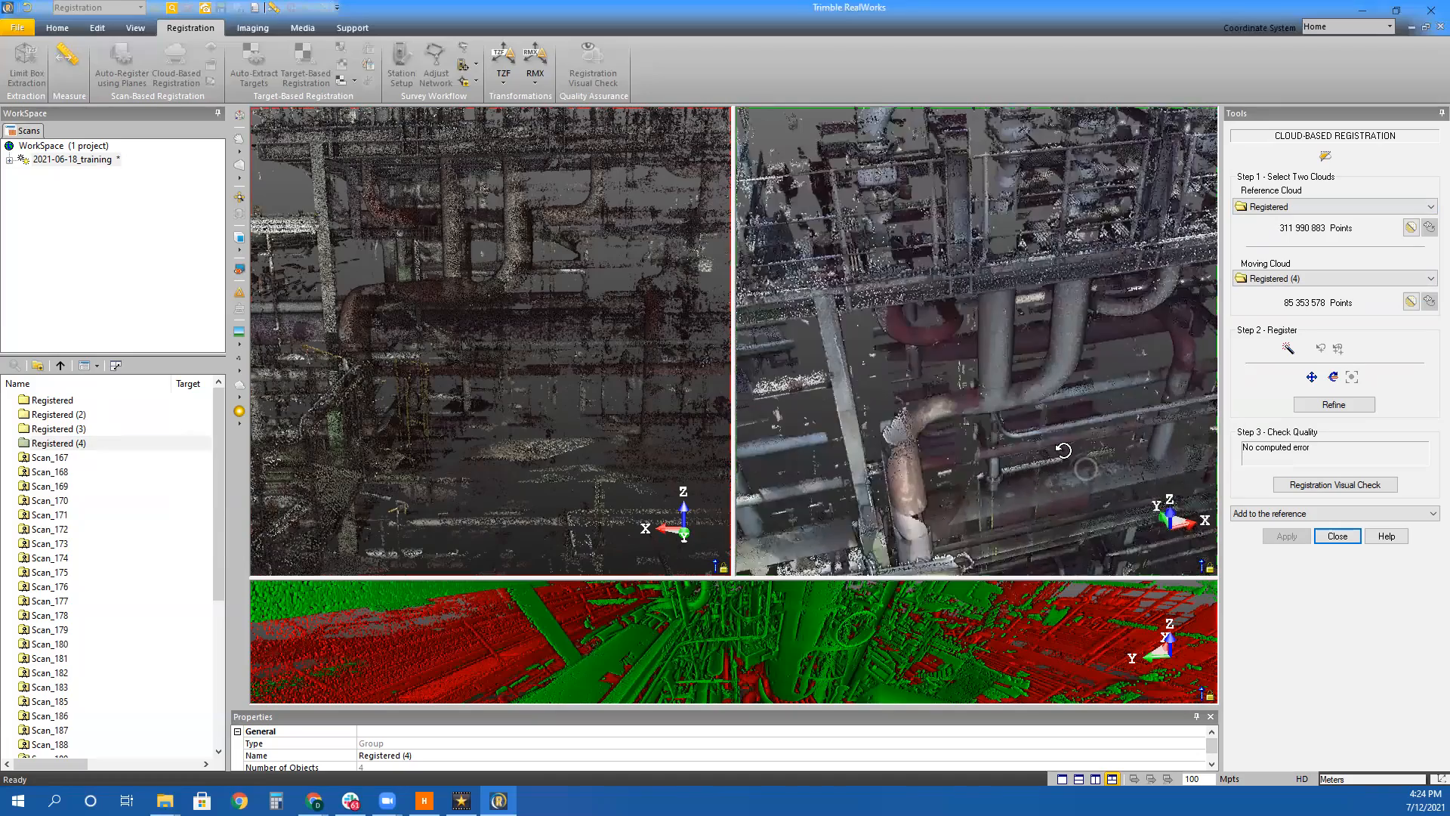
middle_click_drag(1016, 473, 1082, 390)
middle_click_drag(575, 214, 572, 359)
scroll(572, 359, "up", 2)
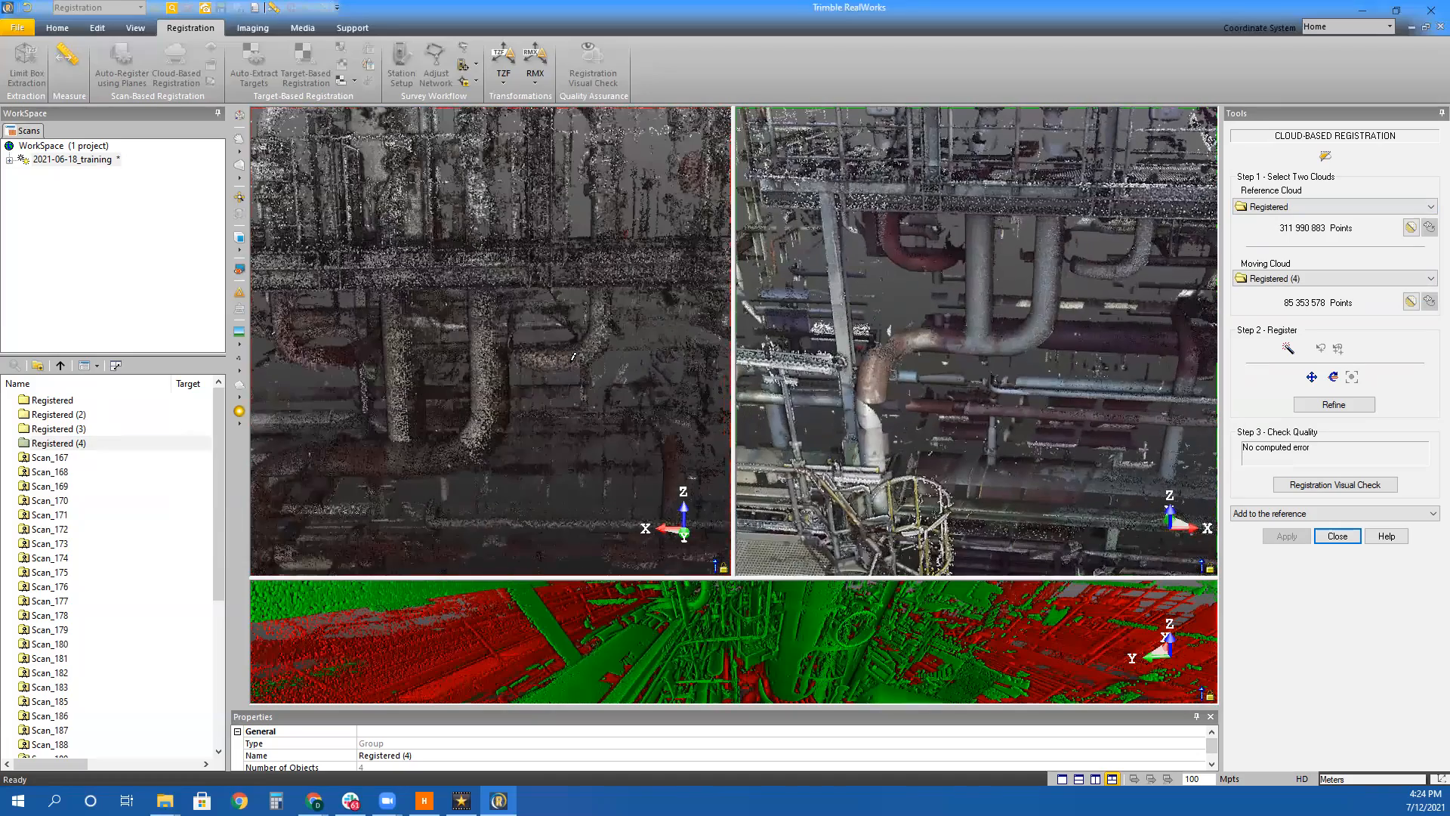
left_click_drag(712, 371, 670, 372)
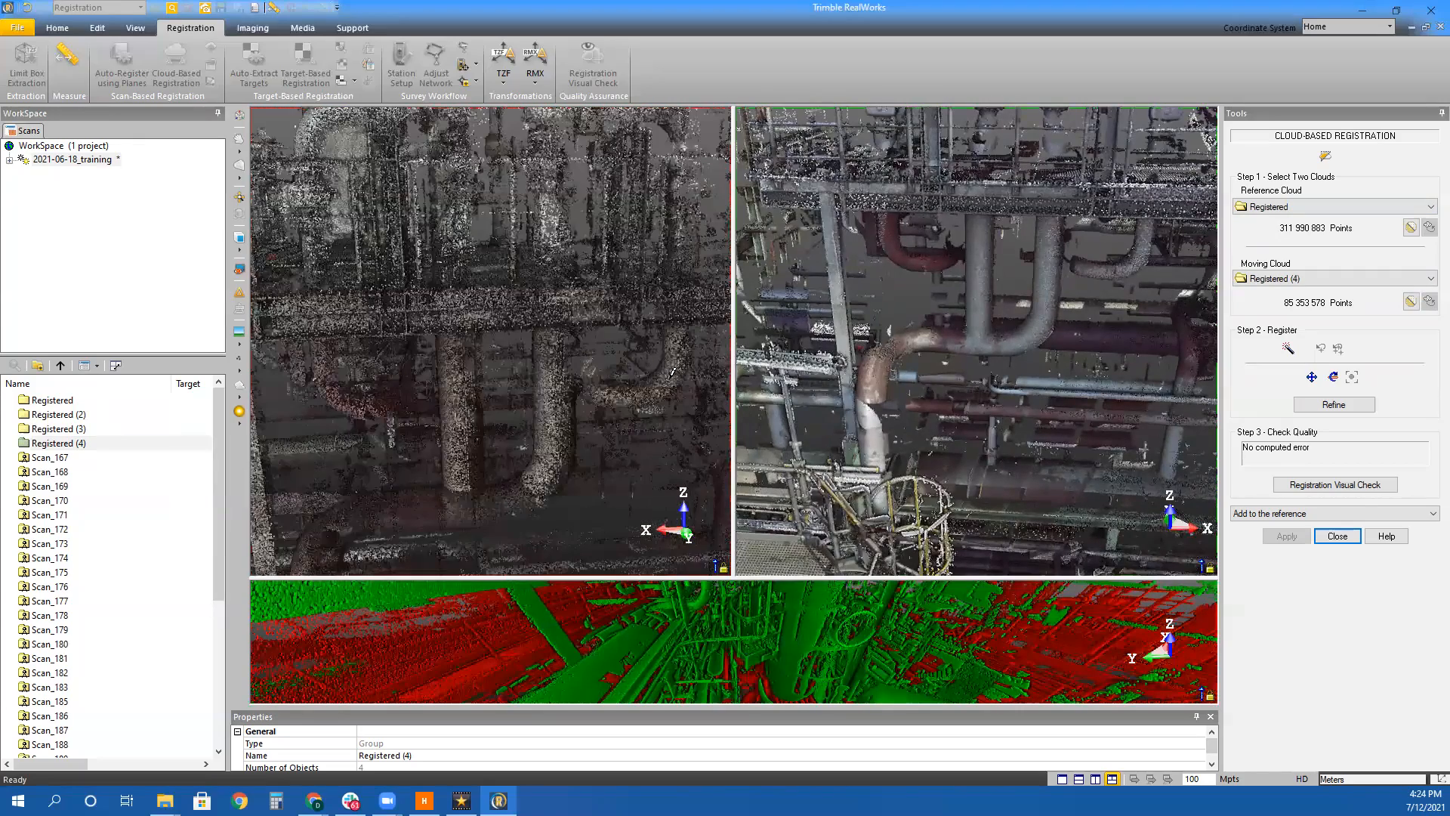
left_click_drag(724, 439, 700, 426)
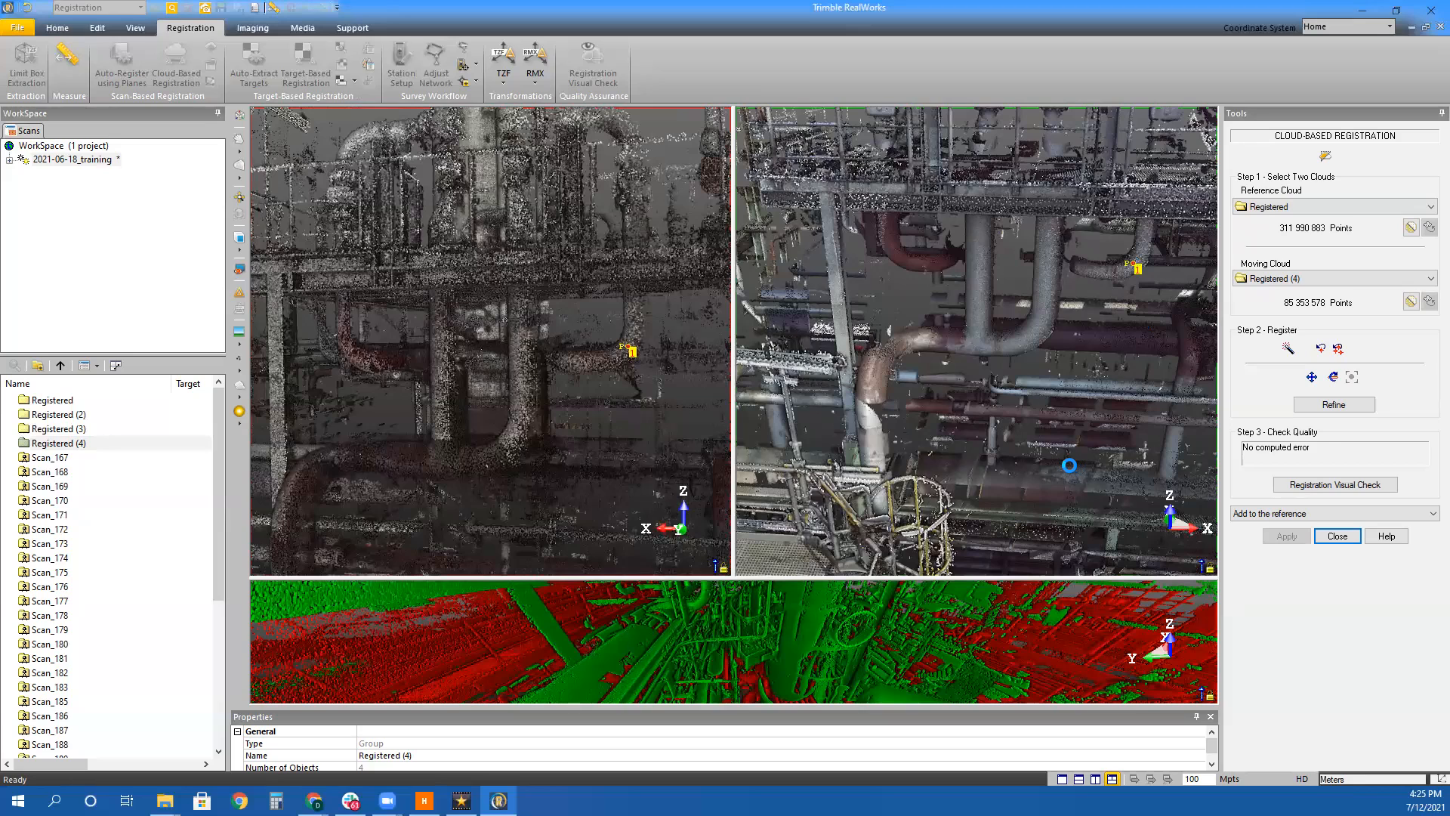
left_click(1338, 406)
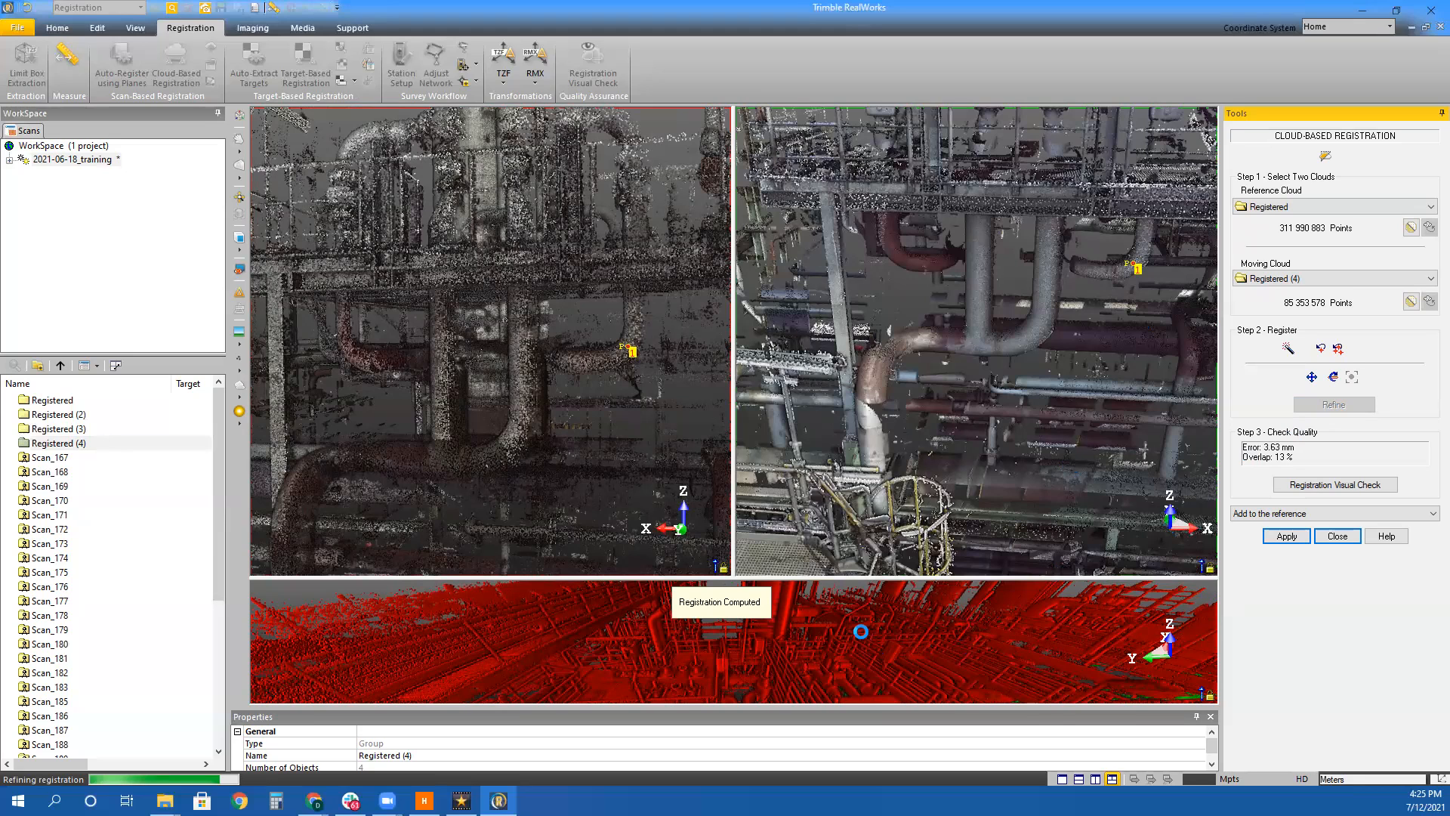
Check the overlay of the two groups and apply the registration, adding Registered (4) to Registered
left_click(810, 651)
left_click_drag(730, 531, 964, 456)
left_click_drag(828, 392, 790, 508)
left_click(1284, 537)
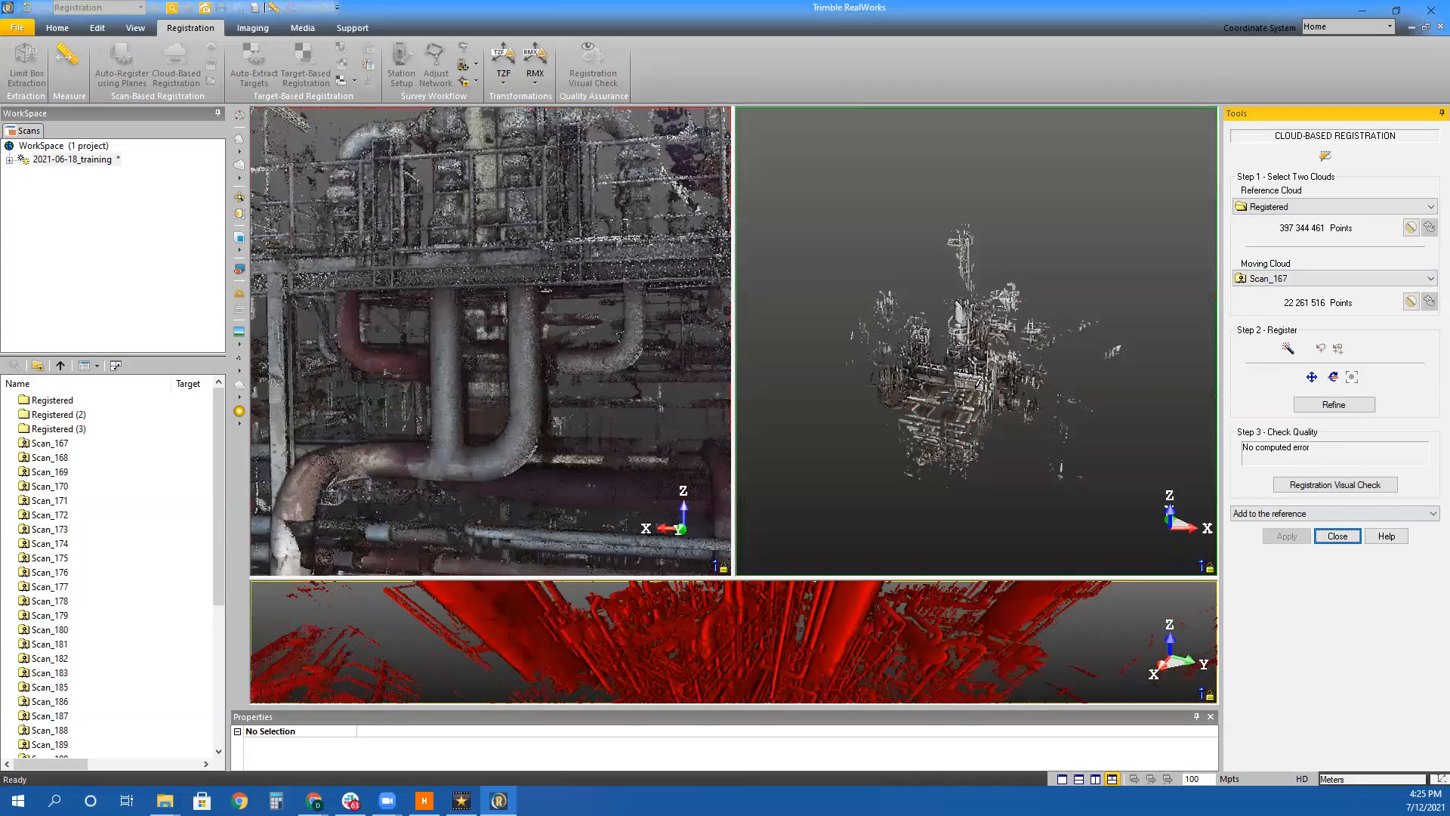
Compare Scan_167 with the Registered cloud and replace Registered with a single scan as the reference cloud
scroll(1033, 452, "up", 3)
left_click_drag(1033, 453, 995, 454)
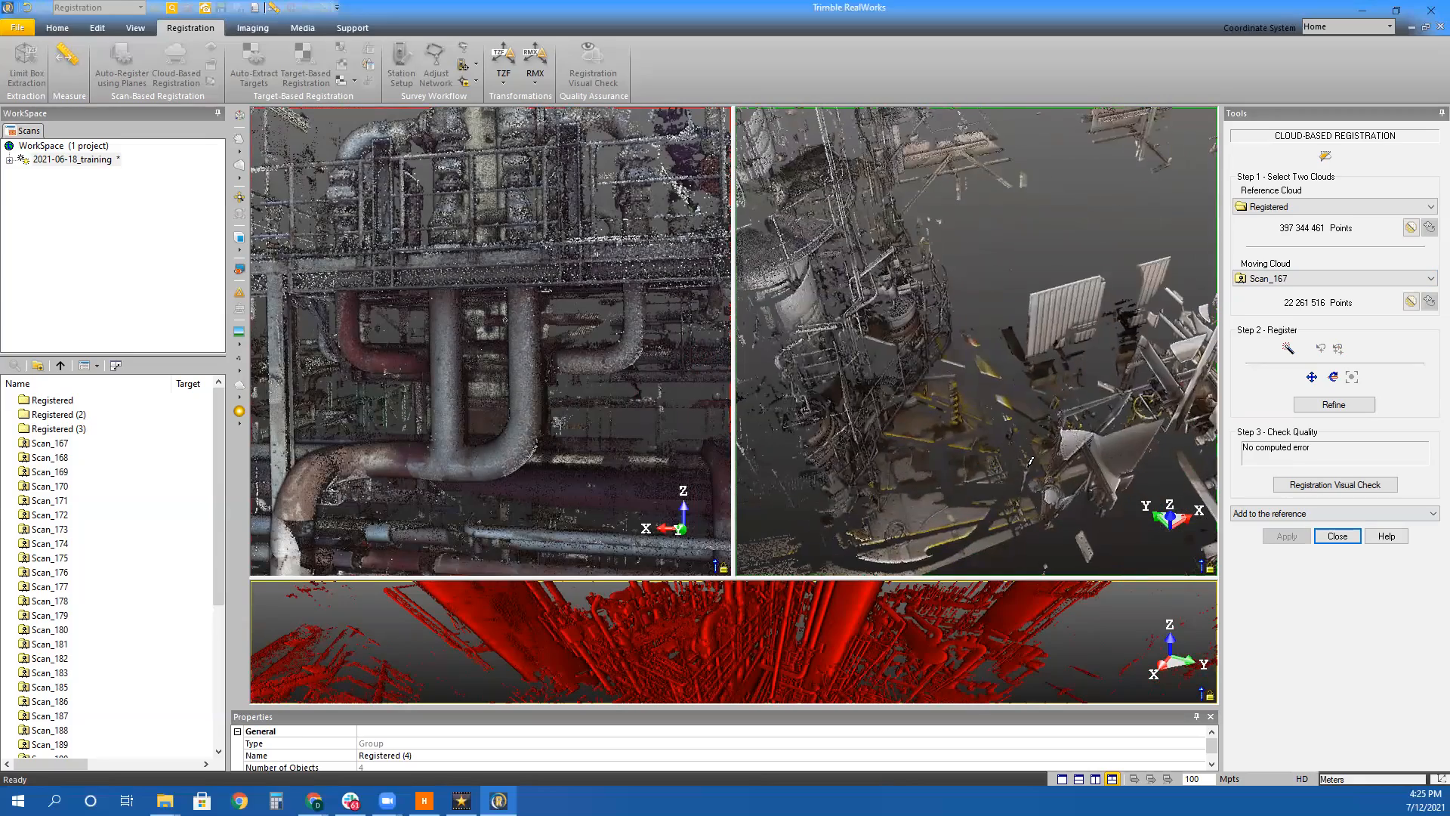
left_click_drag(490, 419, 492, 405)
scroll(491, 405, "down", 5)
left_click_drag(982, 438, 1010, 423)
left_click(920, 205)
left_click(512, 309)
left_click(1334, 206)
left_click(1269, 272)
Pick a matching point pair to register Scan_167 and Scan_168 together, and refine and apply the fit
left_click(470, 304)
left_click(982, 346)
left_click(1333, 404)
left_click(1285, 535)
Set Scan_169 as the moving cloud, and refine and apply its registration to Registered (4)
left_click(1431, 278)
left_click(1270, 345)
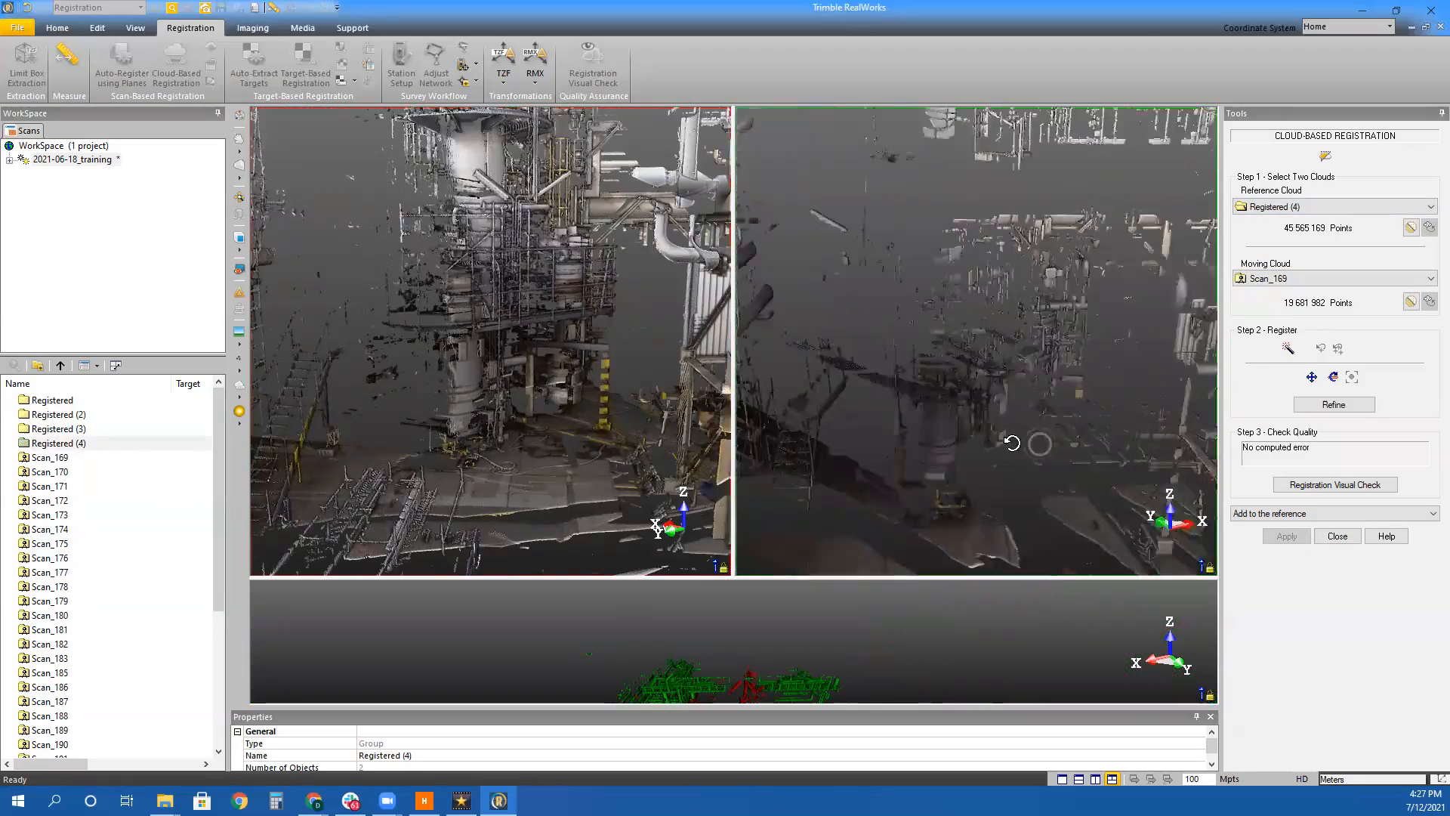
left_click_drag(734, 577, 734, 232)
middle_click_drag(733, 453, 810, 664)
left_click(1333, 404)
left_click(1286, 536)
Pick a matching point pair in Registered (4) and moving cloud Scan_170, and refine and apply the registration
left_click(1430, 278)
left_click(1269, 345)
mouse_move(982, 438)
left_mouse_down()
mouse_move(943, 405)
mouse_move(982, 423)
left_mouse_up()
left_click(560, 456)
left_click(952, 401)
left_click(1333, 404)
left_click(1286, 535)
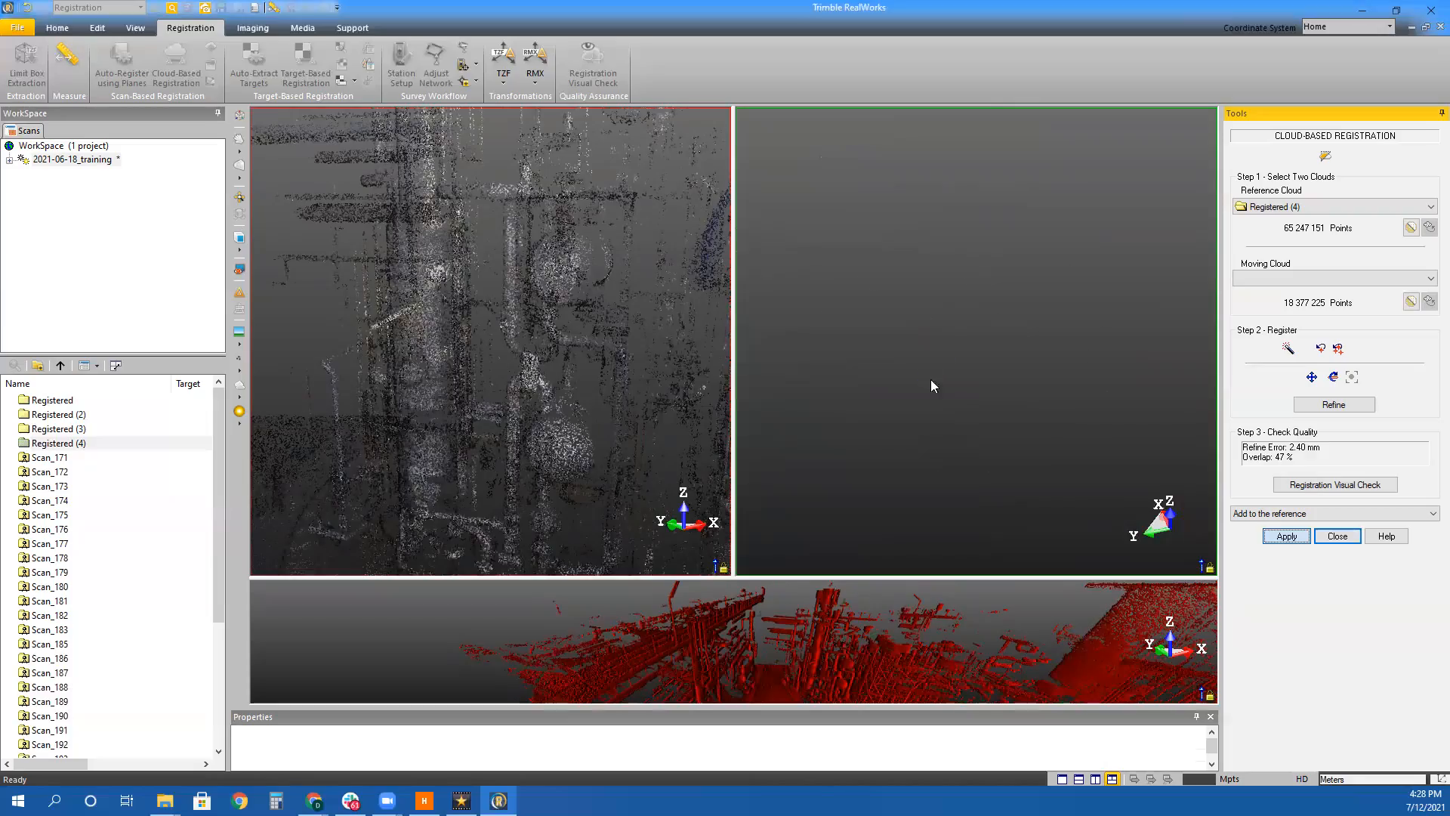
Pick a matching point pair in Registered (4) and moving cloud Scan_171, and refine and apply the registration
left_click(1431, 278)
left_click(1269, 345)
middle_click_drag(930, 379, 759, 470)
left_click(519, 363)
left_click(876, 355)
left_click_drag(734, 577, 734, 231)
left_click(1334, 404)
left_click(1287, 536)
Set Scan_172 as the moving cloud and try matching point pairs between it and Registered (4)
left_click(1431, 278)
left_click(1269, 346)
left_click(1041, 384)
left_click_drag(570, 333, 484, 363)
left_click(657, 382)
left_click_drag(982, 408, 899, 446)
left_click(1113, 415)
left_click(484, 383)
Refine the Scan_172 registration, inspect the combined overlay and remove all the picked point pairs
left_click_drag(733, 578, 733, 231)
left_click_drag(1010, 476, 830, 483)
left_click(1334, 405)
left_click_drag(734, 231, 734, 578)
left_click(1338, 348)
Try a new first matching point pair on the large overhead pipe in Registered (4) and Scan_172
middle_click_drag(1039, 302, 1040, 411)
left_click_drag(484, 340, 532, 301)
middle_click_drag(531, 300, 532, 514)
left_click(541, 230)
scroll(997, 182, "up", 3)
left_click(1020, 252)
Add a second matching point pair on the large overhead pipe in both clouds and check the Scan_172 overlay
left_click_drag(544, 302, 454, 317)
left_click(561, 223)
left_click(974, 278)
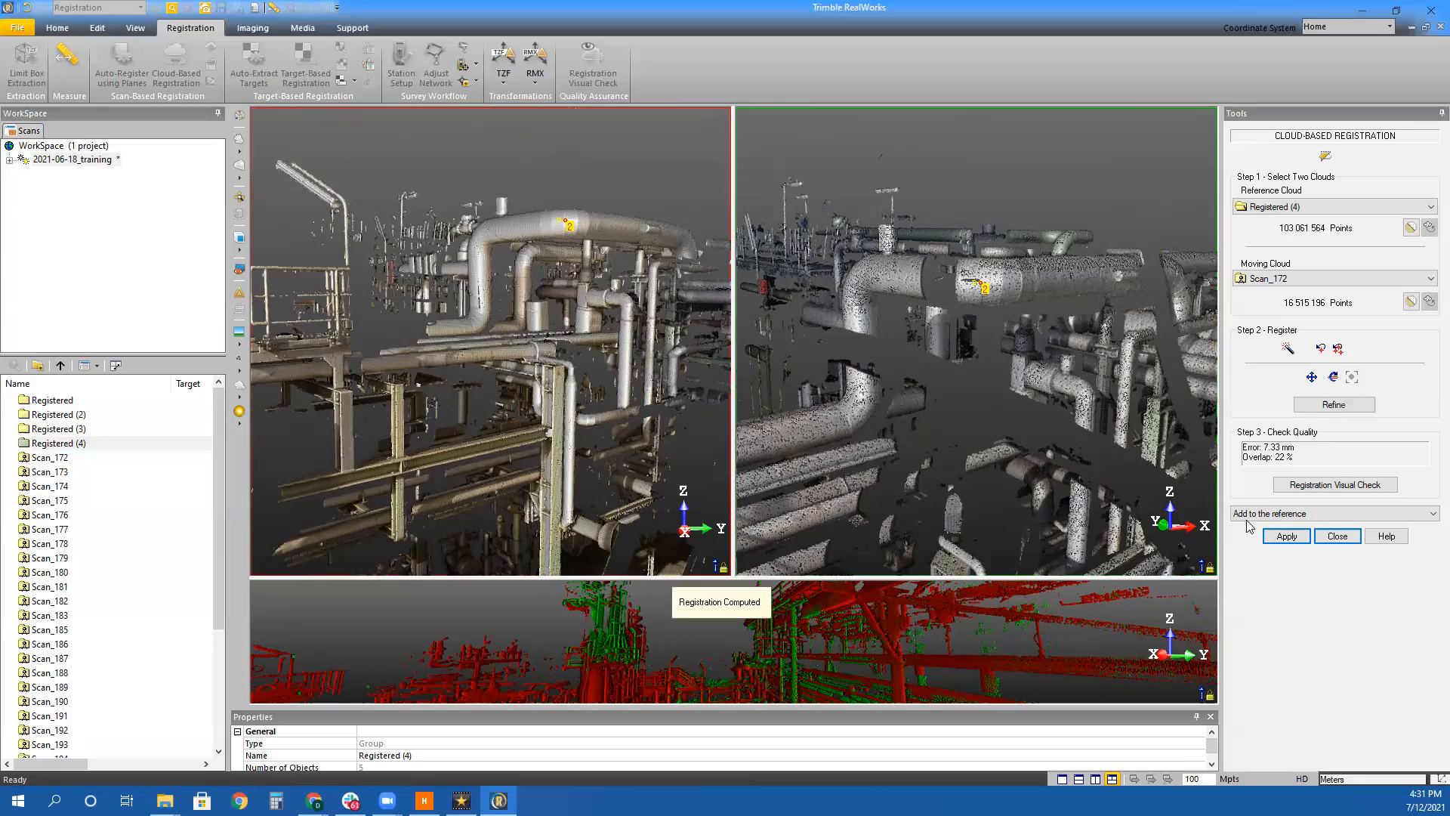
left_click_drag(733, 578, 733, 231)
middle_click_drag(647, 685, 945, 592)
Set Scan_173 as the moving cloud in place of Scan_172 and enlarge the two source cloud views
left_click(1430, 278)
left_click(1284, 359)
left_click_drag(910, 232, 910, 577)
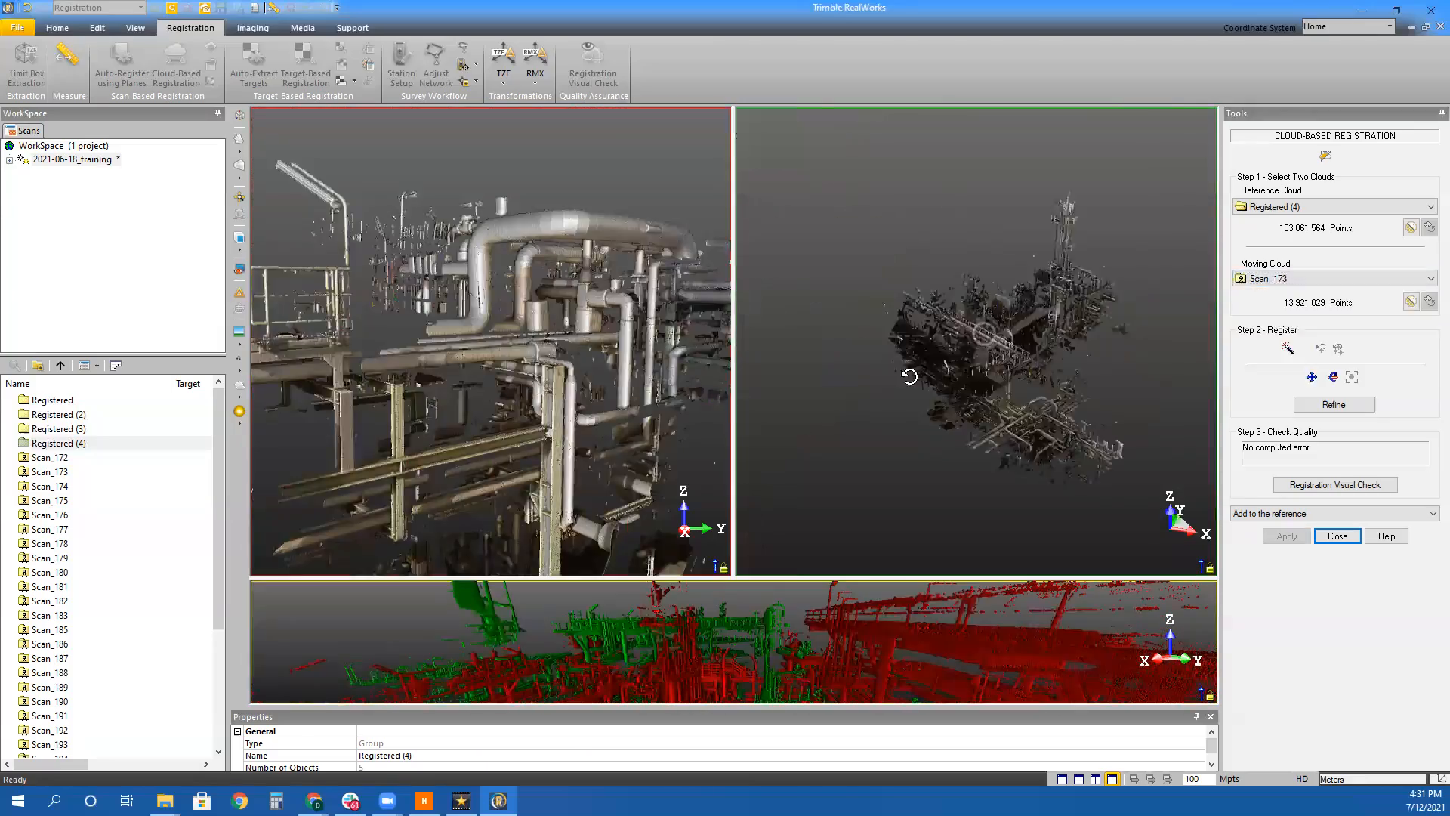
Set Scan_172 as the reference cloud and try a matching point on the tall vessel's round manway in both clouds
left_click(1430, 207)
left_click(1284, 278)
scroll(1082, 374, "up", 4)
scroll(418, 279, "up", 5)
left_click_drag(1082, 374, 1012, 355)
scroll(1084, 249, "up", 3)
left_click(456, 307)
left_click(1085, 237)
Refine the trial alignment of Scan_173 to Scan_172 and inspect the combined overlay
left_click(1334, 404)
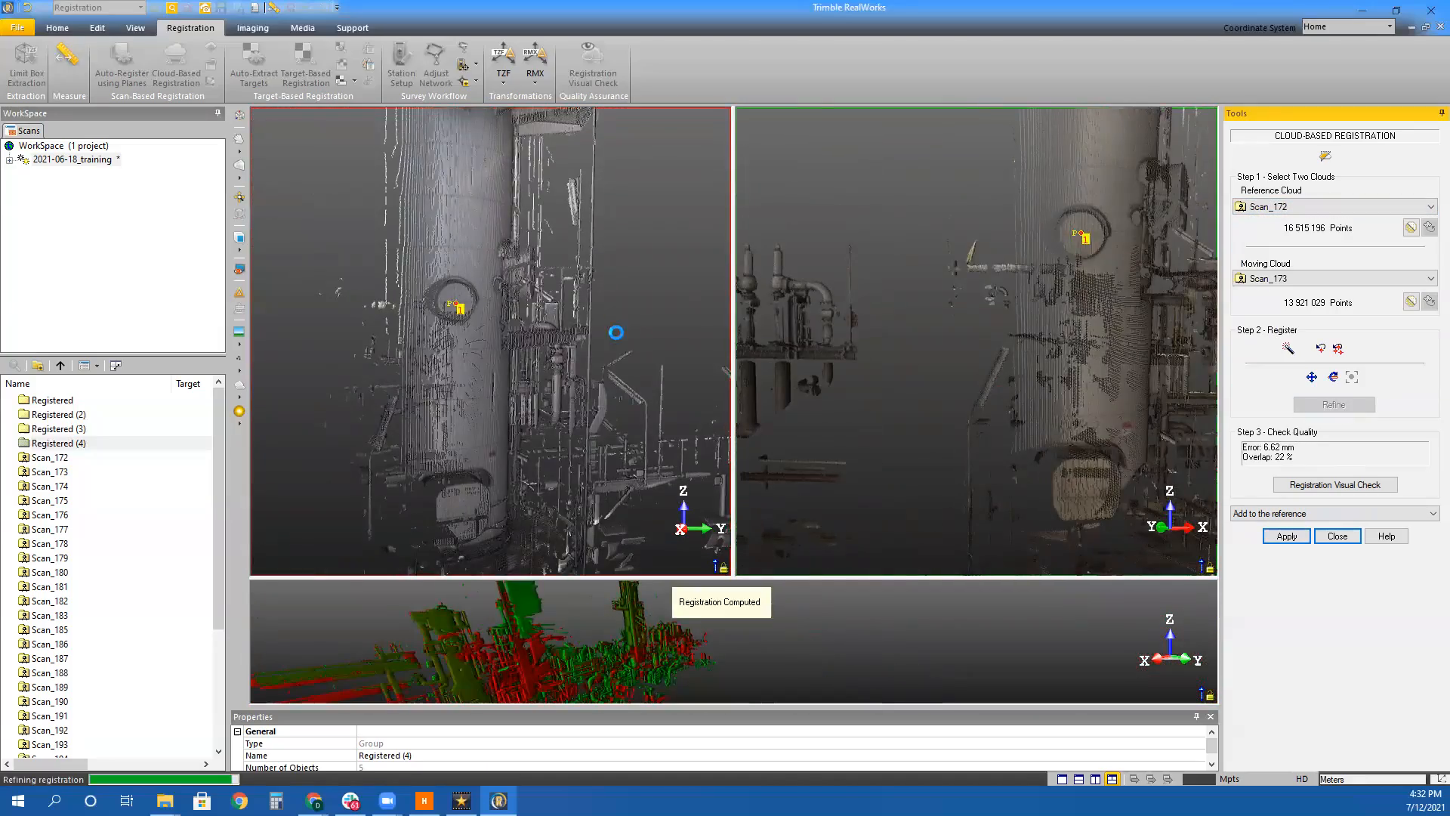
left_click_drag(614, 578, 615, 231)
left_click_drag(594, 408, 632, 410)
left_click_drag(733, 232, 733, 573)
Try further matching point pairs between Scan_172 and Scan_173 and examine how the two clouds overlap
left_click_drag(1012, 332, 951, 317)
scroll(972, 285, "up", 4)
left_click(622, 201)
left_click(939, 314)
left_click_drag(977, 392, 920, 410)
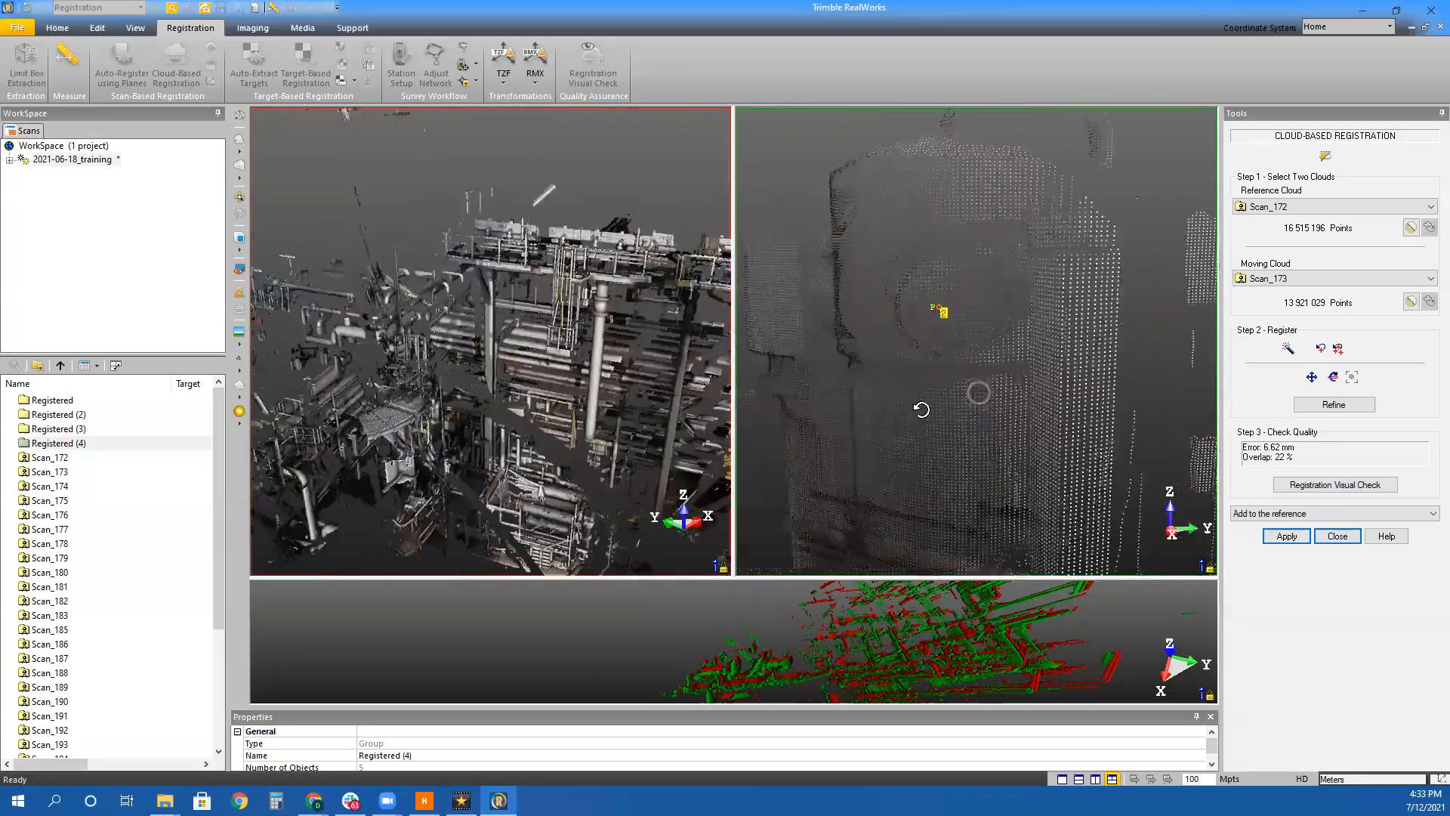
left_click_drag(909, 573, 910, 231)
scroll(975, 609, "up", 3)
scroll(975, 609, "down", 4)
left_click_drag(645, 488, 816, 468)
Set Registered as the reference cloud and Registered (2) as the moving cloud, with the two source cloud views enlarged
left_click(1335, 206)
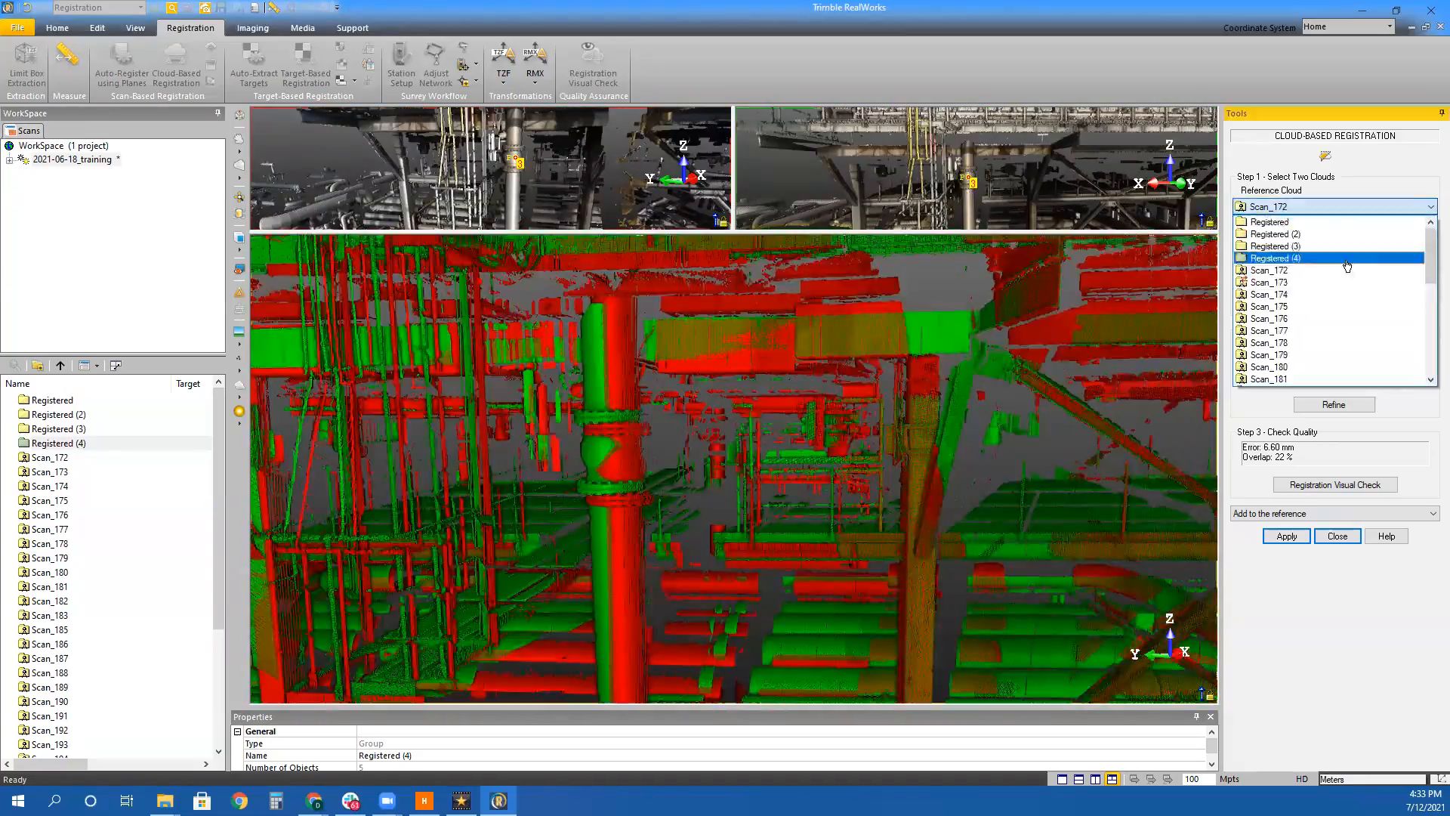
left_click(1284, 222)
middle_click_drag(768, 363, 768, 554)
left_click_drag(768, 231, 768, 578)
scroll(491, 339, "up", 3)
left_click(1334, 278)
left_click(1285, 308)
Examine Registered and Registered (2) for the same arched pipe beside the red rectangular panel
scroll(974, 325, "up", 4)
left_click_drag(975, 325, 974, 392)
left_click_drag(491, 325, 483, 378)
scroll(483, 363, "up", 3)
scroll(473, 370, "up", 2)
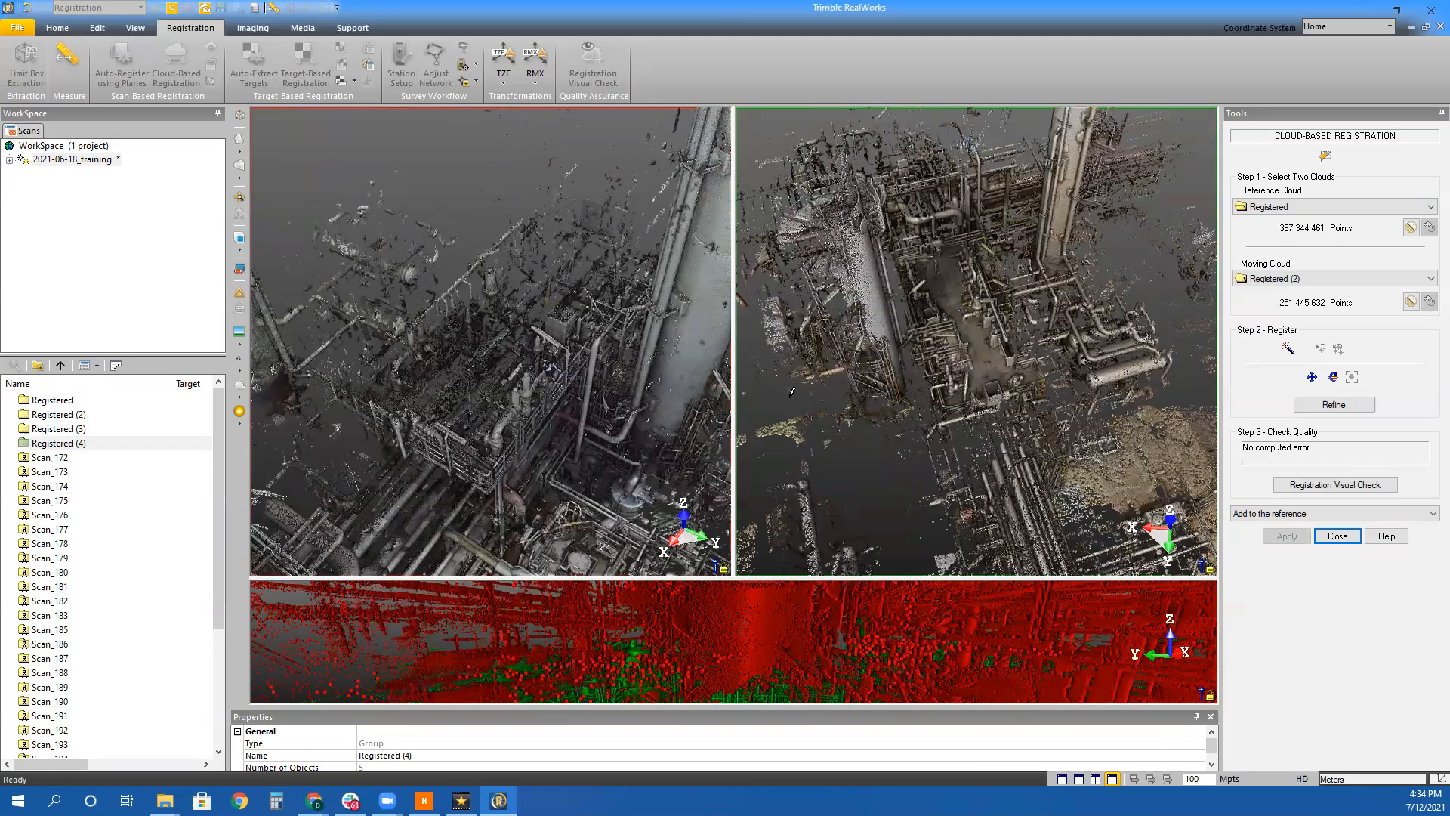
scroll(979, 428, "up", 1)
left_click_drag(406, 442, 489, 503)
left_click_drag(1000, 403, 901, 309)
scroll(949, 275, "up", 3)
left_click_drag(450, 393, 208, 403)
scroll(472, 249, "up", 3)
scroll(482, 255, "up", 2)
middle_click_drag(482, 256, 481, 403)
middle_click_drag(796, 219, 820, 353)
scroll(1021, 253, "up", 3)
middle_click_drag(1022, 253, 1156, 295)
middle_click_drag(868, 350, 978, 314)
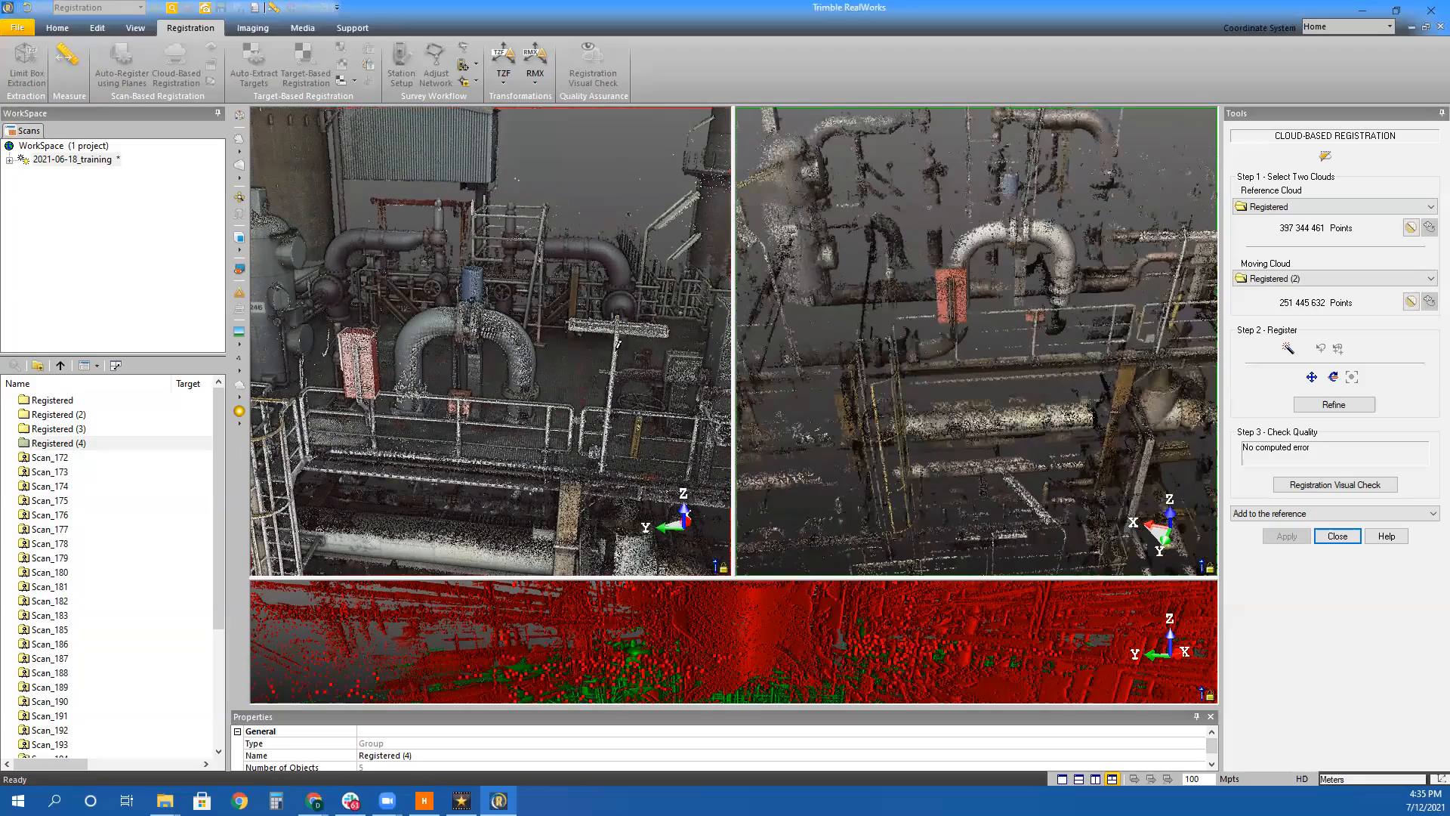
Pick the first matching point pair on the upper corner of the red panel in Registered and Registered (2)
left_click_drag(463, 401, 474, 333)
scroll(474, 333, "up", 5)
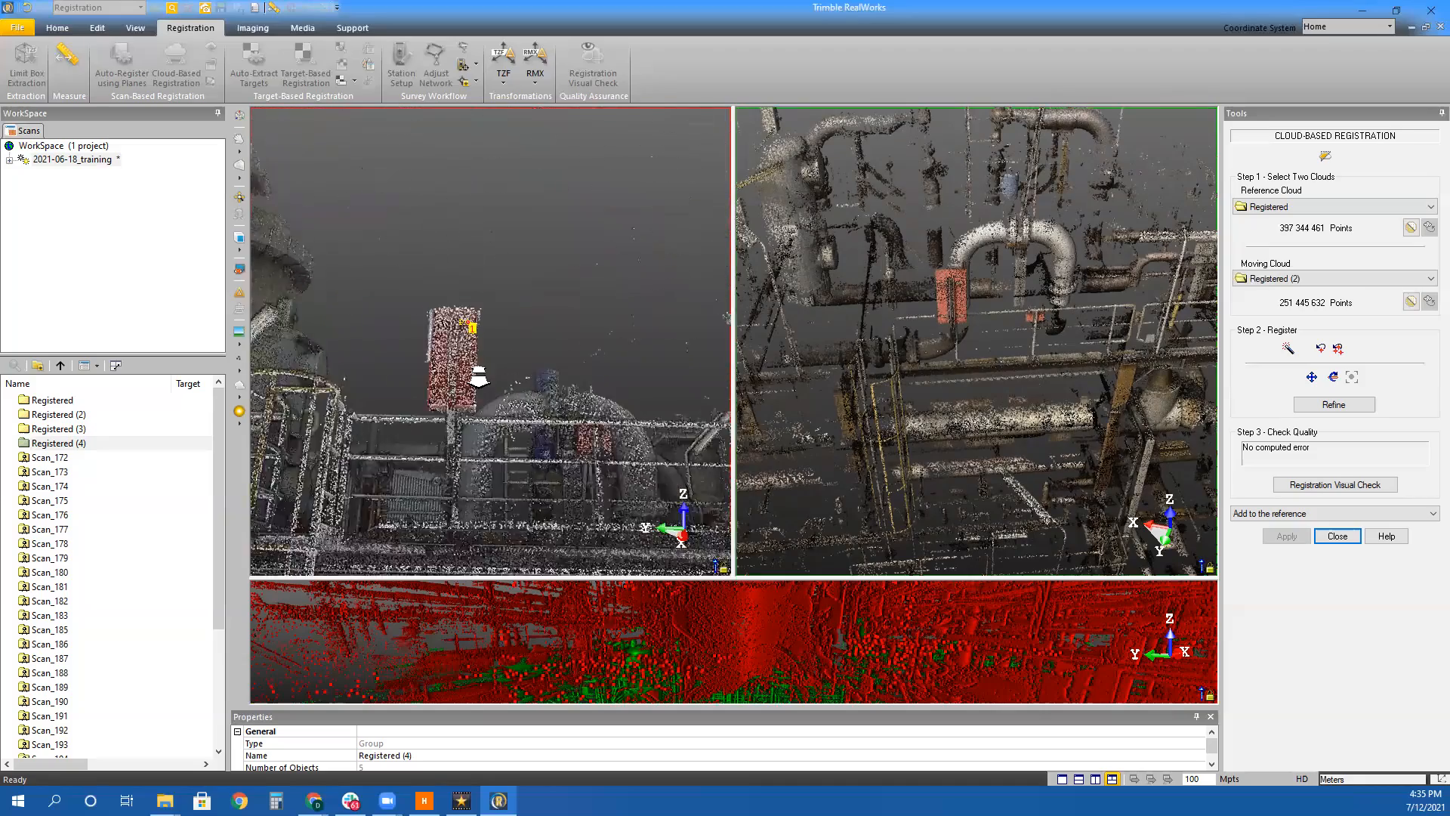
scroll(990, 321, "up", 3)
left_click_drag(991, 321, 977, 253)
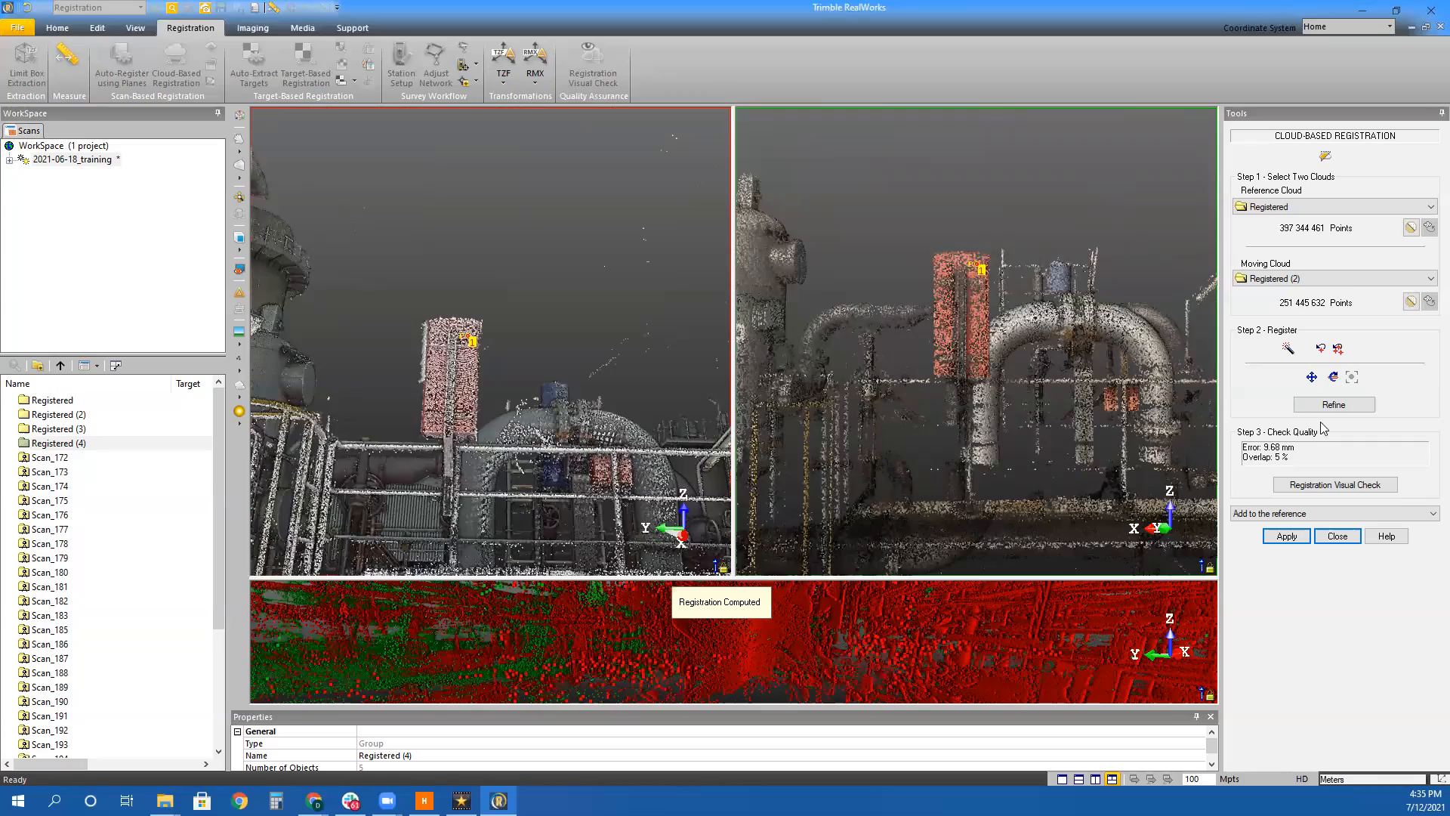
Pick the second matching point pair on the peaked top of the metal cabinet in Registered and Registered (2)
left_click_drag(1042, 303, 927, 364)
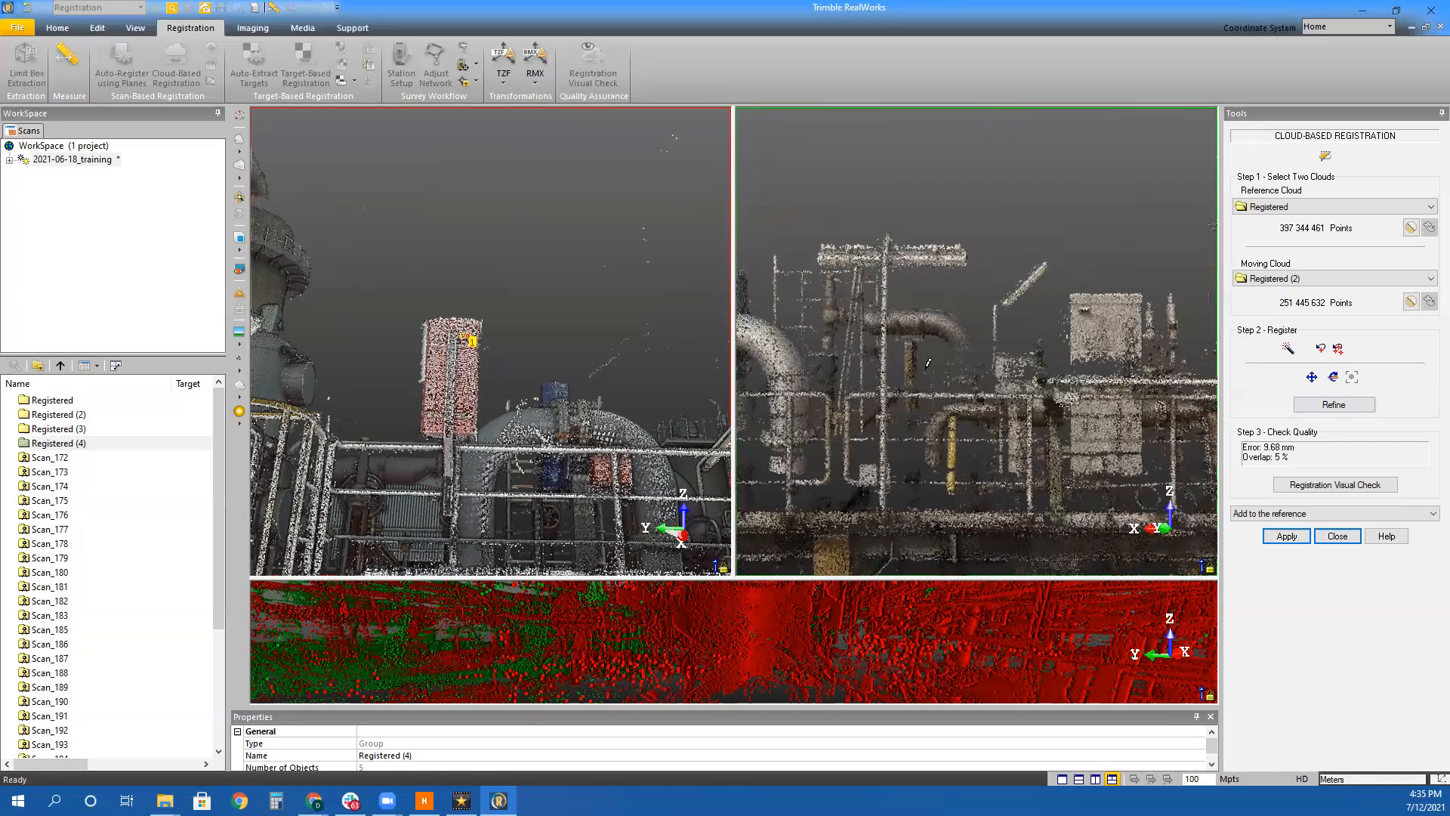
left_click_drag(1113, 338, 1057, 345)
left_click_drag(281, 460, 671, 476)
scroll(494, 477, "up", 5)
scroll(494, 478, "down", 5)
left_click_drag(494, 478, 567, 495)
scroll(479, 440, "up", 5)
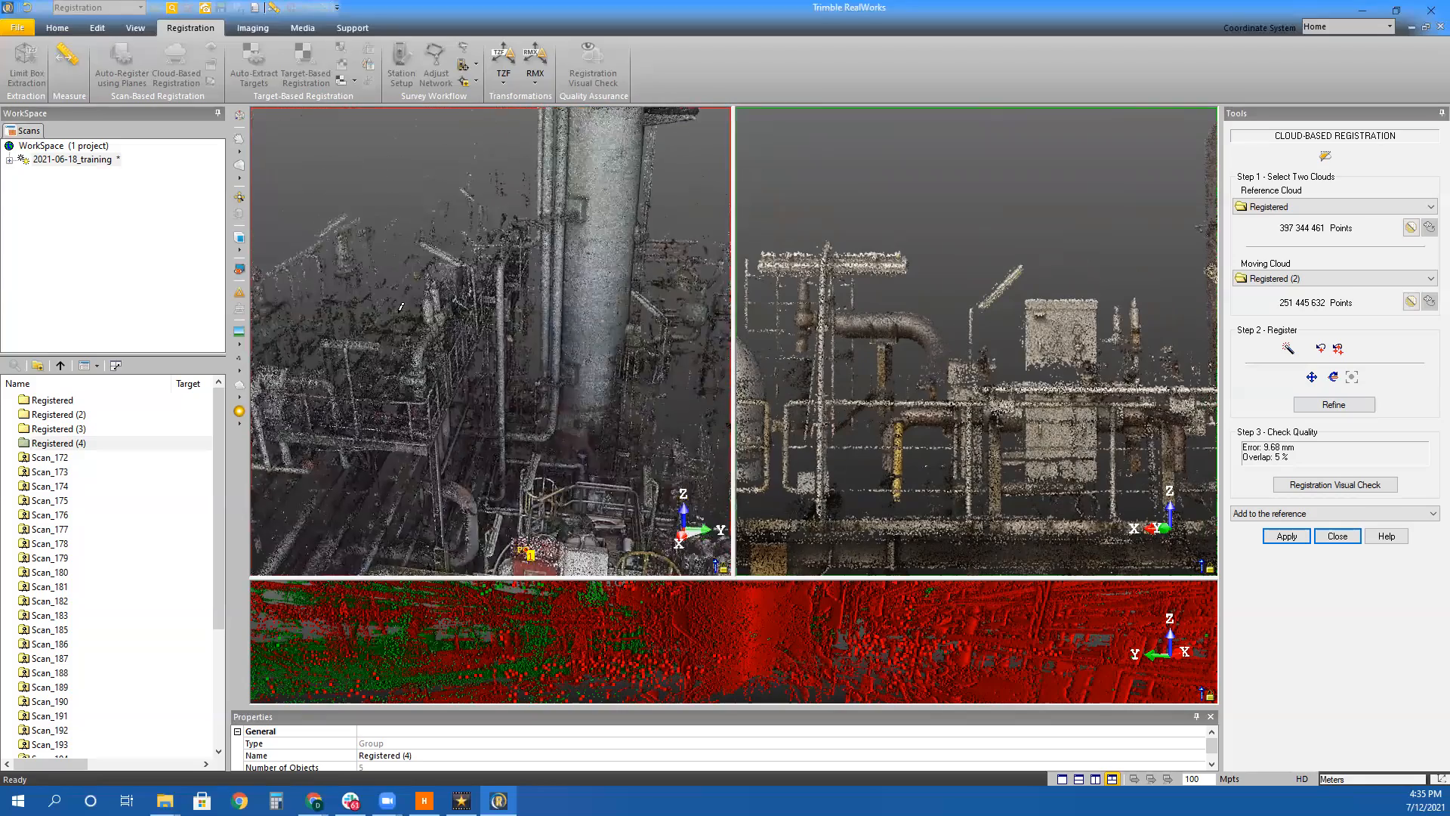
middle_click_drag(472, 284, 423, 421)
scroll(424, 421, "down", 2)
left_click_drag(1027, 383, 929, 344)
left_click_drag(540, 332, 483, 318)
left_click_drag(1055, 259, 959, 217)
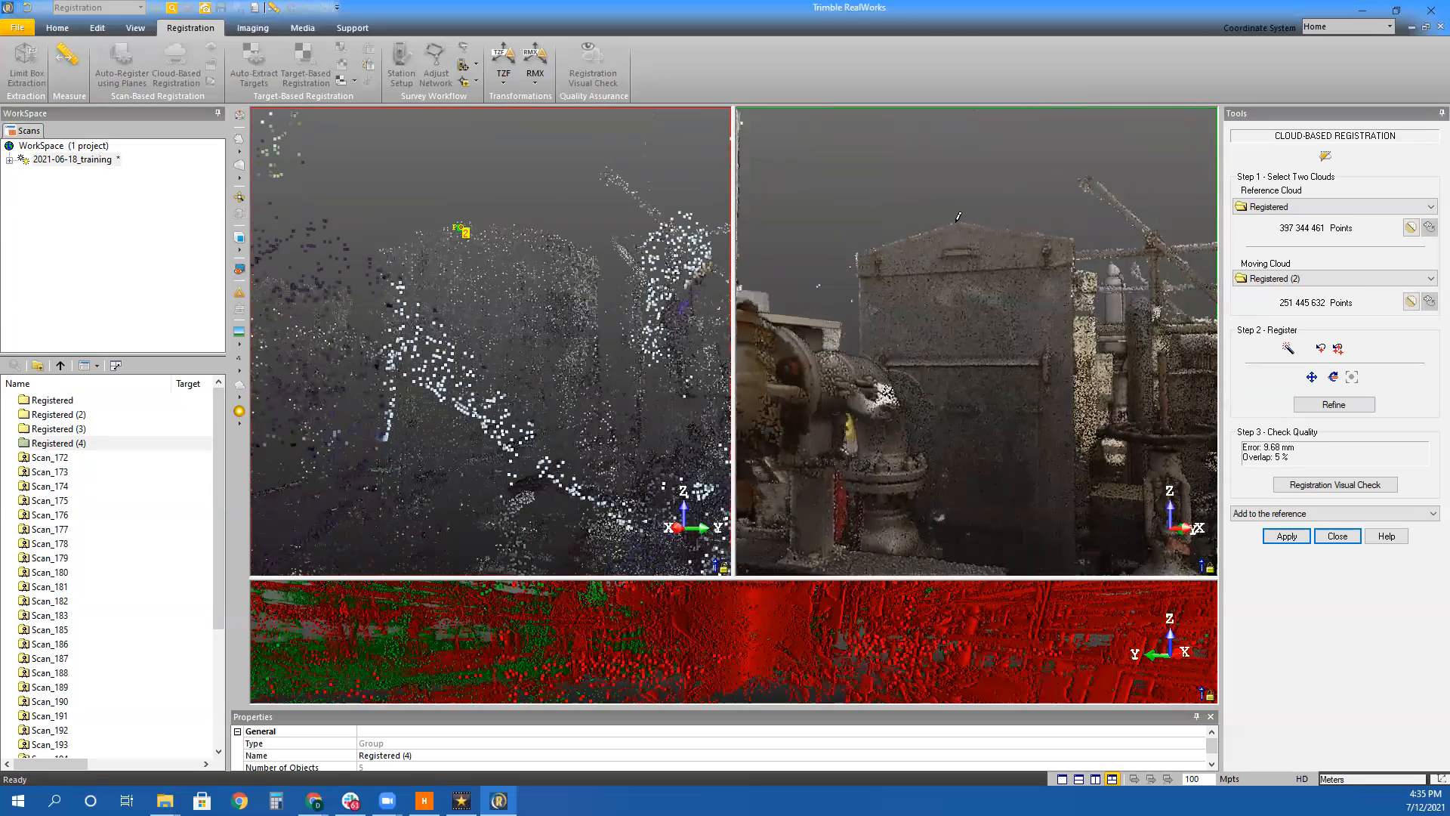
left_click(957, 225)
Refine the Registered (2) registration and inspect the combined overlay from several directions
left_click(1334, 404)
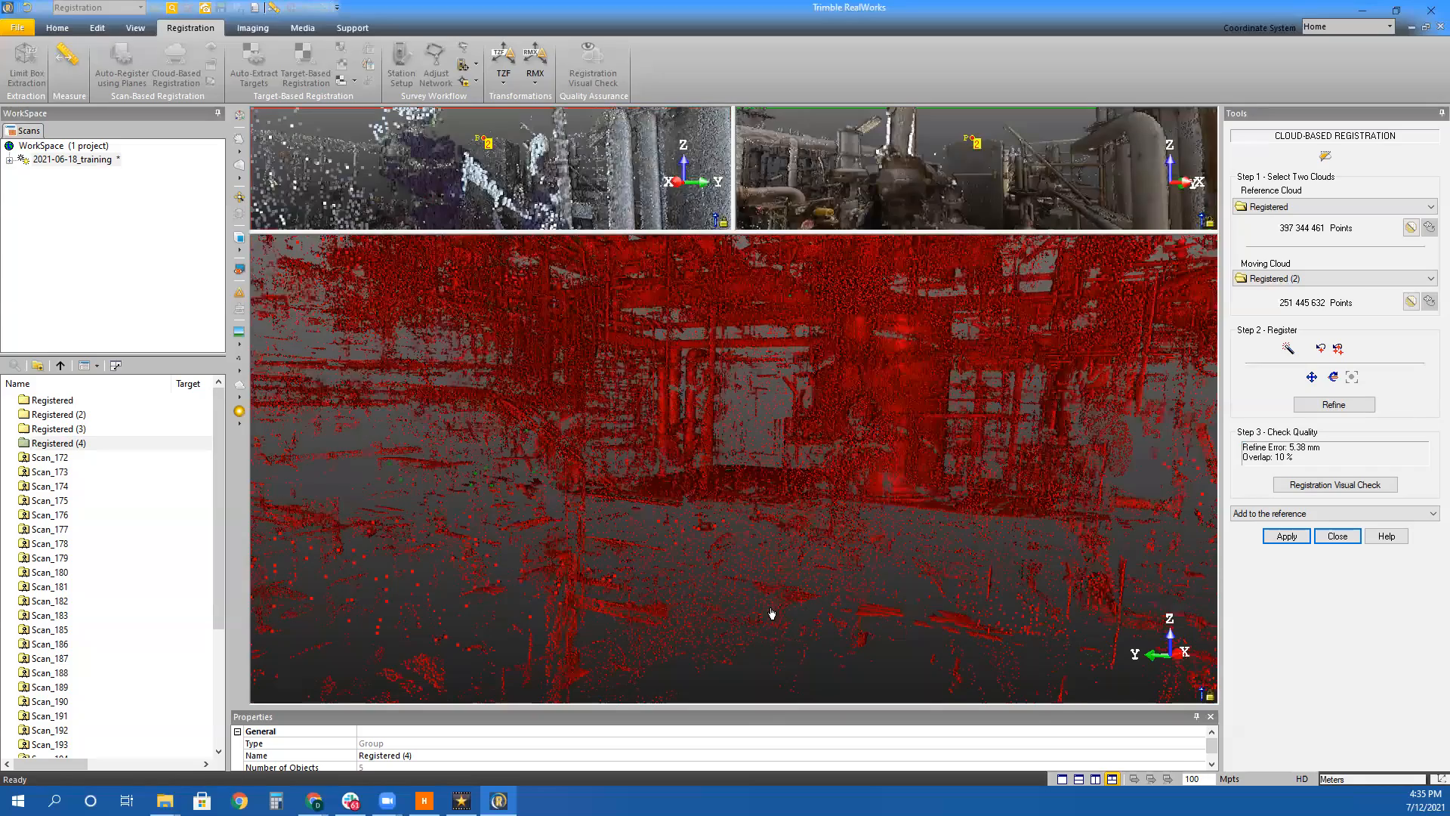
mouse_move(772, 613)
left_mouse_down()
mouse_move(753, 366)
mouse_move(754, 421)
mouse_move(804, 368)
mouse_move(849, 443)
mouse_move(945, 421)
mouse_move(635, 570)
mouse_move(801, 437)
mouse_move(596, 479)
mouse_move(463, 424)
mouse_move(300, 427)
mouse_move(777, 365)
mouse_move(740, 346)
left_mouse_up()
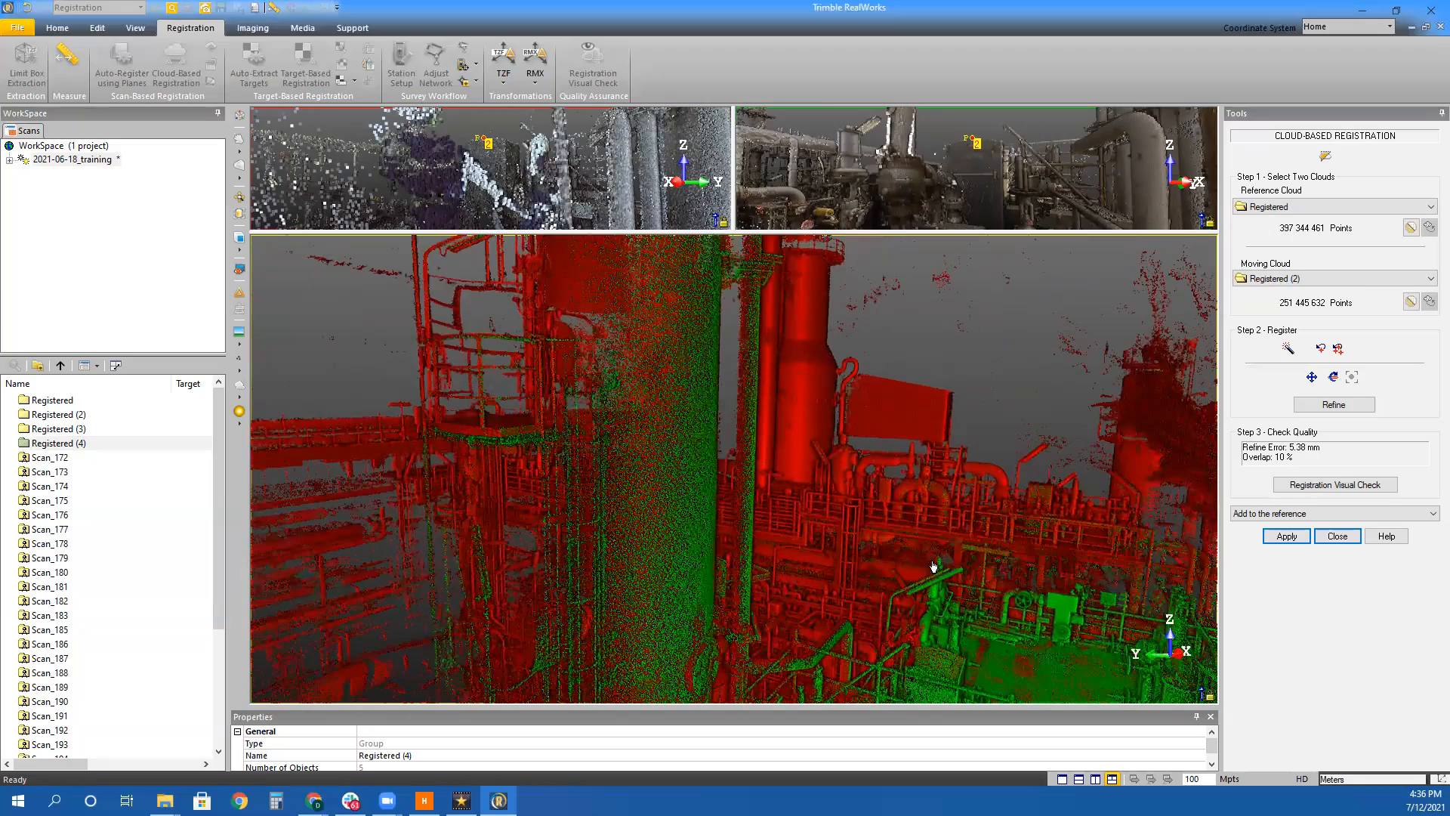
left_click_drag(819, 505, 691, 572)
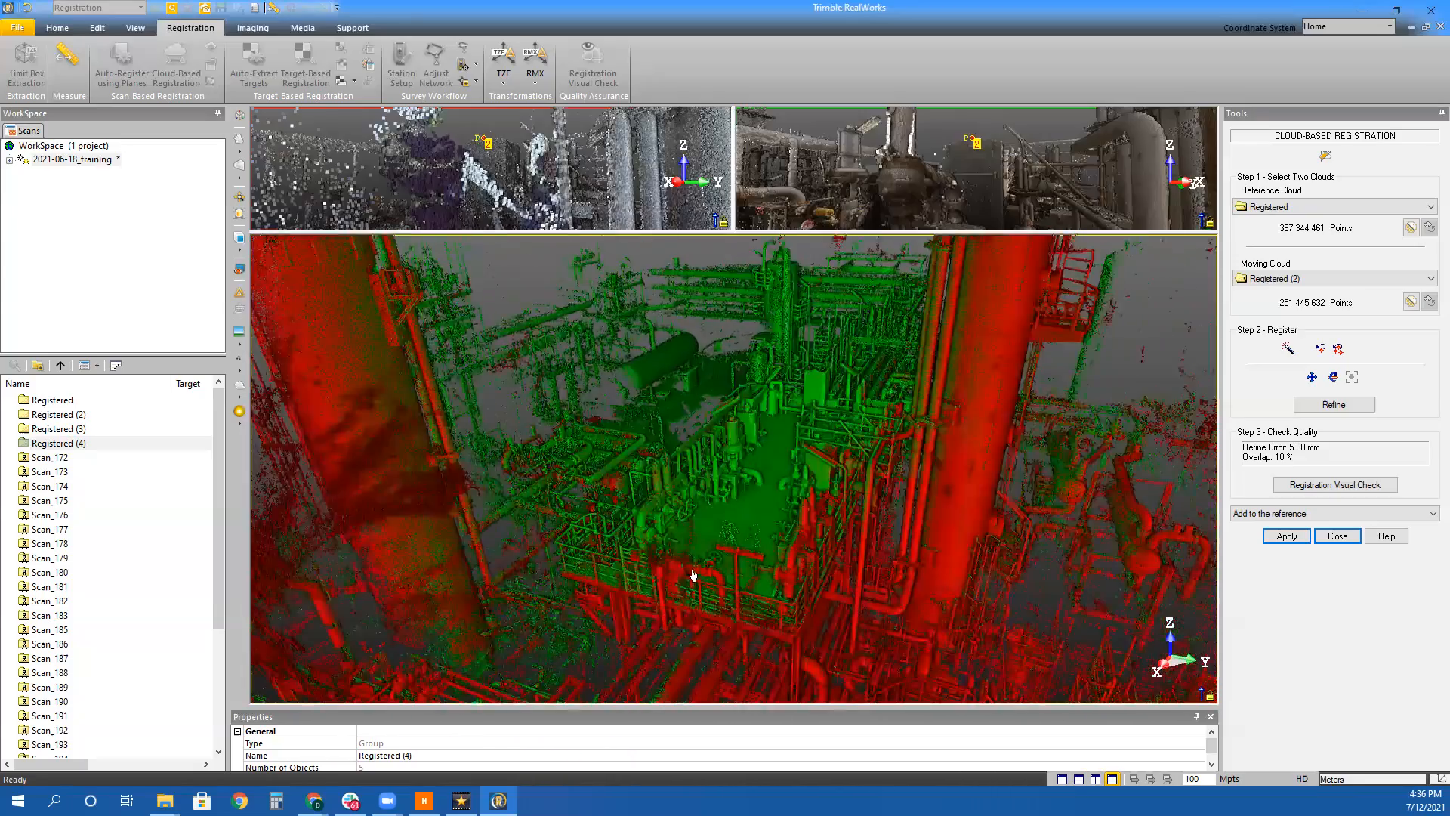
scroll(767, 634, "down", 8)
left_click_drag(759, 529, 777, 609)
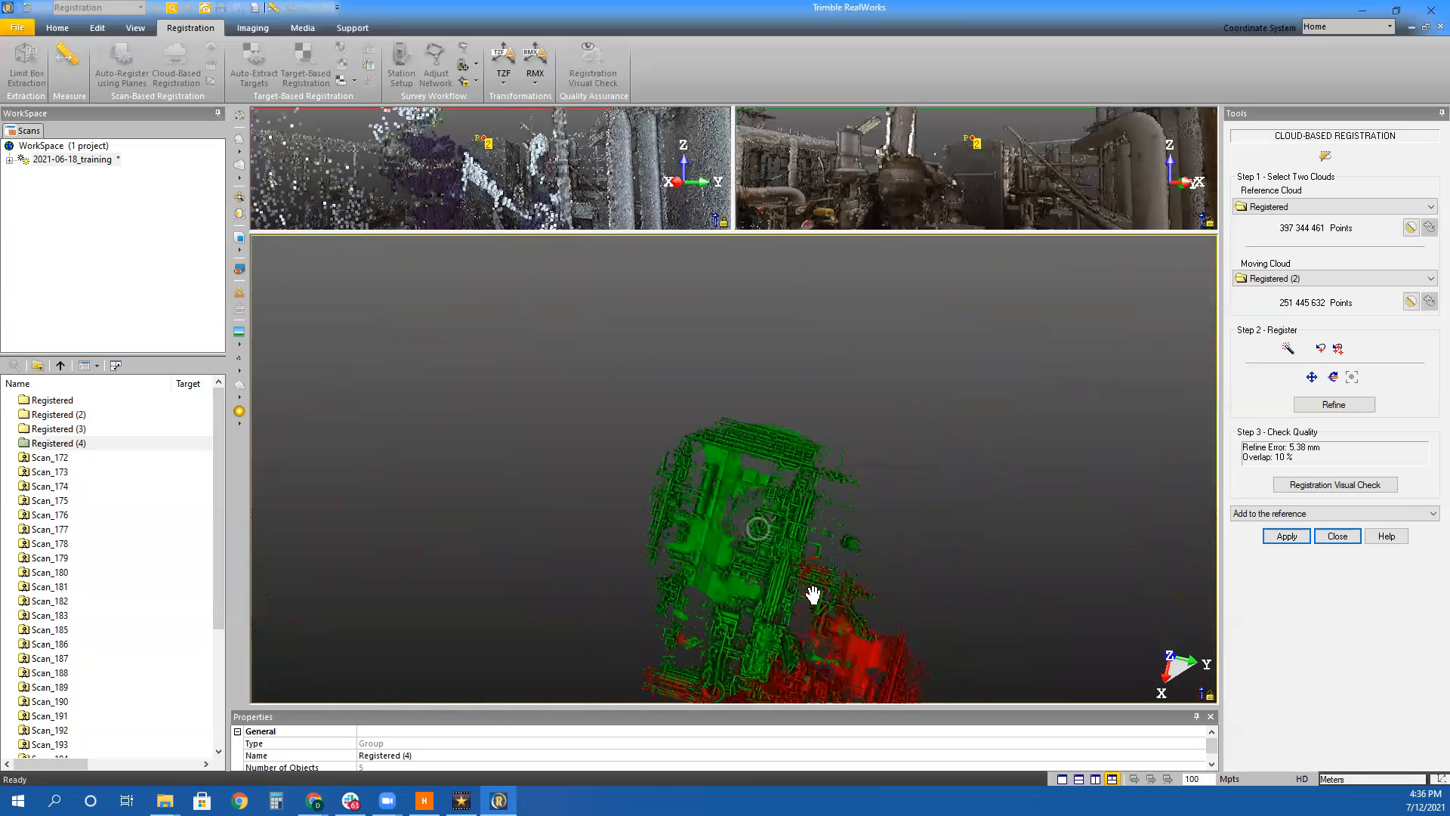
middle_click_drag(813, 594, 745, 324)
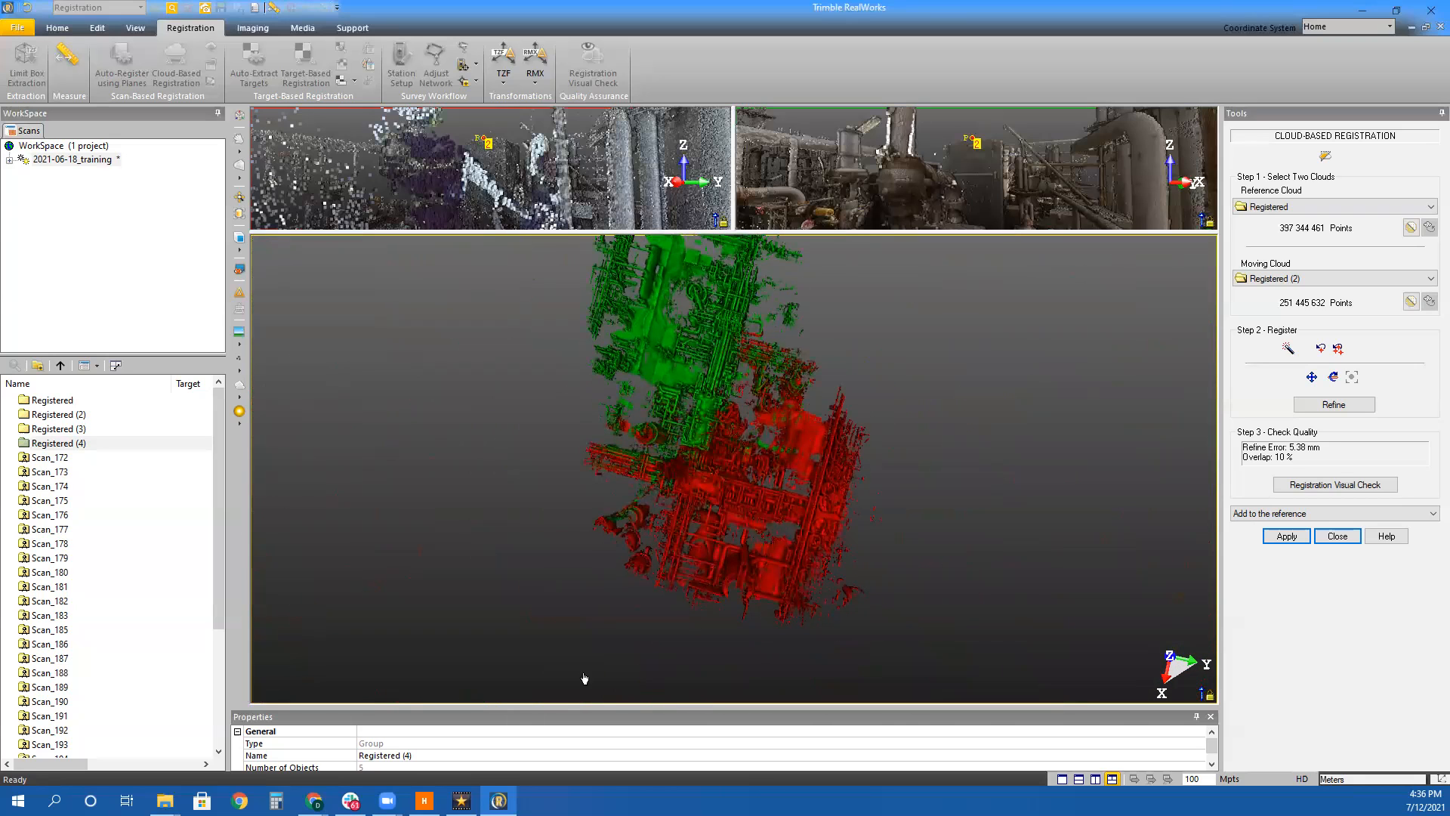
scroll(709, 550, "up", 10)
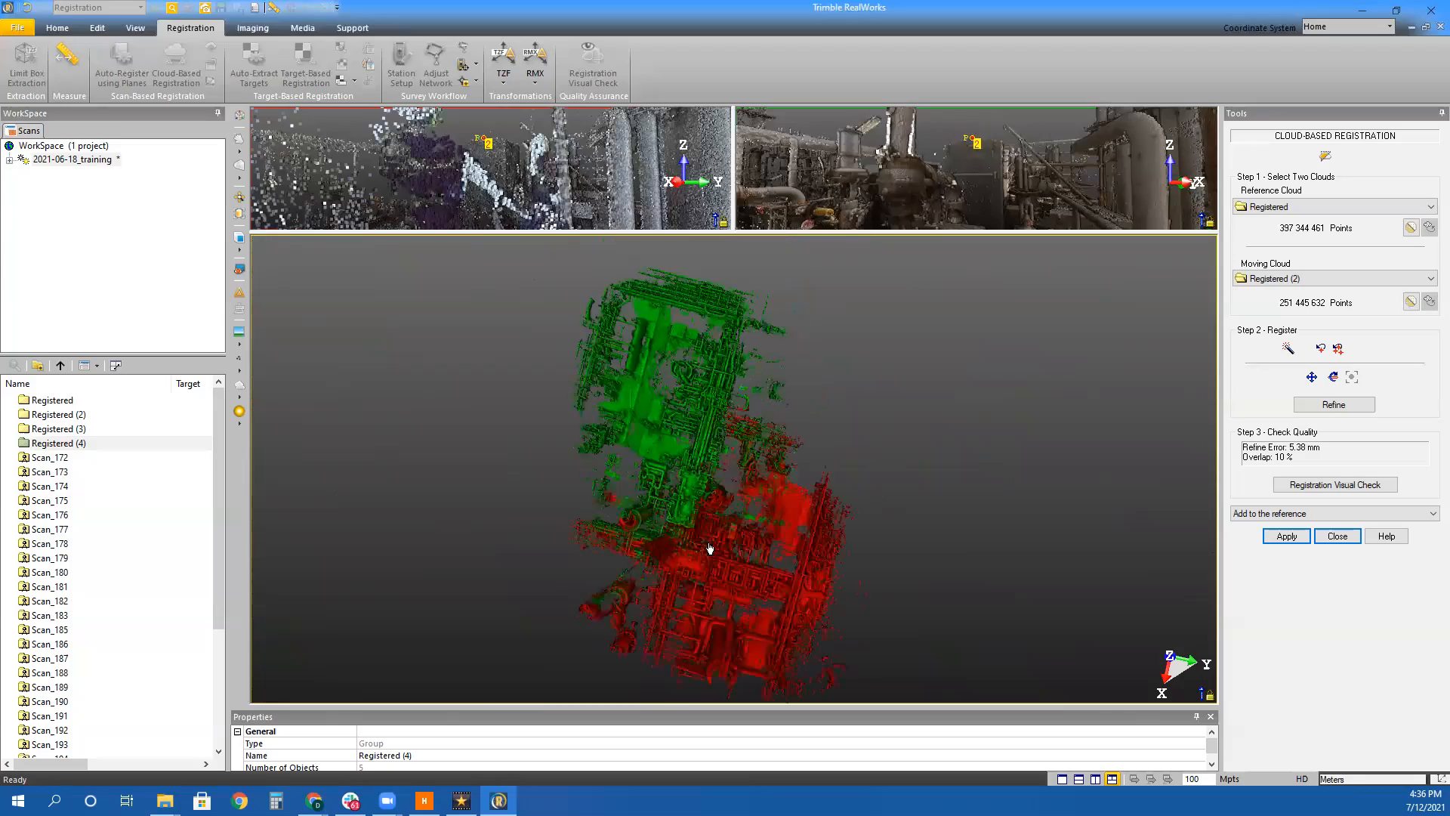
left_click_drag(683, 457, 699, 650)
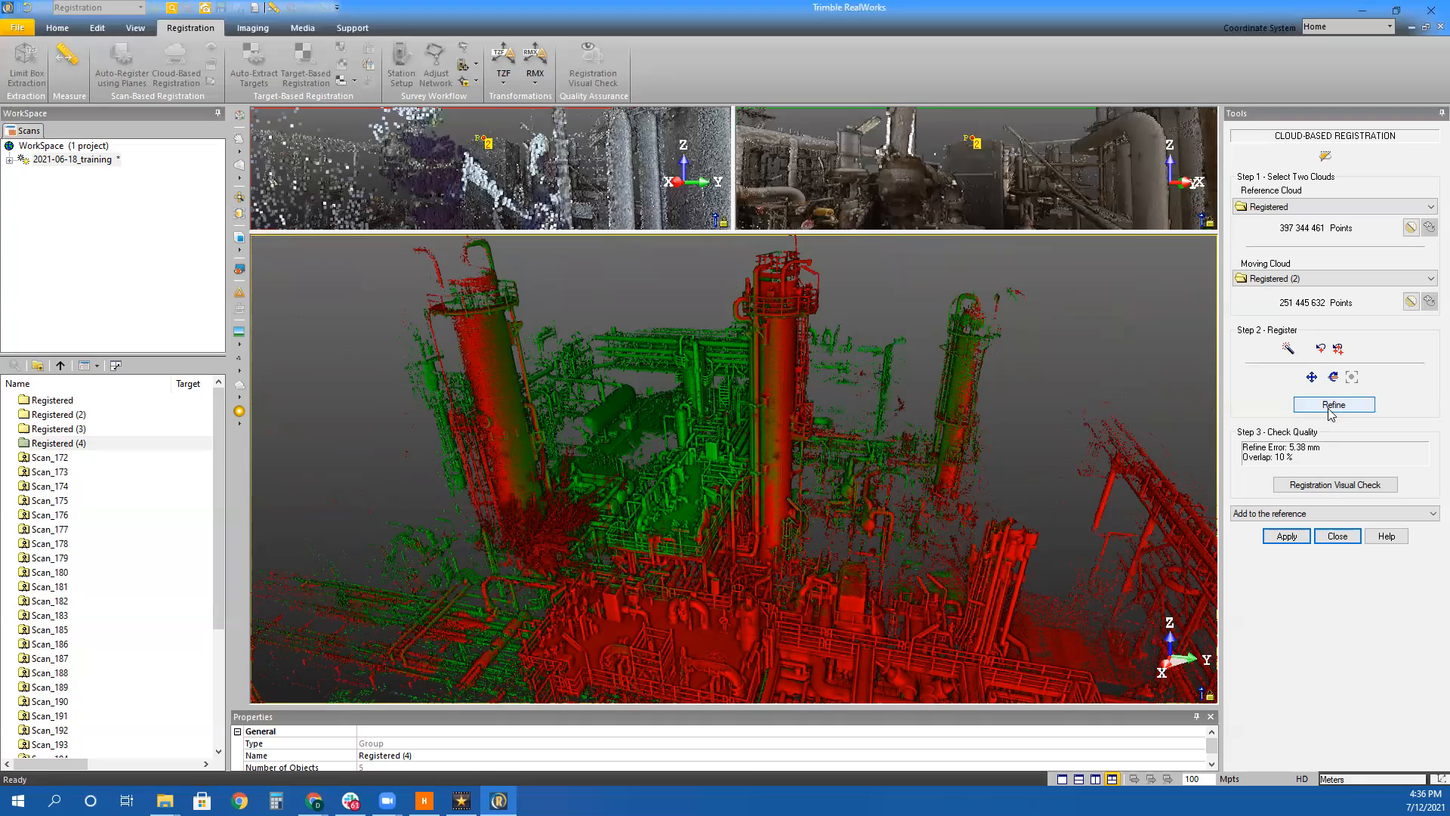
Apply the Registered (2) registration to the reference and set Registered (4) as the moving cloud
left_click(1287, 538)
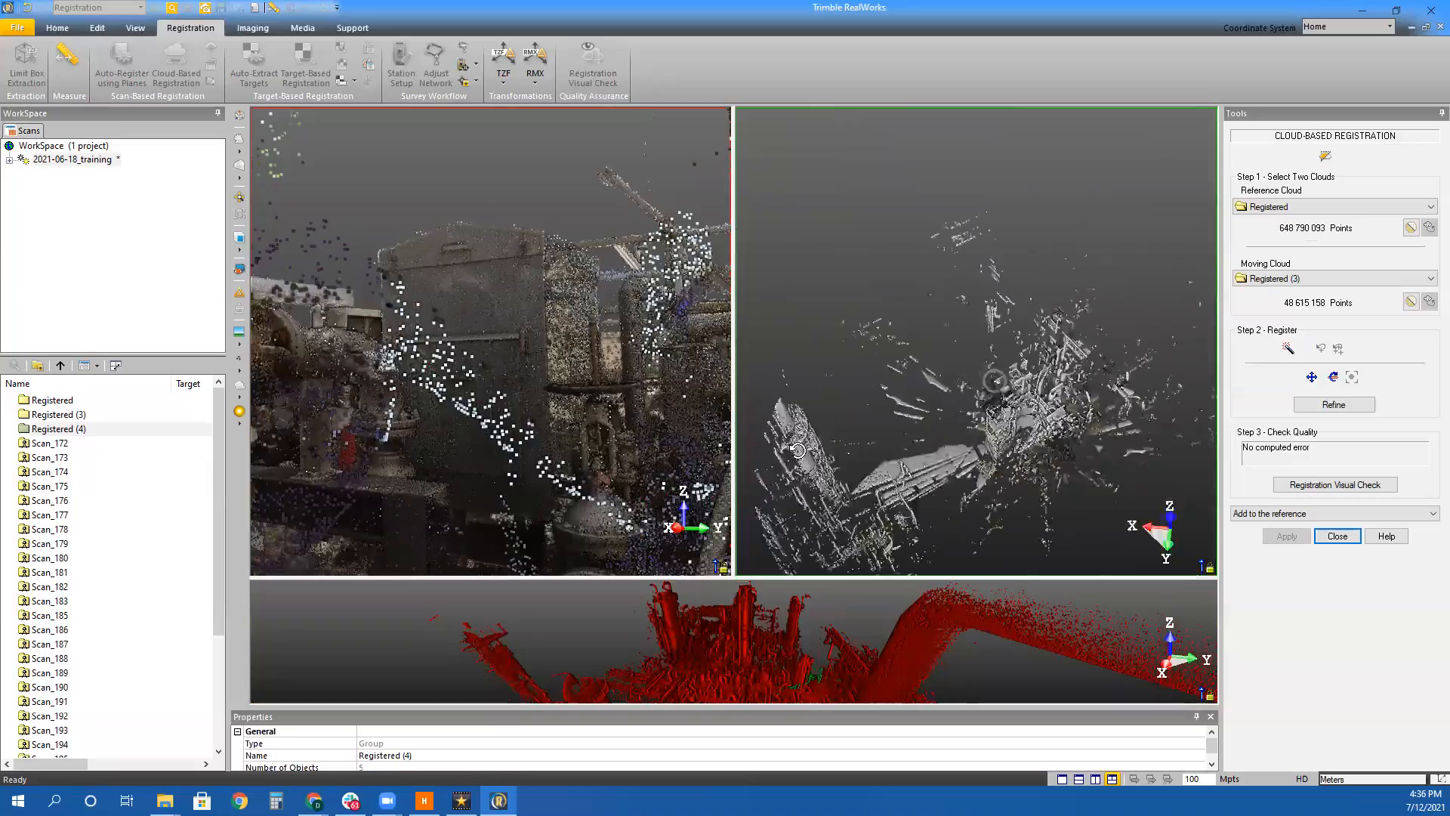
left_click(1335, 278)
left_click(1276, 306)
Complete the second matching point pair on the pipe rack column in Registered and Scan_172 and refine the alignment
left_click_drag(491, 423, 537, 414)
left_click(557, 284)
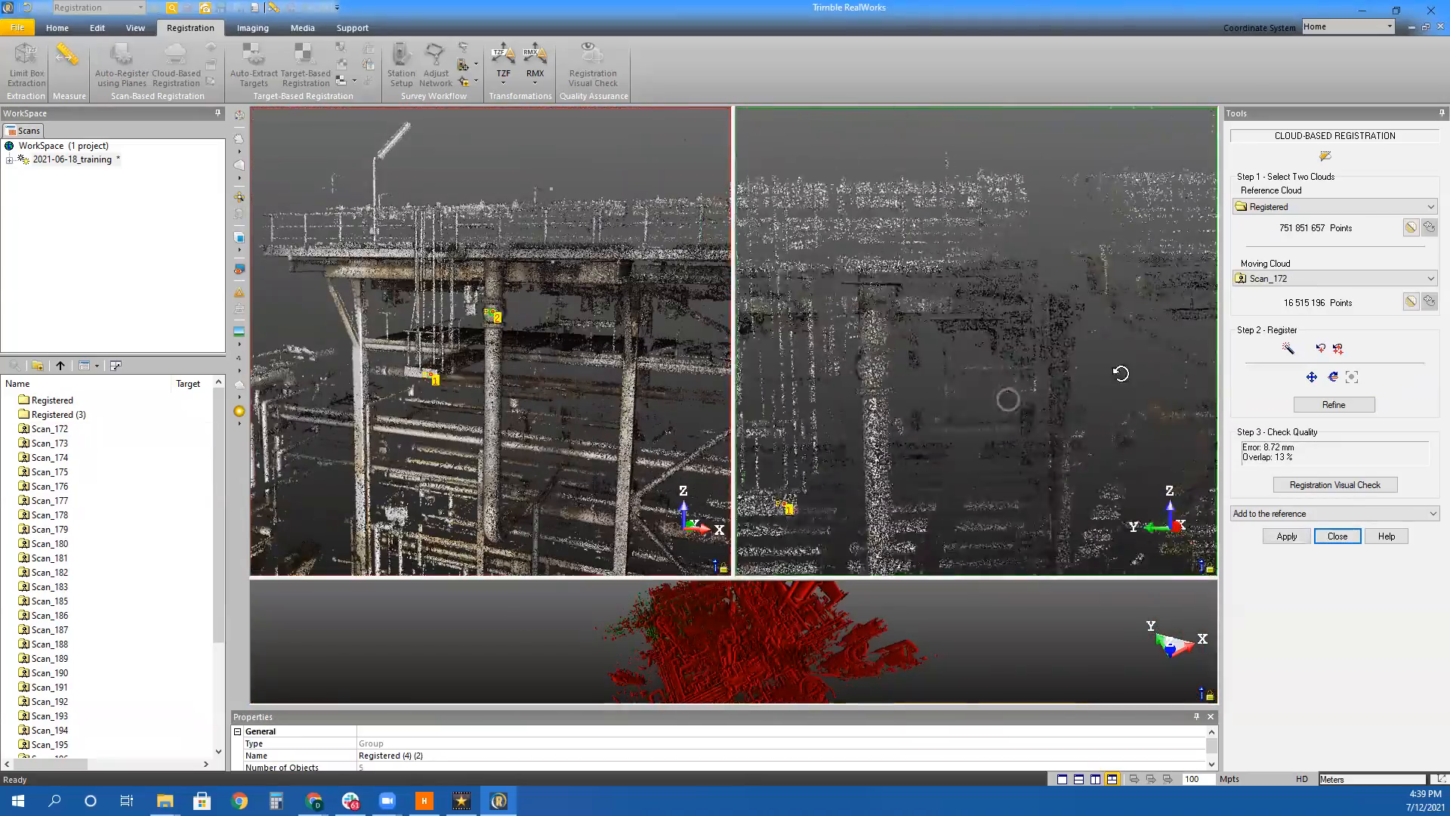
left_click(880, 367)
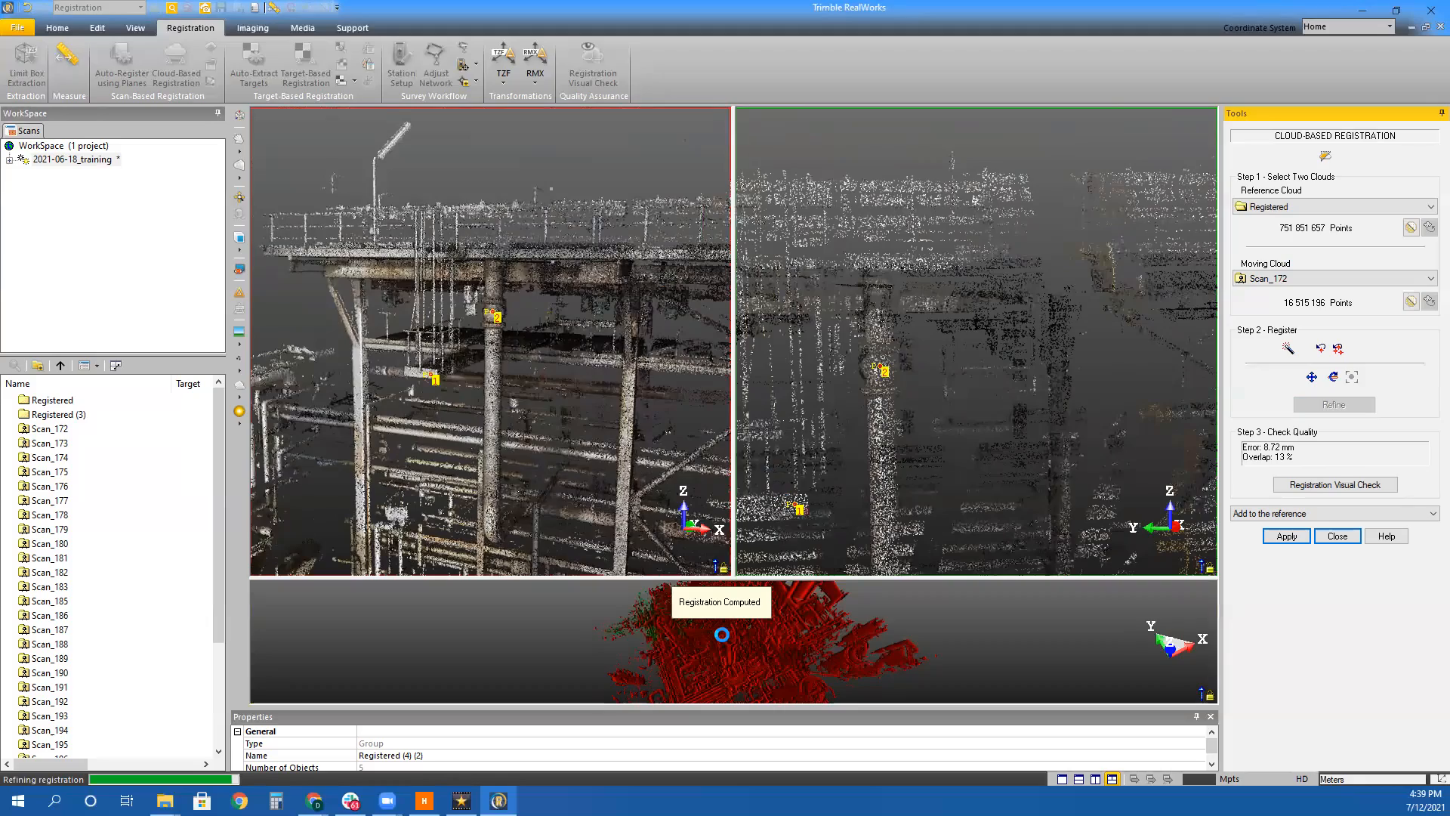
Inspect the refined Scan_172 overlay around the tall vessel and pipe rack and apply the registration to Registered
left_click(685, 642)
left_click_drag(525, 442, 277, 325)
left_click_drag(594, 430, 883, 513)
middle_click_drag(882, 513, 833, 525)
scroll(900, 628, "down", 5)
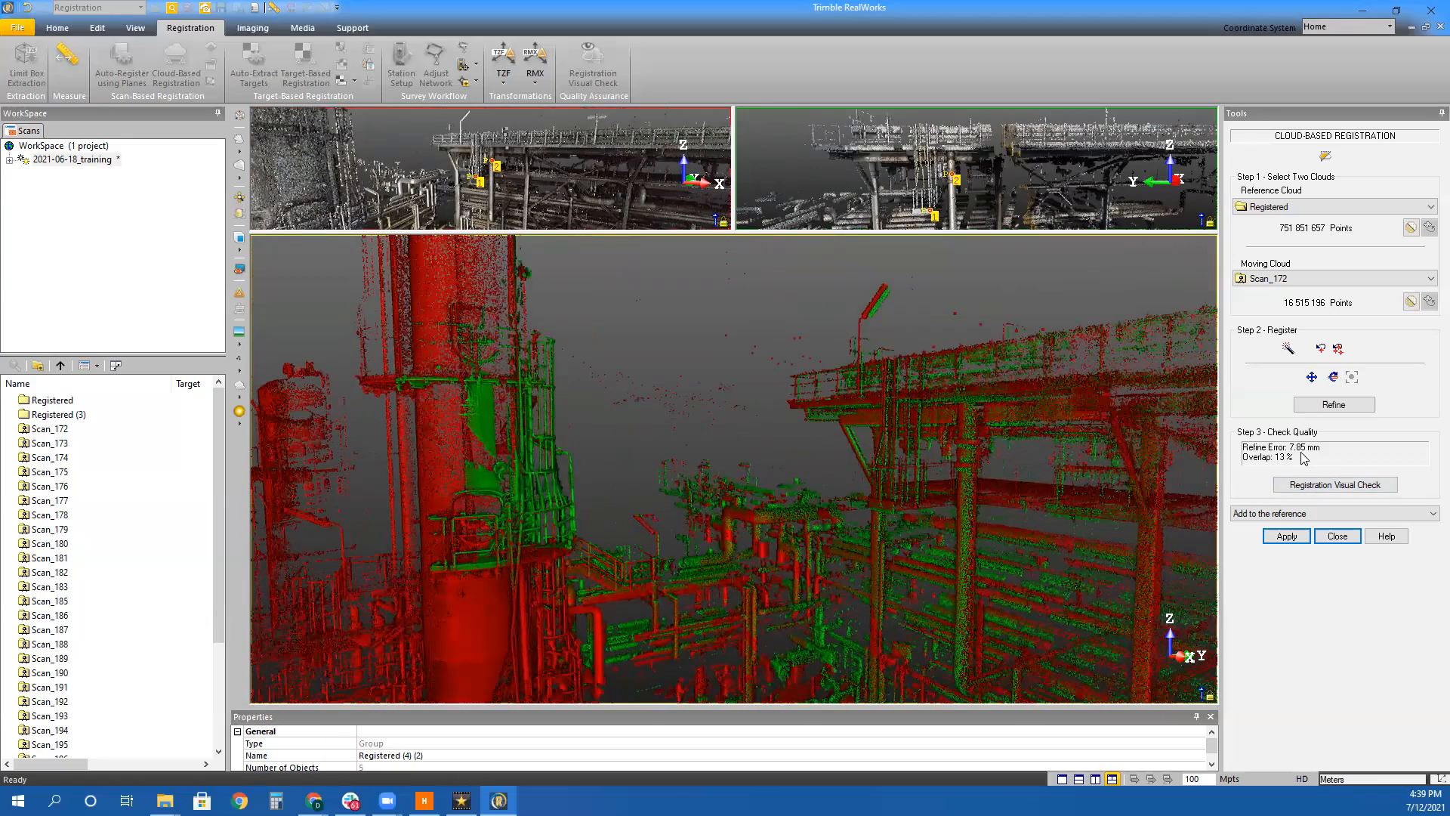
left_click(1289, 537)
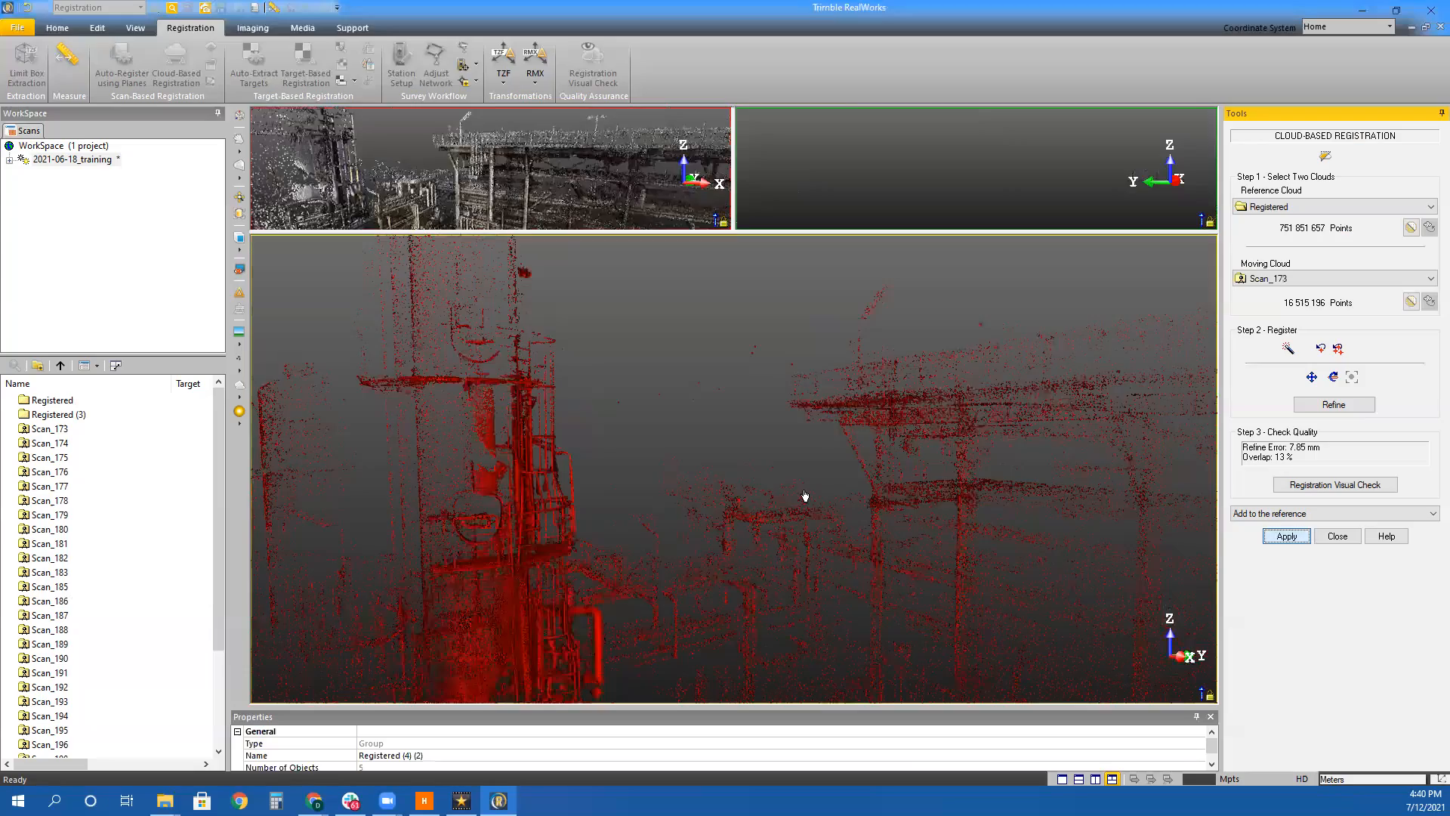
Bring the spherical vessel of Scan_173 into view and raise the point display limit to 1000 Mpts
left_click(959, 167)
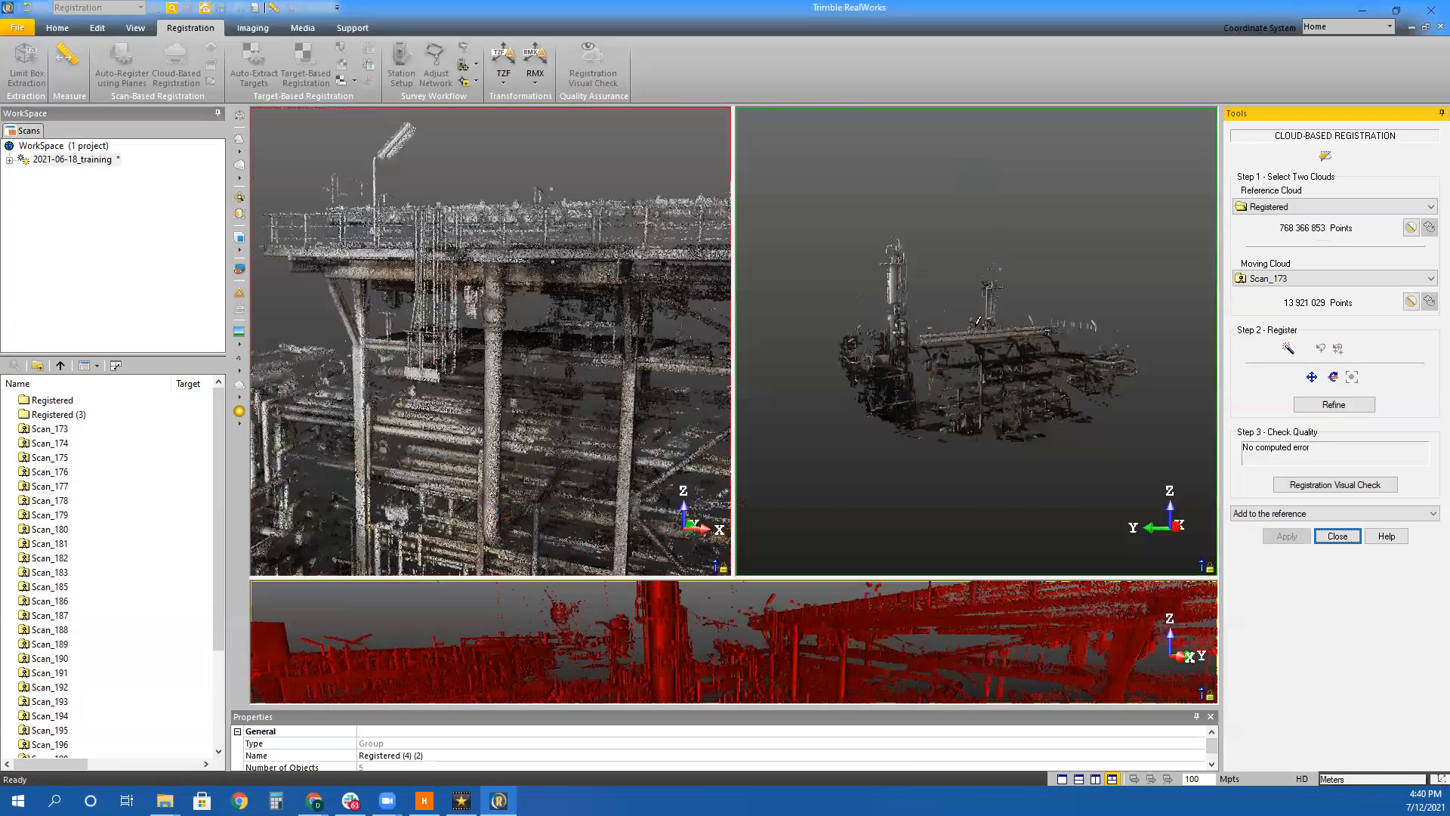
scroll(960, 371, "up", 3)
left_click_drag(961, 372, 935, 408)
scroll(939, 203, "up", 2)
left_click_drag(939, 203, 822, 456)
scroll(823, 456, "up", 3)
middle_click_drag(845, 458, 945, 388)
left_click_drag(975, 404, 1004, 417)
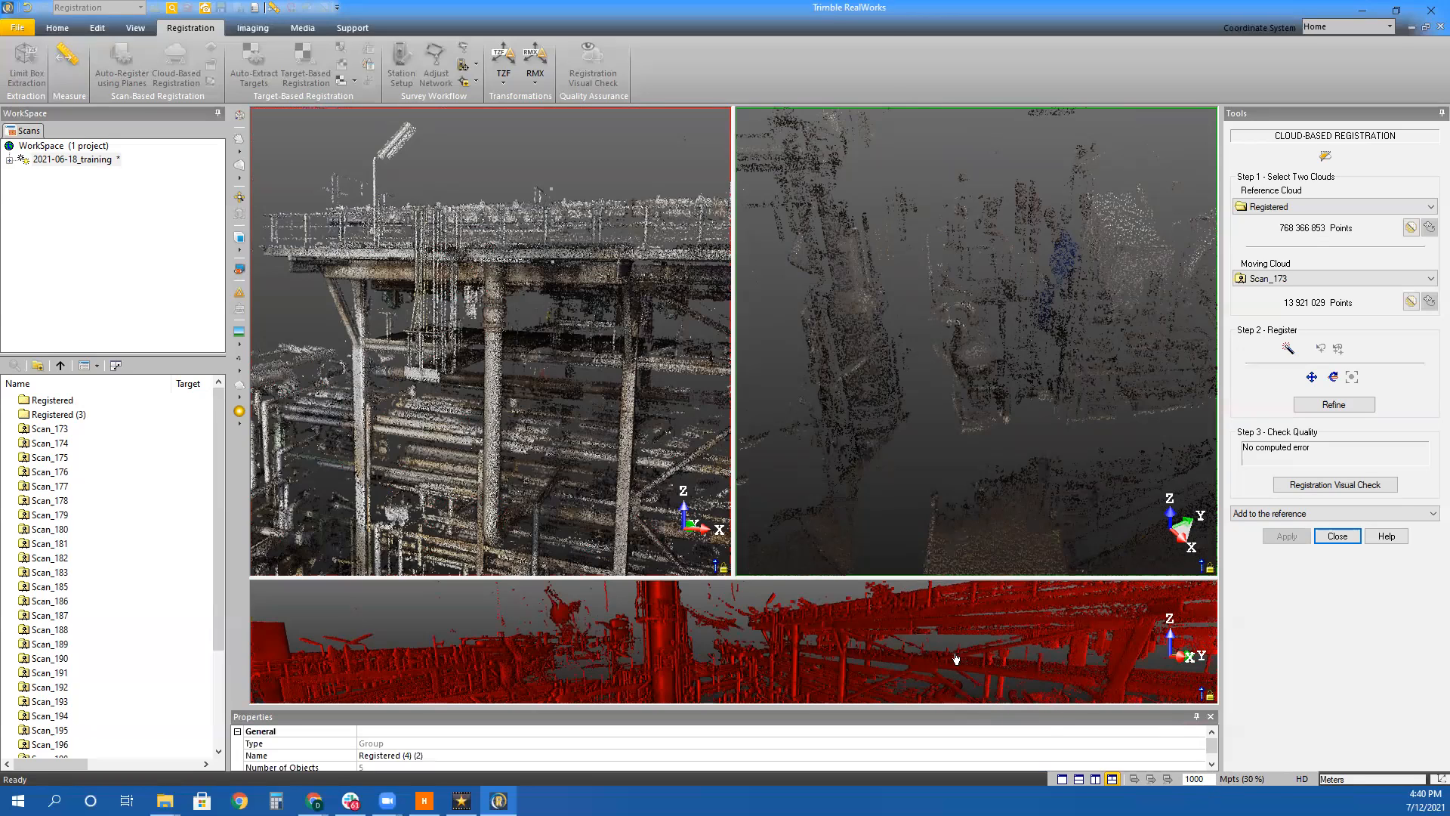
left_click(626, 627)
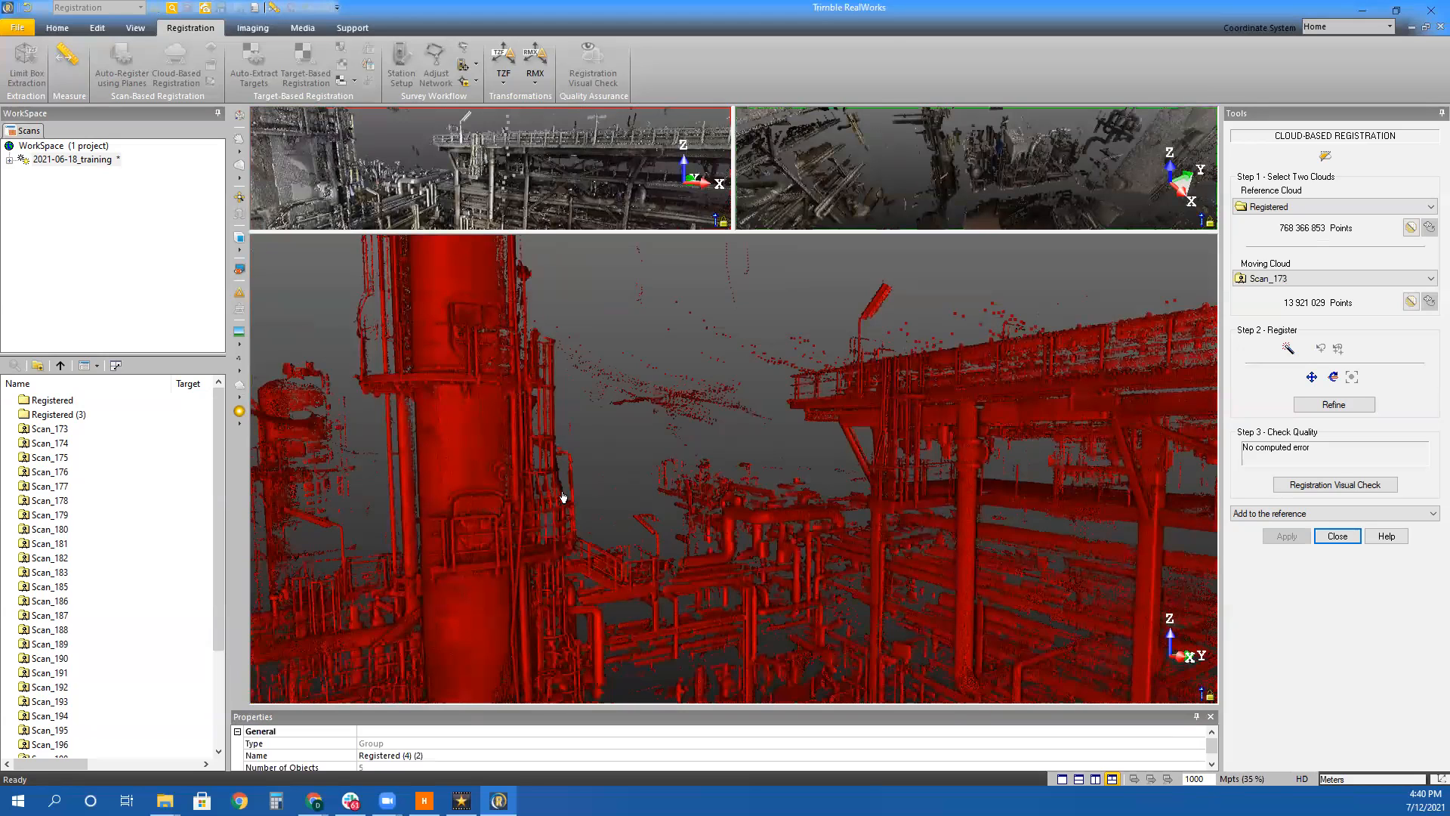
left_click(902, 169)
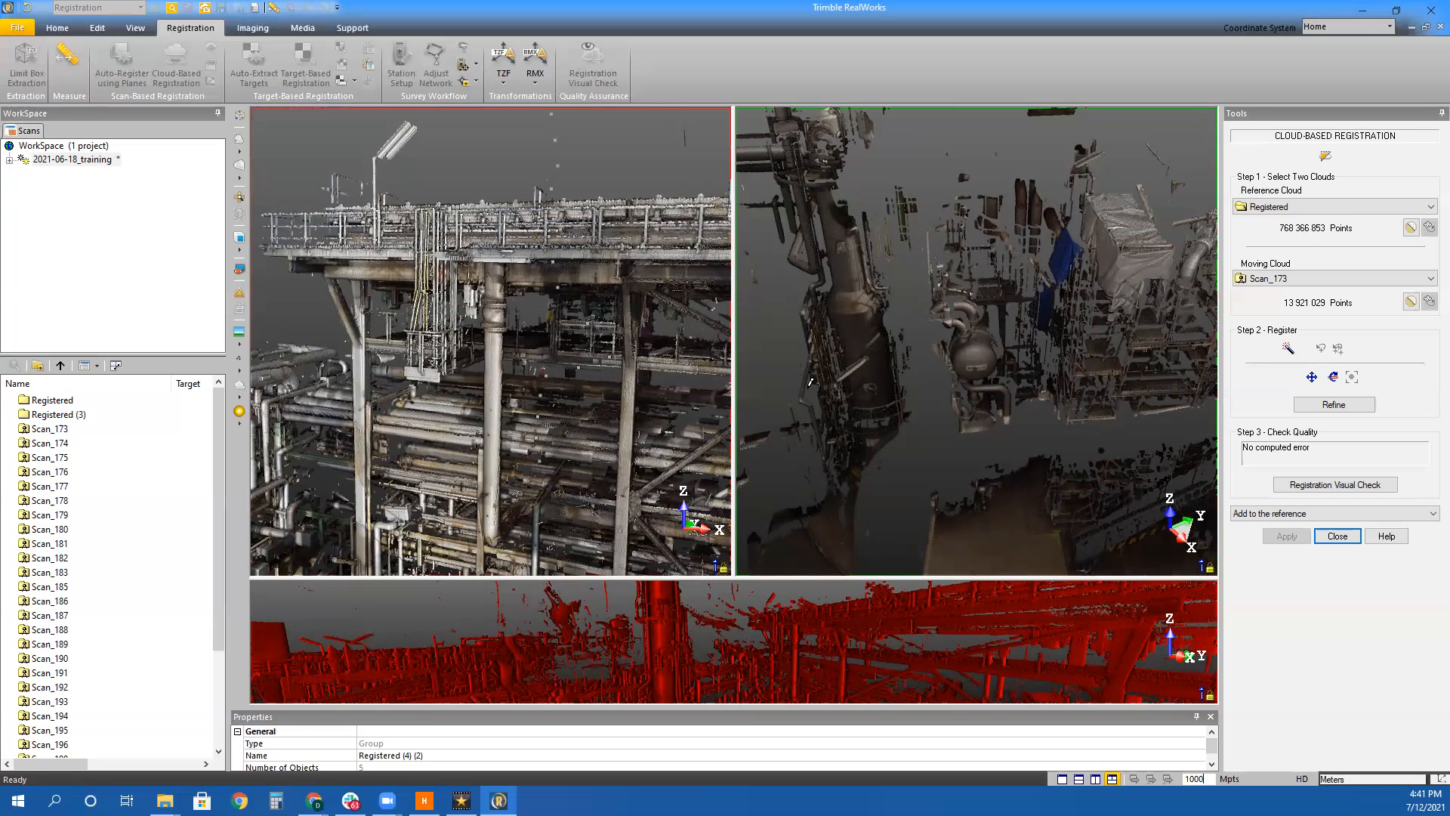
Pick a matching point on the upper spherical vessel's nameplate in Registered and Scan_173
left_click_drag(626, 467, 703, 463)
middle_click_drag(702, 463, 380, 453)
scroll(703, 373, "up", 3)
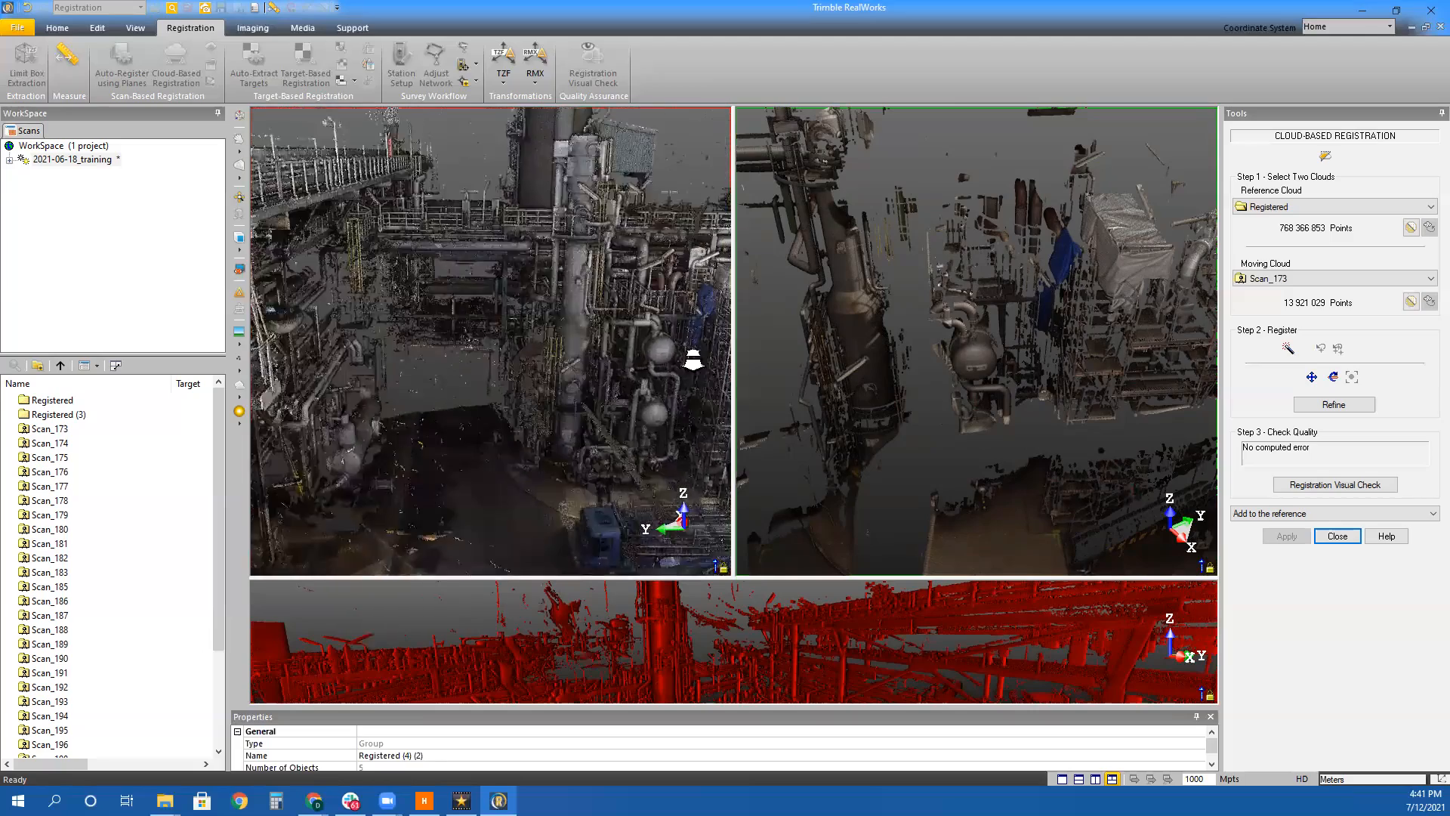
scroll(644, 347, "up", 3)
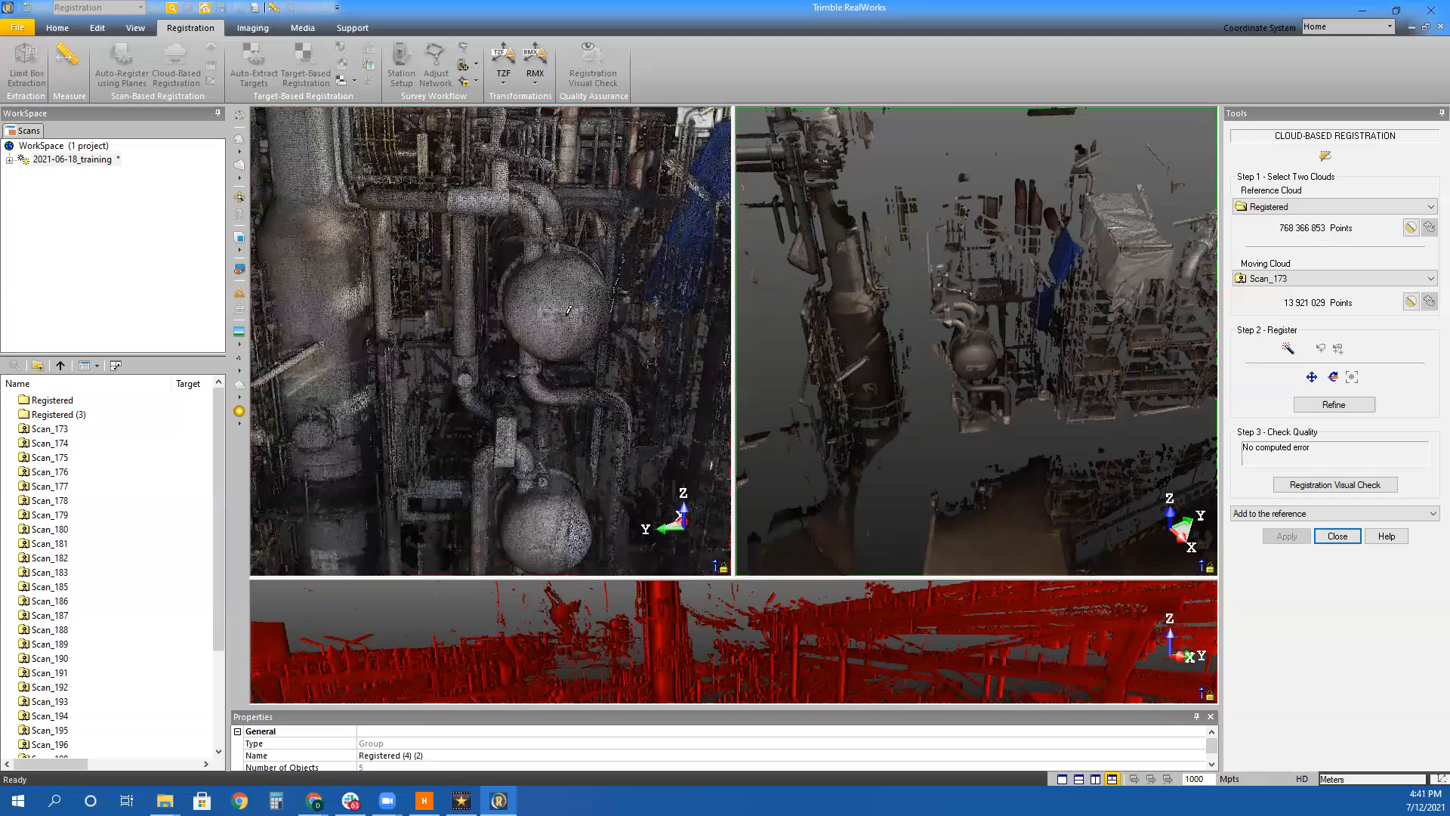
scroll(1013, 382, "up", 5)
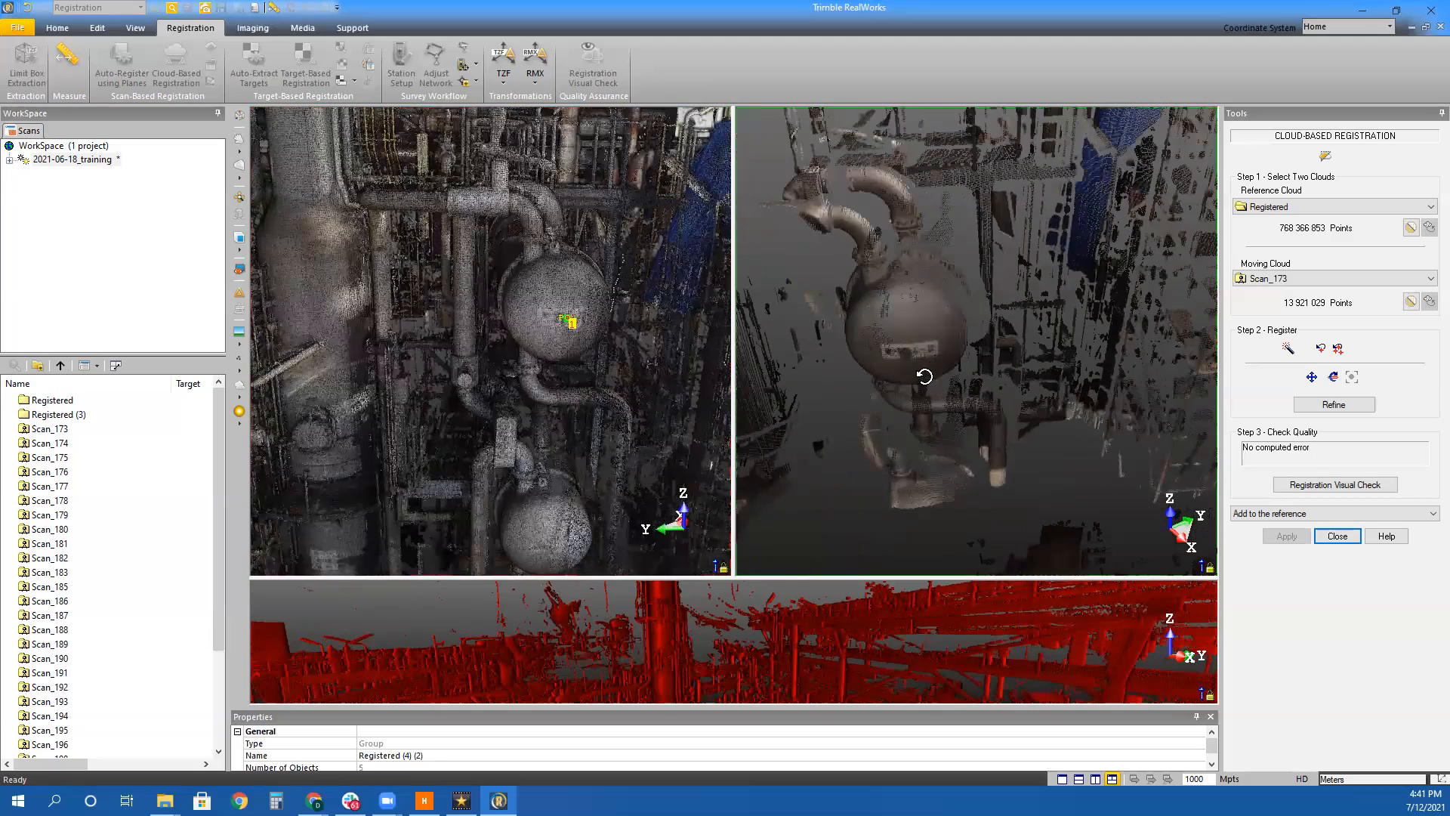
left_click_drag(927, 381, 939, 352)
left_click(938, 231)
Refine and apply the Scan_173 registration, and do the same for Scan_174 matched on the same spherical vessel
left_click(1338, 406)
left_click(1286, 536)
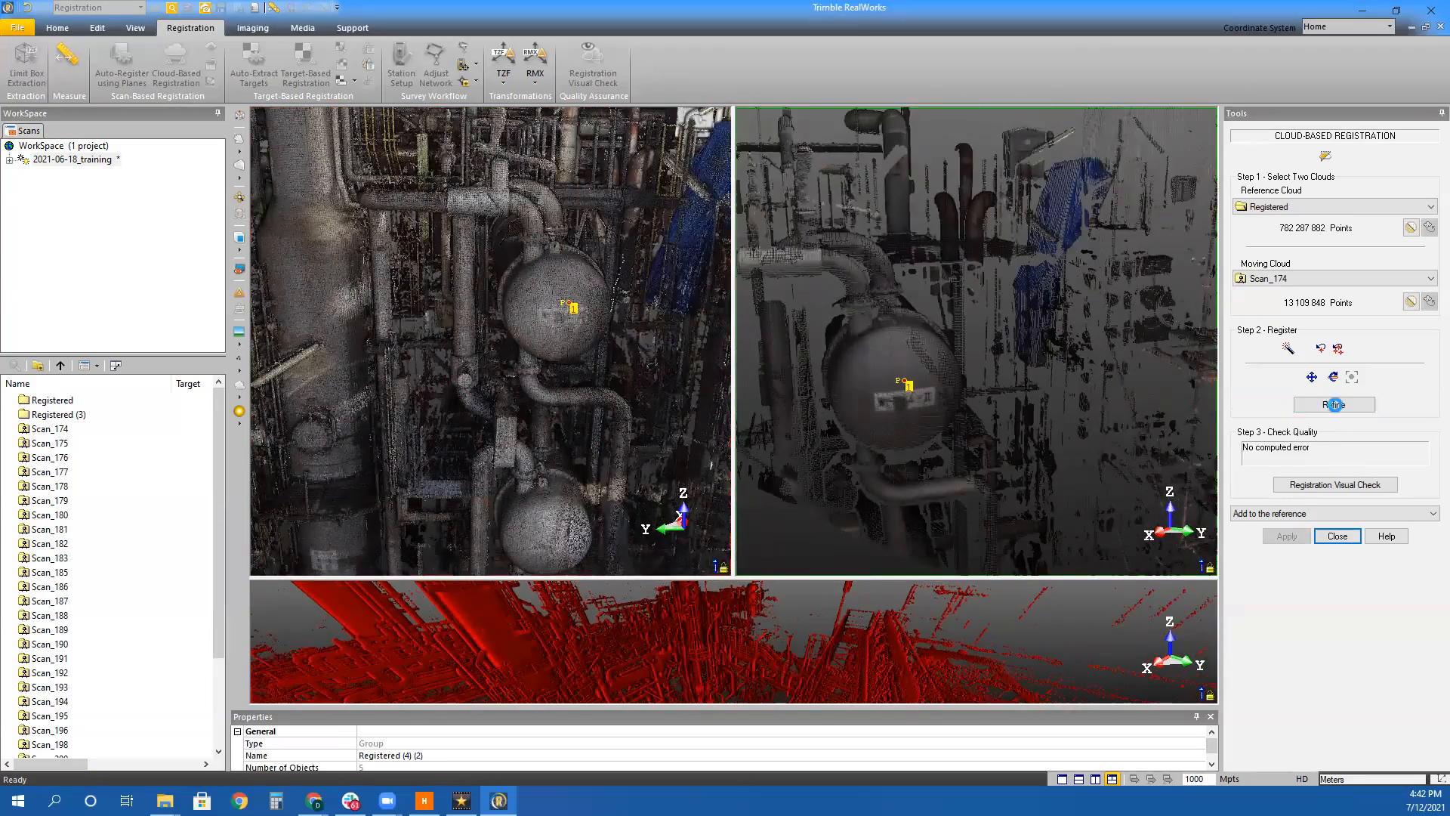
left_click(1334, 405)
left_click(1286, 535)
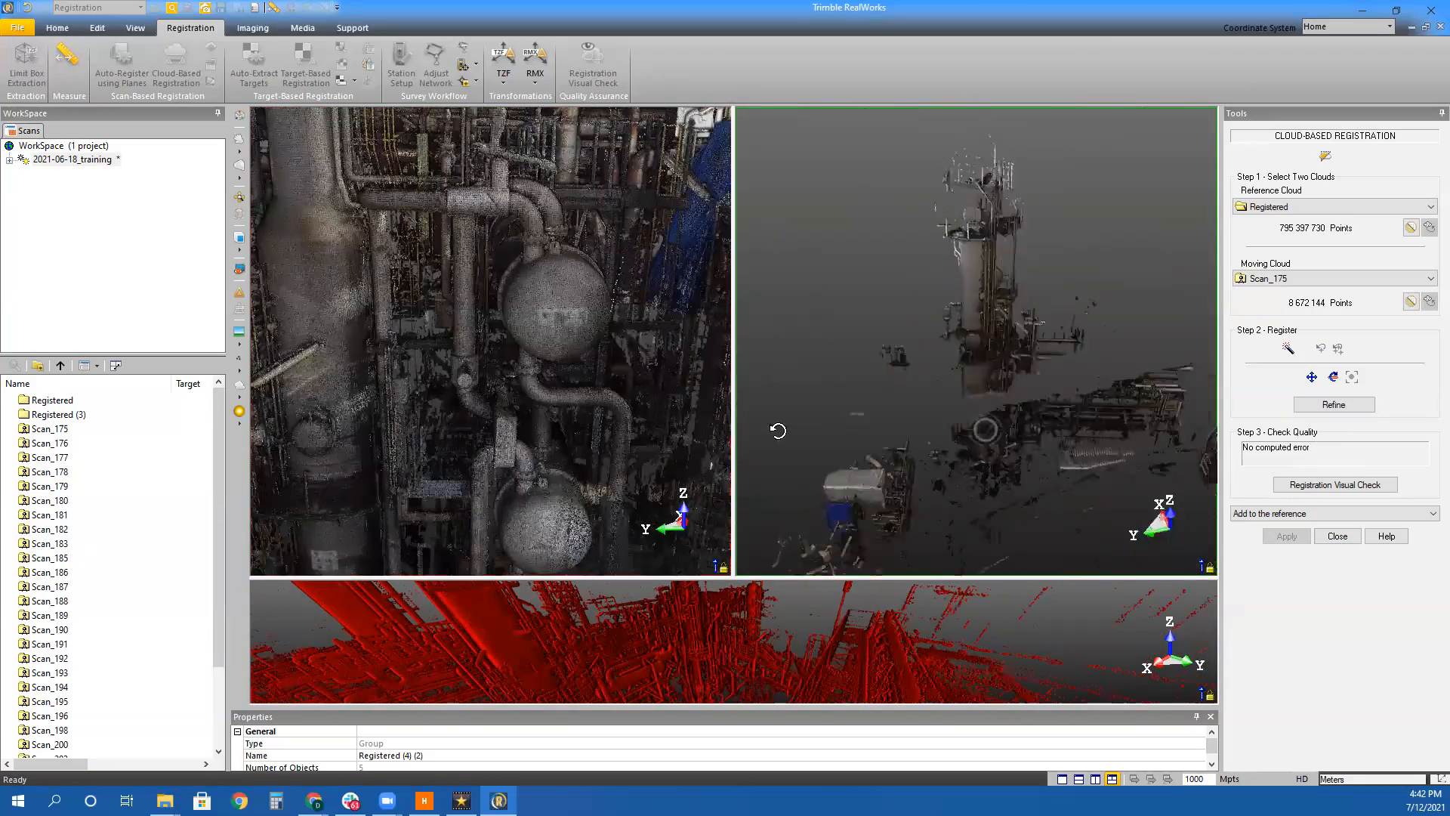
Try to register Scan_175 with point pairs on the tall column, inspect the overlay and remove all the pairs
left_click_drag(777, 430, 1090, 308)
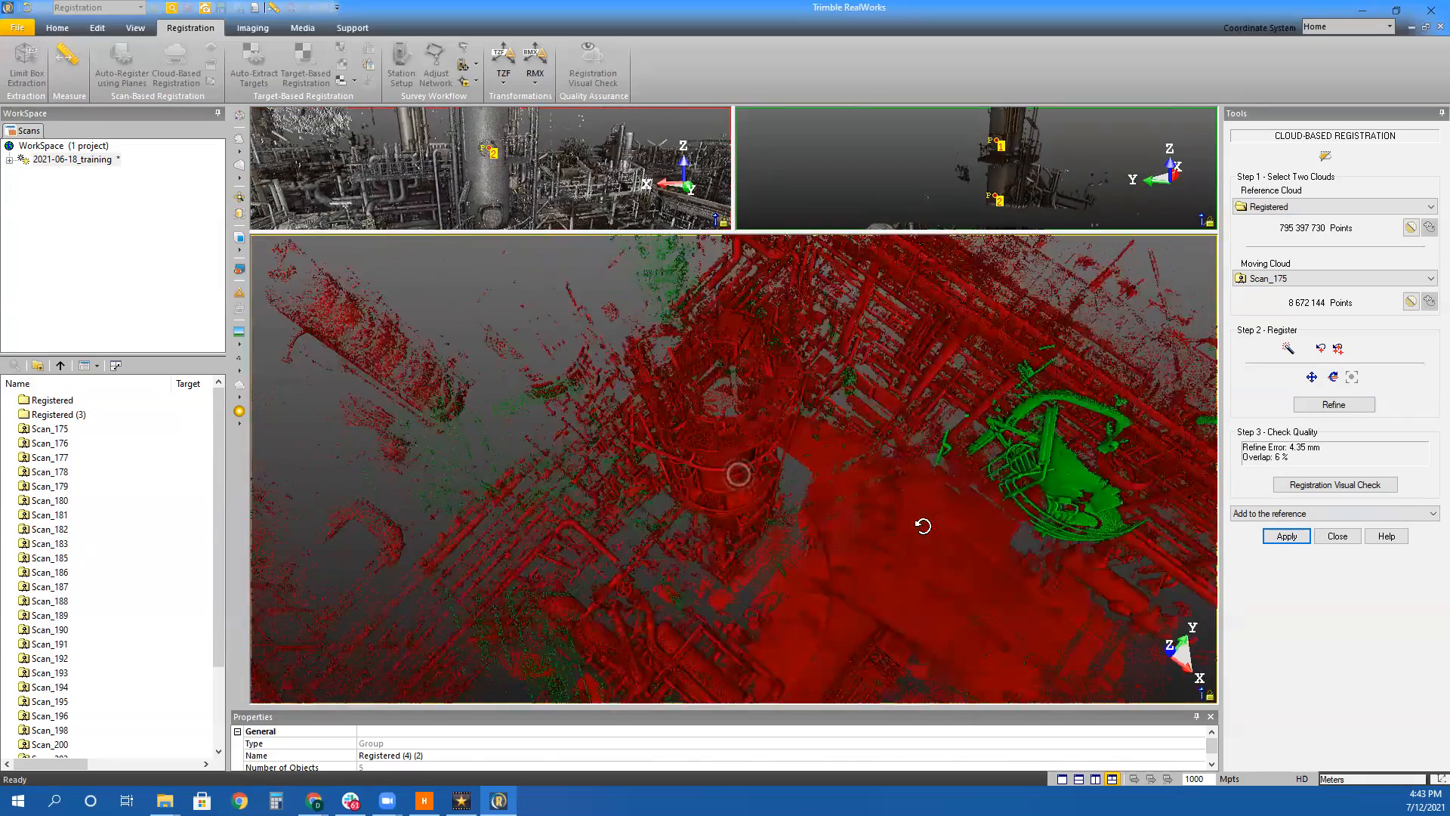
left_click_drag(919, 524, 1073, 469)
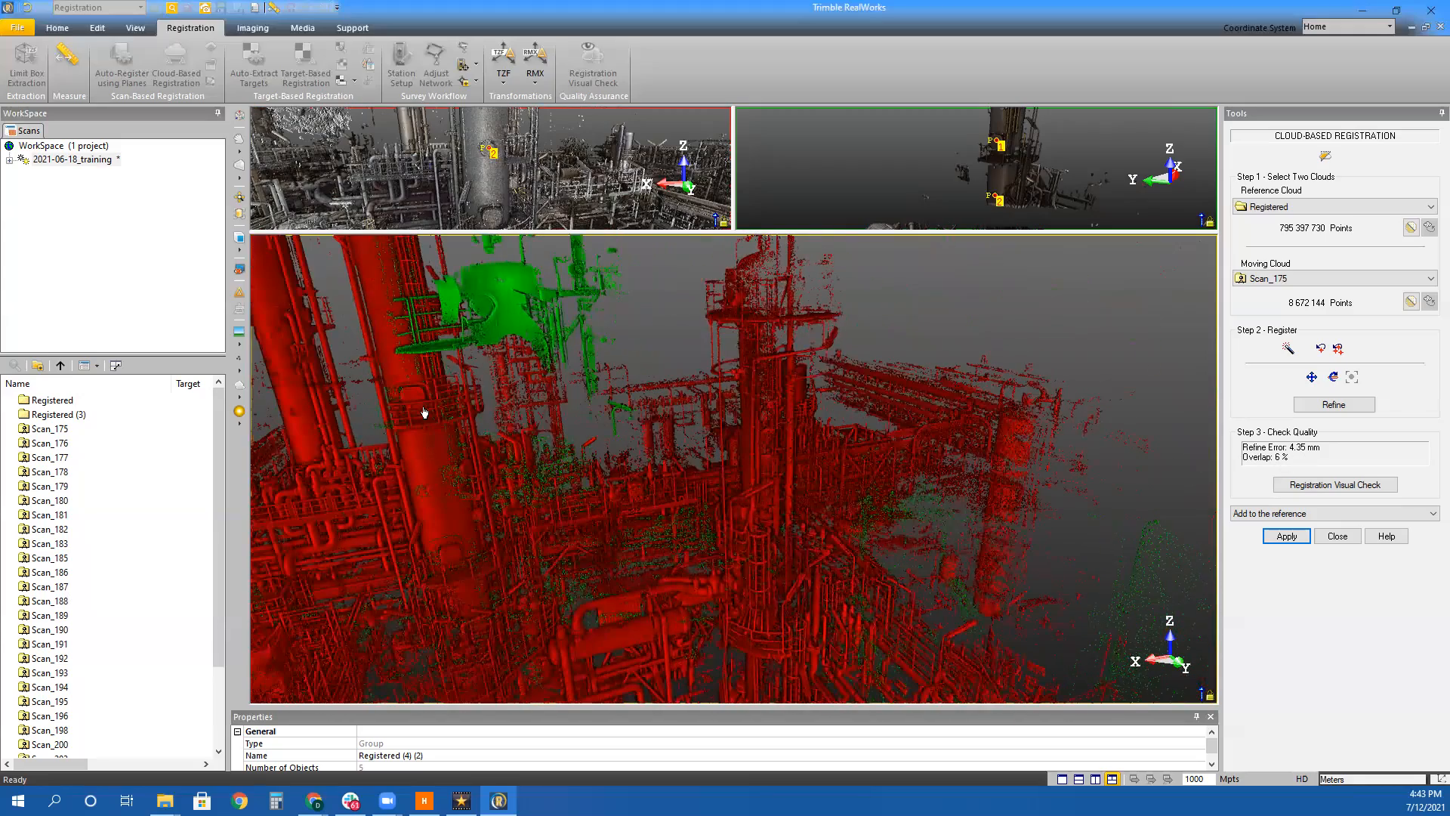
left_click_drag(757, 350, 734, 432)
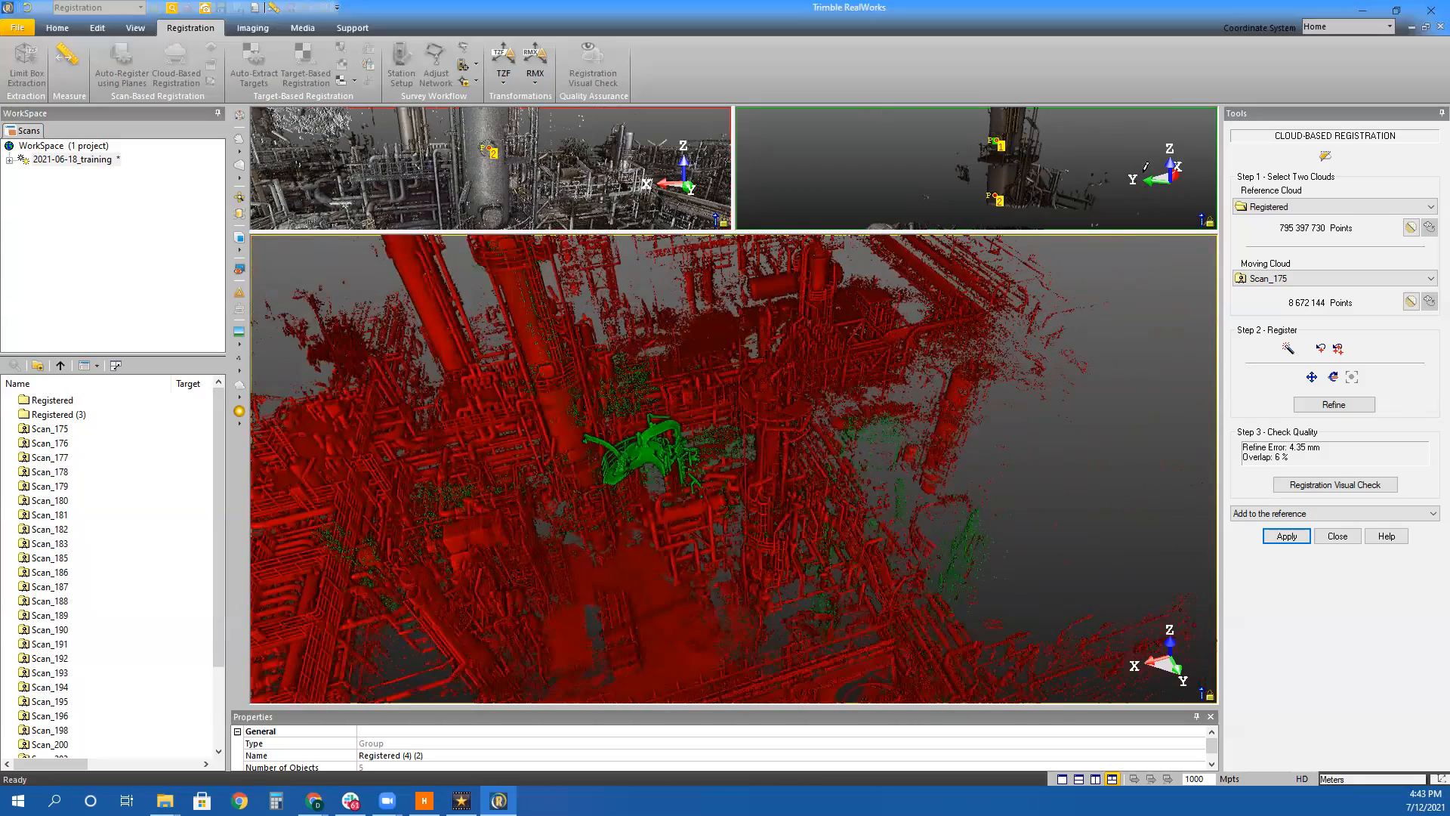
left_click(1339, 350)
Pick matching points on the box and round manway at the column's top vessel in Registered and Scan_175
middle_click_drag(586, 345, 394, 422)
left_click_drag(395, 422, 695, 337)
left_click_drag(1114, 296, 977, 352)
scroll(978, 353, "up", 5)
scroll(893, 416, "down", 3)
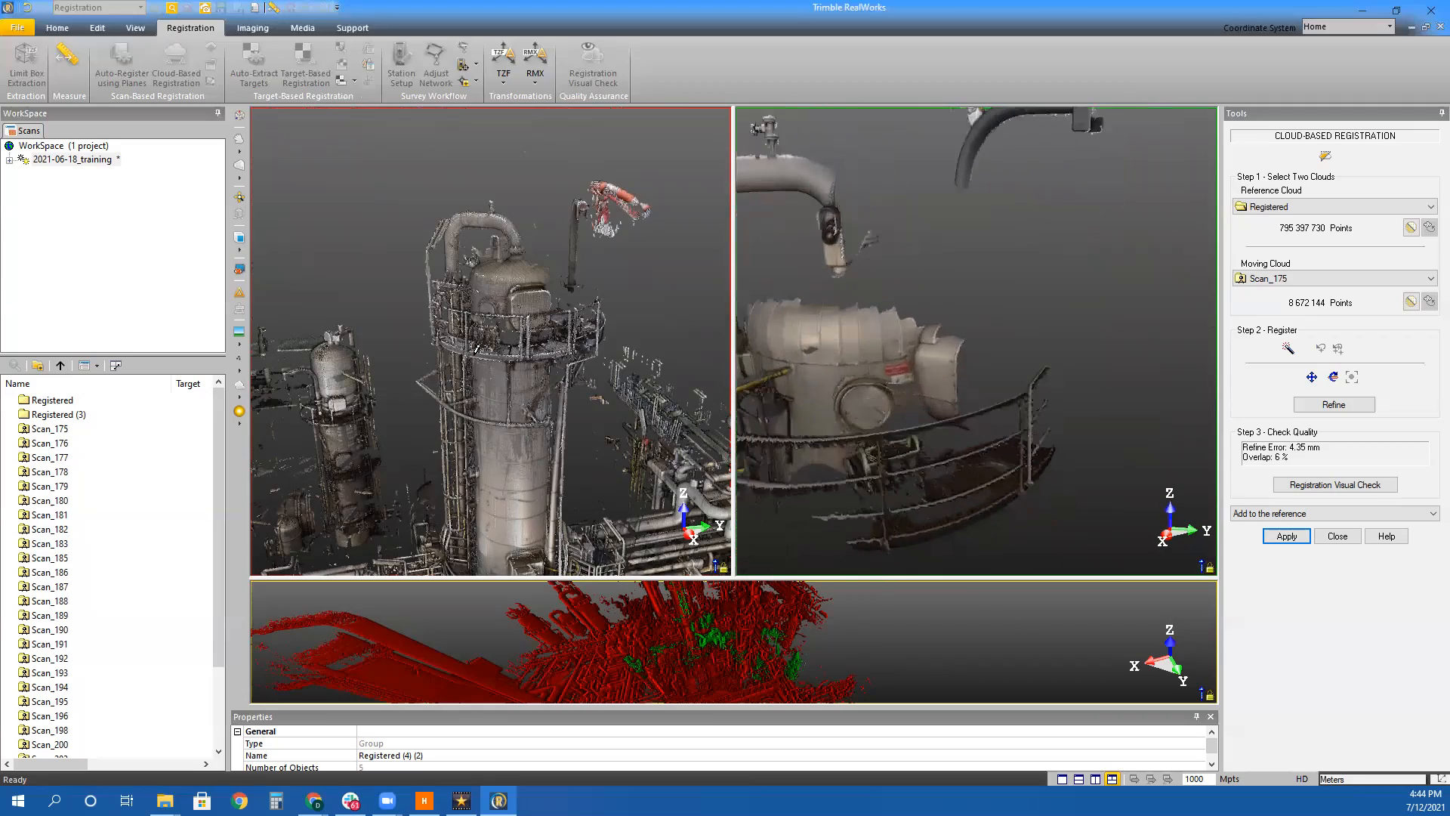
scroll(571, 369, "up", 6)
scroll(571, 369, "up", 4)
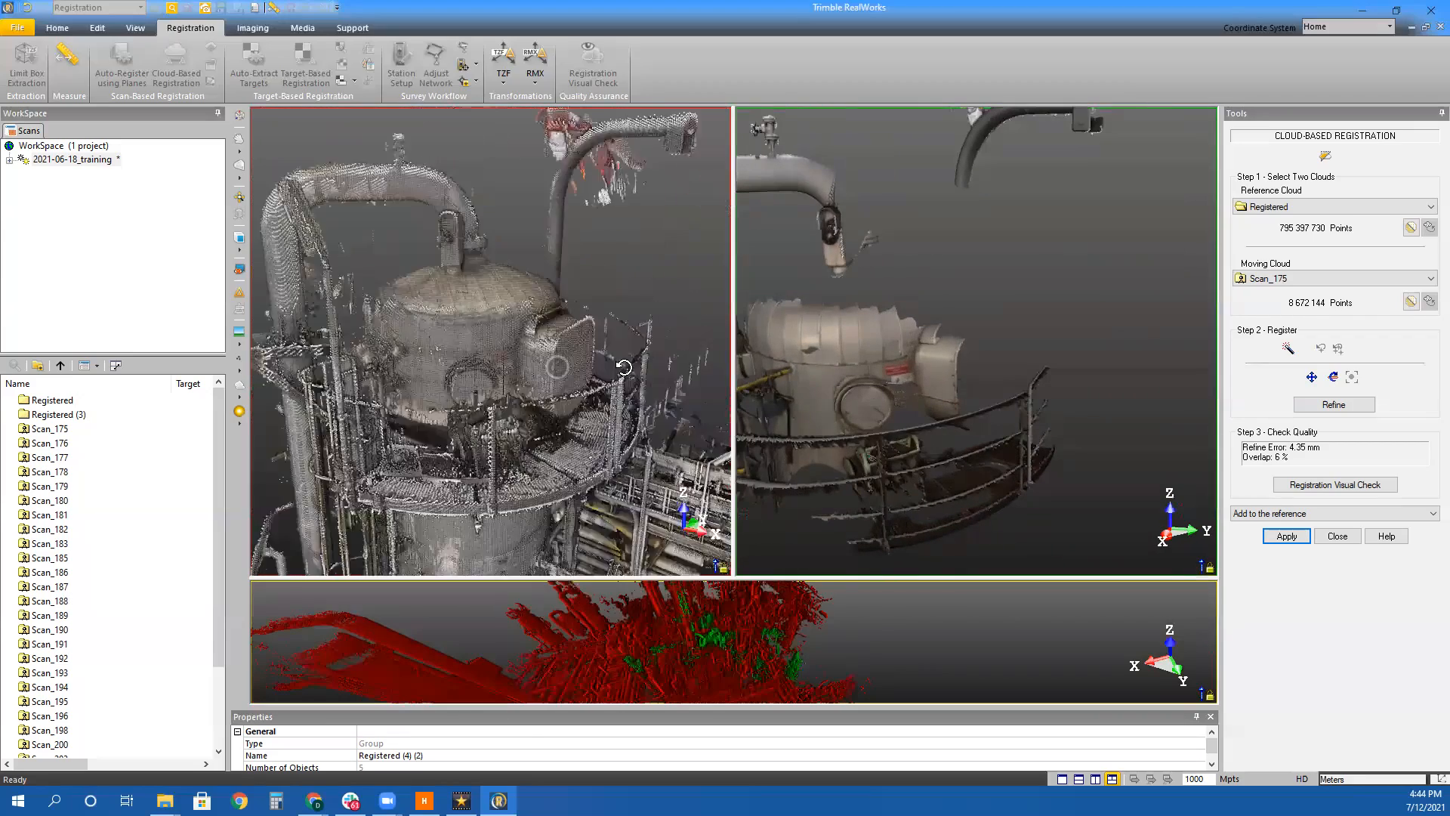
left_click(547, 377)
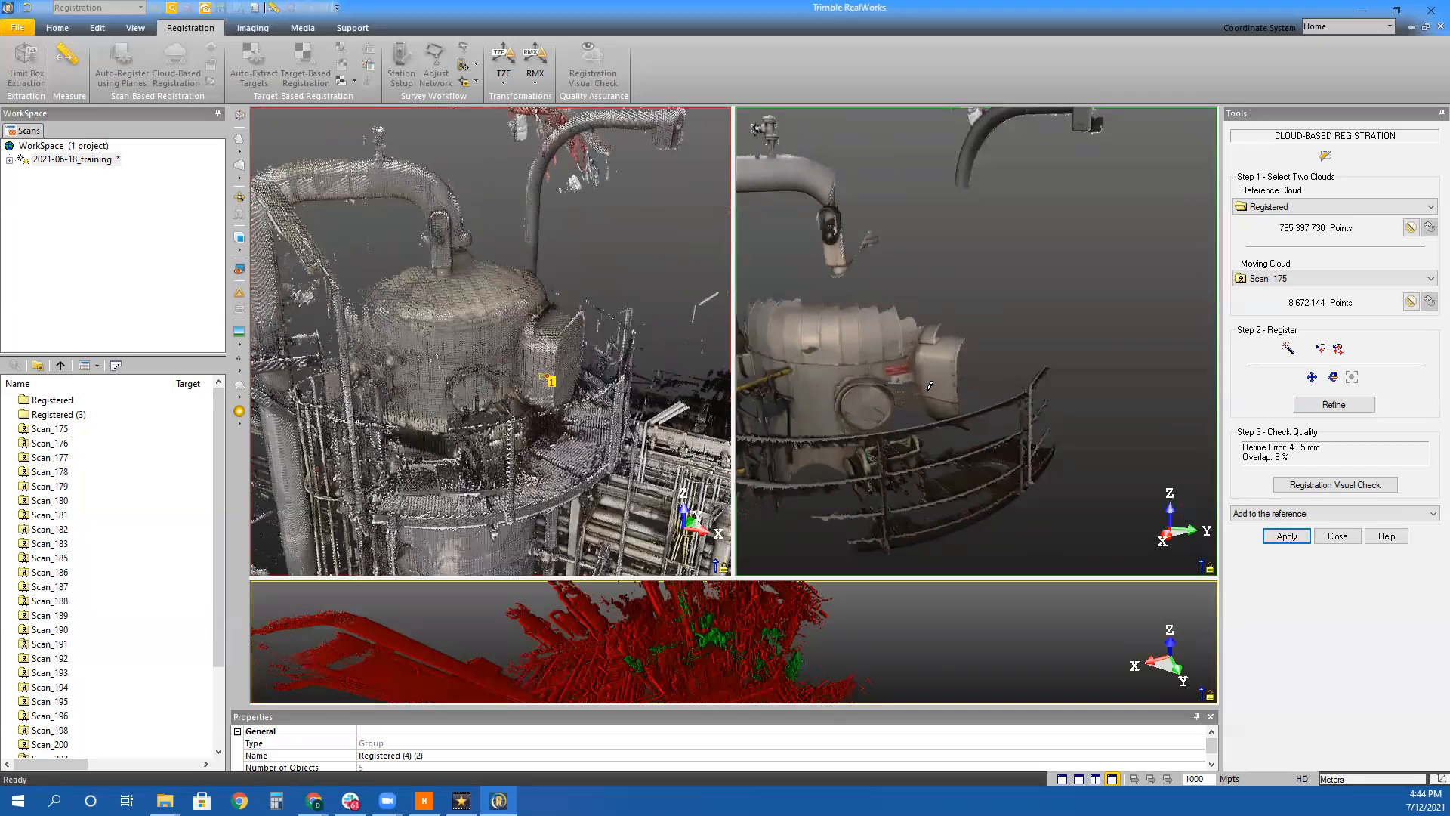
left_click(940, 380)
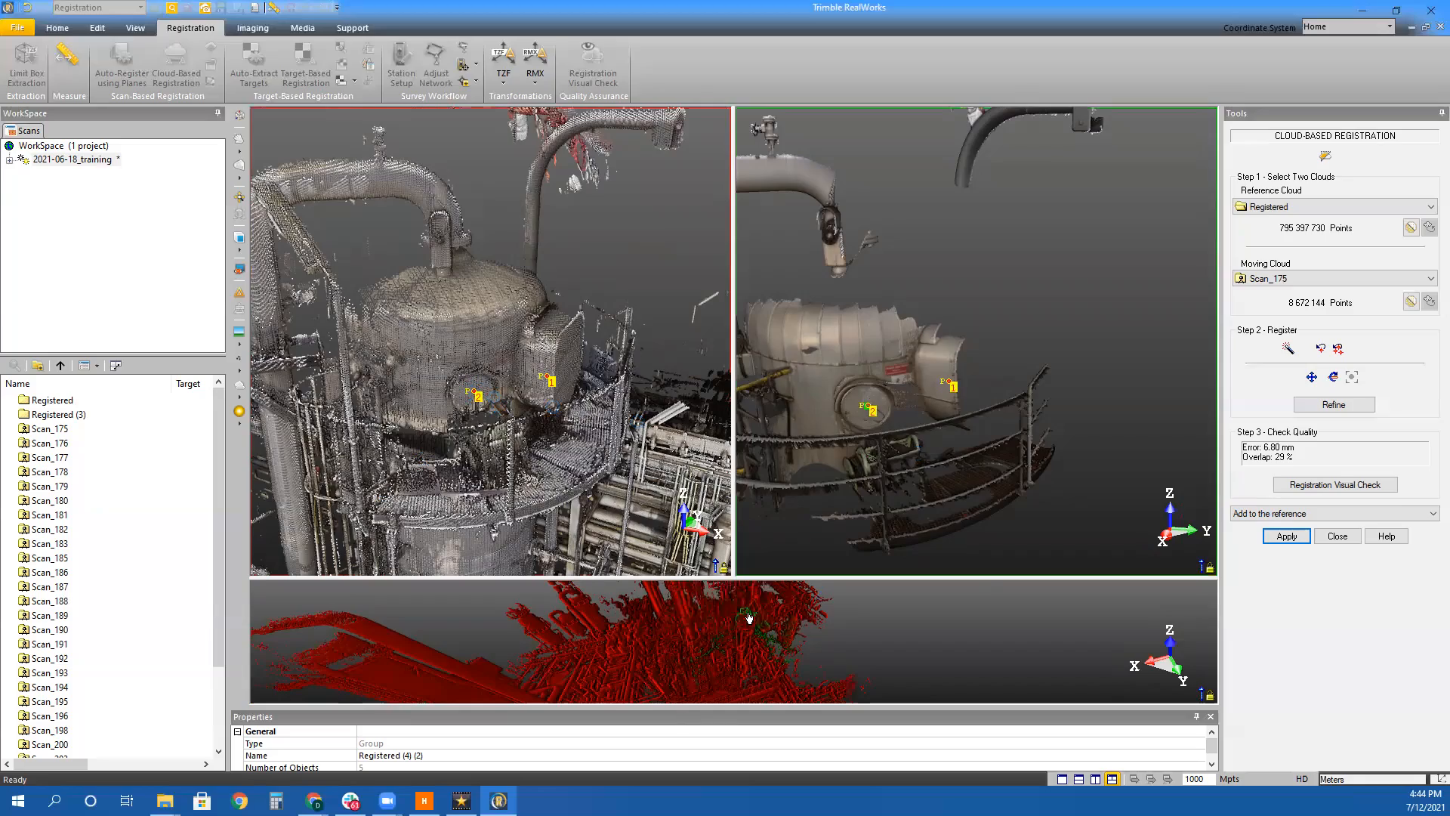
Inspect the Scan_175 overlay around the column's top platform, refine the registration and apply it
left_click(749, 618)
scroll(783, 363, "up", 3)
mouse_move(712, 445)
left_mouse_down()
mouse_move(916, 407)
mouse_move(1007, 411)
mouse_move(728, 435)
left_mouse_up()
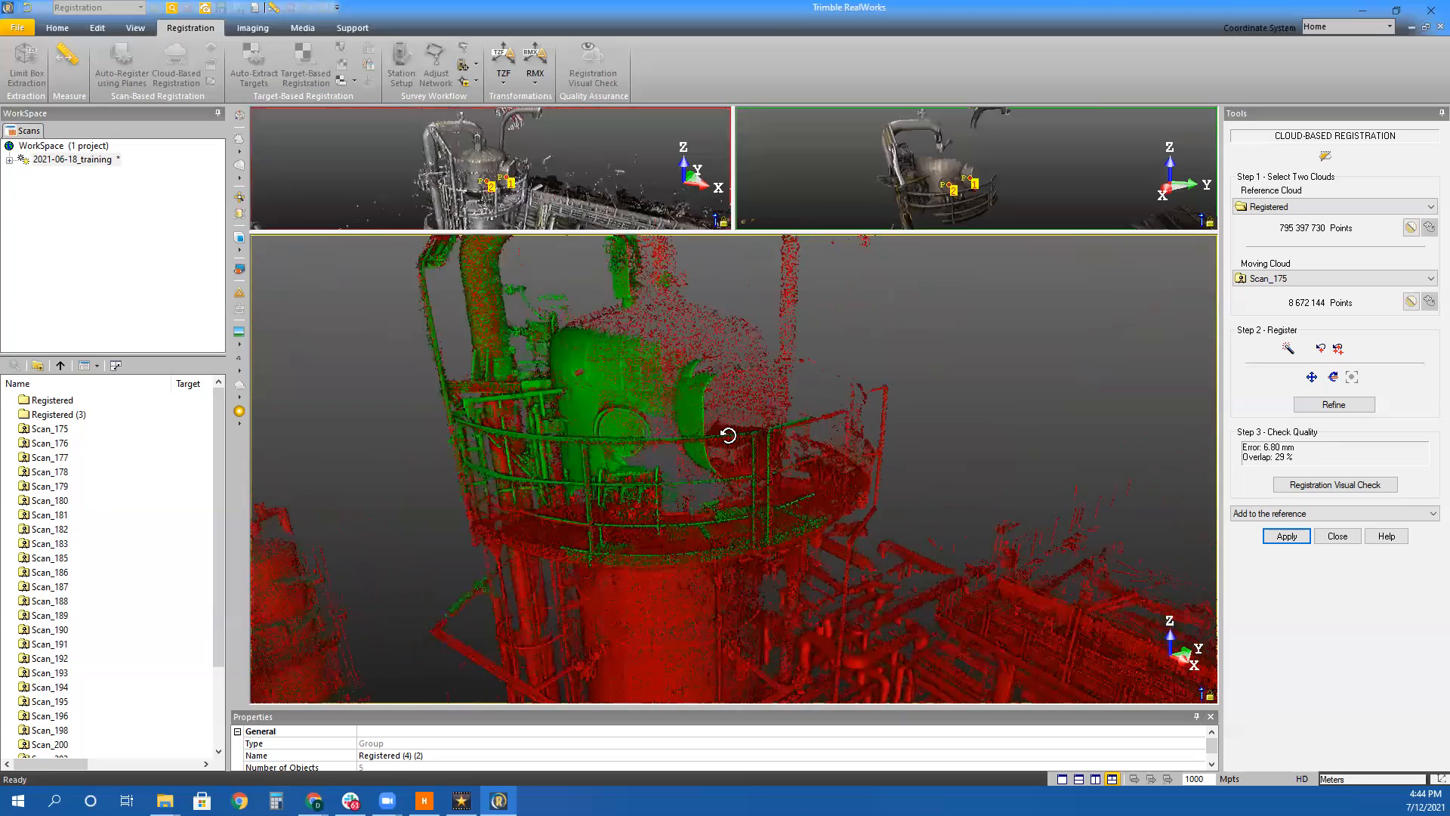
scroll(729, 435, "up", 2)
left_click(1298, 407)
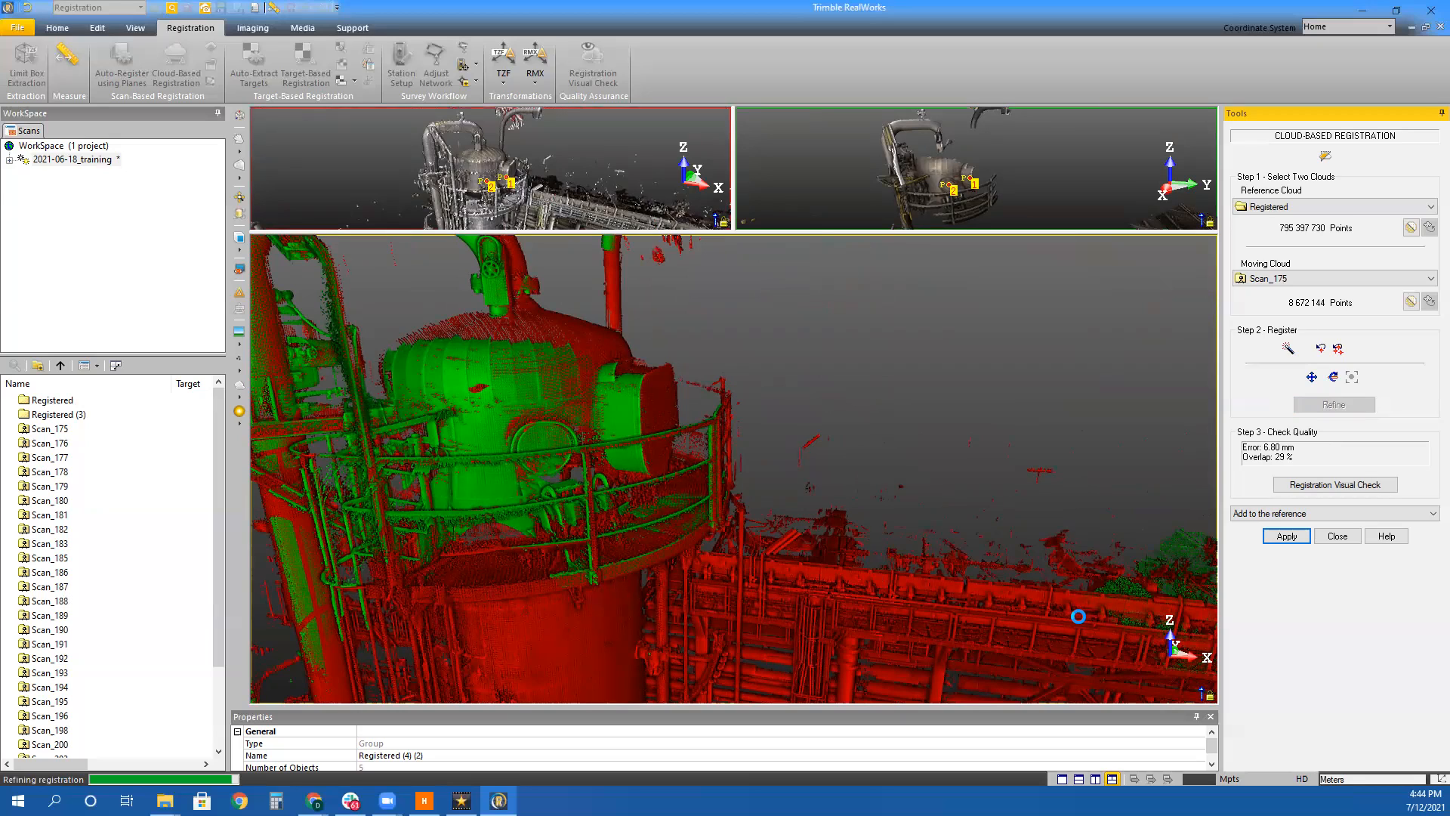
left_click(1289, 538)
Apply the Scan_180 registration and pick a matching point on the pipe elbow in Registered and Scan_181
left_click_drag(517, 459, 622, 528)
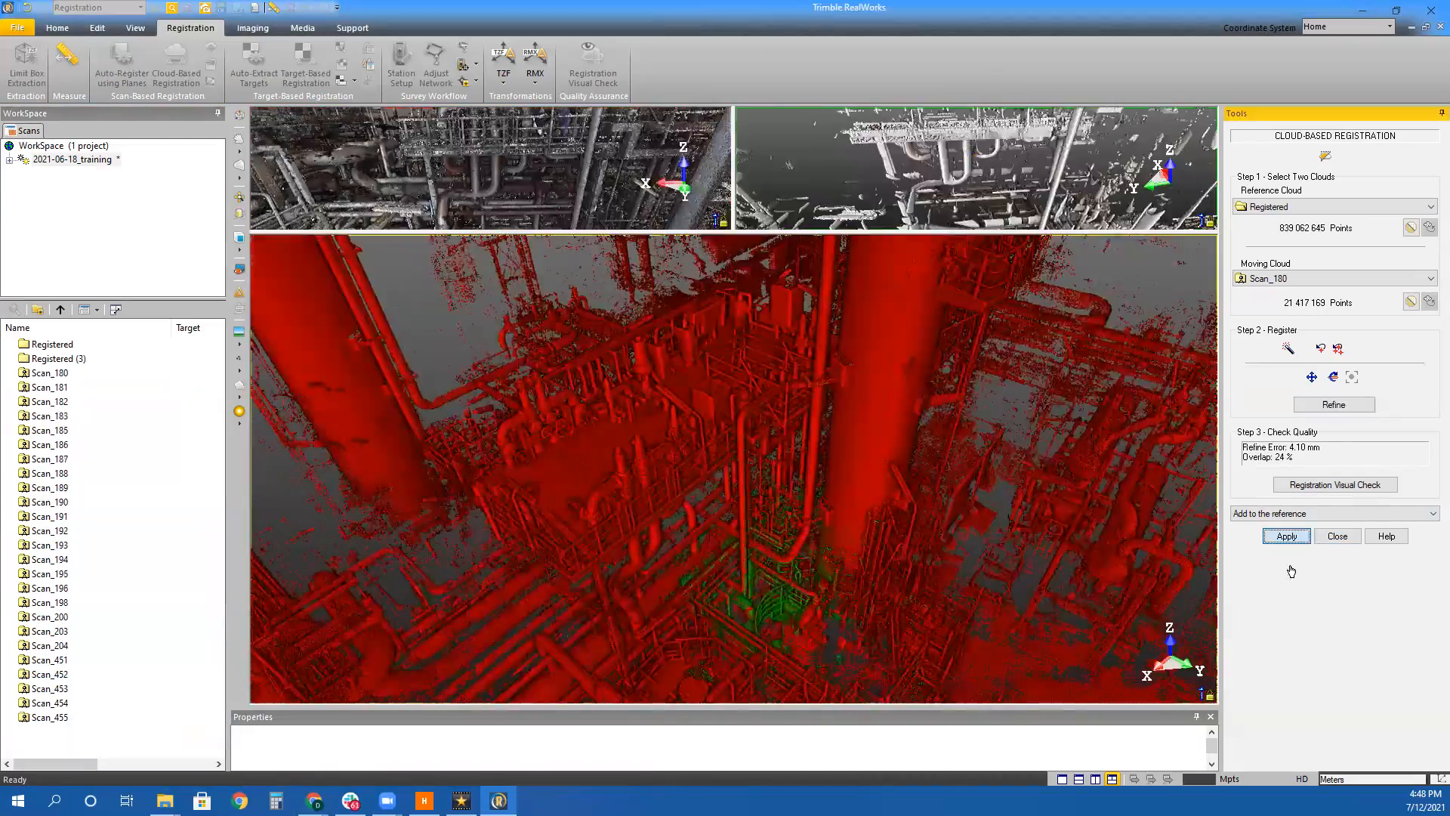
left_click(1286, 536)
left_click(563, 239)
left_click(997, 249)
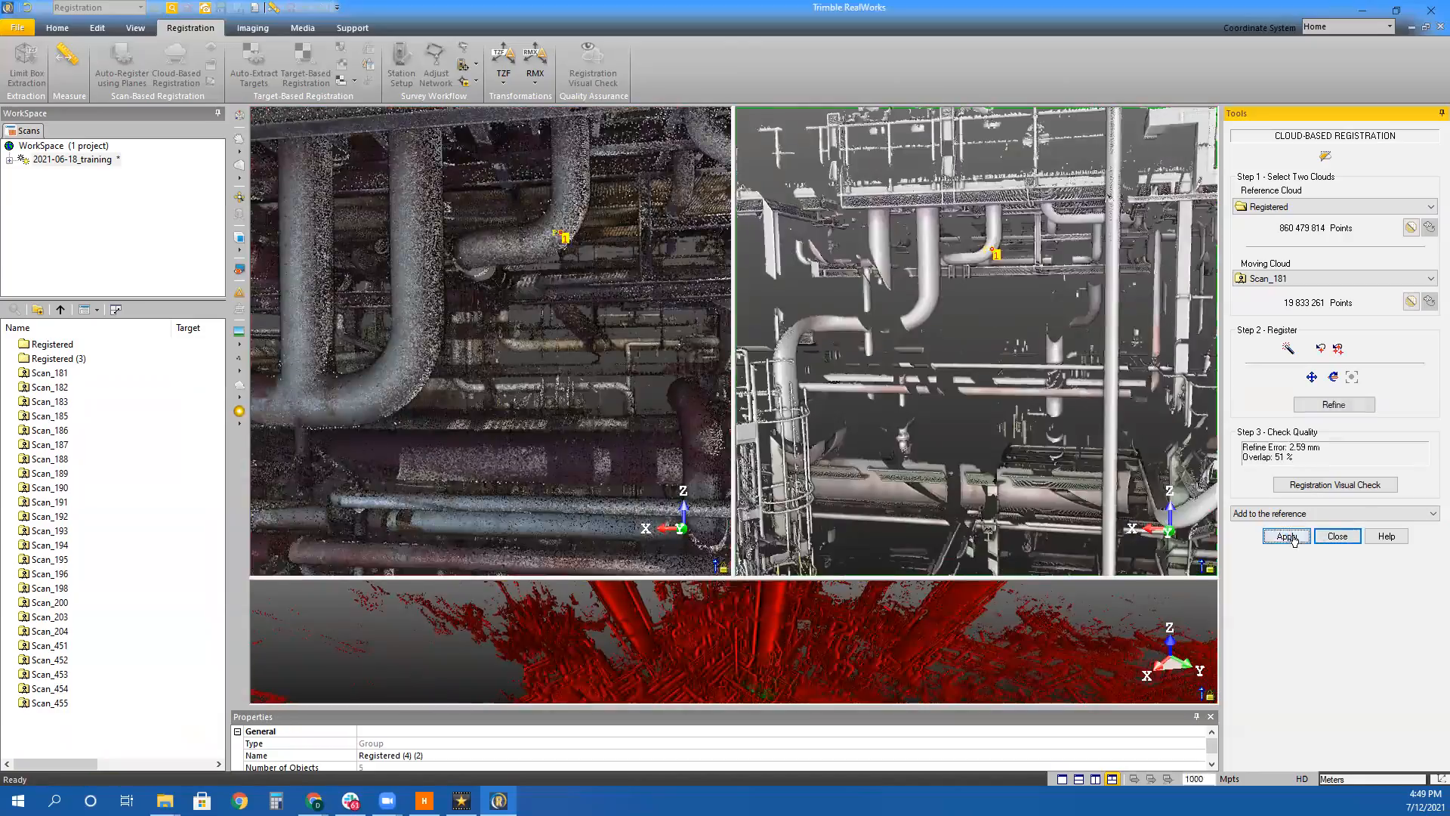
Apply the registrations of Scan_181, Scan_182 and Scan_183 to the Registered group
left_click(1286, 536)
left_click(1284, 532)
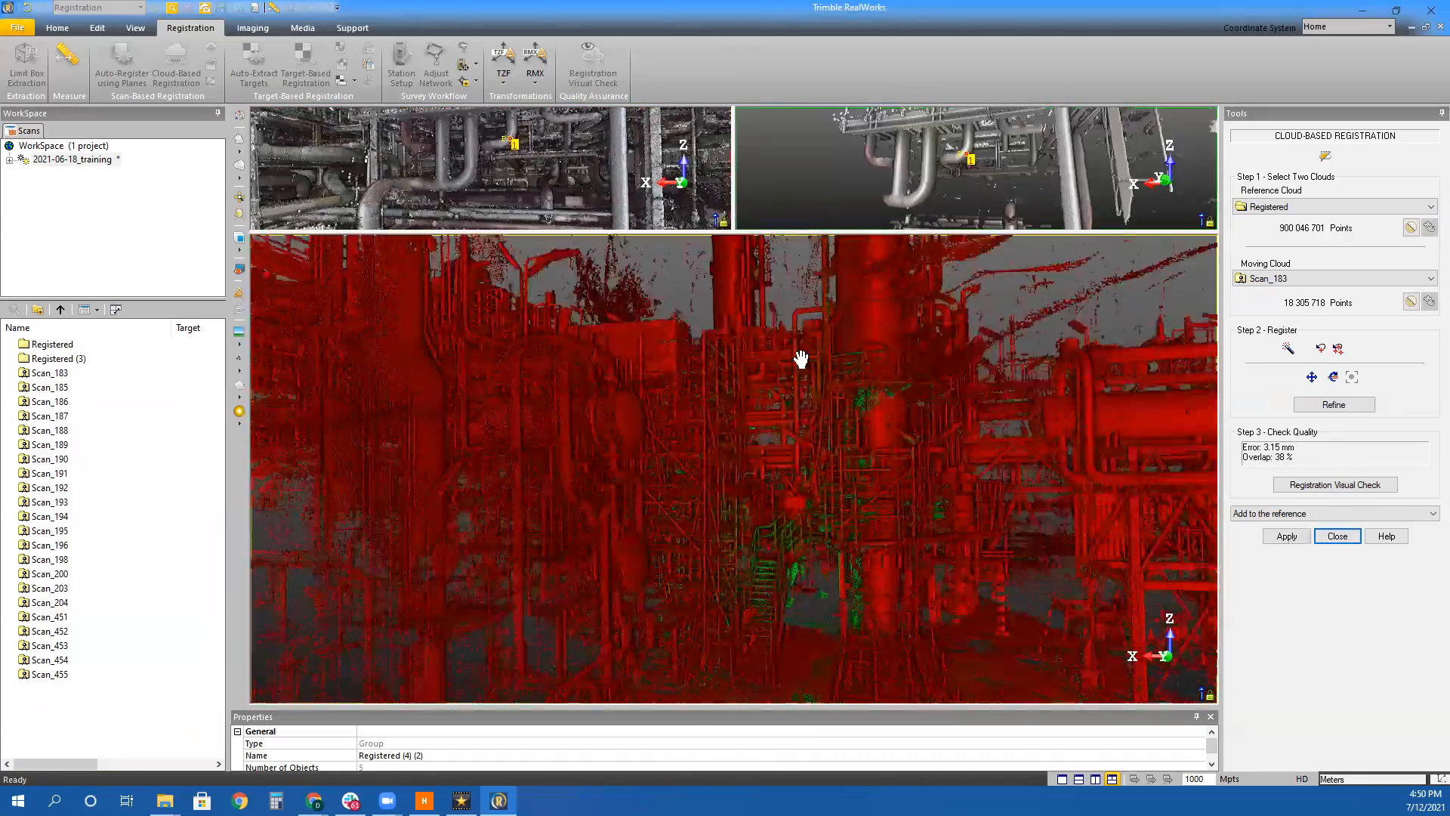
left_click(1286, 535)
Match Scan_185 to Registered and apply it, and do the same for Scan_186 using the horizontal vessel
left_click(568, 230)
left_click(922, 270)
left_click(1287, 535)
left_click(988, 270)
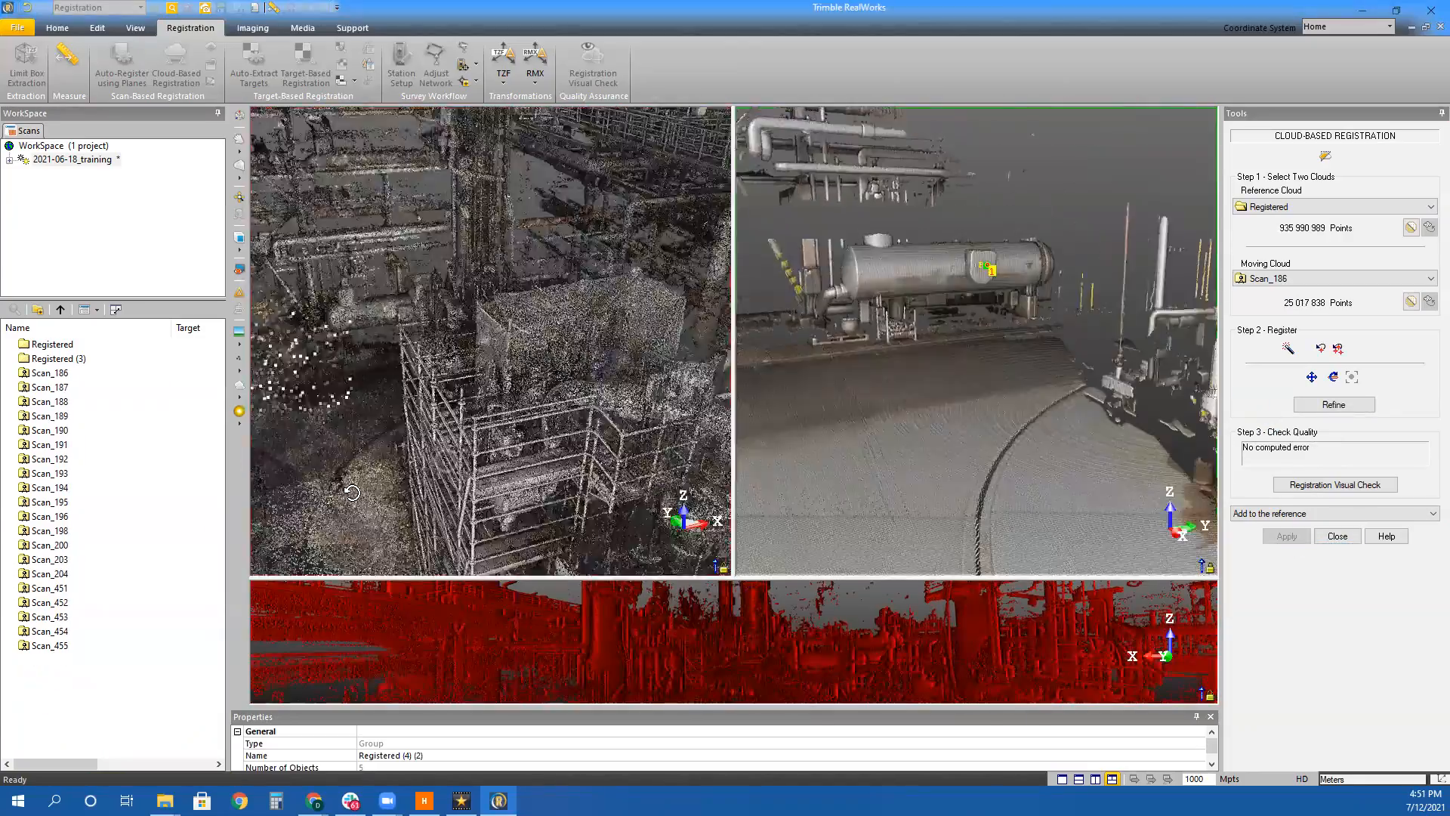
left_click(1288, 536)
Match Scan_187 to Registered at the top corner of the corrugated metal enclosure, check the overlay and apply the registration
left_click(541, 284)
left_click(863, 337)
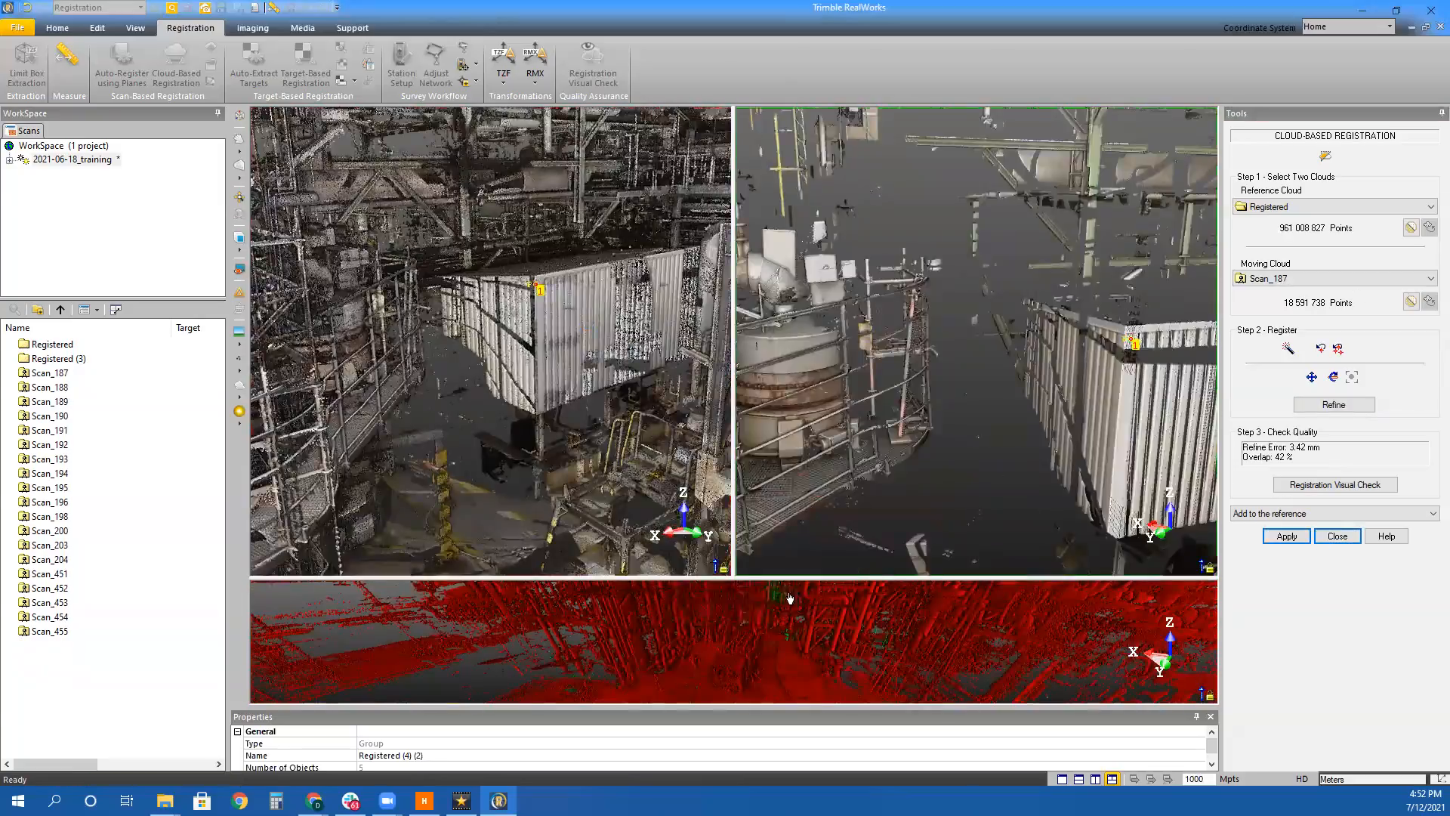
left_click_drag(790, 578, 790, 231)
left_click(1287, 536)
Pick a matching point in Registered and Scan_188, refine the registration and apply it
left_click(836, 245)
left_click(528, 318)
left_click(1334, 404)
left_click(1288, 536)
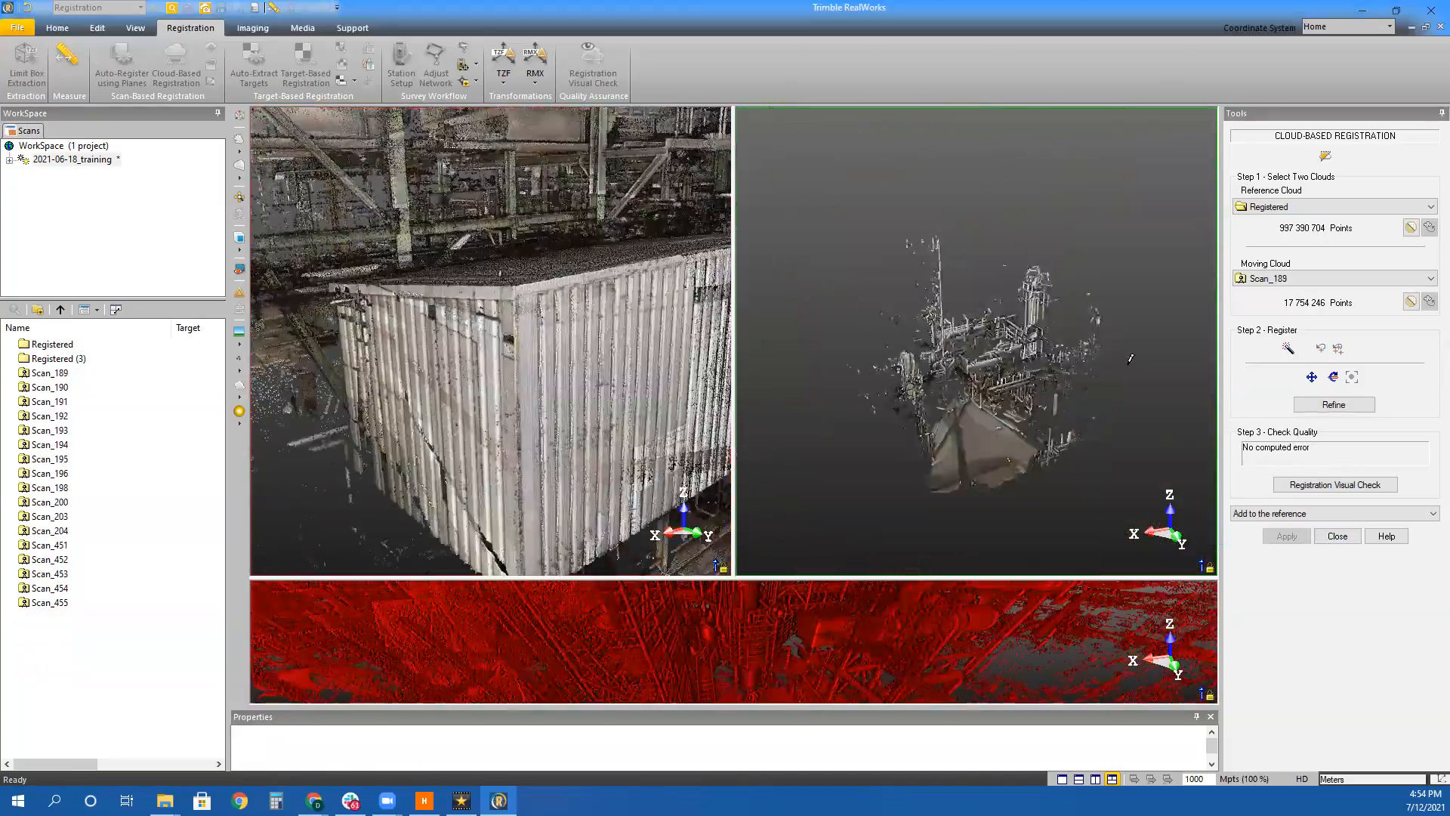
Match Scan_189 to Registered on the corrugated enclosure, check the overlay, refine the registration and apply it
left_click(1107, 329)
left_click(524, 325)
left_click_drag(791, 578, 790, 231)
left_click(1335, 404)
left_click(1287, 536)
Try to match Scan_190 to Registered at the small disc on the bolted round cover of the grating platform
scroll(490, 340, "up", 5)
scroll(975, 349, "up", 5)
left_click(975, 349)
left_click(463, 426)
scroll(978, 448, "down", 3)
scroll(512, 424, "up", 3)
left_click(493, 395)
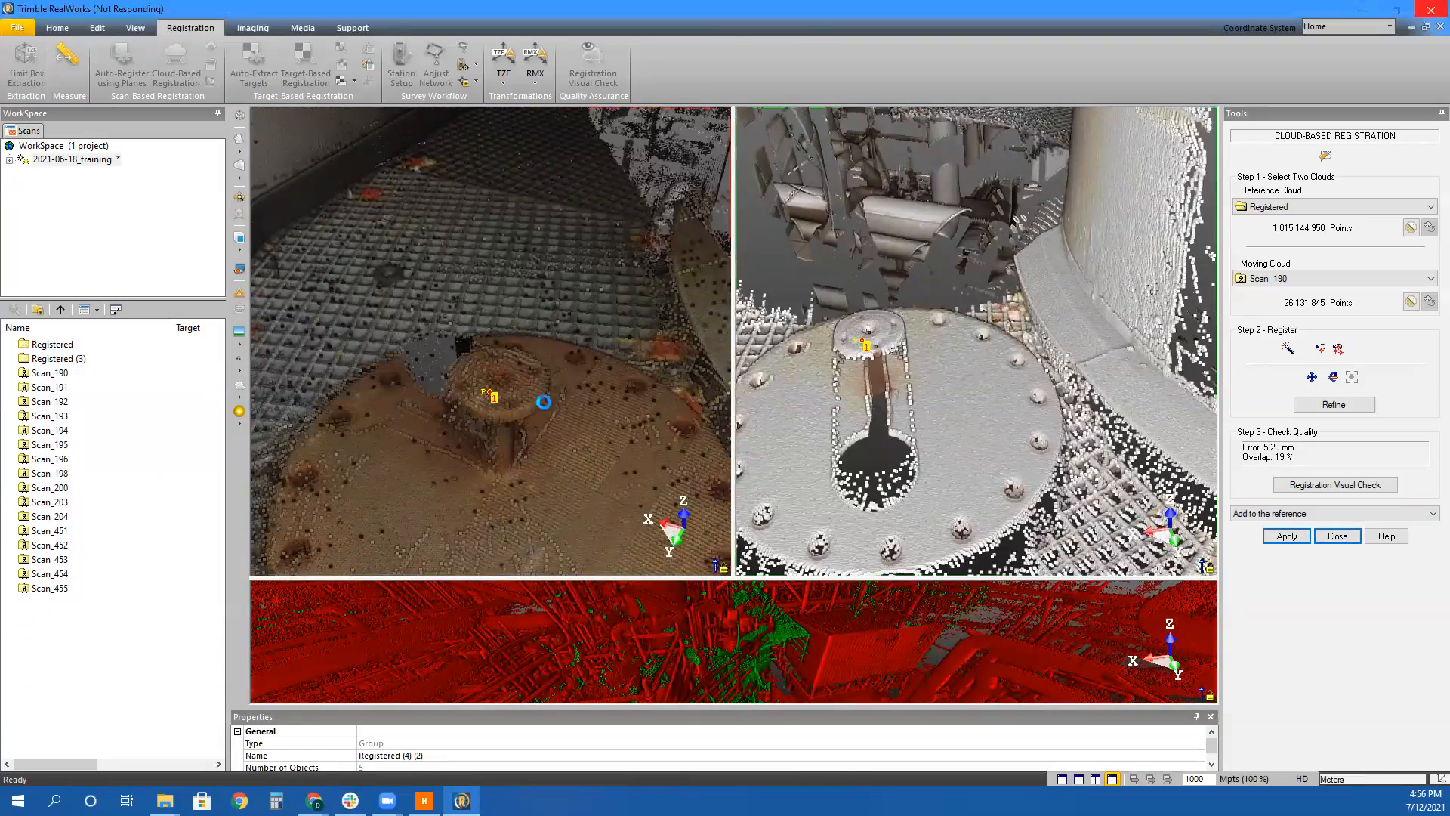
Try another point pair between Registered and Scan_190 around the grating platform and remove the pairs
left_click_drag(579, 399, 512, 420)
left_click(600, 278)
left_click_drag(975, 349, 925, 349)
left_click(924, 262)
left_click_drag(512, 419, 557, 424)
left_click_drag(557, 317, 557, 423)
left_click_drag(974, 302, 1163, 363)
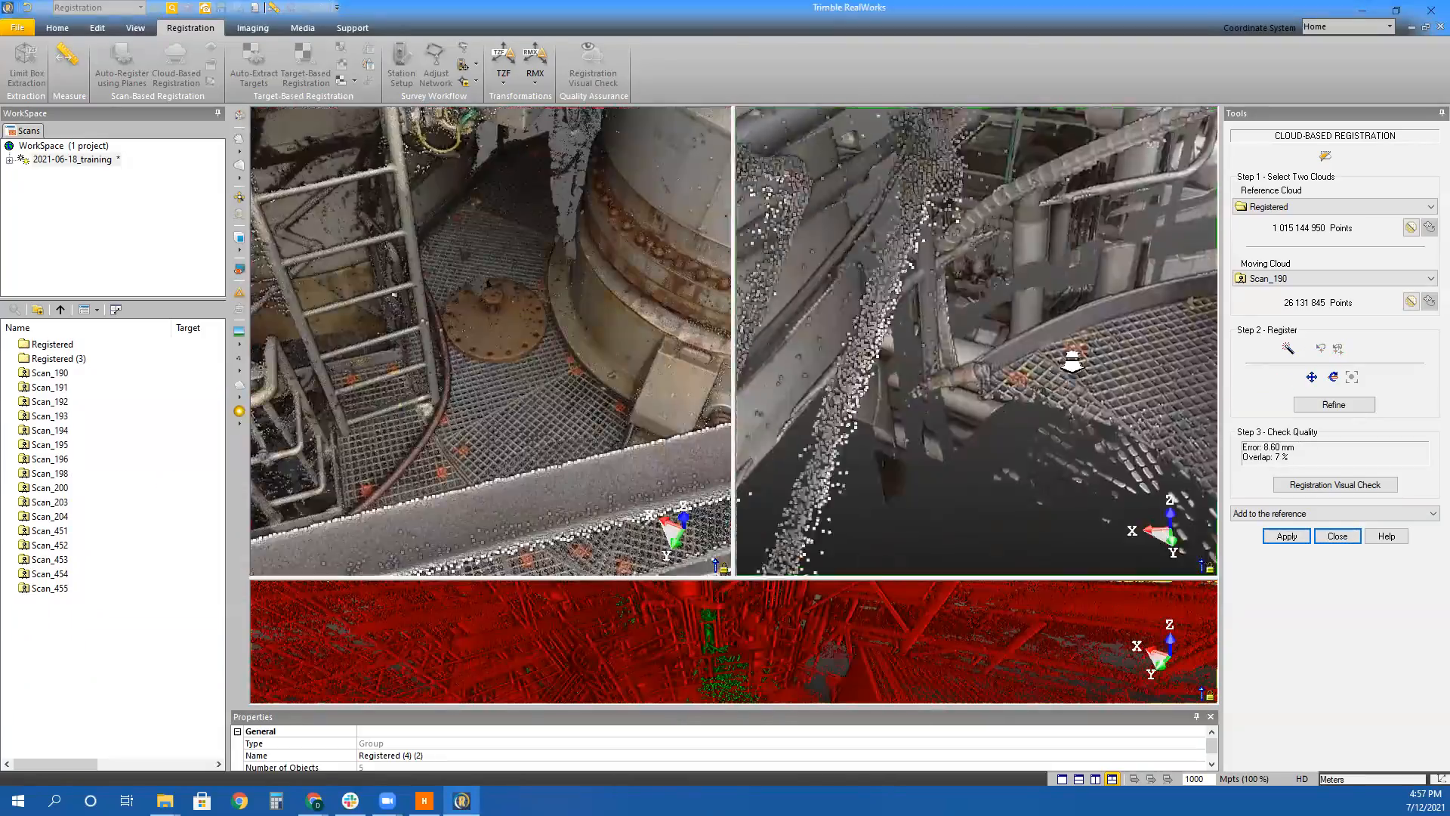
Try further point pairs for Scan_190 around the grating and its kick plate, and remove them all
scroll(1038, 414, "up", 5)
scroll(450, 317, "up", 5)
left_click(448, 315)
left_click(1039, 414)
scroll(1010, 467, "down", 3)
left_click_drag(491, 340, 557, 408)
left_click(1036, 472)
left_click(700, 445)
mouse_move(717, 578)
left_mouse_down()
mouse_move(718, 237)
mouse_move(696, 578)
left_mouse_up()
left_click(572, 410)
scroll(1180, 426, "up", 3)
left_click(1181, 427)
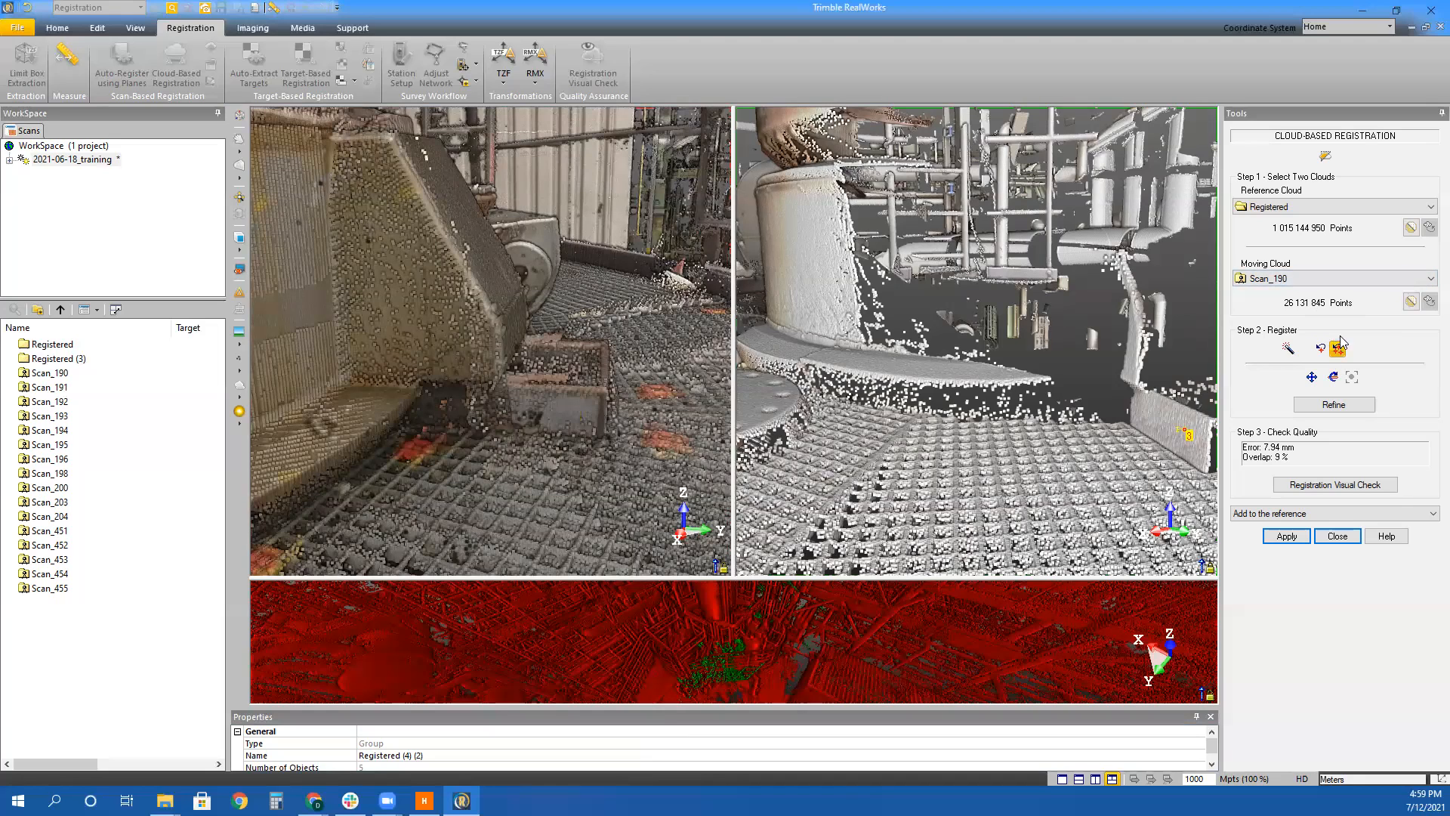
Set the reference cloud to Scan_191 and bring its railed round platform into close view
left_click(1318, 206)
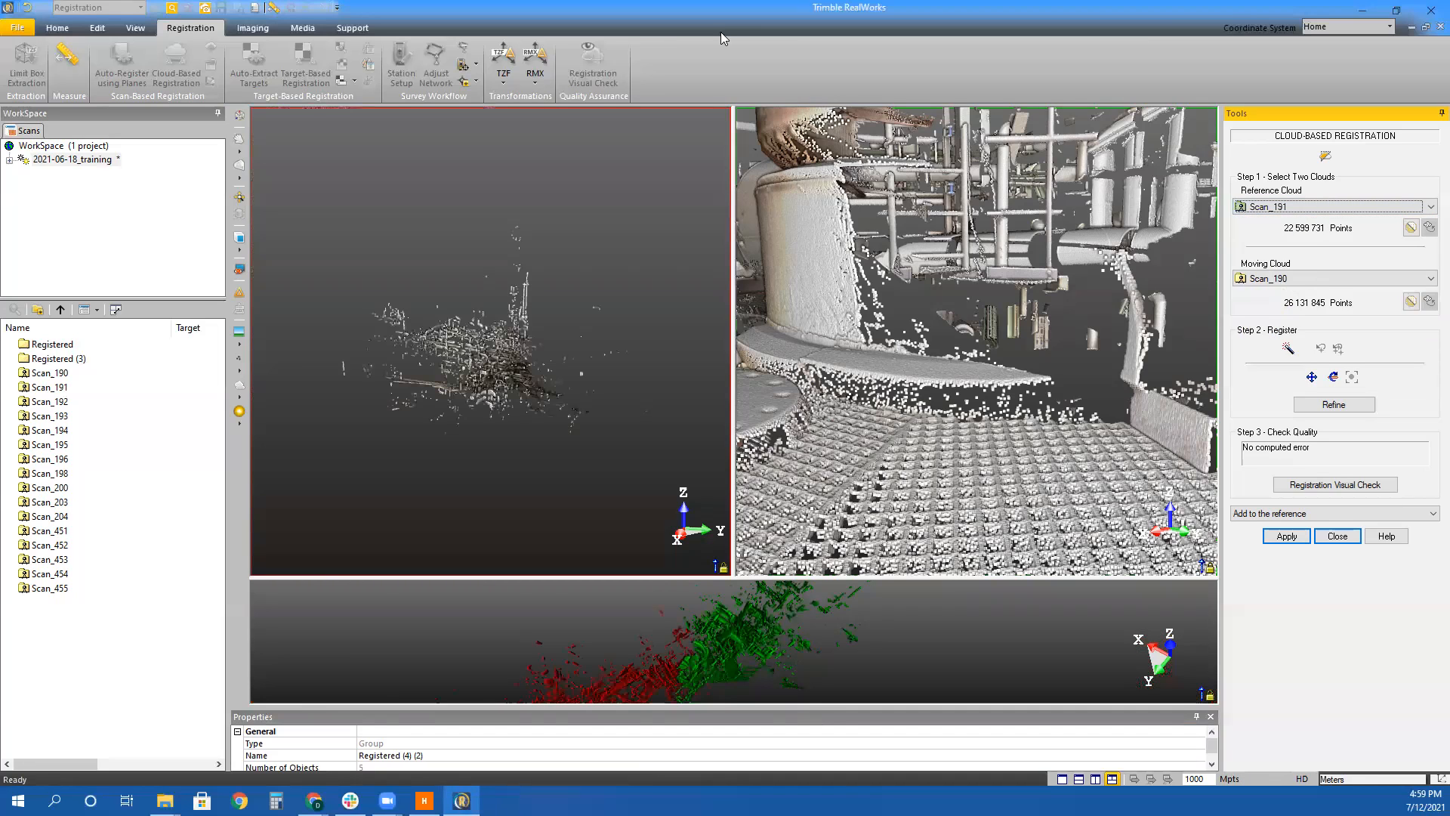
scroll(485, 392, "up", 8)
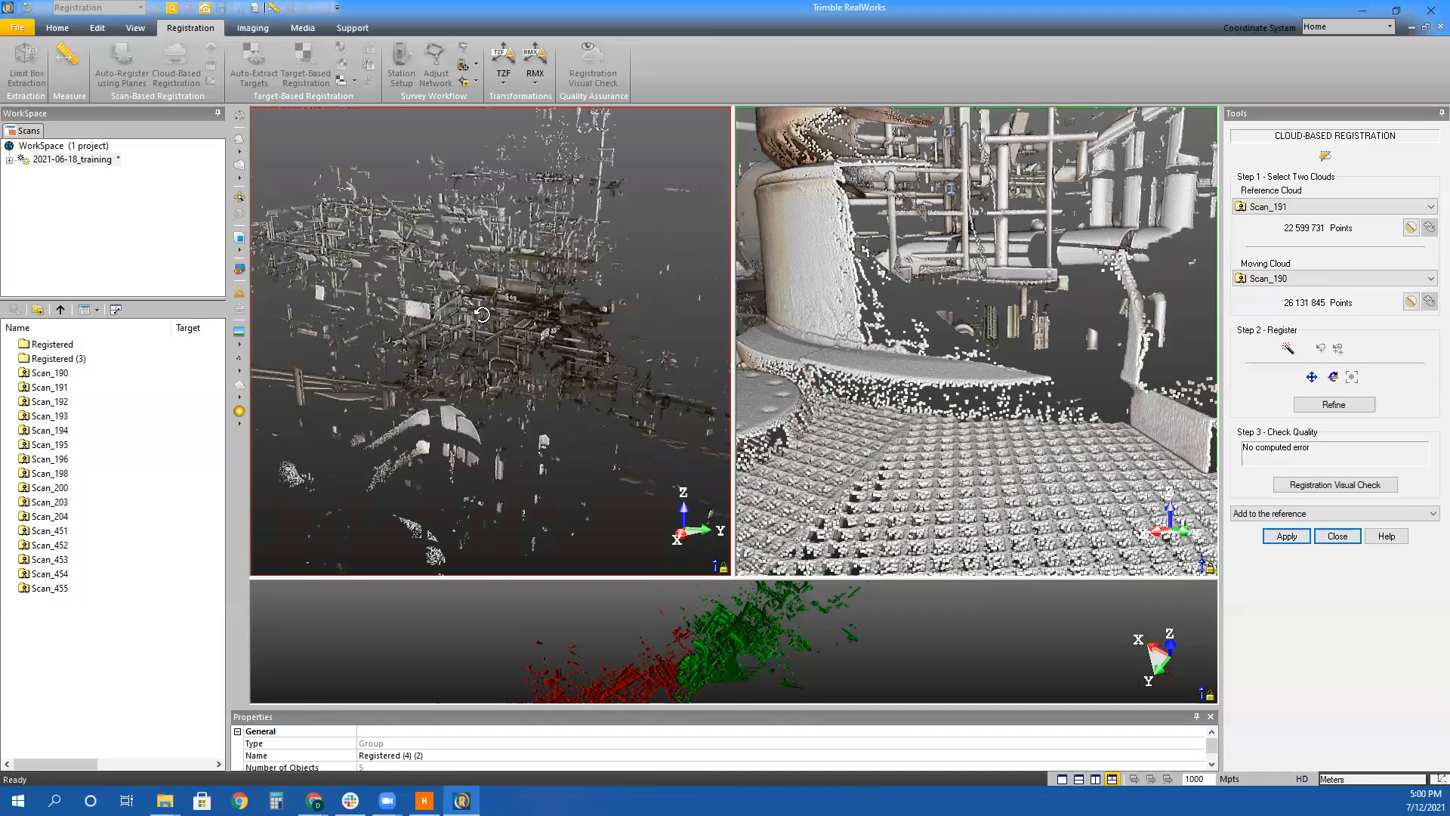
left_click_drag(483, 315, 528, 330)
scroll(423, 355, "up", 6)
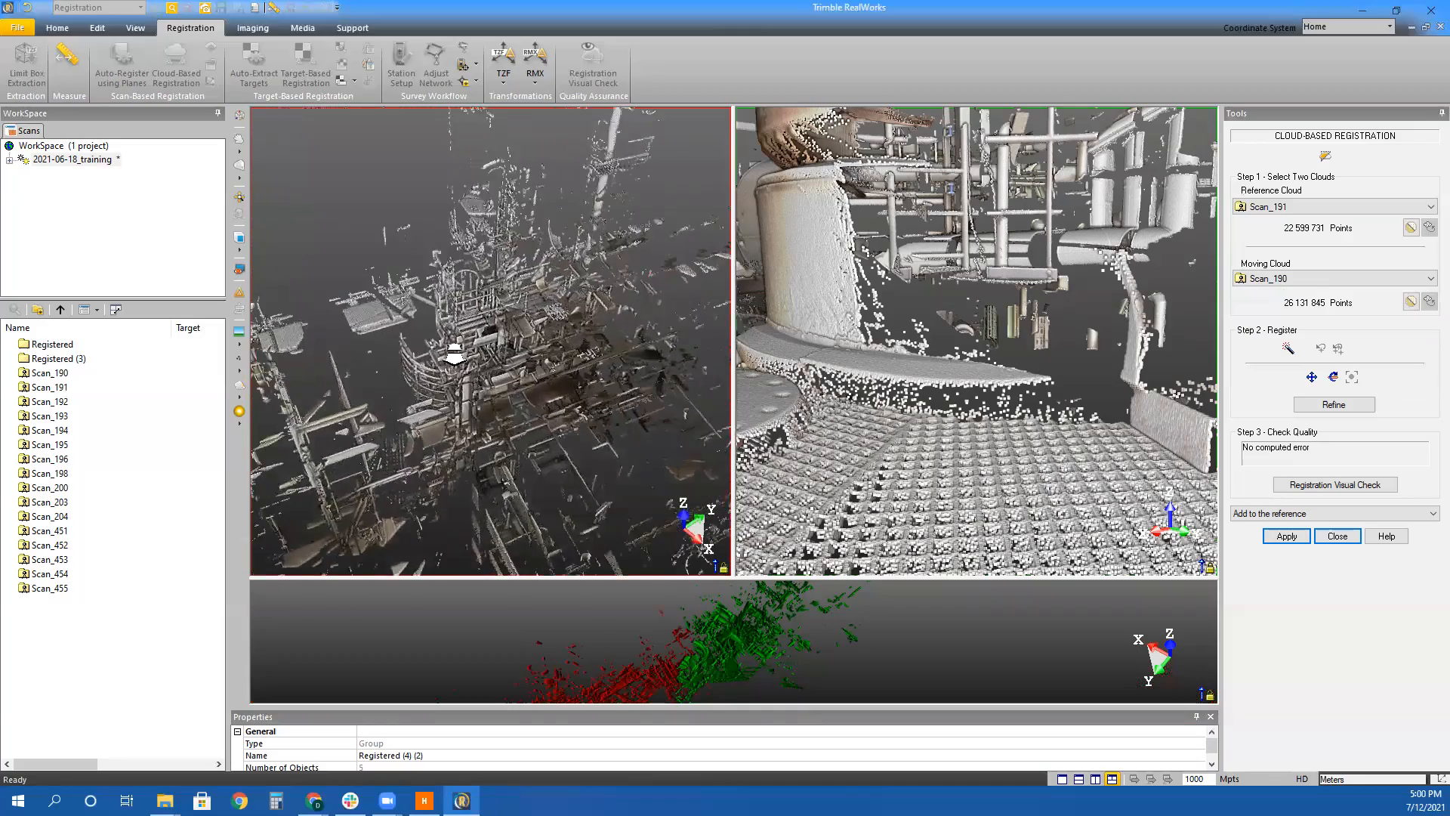
left_click_drag(423, 355, 370, 338)
scroll(369, 337, "up", 6)
scroll(566, 414, "up", 3)
Pick a matching point on the orange paint mark at the grating's edge in Scan_191 and Scan_190
left_click_drag(695, 399, 398, 333)
middle_click_drag(398, 333, 510, 446)
left_click_drag(510, 446, 479, 453)
left_click_drag(781, 347, 973, 413)
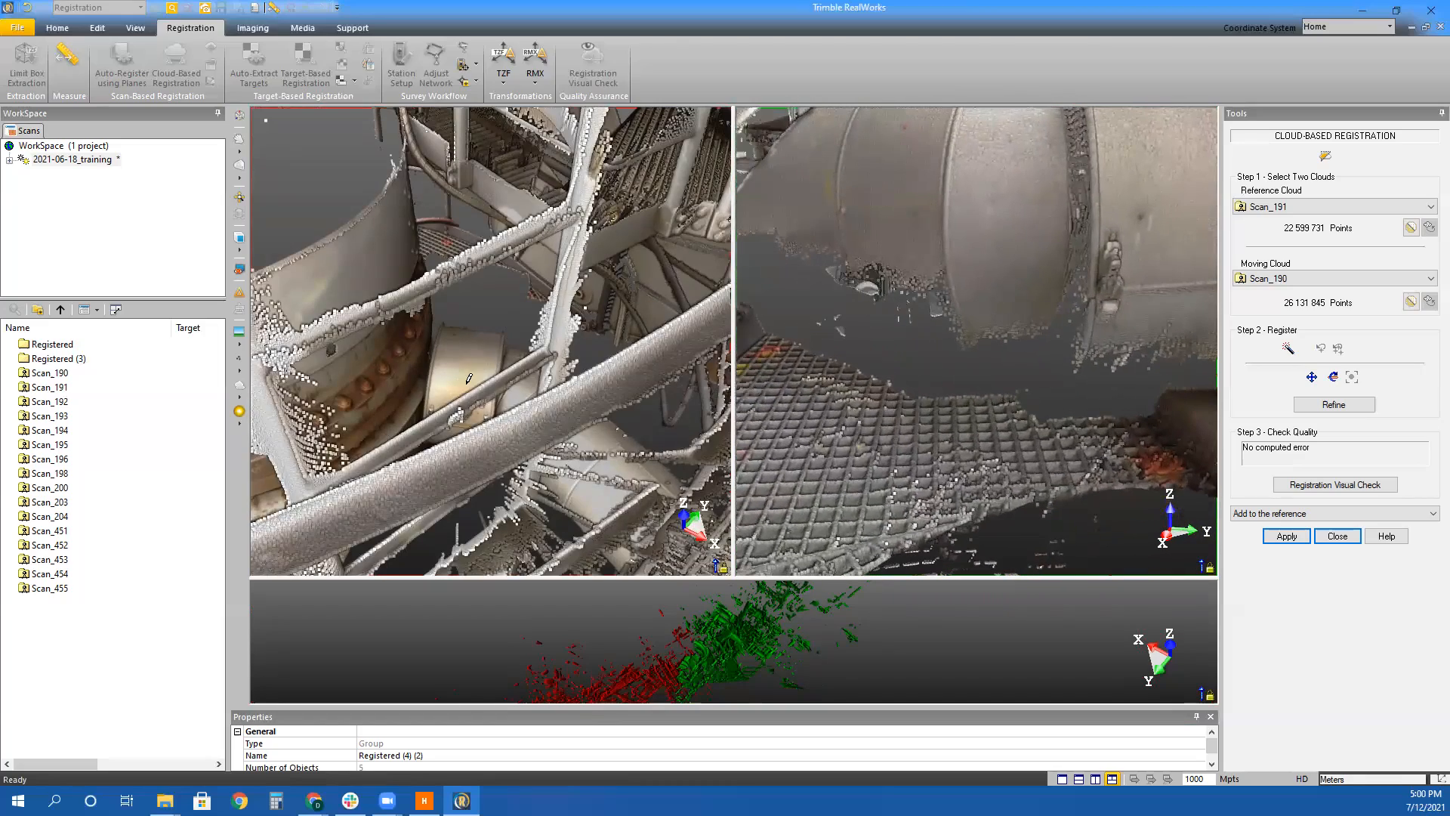
scroll(469, 378, "up", 5)
scroll(541, 213, "up", 5)
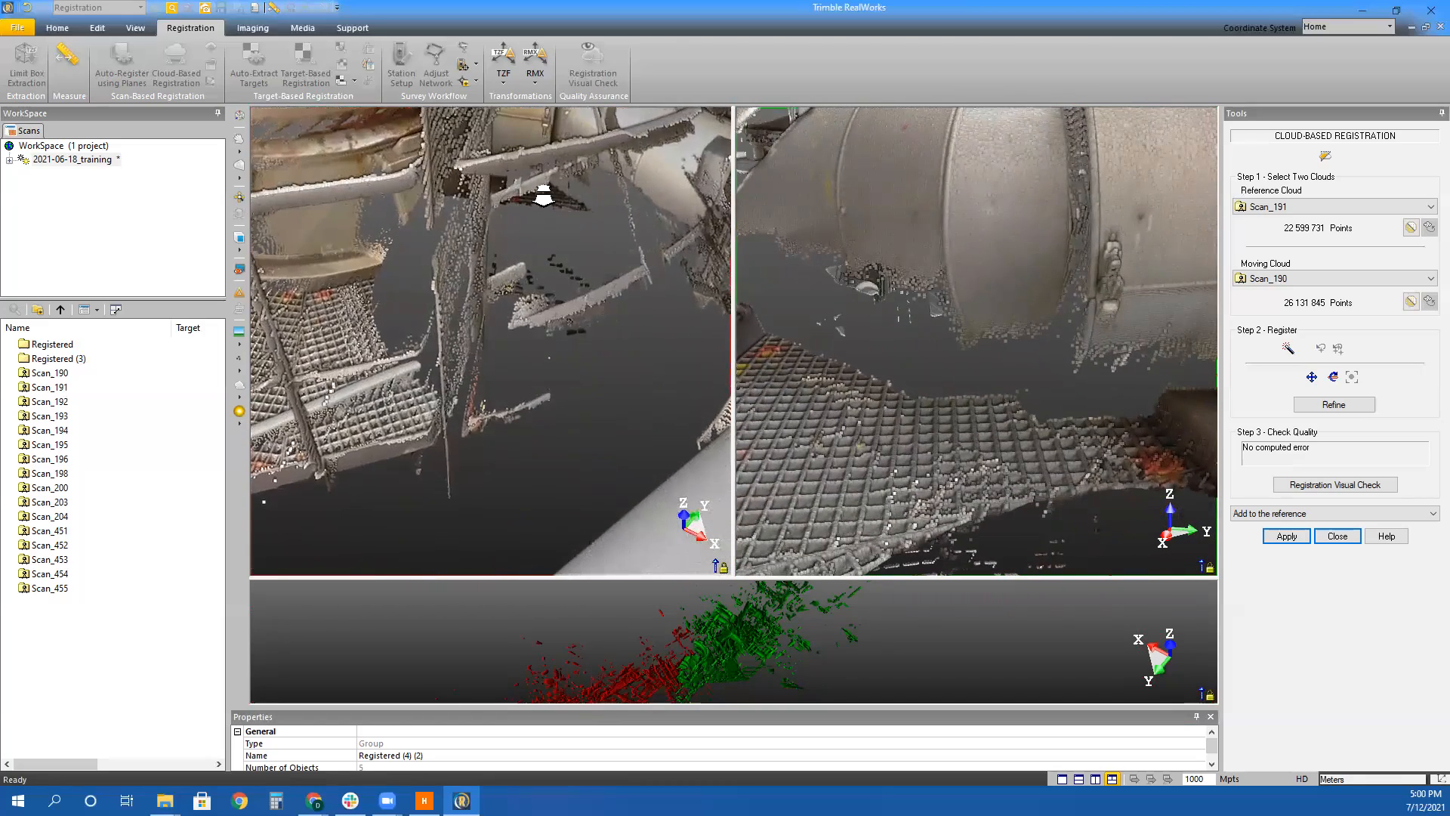
scroll(545, 203, "up", 2)
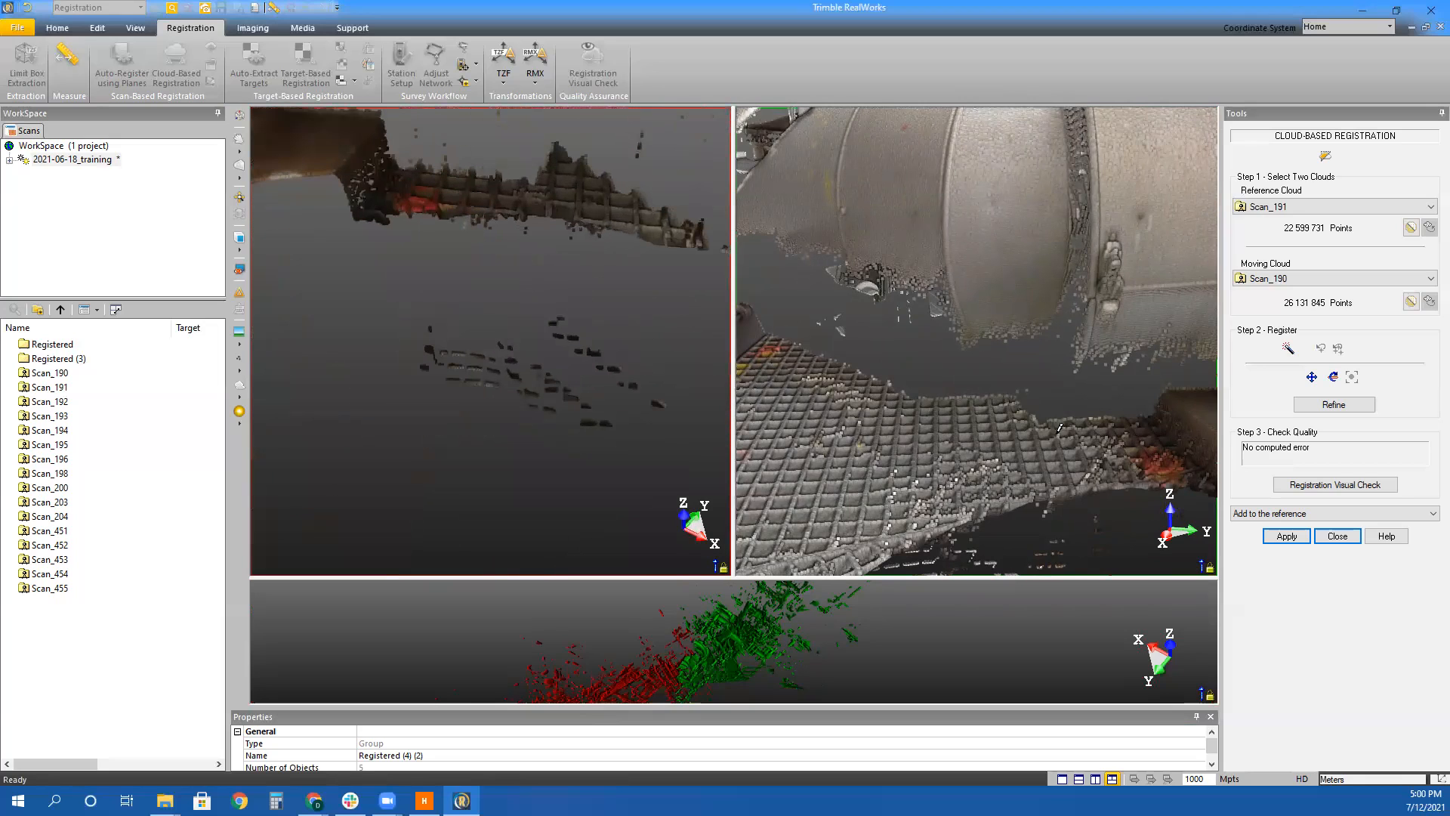
left_click_drag(1157, 461, 1181, 458)
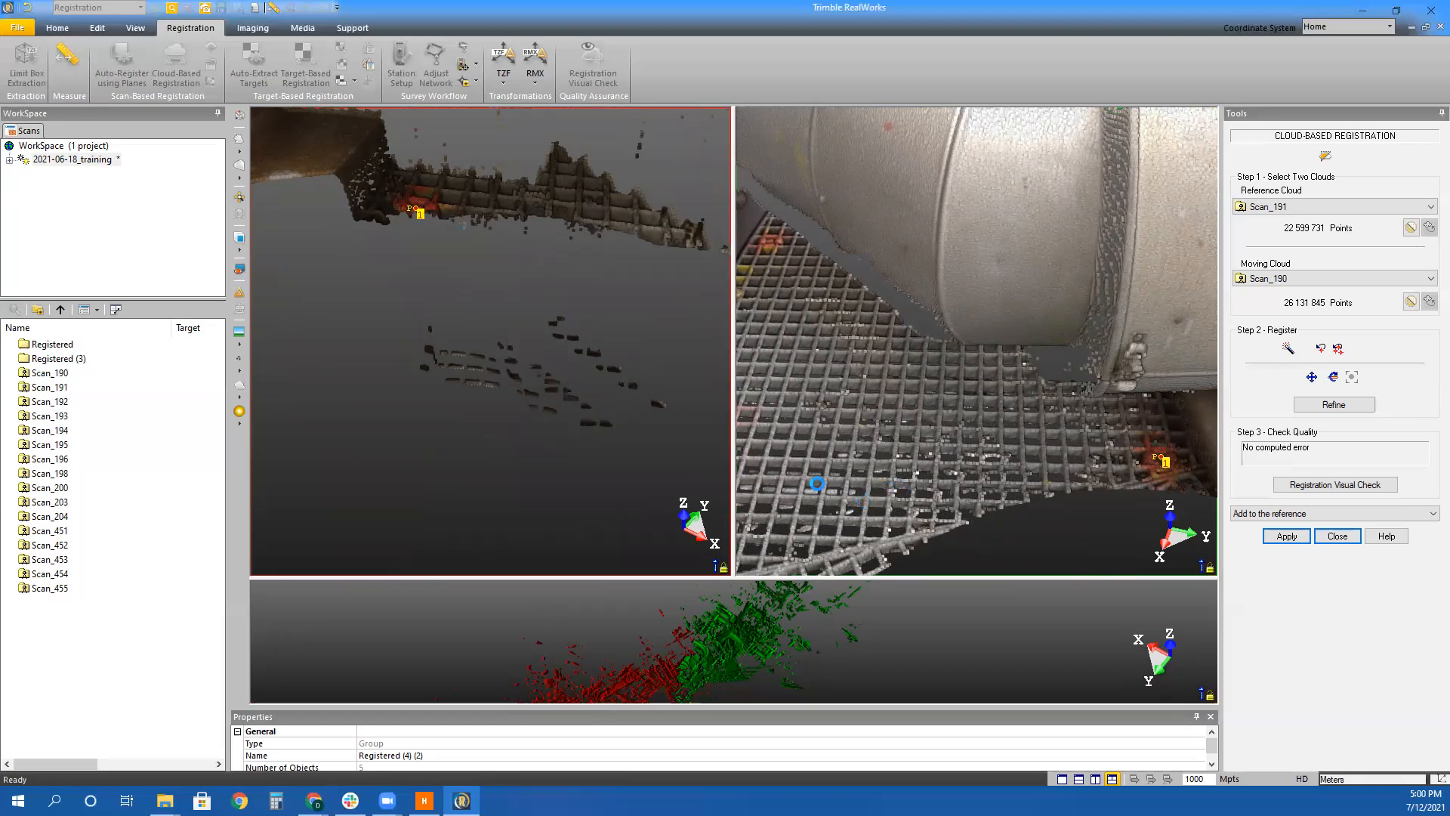
Inspect the overlay of Scan_191 and Scan_190 from several angles and apply the registration
left_click(616, 677)
middle_click_drag(362, 607, 757, 418)
mouse_move(576, 554)
middle_mouse_down()
mouse_move(996, 325)
mouse_move(800, 531)
middle_mouse_up()
scroll(684, 597, "up", 5)
left_click_drag(742, 616, 773, 623)
scroll(822, 593, "up", 3)
middle_click_drag(816, 576, 734, 592)
left_click_drag(723, 565, 825, 567)
middle_click_drag(825, 566, 868, 448)
middle_click_drag(478, 567, 302, 604)
left_click_drag(846, 412, 738, 482)
left_click_drag(610, 486, 529, 453)
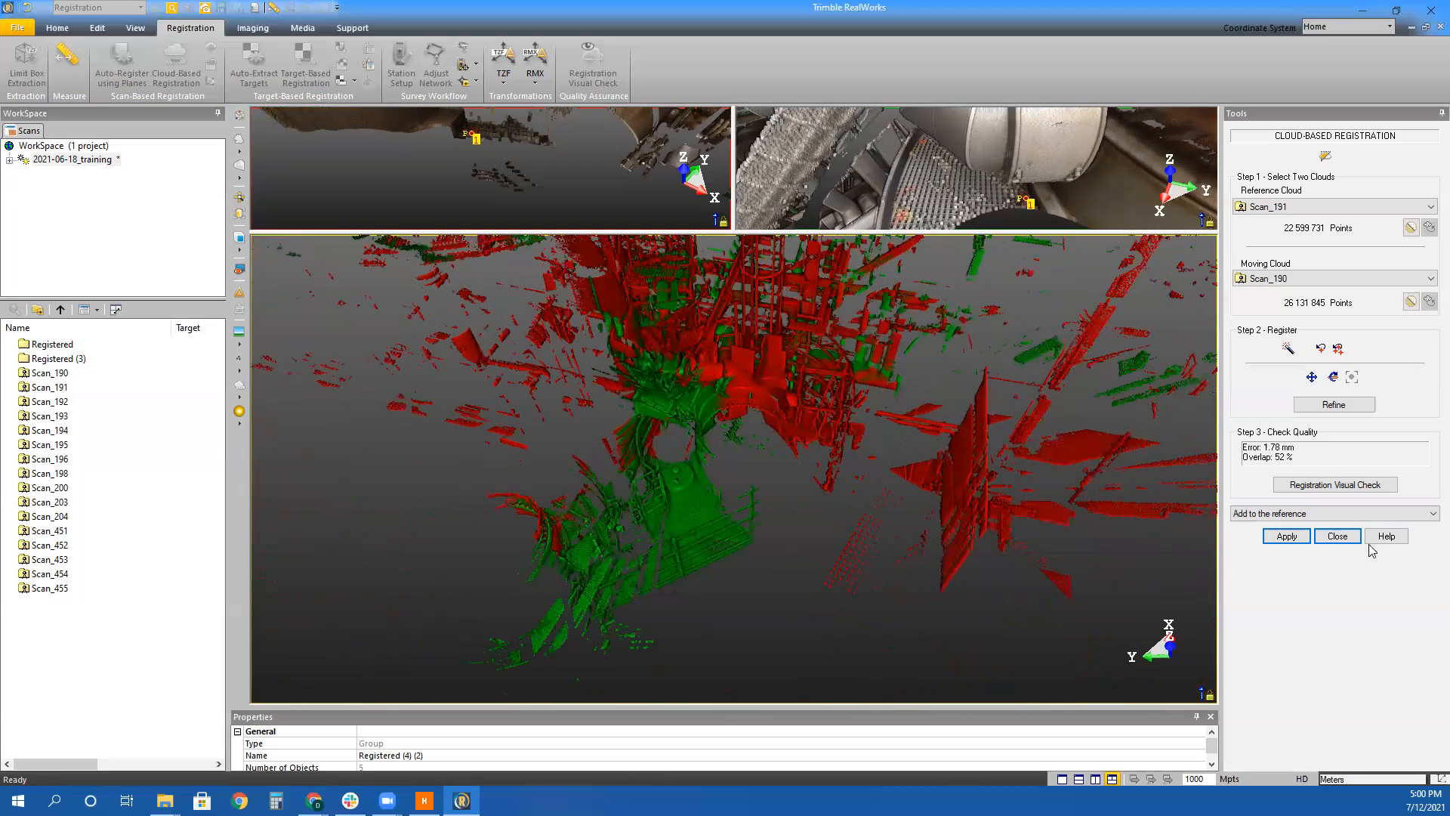
left_click(1284, 537)
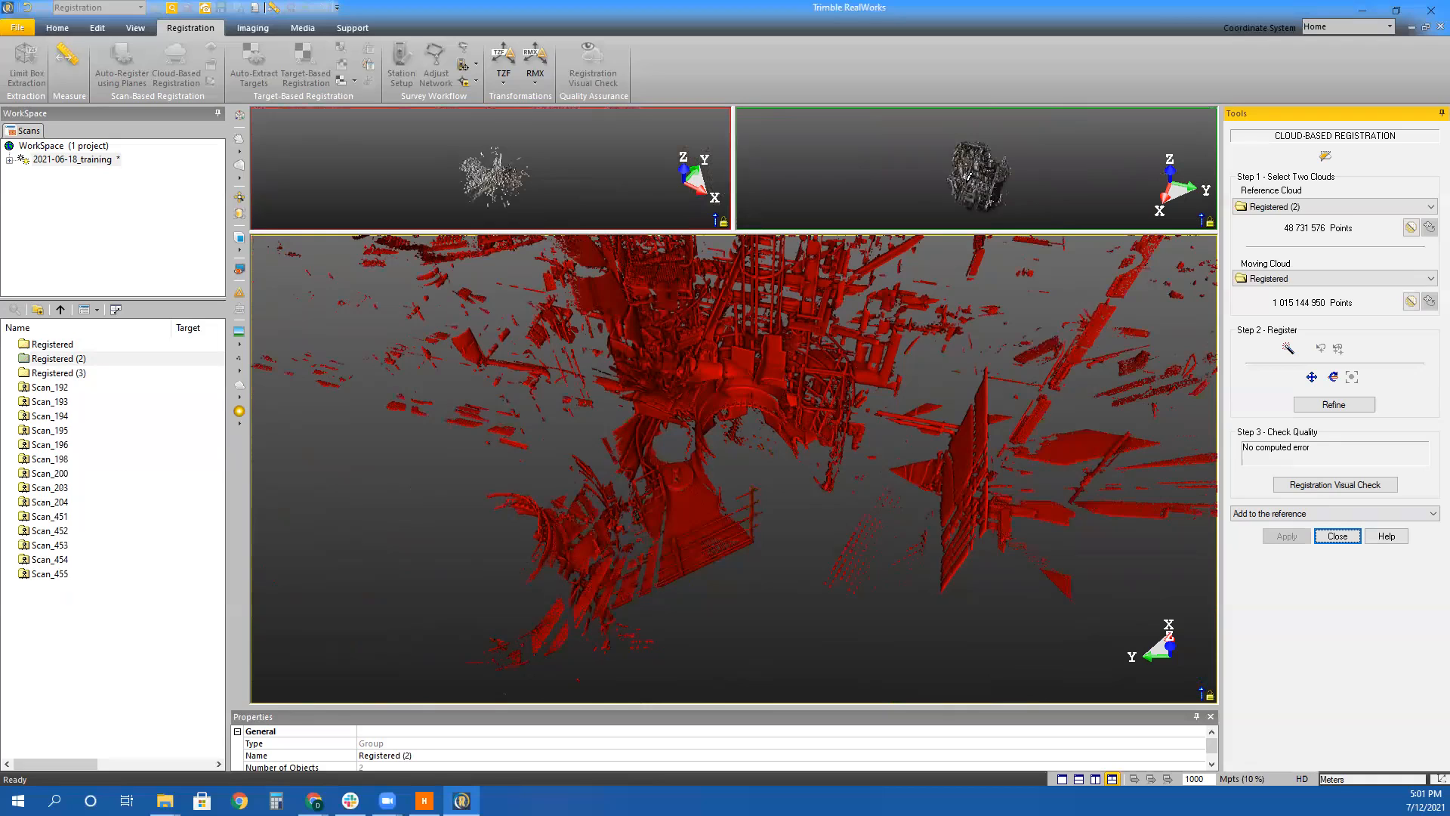
Set the moving cloud to Scan_192 and bring its stairs and walkways into close view
left_click(1325, 283)
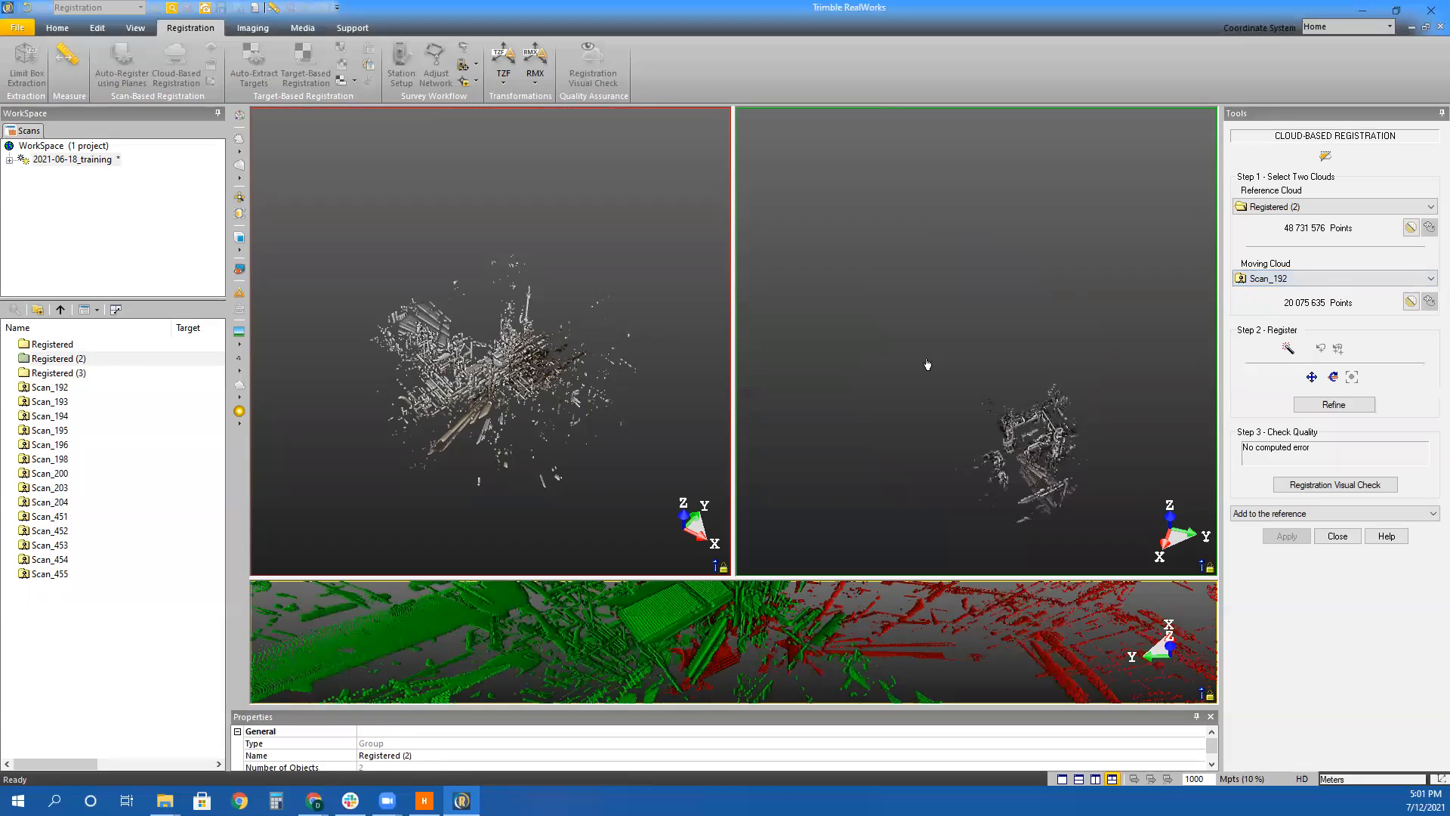
scroll(1038, 464, "up", 10)
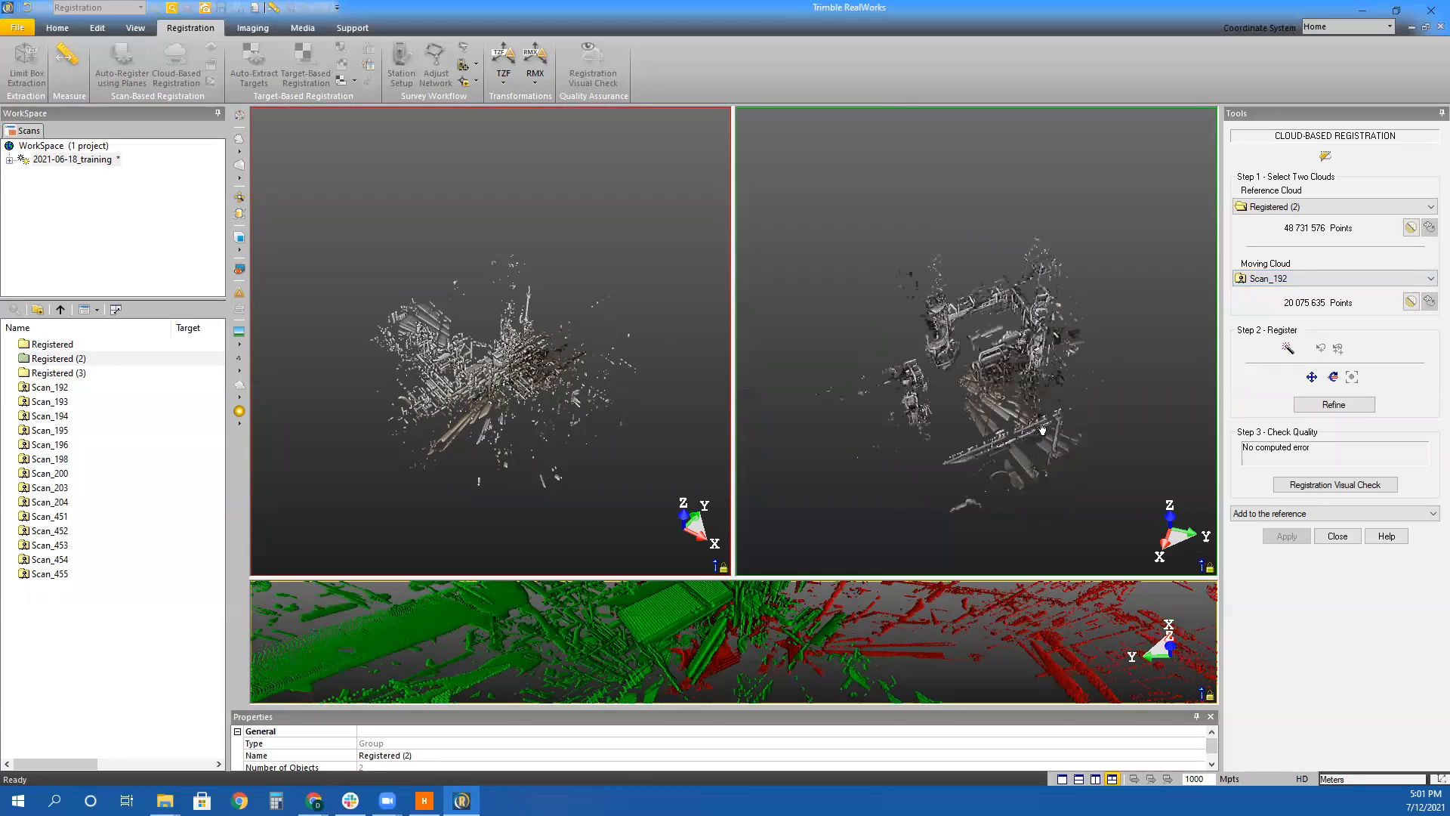
left_click_drag(1042, 405, 1133, 415)
scroll(868, 421, "down", 8)
scroll(852, 436, "up", 10)
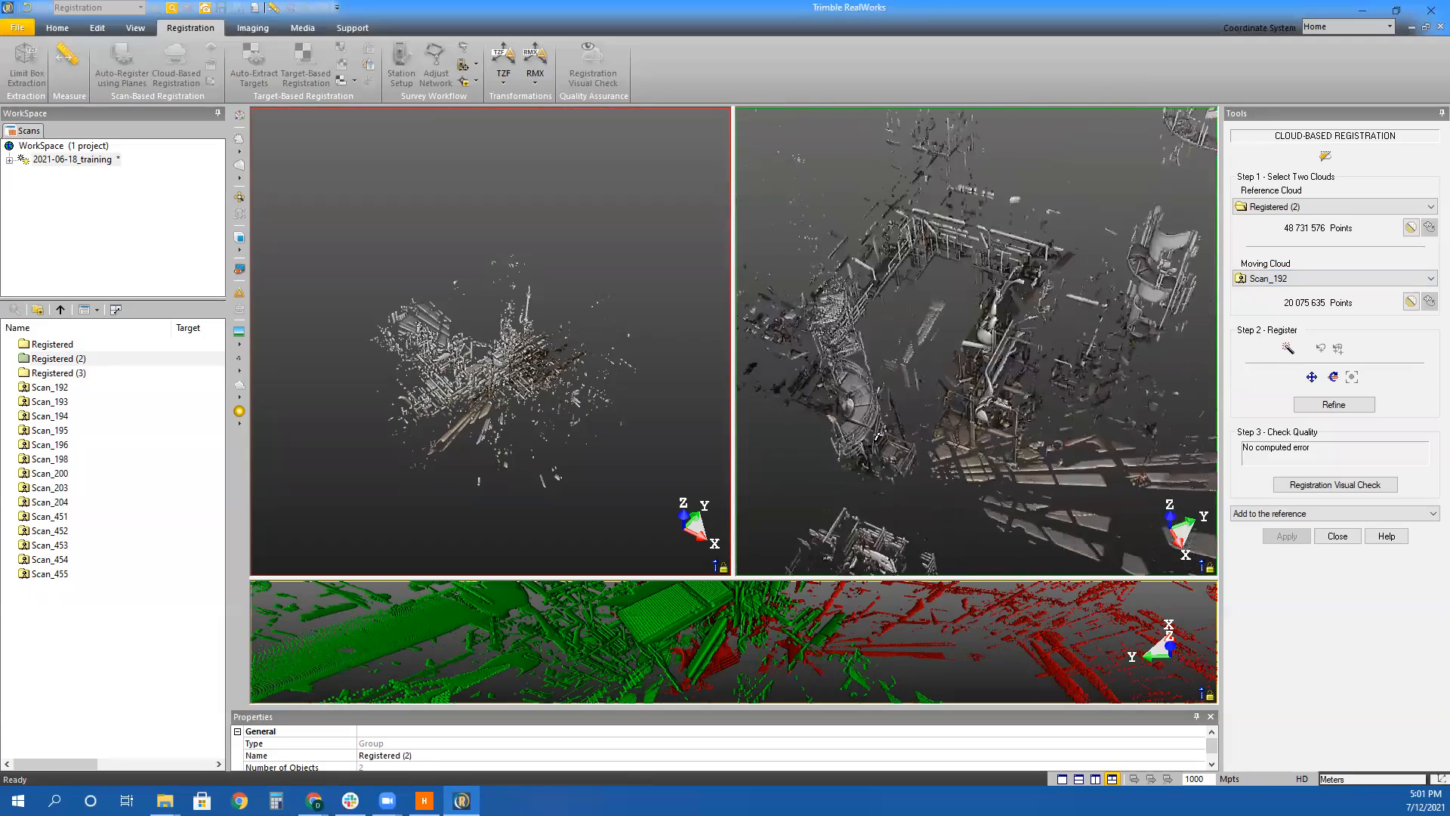
left_click_drag(817, 439, 874, 445)
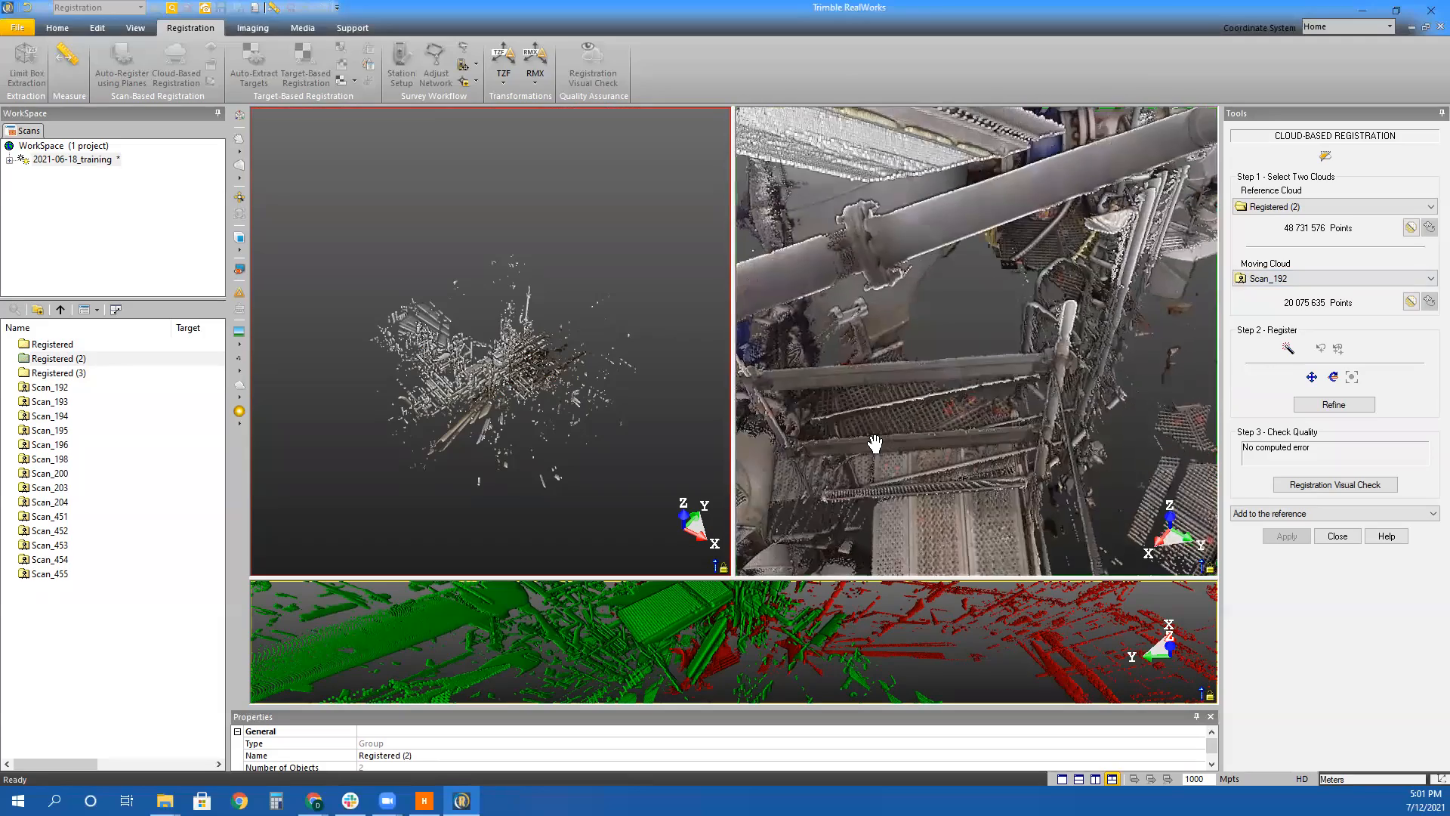
middle_click_drag(874, 445, 942, 375)
mouse_move(936, 329)
left_mouse_down()
mouse_move(982, 363)
mouse_move(1041, 320)
mouse_move(975, 295)
mouse_move(932, 308)
left_mouse_up()
middle_click_drag(936, 372, 1163, 378)
scroll(891, 451, "down", 3)
Compare the grating platform and vessel in Registered (2) with Scan_192 to find shared features
middle_click_drag(995, 352, 628, 411)
scroll(541, 382, "up", 10)
left_click_drag(564, 354, 635, 392)
scroll(569, 333, "up", 6)
scroll(587, 378, "up", 3)
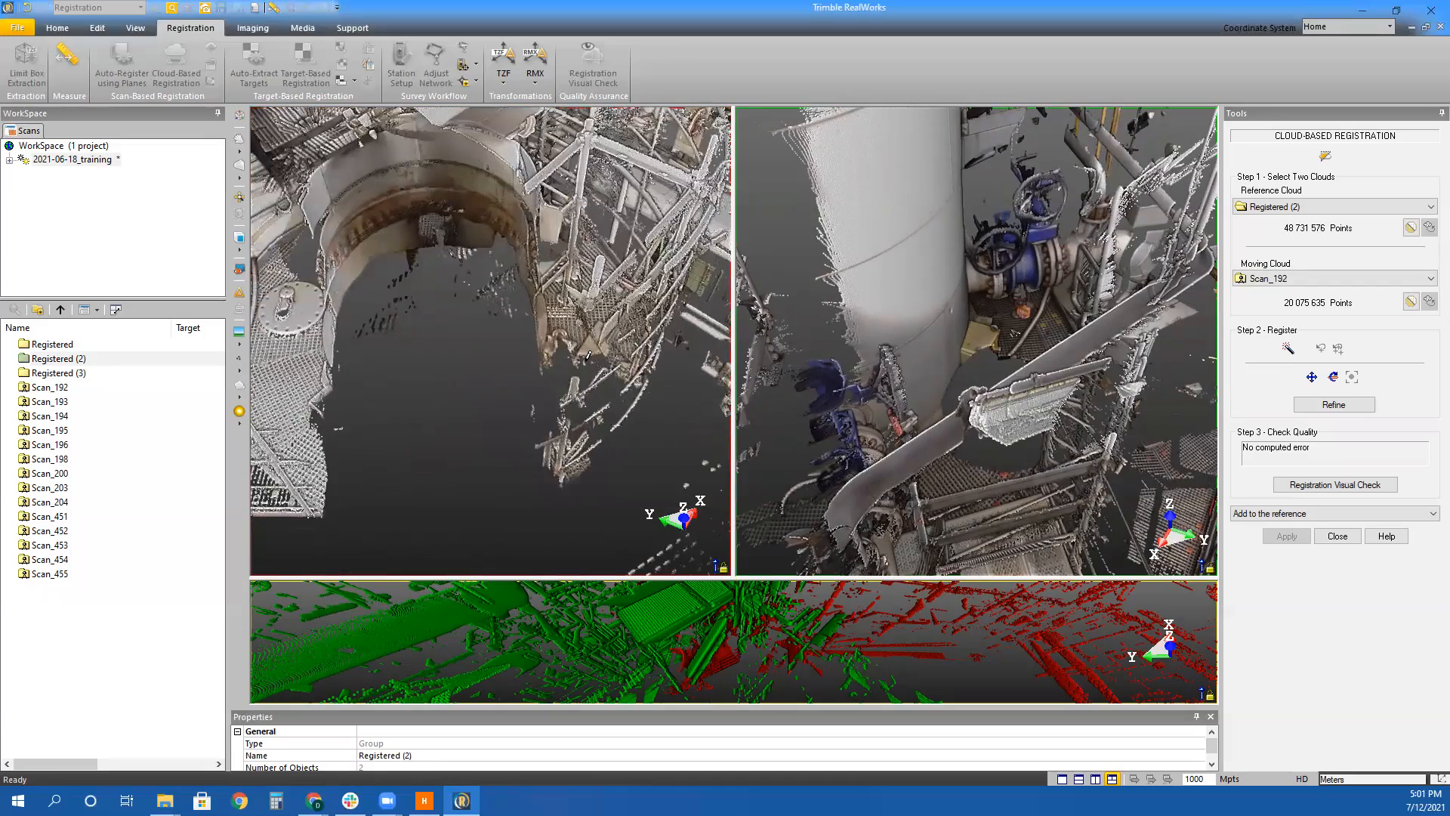
mouse_move(599, 332)
left_mouse_down()
mouse_move(529, 310)
mouse_move(604, 327)
left_mouse_up()
middle_click_drag(550, 365, 800, 278)
middle_click_drag(466, 429, 322, 417)
middle_click_drag(918, 370, 1036, 464)
left_click_drag(918, 376, 854, 408)
left_click_drag(523, 478, 483, 403)
scroll(507, 374, "up", 3)
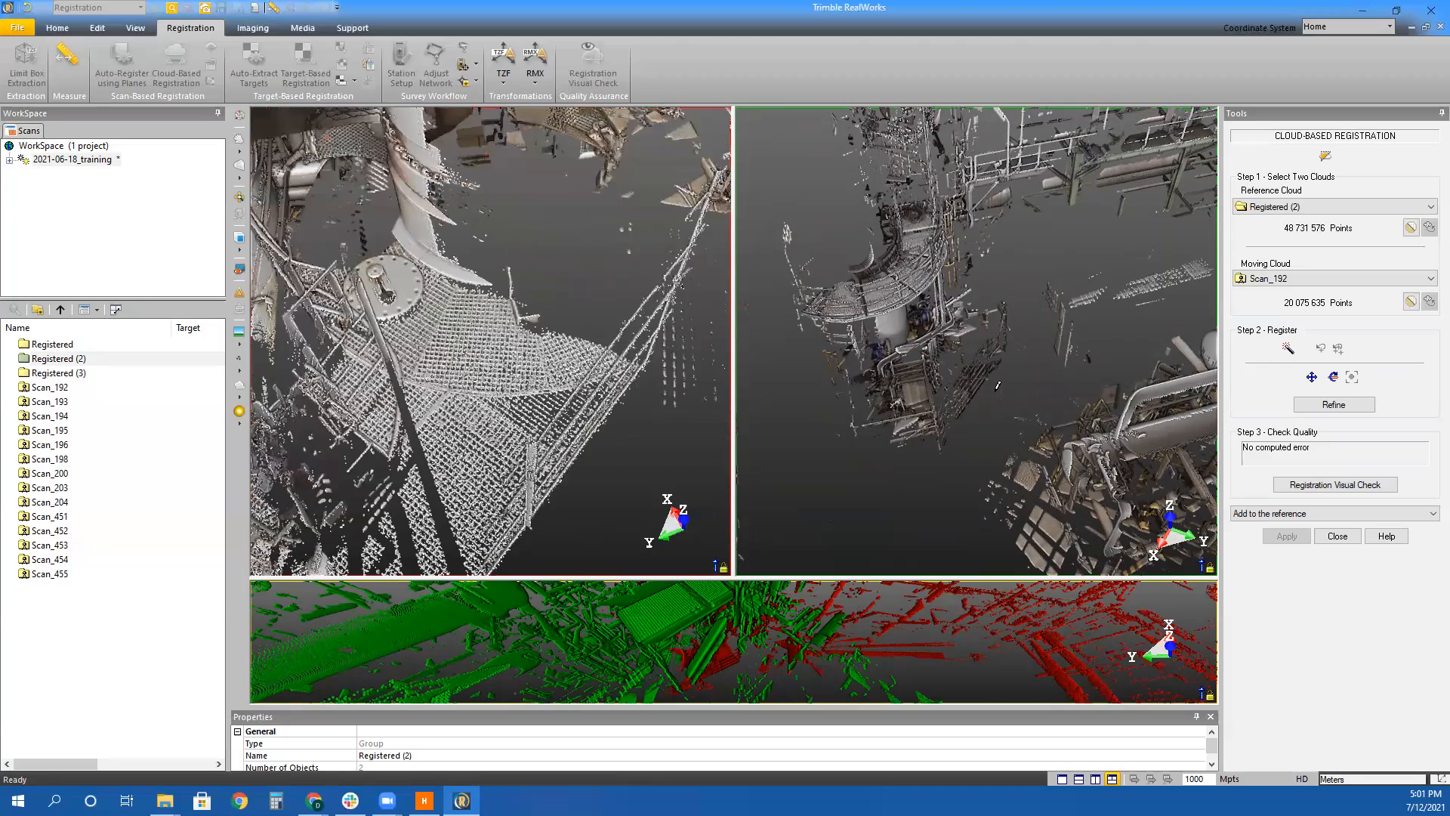
scroll(902, 344, "up", 4)
scroll(902, 344, "down", 5)
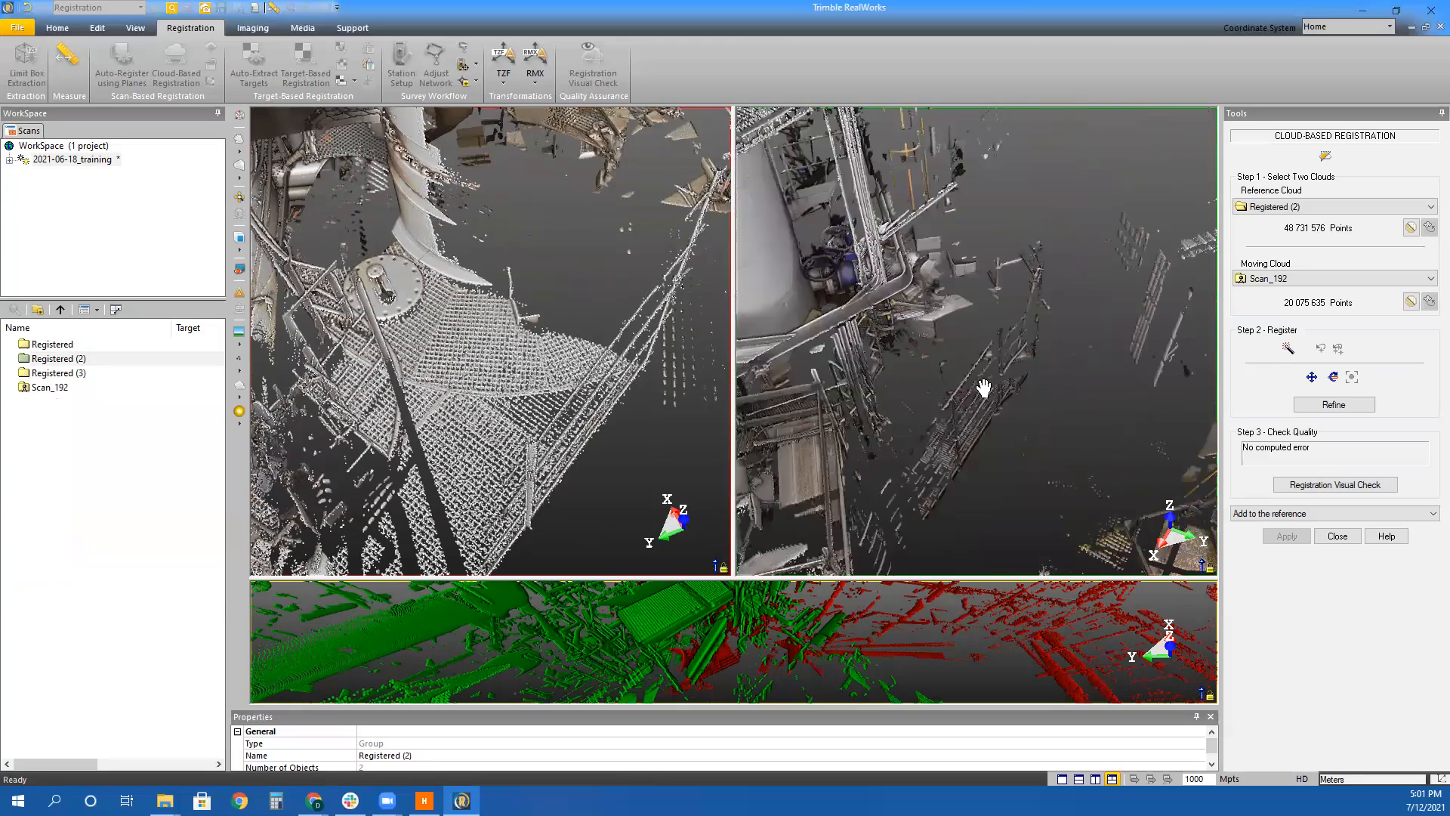
Examine the pump area, piping and structural steel in Scan_192 and the vessels in Registered (2) for shared features
left_click_drag(953, 471, 982, 420)
scroll(982, 420, "up", 5)
middle_click_drag(982, 419, 1062, 422)
left_click_drag(1061, 423, 1039, 438)
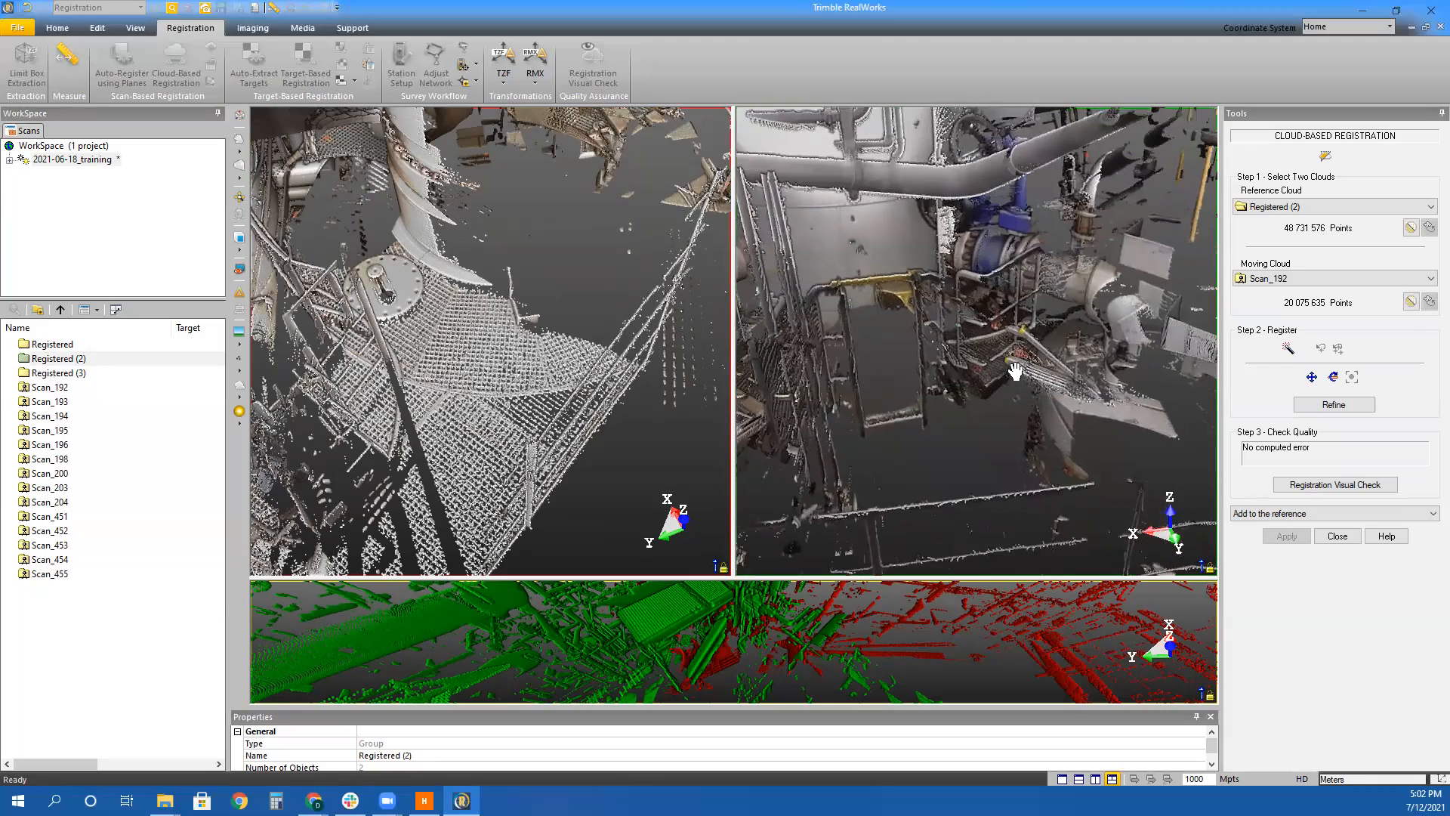
left_click_drag(373, 289, 545, 423)
middle_click_drag(545, 423, 511, 396)
left_click_drag(510, 396, 574, 303)
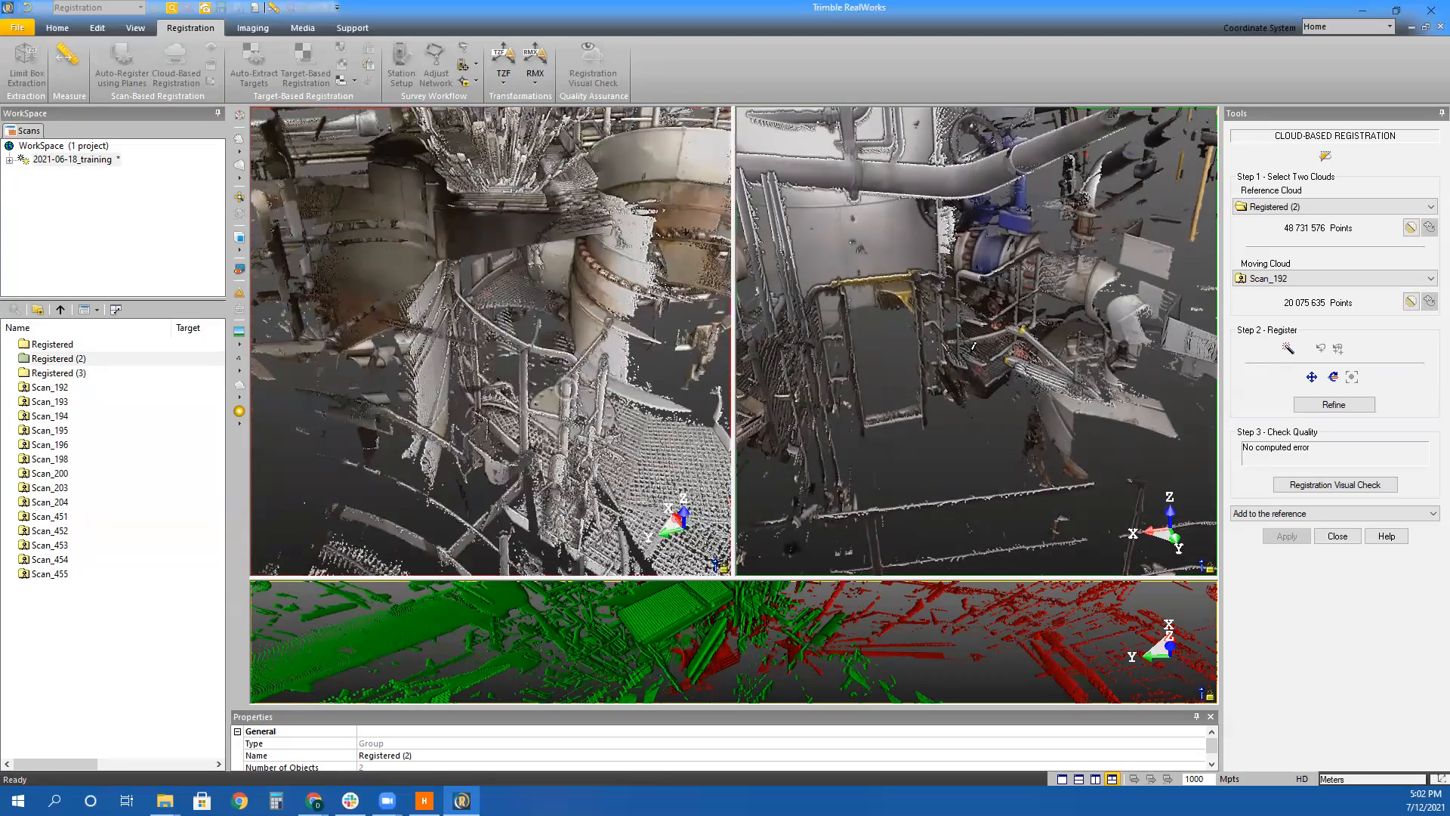
left_click_drag(975, 320, 976, 351)
middle_click_drag(976, 351, 876, 524)
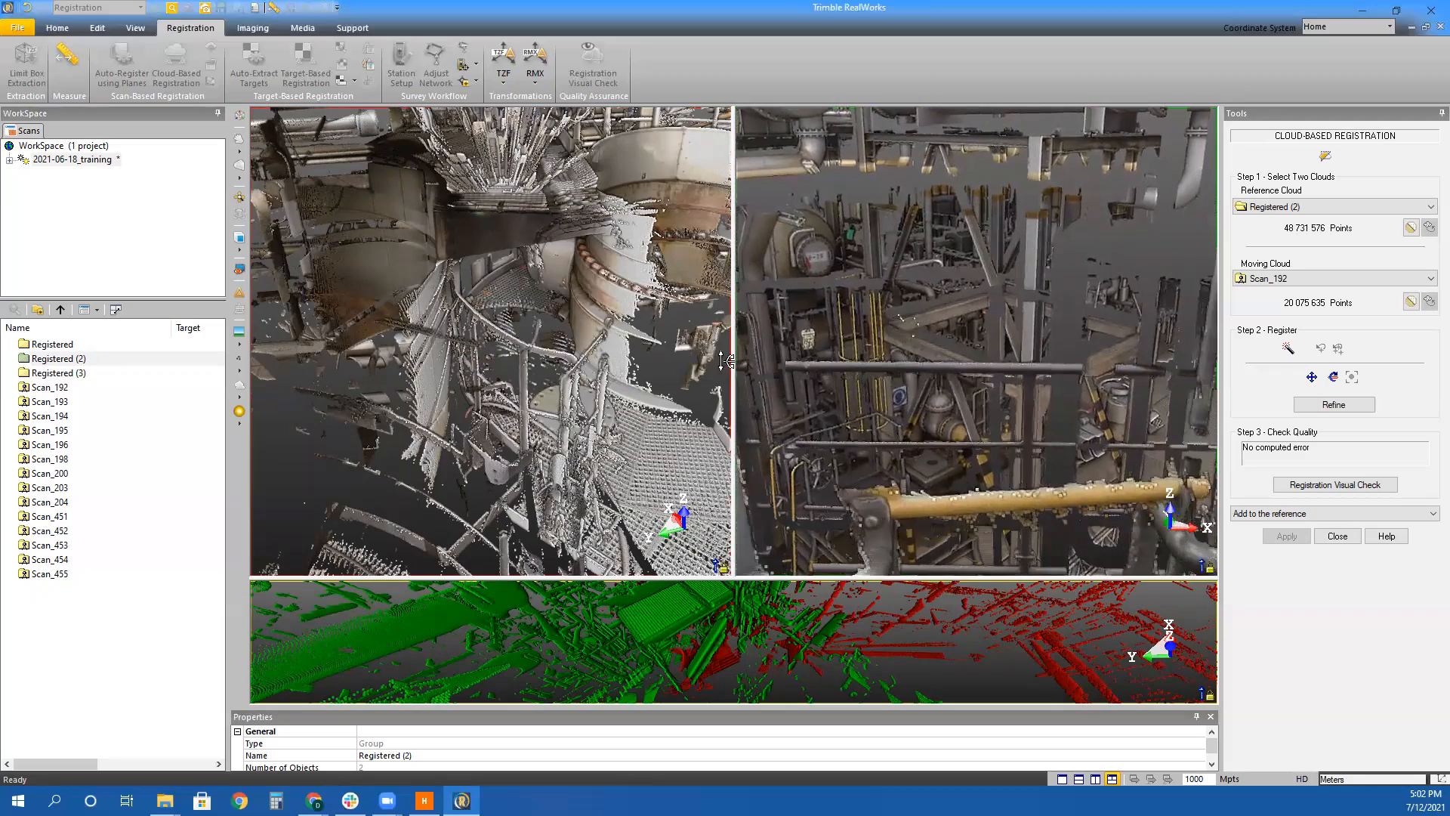
Match Registered (2) and Scan_192 at the joint of the vertical steel column and its horizontal beams
left_click_drag(507, 310, 538, 374)
left_click_drag(1061, 409, 1055, 424)
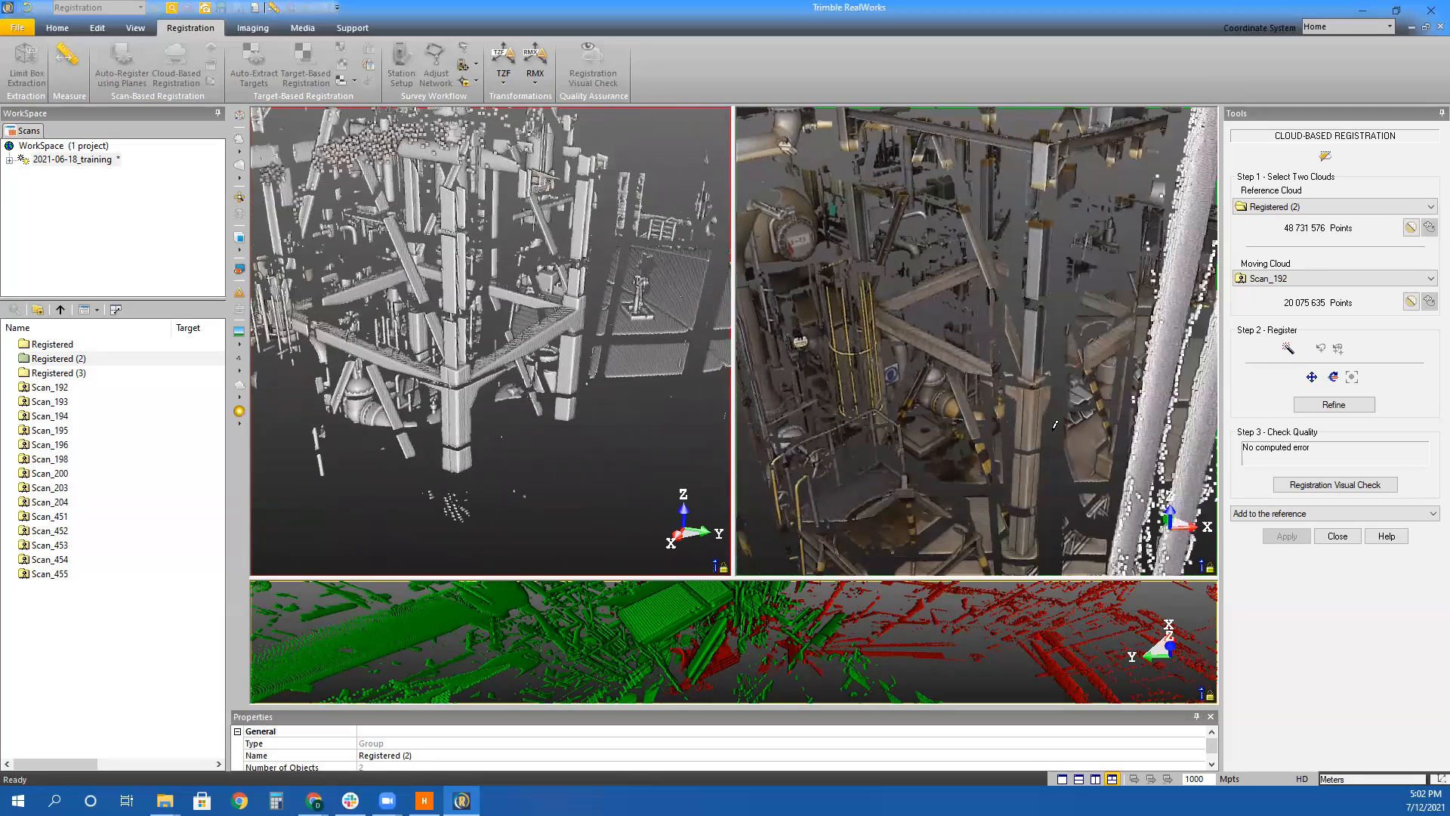
scroll(1037, 424, "up", 5)
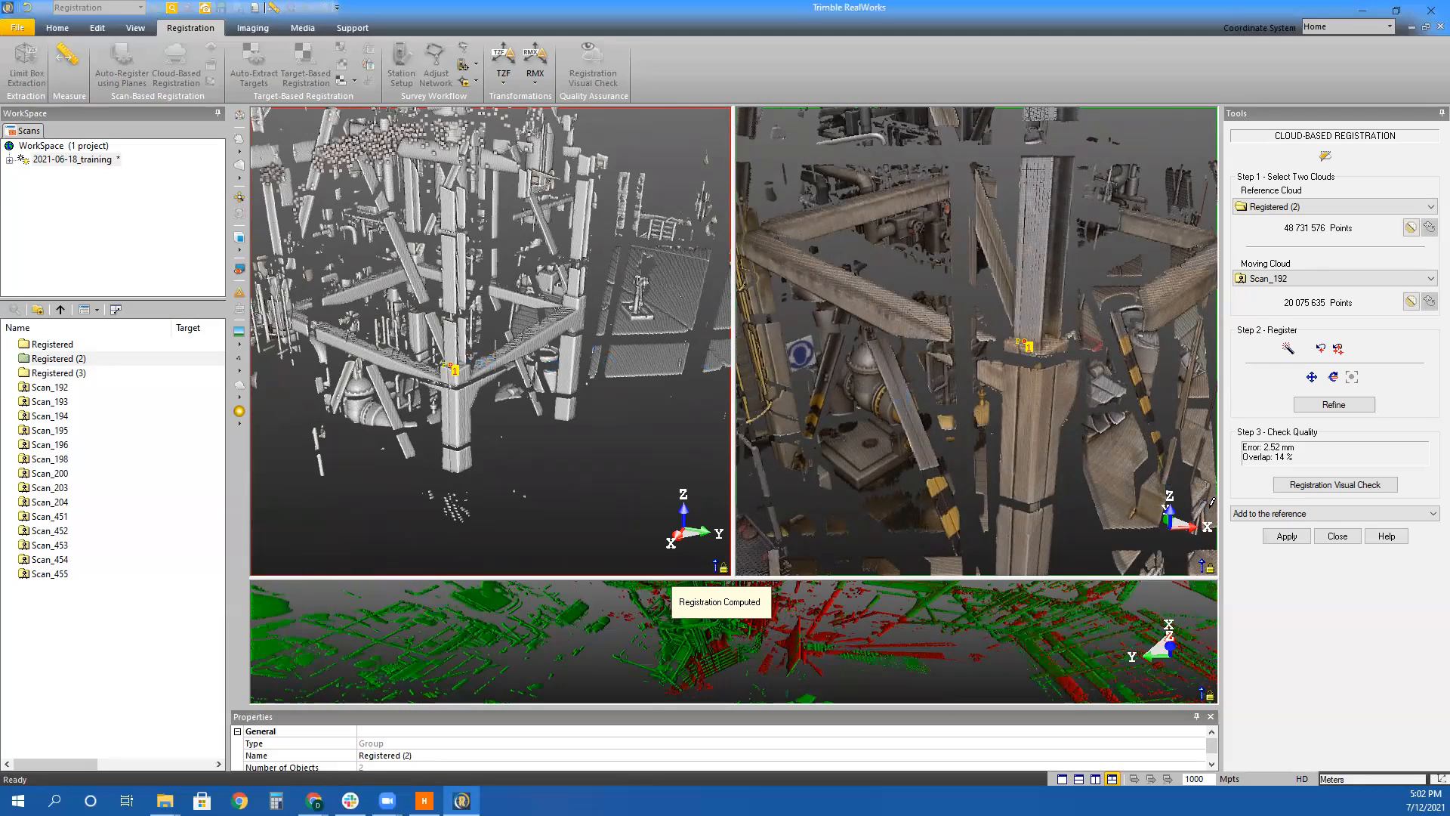
Inspect the overlay of Registered (2) and Scan_192, refine the registration and apply it
left_click(793, 677)
left_click_drag(852, 492, 785, 400)
left_click(1334, 405)
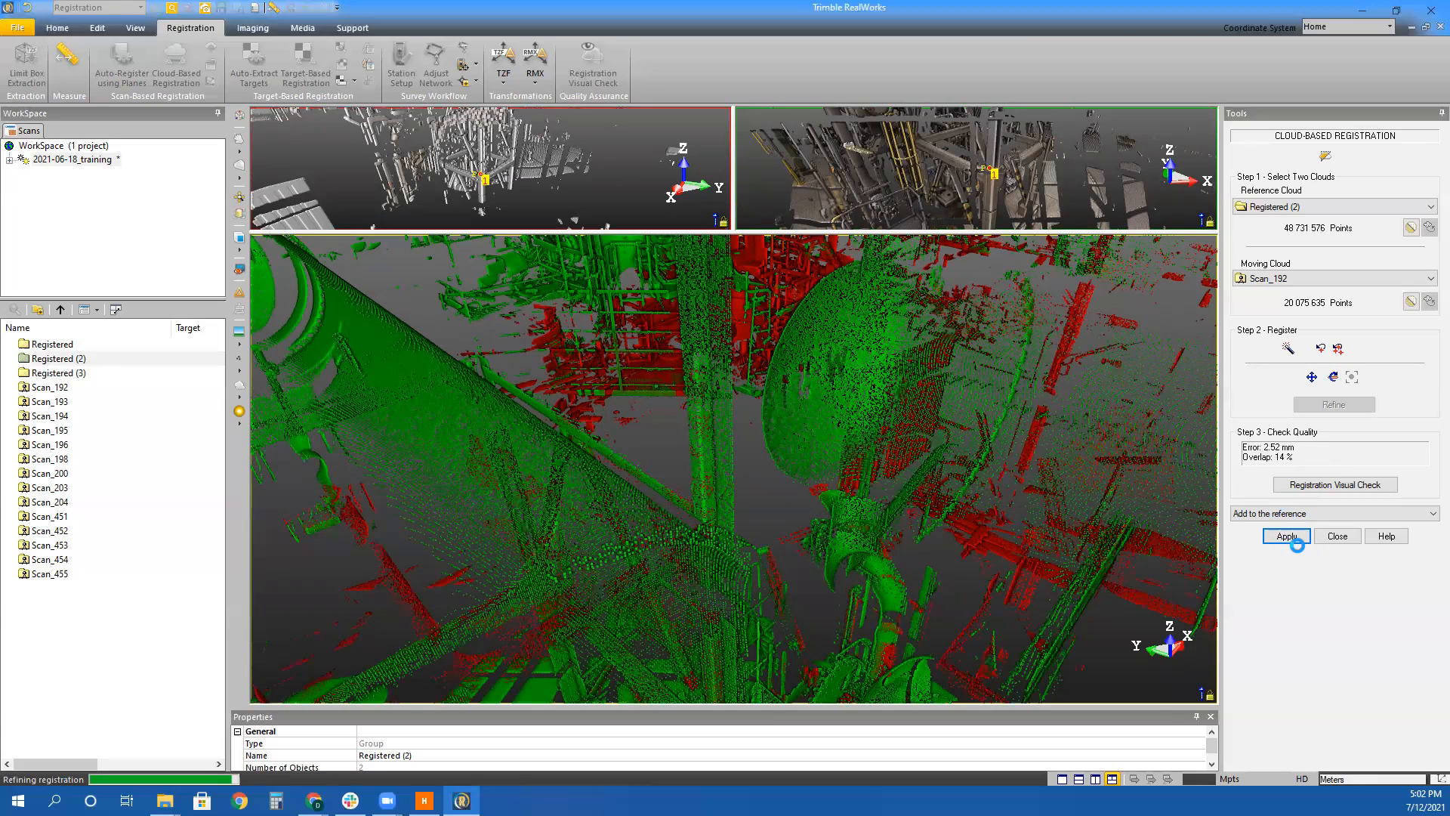
left_click(1296, 544)
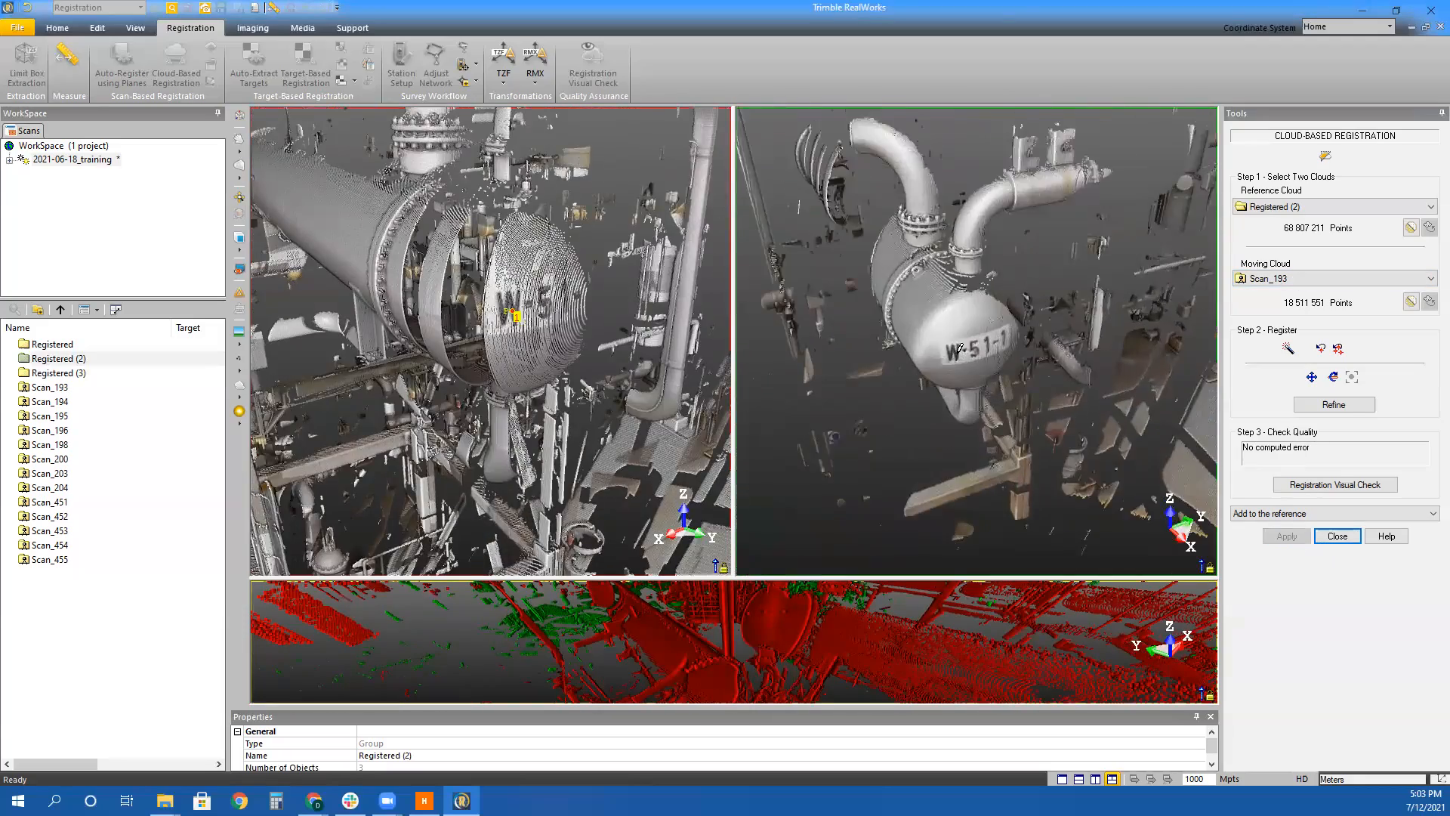
Pick the matching point at the W-51-1 marking on the vessel head in Scan_193, check the overlay and apply the registration
left_click(955, 351)
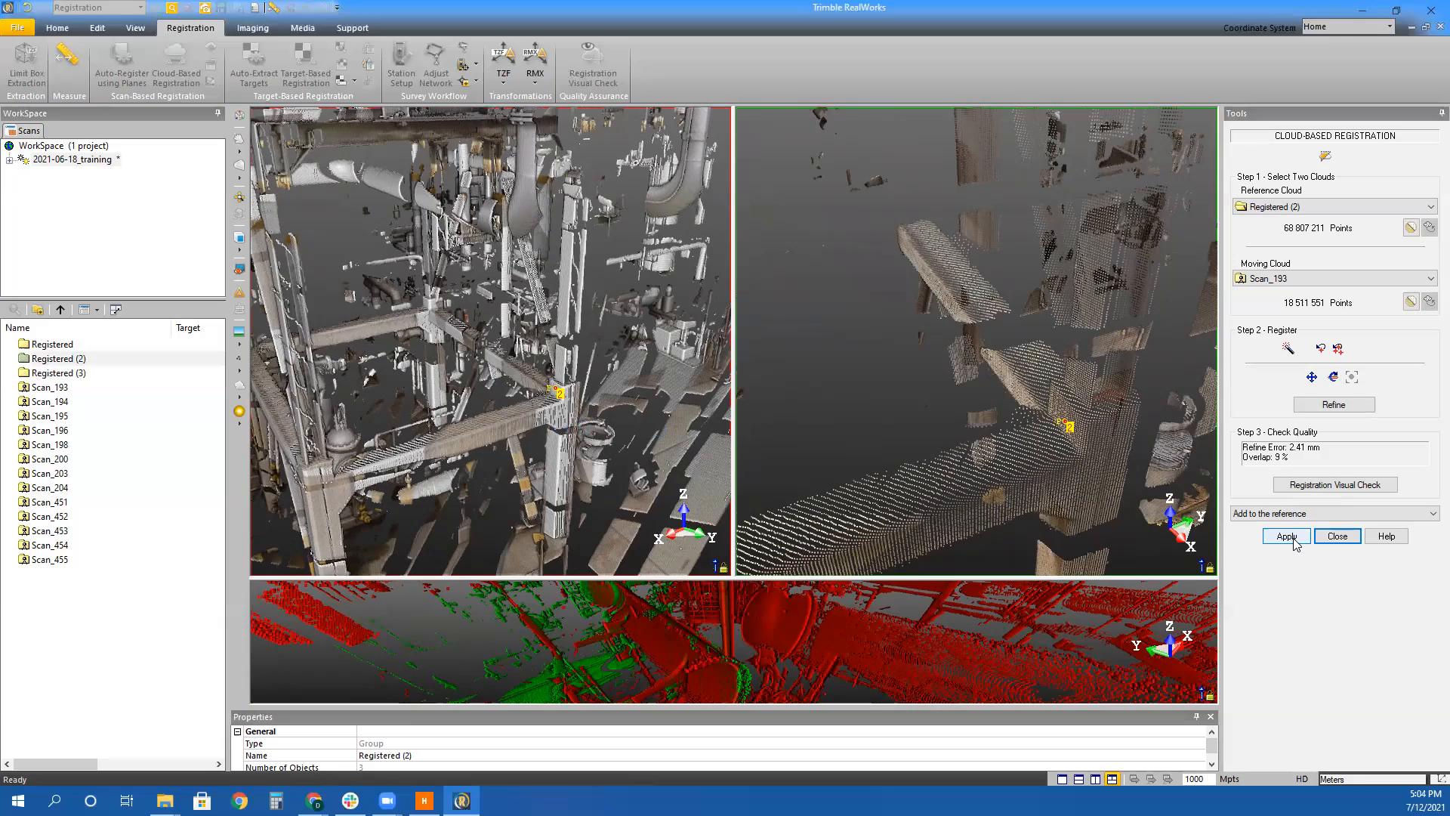
left_click(569, 654)
left_click_drag(433, 413, 952, 670)
left_click_drag(622, 461, 737, 487)
left_click(1278, 538)
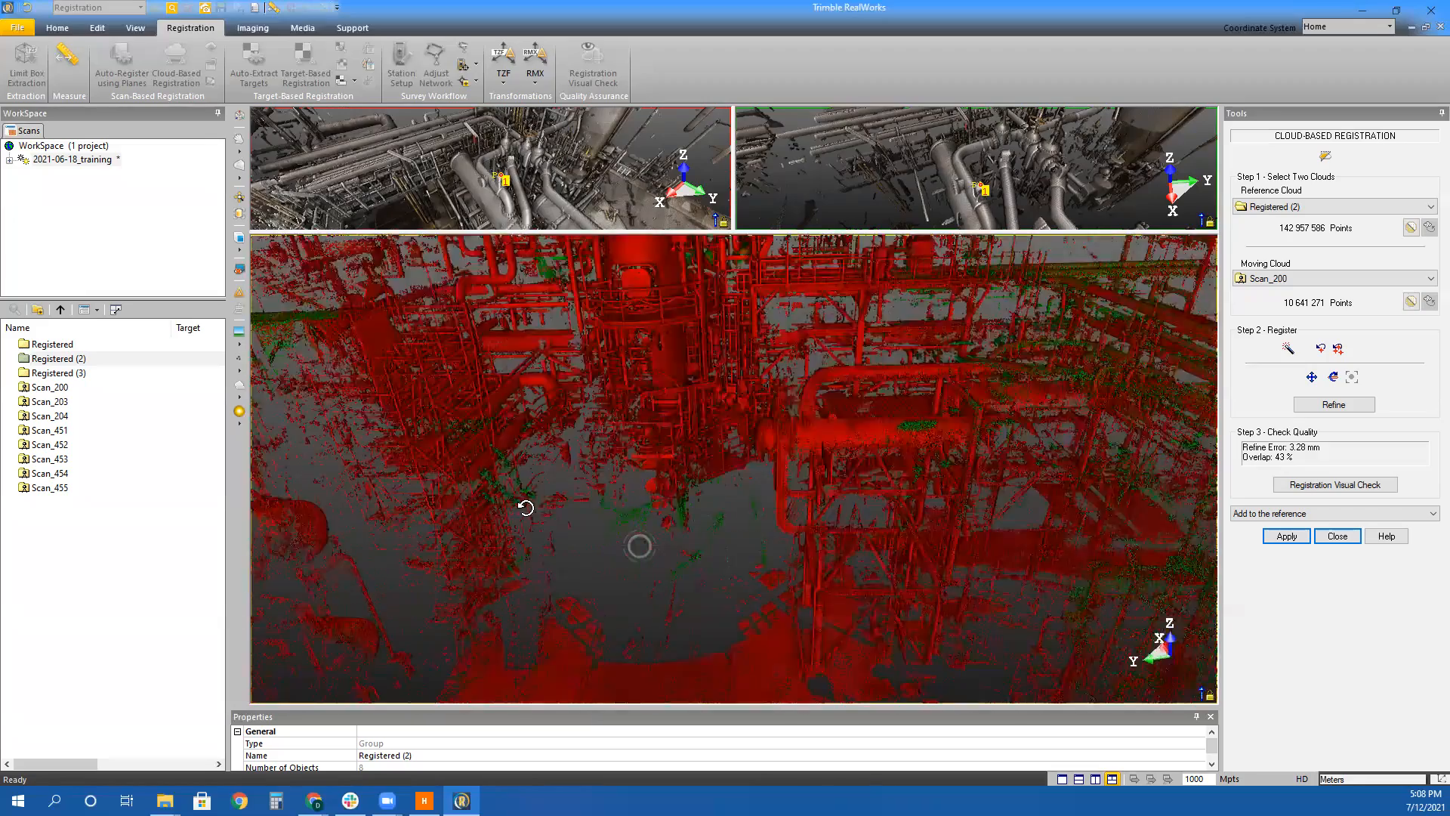
Check the overlay of Registered (2) and Scan_200 from another angle and apply the registration
mouse_move(516, 488)
left_mouse_down()
mouse_move(586, 446)
mouse_move(758, 478)
mouse_move(844, 563)
mouse_move(1000, 524)
mouse_move(600, 534)
mouse_move(800, 537)
mouse_move(751, 518)
mouse_move(638, 593)
mouse_move(793, 556)
mouse_move(625, 528)
mouse_move(753, 568)
mouse_move(670, 557)
mouse_move(667, 485)
mouse_move(667, 621)
mouse_move(670, 551)
mouse_move(615, 486)
mouse_move(664, 502)
mouse_move(672, 483)
mouse_move(687, 491)
left_mouse_up()
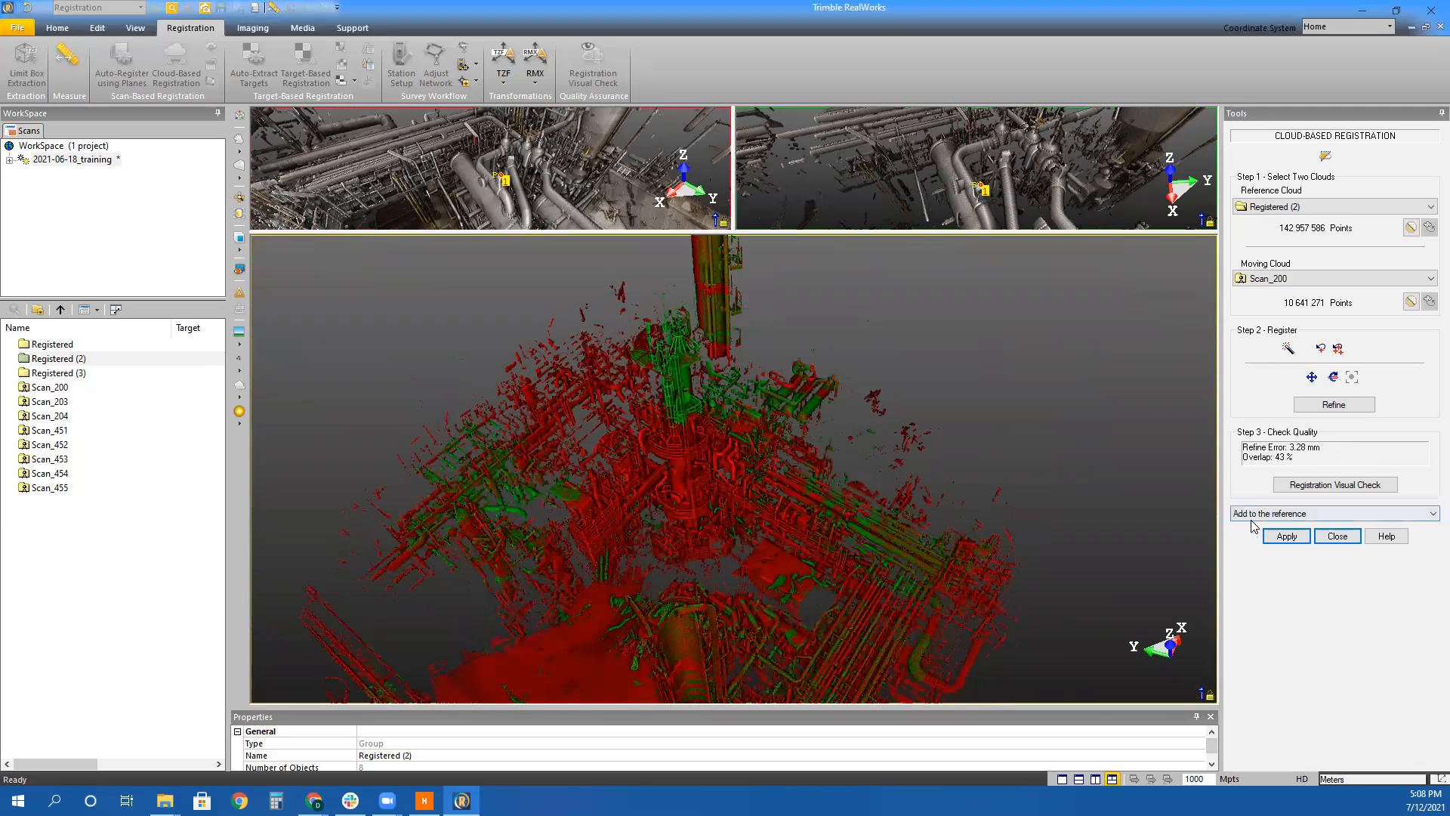
left_click(1286, 536)
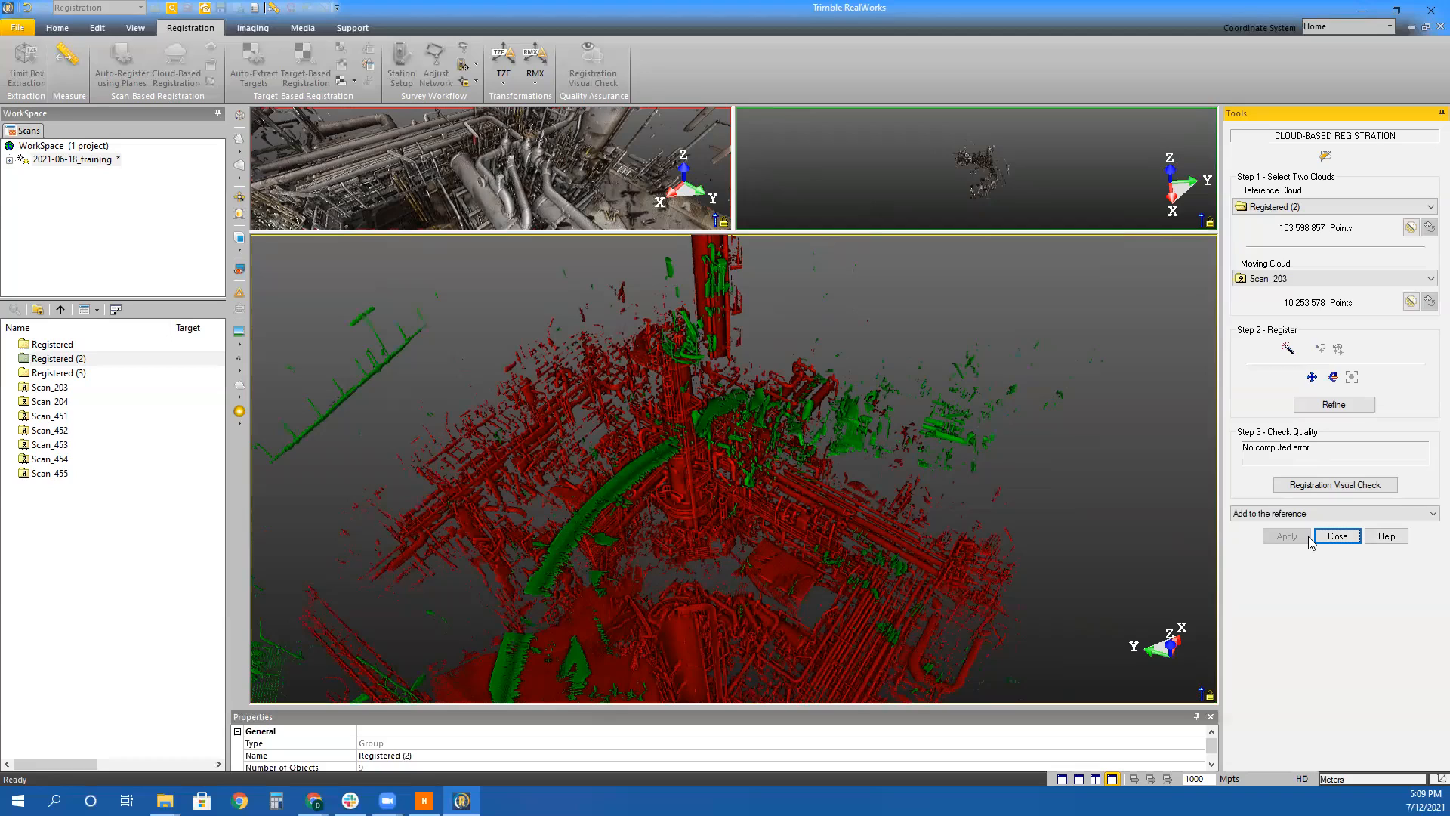
Align the views of Registered (2) and Scan_203 on the tower top and pick a matching point on its conical cage
left_click_drag(975, 173, 926, 408)
scroll(926, 408, "up", 3)
scroll(538, 291, "down", 5)
middle_click_drag(538, 291, 522, 481)
scroll(327, 272, "up", 3)
left_click_drag(327, 272, 512, 279)
left_click(514, 268)
left_click_drag(929, 355, 905, 303)
scroll(905, 303, "up", 2)
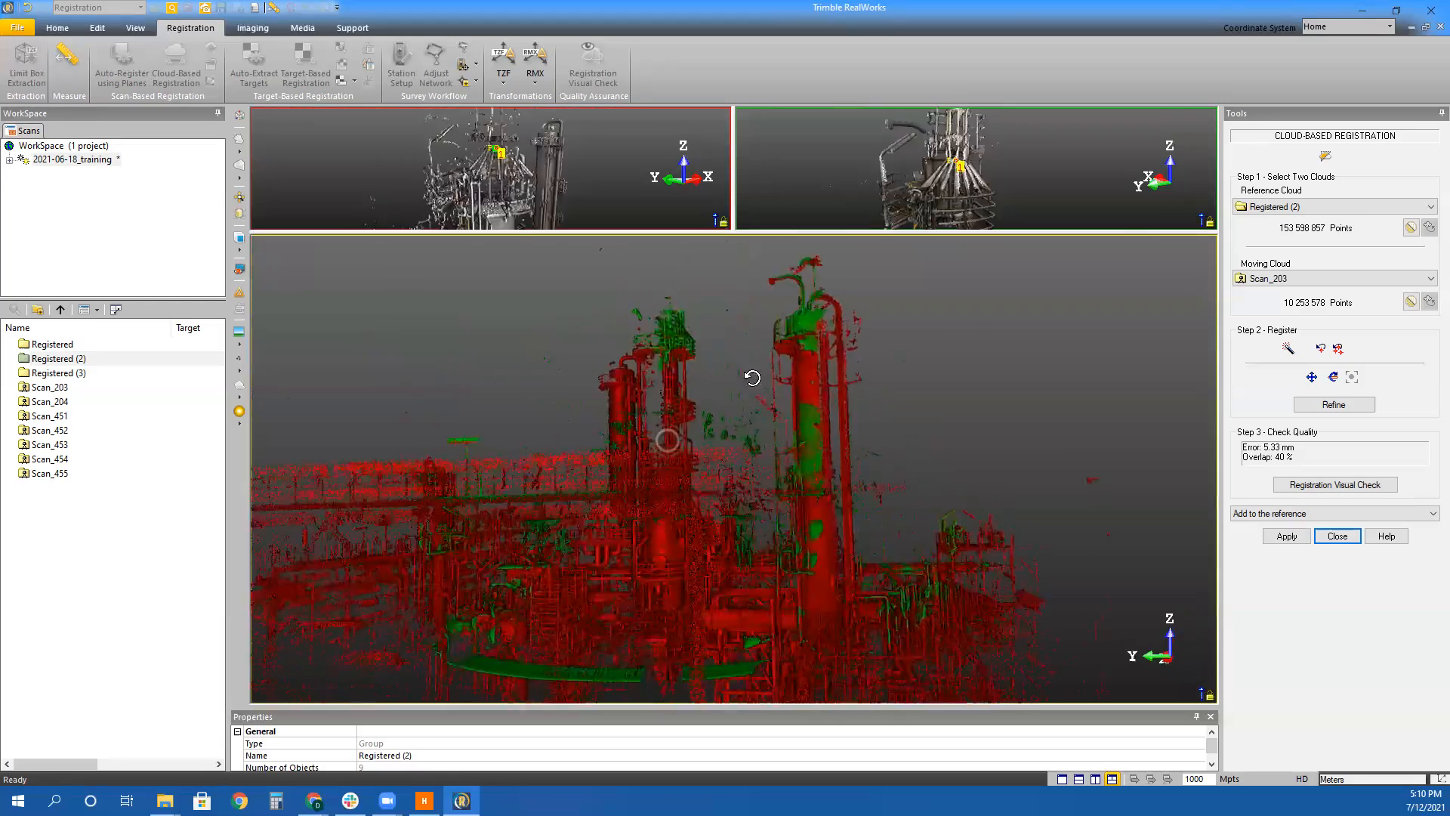
Inspect the overlay of Registered (2) and Scan_203 around the two tall towers and the tower-top platform
scroll(692, 386, "up", 3)
left_click_drag(693, 386, 654, 365)
scroll(654, 365, "down", 2)
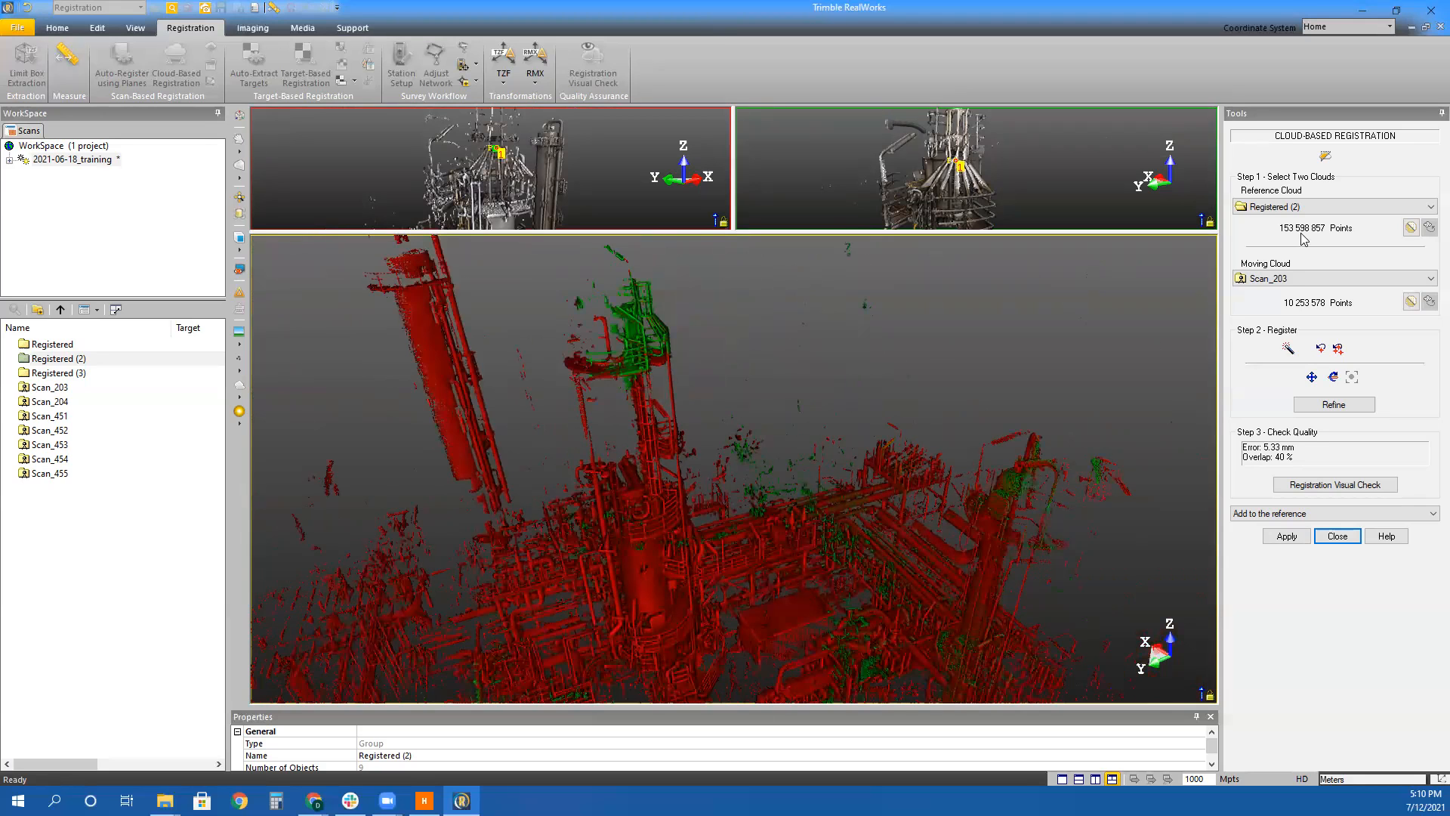
left_click_drag(647, 371, 529, 374)
scroll(647, 362, "up", 3)
left_click_drag(671, 434, 664, 508)
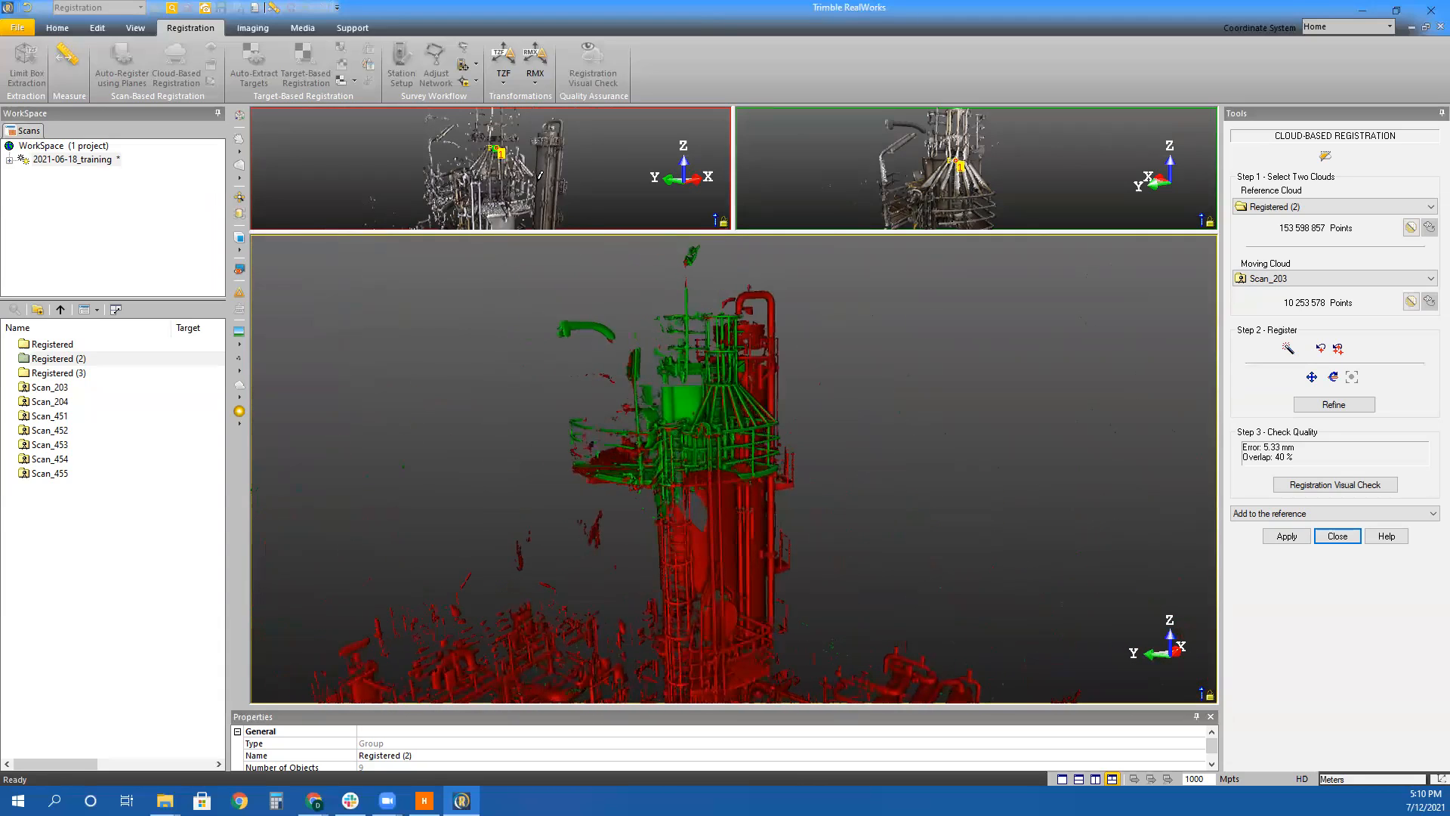
Compare the surroundings of the picked tower-top point in Registered (2) and Scan_203
left_click(539, 175)
scroll(517, 551, "down", 3)
middle_click_drag(518, 551, 472, 270)
left_click_drag(473, 270, 584, 428)
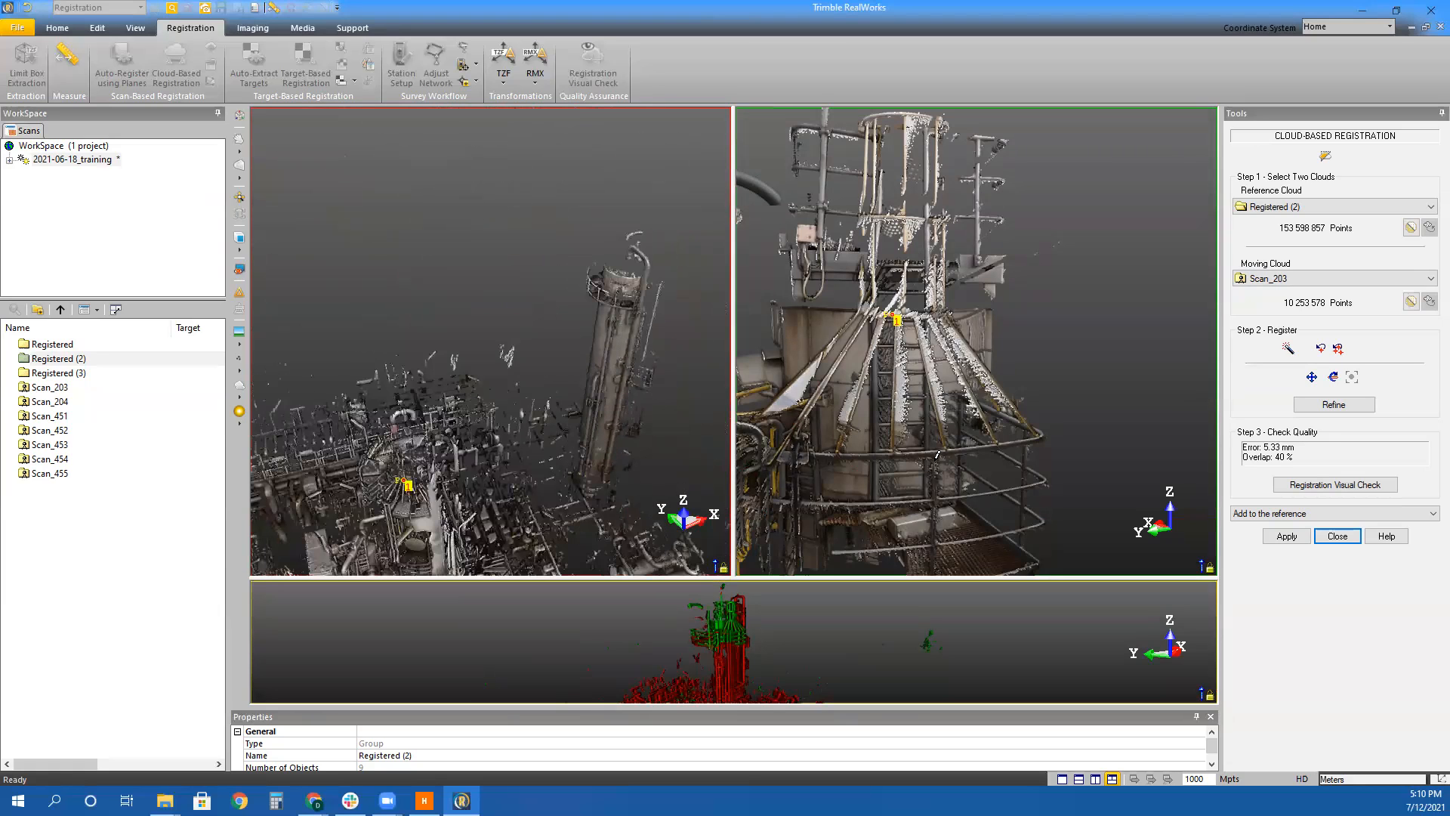
scroll(930, 437, "down", 5)
middle_click_drag(930, 437, 897, 146)
left_click_drag(949, 379, 909, 476)
middle_click_drag(573, 431, 569, 198)
Inspect the Scan_203 overlay across the whole plant, from the towers down to the ground area
left_click(680, 669)
middle_click_drag(826, 641, 748, 572)
scroll(707, 619, "down", 3)
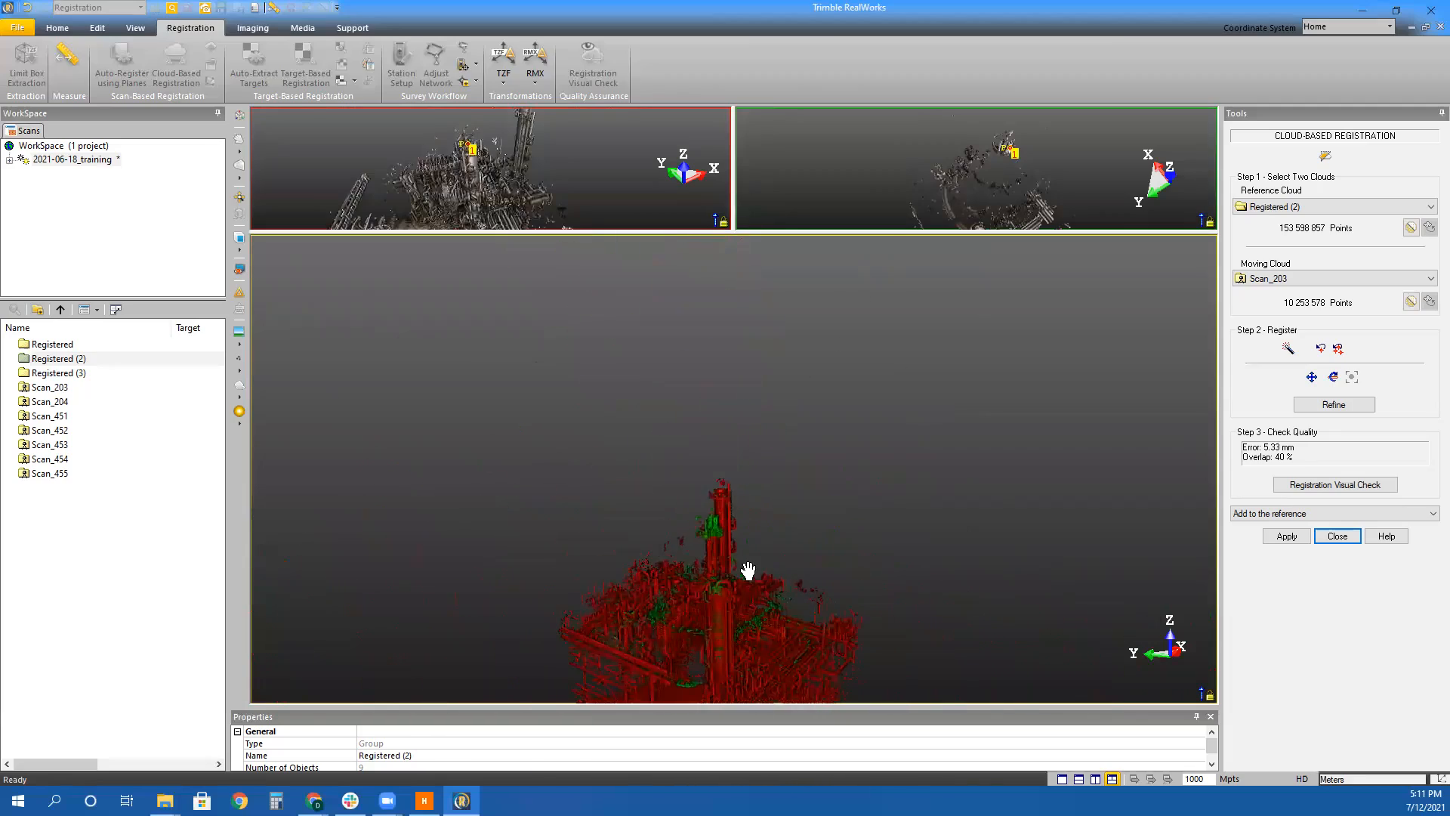
middle_click_drag(678, 669, 726, 615)
scroll(766, 559, "up", 4)
scroll(752, 555, "up", 3)
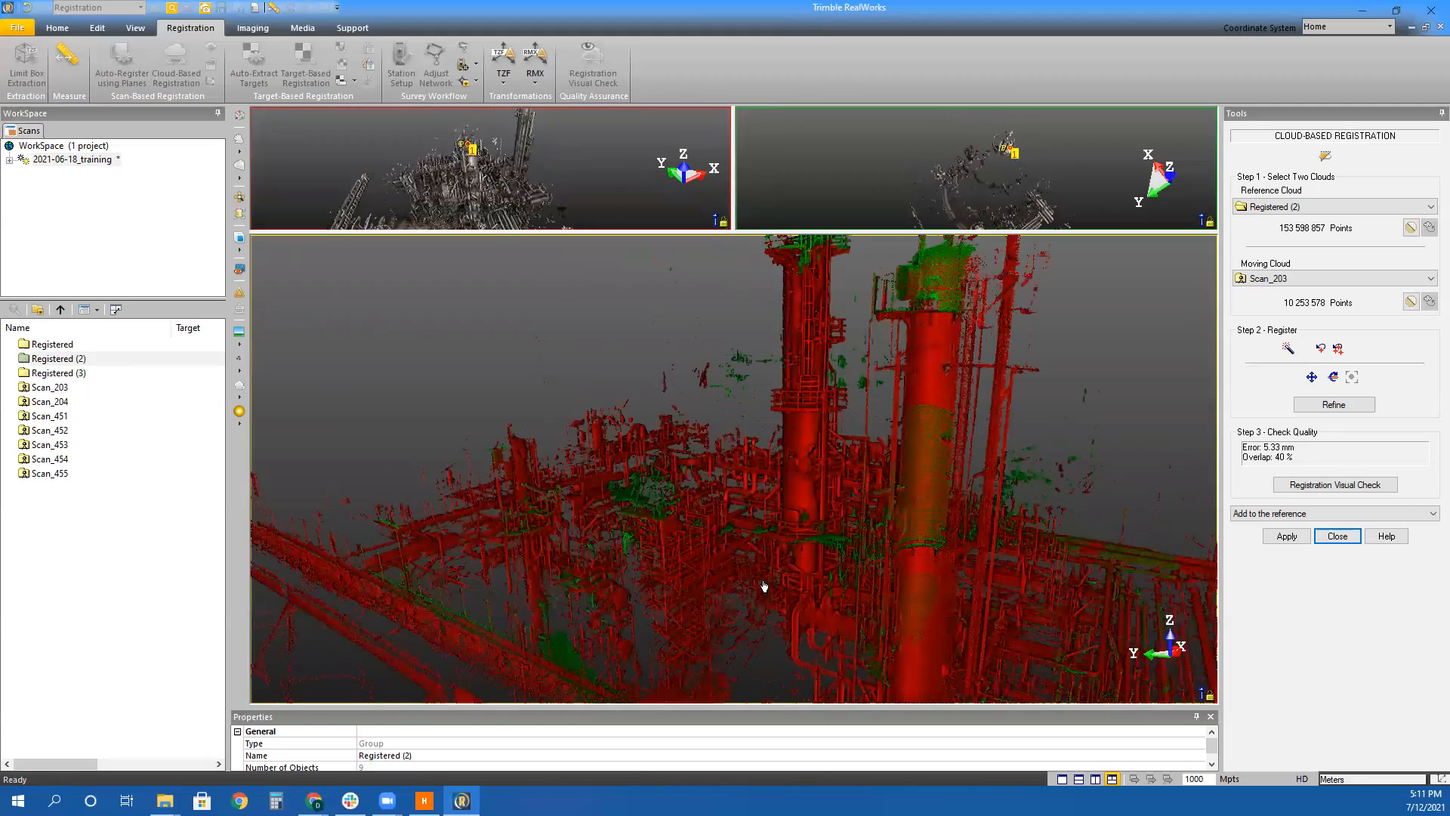
left_click_drag(733, 556, 839, 576)
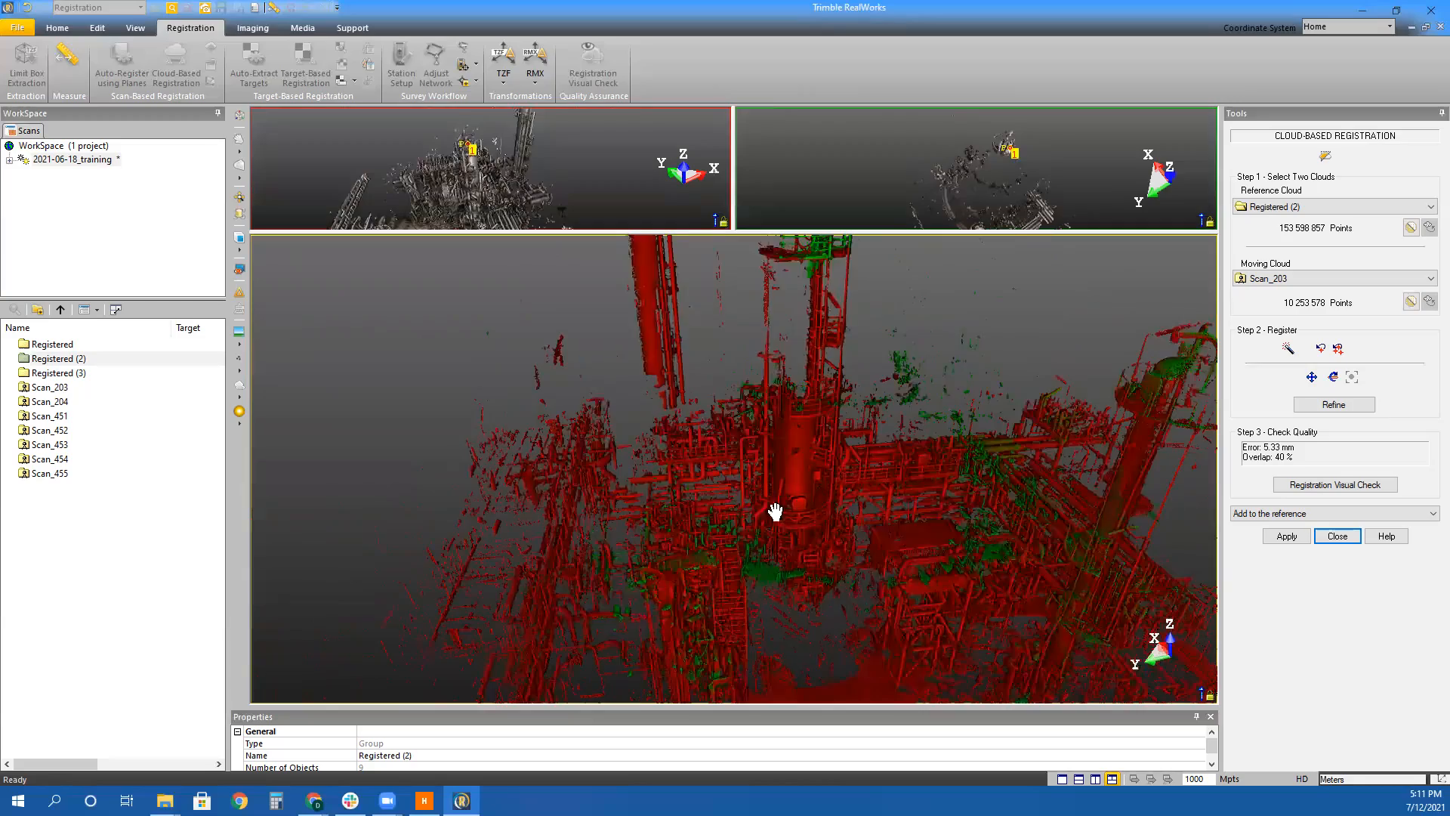
middle_click_drag(800, 642, 743, 586)
left_click_drag(743, 586, 741, 686)
middle_click_drag(741, 687, 719, 492)
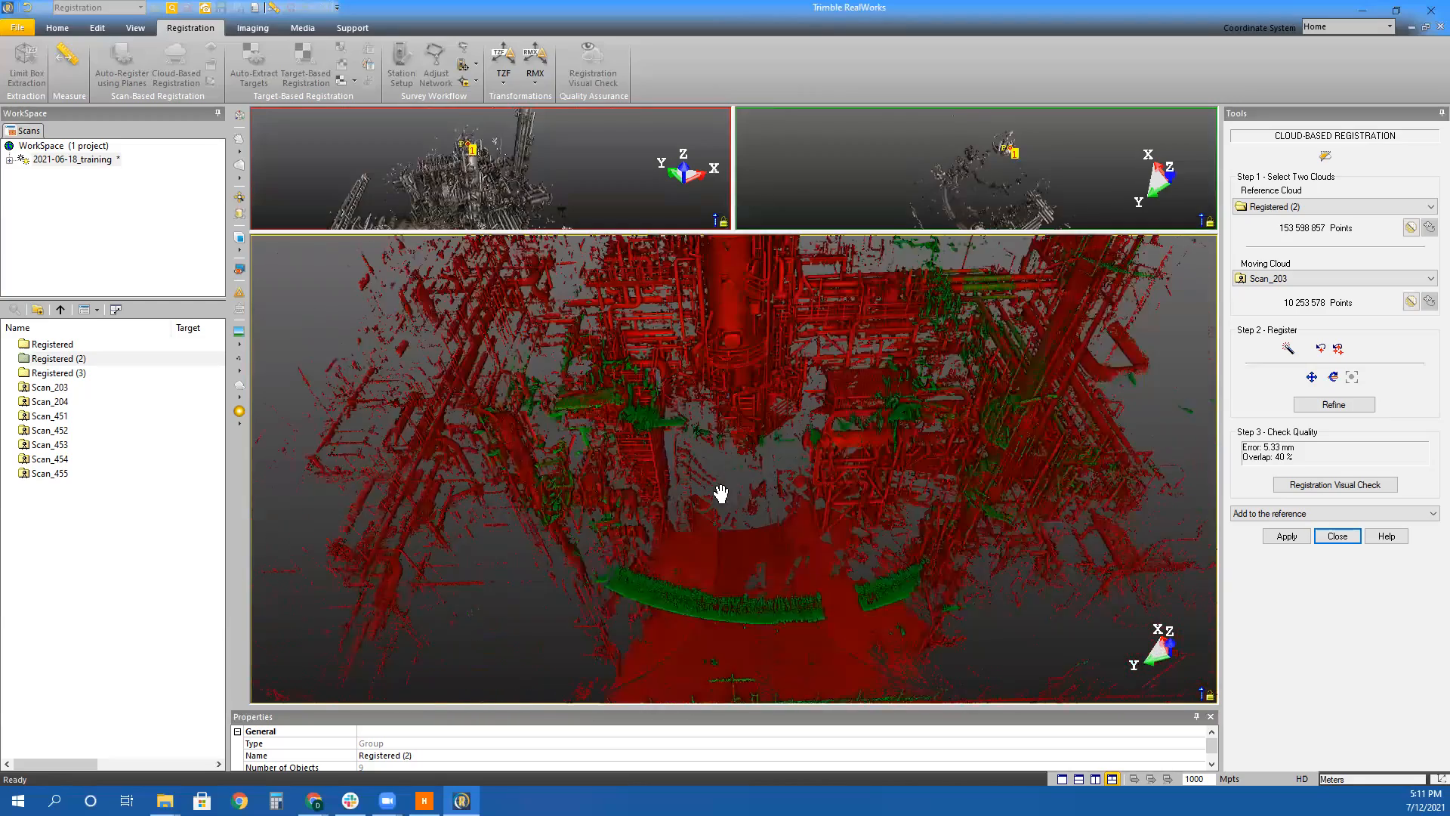
Check the tower-top platform and railings in the Scan_203 overlay, refine the registration and apply it
left_click_drag(685, 514, 656, 657)
left_click_drag(576, 442, 488, 488)
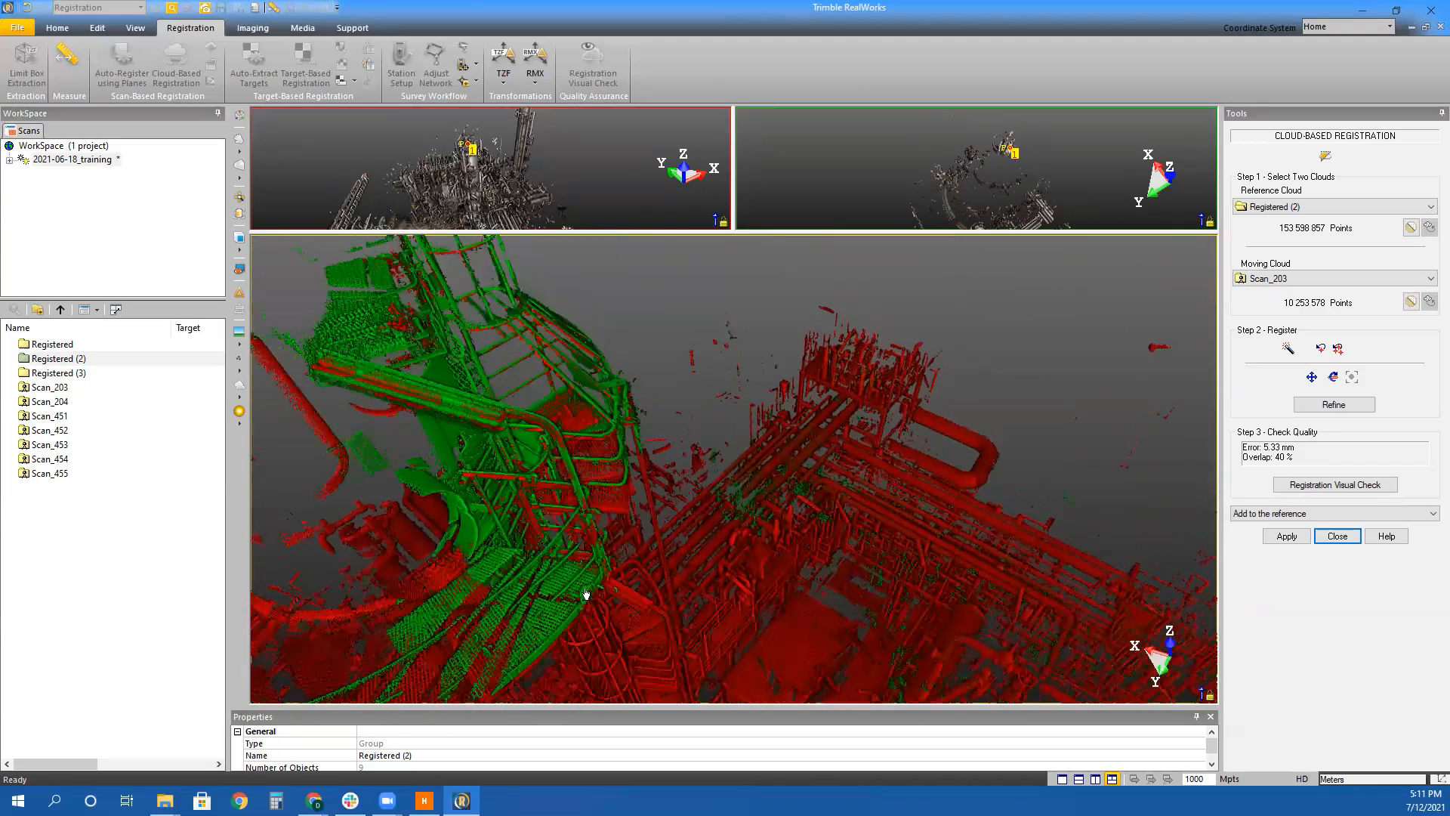
left_click_drag(605, 529, 729, 640)
left_click_drag(829, 556, 763, 475)
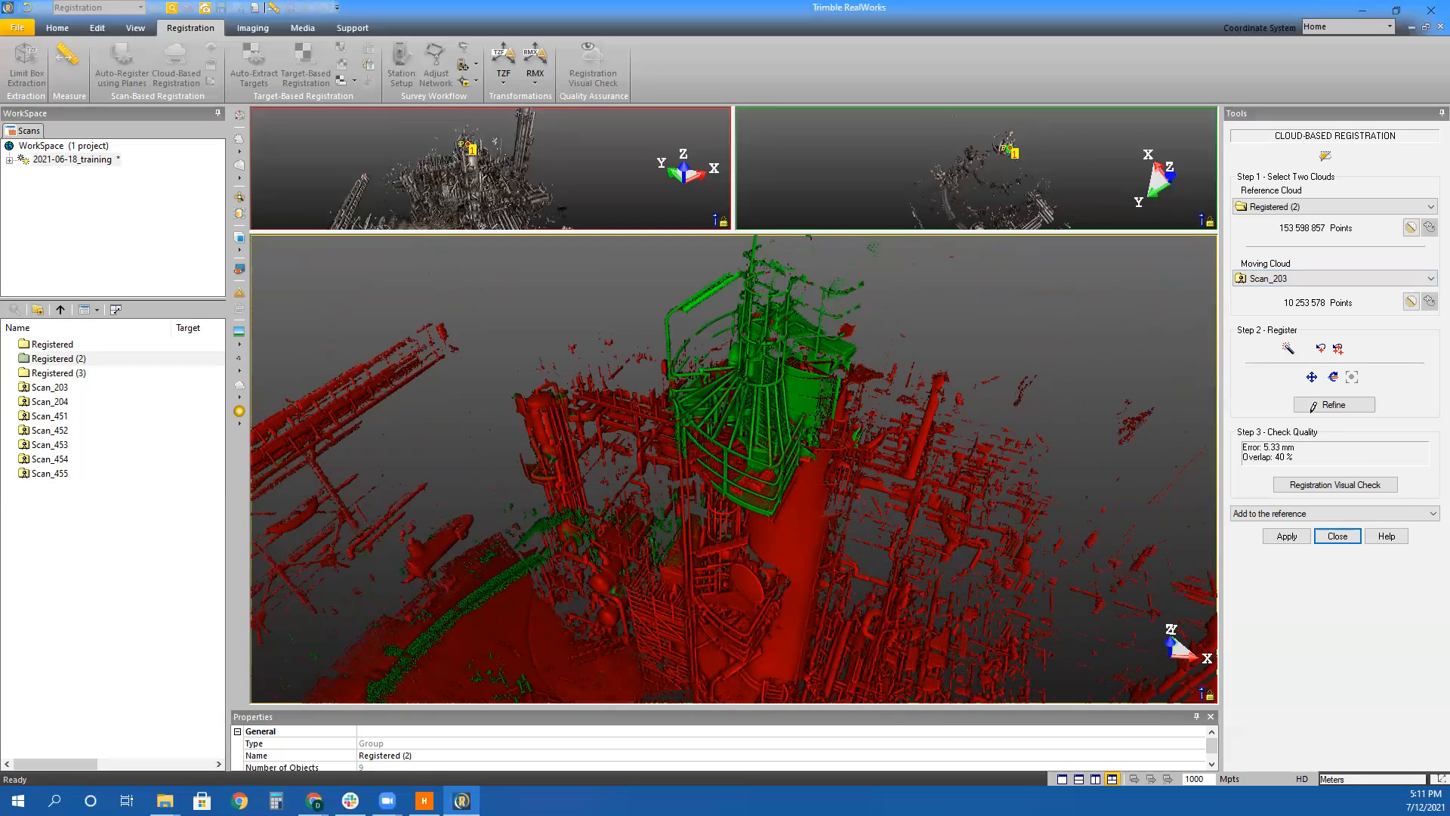
left_click(1318, 404)
left_click(1319, 404)
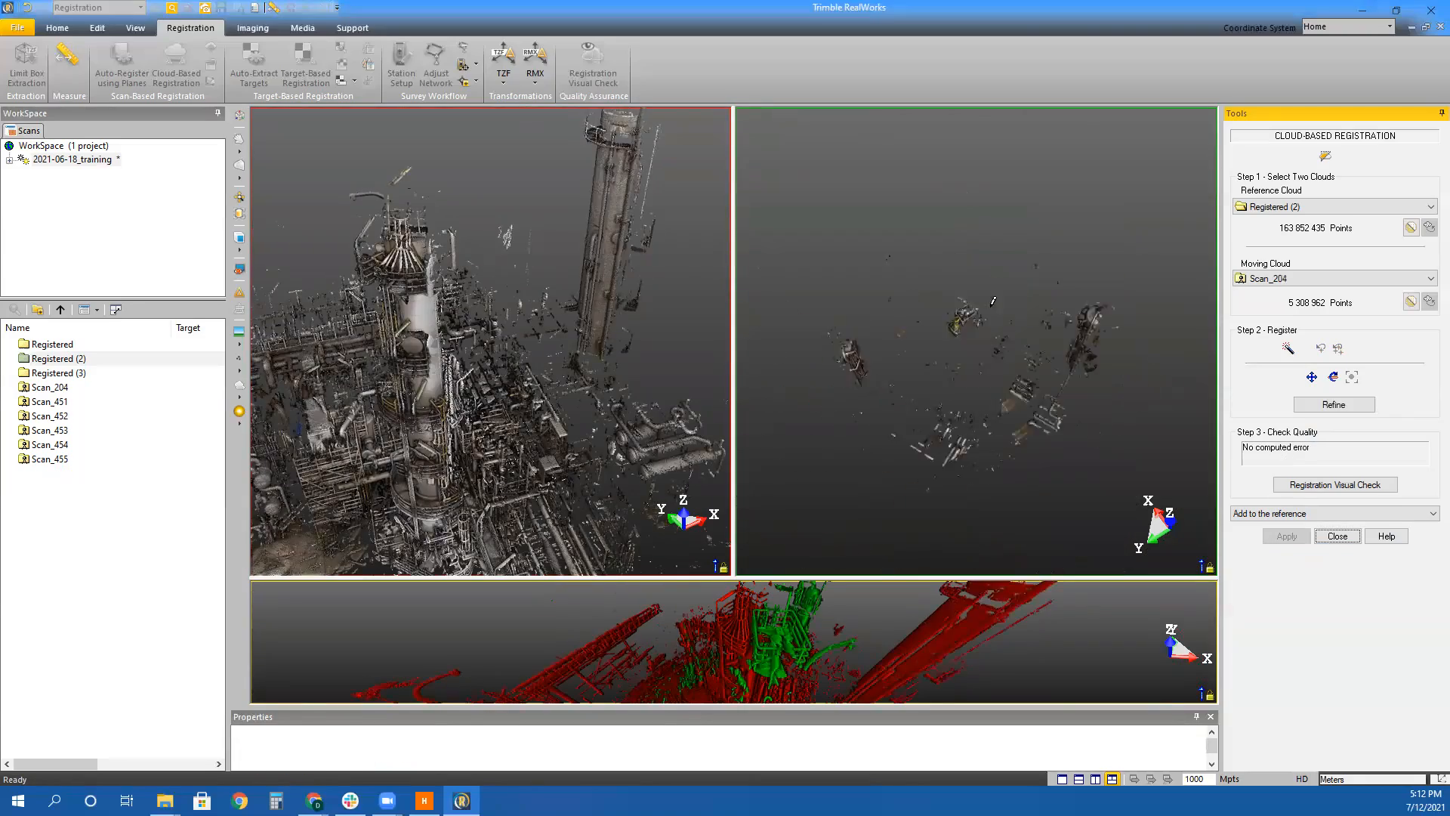
Pick a matching point at the end of the curved pipe beside the tower top in Registered (2) and Scan_204
left_click_drag(982, 285, 952, 278)
scroll(296, 249, "up", 5)
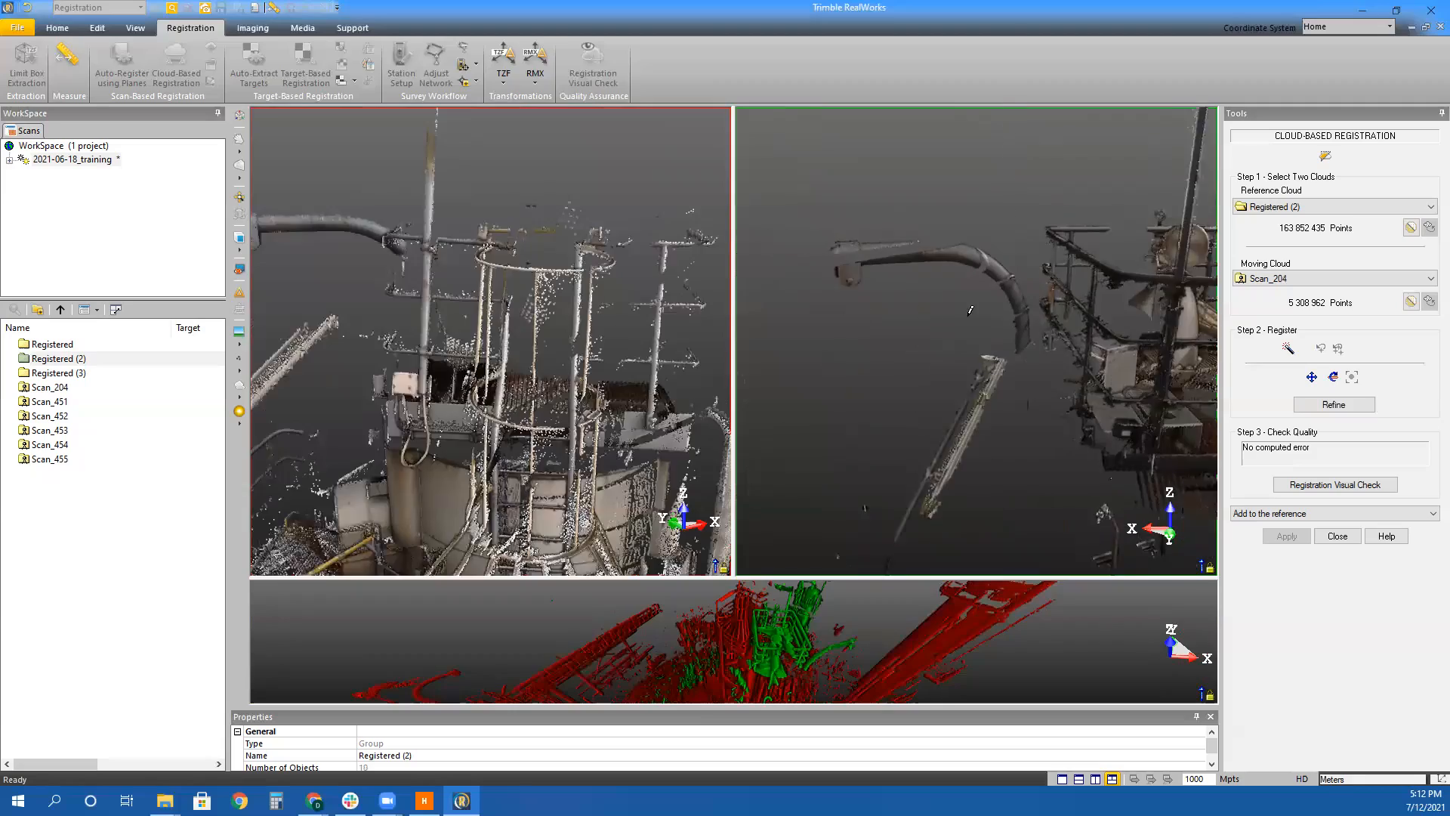
left_click(348, 272)
scroll(852, 276, "up", 5)
left_click(859, 304)
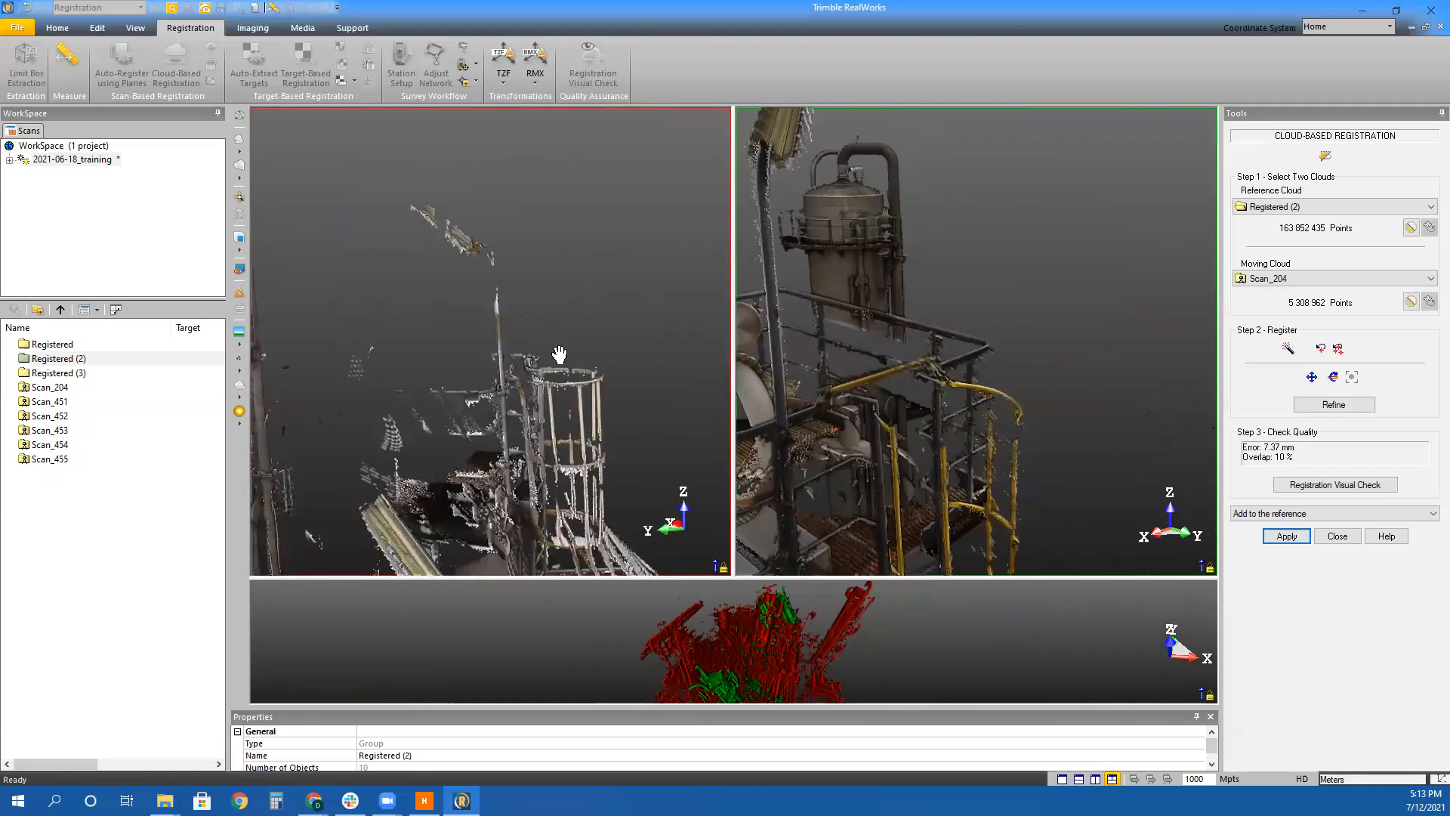
Pick a second matching point on the bent pipe atop the tall vessel in Registered (2) and Scan_204, and refine the registration
left_click_drag(559, 355, 615, 368)
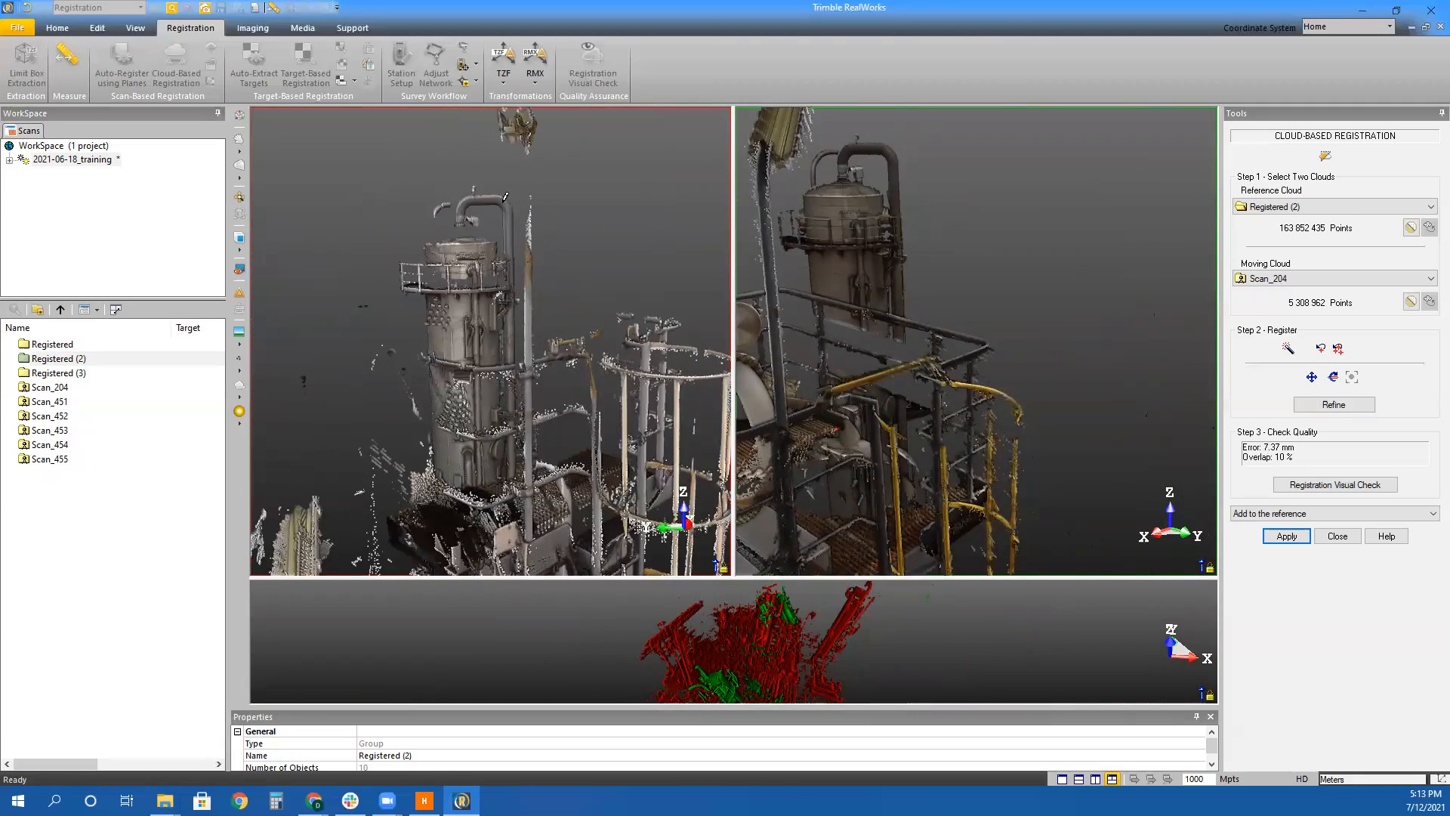
left_click(504, 205)
left_click_drag(952, 287, 982, 287)
left_click(894, 154)
left_click(1315, 404)
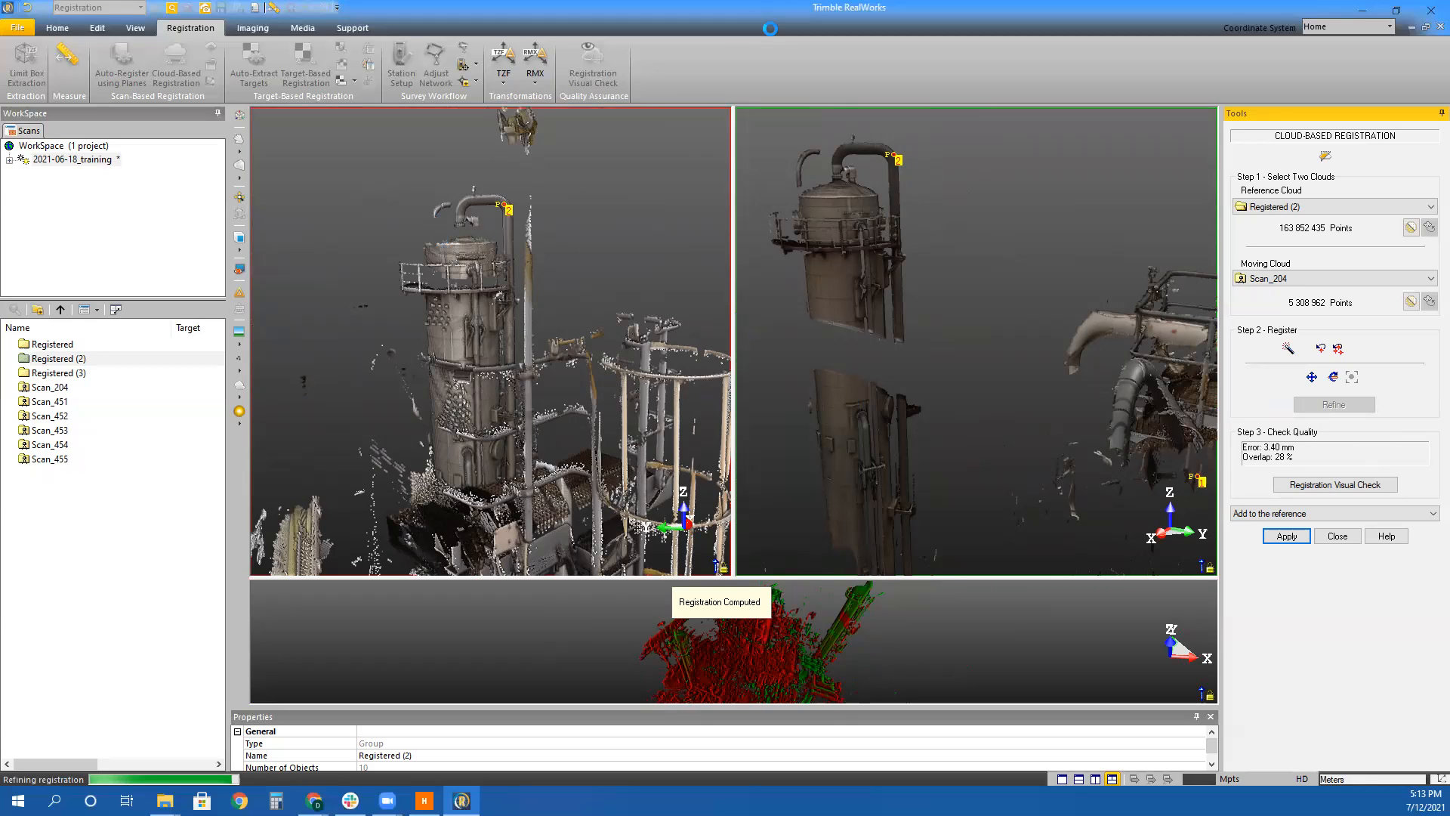
Inspect the overlay of Registered (2) and Scan_204 at both tower tops and apply the registration
left_click(801, 649)
scroll(889, 314, "up", 3)
middle_click_drag(901, 358, 779, 539)
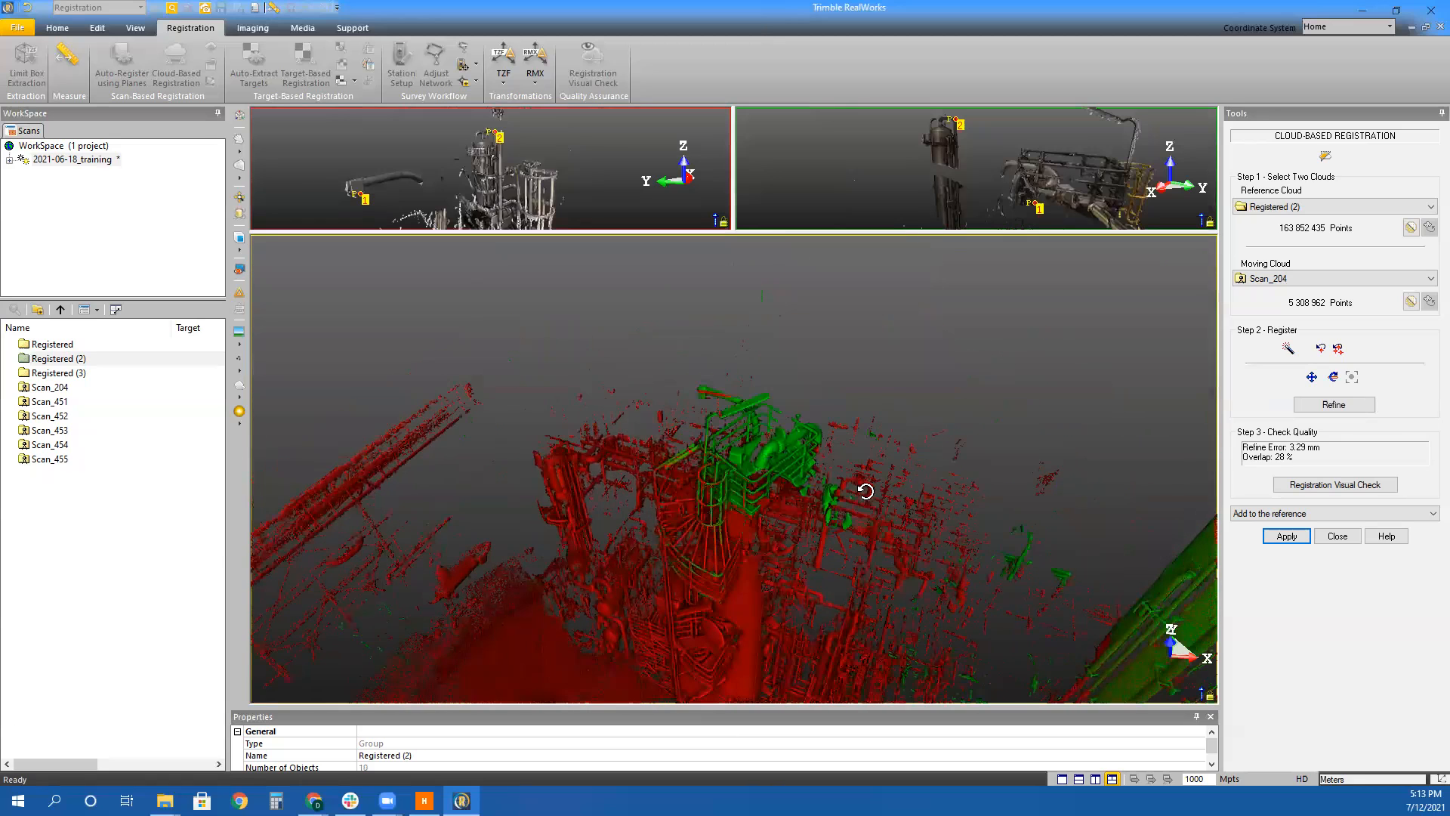
left_click_drag(866, 491, 876, 400)
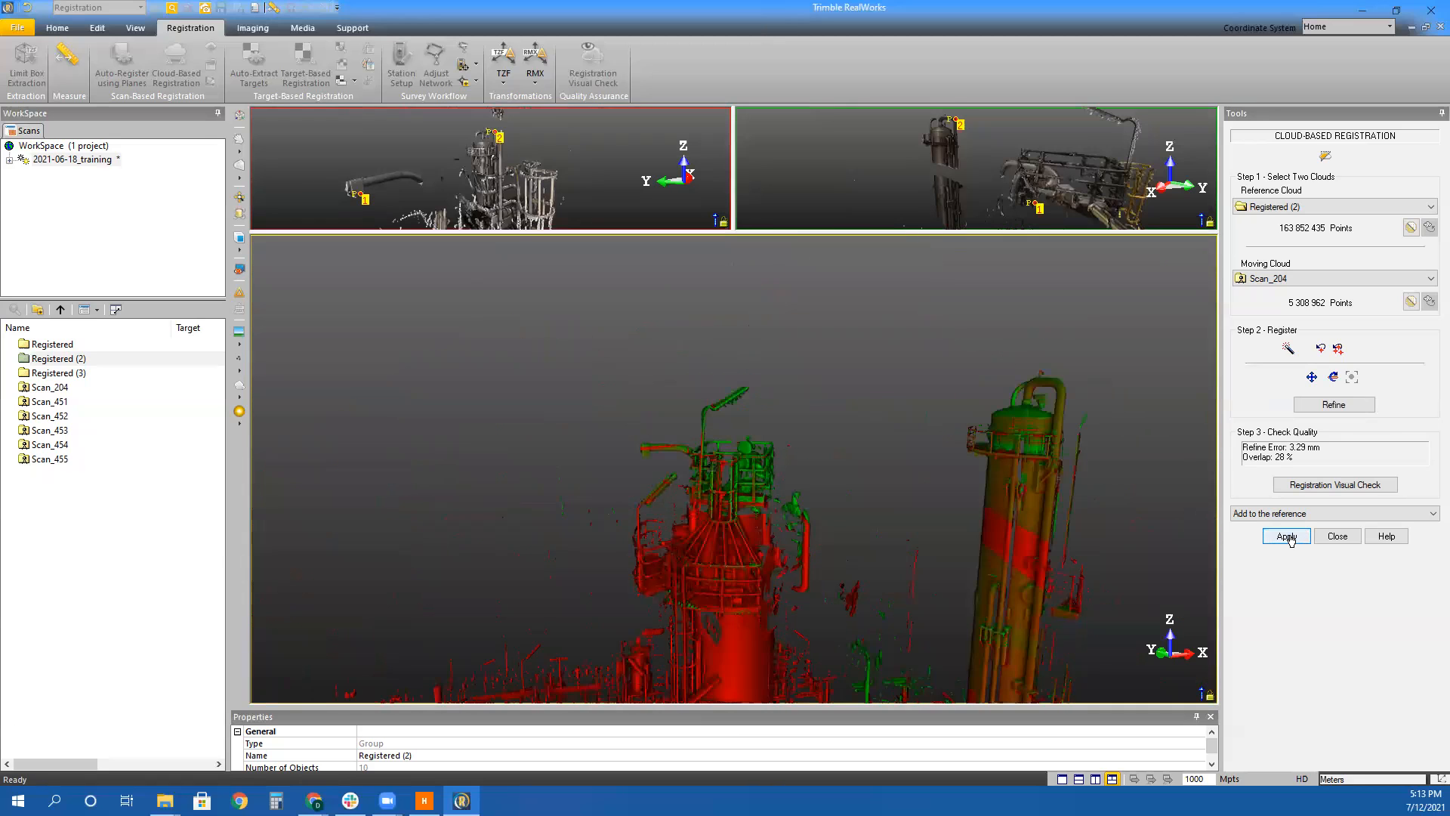
left_click(1288, 537)
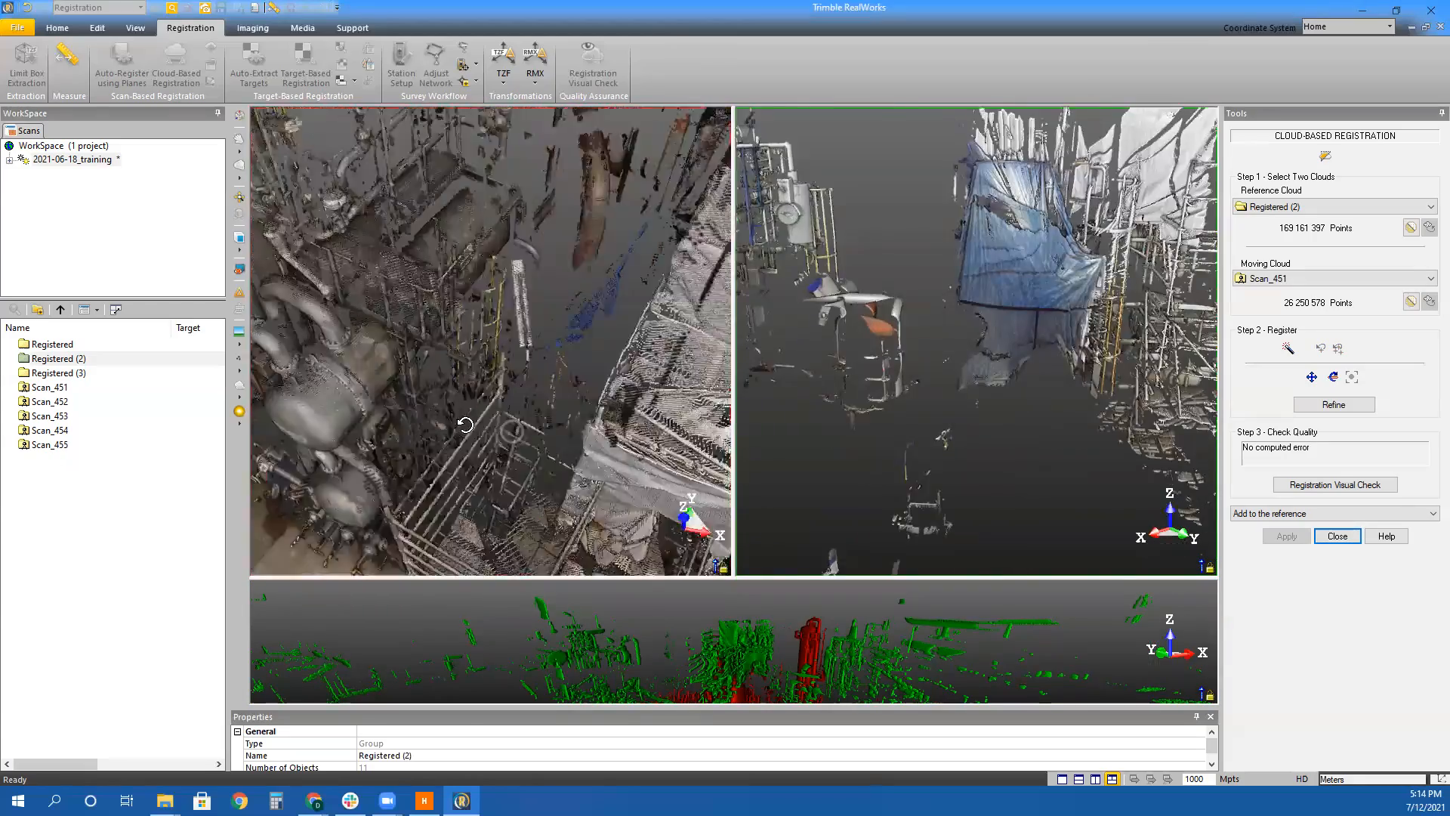
Try to match Scan_451 to Registered (2) with another common point
left_click(1318, 351)
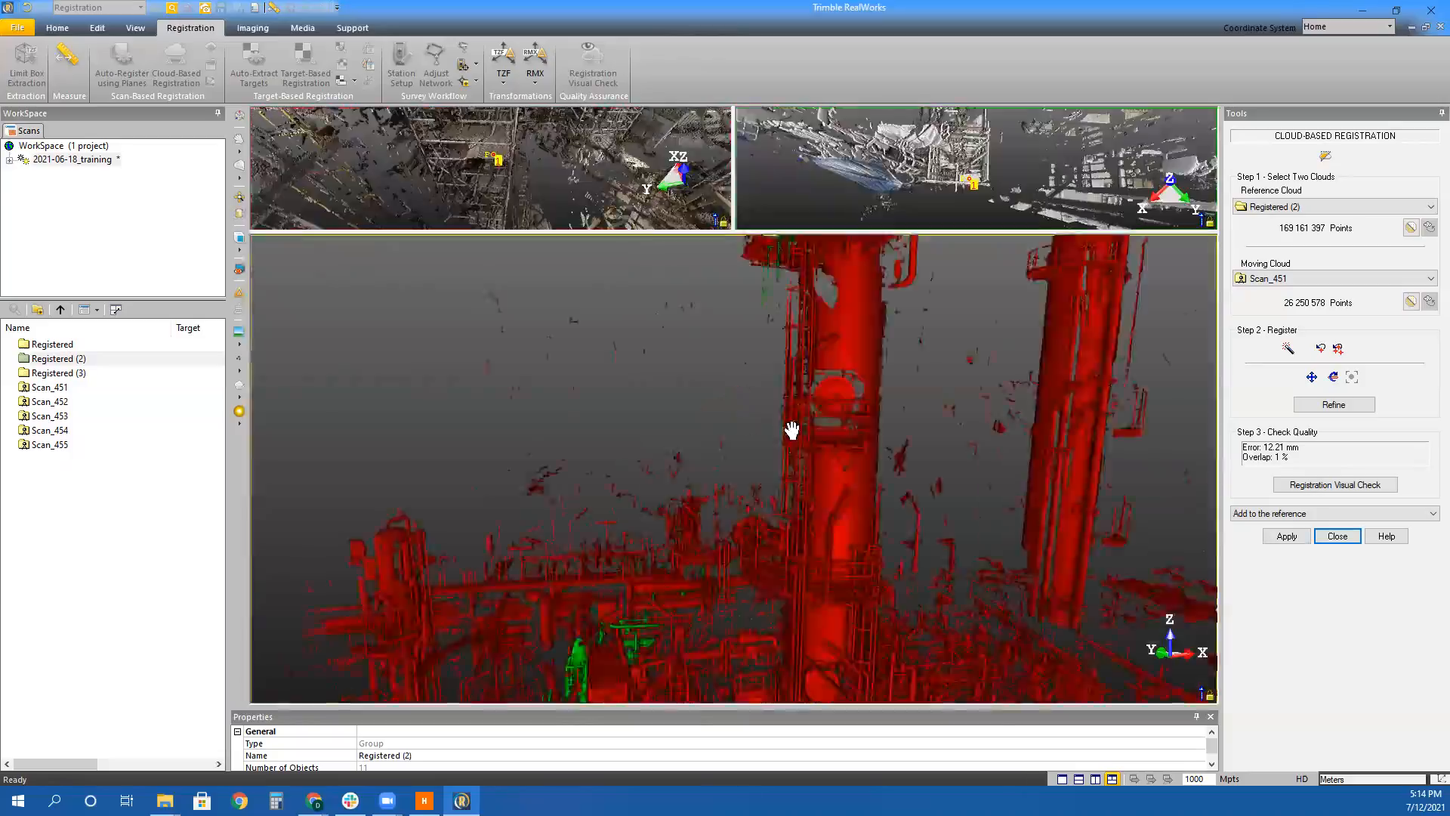
left_click(1047, 209)
left_click_drag(491, 340, 574, 249)
left_click(579, 226)
left_click_drag(975, 340, 1042, 430)
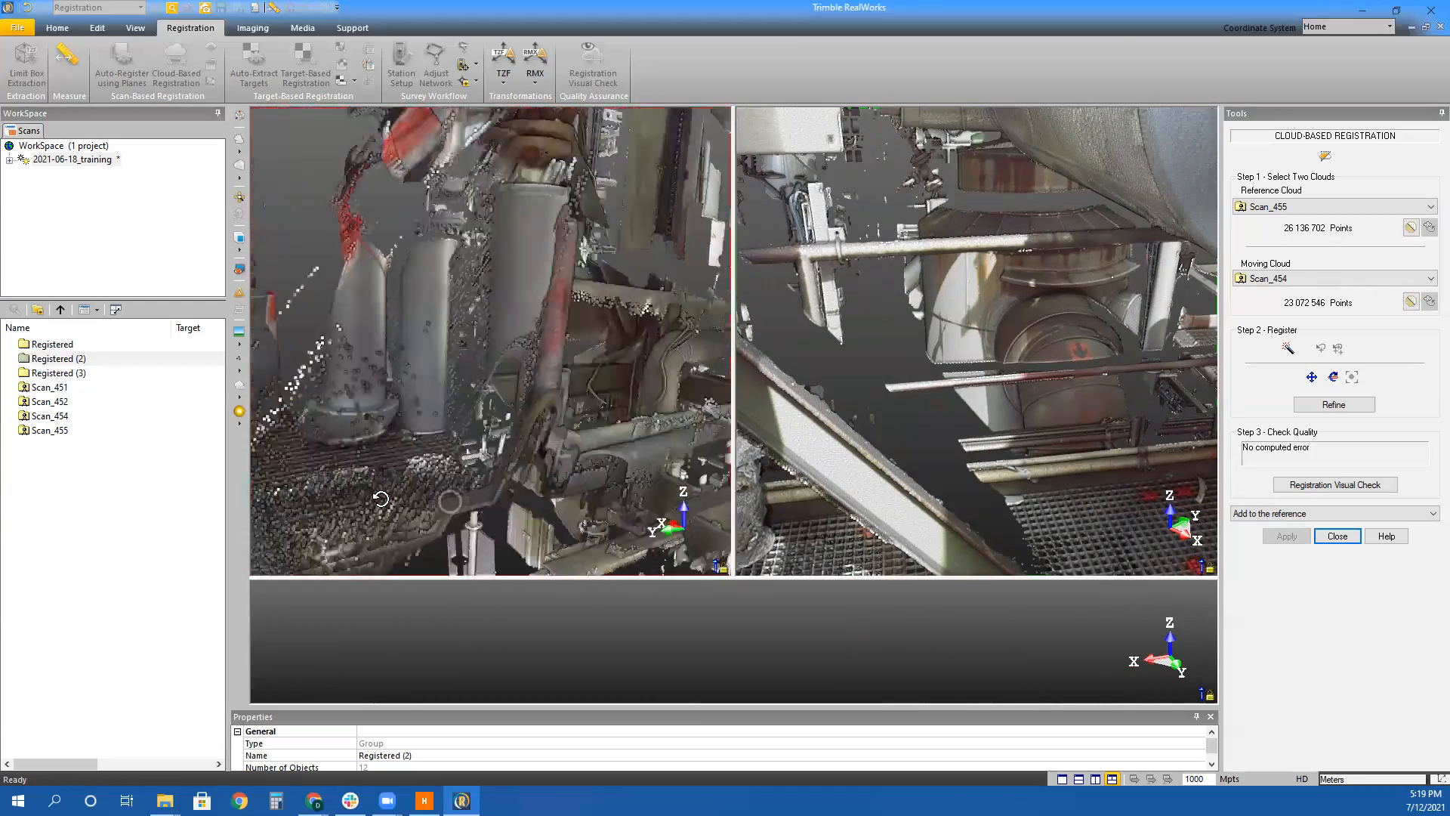
Compare the piping, grating and steelwork in Scan_455 and Scan_454 to find shared features
left_click_drag(380, 498, 528, 495)
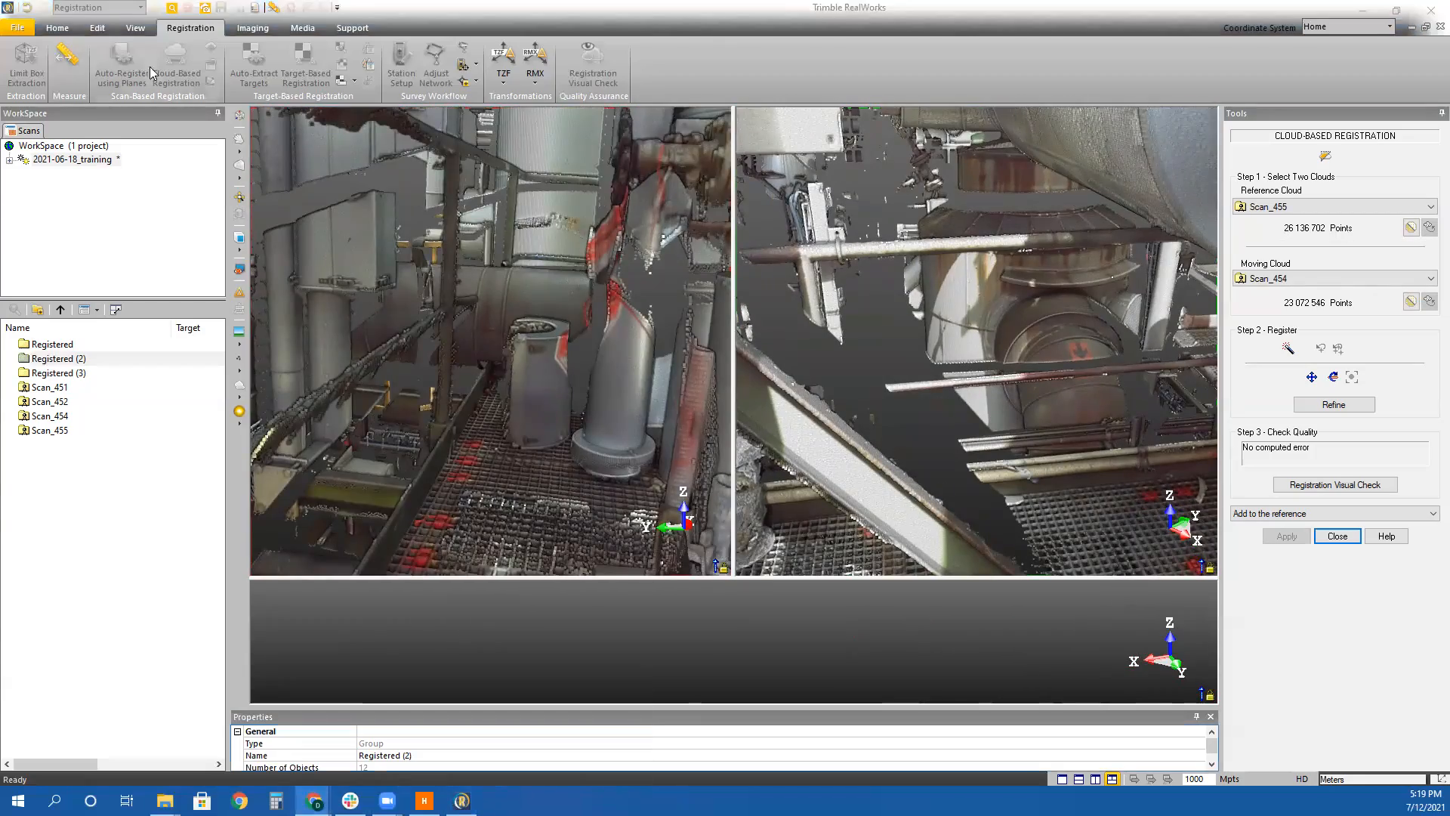
left_click_drag(1096, 302, 1019, 430)
left_click_drag(491, 340, 574, 339)
left_click_drag(982, 340, 1074, 432)
scroll(1074, 431, "down", 5)
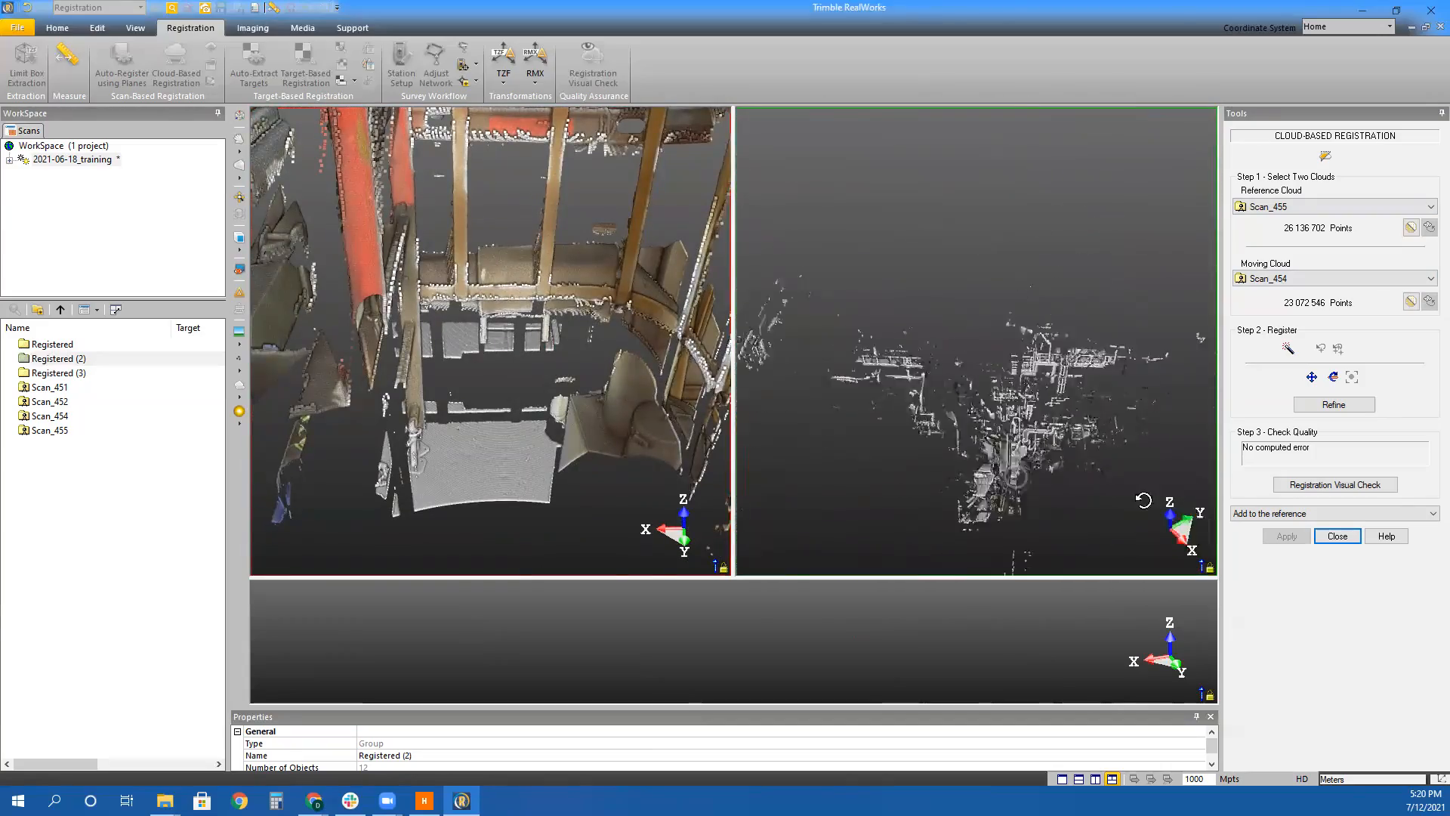
Set the reference cloud to Registered and orient it alongside Scan_454 to view the same area
left_click(1334, 206)
left_click(1270, 220)
left_click_drag(491, 340, 147, 426)
scroll(491, 339, "down", 3)
left_click_drag(1095, 362, 982, 340)
left_click_drag(491, 339, 574, 340)
scroll(982, 340, "up", 3)
mouse_move(982, 339)
left_mouse_down()
mouse_move(1009, 482)
mouse_move(982, 340)
left_mouse_up()
left_click_drag(491, 340, 605, 325)
Pick two pairs of matching points in Registered and Scan_454
left_click(457, 344)
left_click(1017, 271)
mouse_move(982, 340)
left_mouse_down()
mouse_move(754, 420)
mouse_move(982, 340)
left_mouse_up()
left_click_drag(491, 340, 574, 340)
left_click(511, 314)
left_click(1049, 379)
Enlarge the overlay of Registered and Scan_454, refine the registration and apply it
left_click_drag(916, 578, 916, 231)
left_click(1333, 404)
left_click(1287, 536)
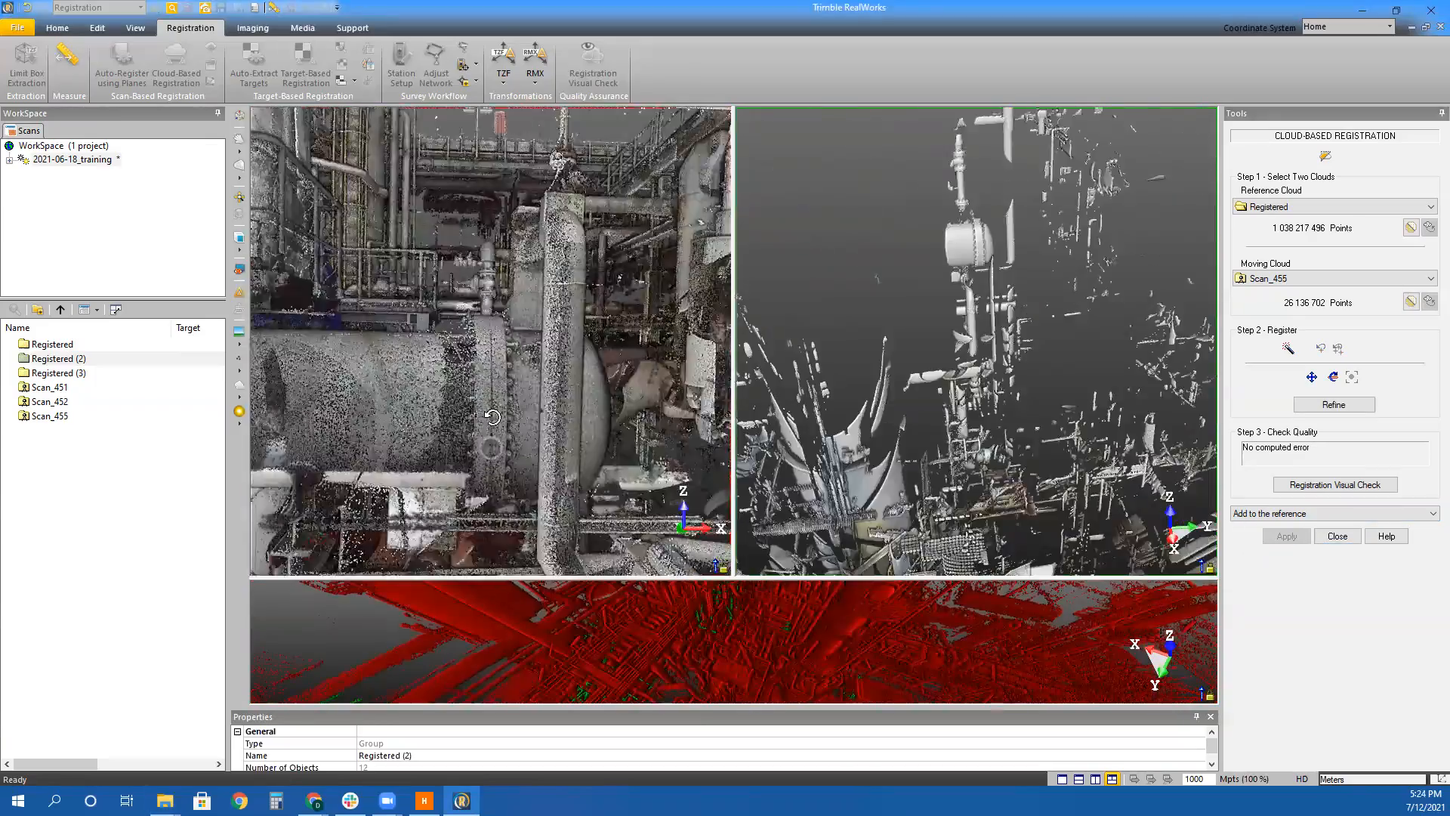
Pick a matching point on the vertical pipe above the horizontal vessel in Registered and Scan_455, and refine the registration
left_click_drag(493, 417, 574, 340)
scroll(969, 243, "up", 3)
middle_click_drag(968, 235, 1005, 427)
left_click_drag(491, 340, 518, 408)
scroll(518, 266, "up", 3)
left_click(520, 266)
left_click(990, 322)
left_click(1334, 404)
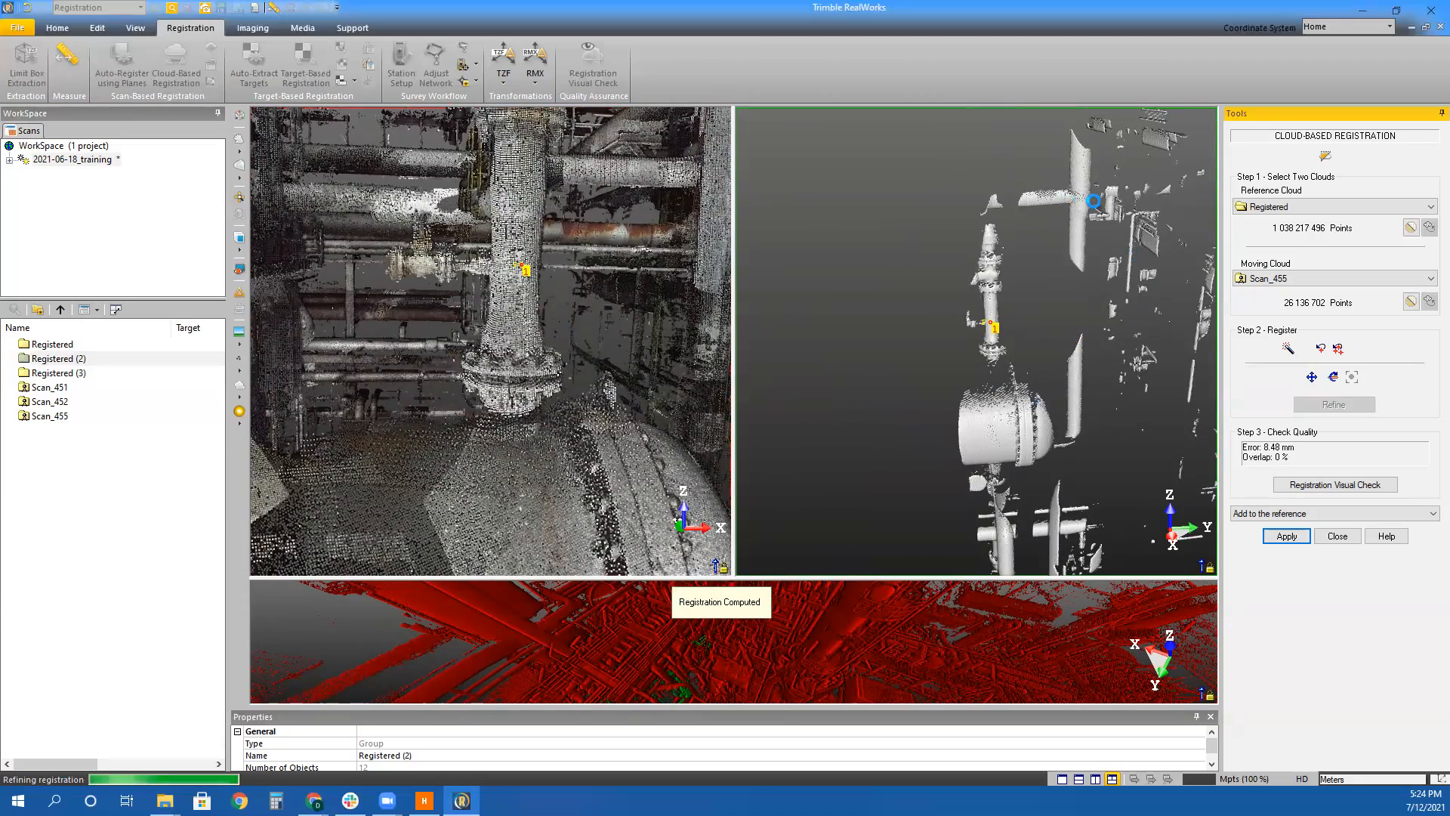
Pick a second matching point at the tall vertical pipe's tee in Registered and Scan_455, refine the registration and apply it
middle_click_drag(518, 265, 292, 528)
left_click(605, 243)
scroll(1088, 199, "up", 3)
left_click(1080, 202)
left_click(1333, 404)
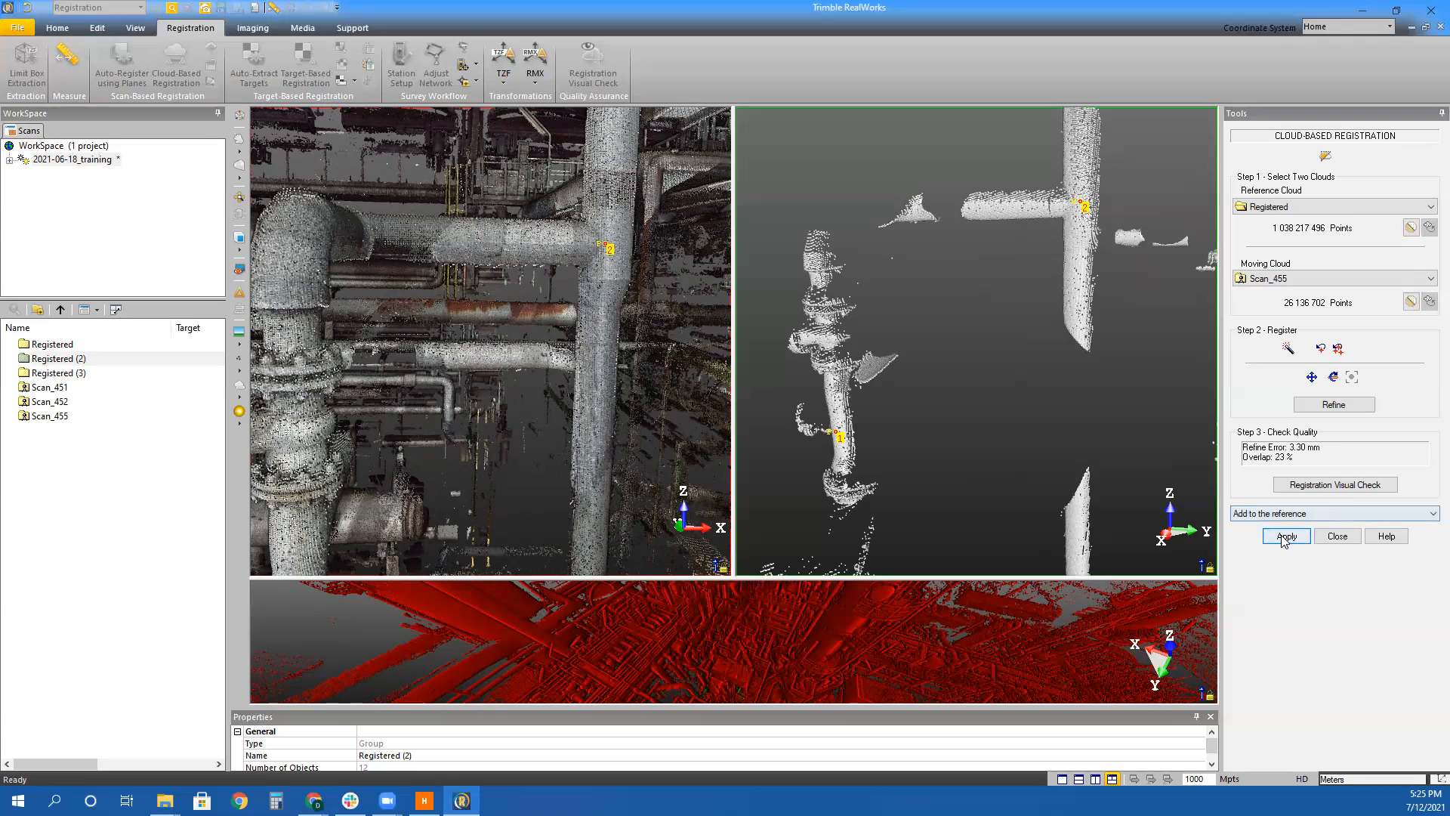
left_click(1284, 536)
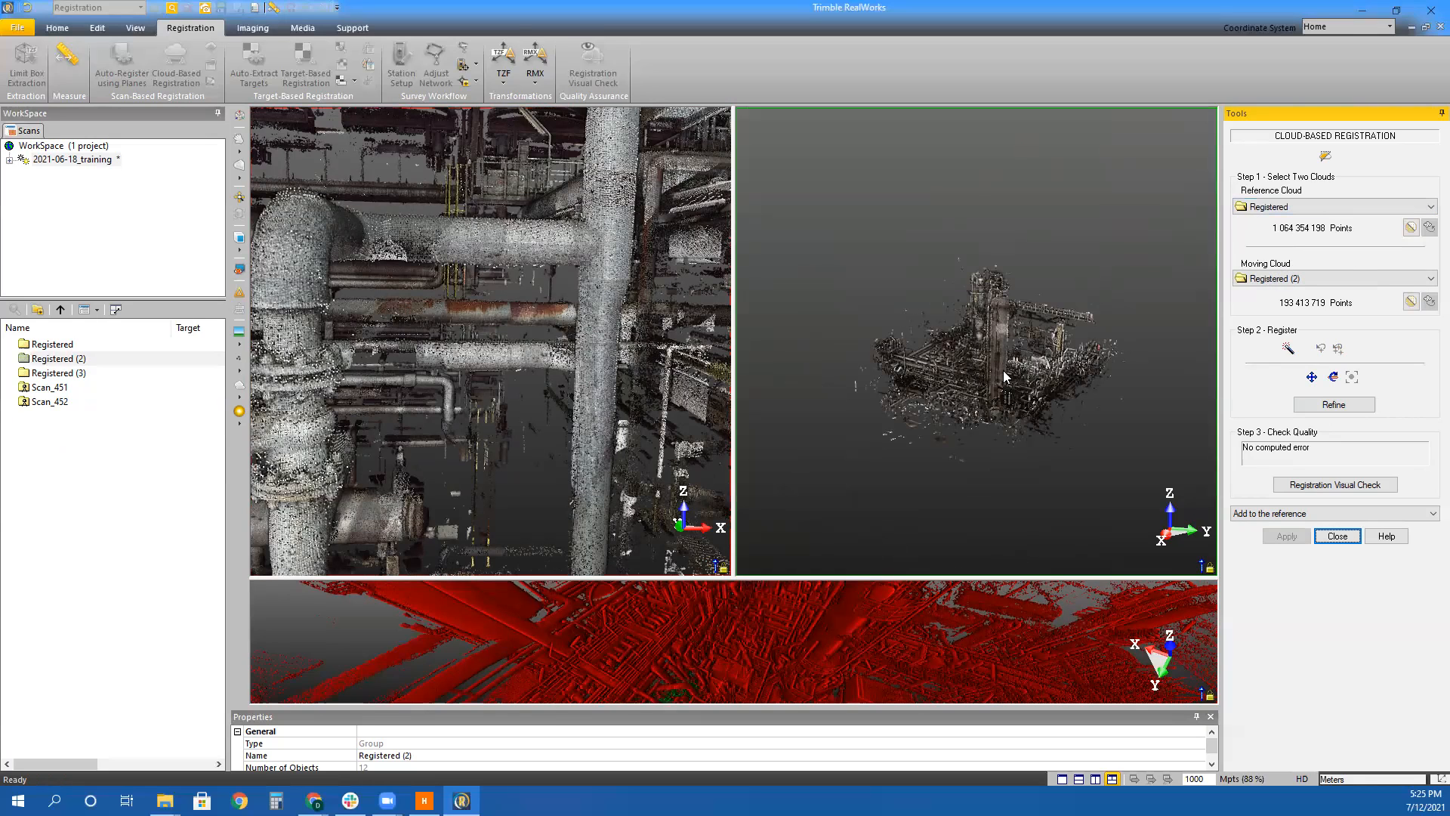
Pick a matching point on the upper of the two stacked vessel heads in Registered and Registered (2)
scroll(991, 339, "up", 5)
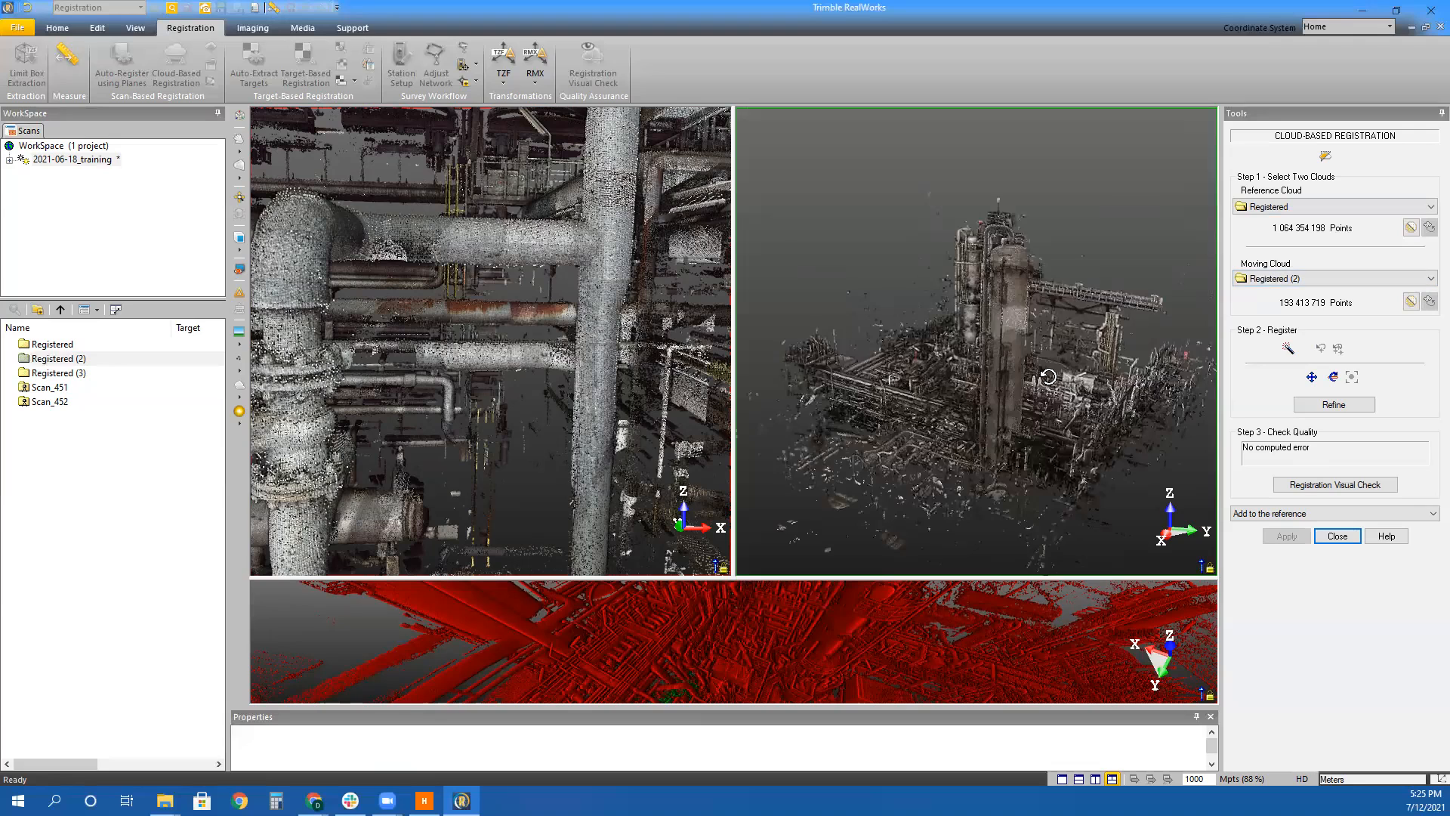
left_click_drag(960, 359, 880, 357)
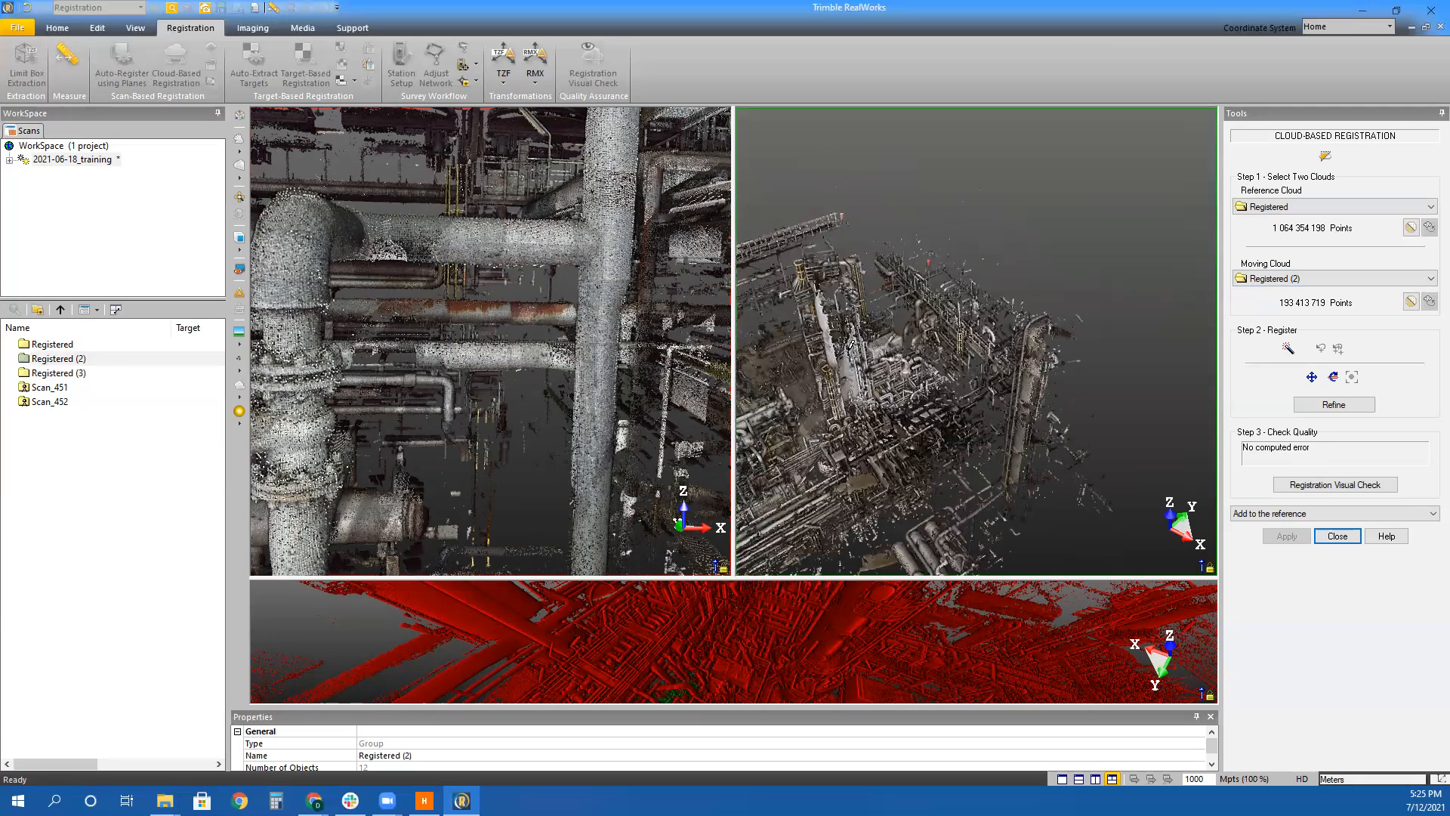
scroll(852, 413, "up", 2)
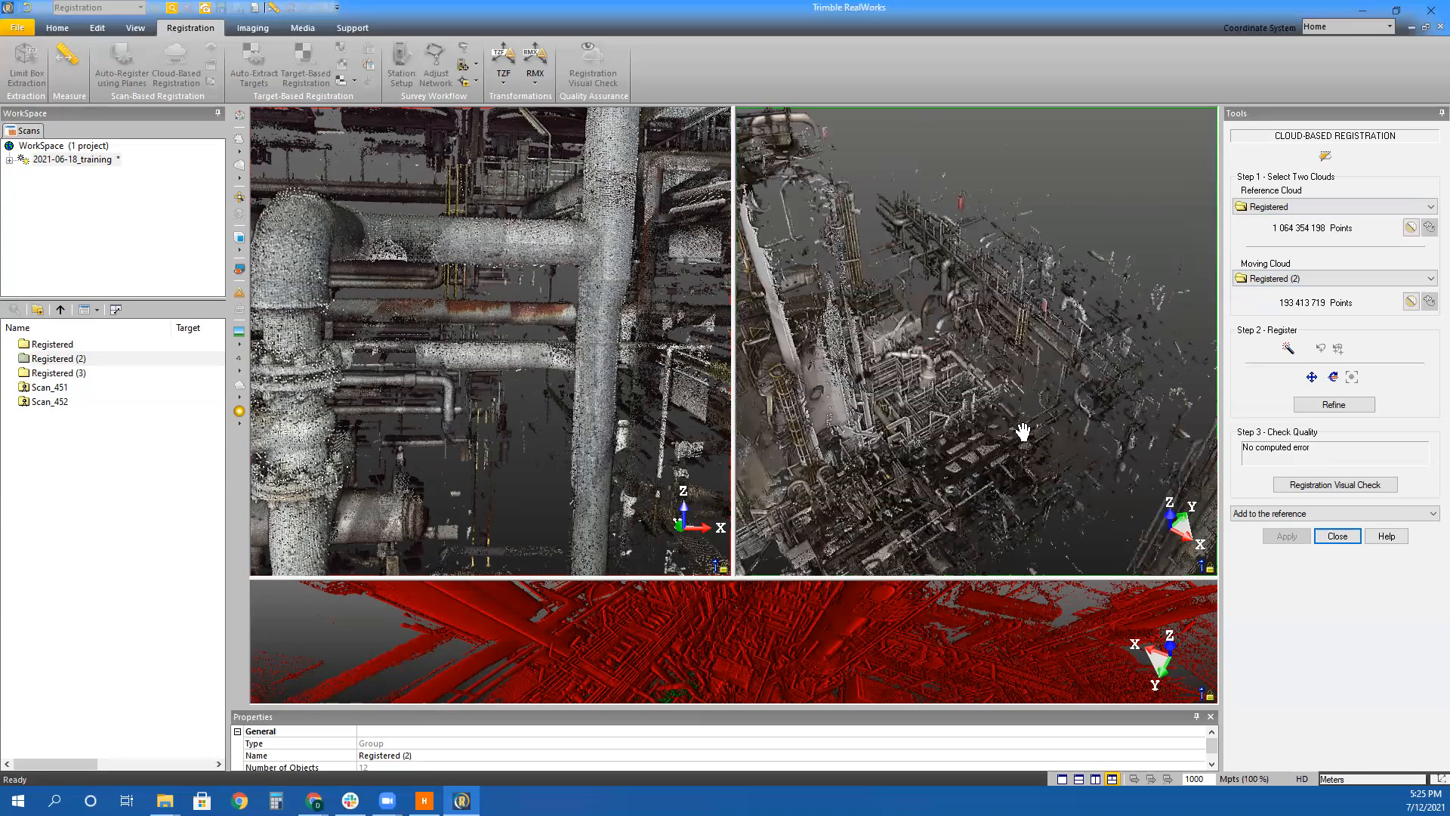
scroll(1050, 437, "up", 3)
scroll(470, 384, "down", 5)
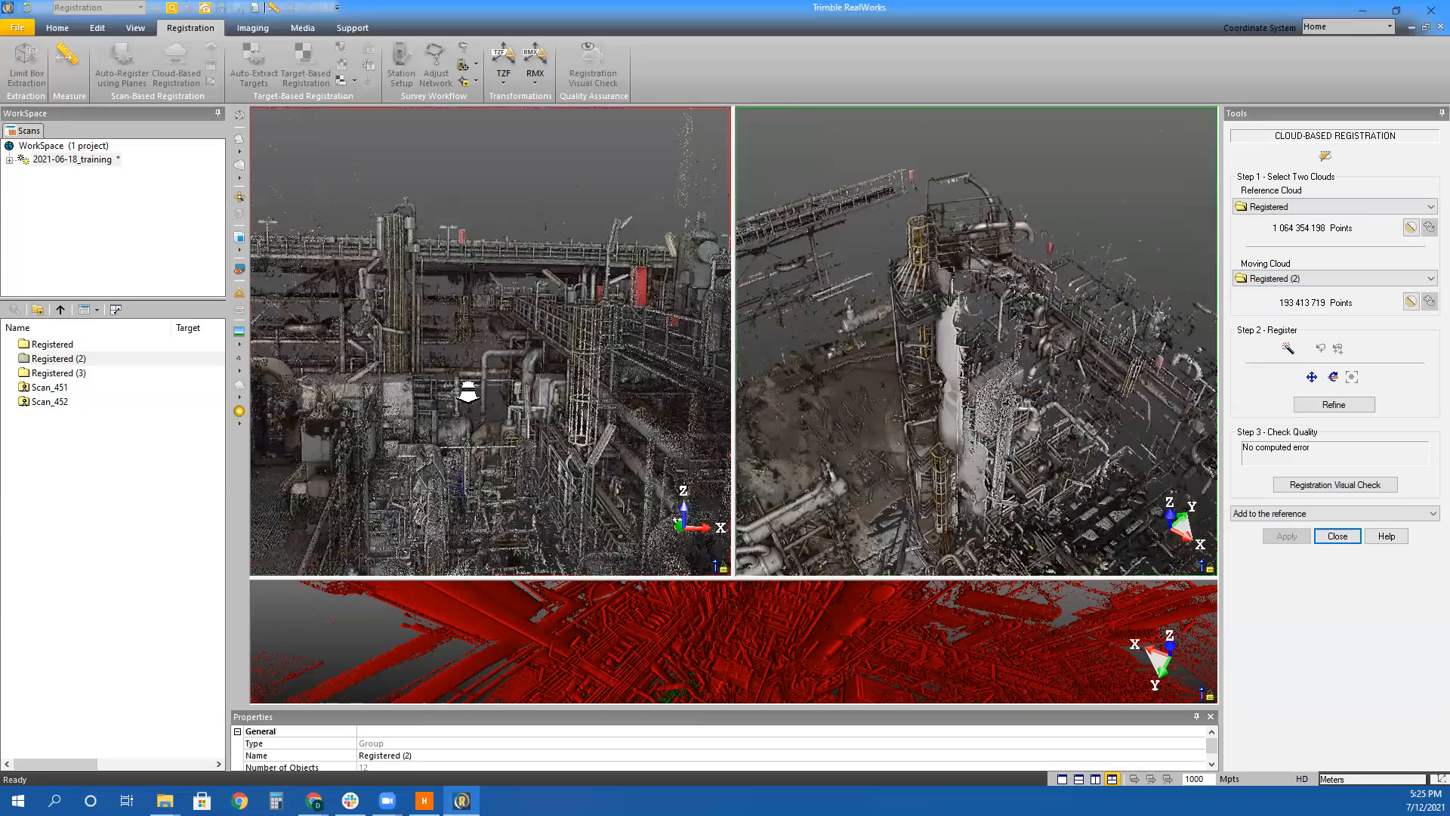
left_click_drag(453, 414, 478, 429)
middle_click_drag(279, 340, 430, 361)
left_click_drag(484, 300, 491, 328)
left_click_drag(926, 402, 969, 398)
middle_click_drag(831, 431, 1019, 306)
scroll(907, 348, "up", 4)
left_click_drag(916, 340, 934, 319)
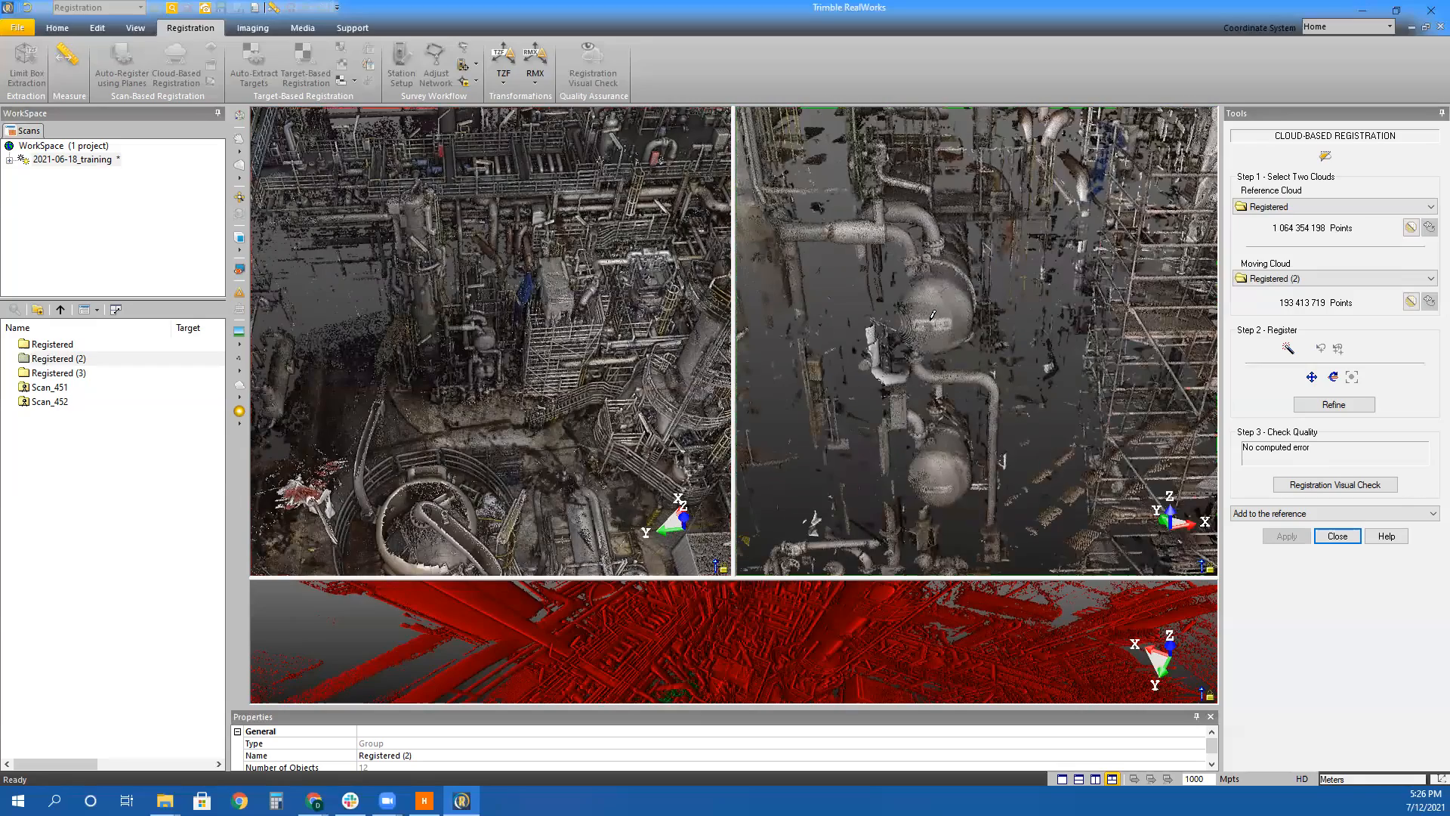
scroll(499, 348, "up", 5)
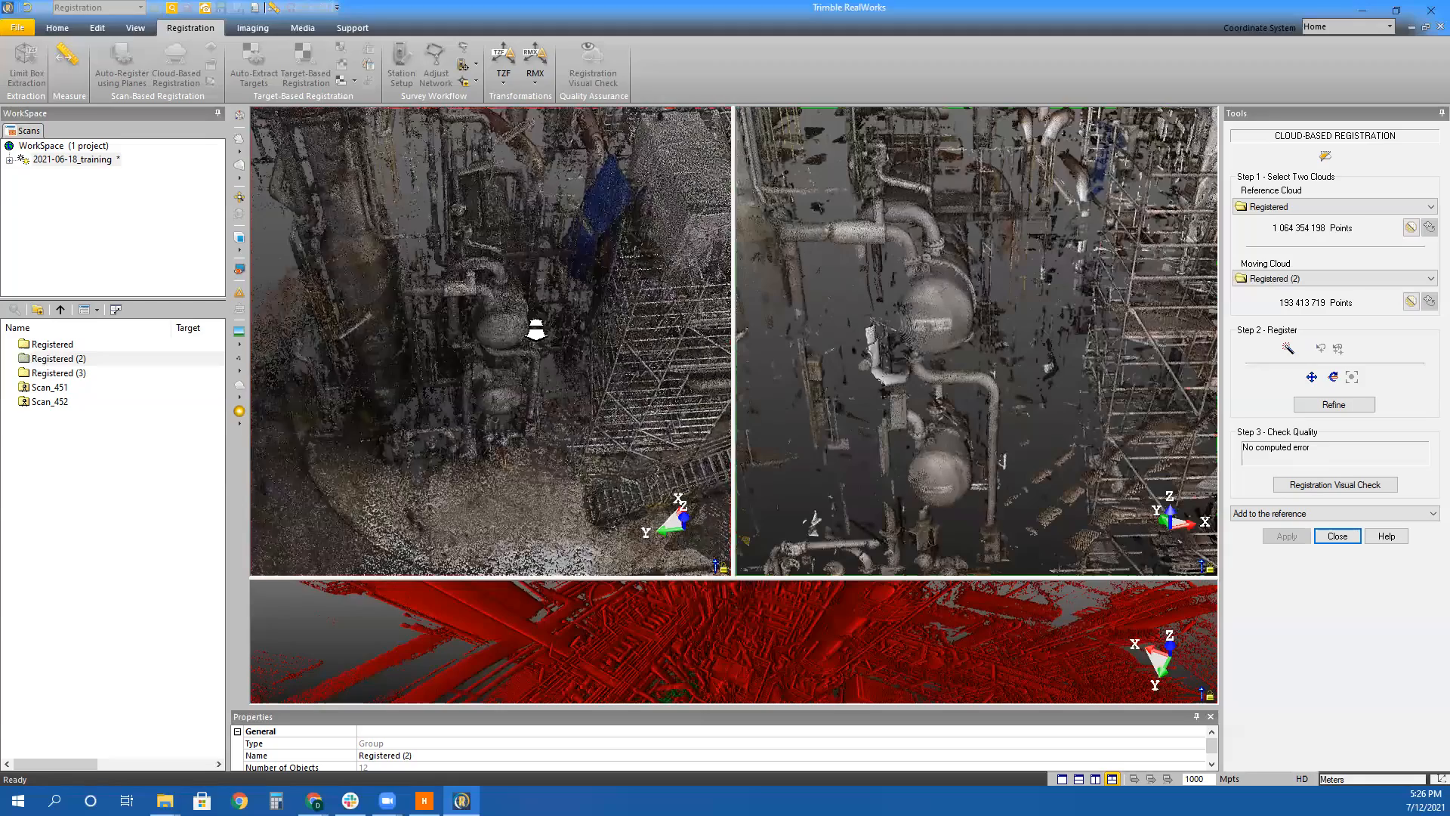
scroll(502, 340, "up", 2)
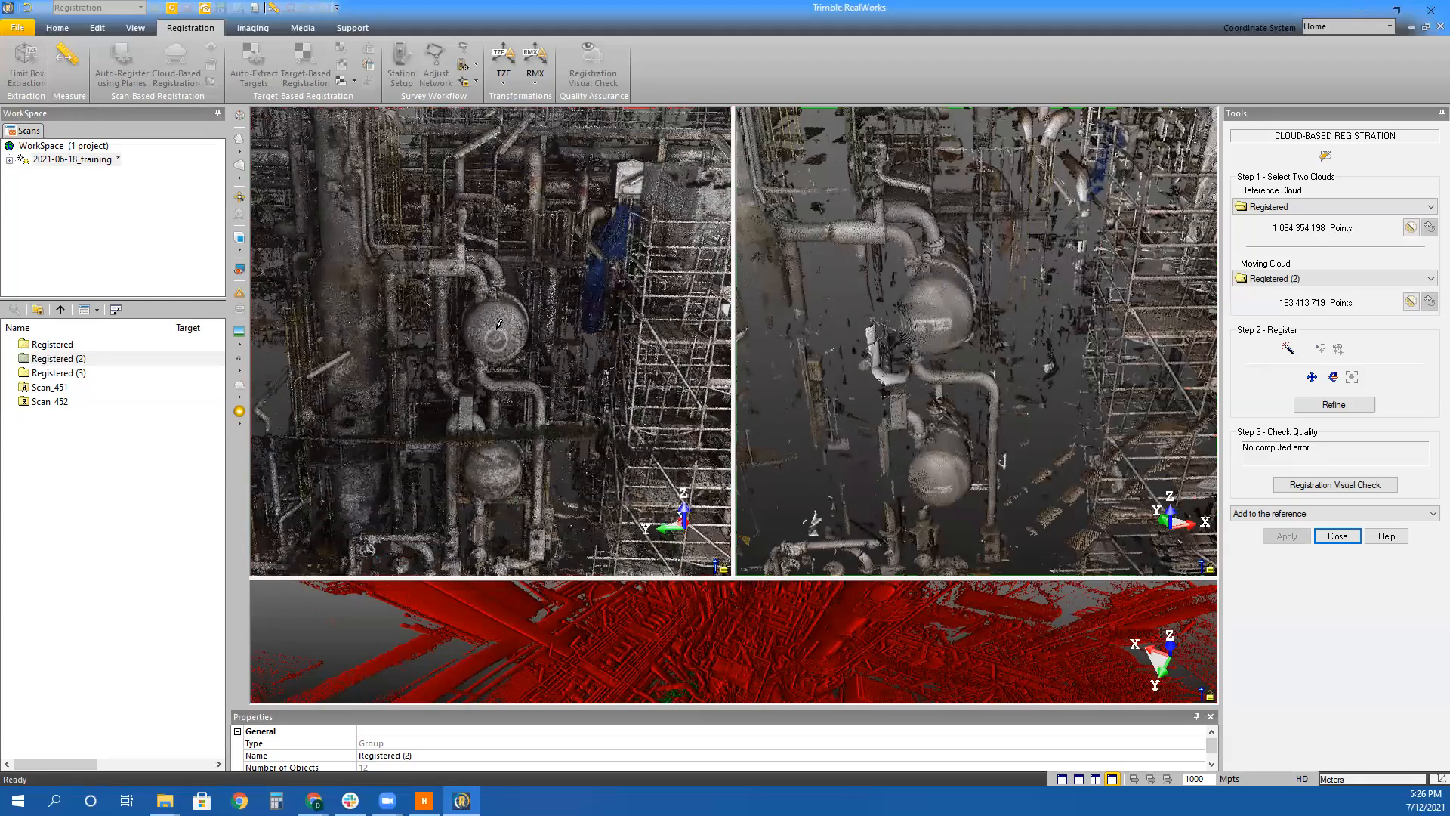
left_click(502, 325)
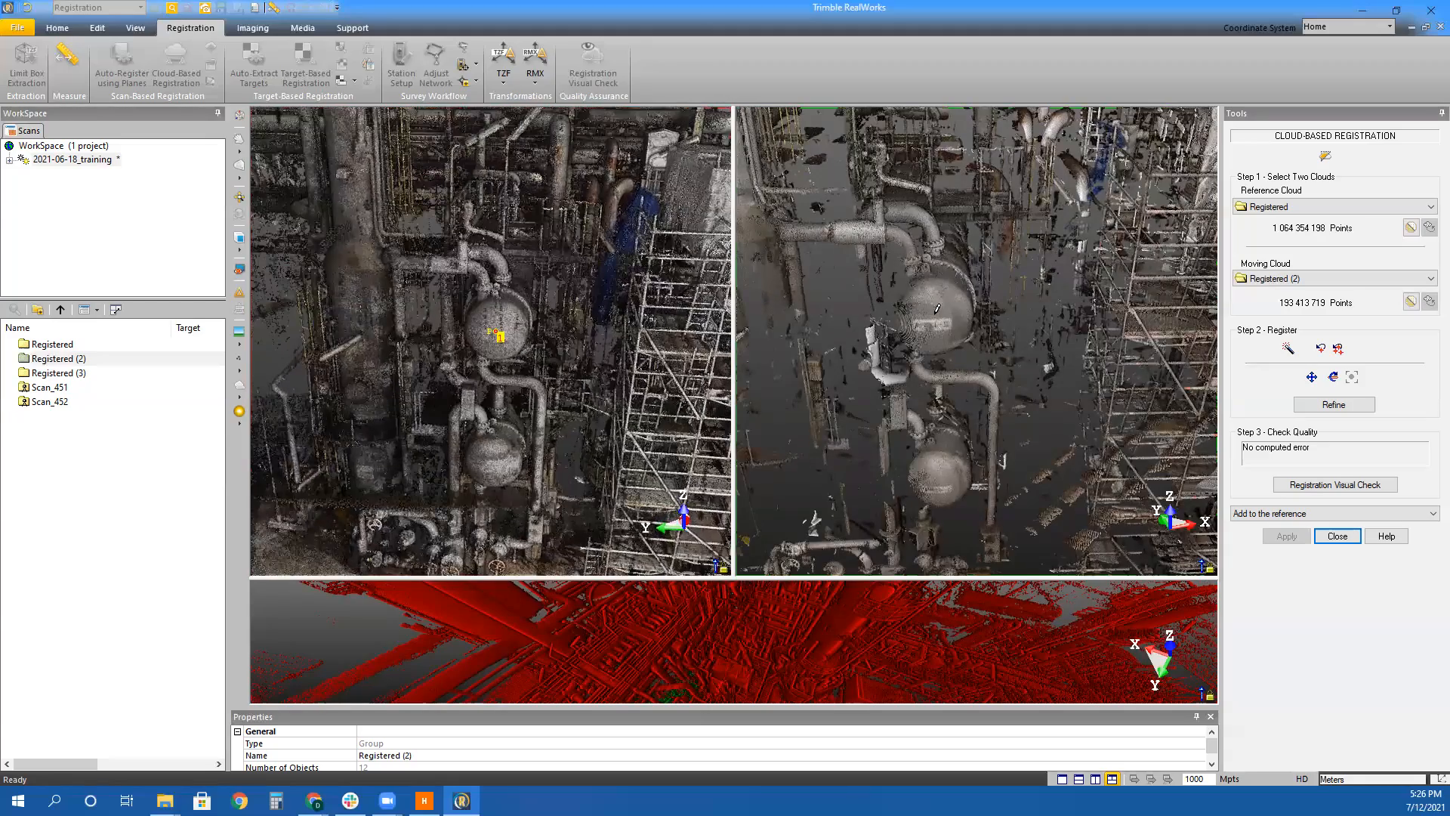
left_click(930, 319)
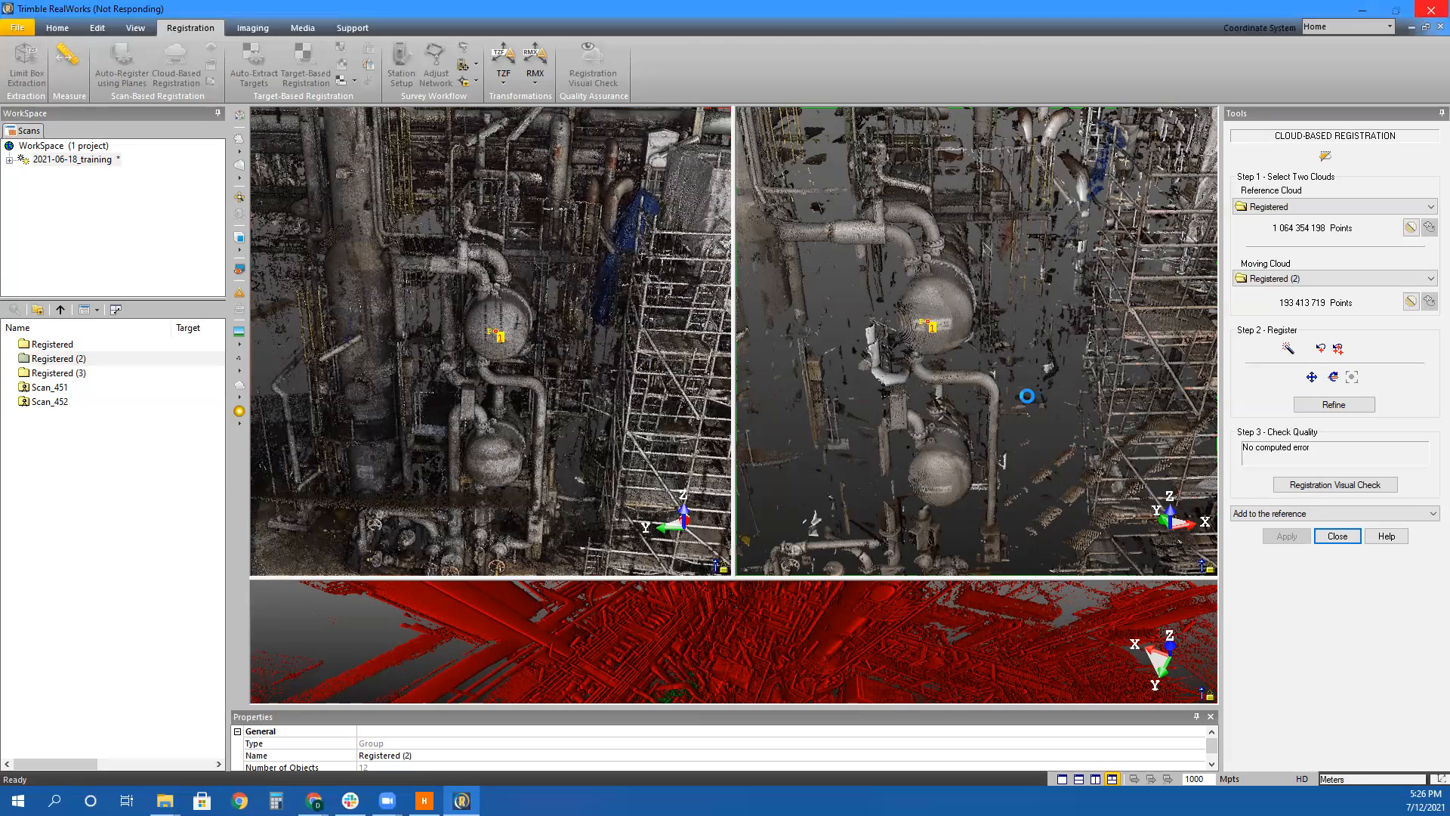
Enlarge the overlay of Registered and Registered (2) to check the alignment, refine the registration and apply it
left_click(901, 638)
scroll(871, 563, "up", 3)
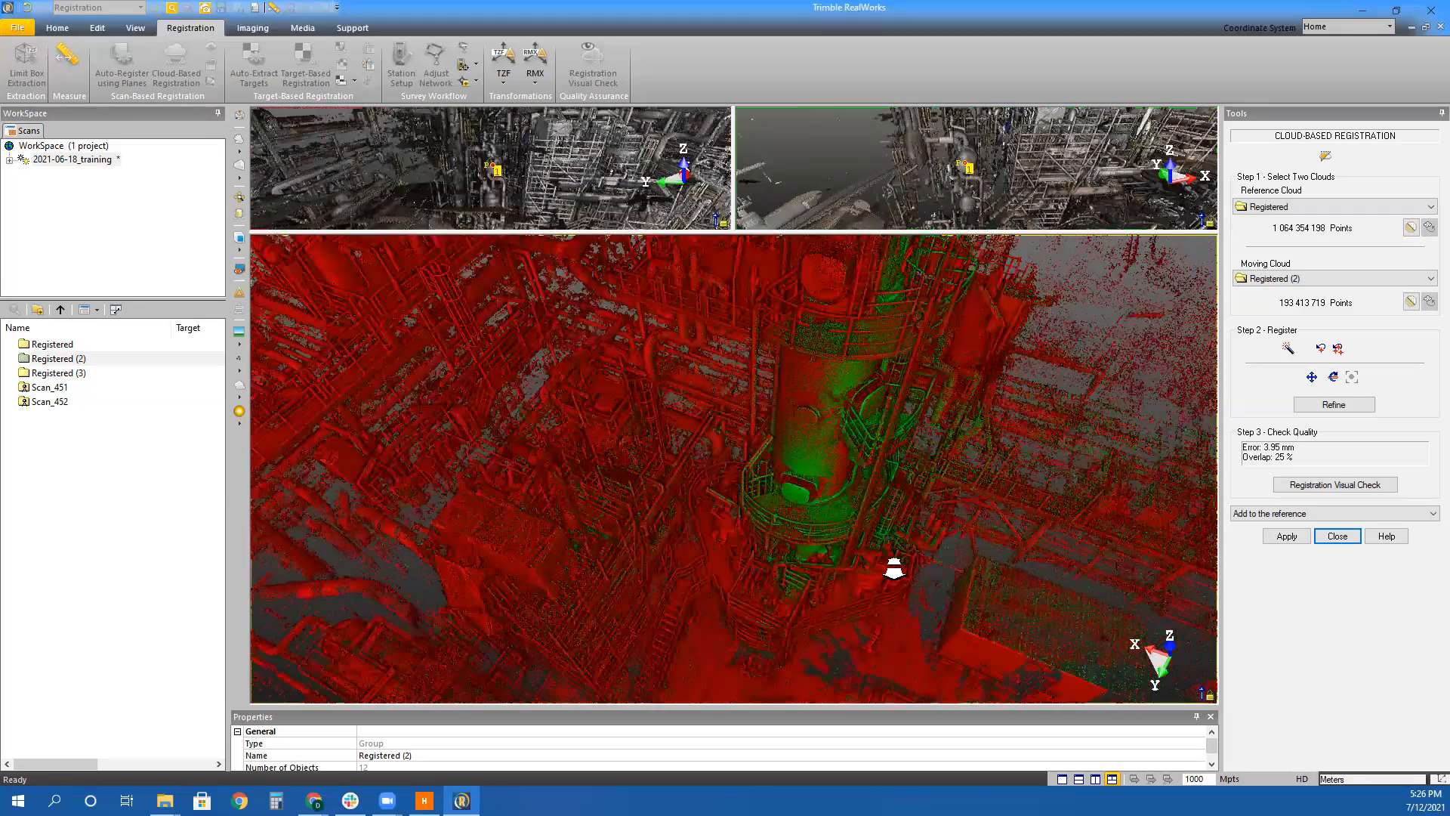
scroll(867, 592, "down", 3)
scroll(994, 583, "down", 2)
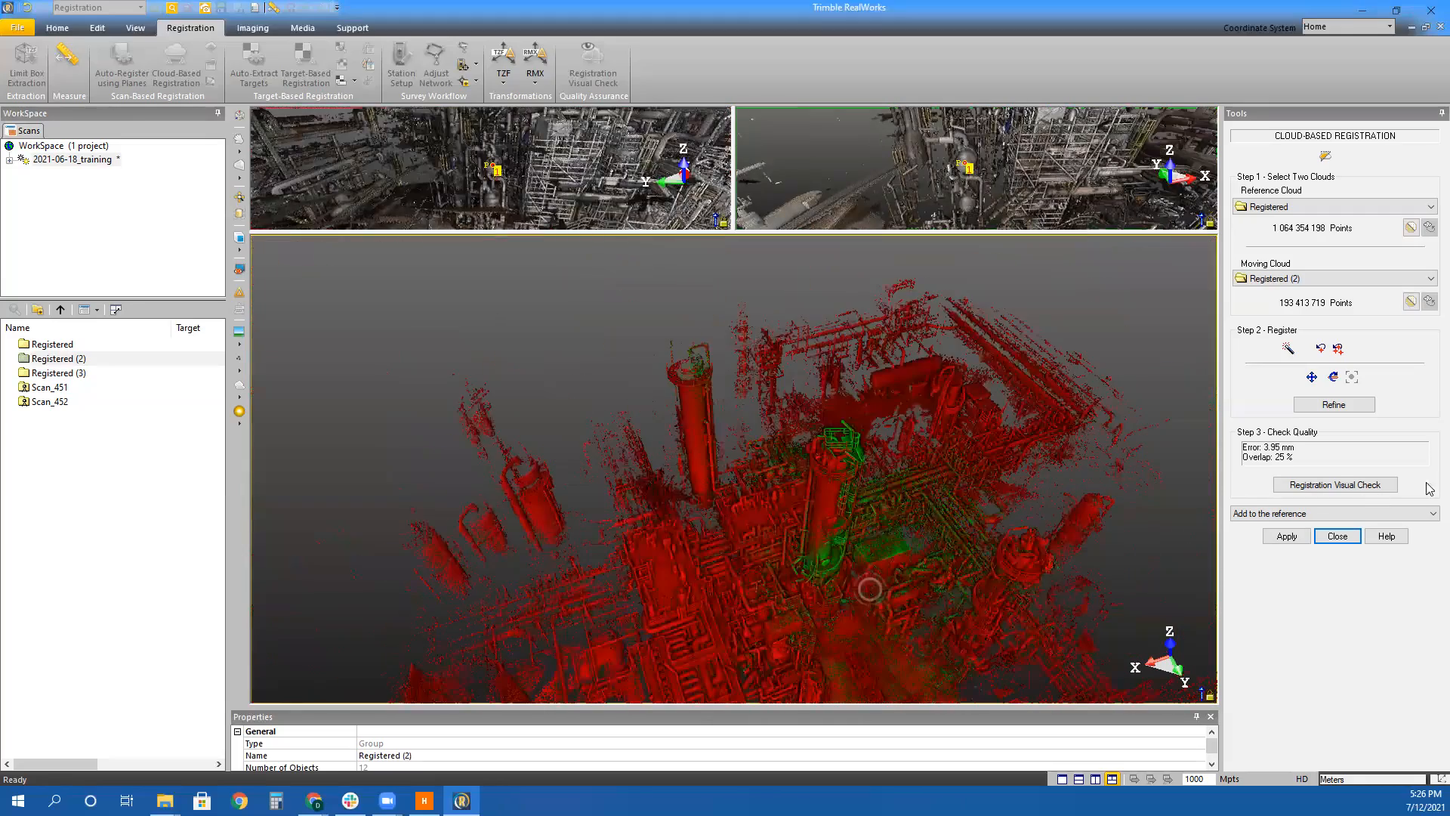
left_click(1358, 405)
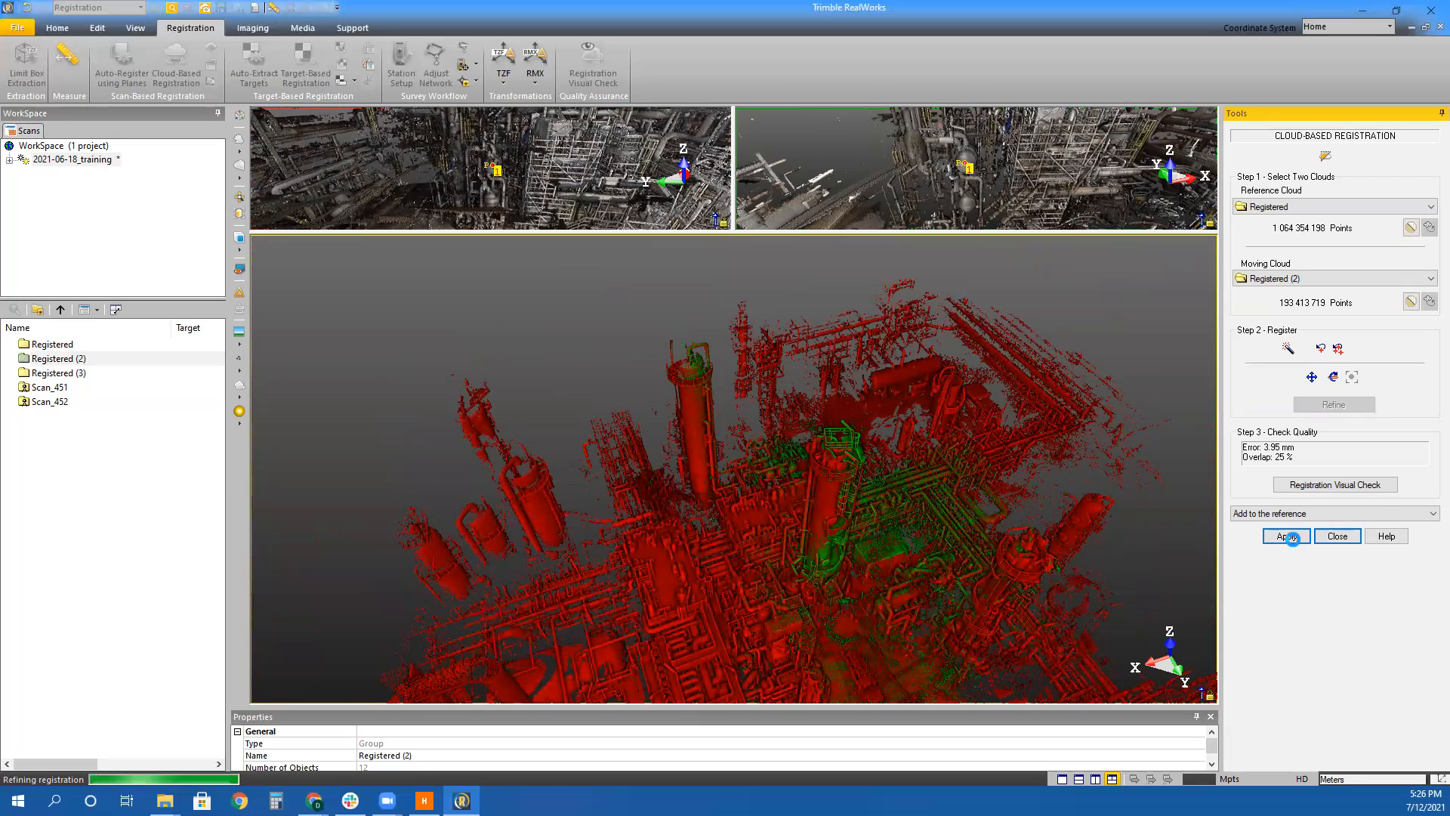
left_click(1309, 537)
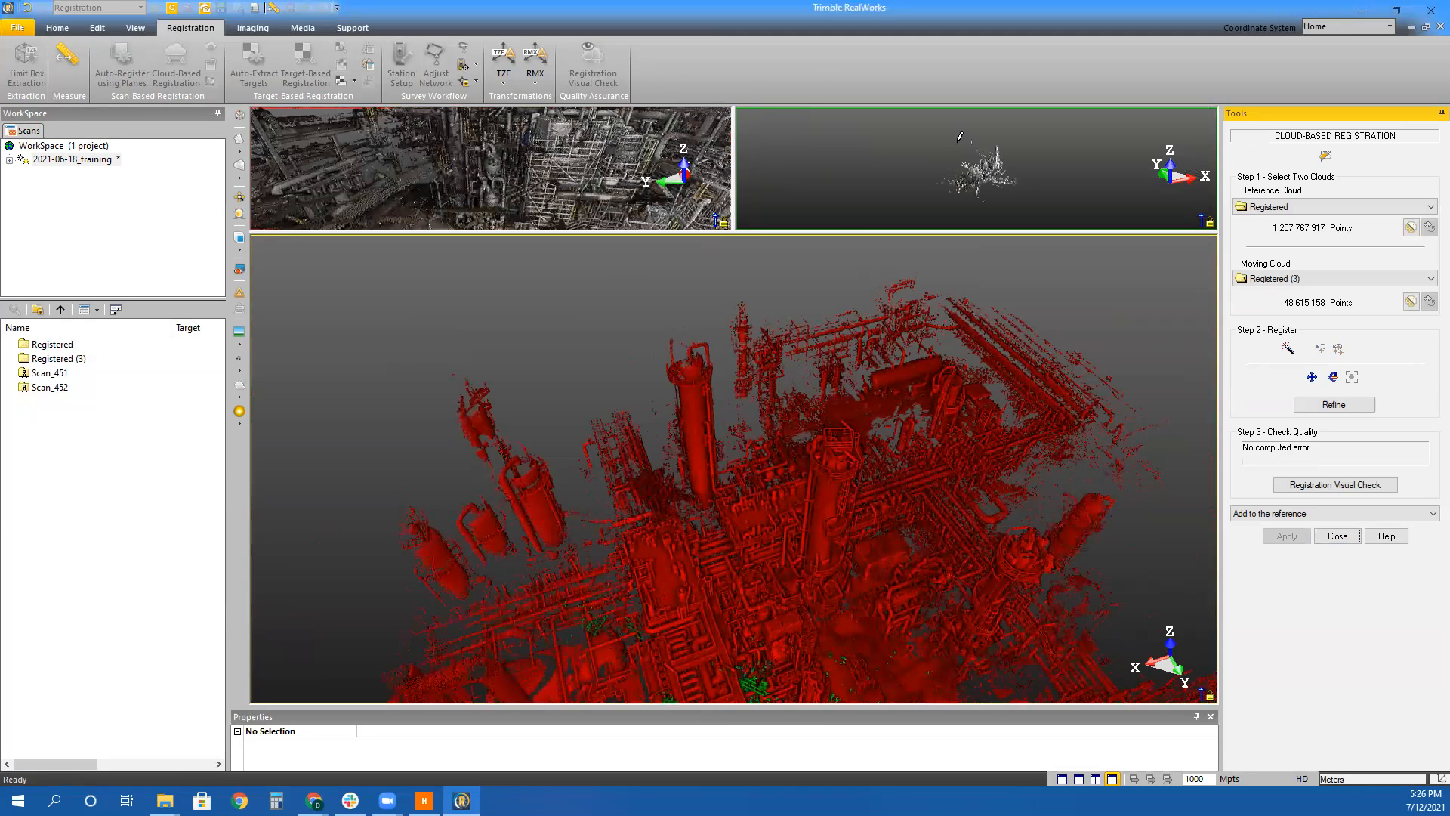
Pick a matching point on the right-hand stub atop the large bent overhead pipe in Registered and Registered (3)
scroll(1052, 378, "up", 10)
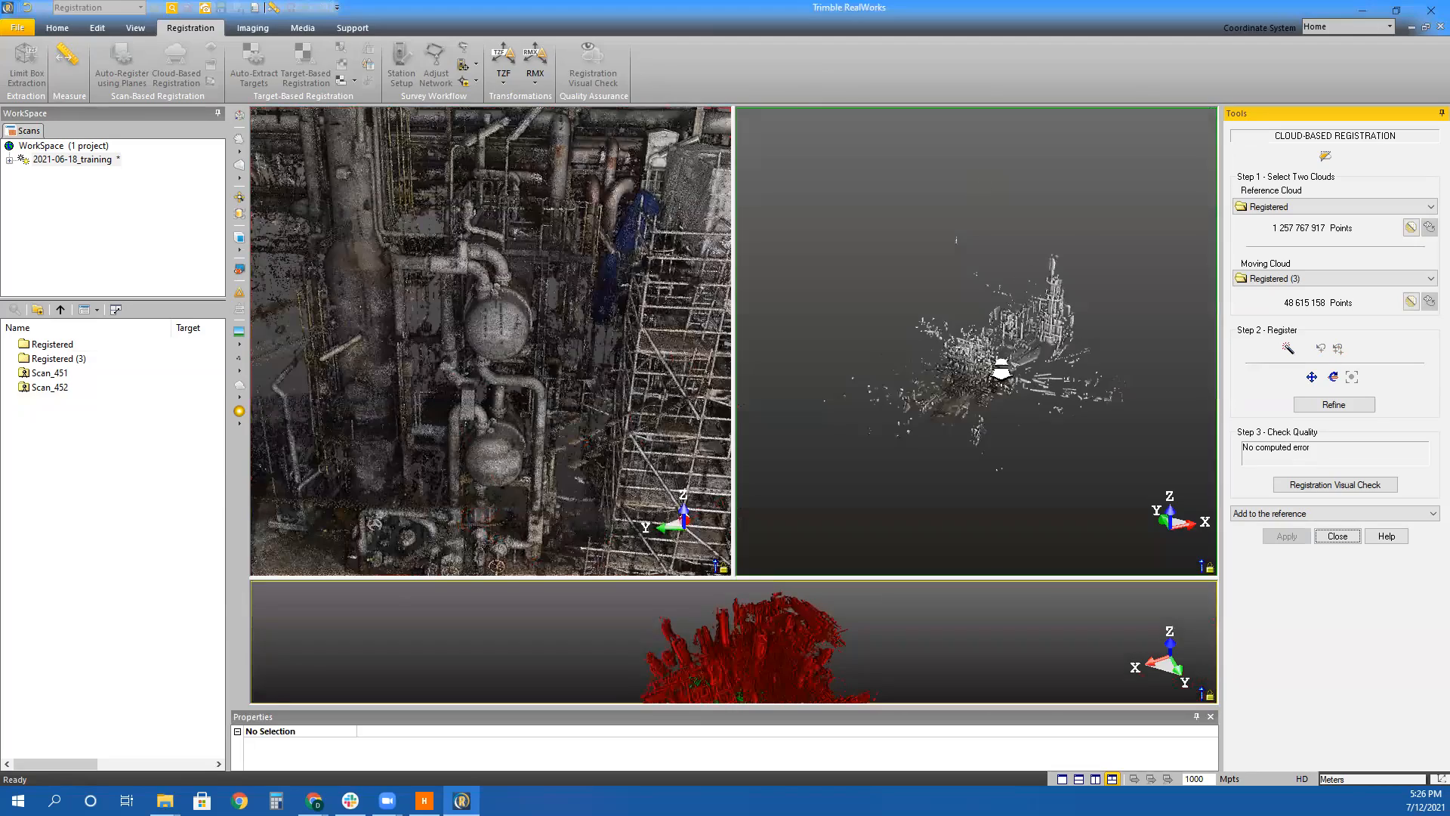
left_click_drag(902, 359, 940, 212)
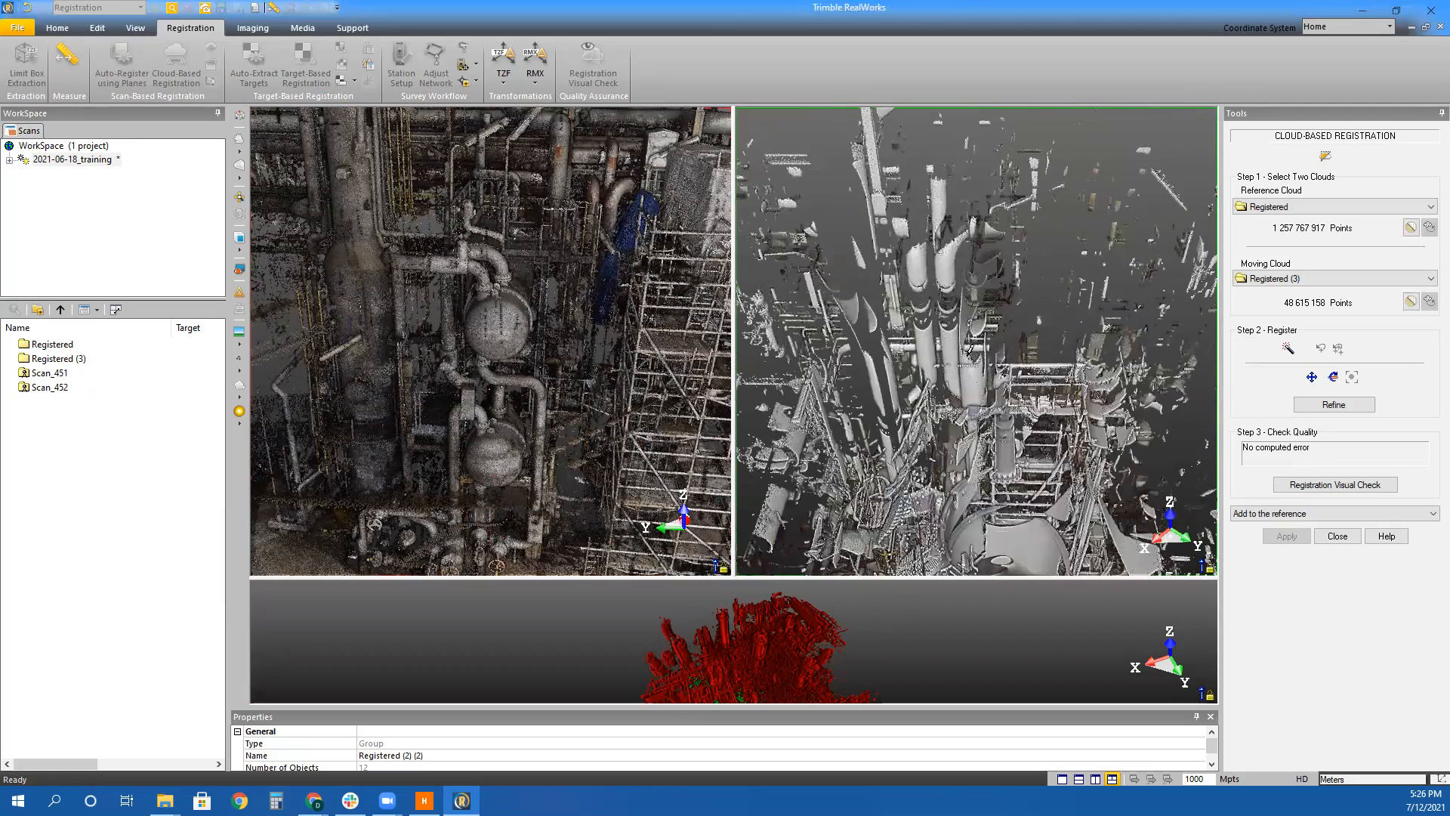
left_click_drag(895, 413, 899, 353)
left_click_drag(549, 340, 461, 170)
scroll(942, 212, "up", 3)
left_click_drag(1002, 259, 923, 146)
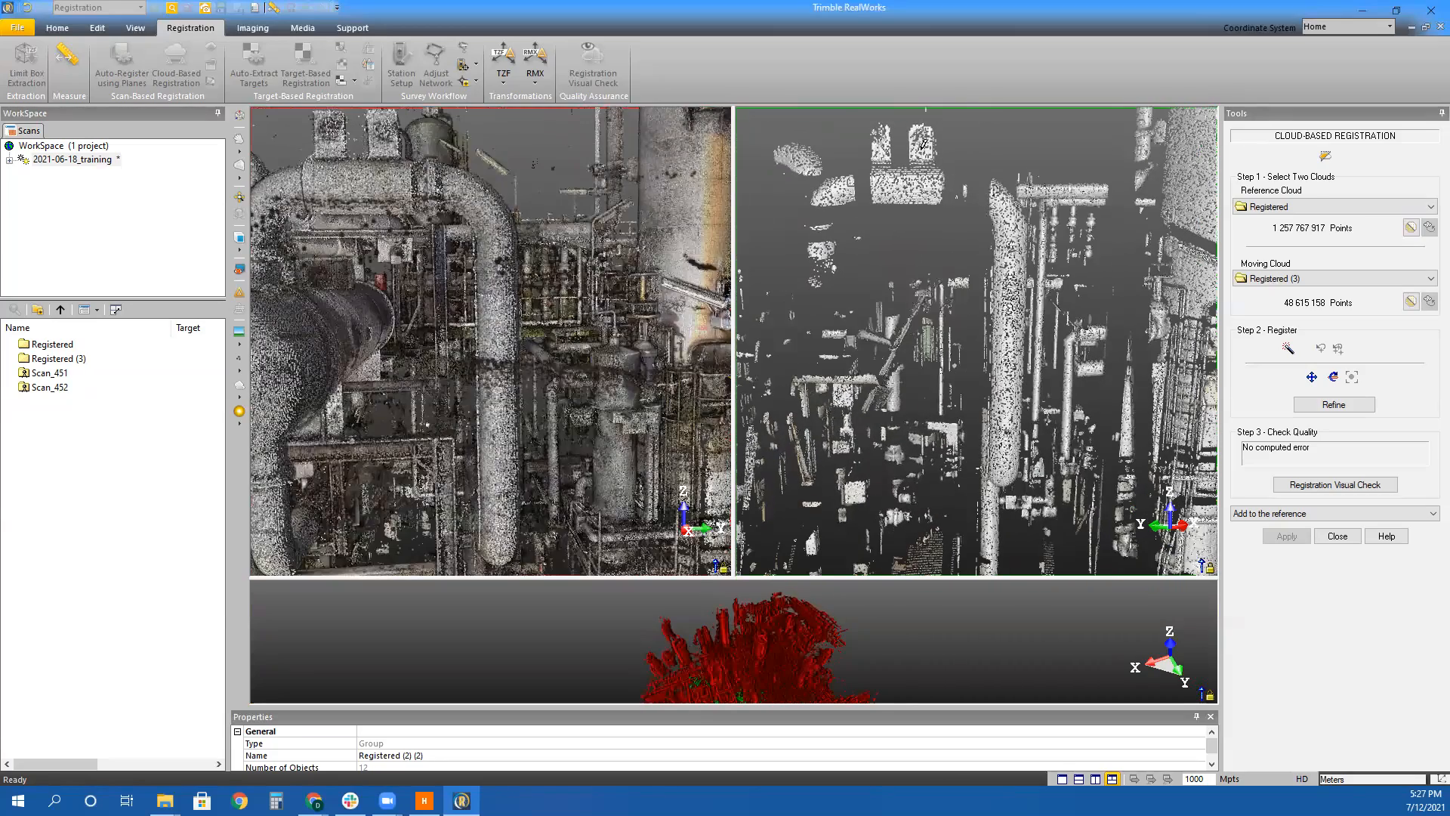
left_click(920, 154)
middle_click_drag(924, 186, 1008, 245)
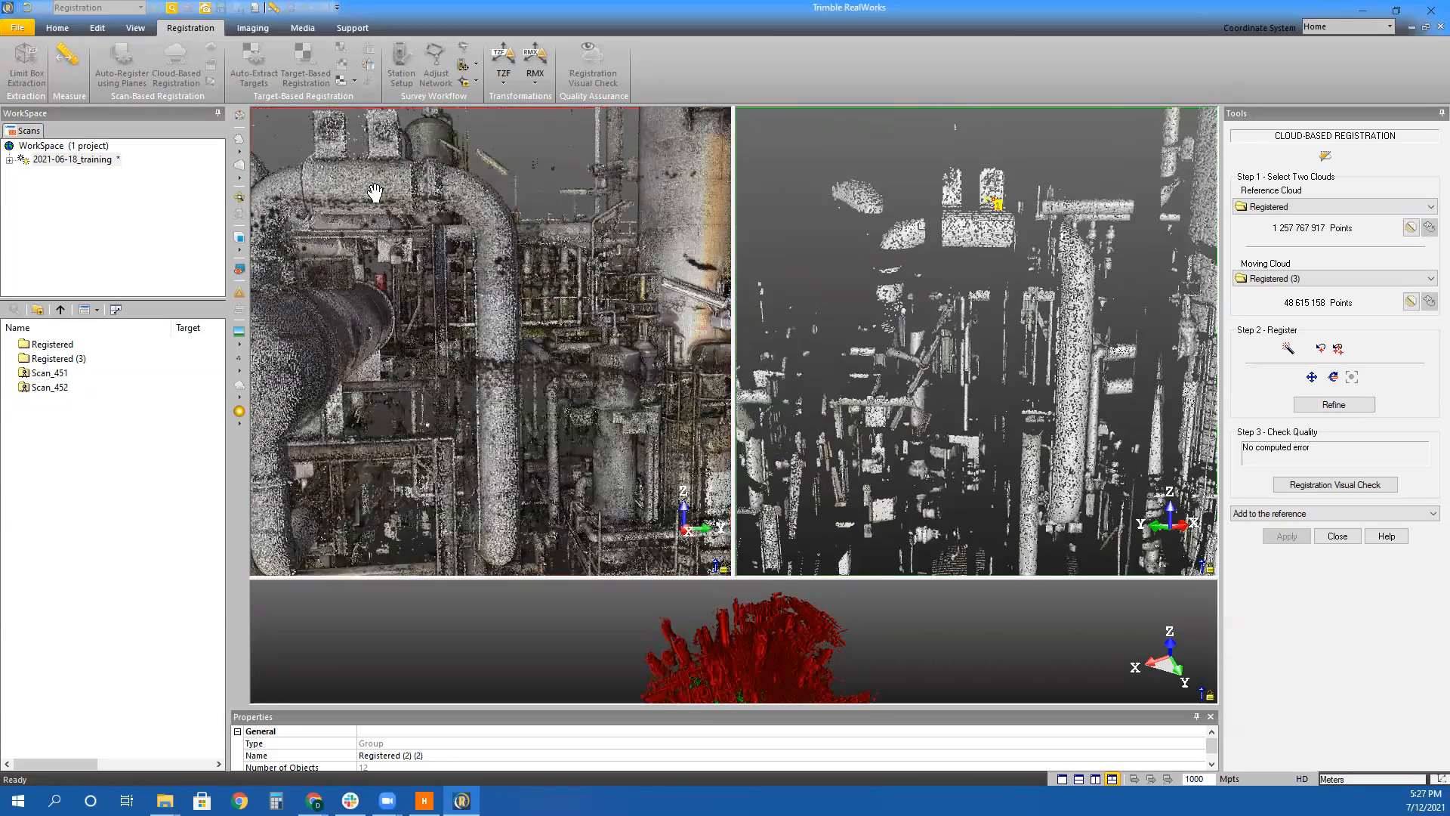
middle_click_drag(347, 174, 482, 238)
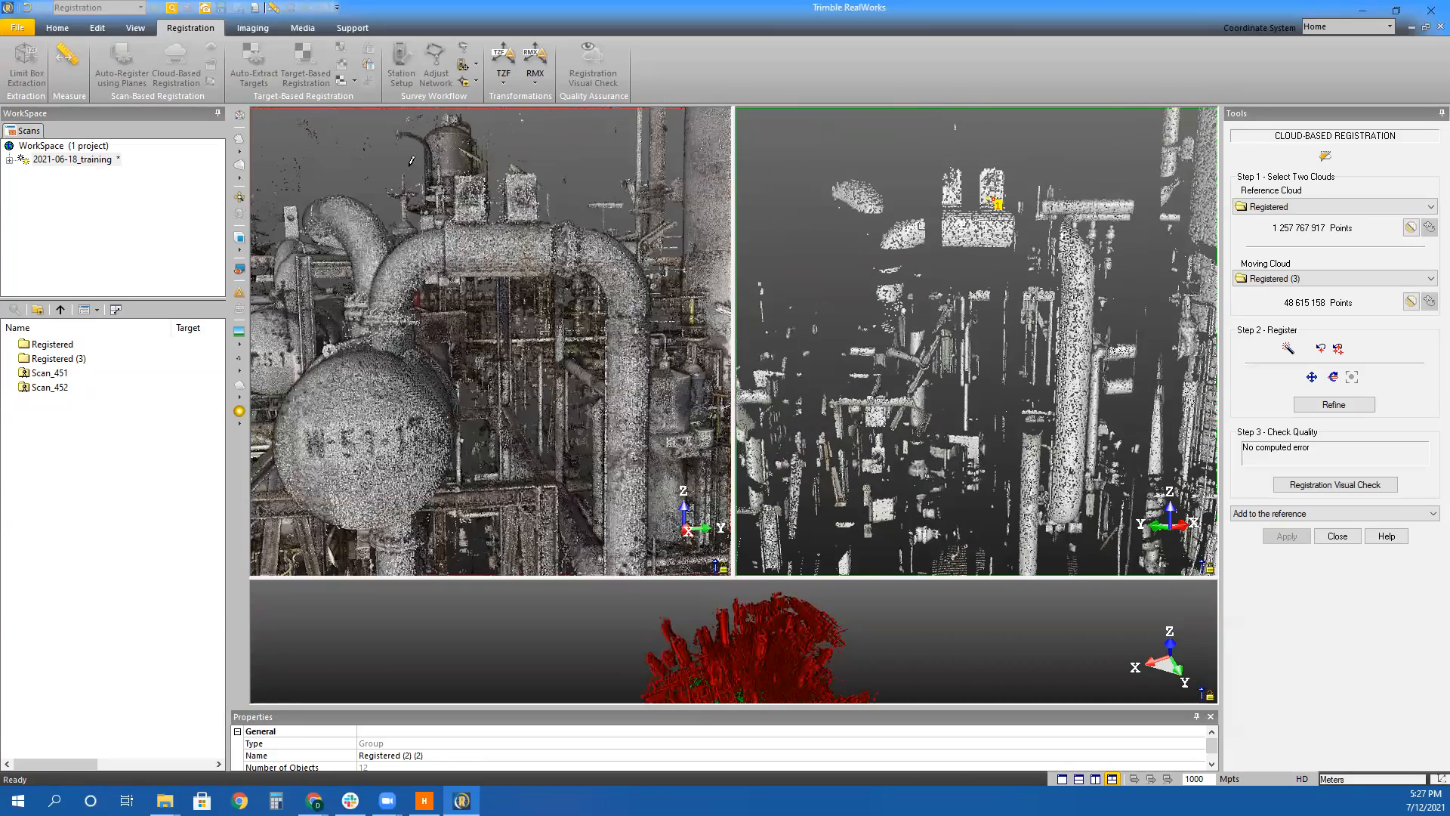
left_click(521, 211)
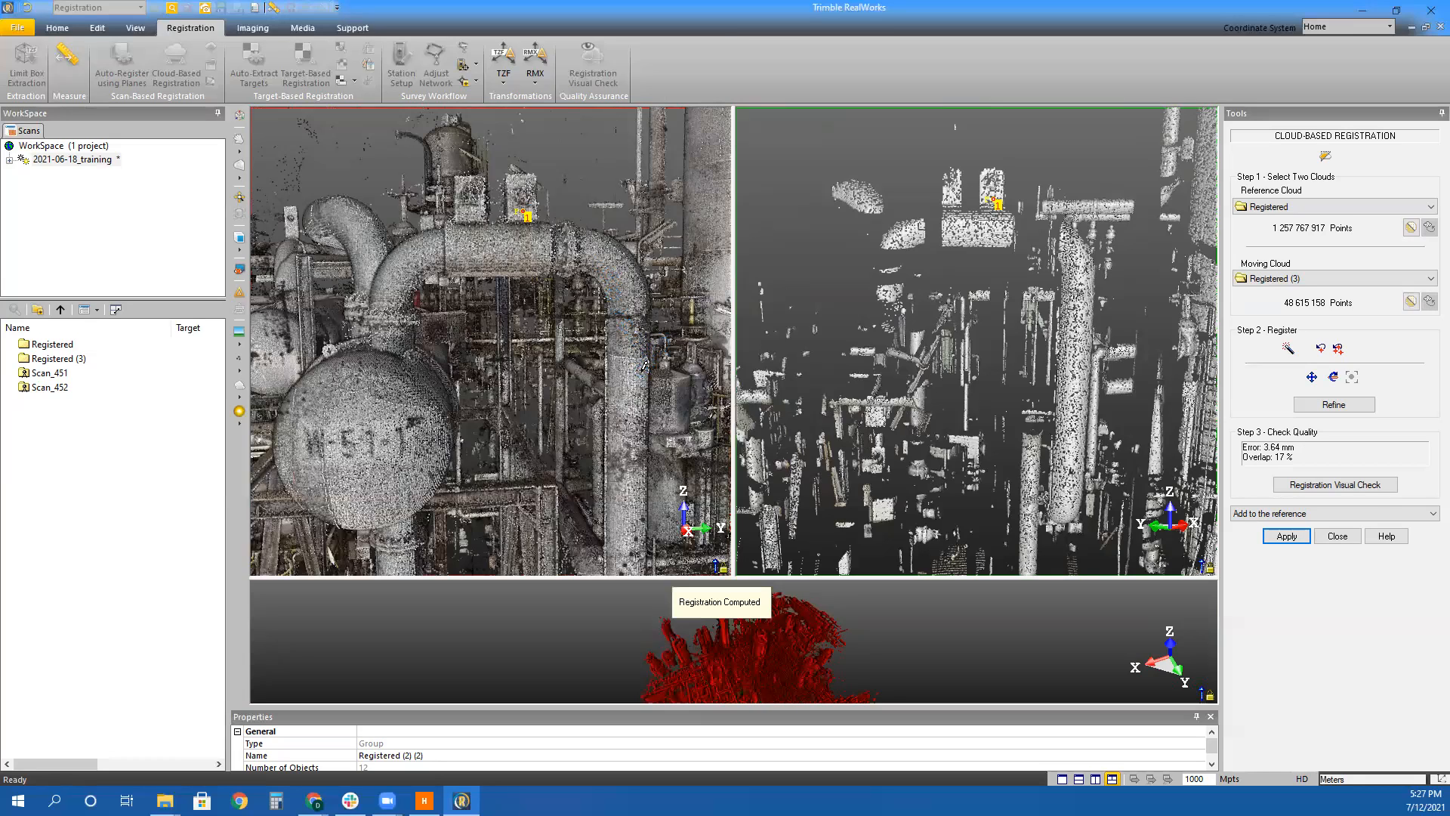
Refine the registration of Registered and Registered (3), check the enlarged overlay around the overlapping area and apply it
left_click(1353, 405)
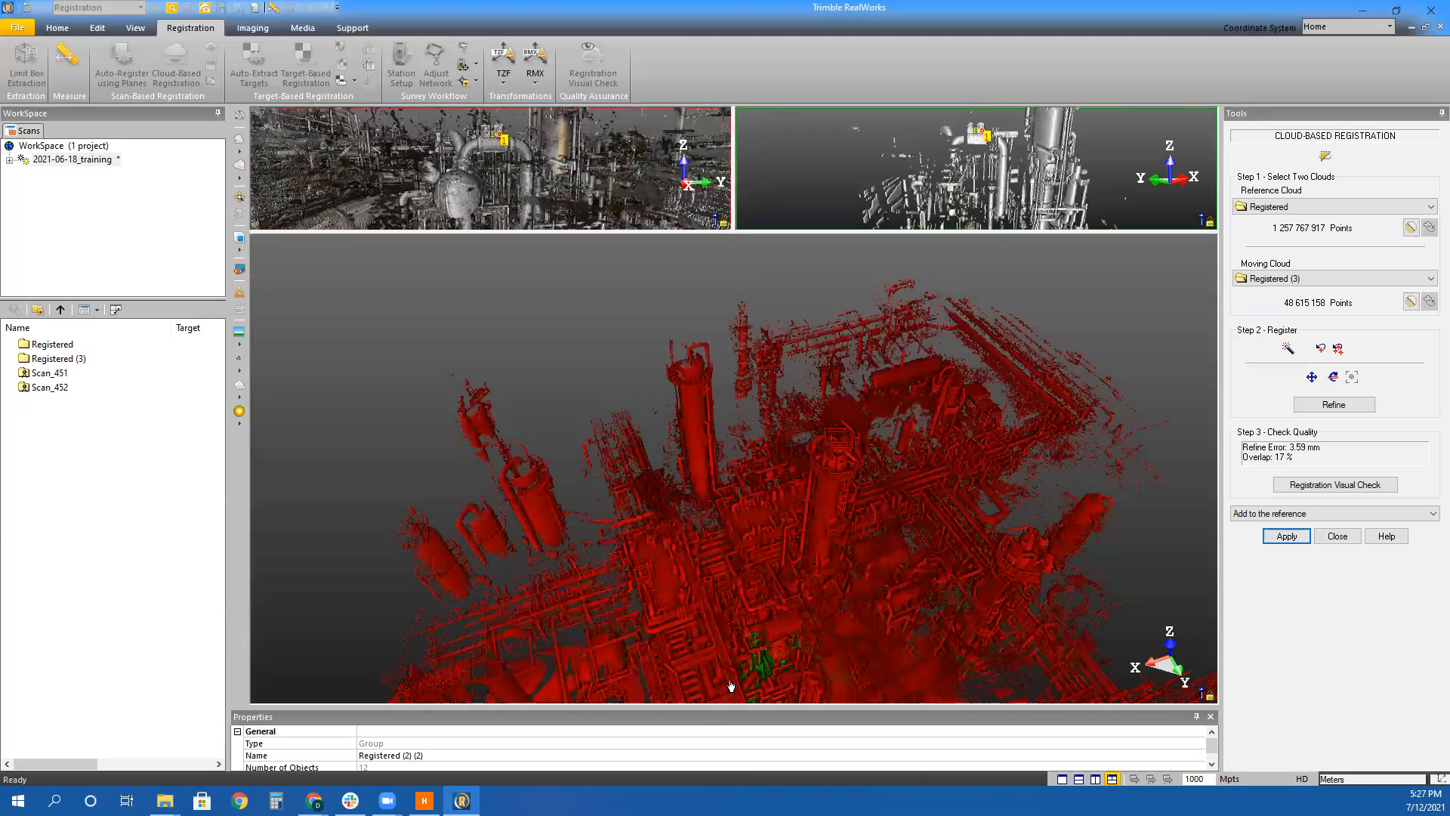
scroll(772, 678, "up", 3)
left_click_drag(768, 660, 721, 686)
left_click_drag(748, 434, 769, 513)
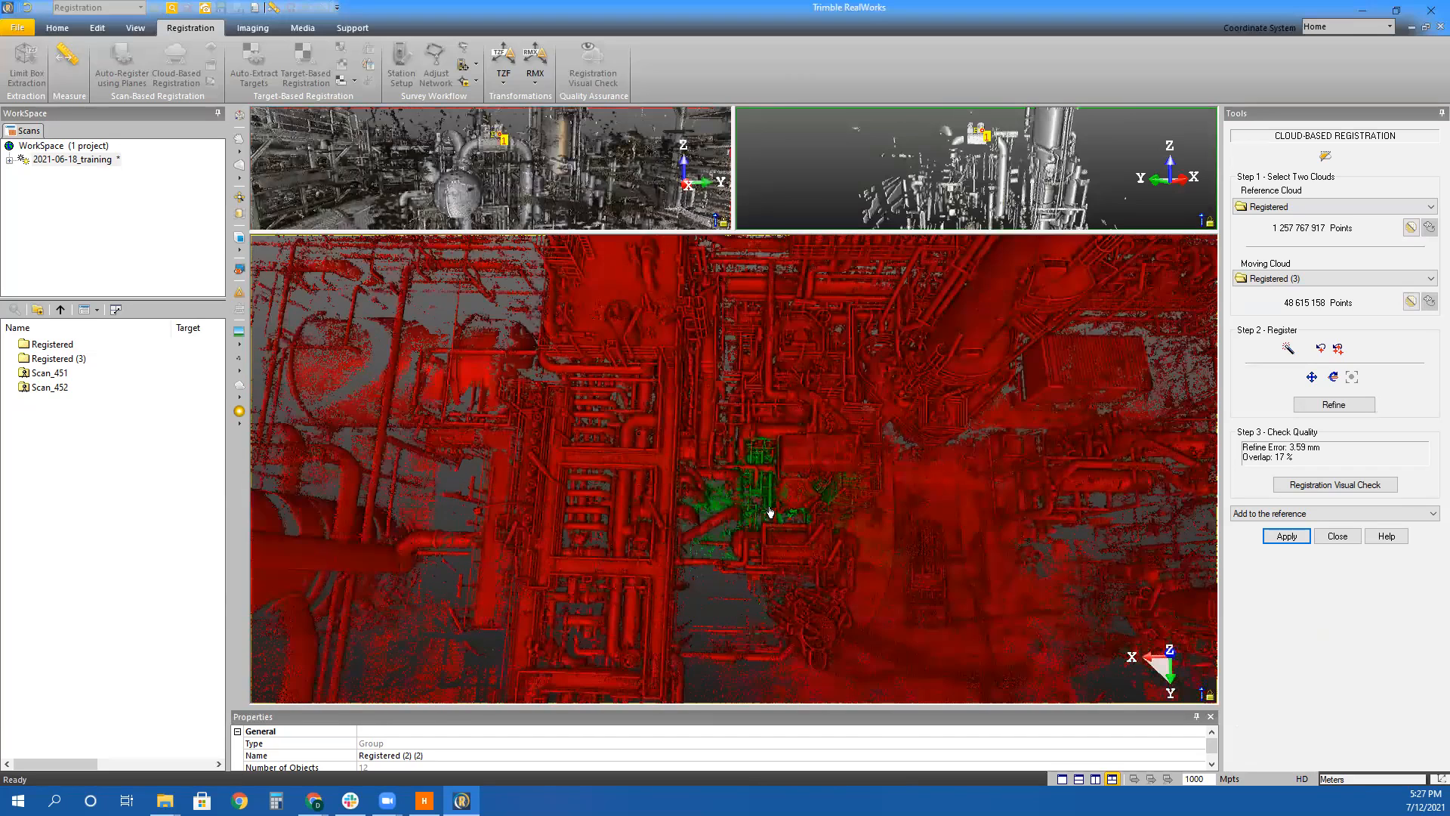
left_click(1287, 536)
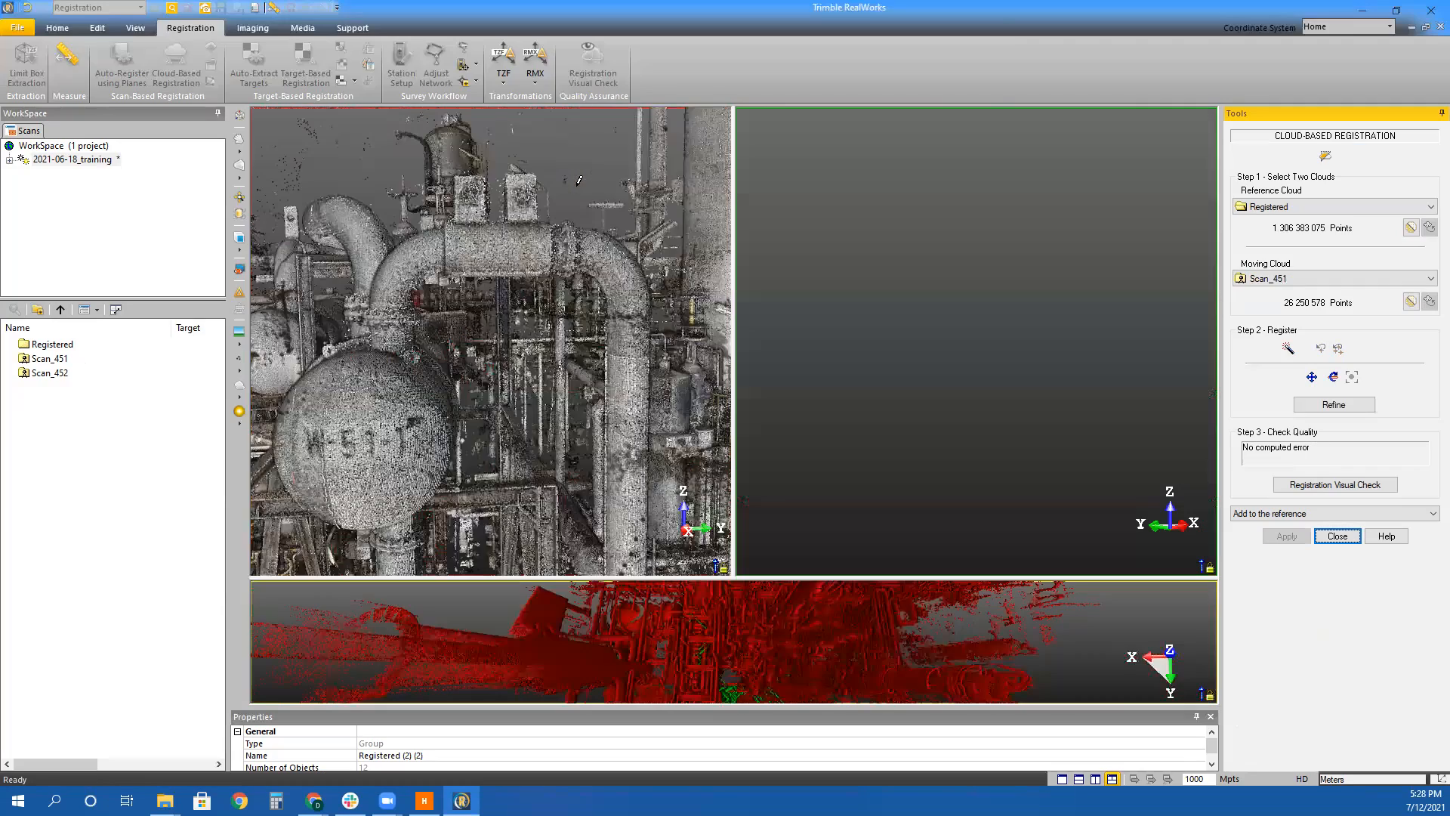
Pick a matching point on the side nozzle of the vertical vessel beside the yellow ladder cage in Registered and Scan_451
mouse_move(551, 324)
left_mouse_down()
mouse_move(570, 362)
mouse_move(528, 316)
left_mouse_up()
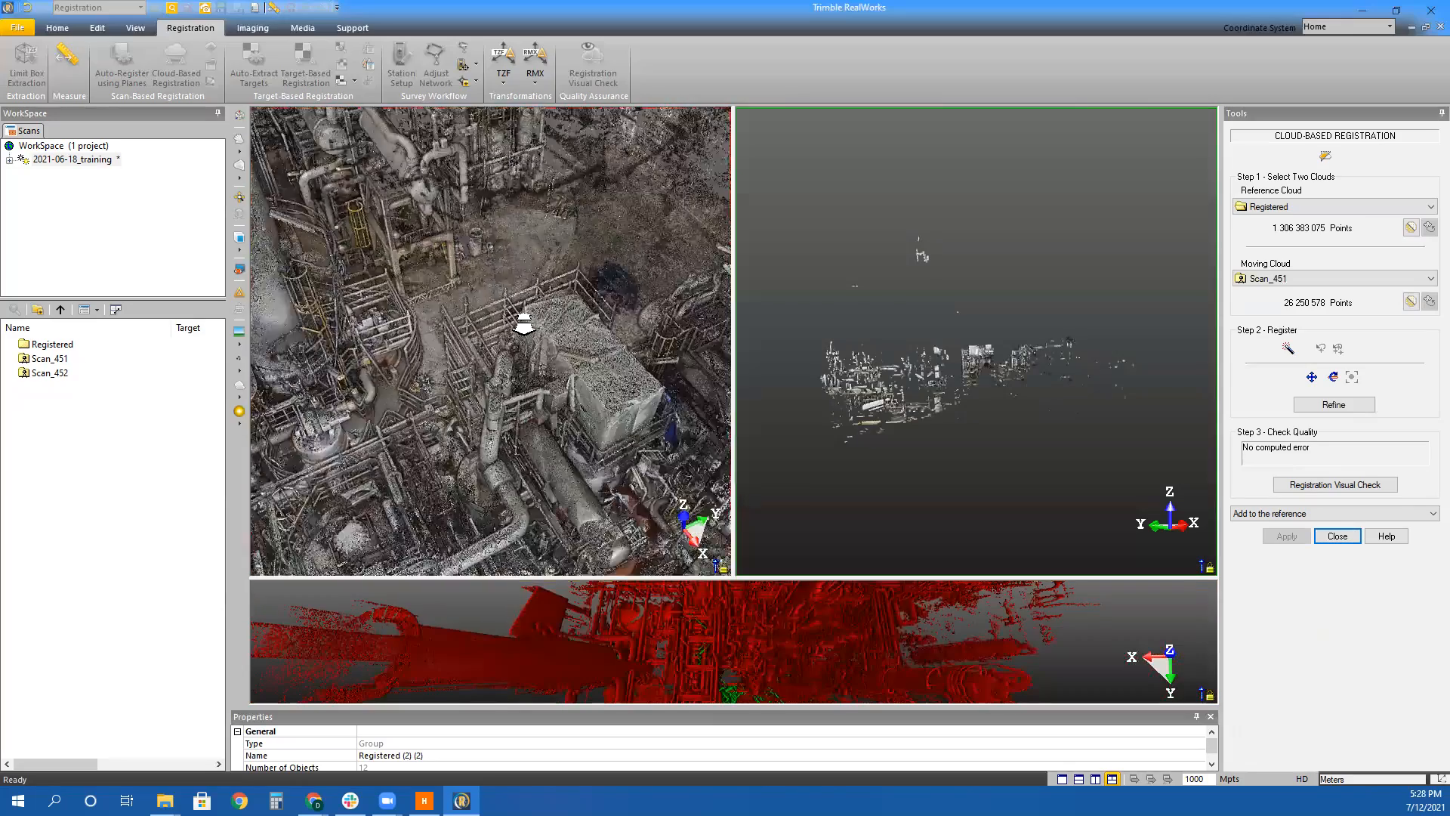
scroll(528, 326, "down", 3)
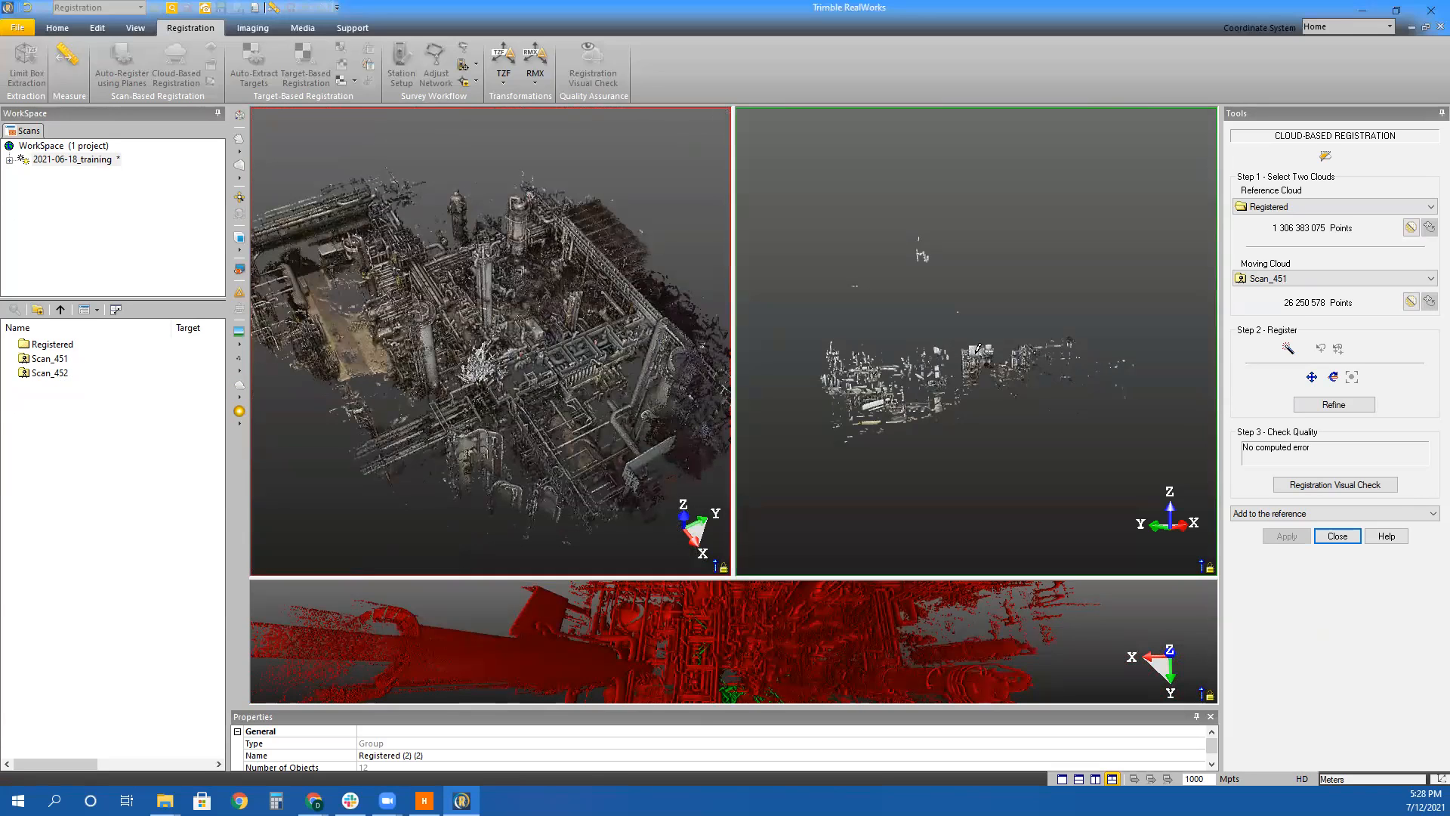
left_click_drag(976, 361, 900, 548)
left_click_drag(910, 428, 899, 425)
left_click_drag(874, 241, 878, 344)
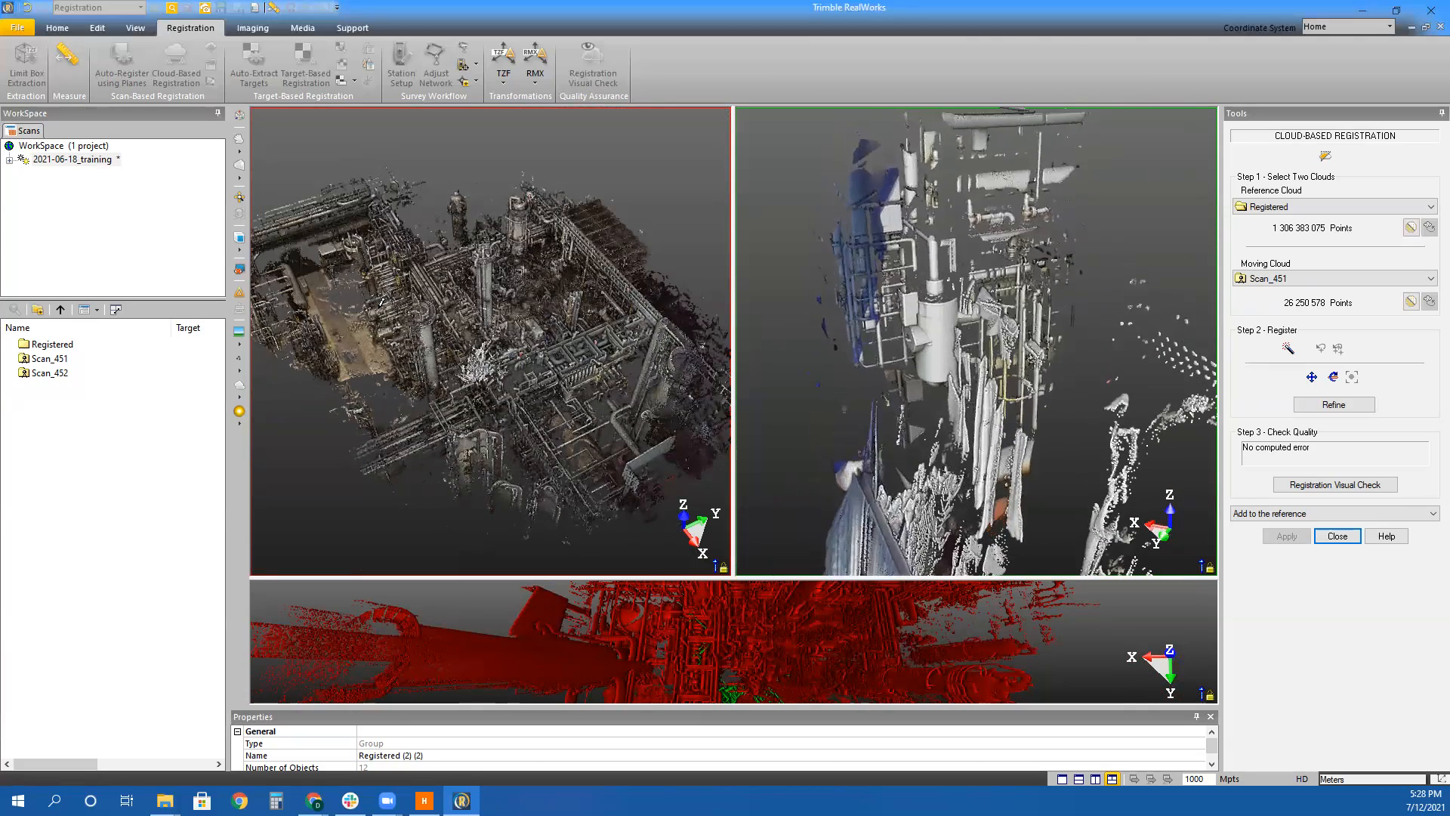
left_click_drag(479, 255, 550, 299)
left_click_drag(588, 381, 626, 437)
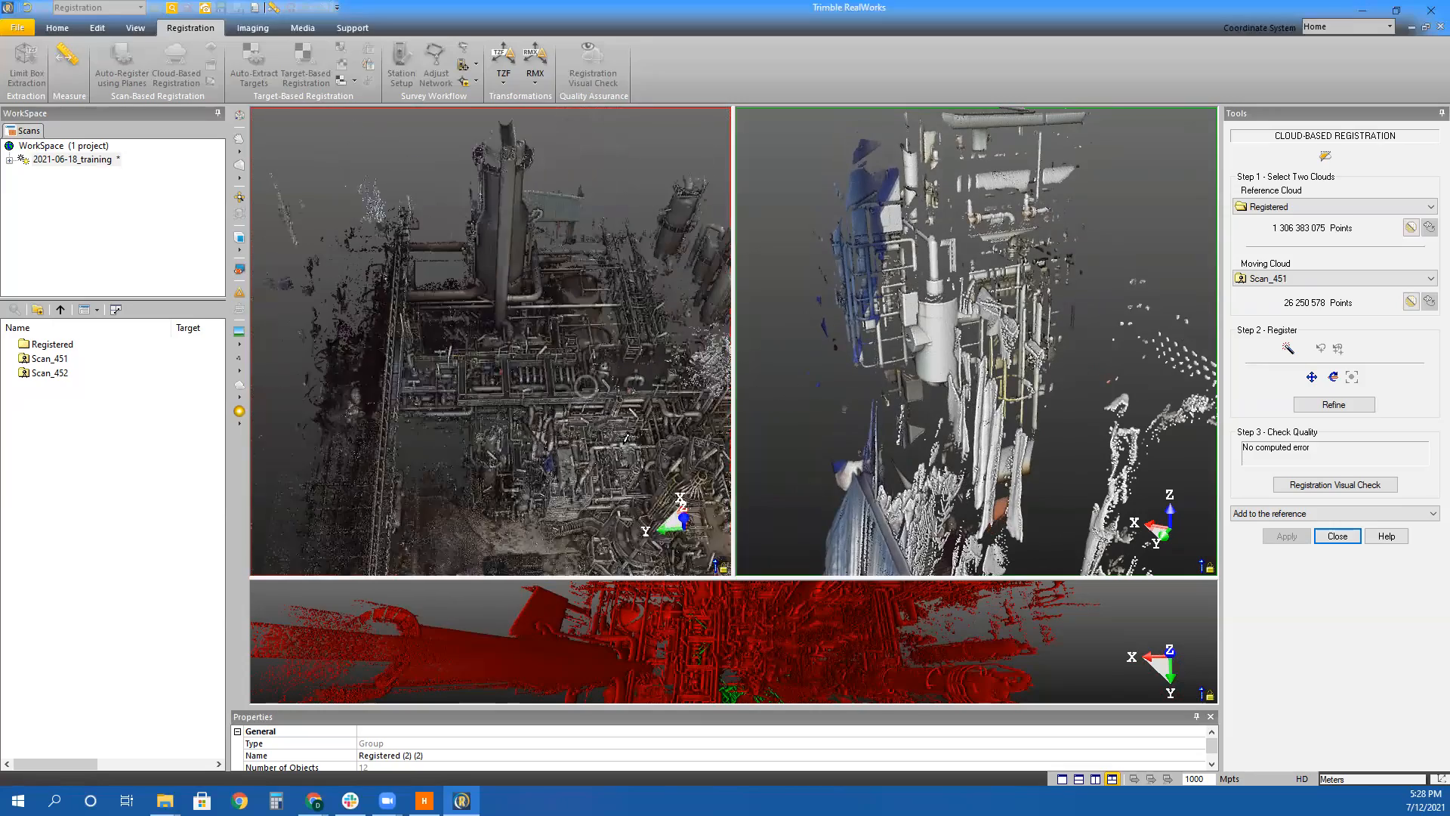
scroll(545, 453, "up", 8)
scroll(545, 454, "up", 10)
middle_click_drag(462, 580, 535, 485)
left_click_drag(496, 319, 503, 284)
scroll(926, 338, "up", 4)
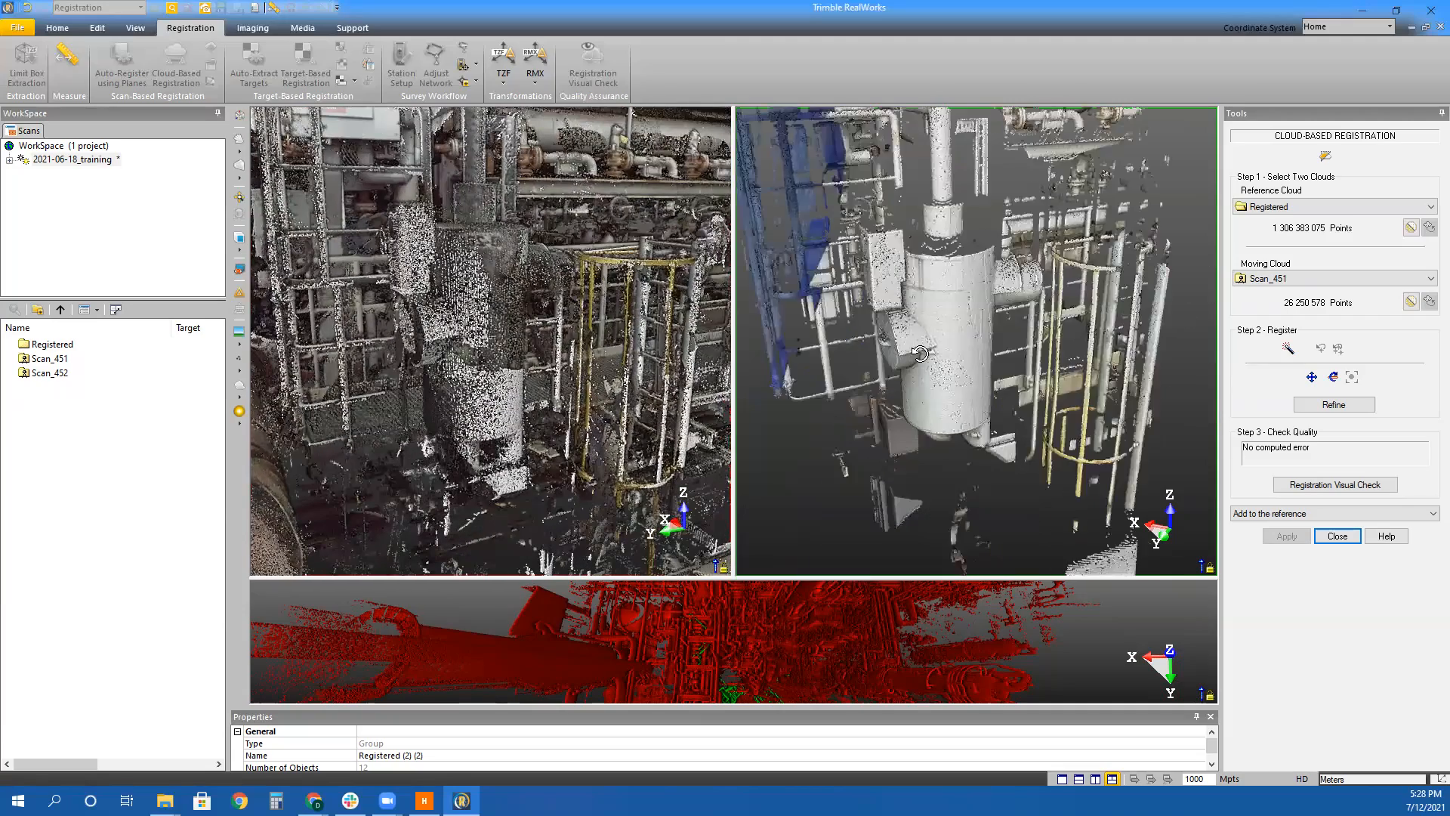
left_click_drag(920, 354, 917, 346)
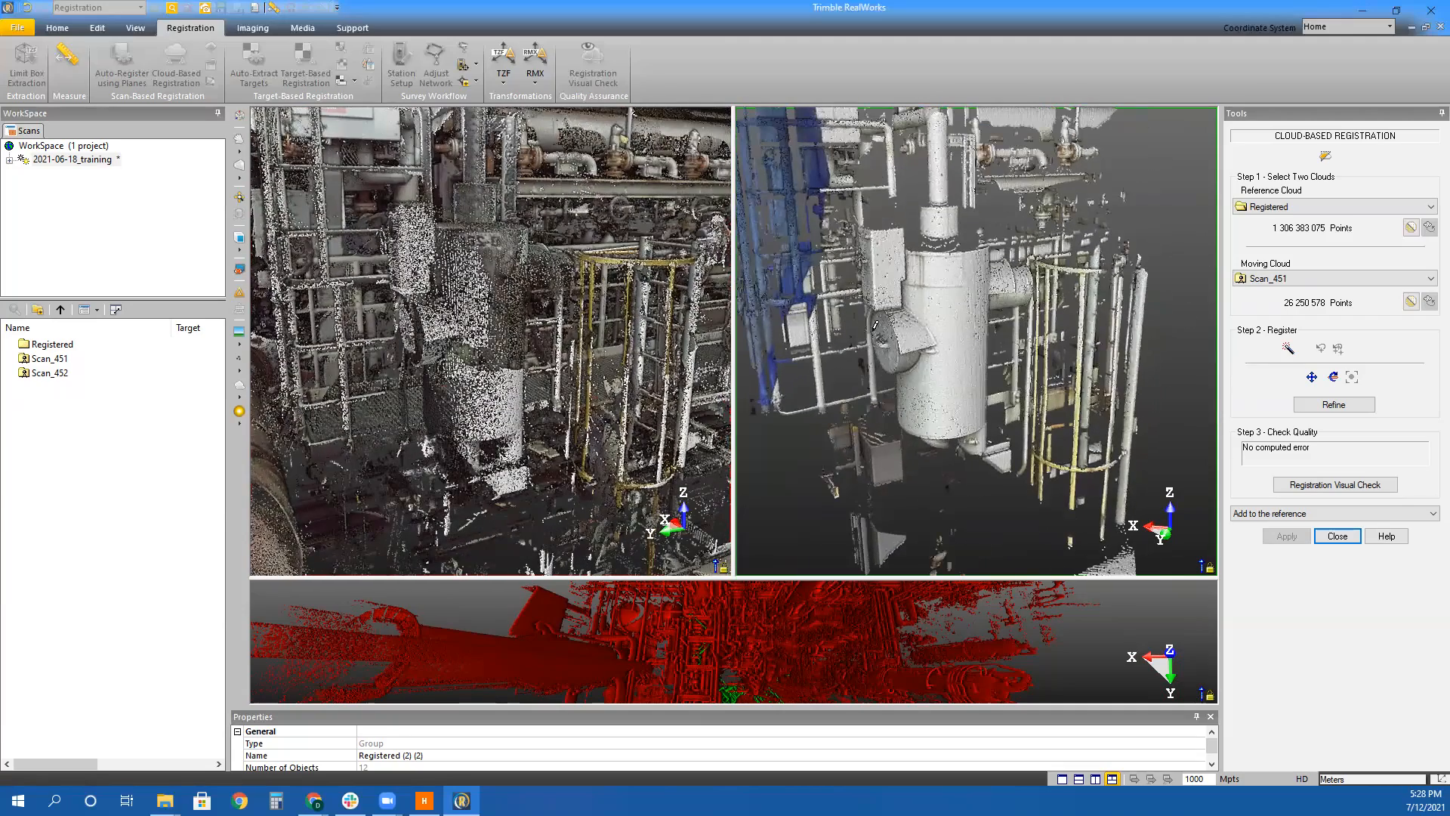
scroll(443, 338, "up", 3)
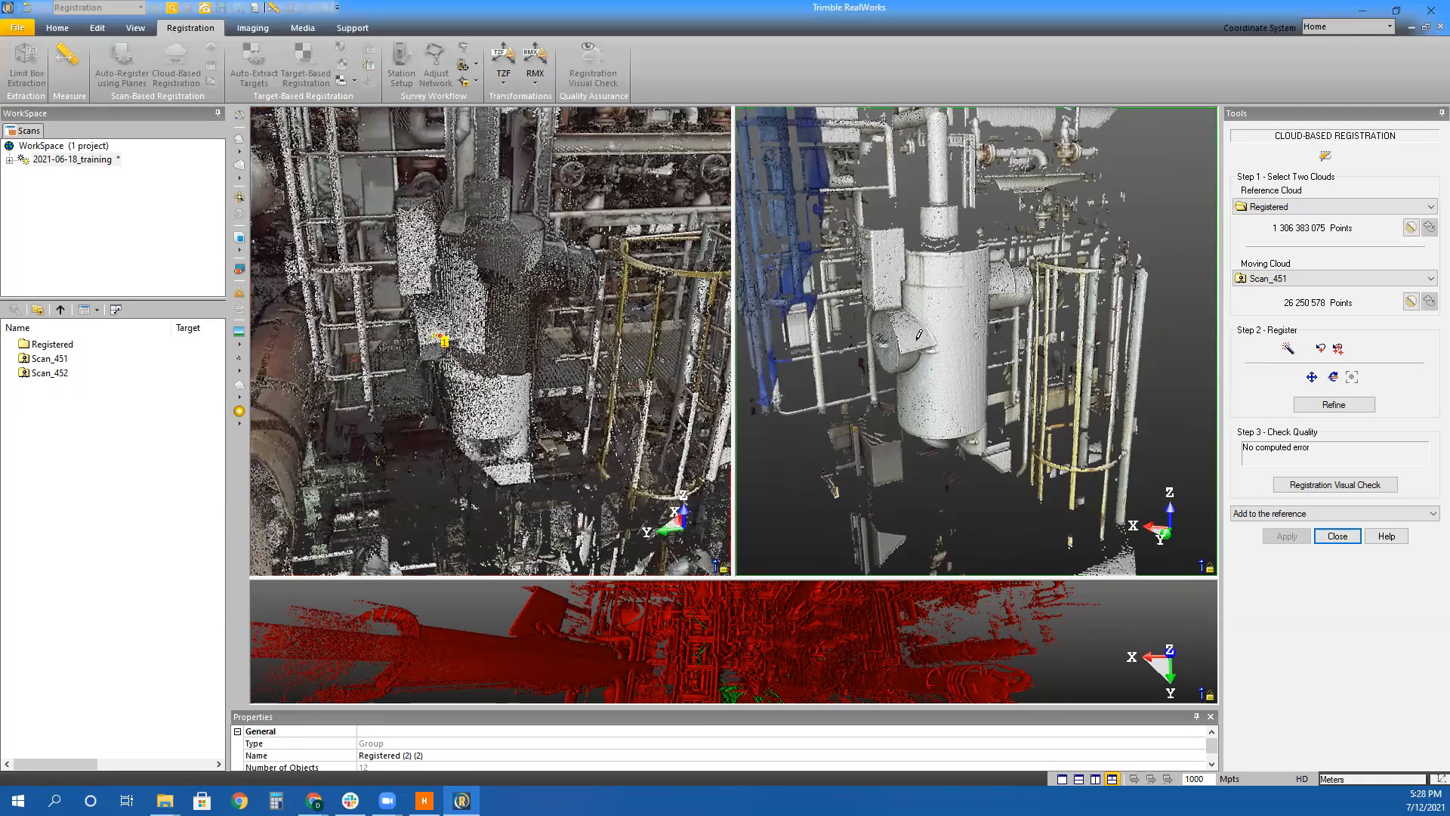
left_click(920, 344)
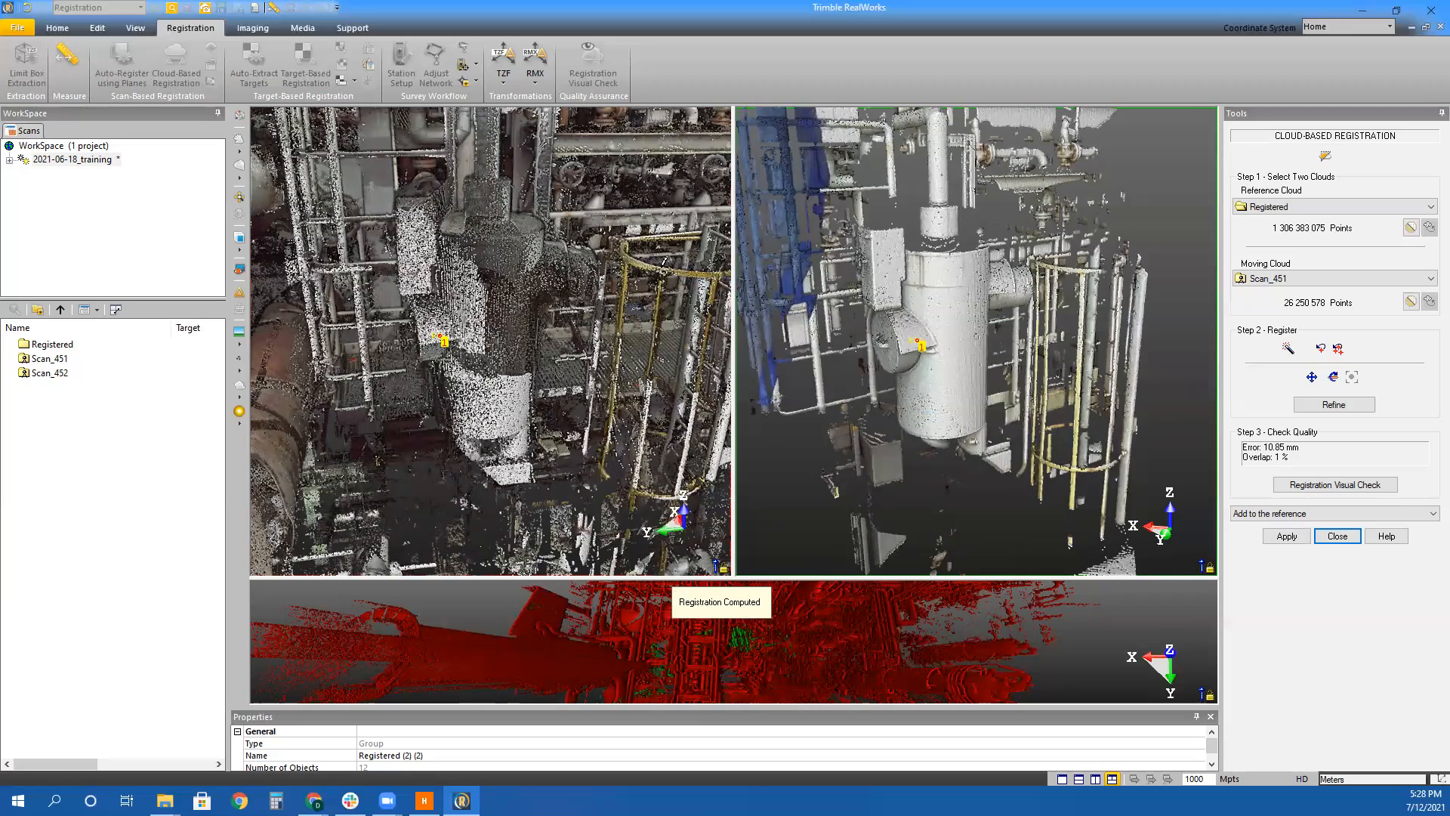
Pick a second matching point on the top ring of the yellow ladder cage in Registered and Scan_451
scroll(683, 259, "up", 5)
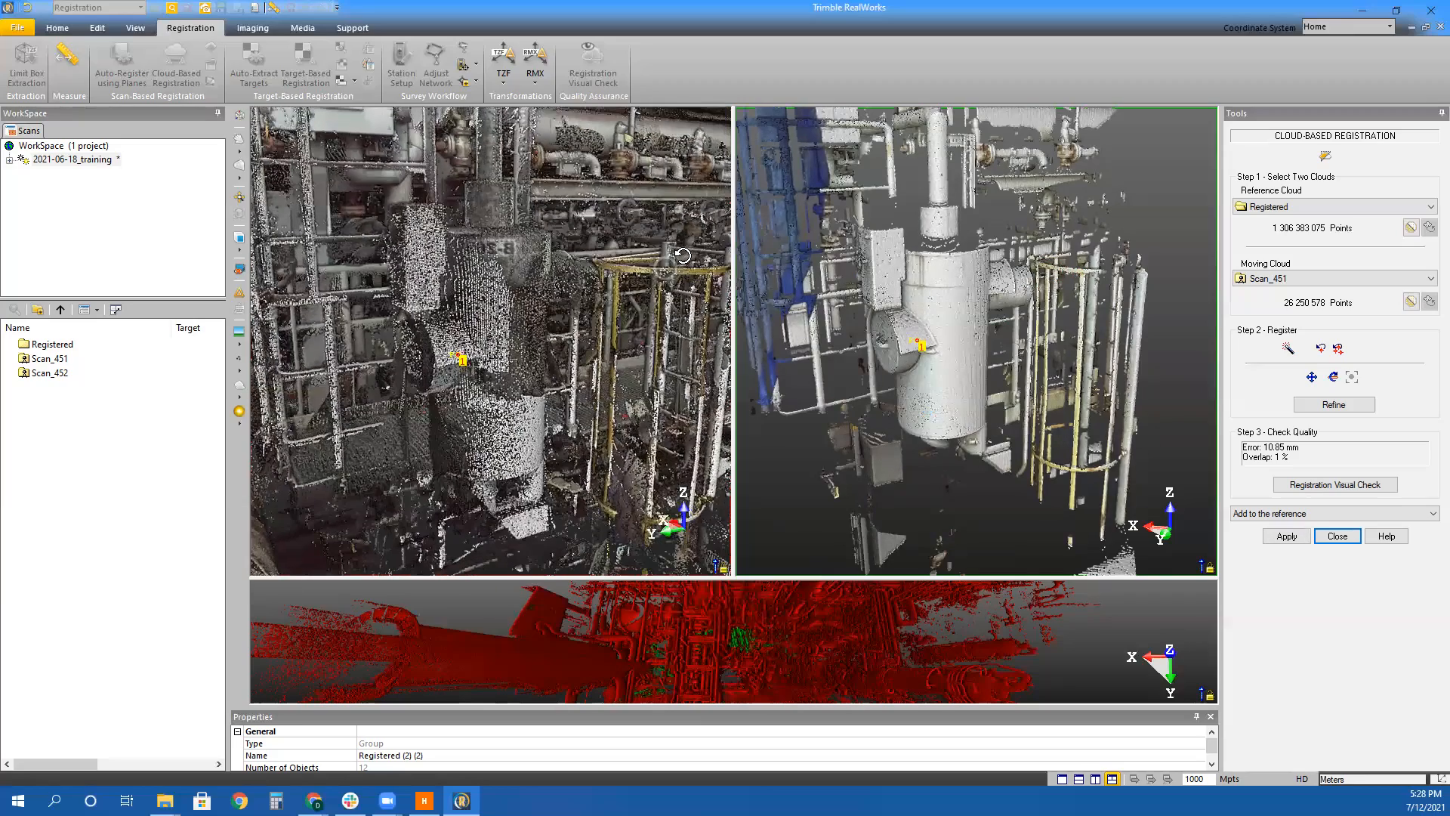
scroll(662, 276, "up", 3)
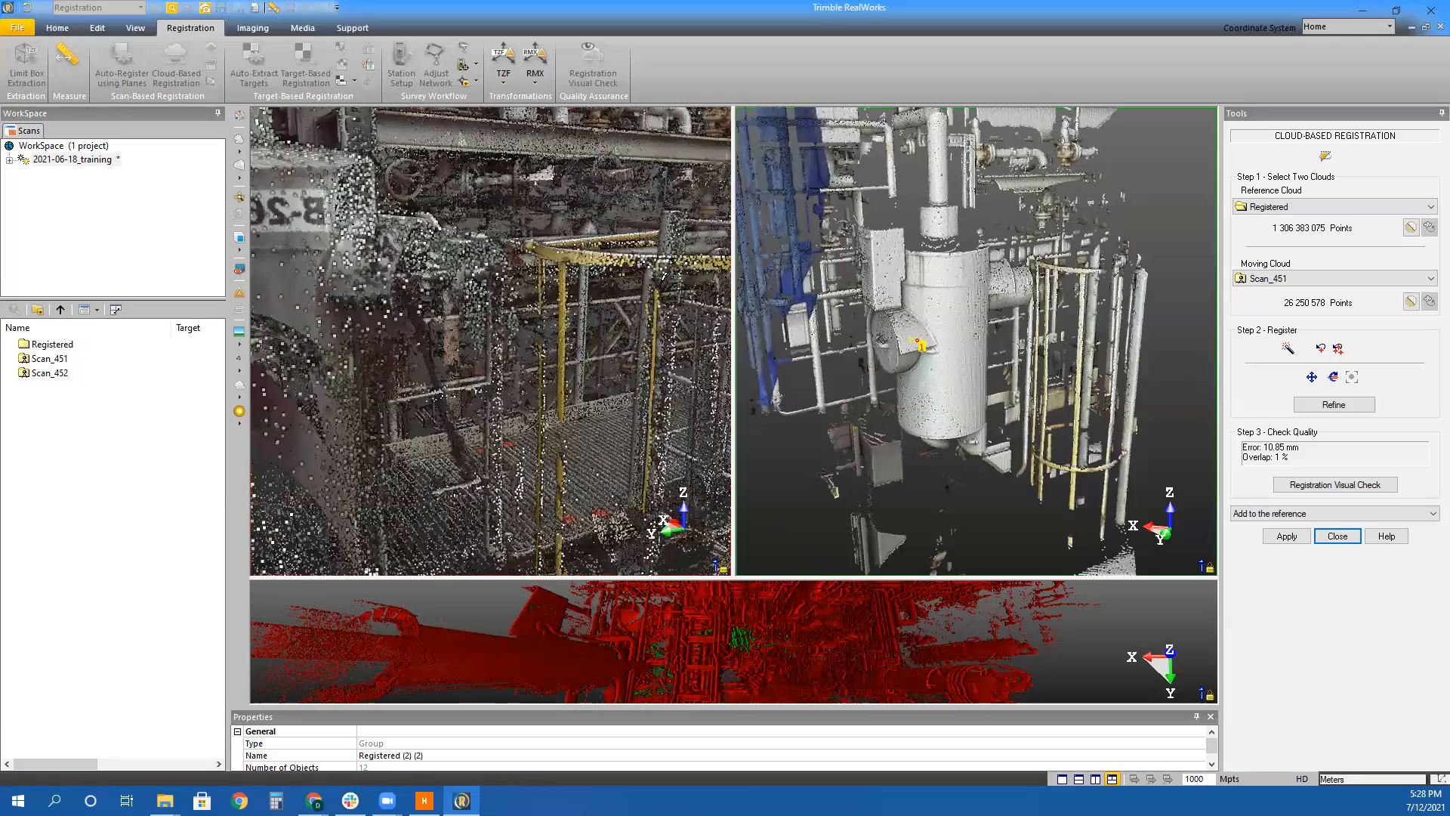
left_click(660, 251)
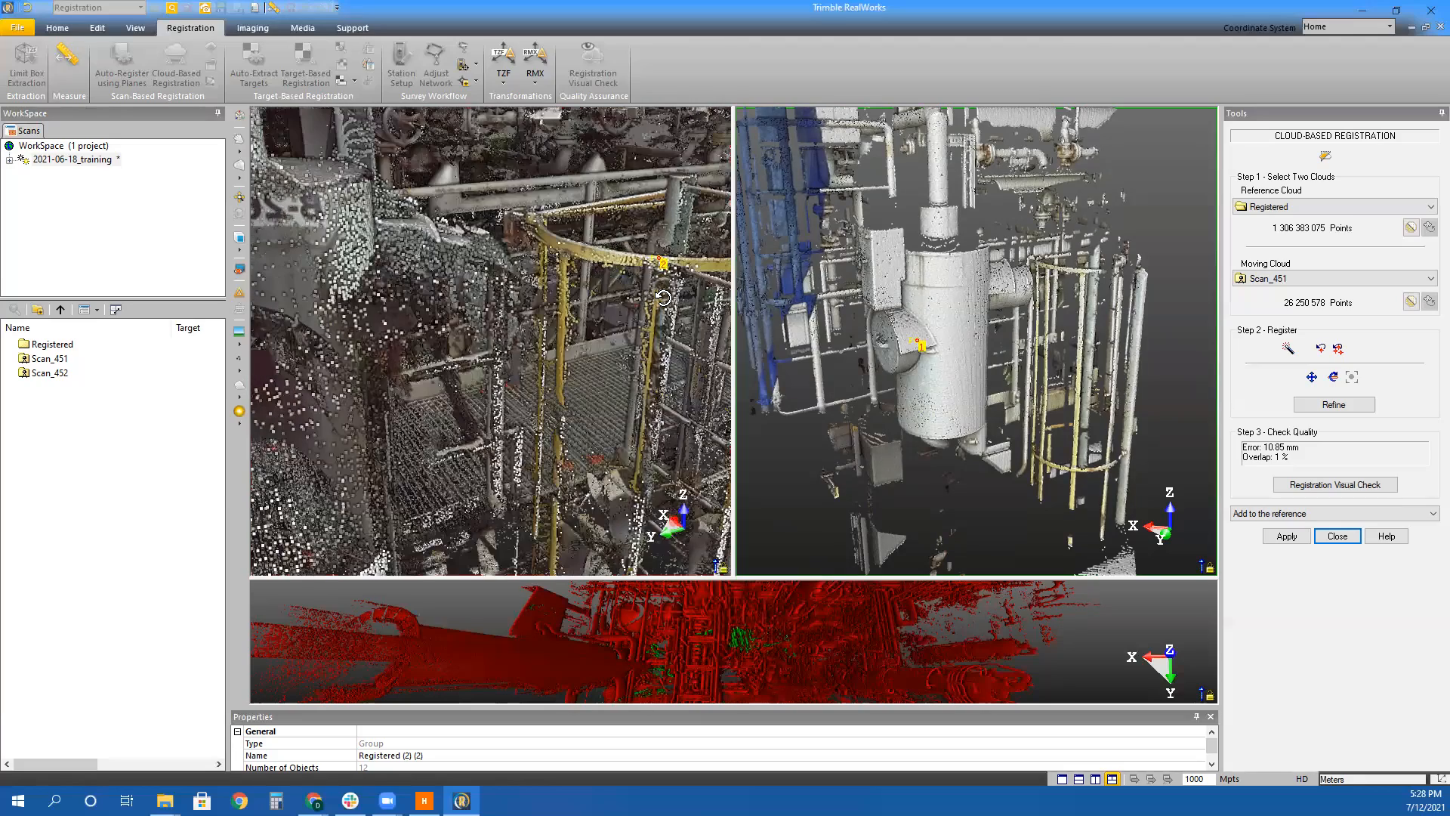
left_click(1085, 268)
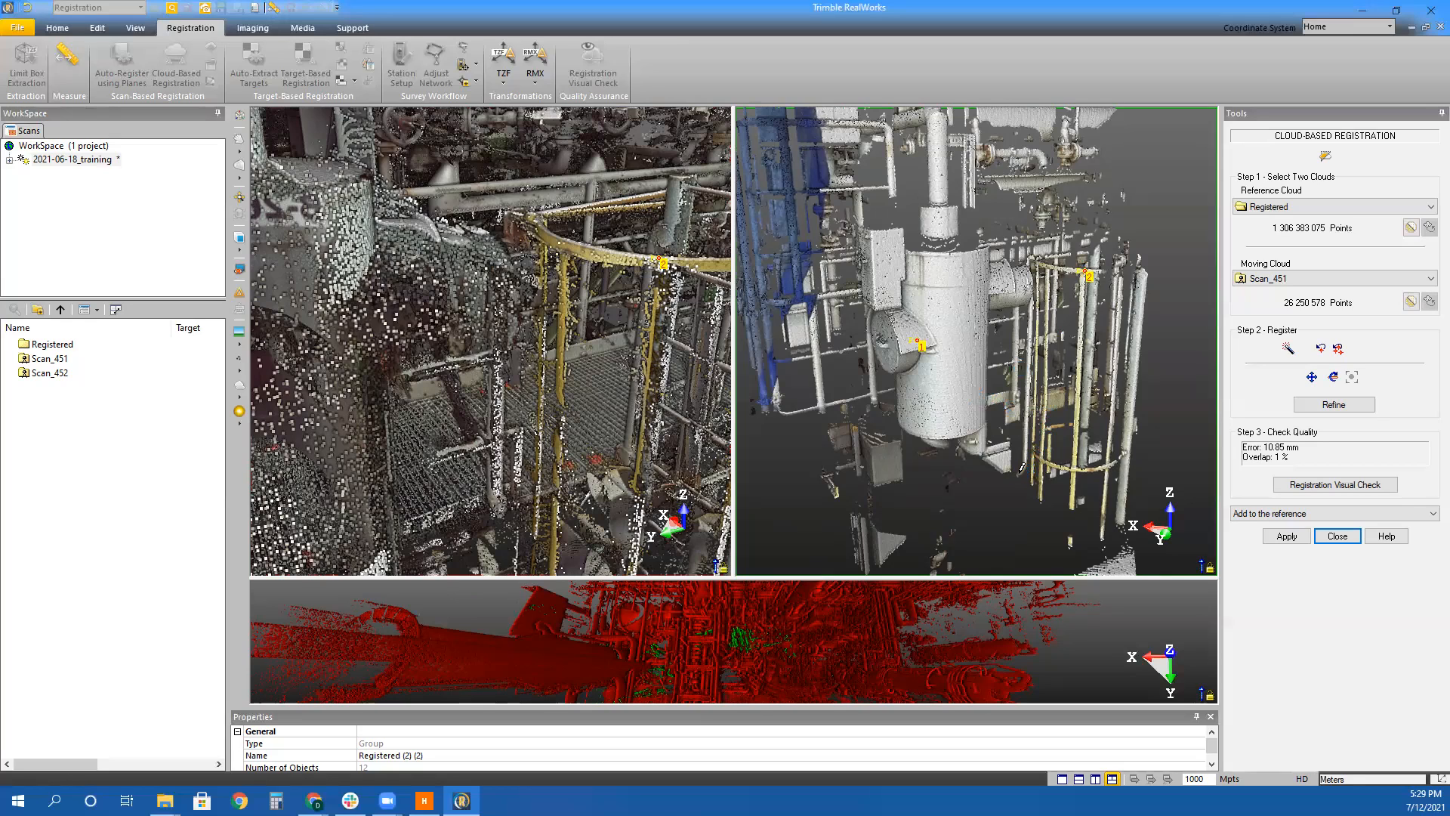
Enlarge the overlay of Registered and Scan_451, check the alignment around the overlapping area and apply the registration
left_click(765, 656)
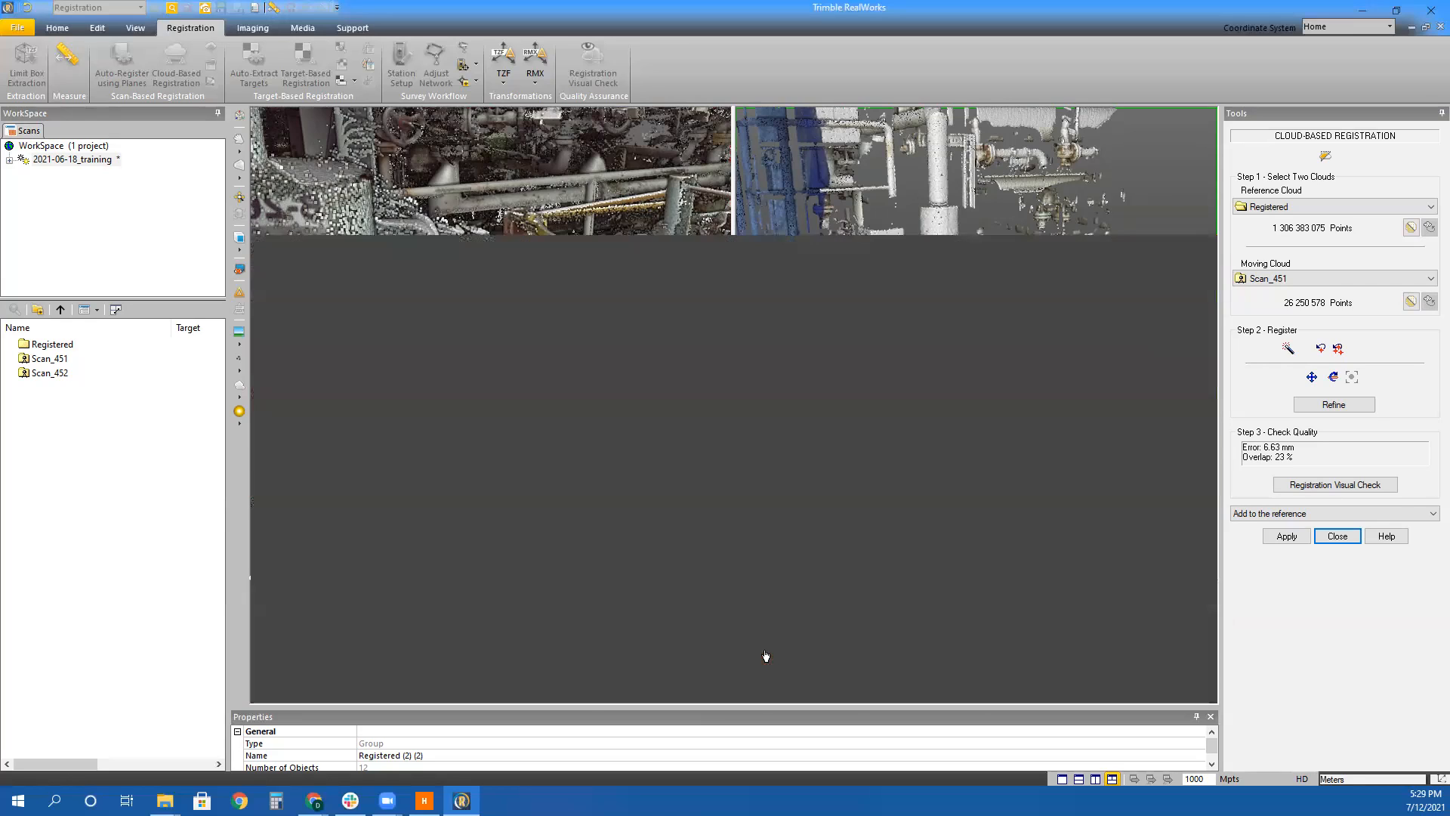
scroll(854, 477, "up", 2)
left_click_drag(854, 478, 969, 630)
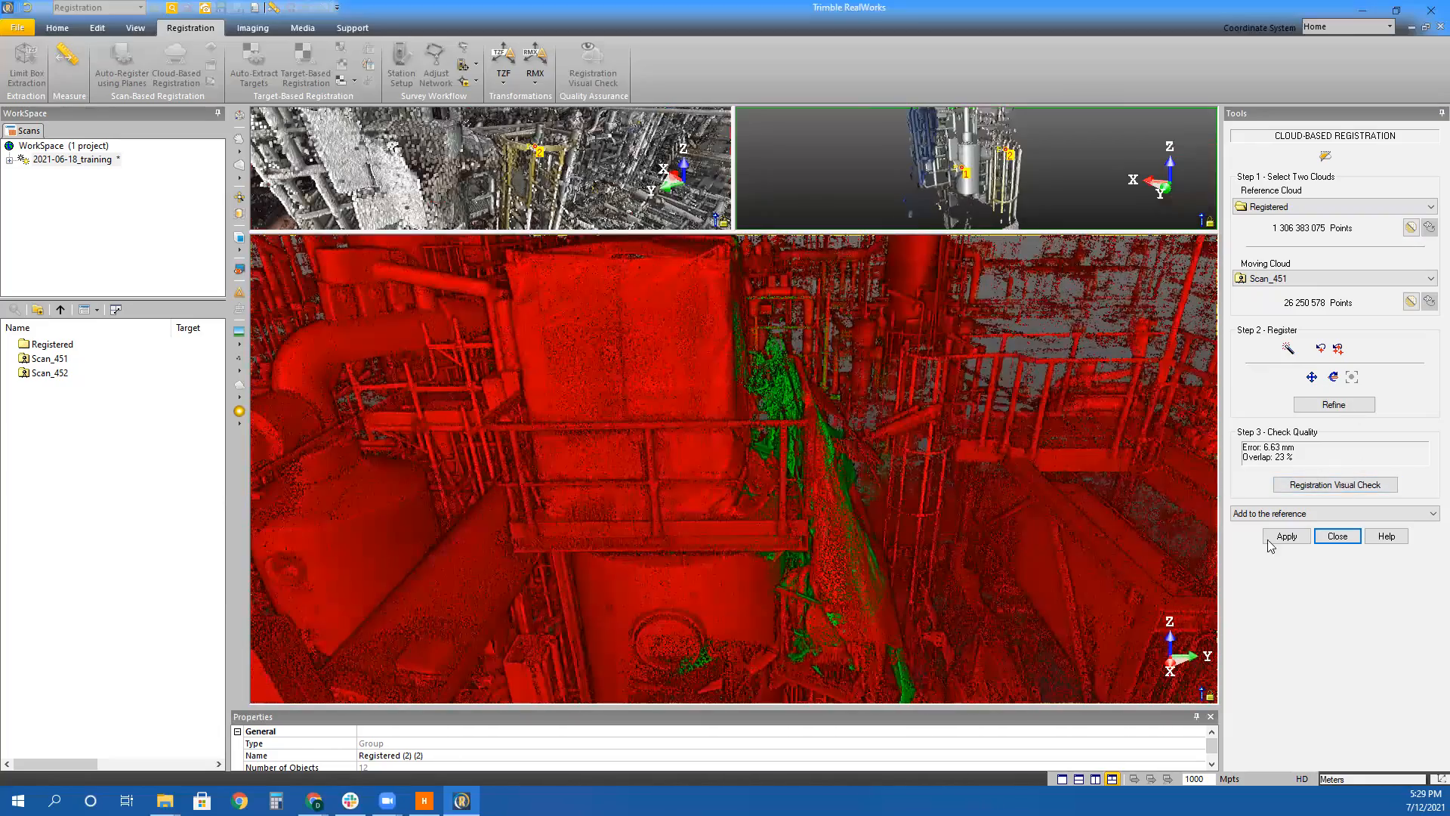
left_click(1282, 537)
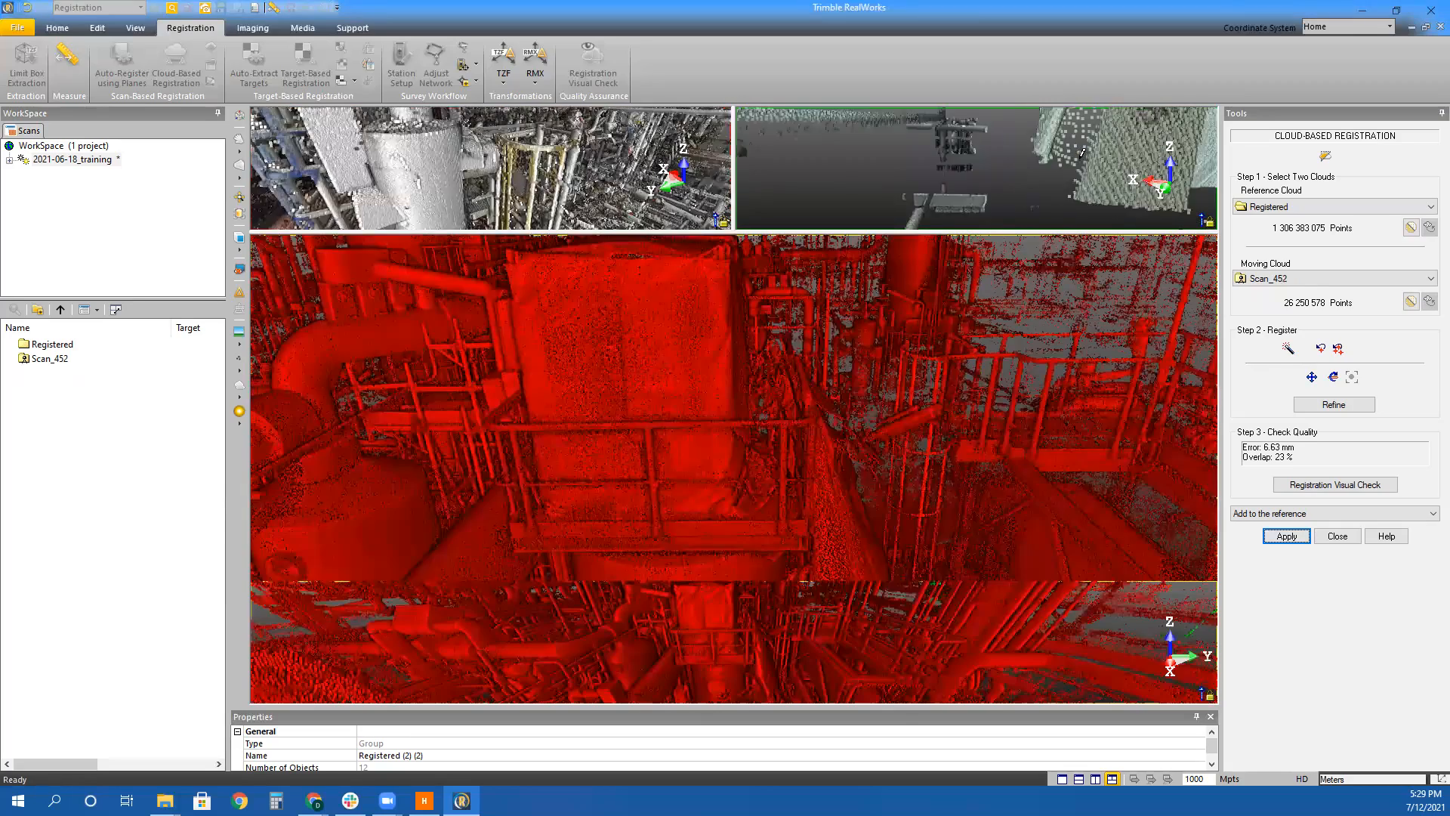
Search the Registered cloud for the rounded vessel head lettered W-51-1 that also appears in Scan_452
scroll(909, 338, "down", 5)
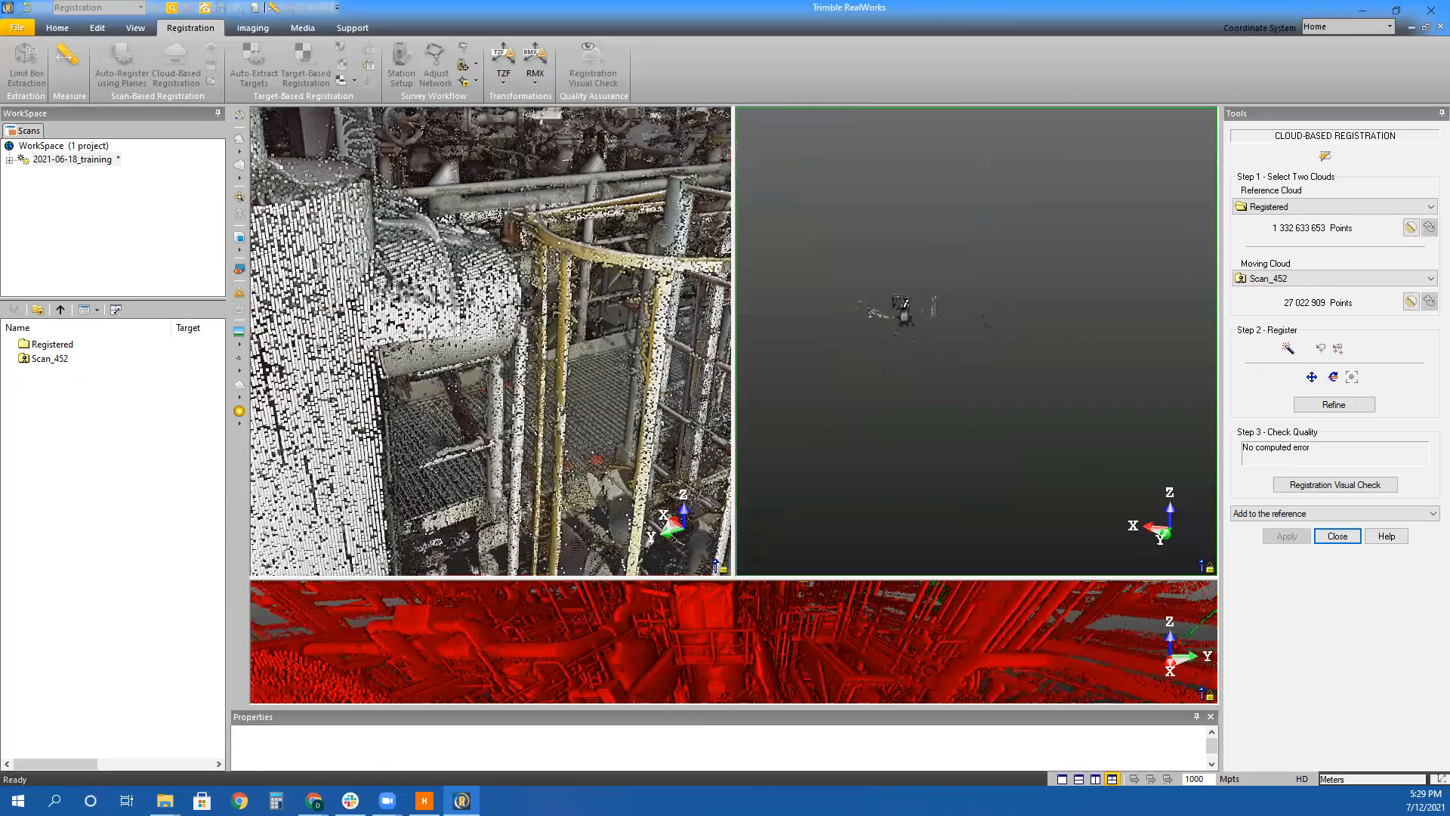
scroll(899, 306, "up", 8)
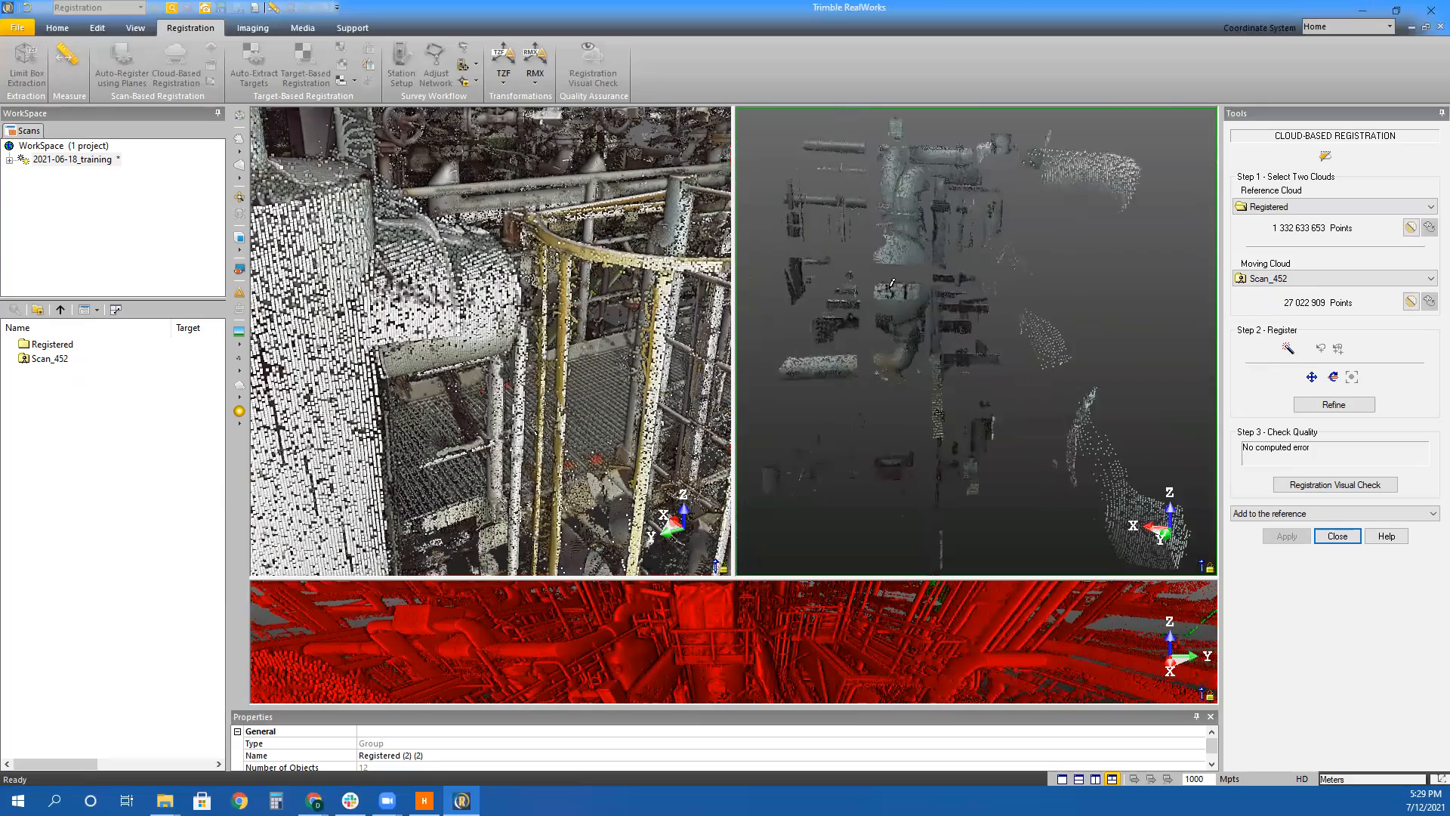
scroll(580, 317, "down", 5)
left_click_drag(580, 317, 77, 379)
scroll(529, 302, "down", 5)
scroll(529, 302, "up", 4)
middle_click_drag(542, 282, 721, 219)
left_click_drag(673, 484, 415, 421)
middle_click_drag(416, 422, 367, 506)
middle_click_drag(662, 319, 571, 277)
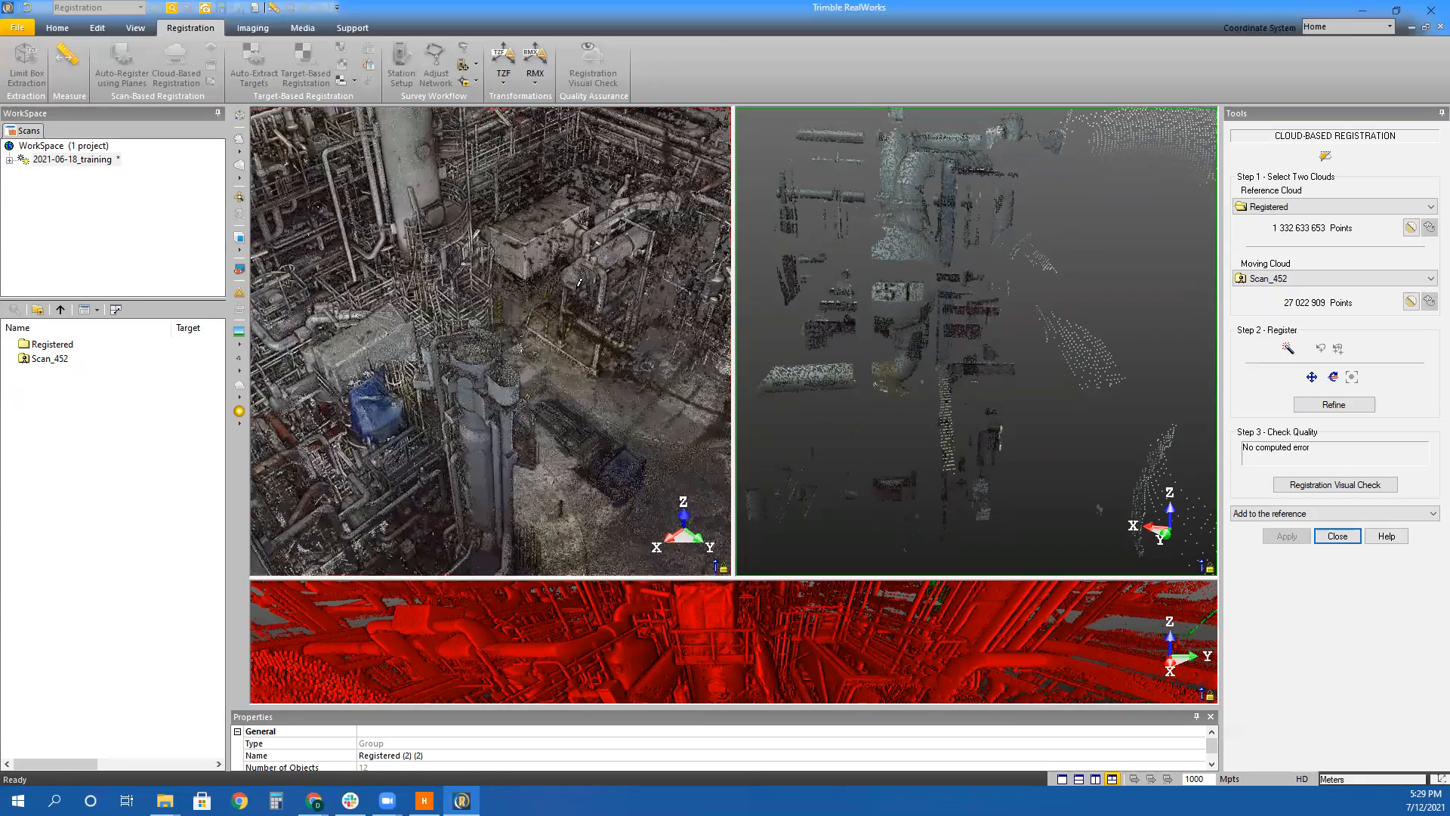
scroll(571, 277, "up", 4)
scroll(571, 280, "up", 5)
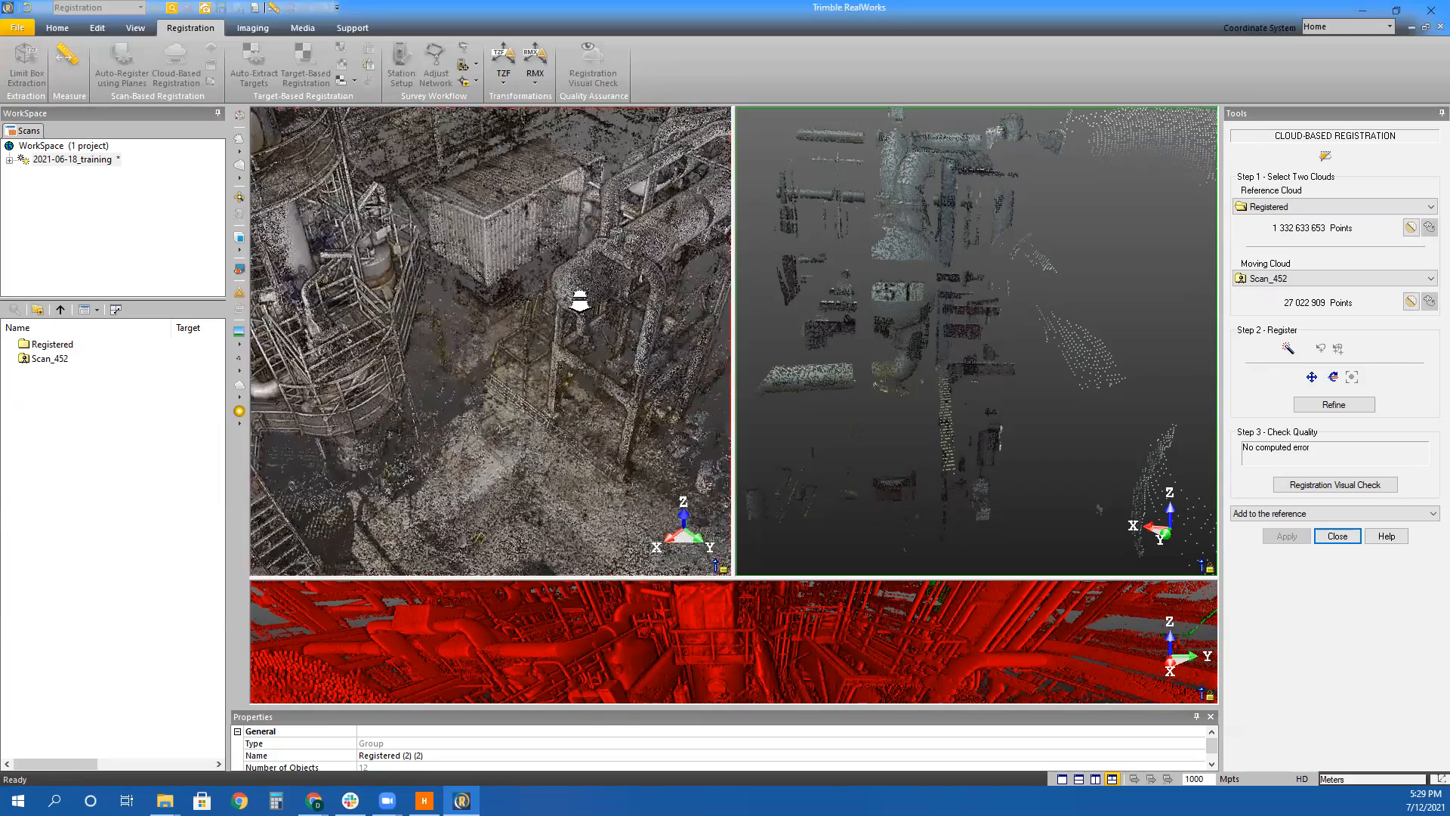
left_click_drag(575, 297, 673, 234)
scroll(566, 293, "up", 4)
scroll(565, 296, "up", 5)
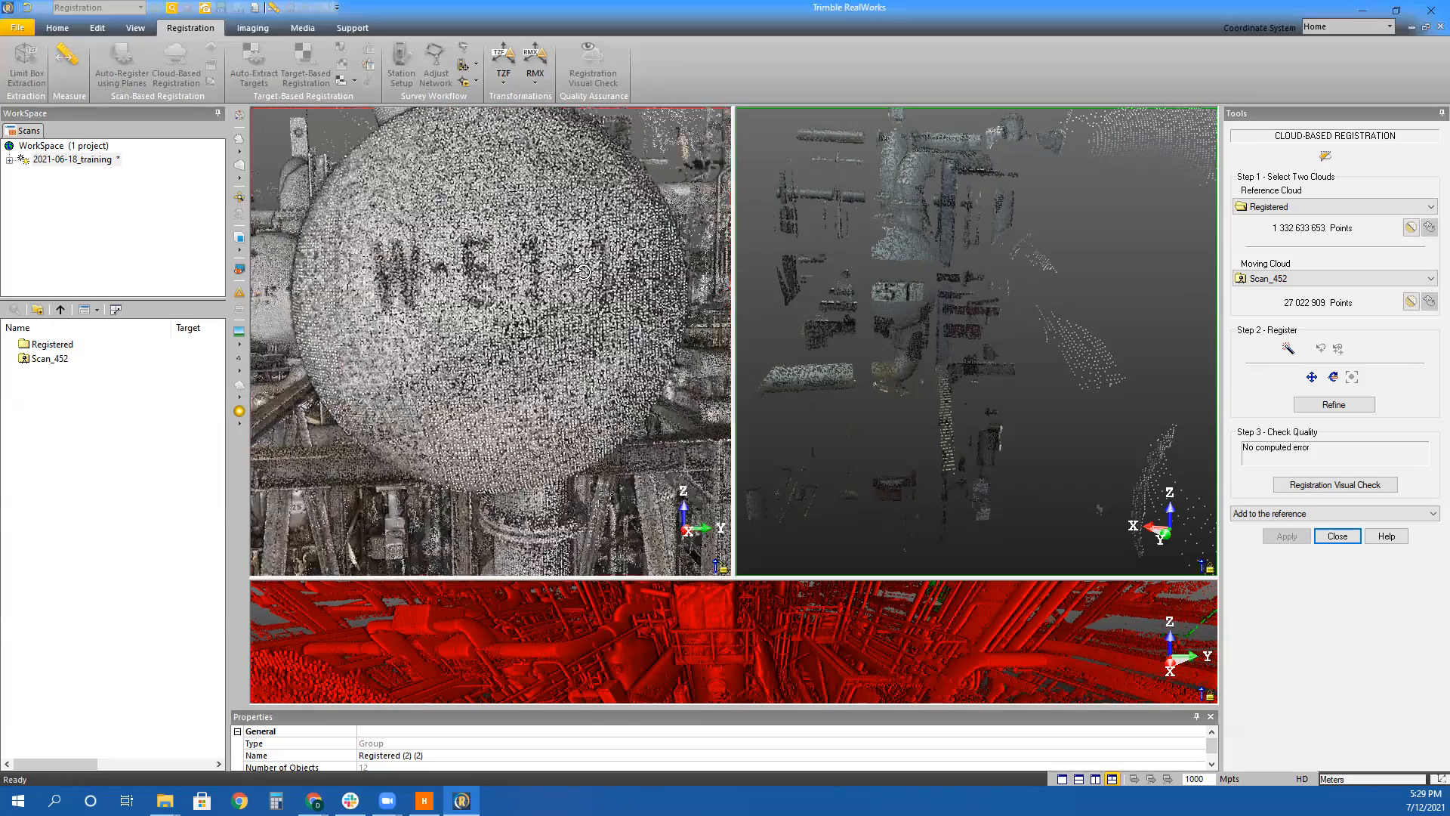
Pick a matching point on the digit 5 of the W-51-1 vessel lettering in Scan_452 and Registered
scroll(899, 283, "up", 3)
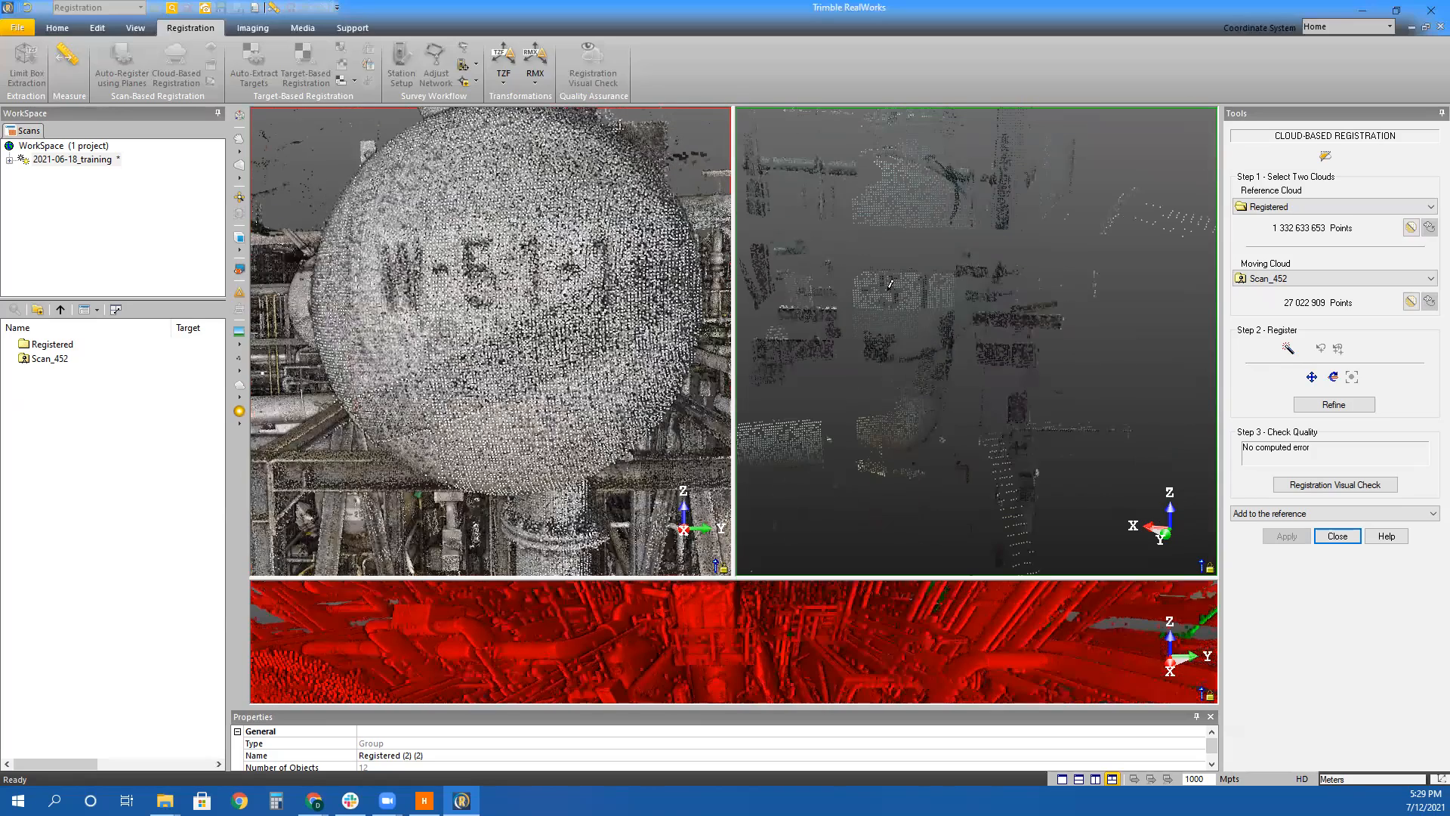
scroll(892, 283, "up", 5)
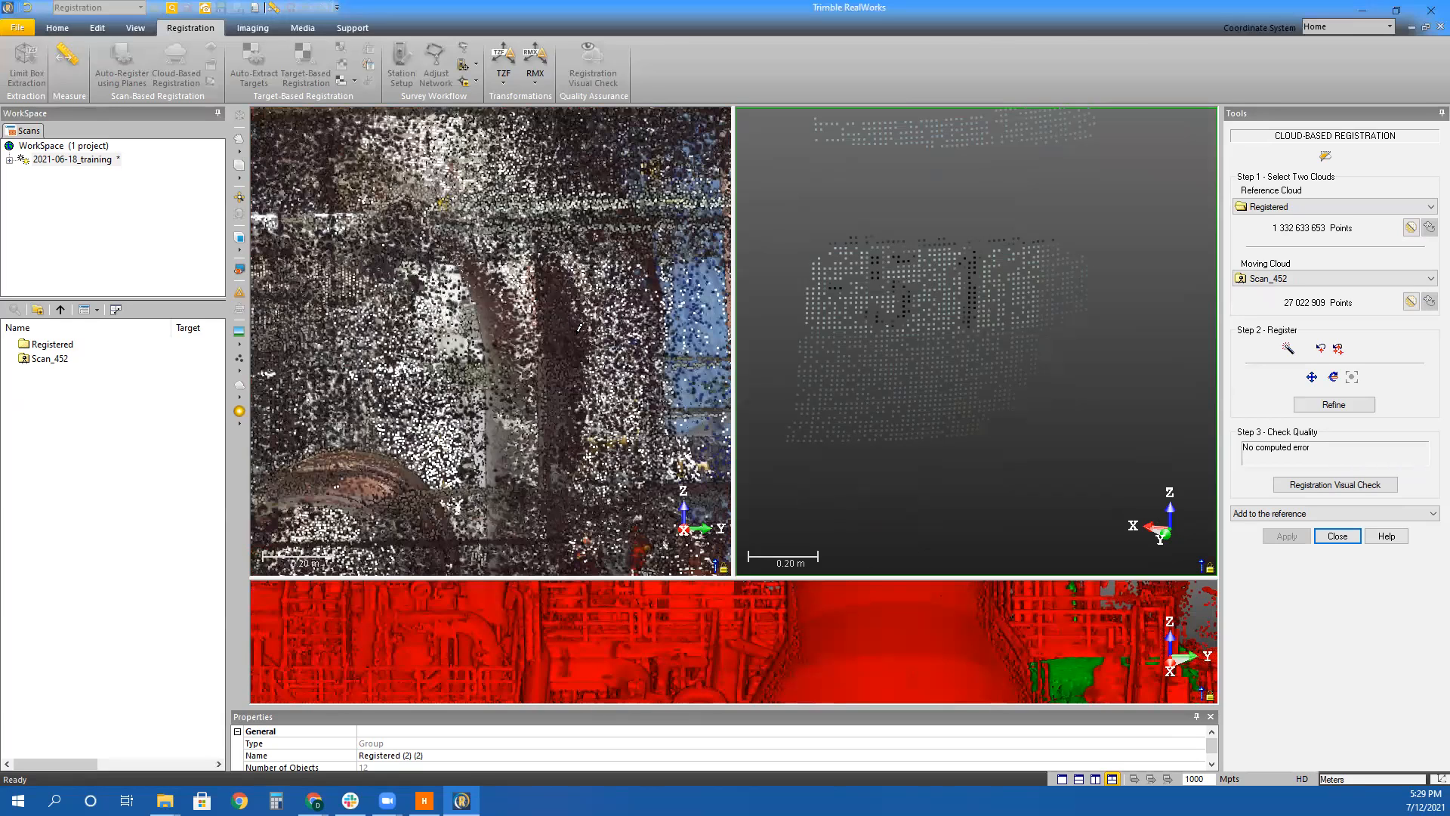
left_click(939, 299)
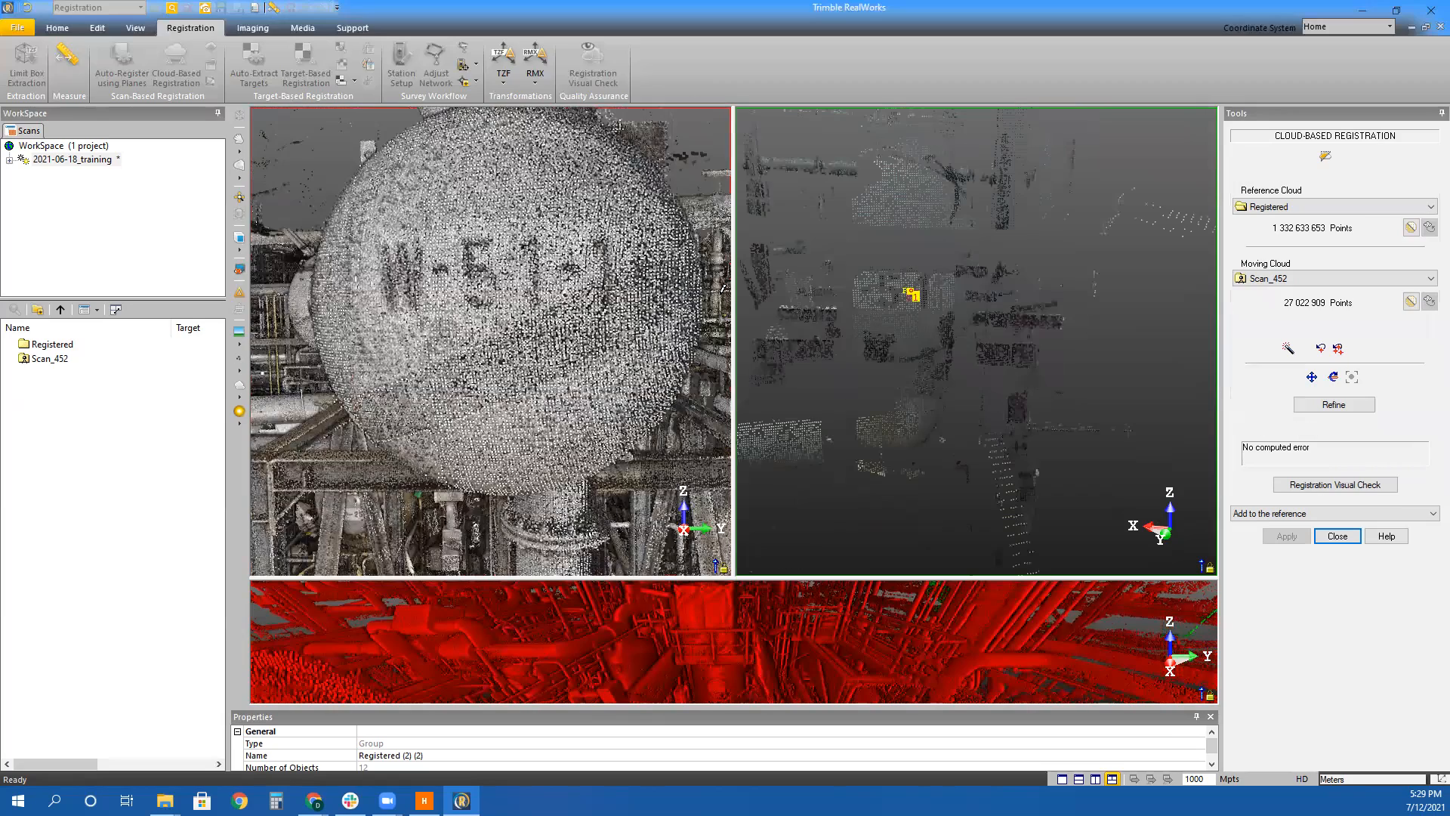
scroll(910, 316, "up", 3)
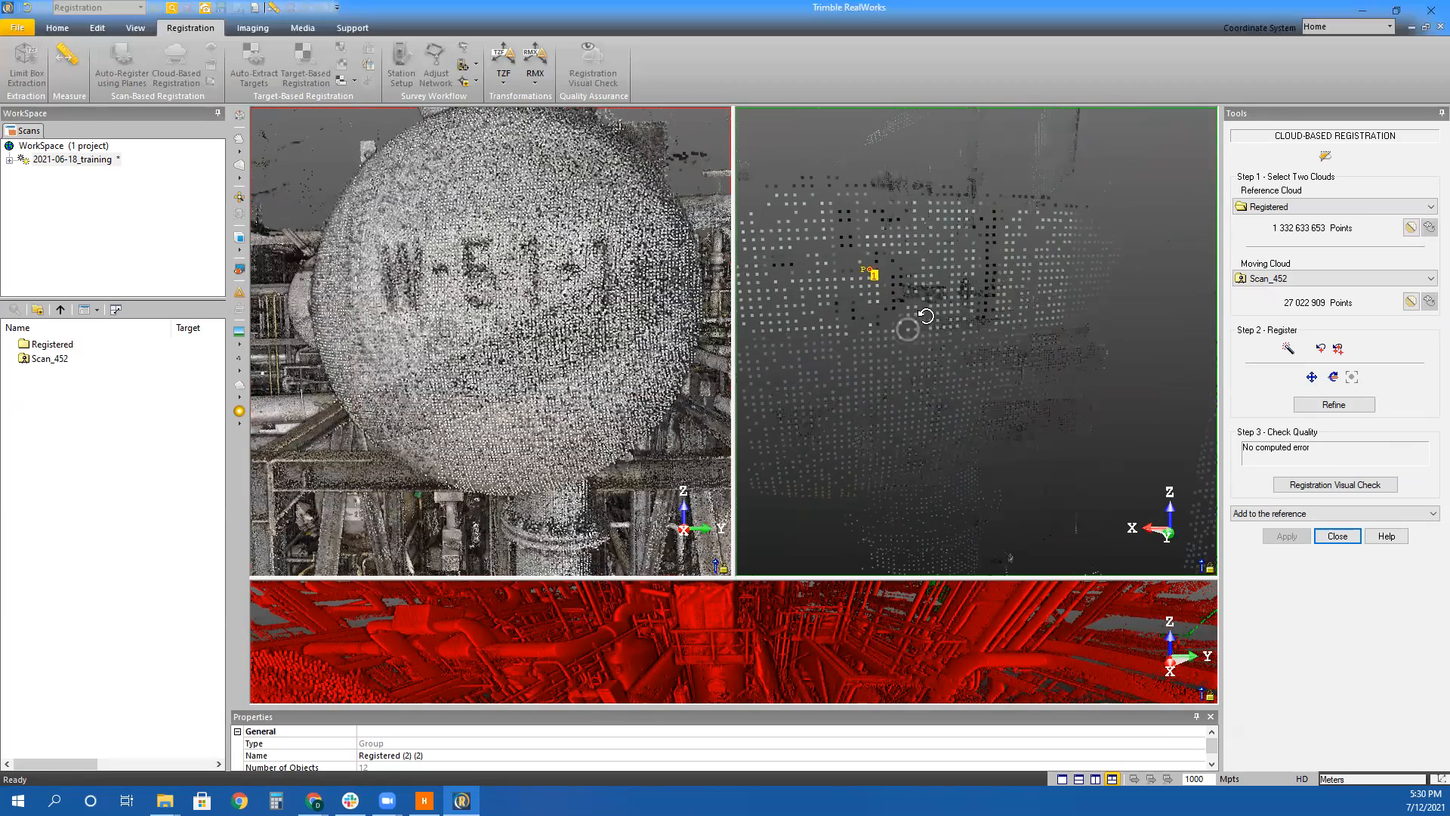
left_click(479, 272)
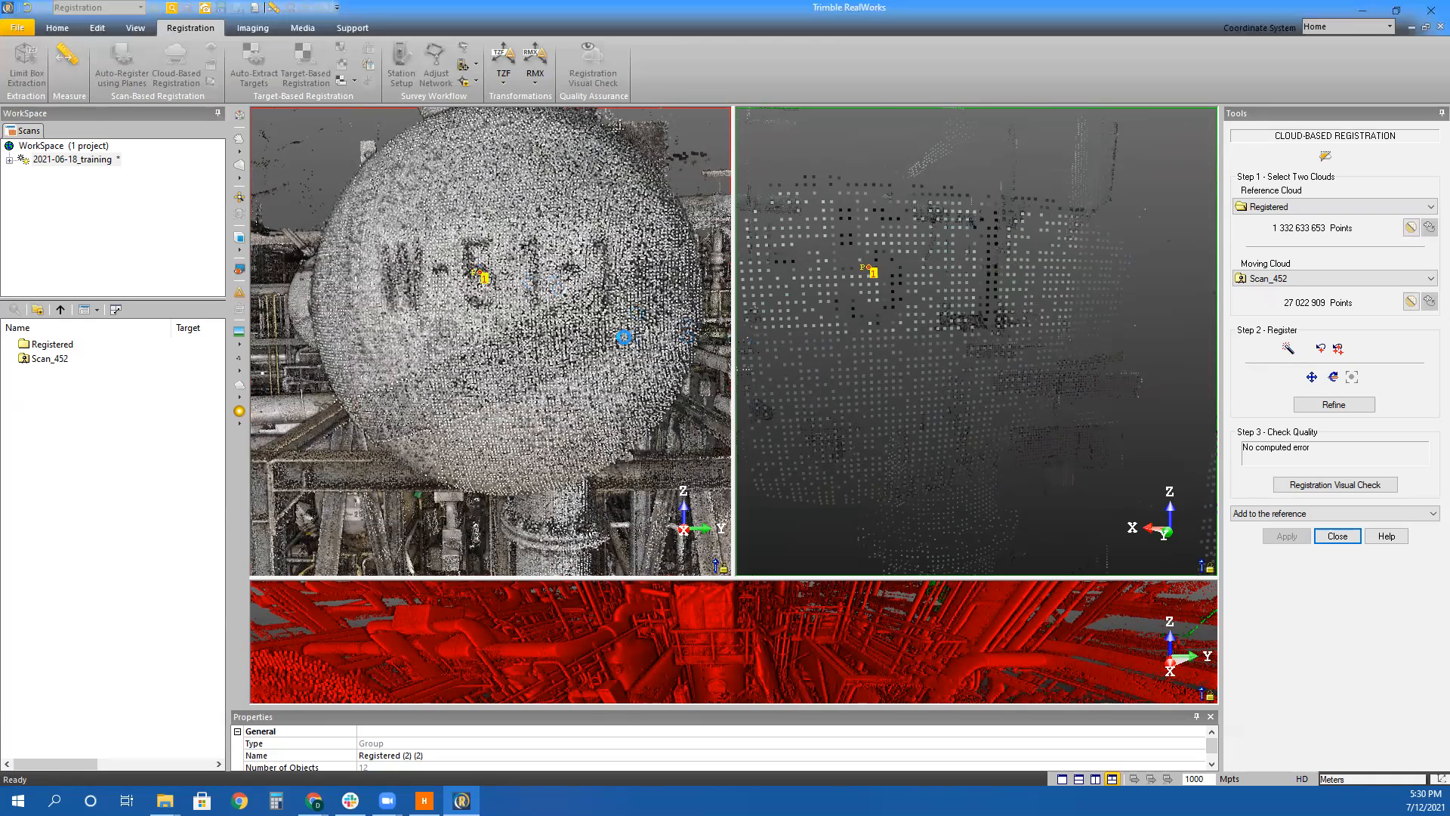
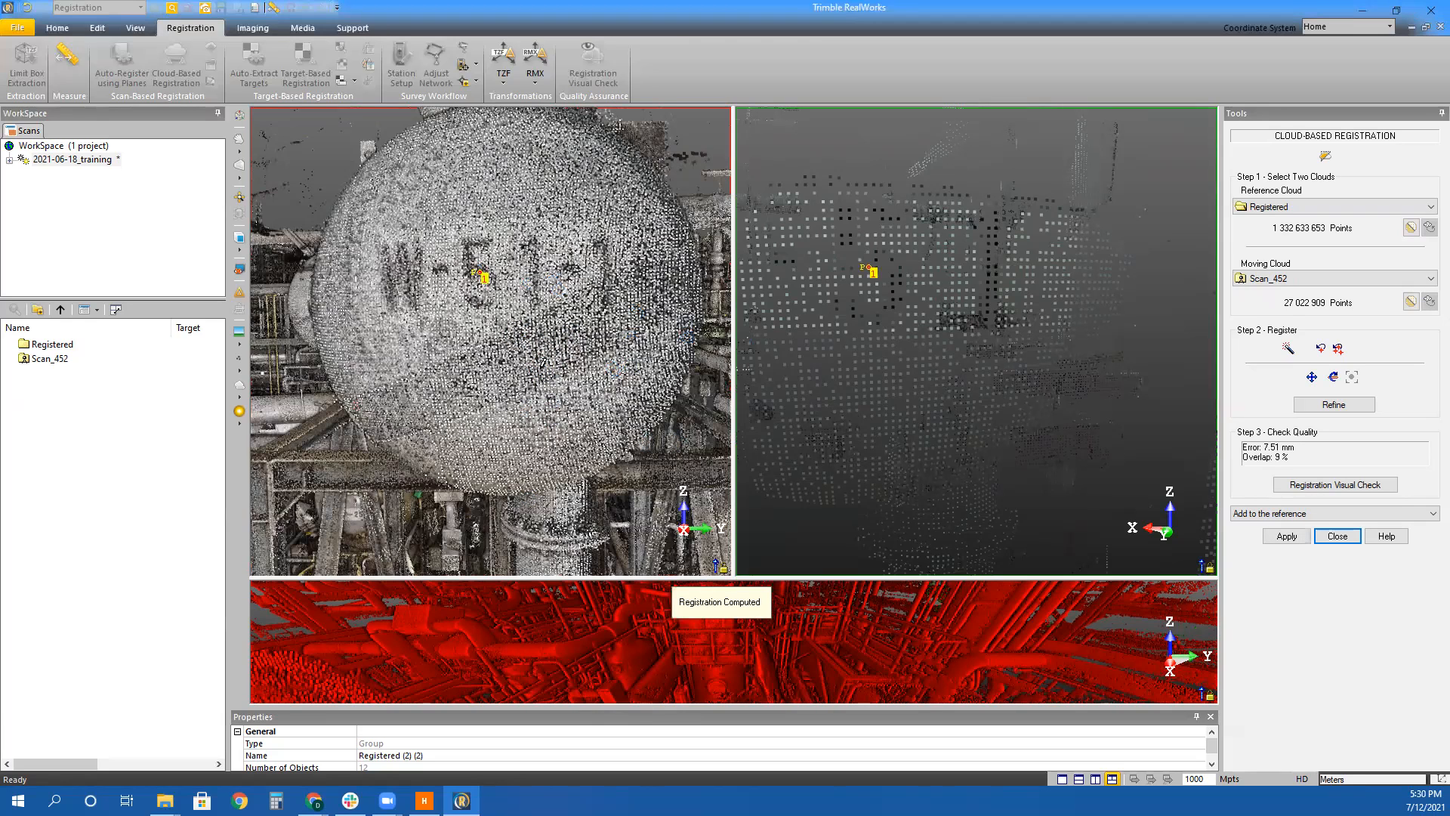
Enlarge the overlay of Registered and Scan_452 and examine how the scan sits against the reference cloud
left_click(732, 648)
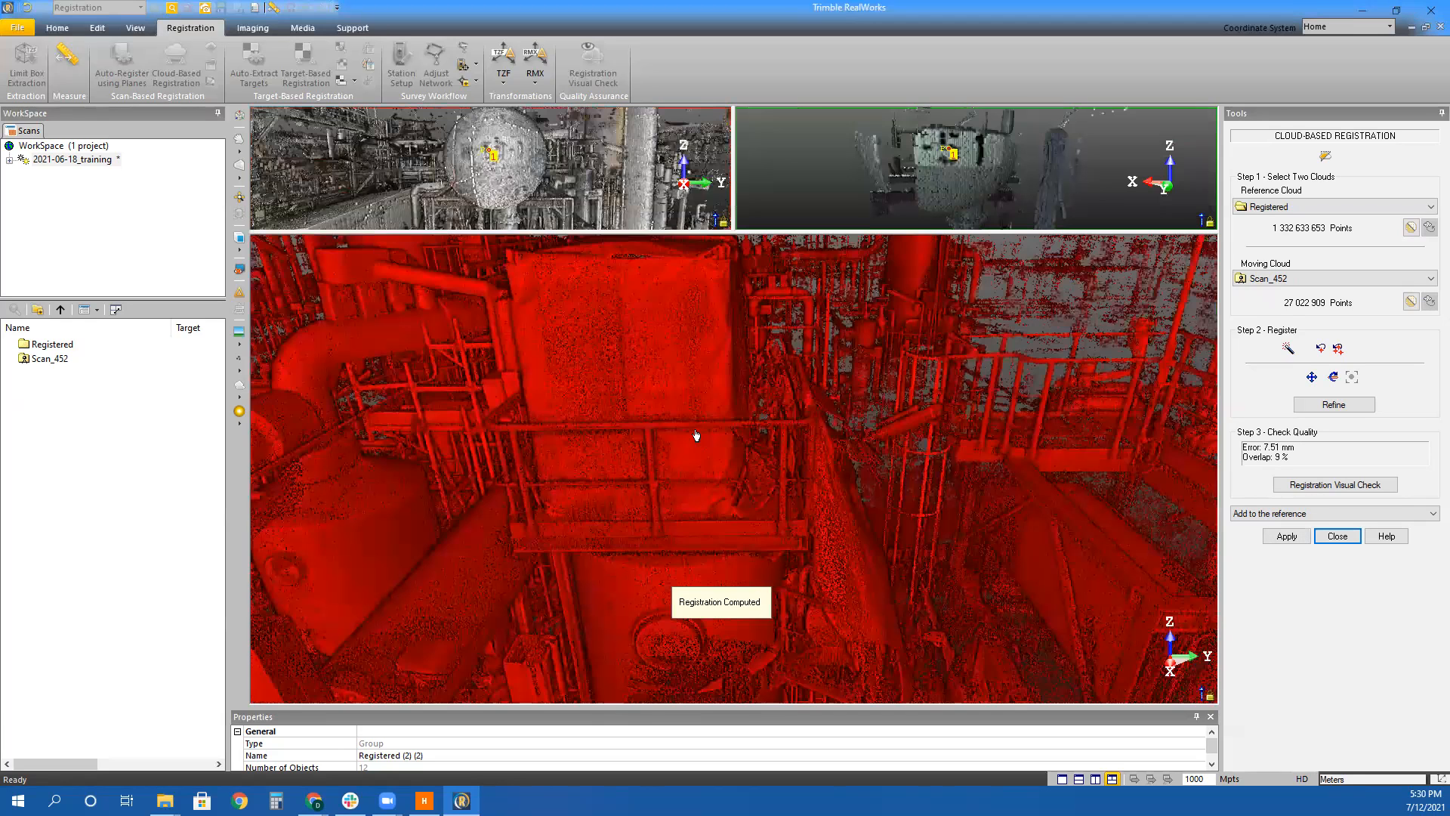
scroll(651, 479, "down", 4)
left_click_drag(647, 420, 845, 501)
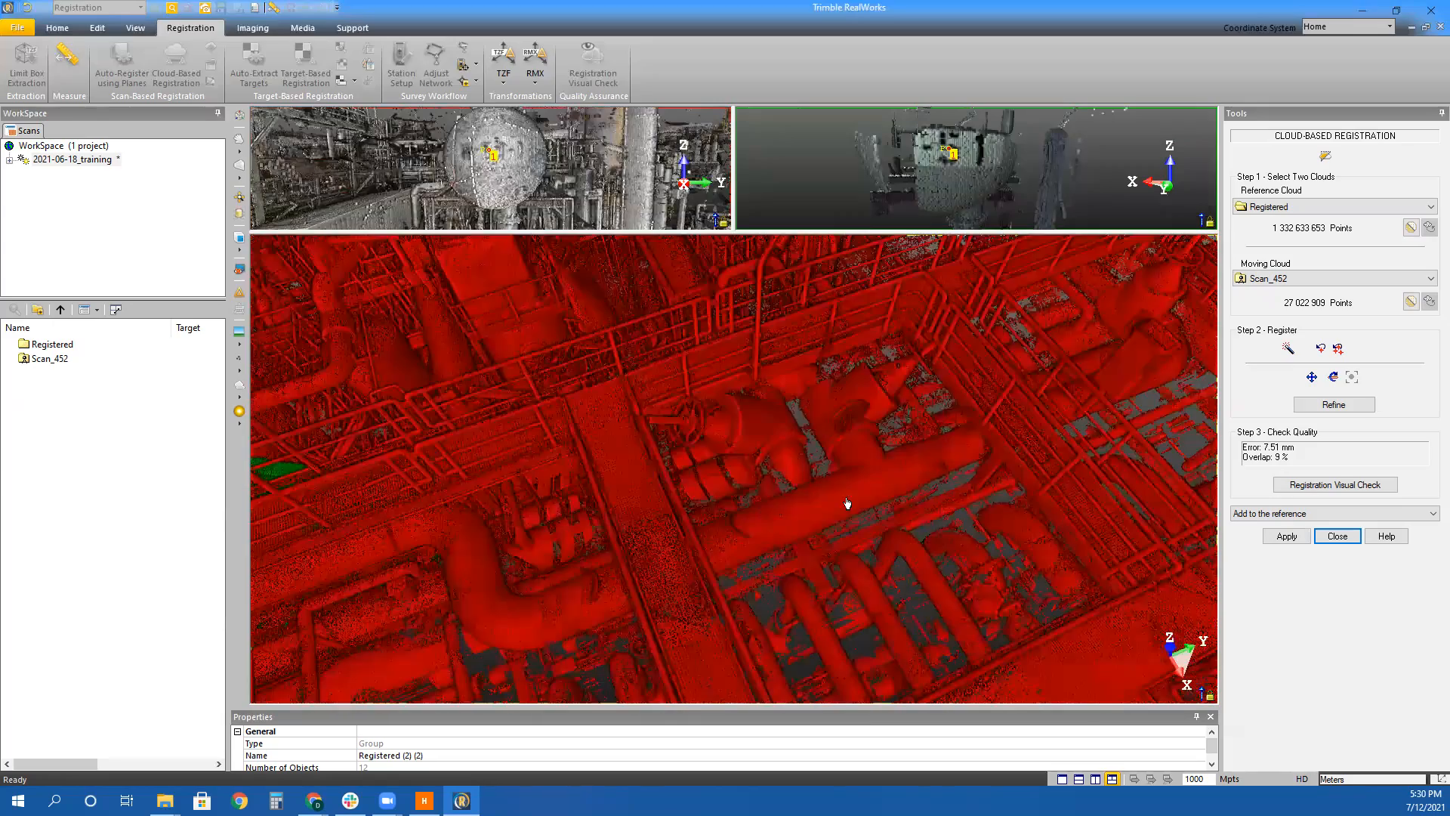
left_click_drag(940, 519, 870, 582)
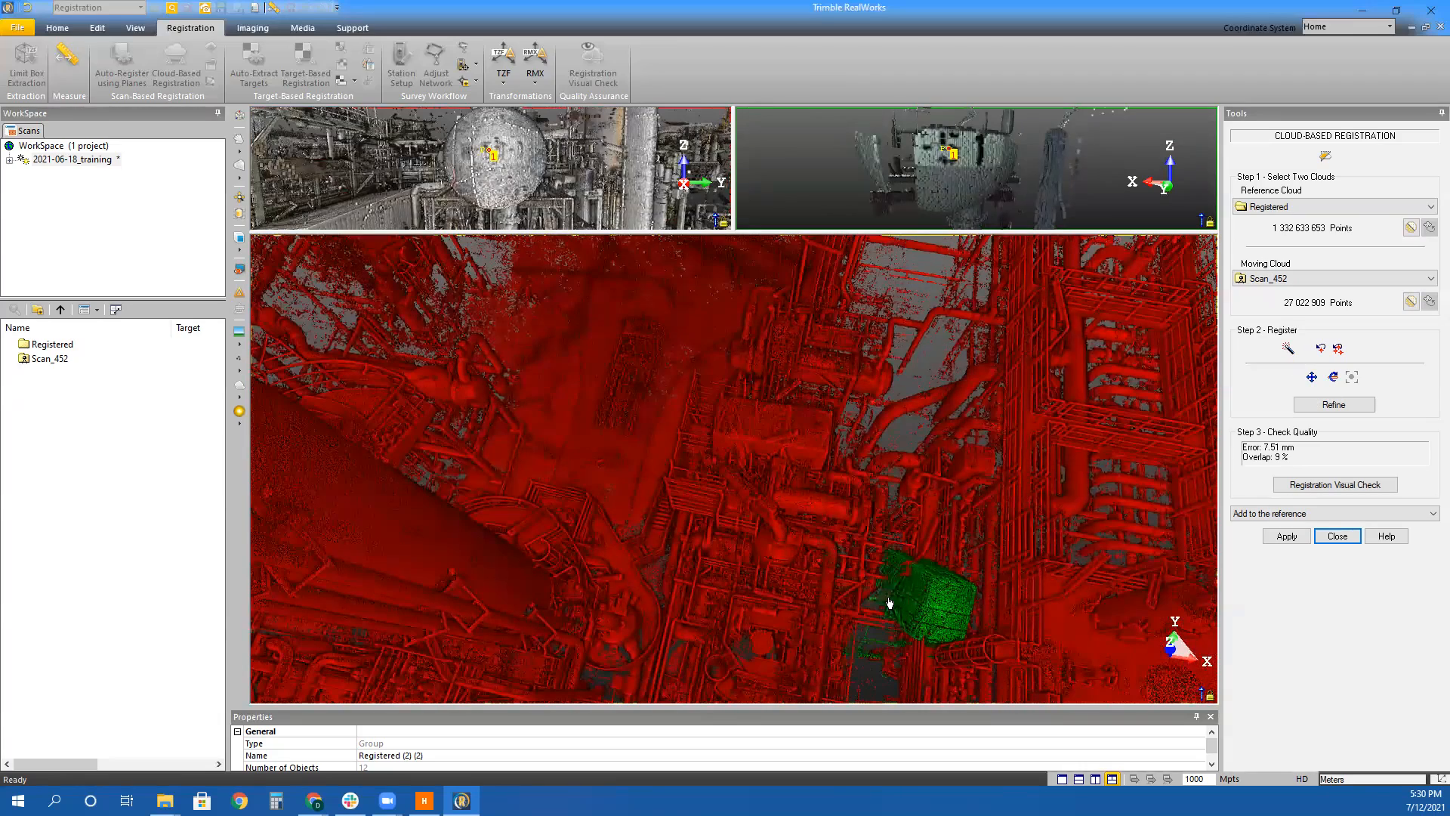
Restore the split views and examine Scan_452 from the side for a second feature shared with Registered
left_click(930, 163)
left_click_drag(970, 321, 944, 363)
scroll(1042, 382, "up", 3)
middle_click_drag(1043, 382, 1114, 367)
scroll(1103, 397, "down", 3)
scroll(1103, 396, "down", 3)
scroll(1029, 398, "up", 5)
left_click_drag(1012, 410, 995, 336)
scroll(889, 381, "up", 2)
scroll(910, 394, "down", 1)
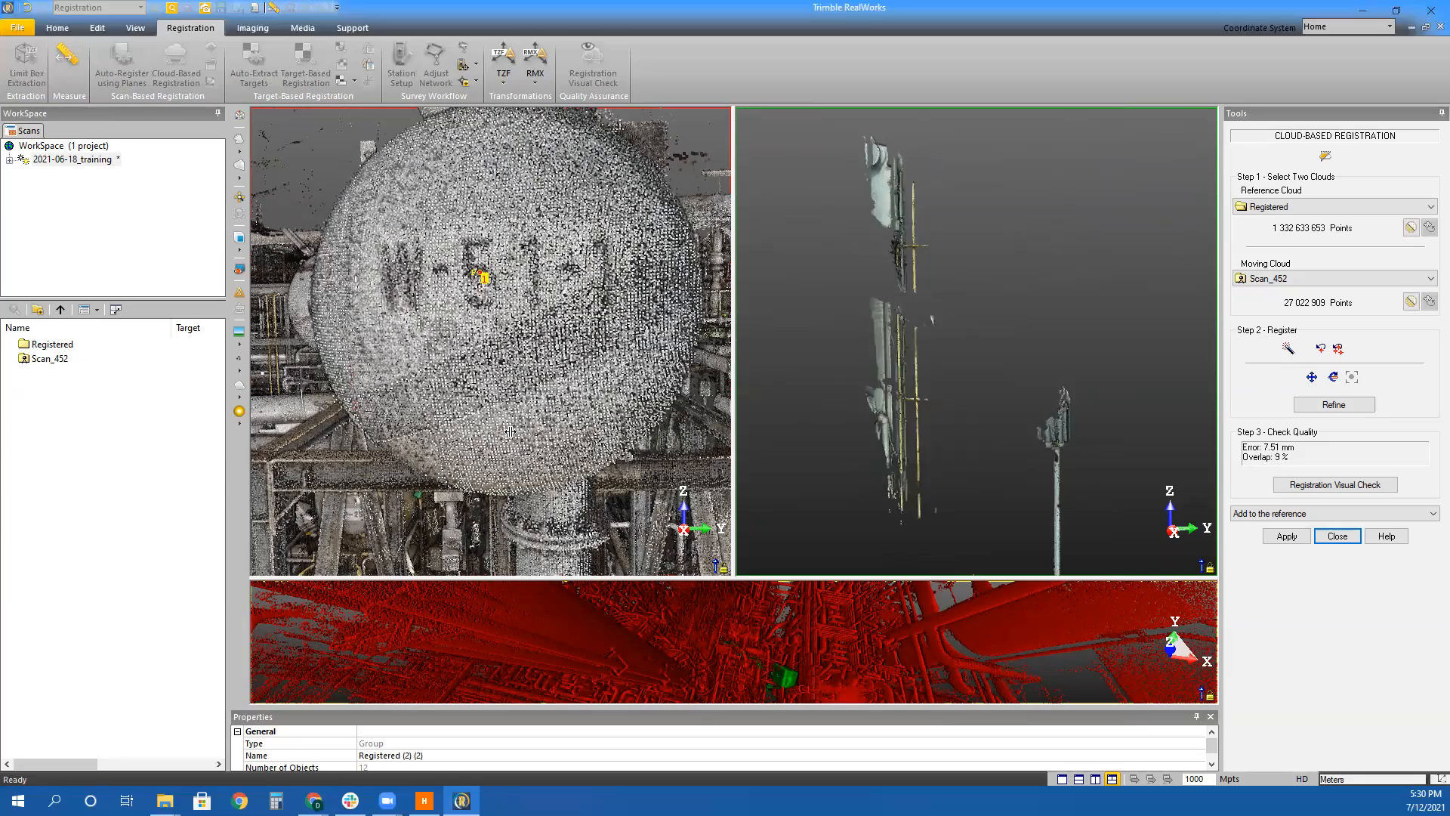
Pick a second matching point on the pipe bend beside the tall column's yellow ladder in Scan_452 and Registered
scroll(510, 431, "down", 6)
left_click_drag(505, 436, 620, 438)
scroll(621, 439, "up", 10)
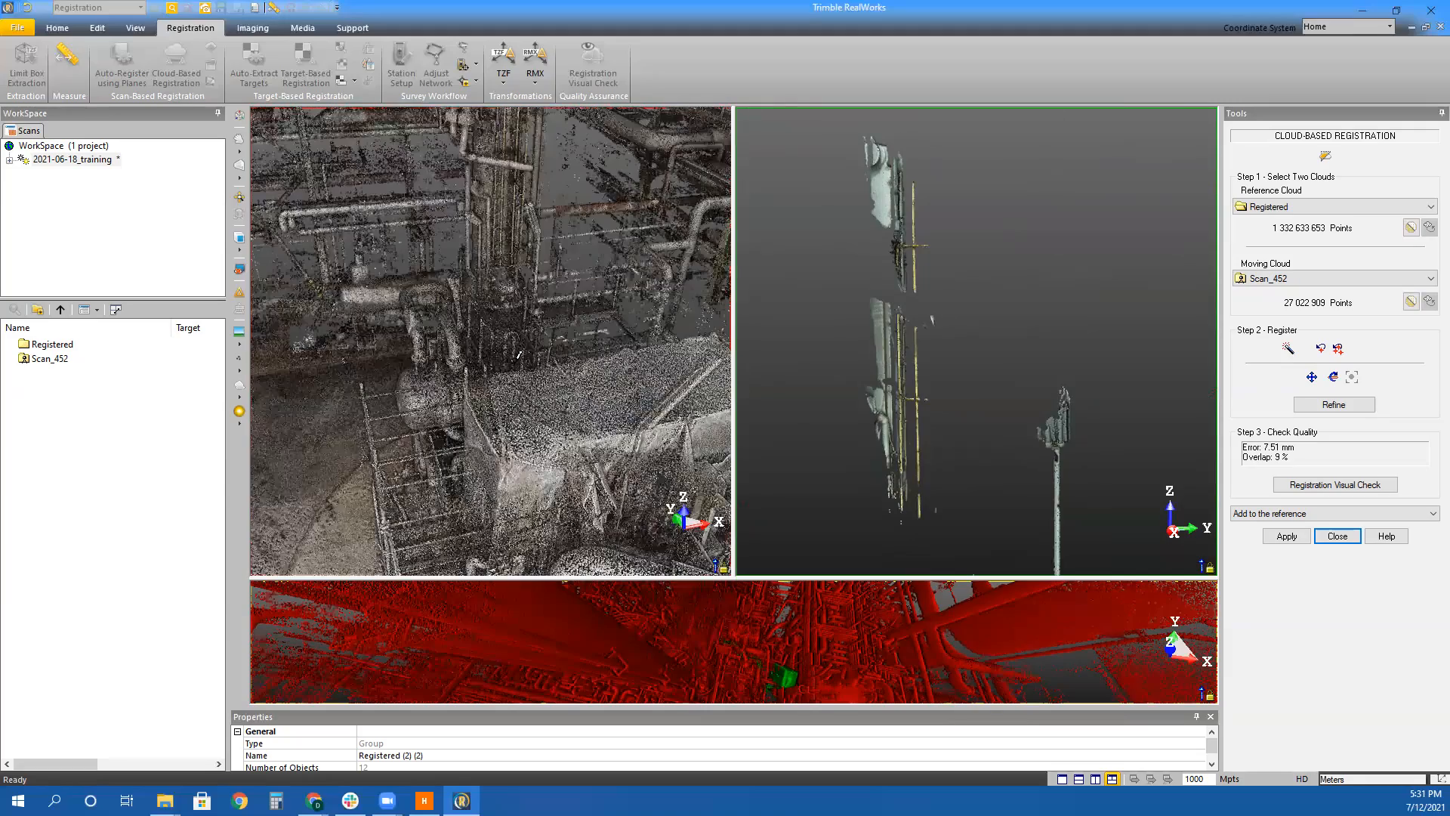
left_click_drag(529, 358, 536, 383)
scroll(532, 374, "up", 5)
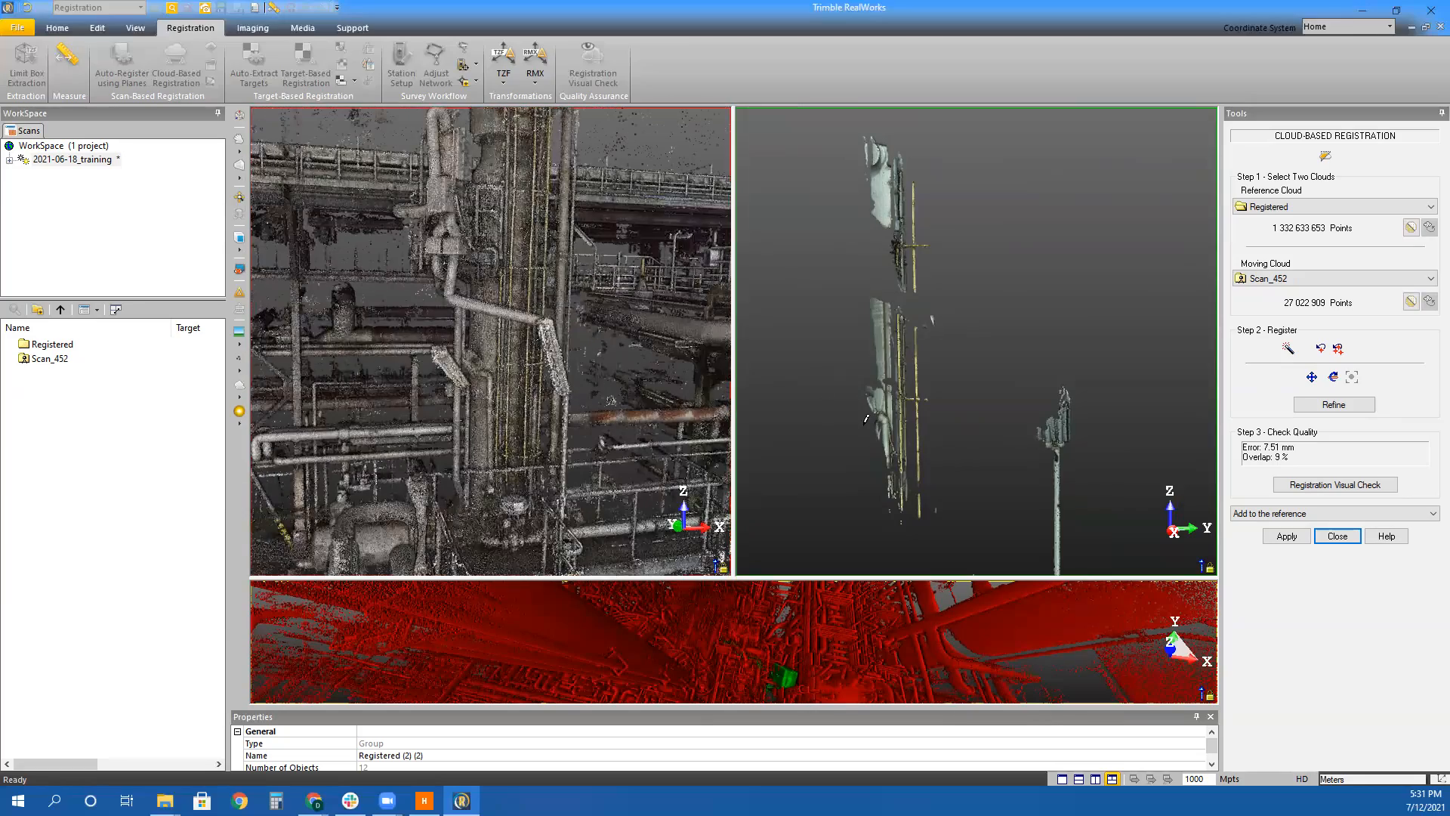
scroll(866, 419, "up", 5)
scroll(417, 363, "up", 4)
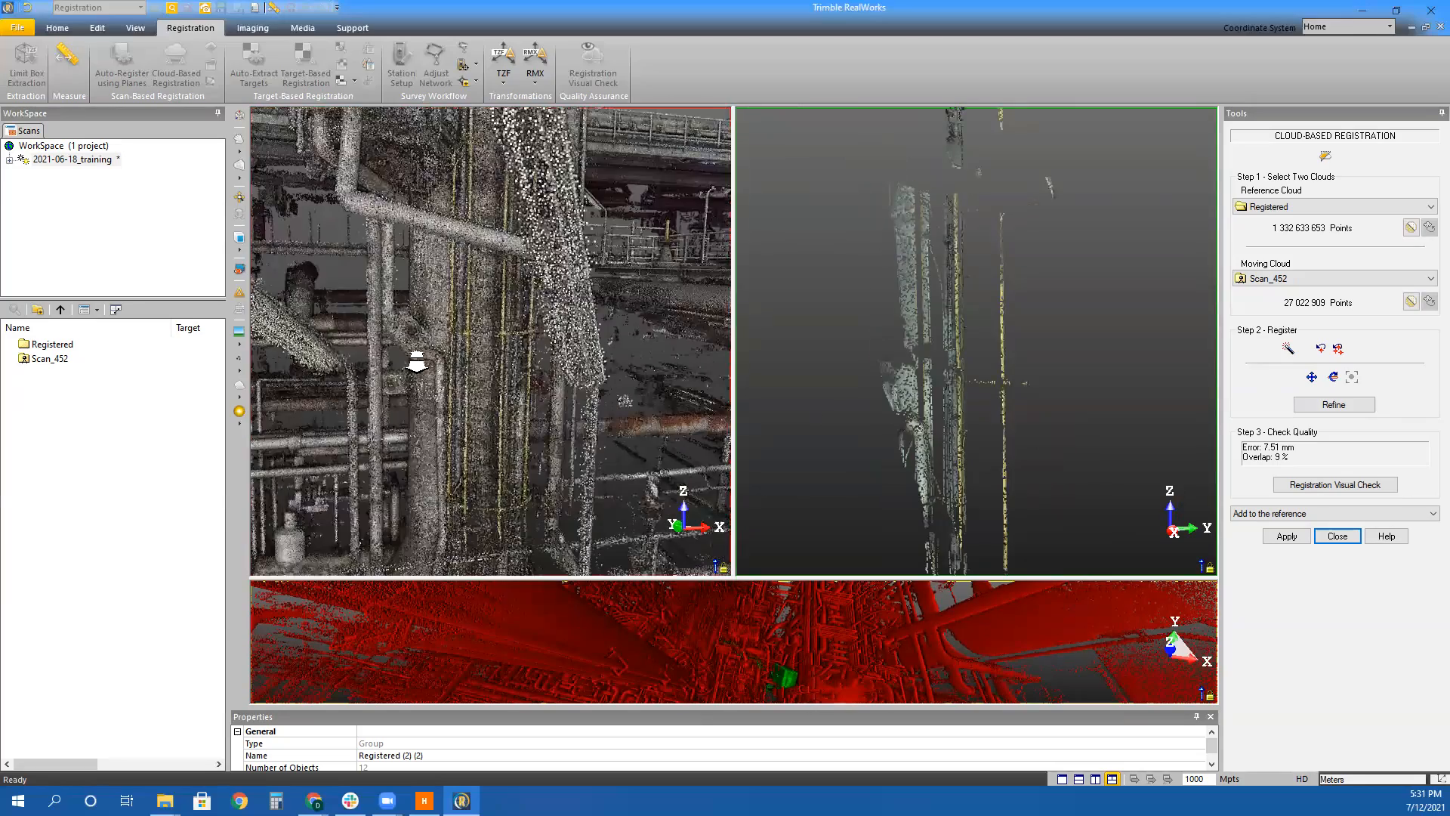
scroll(417, 364, "up", 3)
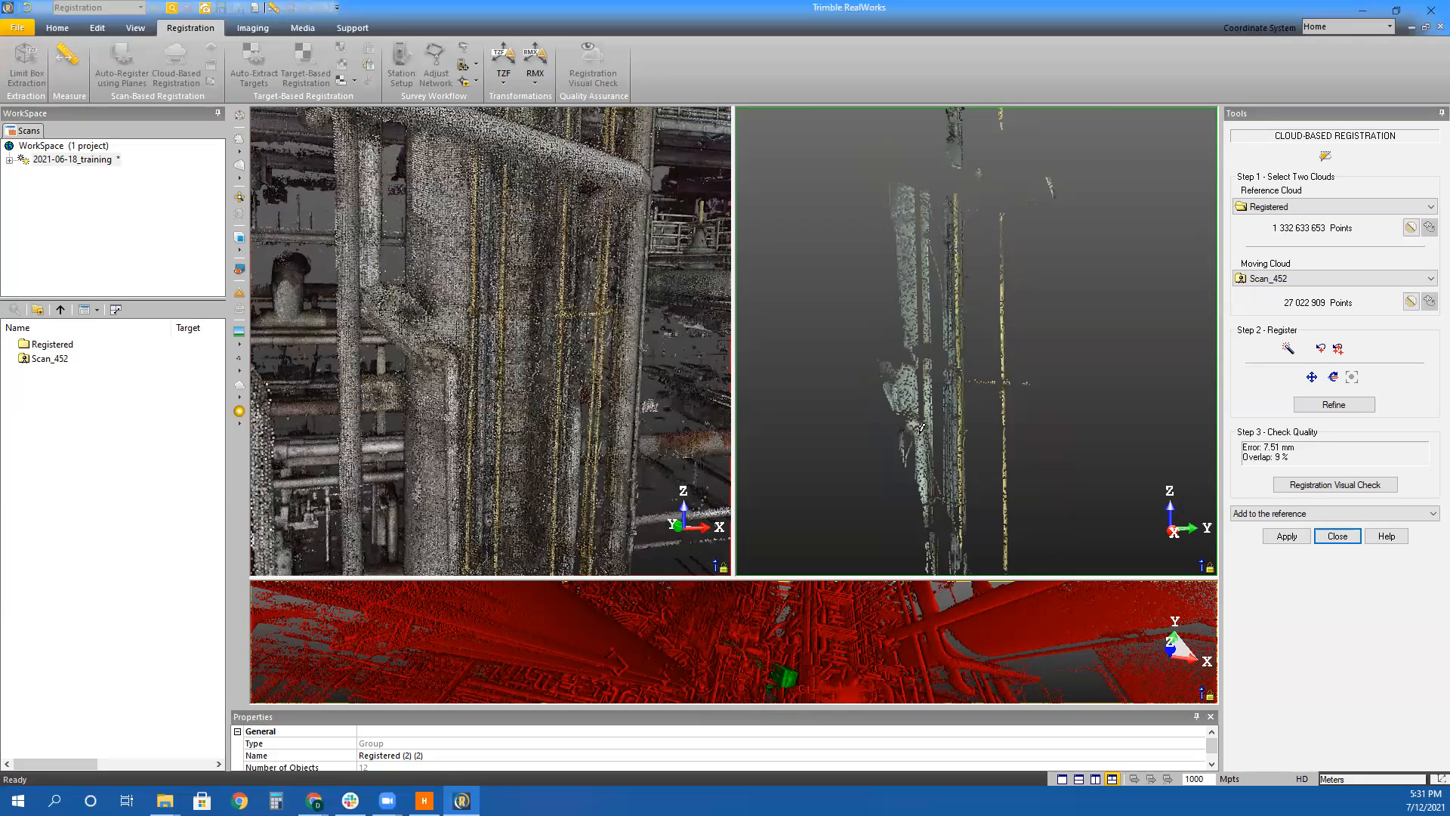
scroll(856, 408, "up", 4)
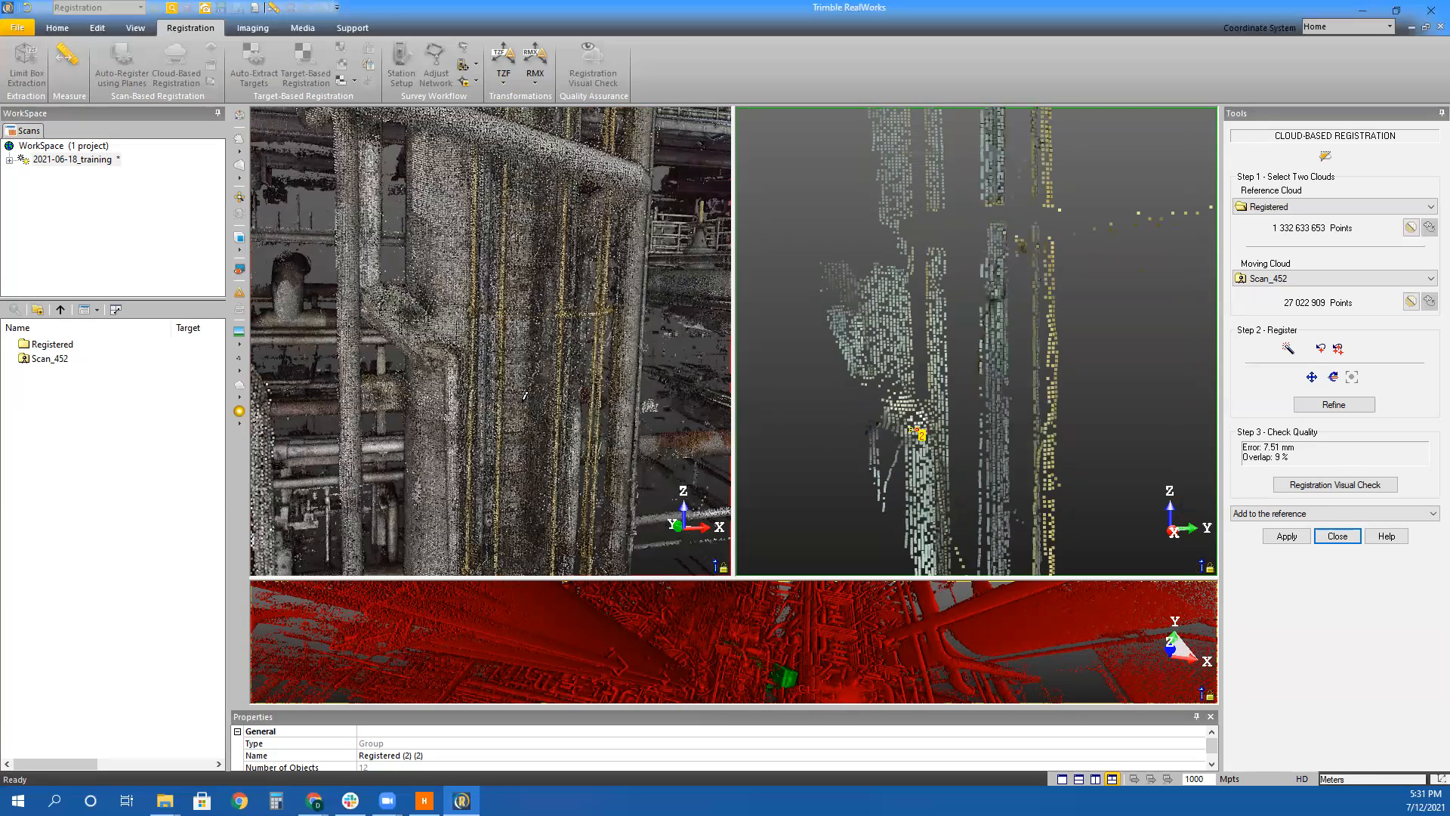
scroll(451, 350, "up", 4)
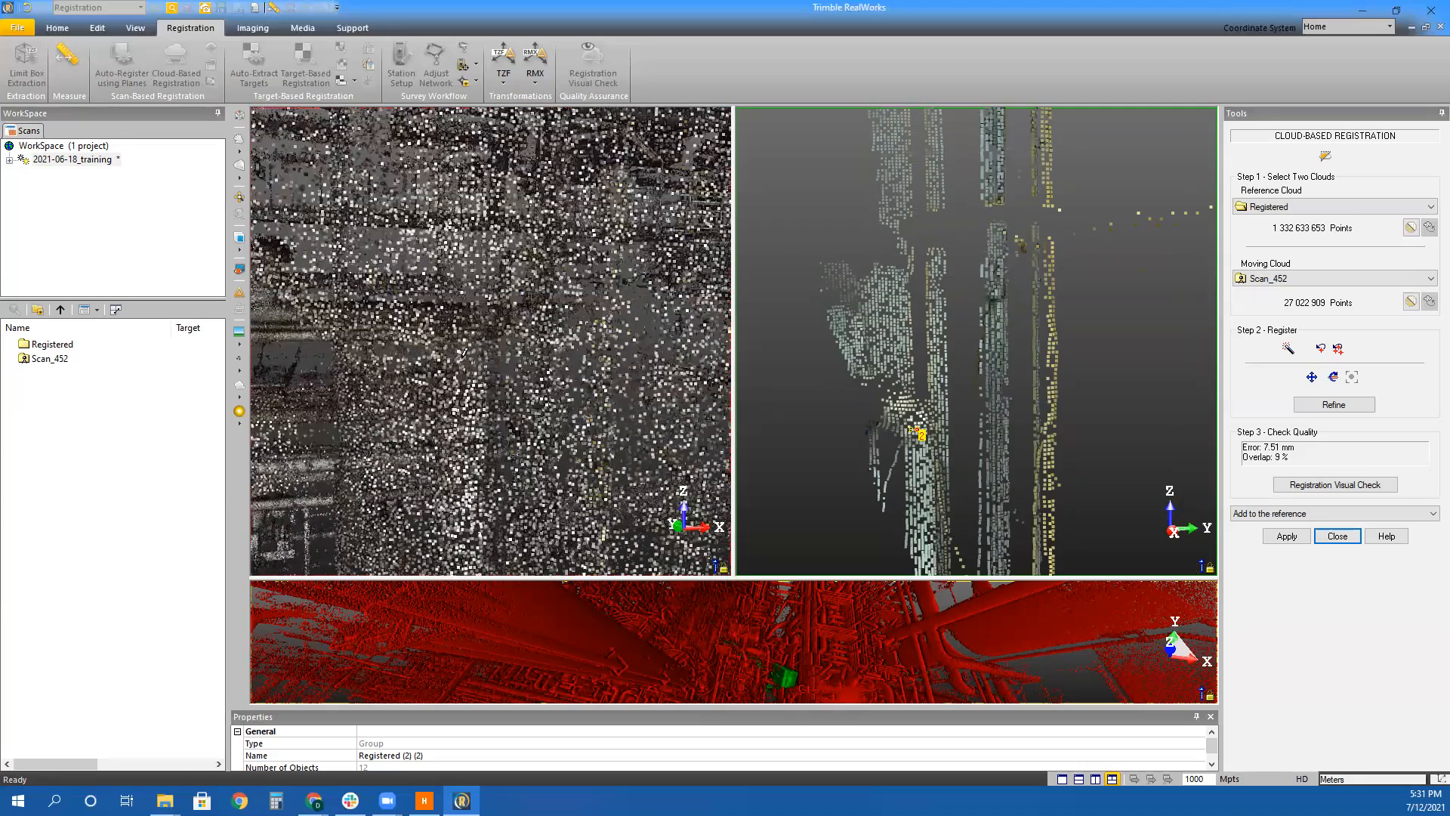
left_click(461, 344)
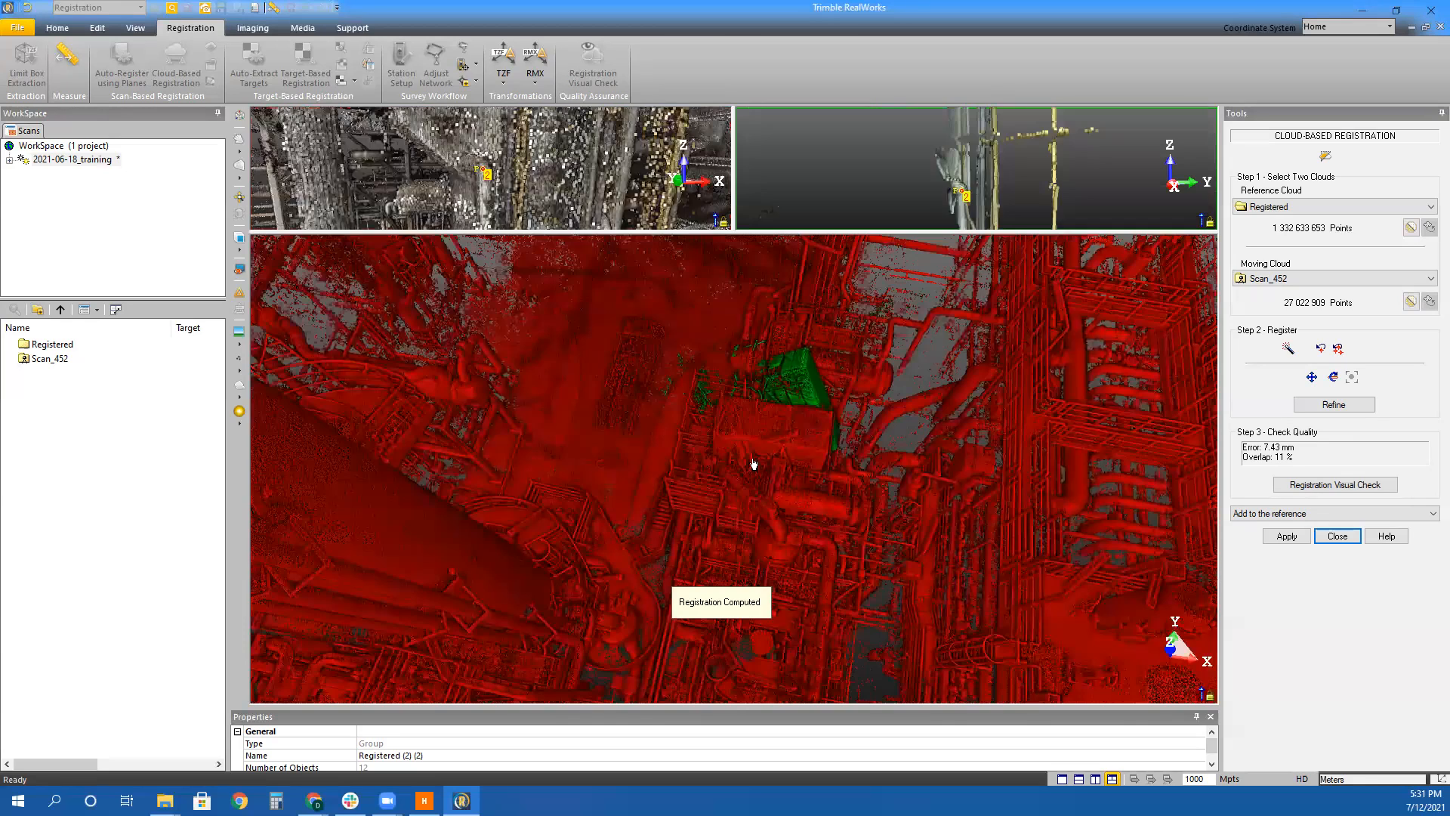
Check the enlarged overlay, activate manual rotation for Scan_452 and set its rotation centre on the scan's green box-shaped structure
left_click_drag(796, 390, 1095, 378)
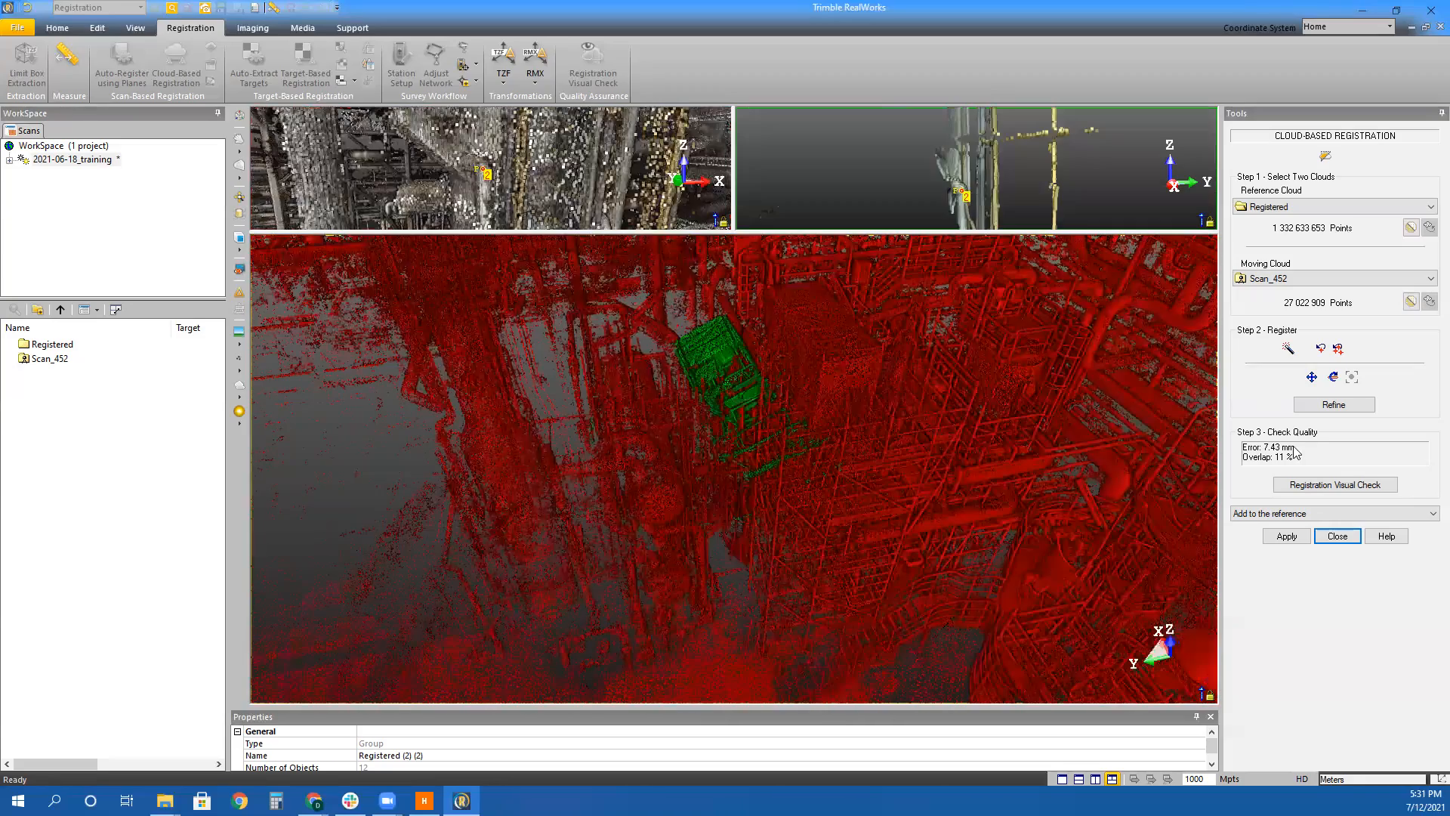
left_click(1334, 378)
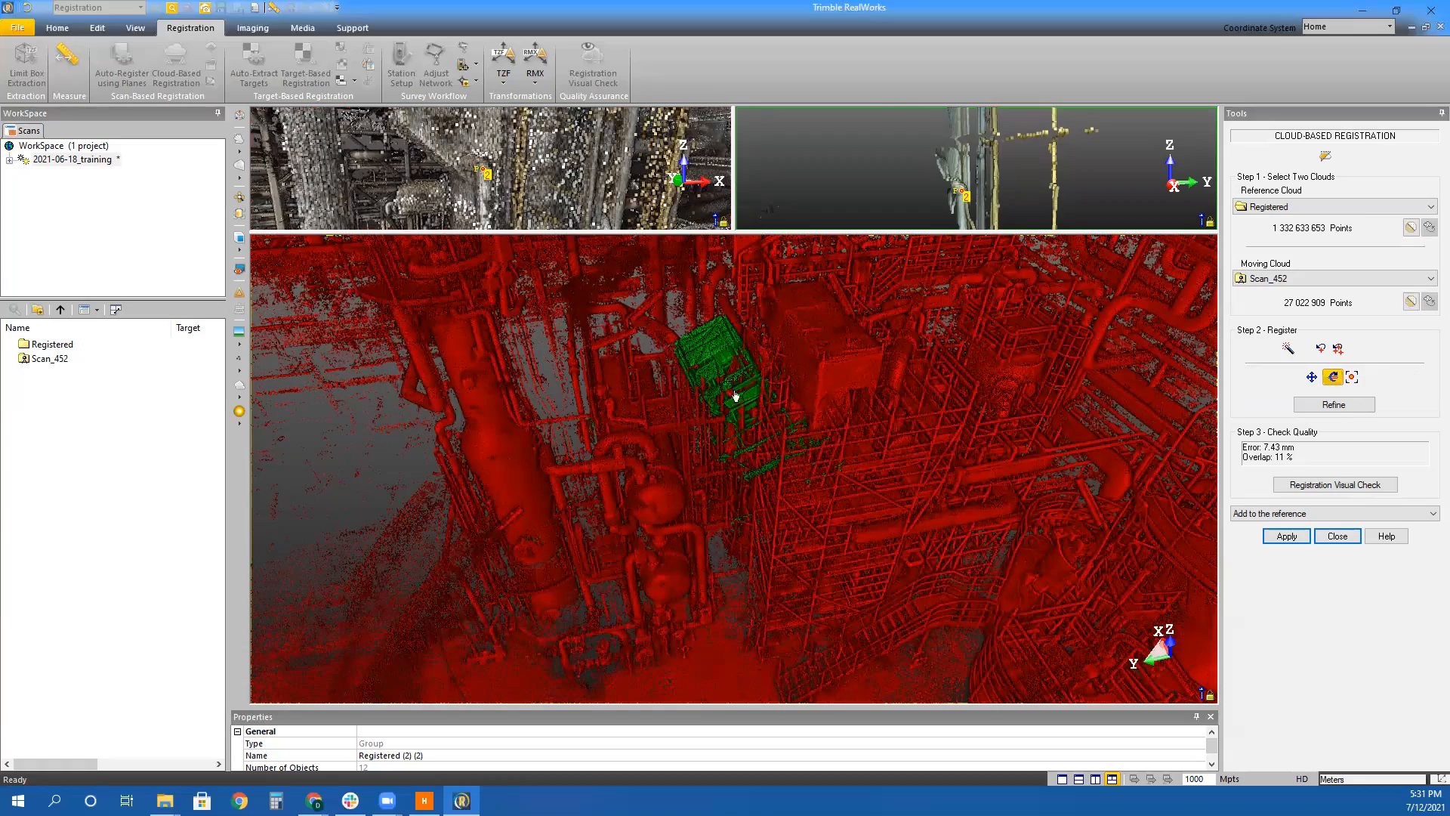
left_click_drag(714, 379, 1249, 534)
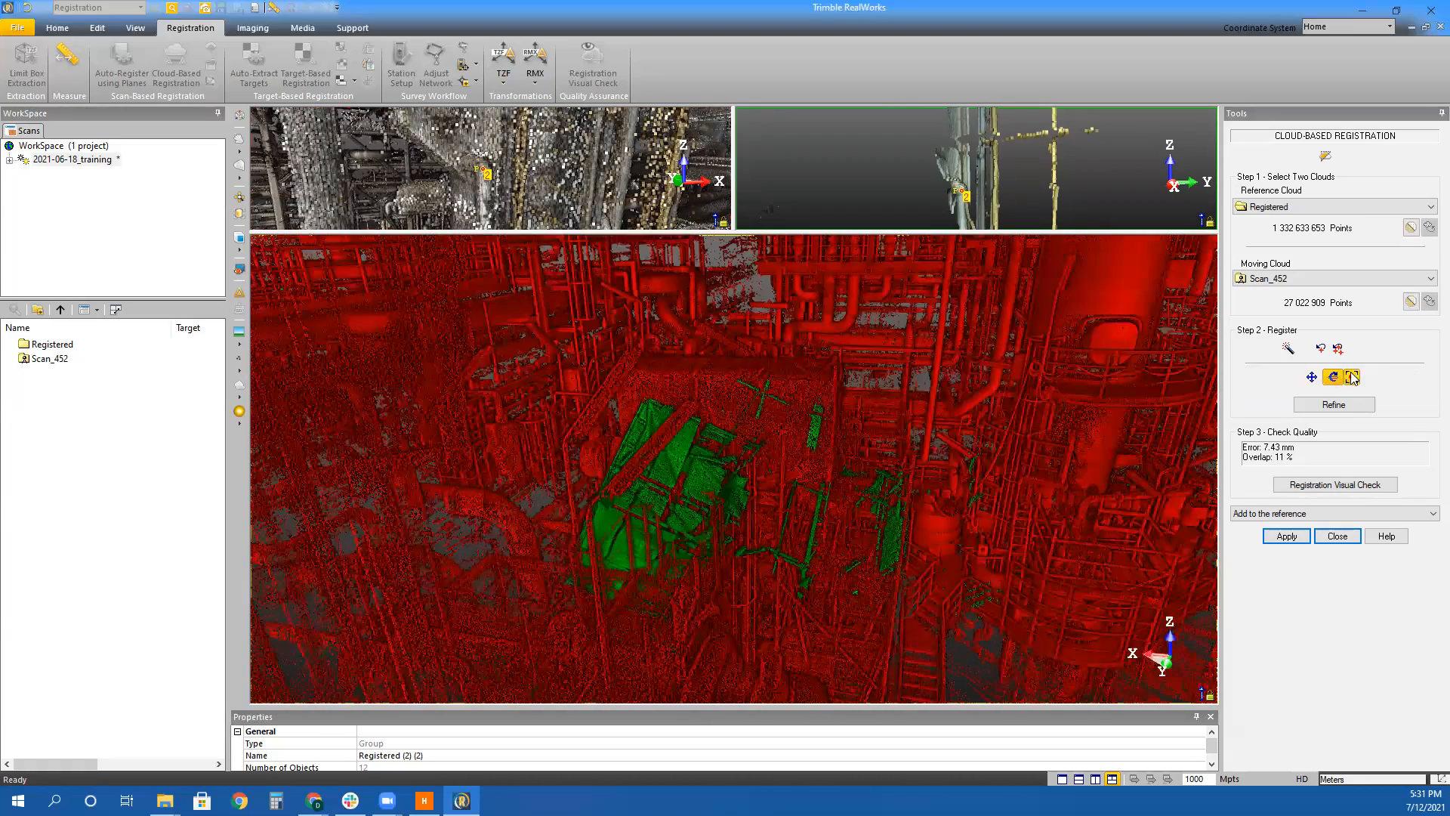
left_click(666, 454)
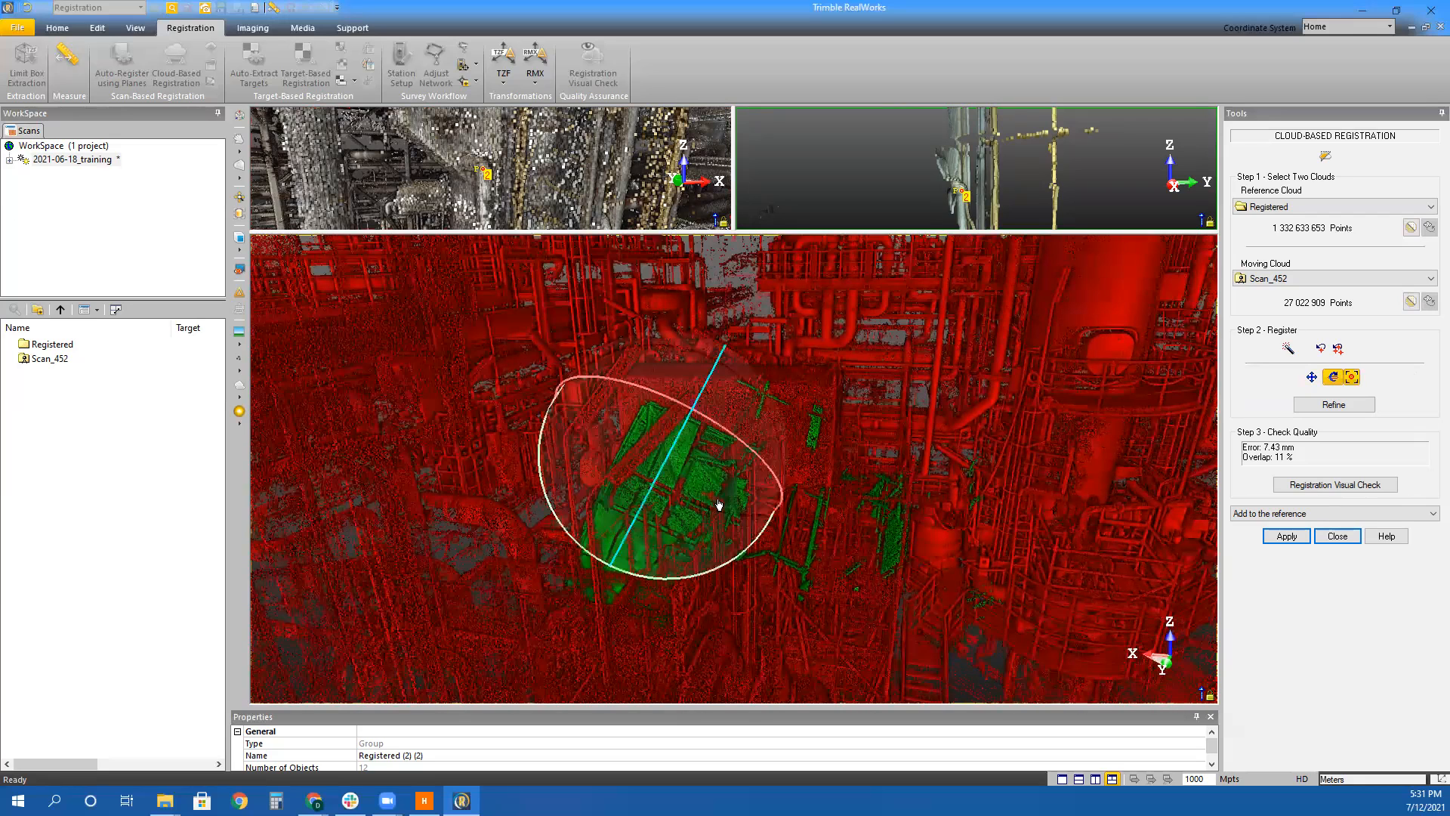
Rotate Scan_452 manually about the chosen centre until its box-shaped structure stands upright and parallel to its counterpart in Registered
left_click_drag(745, 435, 686, 460)
left_click_drag(803, 696, 866, 410)
left_click_drag(736, 459, 902, 425)
left_click_drag(1049, 470, 871, 519)
left_click_drag(887, 574, 949, 691)
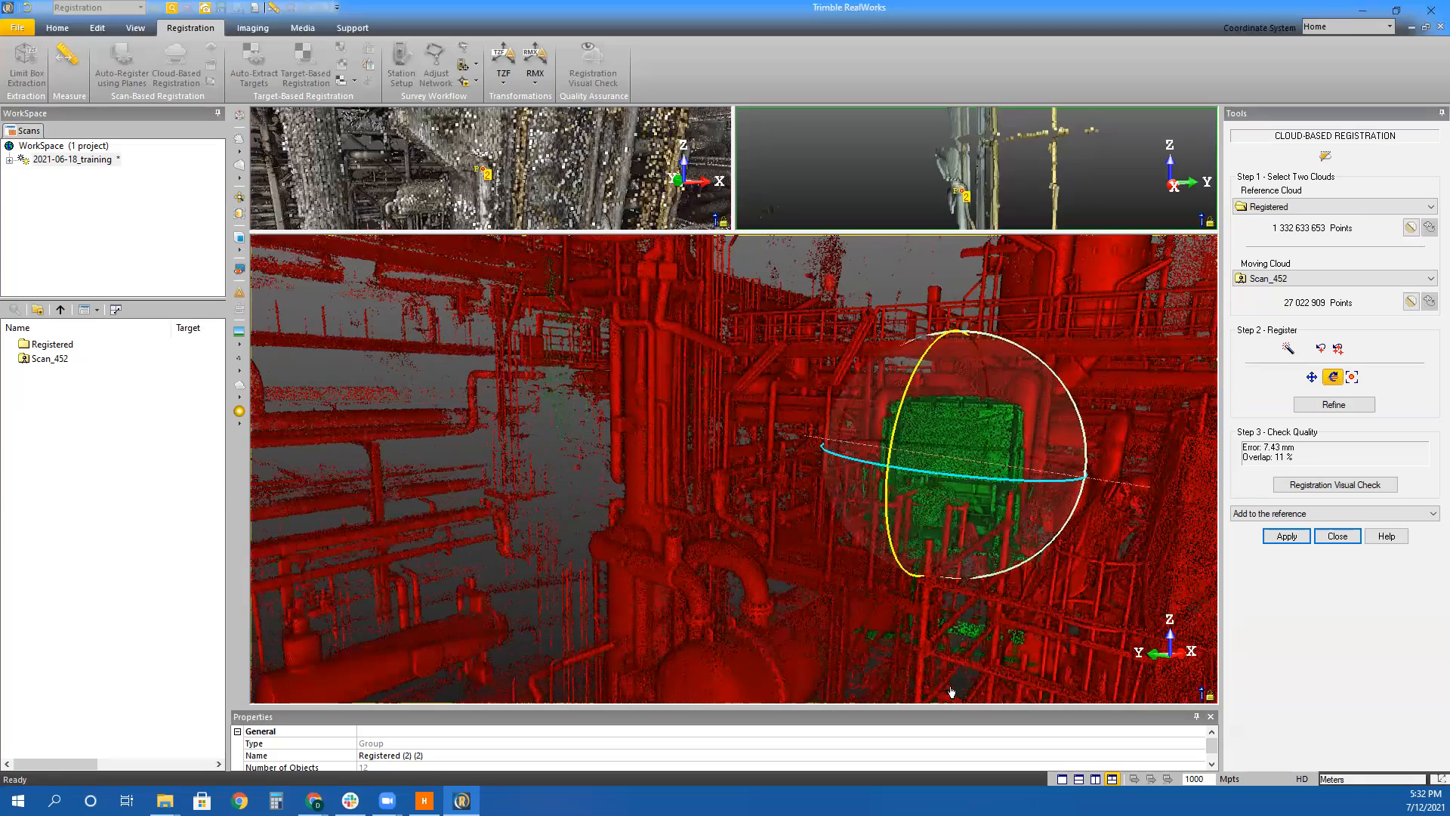
left_click_drag(1023, 637, 1260, 487)
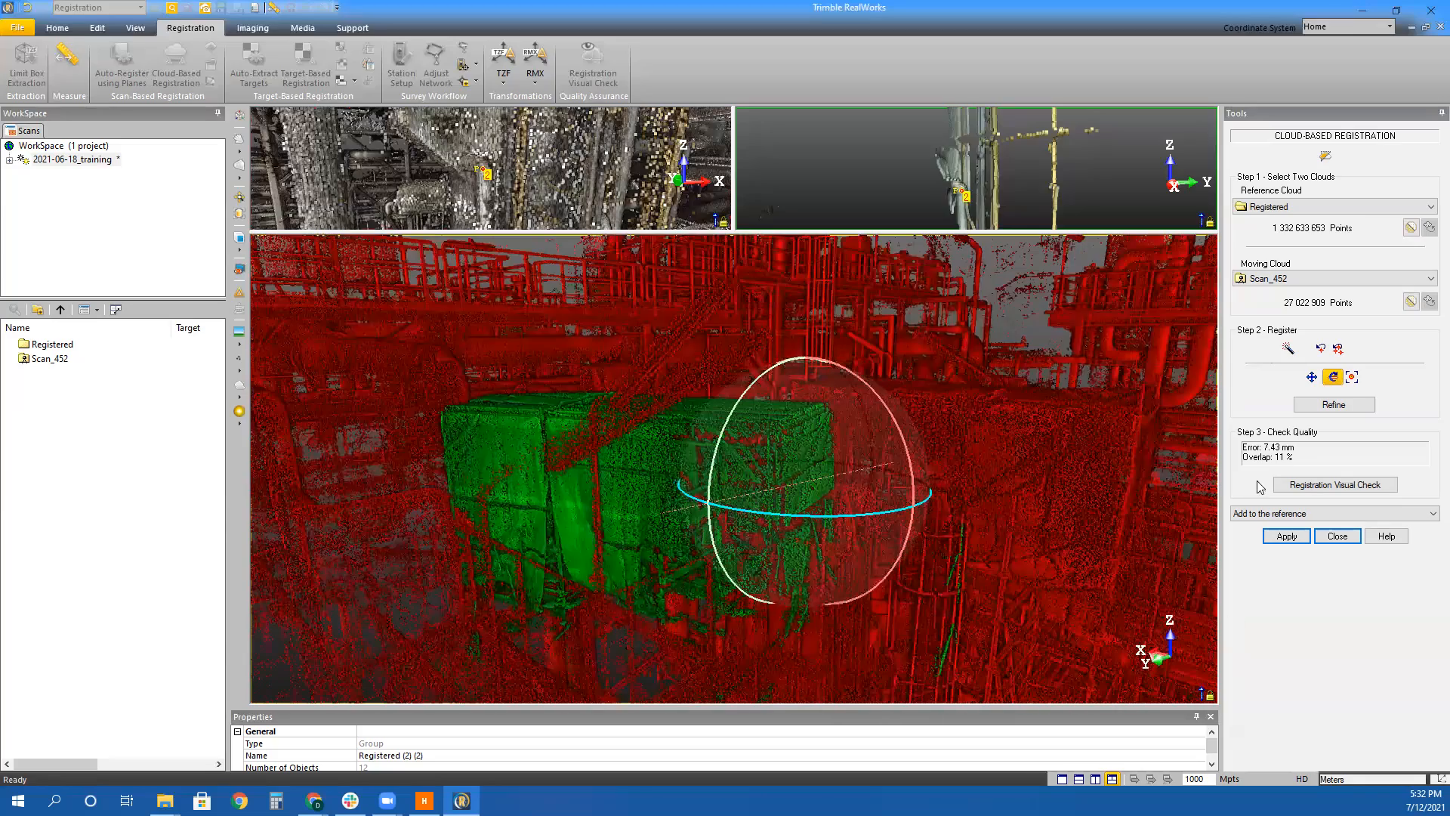
Rotate Scan_452 in plan view about a centre near the box-shaped structure's end until its roof edges run parallel to Registered
left_click(1312, 376)
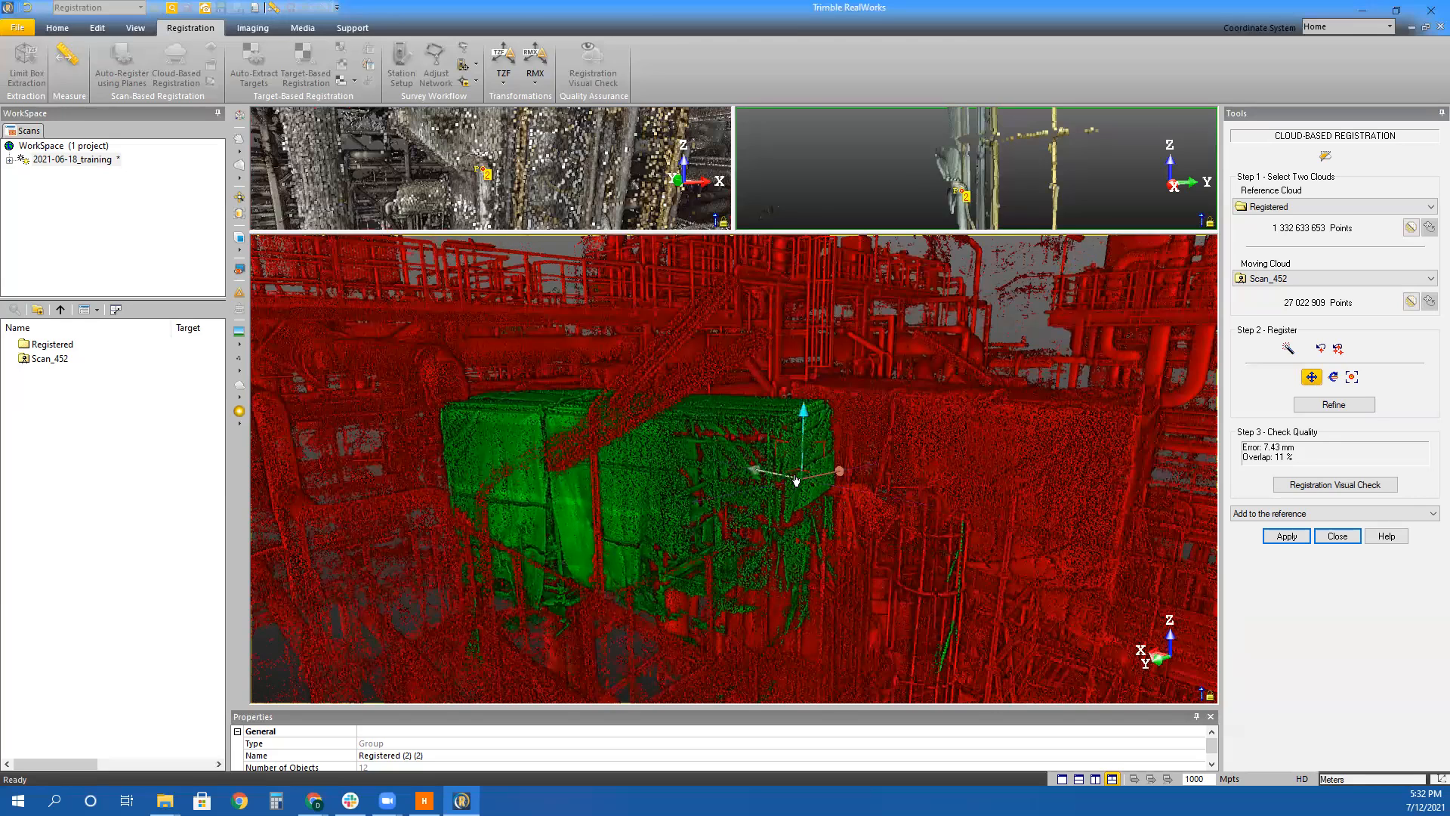
left_click_drag(1083, 469, 684, 644)
left_click(1361, 405)
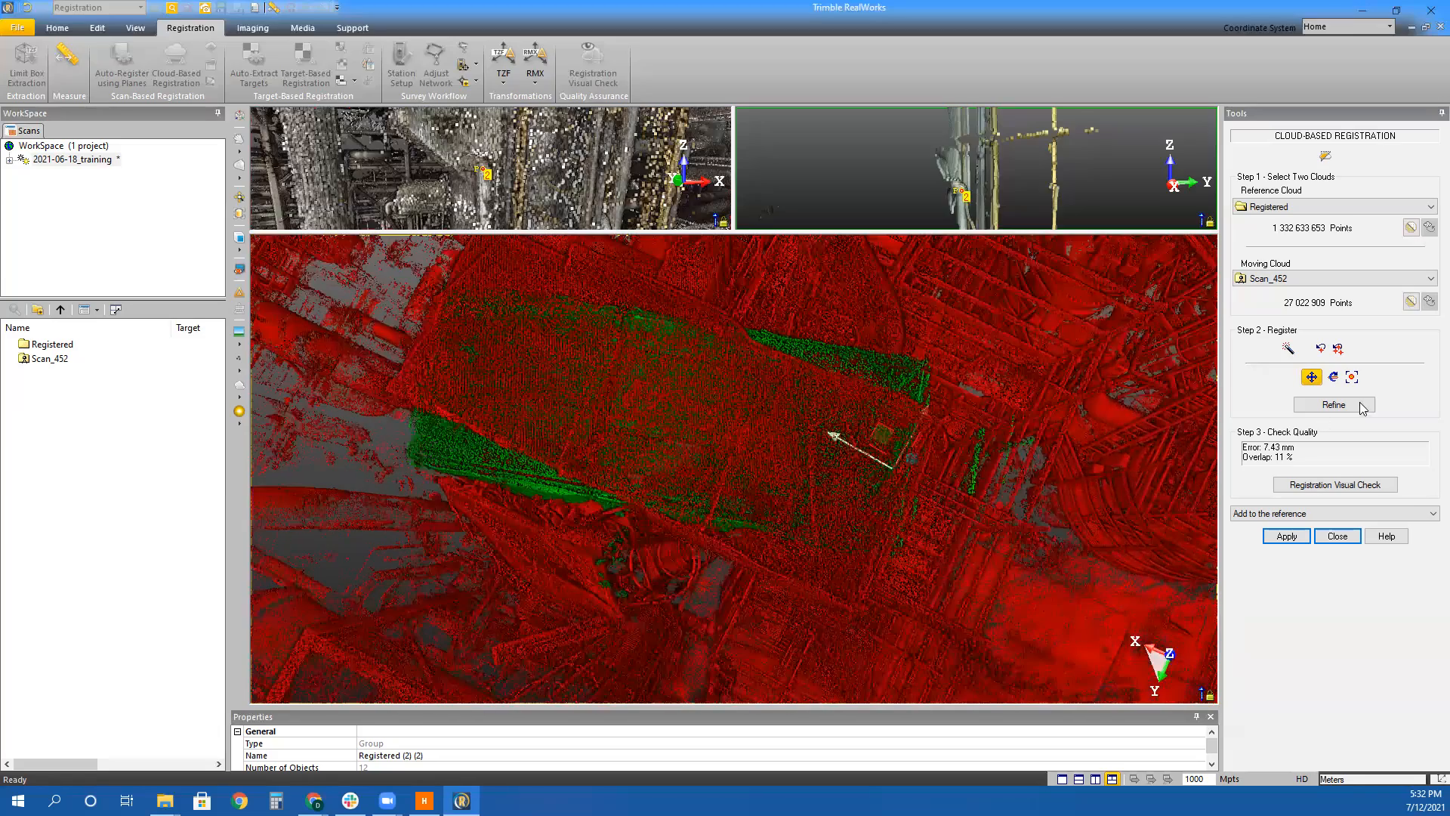
left_click(1333, 377)
left_click(1355, 383)
left_click(903, 544)
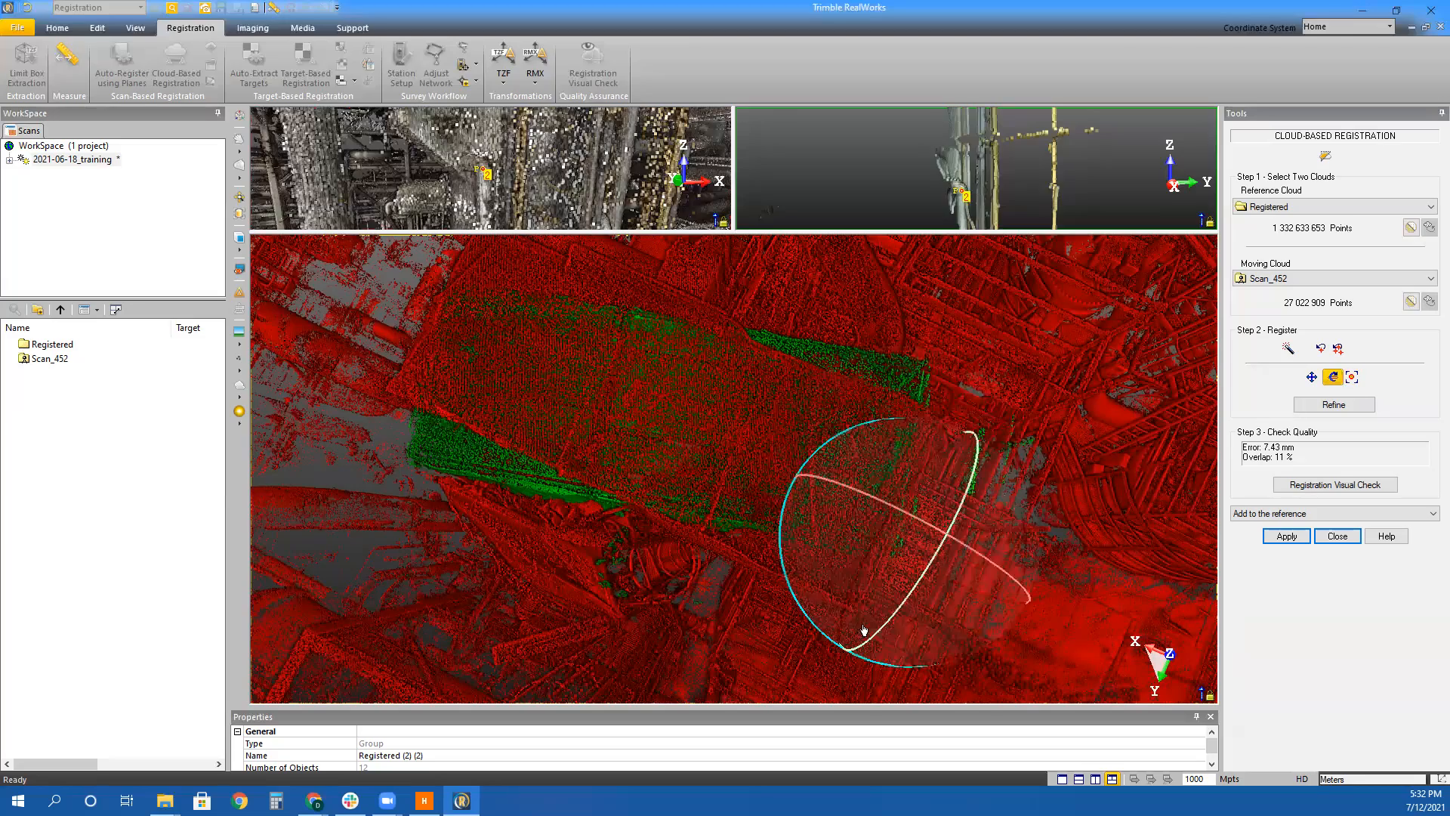
mouse_move(800, 592)
left_mouse_down()
mouse_move(810, 614)
mouse_move(799, 602)
left_mouse_up()
left_click_drag(798, 587, 864, 566)
Move Scan_452 horizontally until its box-shaped structure overlays its counterpart in Registered, and check the fit from the side
left_click(1310, 378)
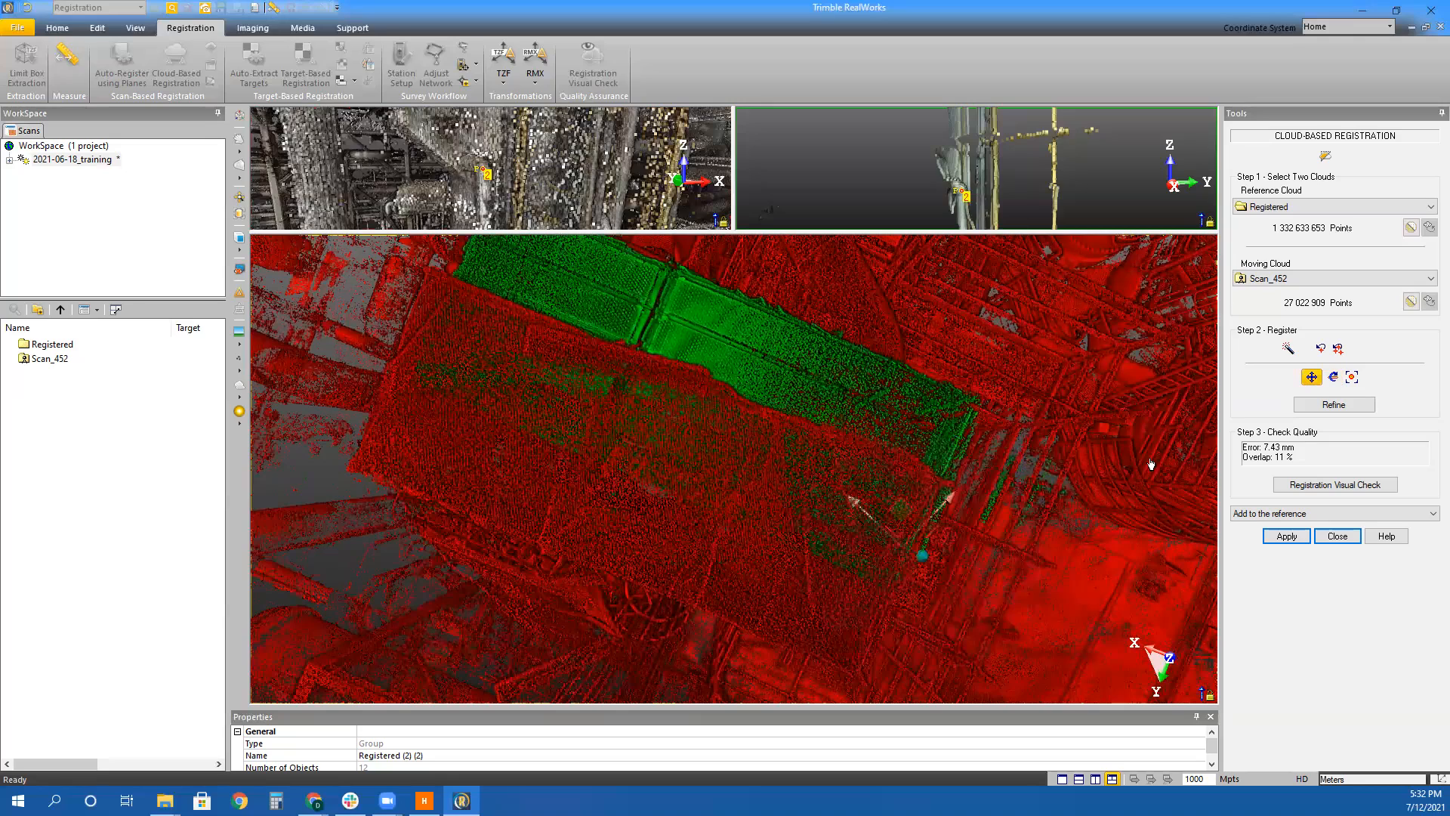
left_click_drag(878, 522, 868, 570)
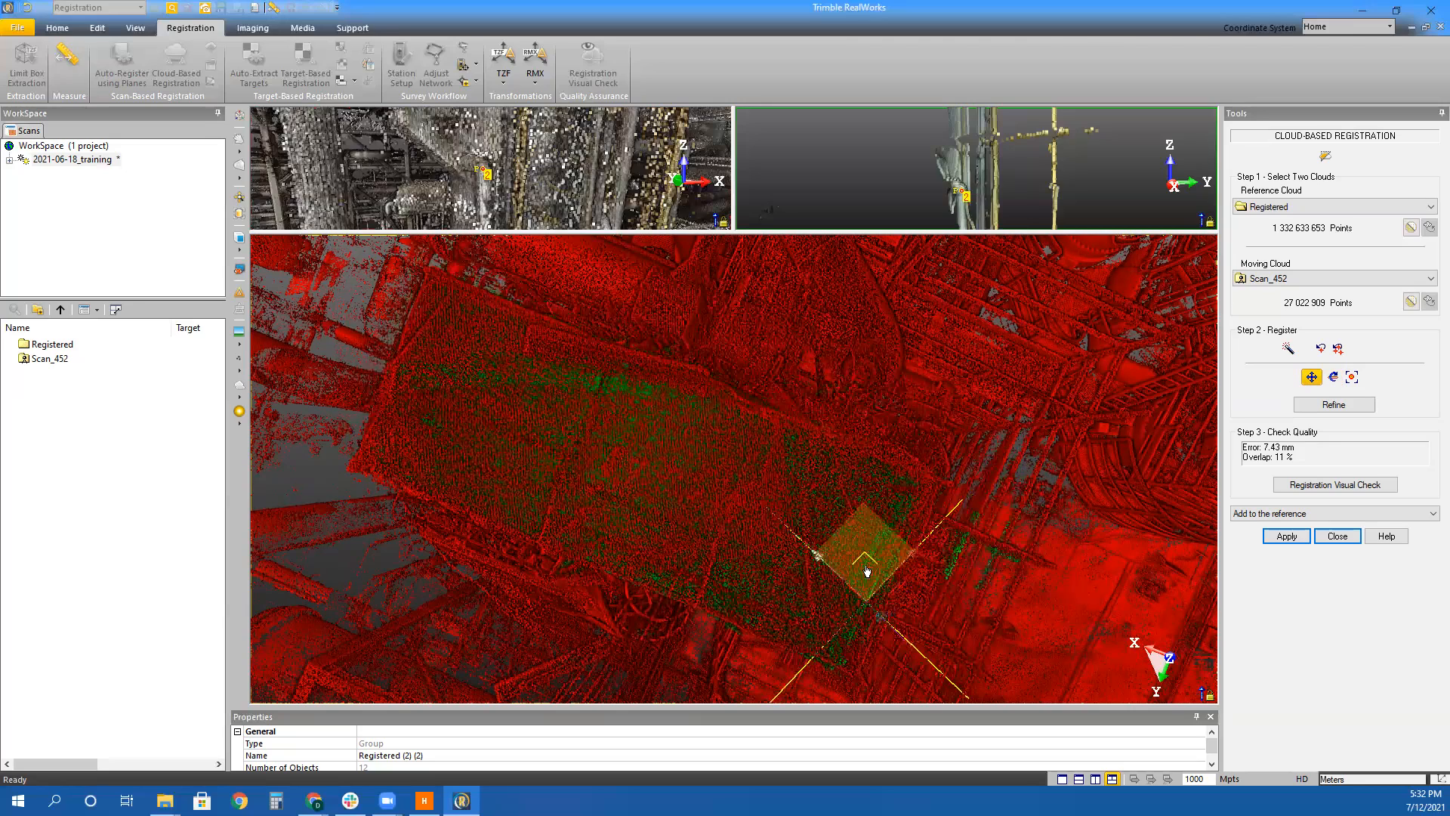
left_click_drag(1140, 532, 1130, 362)
left_click_drag(960, 561, 1077, 559)
middle_click_drag(1076, 560, 1052, 533)
Fine-tune Scan_452's rotation and position around a new centre on the box-shaped structure, and apply the registration to Registered
left_click(1335, 378)
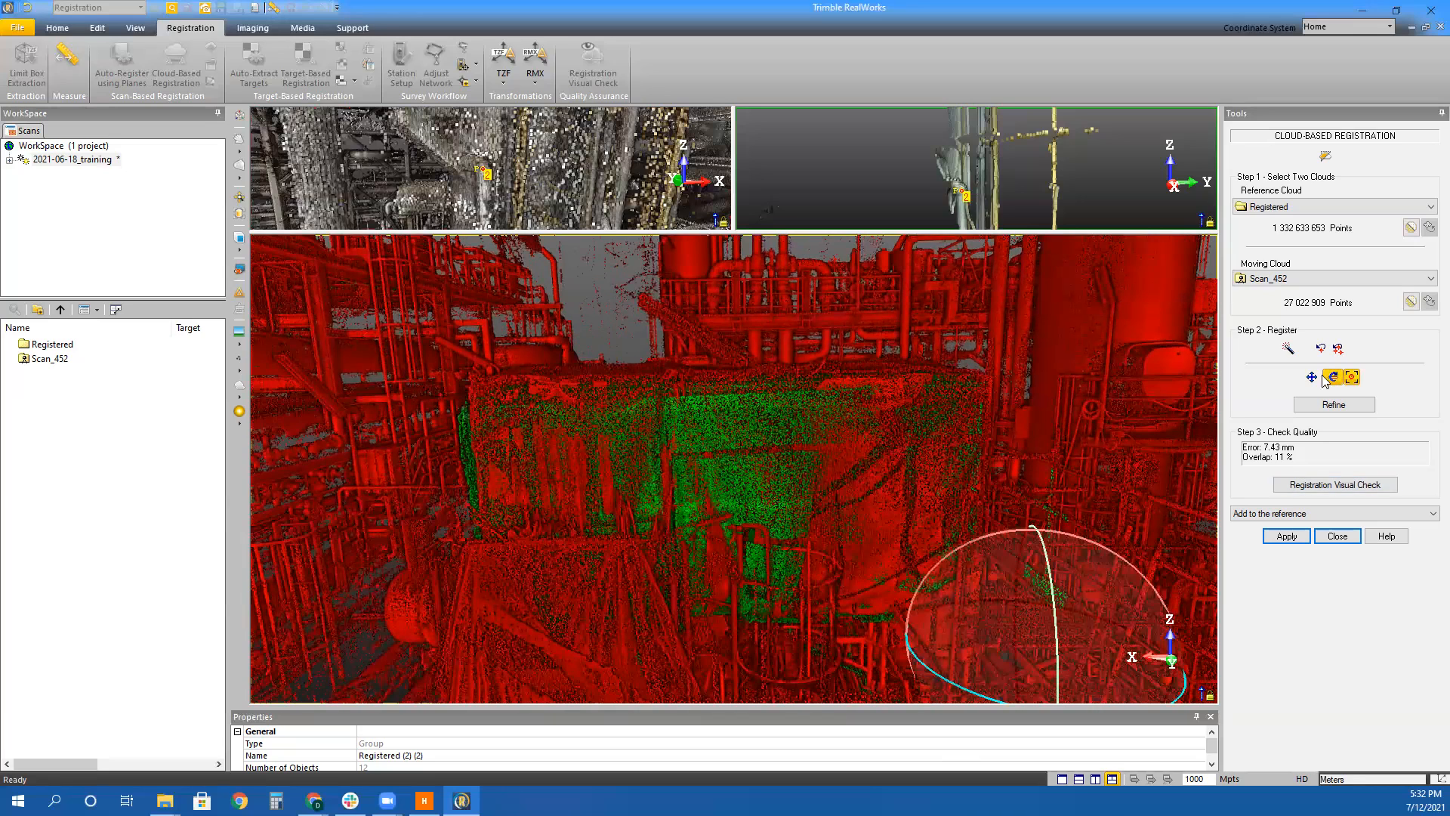
left_click(973, 491)
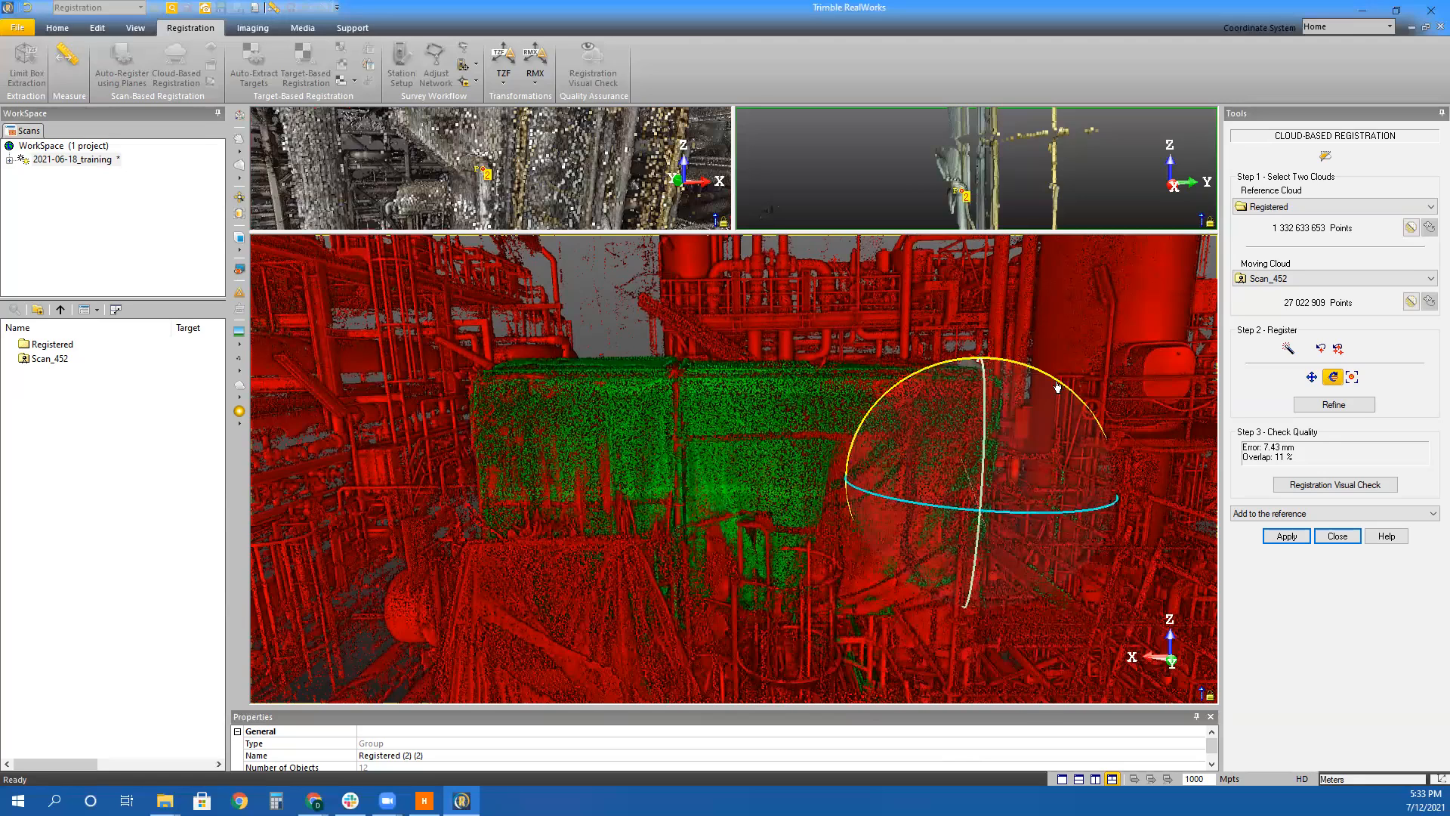
left_click(1312, 377)
left_click_drag(1181, 560, 1346, 508)
left_click(1286, 536)
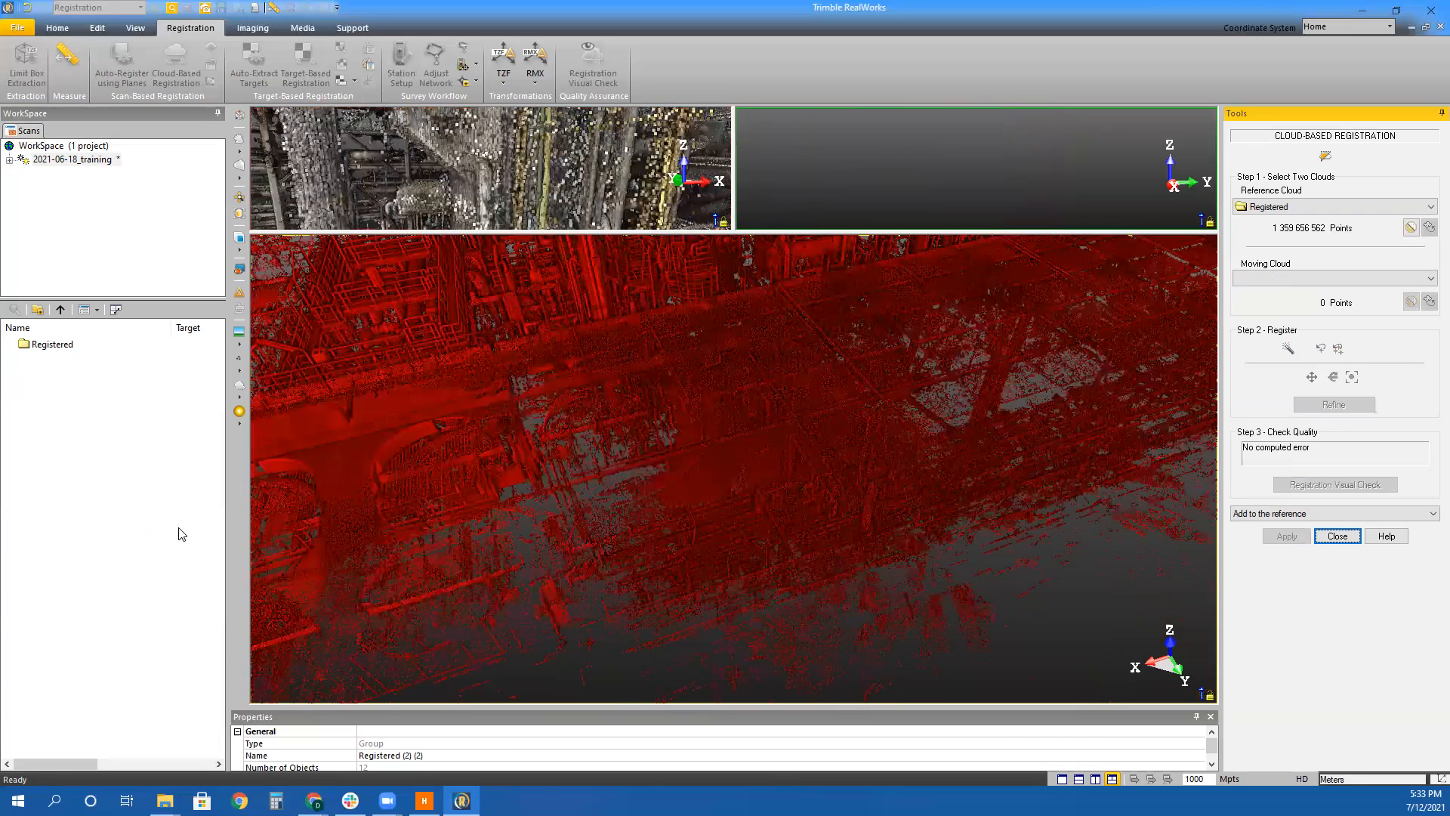
Close the cloud-based registration and save the project
middle_click_drag(774, 327, 828, 723)
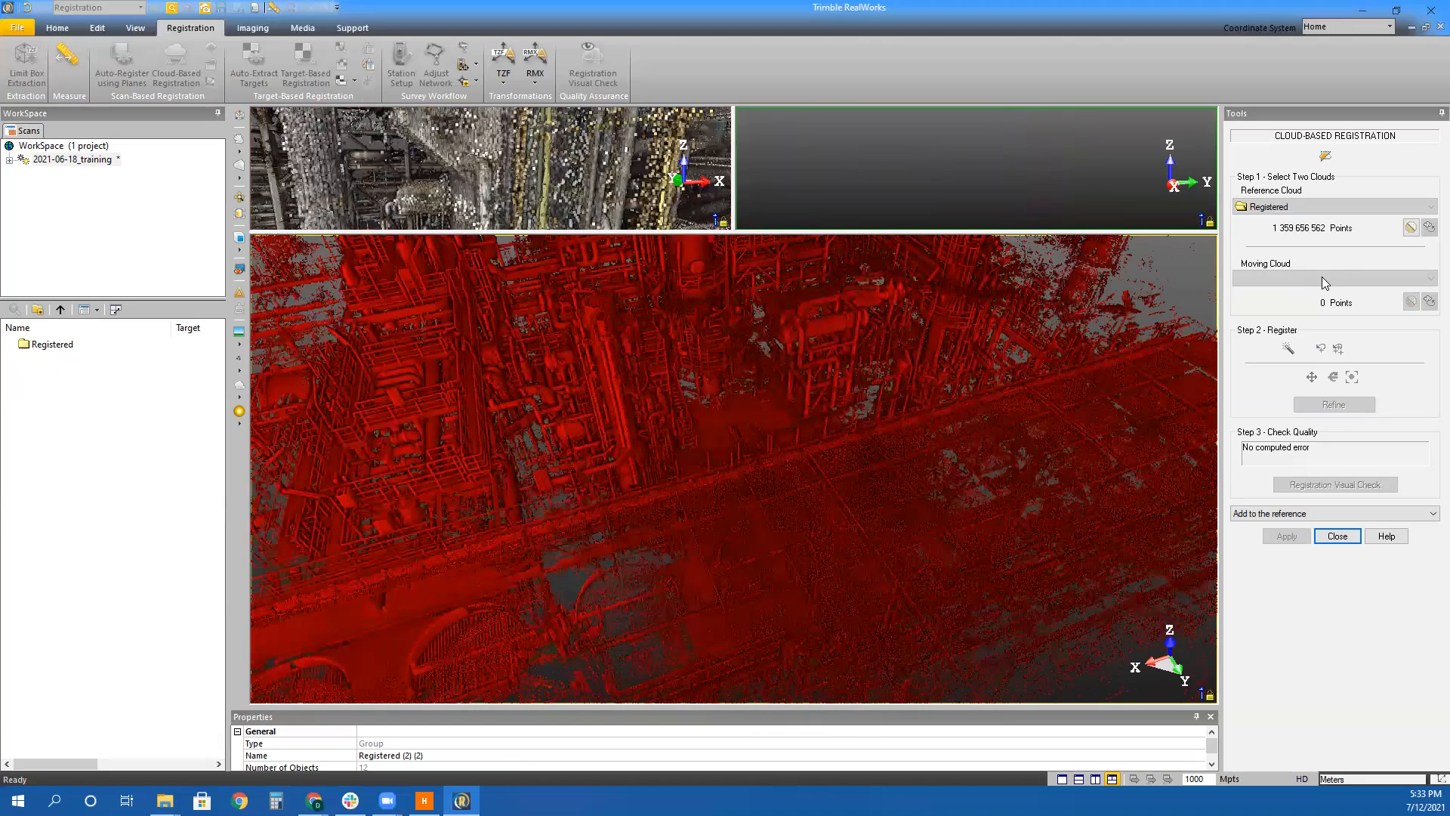
left_click(1337, 537)
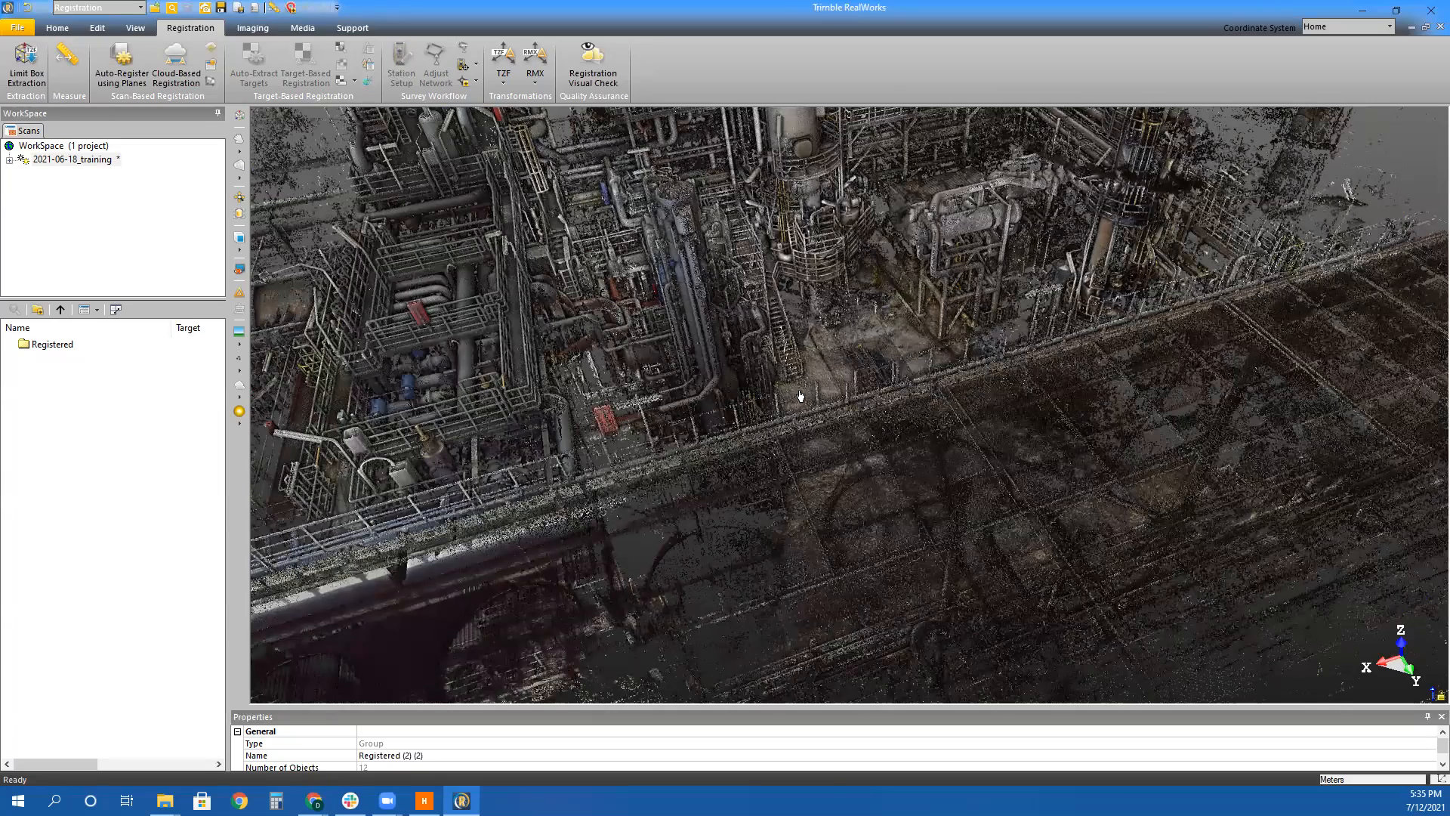
left_click(223, 11)
scroll(855, 563, "down", 3)
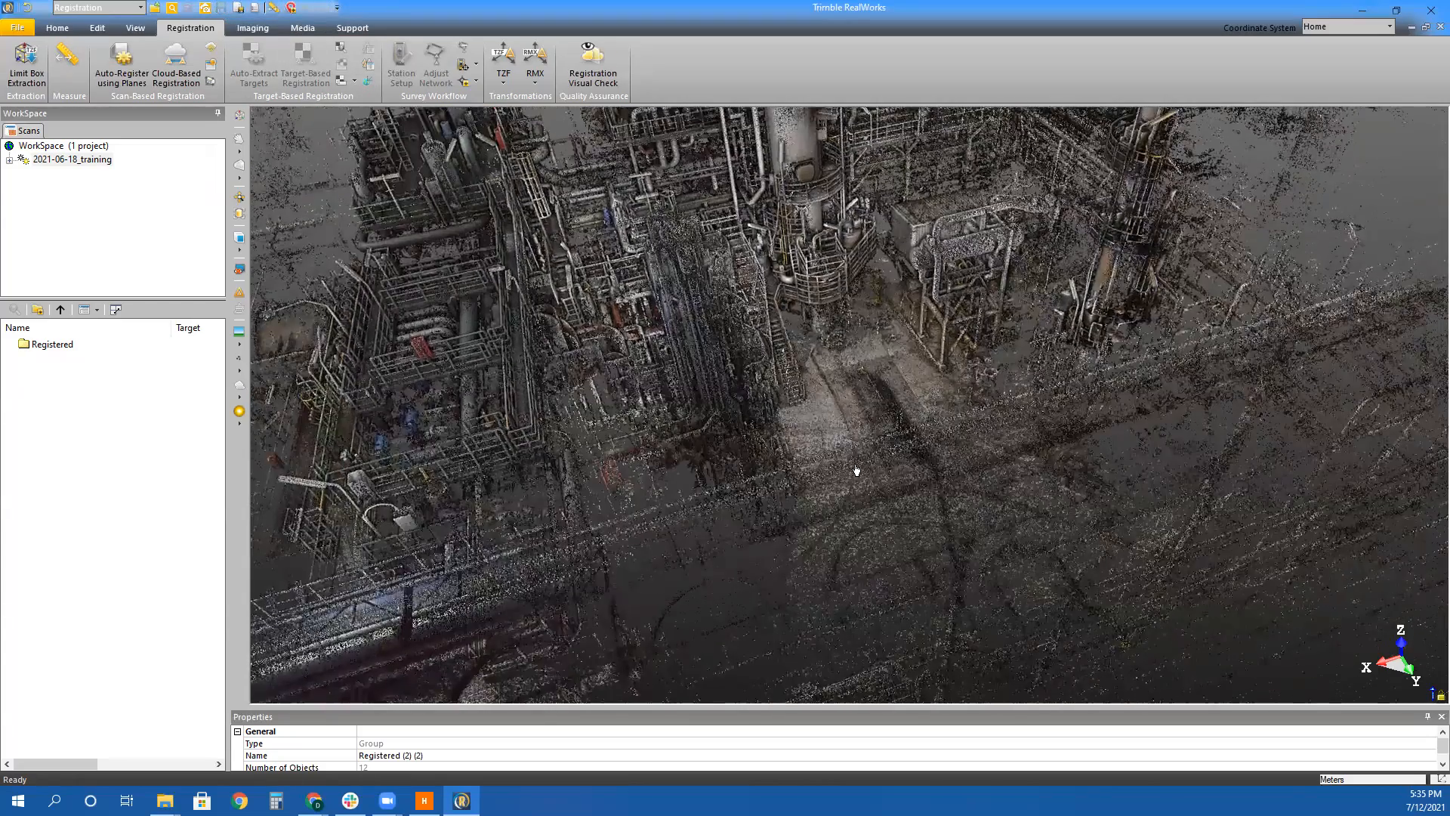
scroll(839, 427, "down", 5)
left_click_drag(839, 427, 649, 426)
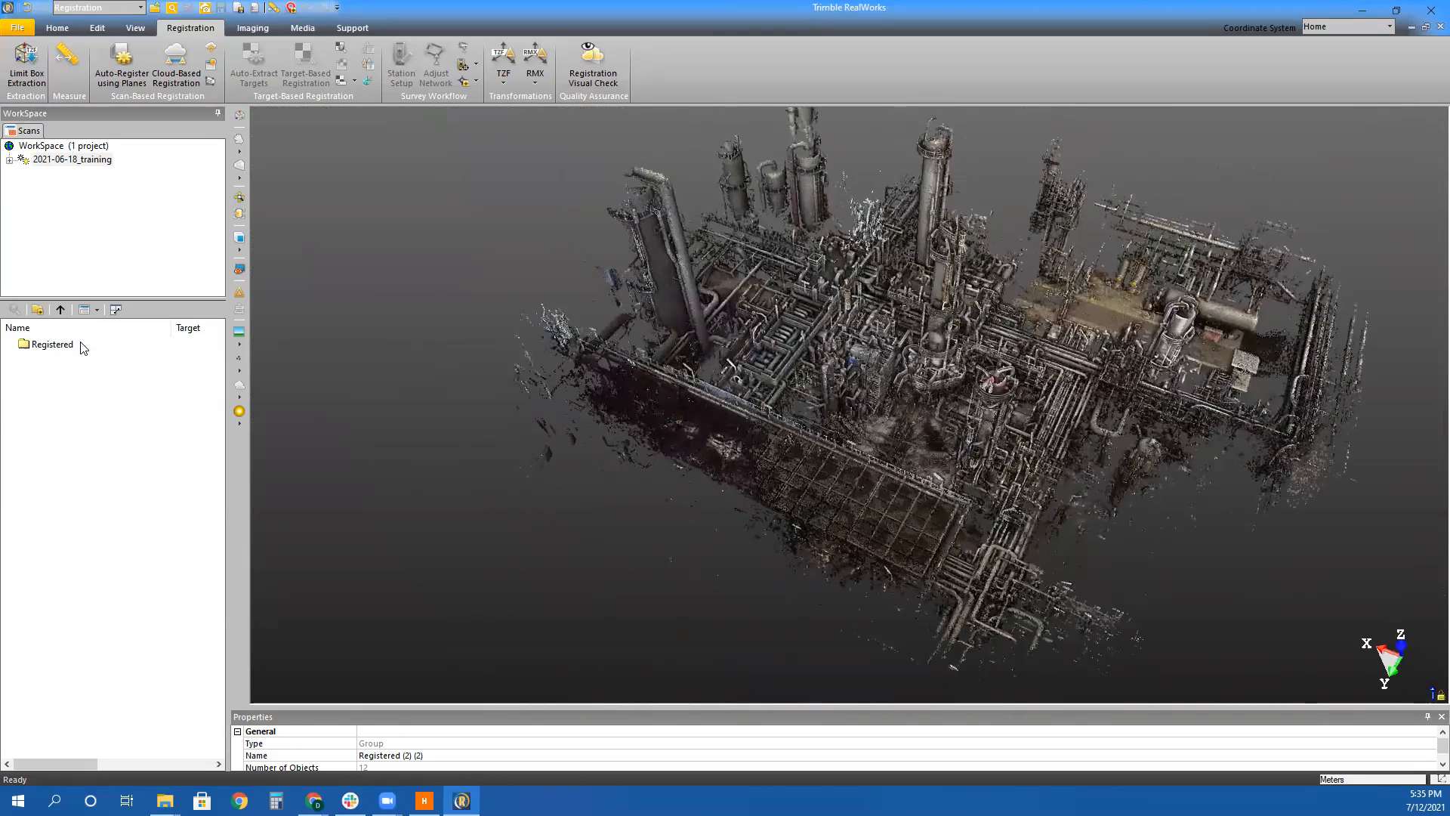
Expand the 2021-06-18_training project and look through the Registered group's contents and available commands for a rename option
left_click(52, 345)
right_click(54, 349)
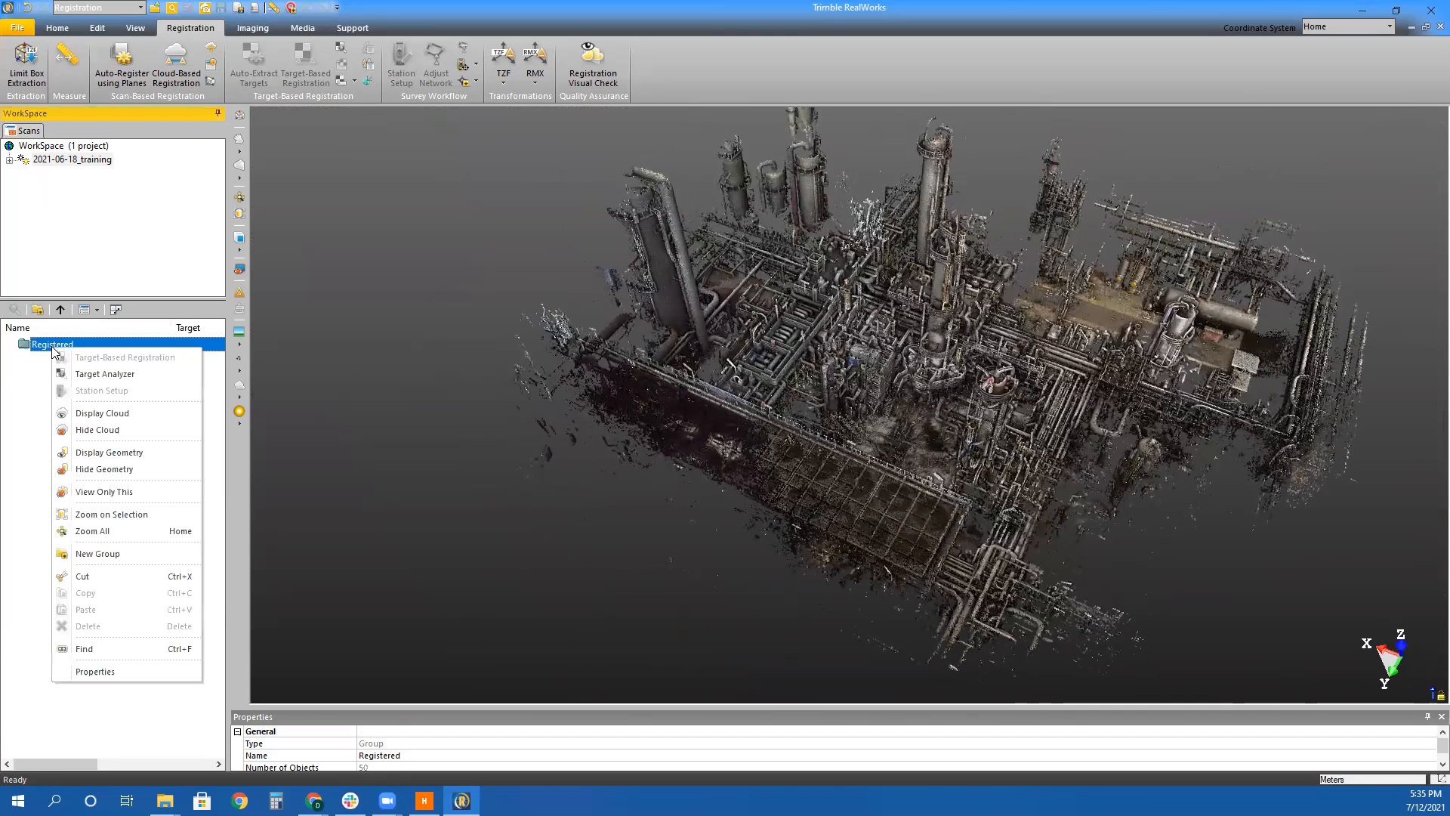
left_click(68, 159)
left_click(9, 160)
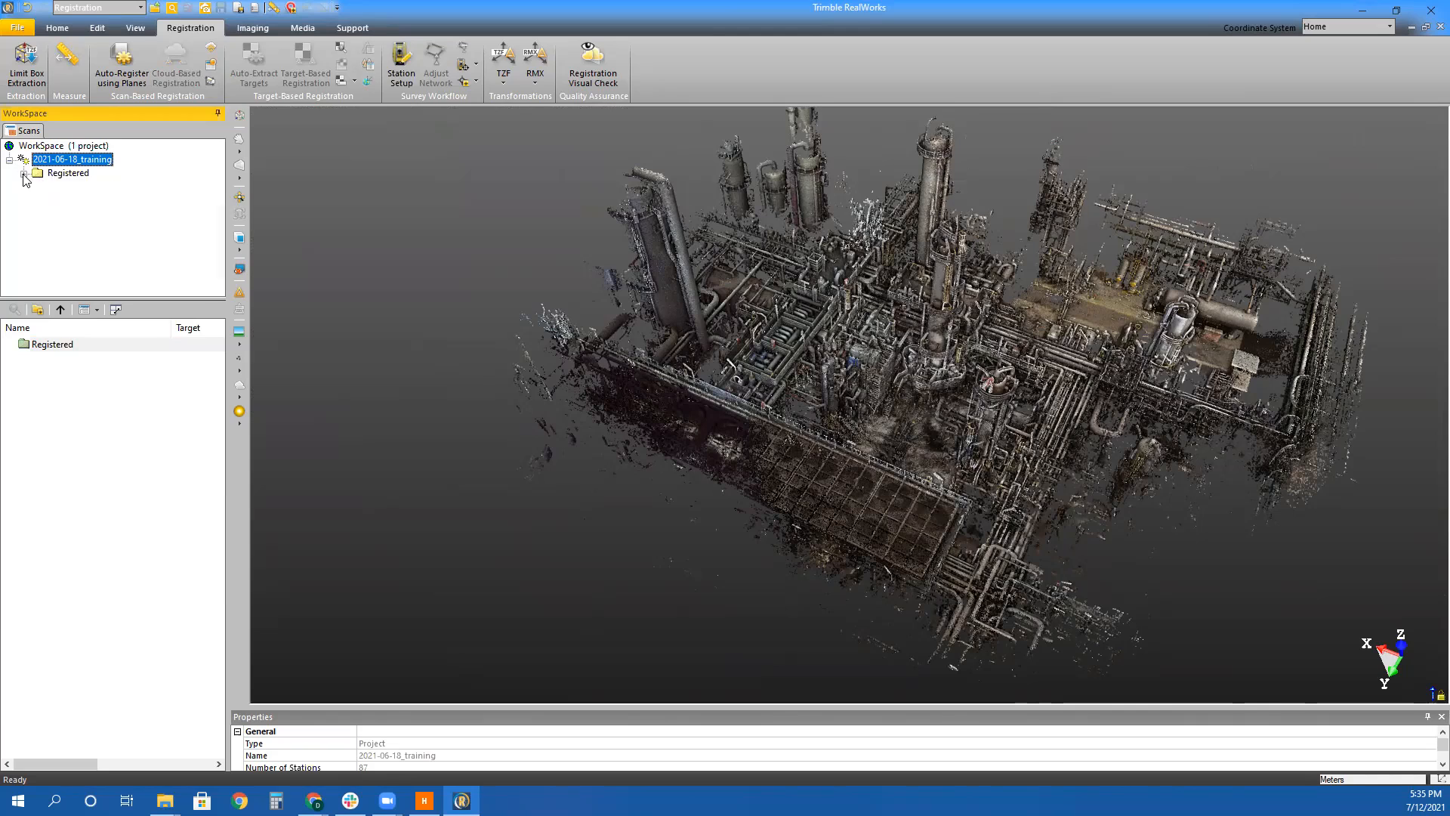
left_click(24, 173)
left_click(23, 145)
right_click(35, 175)
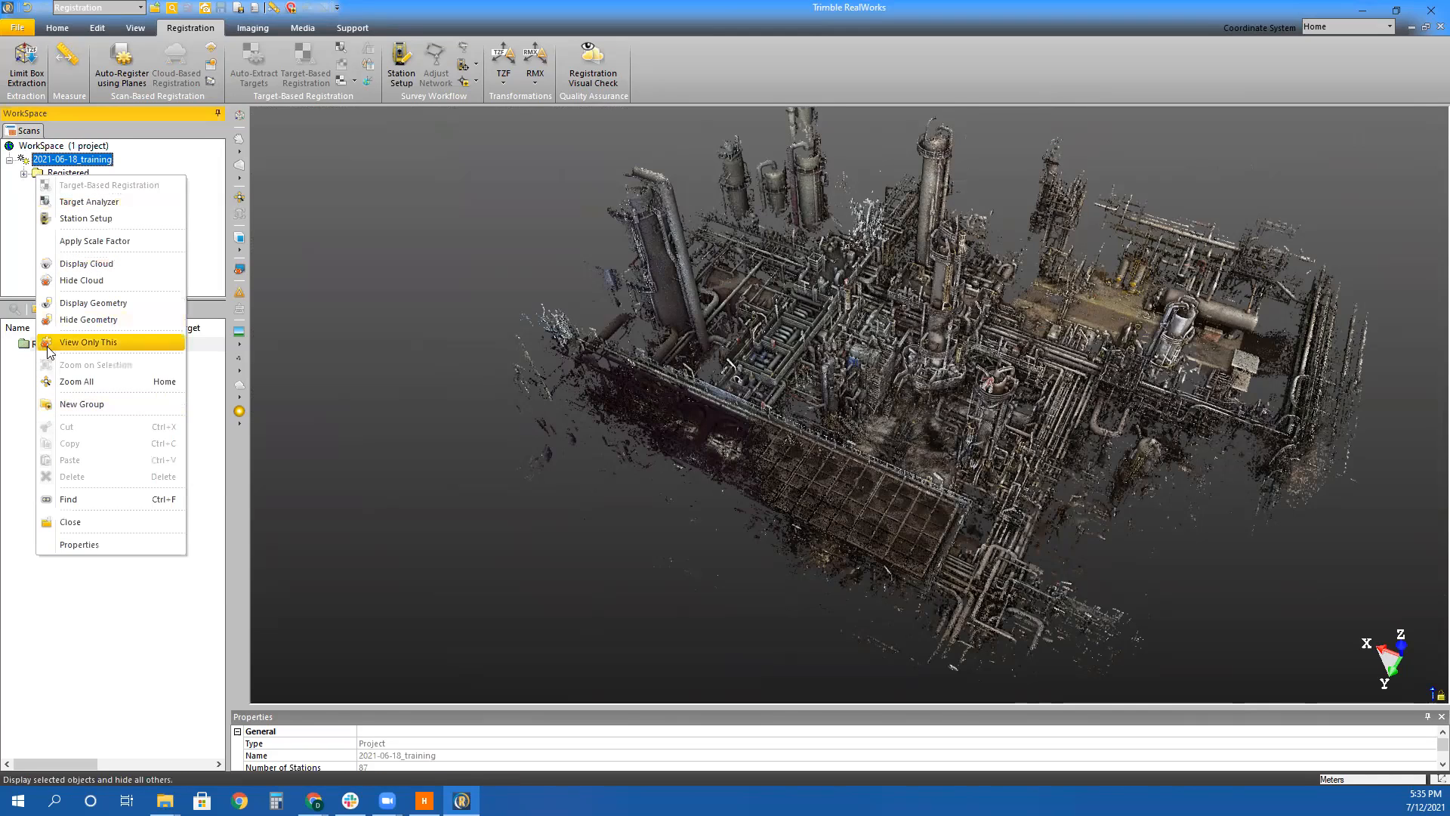
key("Escape")
left_click(23, 174)
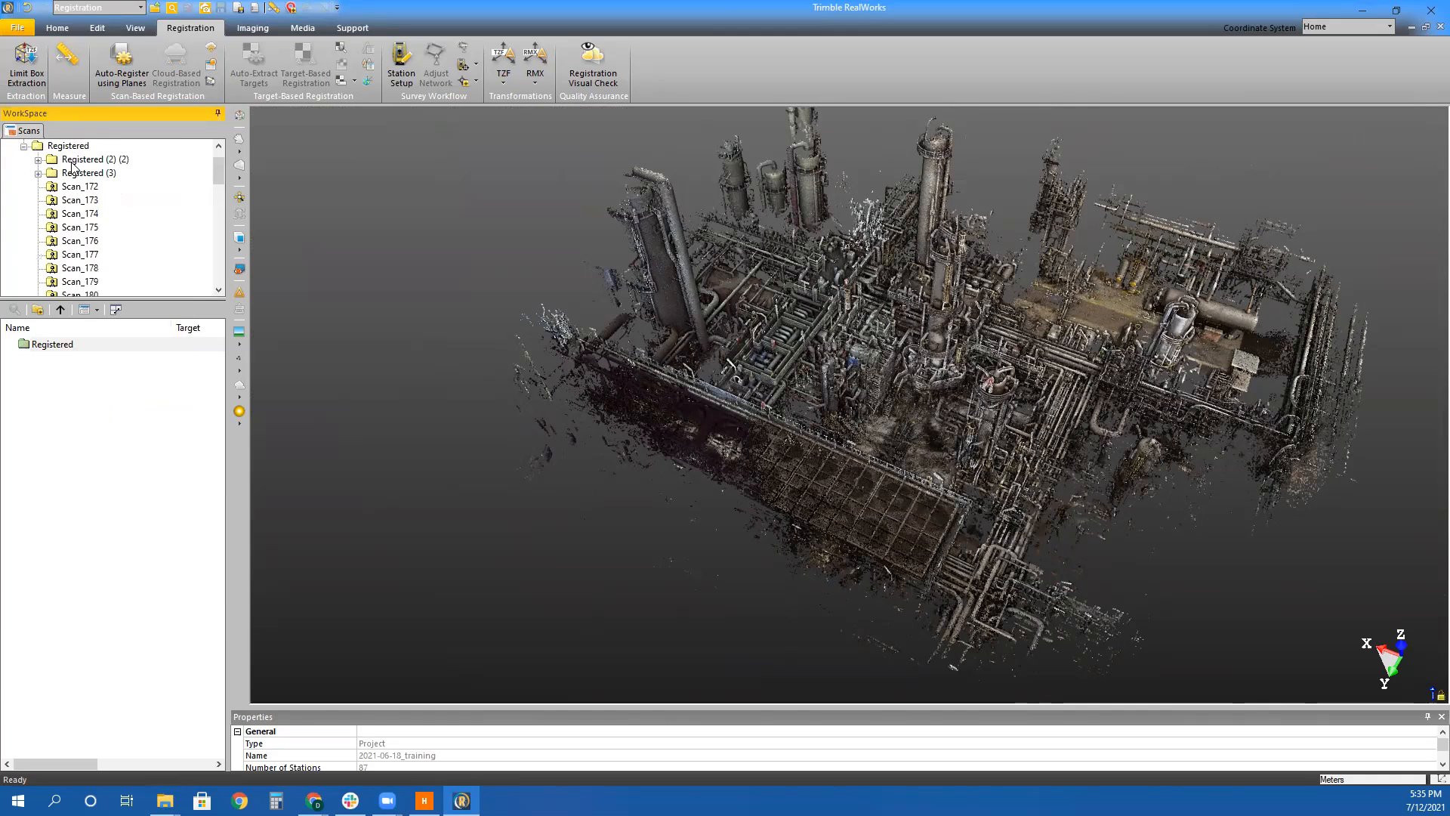
scroll(78, 268, "up", 1)
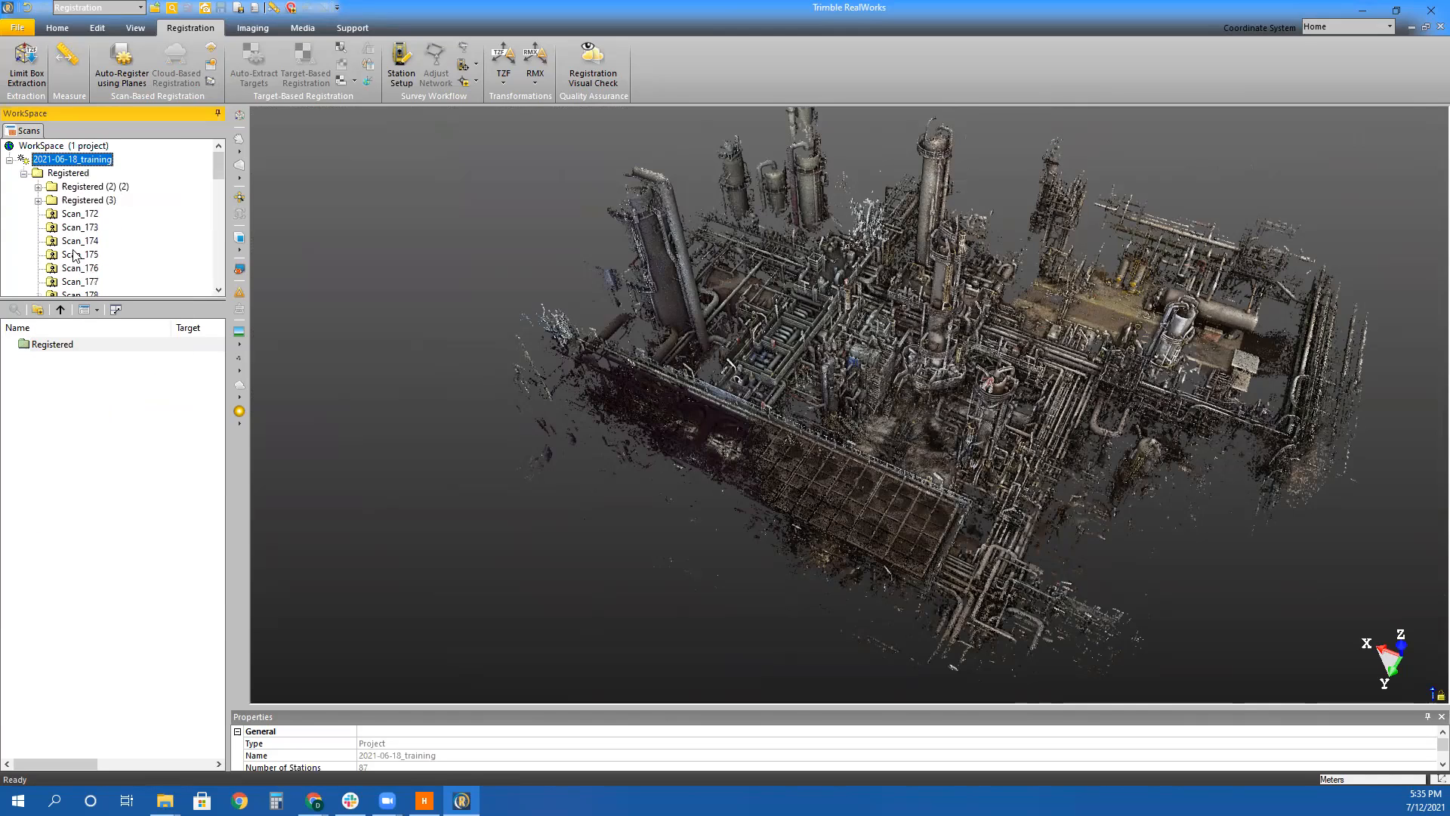
left_click(23, 174)
right_click(48, 175)
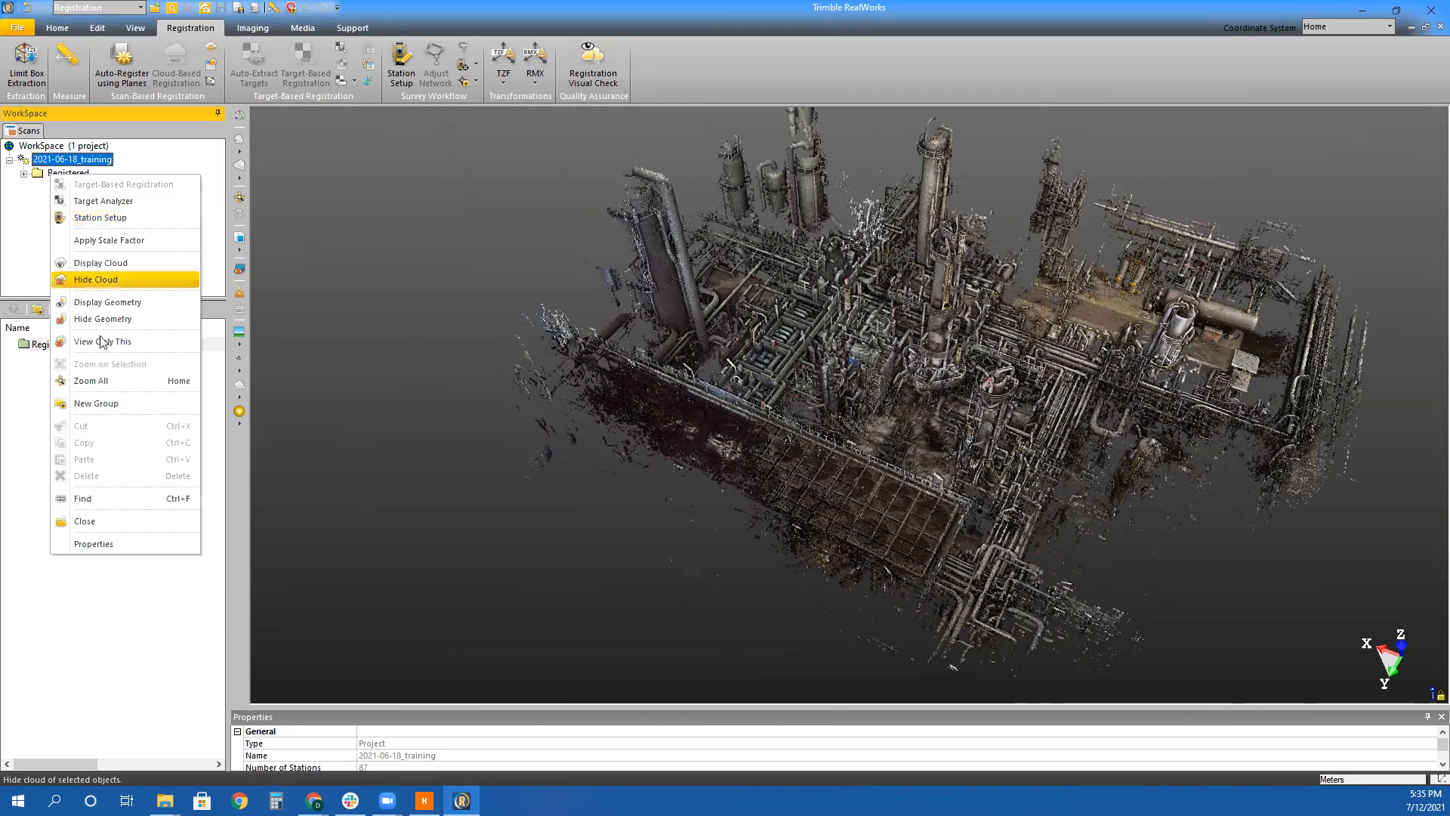
key("Escape")
left_click(66, 173)
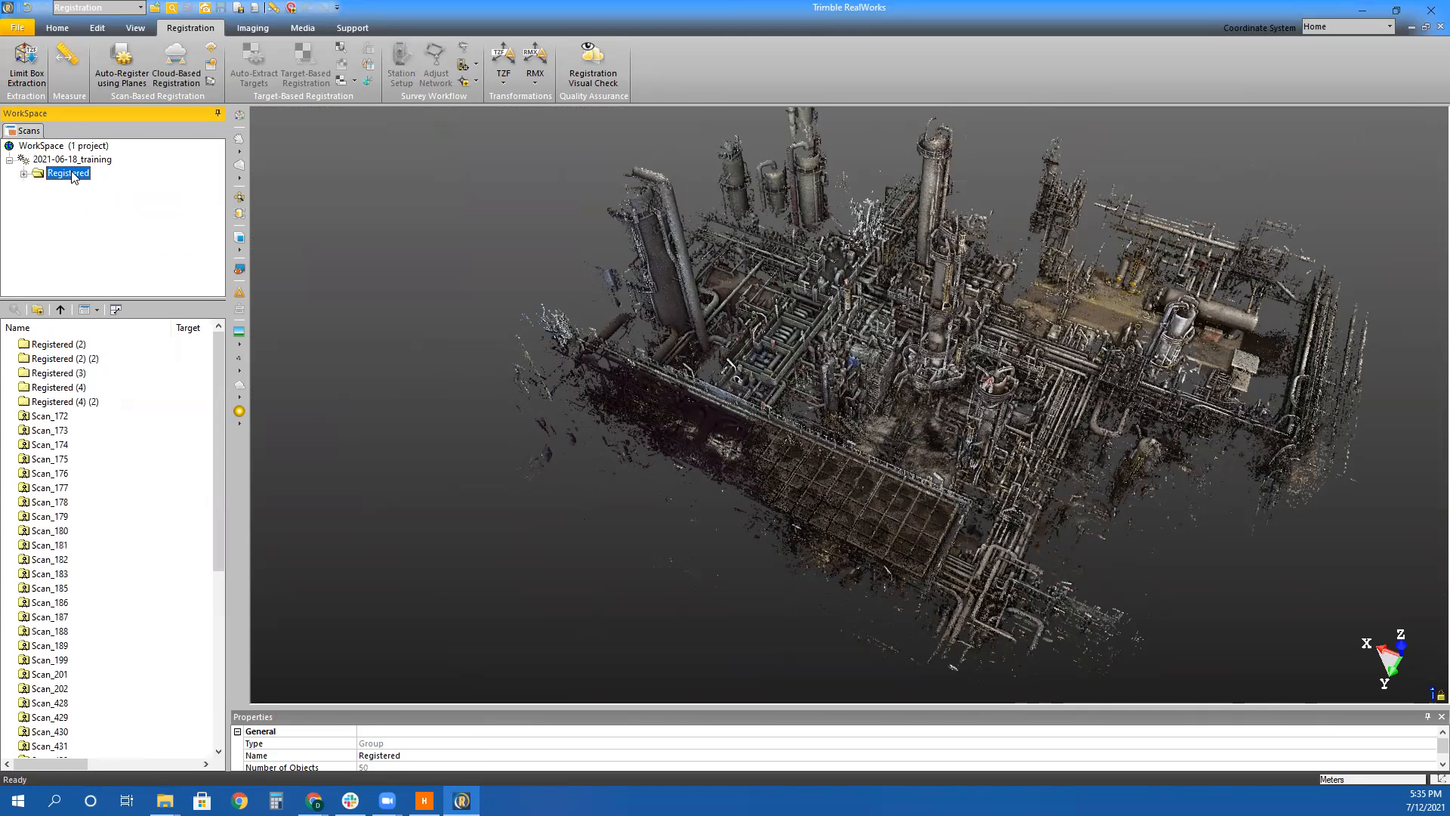
double_click(71, 173)
double_click(65, 148)
double_click(74, 175)
double_click(64, 149)
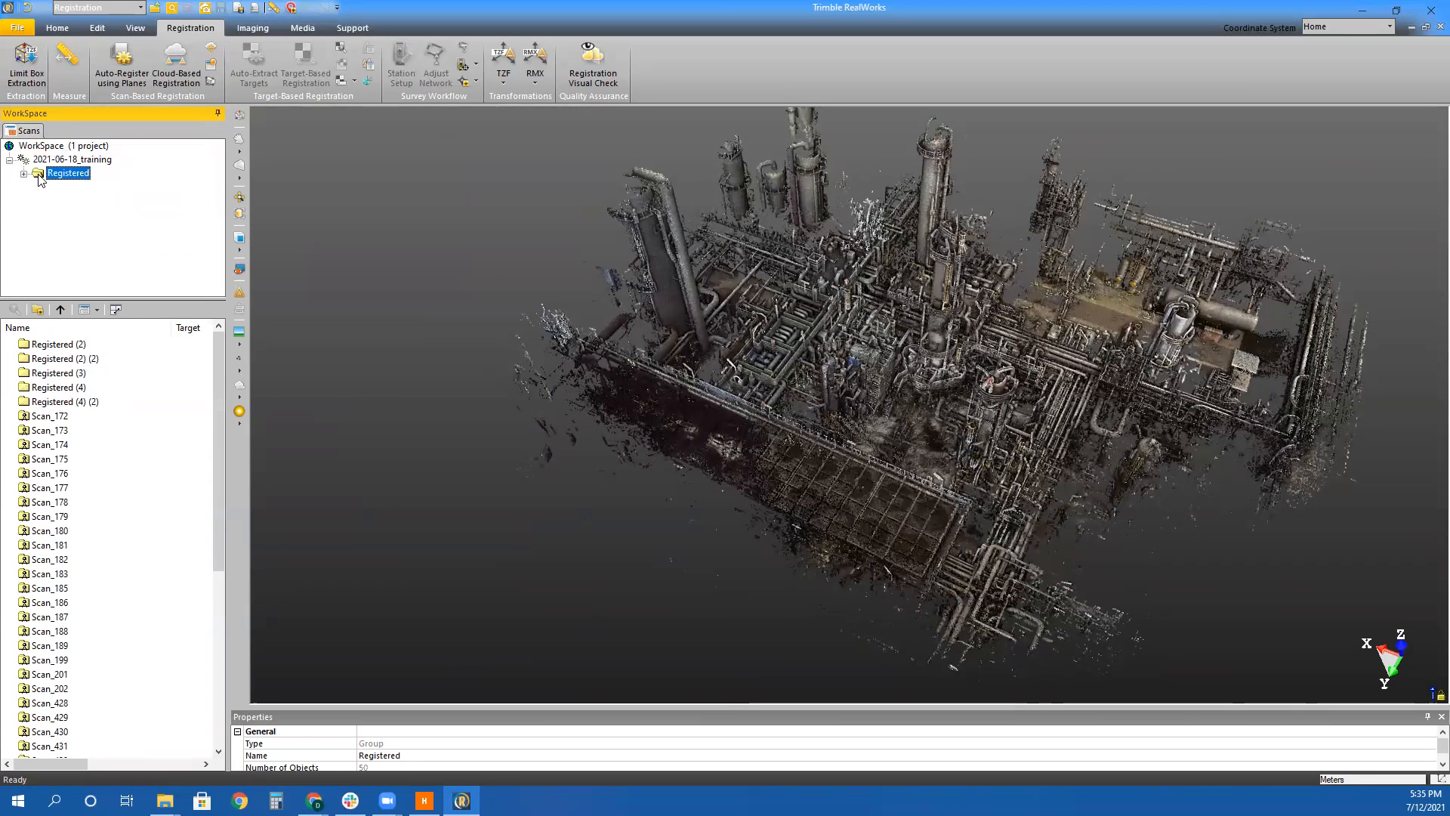
double_click(65, 172)
double_click(75, 148)
double_click(71, 154)
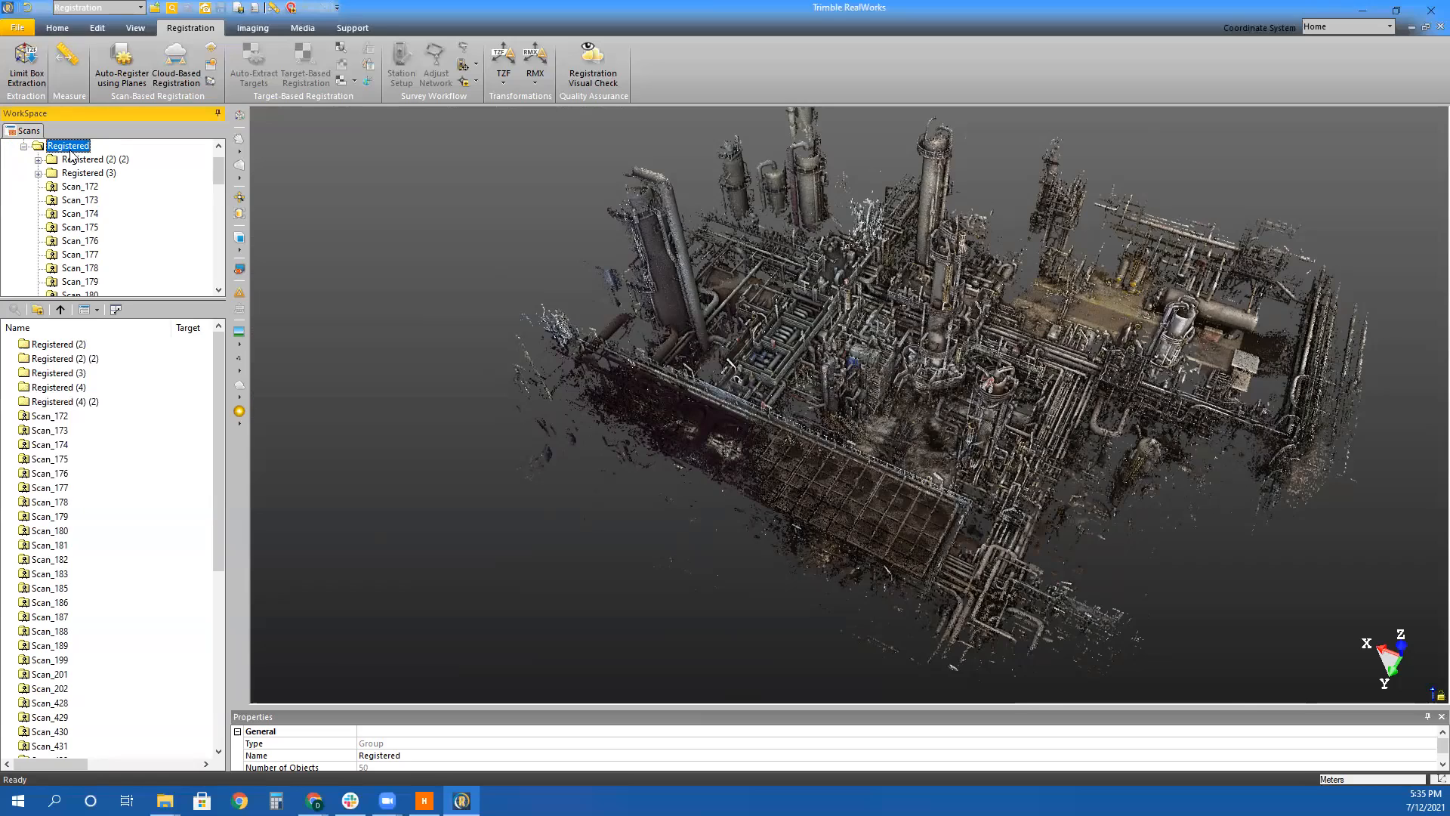
scroll(72, 154, "up", 1)
left_click(80, 159)
left_click(51, 344)
double_click(50, 345)
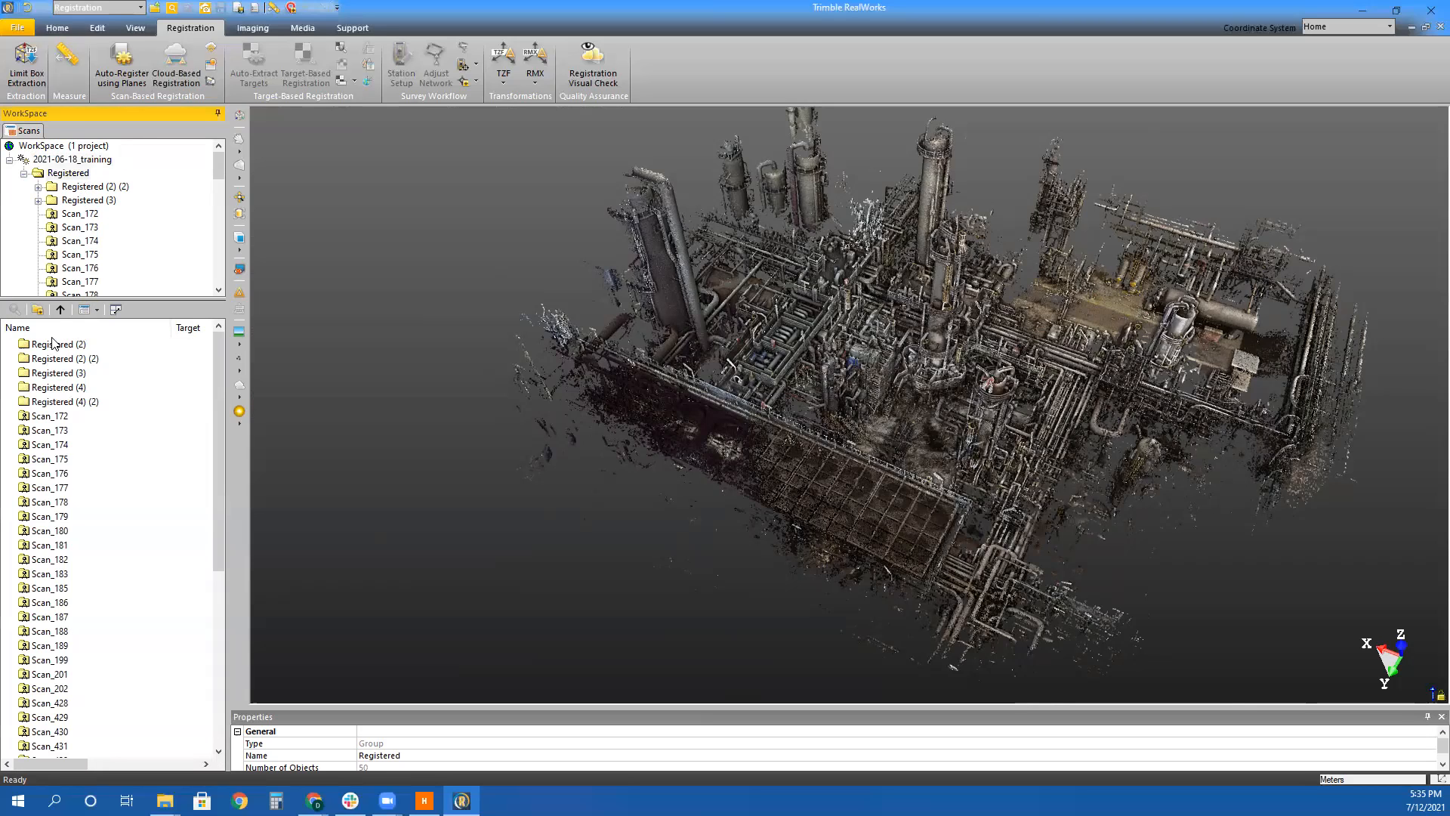
double_click(75, 175)
right_click(75, 176)
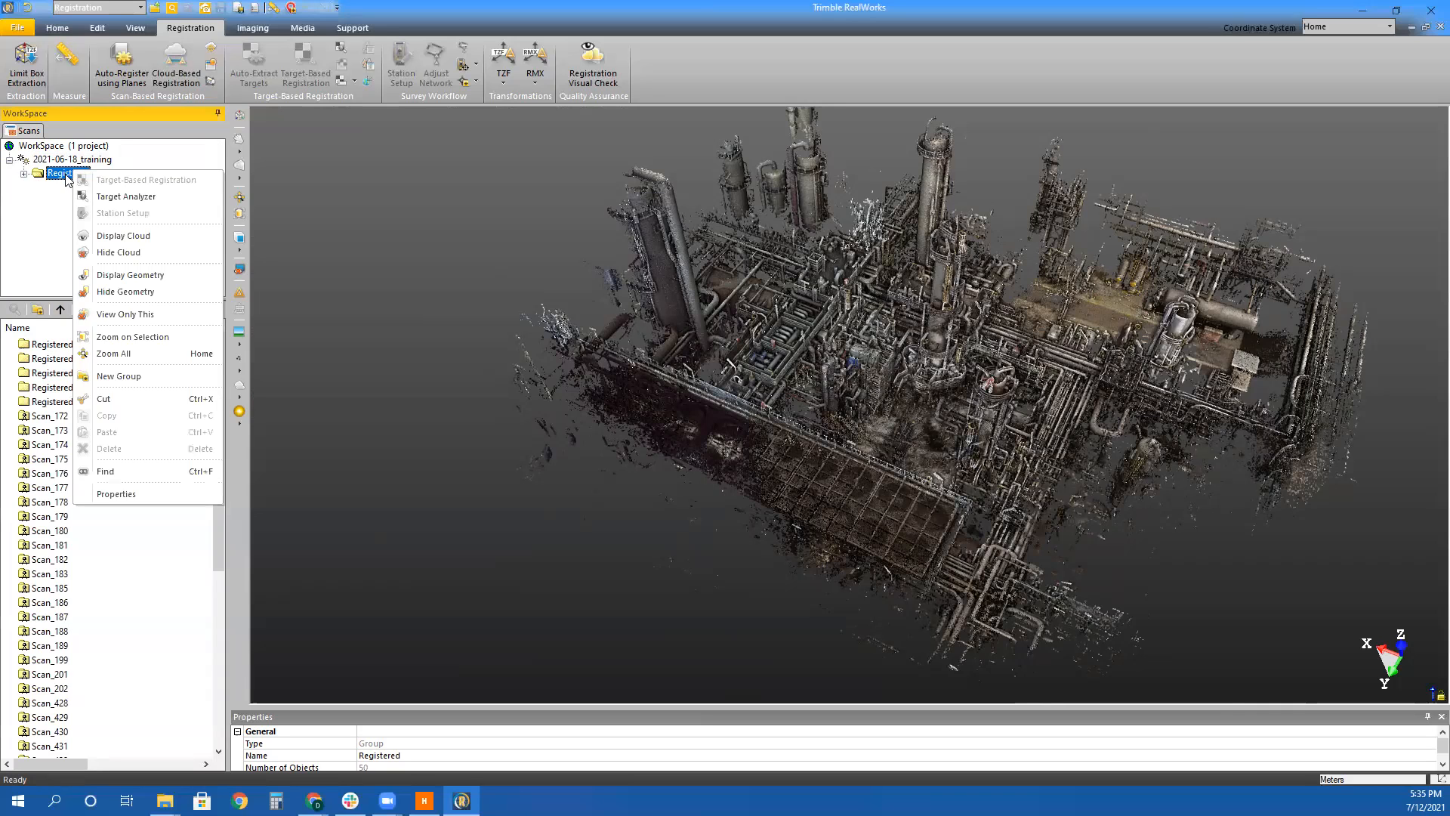
double_click(65, 178)
left_click(65, 175)
Rename the top-level Registered group as 2021-06-18
left_click(56, 147)
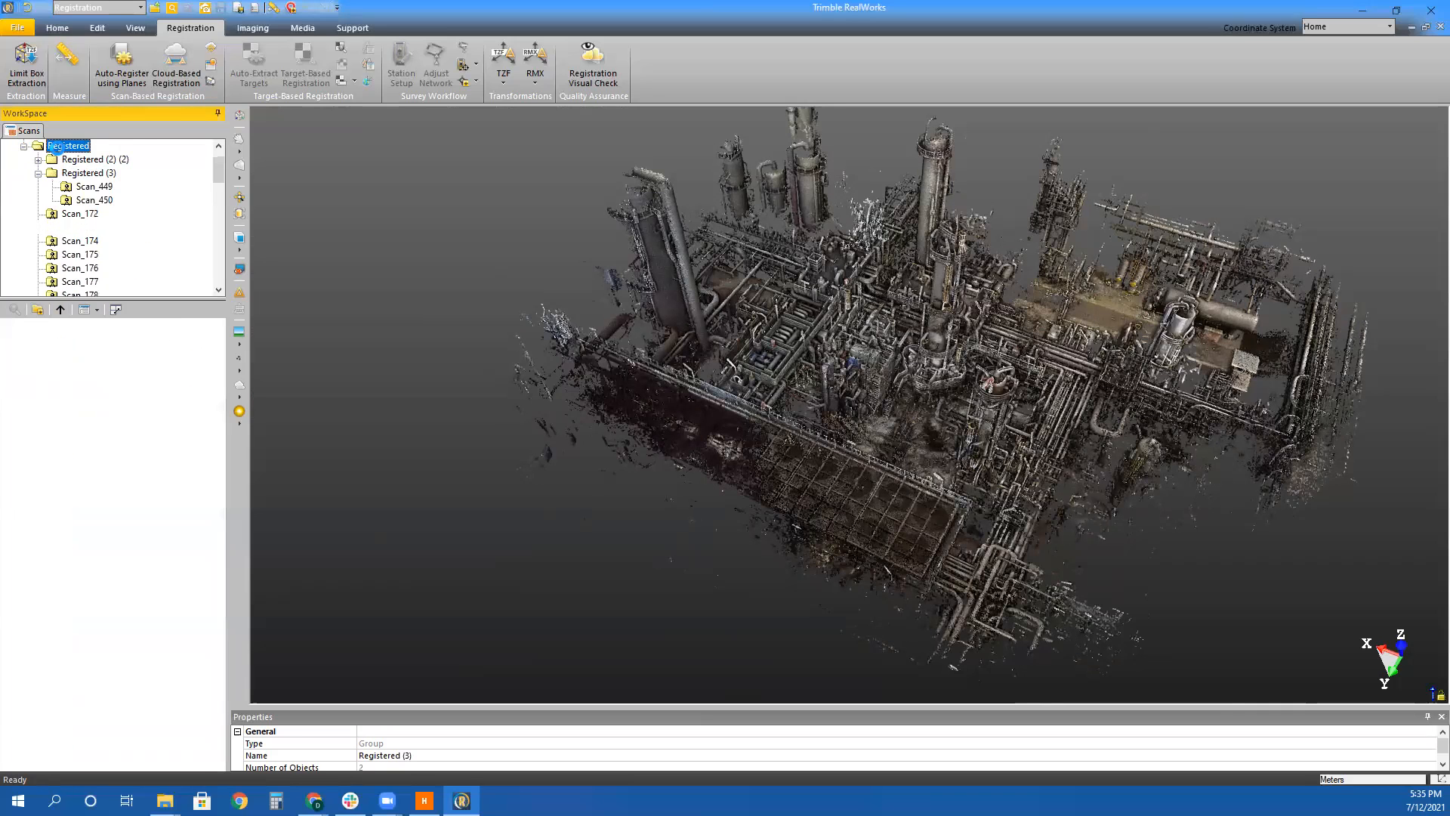
left_click(75, 146)
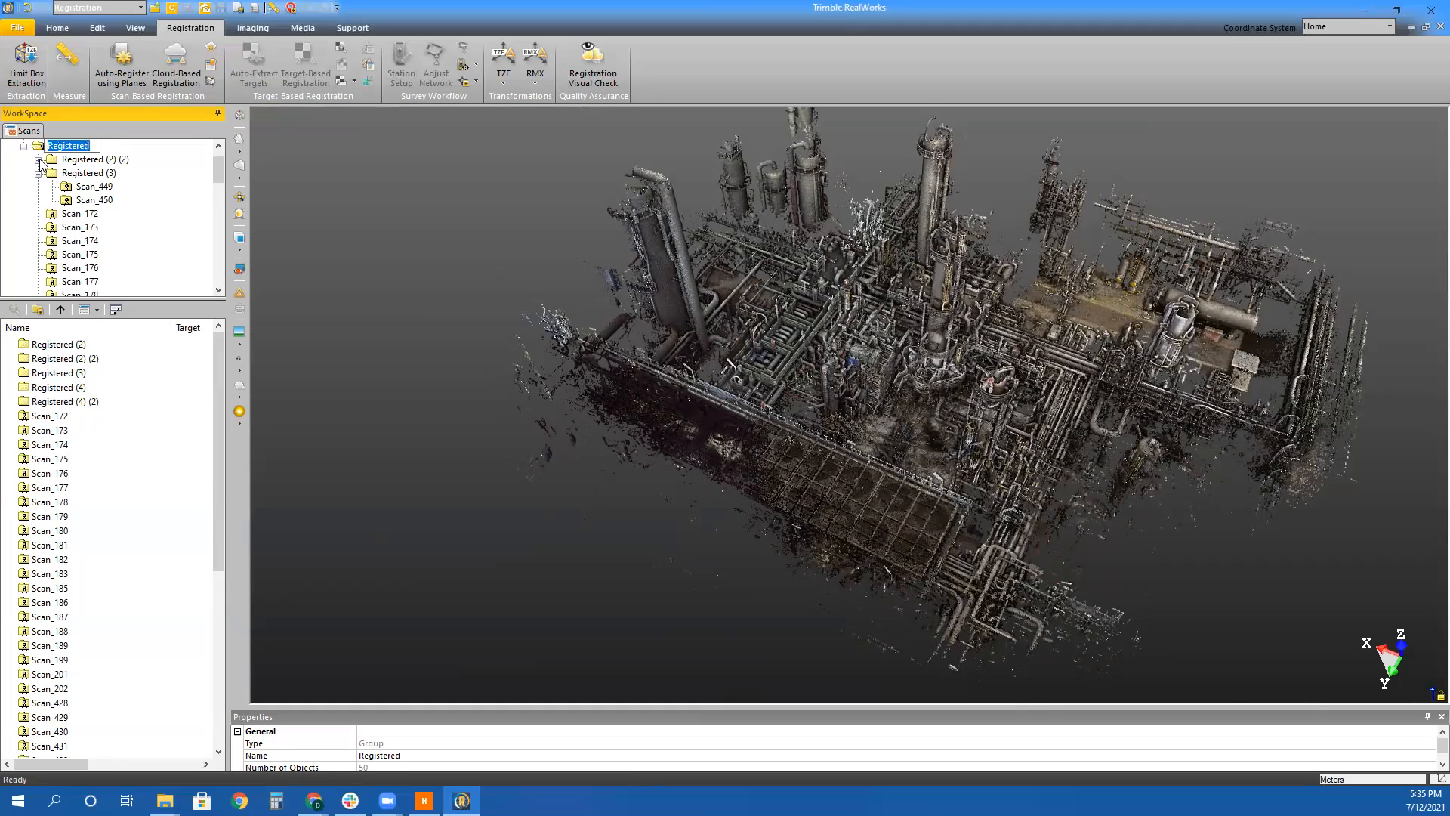
type("20212")
key("Return")
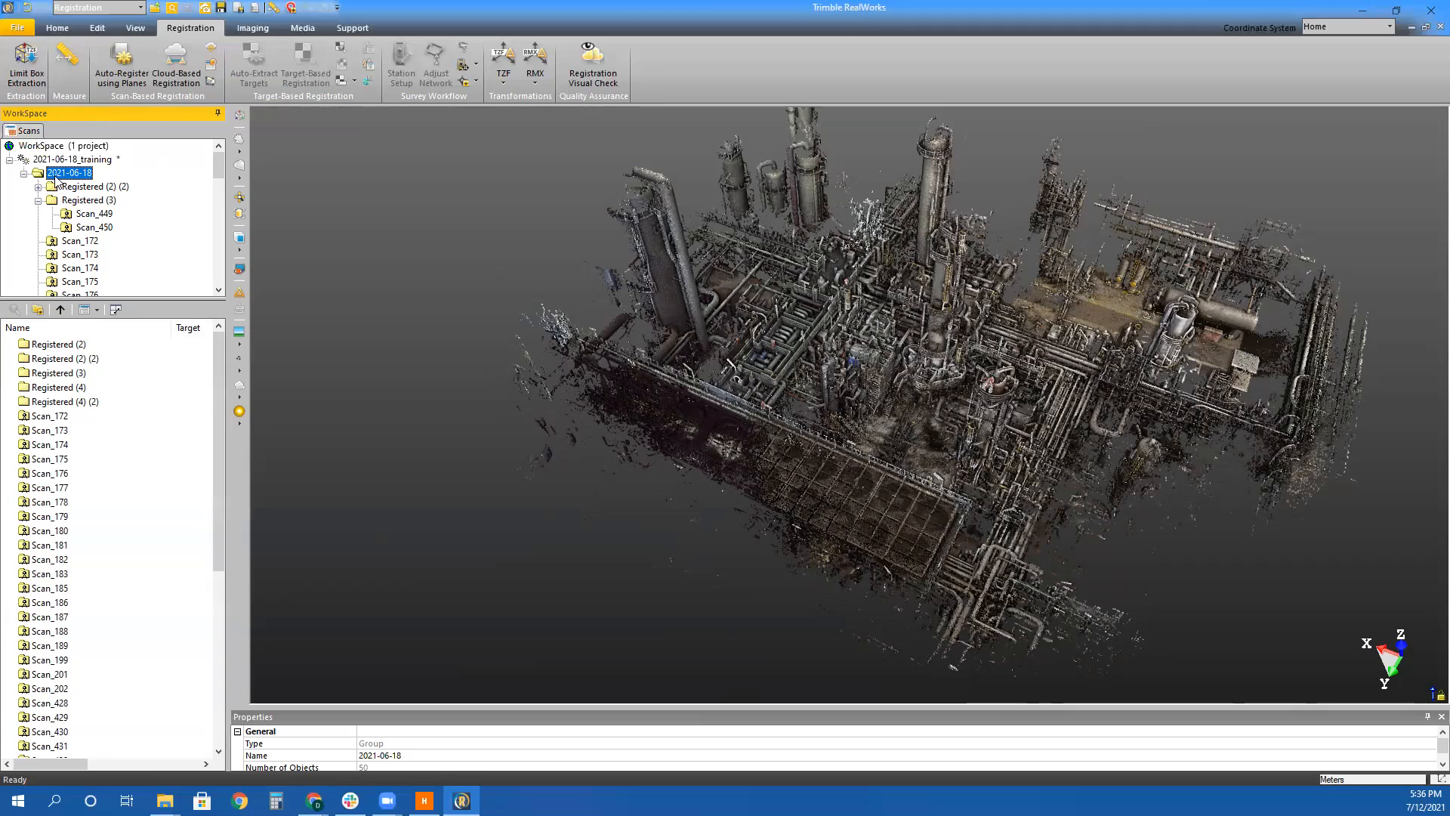
Collapse the 2021-06-18 group in the project tree
left_click(25, 173)
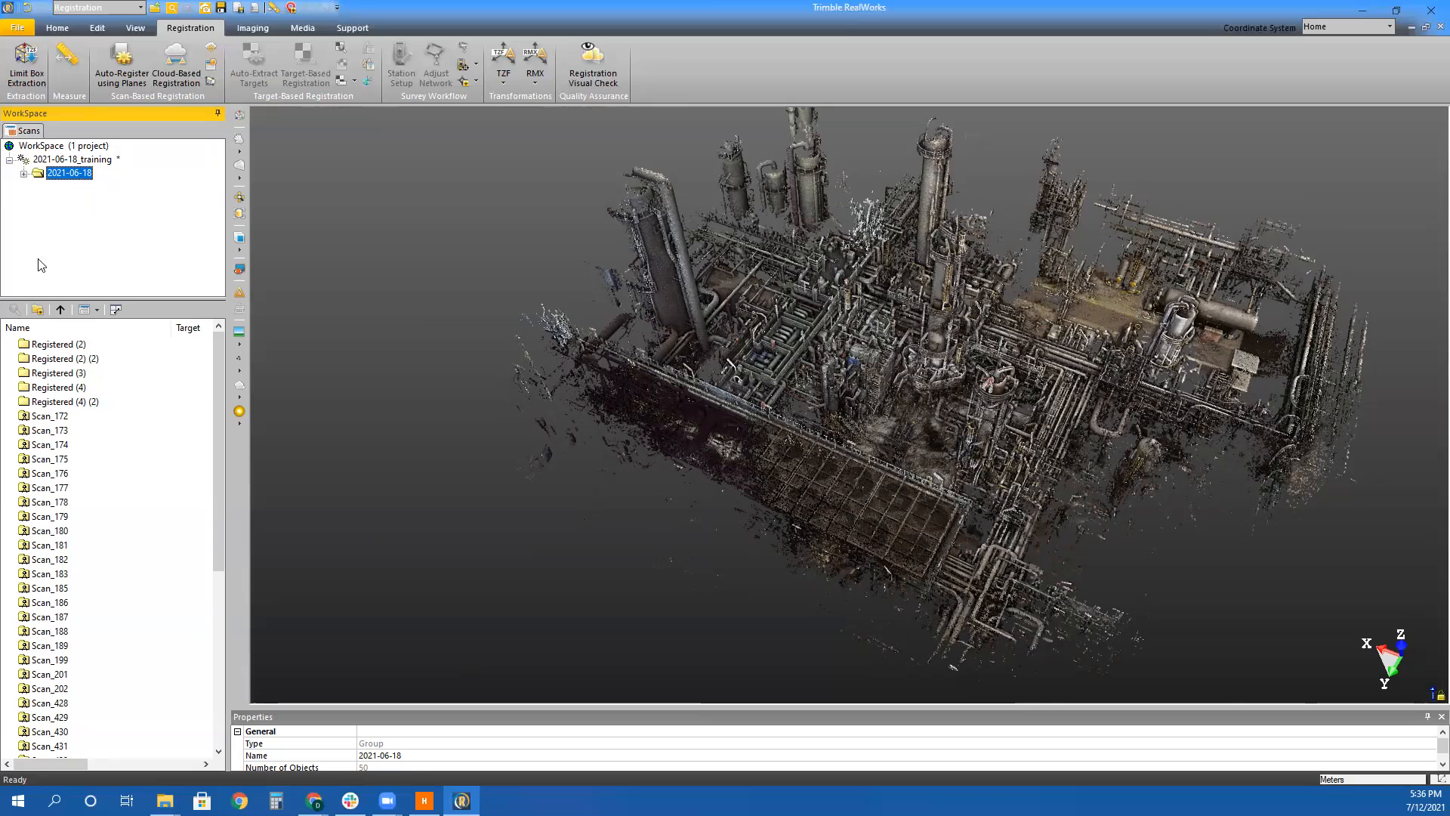
right_click(47, 173)
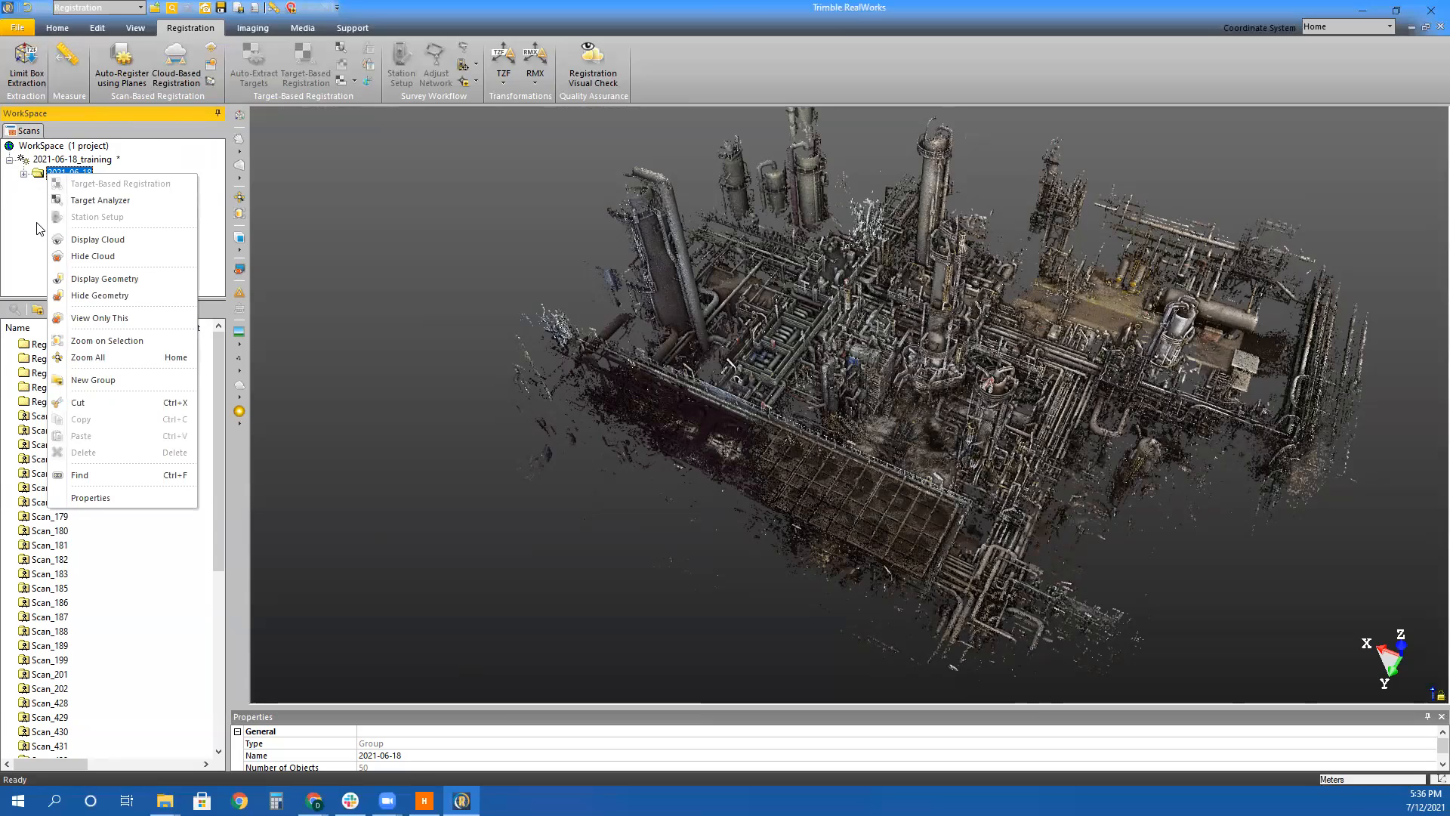
left_click(37, 223)
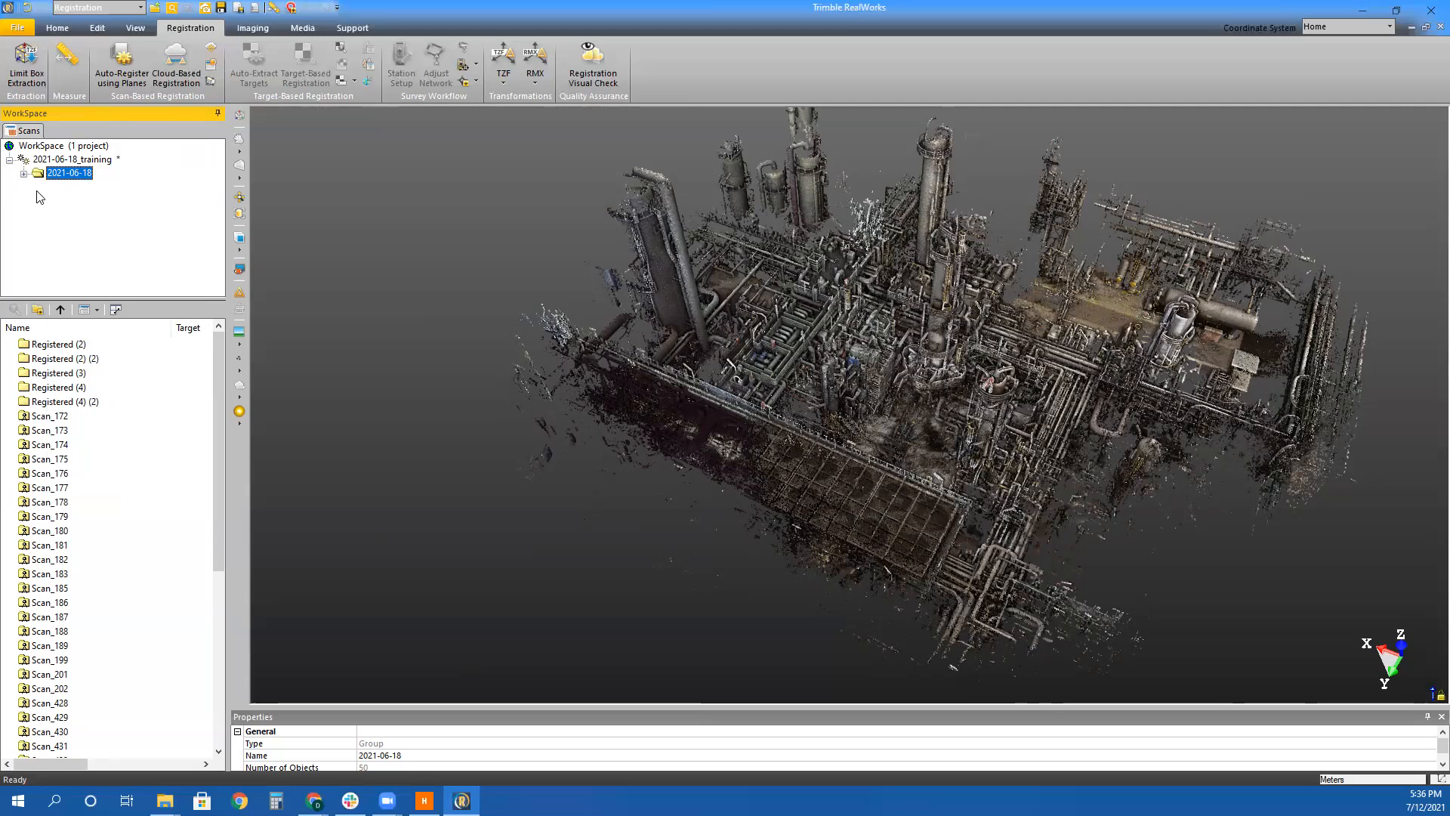
left_click(23, 174)
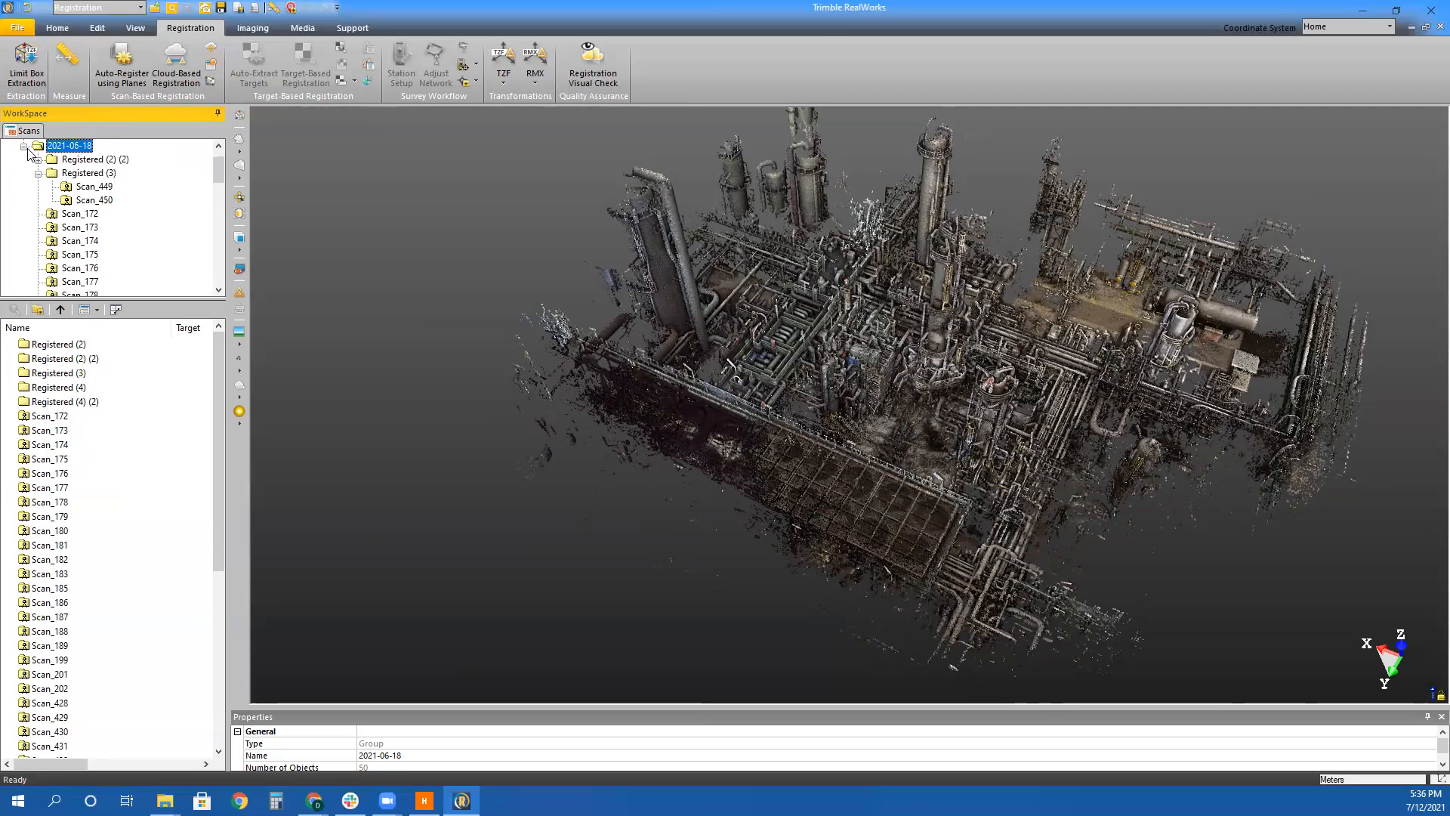
left_click(24, 147)
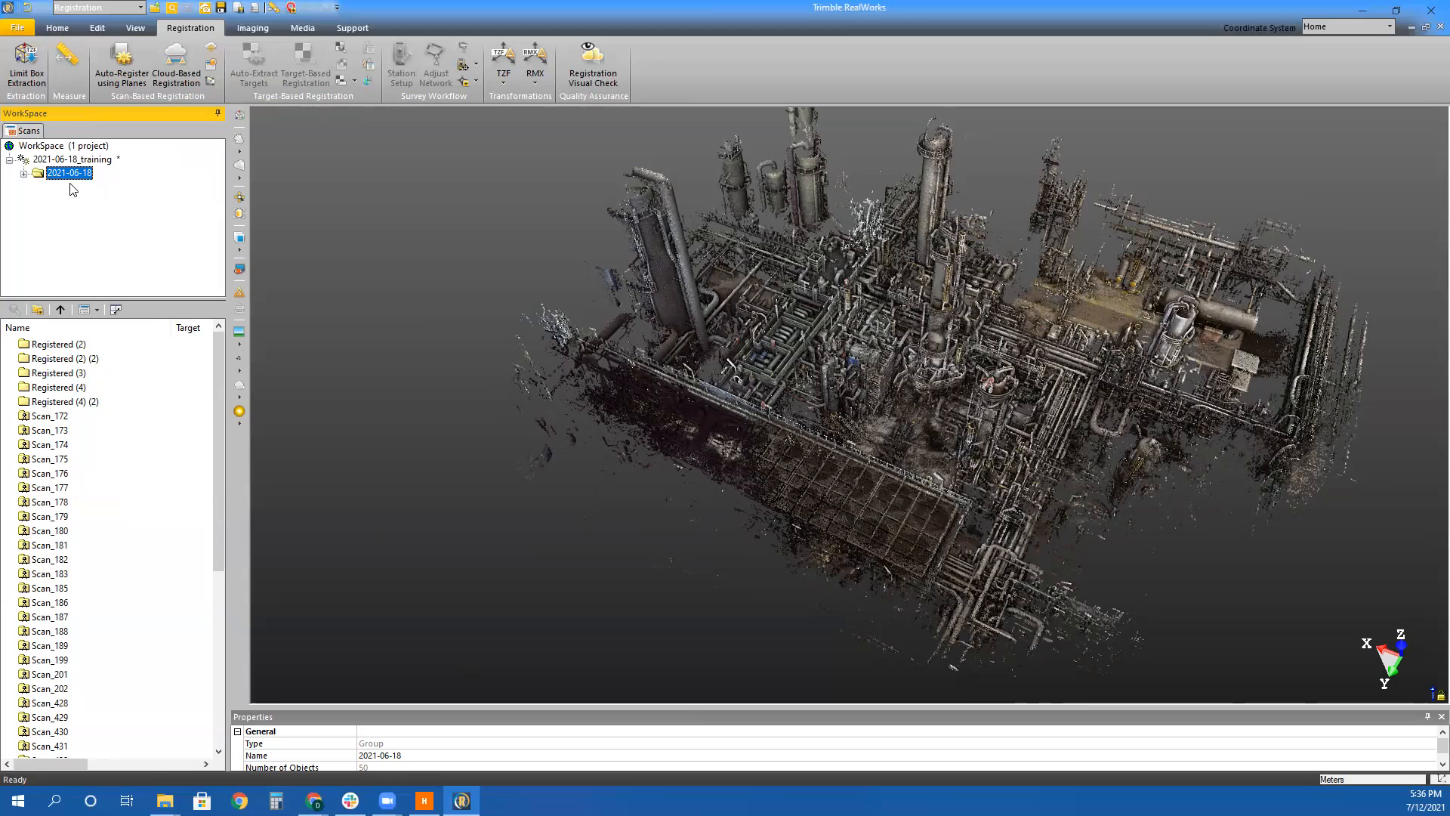
Review the export options for converting the 2021-06-18 group's TZF scans to E57, PTX, PTS or RCP, without converting
left_click(56, 28)
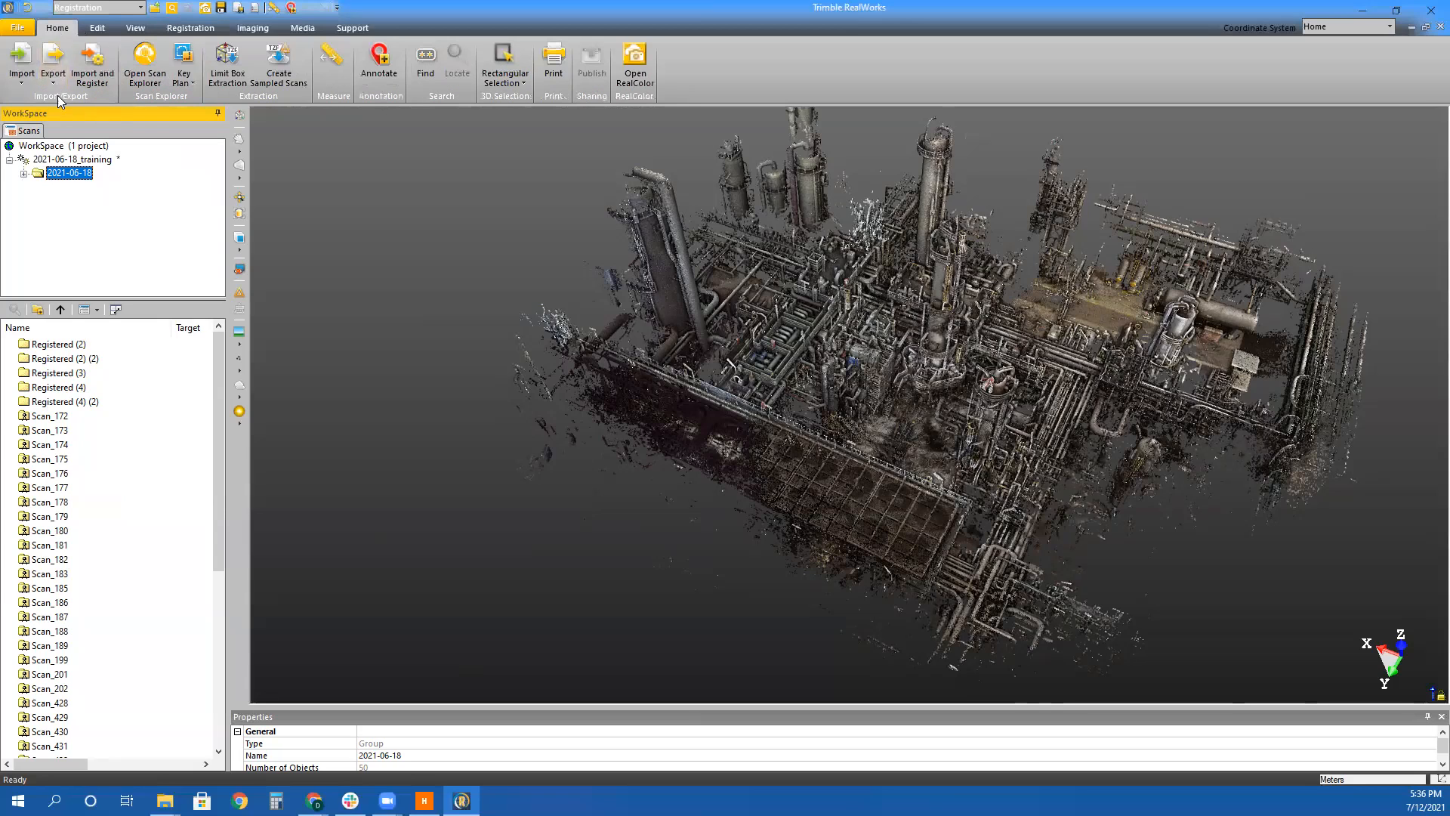
left_click(51, 76)
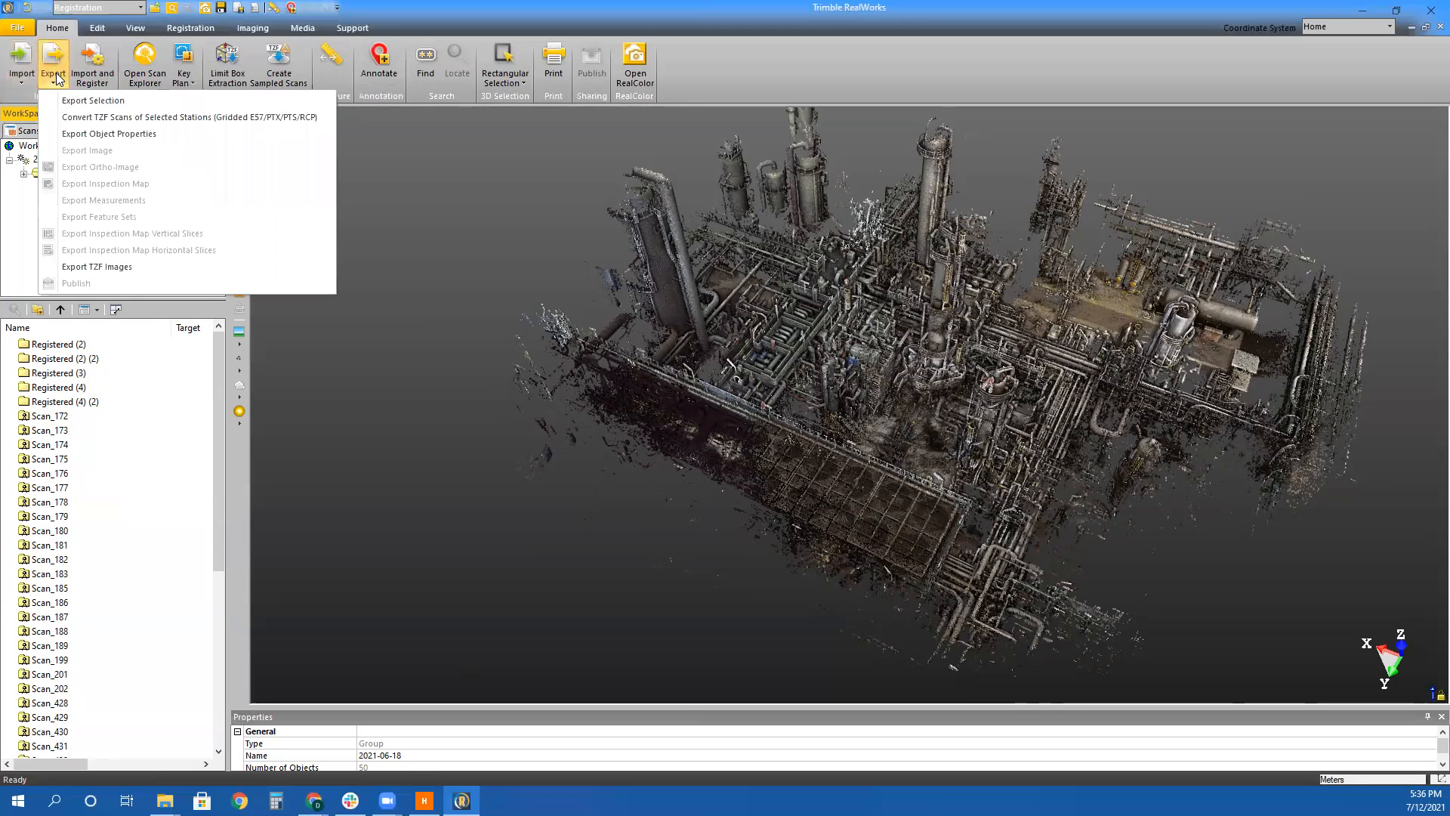
left_click(130, 120)
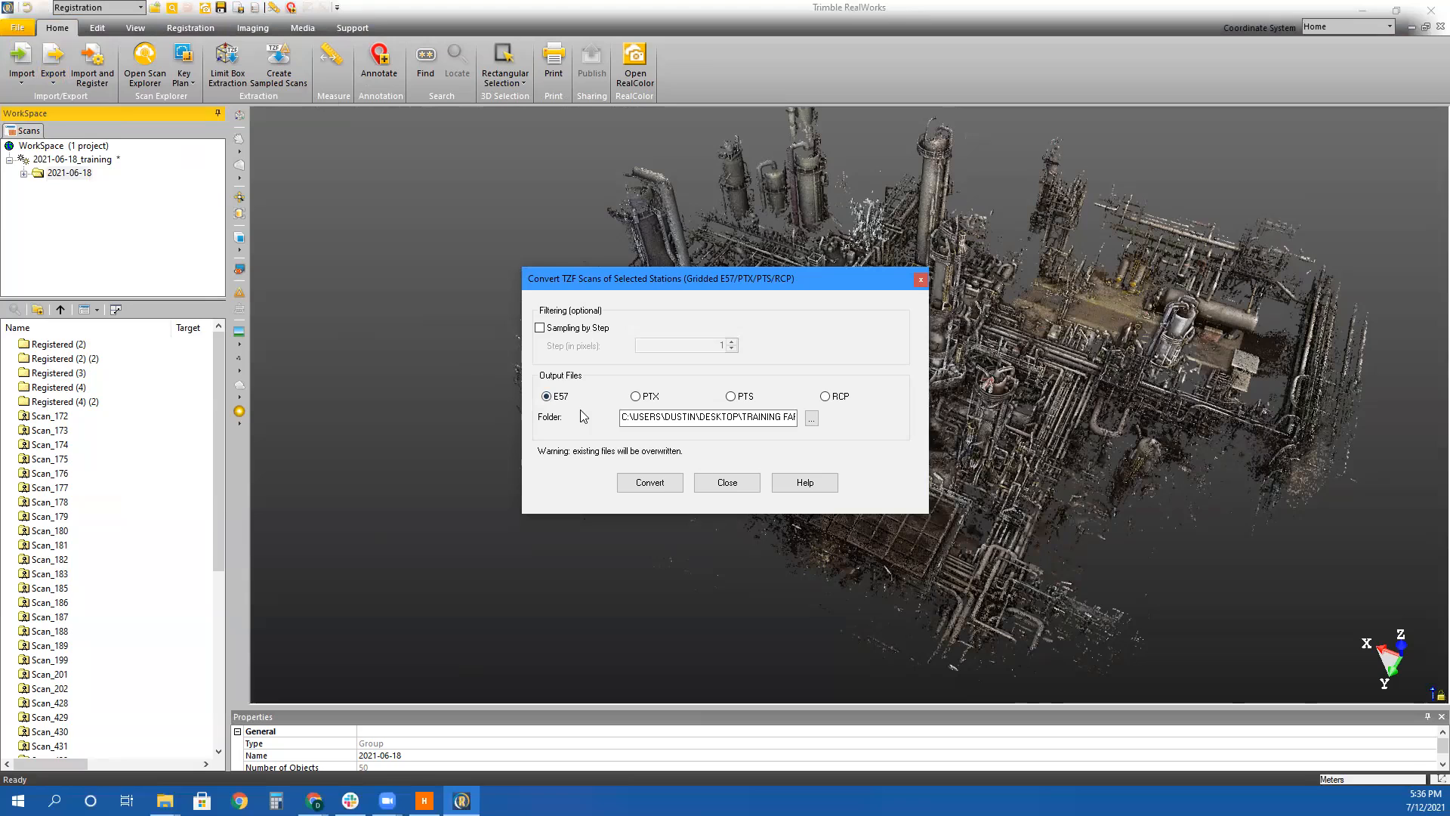
left_click(749, 489)
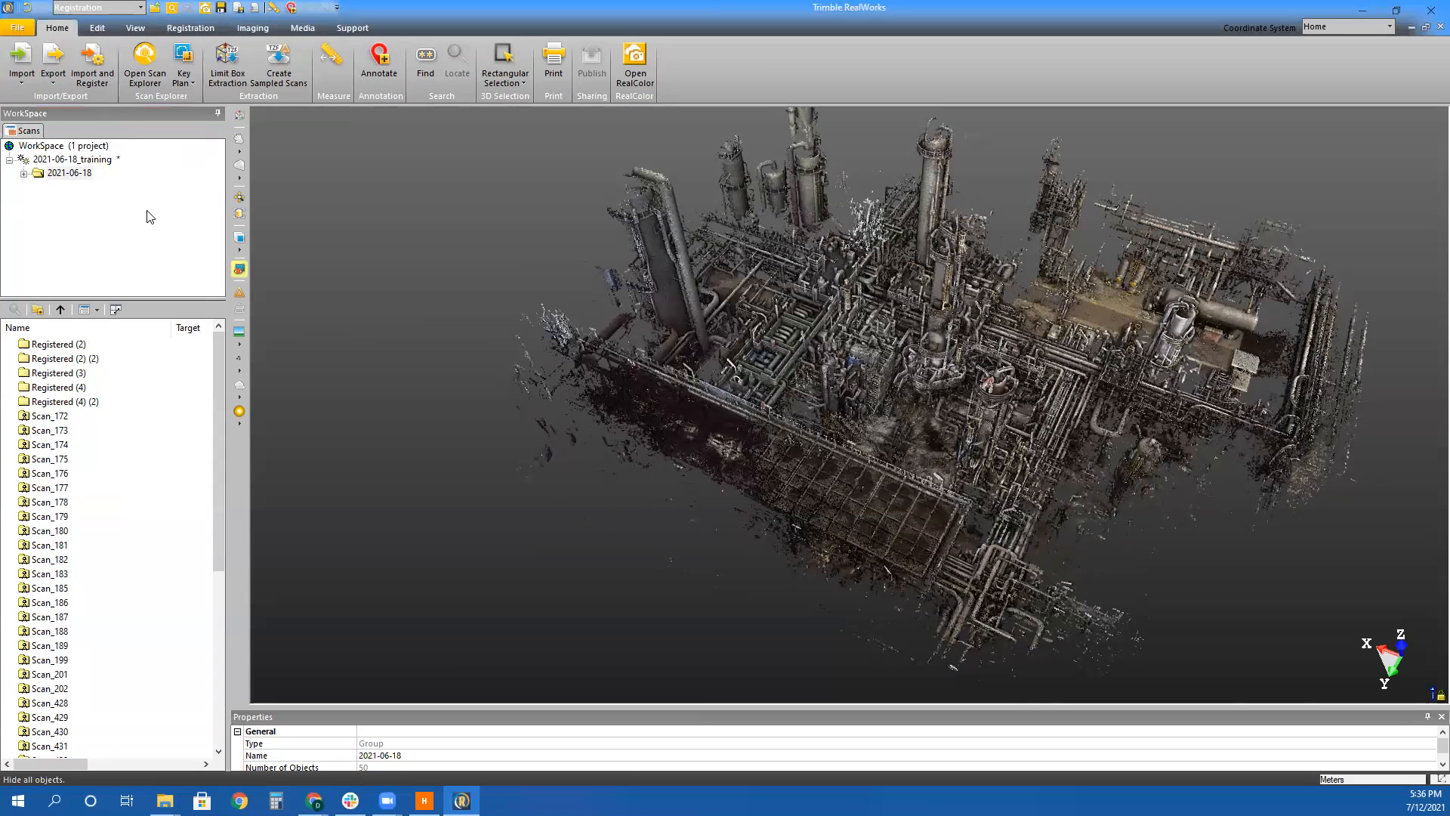
Open the TZF scan conversion for the 2021-06-18 group and create an output folder named 2021-06-18 registered inside training faro scns
left_click(38, 175)
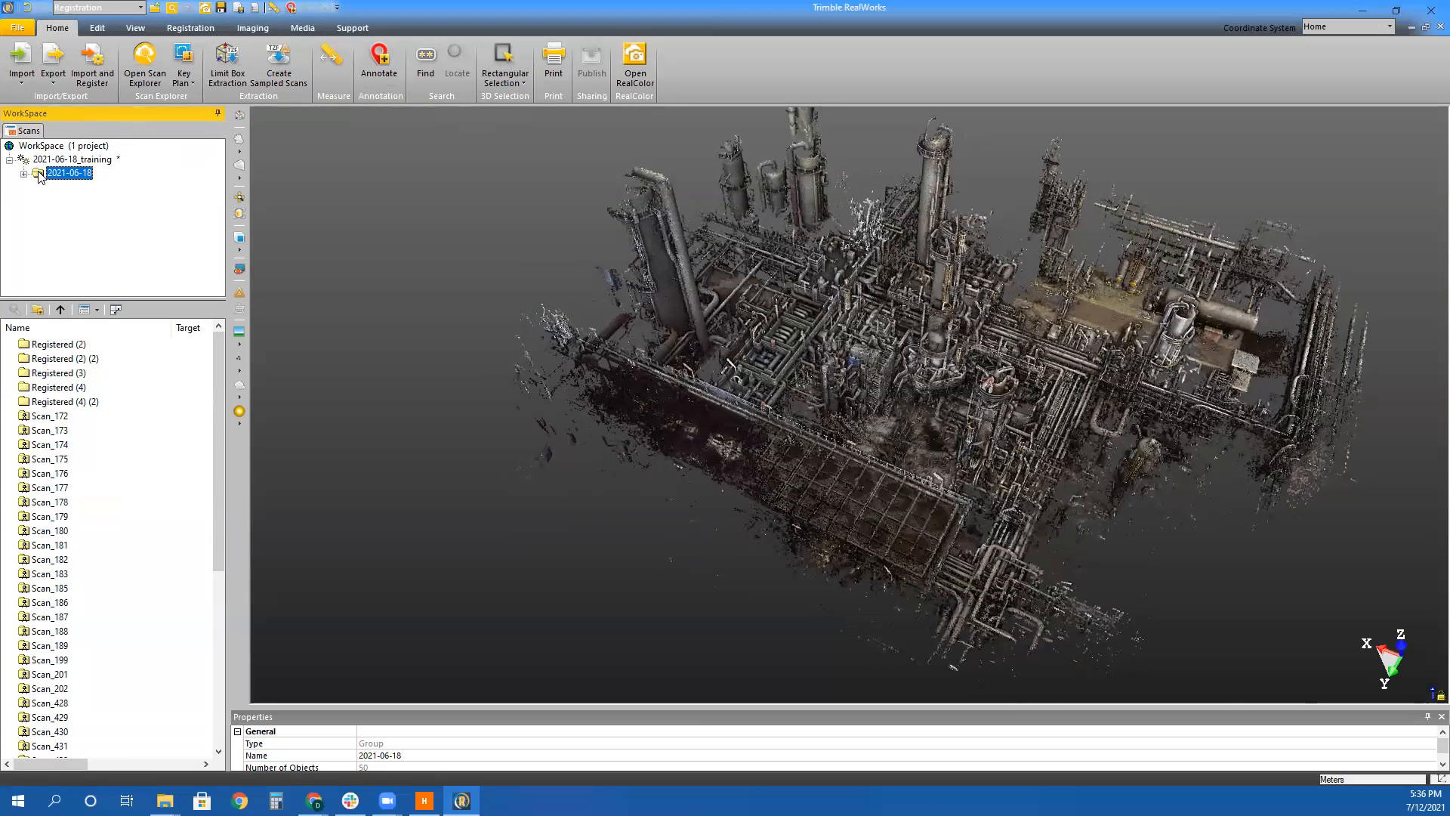
left_click(52, 76)
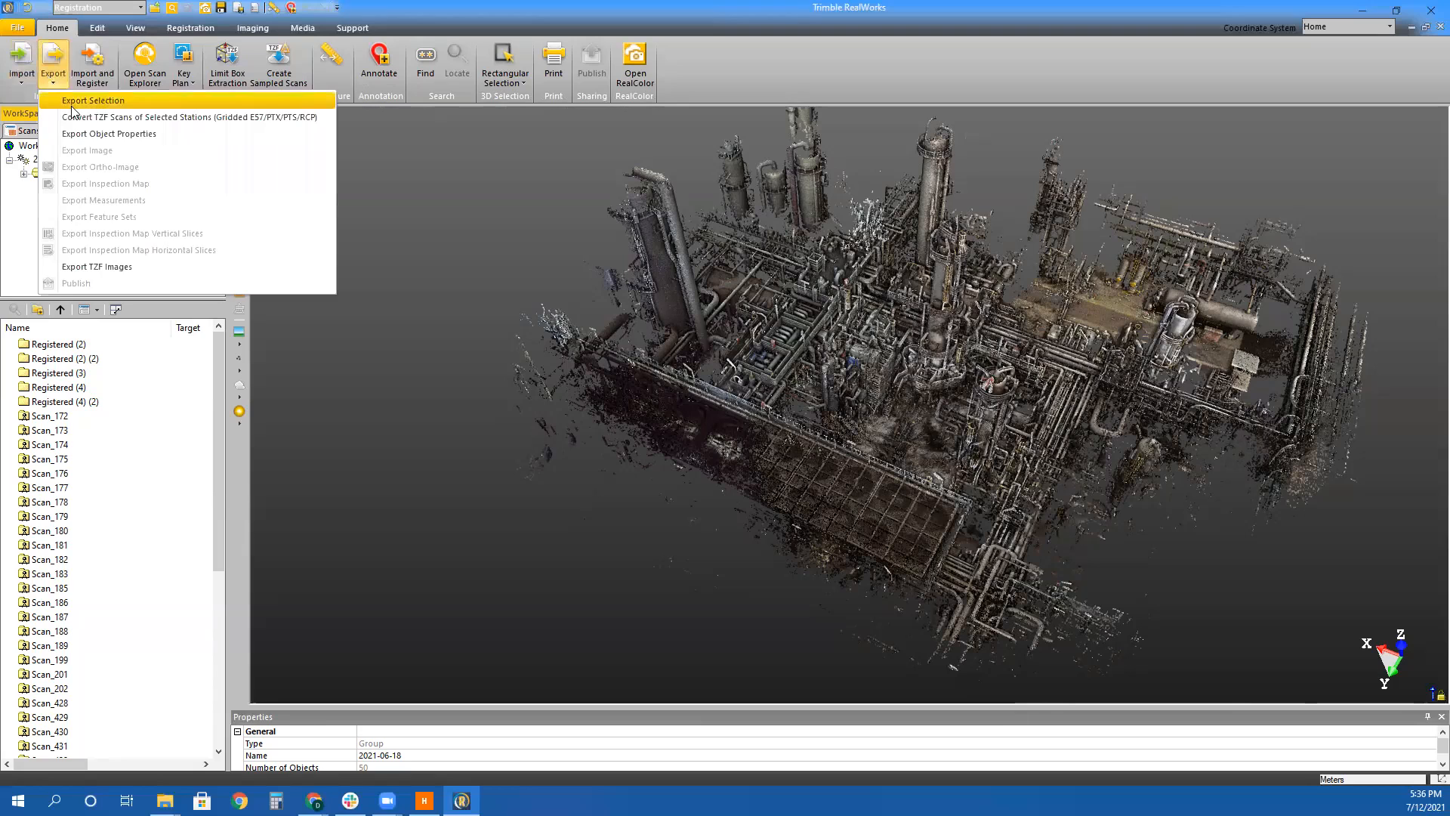
left_click(74, 119)
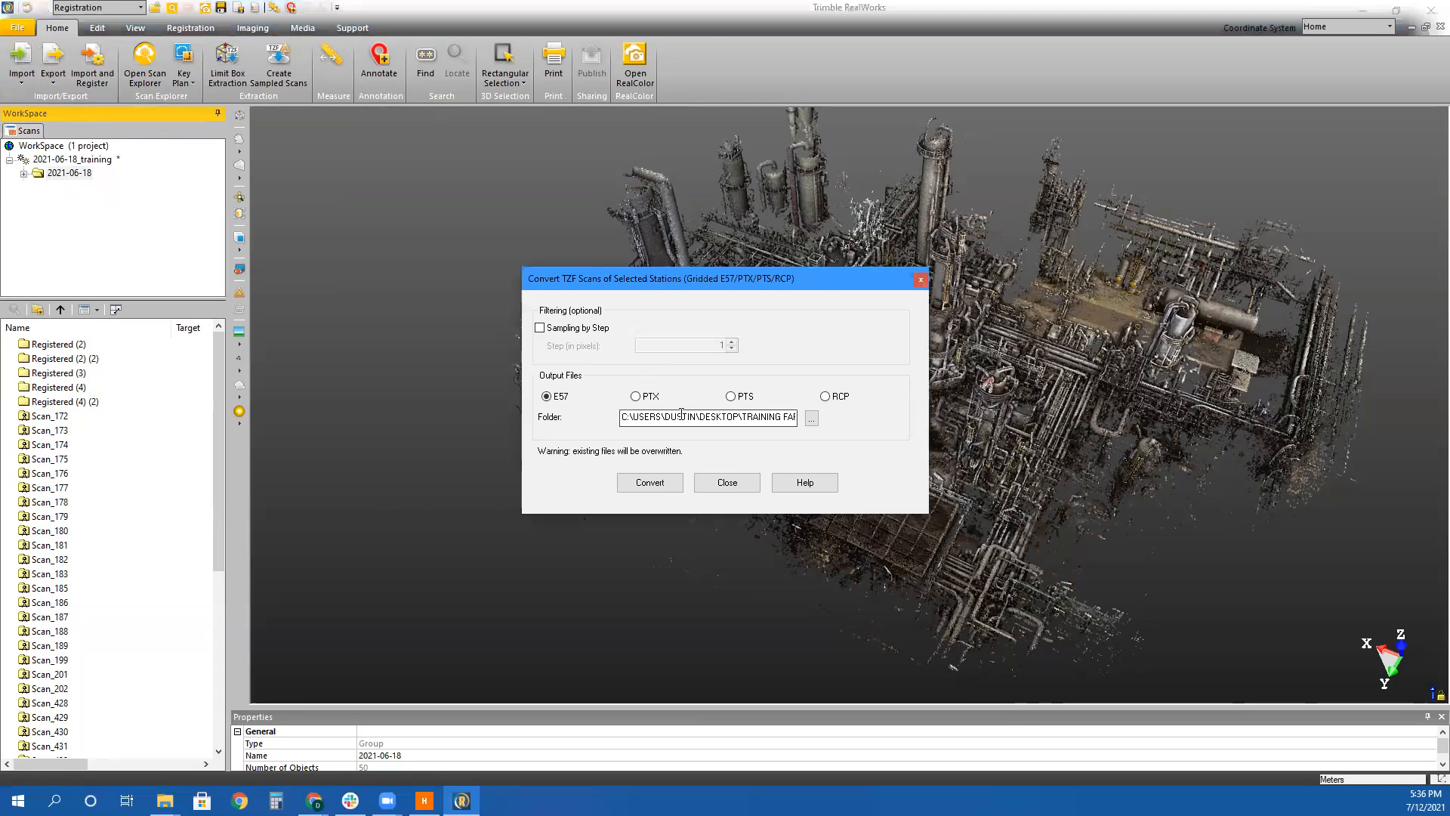
left_click(810, 422)
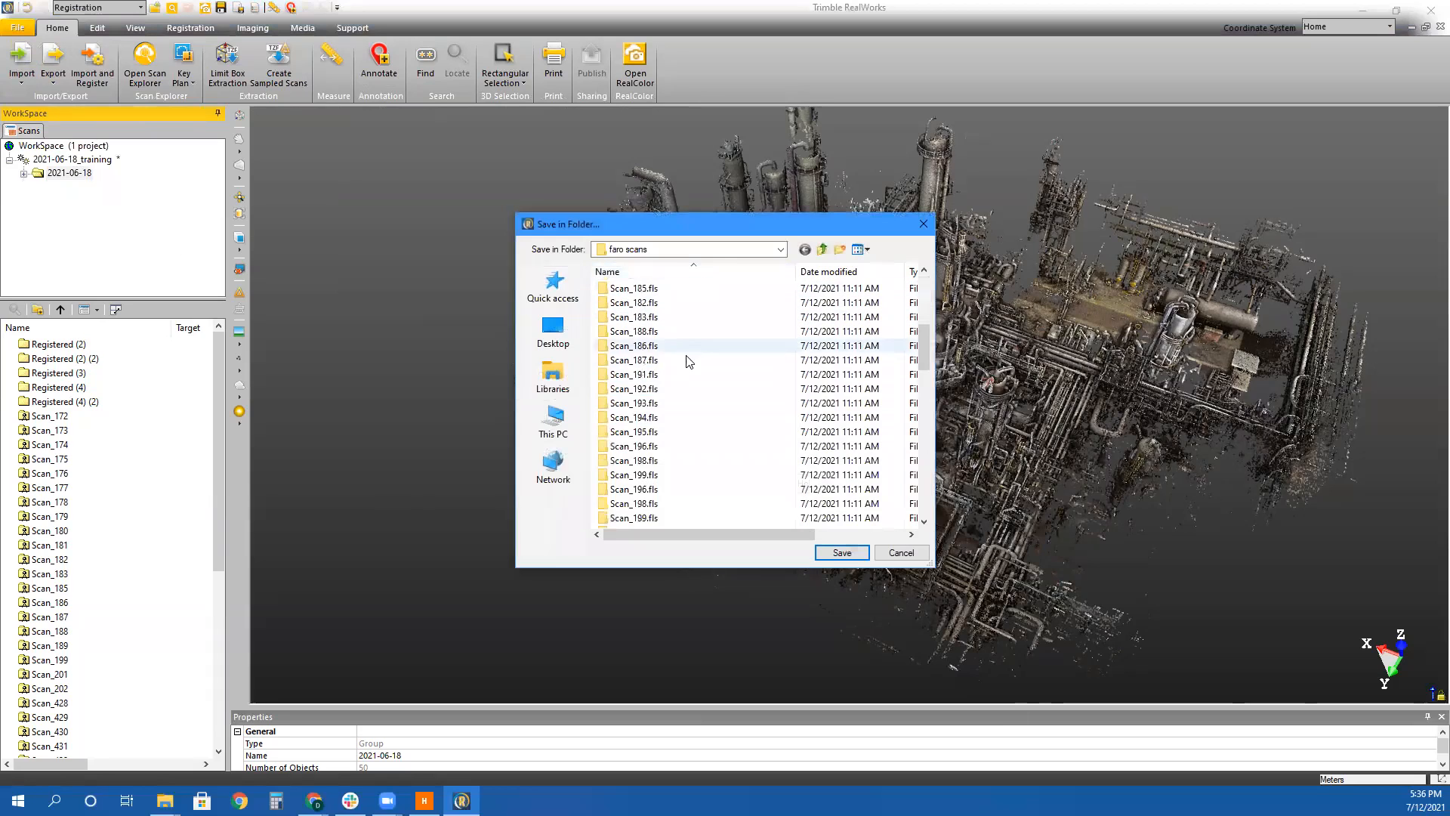
scroll(684, 453, "down", 10)
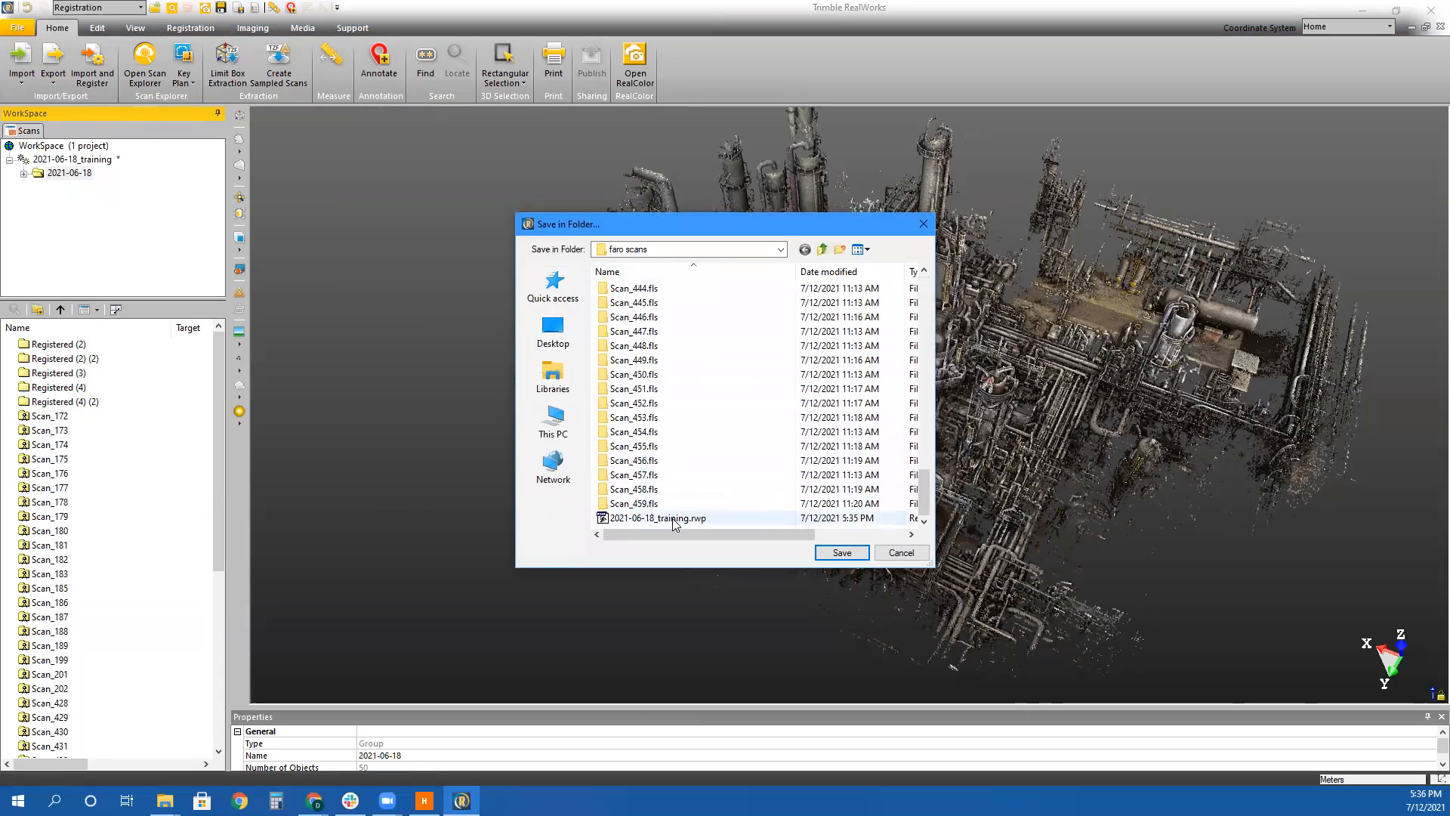
scroll(674, 521, "up", 15)
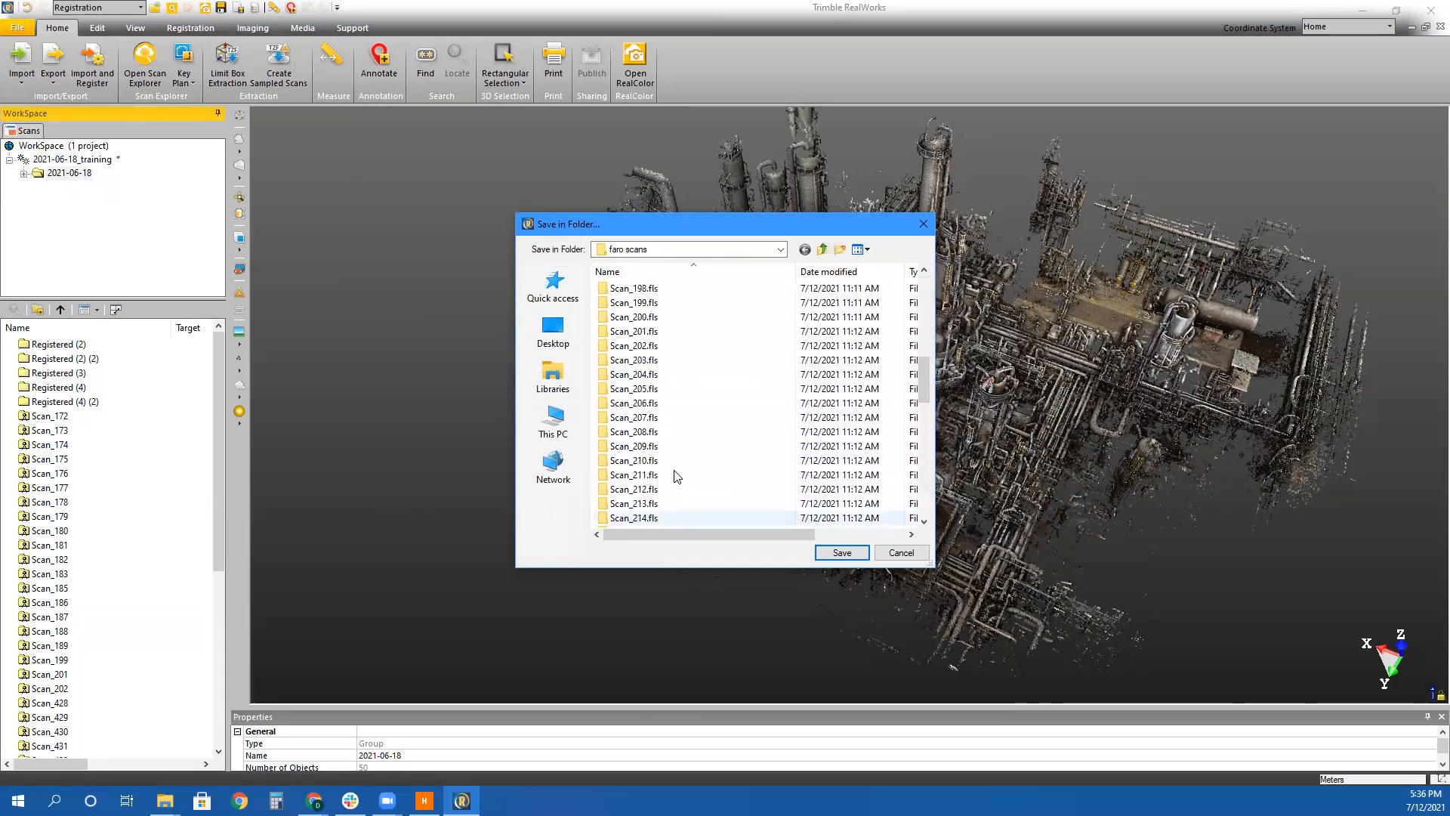
left_click(822, 251)
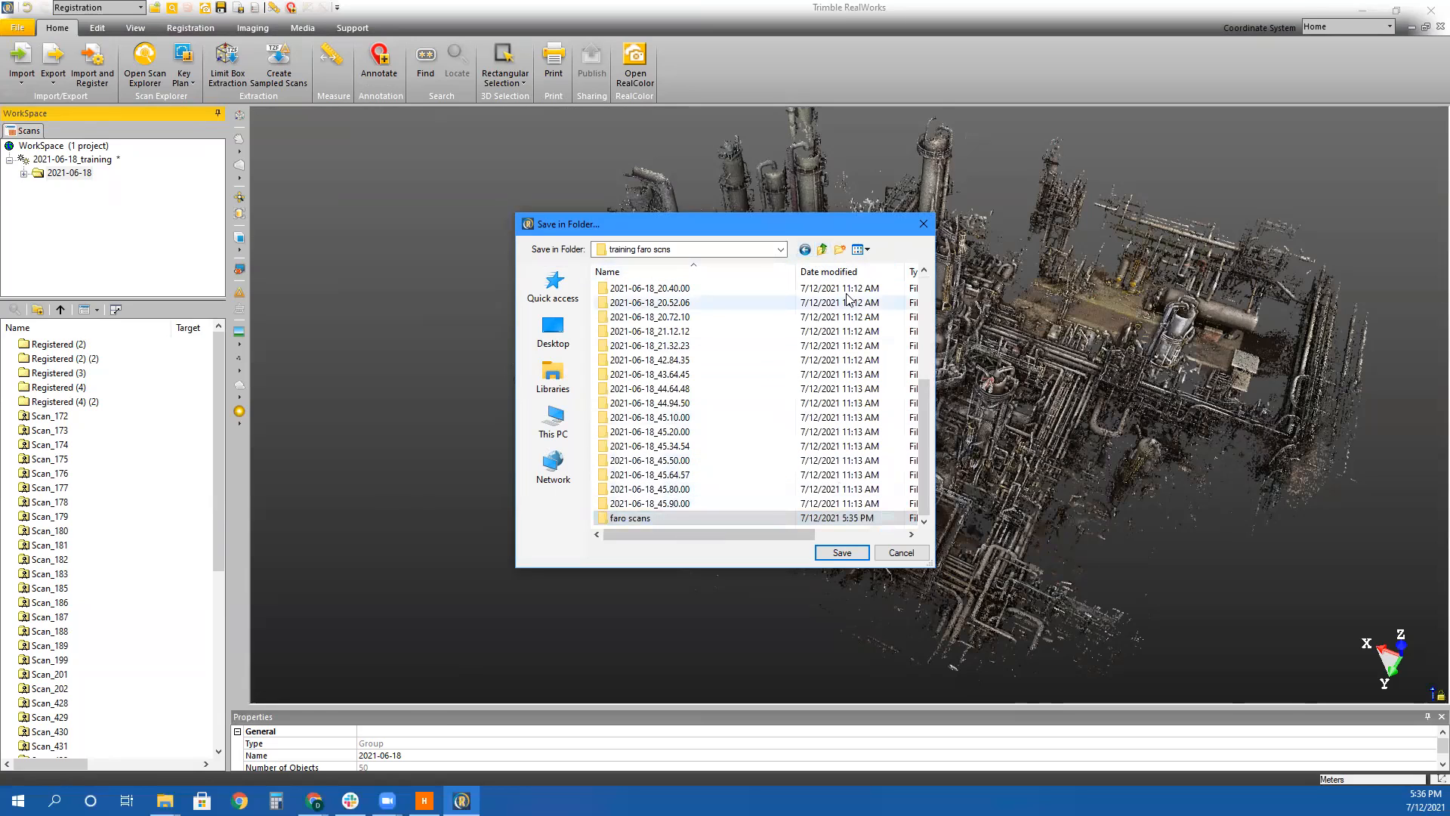
left_click(840, 249)
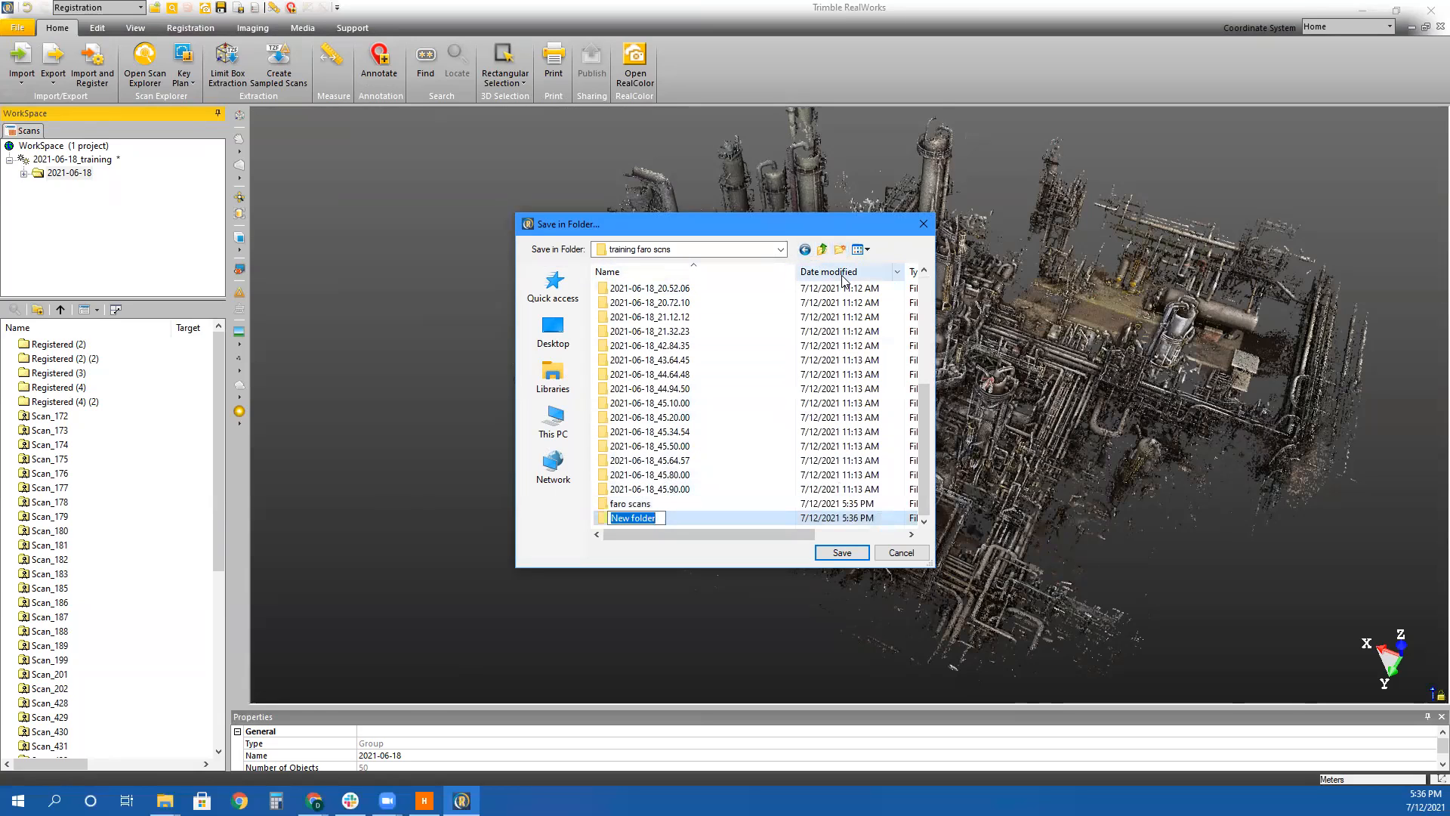
type("2021-06-18 registered")
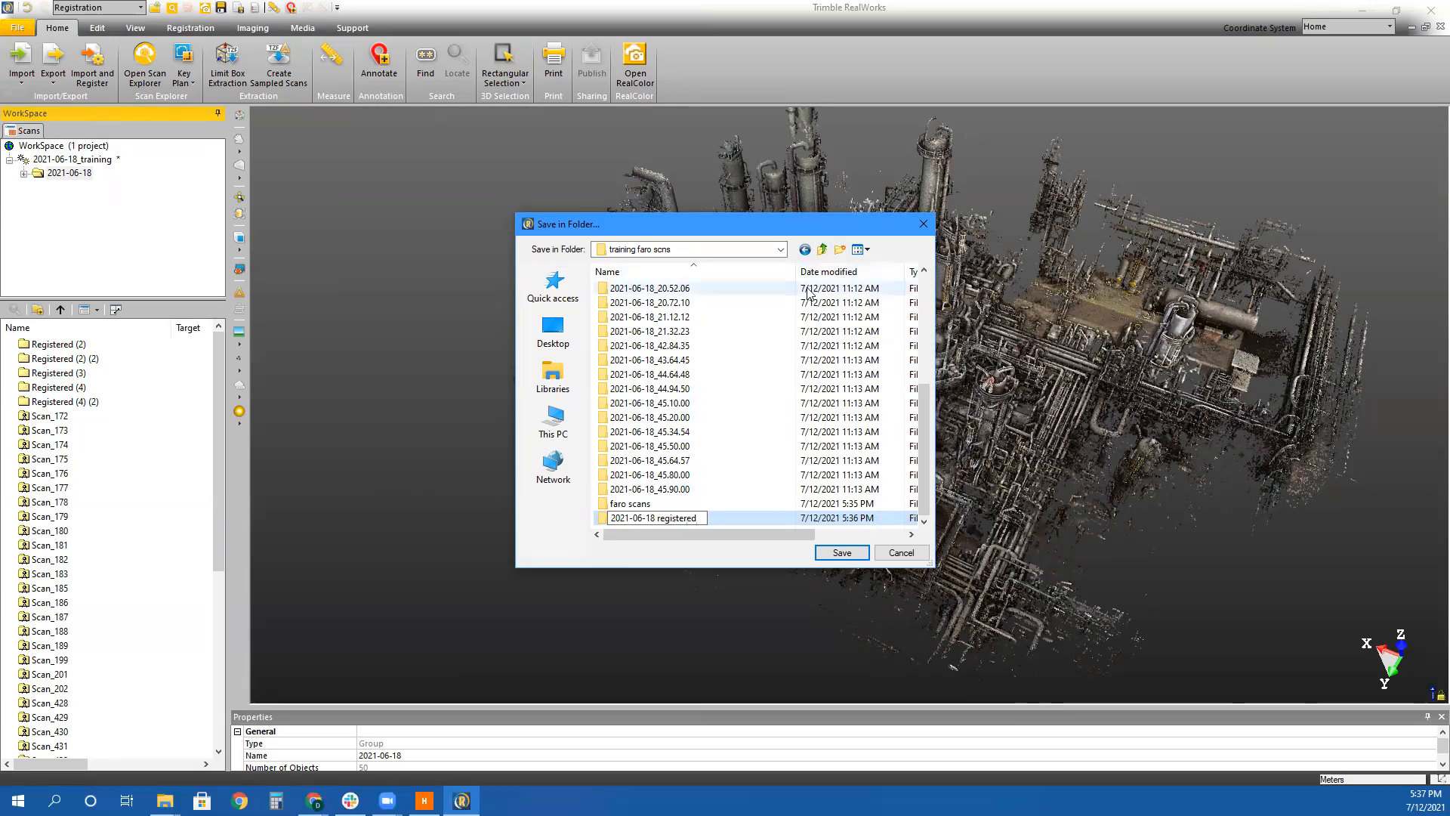
Set the 2021-06-18 registered folder as the output location and convert the group's TZF scans to E57
left_click(714, 518)
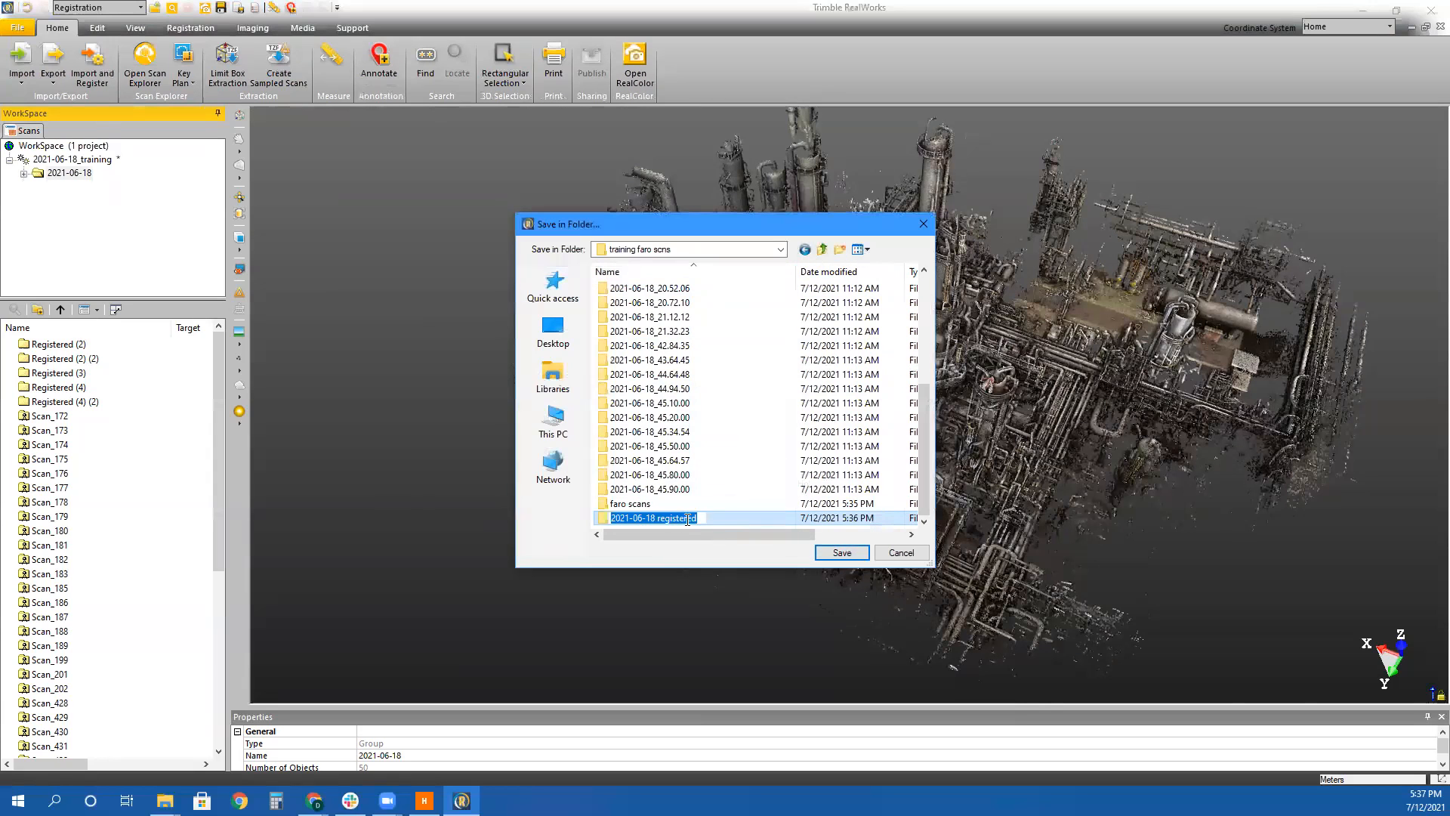
left_click(831, 552)
double_click(742, 518)
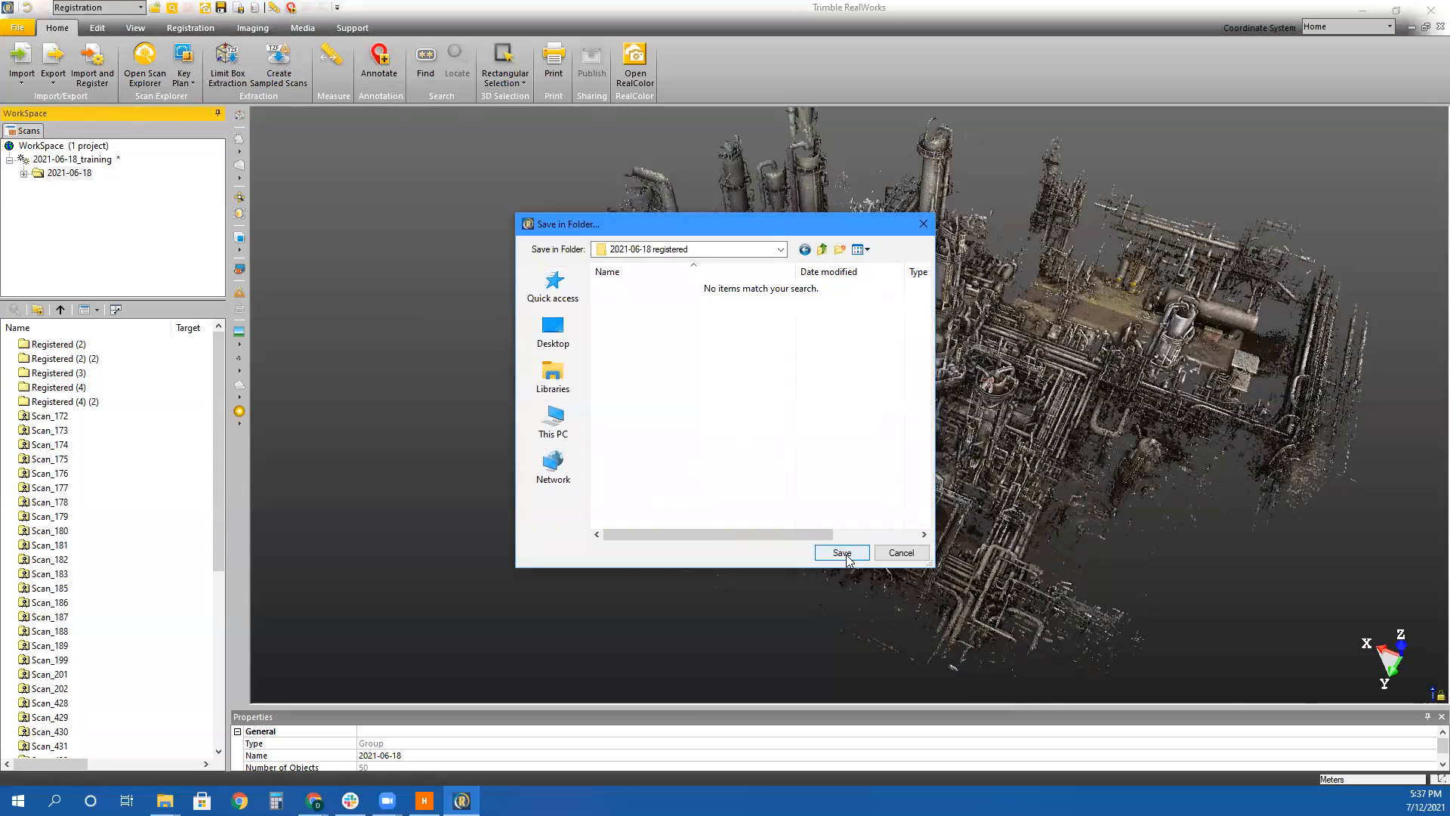
left_click(830, 252)
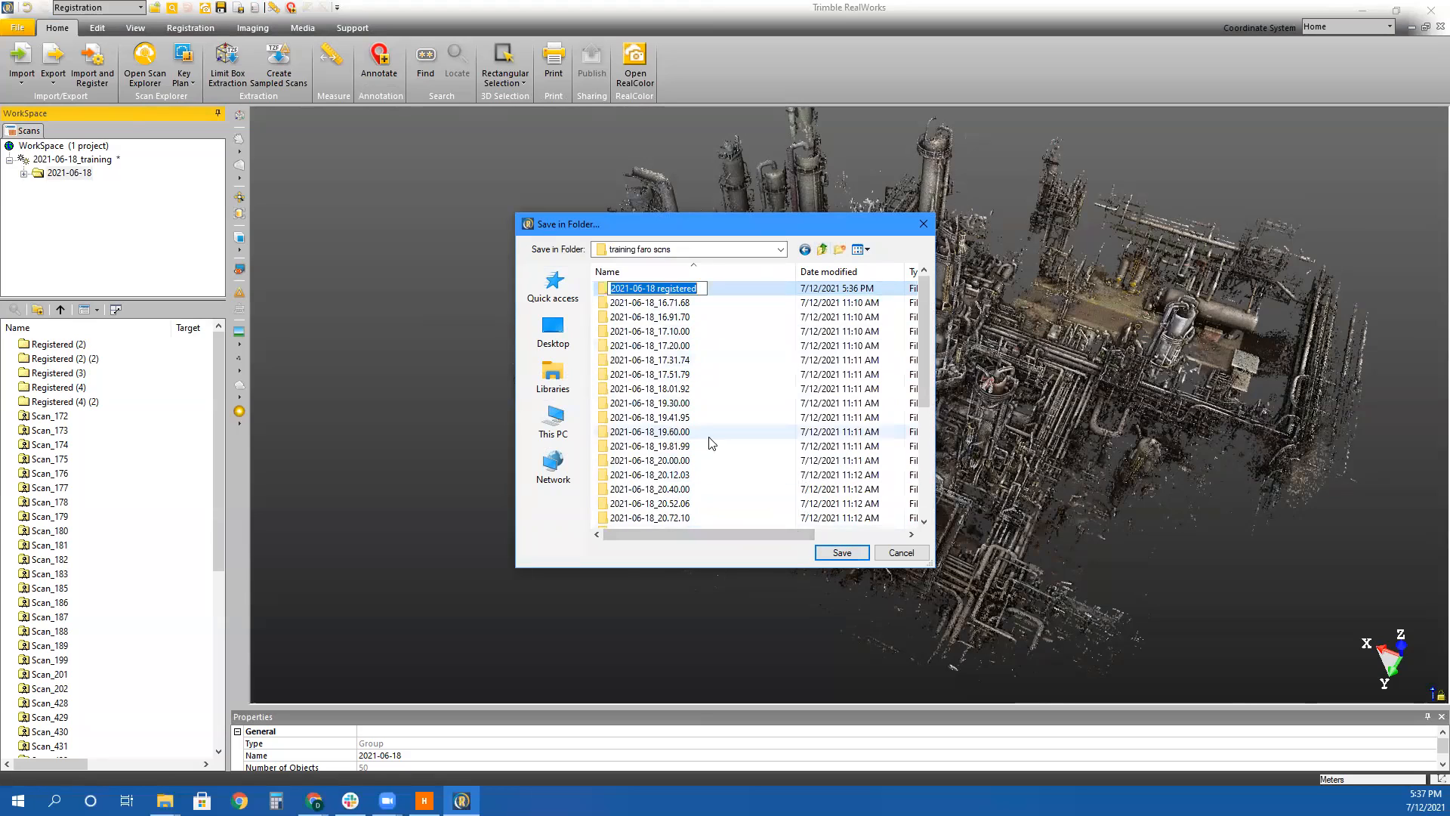
left_click(676, 388)
double_click(682, 290)
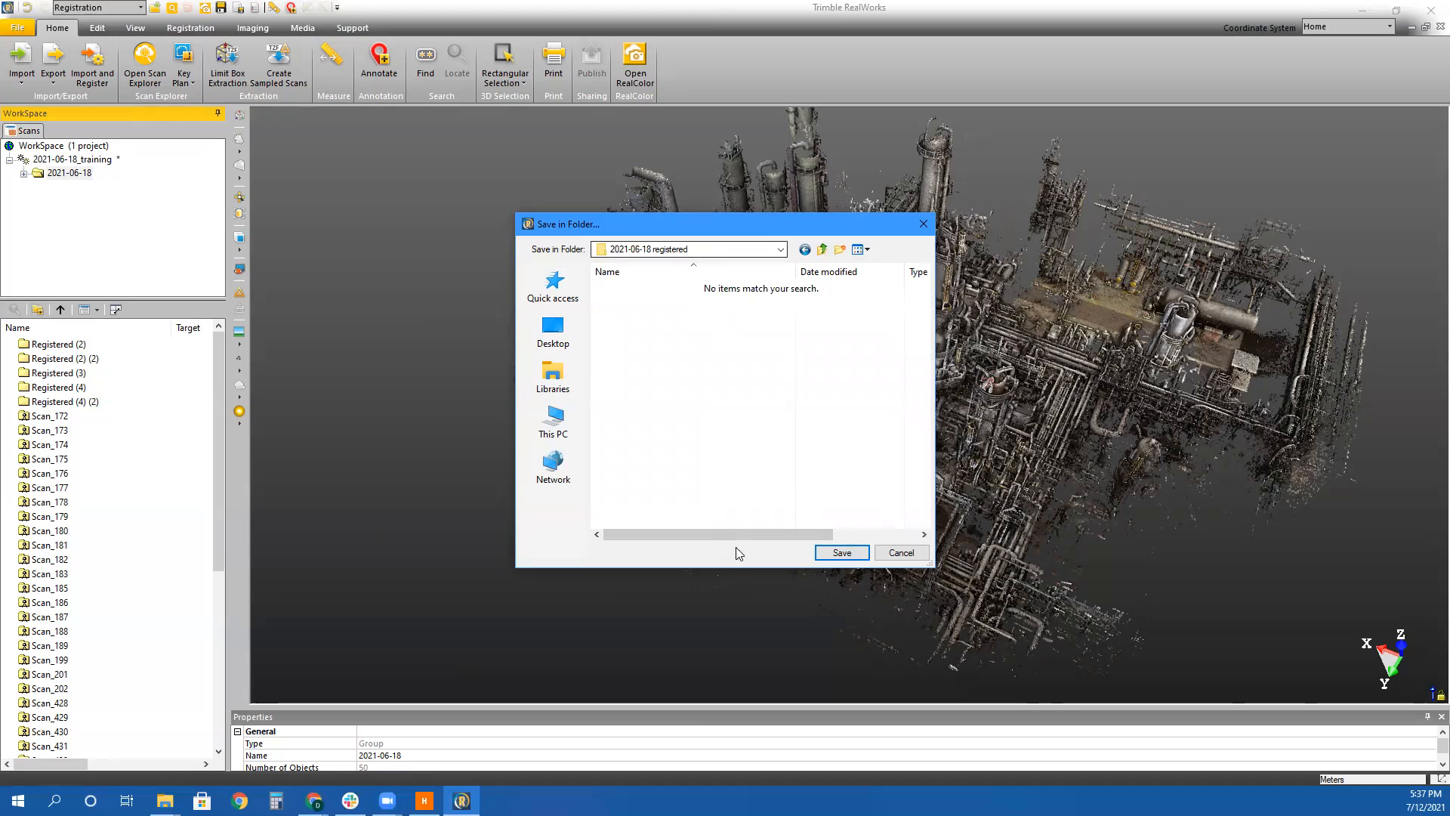
left_click(842, 553)
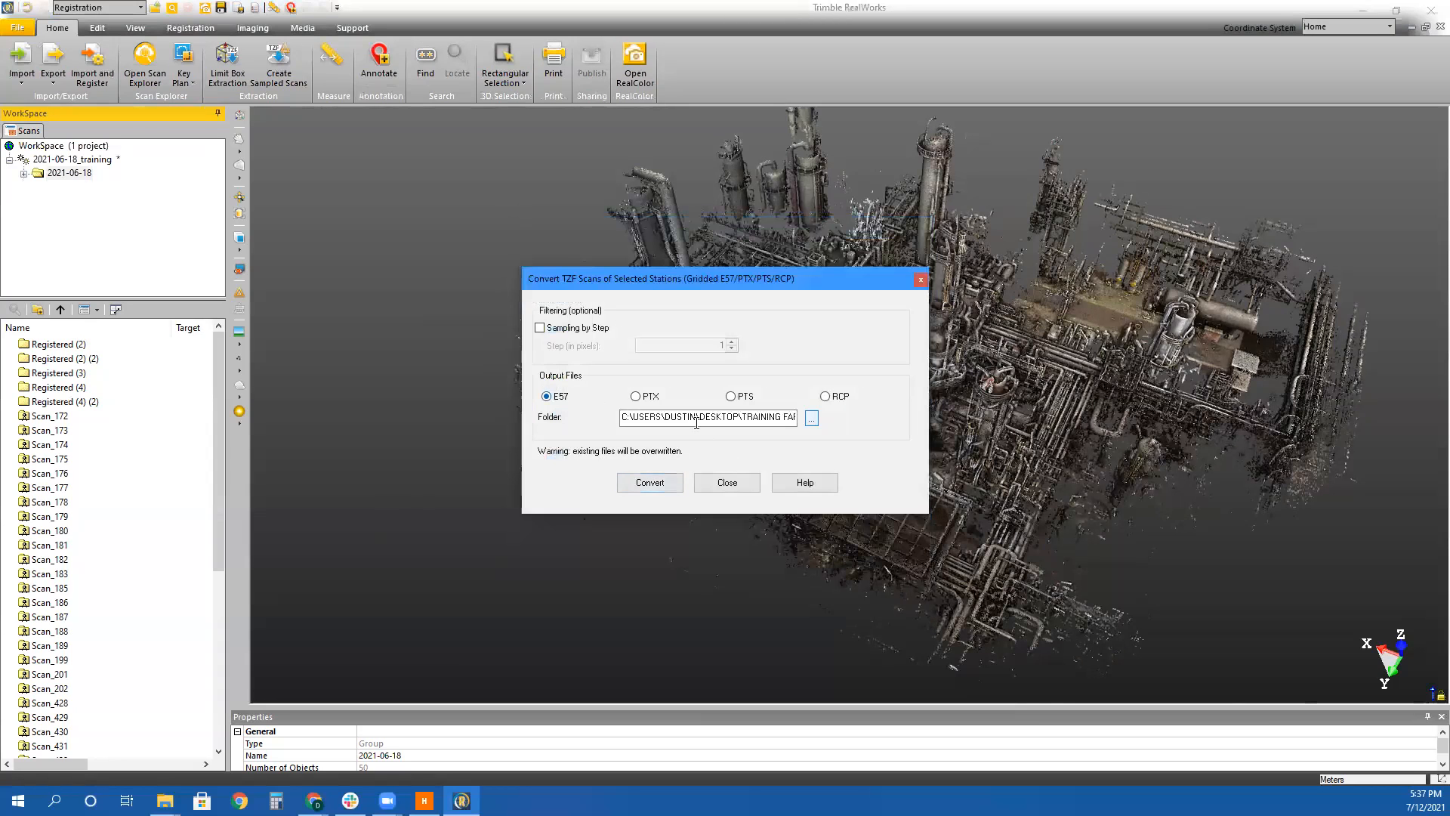
left_click(659, 482)
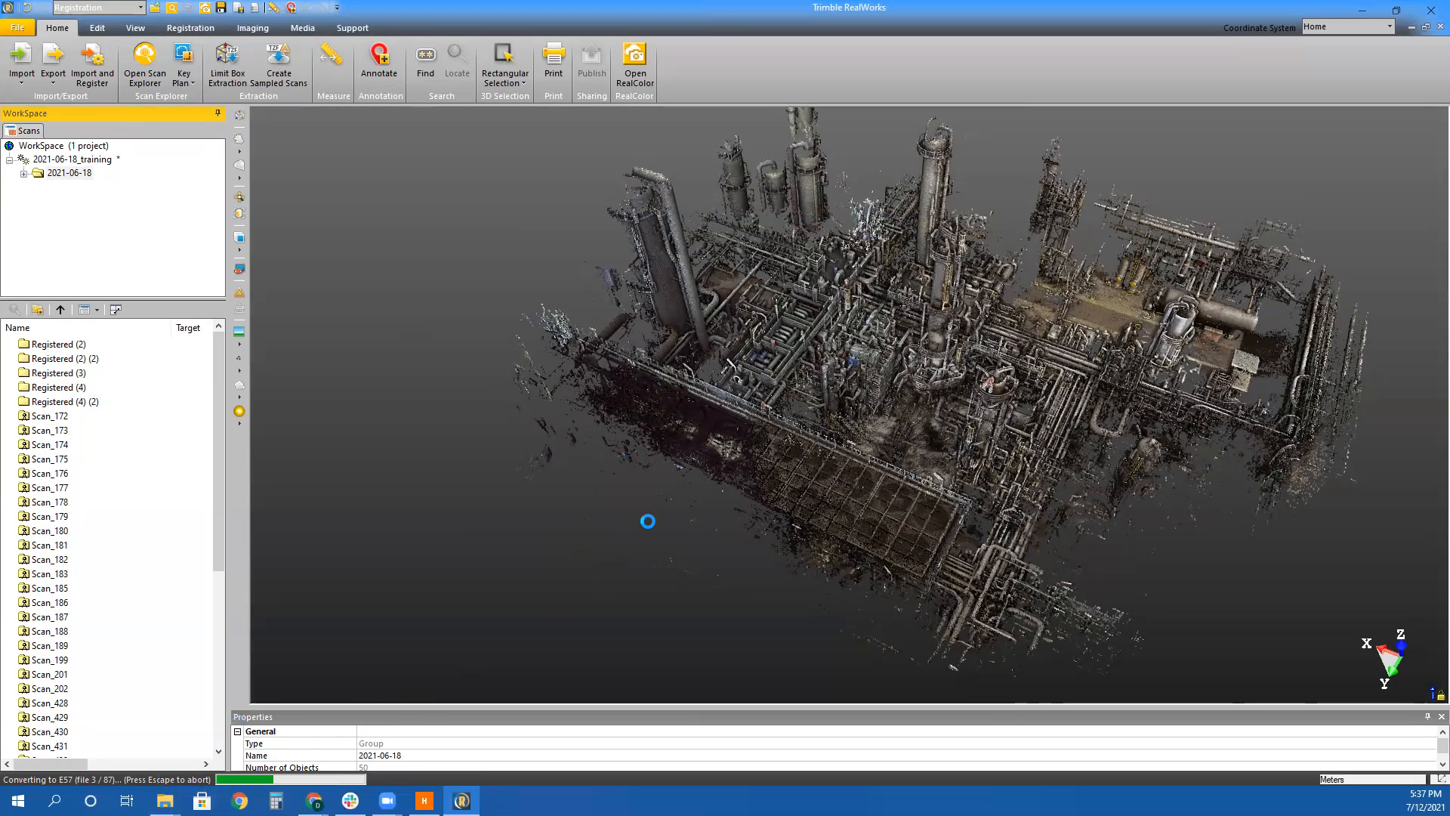
Switch to Chrome and review the grouping, exporting and Recap bundle preparation steps in the Faro Data Processing with Trimble Realworks document, then return to RealWorks
left_click(314, 801)
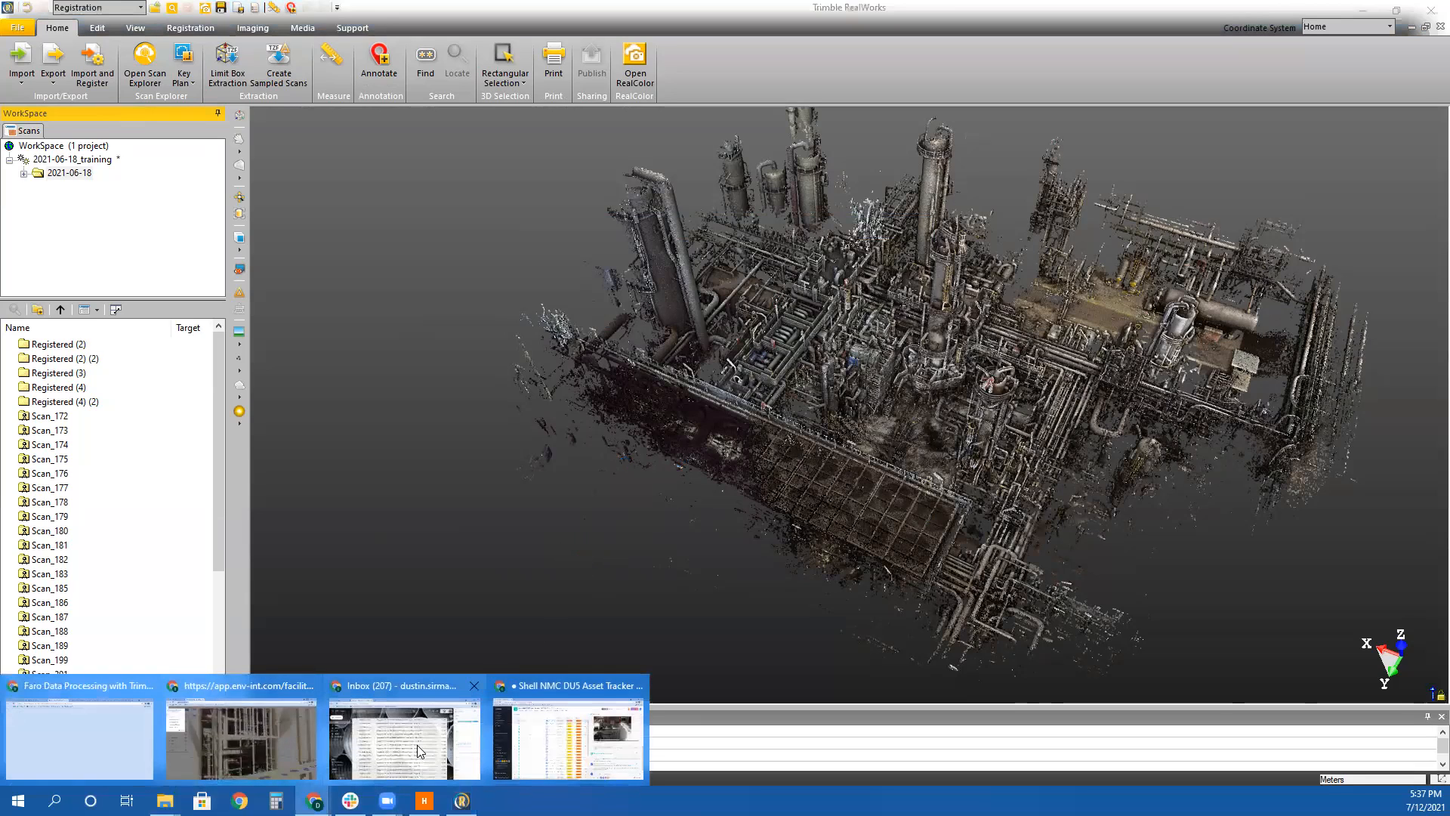
left_click(87, 737)
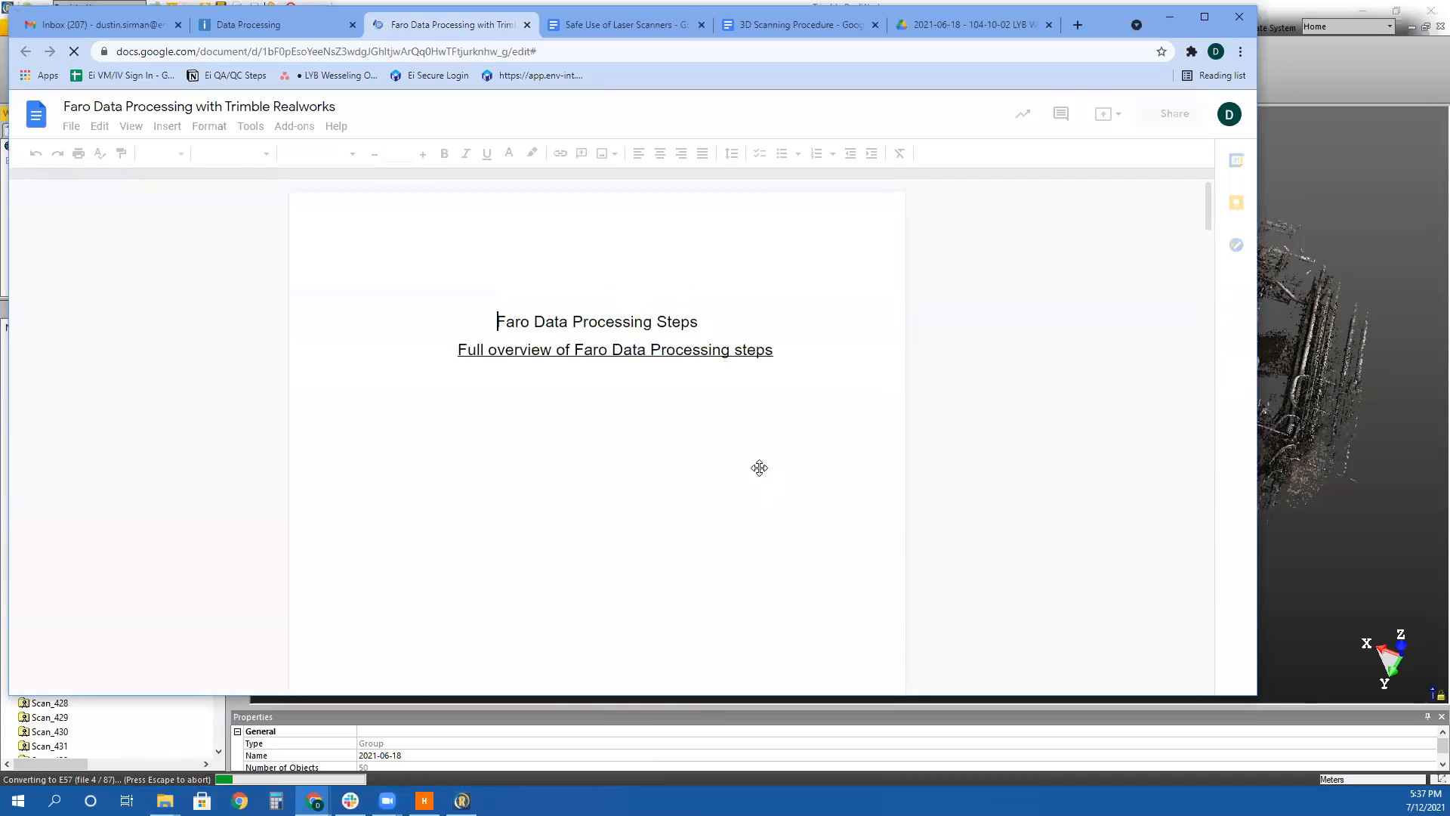
scroll(759, 468, "down", 6)
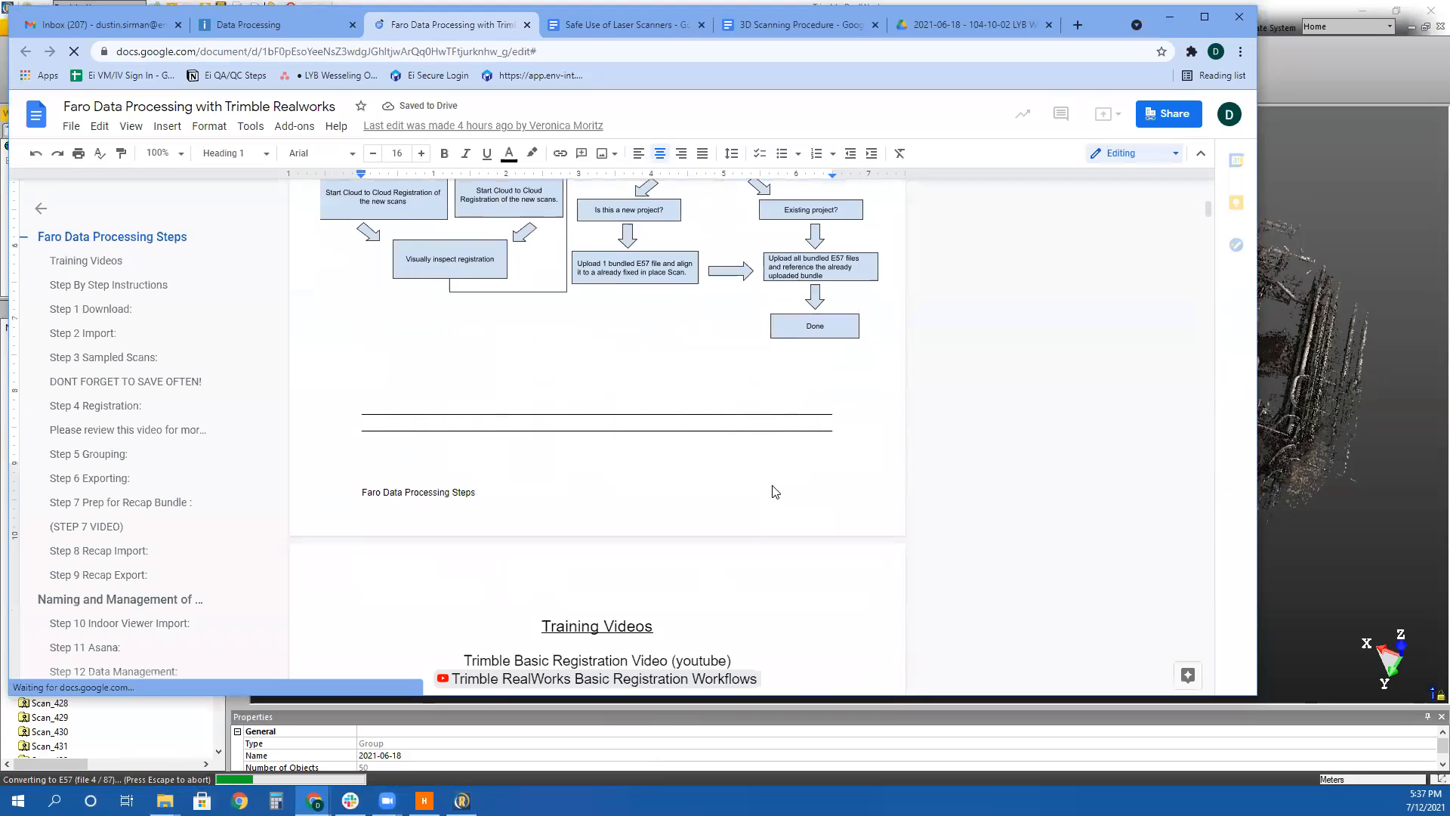
left_click(113, 429)
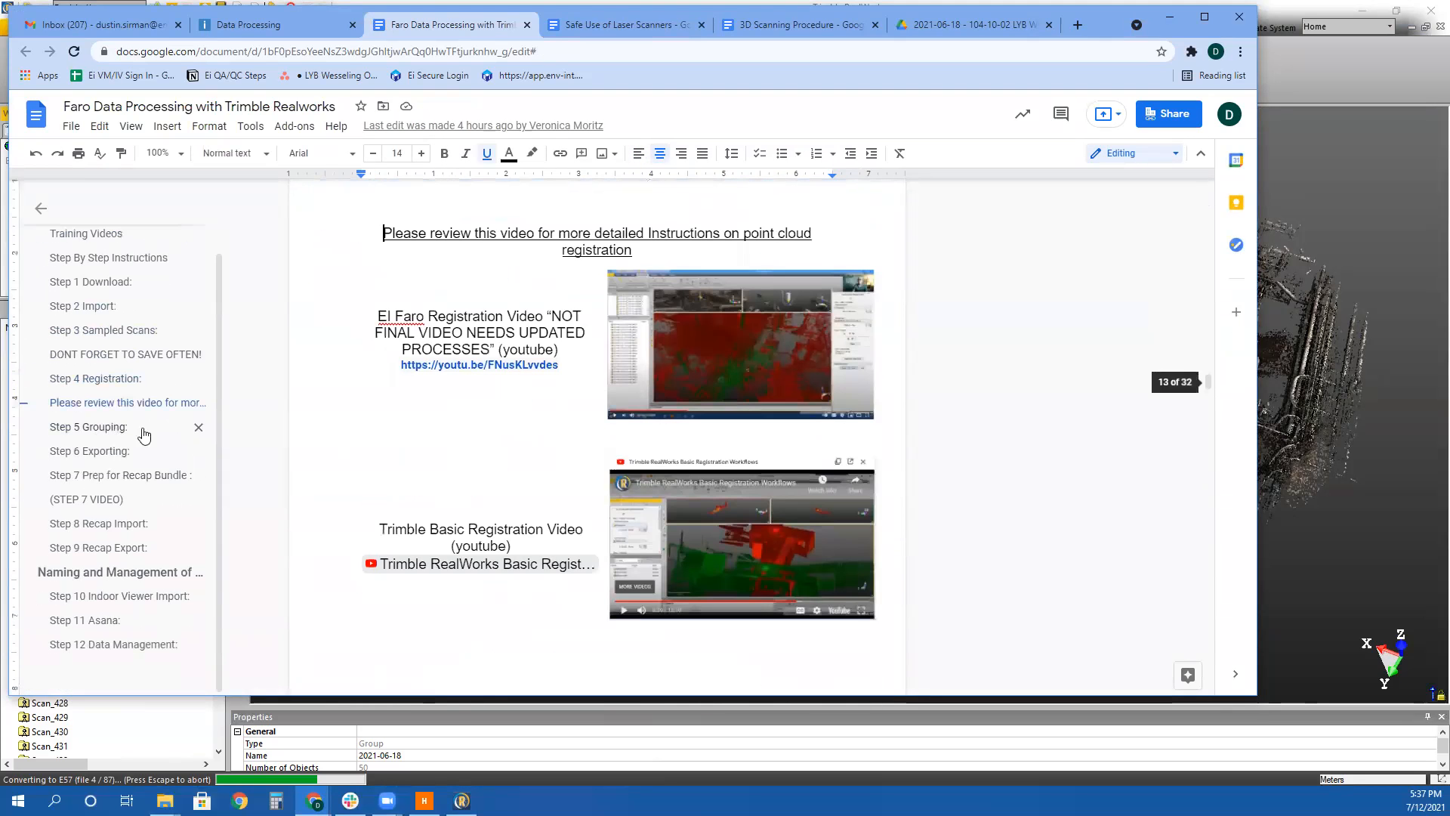
scroll(502, 461, "up", 3)
scroll(503, 460, "down", 10)
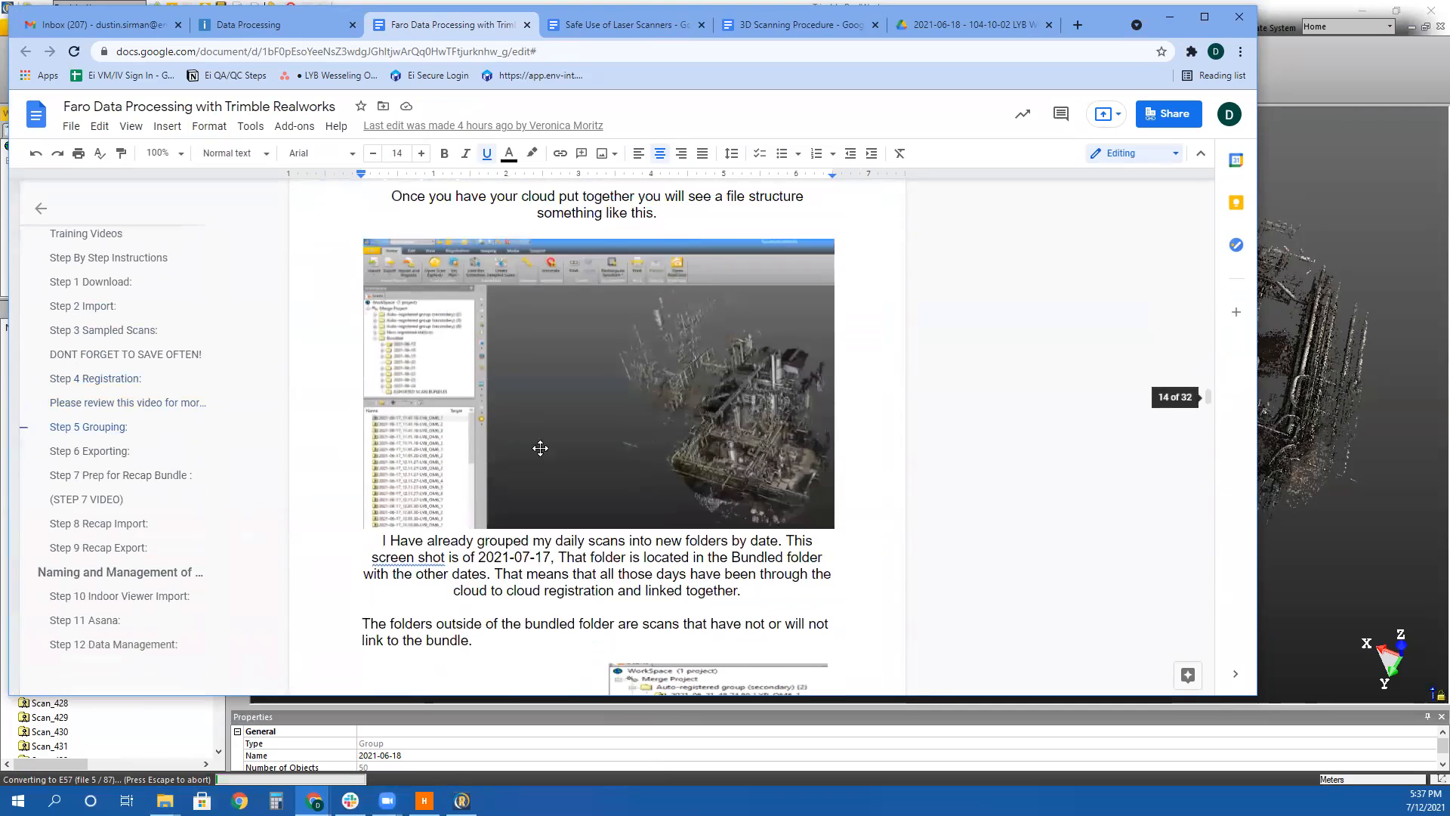
scroll(577, 409, "up", 3)
scroll(577, 409, "down", 6)
scroll(550, 467, "down", 15)
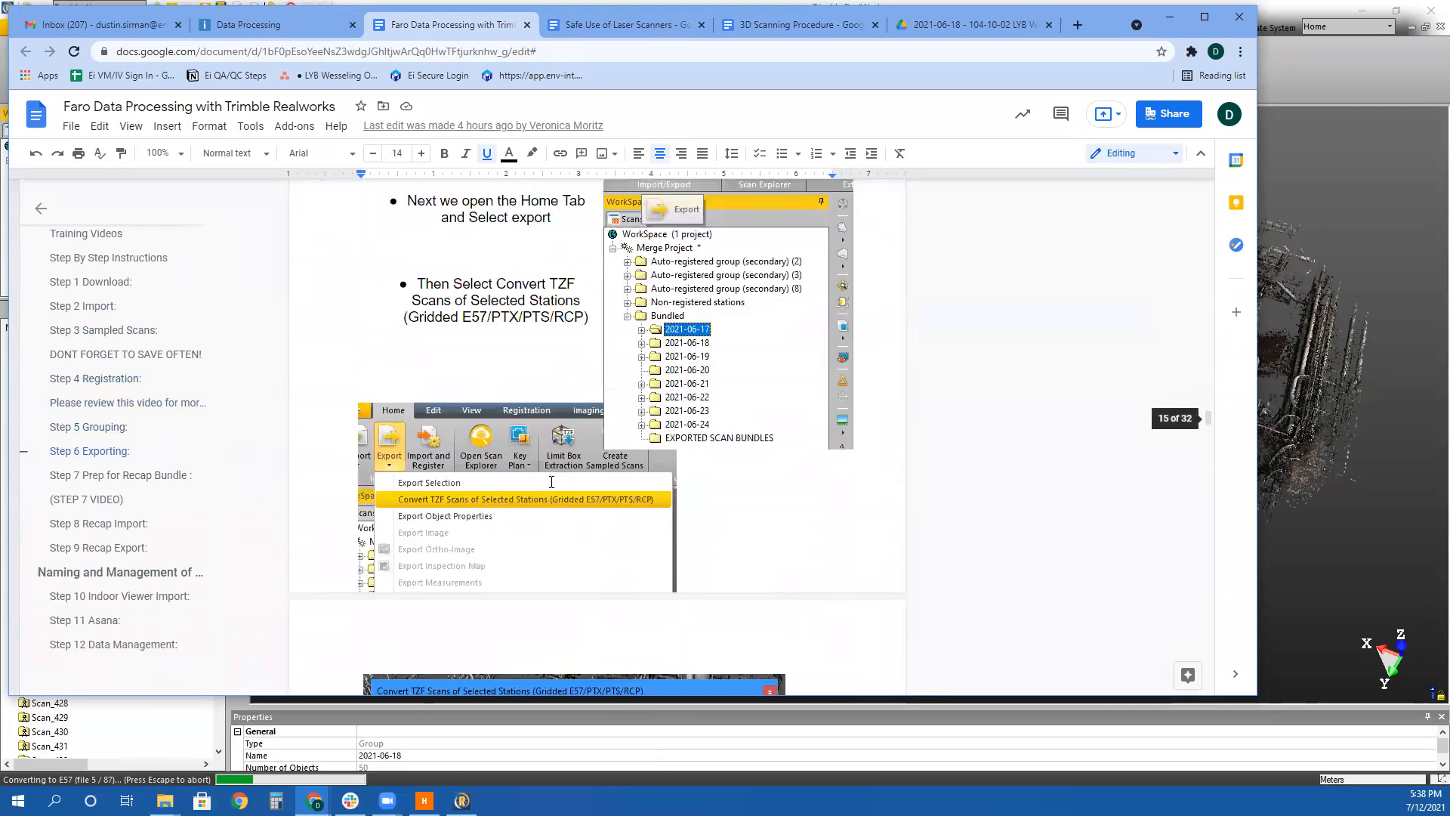
scroll(540, 474, "up", 6)
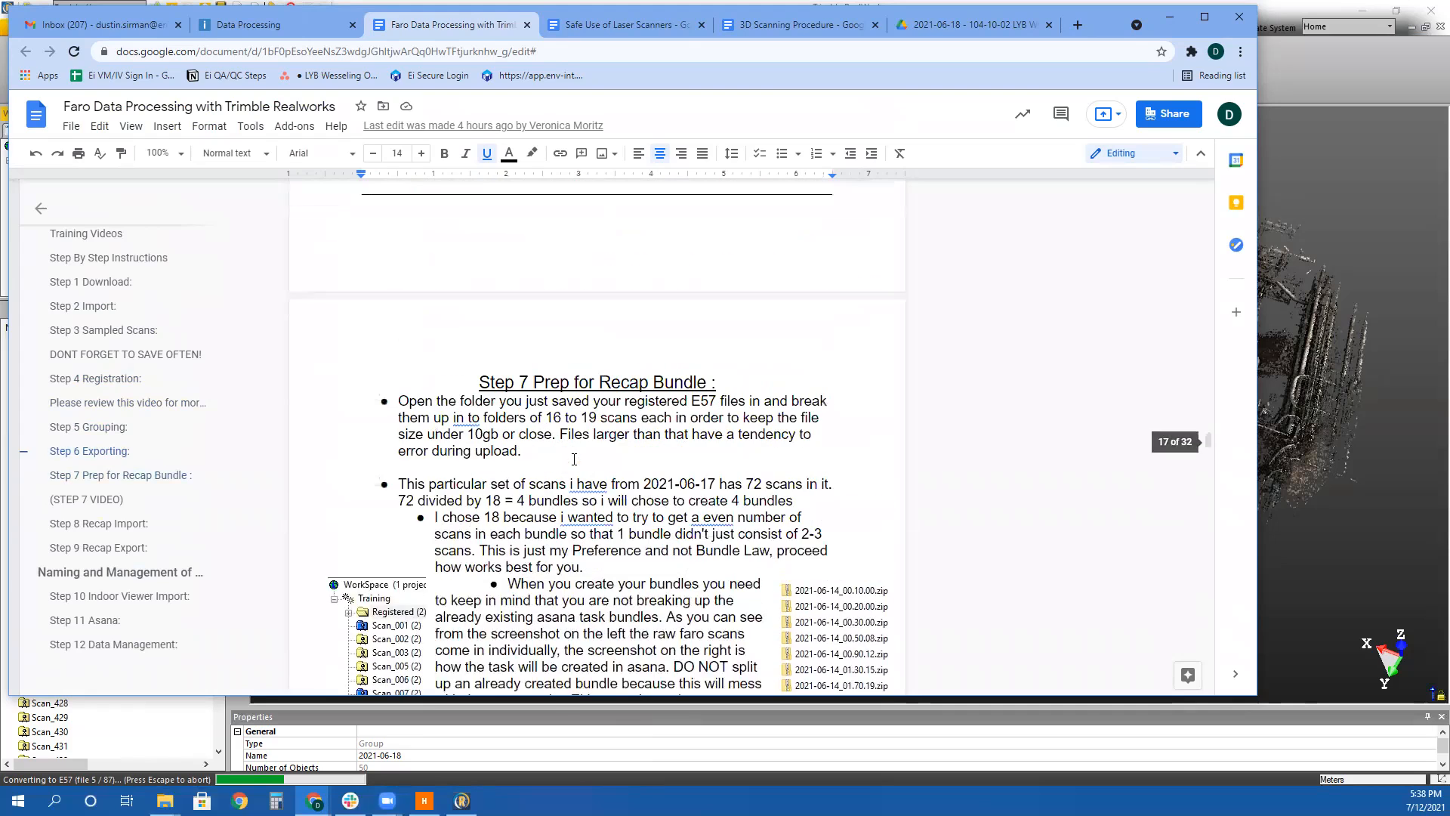
scroll(572, 453, "down", 5)
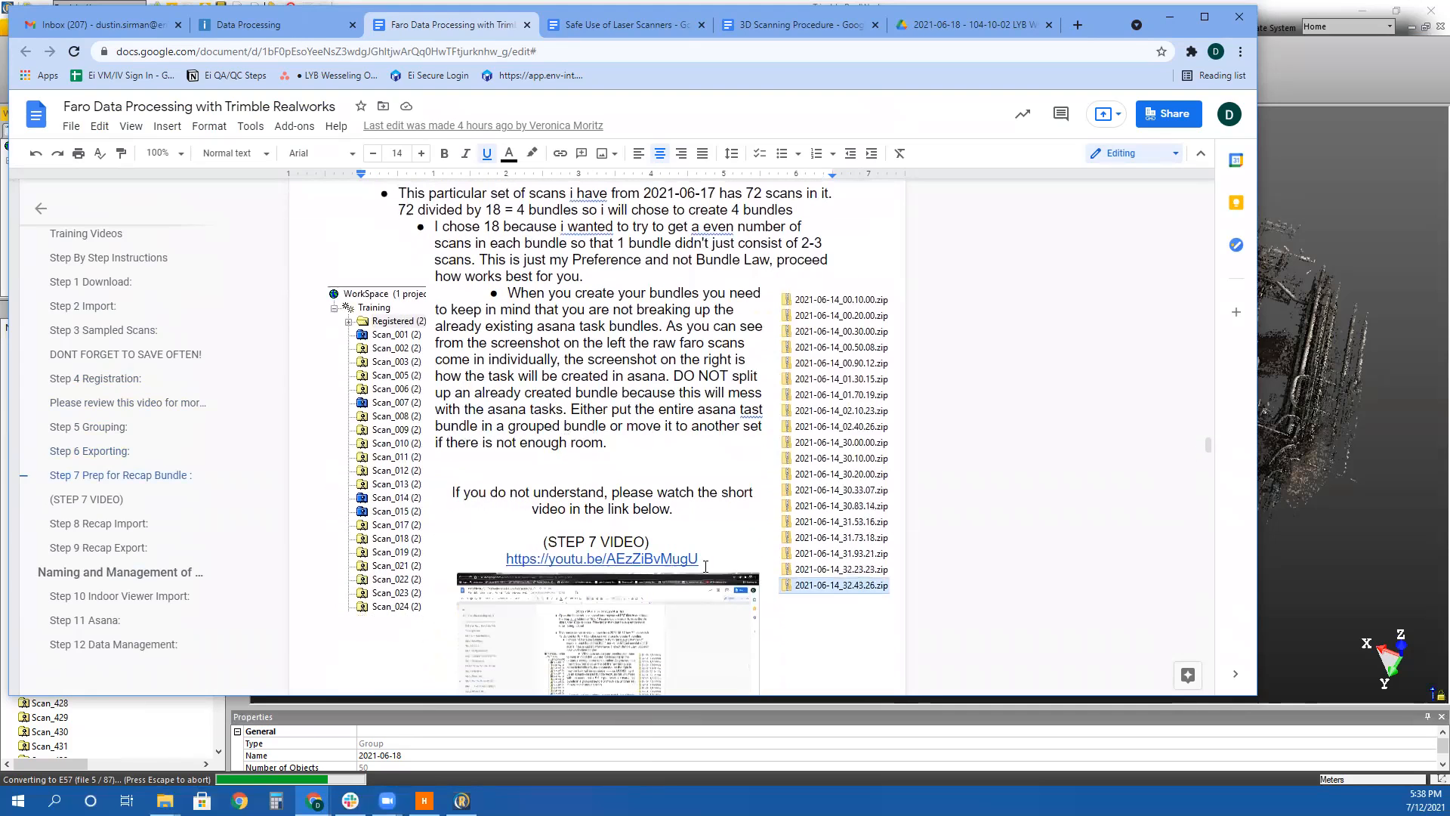
scroll(706, 566, "down", 2)
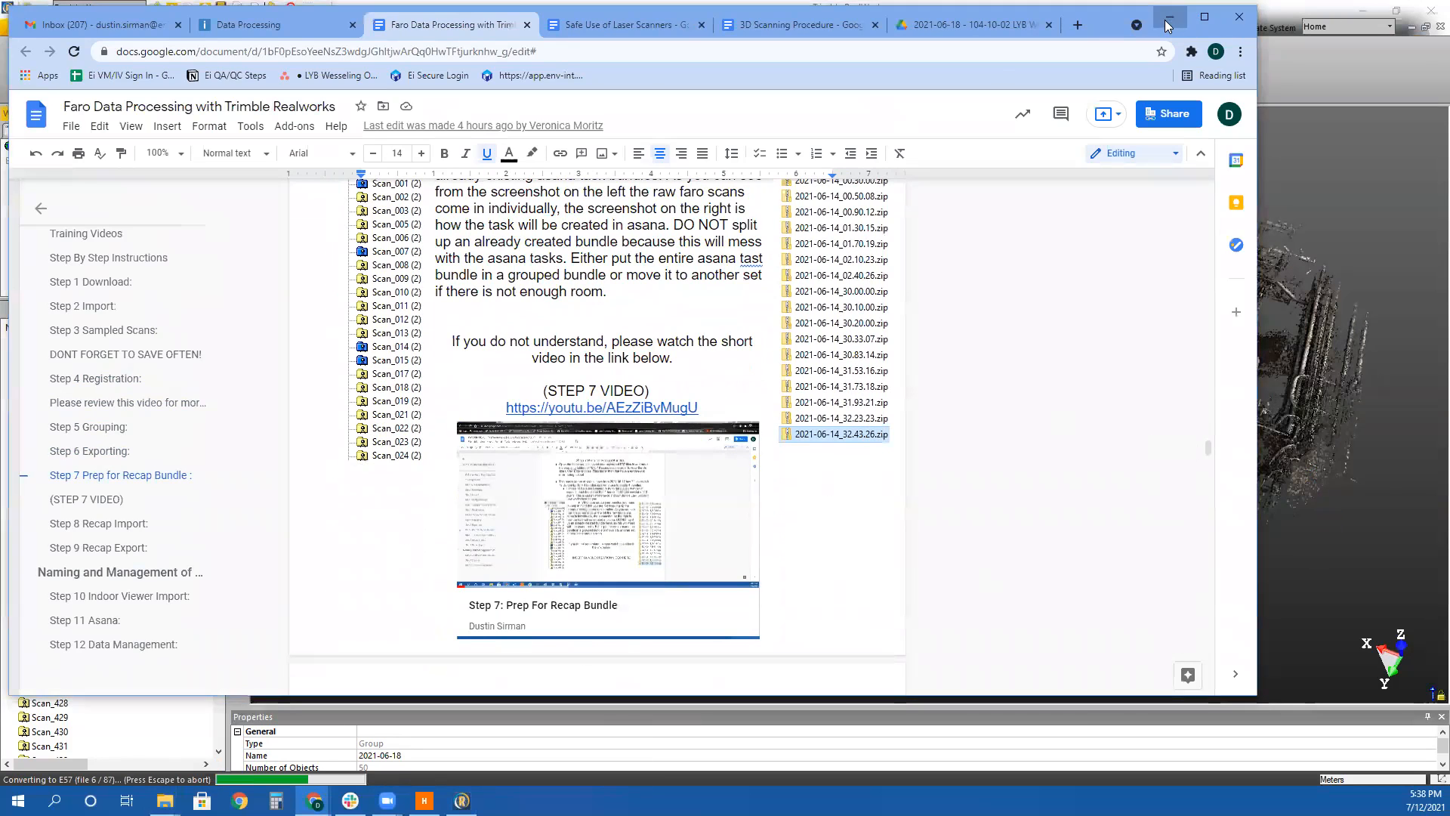
left_click(1168, 25)
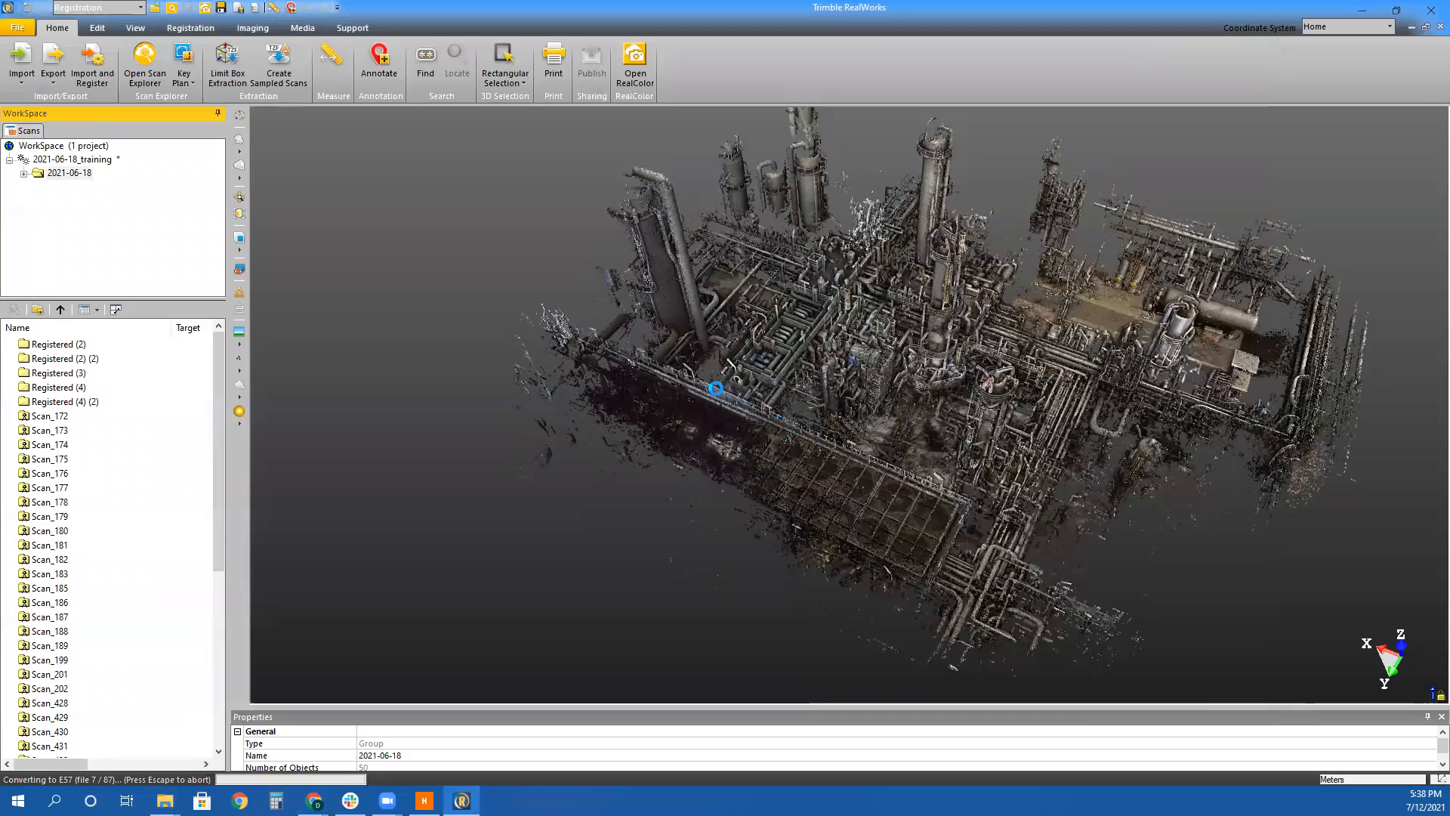